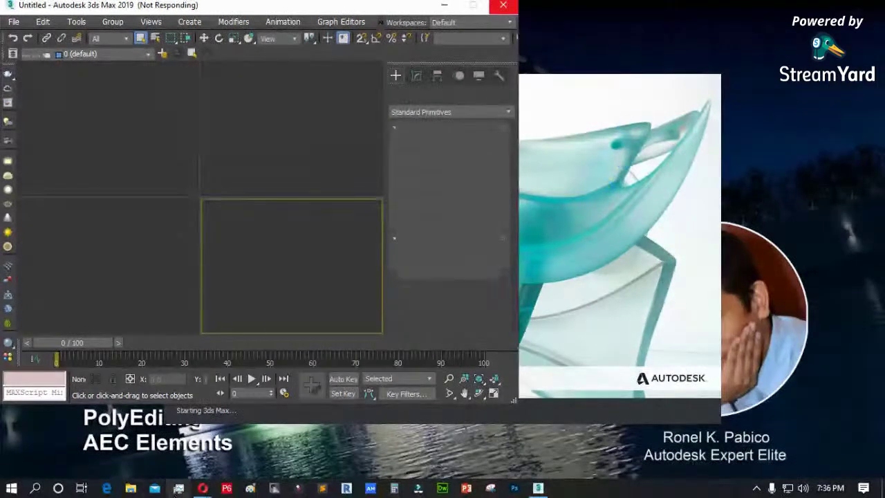
- Minimise the 3ds Max window while it loads, then restore and maximise it
click(443, 6)
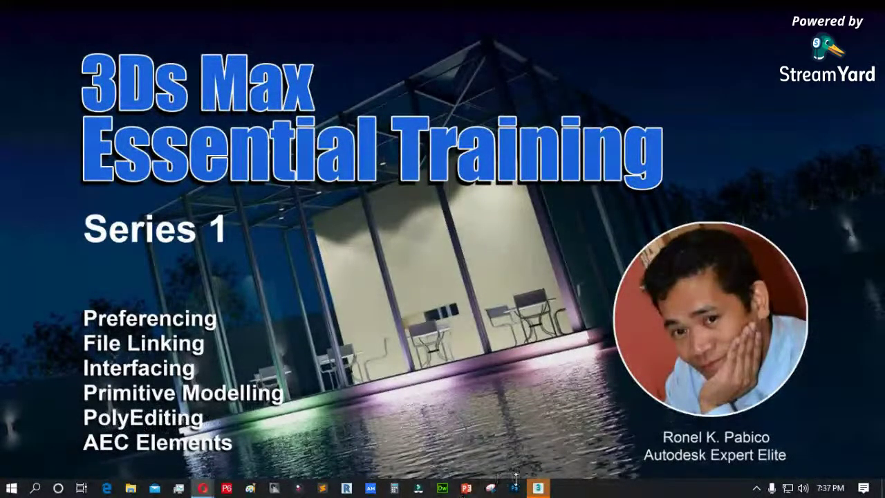
mouse_move(537, 488)
click(540, 455)
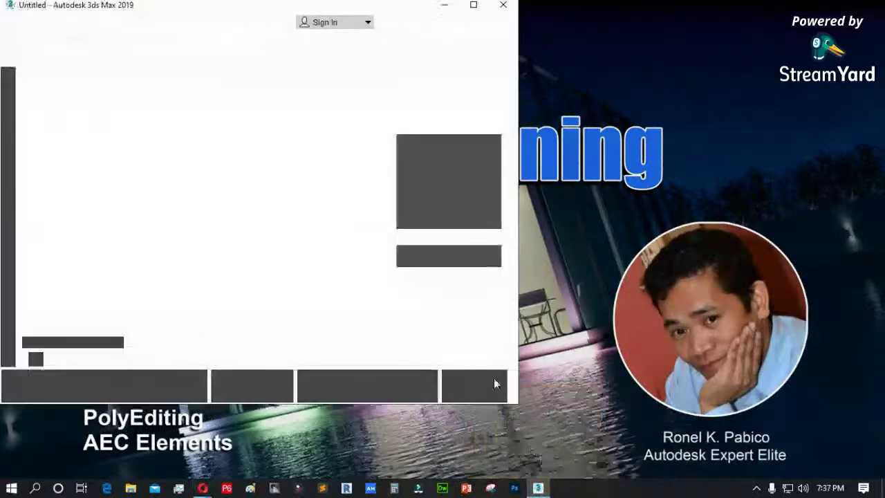
click(473, 5)
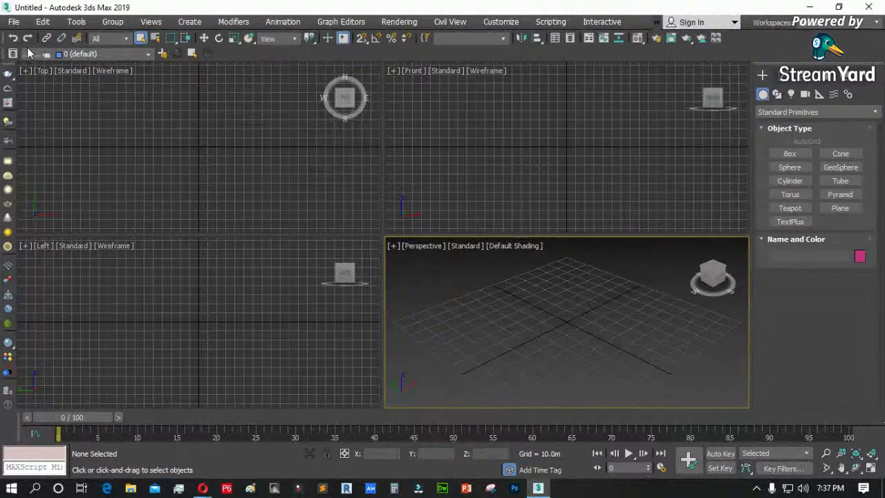
- Dock the main toolbar vertically on both sides and below the timeline in turn, and return it beneath the menu bar
drag(4, 38, 21, 346)
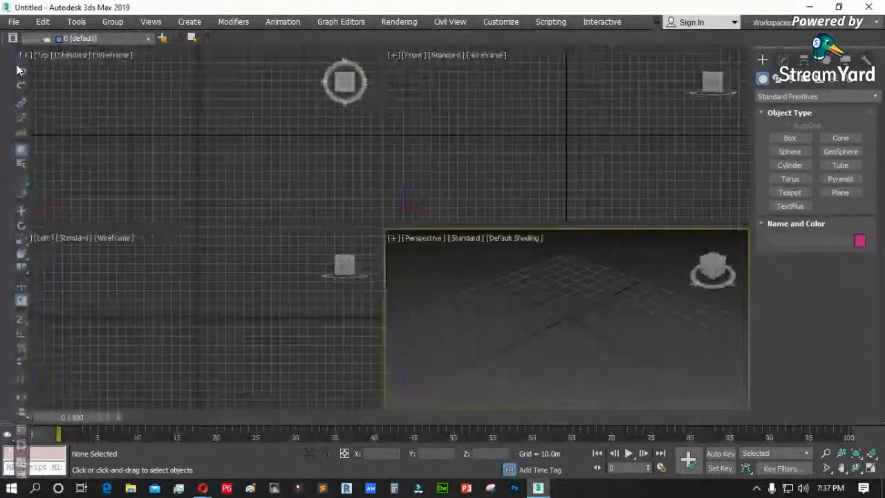
drag(21, 48, 870, 151)
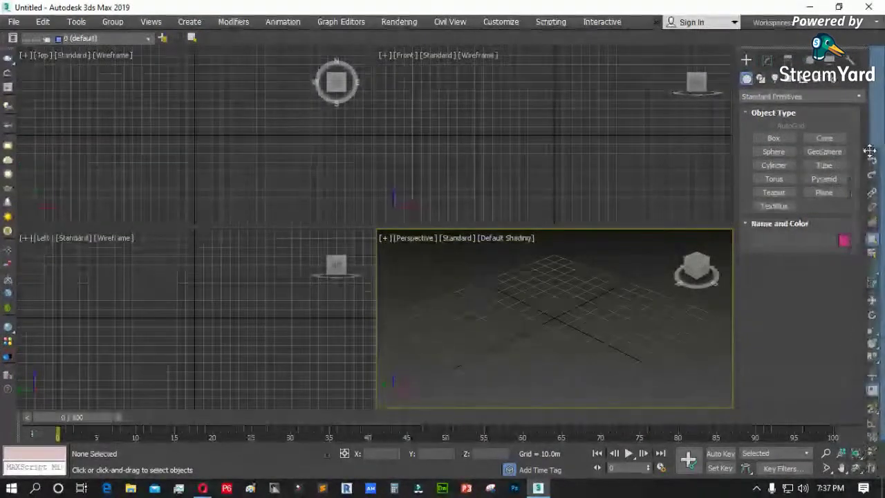
drag(873, 47, 6, 435)
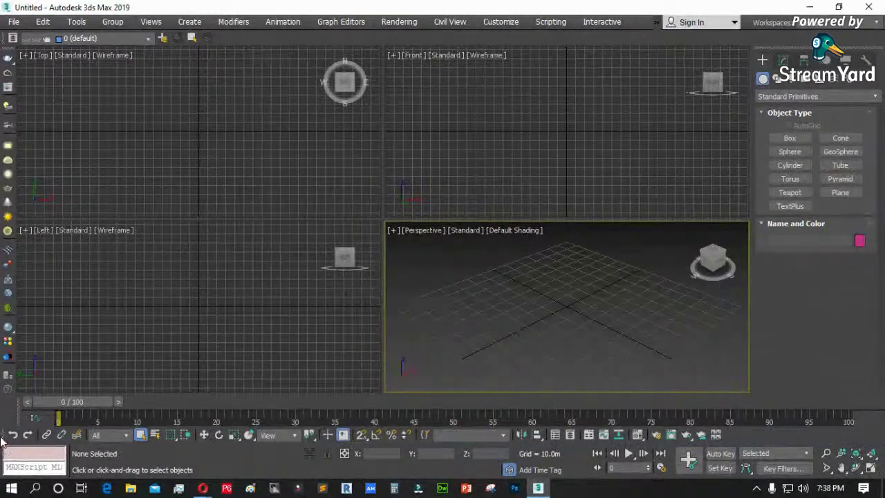
drag(3, 434, 19, 43)
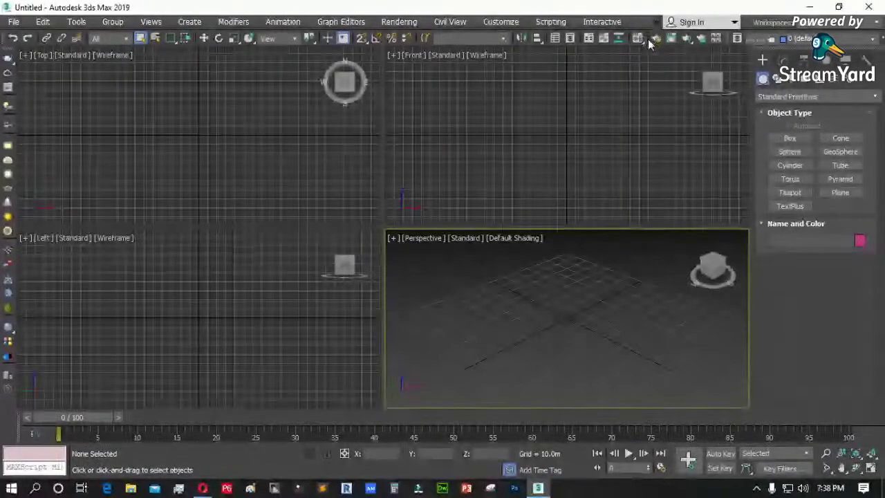
- Show the Ribbon through the main toolbar's display options and activate the Front viewport
right_click(11, 400)
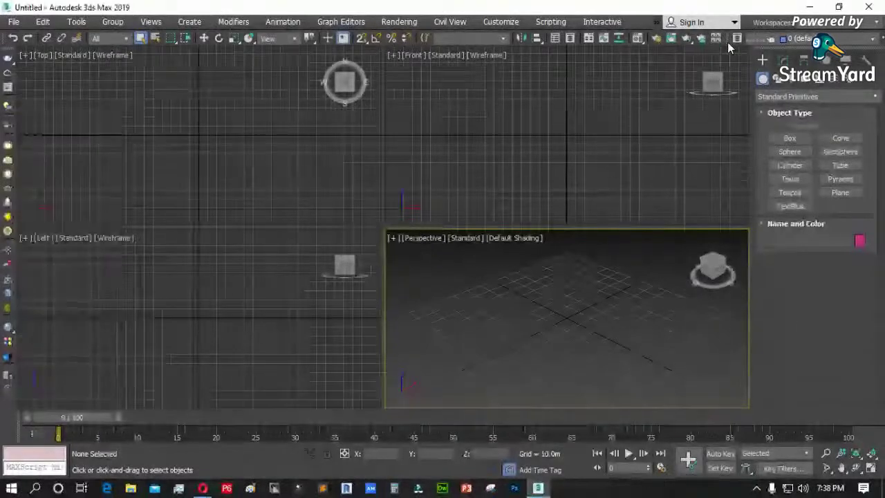
right_click(727, 42)
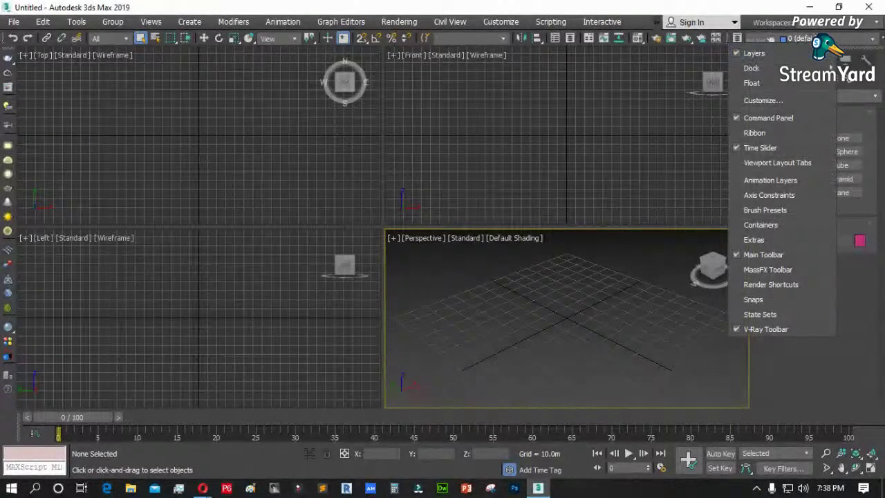
right_click(7, 40)
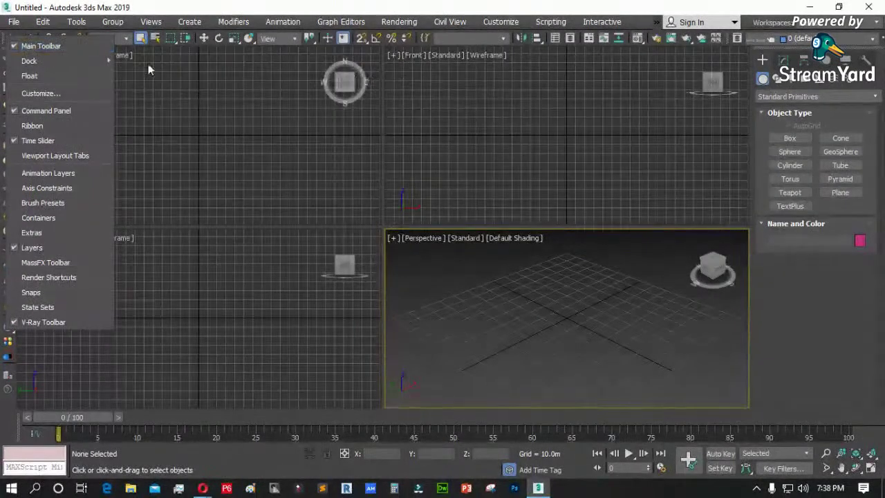
click(33, 125)
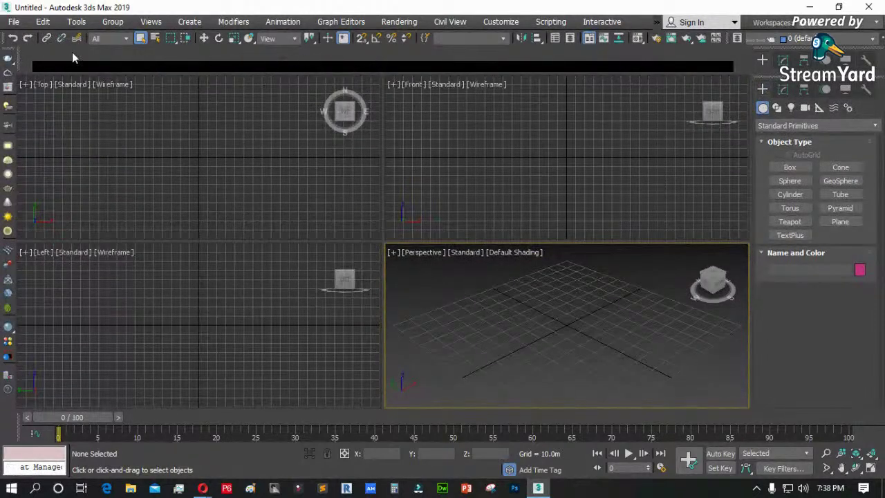
click(210, 127)
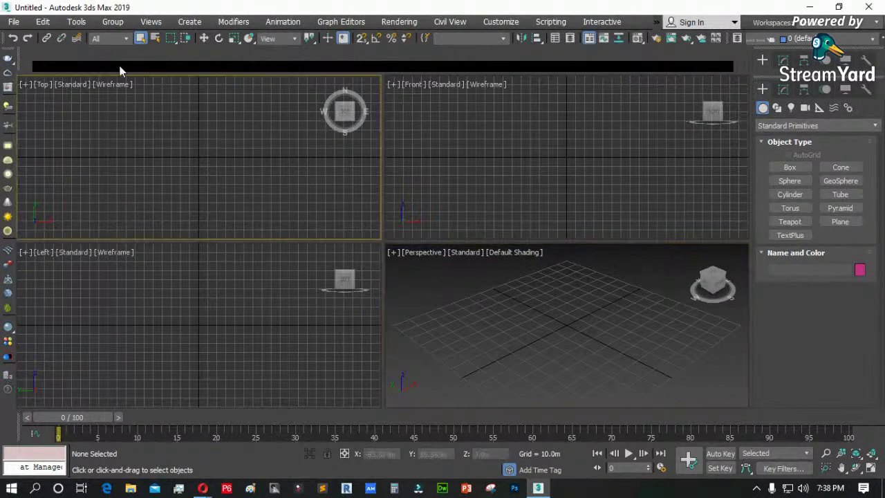
click(514, 148)
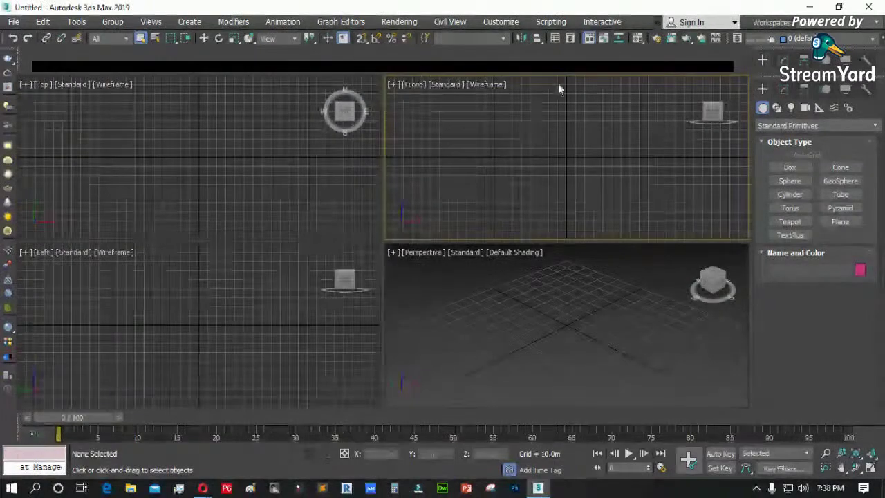
- Create a small box near the grid centre in the Perspective viewport and activate the Move tool for it
click(789, 166)
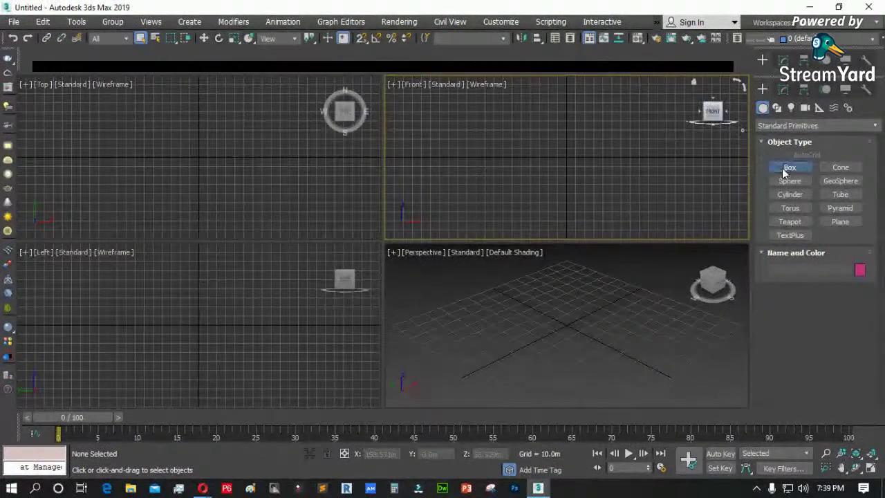
drag(543, 332, 573, 340)
click(557, 327)
right_click(546, 325)
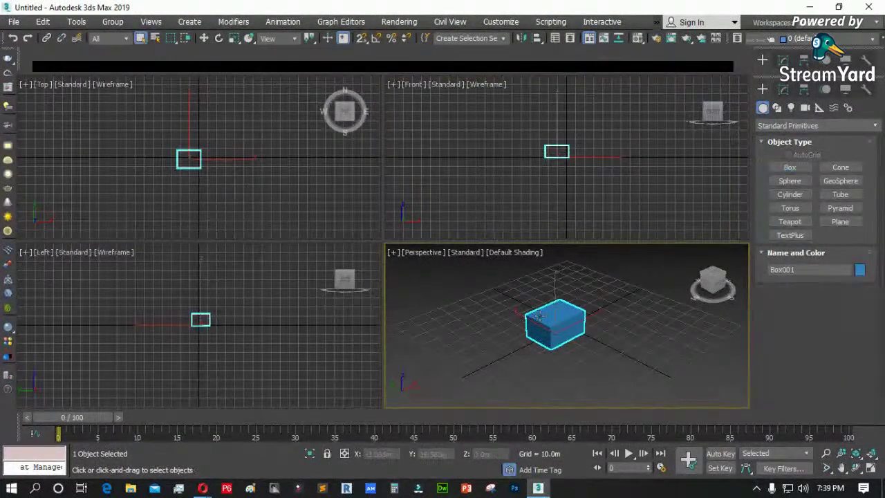
click(204, 39)
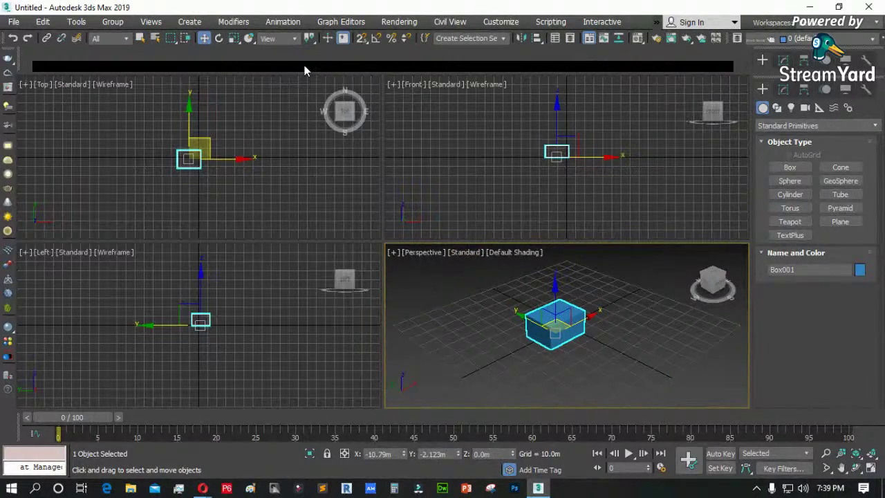
- Increase the ribbon's height and hide the Ribbon
drag(304, 74, 305, 109)
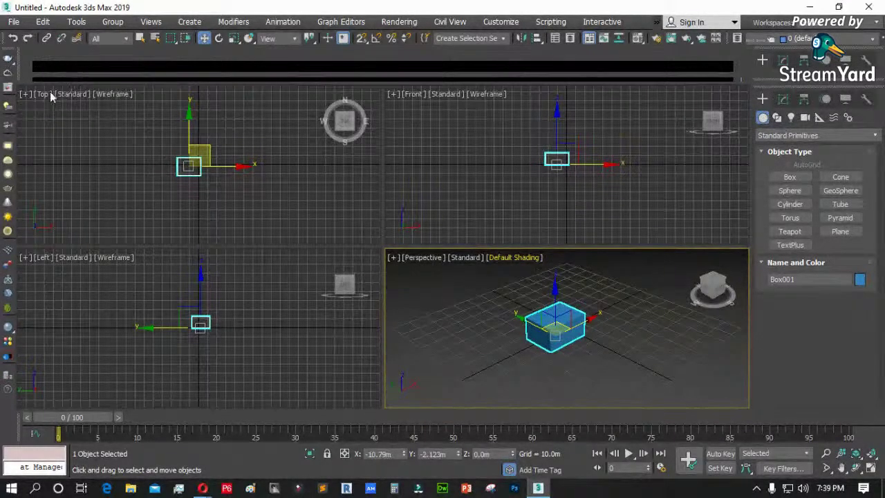
right_click(21, 55)
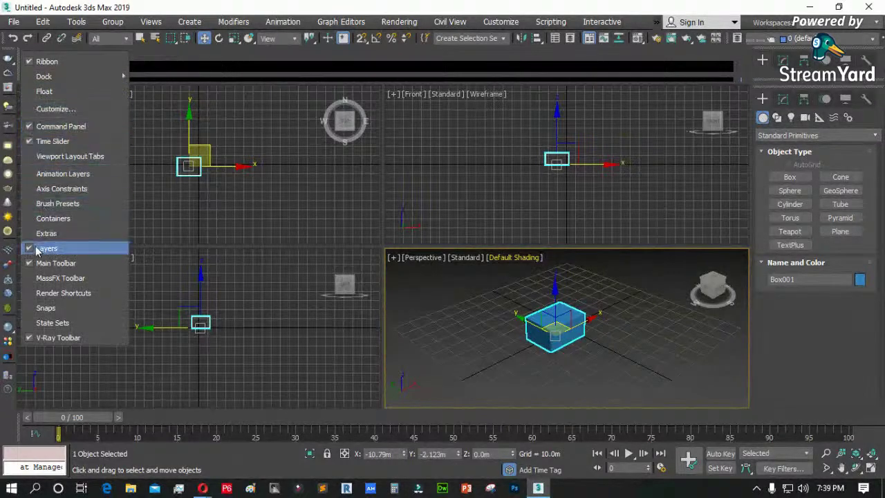
click(43, 61)
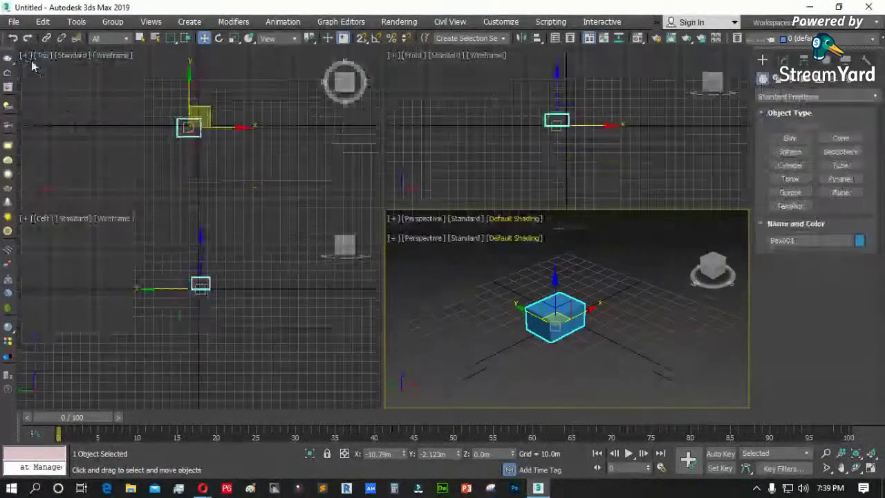
- Show the Snaps toolbar, move it over the Top viewport and hide it again
right_click(6, 41)
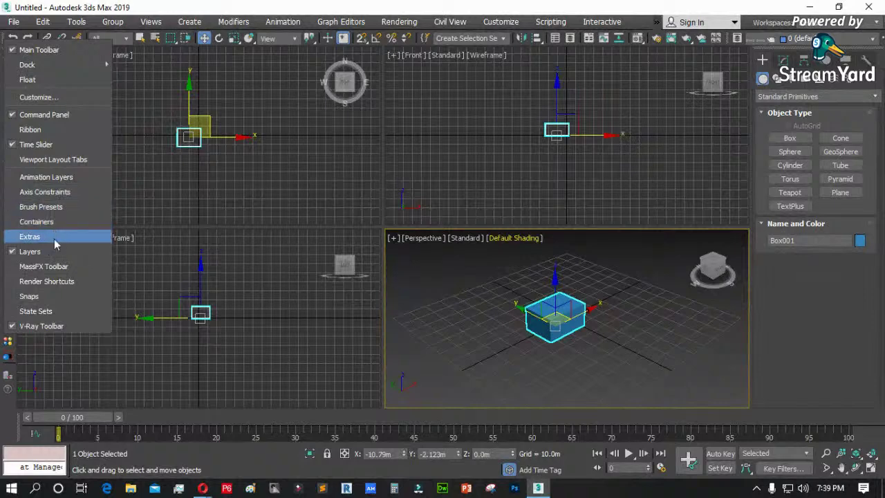
click(45, 296)
drag(511, 351, 269, 167)
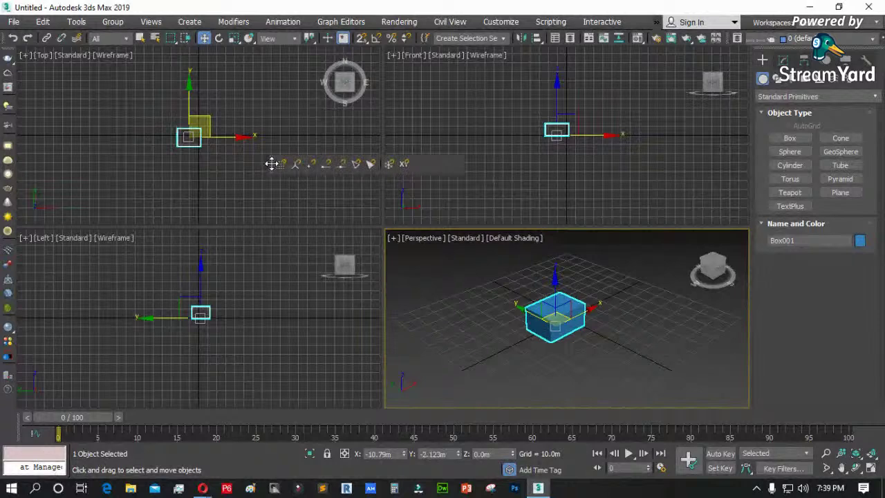
right_click(274, 164)
click(283, 176)
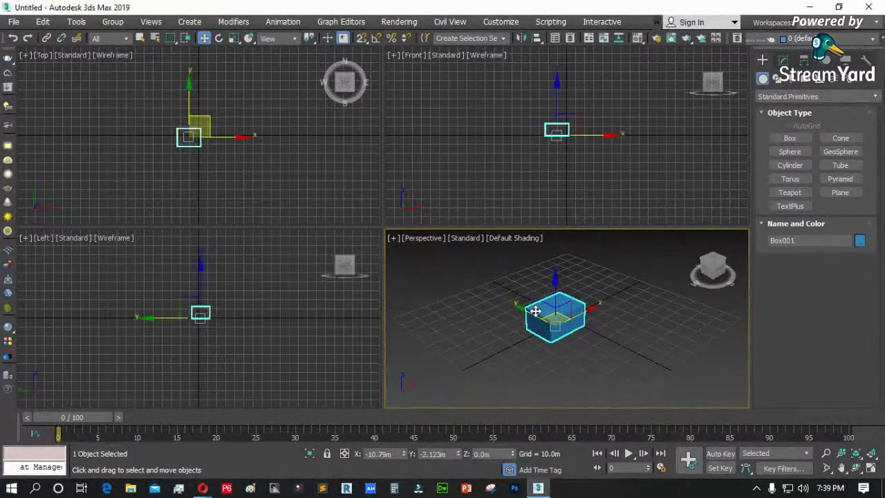
- Delete the selected box
key(Delete)
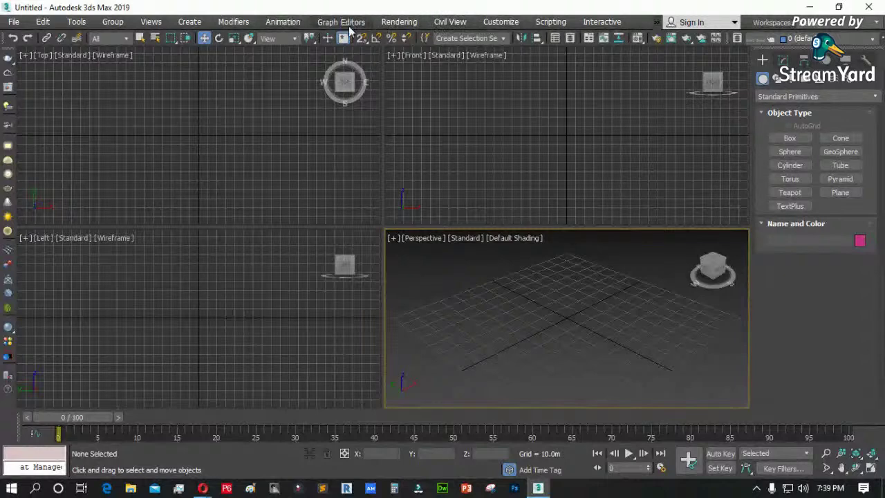
- Switch the Show Ribbon option on and off again through the interface customization settings
click(495, 23)
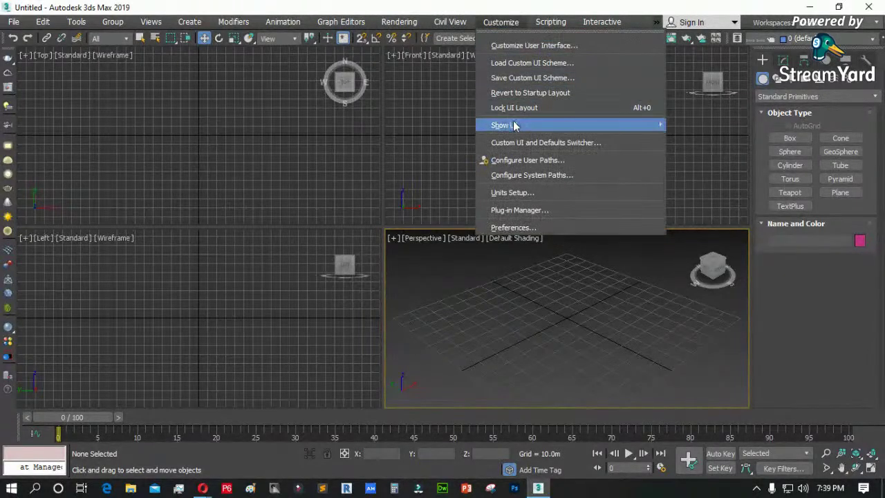
mouse_move(517, 124)
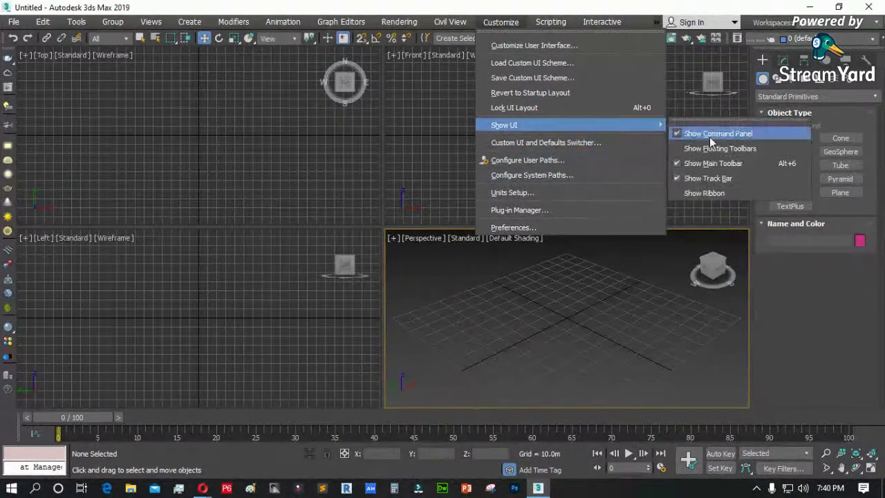
click(676, 193)
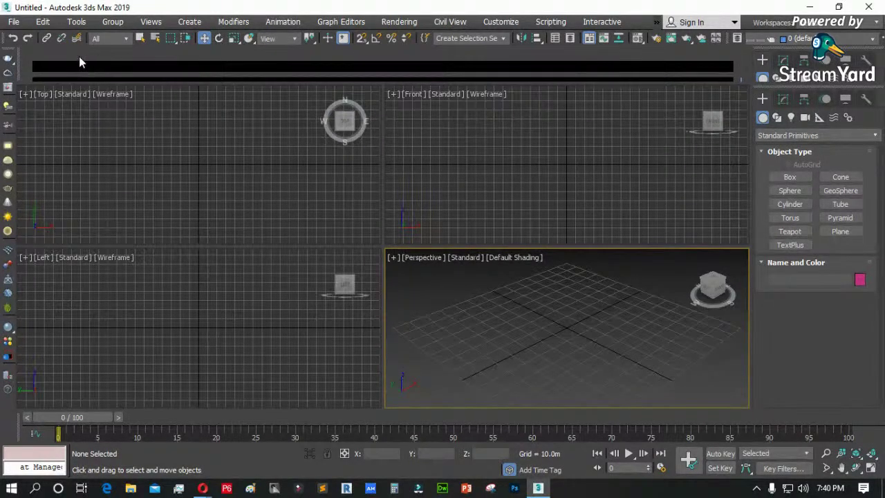
click(501, 21)
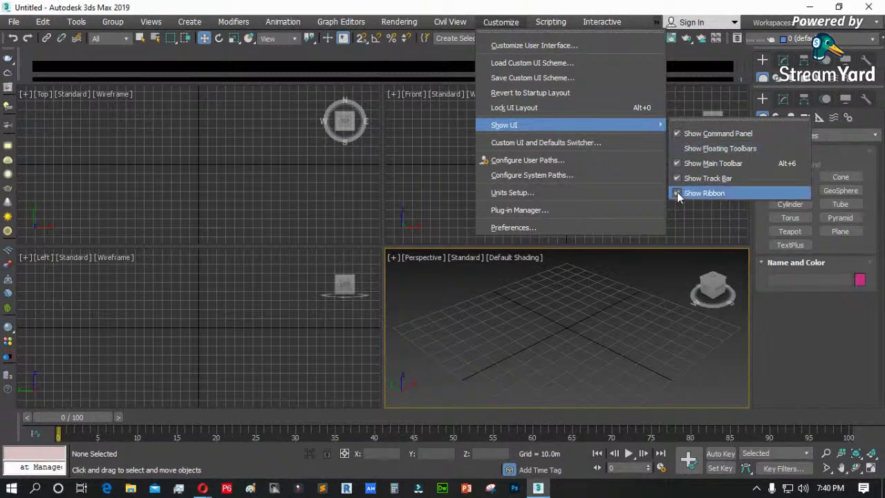
click(676, 192)
- Show all floating toolbars and move the empty one higher within the Front viewport
click(501, 21)
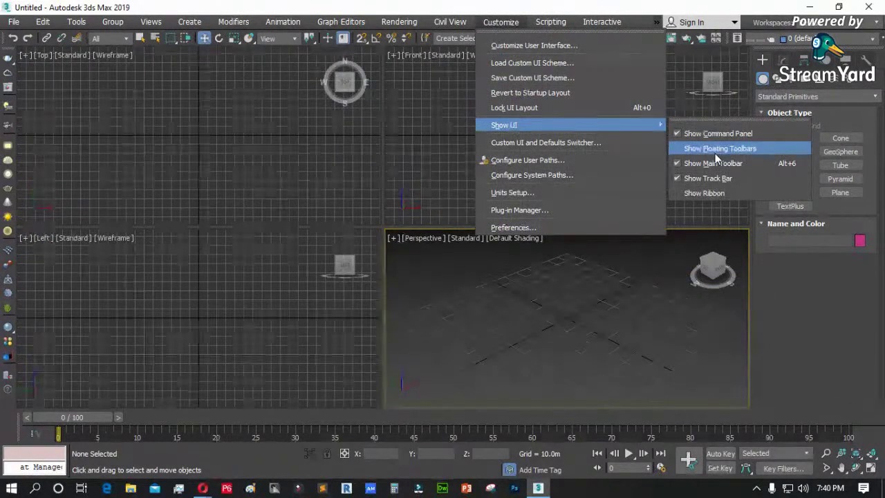
click(680, 149)
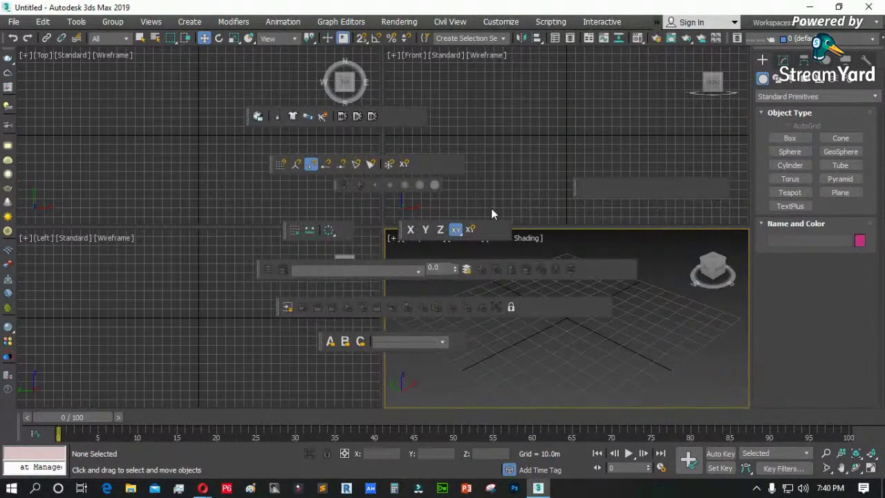
drag(574, 187, 515, 146)
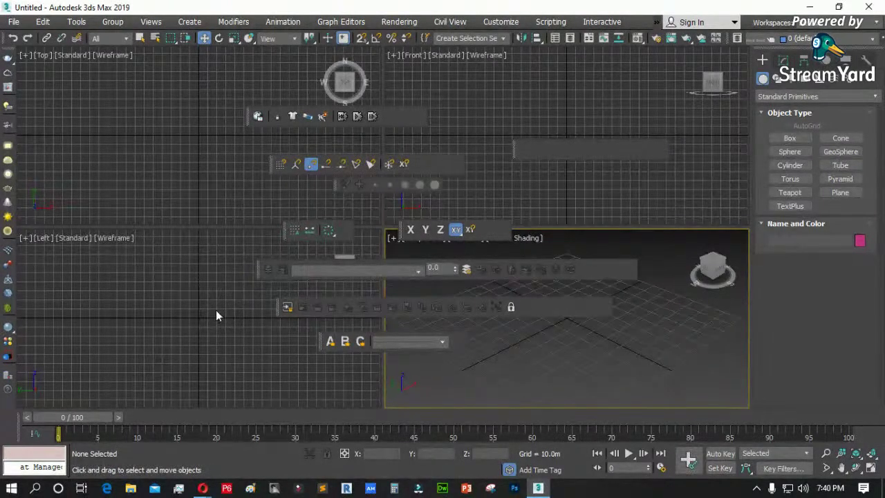
- Hide the Animation Layers toolbar on its own and hide all the remaining floating toolbars together
right_click(258, 274)
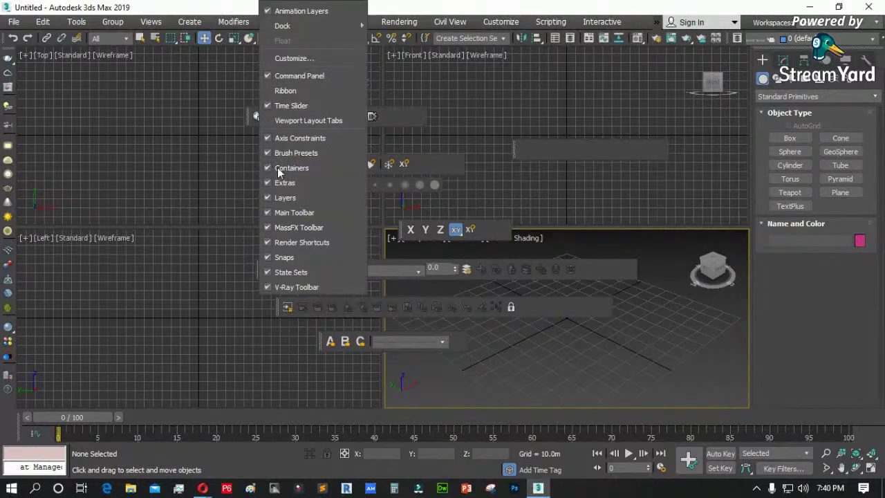
click(271, 12)
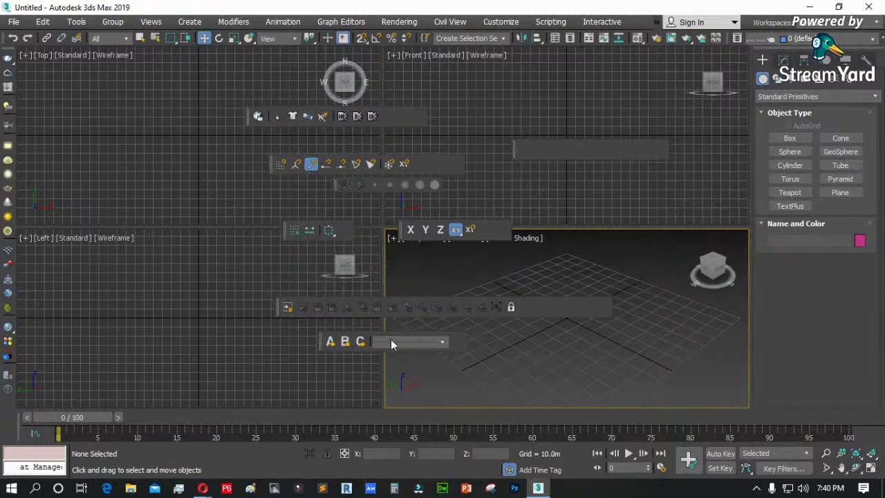
click(500, 23)
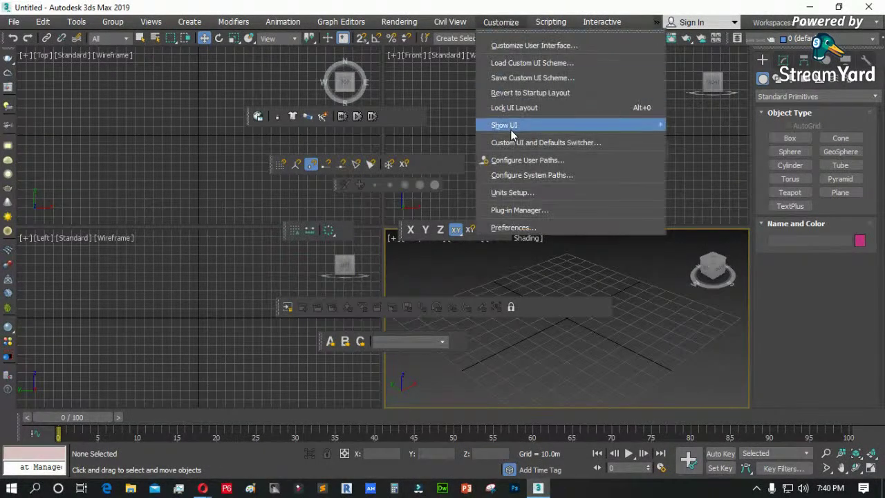
mouse_move(517, 133)
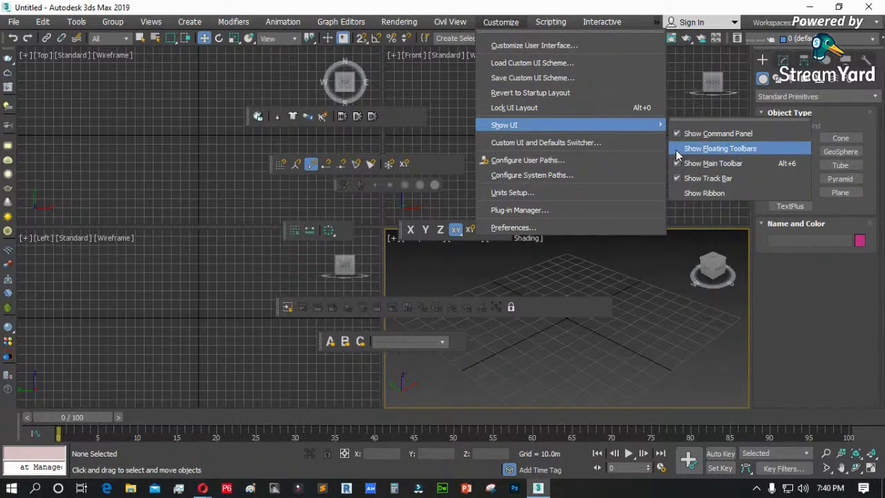
click(719, 149)
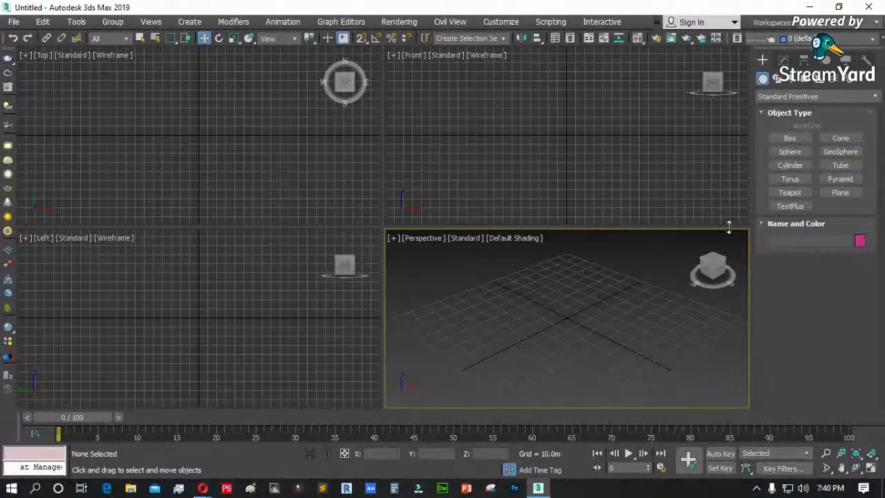
- Hide the command panel through the interface display options and show it again
click(495, 23)
mouse_move(522, 127)
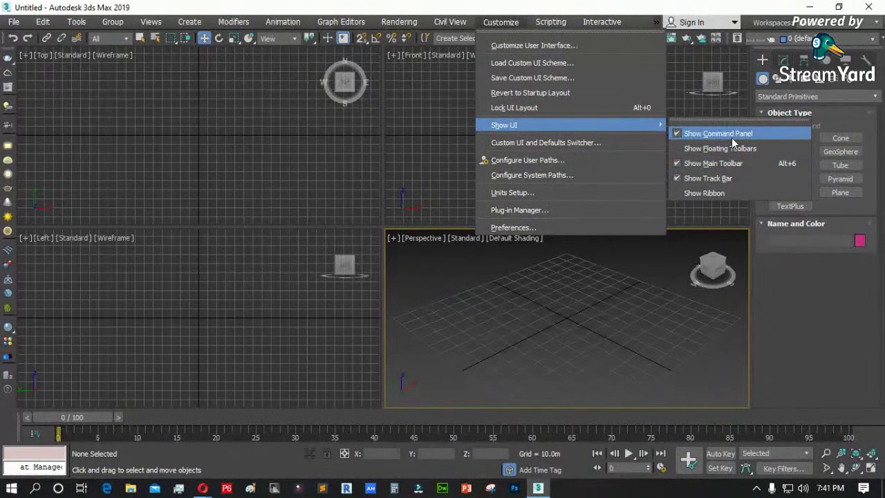
click(678, 132)
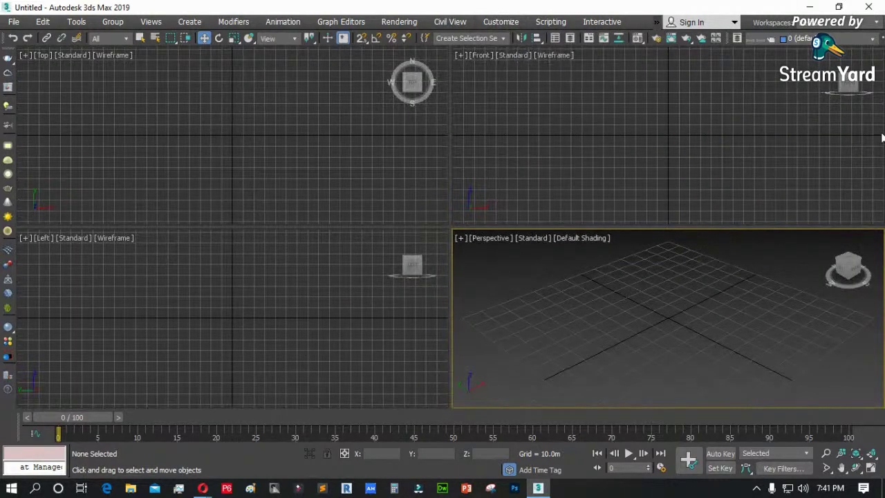
click(489, 23)
mouse_move(599, 126)
click(714, 135)
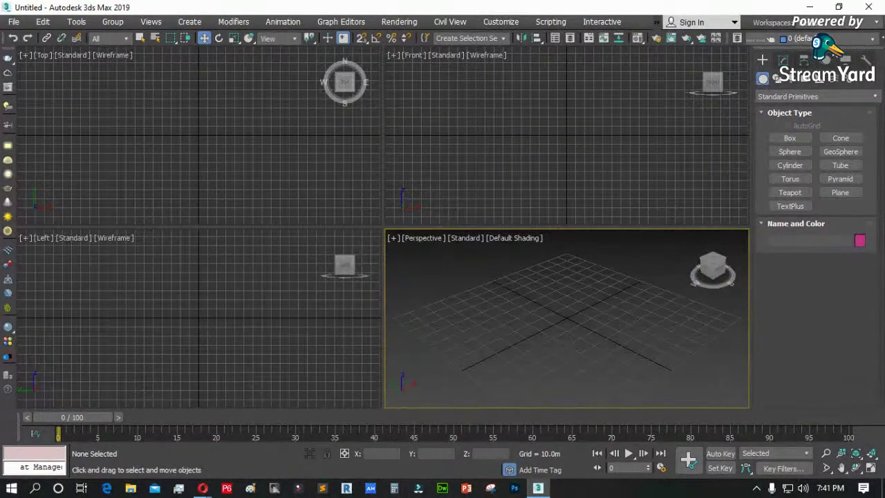
- Undock the command panel, attach it to the left side of the viewports, and move it back to the right side
drag(835, 57, 153, 102)
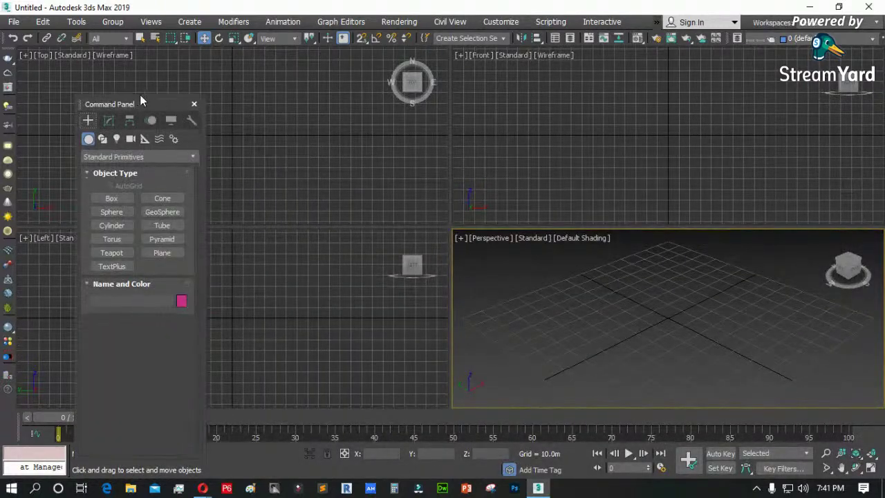
drag(114, 81, 31, 77)
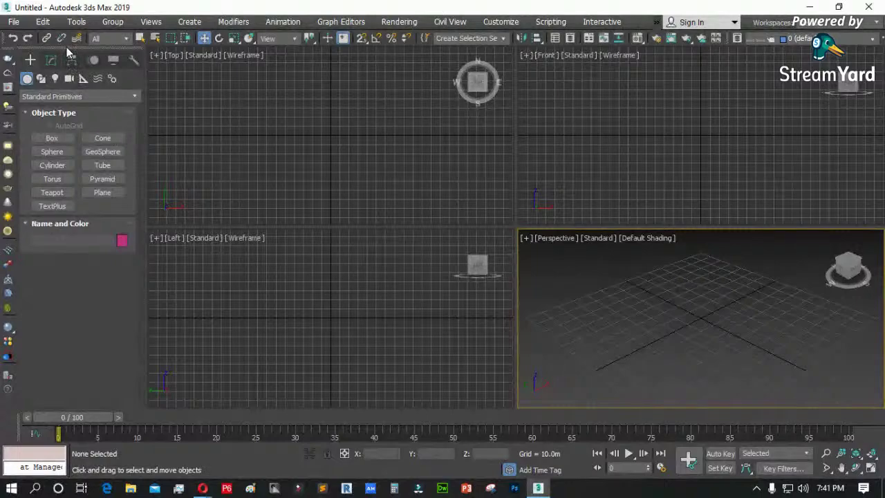
drag(67, 52, 812, 56)
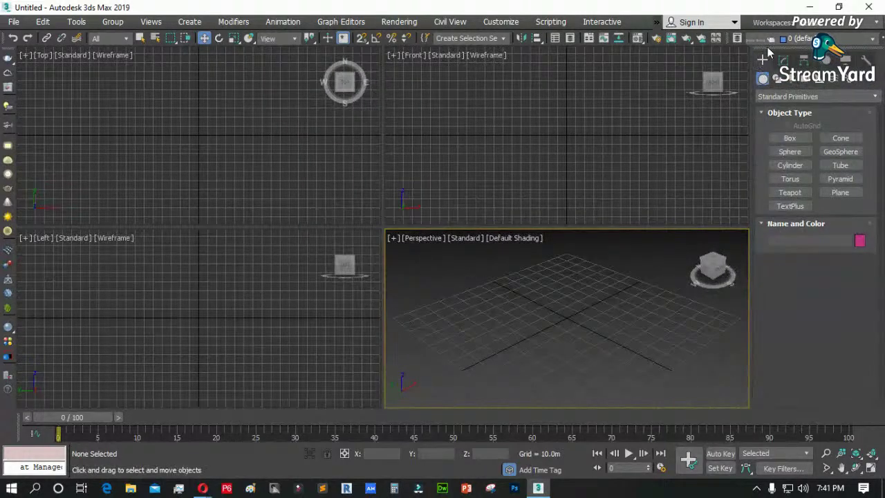
- Use the Dock options of the command panel to place it on the left side and return it to the right
right_click(769, 53)
mouse_move(804, 77)
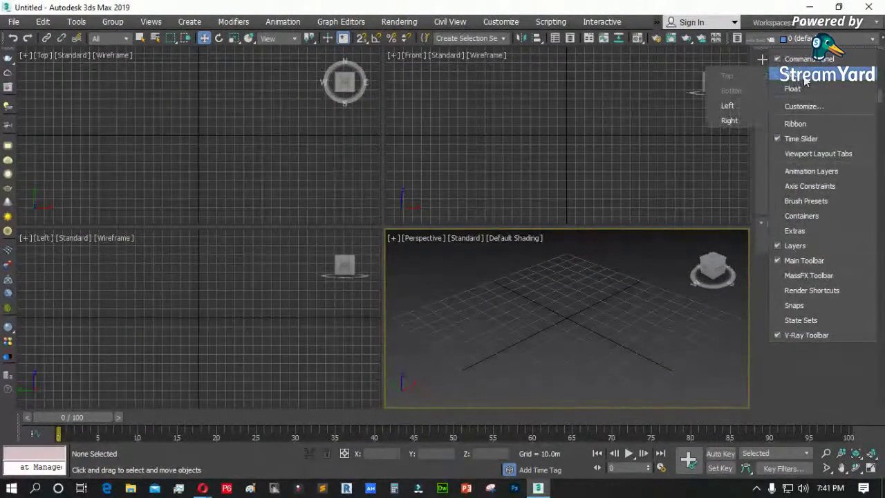
click(728, 106)
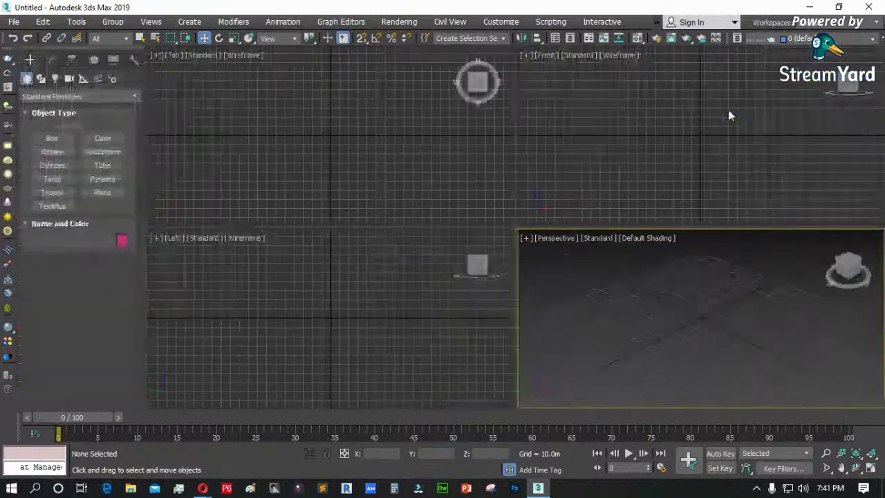
right_click(86, 49)
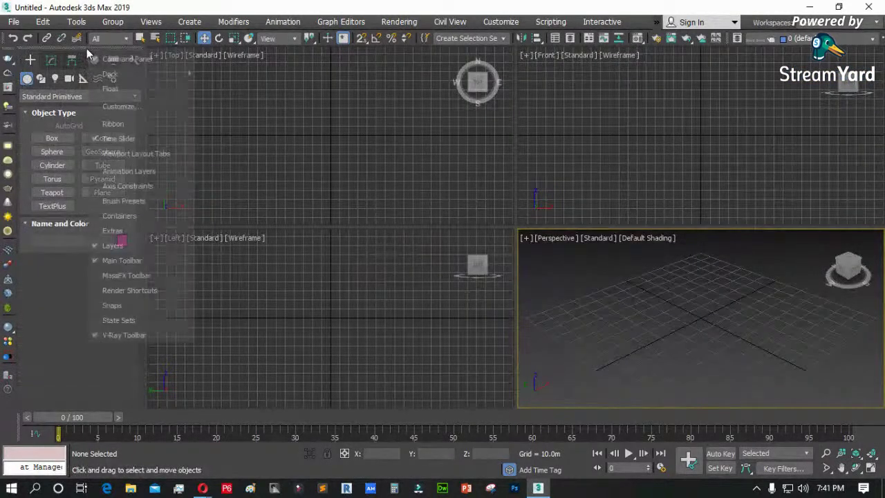
mouse_move(159, 74)
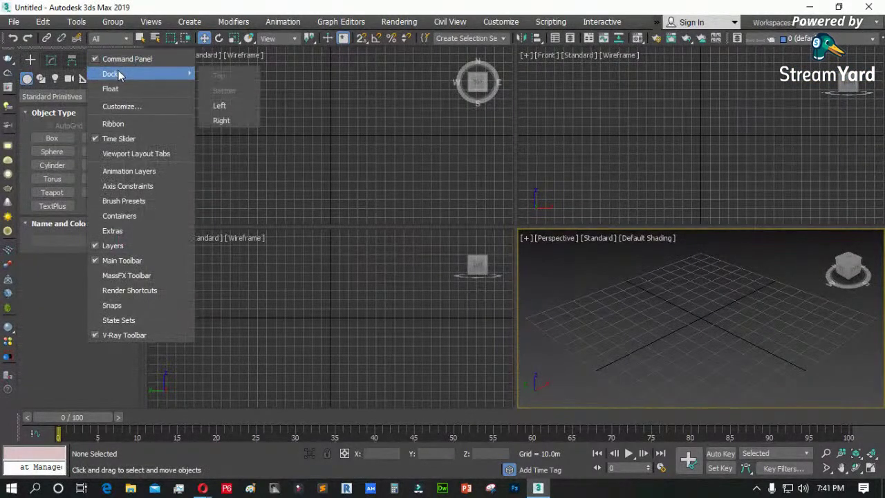
click(242, 120)
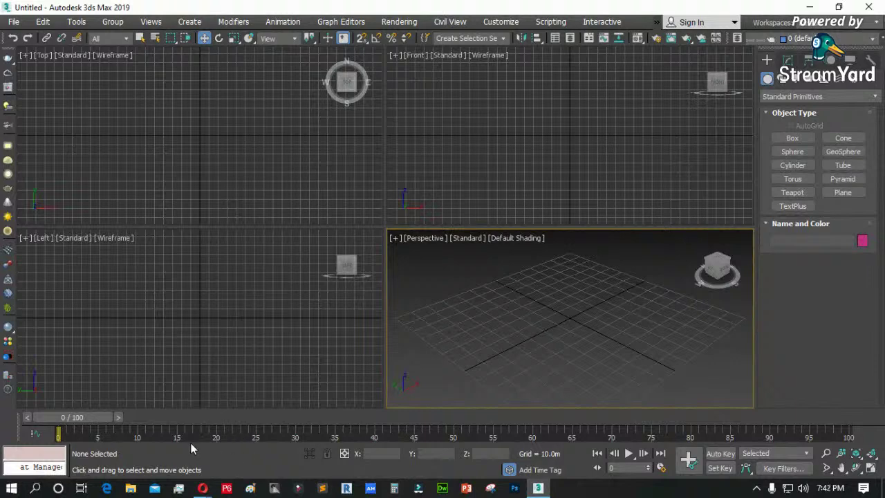
- Activate the Top, Front, Left and Perspective viewports one after another to examine the four-view layout
drag(106, 416, 76, 420)
drag(8, 50, 3, 117)
click(292, 144)
click(465, 164)
click(329, 335)
click(504, 322)
click(421, 201)
click(153, 143)
click(486, 150)
click(499, 275)
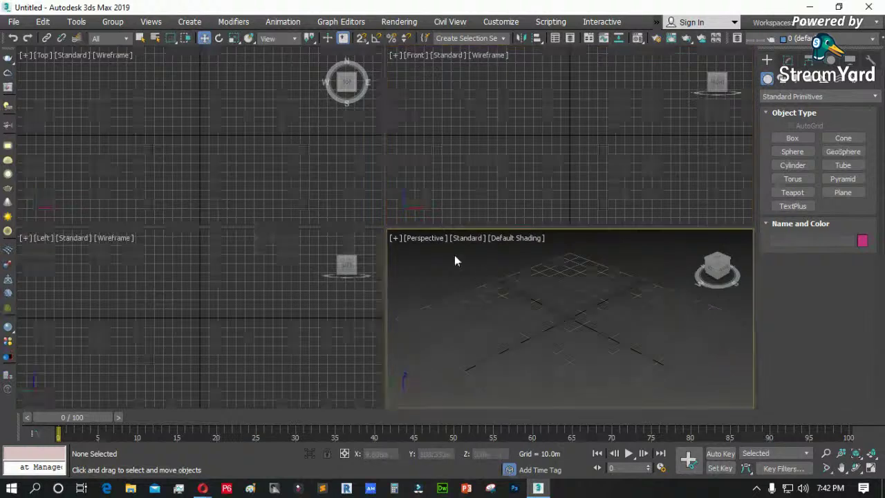
click(284, 287)
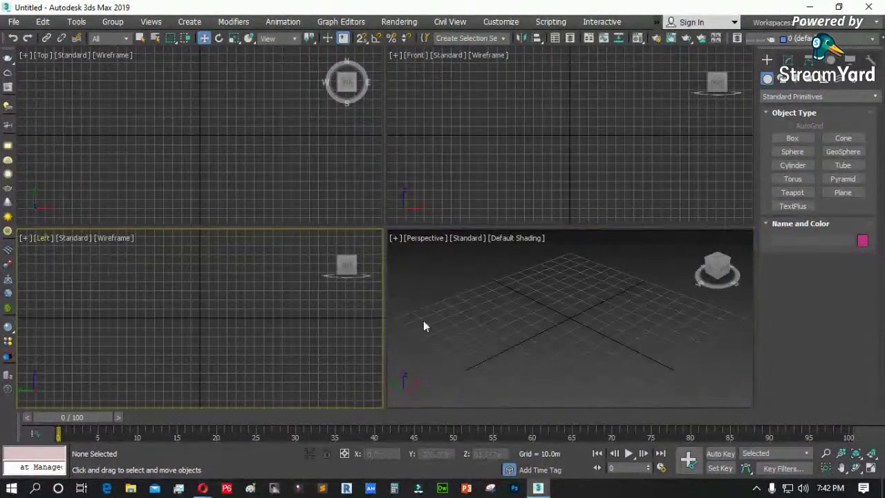
- Create a box at the centre of the grid in the Perspective viewport and switch to the Move tool
click(536, 326)
click(792, 138)
drag(571, 328, 584, 305)
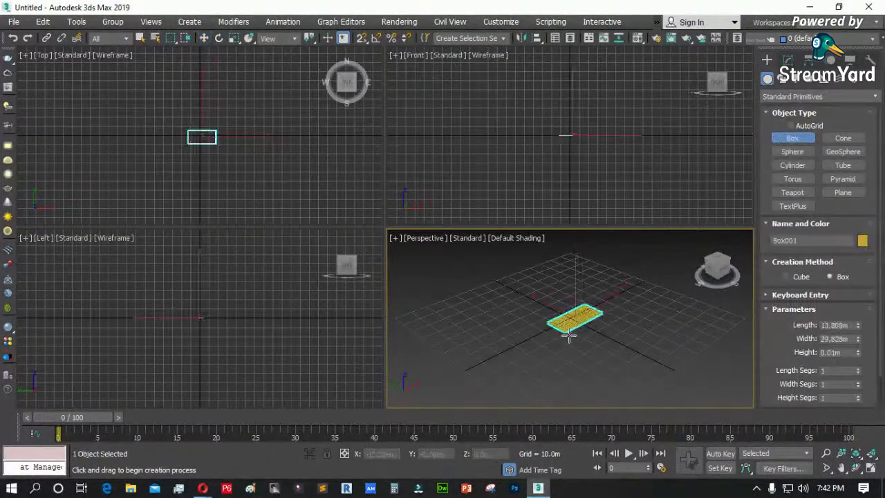
click(581, 299)
key(w)
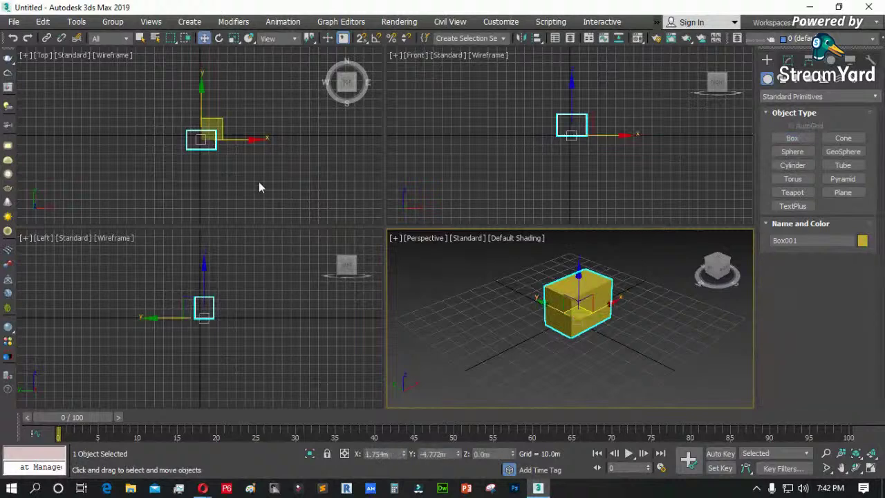
- Deselect the box and activate the viewports in turn to compare how each one displays it
click(214, 159)
click(522, 167)
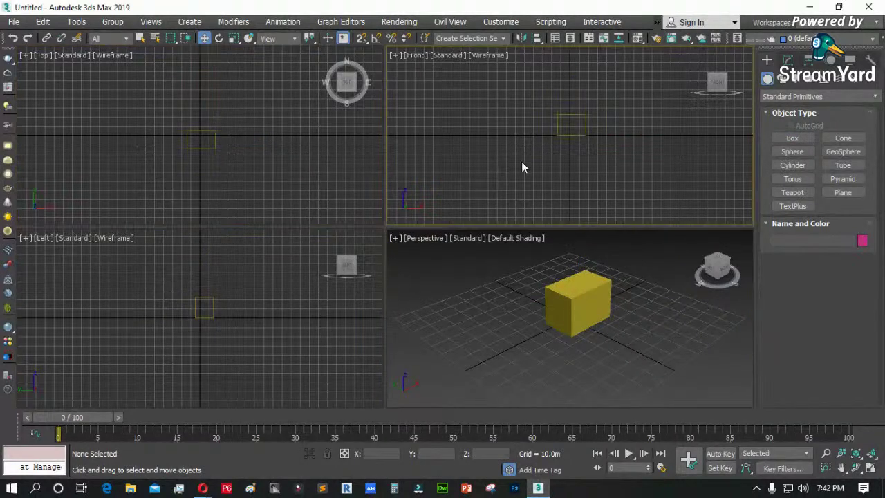
click(255, 289)
click(566, 338)
click(293, 168)
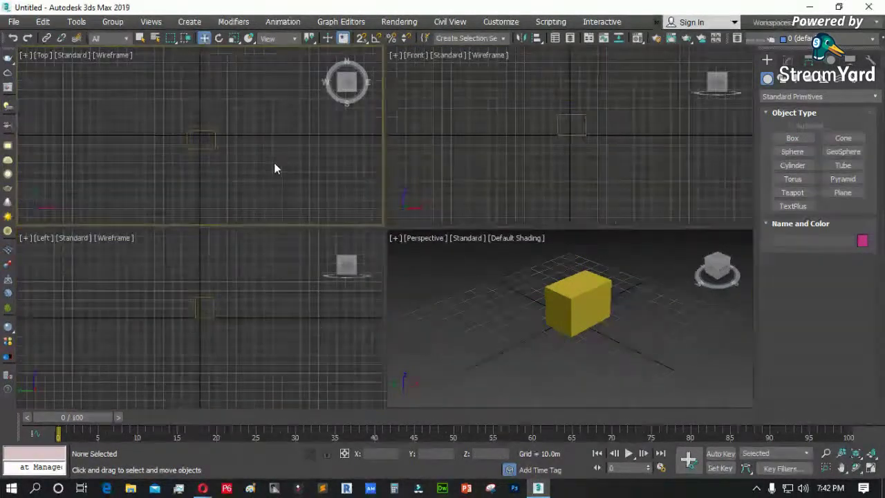
click(571, 295)
click(577, 177)
- Switch the Perspective viewport to Wireframe, and the Front viewport to Default Shading and back to Wireframe
click(513, 274)
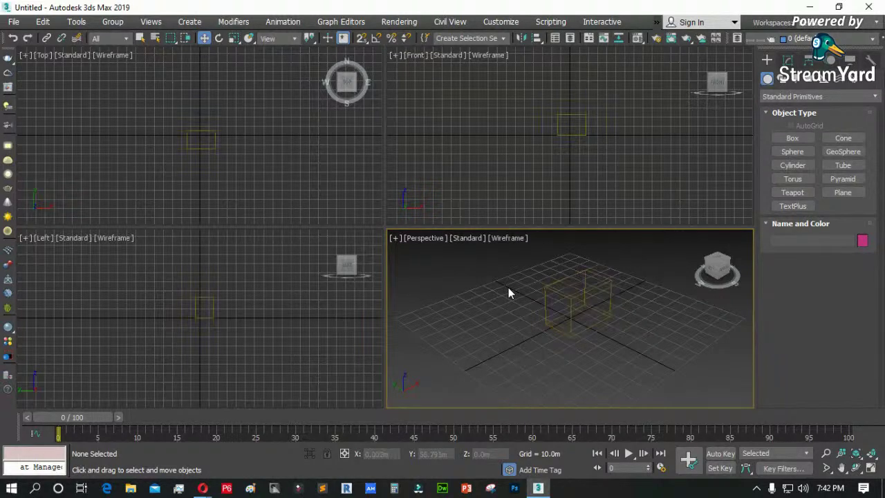
click(494, 159)
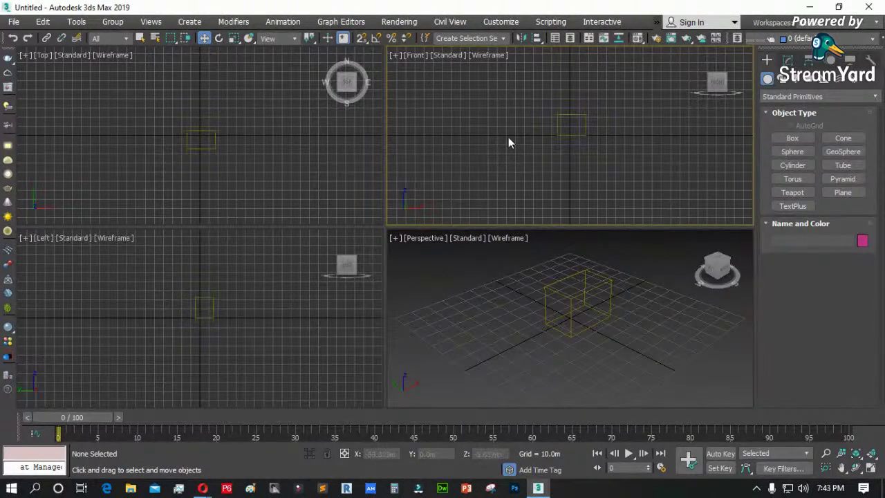
key(F3)
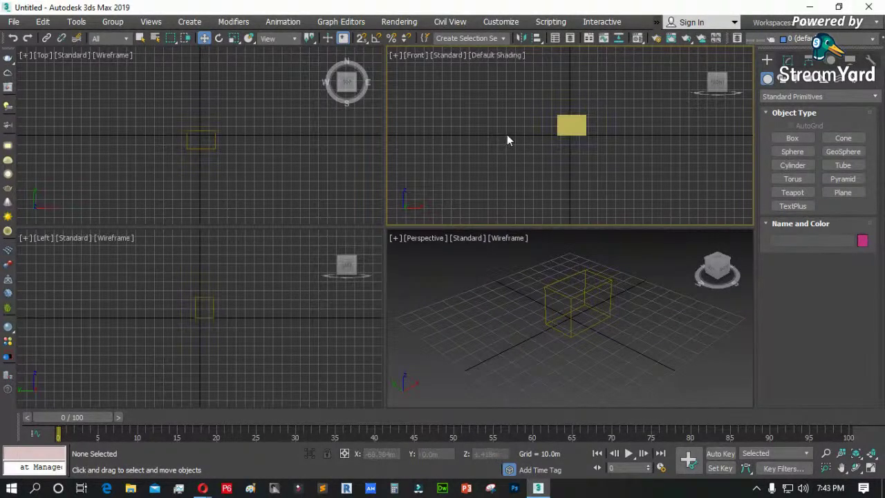
key(F3)
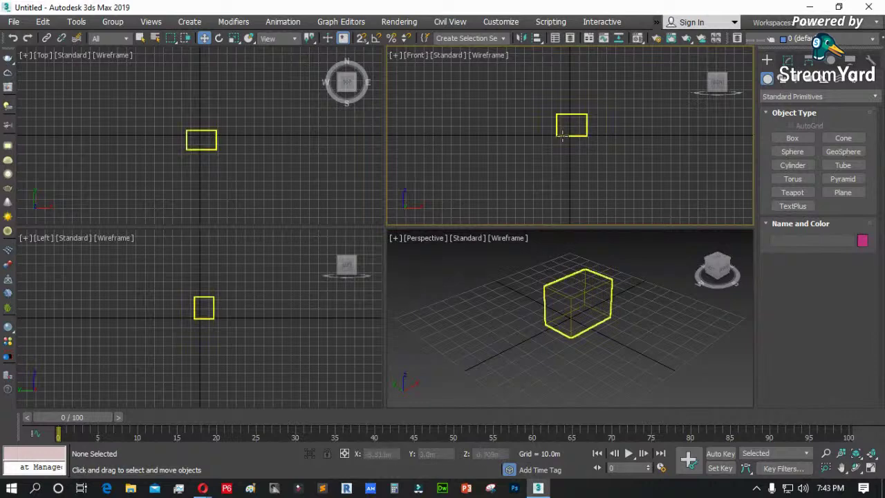
- Select the box in the Perspective viewport and return that viewport to Default Shading
click(508, 290)
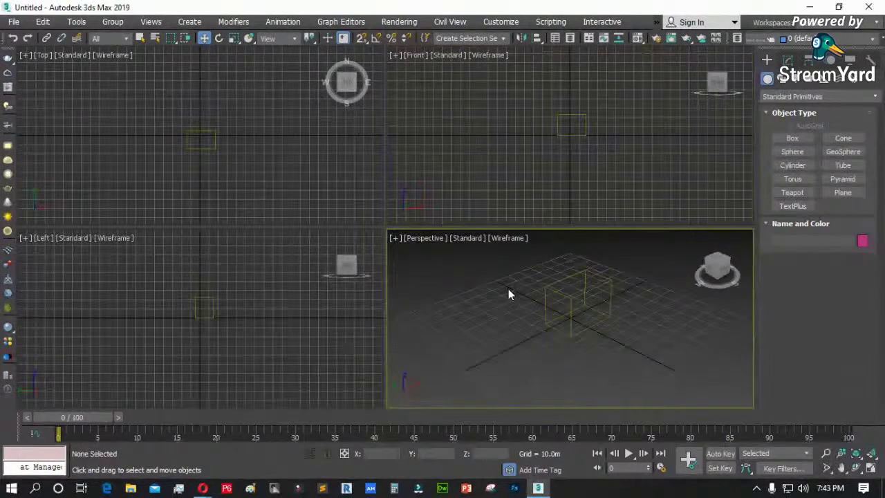
click(584, 306)
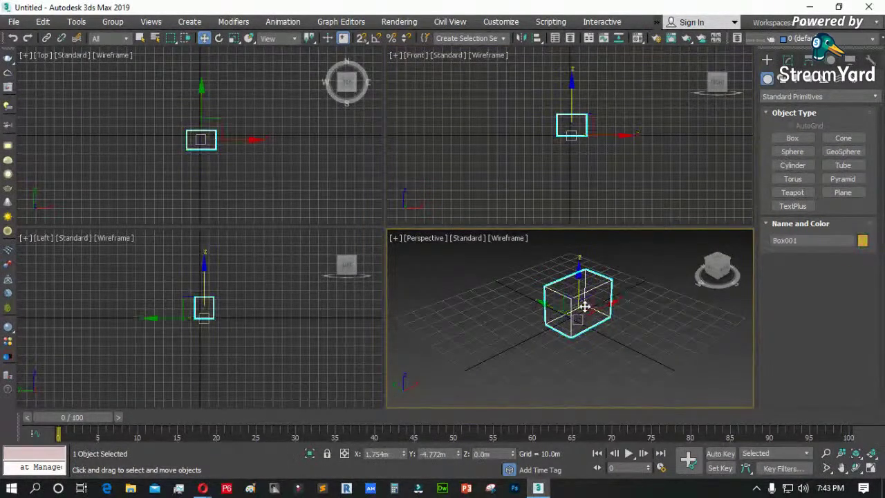
scroll(608, 306, up, 2)
key(F3)
scroll(620, 299, up, 5)
scroll(622, 301, down, 5)
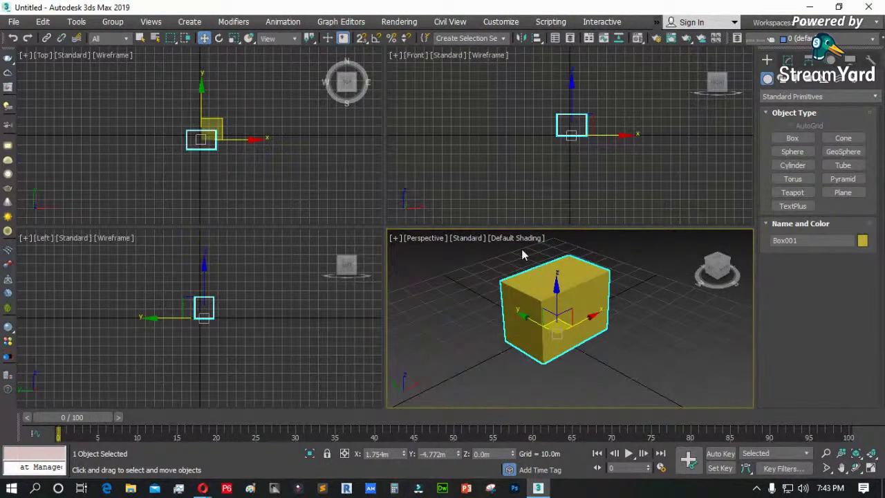
scroll(539, 297, up, 2)
scroll(537, 297, down, 2)
scroll(538, 296, up, 2)
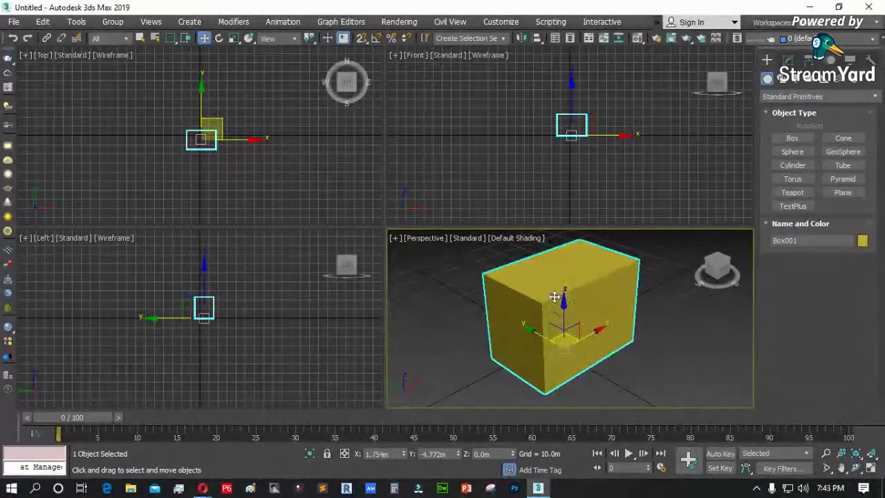
- Turn on Edged Faces in the Perspective viewport and select the box to inspect its edges up close
click(420, 336)
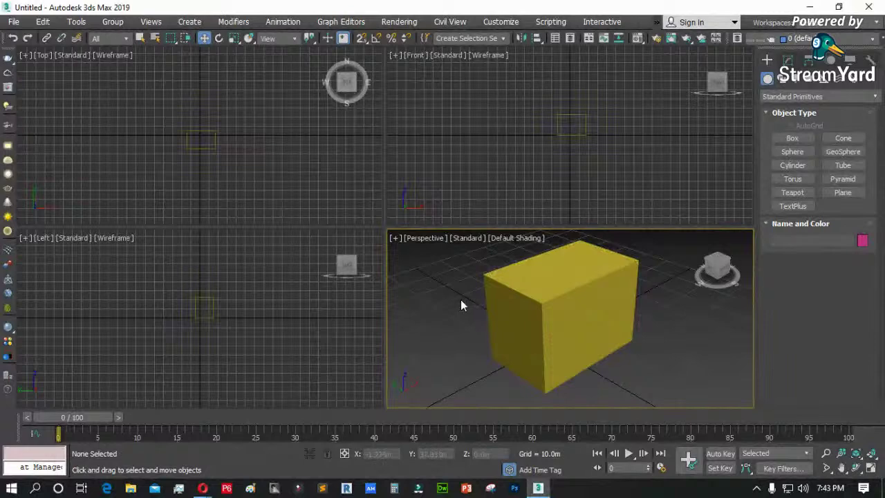
key(F4)
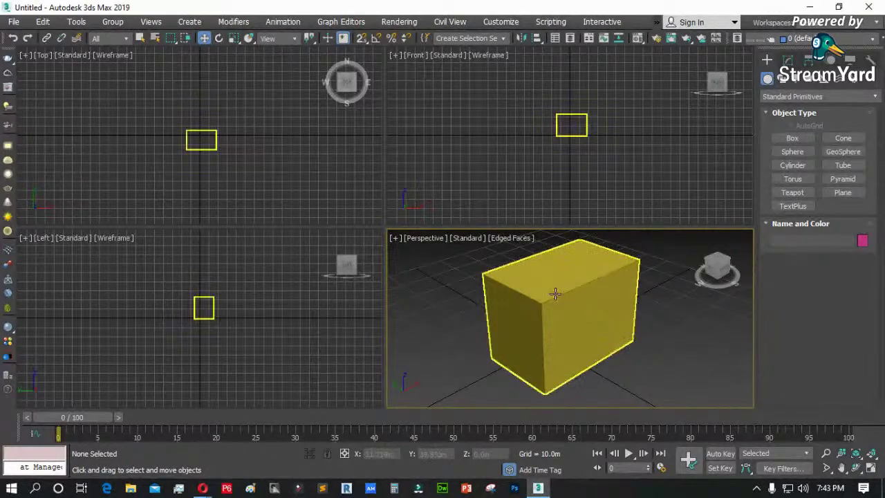
click(563, 296)
scroll(564, 296, up, 5)
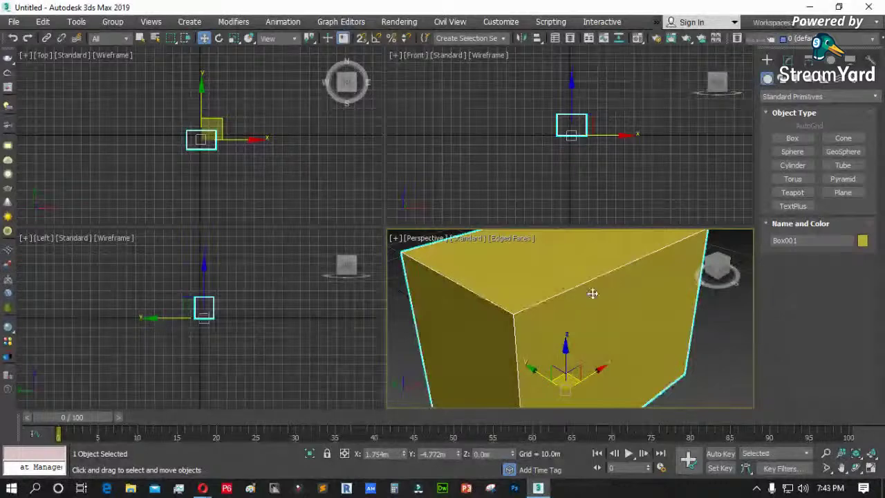
scroll(590, 292, down, 3)
- Turn Edged Faces off in the Perspective viewport, check the box without it, and turn it on again
click(706, 332)
key(F4)
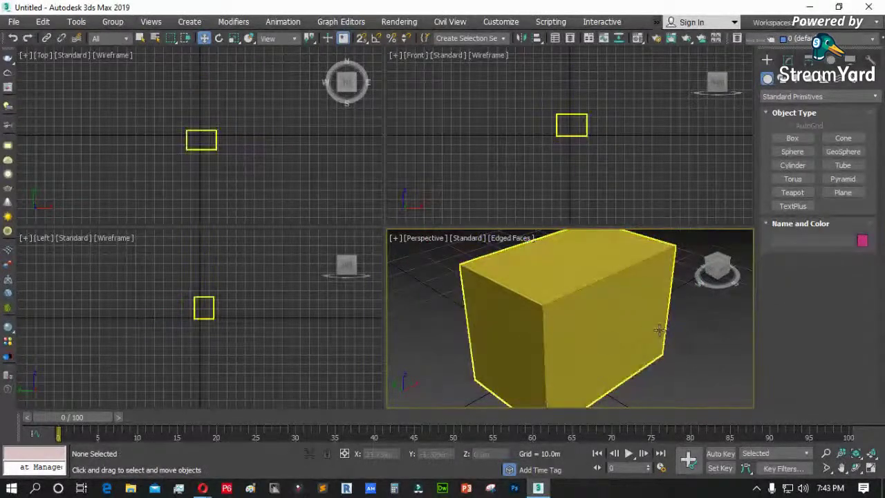
scroll(606, 289, up, 5)
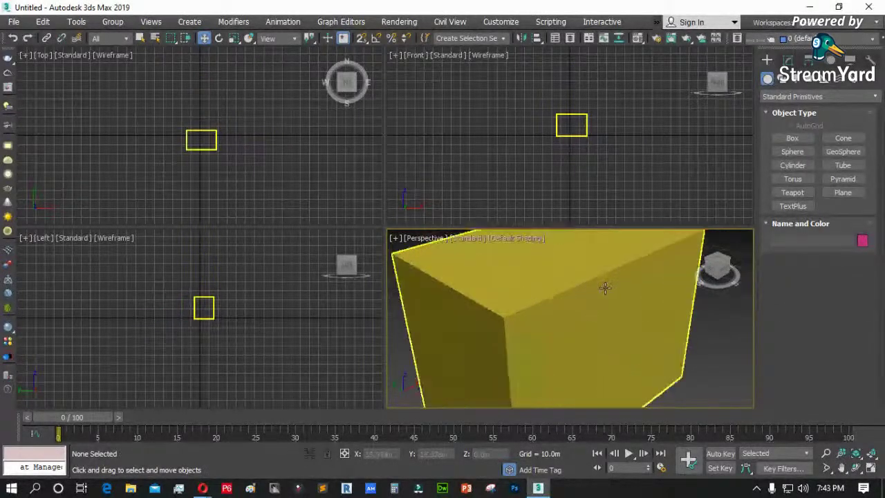
click(605, 287)
scroll(588, 297, down, 5)
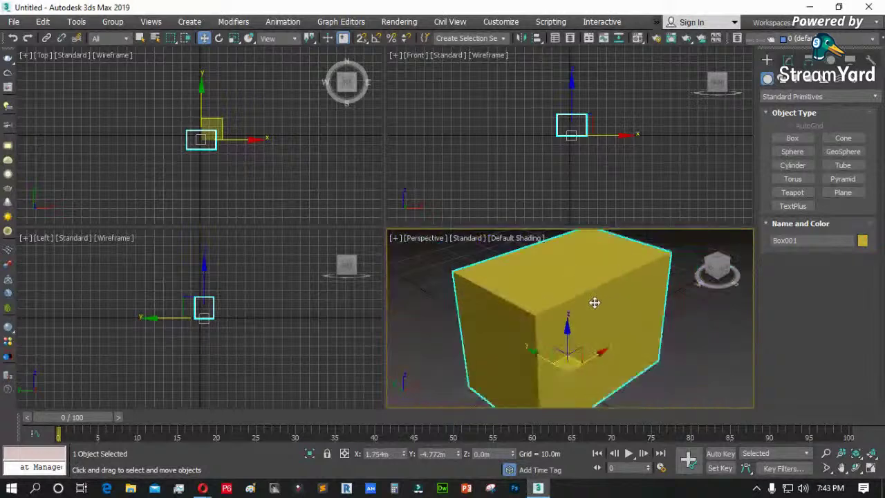
key(F4)
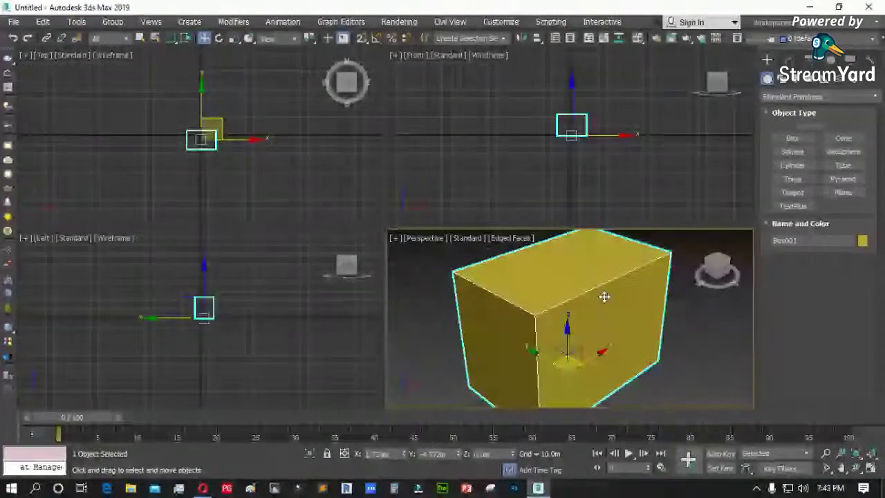
- Compare the box's edges deselected and selected, and make the Top viewport active with nothing selected
click(693, 332)
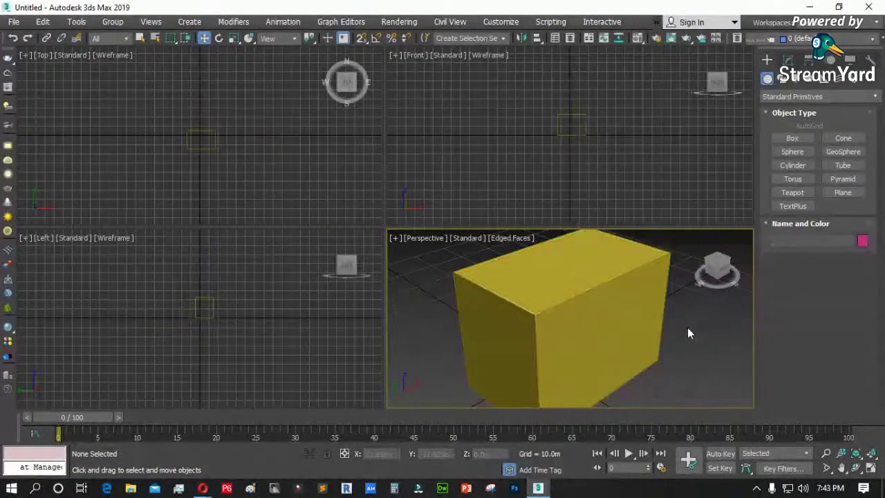
click(469, 294)
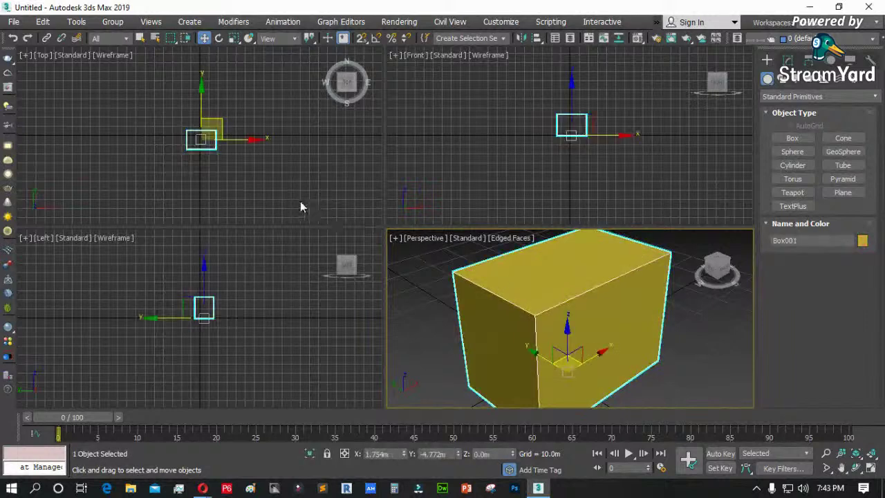
click(286, 187)
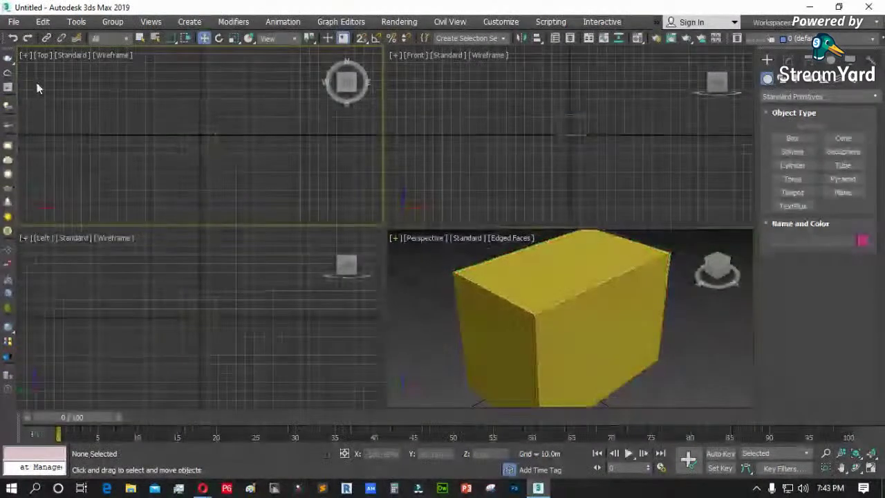
- Activate the Front, Perspective, Top and Left viewports in turn, selecting and deselecting the box, and finish in Perspective
click(449, 147)
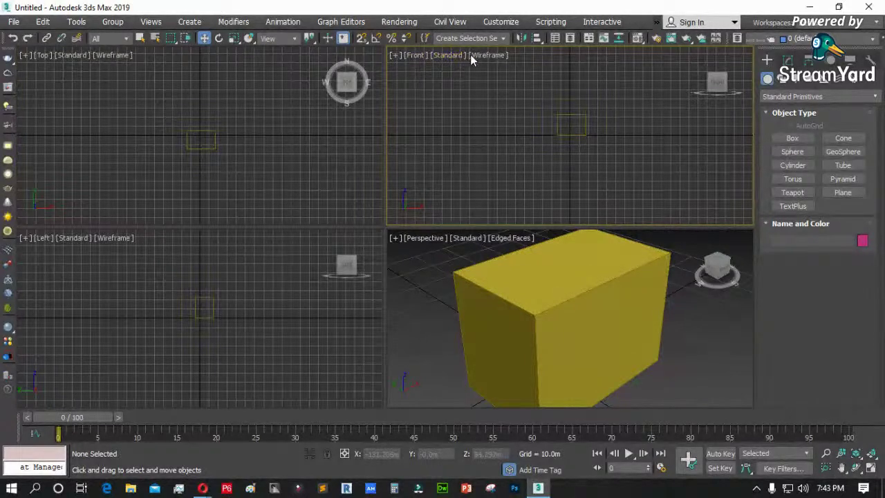
click(425, 273)
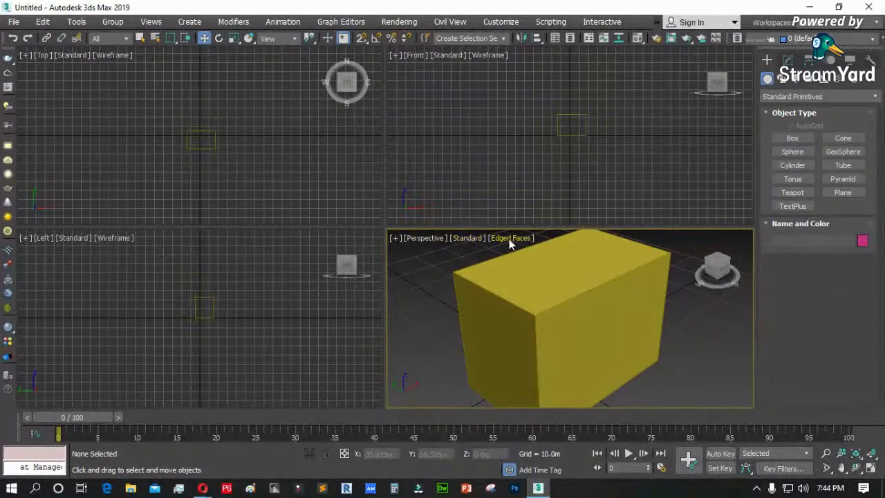
click(539, 277)
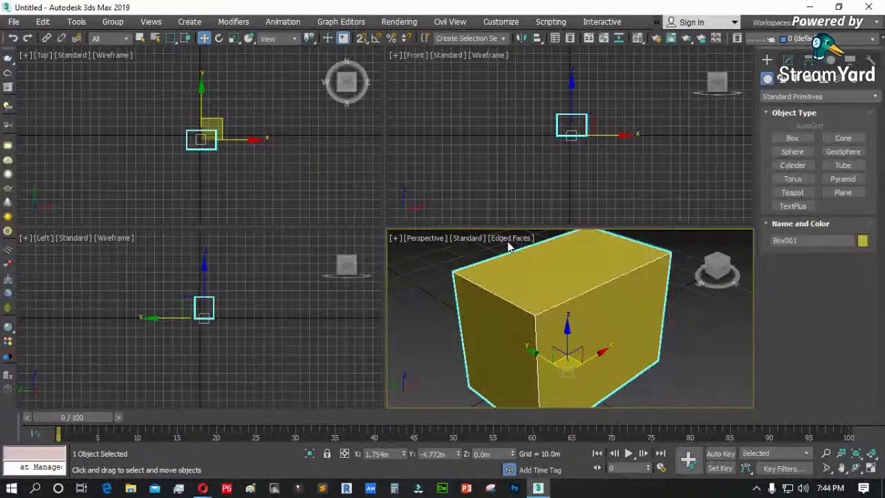
click(225, 86)
click(124, 288)
click(449, 297)
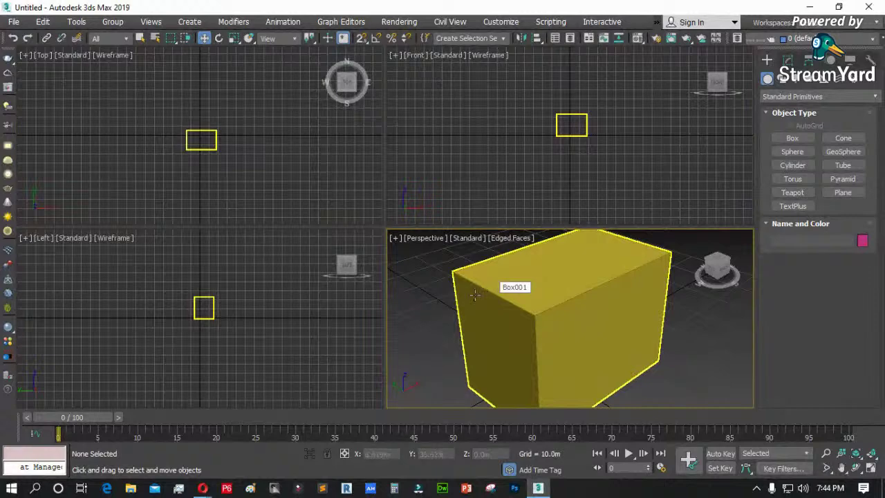
- Switch the Perspective viewport to Wireframe and back to shaded, and look over its viewport quality options
key(F3)
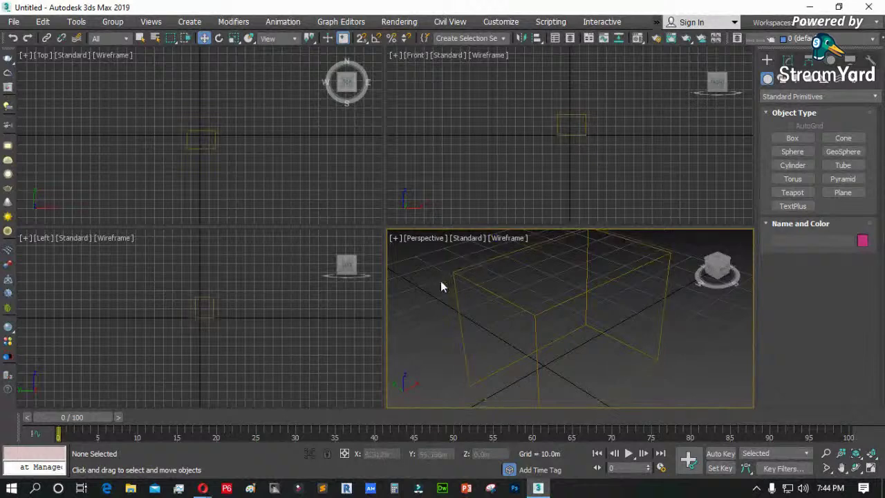
key(F3)
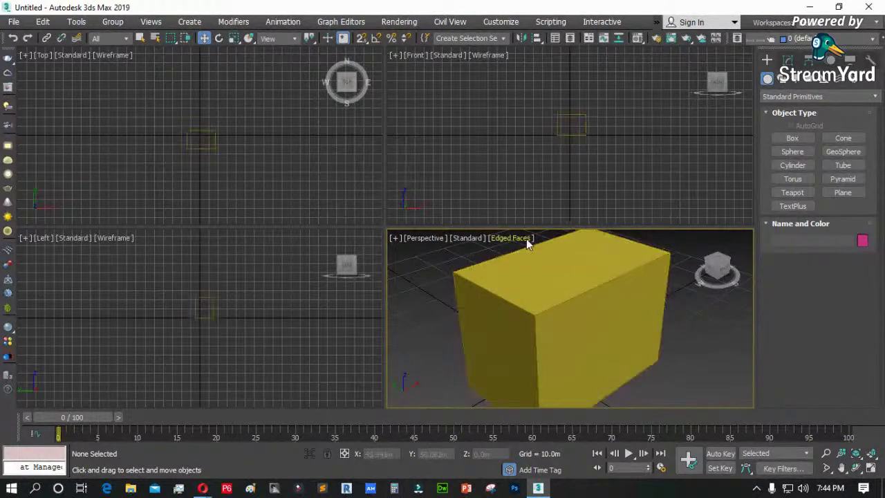
click(467, 238)
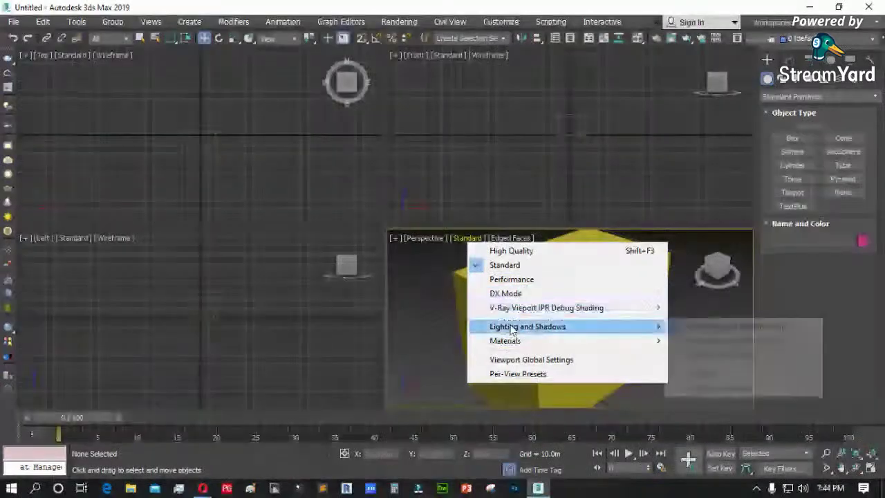
click(429, 330)
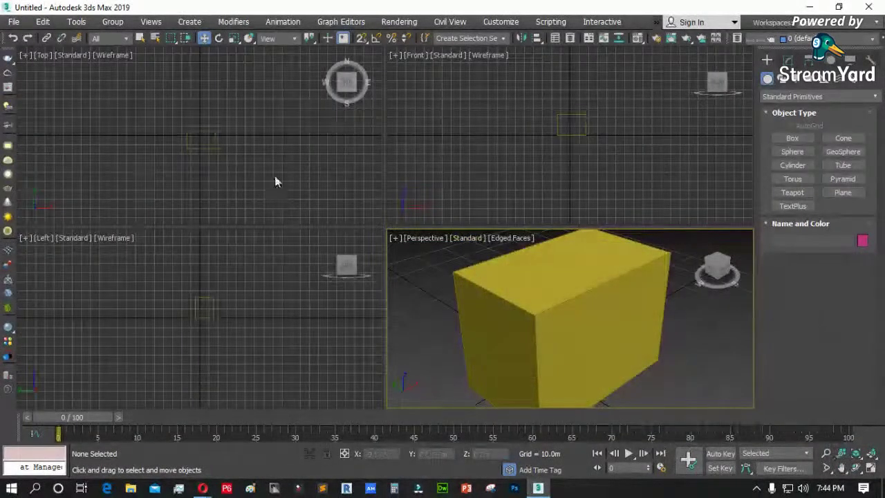
- Activate the Front viewport and the Top viewport, and toggle the Top viewport's home grid off and on repeatedly
click(453, 155)
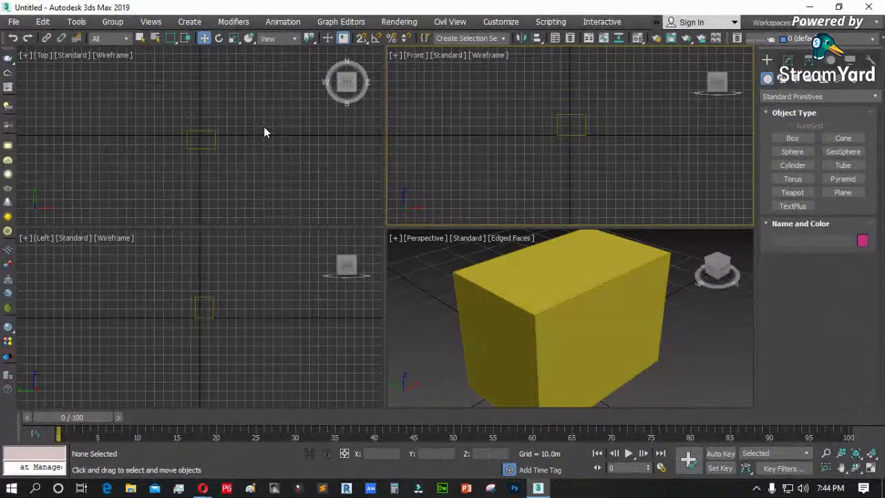
click(297, 151)
key(g)
key(g)
key(g)
key(g)
key(g)
key(g)
- Hide the home grid in the Front, Perspective, Left and Top viewports
click(452, 150)
key(g)
click(452, 311)
click(329, 321)
key(g)
click(263, 174)
key(g)
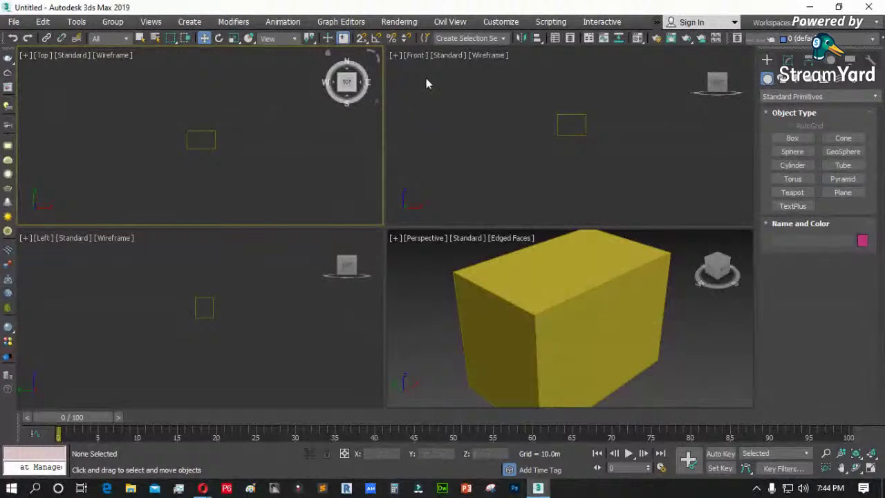
- Make the Perspective viewport active and view the box in it from the Top and from the Front
click(401, 285)
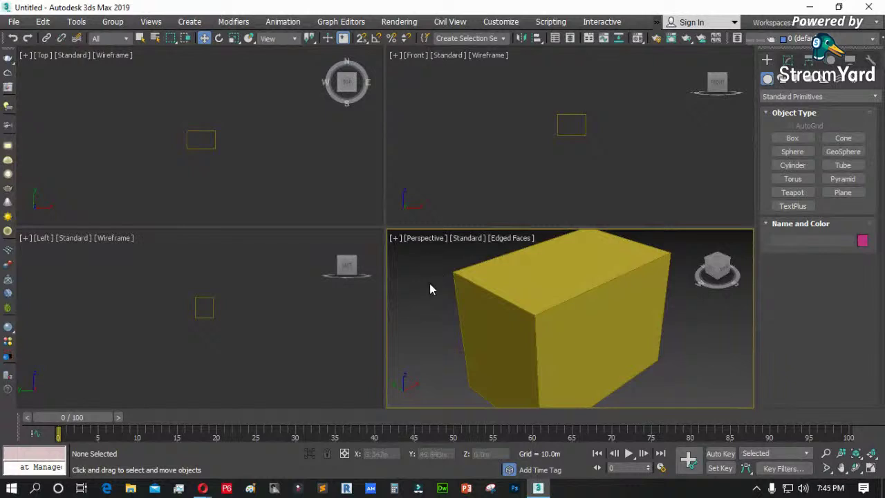
click(84, 97)
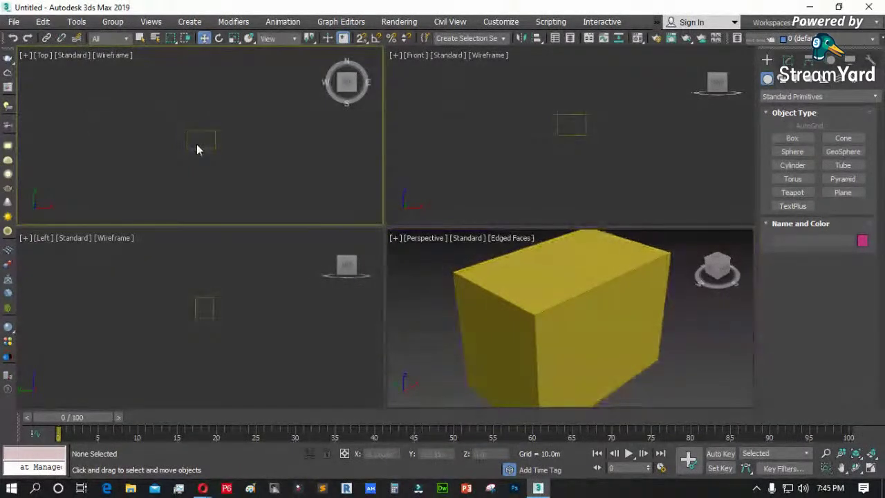
click(449, 305)
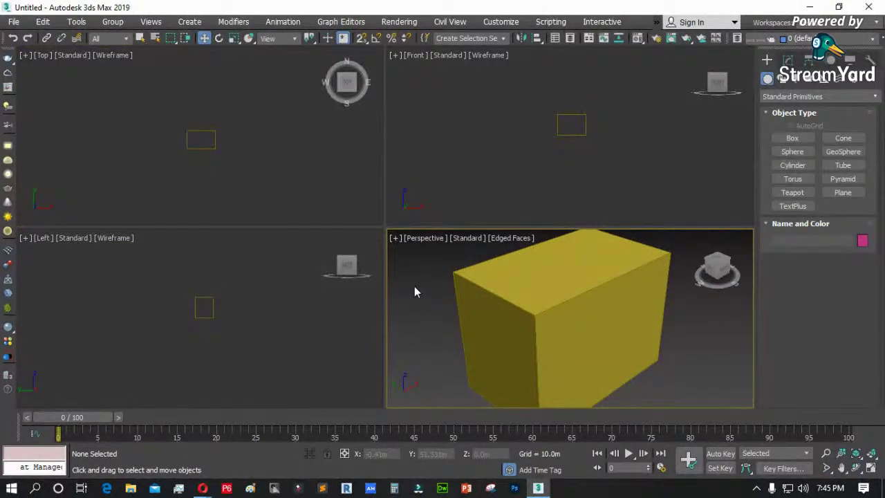
key(t)
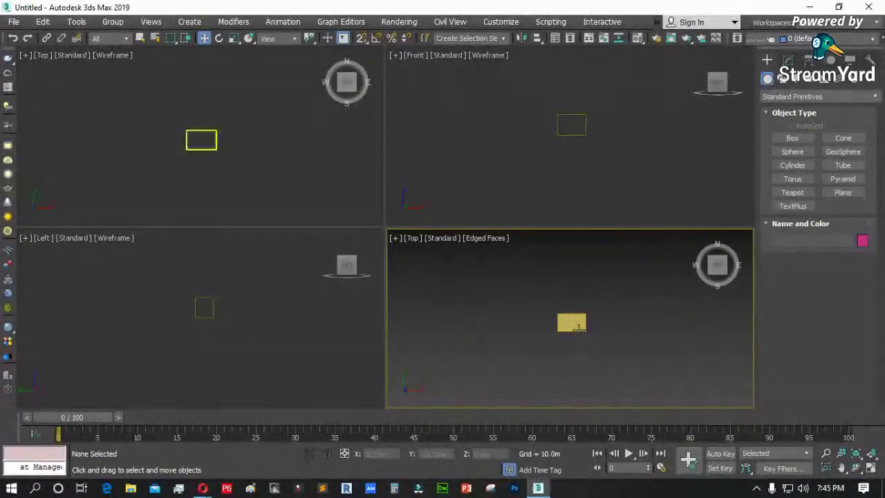
scroll(578, 329, up, 2)
key(f)
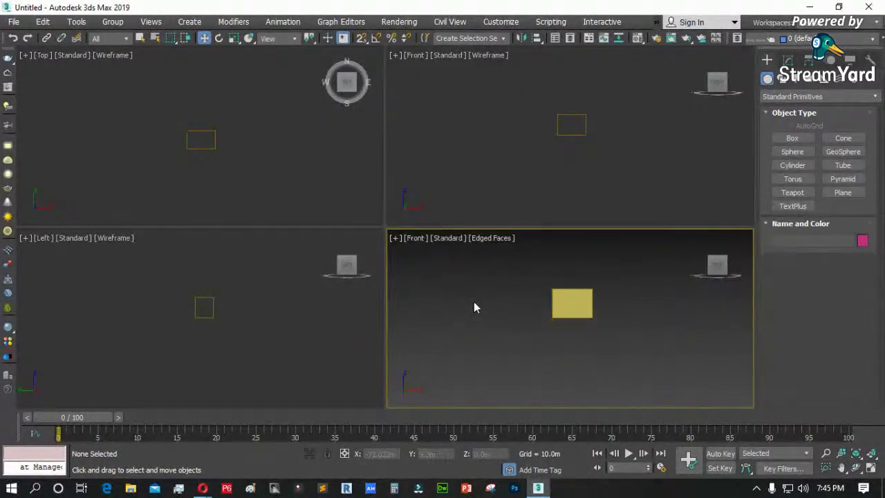
scroll(554, 297, up, 1)
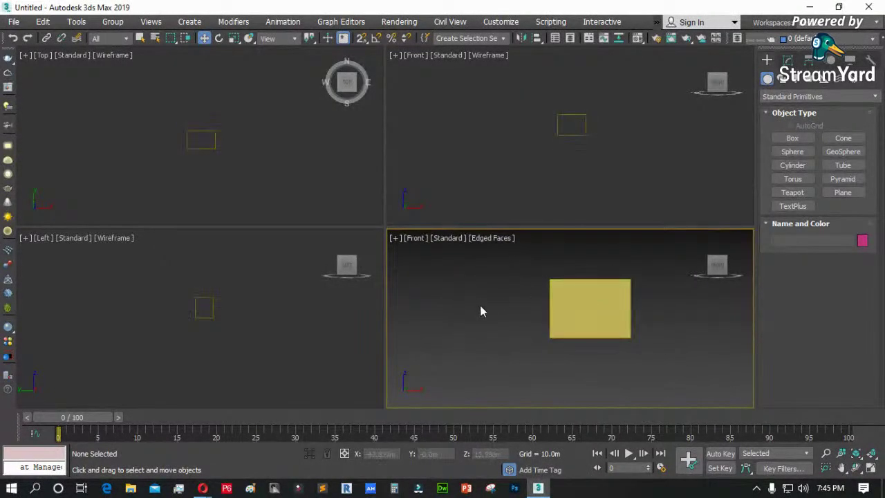
- Change the same viewport to the Left view, the Bottom view and back to Perspective
key(l)
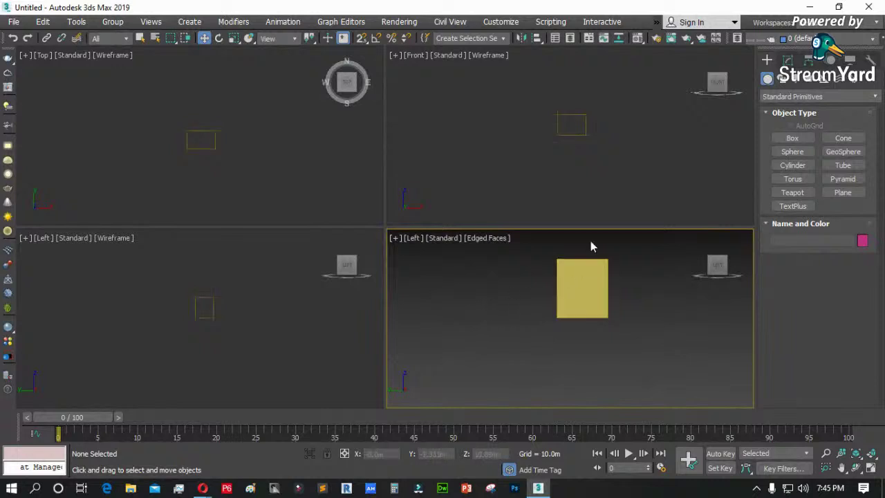
scroll(590, 240, up, 2)
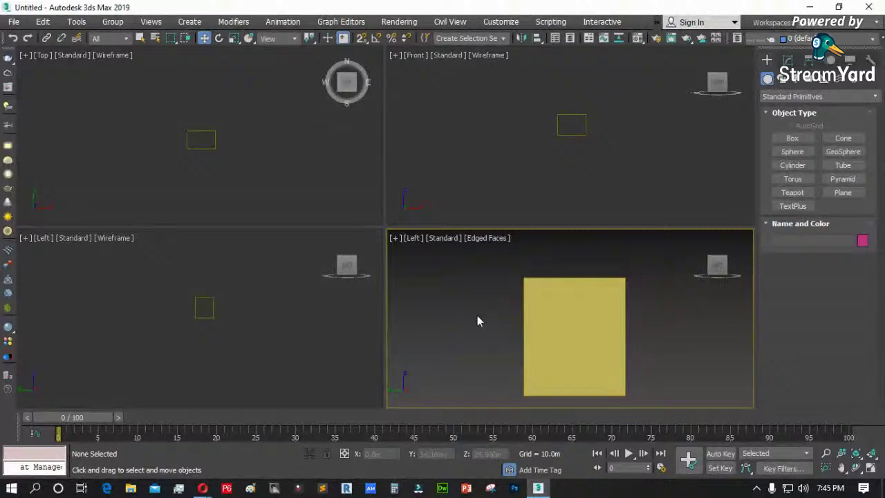
key(b)
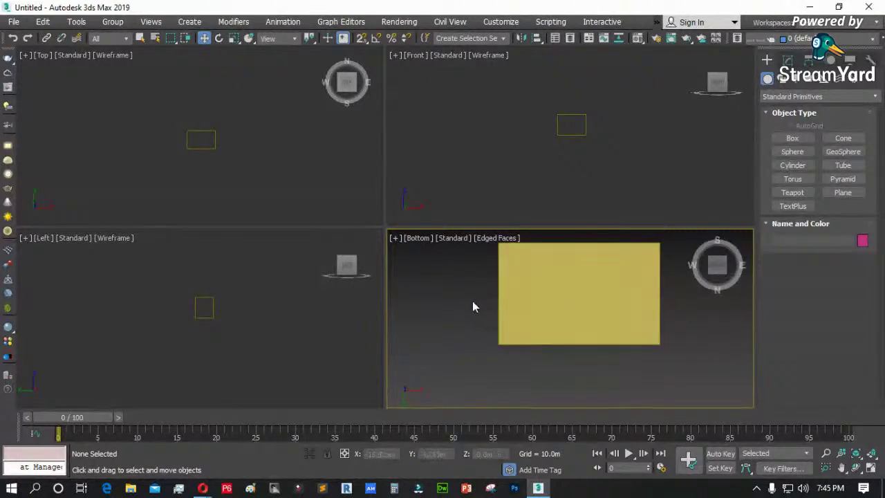
scroll(472, 357, down, 1)
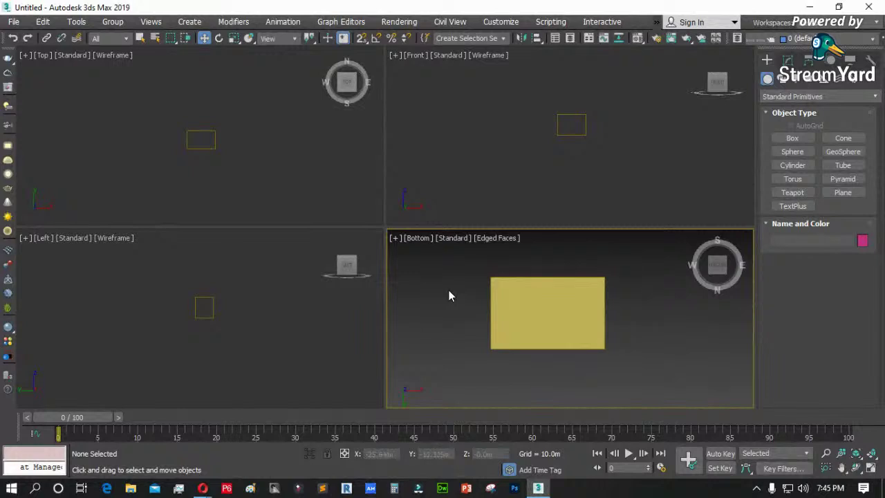
key(p)
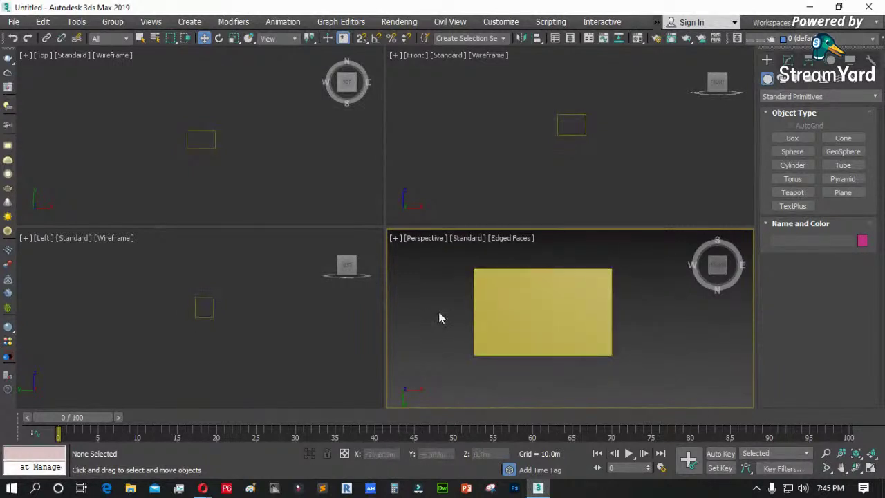
middle_drag(441, 315, 456, 331)
- Make the Perspective viewport active and switch repeatedly between its maximized view and the four-viewport layout
click(337, 186)
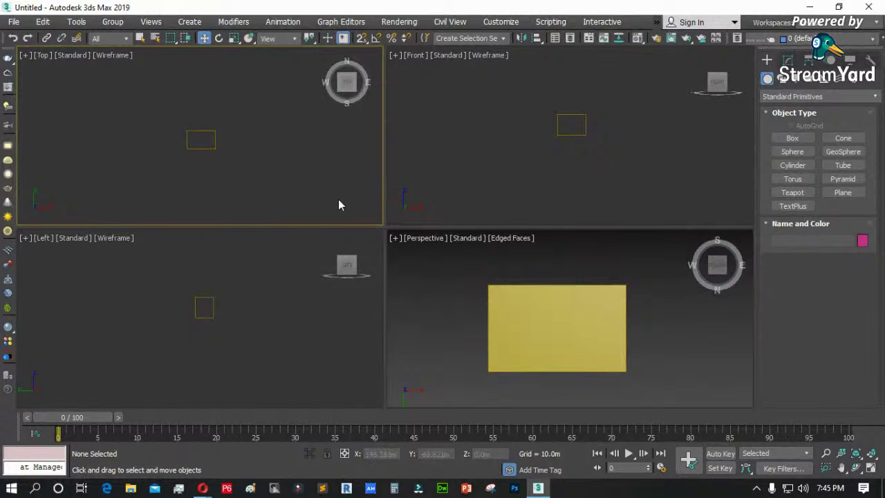
click(448, 293)
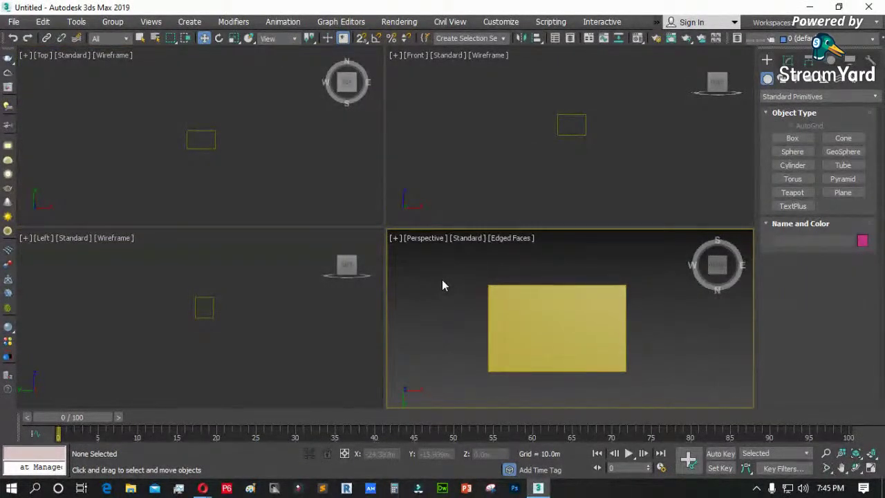
key(alt+w)
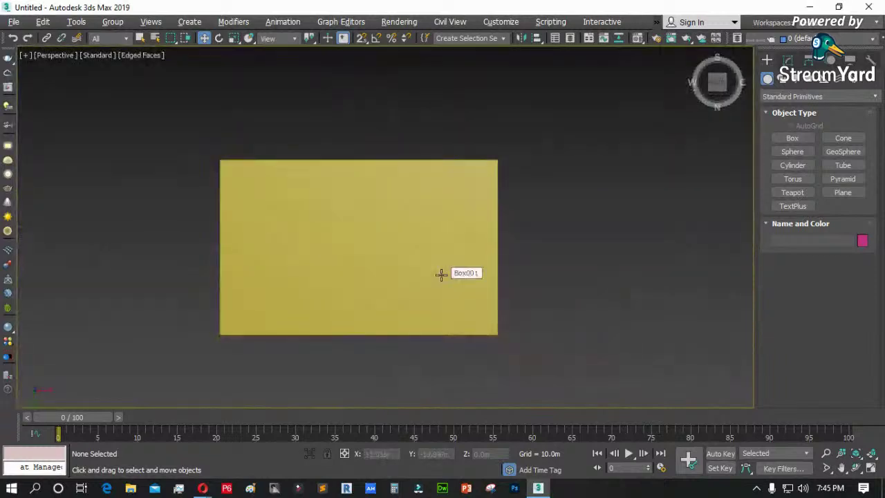
key(alt+w)
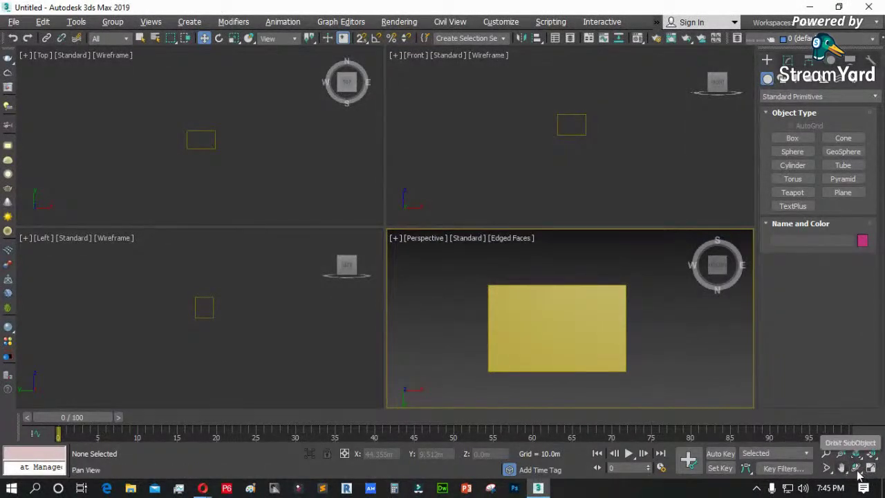
click(870, 473)
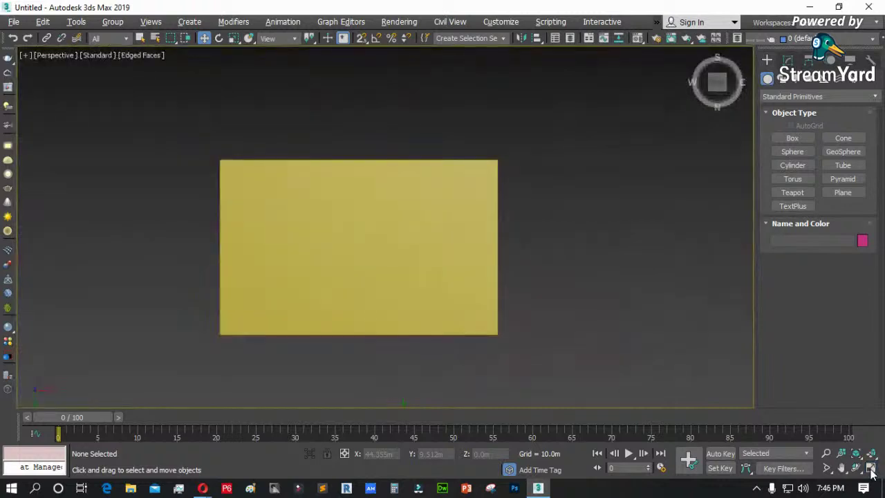
click(870, 473)
click(871, 473)
click(871, 473)
click(871, 472)
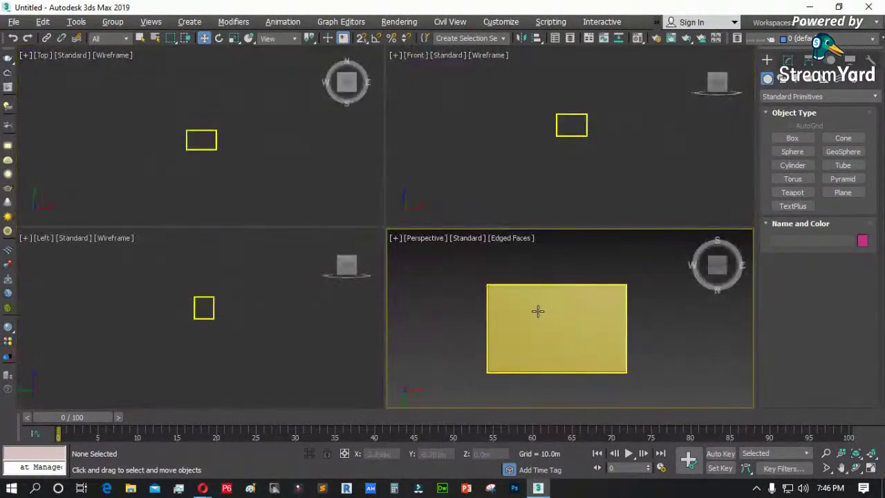
- Maximize the Perspective viewport, select the box and orbit the view around it
key(alt+w)
click(365, 188)
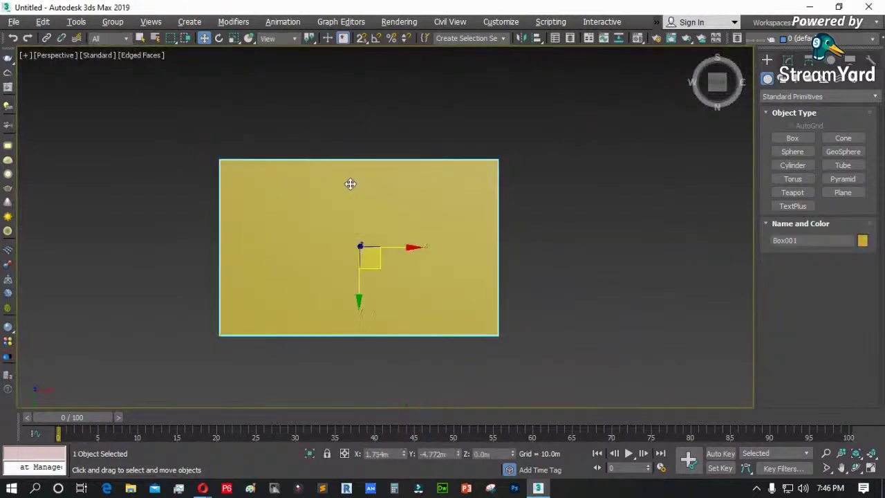
click(856, 468)
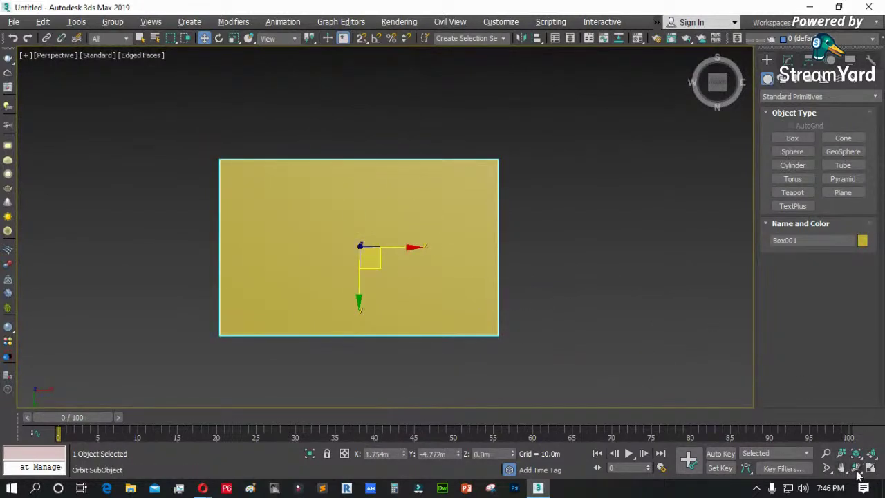
drag(438, 282, 375, 279)
- Show the Top viewport maximized with Default Shading and frame the whole box in it
key(t)
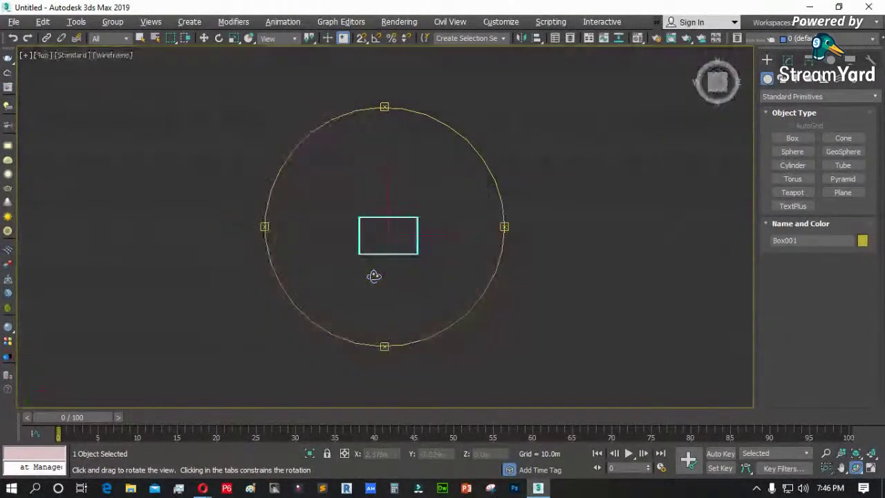
key(F3)
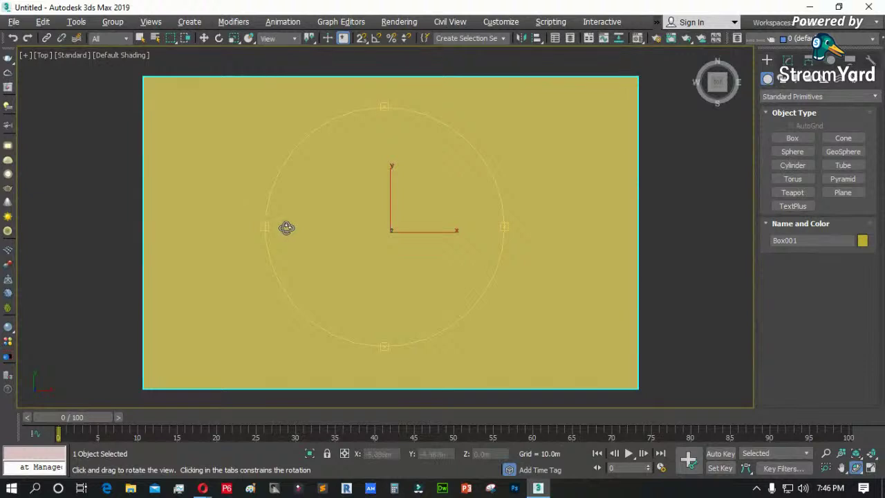
scroll(286, 245, down, 2)
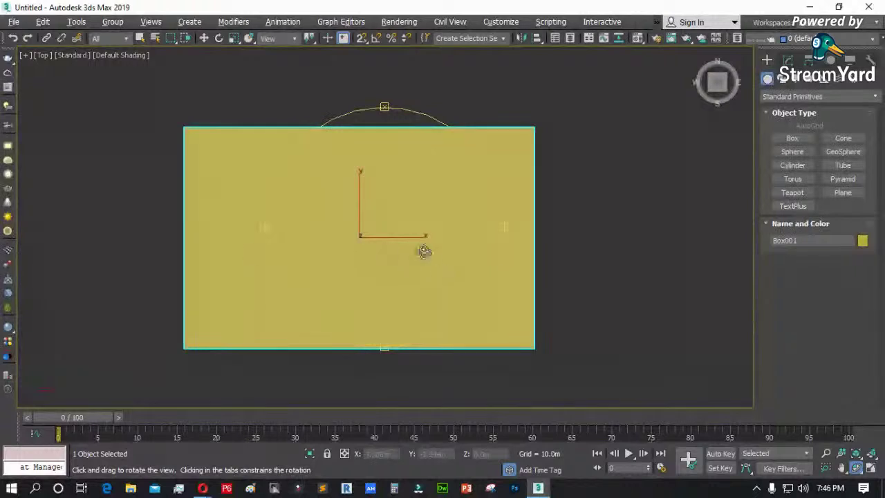
- Orbit the Top viewport to an angled orthographic view and restore the four-viewport layout with Perspective active
drag(345, 294, 312, 280)
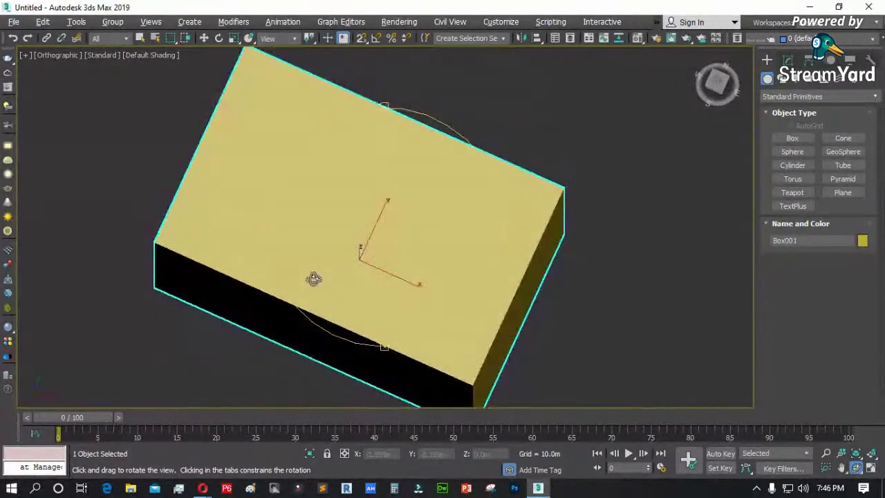
key(p)
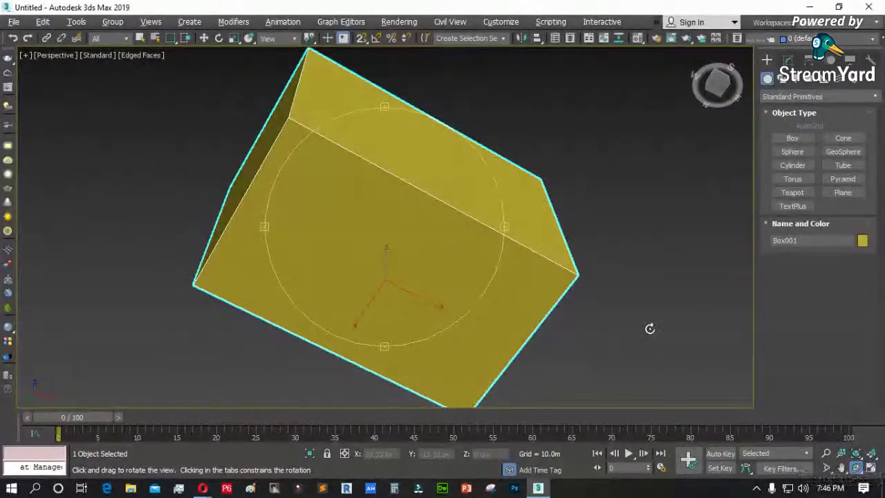
key(alt+w)
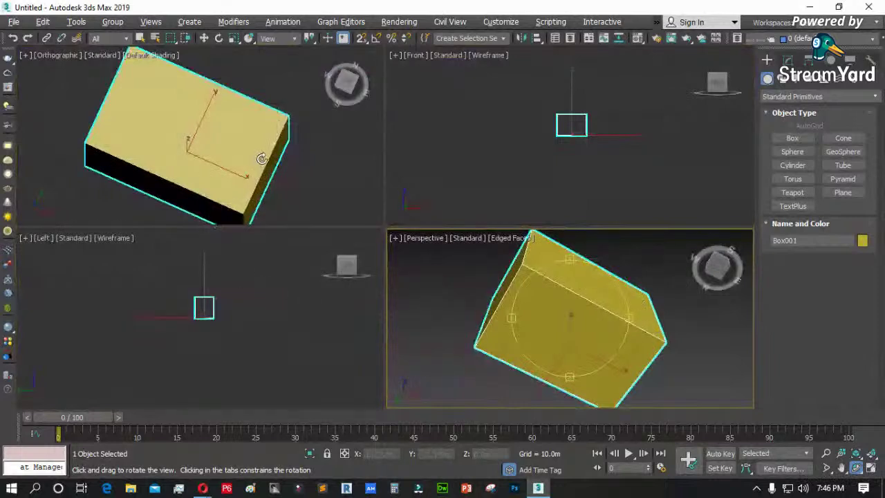
- Return the angled orthographic viewport to the Top view and activate the Front, Left and Top viewports in turn
click(299, 152)
key(t)
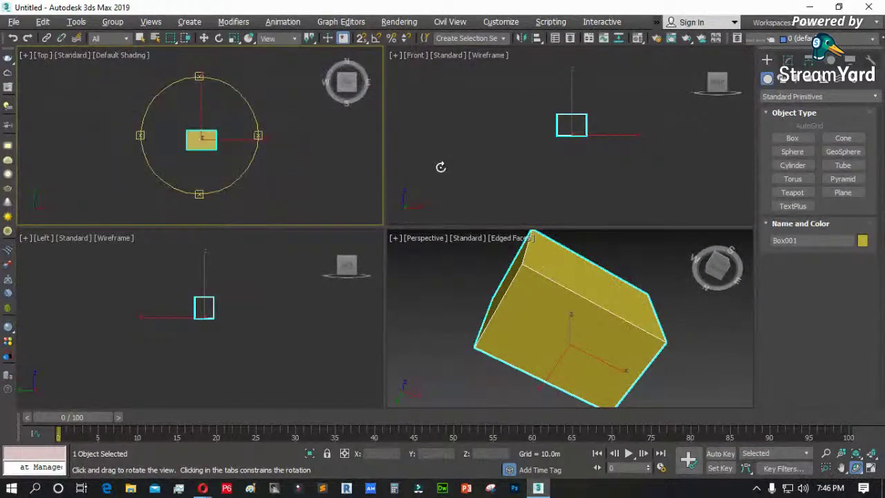
click(443, 166)
click(214, 357)
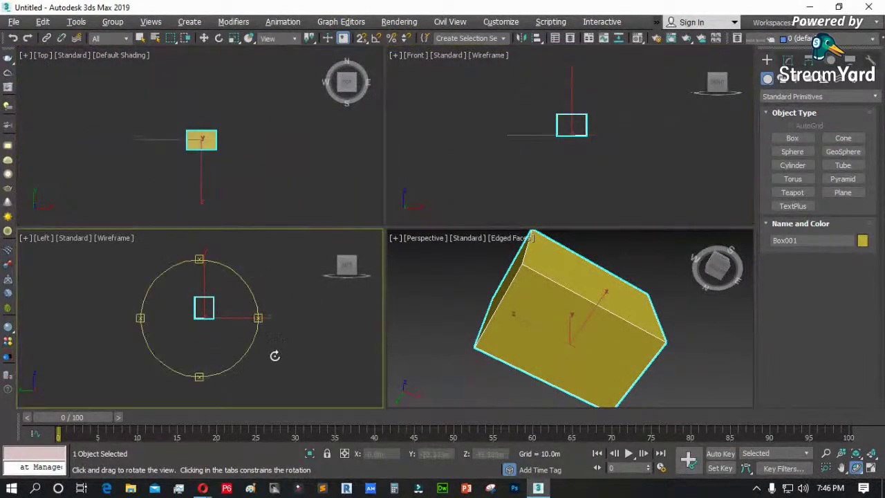
click(344, 174)
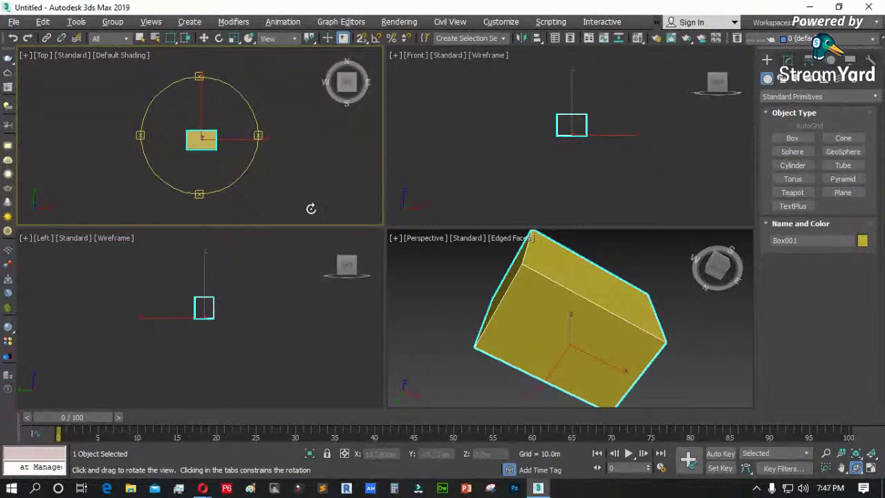
- With the Move tool active, shift the corner shared by the four viewports slightly and clear the box selection from the Front viewport
key(w)
mouse_move(383, 206)
mouse_down()
mouse_move(256, 203)
mouse_move(238, 315)
mouse_move(237, 208)
mouse_move(392, 197)
mouse_up()
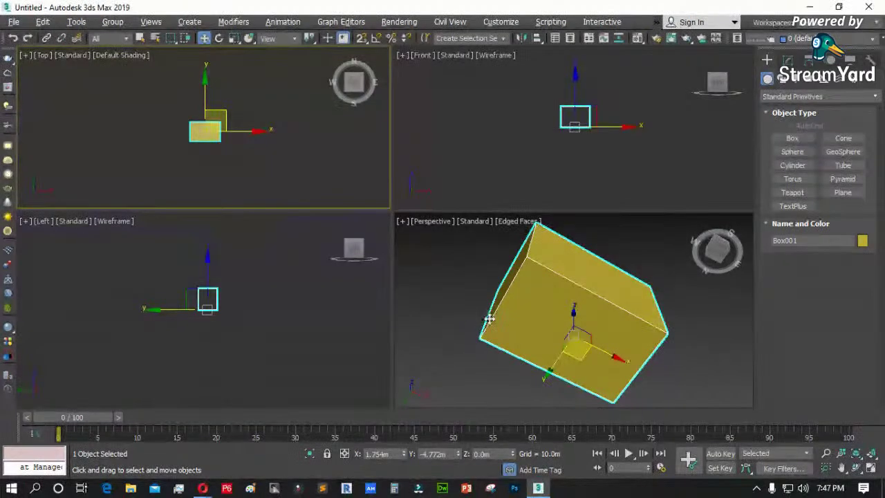
right_click(409, 168)
click(410, 167)
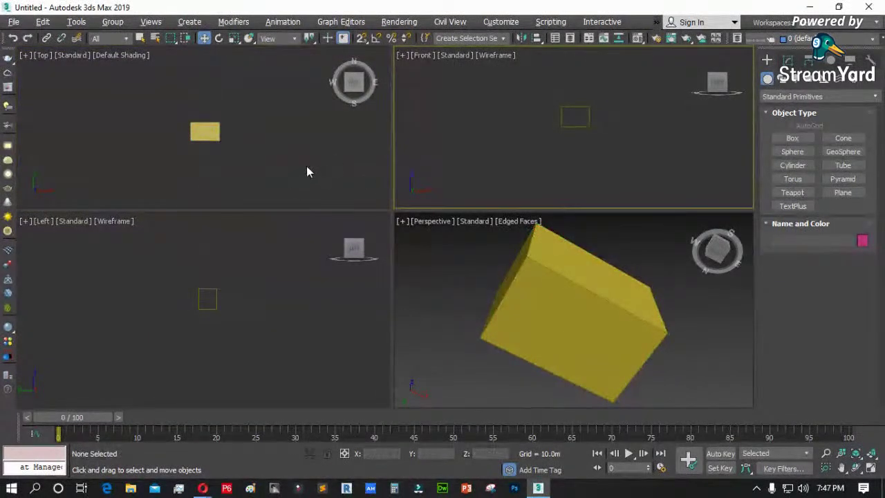
- Preview the single, two-column, two-row and unequal two-row viewport arrangements in the Viewport Configuration layout settings
click(151, 21)
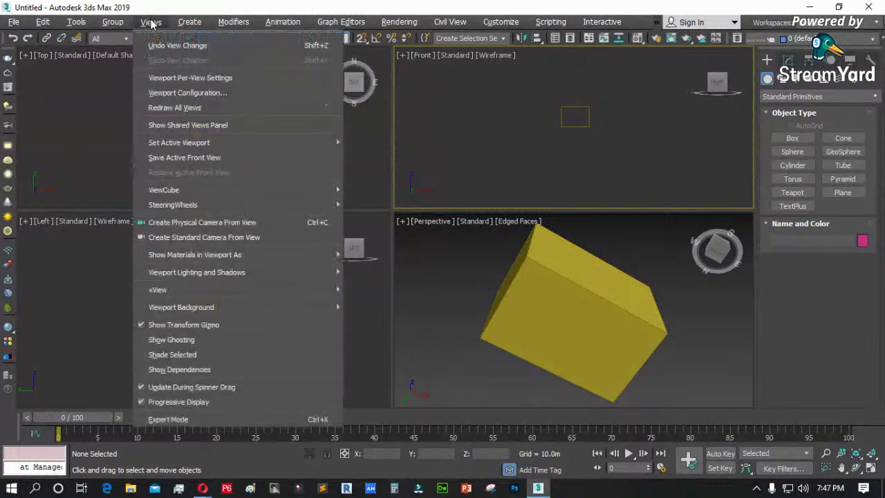
click(183, 93)
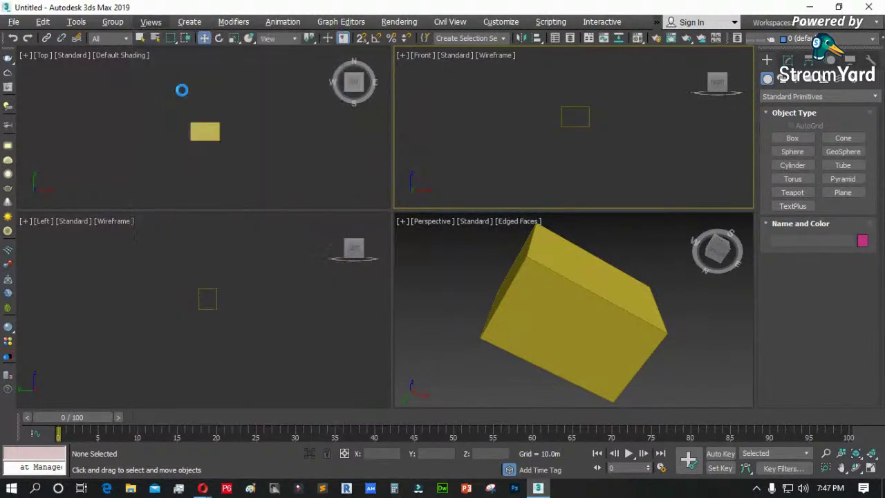
click(384, 89)
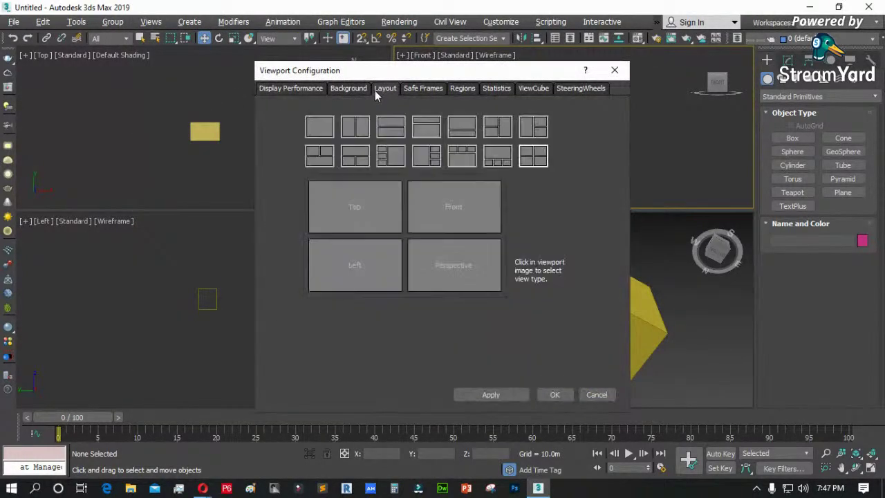
click(319, 128)
click(355, 135)
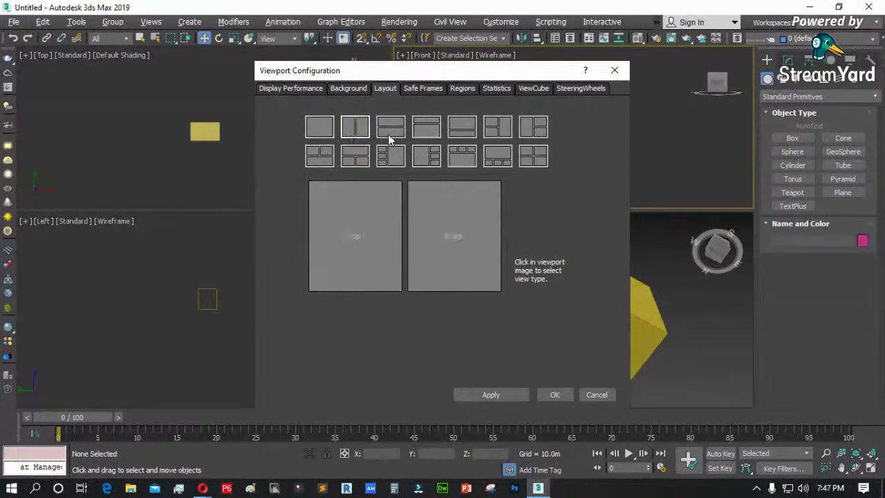
click(388, 135)
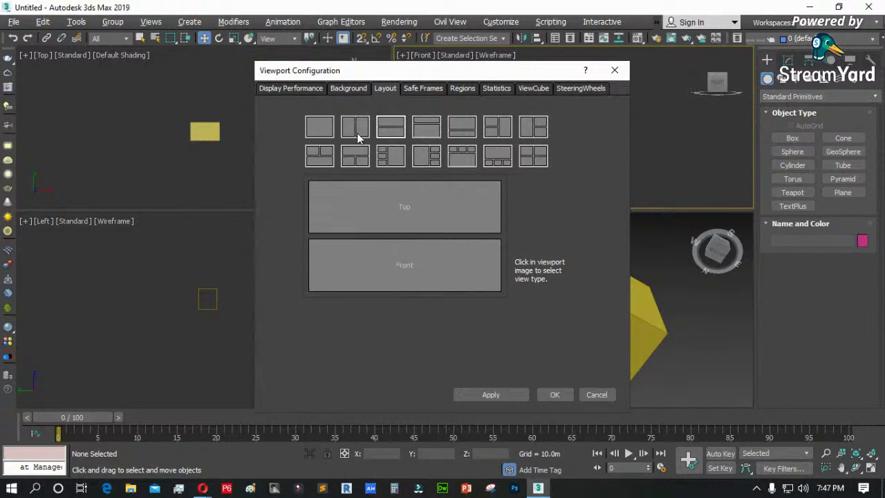
click(357, 137)
click(419, 132)
click(458, 135)
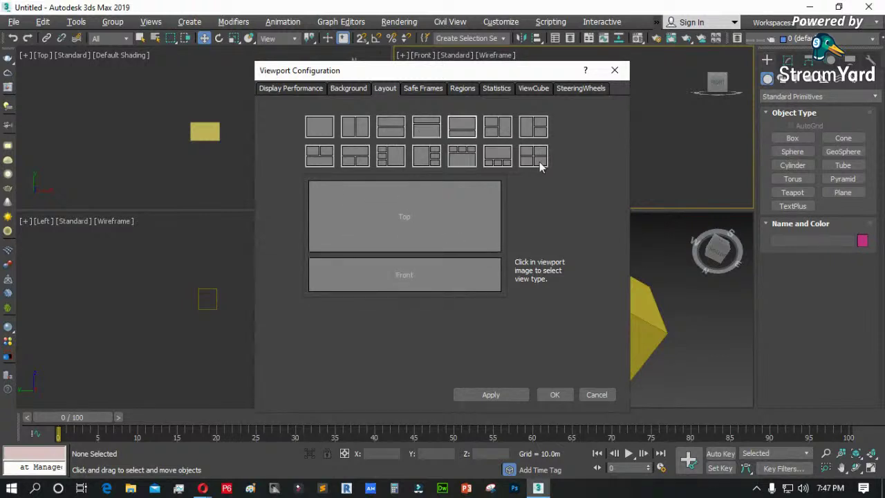
- Apply a three-viewport layout with a tall Perspective view beside Top stacked above Front, and make Perspective active
click(536, 131)
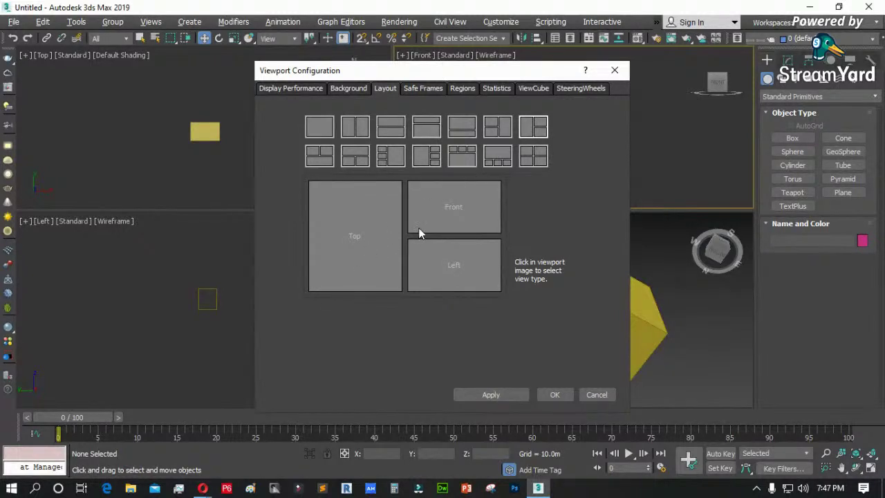
click(356, 241)
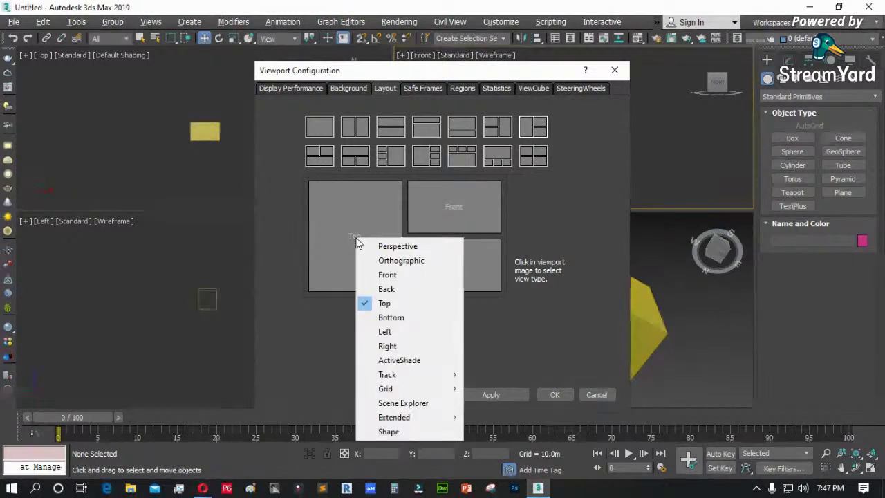
click(385, 244)
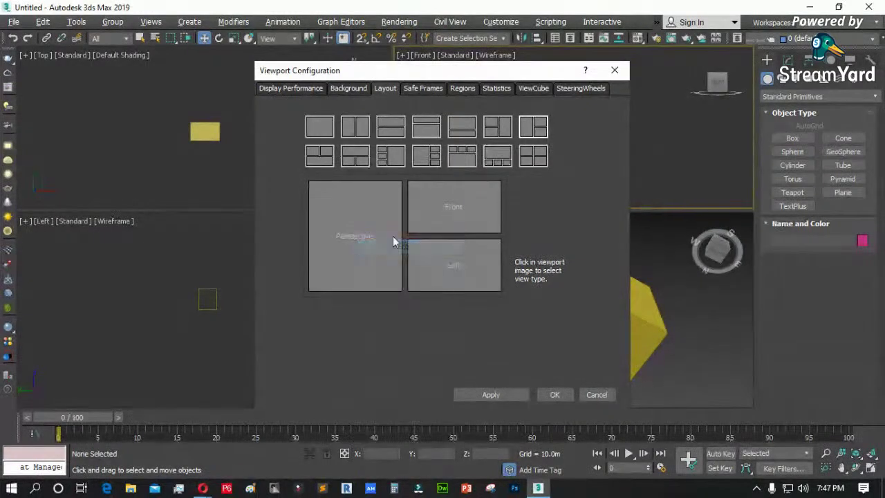
click(453, 212)
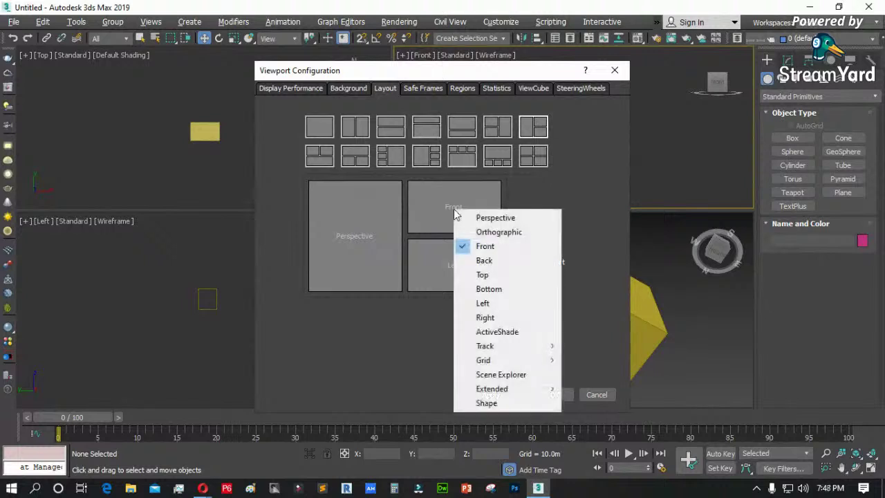
click(477, 274)
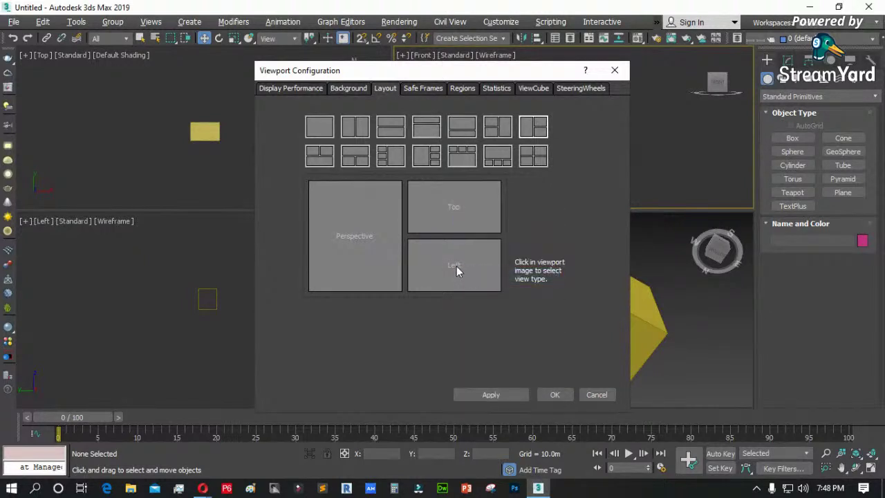
click(456, 270)
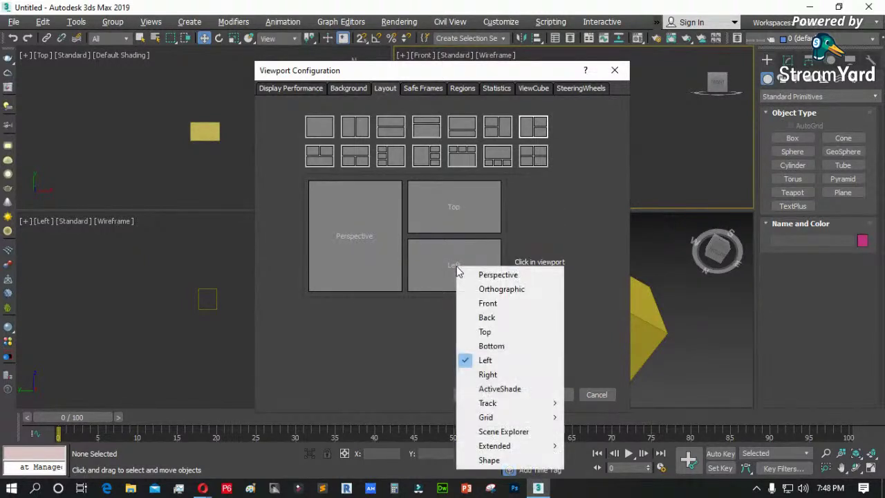
click(490, 304)
click(486, 393)
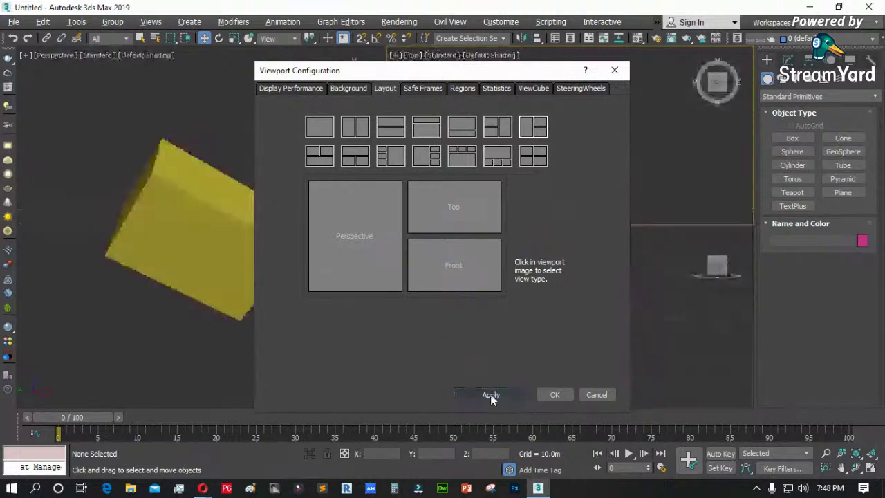
click(554, 394)
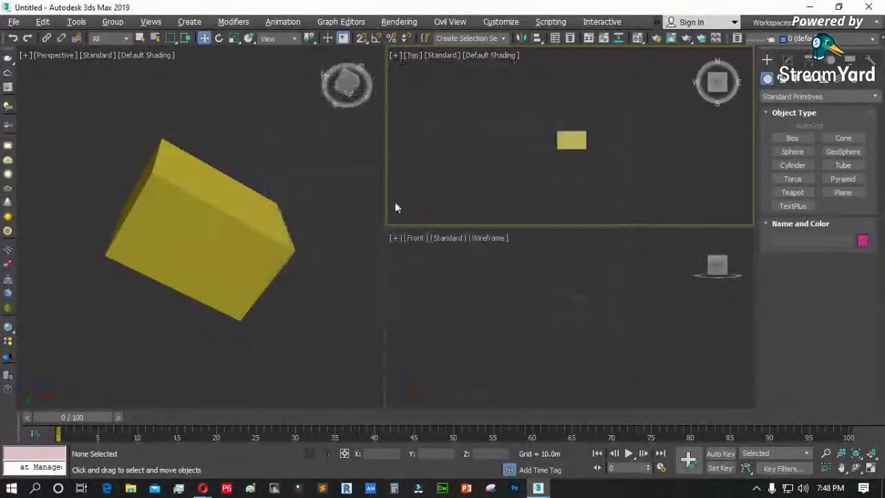
click(289, 170)
scroll(218, 259, down, 3)
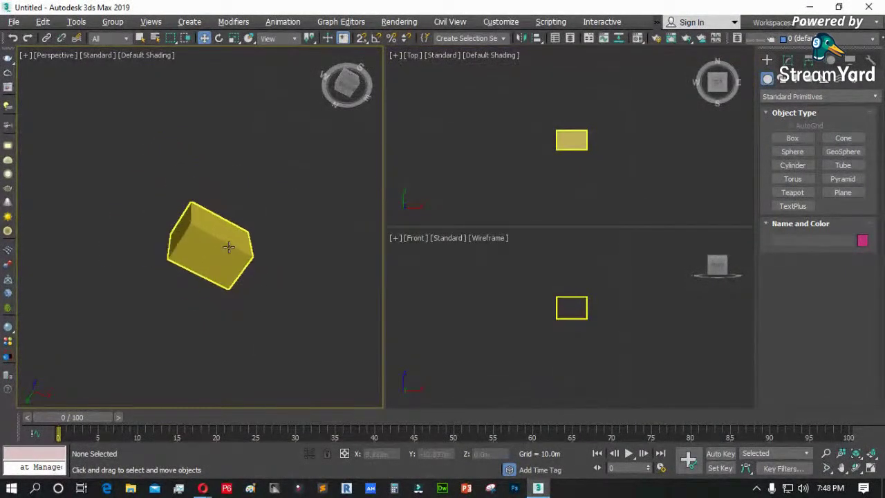
- Choose the layout of four equal viewports in Viewport Configuration and assign Top and Front to the upper pair
click(151, 22)
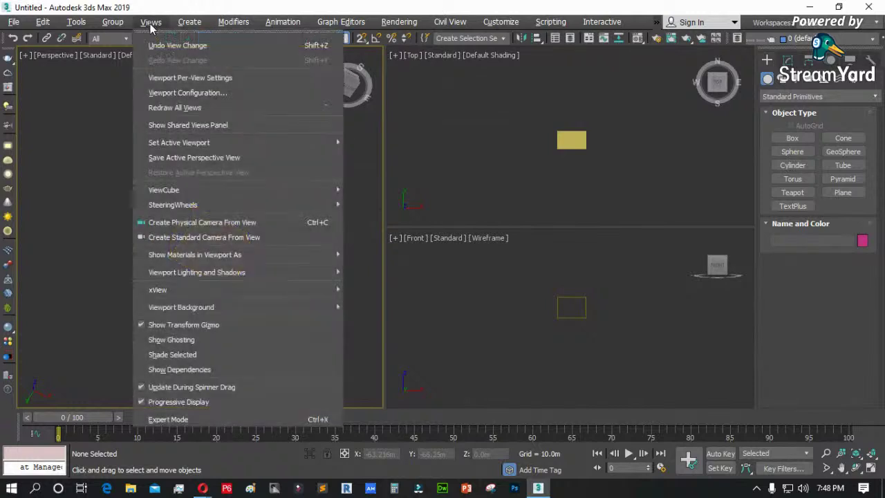
click(188, 93)
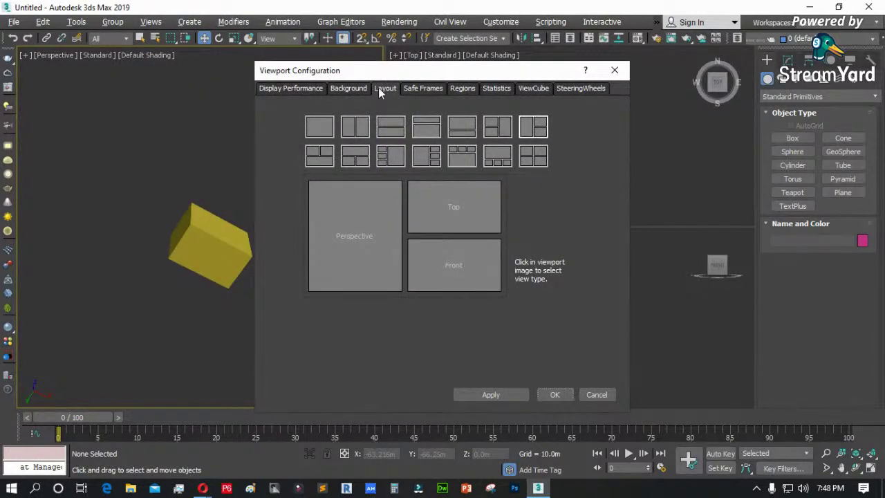
click(528, 162)
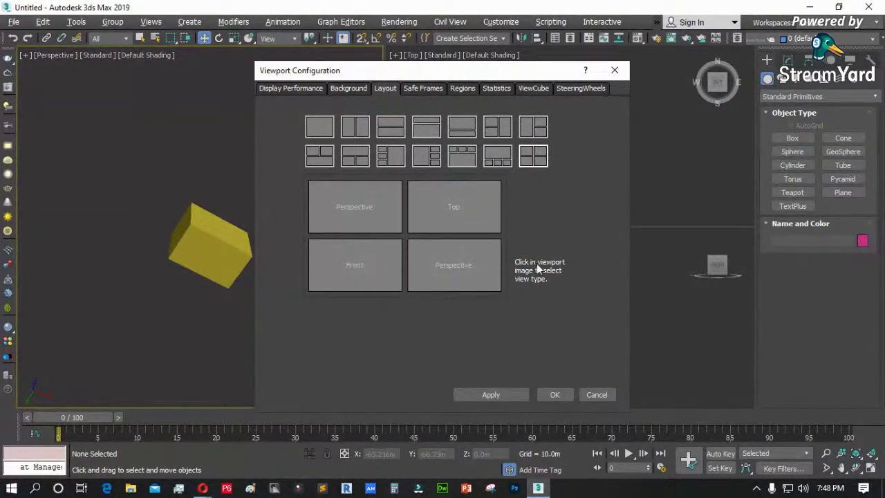
click(346, 206)
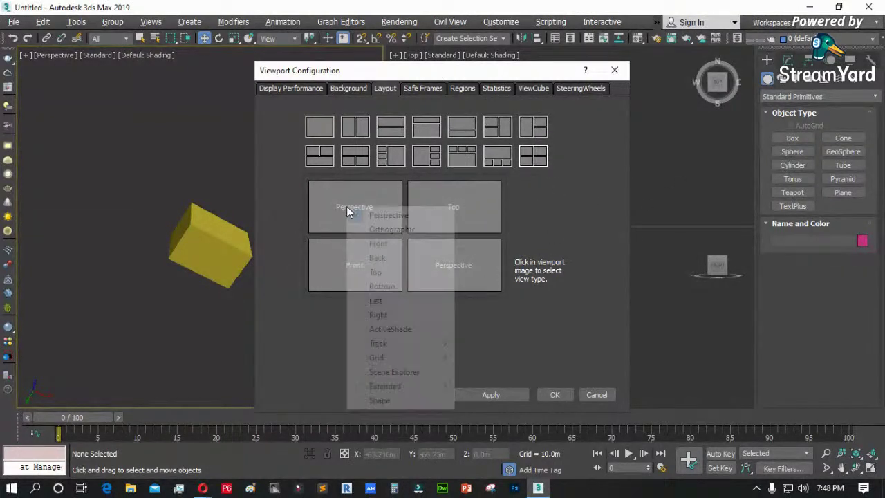
click(380, 273)
click(457, 216)
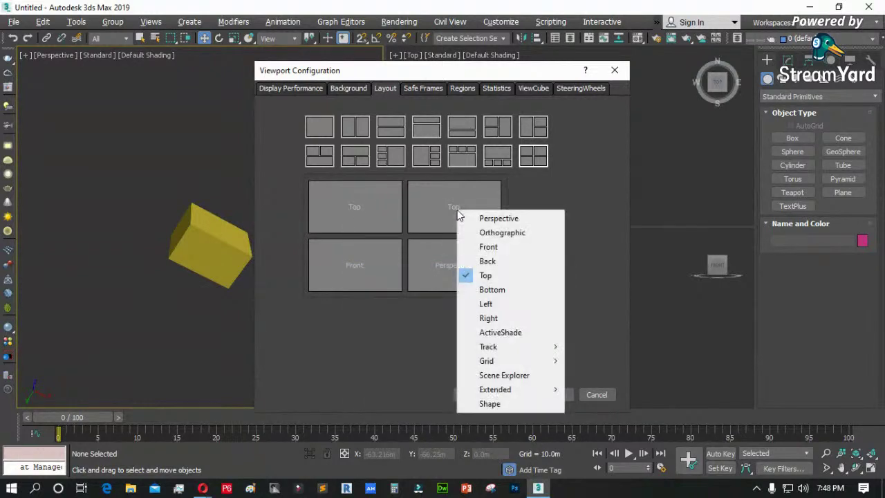
click(492, 247)
- Assign the Left view to the viewport below Top and apply the four-viewport layout
click(356, 272)
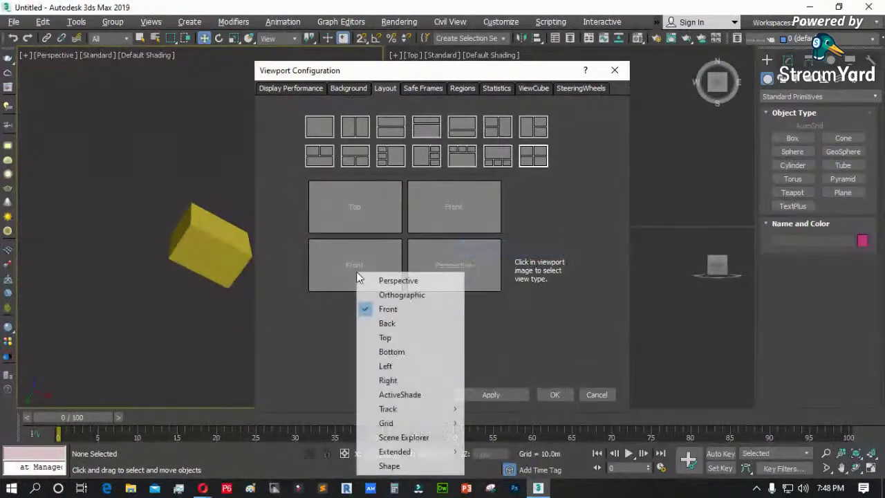
click(385, 338)
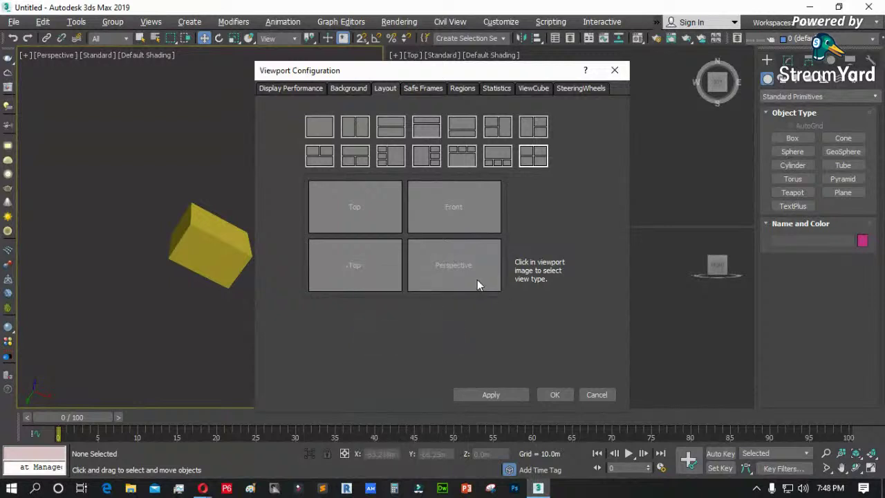
click(364, 255)
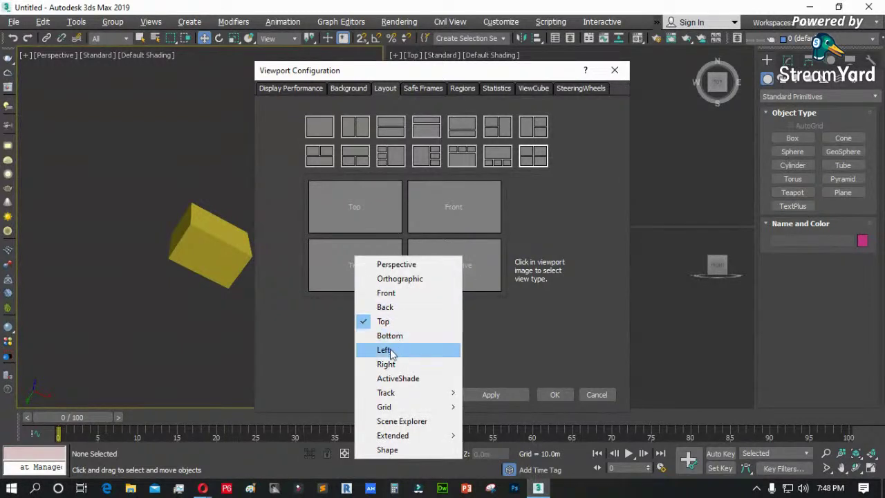
click(389, 349)
click(500, 395)
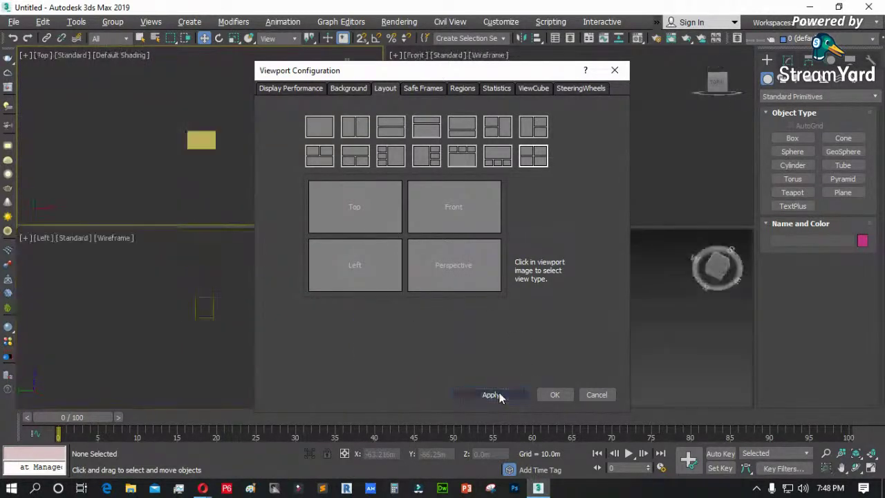
click(553, 395)
- Maximize the Perspective viewport and select the box in it
click(516, 330)
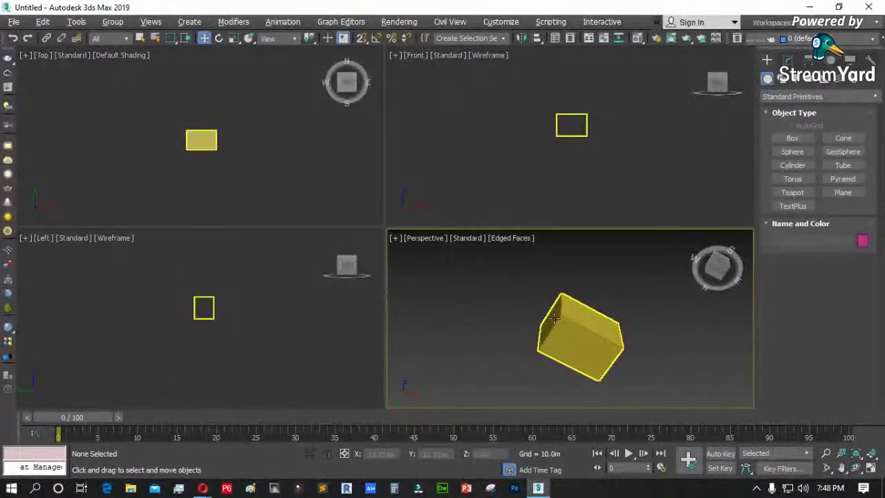
key(alt+w)
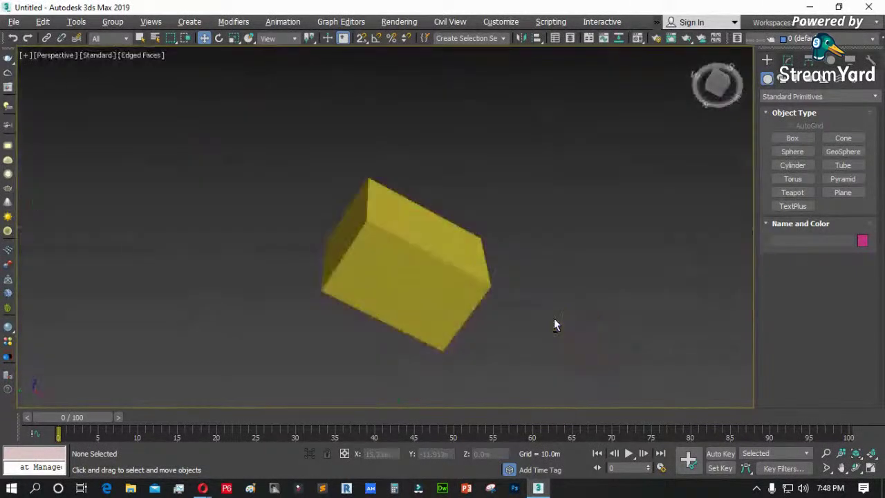
click(419, 277)
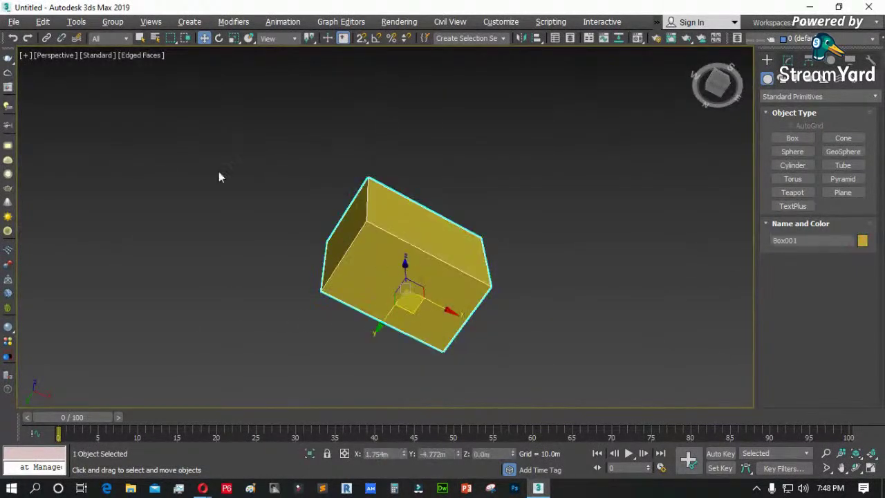
- Restore the four-viewport layout and maximize the Perspective viewport again
click(25, 56)
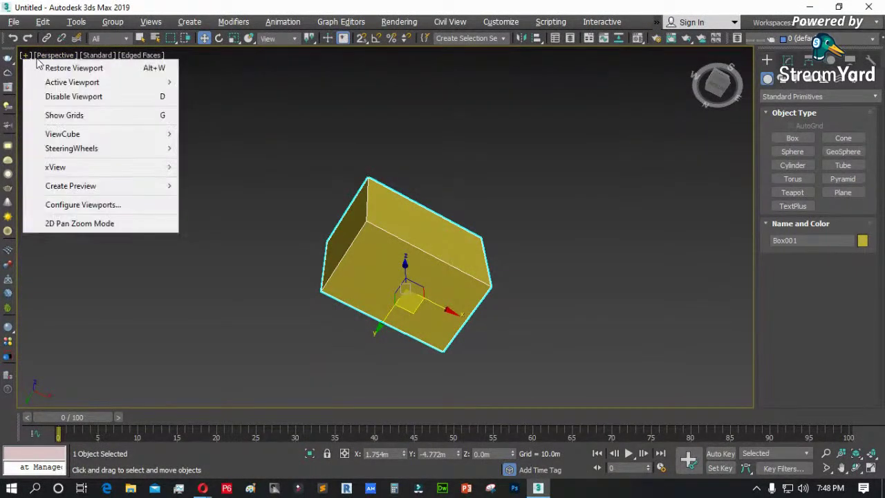
click(74, 67)
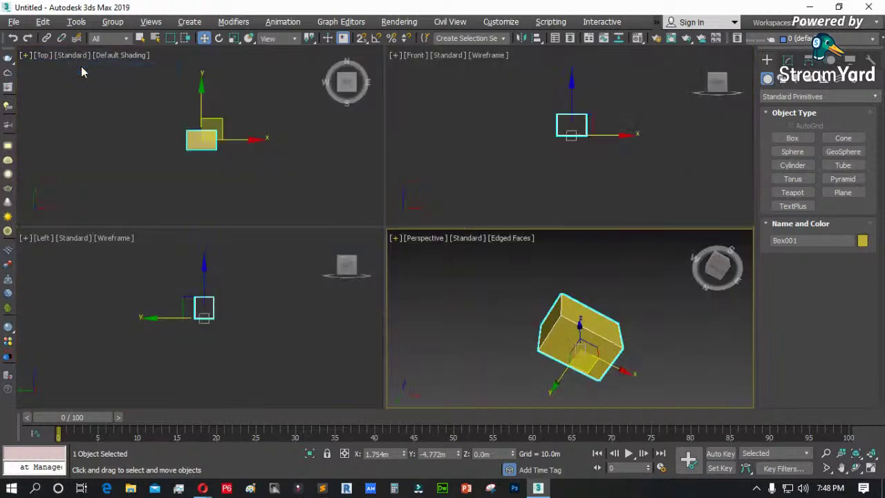
click(396, 239)
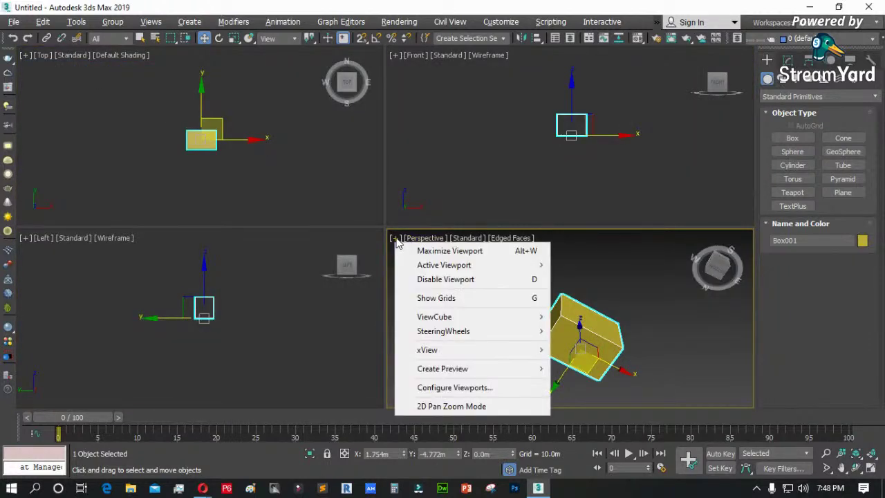
click(427, 253)
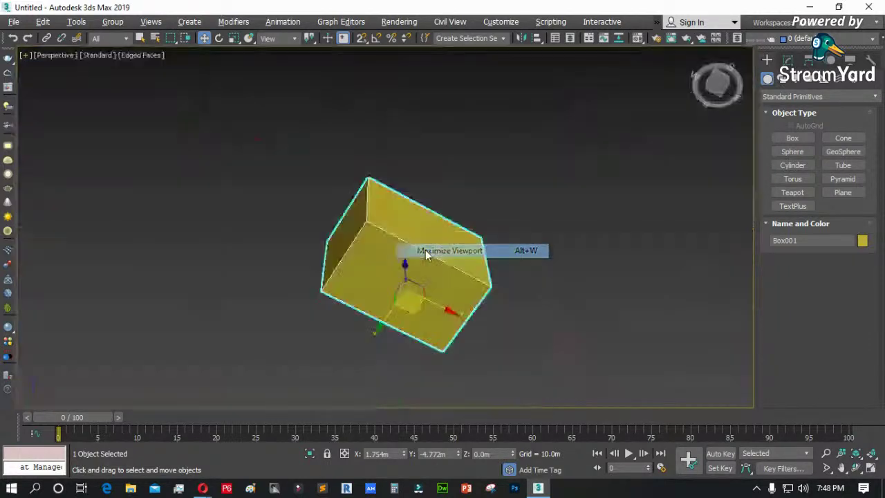
- Examine the general Perspective viewport options, including ViewCube, SteeringWheels and xView
click(26, 58)
click(26, 58)
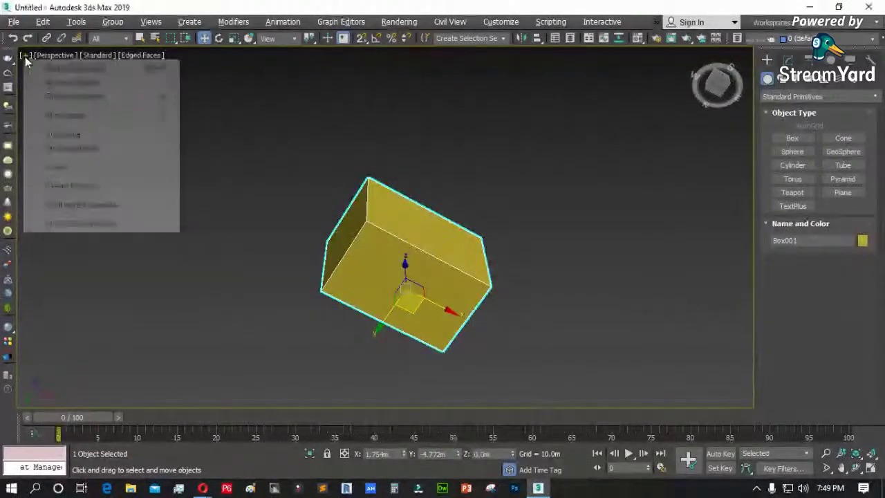
mouse_move(71, 84)
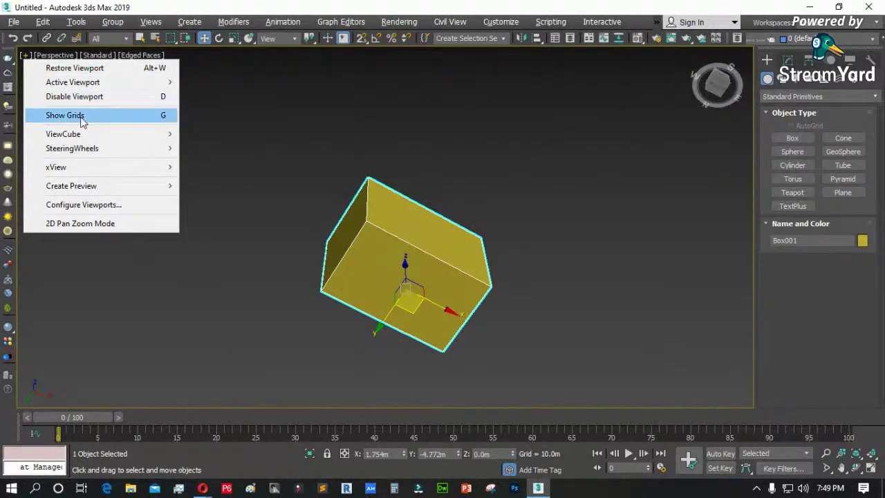
mouse_move(90, 134)
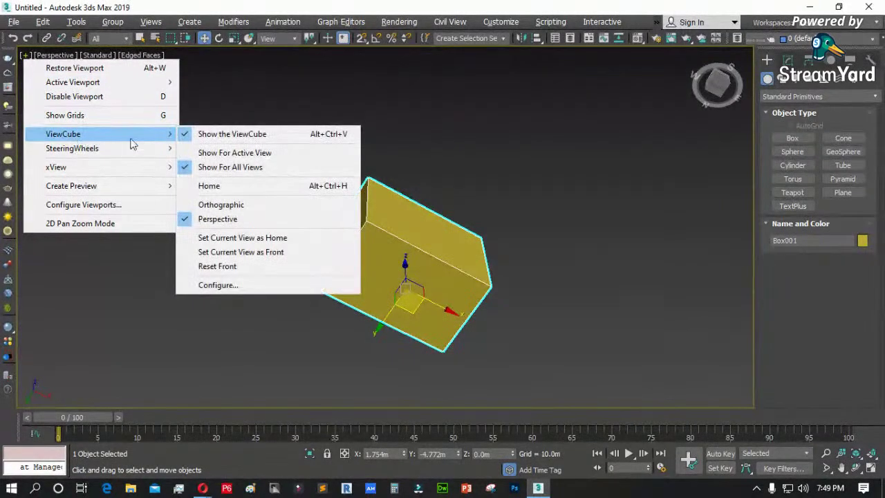
mouse_move(133, 147)
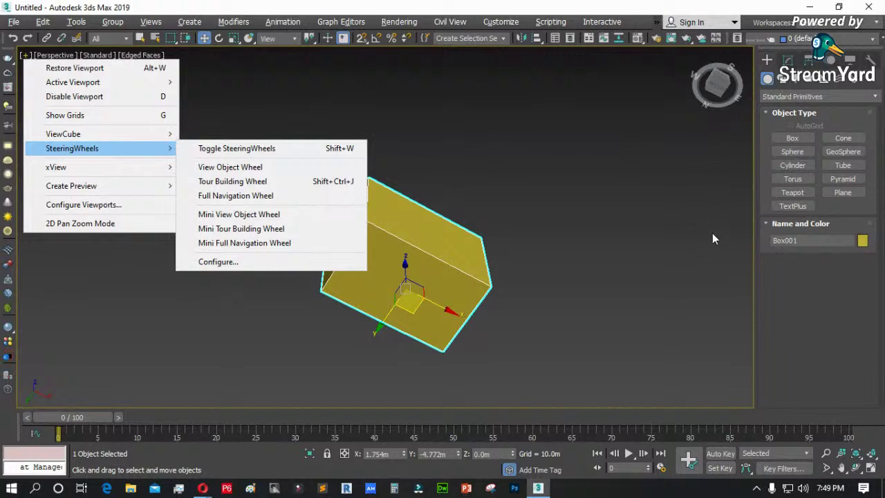
mouse_move(108, 172)
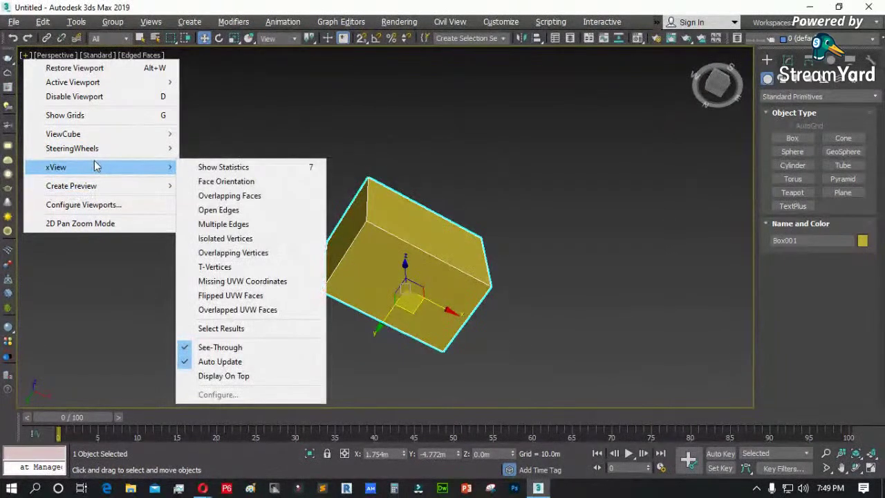
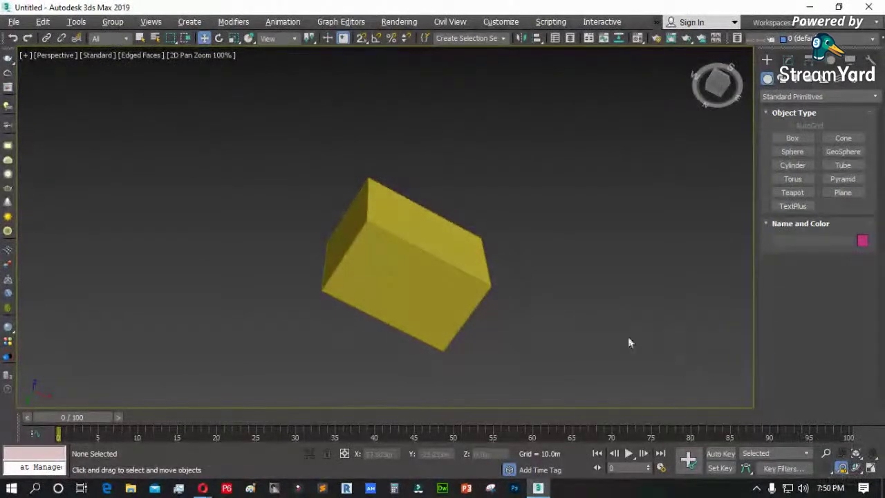
- Turn off 2D Pan Zoom Mode in the Perspective viewport and check the shortcuts of the available views
click(26, 55)
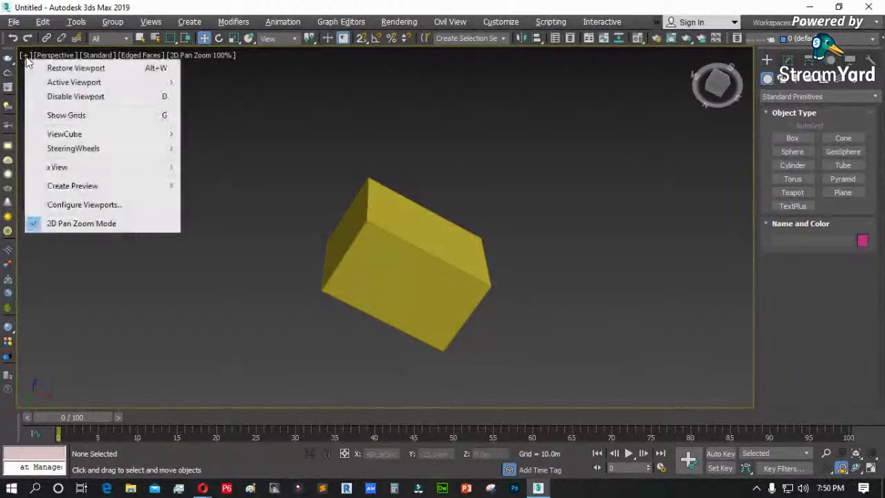
click(81, 223)
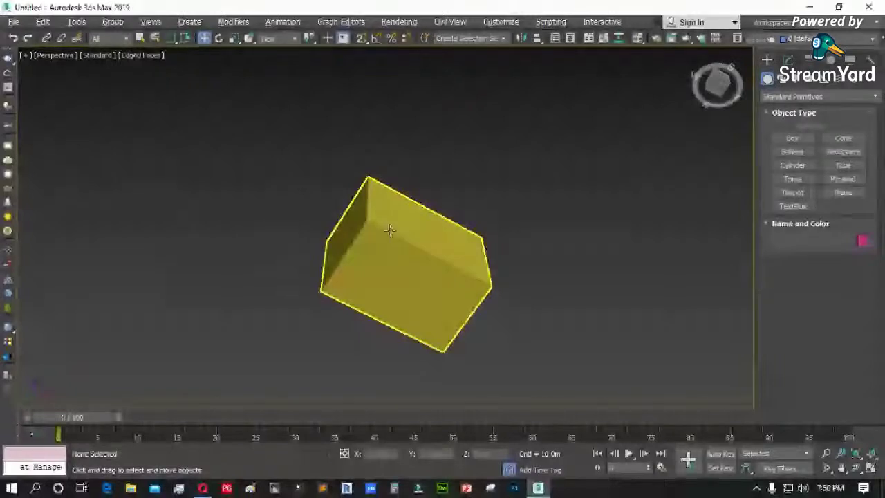
click(48, 56)
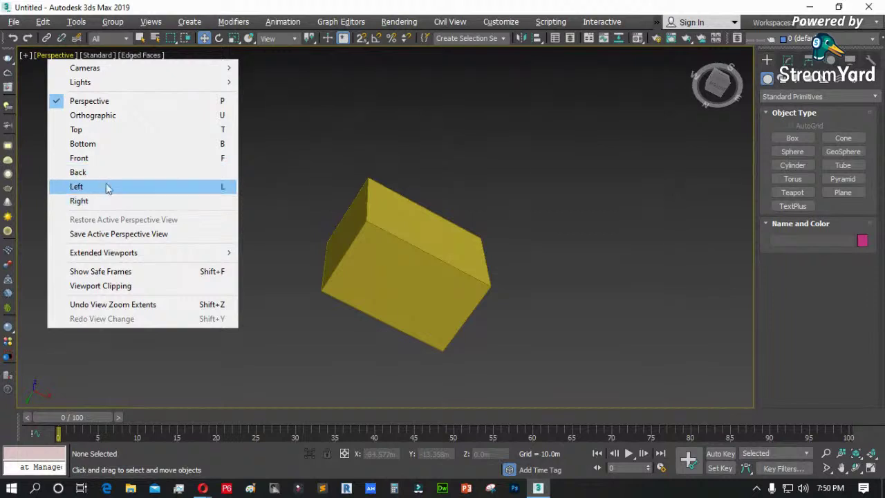
click(351, 167)
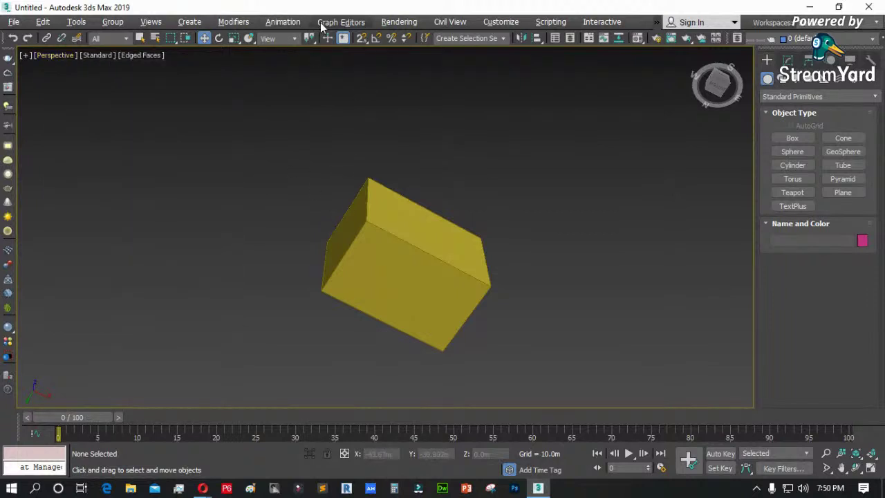
- Search the program's command groups and preferences for the keyboard shortcut settings
click(493, 22)
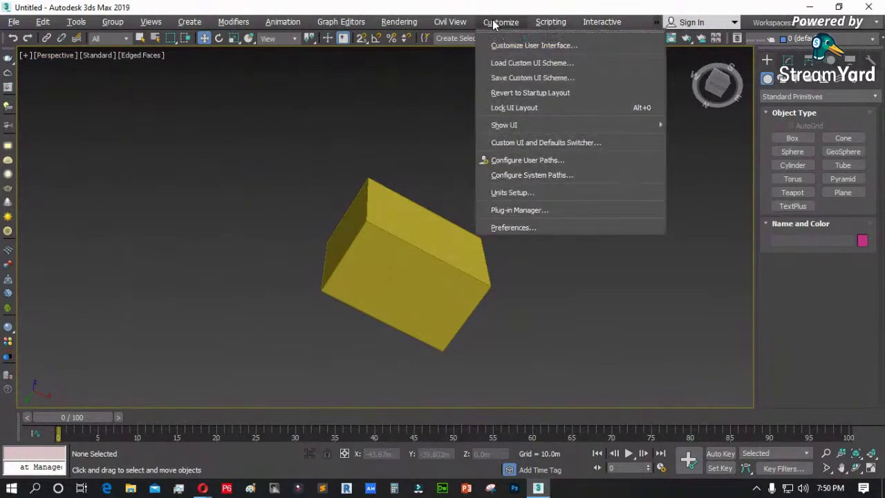
click(500, 22)
click(493, 22)
click(400, 23)
click(401, 28)
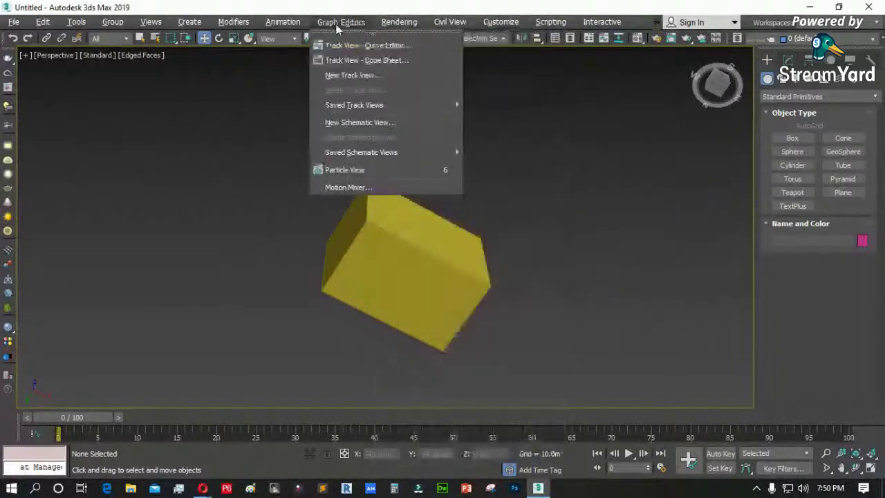
click(280, 23)
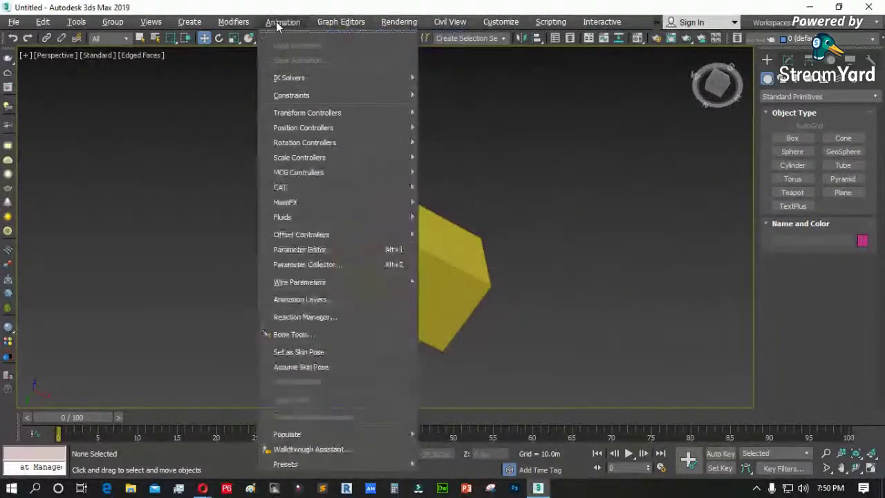
mouse_move(235, 23)
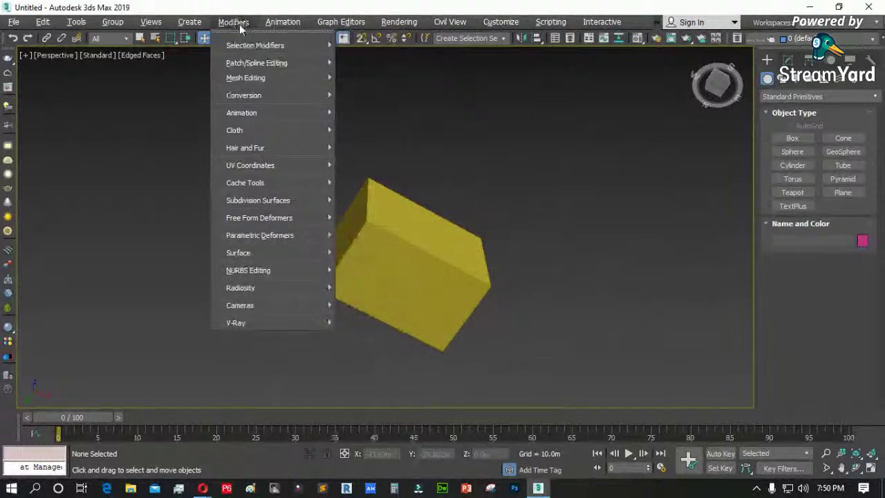
mouse_move(285, 23)
mouse_move(341, 23)
mouse_move(496, 25)
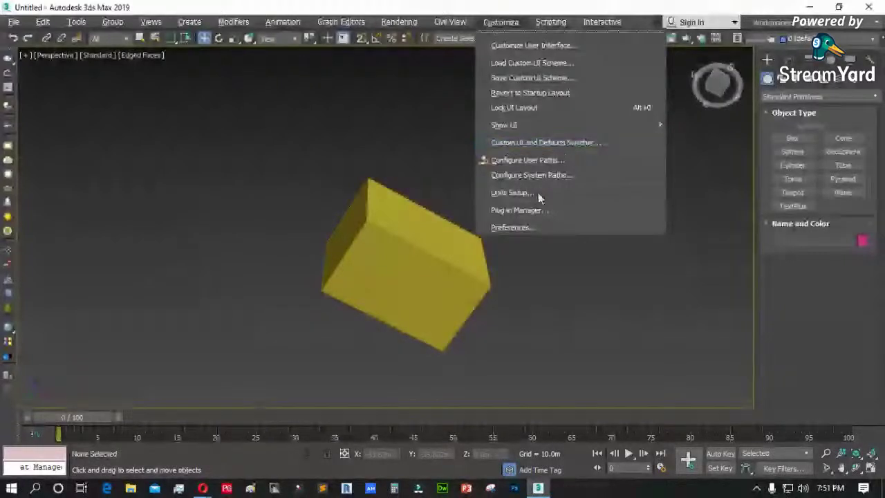
click(518, 228)
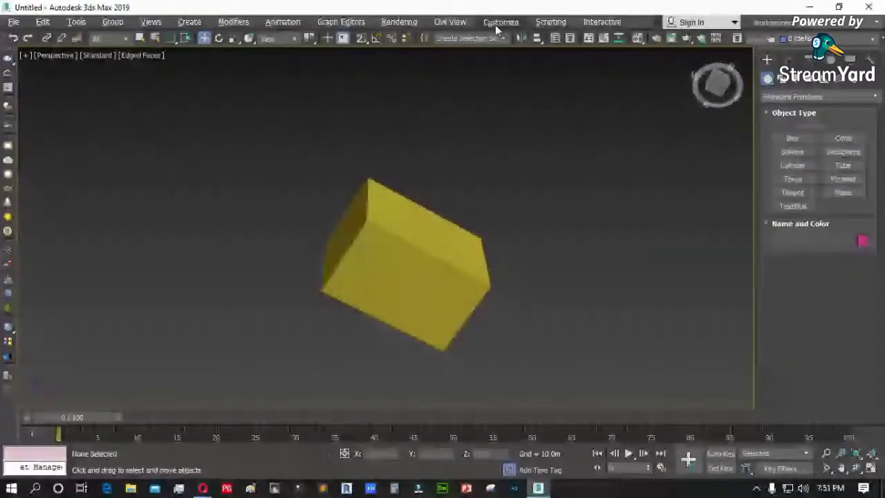
- Open Customize User Interface and show its keyboard hotkey settings
click(496, 23)
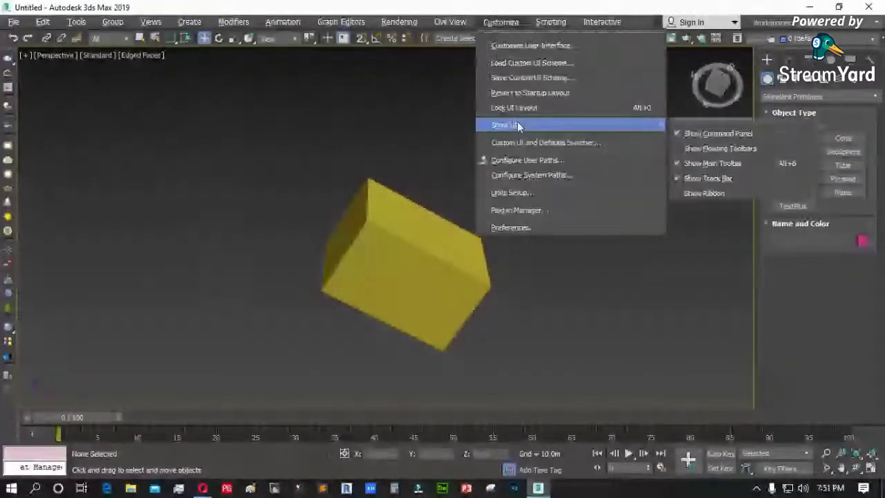
click(544, 46)
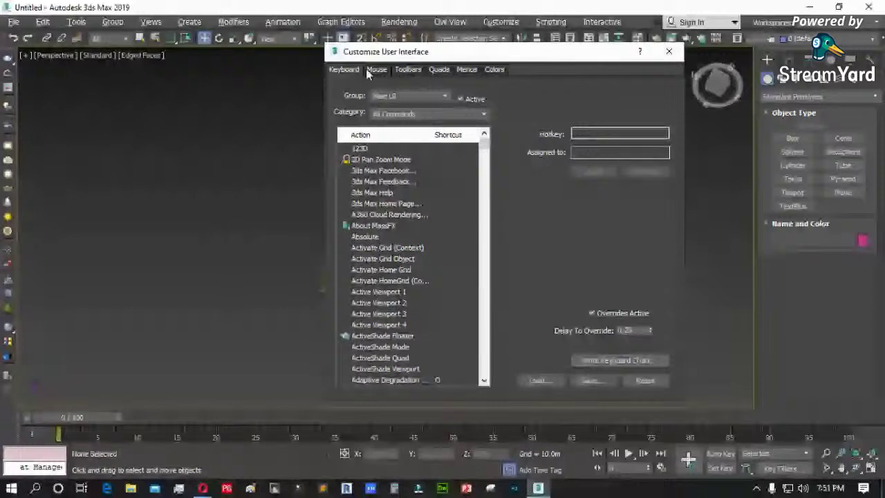
click(481, 69)
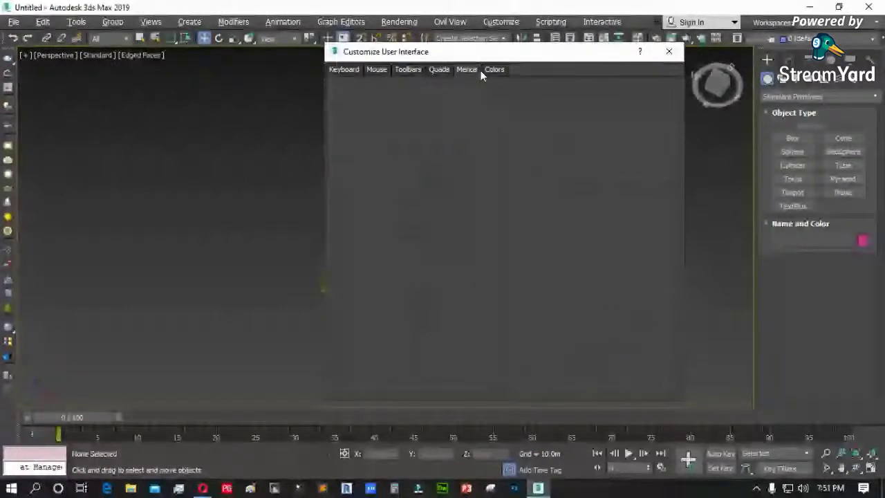
click(343, 71)
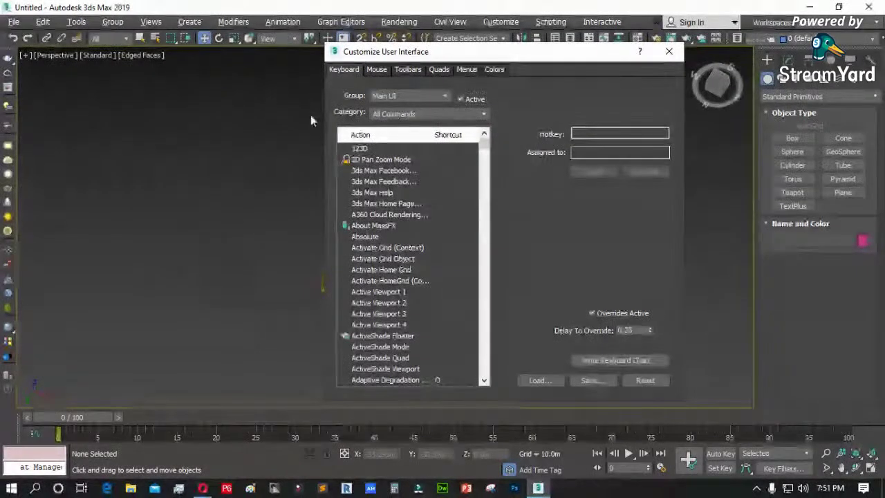
- Check the Right view's entry among the viewport views, and find and select the Right View action for hotkey assignment
click(46, 57)
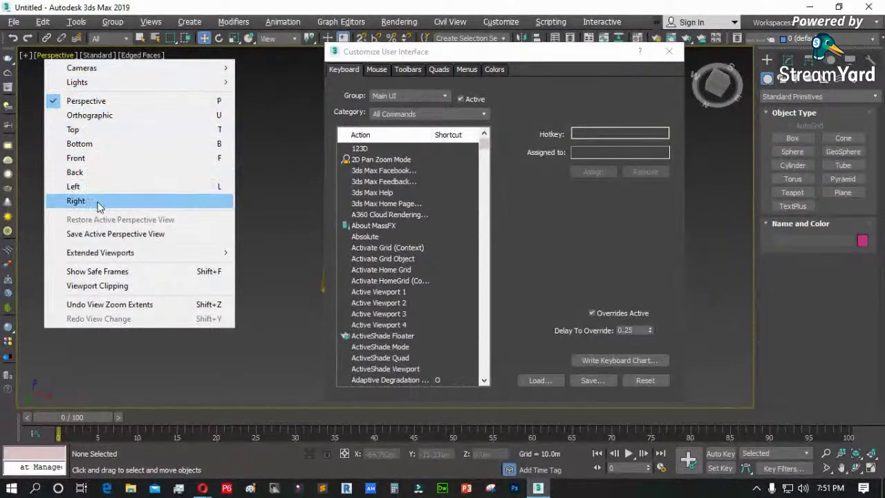
click(381, 150)
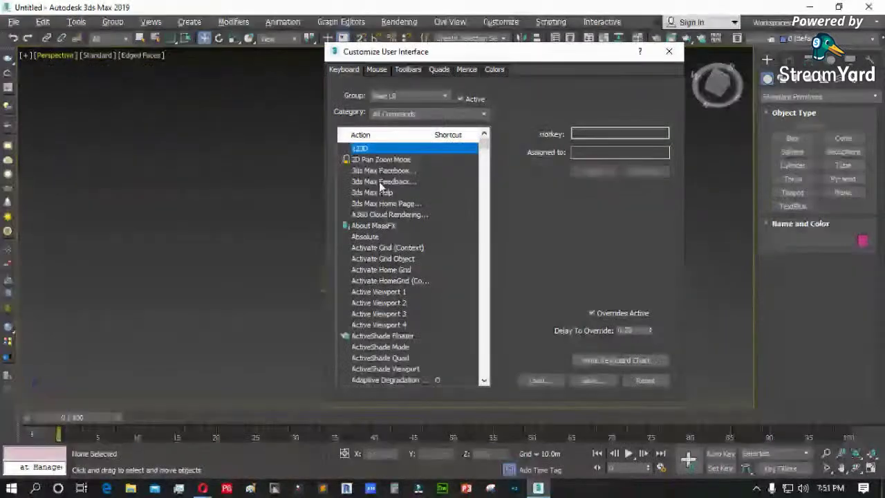
key(r)
scroll(384, 255, down, 3)
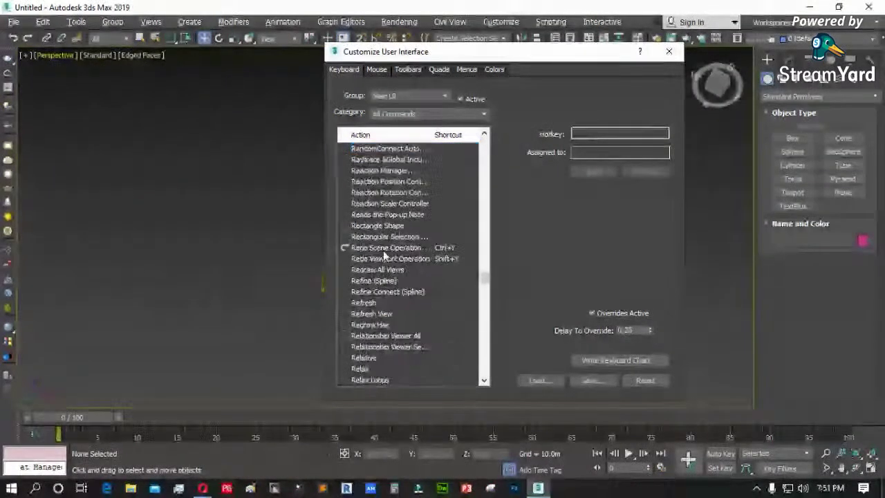
scroll(384, 255, down, 15)
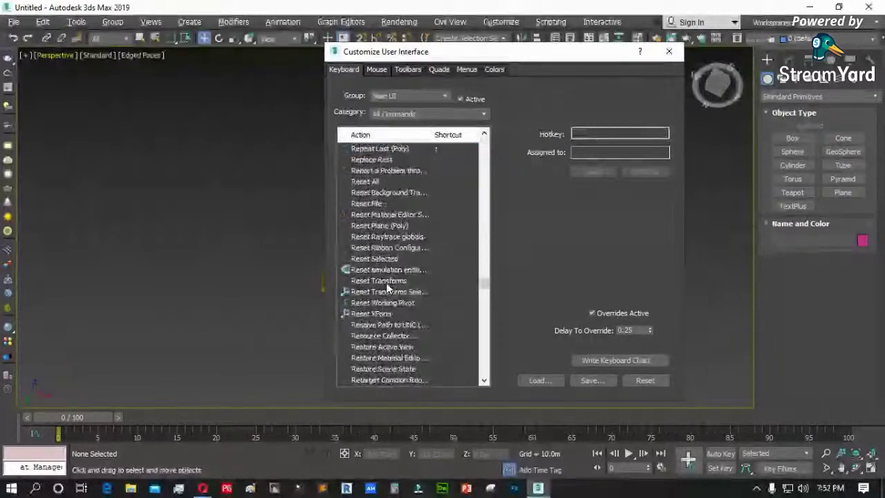
scroll(387, 289, down, 10)
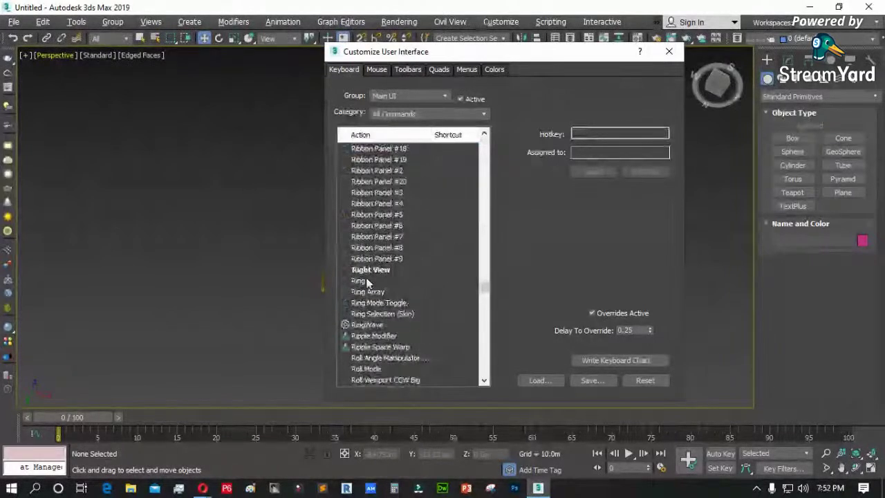
click(370, 269)
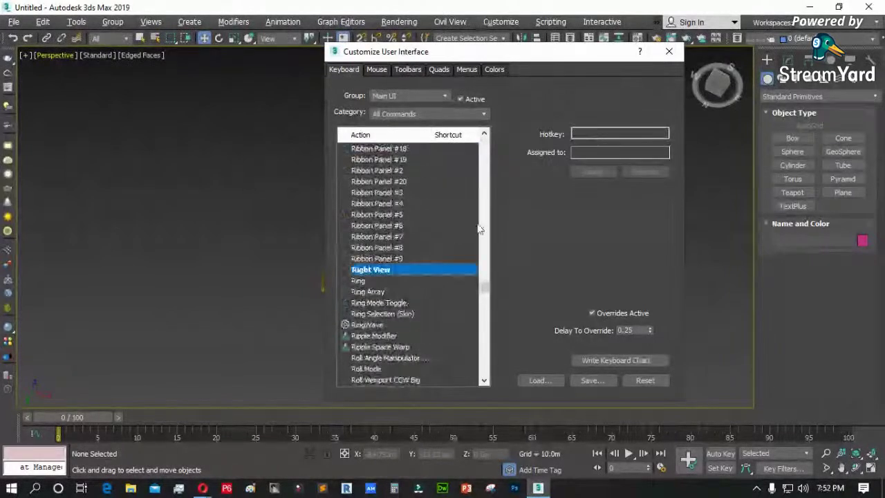
- Assign the hotkey Shift+R to the Right View action, close the customization dialog and check the shortcut among the viewport views
click(587, 134)
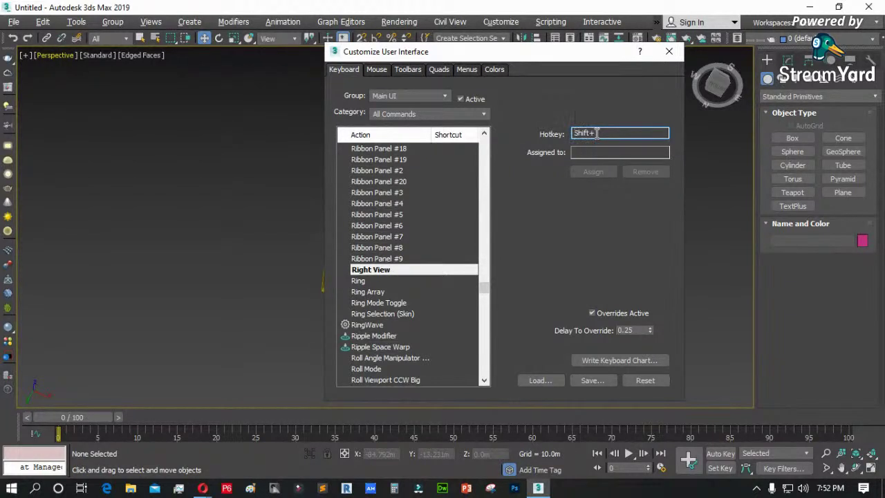
key(shift+r)
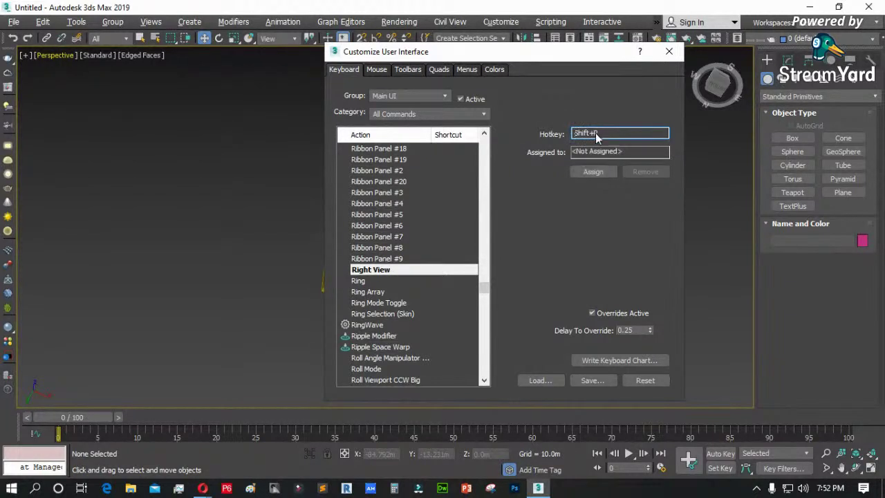
click(594, 171)
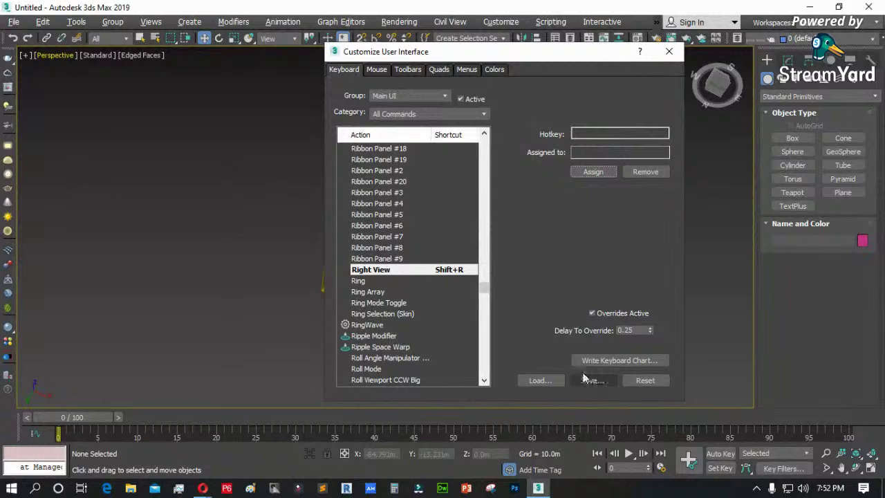
click(668, 52)
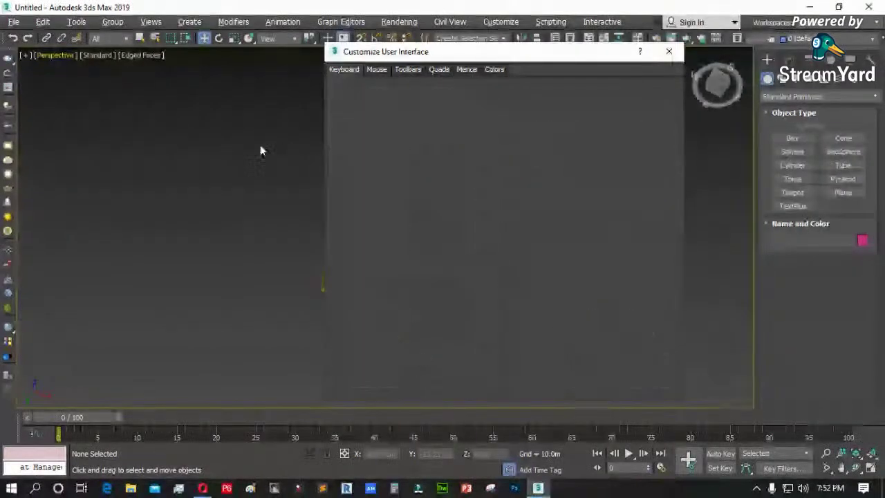
click(52, 56)
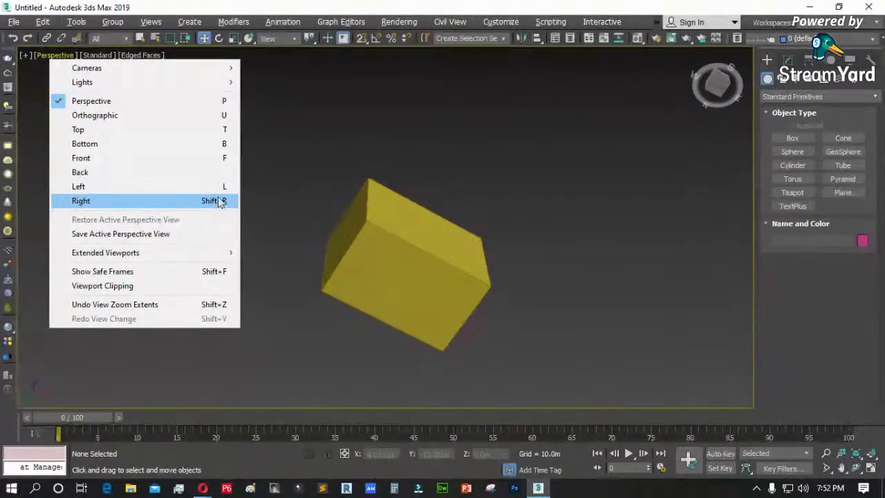
- Look over the view options including Extended Viewports, and turn on Shadows in the Perspective viewport's lighting settings
click(297, 160)
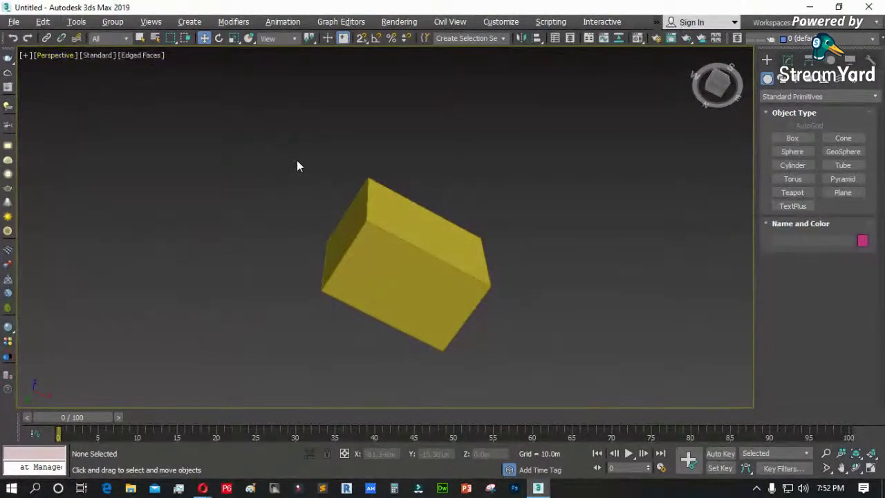
click(61, 54)
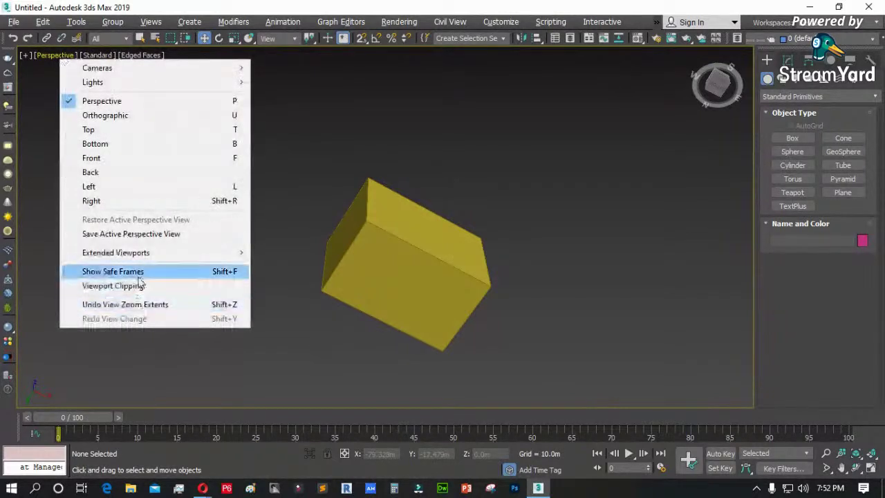
mouse_move(96, 259)
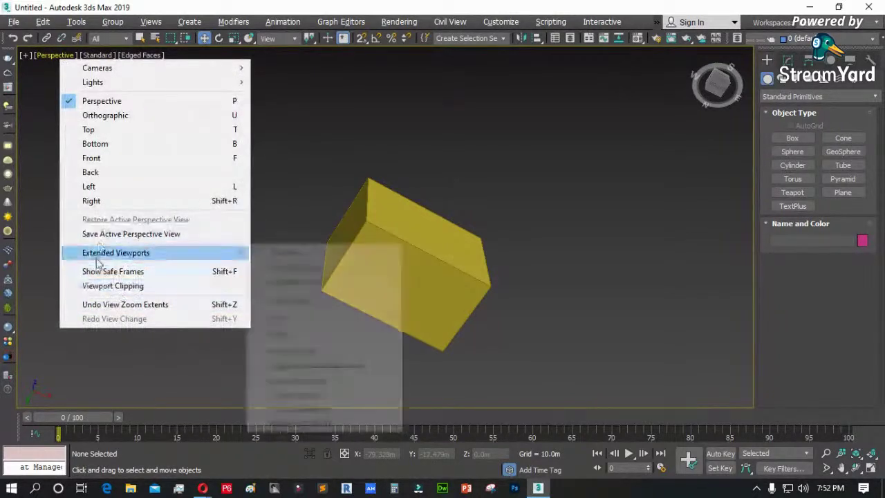
click(294, 152)
click(97, 55)
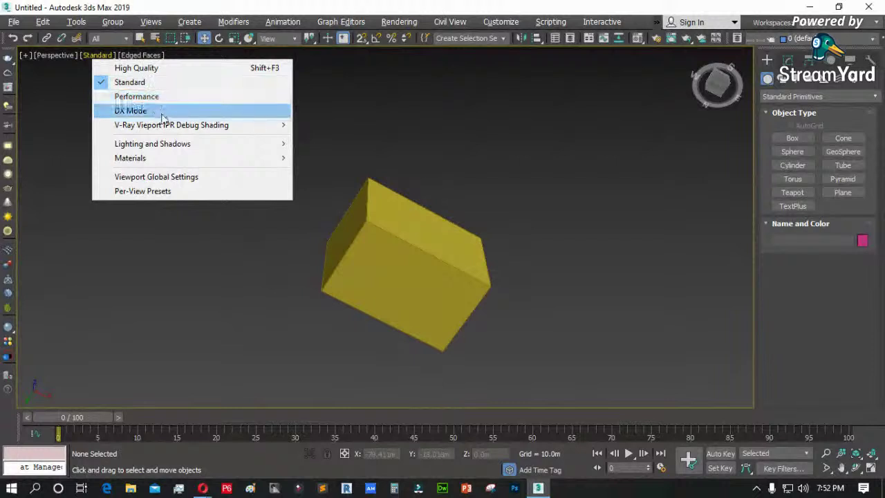
mouse_move(187, 143)
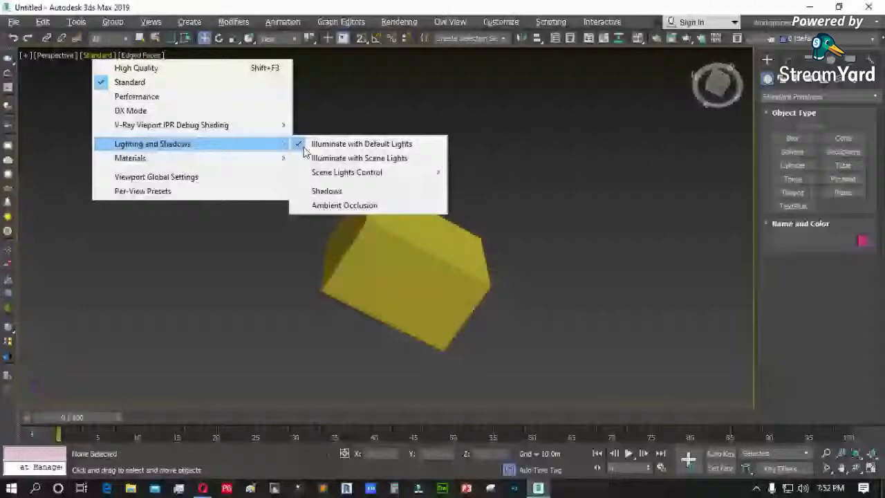
click(338, 197)
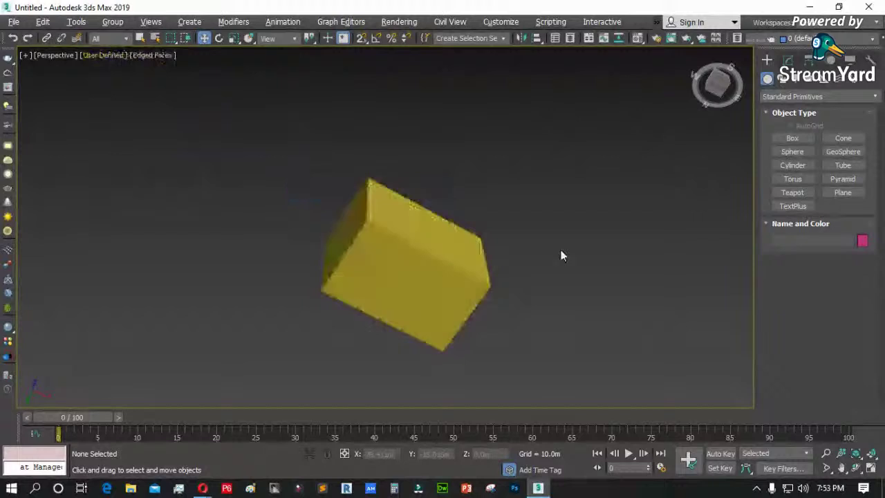
- In the Top view, create a plane about 68.2 m long and 98.6 m wide surrounding the box's base, and return to Perspective
click(843, 193)
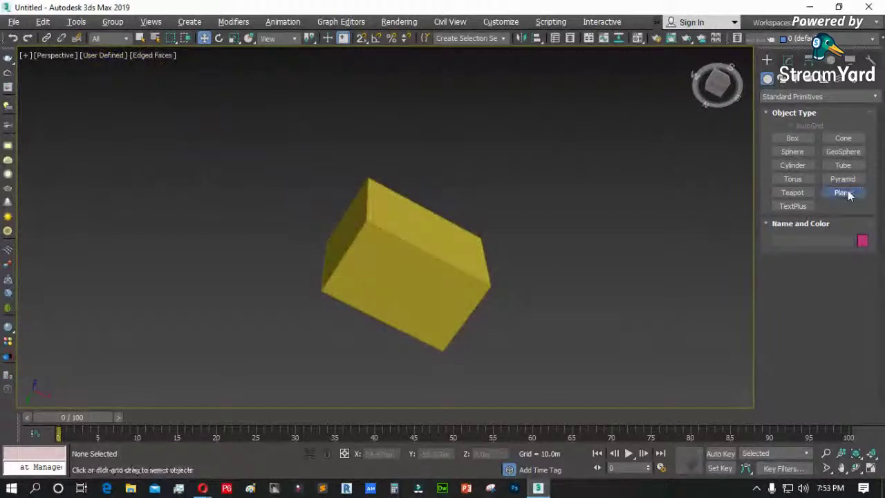
click(846, 194)
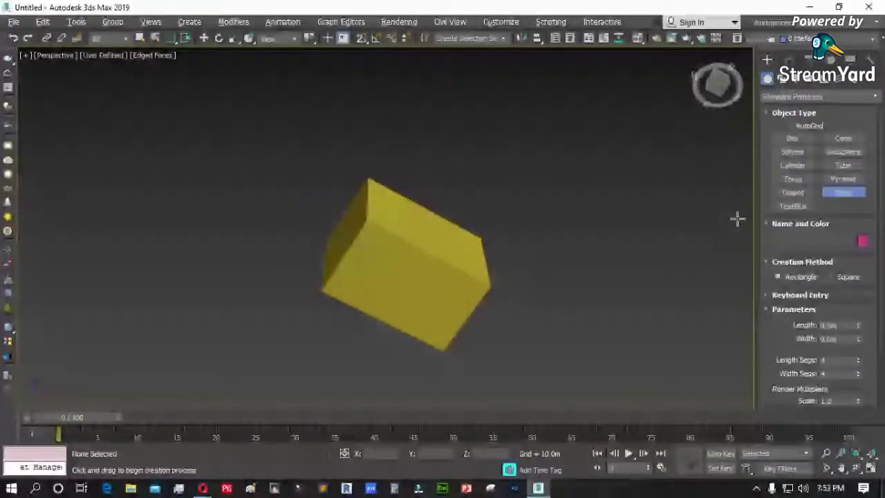
key(t)
drag(280, 123, 671, 393)
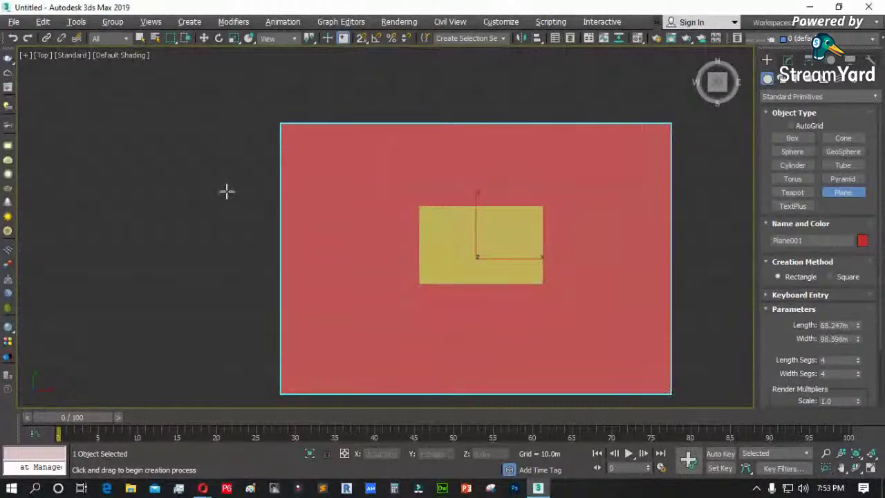
key(p)
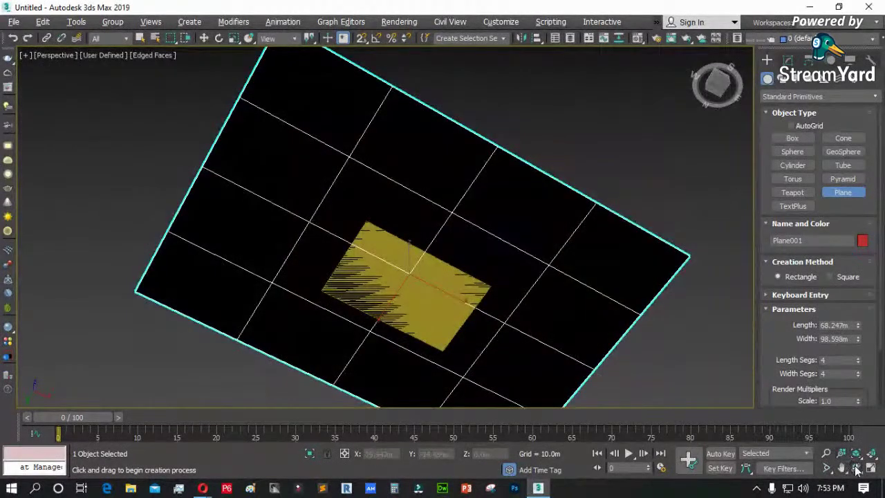
click(856, 470)
drag(387, 242, 331, 240)
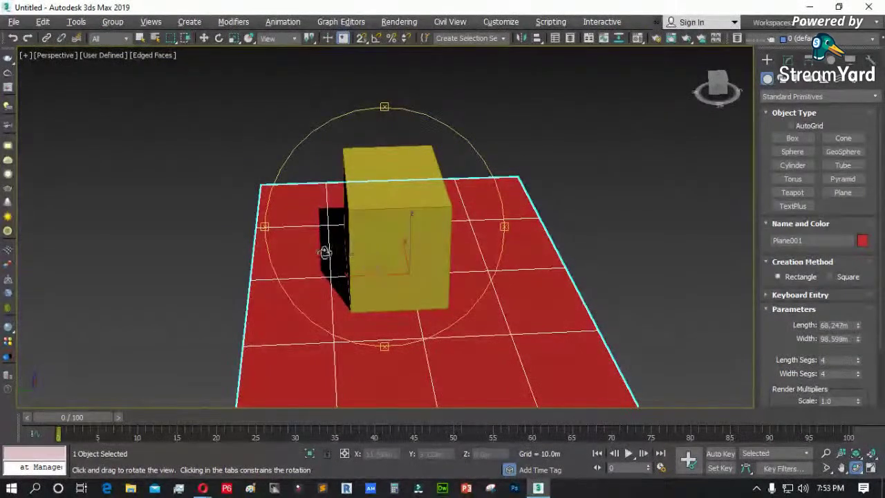
mouse_move(339, 259)
mouse_down()
mouse_move(381, 275)
mouse_move(376, 284)
mouse_move(442, 276)
mouse_move(339, 251)
mouse_up()
right_click(125, 164)
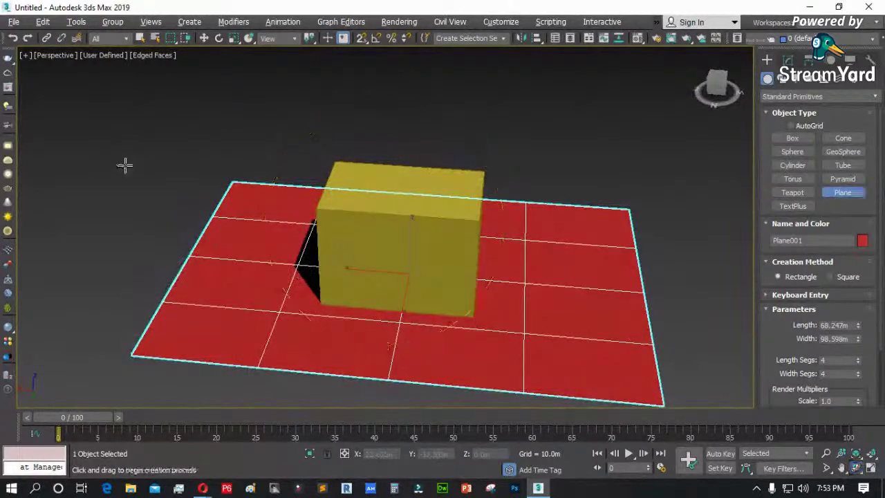
key(w)
- Place a standard Omni light on the plane beside the box and raise it to a height of about 35 m
click(796, 79)
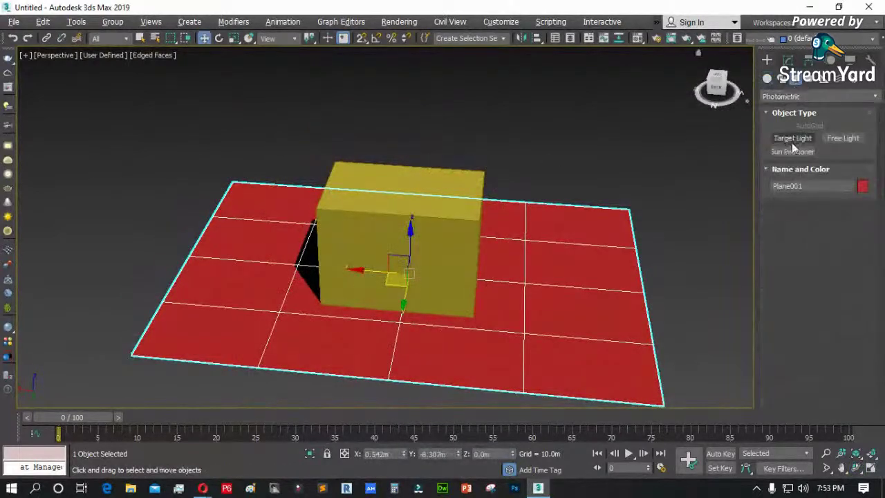
click(809, 98)
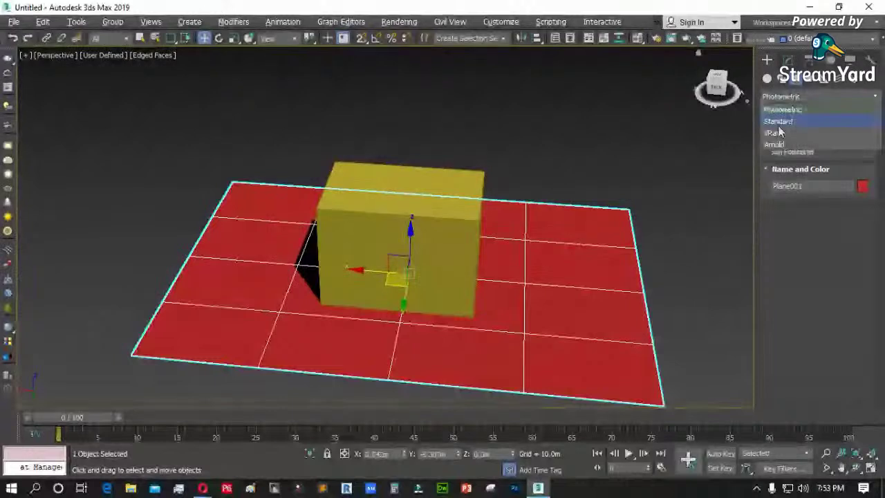
click(786, 118)
click(793, 167)
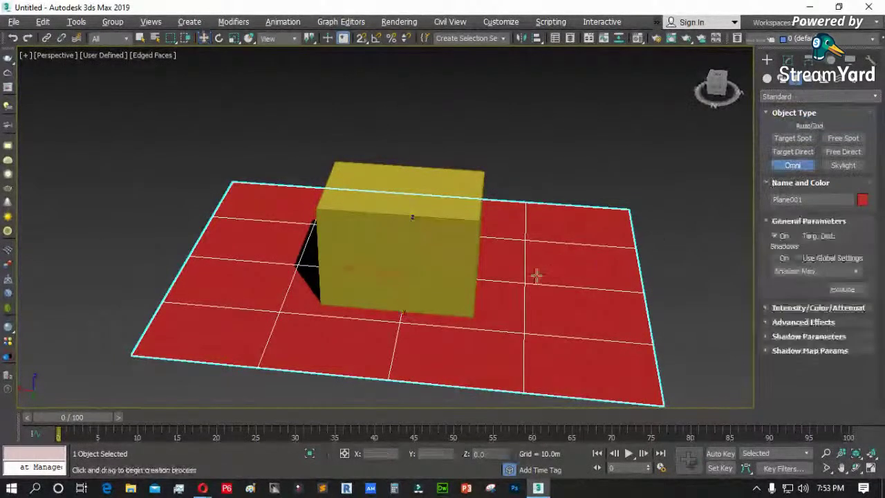
click(537, 283)
key(w)
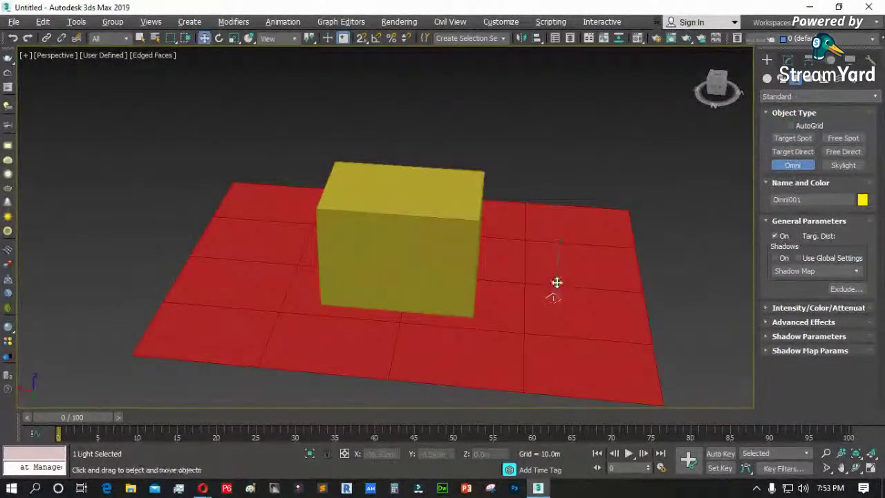
drag(559, 258, 577, 112)
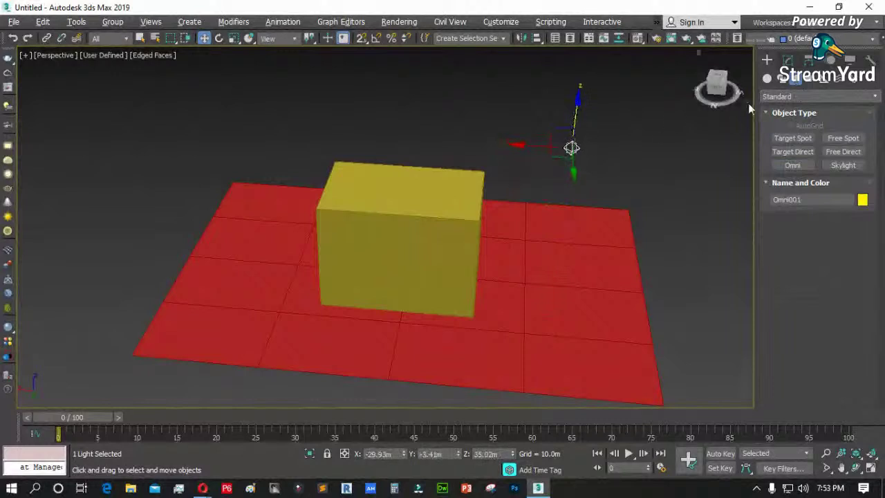
- Turn on shadows for the omni light and move it along X closer to the box
click(787, 61)
click(782, 322)
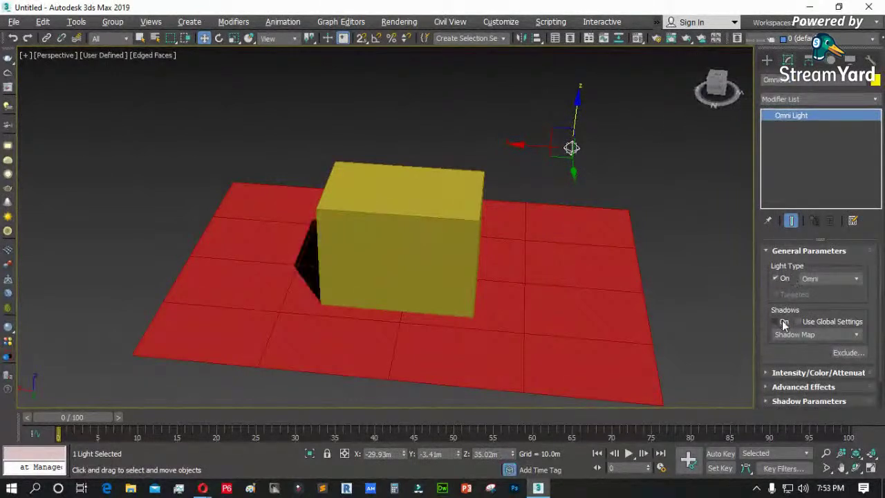
drag(525, 144, 429, 156)
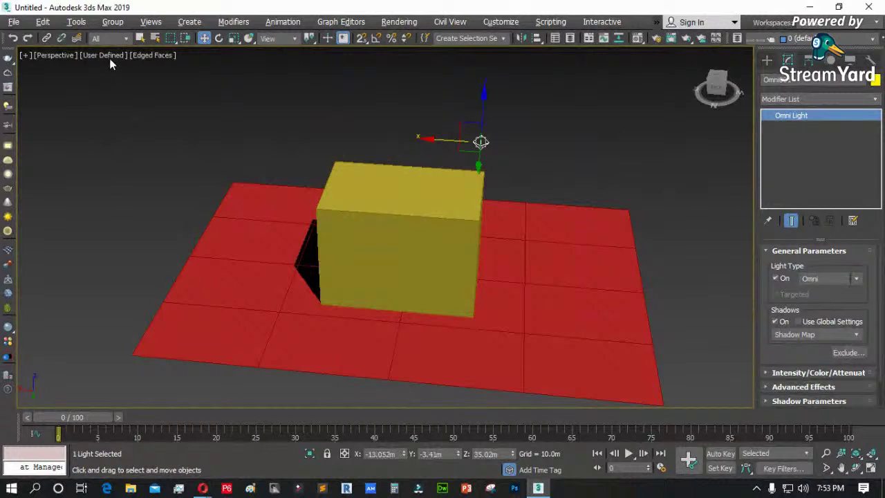
- Illuminate the Perspective viewport with scene lights and undo the omni light's recent move towards the box
click(110, 63)
click(104, 55)
mouse_move(150, 160)
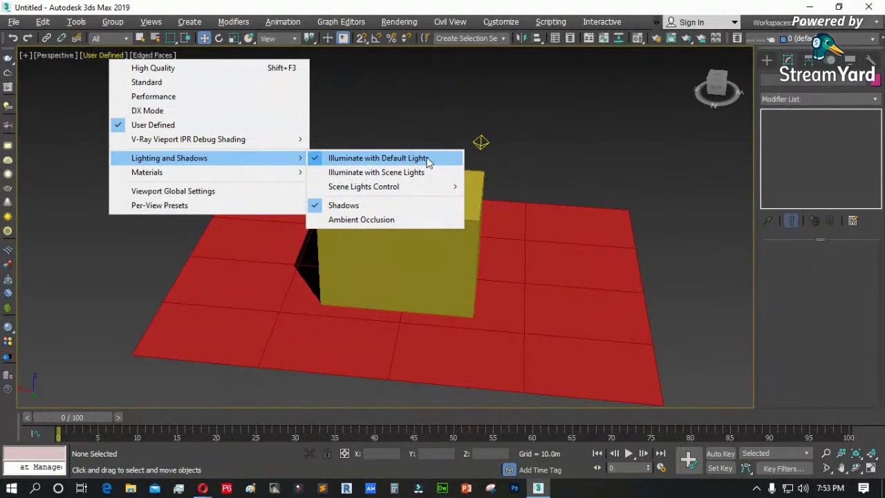
click(391, 173)
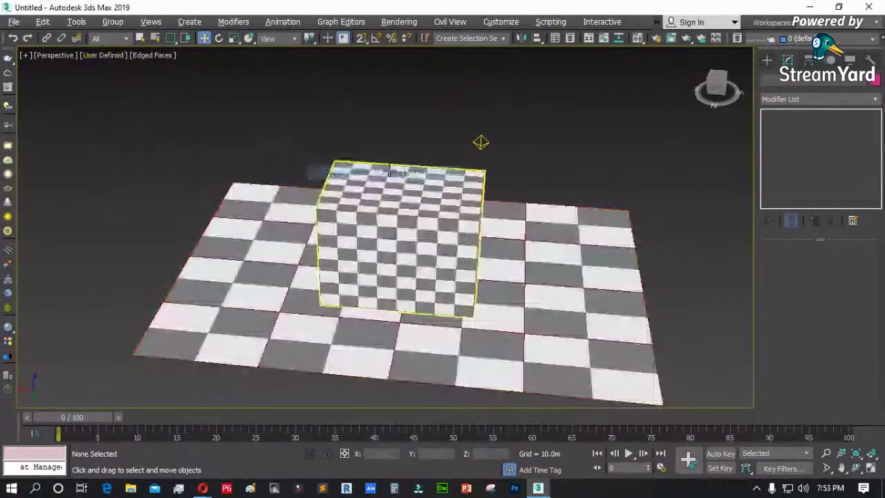
key(ctrl+z)
key(ctrl+z)
key(ctrl+z)
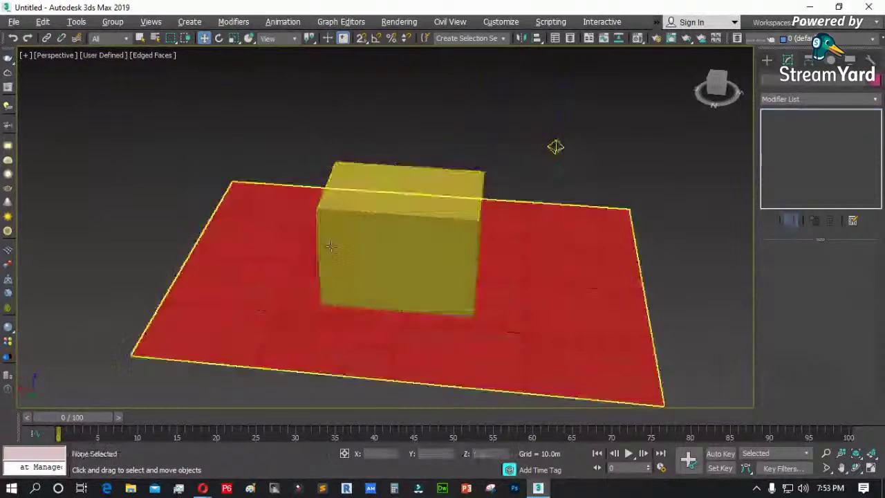
- Try moving the omni light along X to the opposite side of the box, and undo the move
click(555, 149)
drag(555, 154, 238, 150)
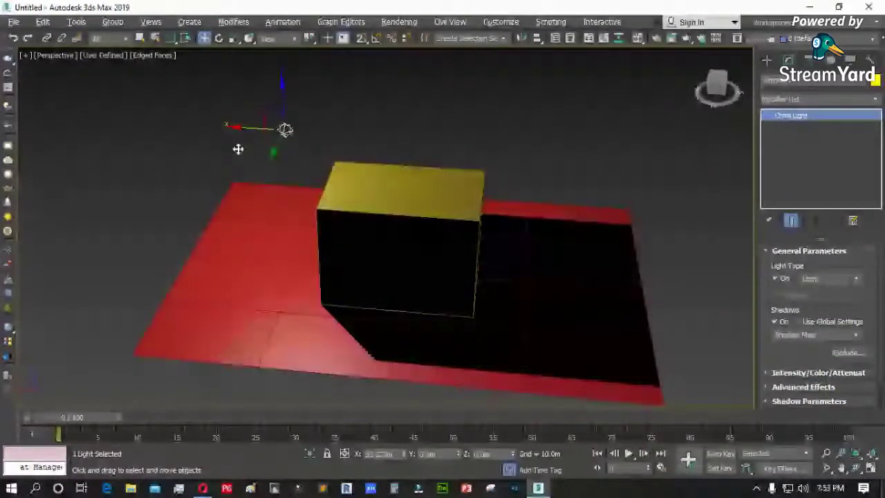
key(ctrl+z)
- Illuminate the Perspective viewport with default lights instead of scene lights
click(107, 55)
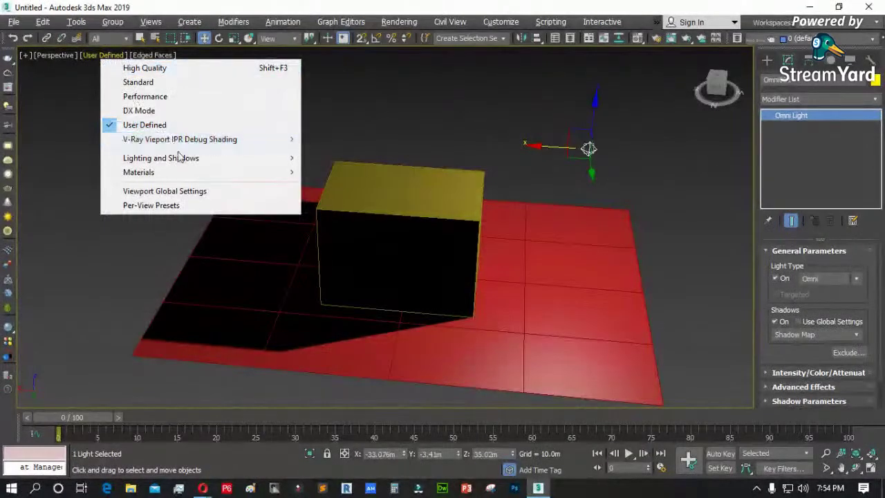
mouse_move(182, 160)
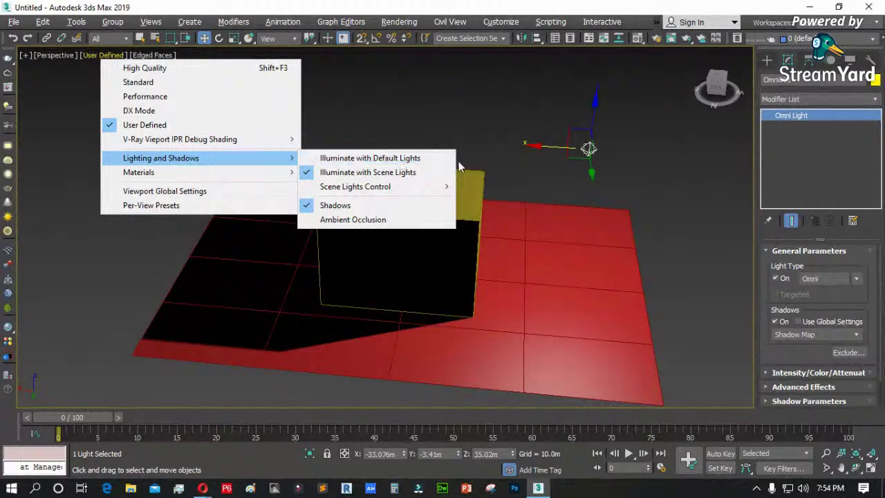
click(403, 161)
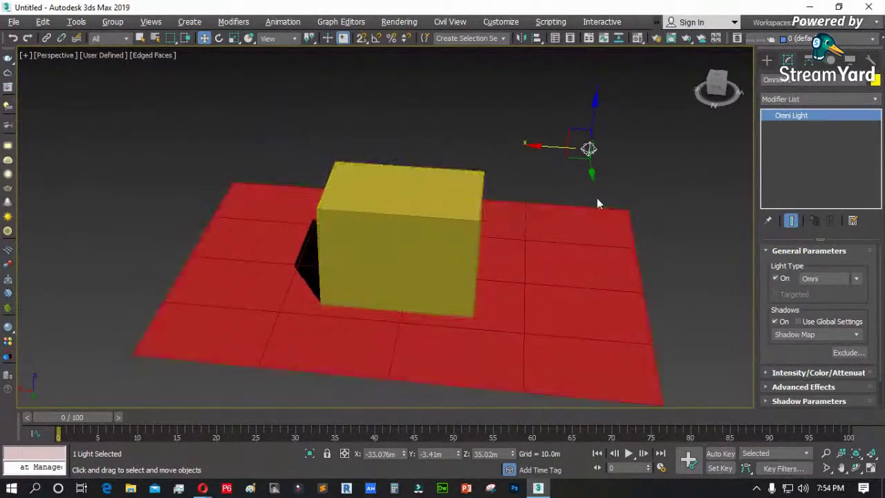
- Examine the viewport's material display options and the Display Performance settings in Viewport Configuration, and close the dialog
click(108, 56)
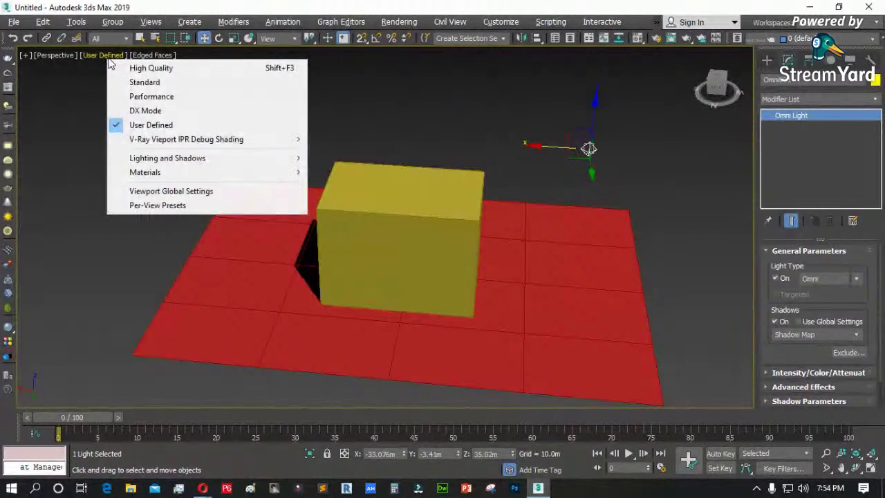
mouse_move(170, 179)
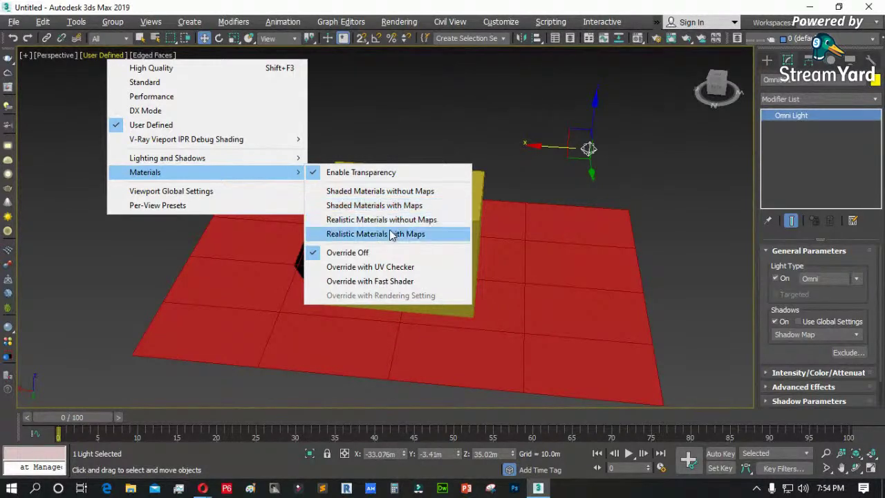
click(191, 195)
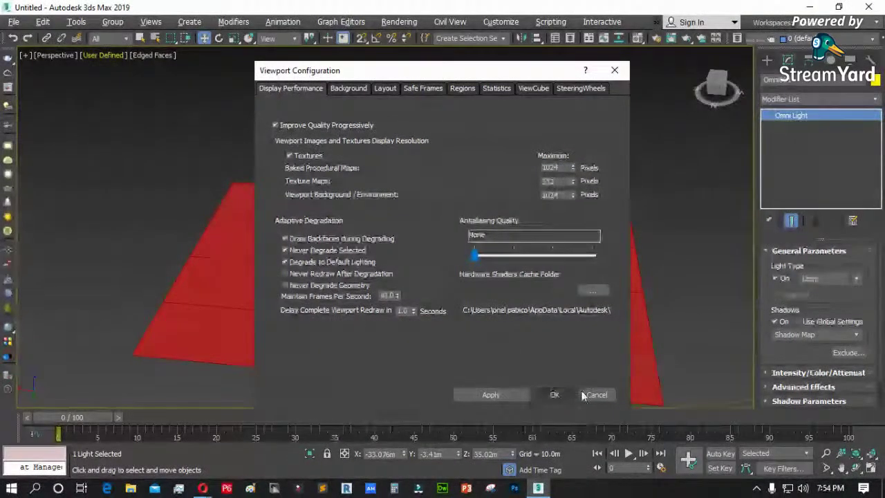
drag(504, 72, 424, 60)
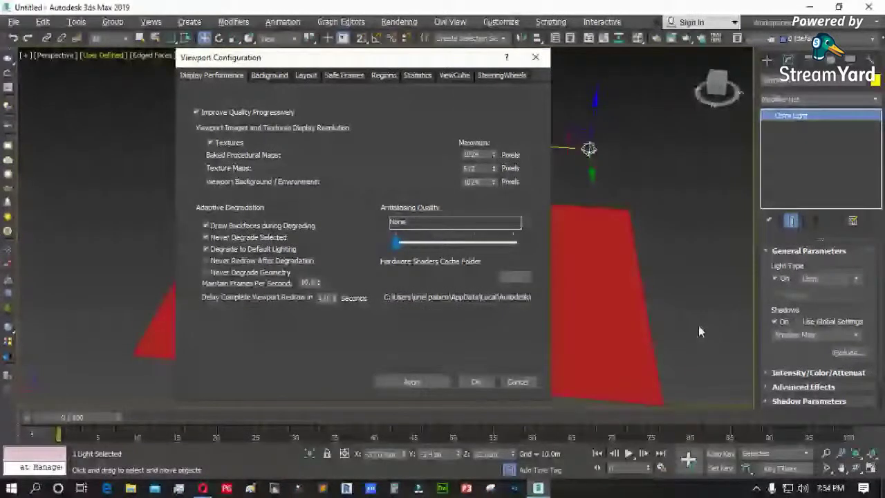
drag(460, 58, 233, 66)
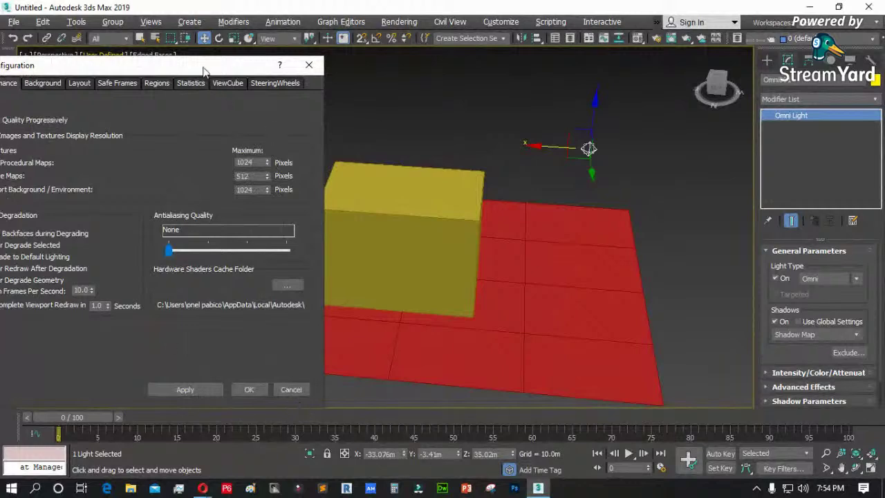
drag(202, 71, 436, 72)
click(526, 365)
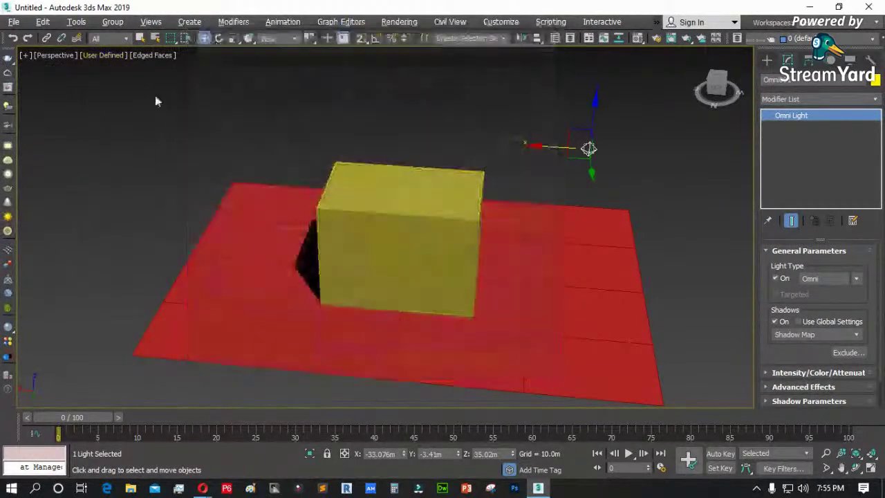
- Check the remaining viewport preset options, deselect the light, and set the Perspective viewport's shading to Clay
click(101, 54)
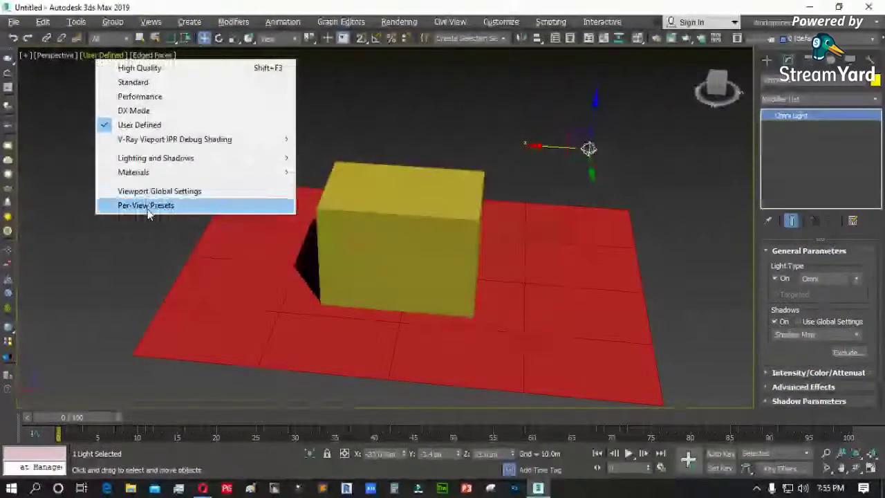
click(105, 247)
click(144, 55)
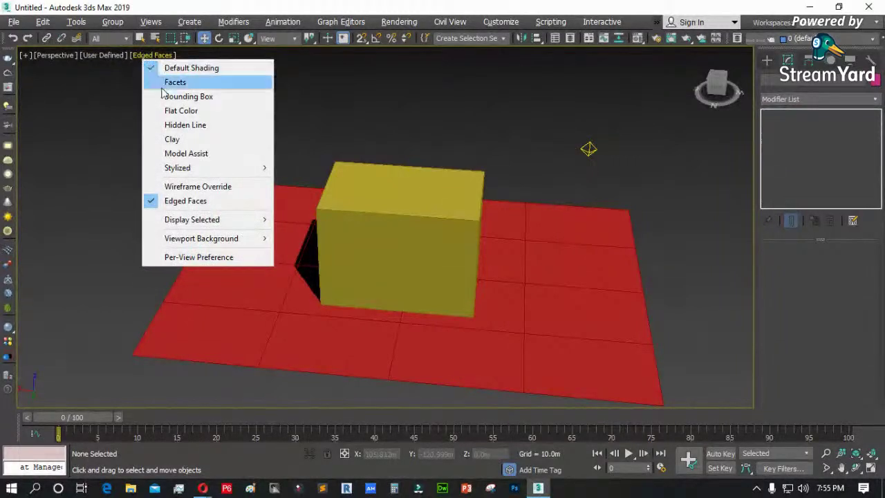
click(178, 141)
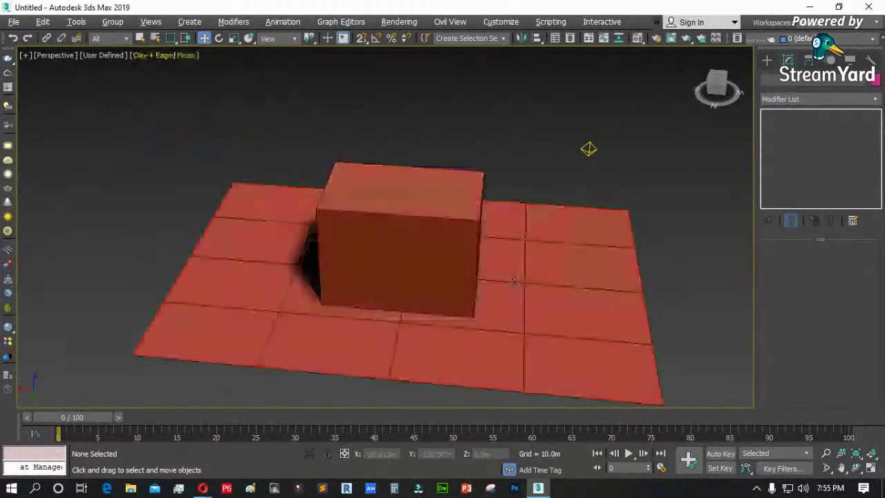
- Set the Perspective viewport's shading to the stylized Graphite look and view the box from another angle
click(178, 55)
mouse_move(210, 171)
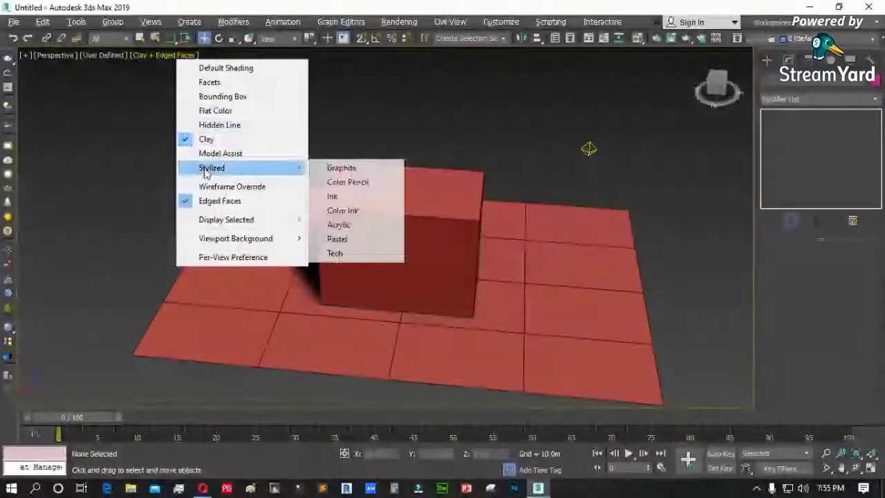
click(343, 170)
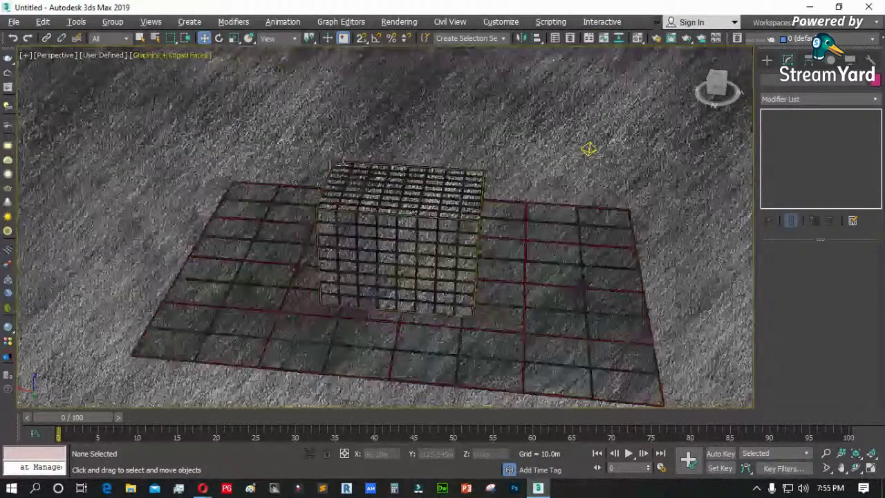
key(ctrl+r)
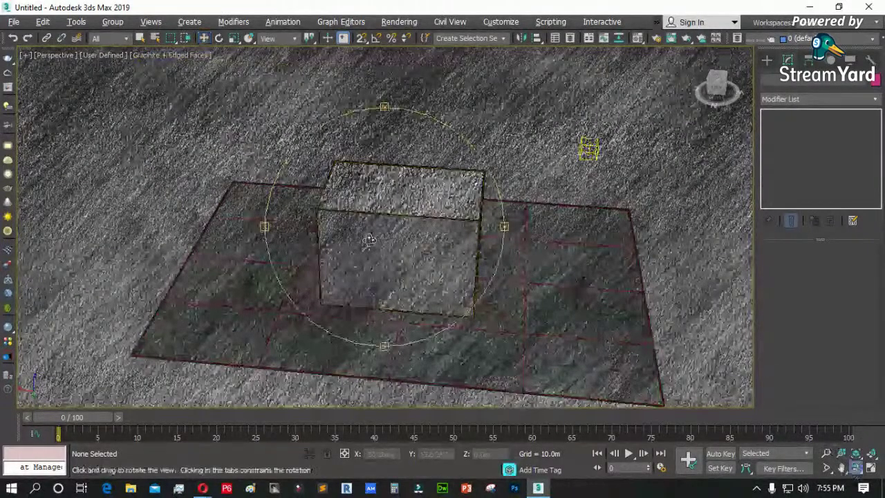
drag(370, 240, 419, 233)
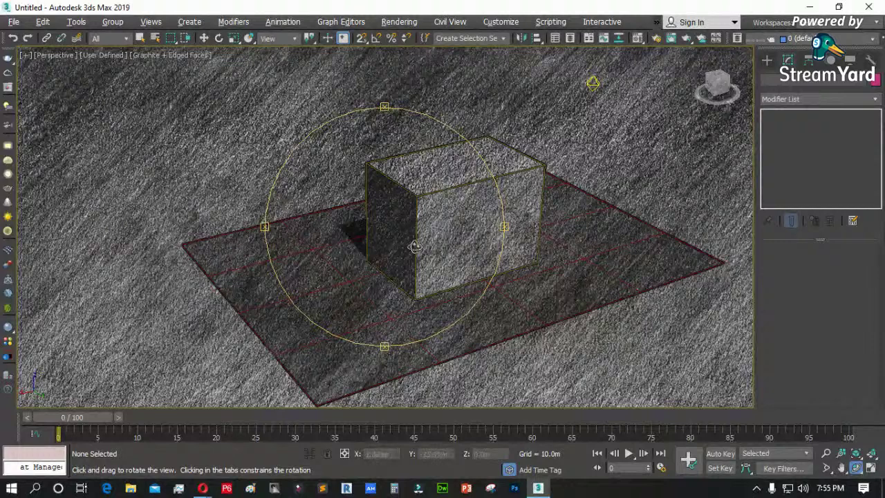
mouse_move(405, 244)
mouse_down()
mouse_move(426, 249)
mouse_move(387, 228)
mouse_up()
- Switch the Perspective viewport's shading to the stylized Ink look
click(170, 54)
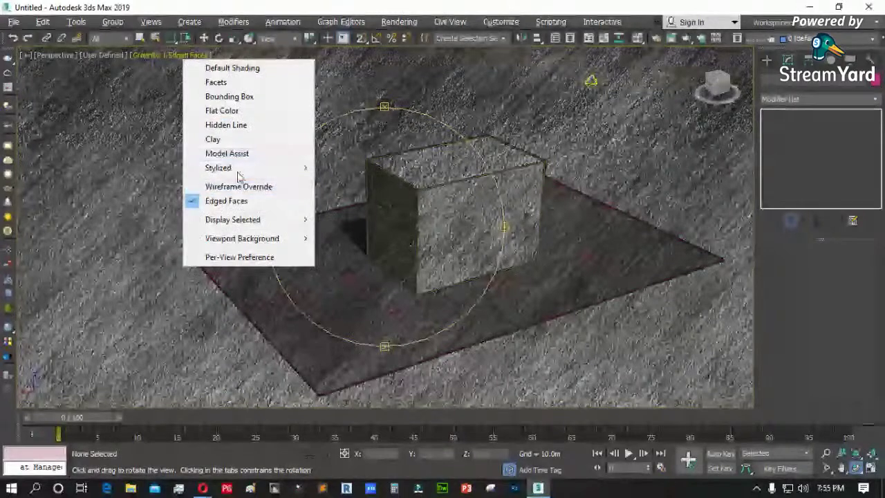
mouse_move(237, 170)
click(338, 195)
mouse_move(445, 228)
mouse_down()
mouse_move(478, 231)
mouse_move(508, 209)
mouse_move(417, 211)
mouse_move(457, 221)
mouse_up()
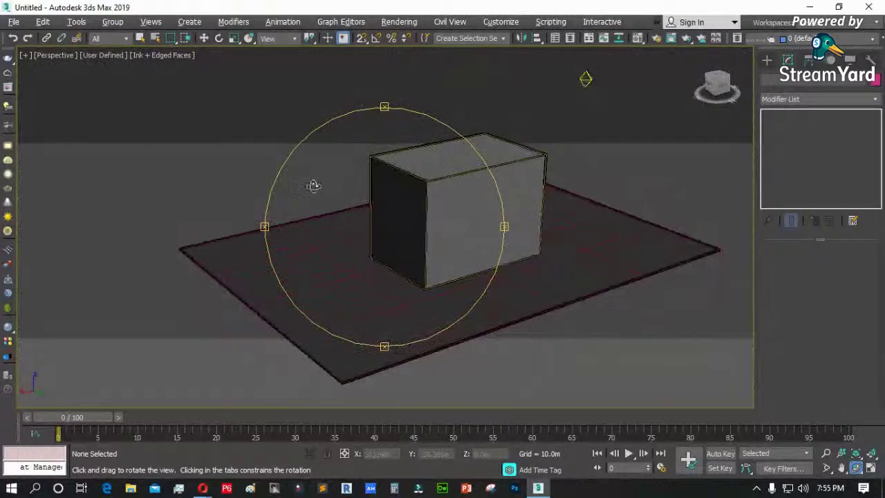
- Return the Perspective viewport to Default Shading and orbit the scene with the ViewCube to a corner view
click(175, 56)
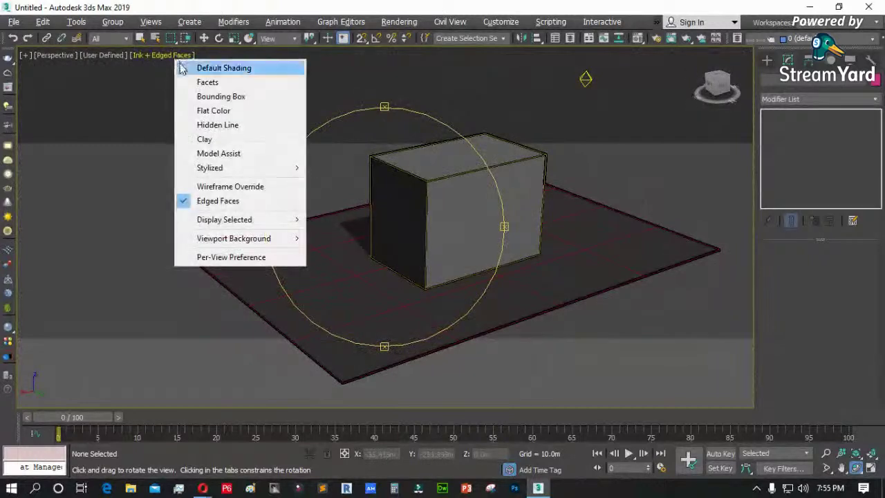
click(225, 68)
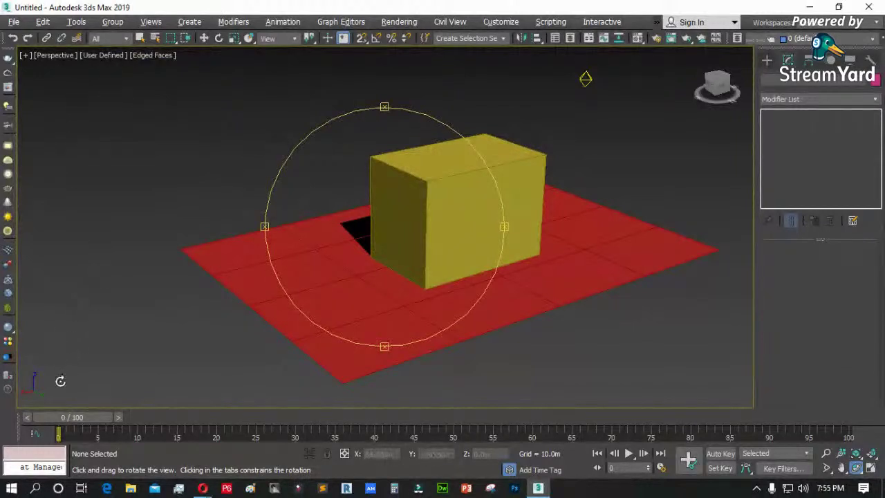
drag(42, 389, 45, 396)
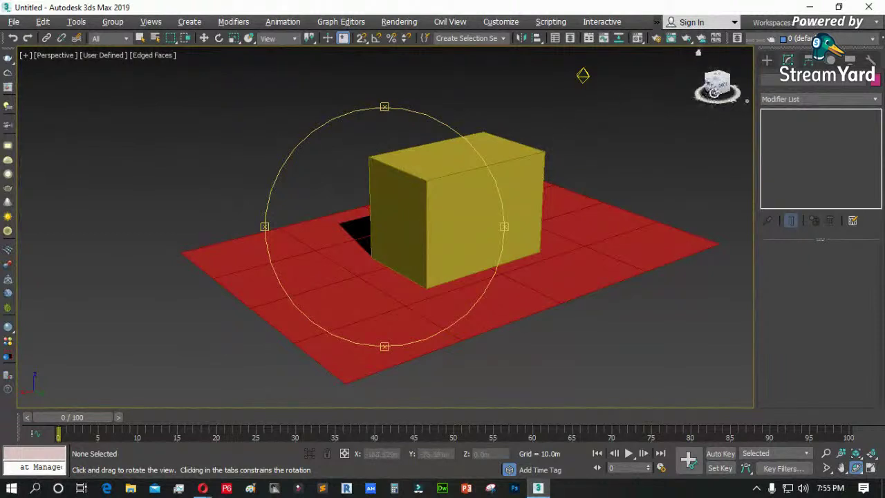
drag(746, 100, 721, 83)
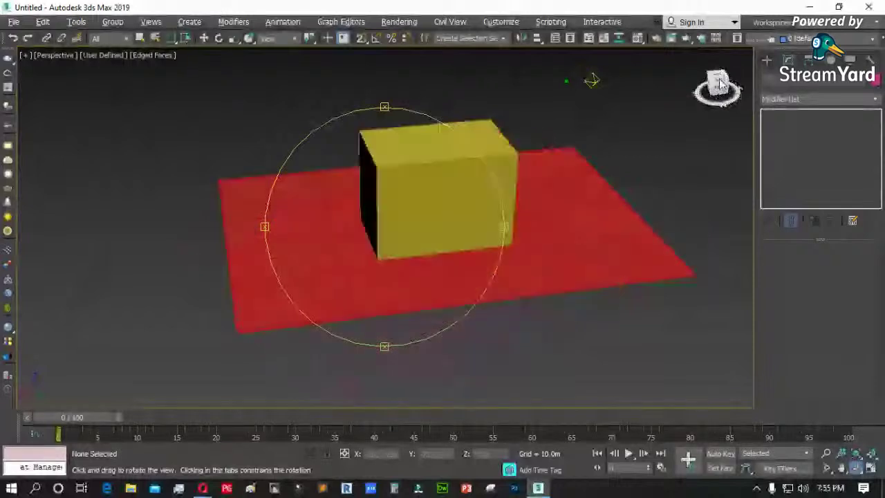
drag(698, 54, 690, 73)
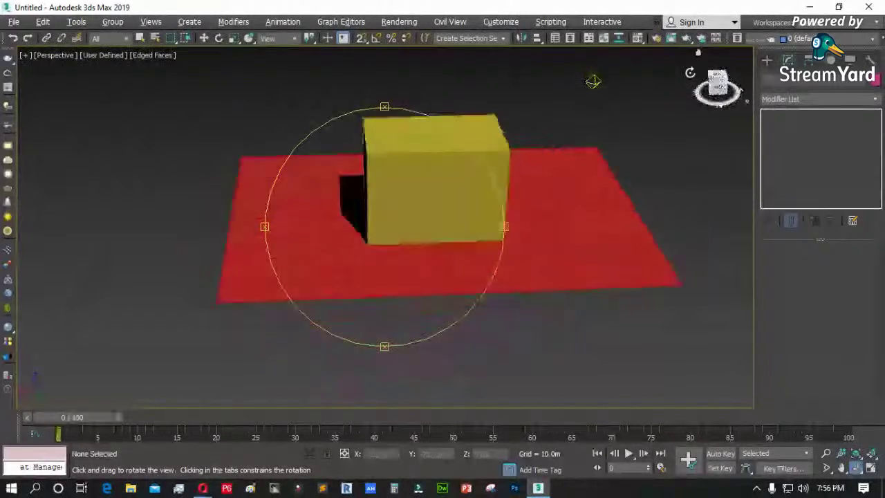
drag(696, 54, 477, 158)
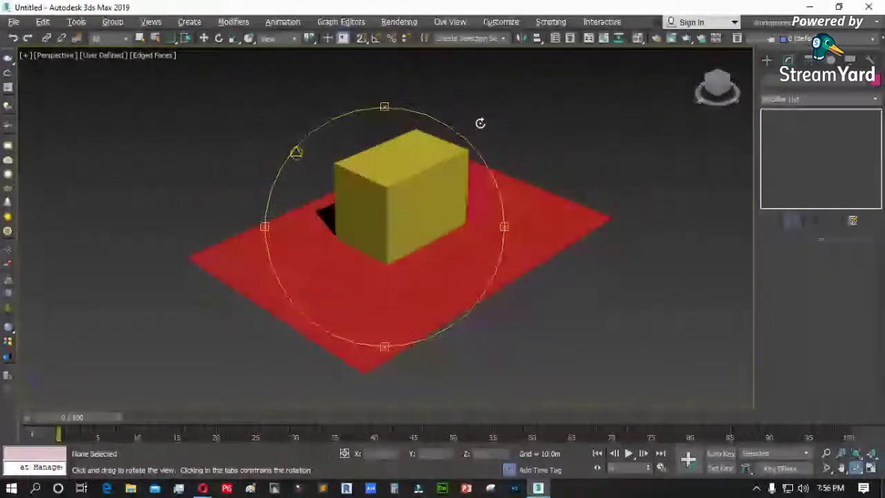
right_click(669, 122)
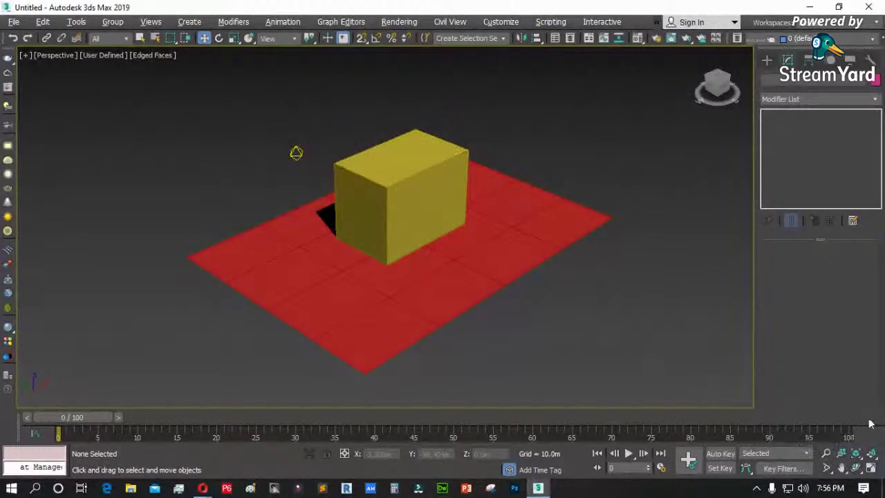
- Zoom the maximized Perspective viewport with the Zoom and Zoom All tools
click(827, 454)
drag(493, 318, 480, 300)
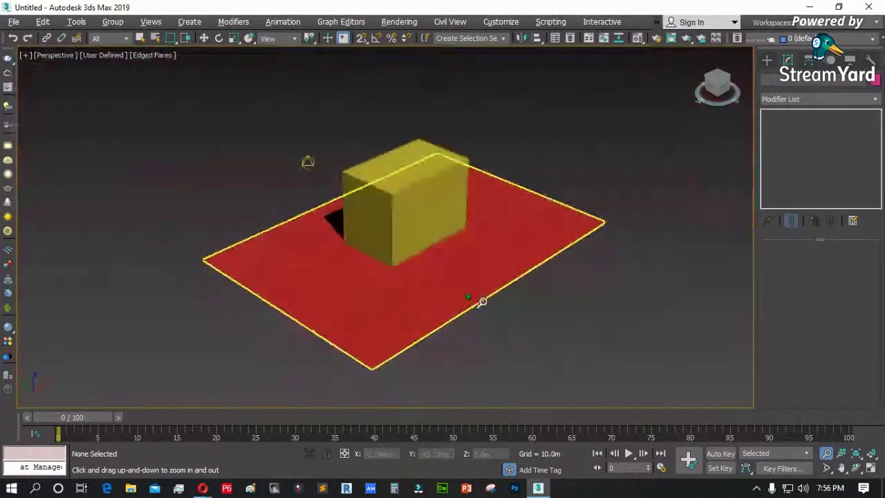
click(842, 454)
drag(714, 403, 526, 345)
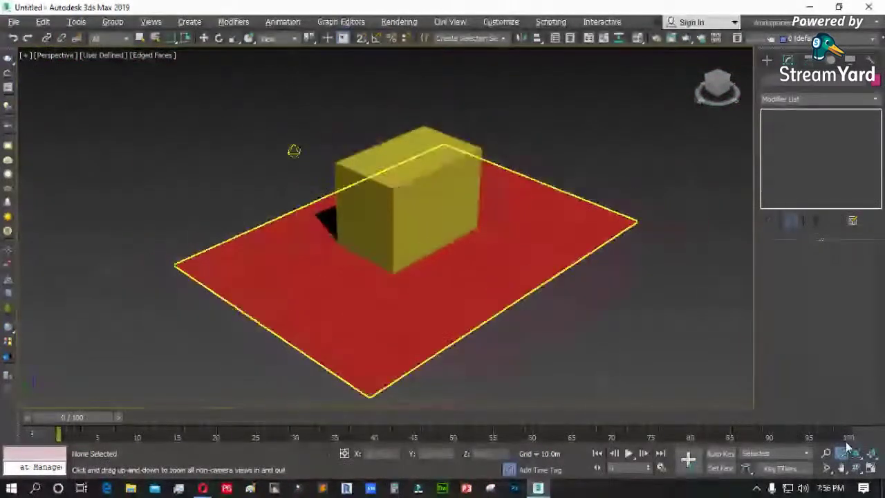
- Switch to the four-viewport layout and zoom out in all viewports together with Zoom All
click(870, 468)
drag(567, 310, 588, 293)
drag(589, 284, 590, 289)
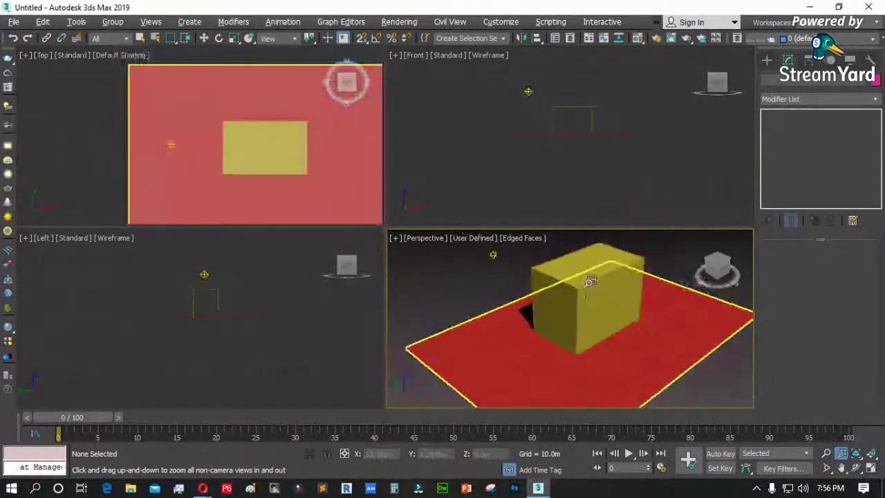
click(826, 454)
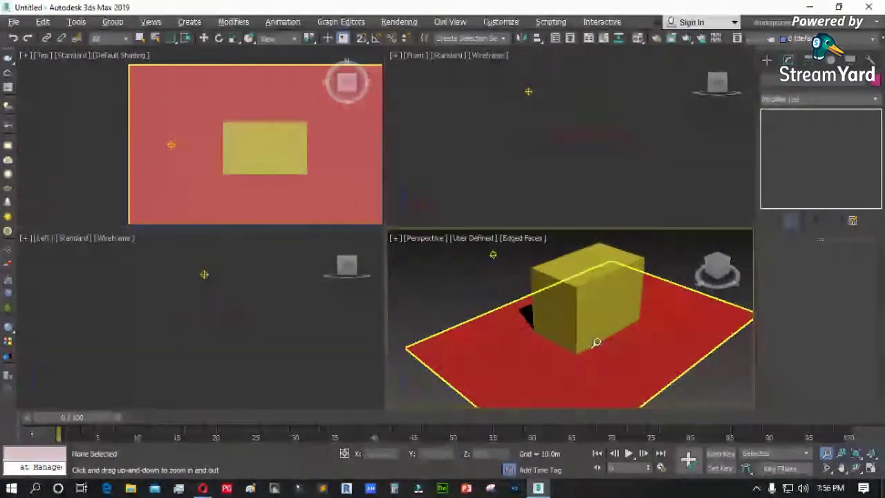
click(841, 454)
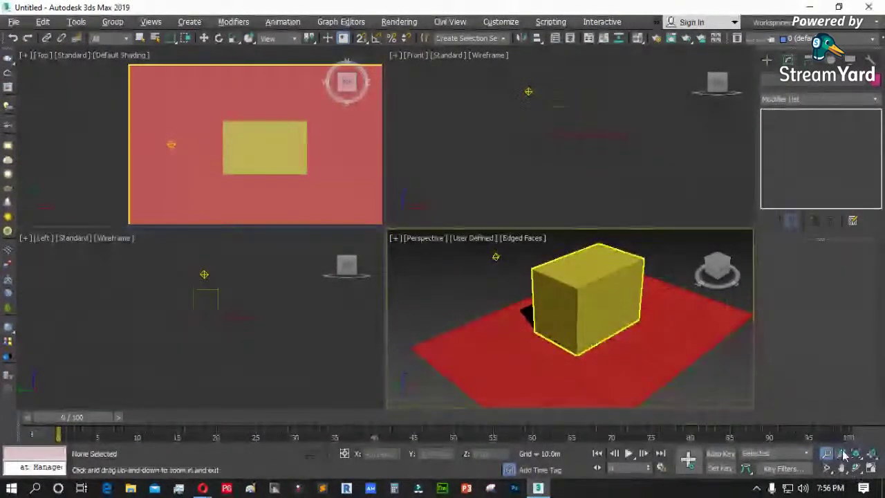
drag(555, 327, 553, 349)
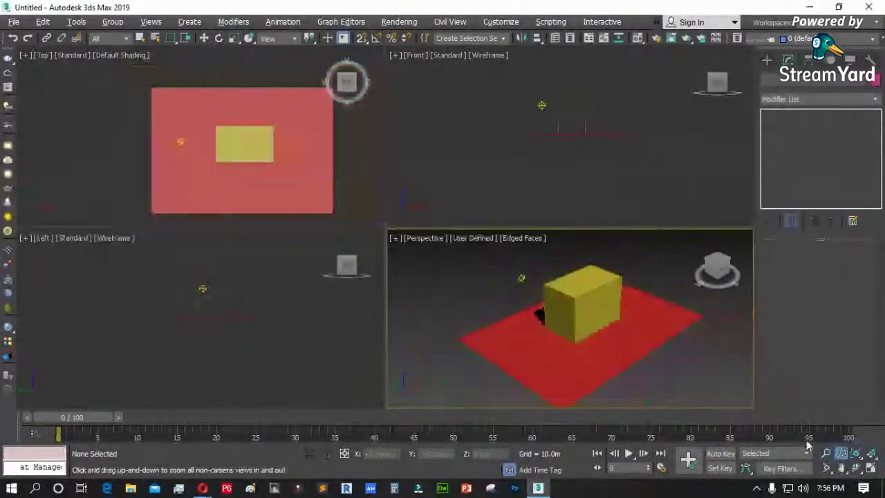
click(860, 459)
drag(565, 324, 565, 321)
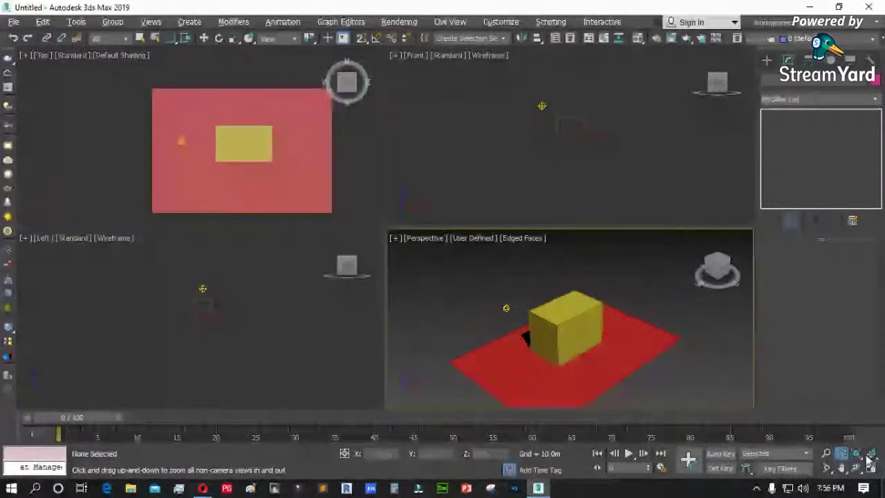
- Clone the red plane as a single copy placed far from the original in the Top viewport
right_click(173, 143)
click(203, 150)
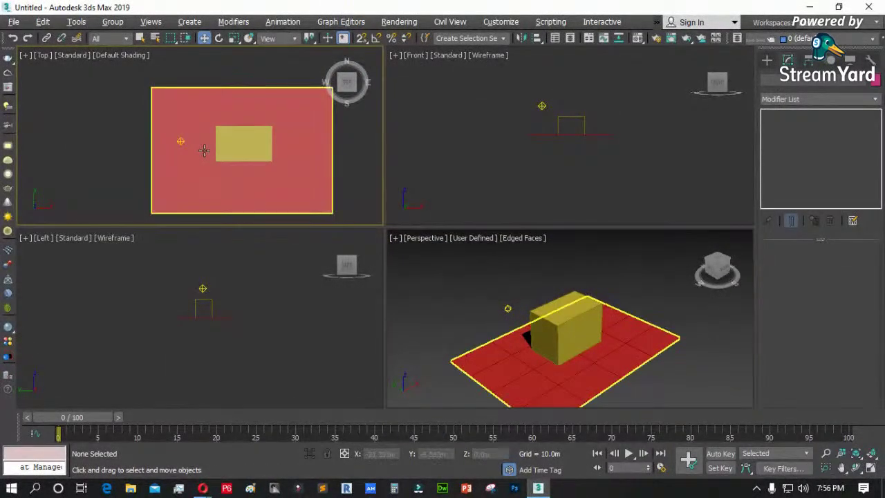
click(204, 150)
scroll(159, 168, down, 5)
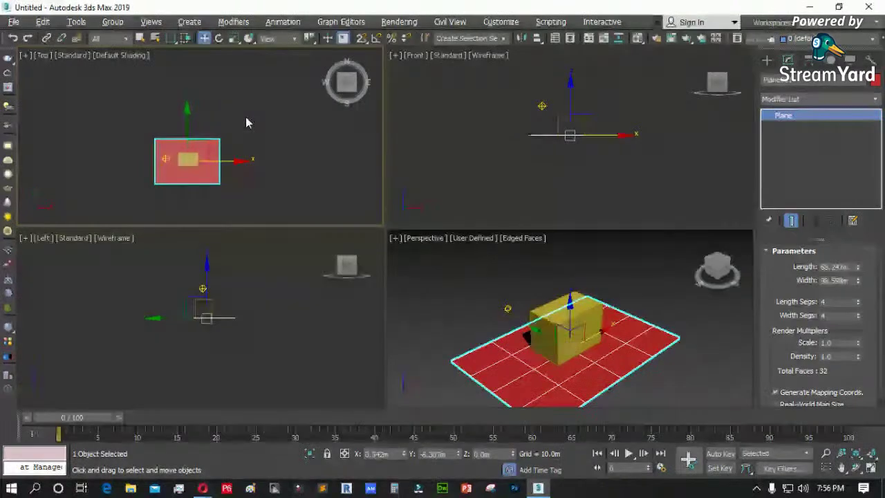
scroll(151, 179, down, 5)
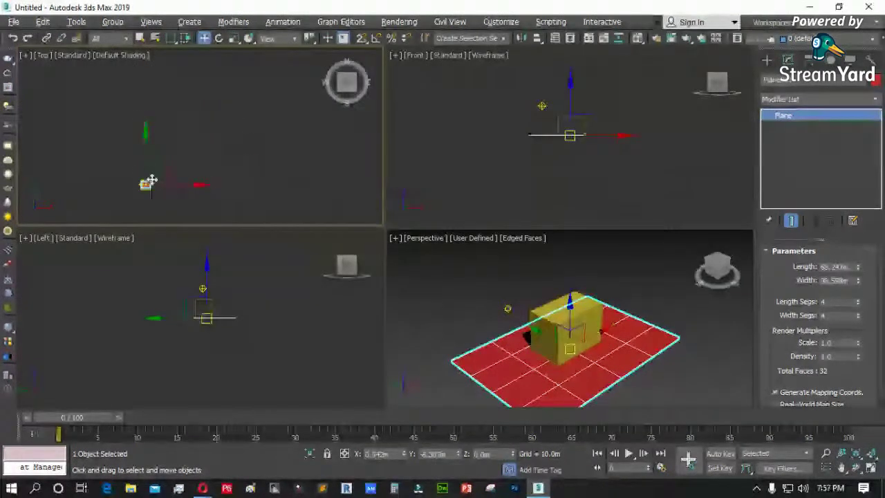
drag(169, 167, 284, 68)
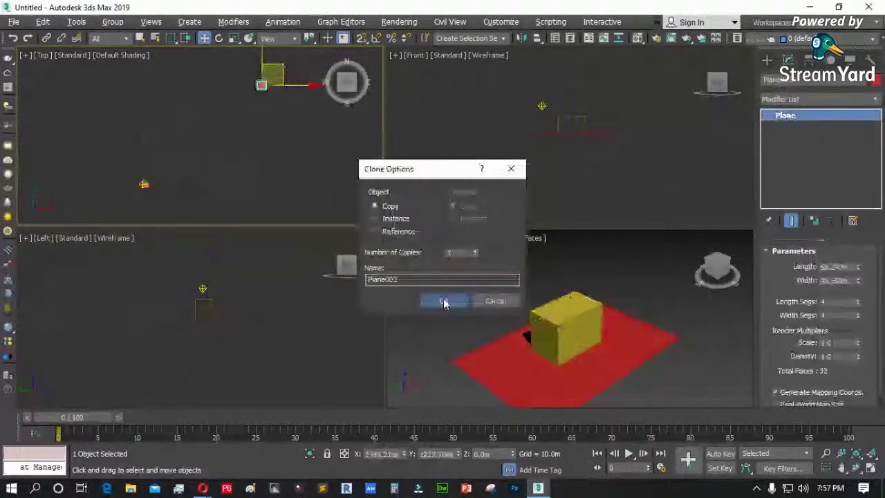
click(446, 300)
- Frame all scene objects in the Front viewport with Zoom Extents
click(267, 99)
click(443, 280)
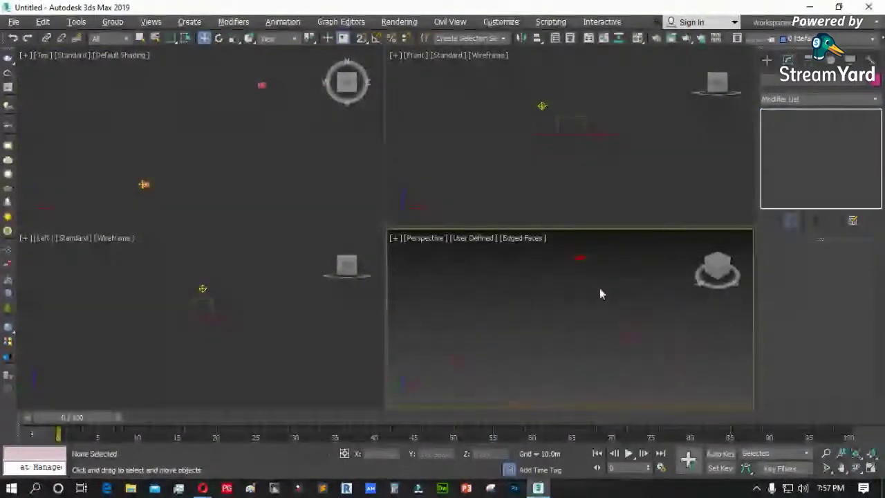
drag(620, 256, 461, 375)
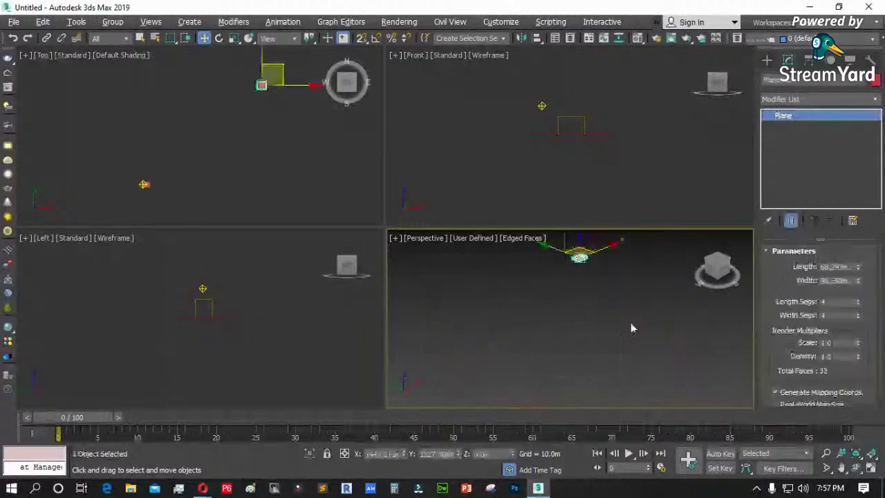
click(177, 185)
click(581, 343)
click(568, 196)
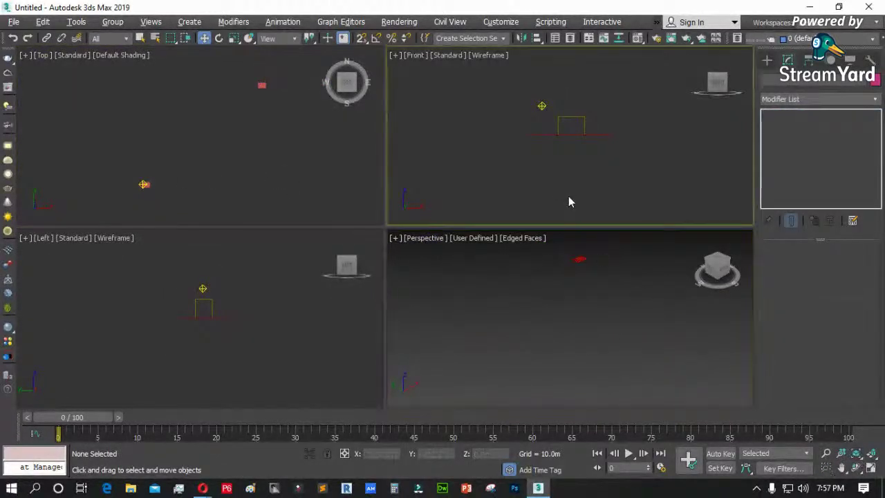
click(855, 454)
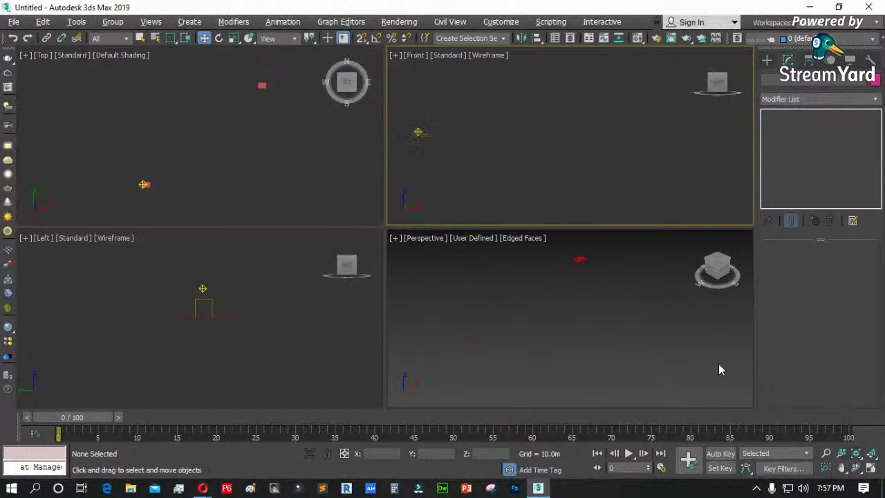
drag(734, 132, 681, 154)
drag(459, 104, 407, 143)
- Frame the objects in every viewport with Zoom Extents All and check the variants for selected objects
click(547, 324)
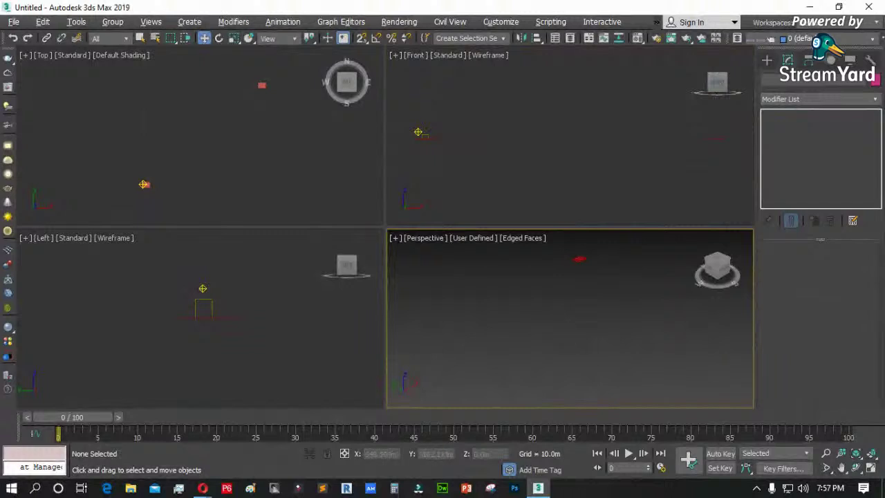
click(873, 454)
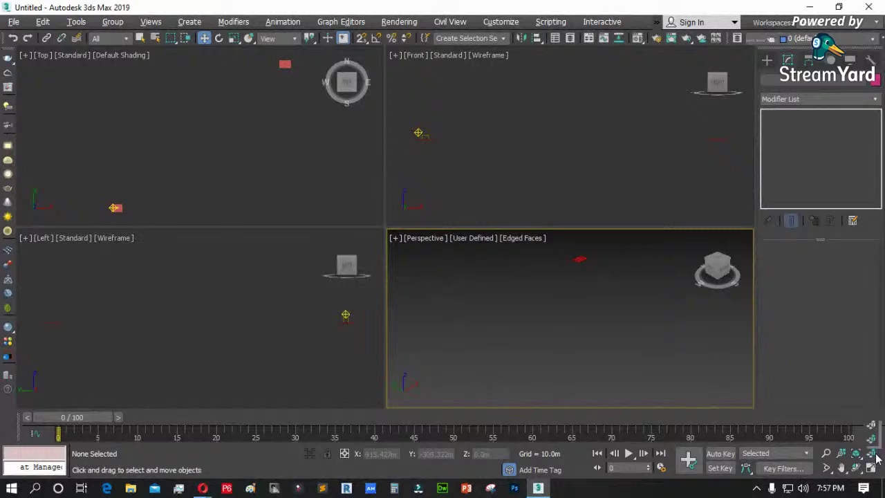
click(871, 428)
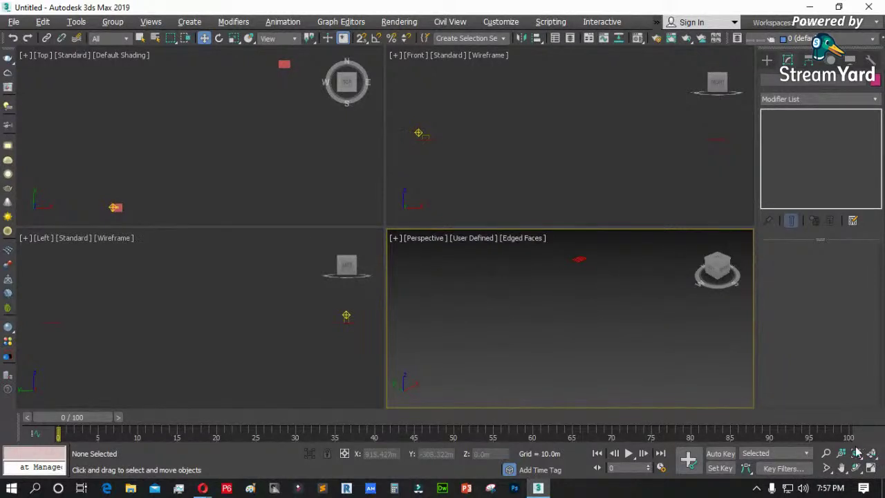
drag(857, 455, 857, 436)
- Delete the copied plane and restore the Perspective viewport's closer view of the box and original plane
click(284, 66)
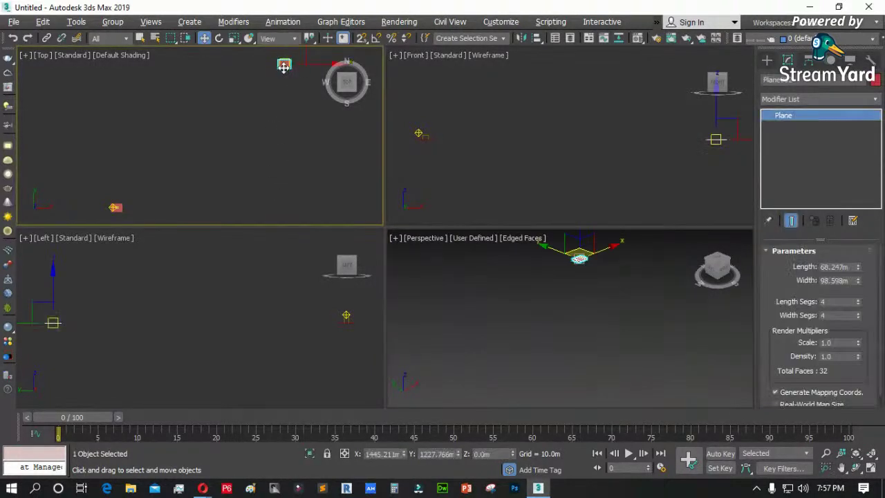
key(Delete)
click(569, 338)
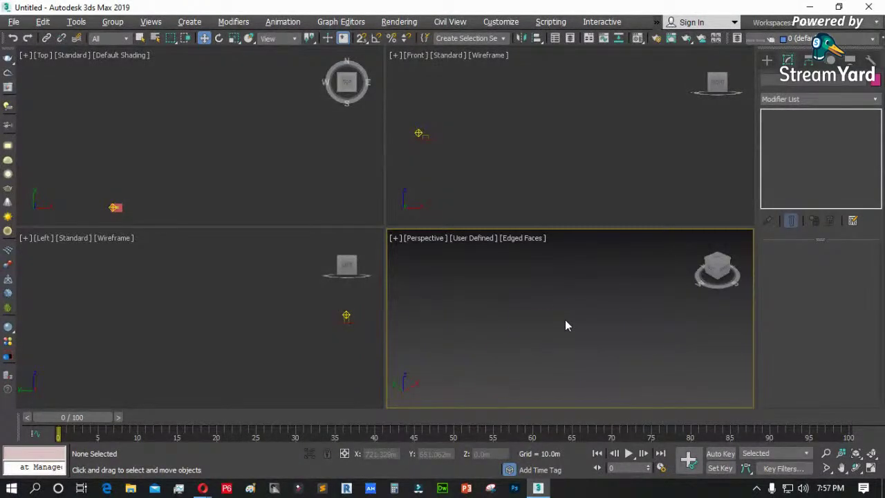
key(ctrl+z)
key(ctrl+z)
key(ctrl+z)
key(ctrl+z)
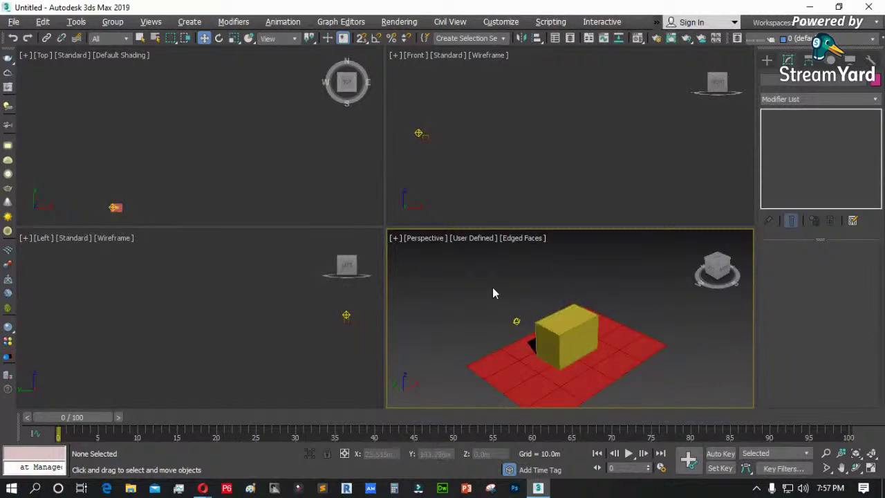
- Narrow the Perspective viewport's field of view to enlarge the box, and zoom the Top viewport into the box with Zoom Region
click(828, 469)
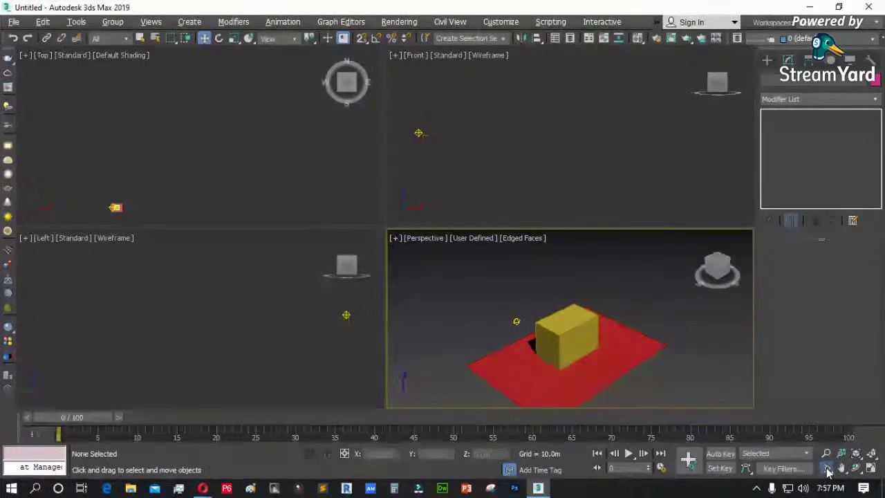
drag(606, 367, 577, 337)
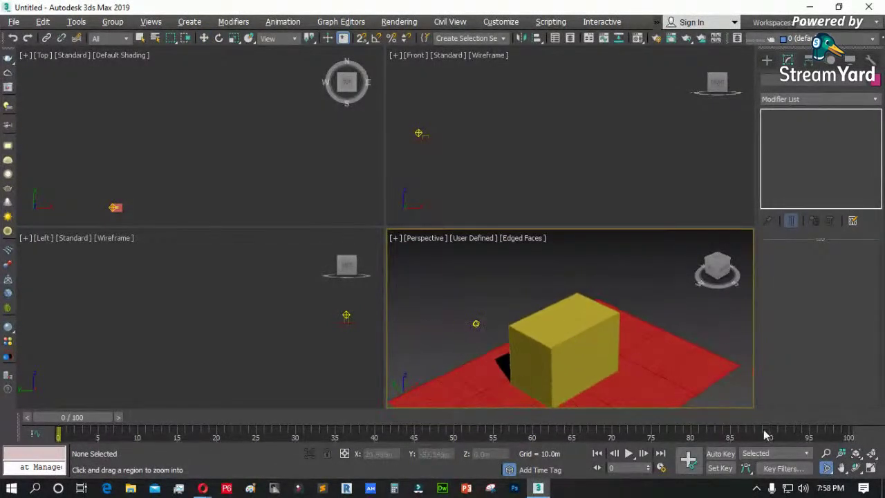
drag(828, 470, 829, 472)
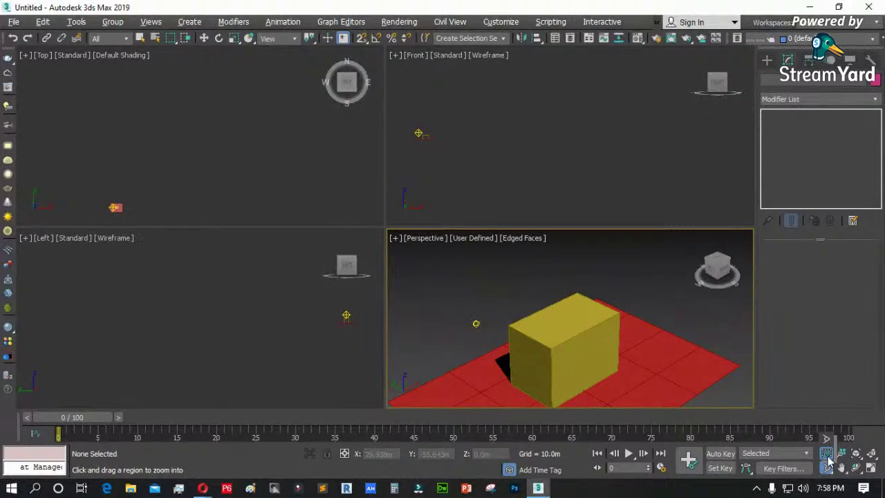
drag(828, 459, 829, 467)
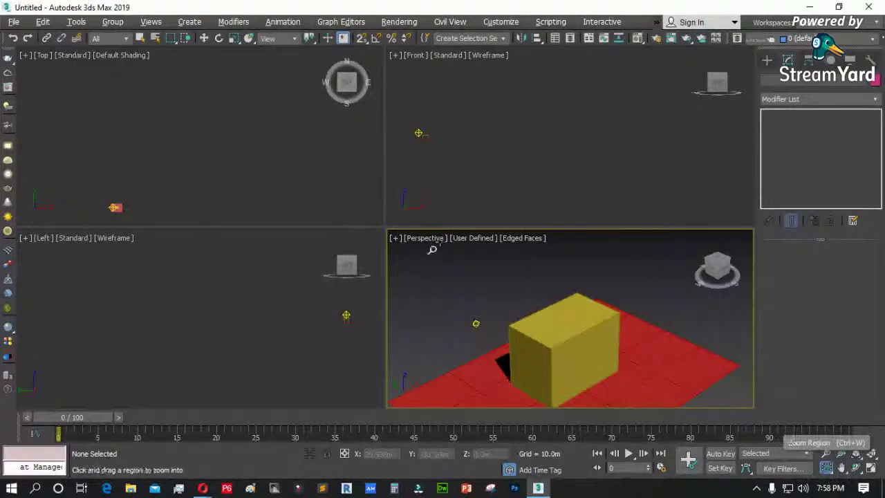
drag(87, 185, 129, 220)
drag(179, 148, 261, 209)
drag(156, 108, 240, 169)
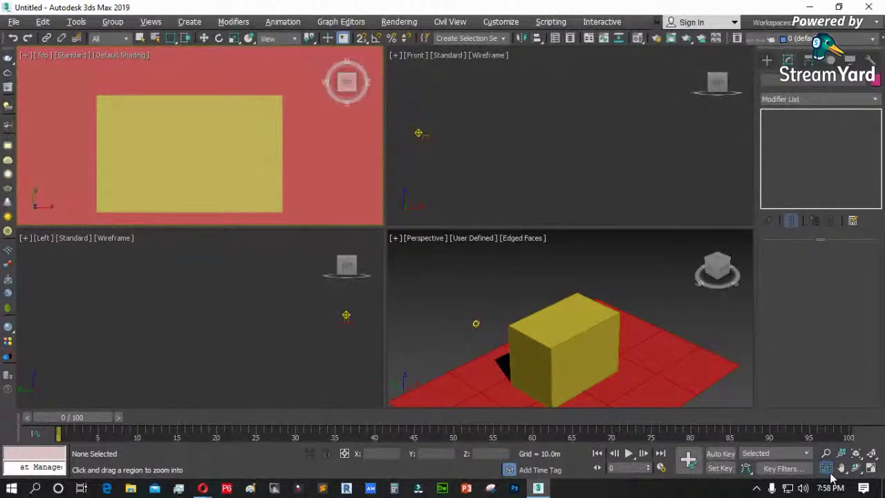
right_click(594, 339)
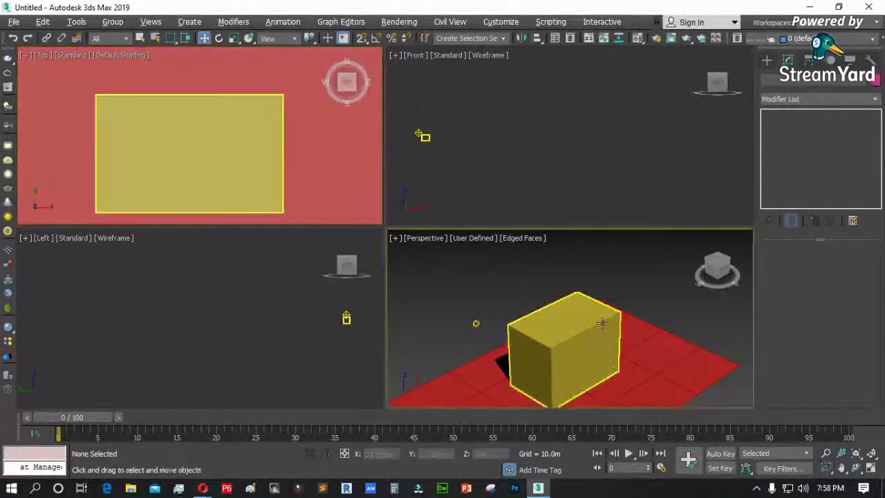
- Pan the Perspective view with Pan View, and shift it with 2D Pan Zoom Mode
click(842, 470)
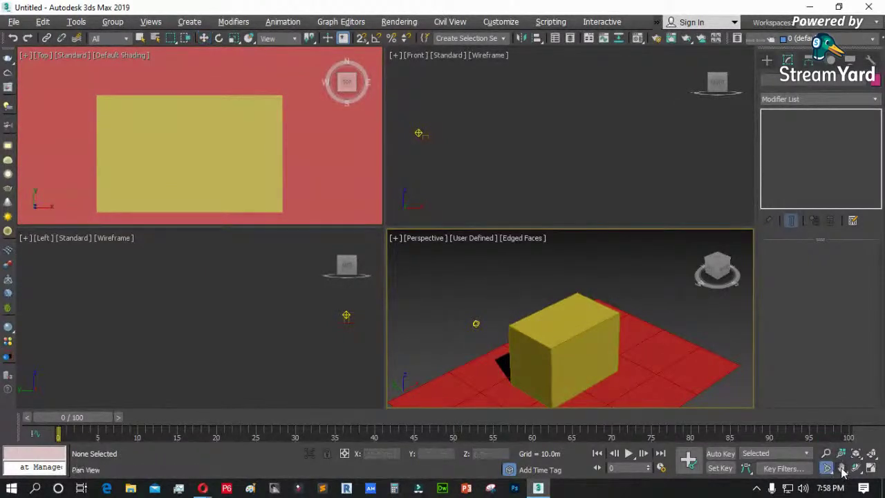
drag(616, 330, 561, 308)
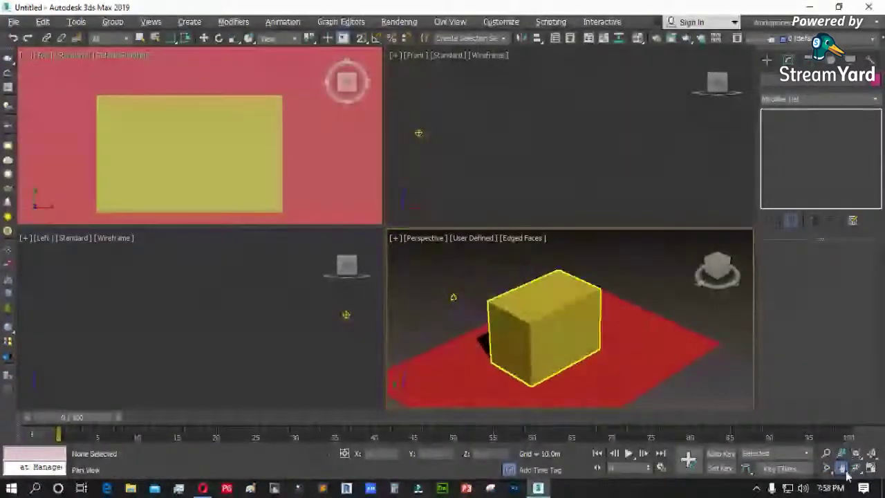
click(843, 470)
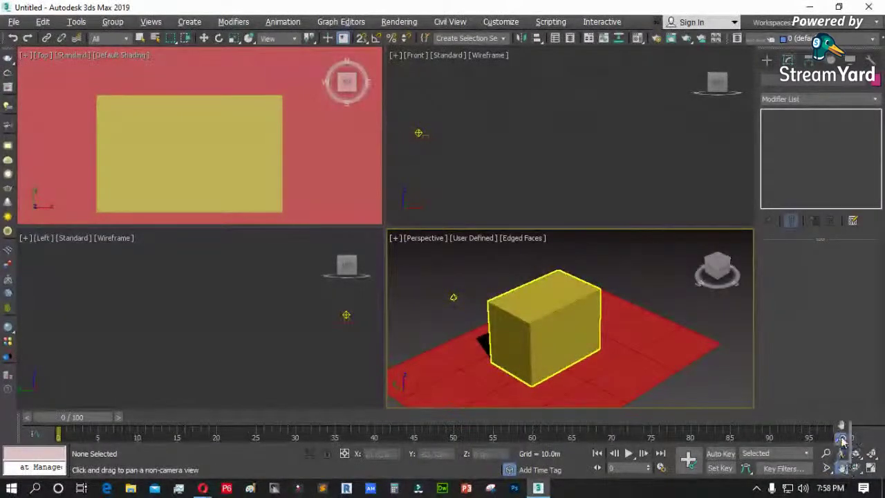
click(842, 441)
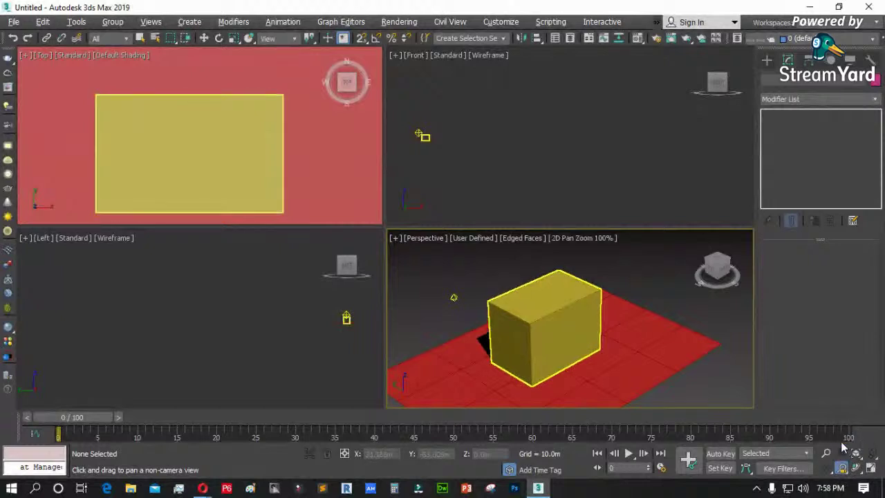
mouse_move(551, 322)
mouse_down()
mouse_move(561, 341)
mouse_move(561, 310)
mouse_move(571, 339)
mouse_move(560, 314)
mouse_up()
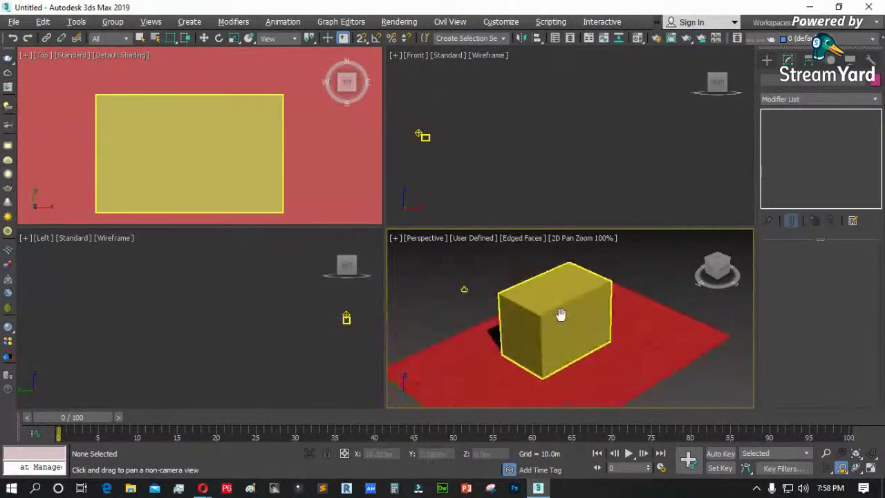
- Change the Perspective view of the box with Walk Through
click(841, 470)
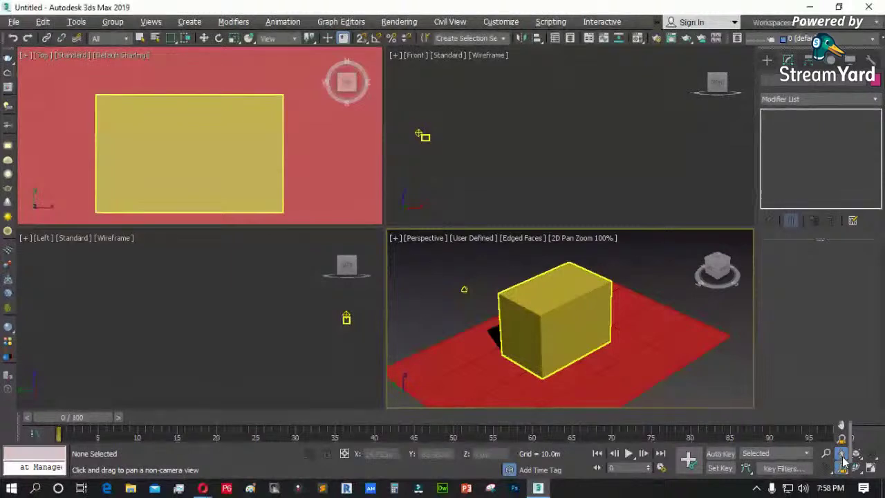
click(842, 462)
drag(553, 322, 482, 279)
- Rotate the Perspective view with Orbit SubObject, and rotate it again with the plain Orbit tool
click(858, 470)
click(857, 469)
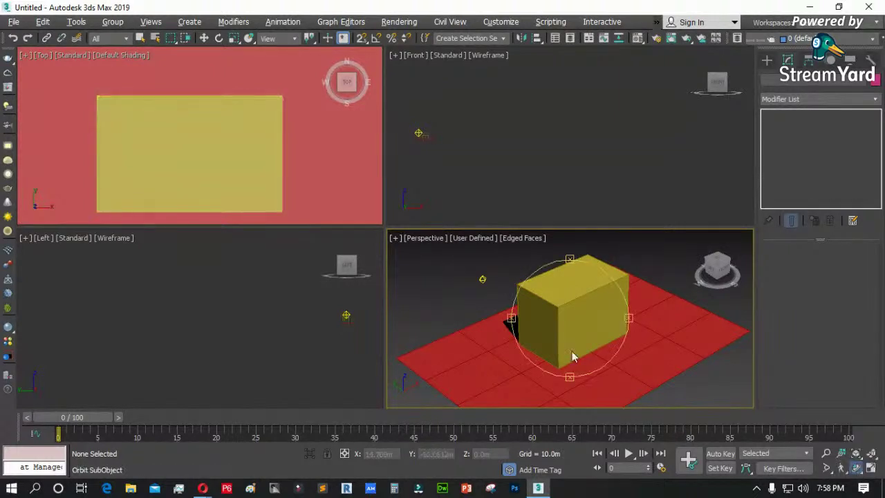
drag(560, 321, 581, 319)
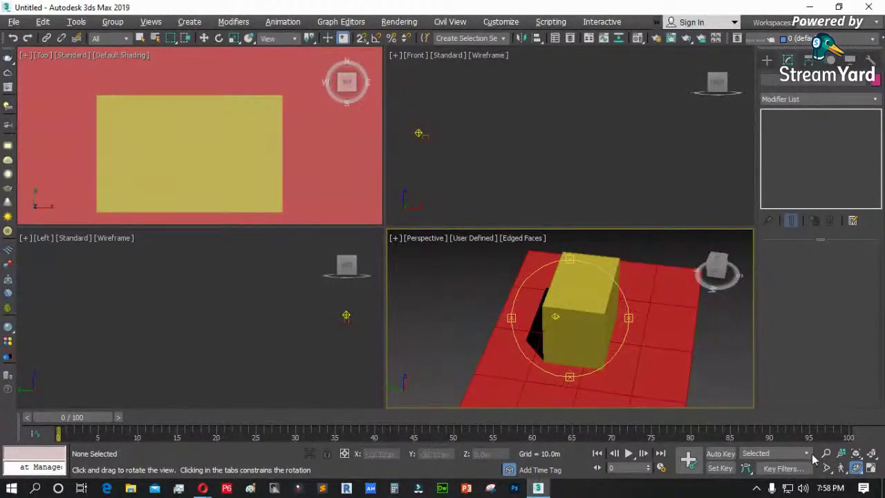
click(857, 472)
drag(857, 472, 861, 412)
drag(569, 314, 529, 307)
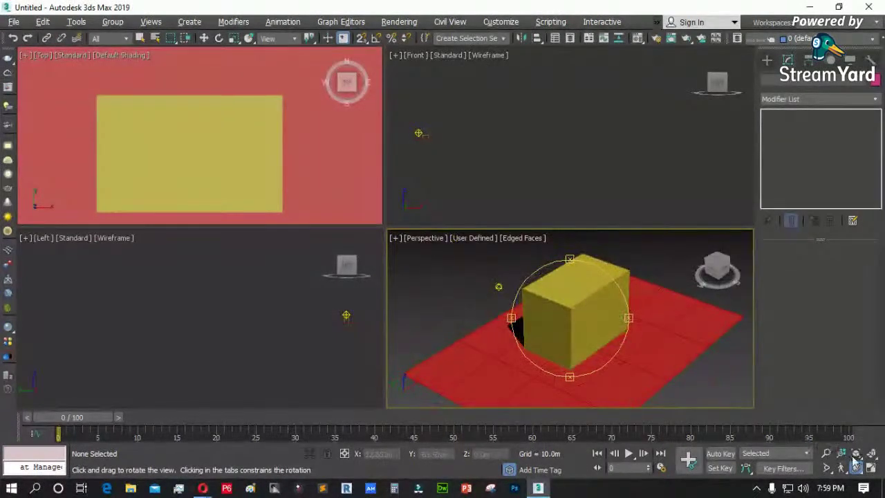
- Try Orbit Selected in the Perspective viewport, first without a selection and then with the box selected
drag(860, 472, 859, 472)
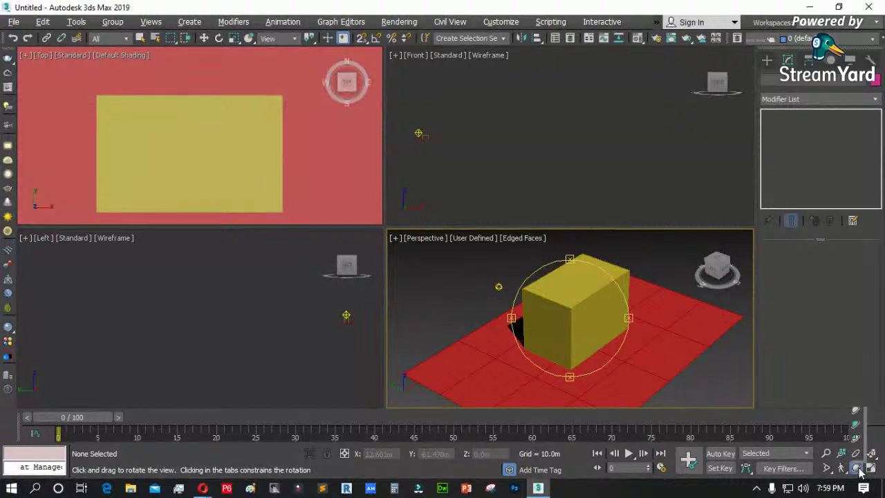
drag(859, 432, 859, 433)
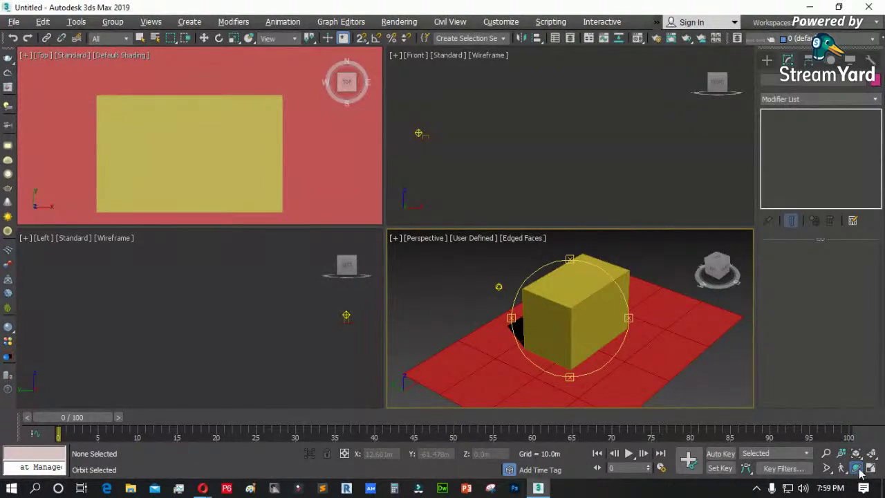
drag(526, 325, 479, 299)
right_click(458, 296)
click(549, 306)
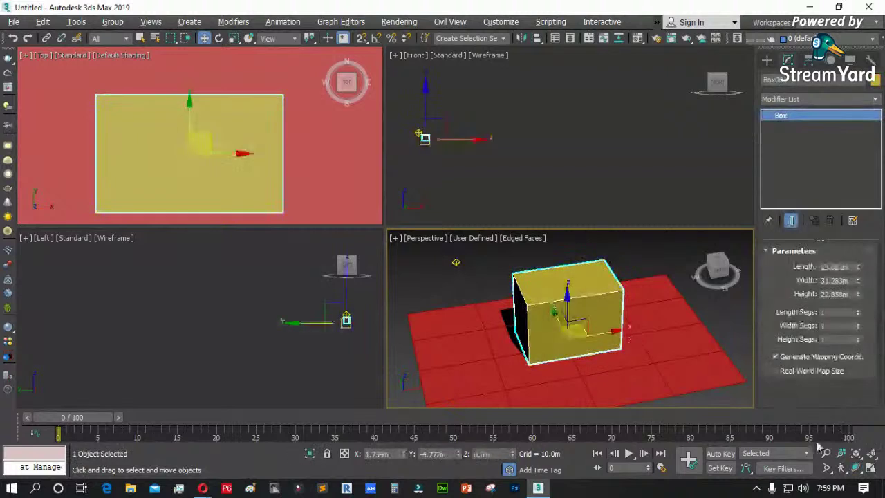
click(856, 469)
drag(553, 325, 583, 296)
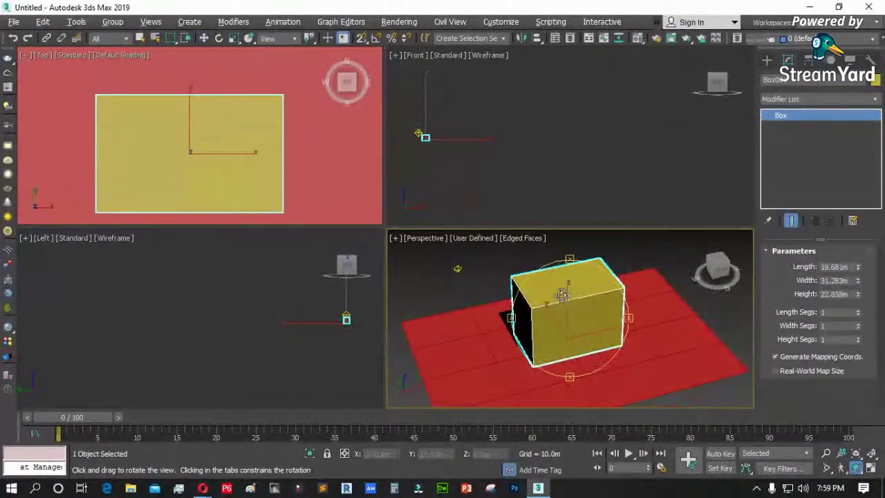
- Switch to another Orbit variant and rotate the Perspective view around the selected box
click(857, 469)
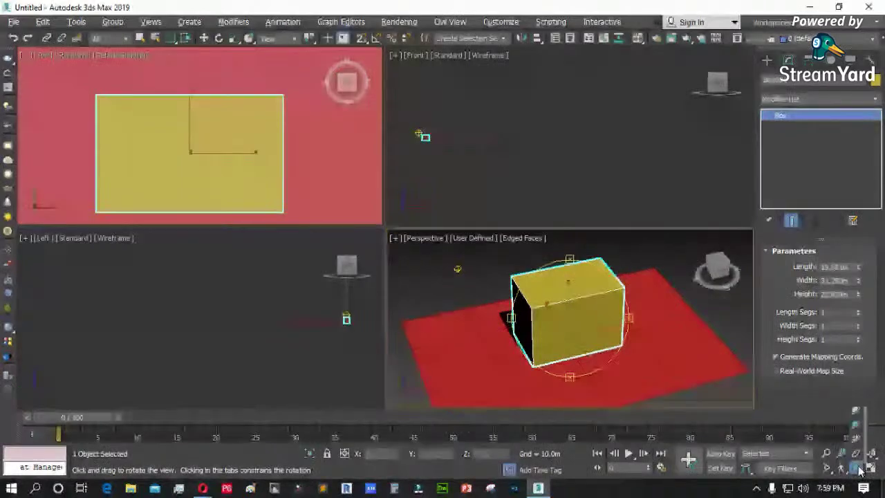
click(857, 468)
drag(579, 320, 611, 322)
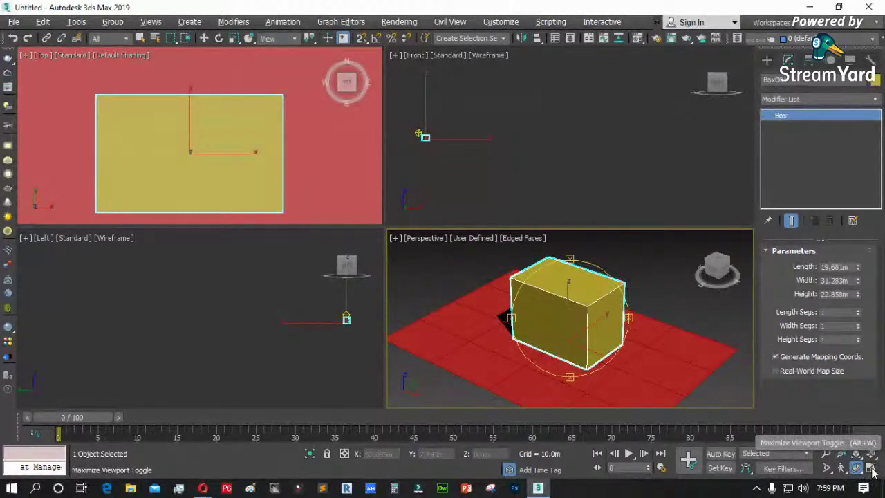
- Maximize the Perspective viewport, return to Select and Move, and clear the selection
click(871, 470)
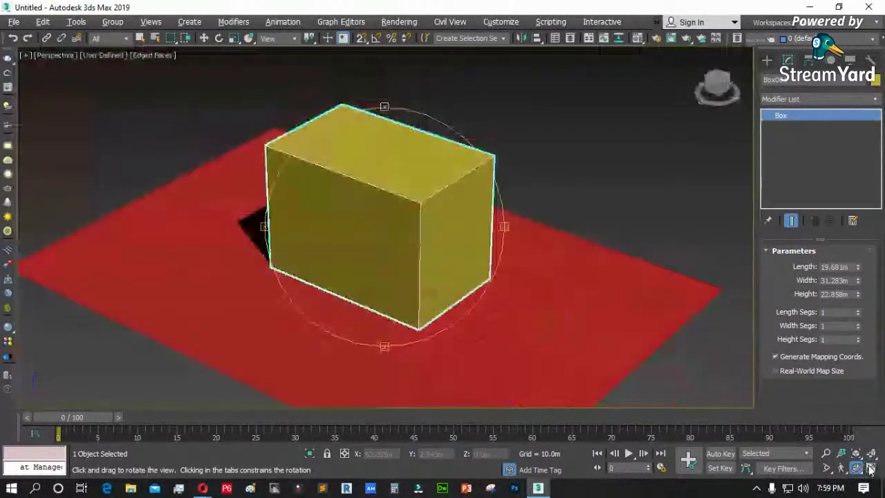
key(w)
click(613, 192)
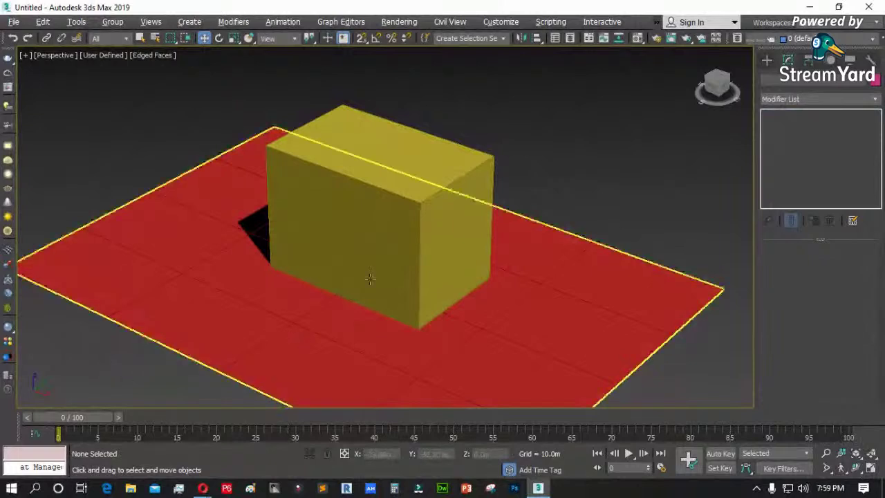
click(442, 265)
click(593, 214)
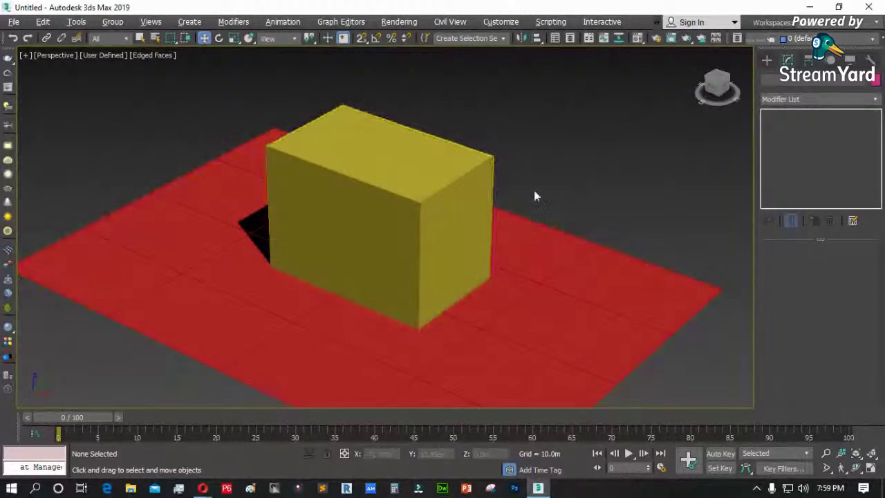
- Activate Pan View, examine the view types available for the maximized viewport, and return to Select and Move
click(841, 468)
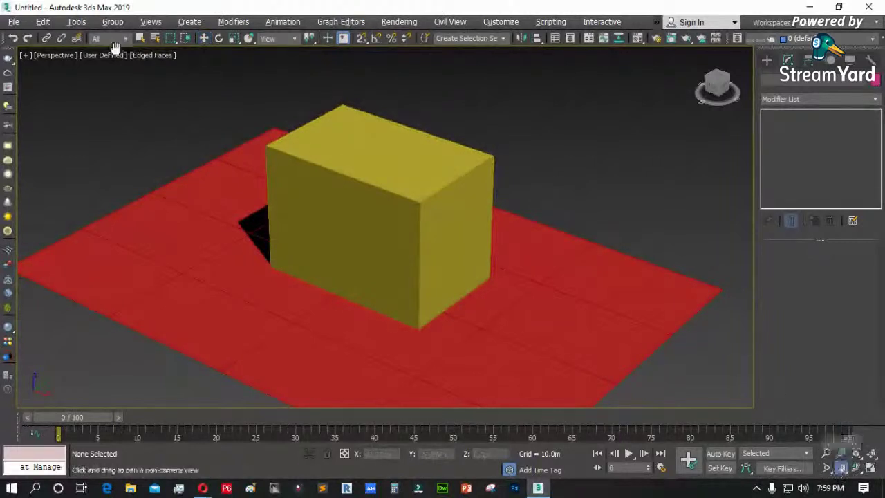
click(54, 58)
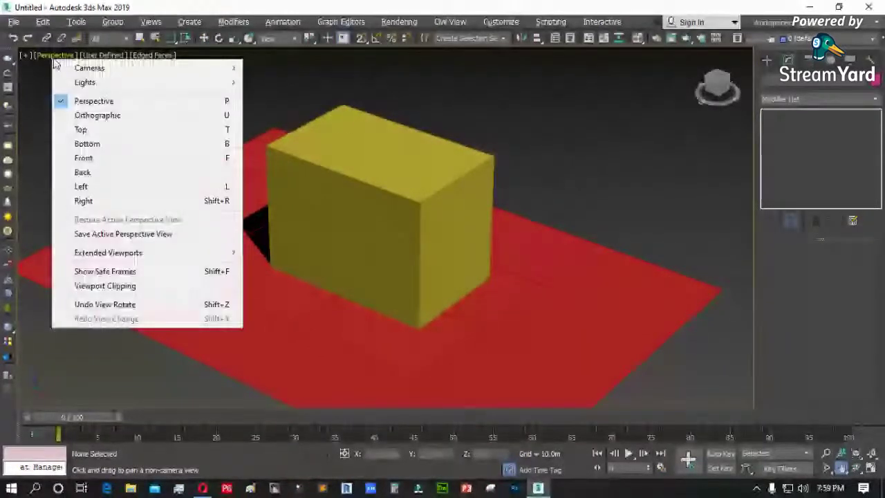
click(65, 56)
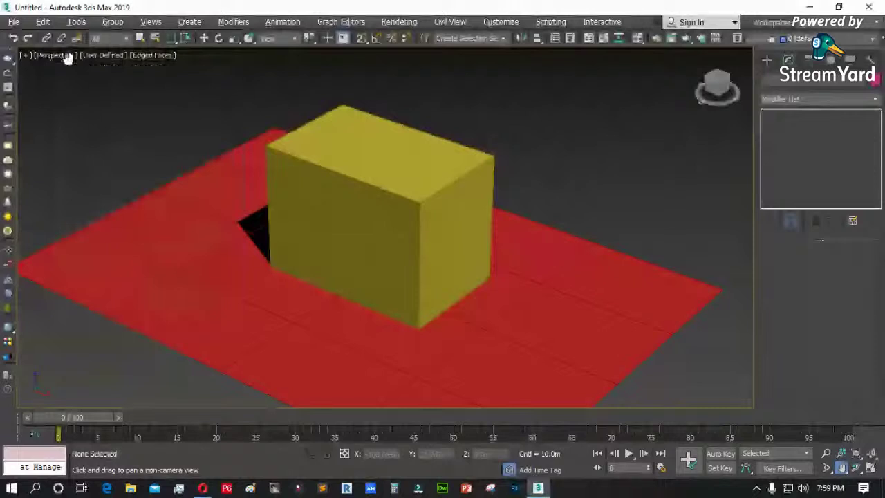
click(68, 57)
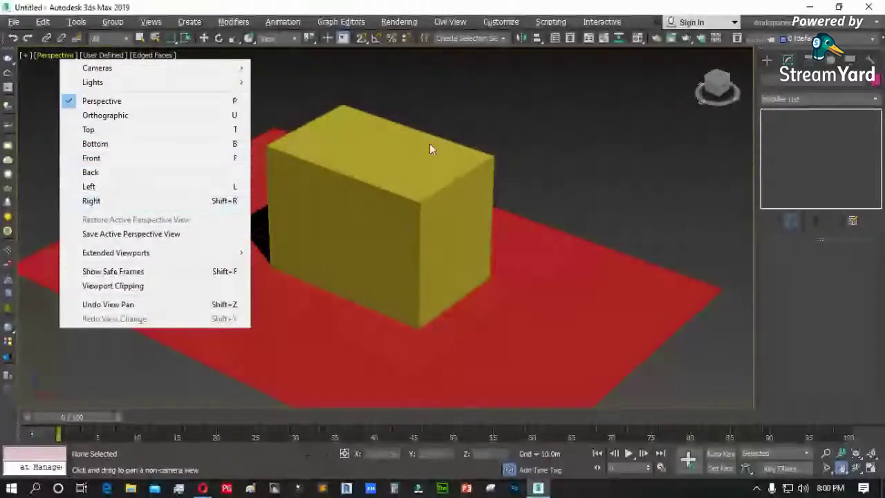
click(381, 164)
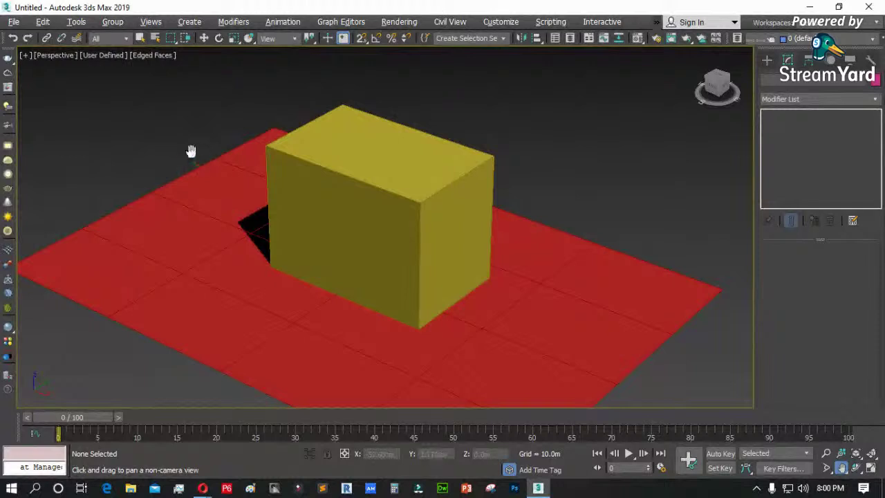
key(w)
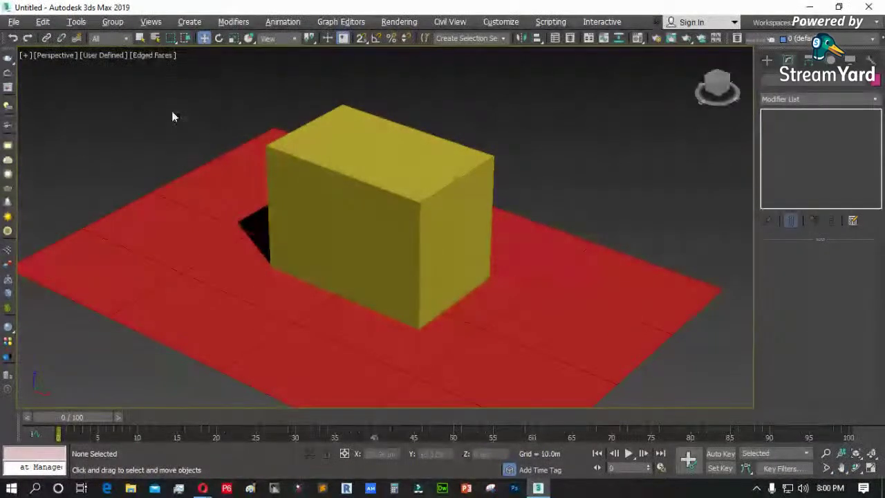
- Pan and orbit the maximized Perspective view around the box, and restore the four-viewport layout
mouse_move(187, 142)
middle_down()
mouse_move(221, 132)
mouse_move(170, 132)
mouse_move(192, 133)
middle_up()
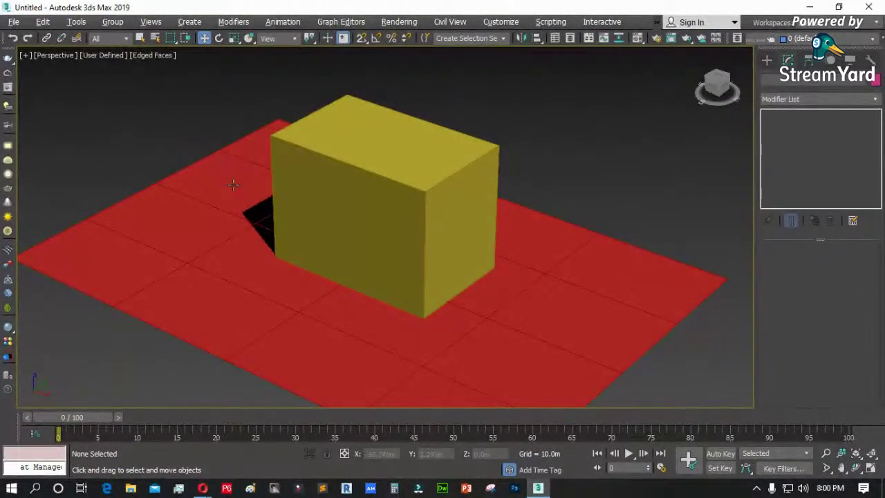
alt+middle_drag(253, 204, 204, 135)
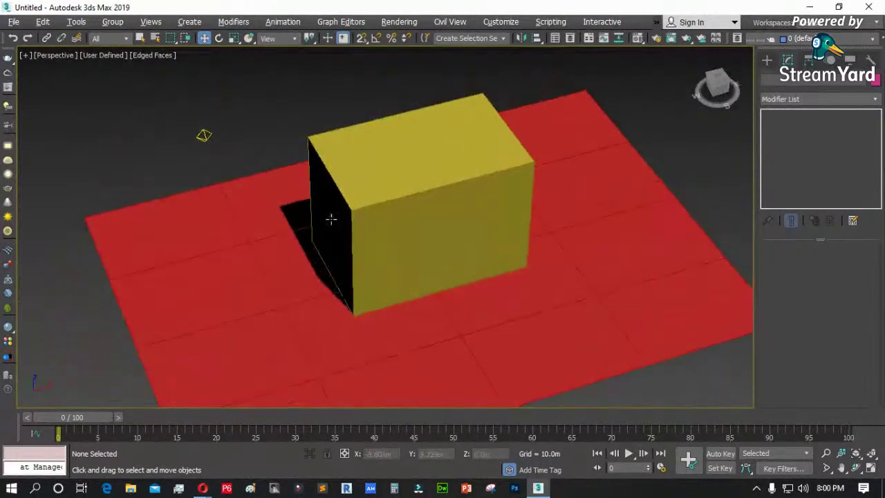
middle_drag(328, 217, 300, 213)
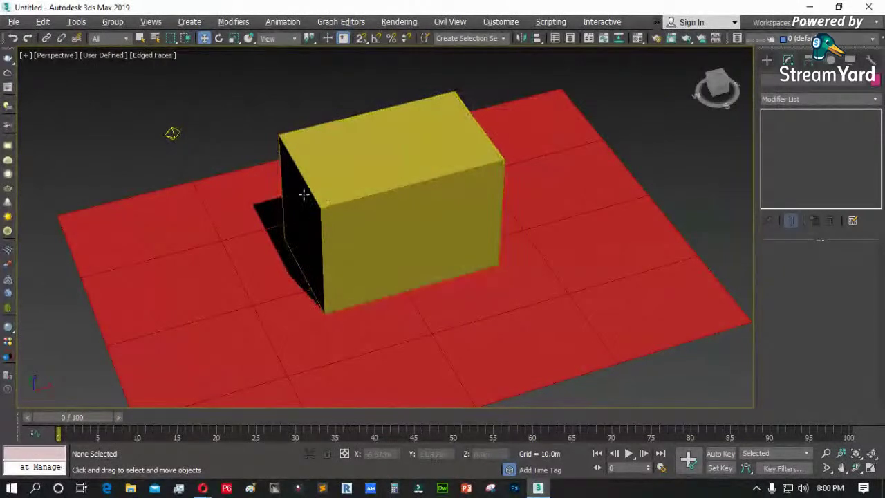
alt+middle_drag(302, 198, 446, 201)
alt+middle_drag(535, 190, 97, 185)
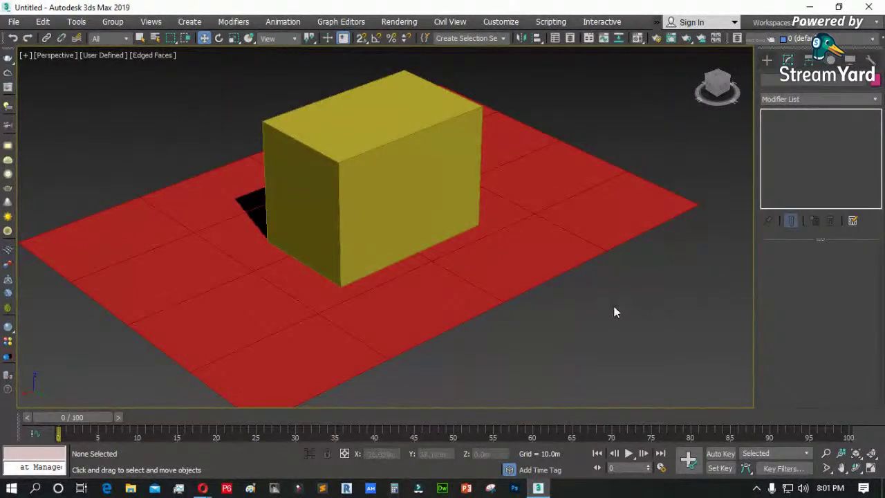
key(alt+w)
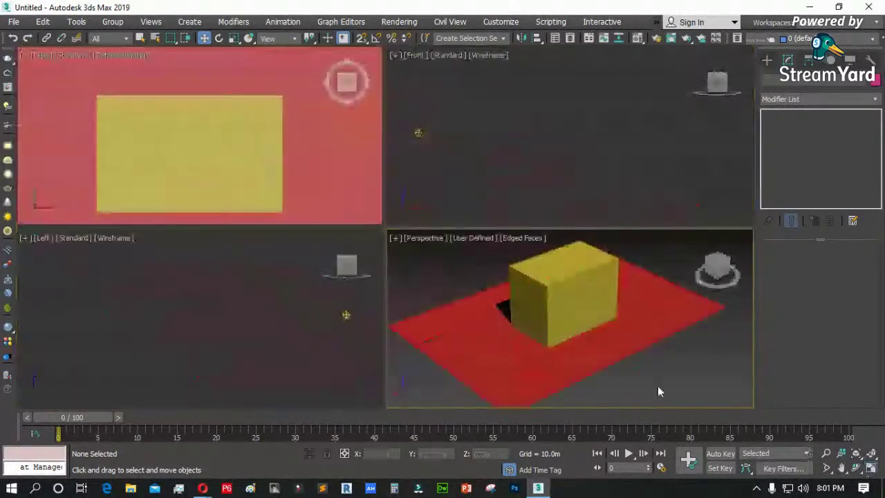
- Select the red plane in the Top viewport and fit it to the extents of all four viewports
click(304, 201)
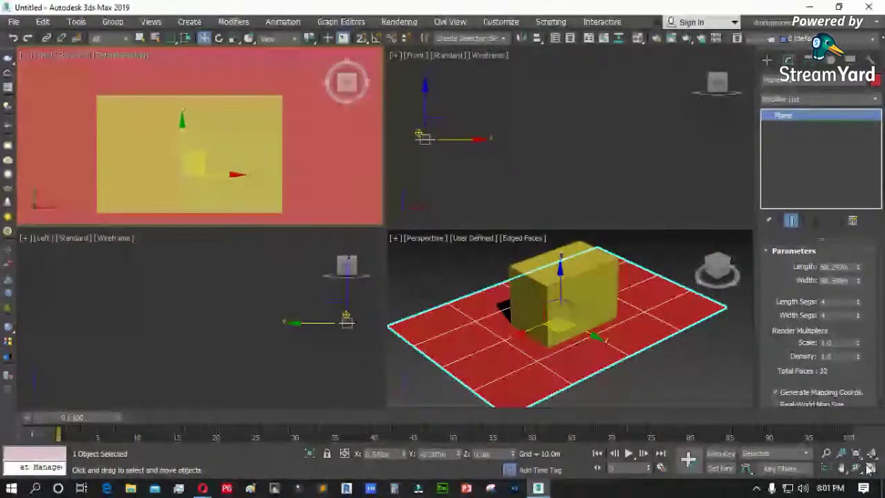
key(alt+w)
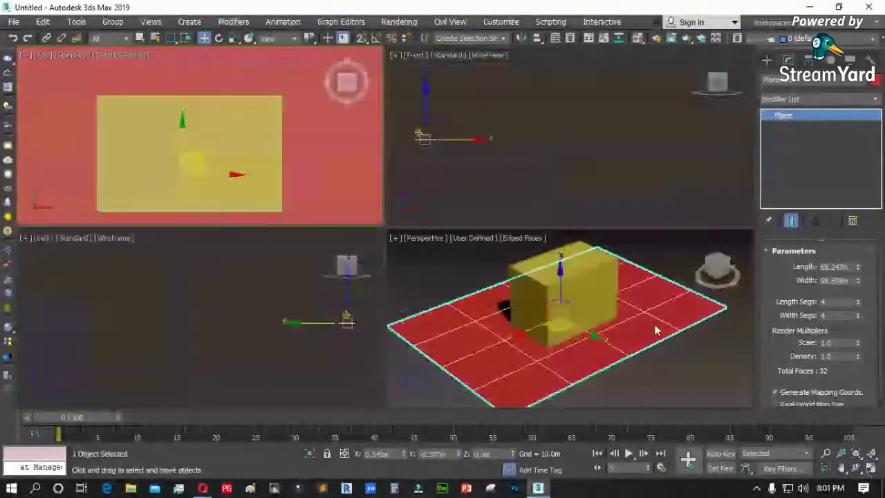
click(870, 462)
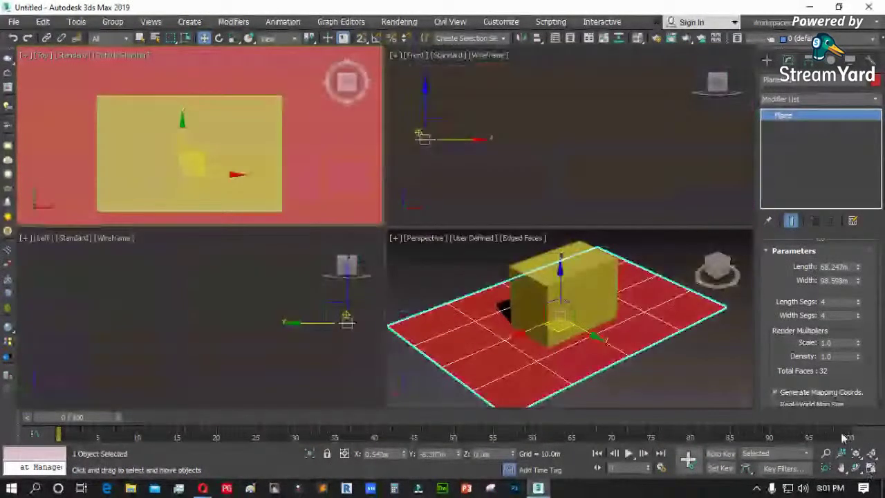
drag(870, 459, 870, 438)
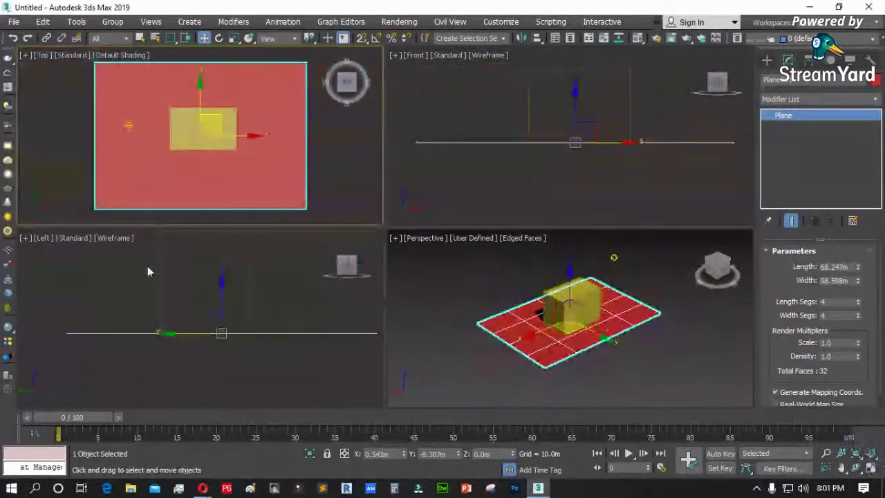
- Clear the selection, activate the Perspective viewport and maximize it
right_click(260, 280)
click(260, 280)
right_click(244, 189)
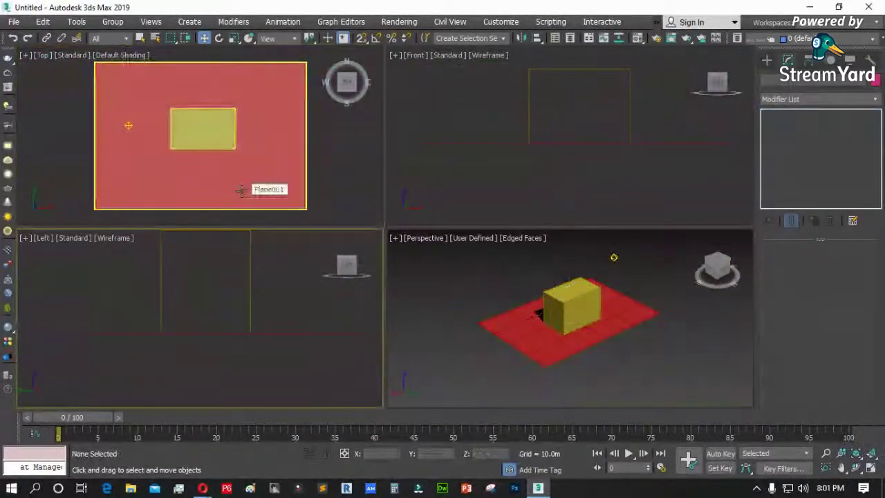
click(335, 346)
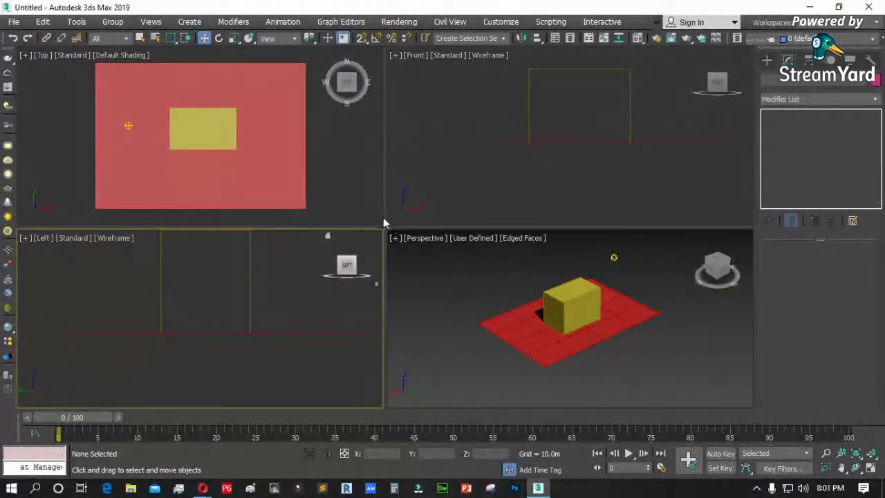
click(506, 283)
click(872, 470)
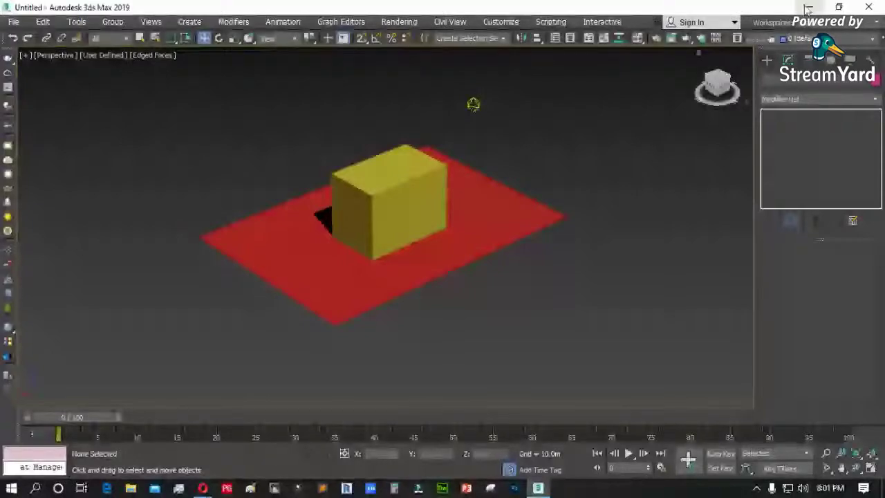
- Check the training outline on the desktop, and examine the file and project commands in 3ds Max
click(807, 8)
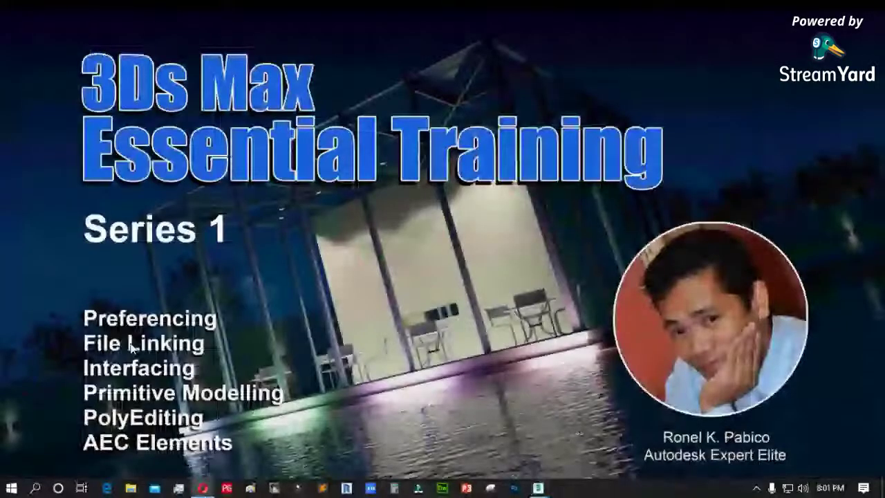
key(alt+Tab)
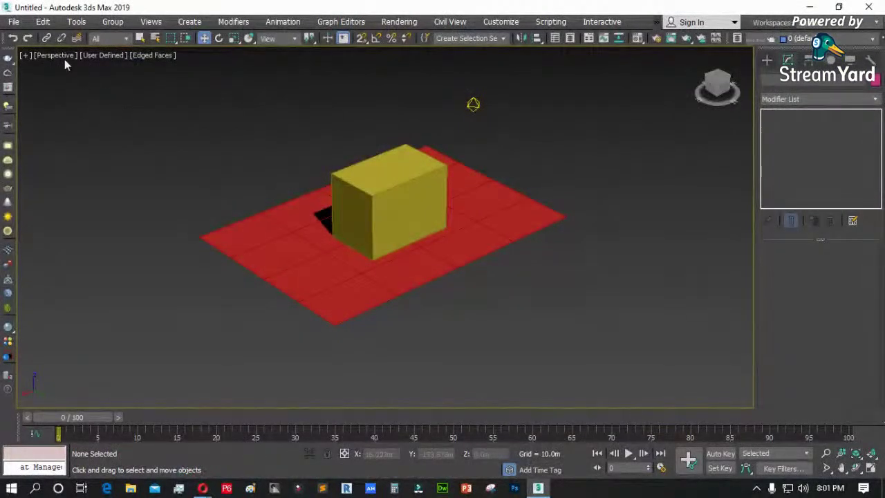
click(13, 22)
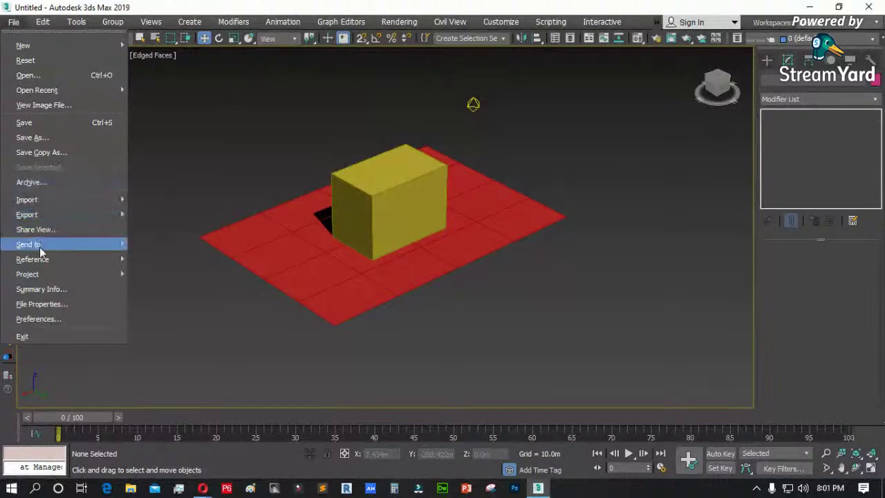
mouse_move(44, 259)
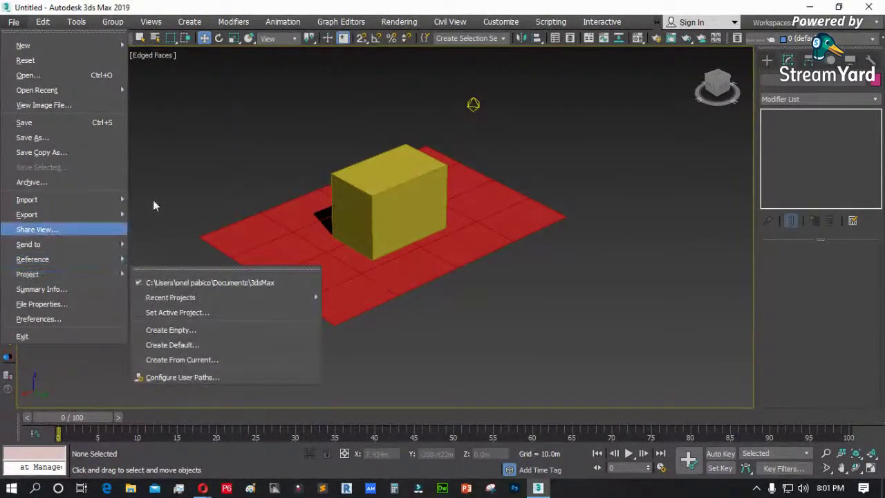
click(176, 168)
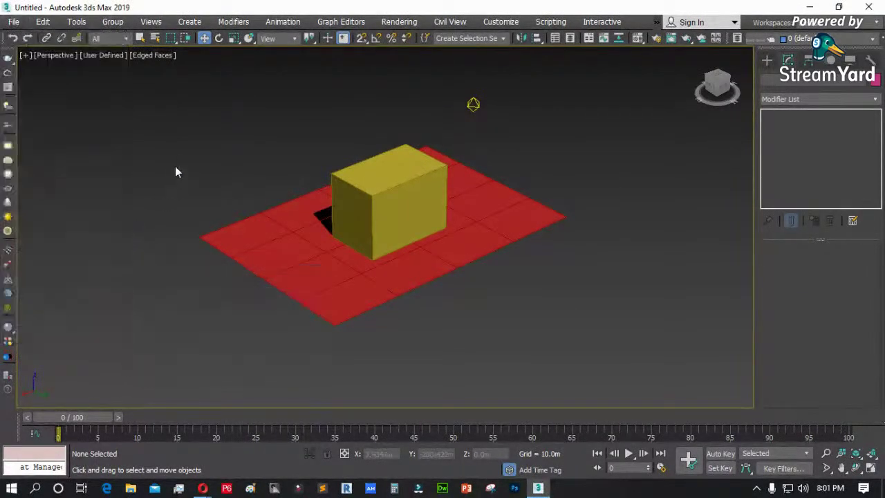
click(802, 11)
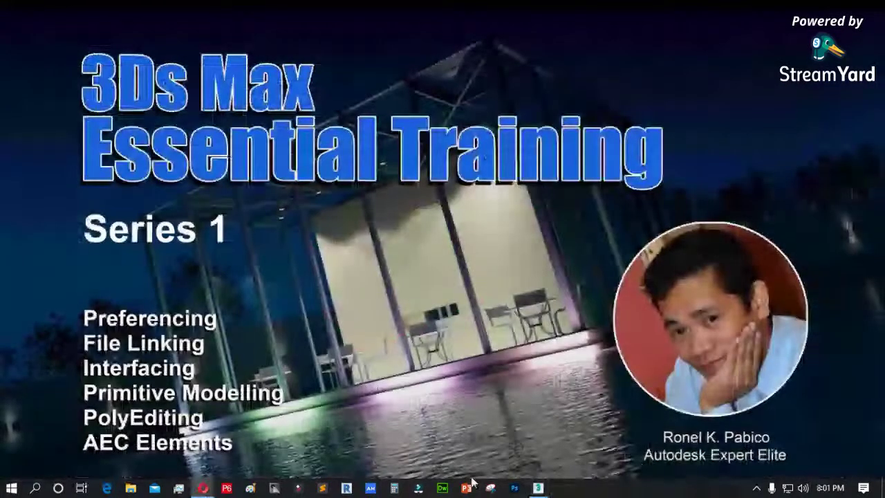
click(537, 486)
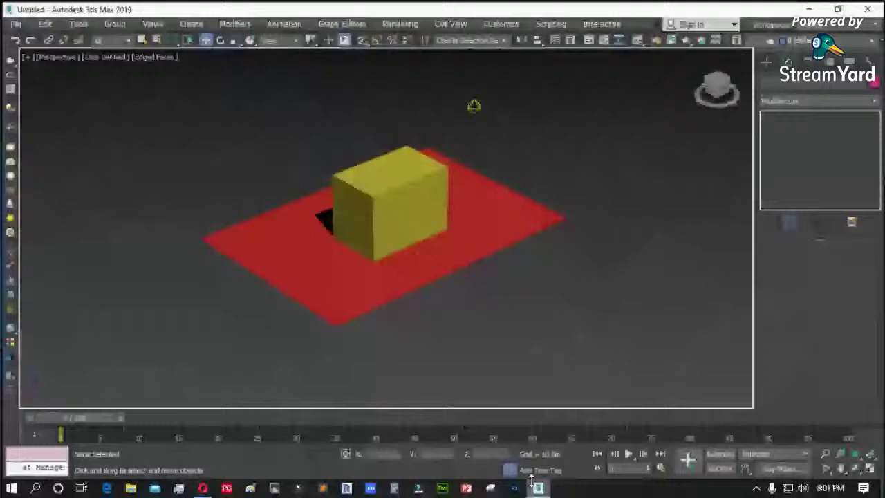
- Open the Preference Settings, try 9999 and 500 scene undo levels, and set the levels to 20
click(499, 22)
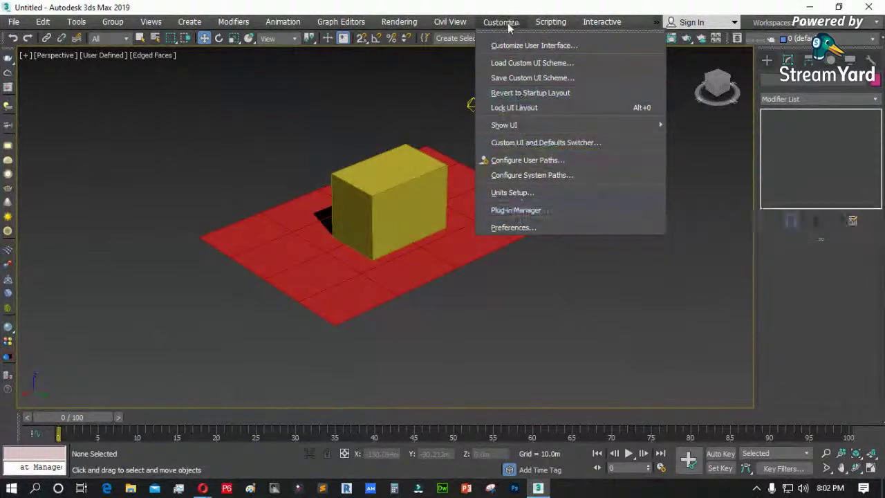
click(512, 232)
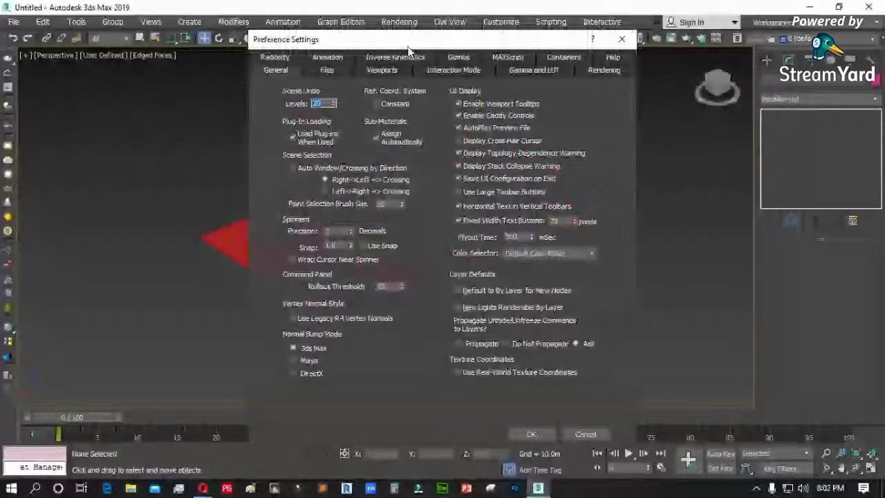
drag(408, 49, 445, 69)
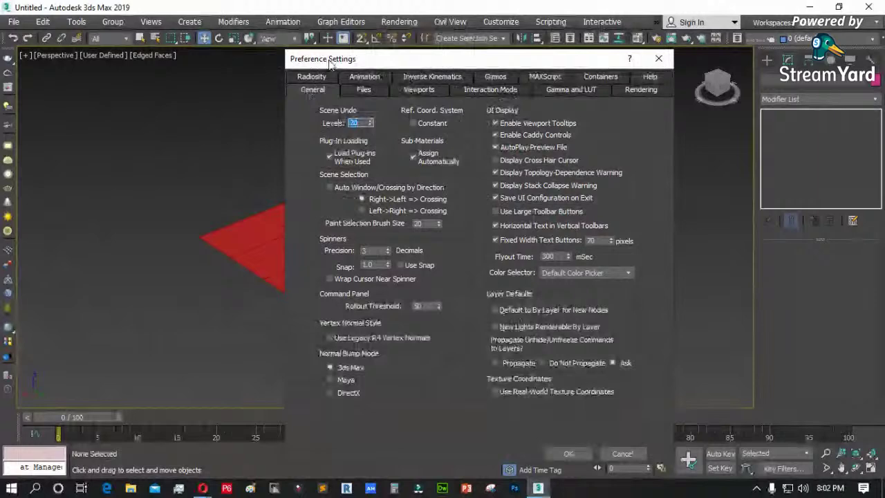
drag(330, 63, 304, 86)
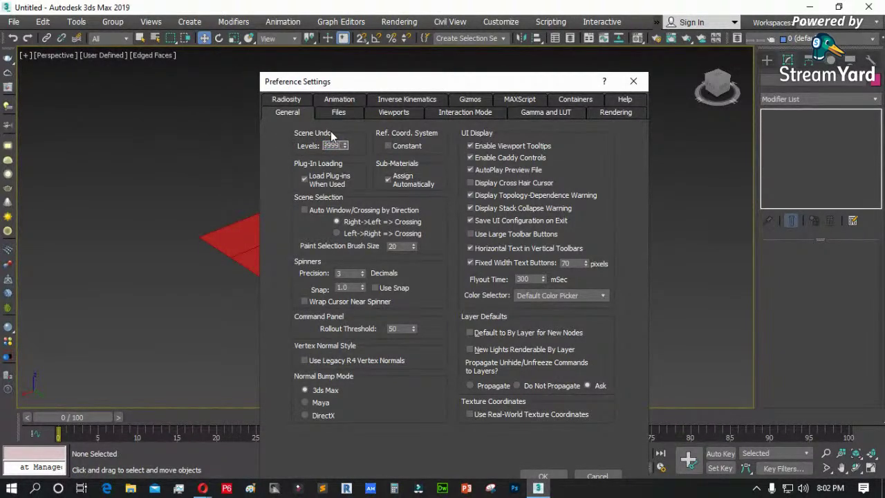
key(Tab)
click(347, 144)
drag(340, 142, 285, 145)
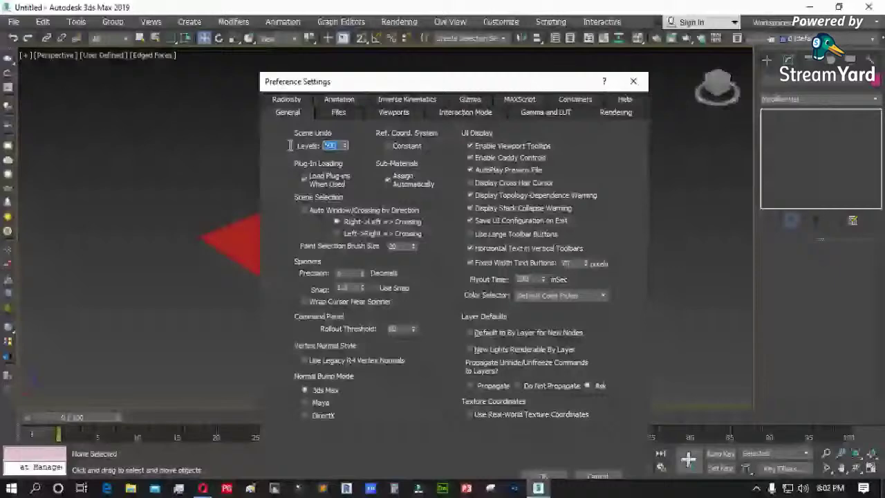
text(20)
key(Return)
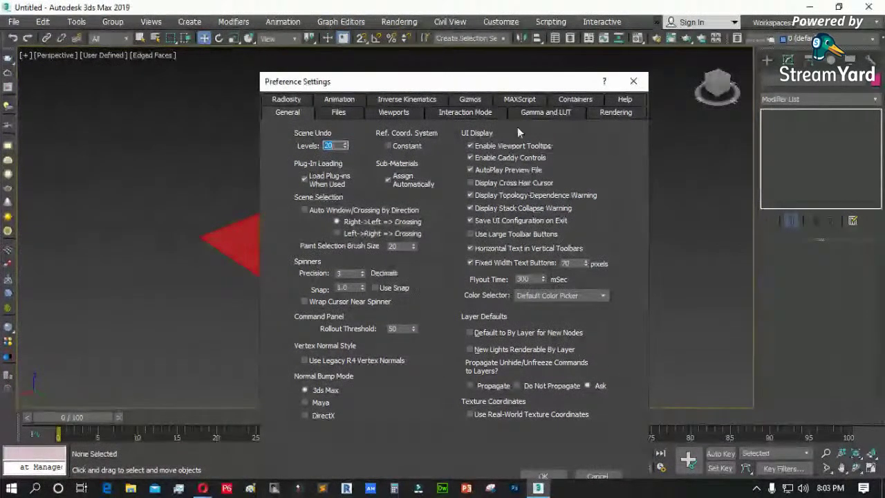
- Examine the UI display preferences and the Auto Backup settings for number of backup files and backup interval
click(470, 146)
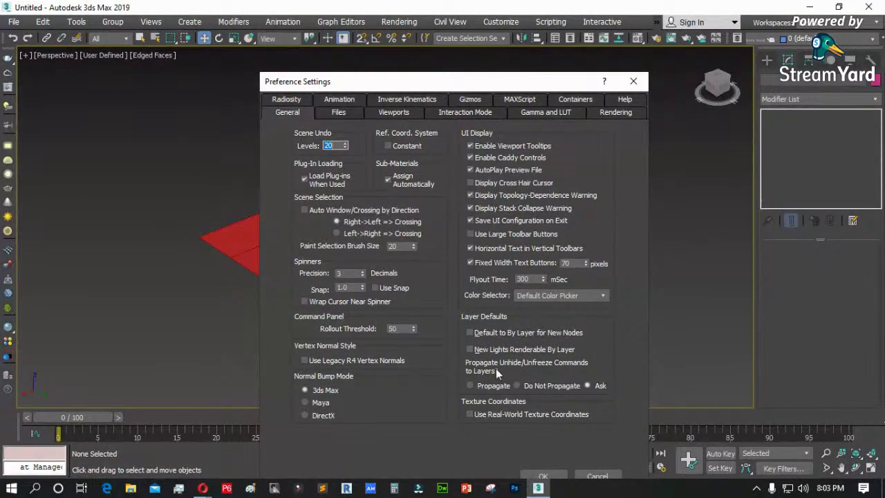
click(338, 114)
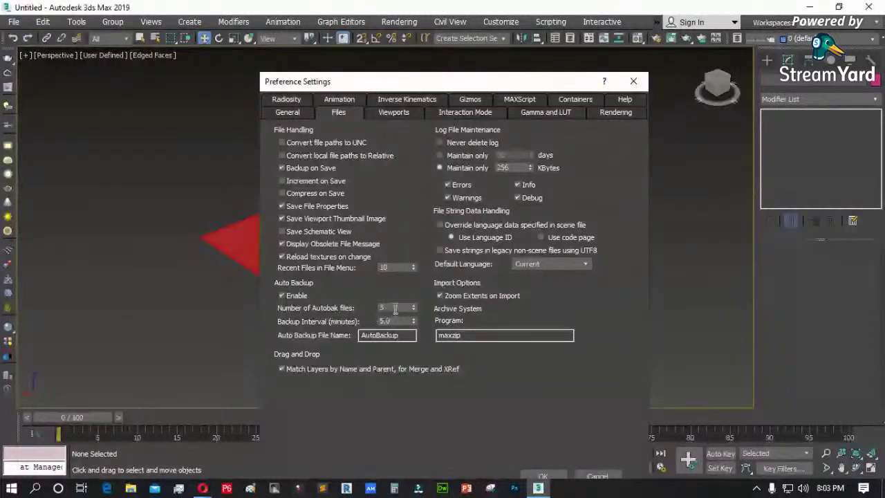
drag(399, 320, 341, 321)
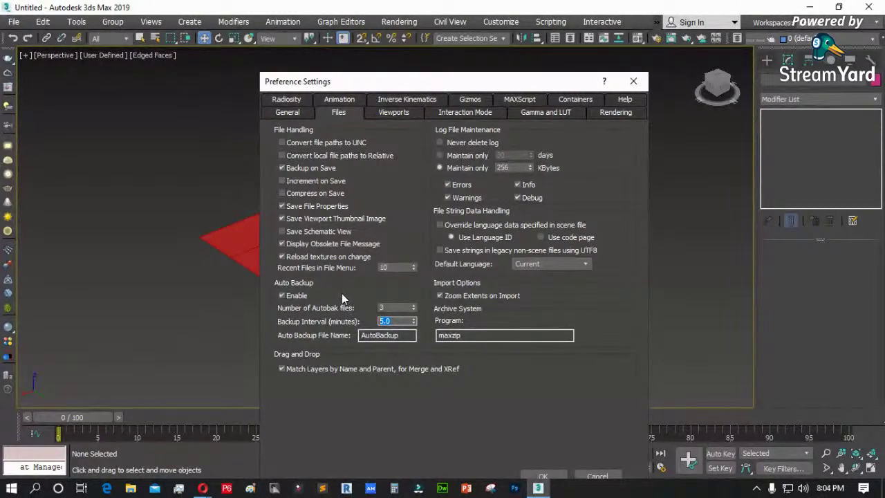
click(390, 308)
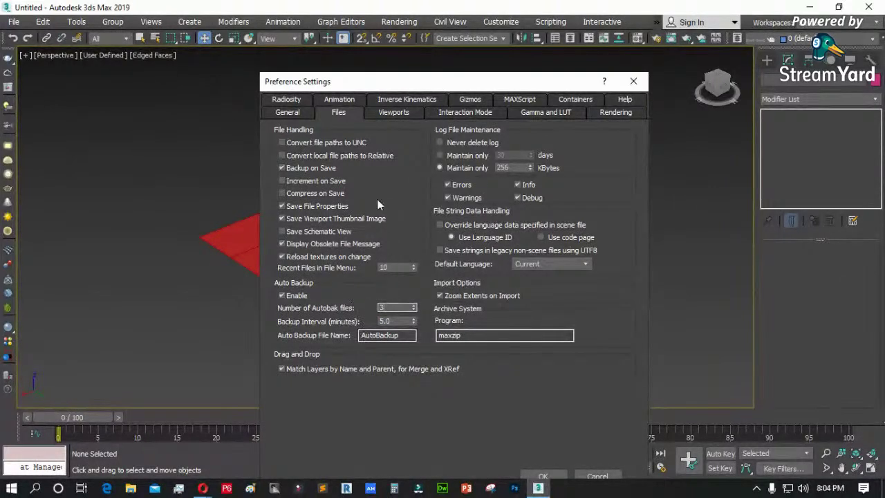
- Examine the viewport preferences and the available display drivers, leaving the driver selection without changing it
click(392, 110)
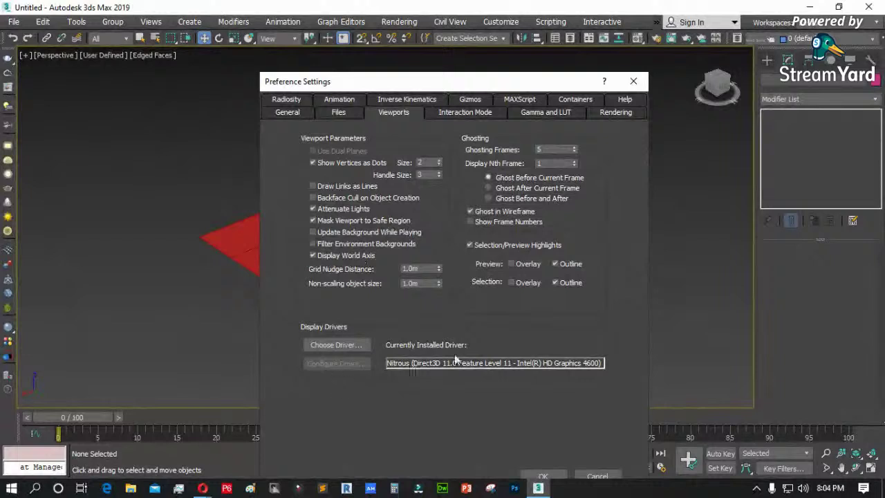
drag(440, 88, 406, 52)
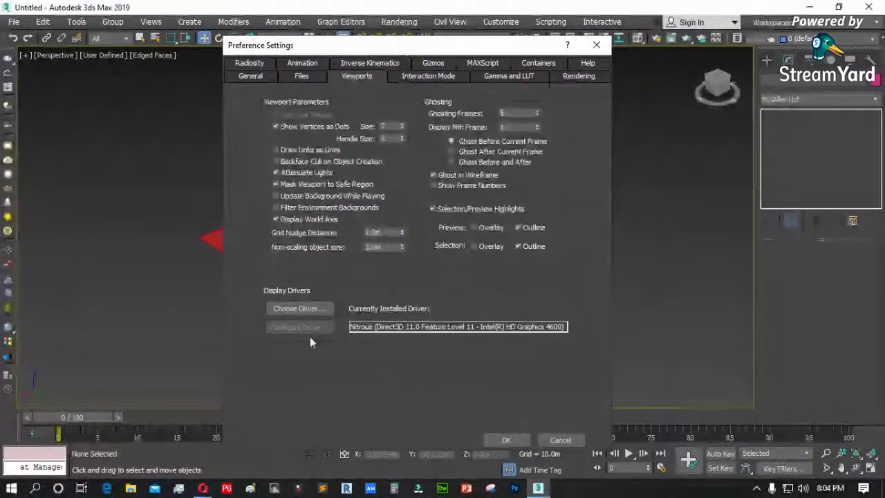
click(306, 312)
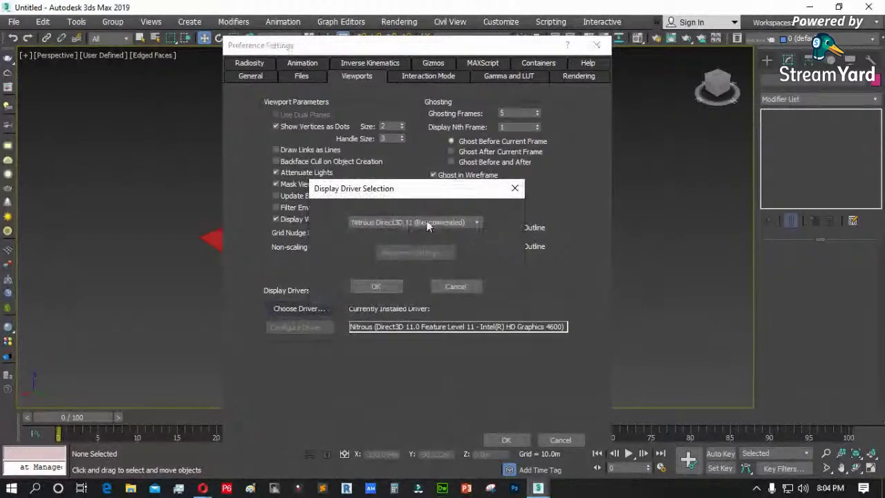
click(415, 222)
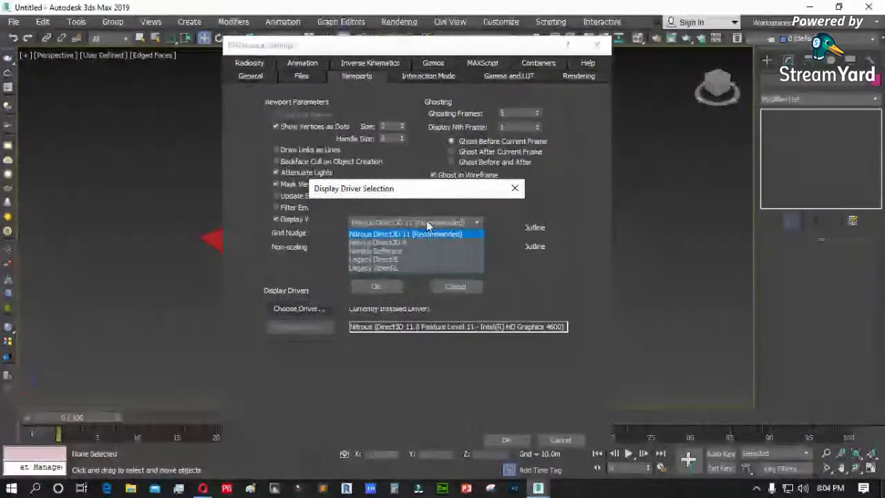
click(400, 281)
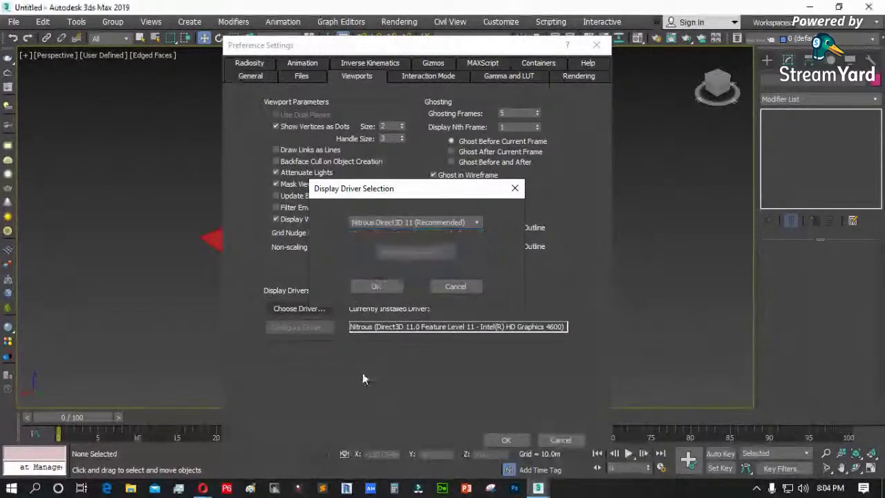
click(468, 290)
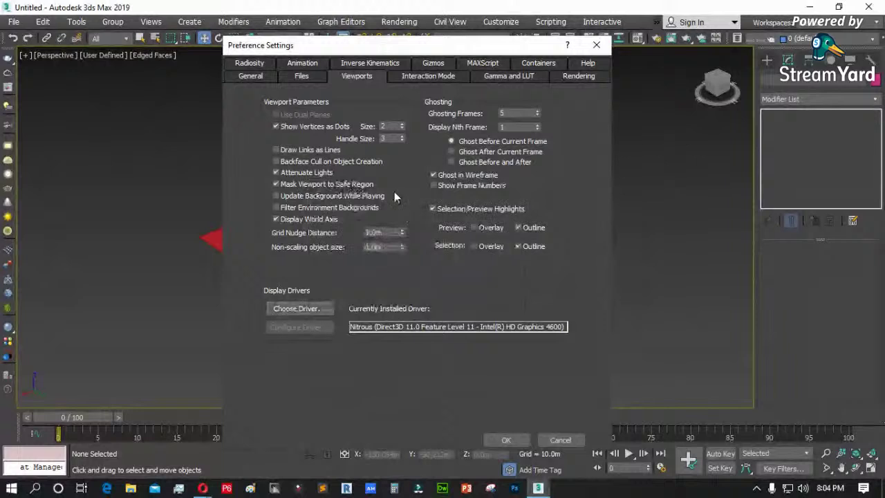
- Examine the Interaction Mode, Gamma and LUT, Rendering, Radiosity, Animation, Inverse Kinematics and Gizmos preferences
click(428, 77)
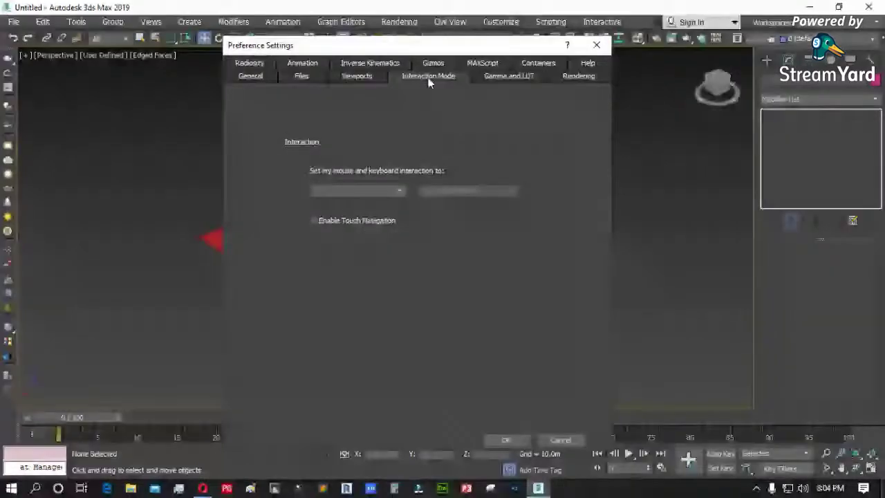
click(495, 78)
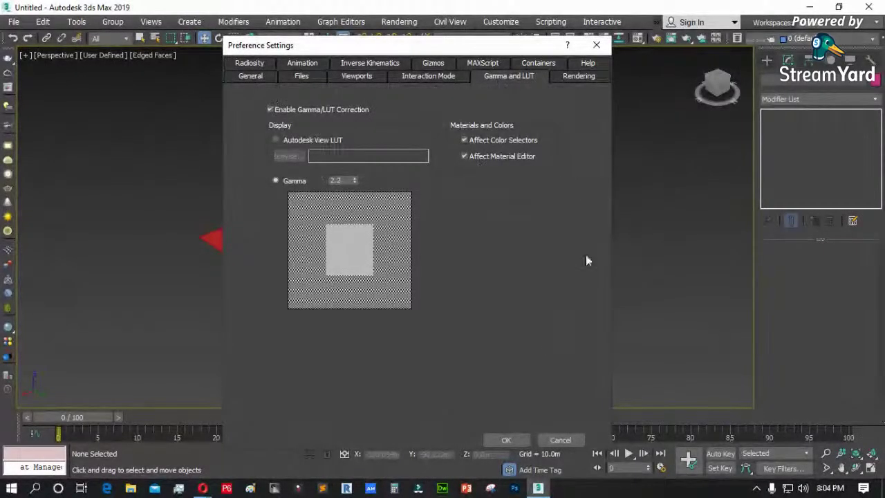
click(574, 78)
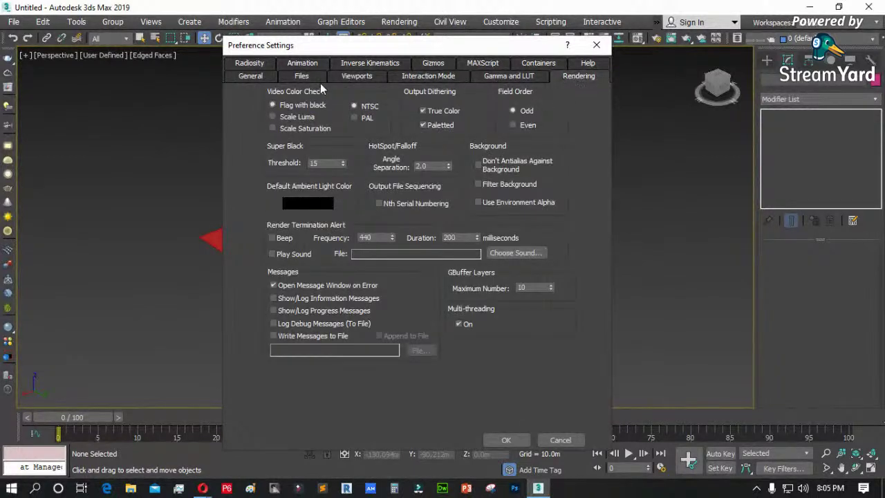
click(246, 63)
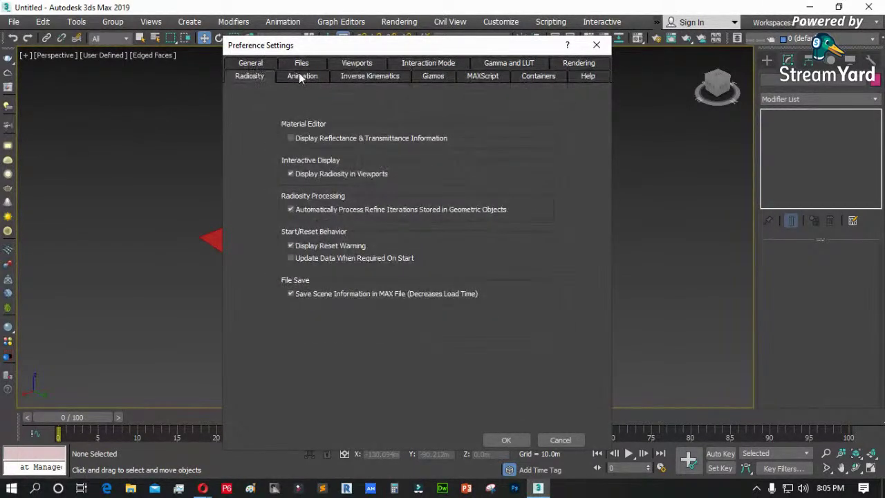
click(297, 75)
click(373, 81)
click(434, 79)
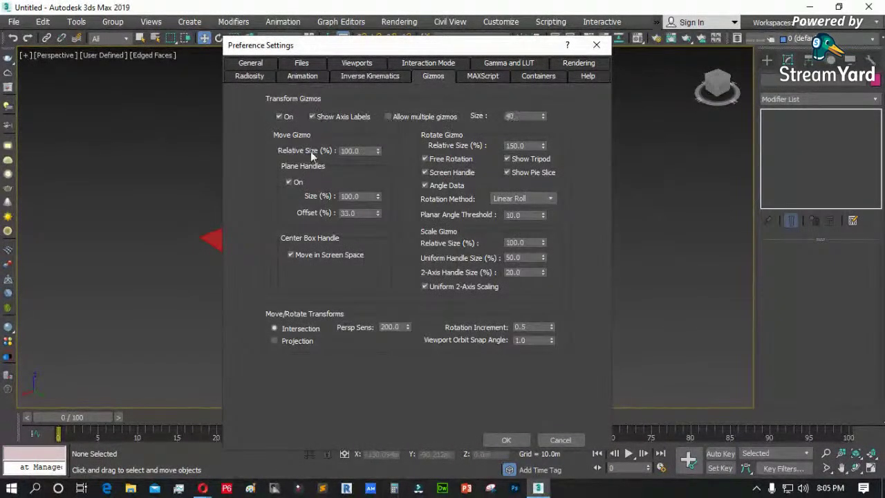
- Examine the MAXScript, Containers and Help preferences, view the online Help Preferences page in the browser, and return to 3ds Max
click(482, 77)
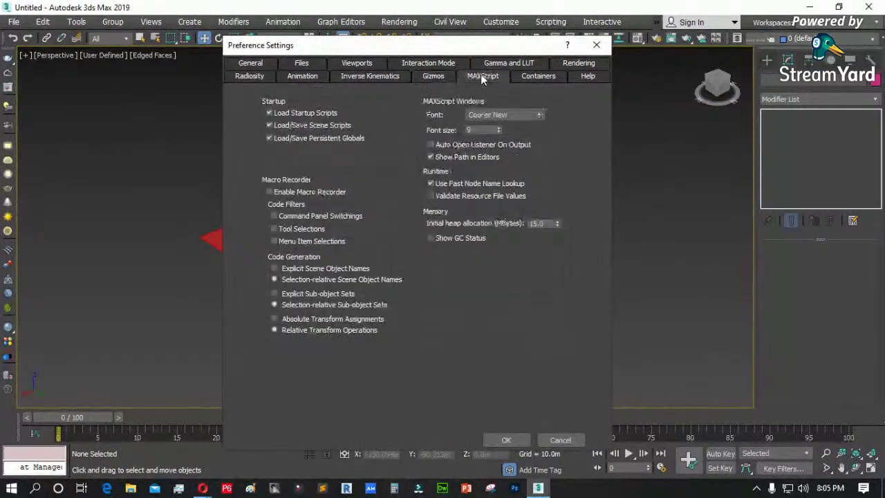
click(534, 77)
click(585, 76)
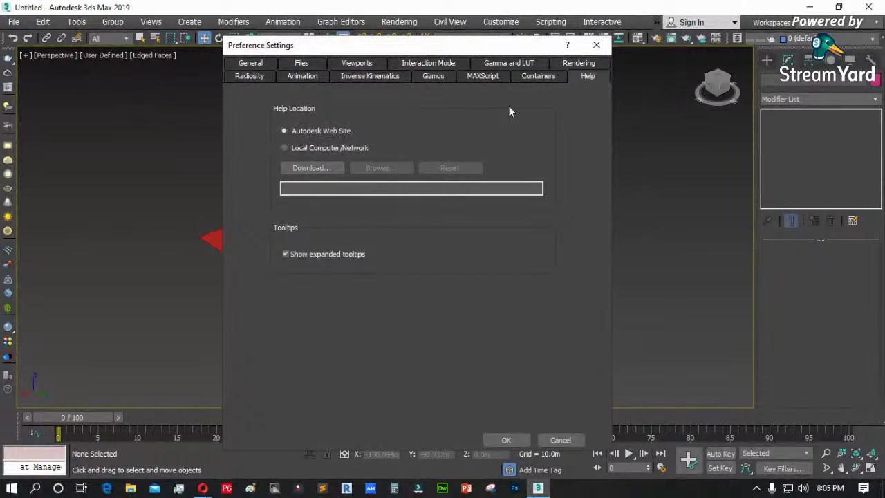
click(567, 48)
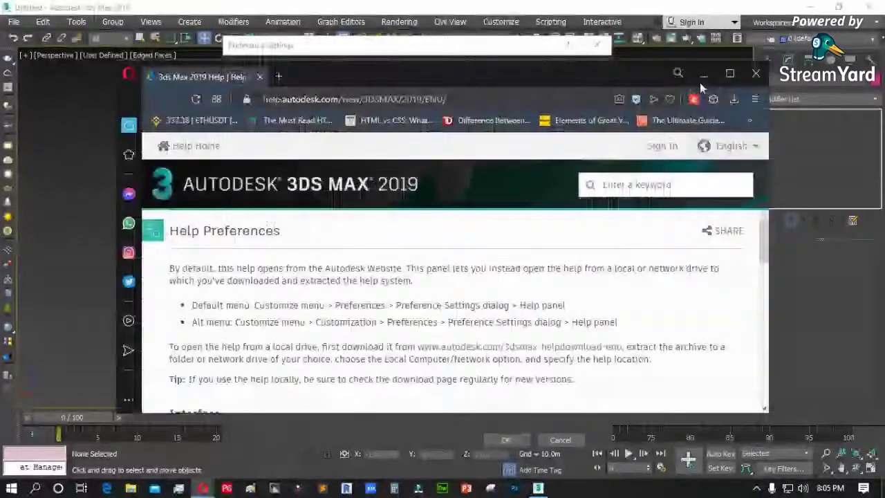
double_click(699, 82)
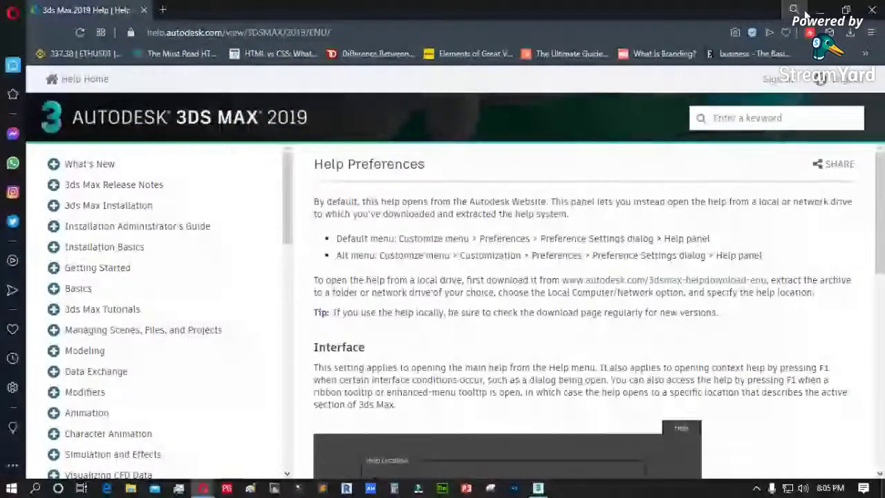
key(alt+Tab)
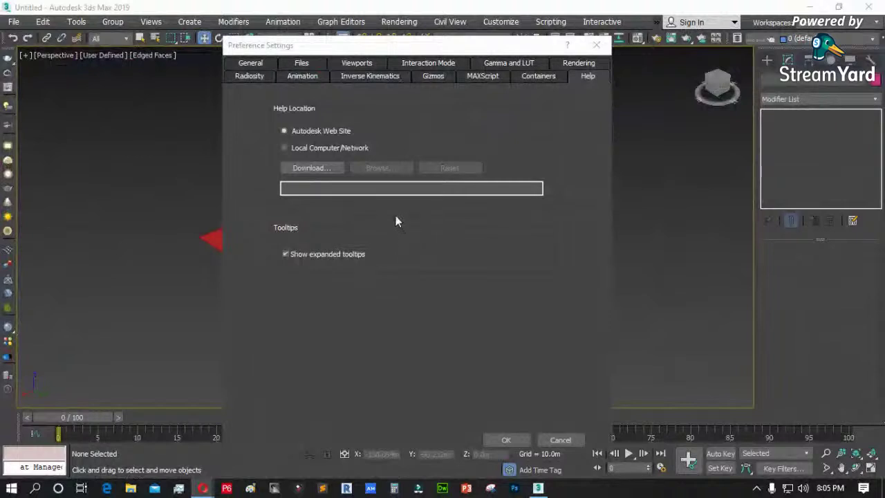
- Set the help location to Local Computer/Network and accept the preference settings
drag(413, 55, 455, 81)
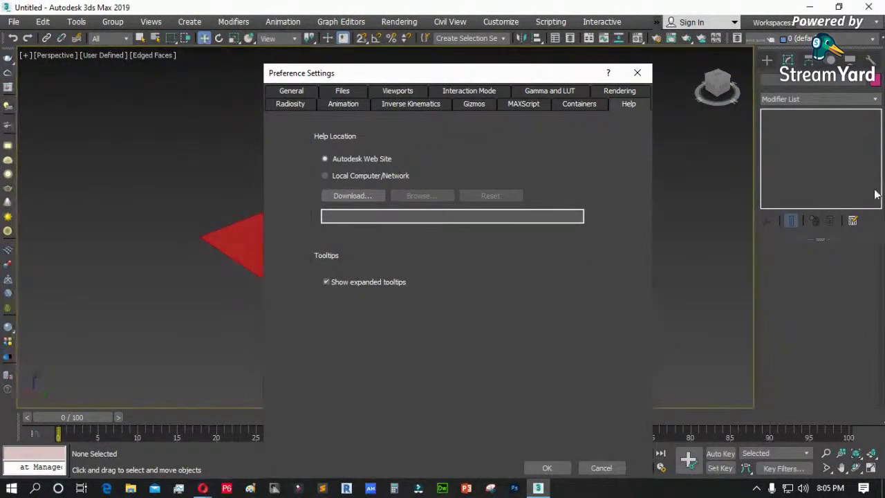
click(338, 177)
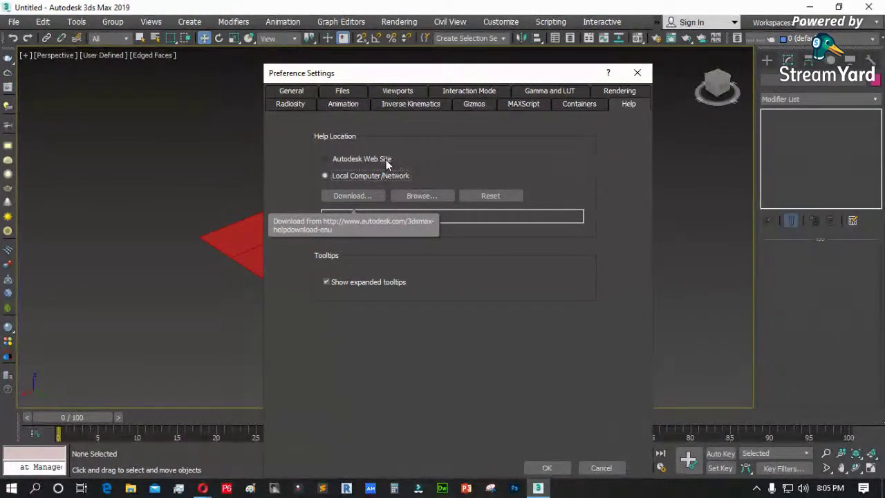
drag(492, 75, 482, 47)
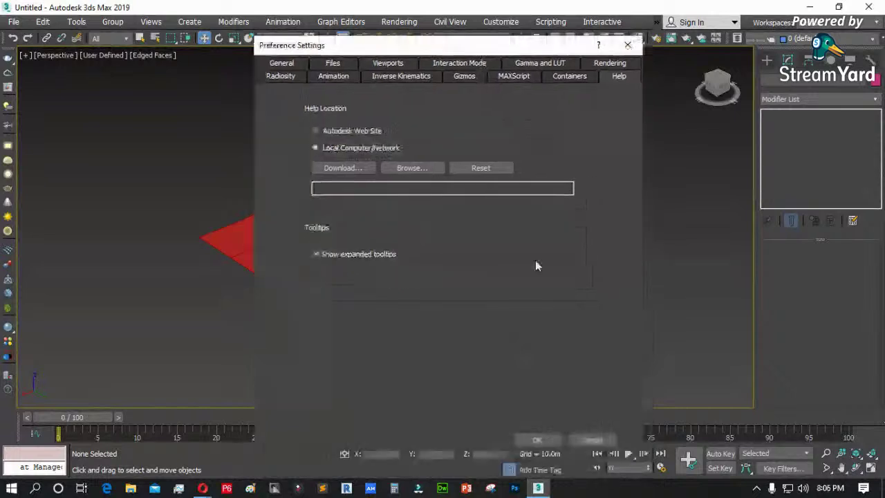
click(538, 439)
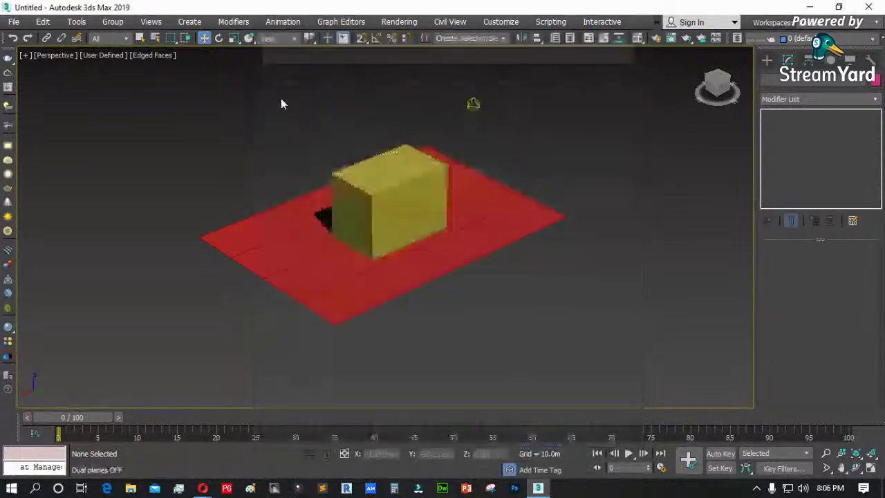
- Reopen the Preference Settings and review the scene undo levels and the Auto Backup file settings
click(500, 22)
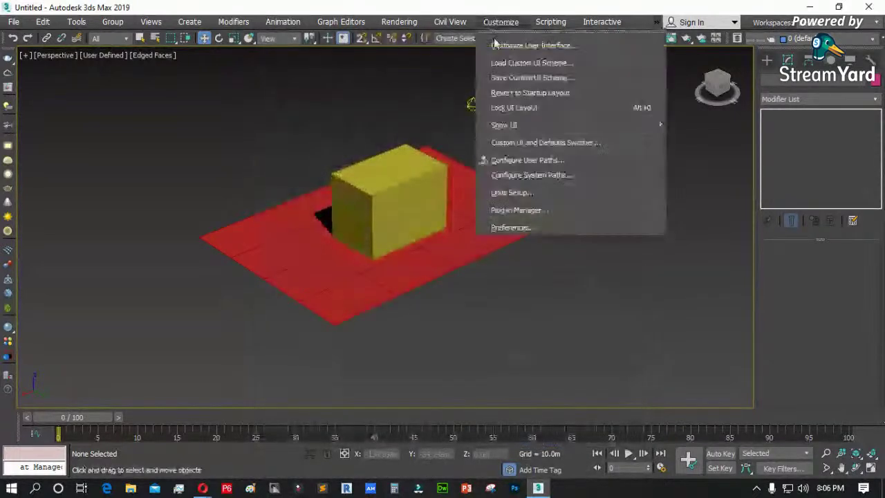
click(526, 227)
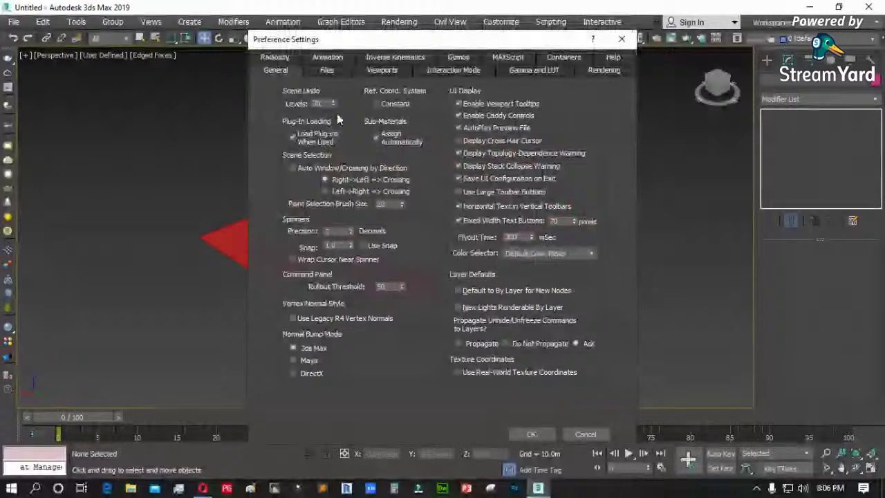
click(326, 70)
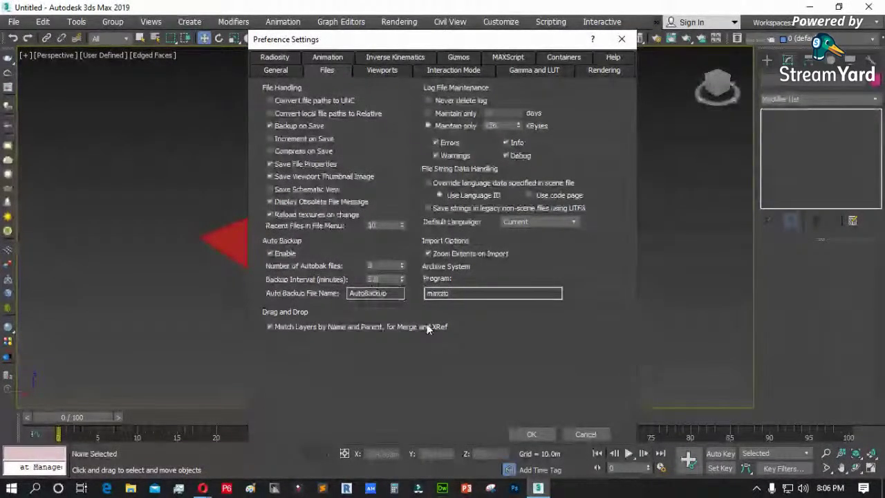
click(530, 434)
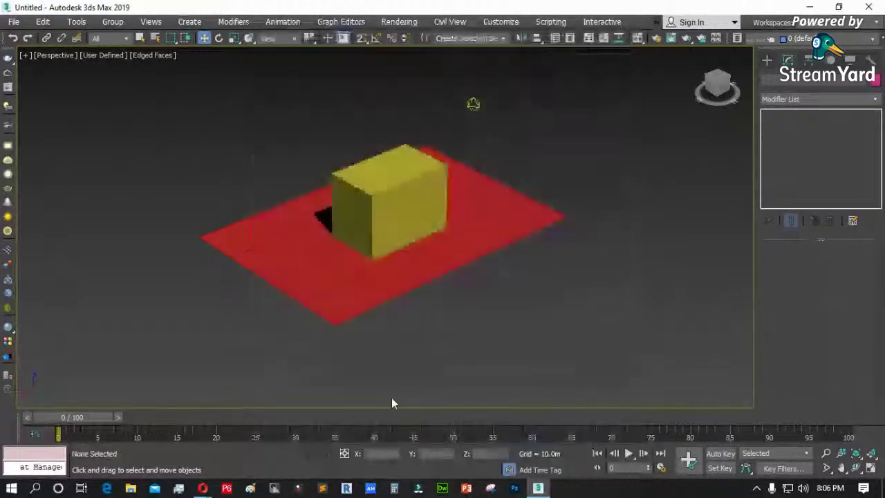
- Switch to File Explorer and examine the backup files in the Documents > 3dsMax > autoback folder
click(130, 488)
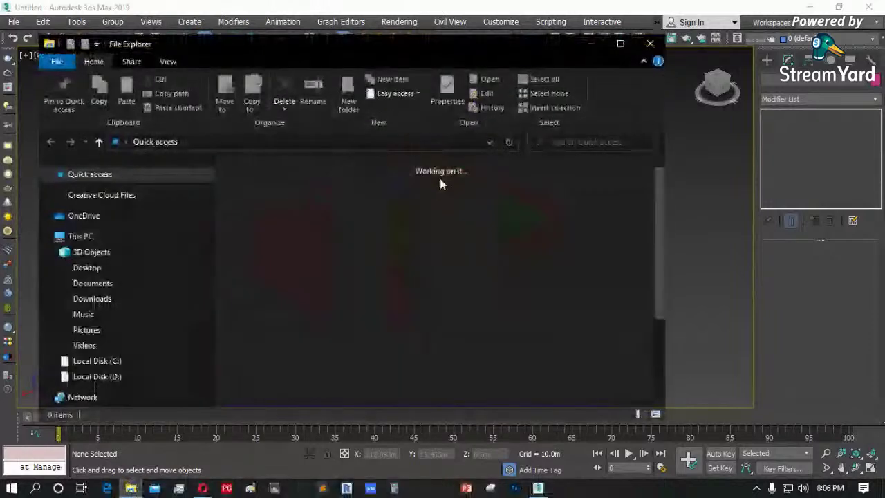
click(106, 287)
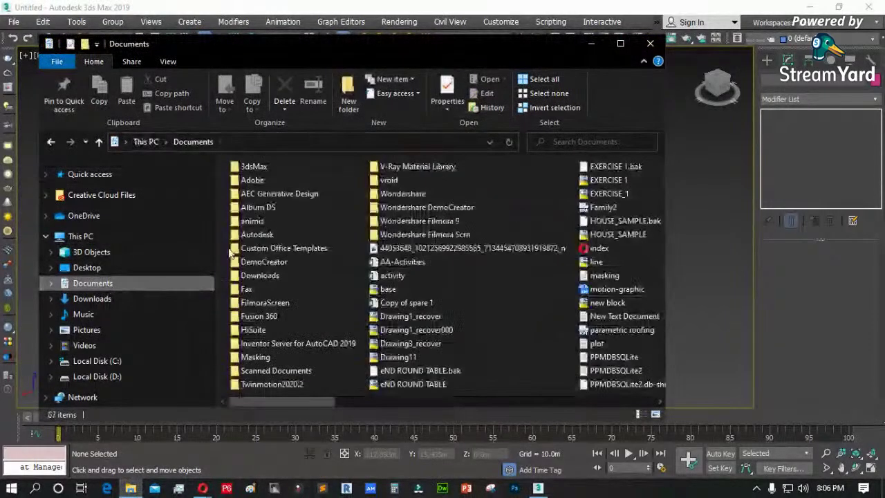
double_click(258, 173)
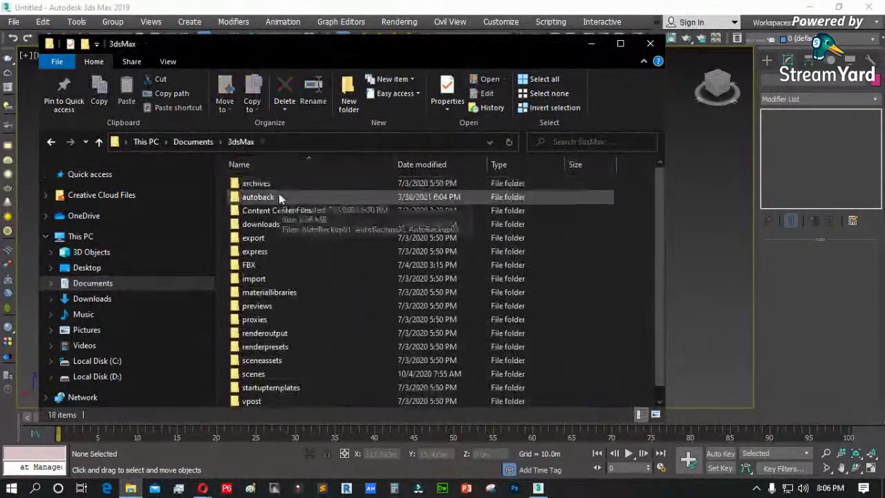
double_click(258, 197)
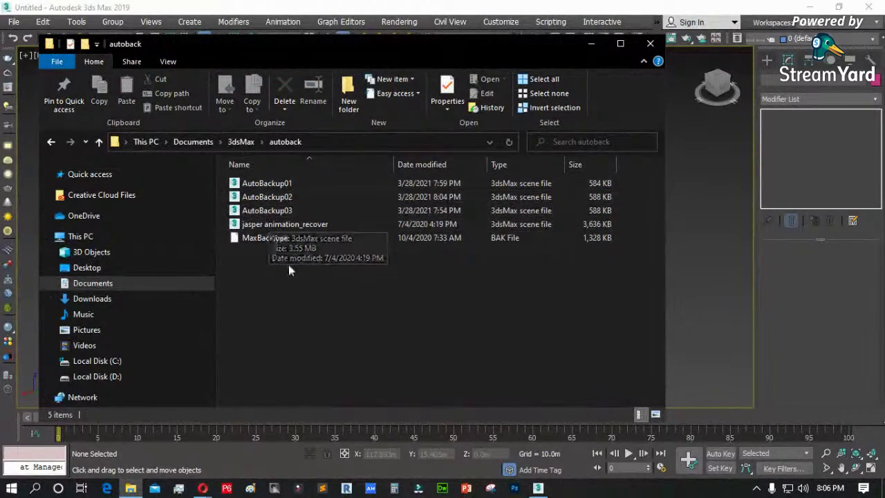
click(650, 43)
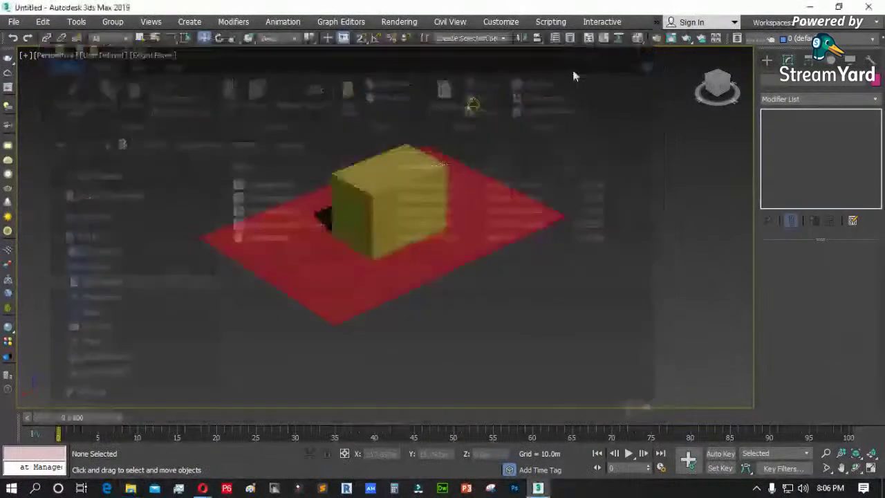
click(807, 8)
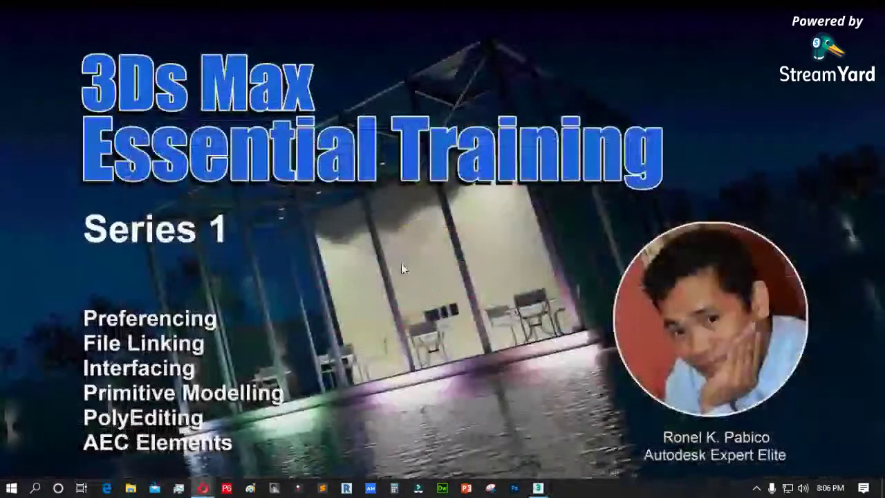
click(538, 488)
- Delete the box, the red plane and the light from the scene, and change the viewport to the Top view
click(425, 184)
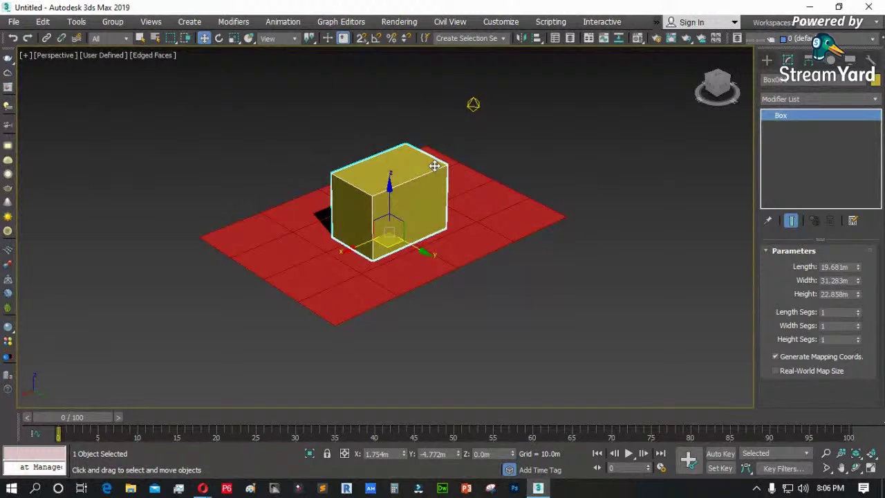
click(500, 267)
drag(293, 270, 265, 285)
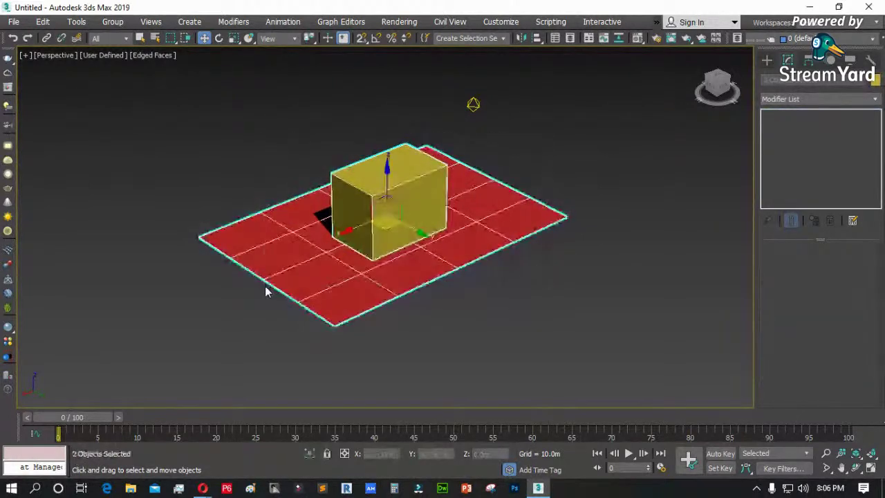
key(Delete)
click(474, 105)
key(Delete)
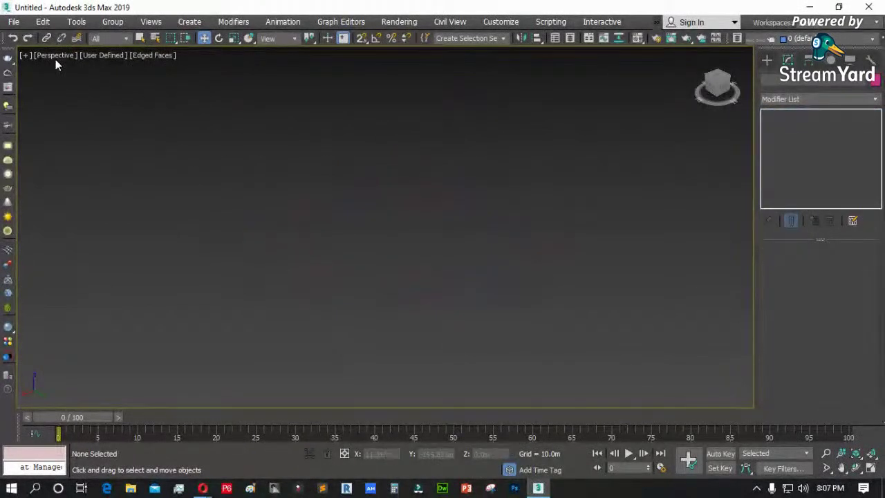
key(t)
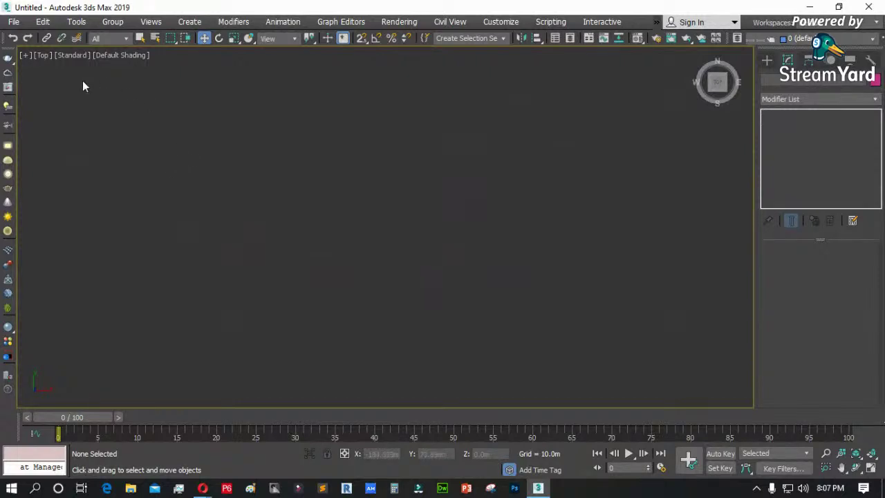
- Examine the file formats that Manage Links can attach, including AutoCAD, FBX and Revit, and close it without linking a file
click(13, 23)
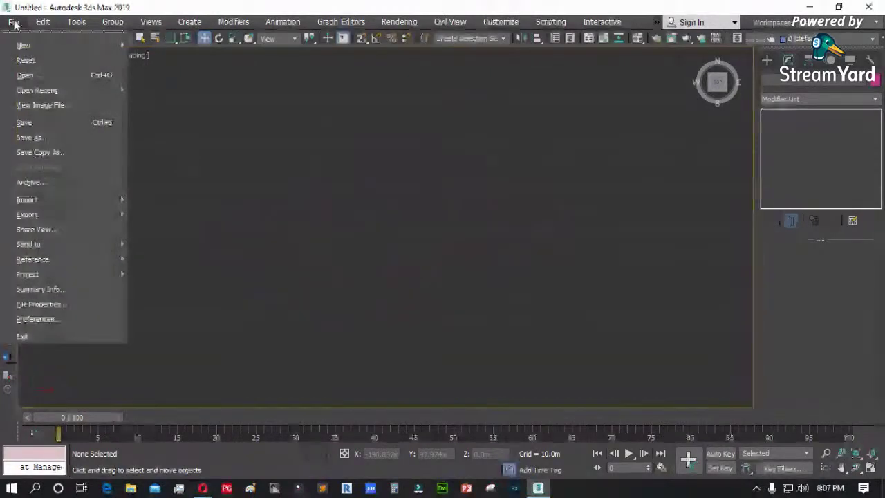
mouse_move(39, 263)
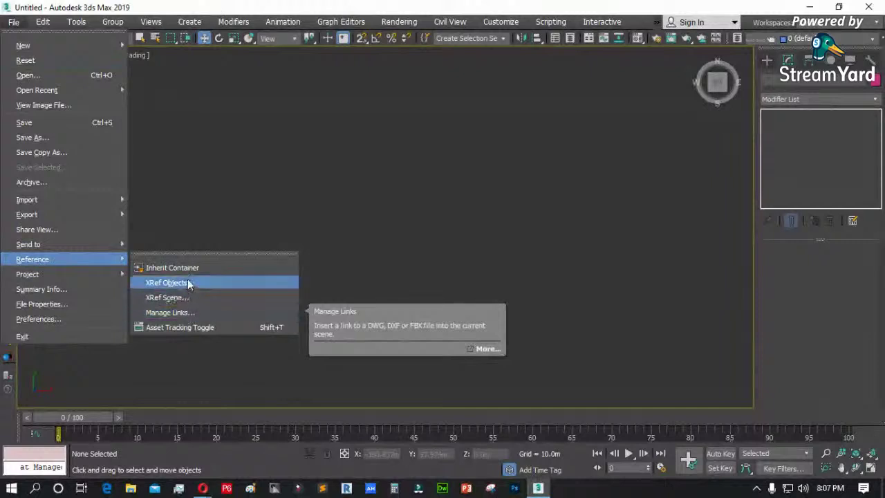
click(170, 313)
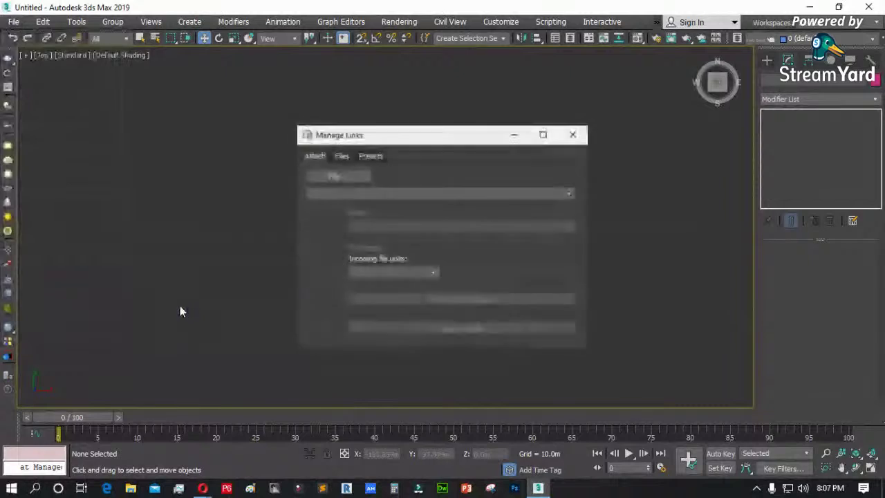
drag(375, 132, 308, 119)
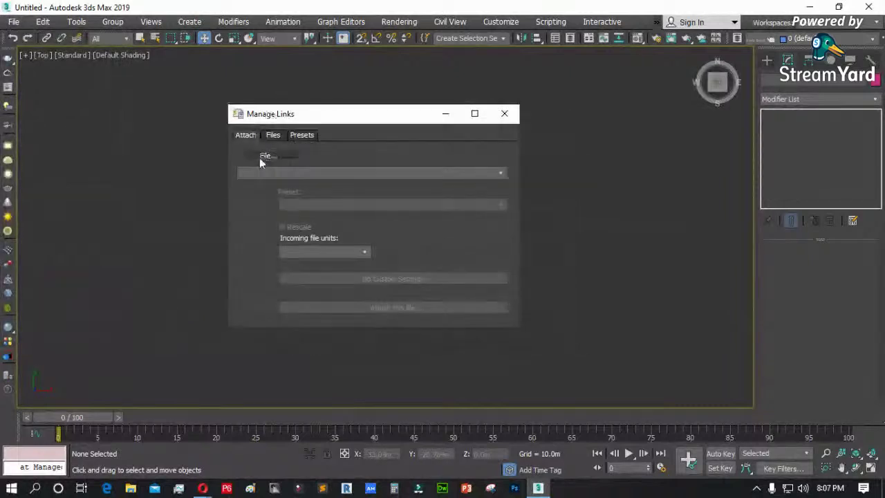
click(268, 157)
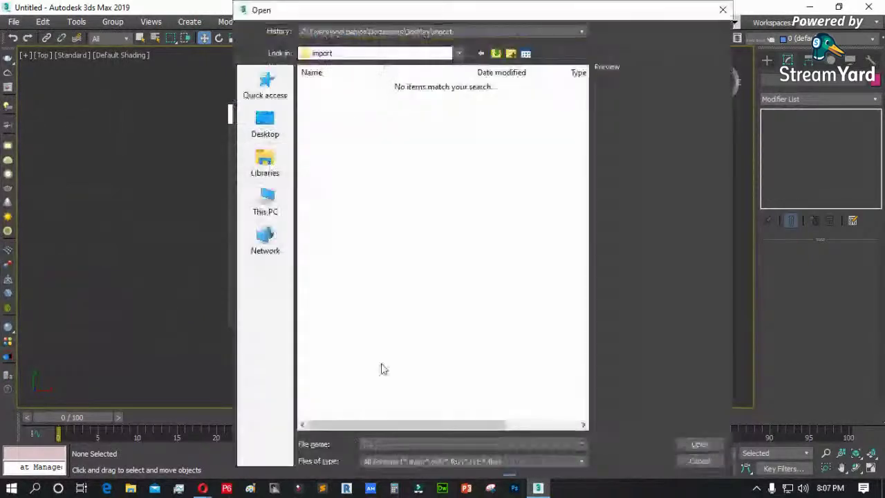
click(582, 463)
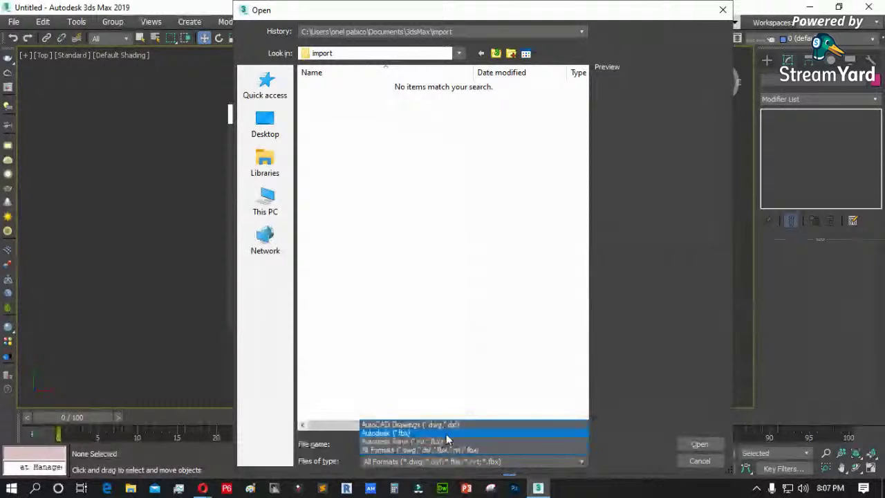
click(408, 443)
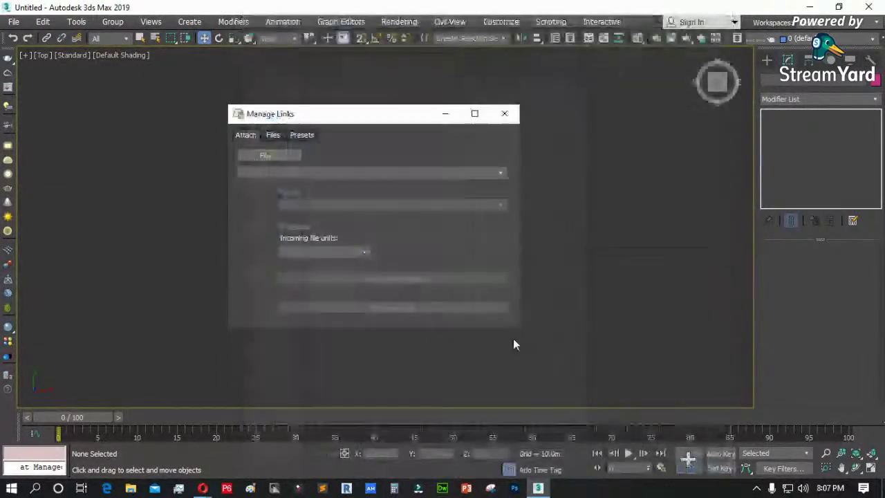
click(699, 461)
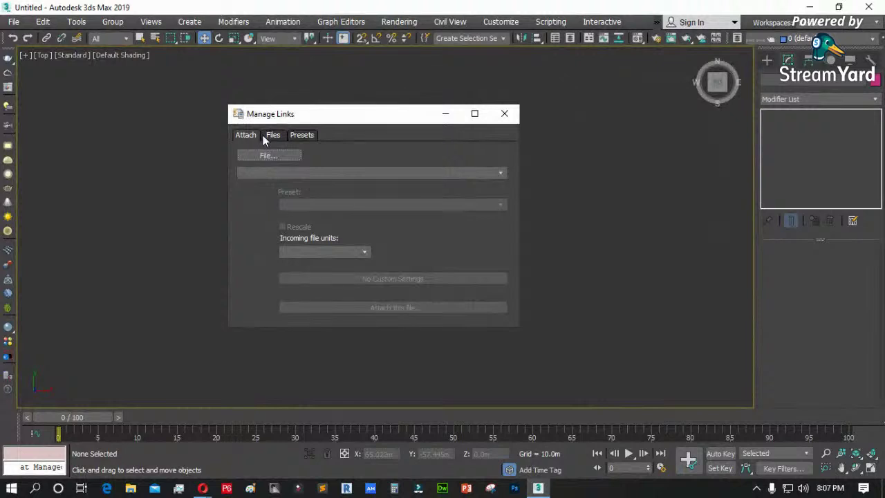
click(504, 114)
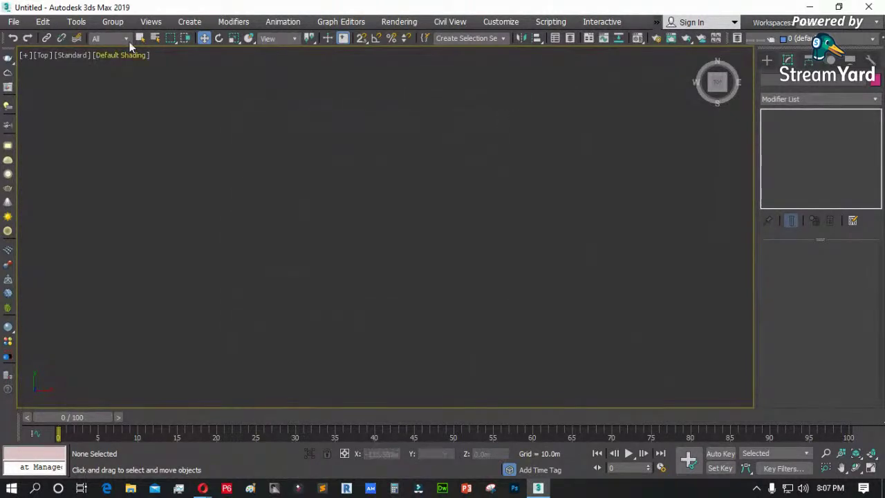
- Examine the available import options, including Merge, Replace and the Revit, FBX and AutoCAD links, without importing anything
click(14, 22)
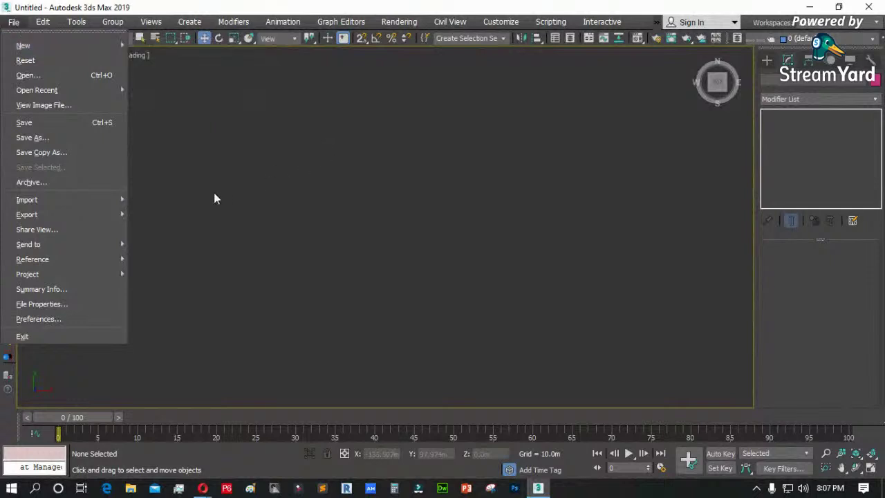
mouse_move(47, 204)
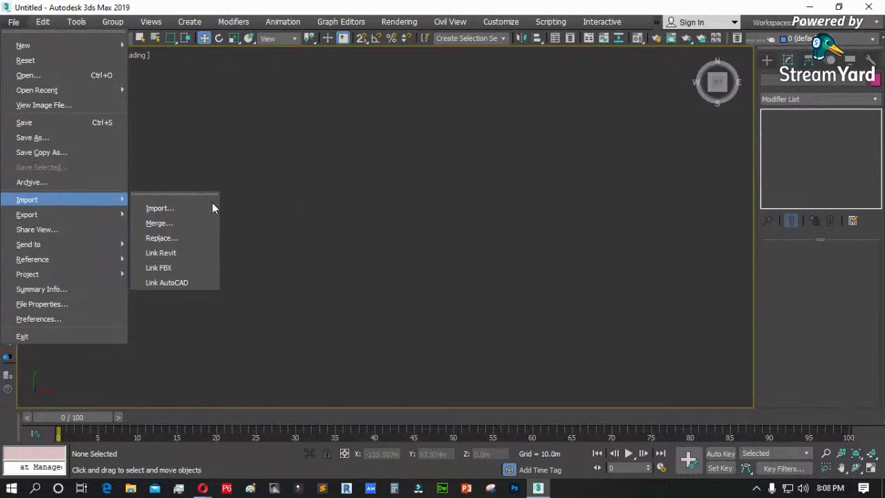
click(340, 169)
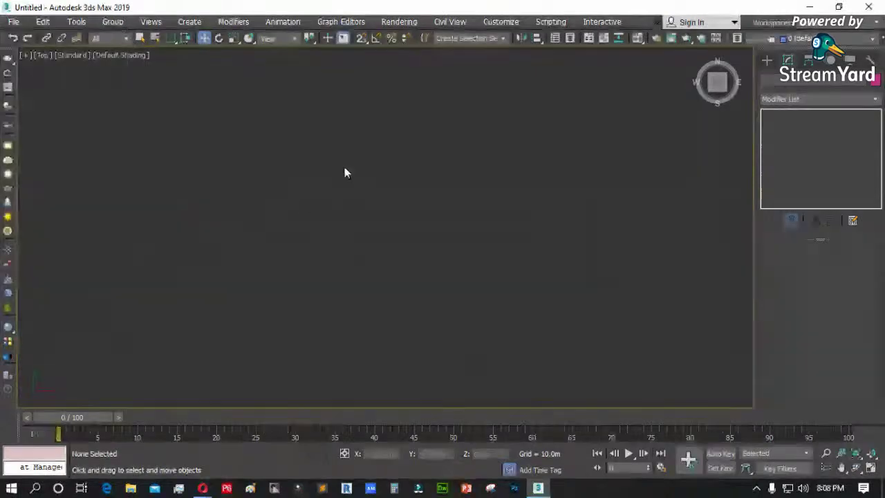
- Launch AutoCAD 2019 - English as administrator
click(16, 487)
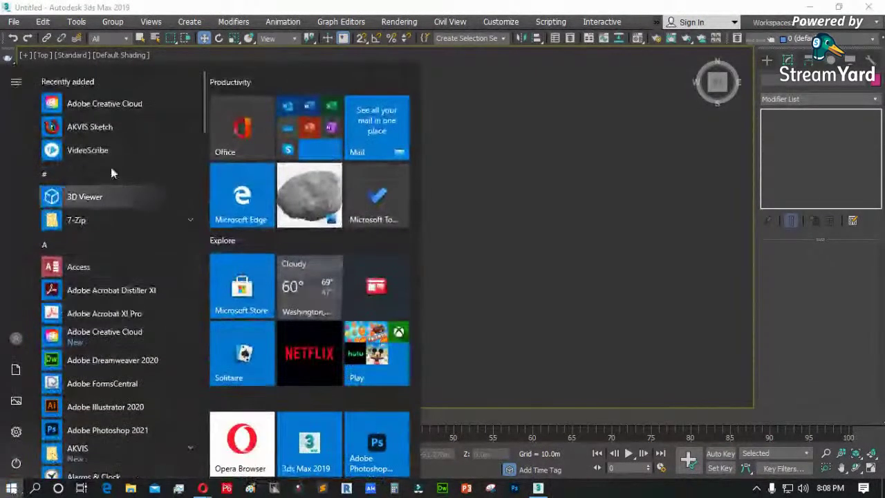
scroll(90, 261, down, 6)
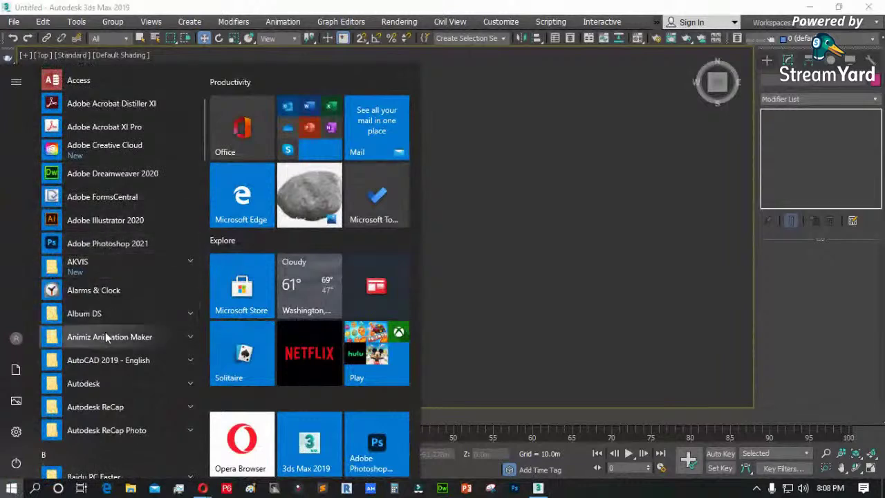
scroll(99, 253, up, 4)
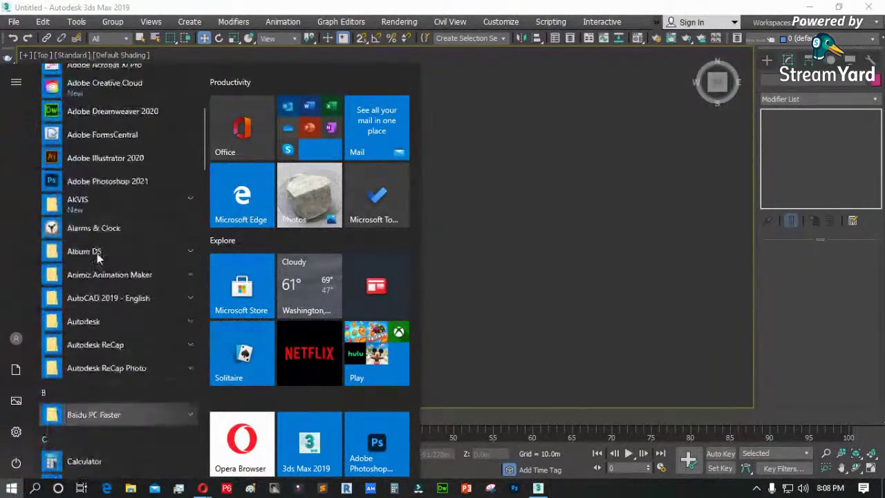
click(101, 299)
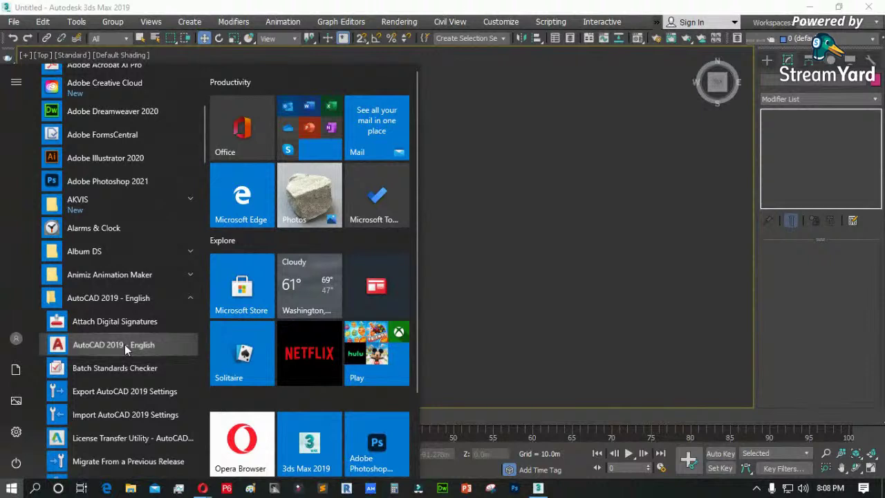
right_click(125, 345)
mouse_move(182, 36)
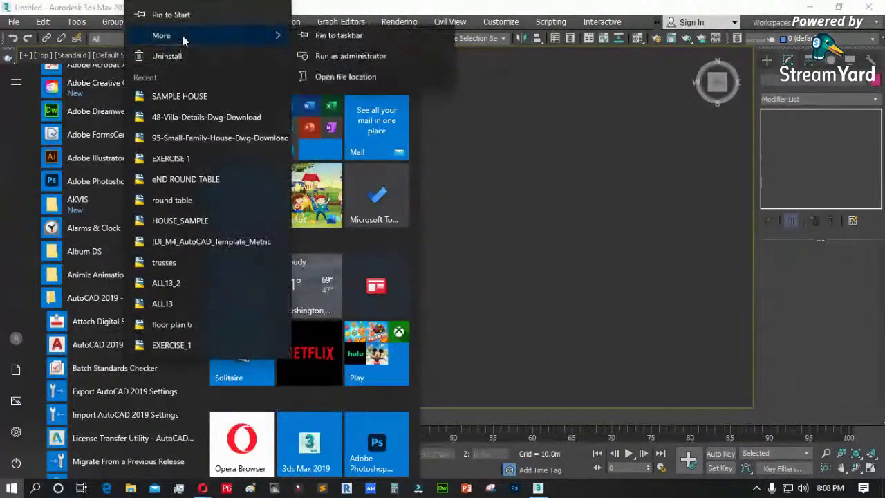
click(348, 59)
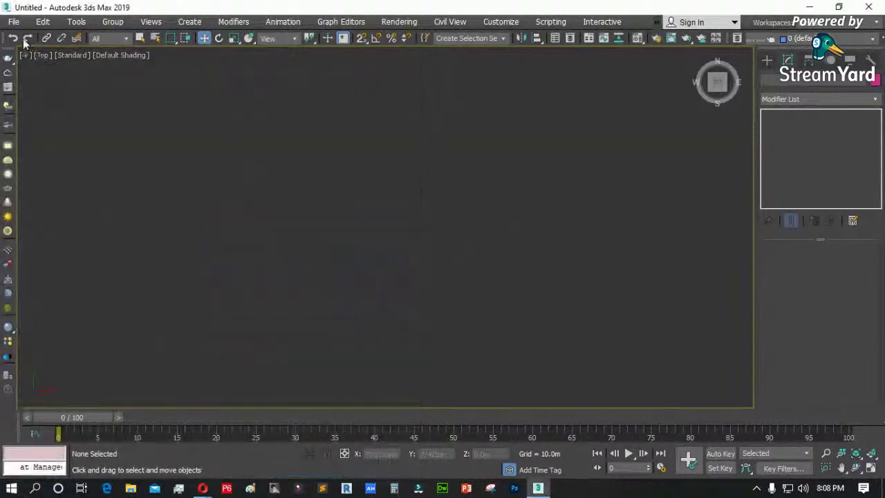
click(14, 21)
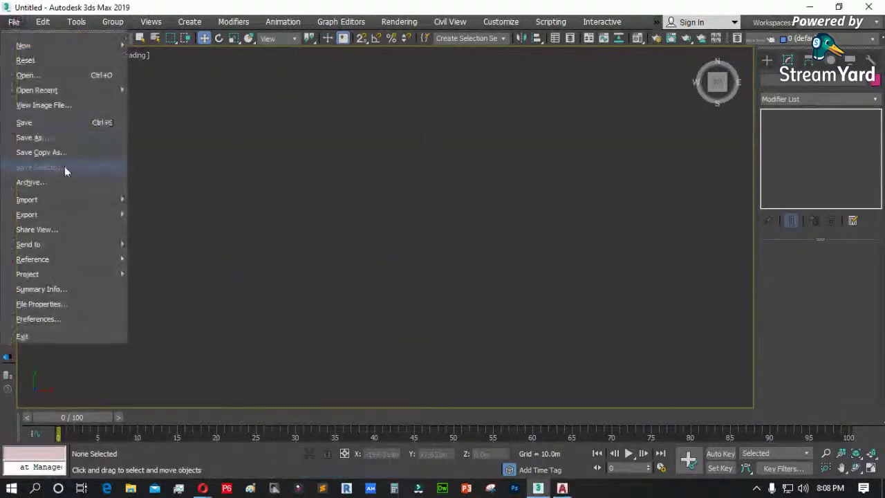
mouse_move(52, 204)
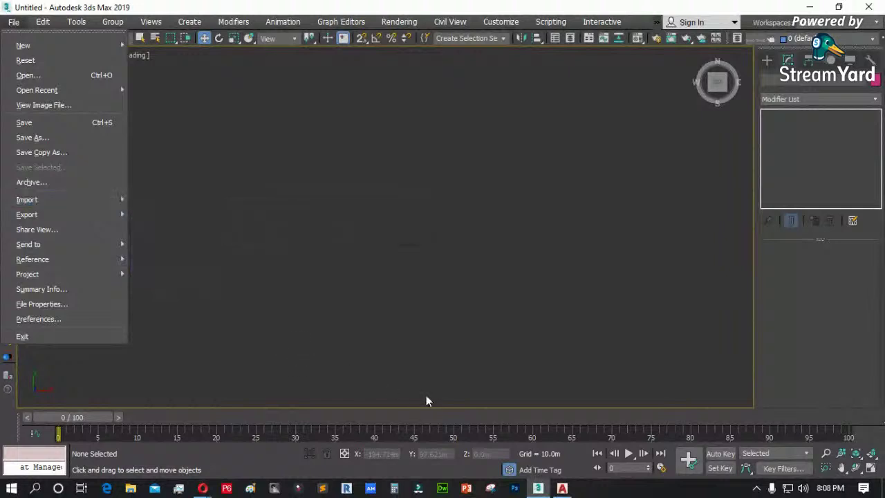
click(300, 302)
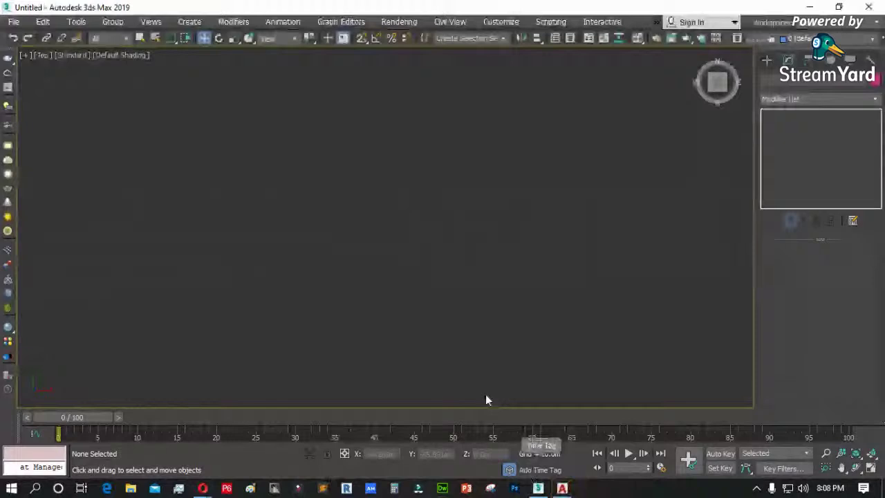
- Switch to AutoCAD in a maximized window, close the Drawing Recovery Manager and start a new drawing
click(562, 488)
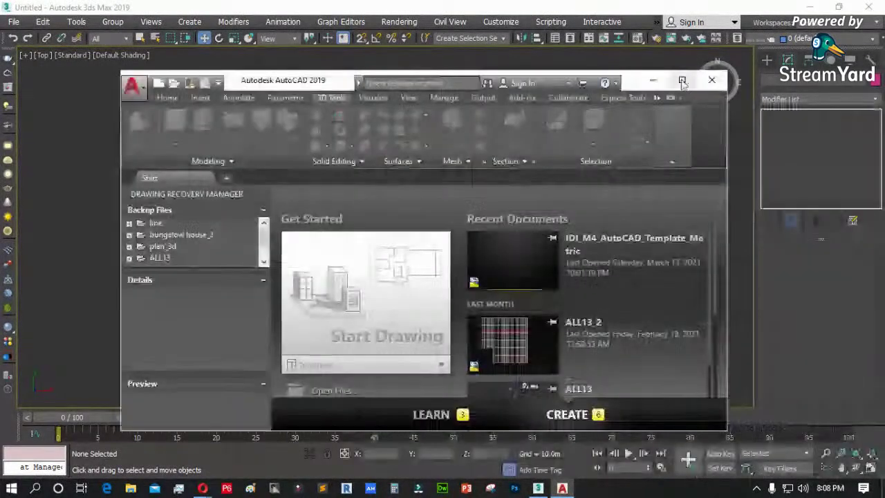
click(682, 81)
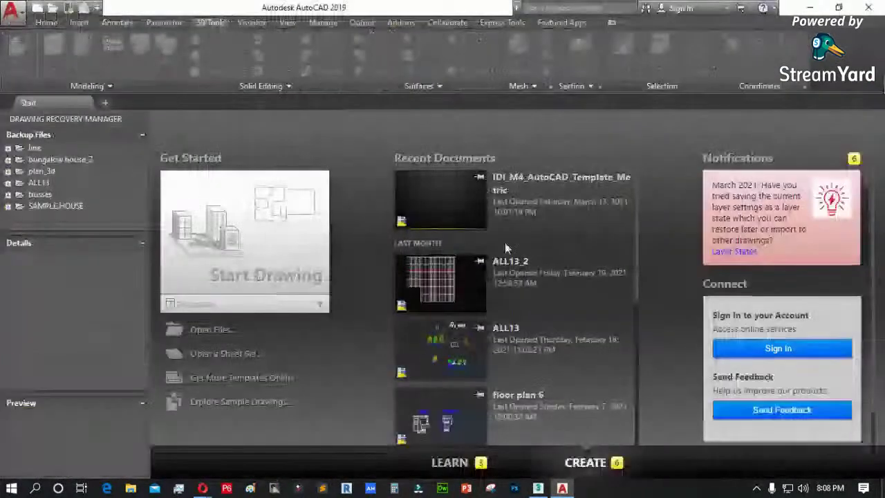
click(142, 119)
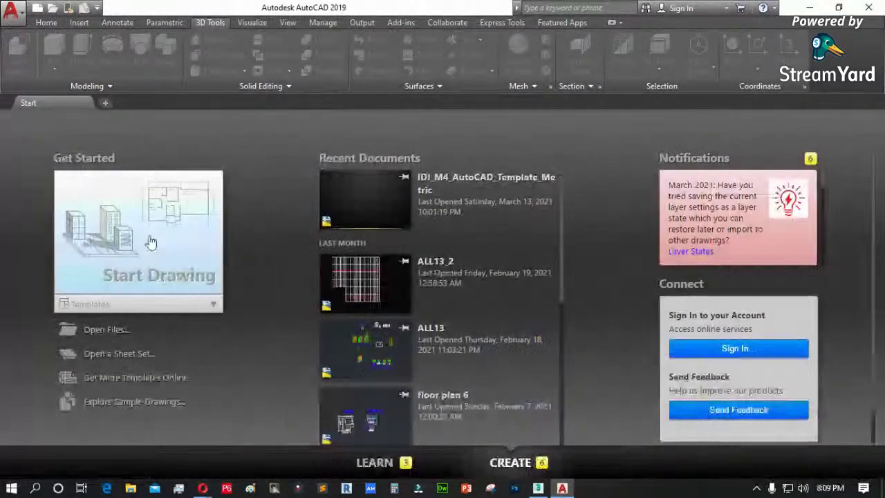
click(133, 255)
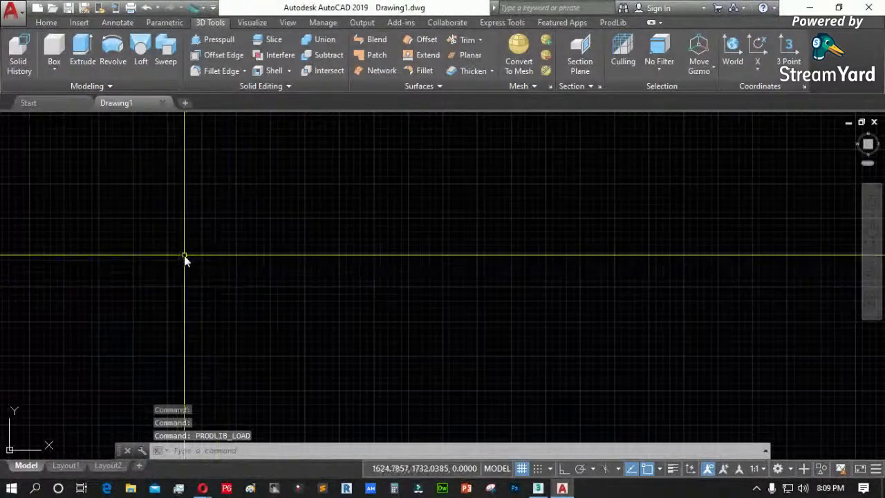
- With Ortho on, draw a closed L-shaped polyline with a 1000-unit vertical side, a 2000-unit horizontal side and a notch in its lower-right corner
text(pl)
key(Return)
click(211, 319)
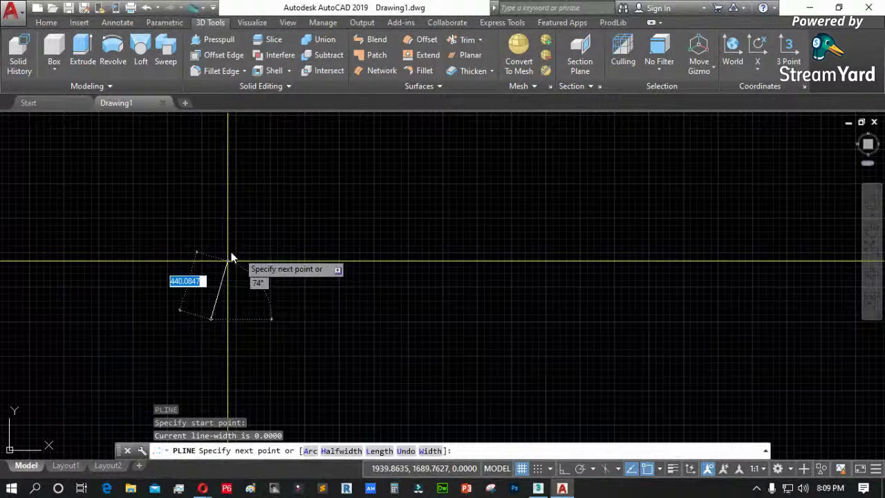
key(F8)
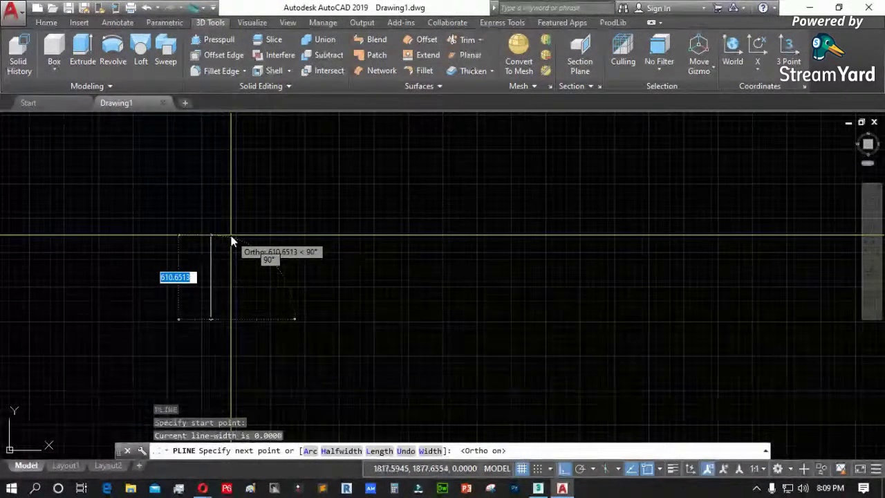
text(1000)
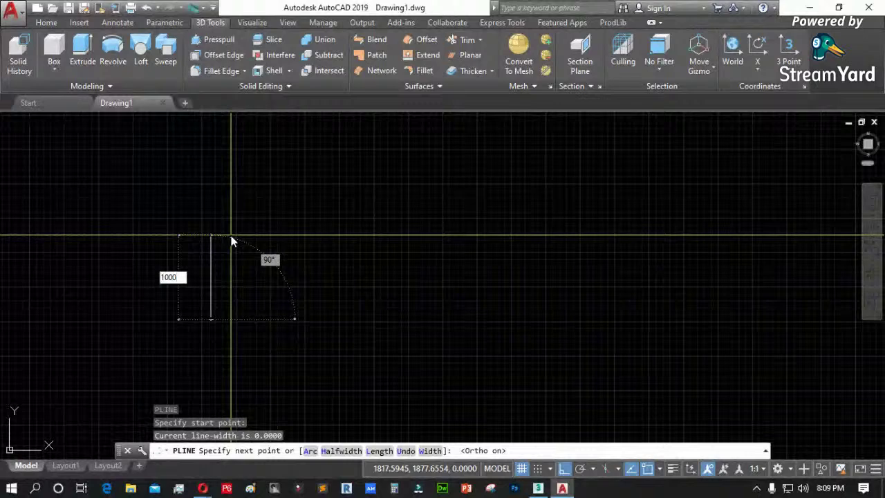
key(Return)
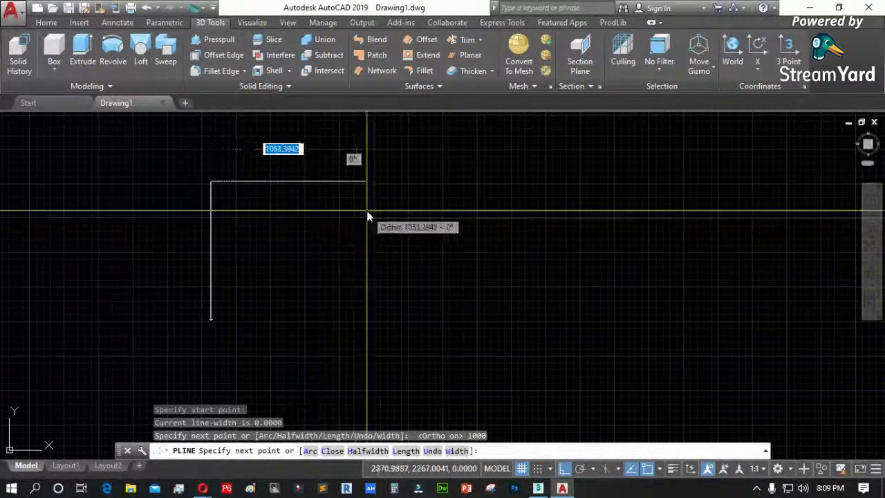
text(20)
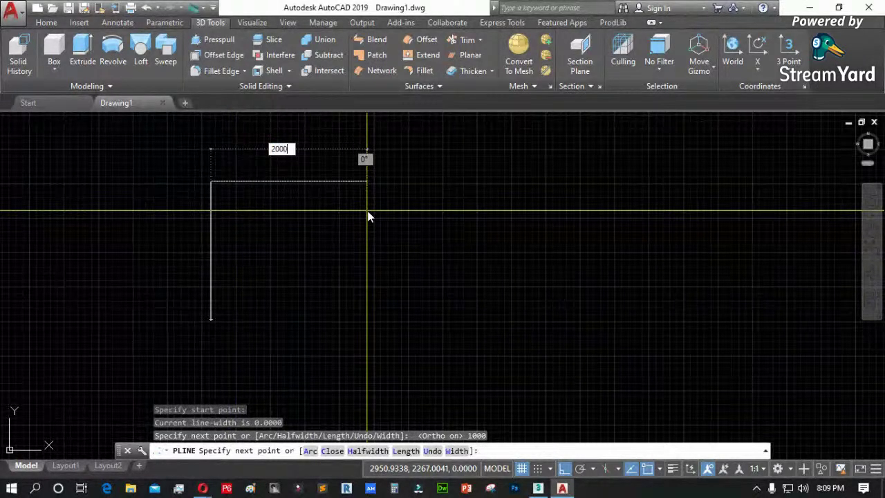
text(00)
key(Return)
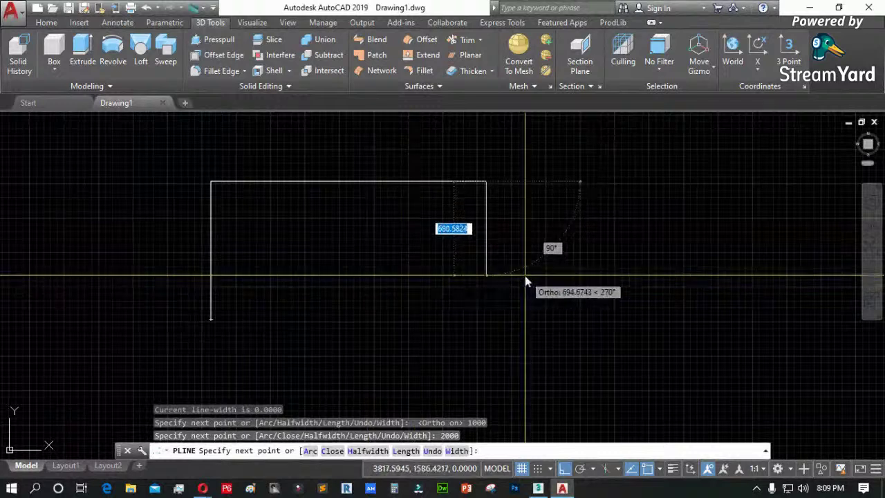
click(513, 280)
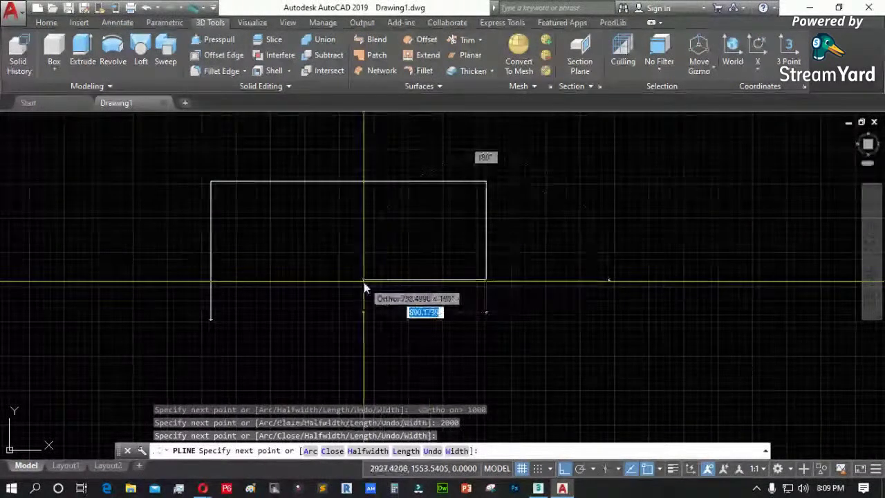
click(211, 319)
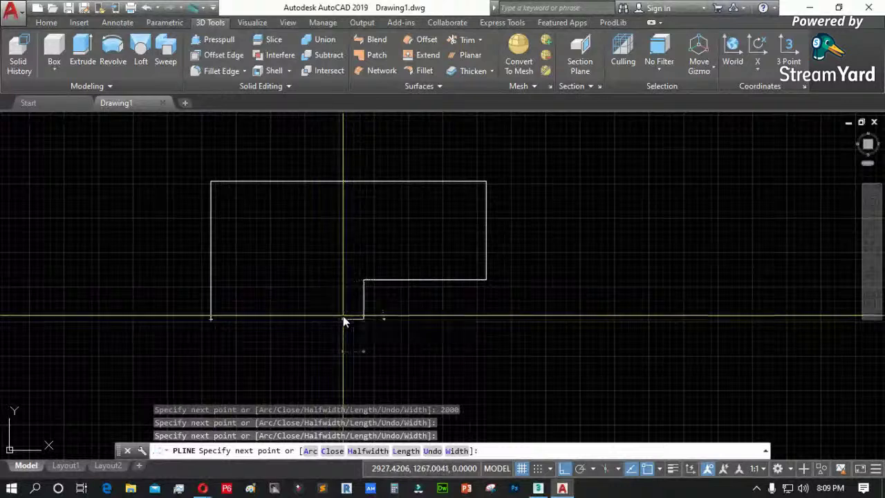
text(cl)
key(Return)
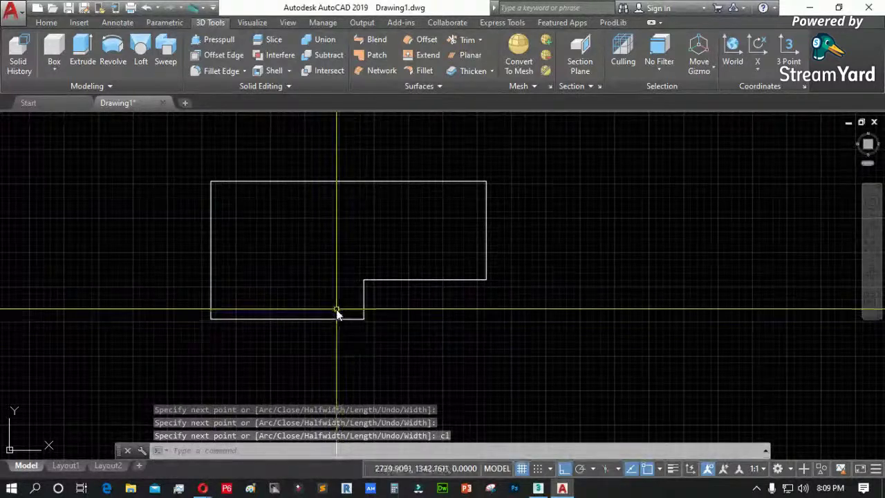
- Model a long, thin solid box about 1390 units high beside the L-shaped polyline, extending along the X direction
scroll(192, 311, down, 2)
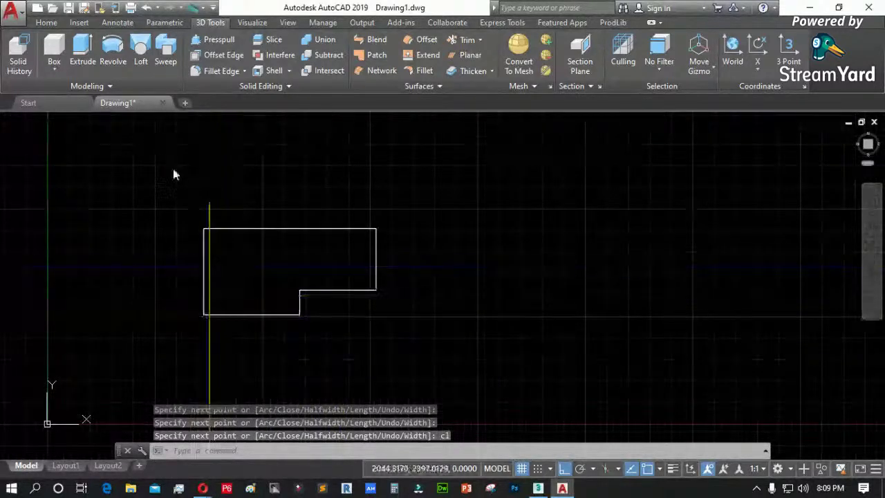
click(58, 50)
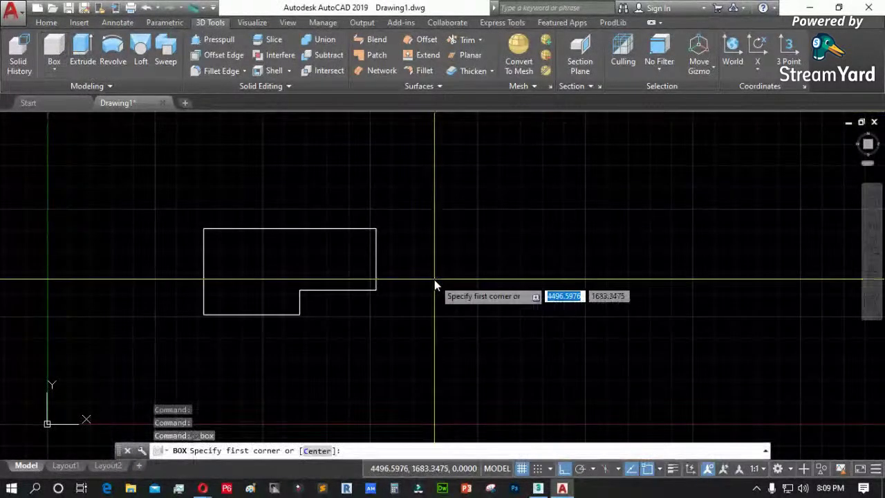
click(415, 302)
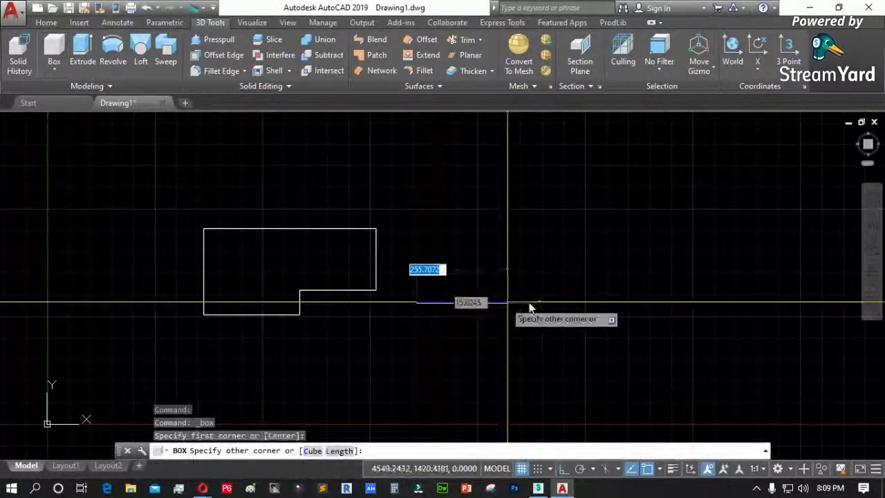
click(723, 310)
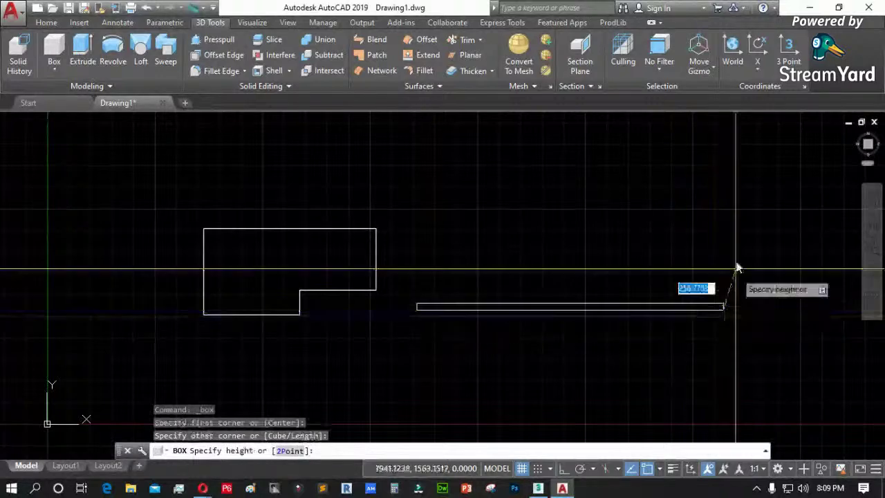
click(735, 207)
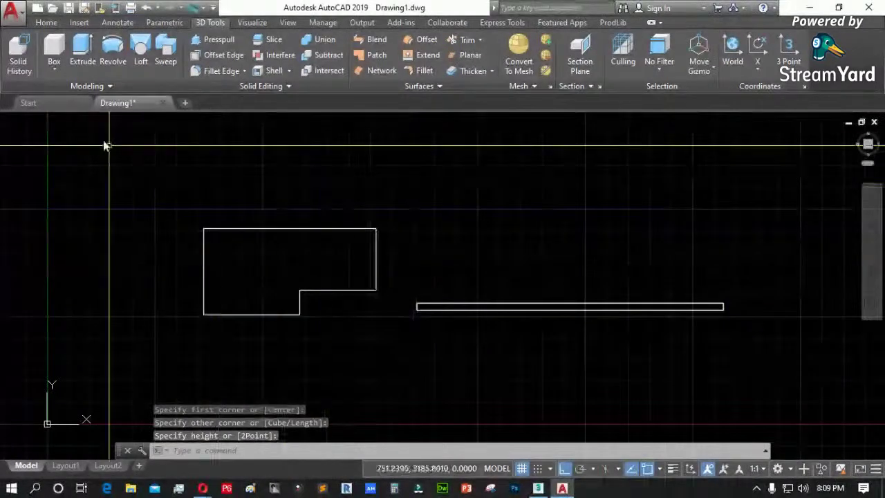
- Change to the Front view and draw a circle inside the left half of the box's face
click(21, 123)
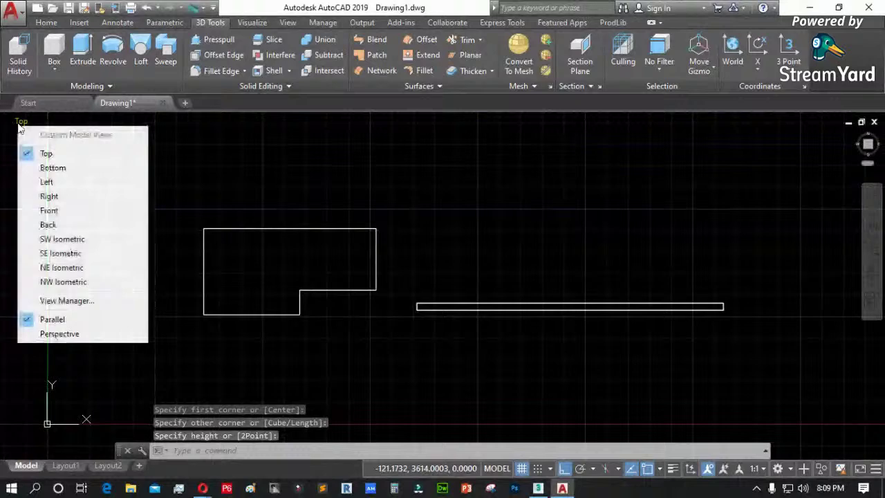
click(61, 210)
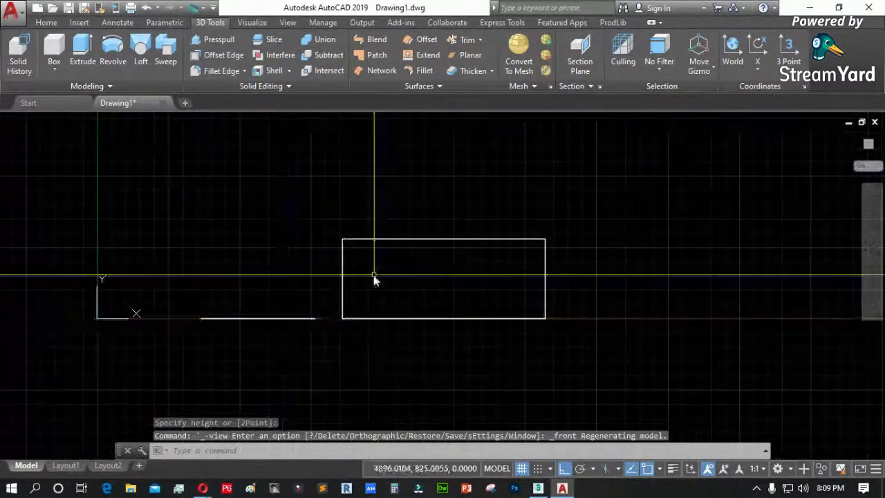
text(c)
key(Return)
click(408, 282)
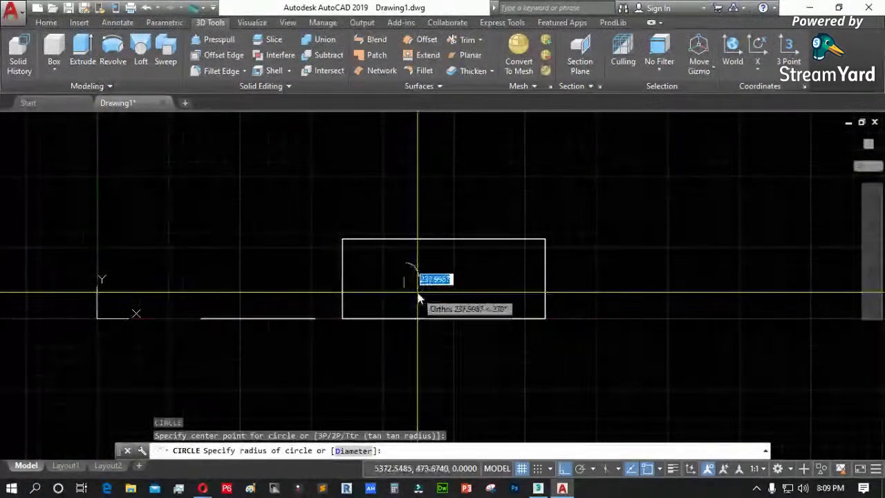
click(425, 296)
- Extrude the circle into a solid cylinder with a freely picked height
scroll(425, 296, up, 4)
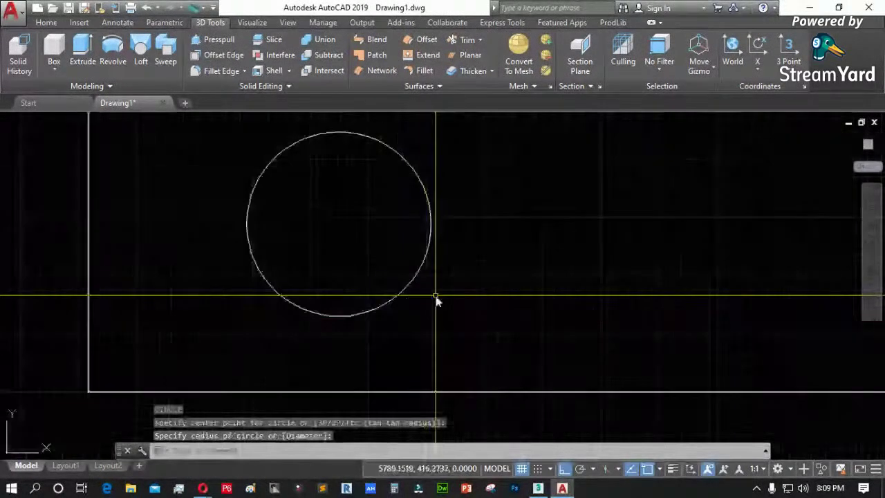
click(83, 55)
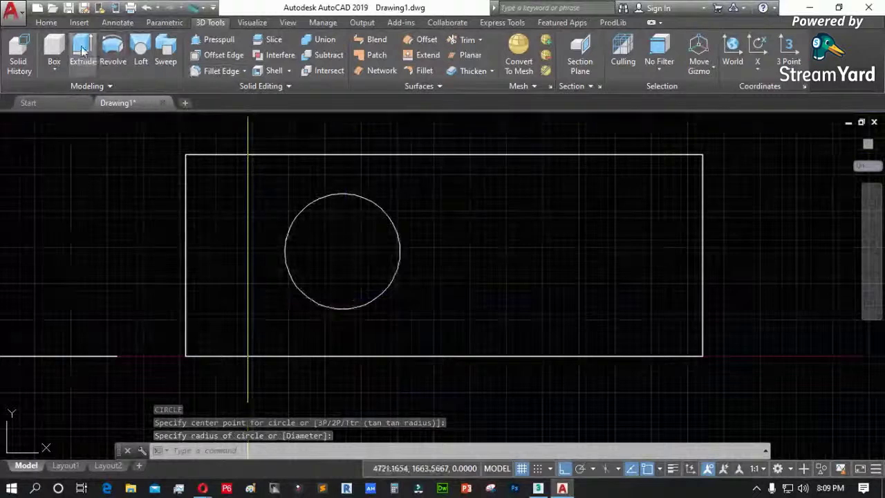
click(388, 215)
click(373, 218)
key(Return)
click(494, 221)
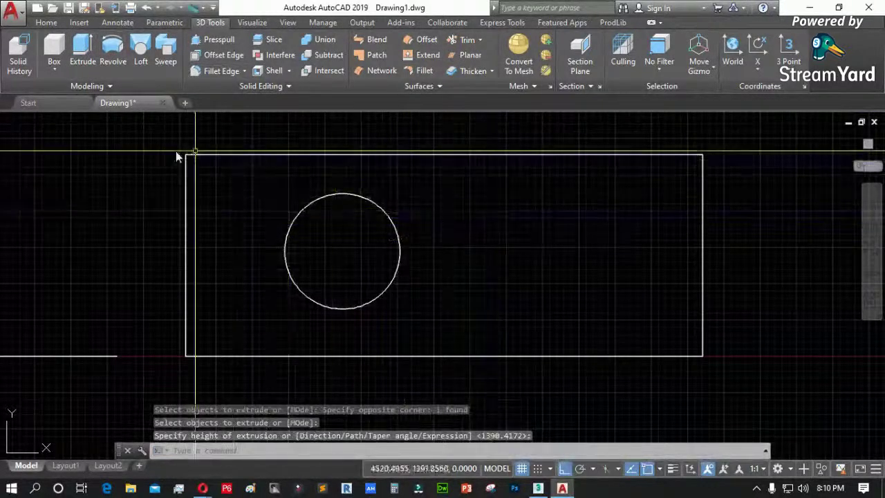
- Change to the Top view and move the cylinder straight up so that it passes through the thin box
click(24, 122)
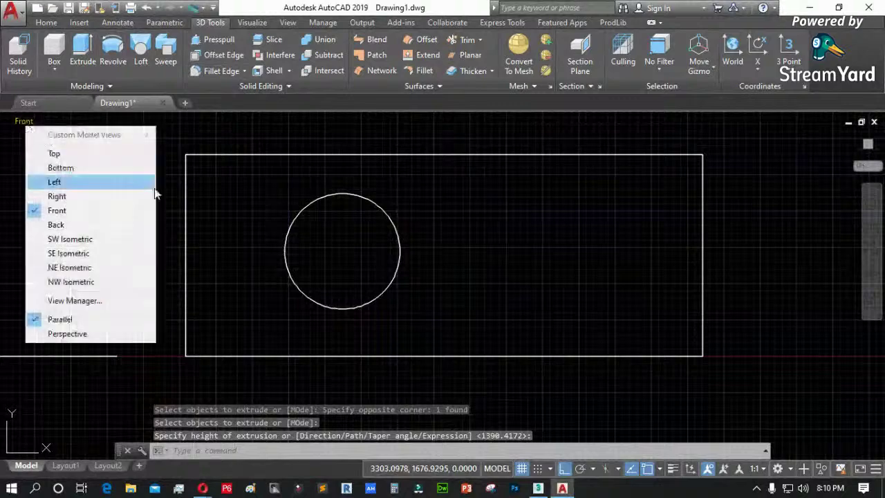
click(55, 152)
scroll(418, 280, down, 4)
text(m)
key(Return)
click(495, 351)
click(425, 322)
key(Return)
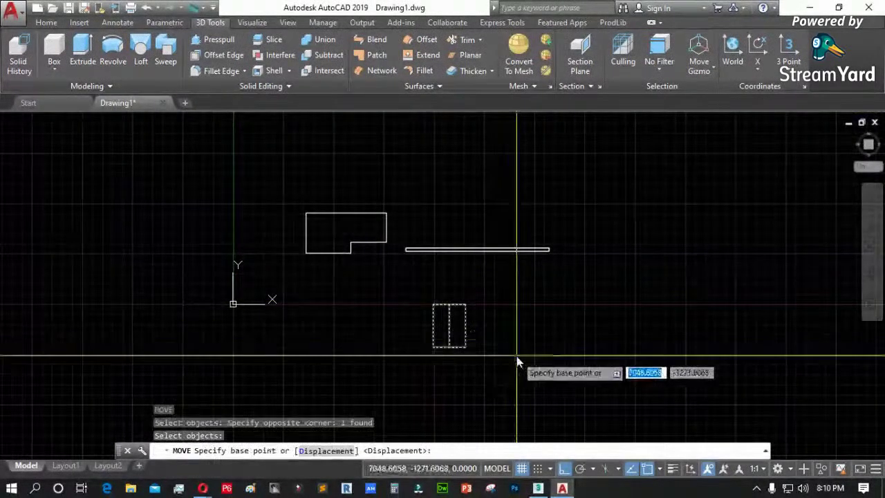
click(519, 358)
click(522, 290)
- Subtract the cylinder from the thin box to cut a round hole through it
scroll(484, 257, up, 6)
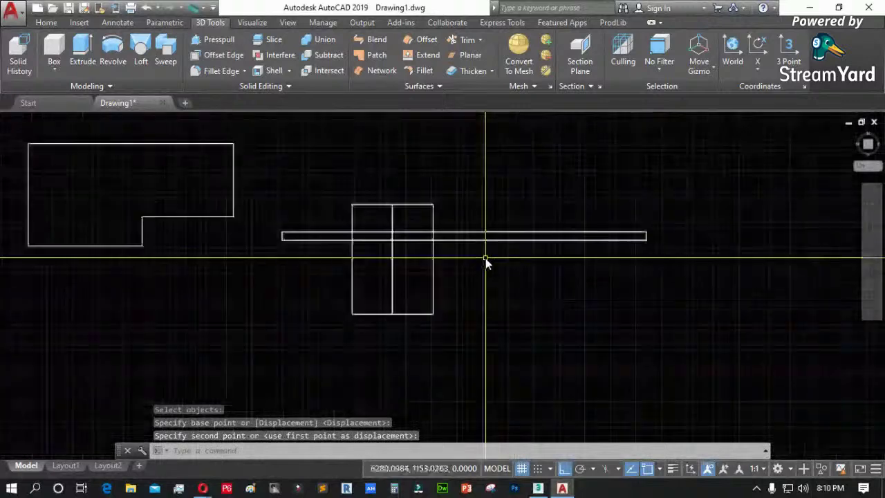
click(325, 55)
click(445, 221)
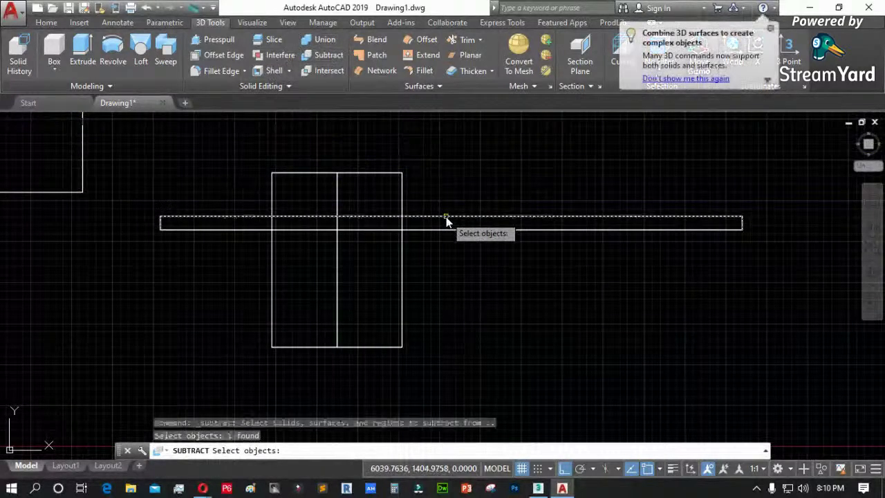
key(Return)
click(401, 205)
key(Return)
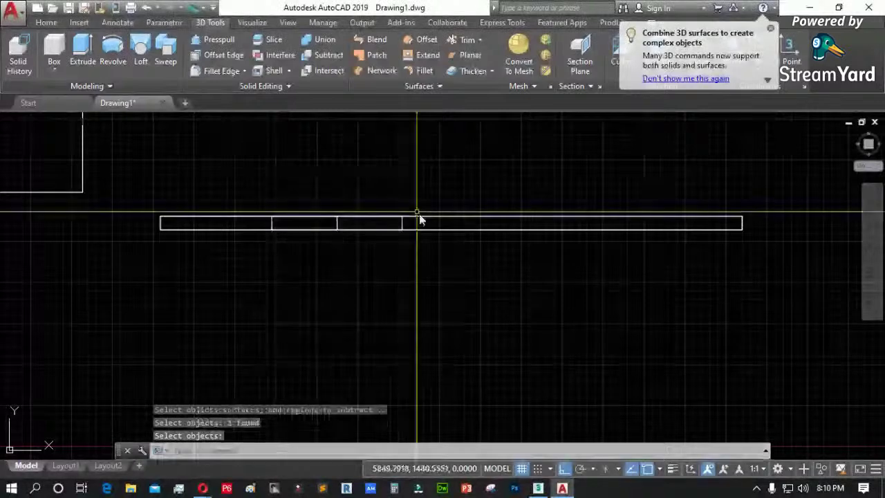
- Switch the drawing to the SW Isometric view and examine the circular hole cut through the rectangular plate
scroll(394, 228, down, 2)
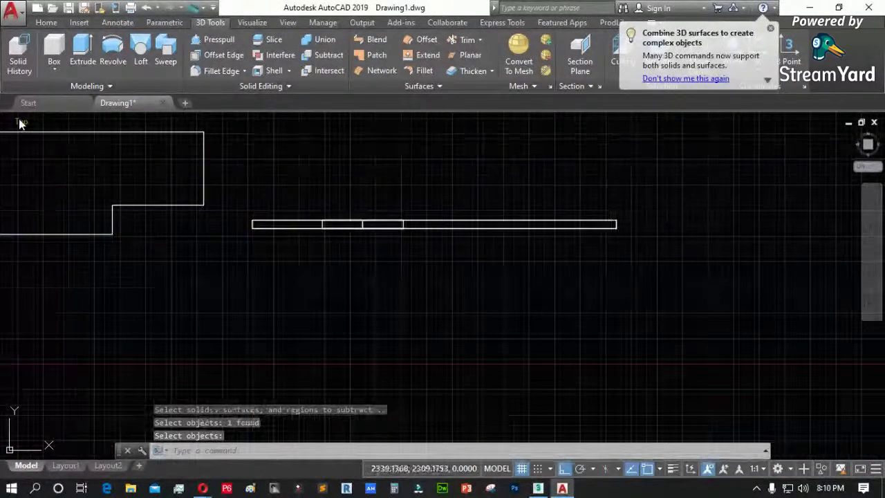
click(21, 122)
click(64, 240)
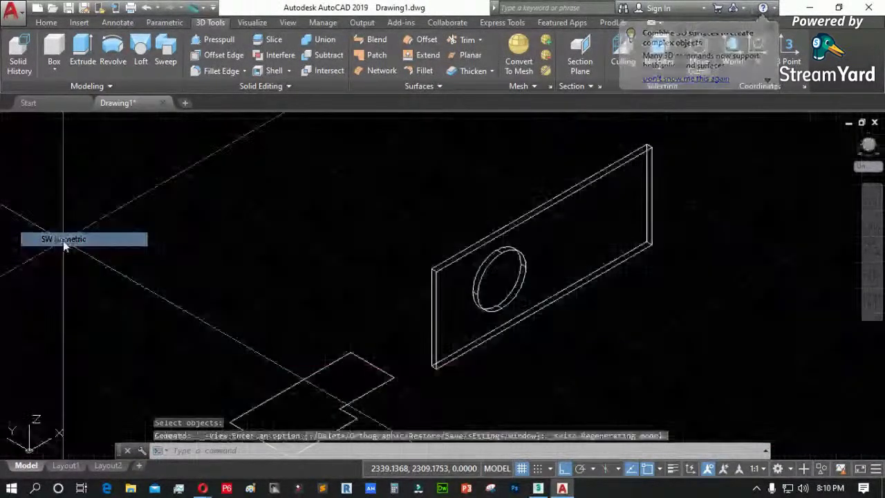
scroll(527, 292, up, 3)
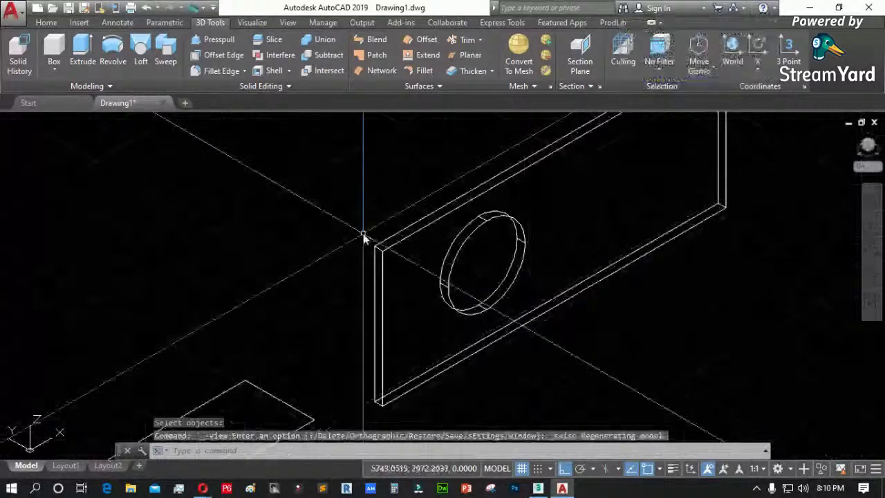
scroll(373, 237, down, 3)
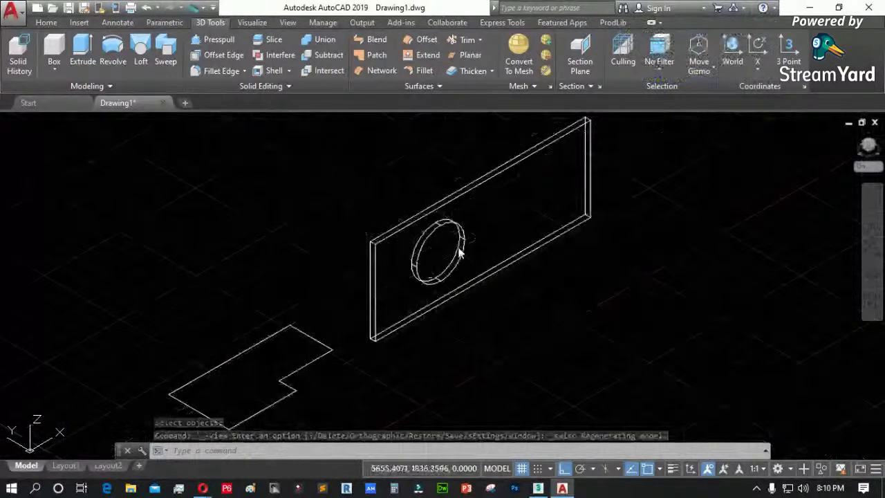
scroll(463, 235, up, 5)
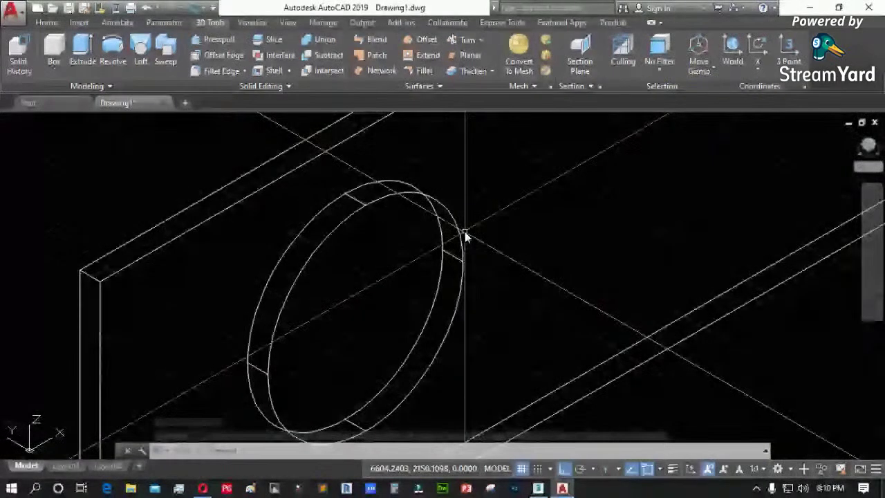
scroll(259, 372, up, 5)
middle_drag(258, 371, 302, 263)
scroll(298, 338, down, 8)
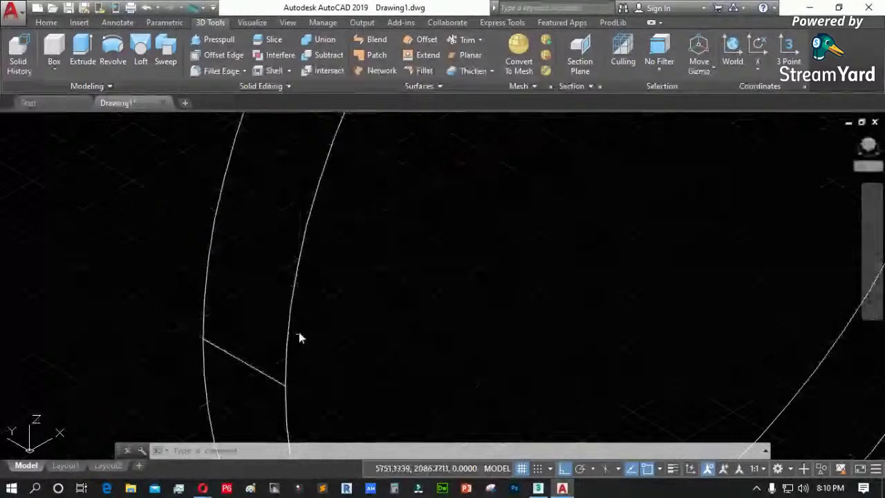
scroll(212, 257, down, 4)
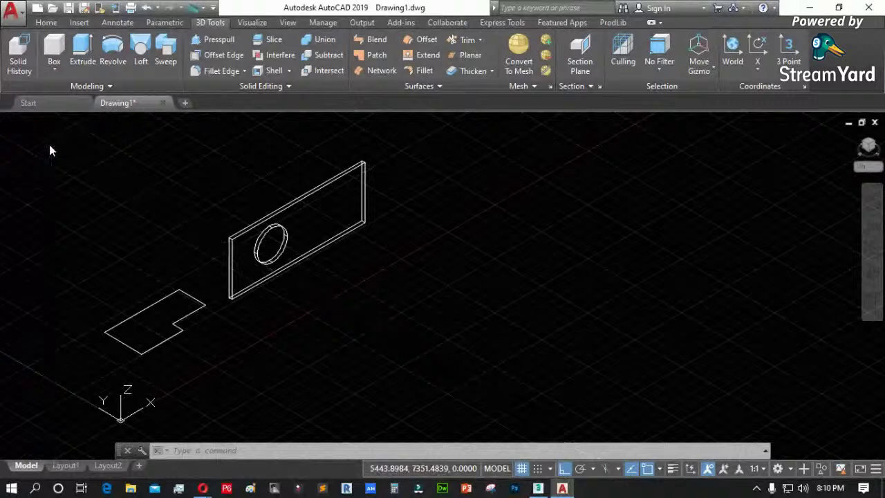
- Save the drawing in the Documents folder under the name "sample drawing"
key(ctrl+s)
click(424, 367)
double_click(424, 367)
text(sample drawing)
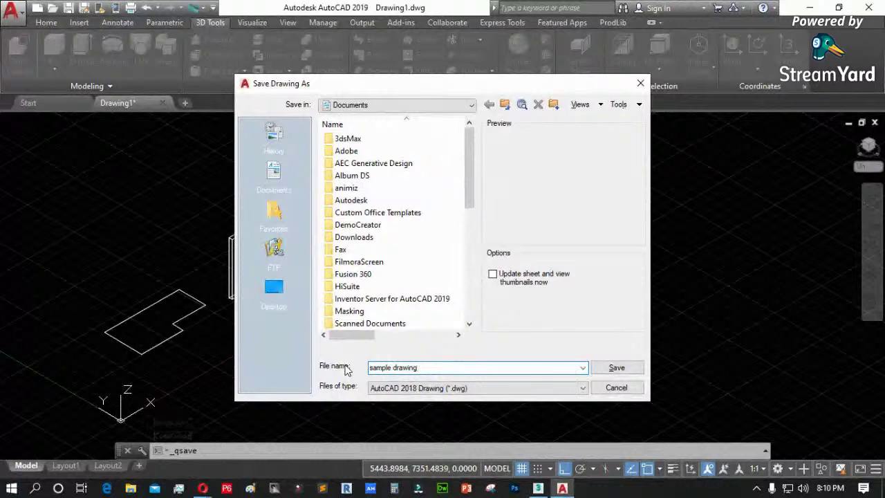
key(Return)
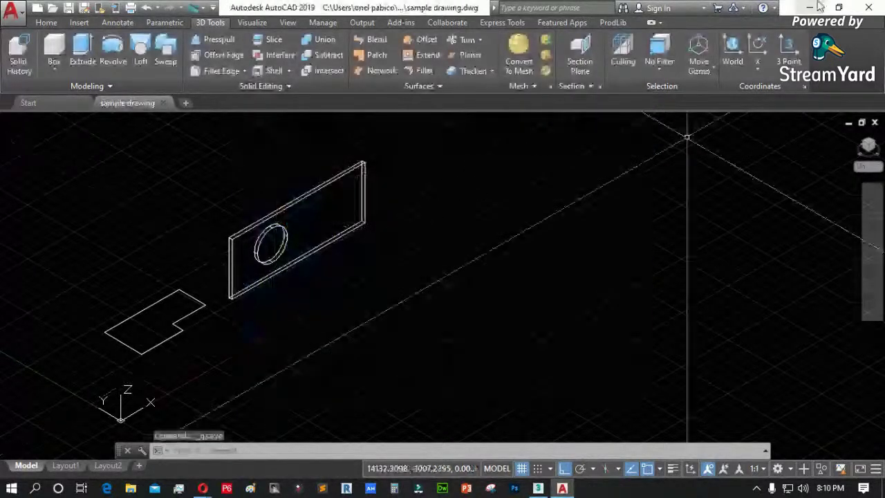
- Switch to 3ds Max and open the Manage Links dialog for referenced files
click(812, 7)
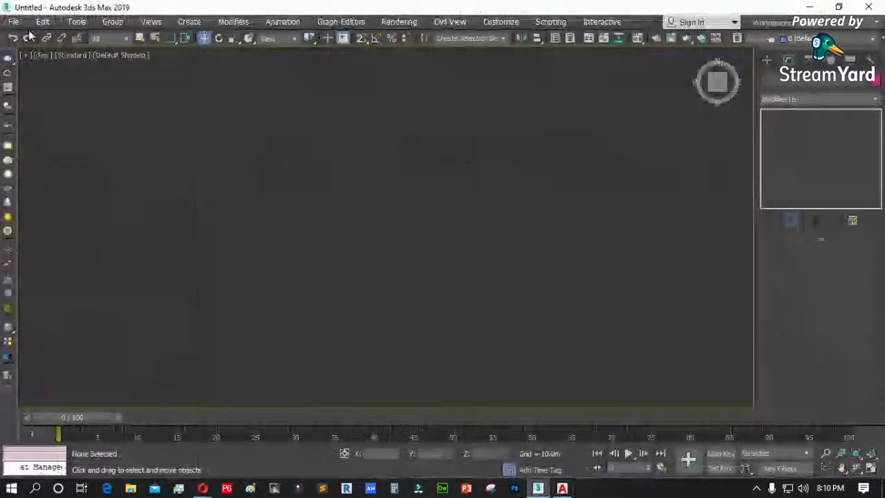
click(14, 22)
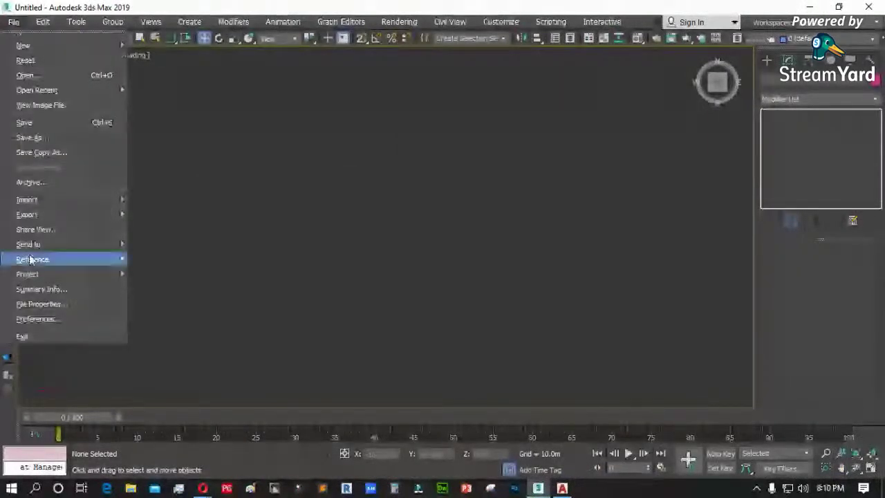
mouse_move(33, 259)
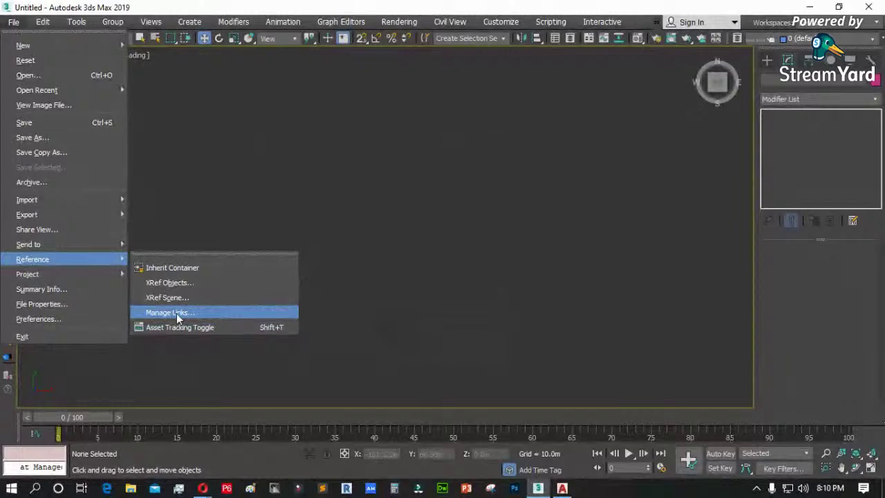
click(178, 313)
- Choose "sample drawing" from the Documents library as the file to link
click(267, 155)
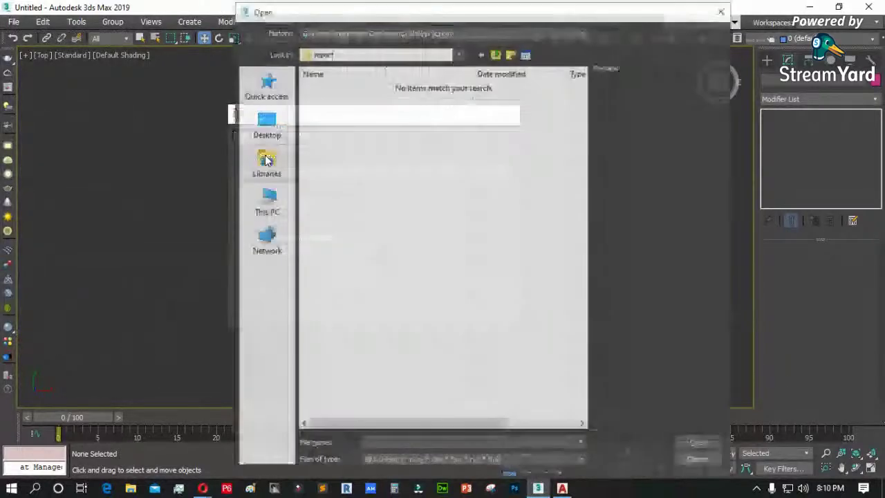
click(285, 165)
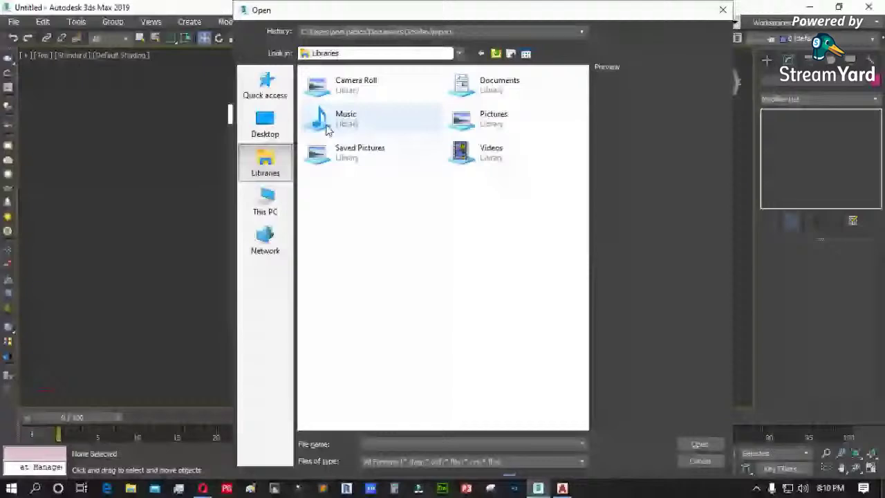
double_click(484, 84)
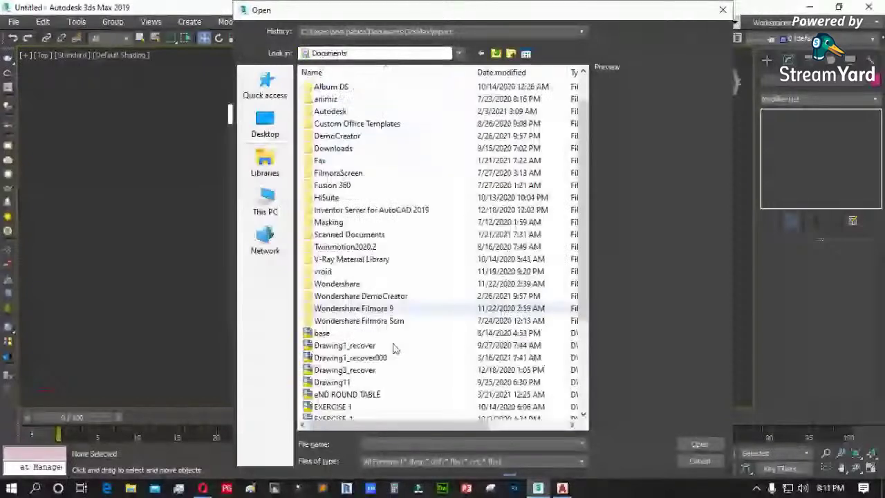
scroll(394, 348, down, 4)
click(341, 369)
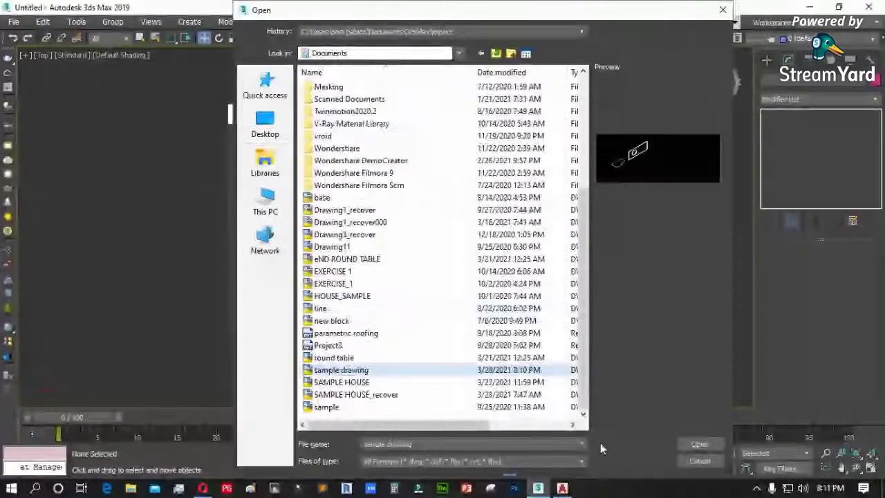
key(Return)
- Enable Rescale for the linked drawing and set its incoming file units to Millimeters
drag(316, 121, 158, 99)
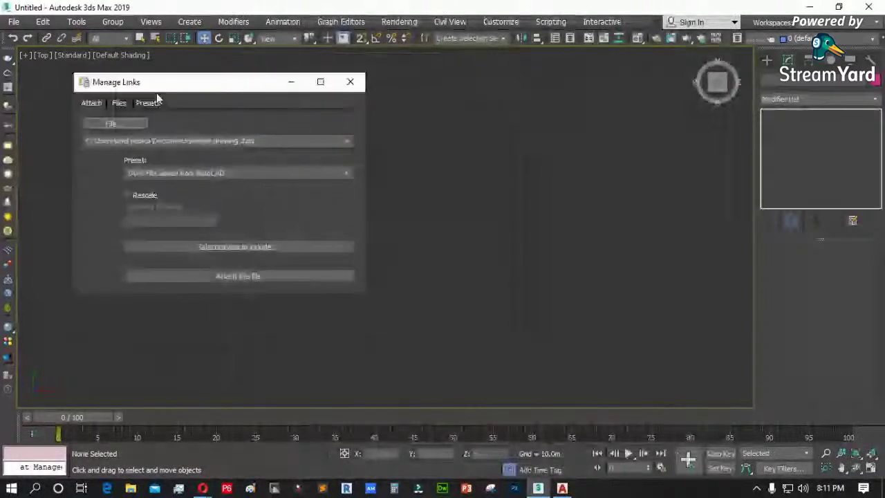
click(152, 198)
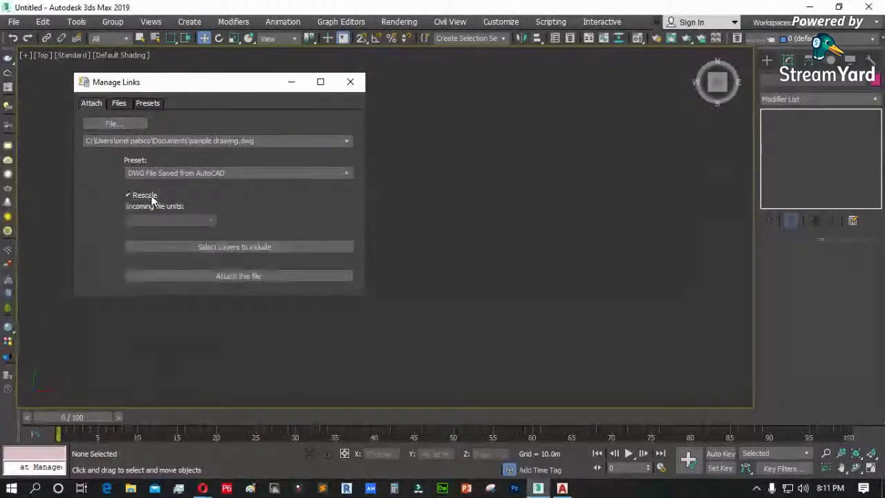
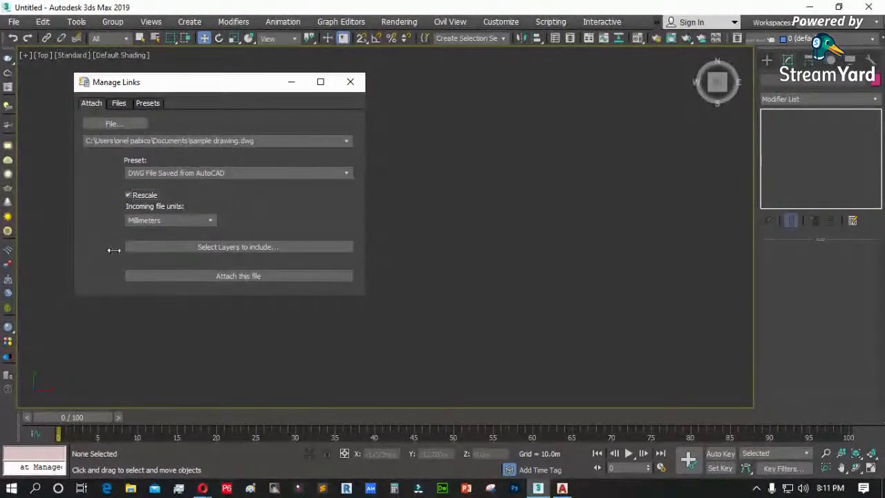
click(172, 220)
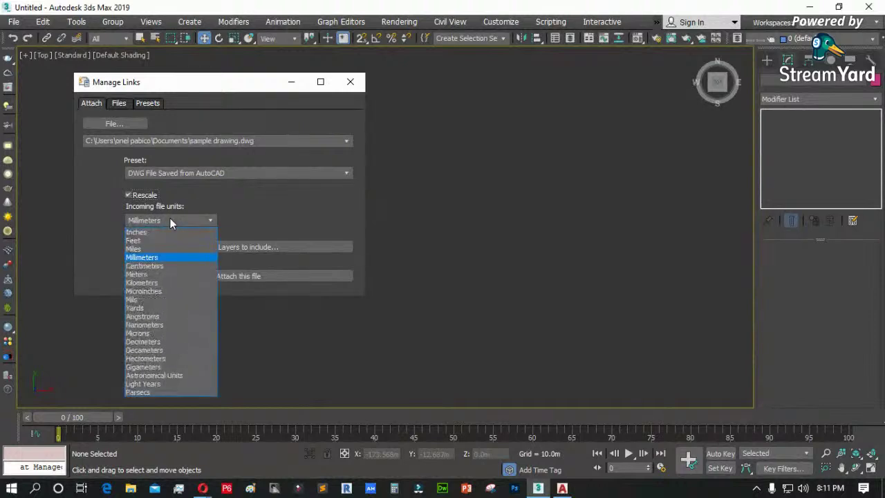
click(170, 258)
drag(214, 87, 189, 88)
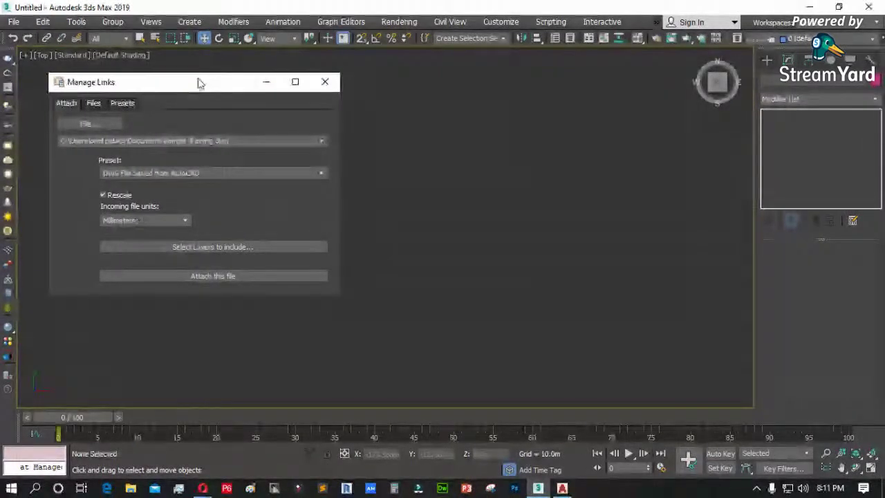
- Open Units Setup and review the system unit scale and its available units without changing them
click(438, 134)
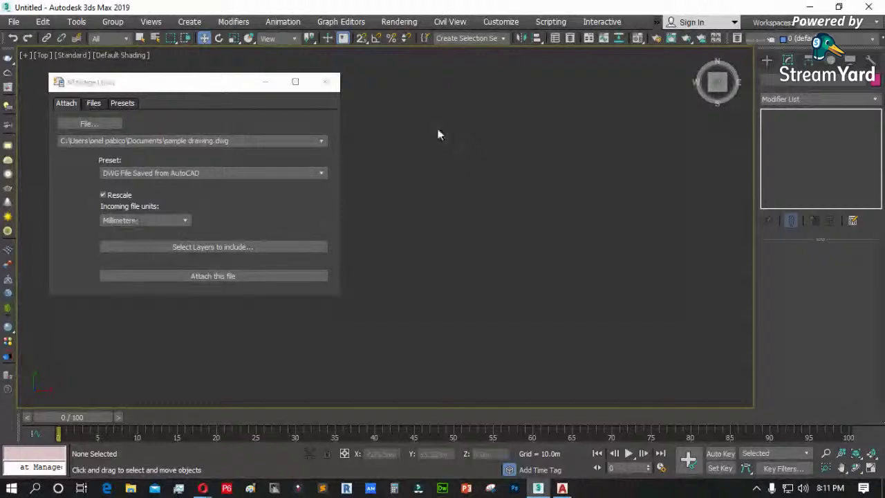
click(501, 21)
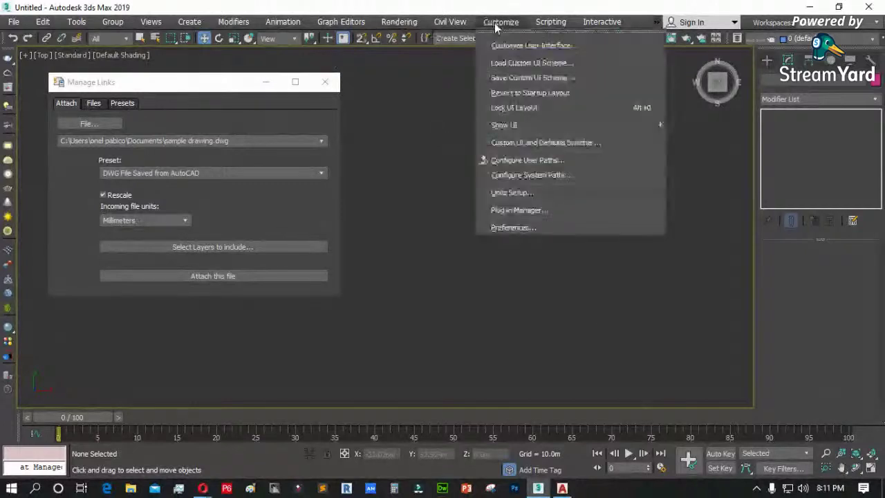
click(516, 191)
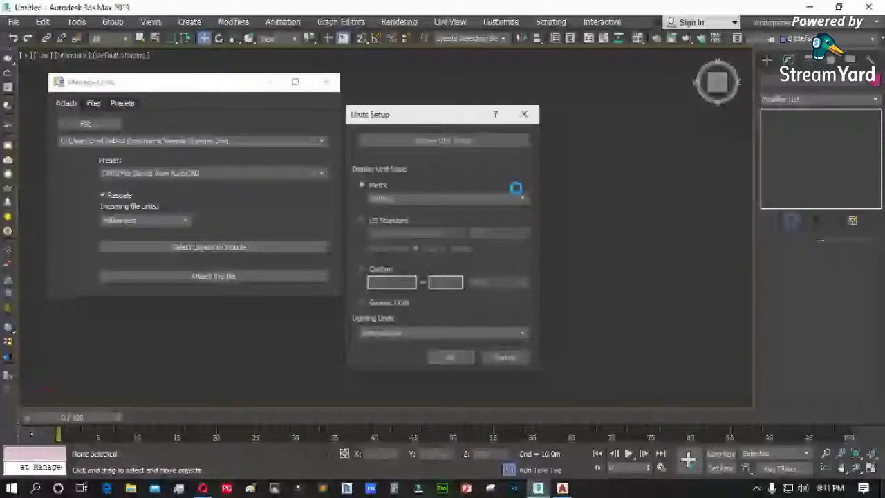
click(443, 141)
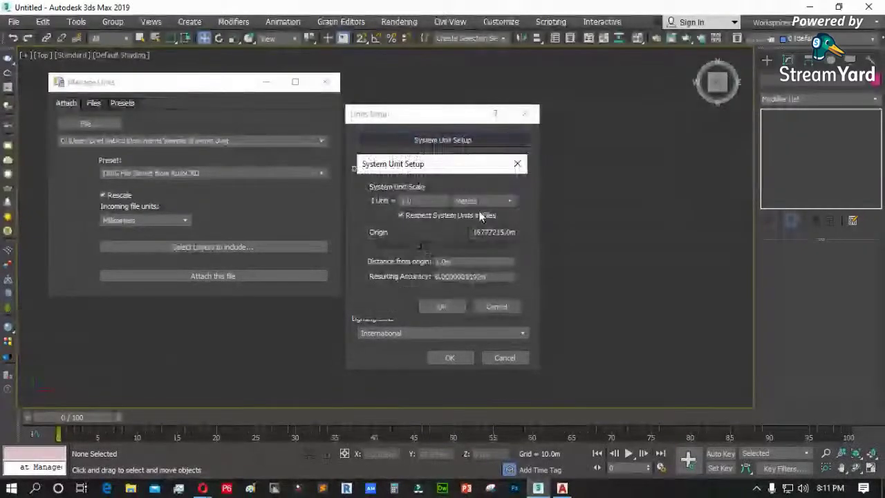
click(497, 307)
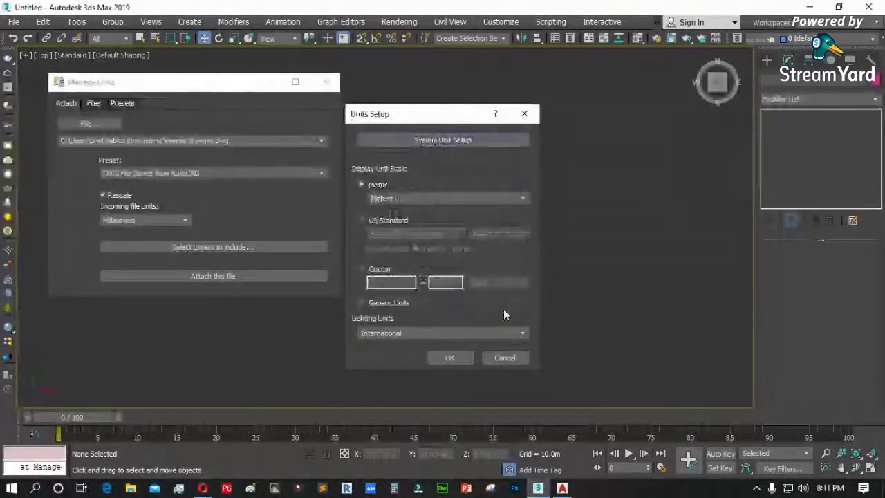
click(444, 141)
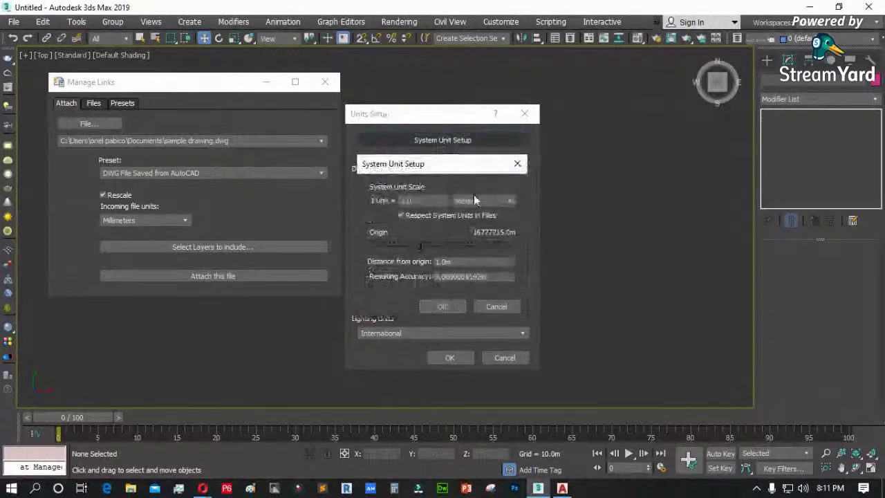
click(478, 201)
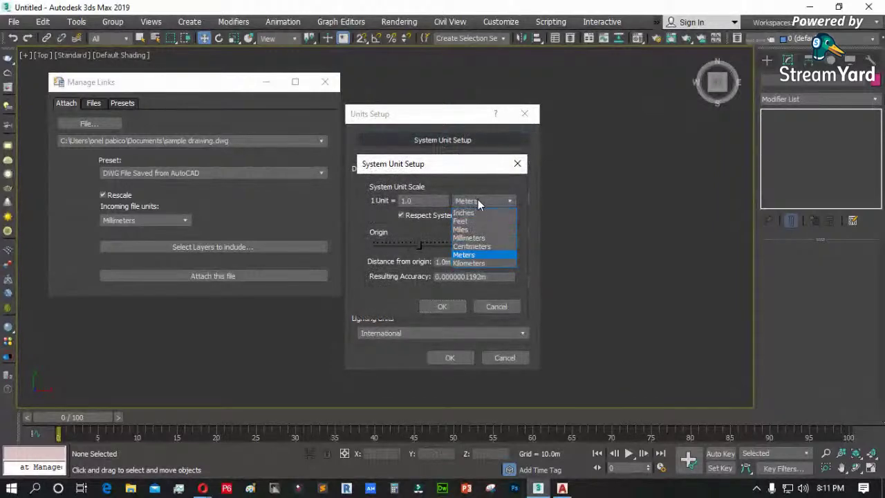
click(423, 165)
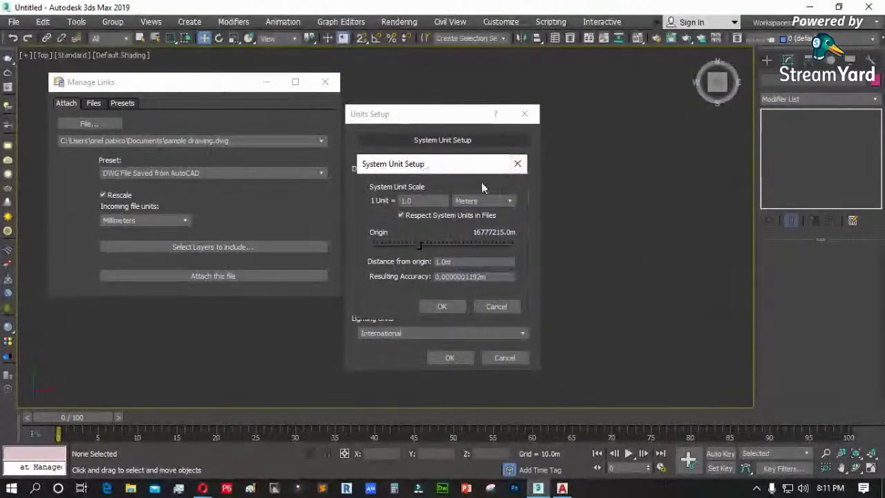
click(517, 164)
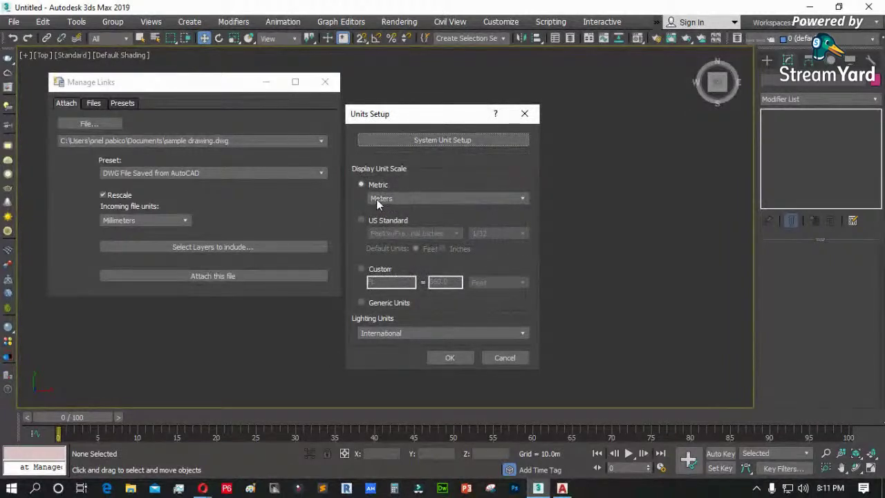
- Check the metric display unit and recheck the system unit settings, leaving Units Setup without changes
click(397, 197)
click(397, 196)
click(427, 141)
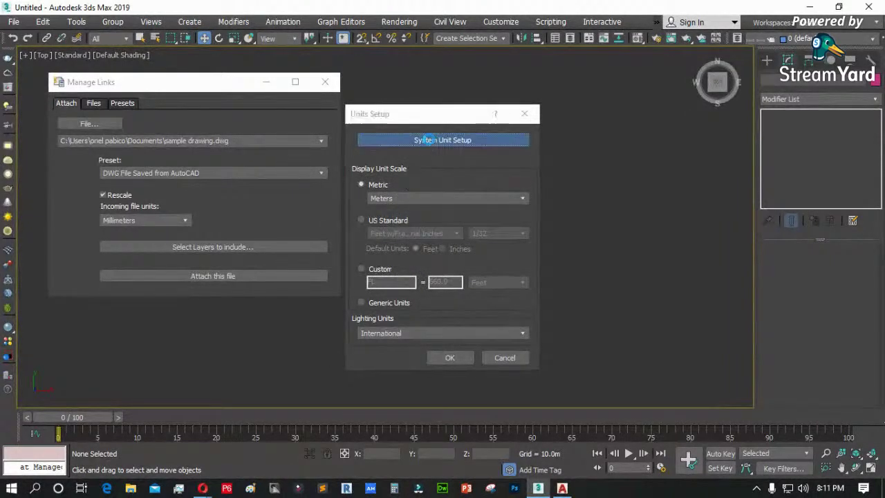
click(495, 306)
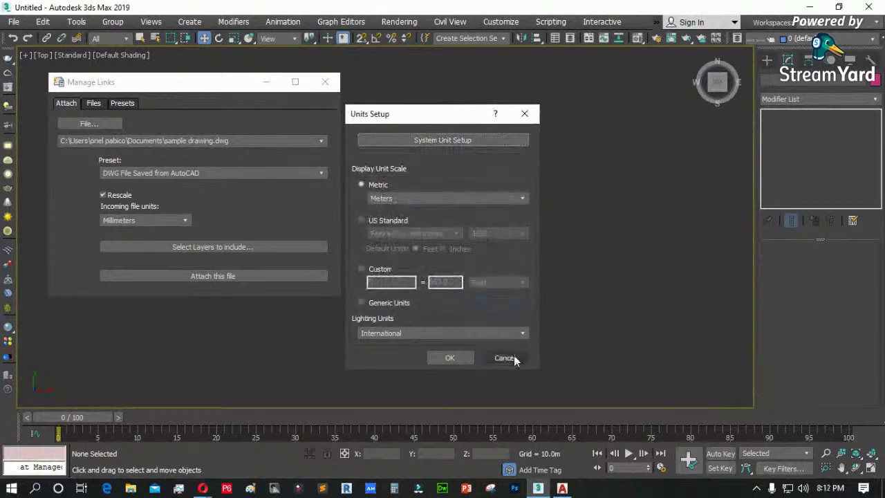
click(505, 357)
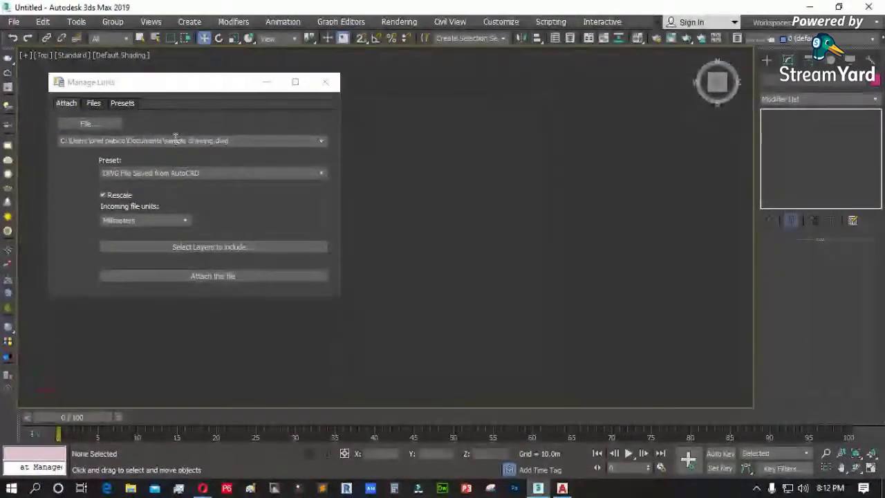
drag(178, 83, 171, 85)
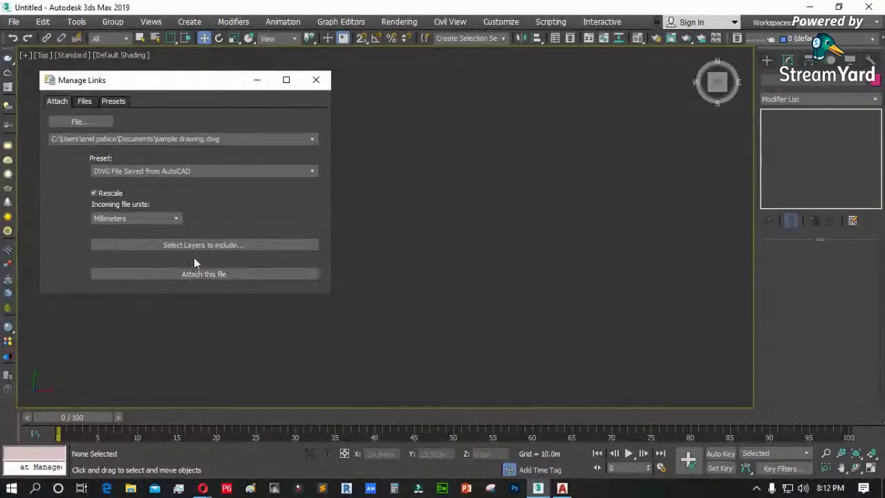
drag(166, 83, 163, 80)
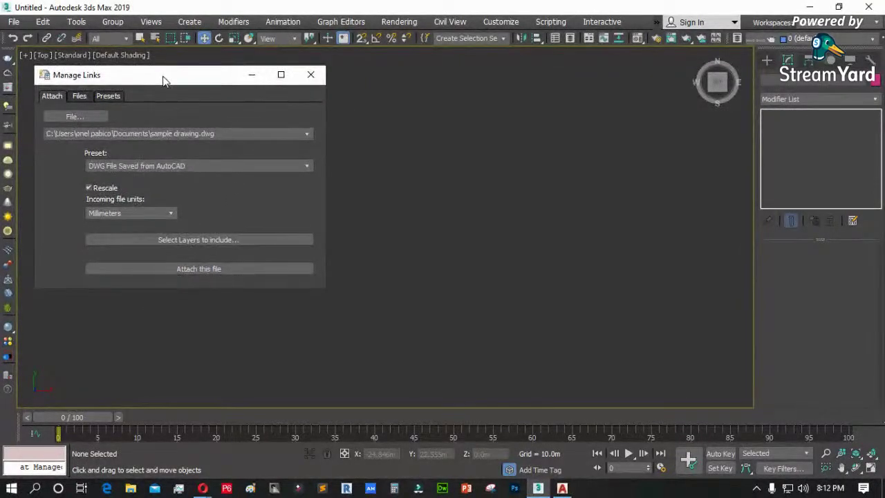
- Review the layer inclusion options for the linked drawing, comparing Skip all frozen layers and Select from list, without applying changes
click(190, 240)
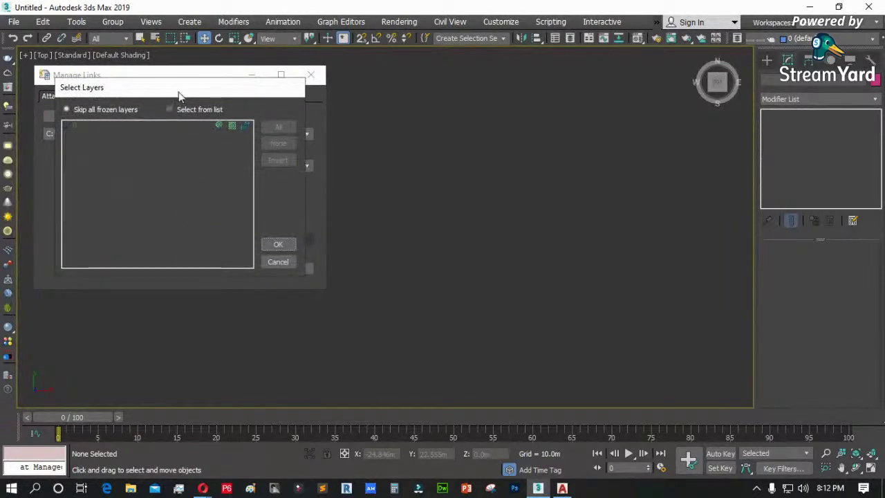
drag(175, 87, 231, 198)
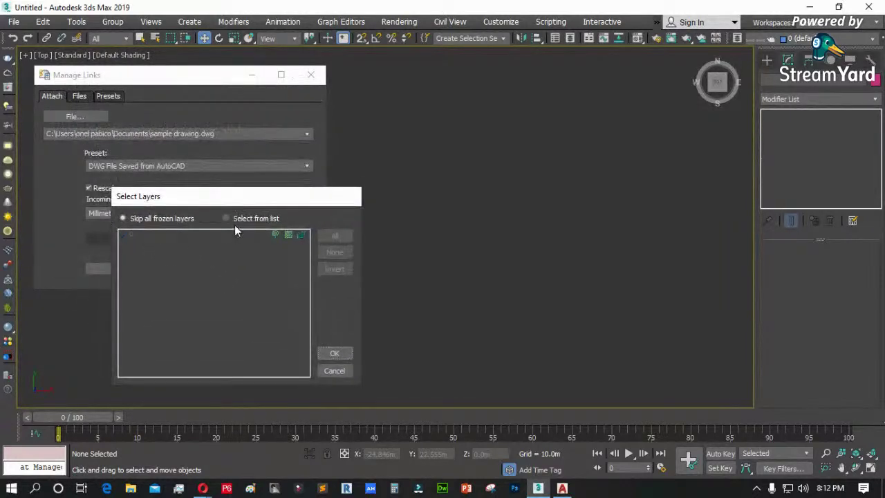
click(236, 219)
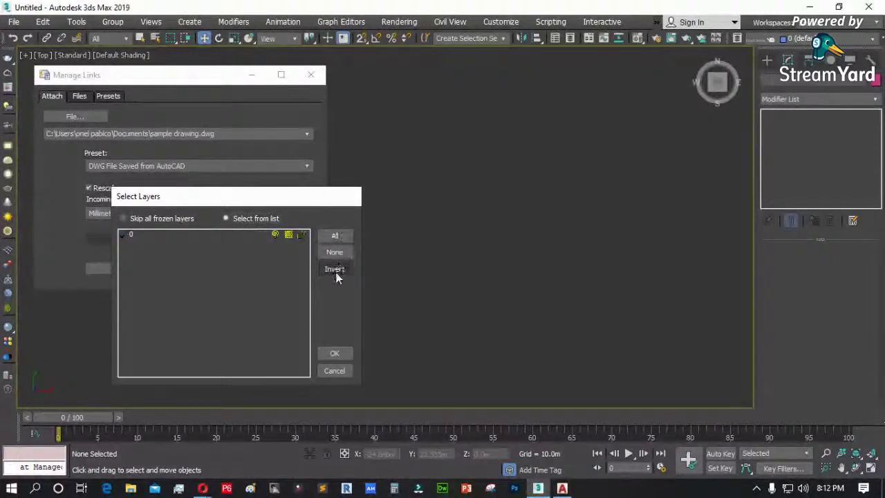
click(134, 219)
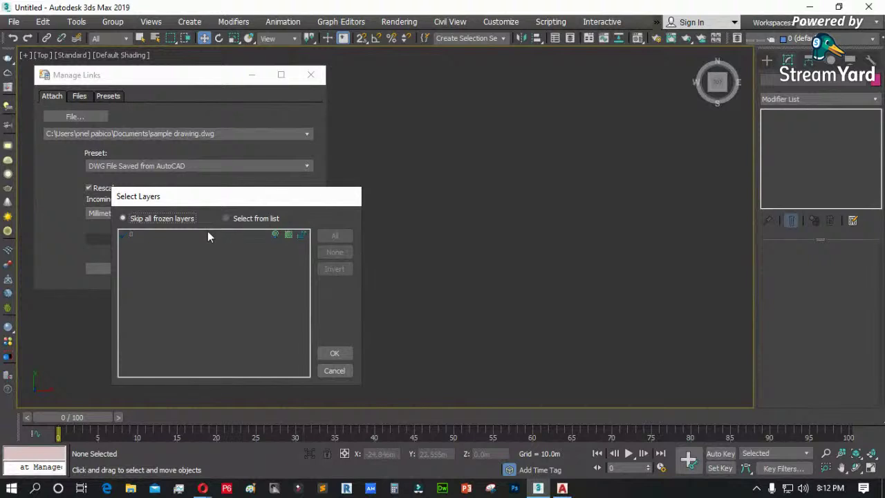
click(345, 374)
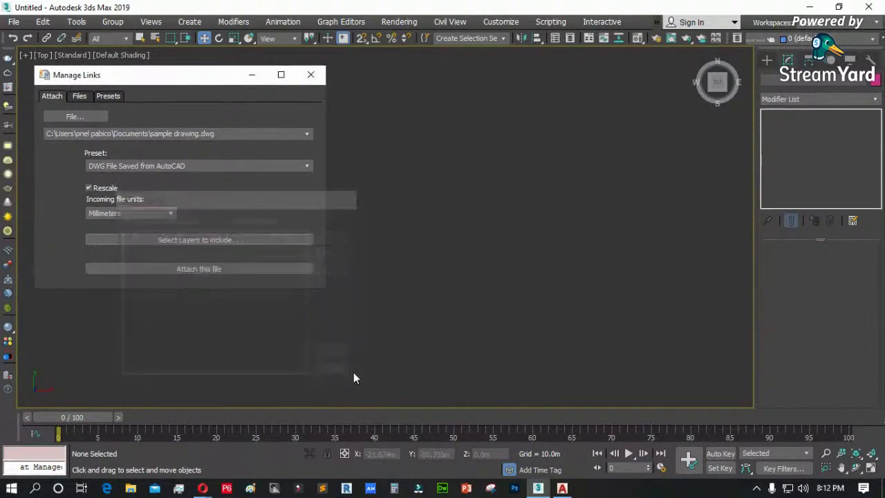
- Attach the sample drawing to the scene, close Manage Links and show the linked geometry in a perspective view
click(199, 268)
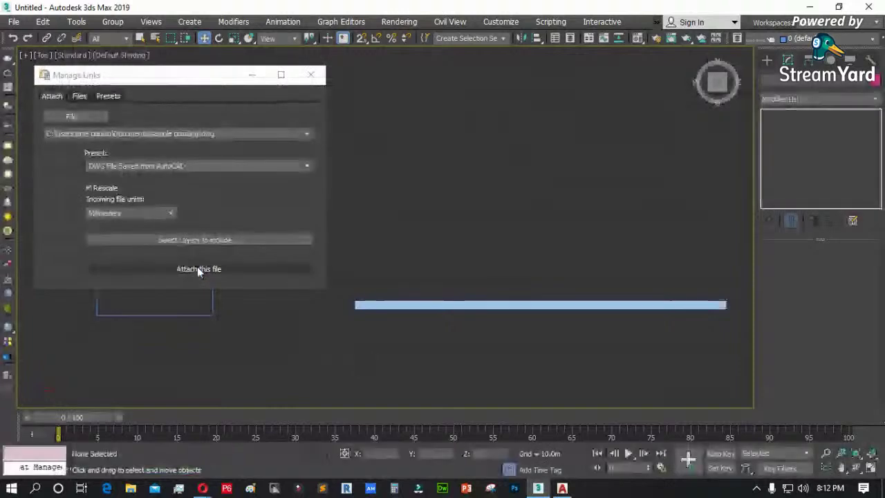
click(311, 75)
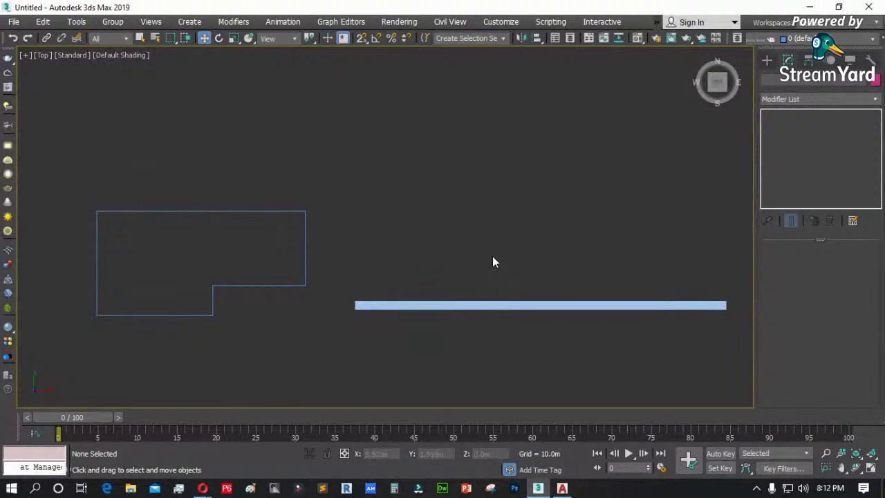
key(p)
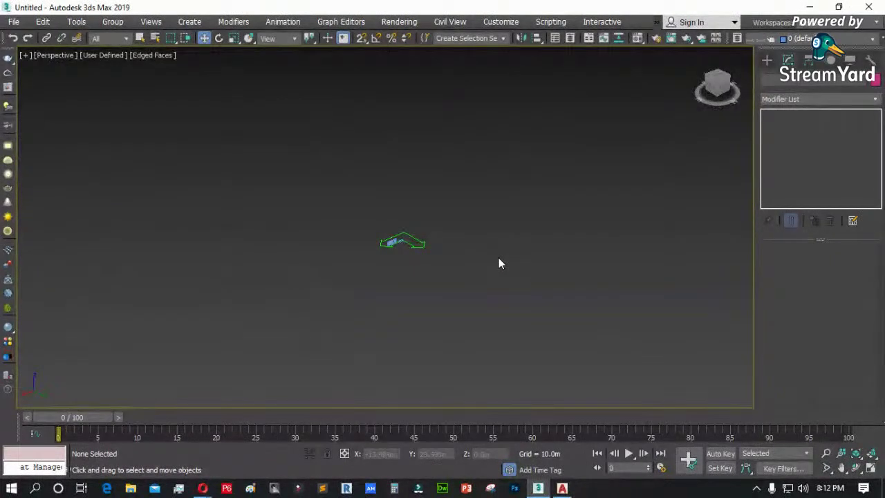
key(z)
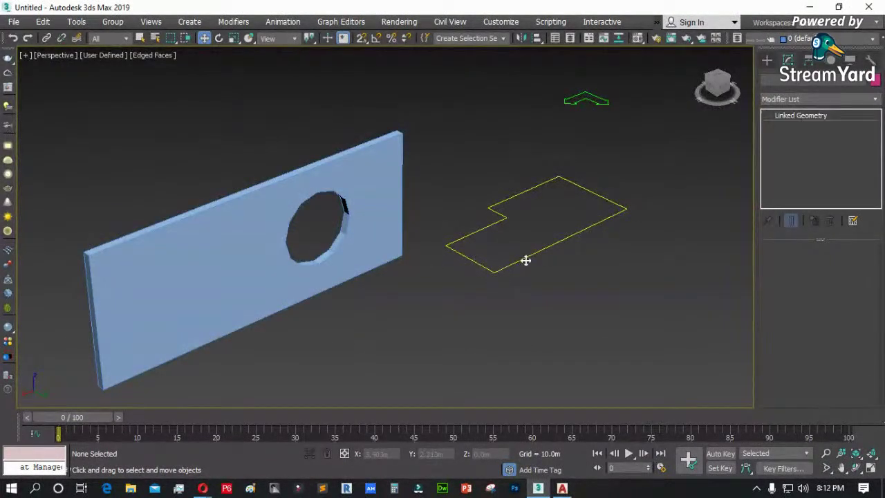
- Examine the linked L-shaped outline and the plate with the circular hole in perspective and top views
click(526, 260)
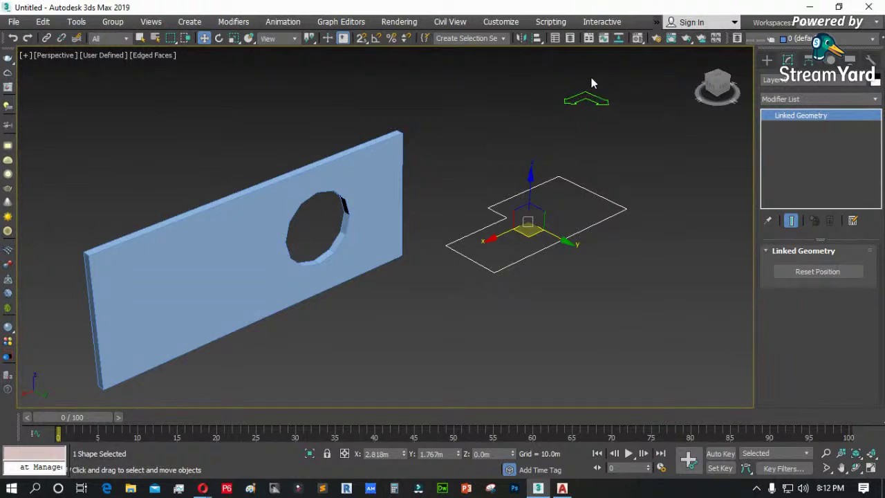
scroll(595, 89, up, 5)
scroll(573, 110, down, 5)
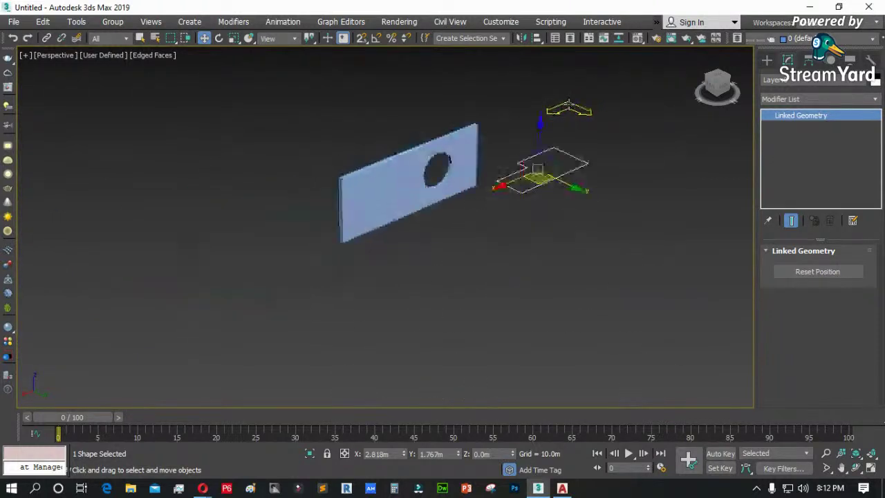
click(462, 157)
scroll(462, 158, up, 5)
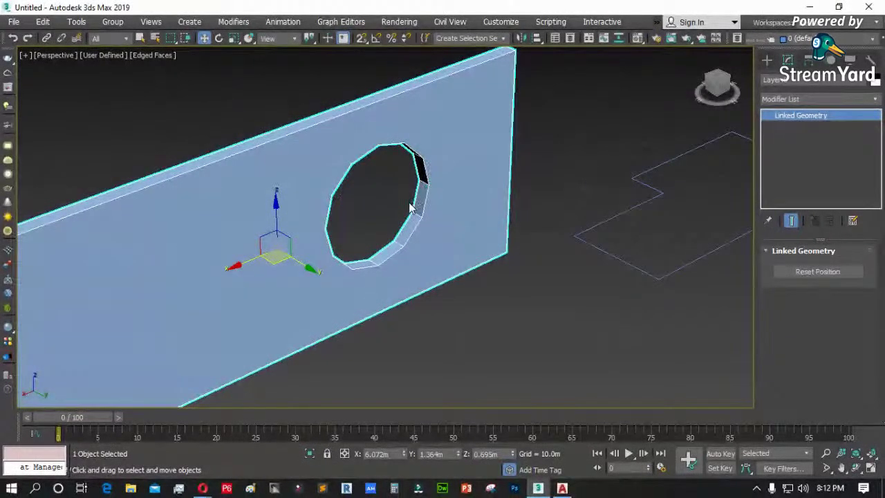
key(t)
key(z)
click(501, 169)
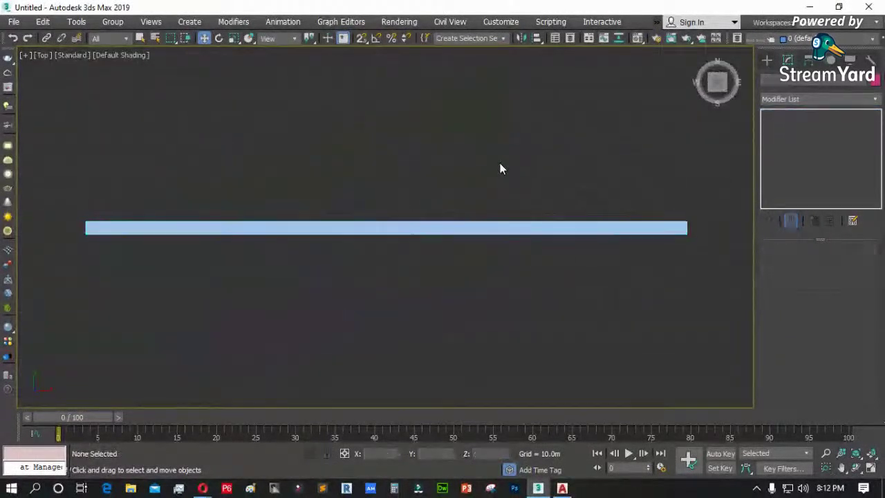
key(z)
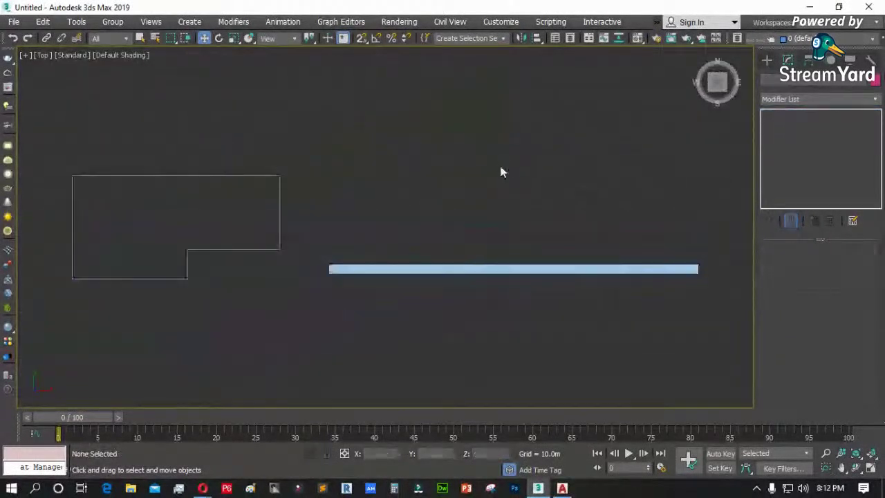
- Measure the L-shaped outline's left edge between its corner vertices with a Tape helper and delete the helper
click(278, 185)
key(z)
scroll(311, 180, down, 1)
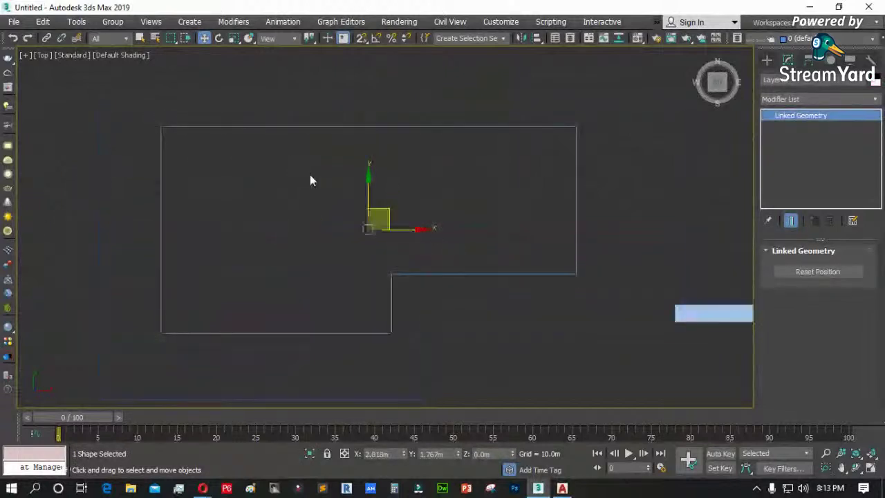
click(767, 60)
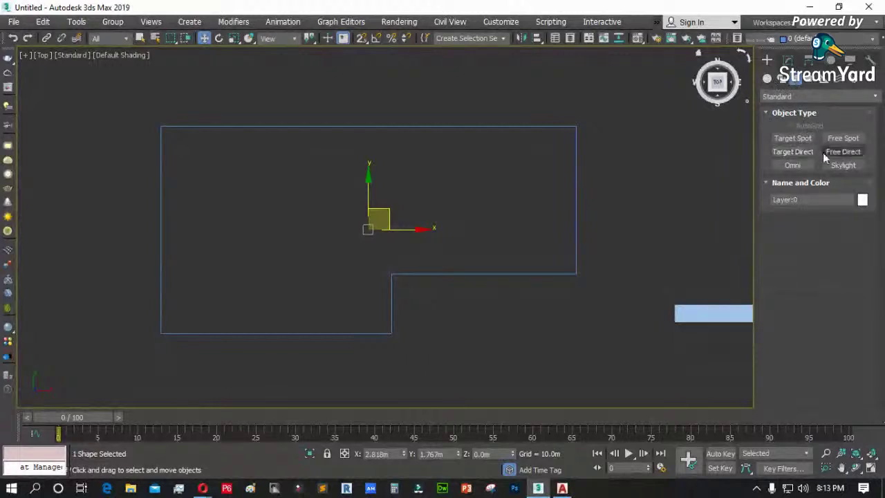
click(501, 22)
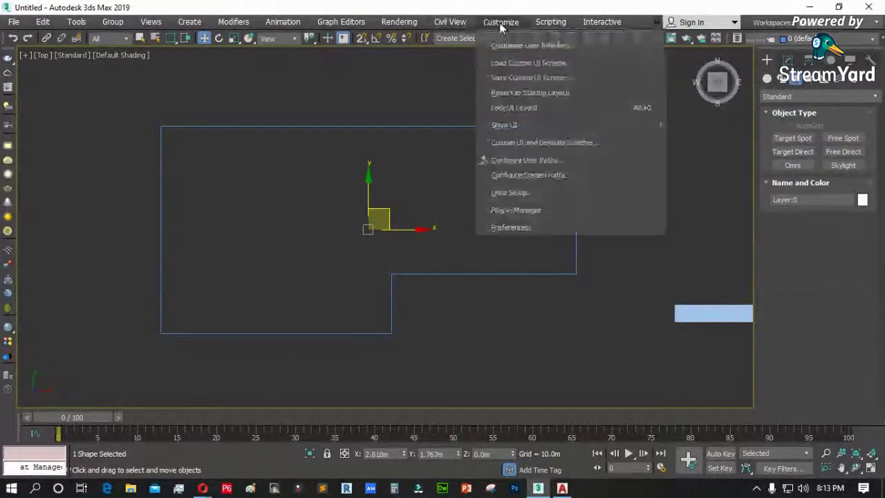
mouse_move(530, 126)
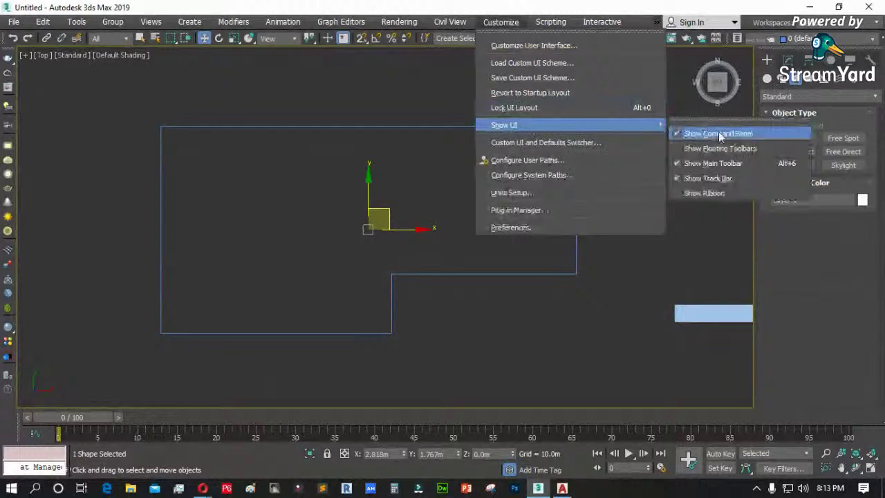
click(820, 256)
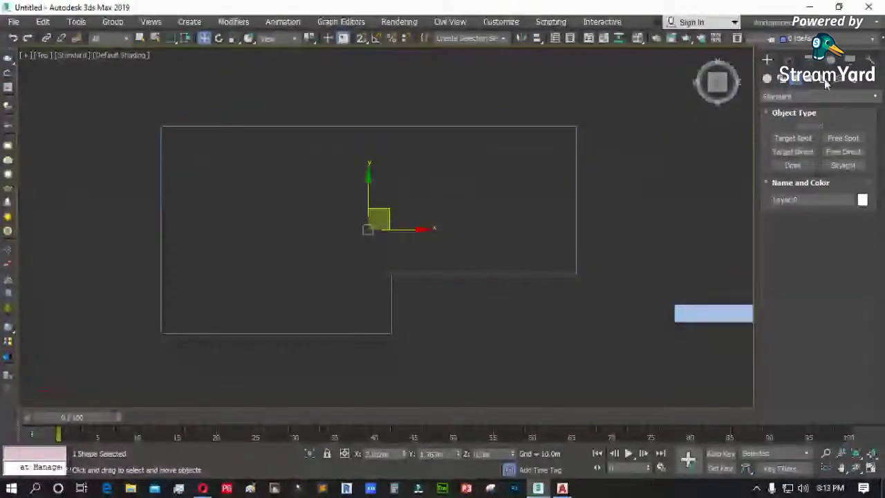
click(825, 80)
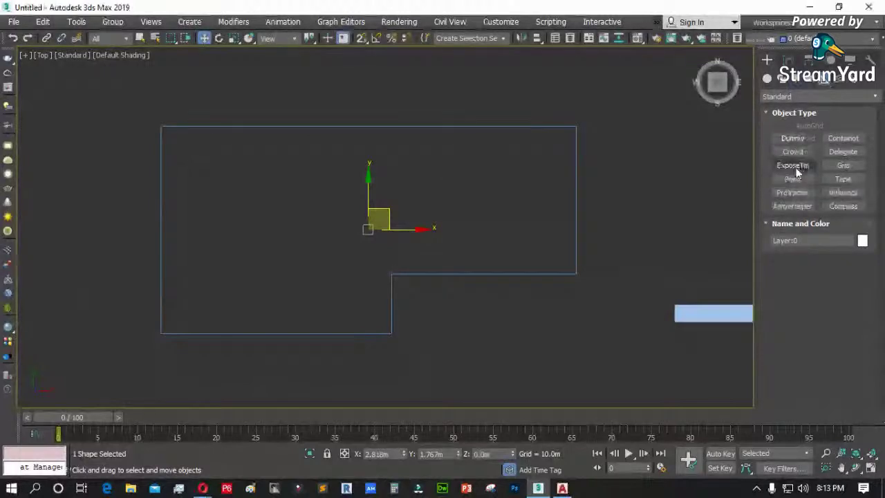
click(841, 179)
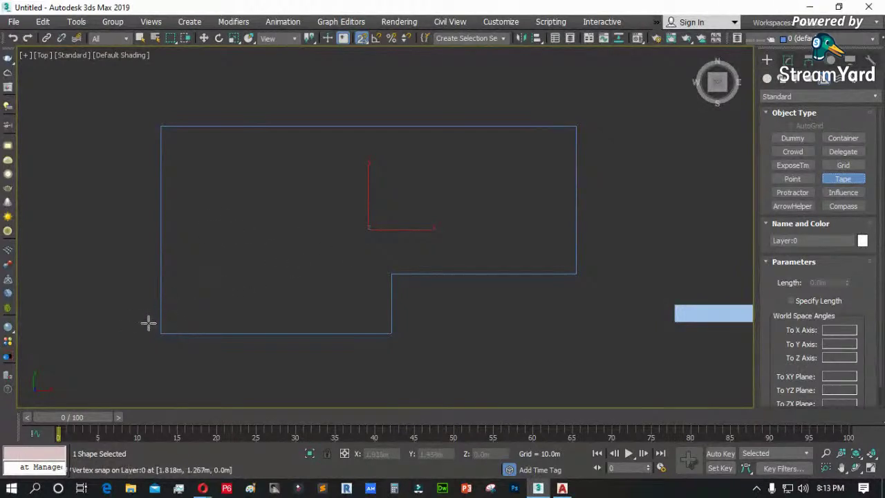
drag(161, 334, 162, 129)
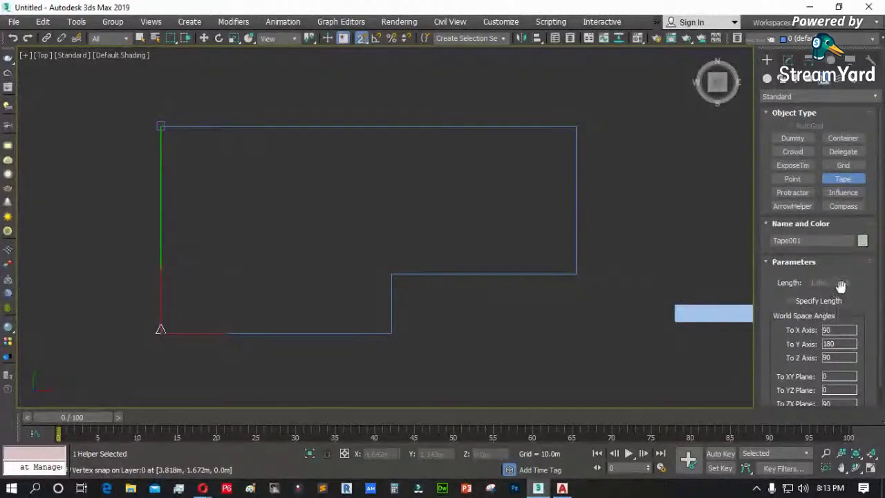
key(w)
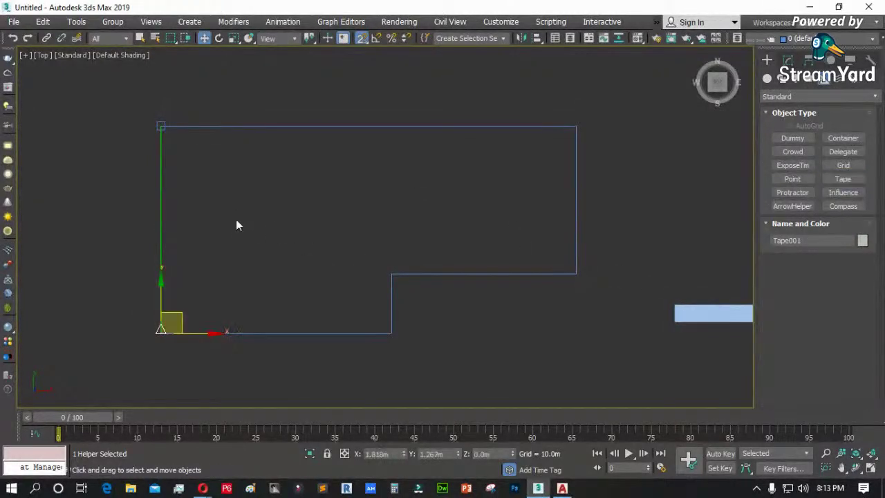
drag(193, 316, 278, 275)
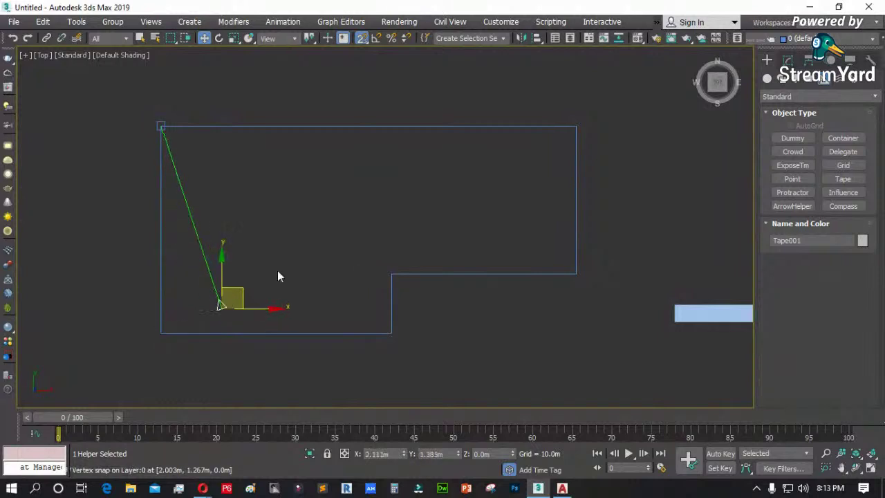
key(Delete)
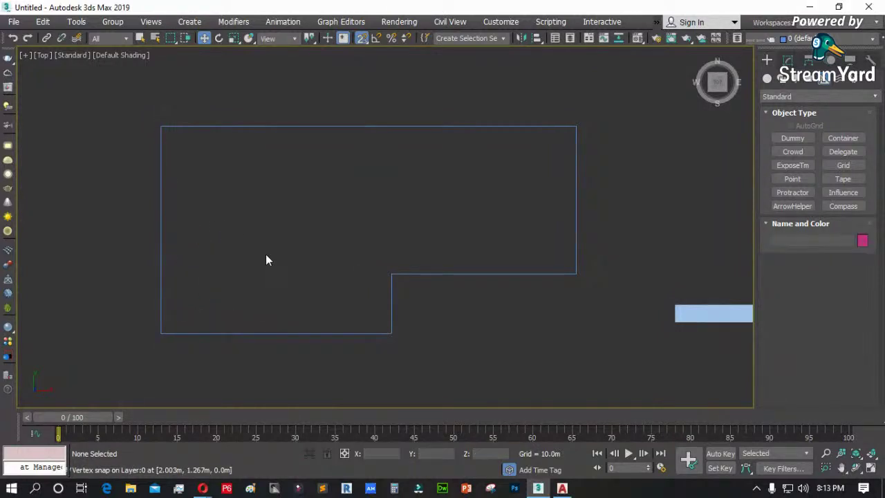
- Inspect the linked outline and the holed plate from an orbited 3D angle and return to the top view
scroll(172, 256, down, 2)
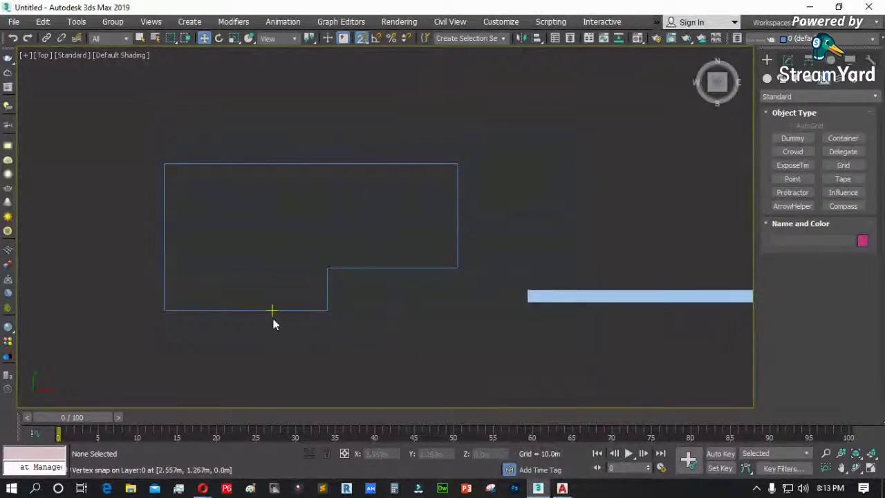
scroll(280, 342, down, 2)
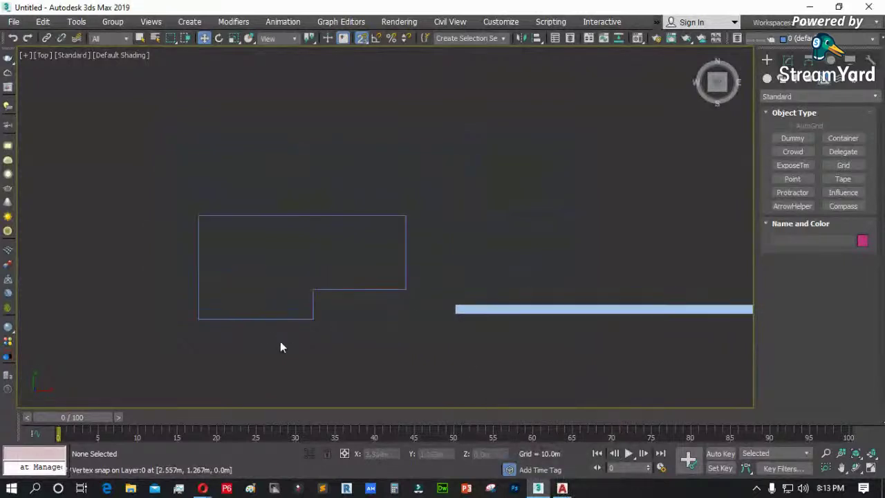
click(854, 468)
drag(355, 263, 377, 202)
key(Escape)
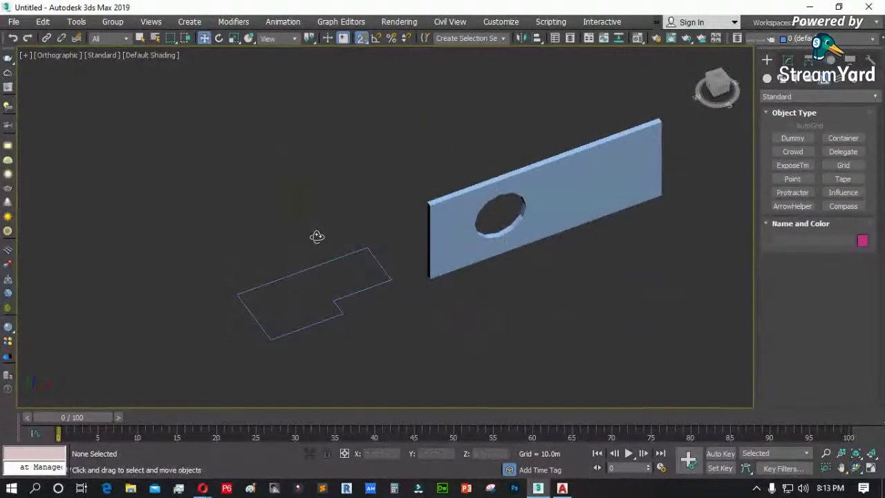
key(t)
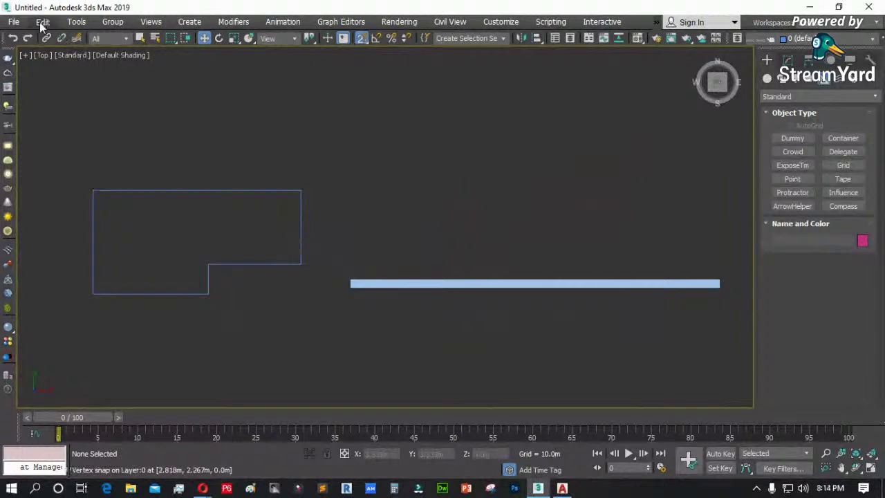
click(15, 23)
mouse_move(20, 258)
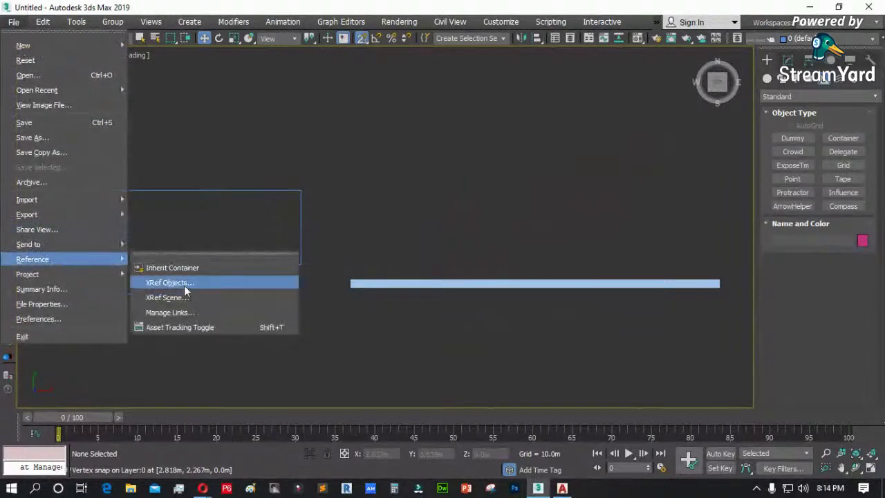
click(196, 315)
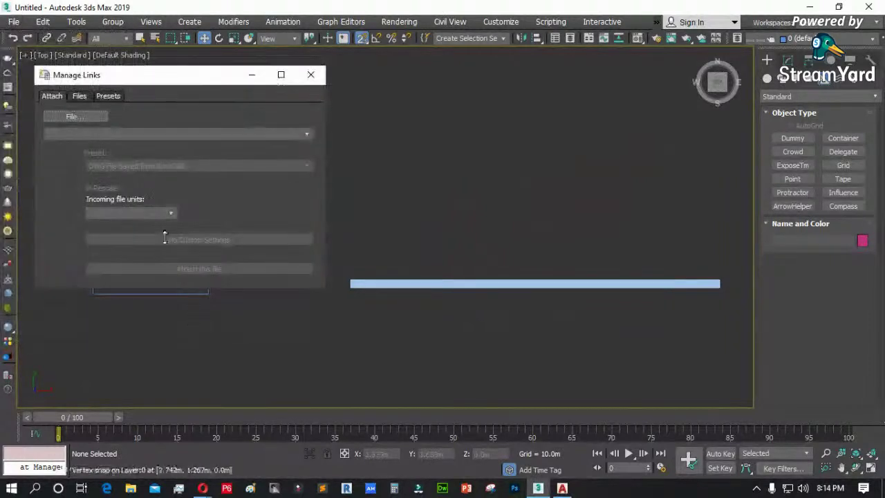
drag(176, 95, 391, 99)
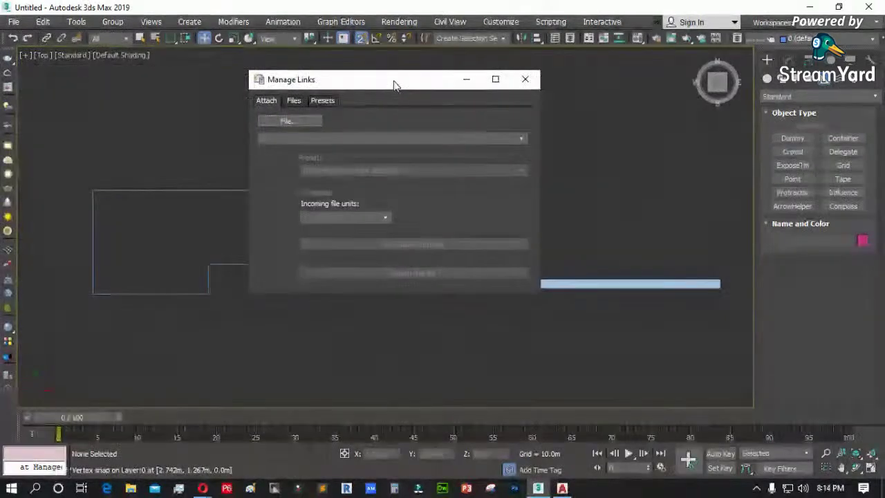
click(524, 81)
click(14, 22)
mouse_move(41, 200)
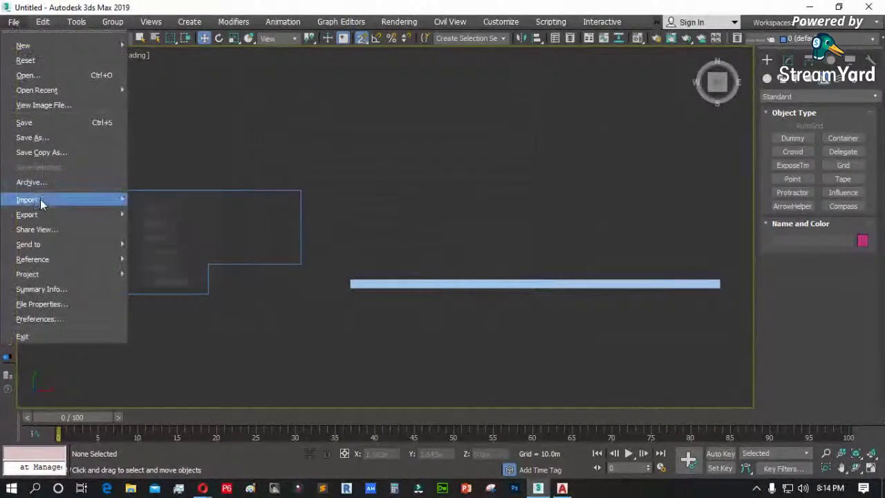
click(359, 126)
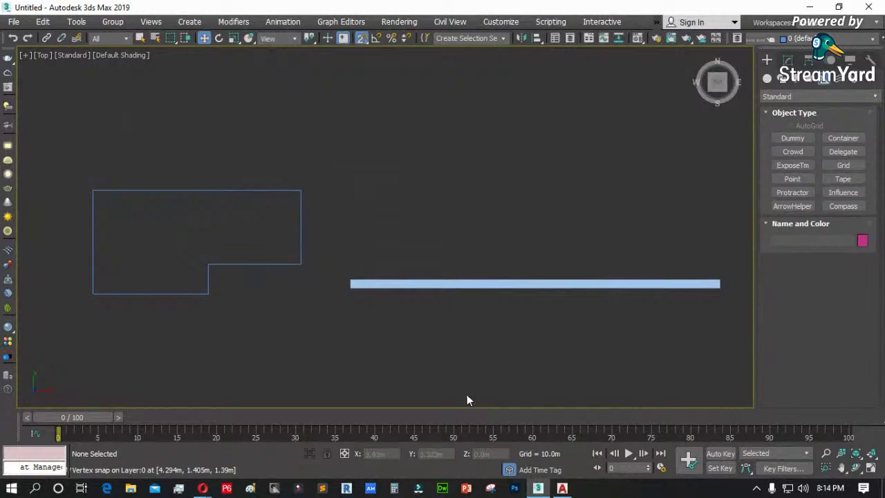
- Switch to AutoCAD and copy the plate with the circular hole a short distance in front of the original
click(562, 488)
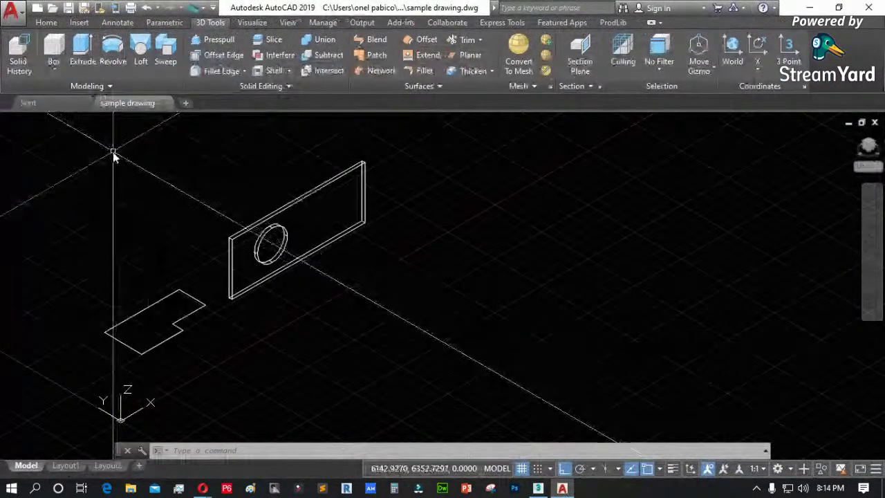
text(co)
key(Return)
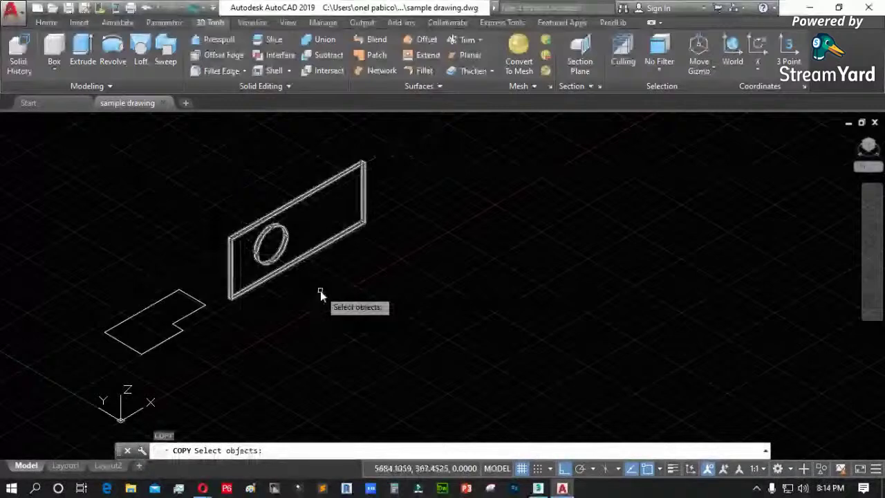
click(320, 290)
click(273, 242)
key(Return)
click(281, 303)
click(310, 320)
key(Return)
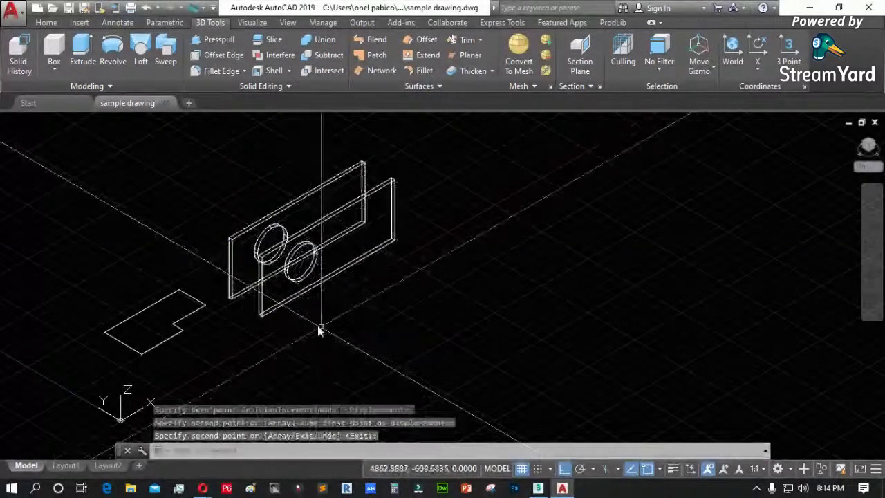
key(Return)
- Save the drawing under the new name sample drawing_2 in the Documents folder
key(ctrl+shift+s)
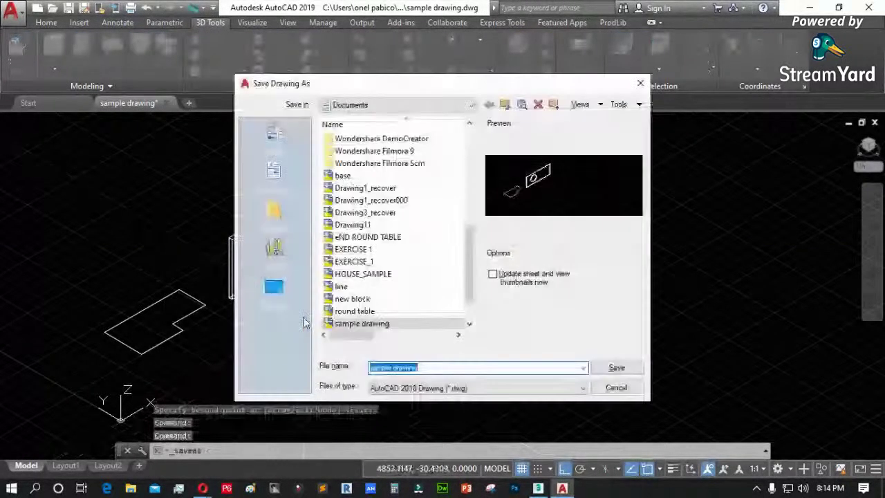
click(434, 374)
text(_2)
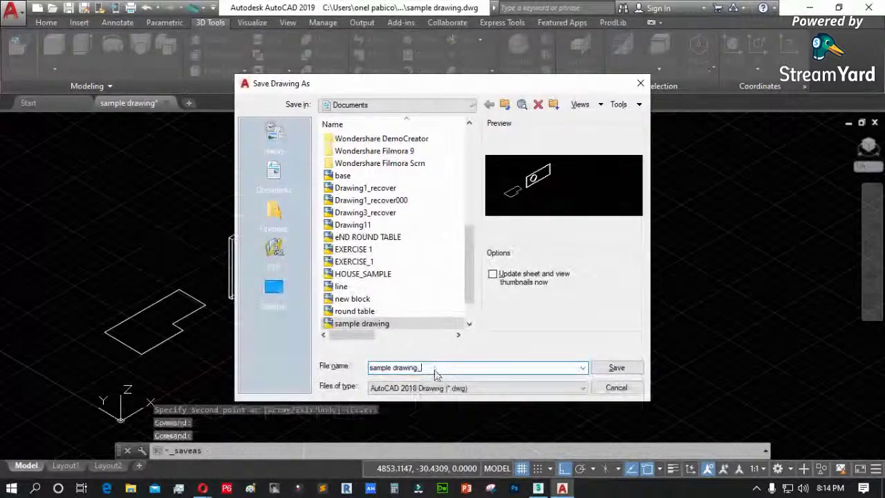
click(614, 367)
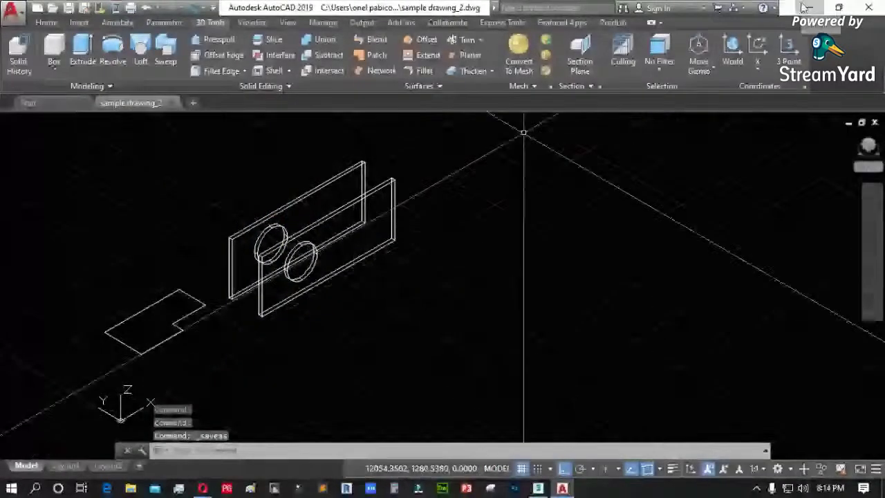
- Switch to 3ds Max and hide the linked L-shaped outline and holed plate
key(alt+Tab)
scroll(291, 251, down, 4)
drag(454, 191, 218, 291)
drag(173, 197, 448, 289)
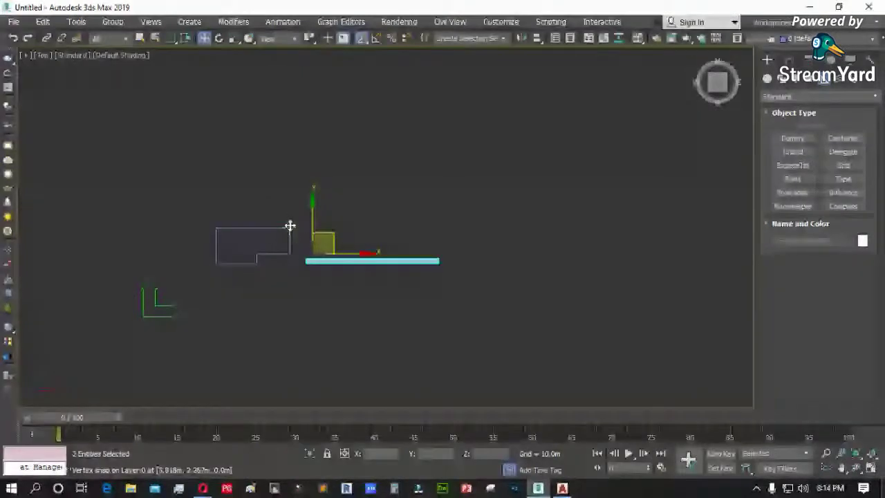
scroll(215, 271, up, 2)
click(306, 305)
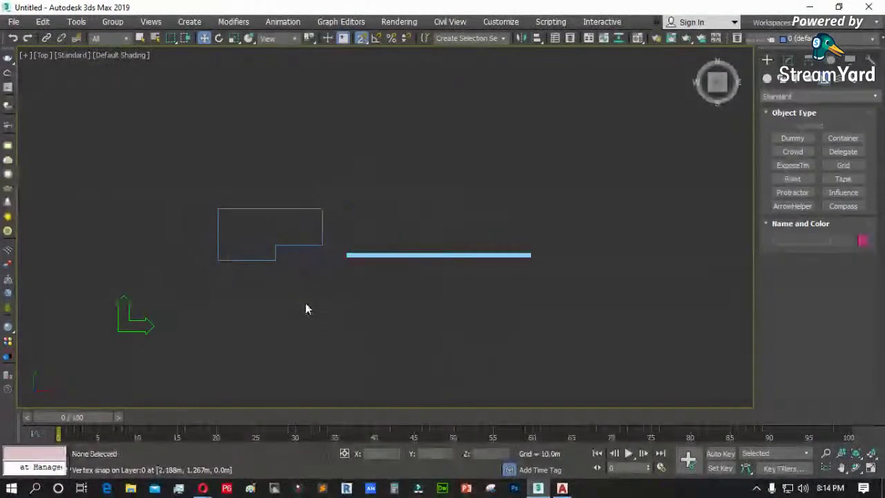
drag(180, 170, 562, 298)
drag(138, 146, 566, 301)
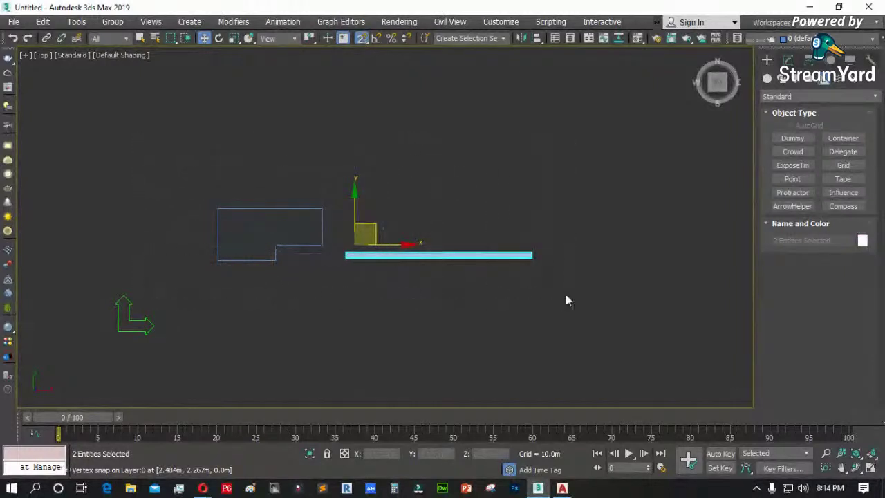
right_click(486, 272)
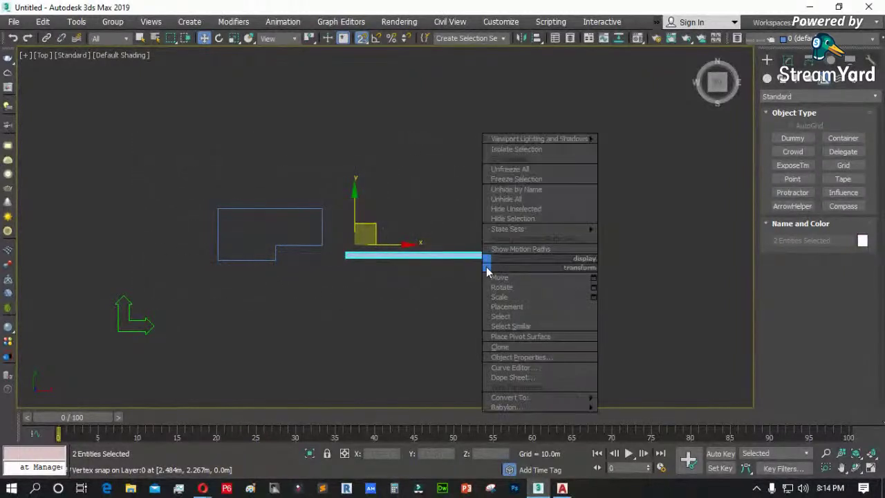
click(509, 220)
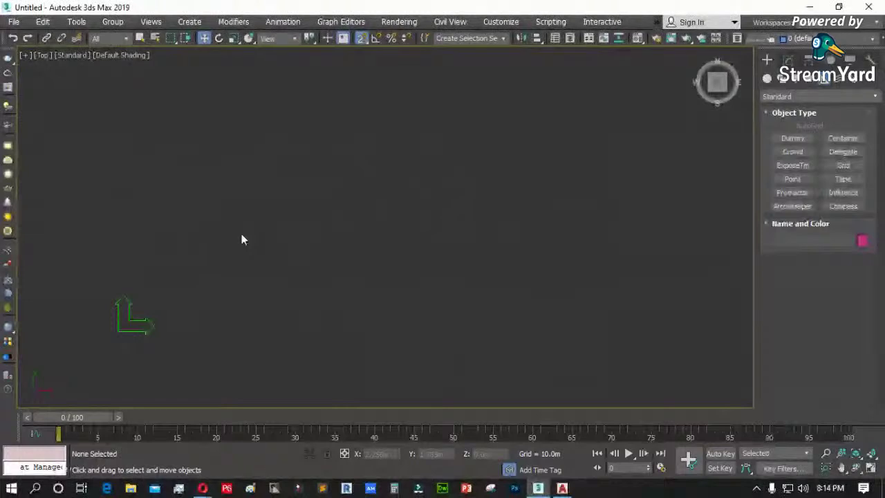
- Import sample drawing_2 from the Documents library, accepting the proxy objects notice with "Do not show this message again" enabled
click(17, 25)
mouse_move(67, 201)
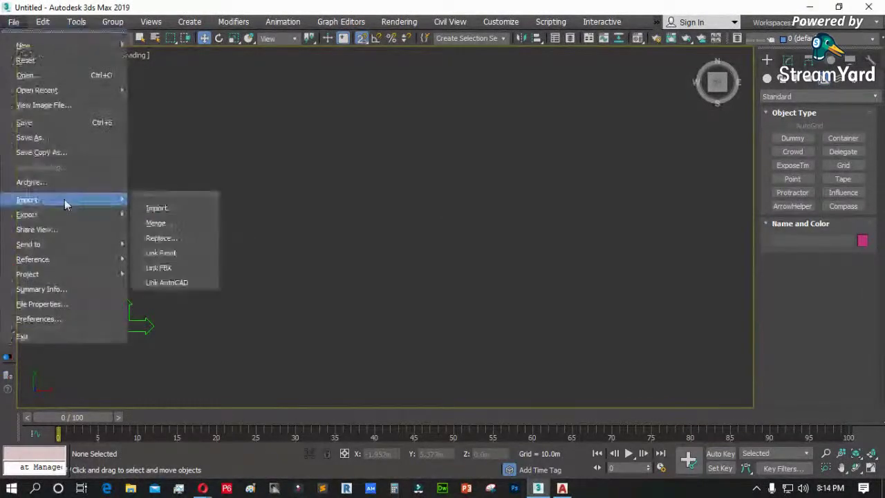
click(158, 210)
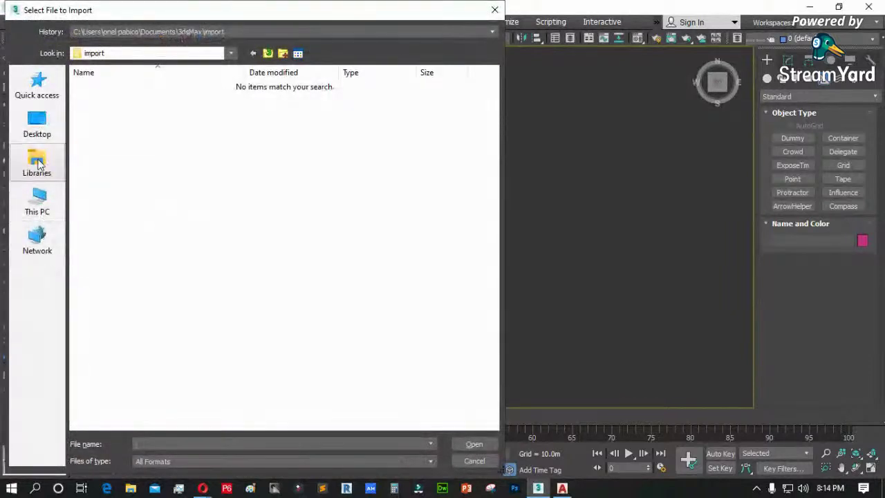
click(38, 163)
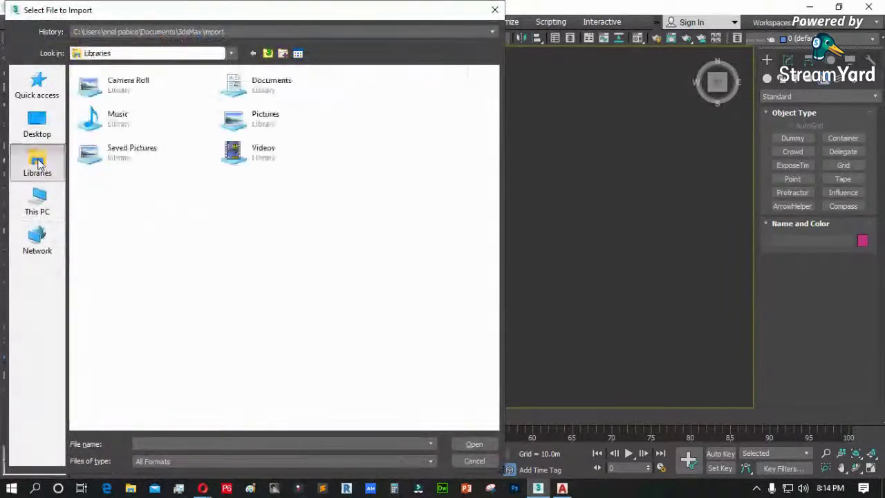
double_click(254, 88)
scroll(138, 383, down, 5)
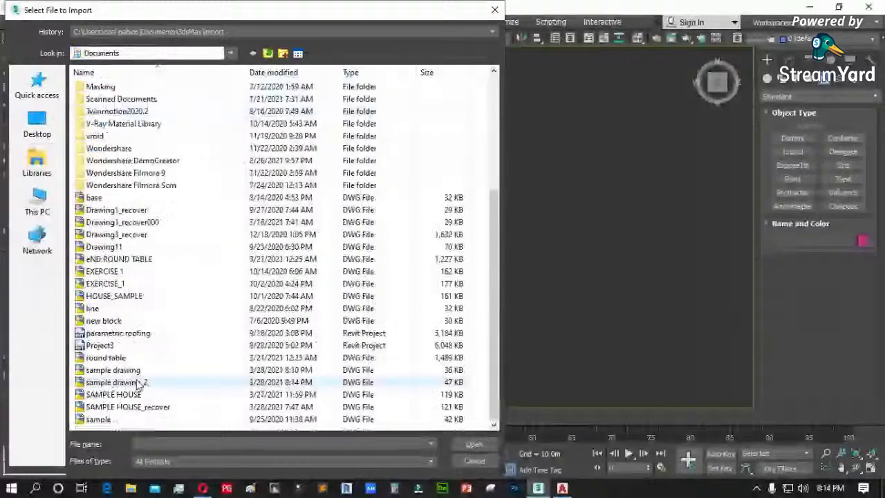
click(138, 382)
click(472, 445)
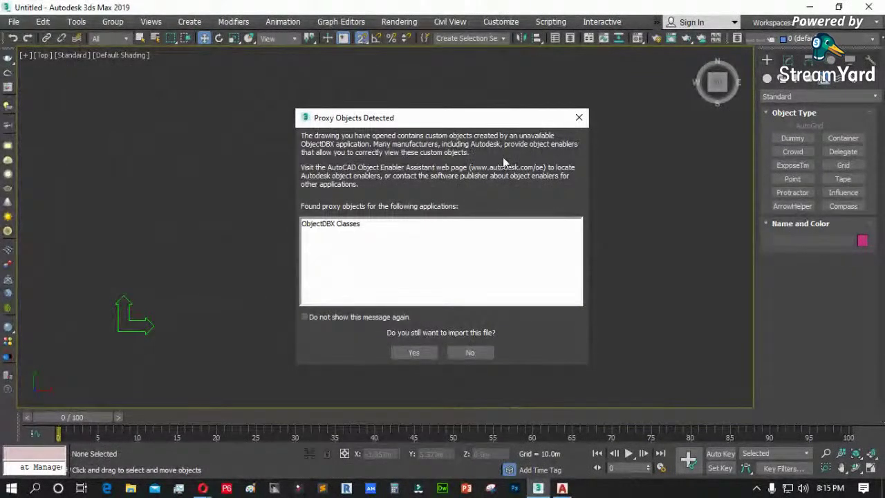
click(342, 317)
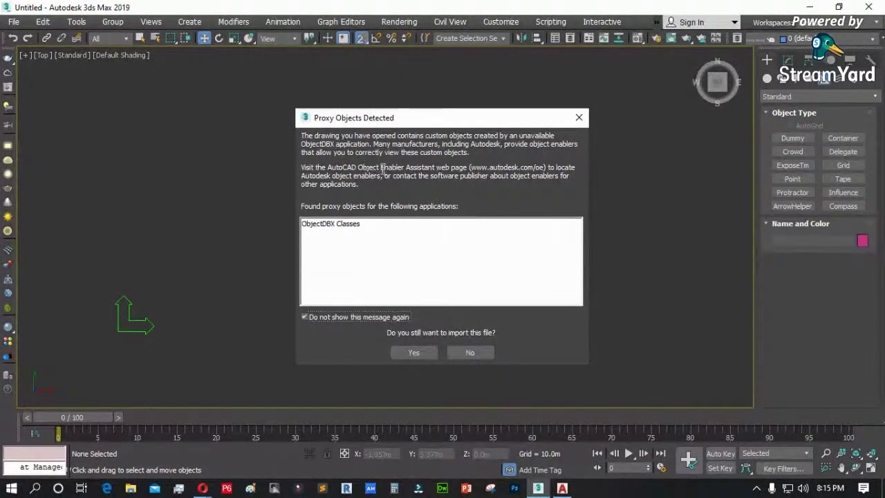
click(414, 353)
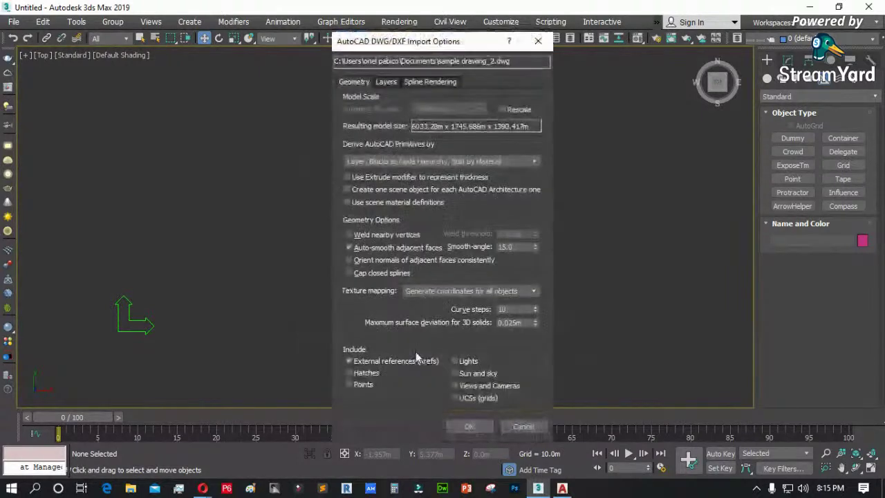
- Enable Rescale with incoming file units in Millimeters, review the layer and spline rendering options, and complete the import
drag(407, 45, 200, 43)
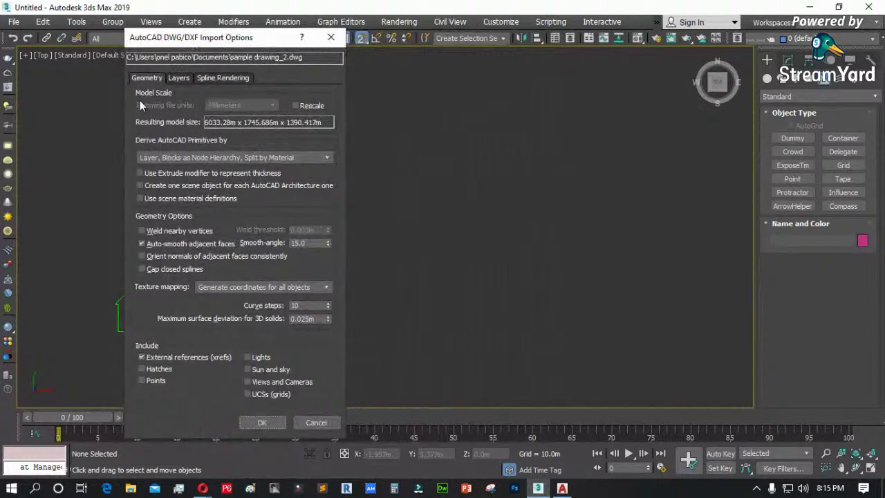
click(295, 105)
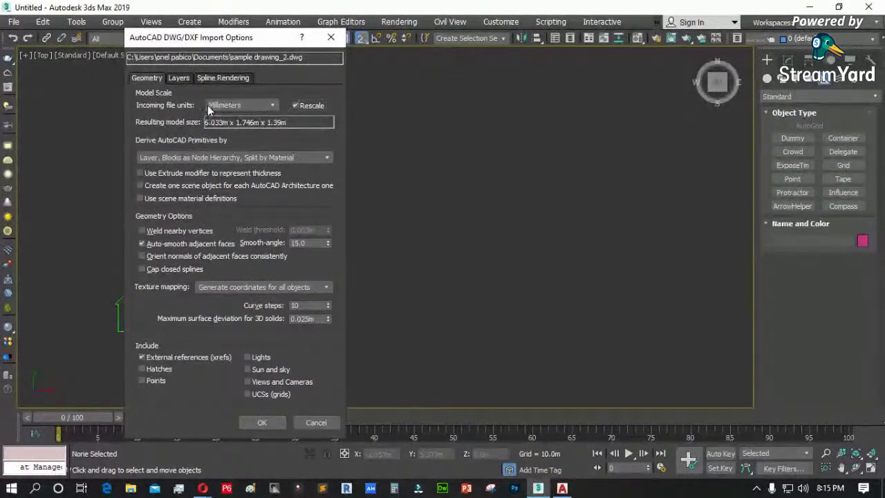
click(295, 105)
click(302, 107)
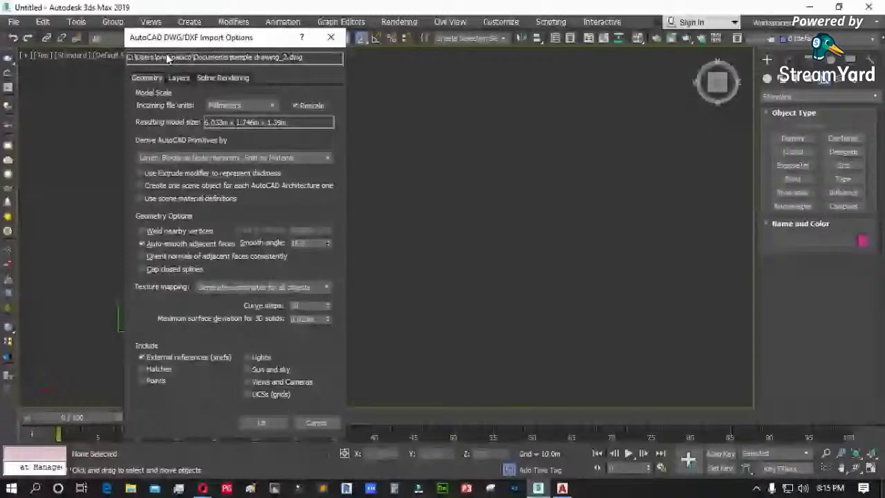
click(178, 77)
click(222, 78)
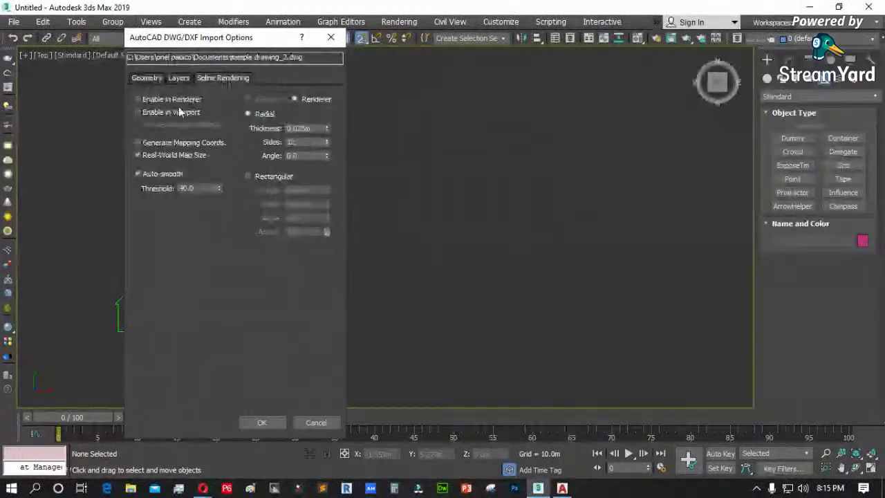
click(147, 77)
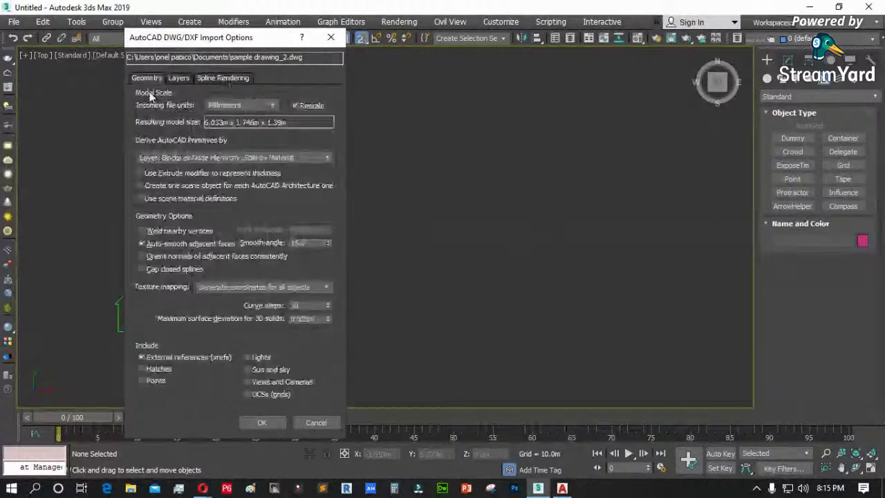
click(262, 423)
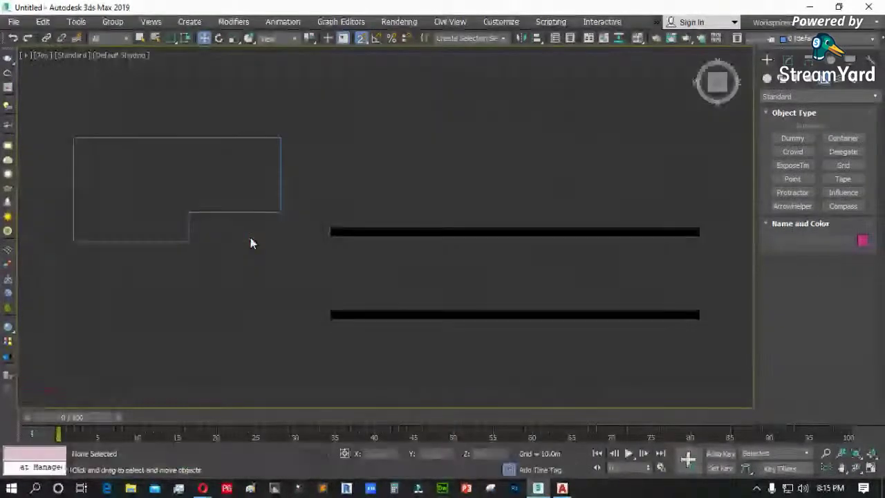
- Inspect the two imported holed plates and the L-shaped outline from an orbited perspective view
scroll(217, 279, down, 2)
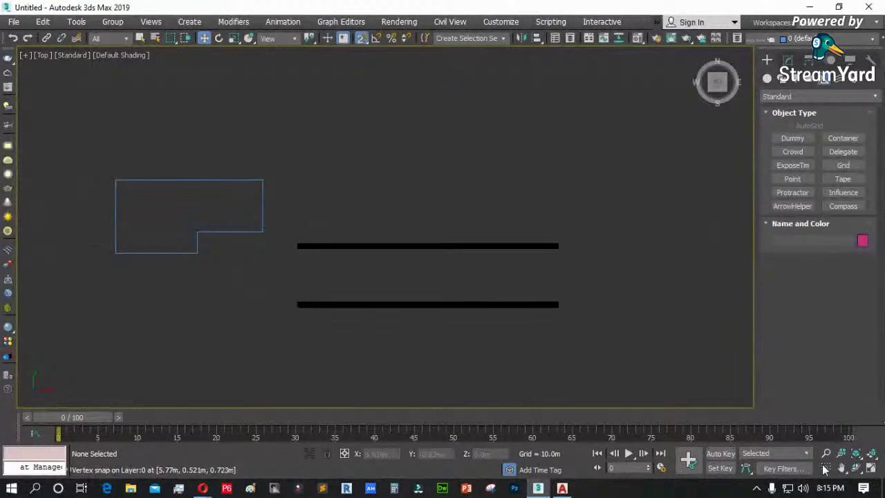
click(856, 472)
drag(448, 310, 414, 227)
key(p)
scroll(414, 227, down, 5)
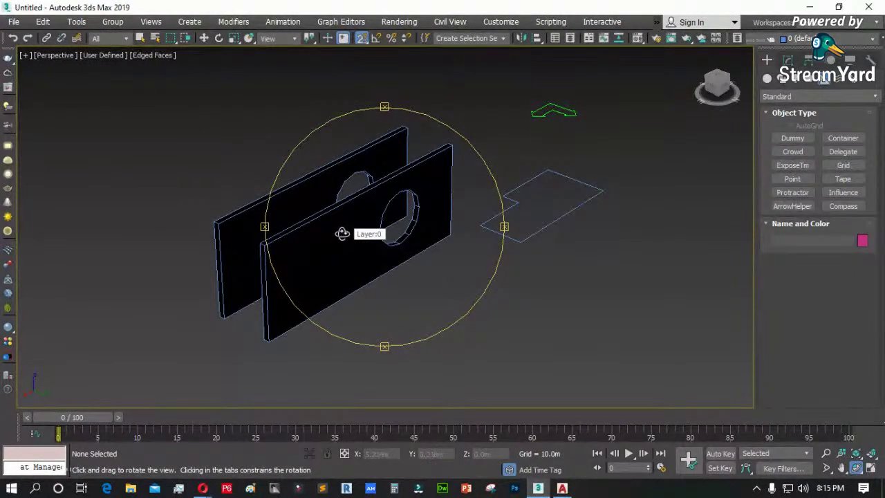
drag(392, 240, 415, 240)
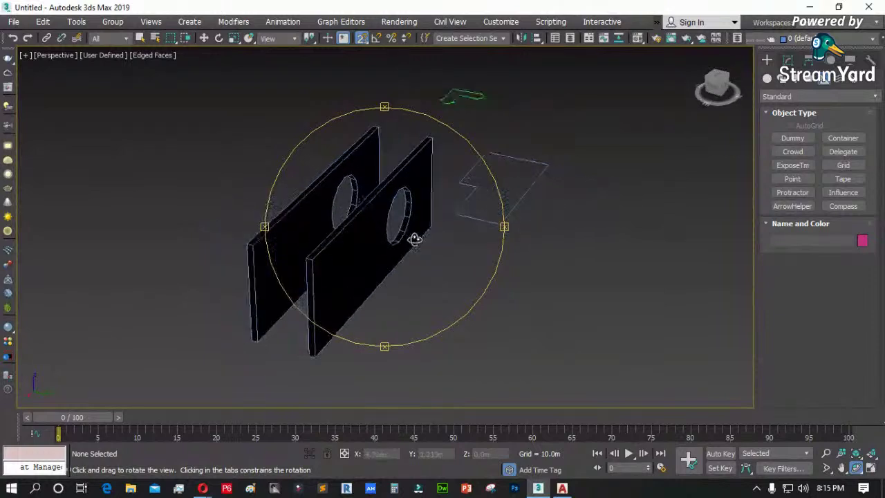
right_click(336, 174)
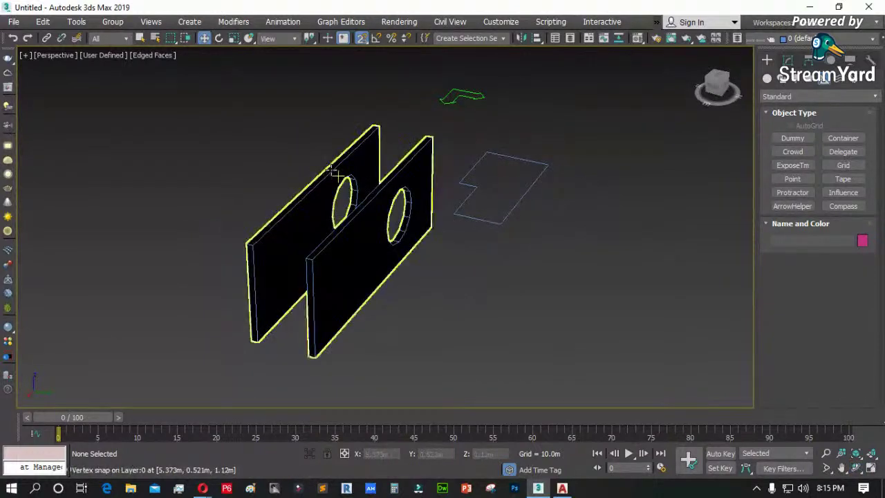
click(492, 223)
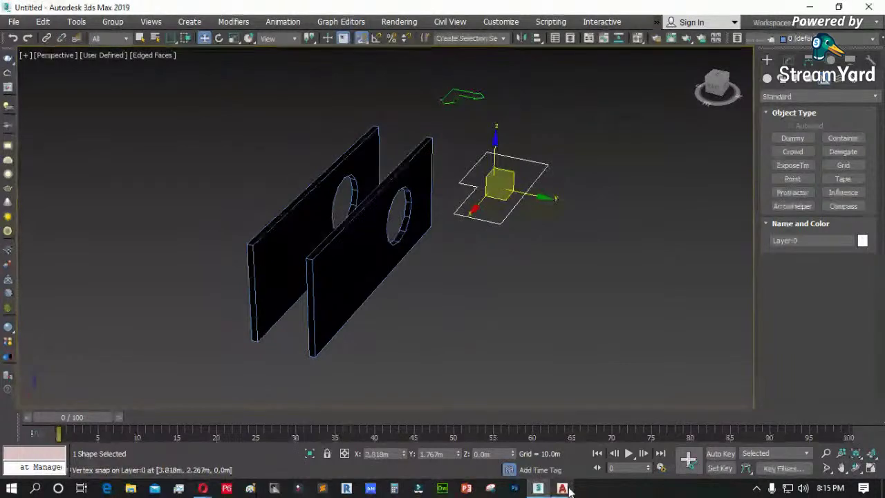
click(533, 369)
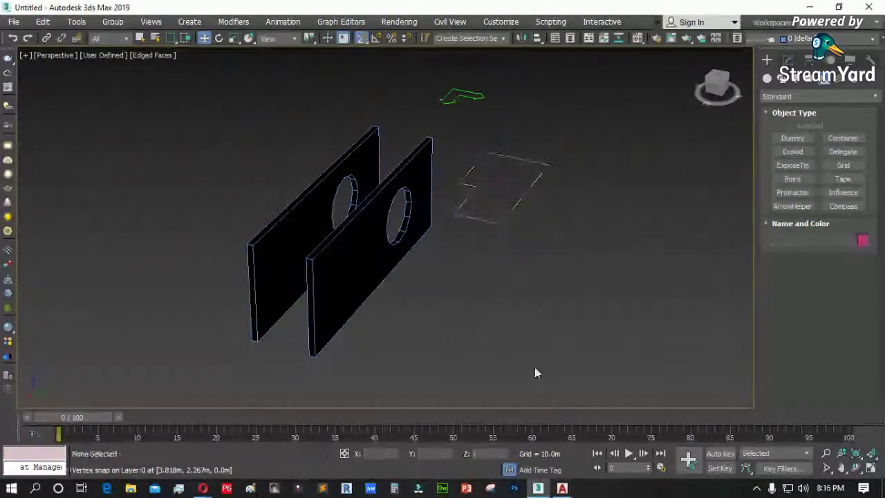
- Switch to AutoCAD and copy both holed plates together to a position in front of the existing pair
click(563, 489)
text(c)
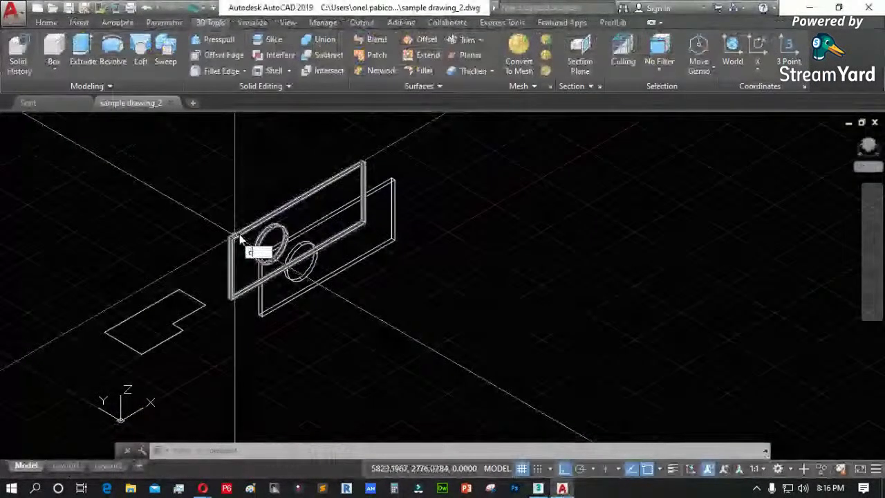
key(Escape)
text(co)
key(Return)
click(391, 220)
click(298, 185)
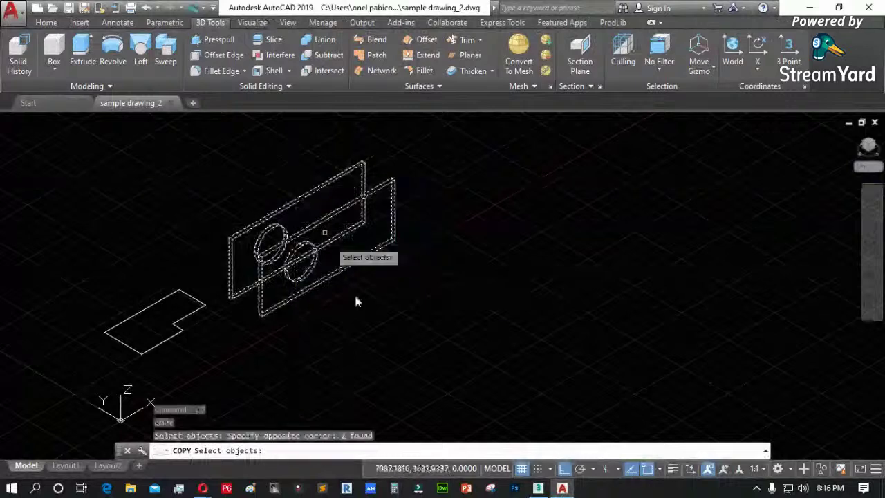
key(Return)
click(329, 314)
click(387, 356)
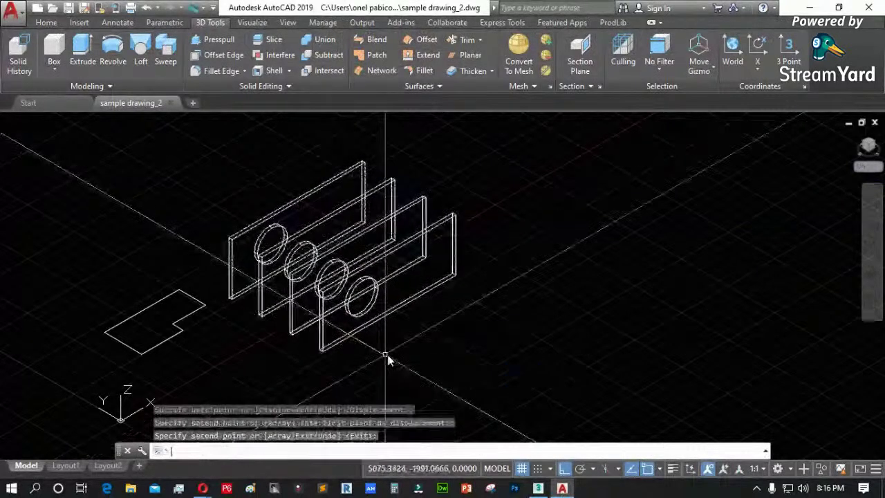
key(Return)
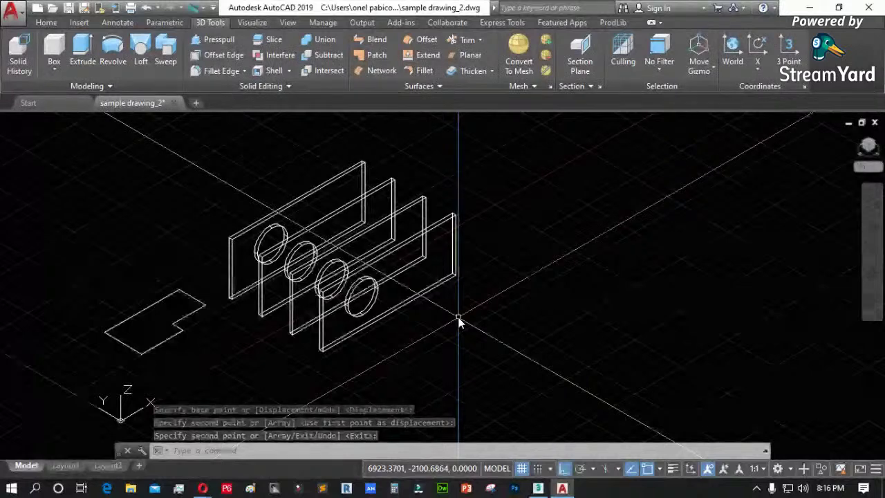
- Save the drawing with the copied plates as sample drawing_2 in Documents, replacing the existing file
key(ctrl+shift+s)
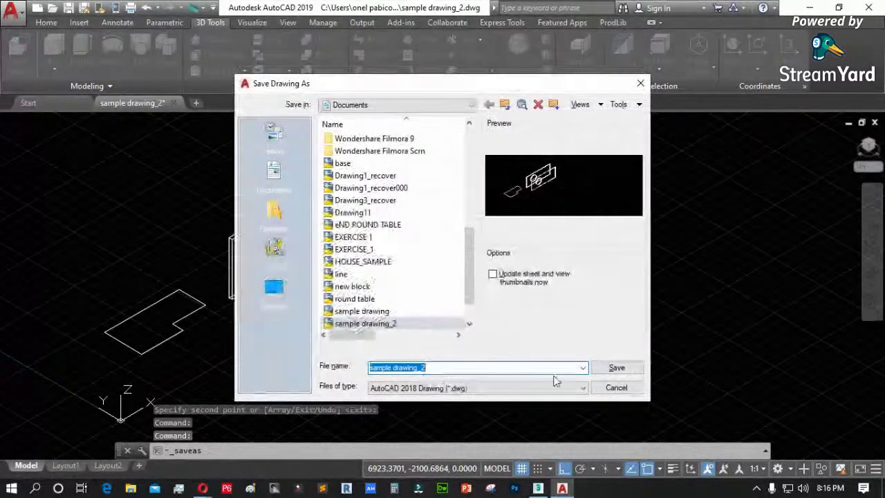
click(616, 367)
click(426, 274)
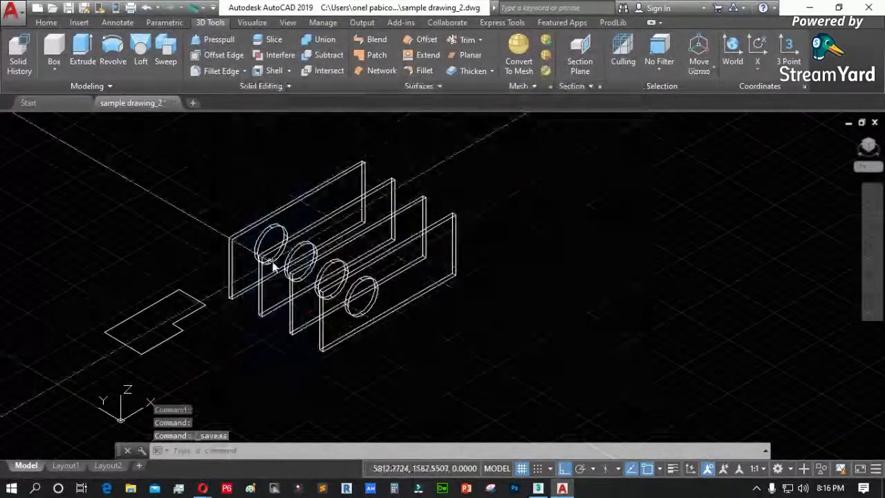
- Switch to 3ds Max and delete the two imported holed plates together with the L-shaped outline
click(810, 8)
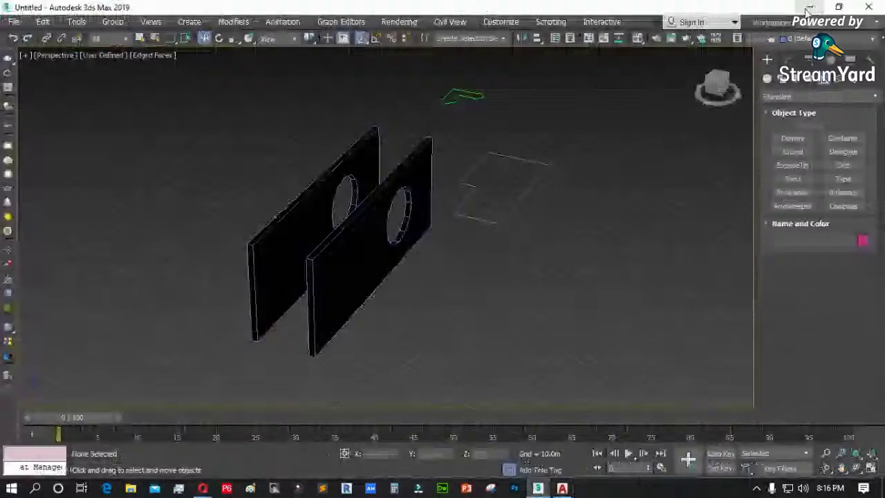
click(324, 262)
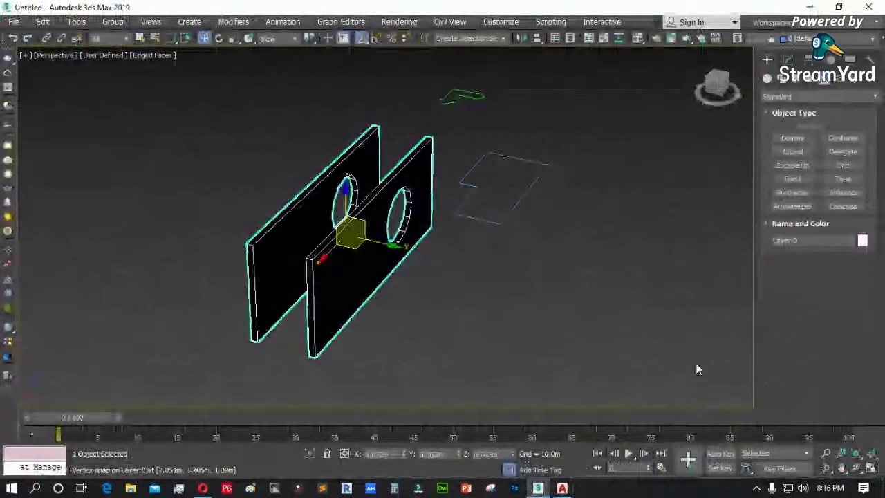
click(855, 469)
drag(325, 277, 465, 252)
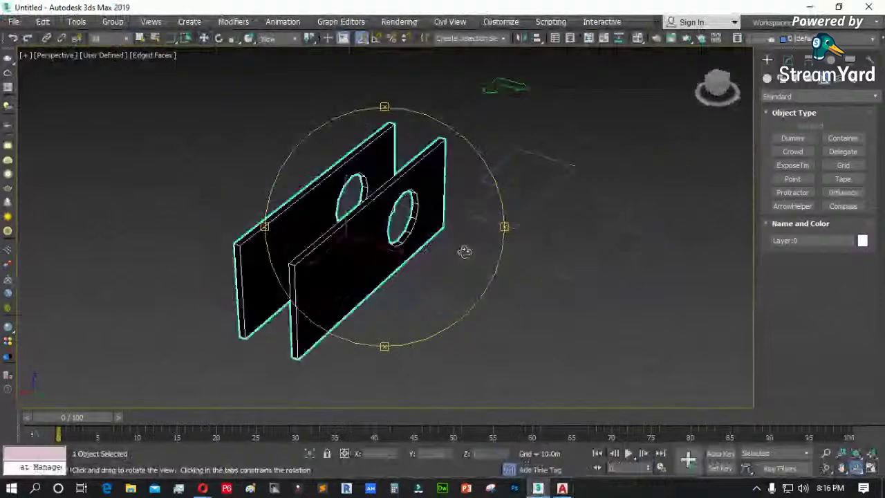
key(w)
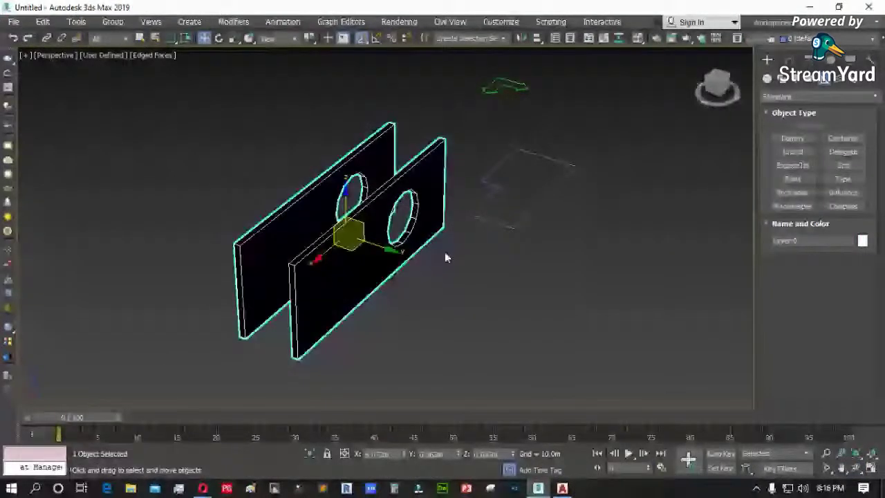
ctrl+click(546, 157)
key(Delete)
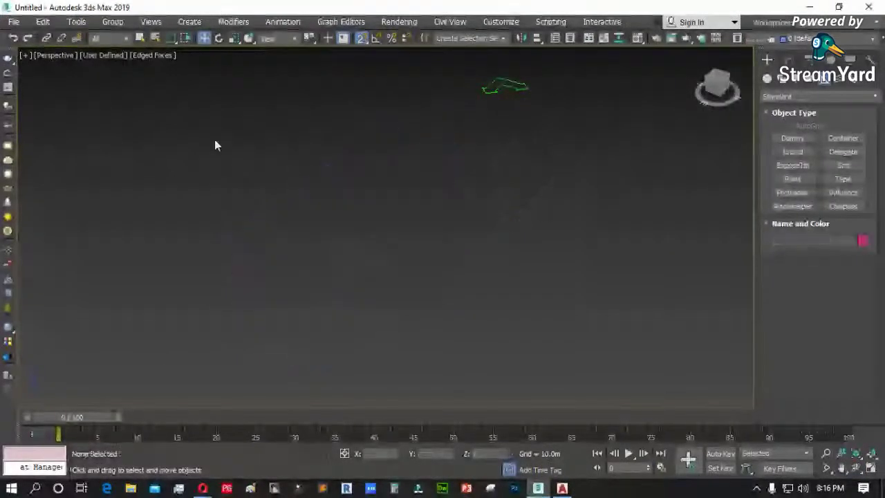
- Import sample drawing_2 from Documents again, keeping Rescale enabled with Millimeters as the incoming file units
click(13, 22)
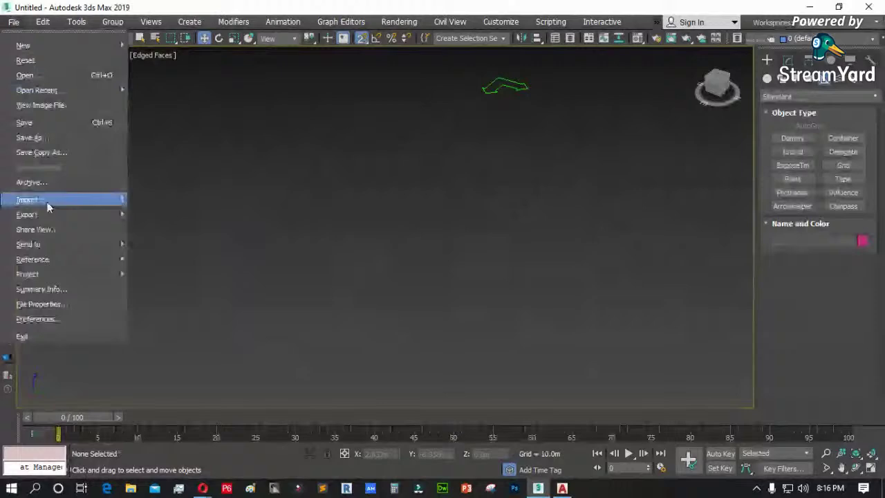
mouse_move(48, 206)
click(159, 200)
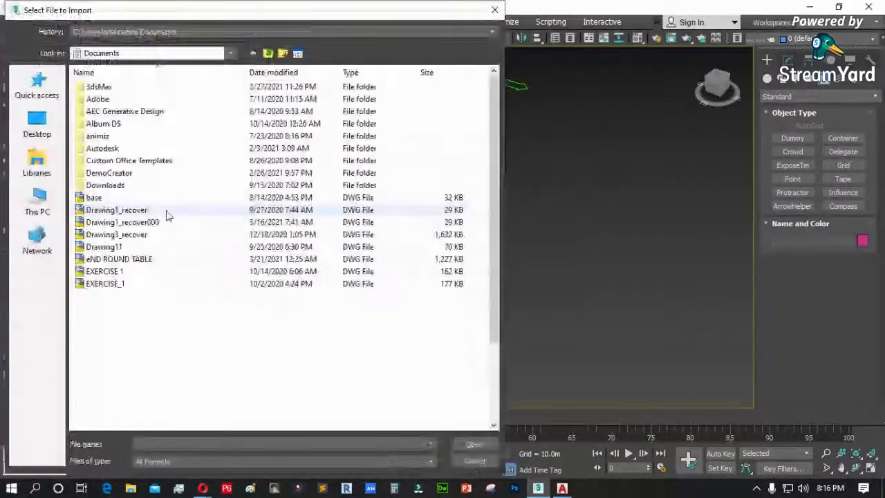
scroll(178, 312, down, 5)
click(121, 375)
click(474, 443)
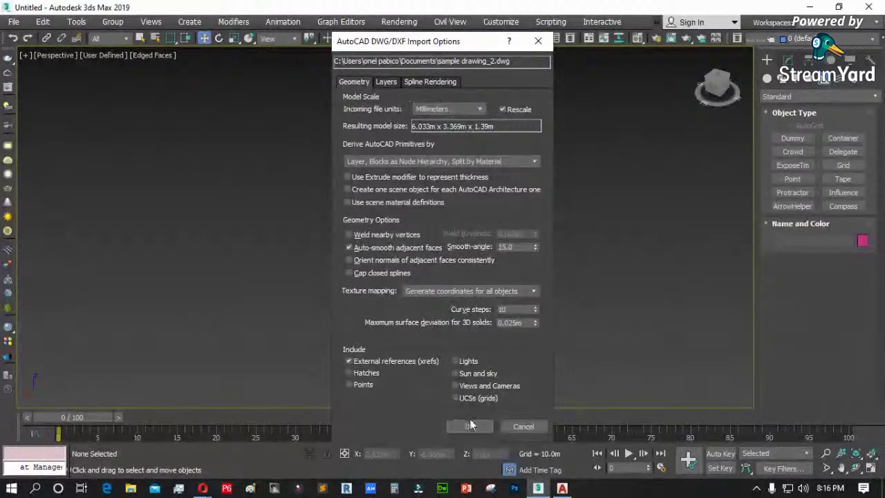
click(469, 425)
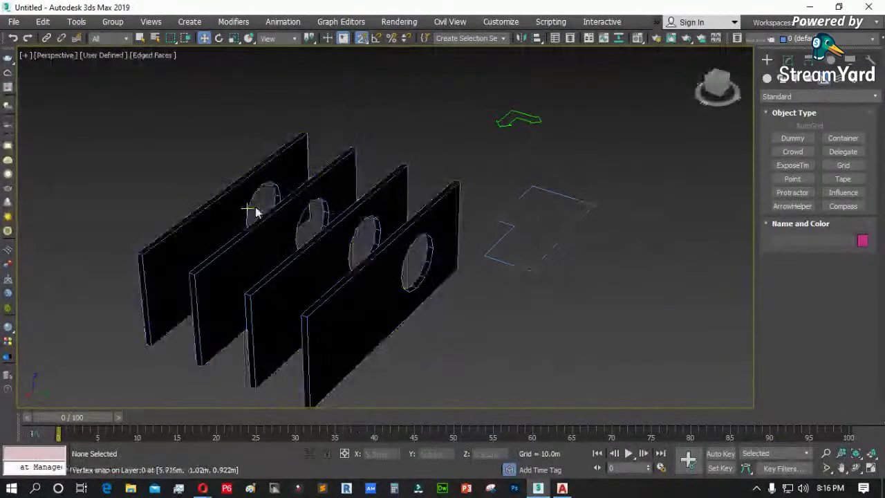
- Delete the imported holed plates and the blue L-shaped outline from the scene
click(266, 218)
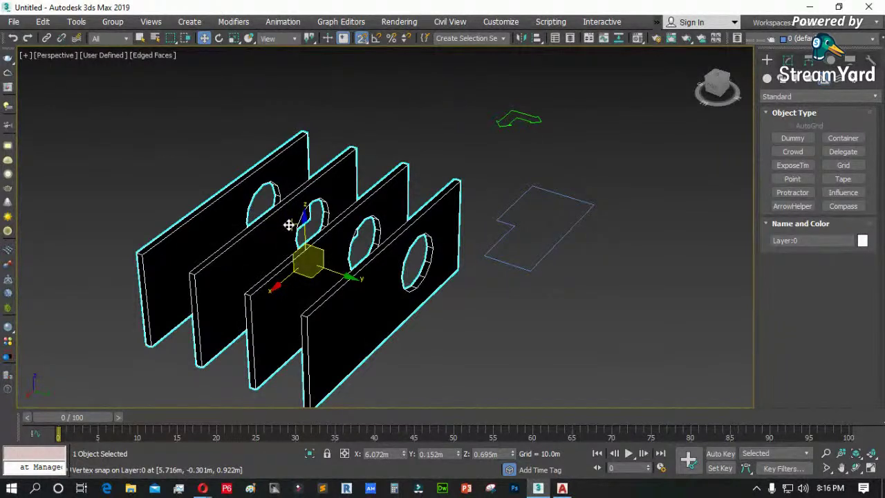
scroll(229, 246, down, 4)
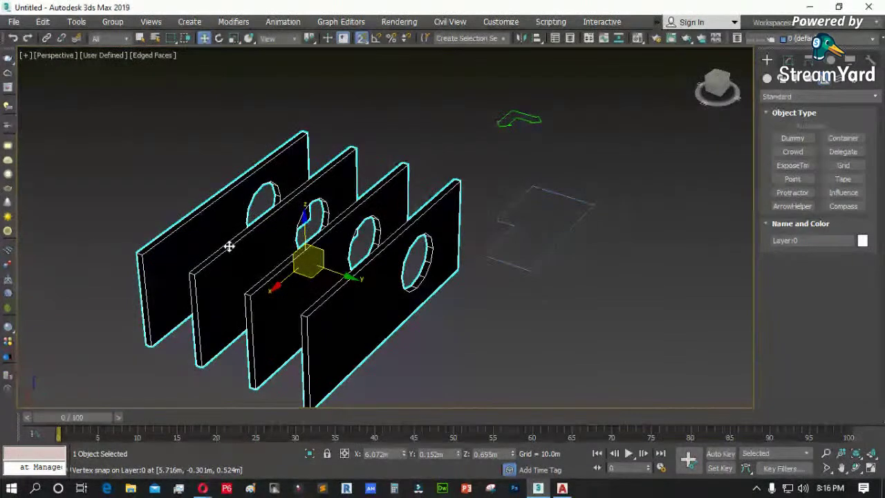
key(Delete)
drag(477, 286, 348, 242)
key(Delete)
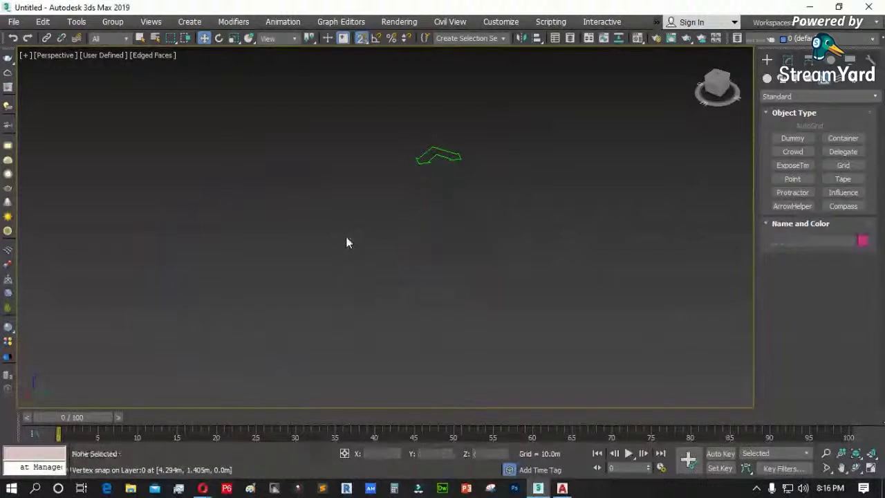
click(13, 21)
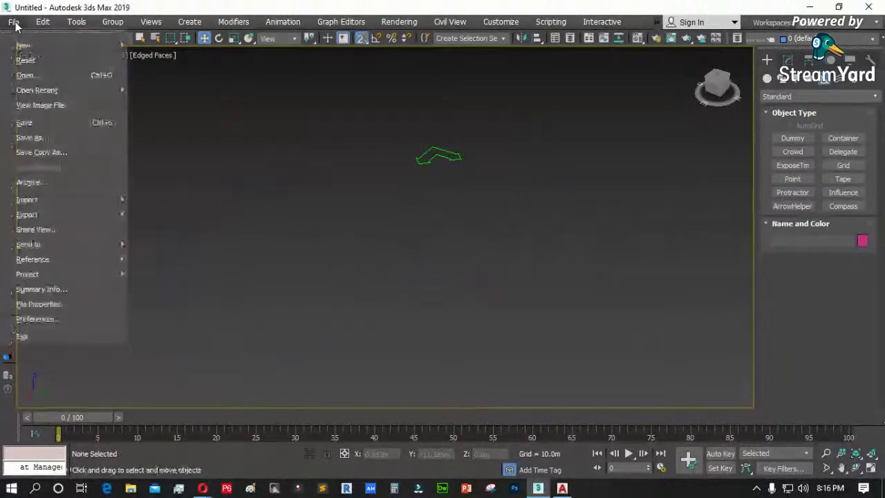
mouse_move(50, 261)
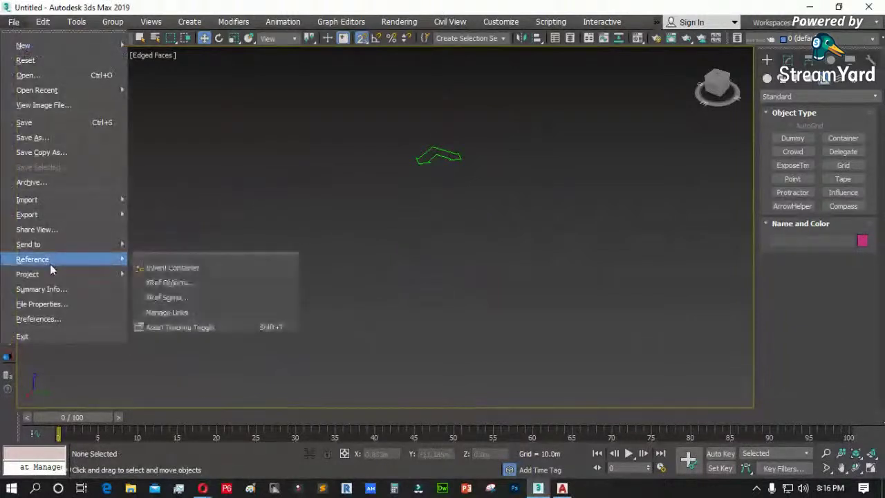
click(169, 313)
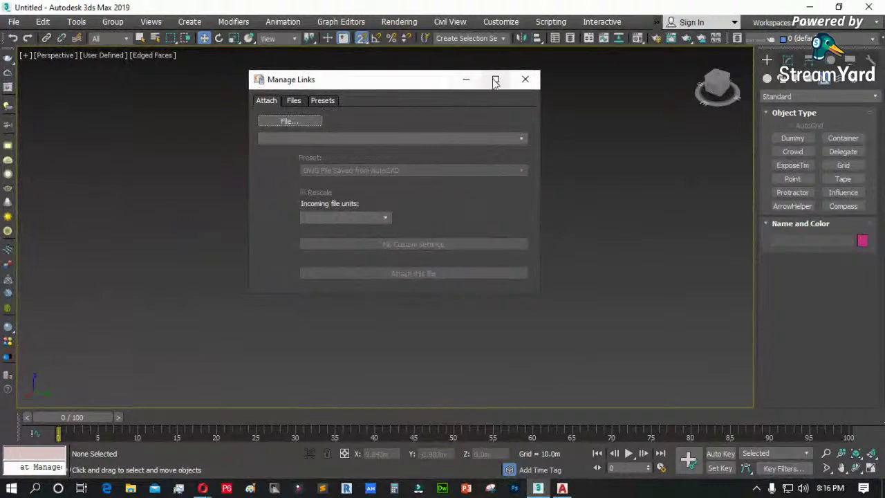
click(524, 79)
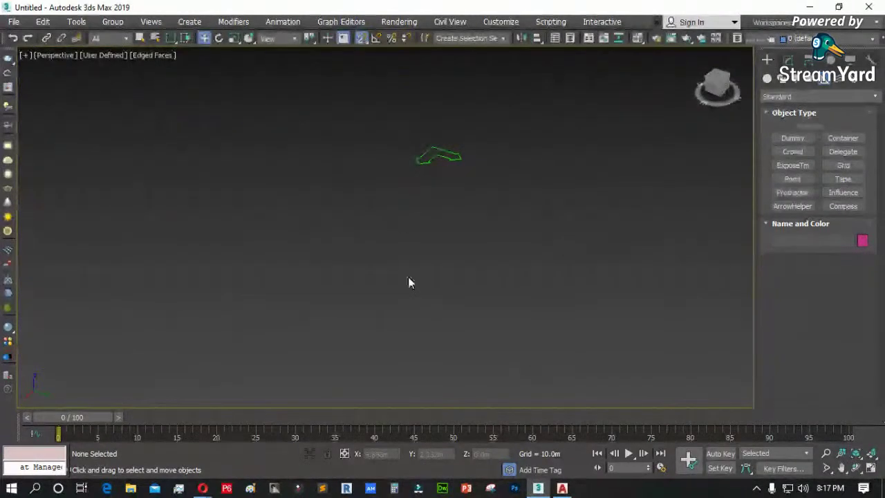
- Unhide all hidden objects to bring back the linked blue holed plate and its outline
right_click(327, 204)
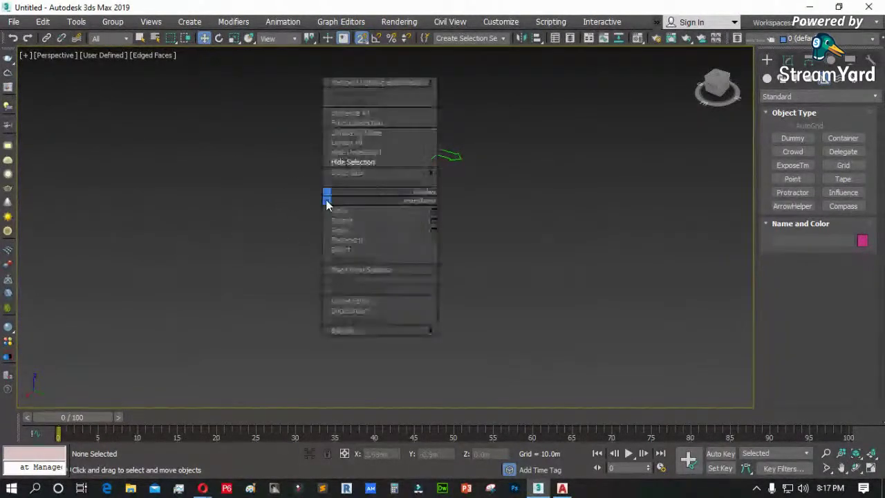
click(354, 145)
scroll(398, 273, up, 5)
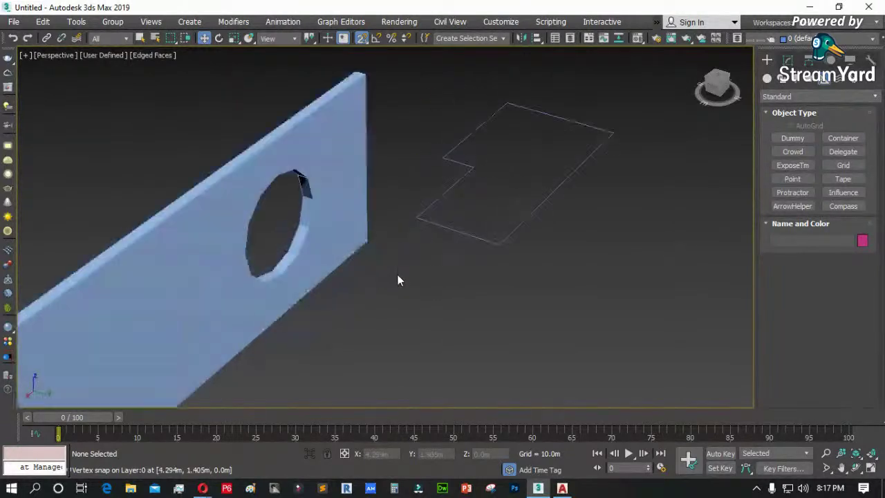
- Switch to AutoCAD and open sample drawing from the Documents folder
click(560, 486)
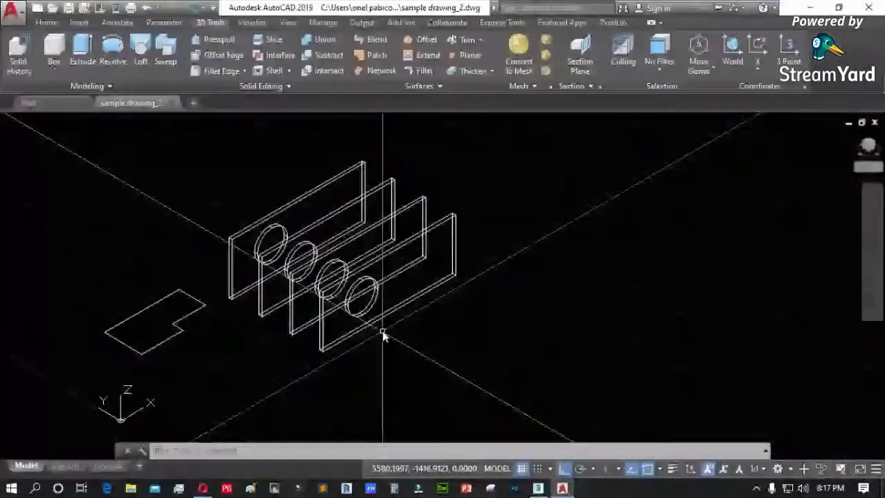
key(ctrl+o)
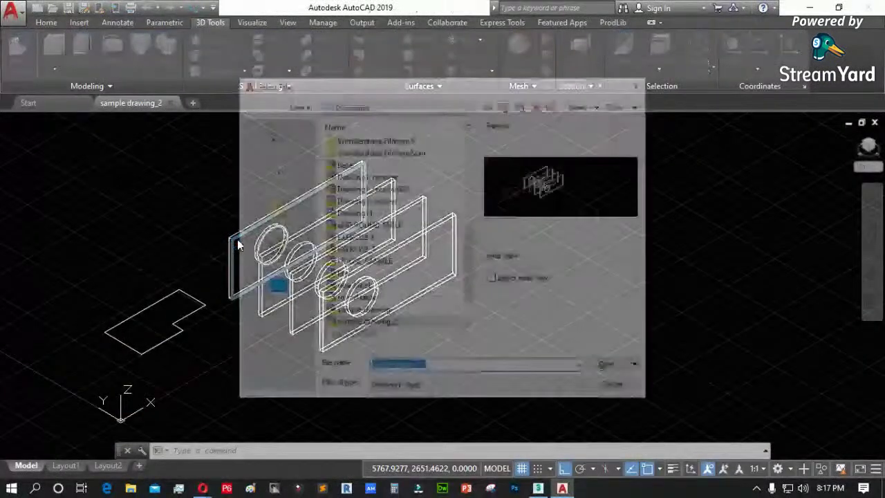
click(356, 311)
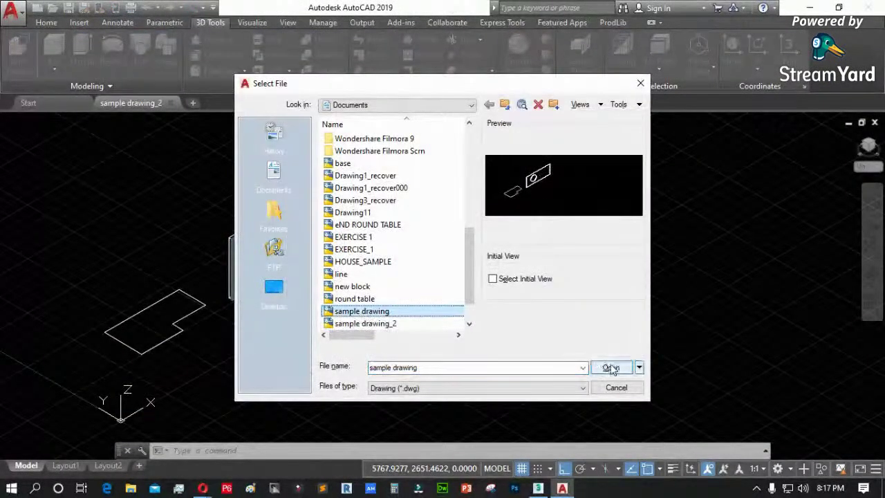
key(Return)
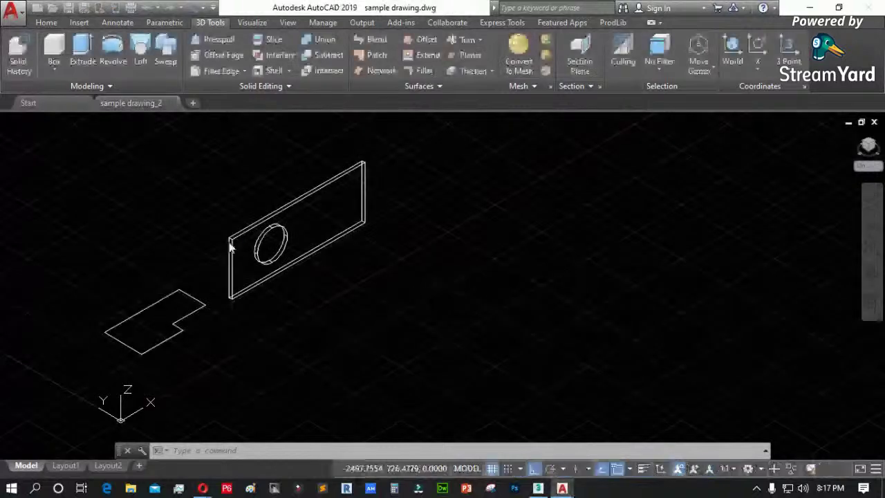
- Copy the holed plate to a position in front of the original, parallel to it
text(co)
key(Return)
click(282, 263)
click(290, 302)
key(Return)
click(290, 302)
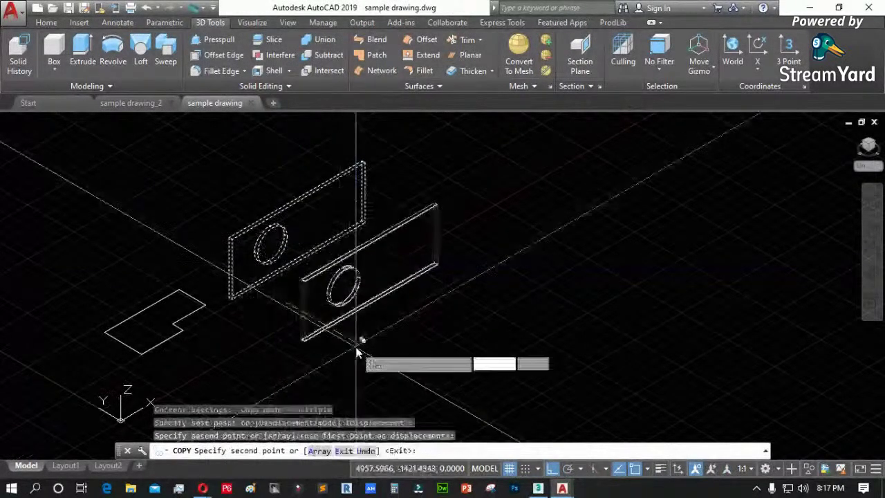
click(370, 342)
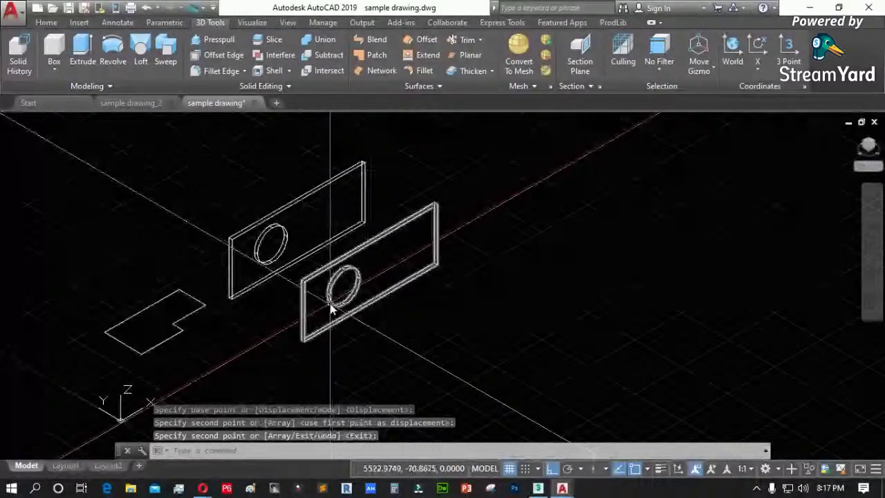
key(Return)
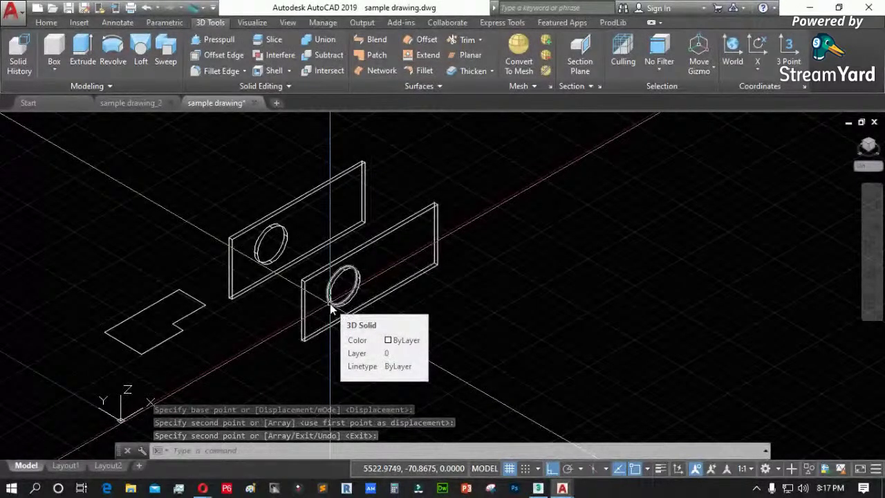
- Save the two-plate drawing as sample drawing in Documents, replacing the existing file
key(ctrl+shift+s)
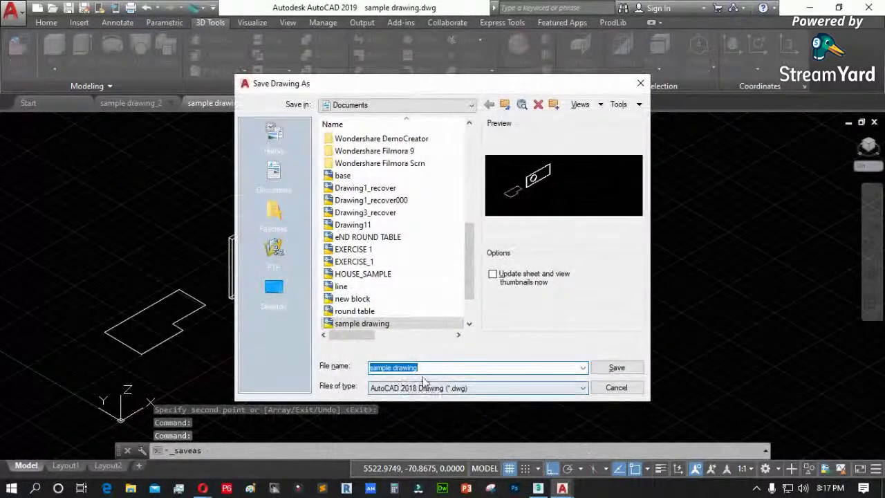
click(420, 367)
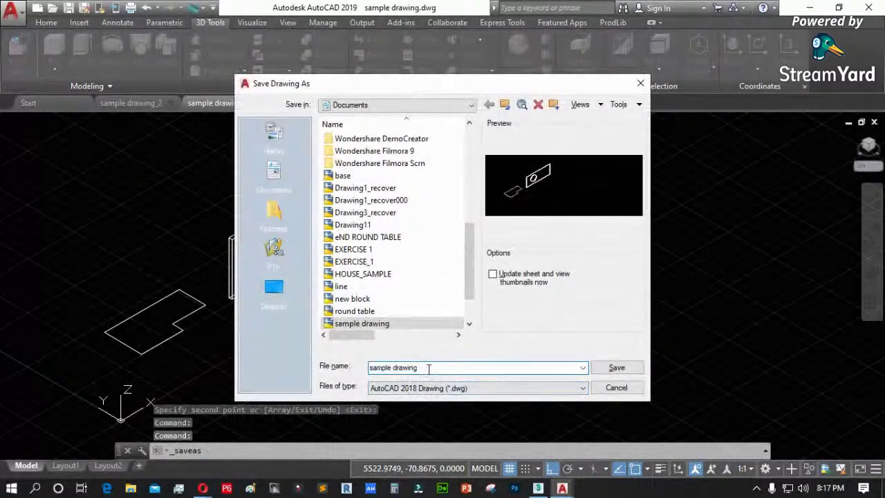
click(615, 367)
click(421, 274)
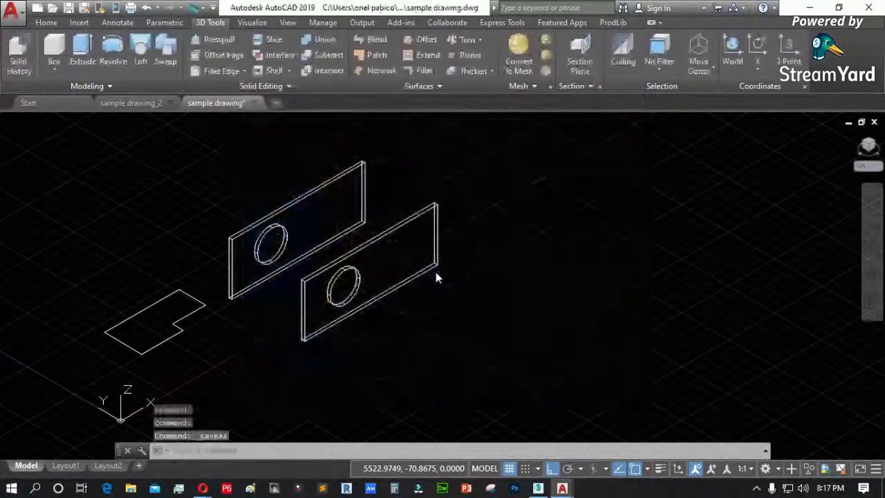
- Switch to 3ds Max and reload the linked sample drawing.dwg in Manage Links to update the holed plates
click(812, 6)
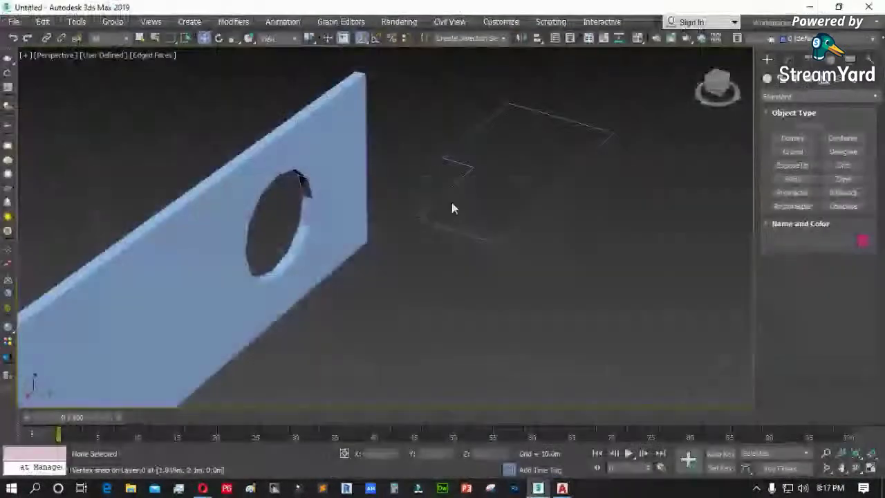
scroll(401, 284, down, 5)
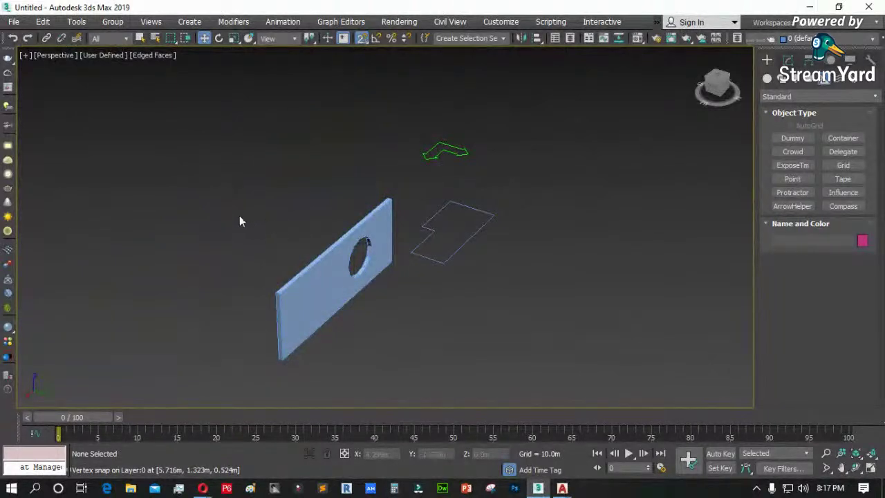
click(13, 22)
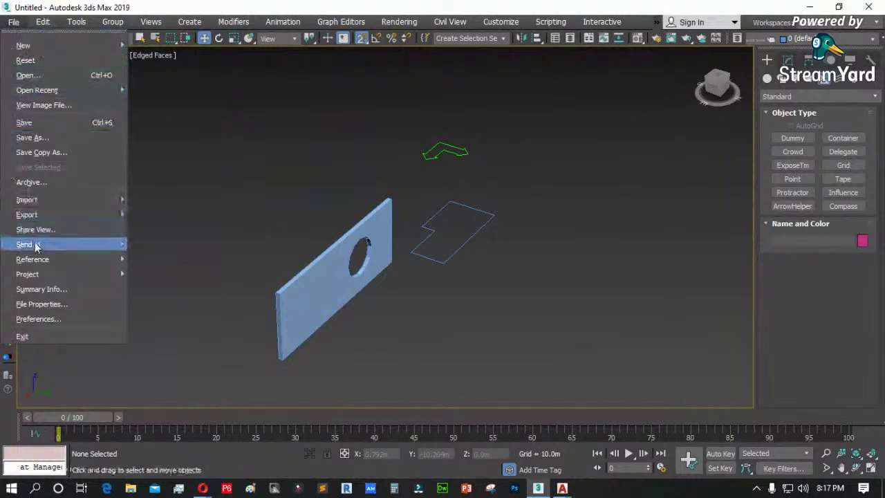
mouse_move(38, 261)
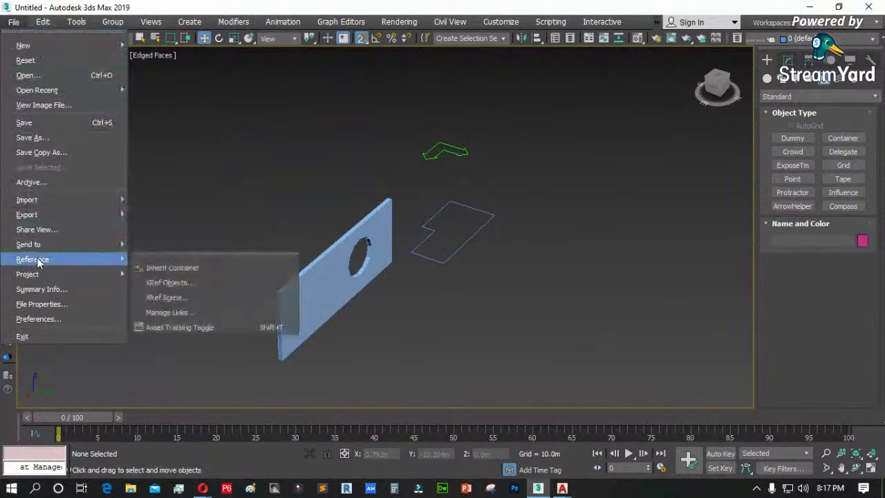
click(176, 314)
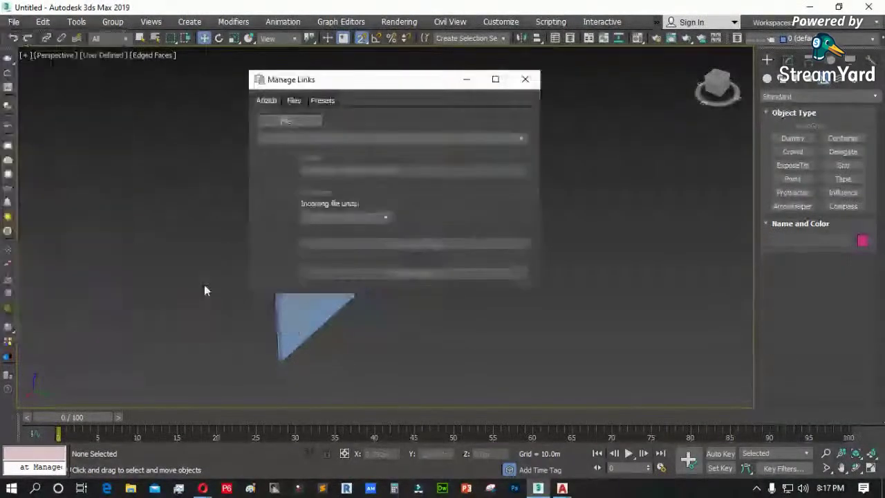
click(294, 102)
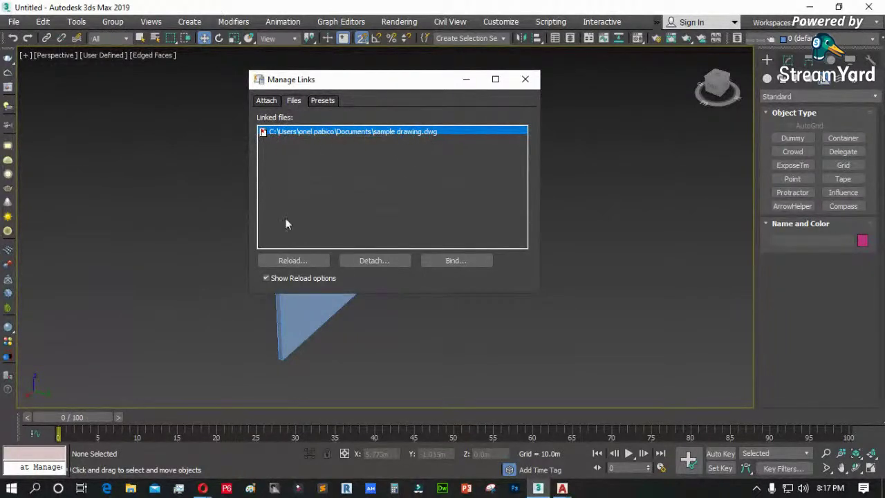
click(290, 261)
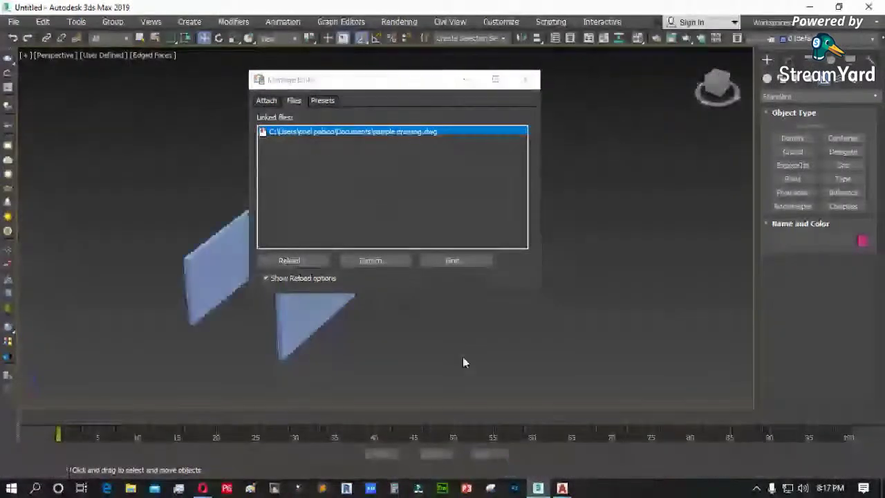
click(524, 81)
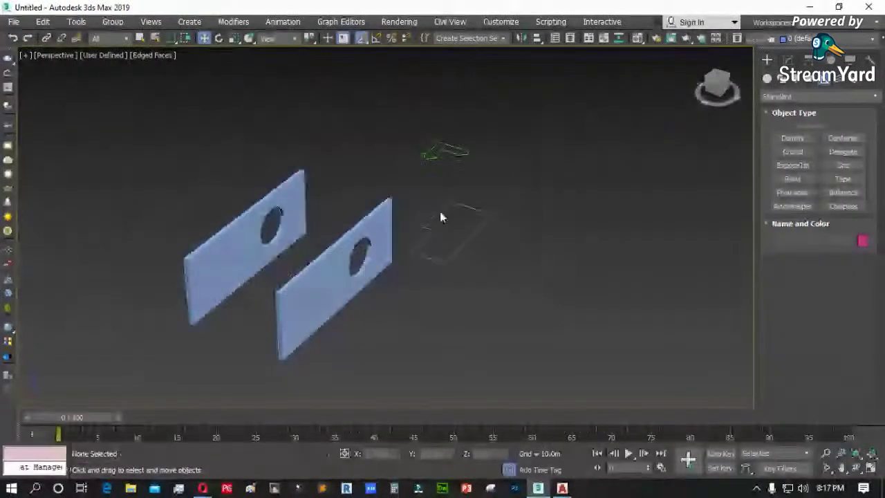
scroll(249, 282, up, 4)
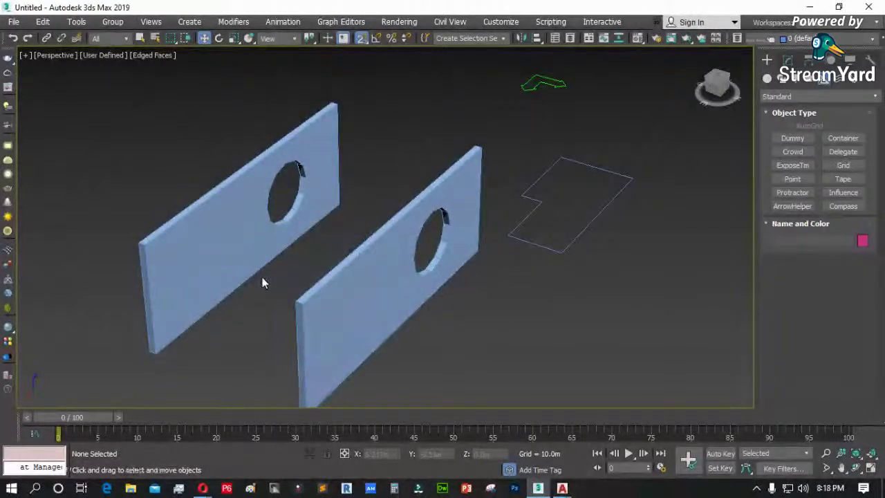
scroll(262, 282, down, 3)
- Try to link the Revit file parametric roofing from the Documents folder through Manage Links
click(14, 21)
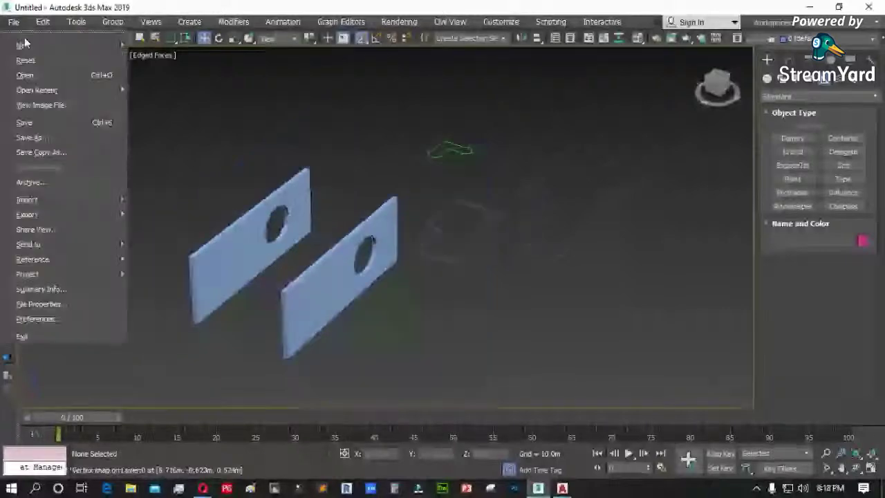
mouse_move(57, 259)
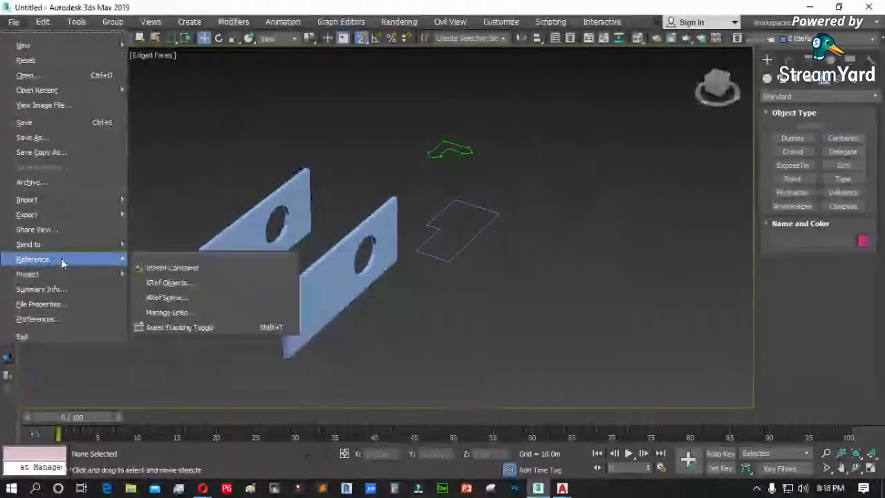
click(194, 312)
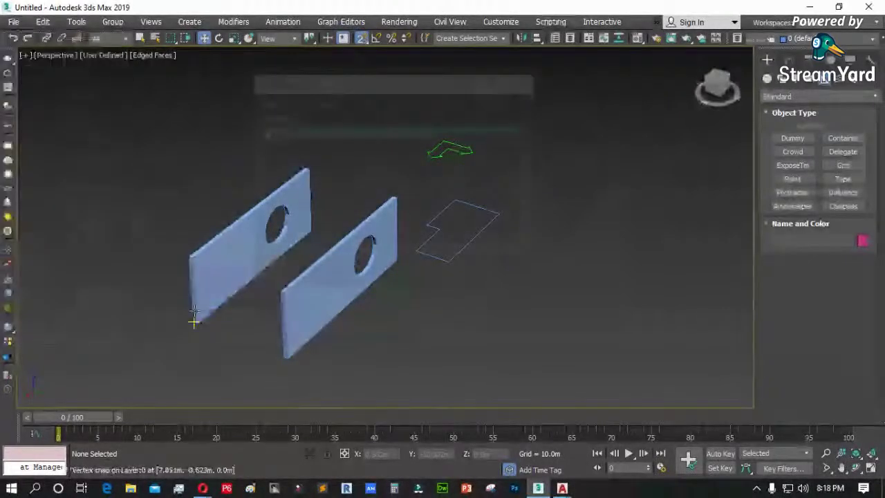
click(300, 120)
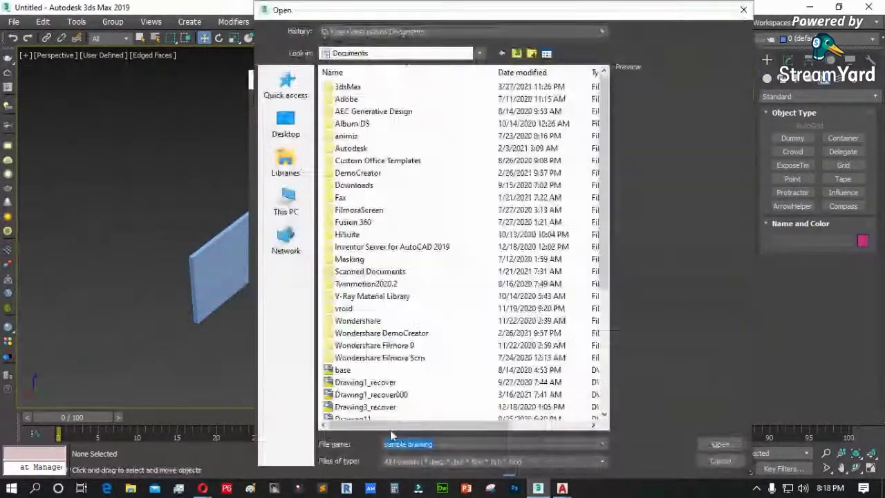
click(416, 461)
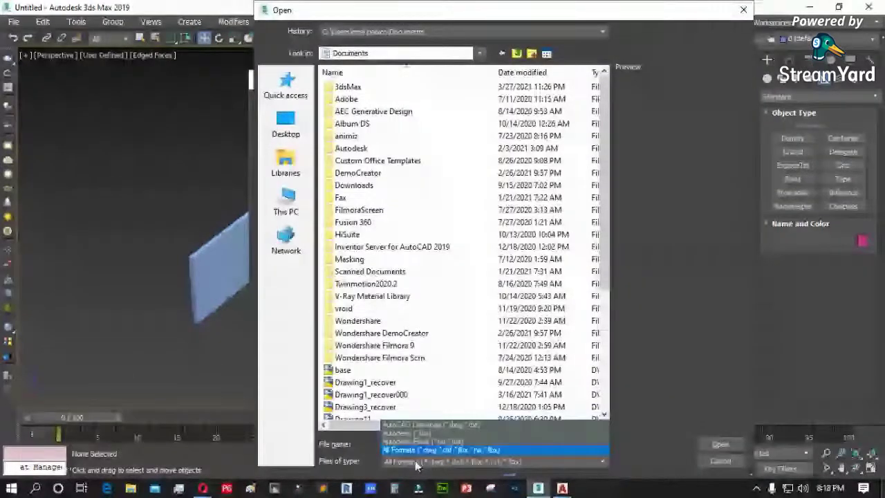
click(425, 441)
click(367, 370)
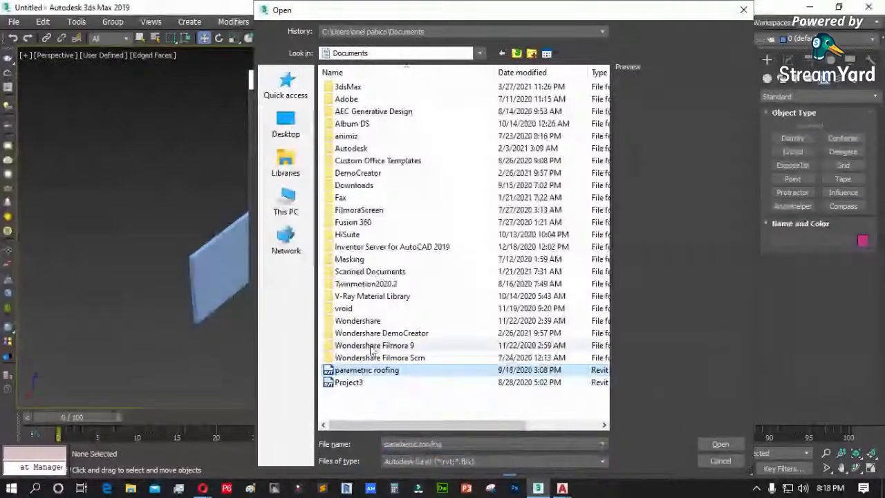
click(719, 444)
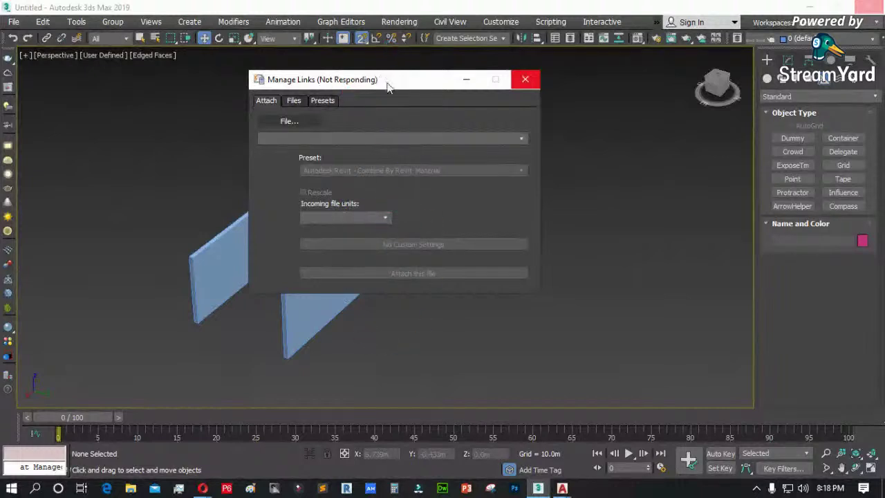
drag(391, 82, 513, 86)
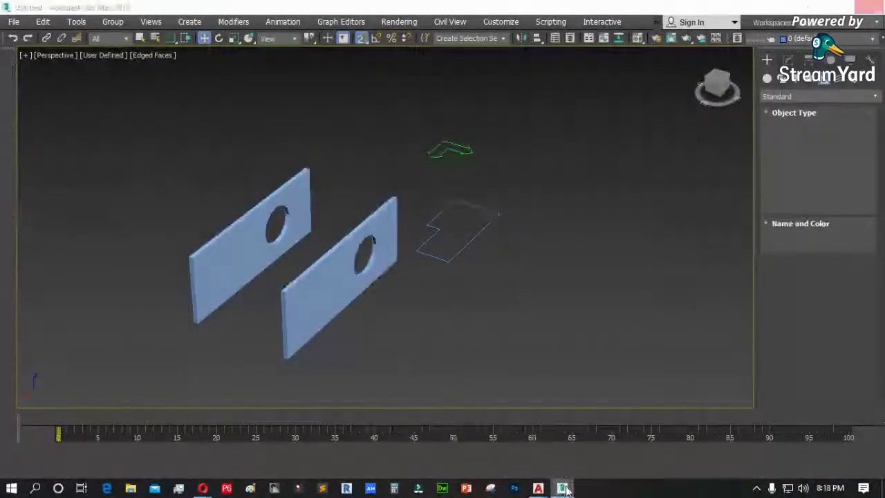
click(563, 488)
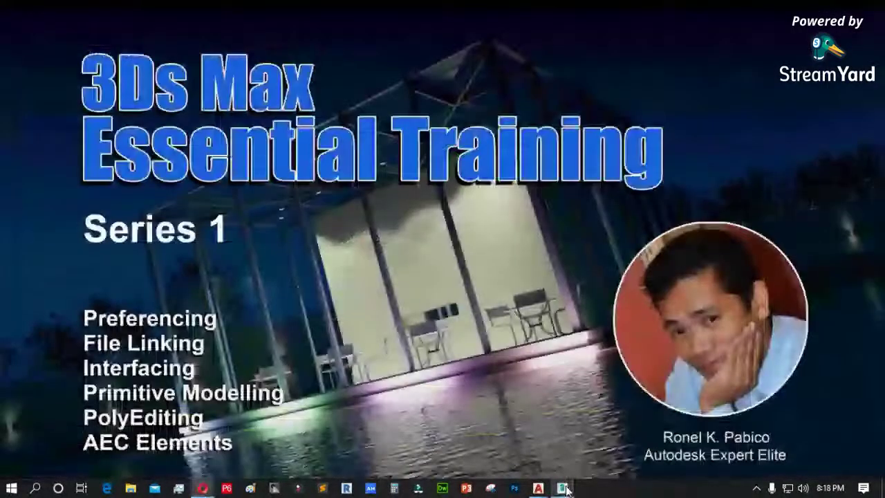
click(564, 488)
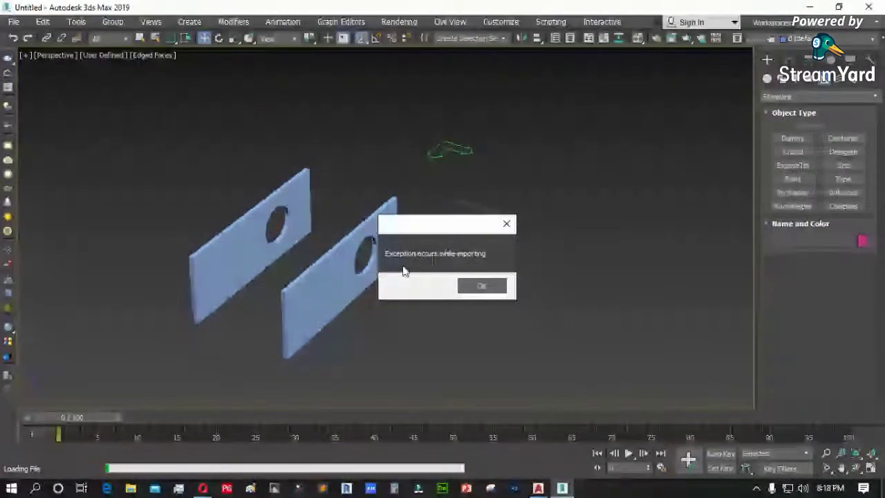
click(481, 285)
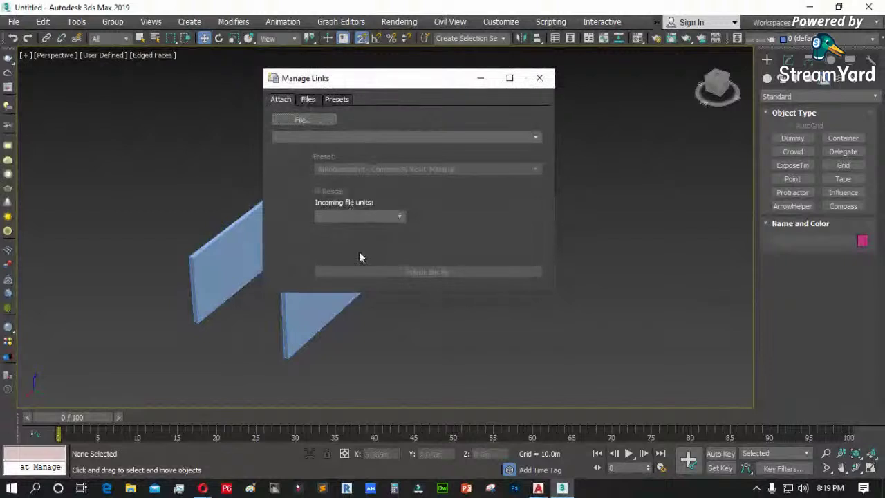
- Review the list of linked files in Manage Links and close the dialog
click(304, 99)
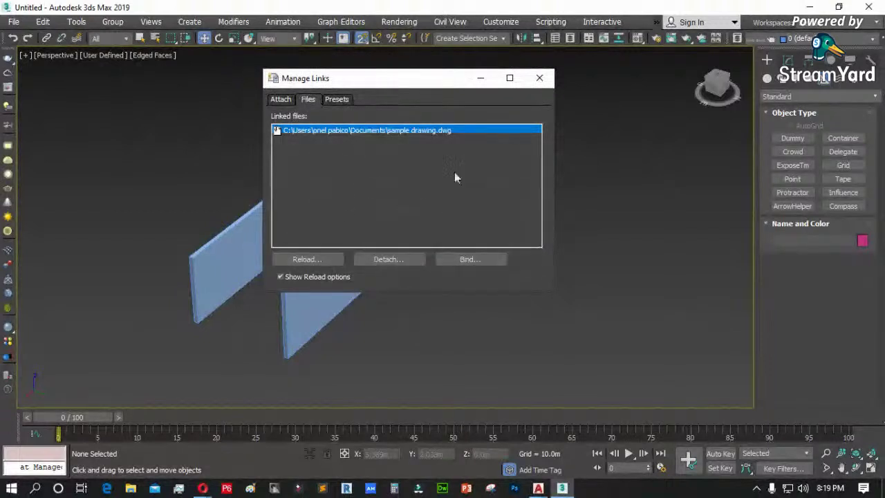
drag(382, 79, 422, 86)
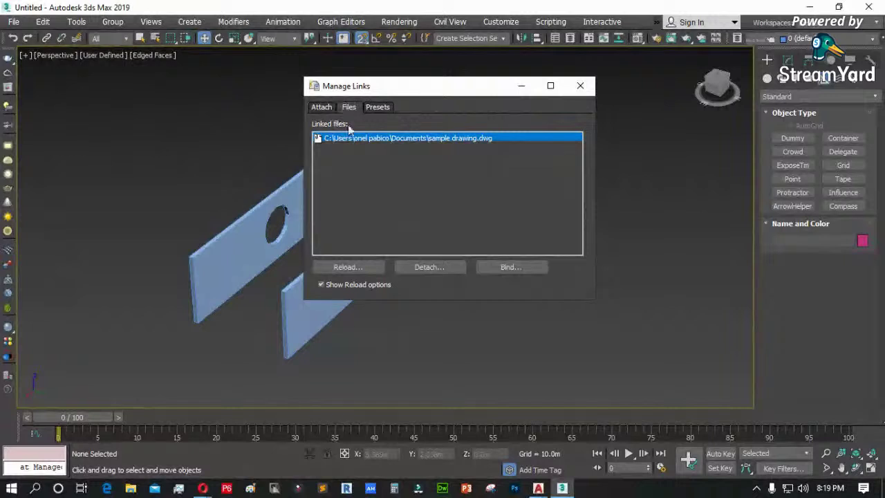
click(346, 160)
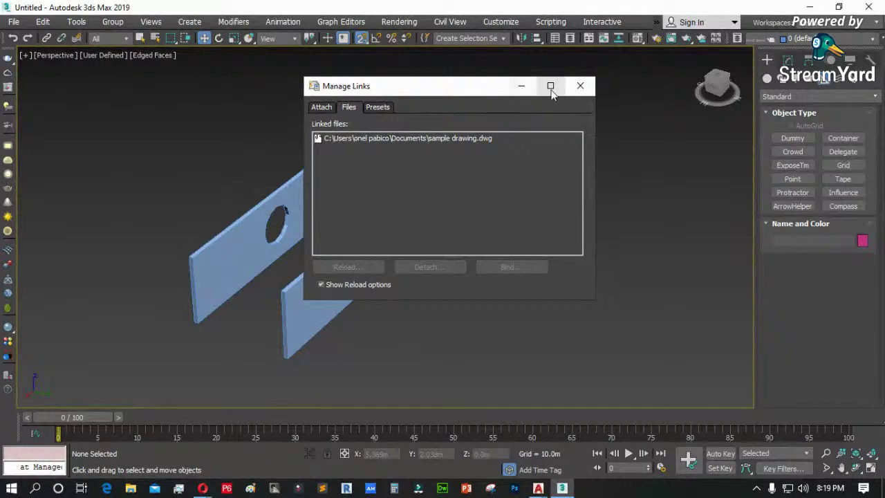
click(580, 86)
- Select the linked holed plates and examine the edges of their round holes up close from several angles
click(355, 246)
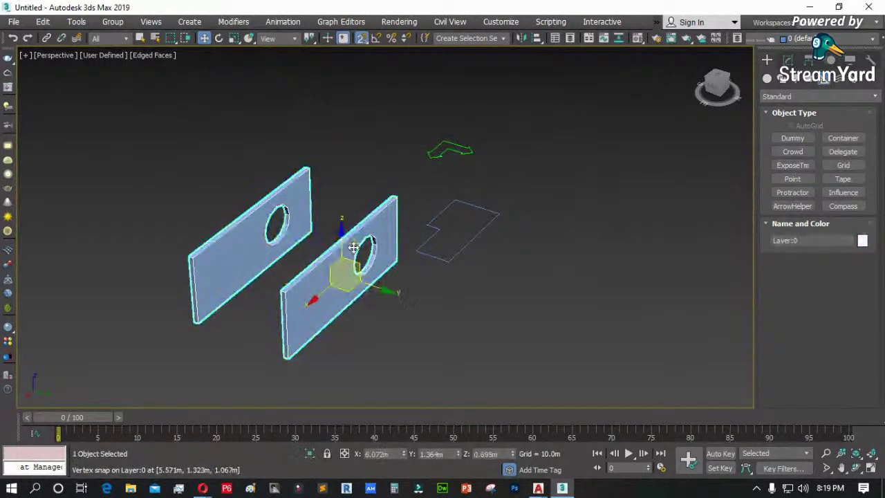
click(855, 471)
drag(405, 290, 366, 283)
scroll(367, 280, up, 4)
scroll(373, 248, up, 5)
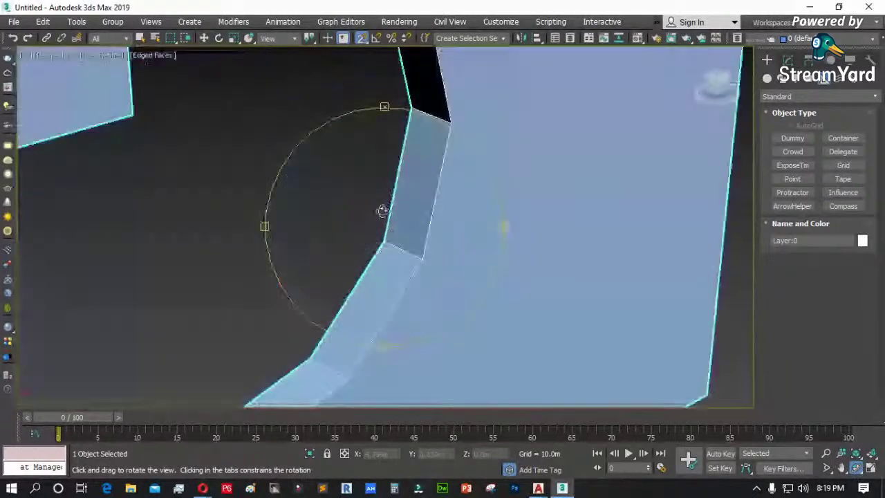
scroll(435, 219, down, 2)
scroll(428, 219, down, 4)
drag(419, 217, 377, 228)
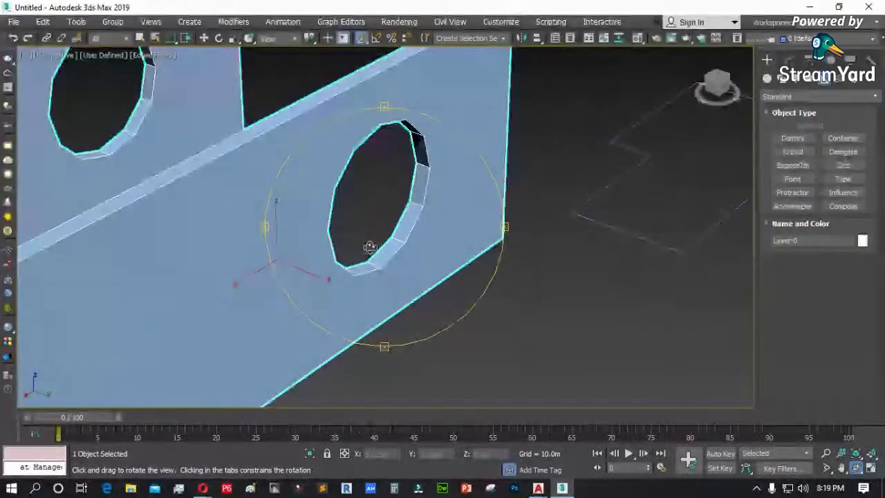
drag(389, 259, 451, 270)
key(w)
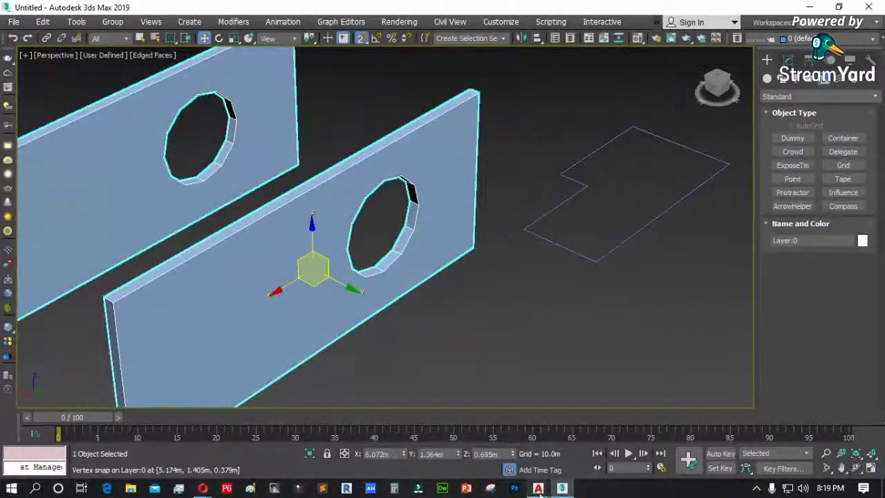
- Switch to the sample drawing in AutoCAD and clear any active command
mouse_move(539, 491)
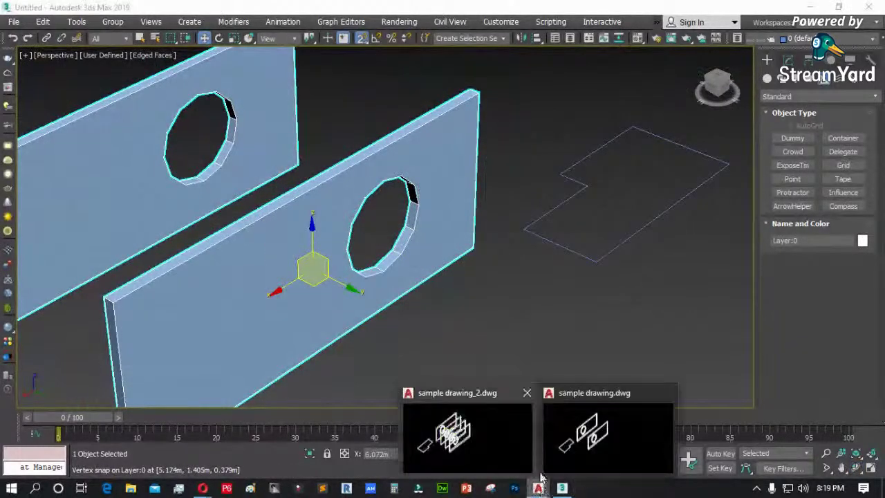
click(592, 447)
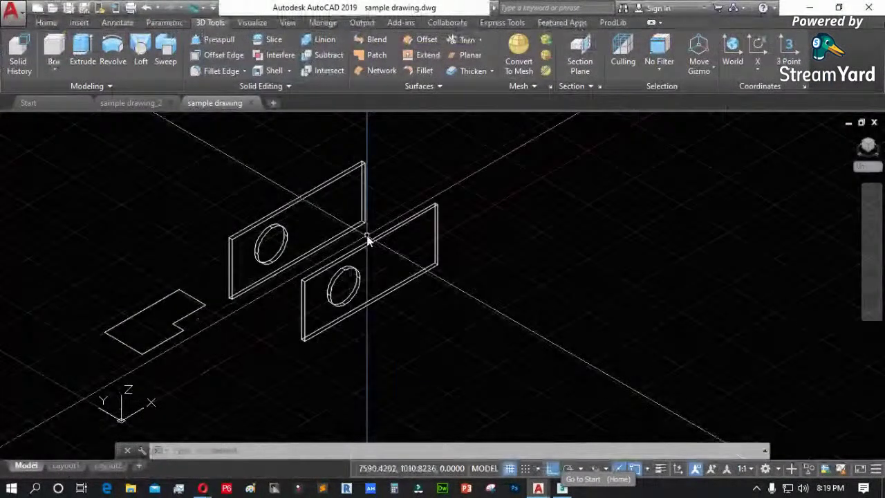
key(Escape)
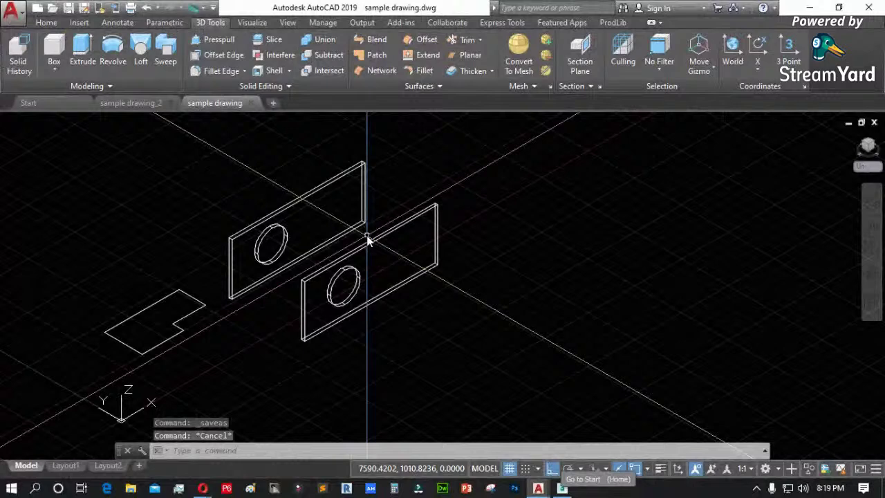
text(face)
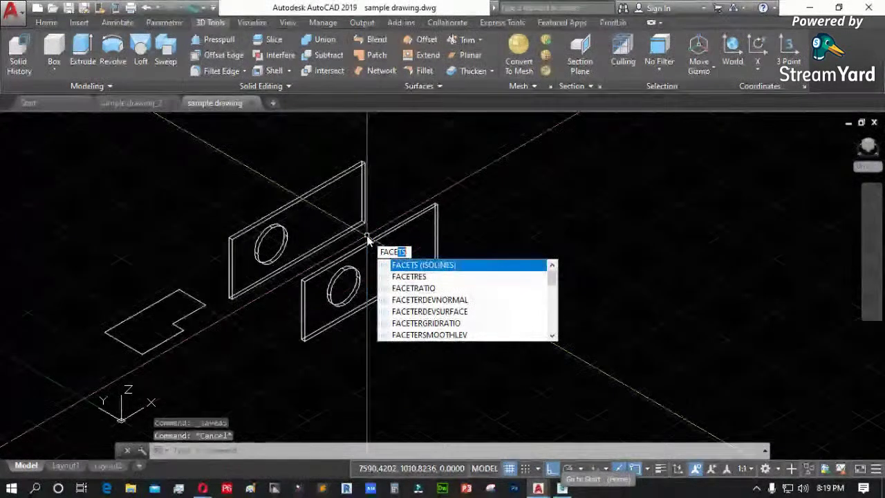
click(423, 276)
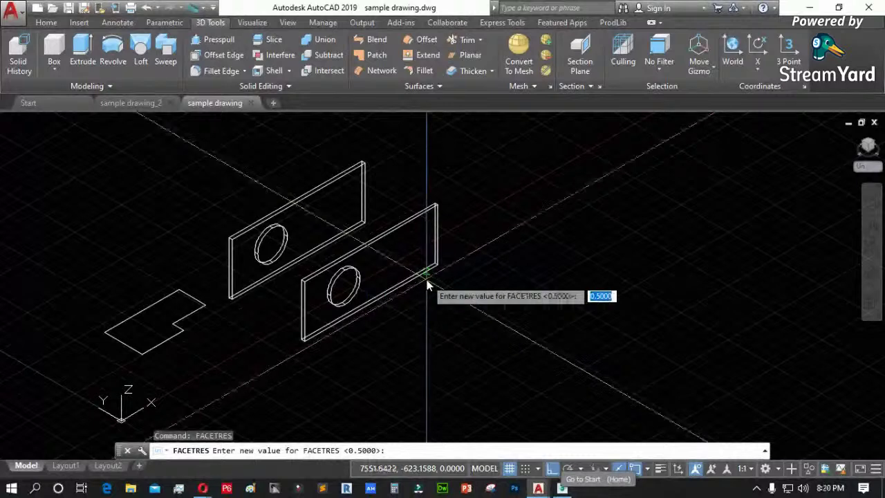
key(Escape)
key(Escape)
key(Escape)
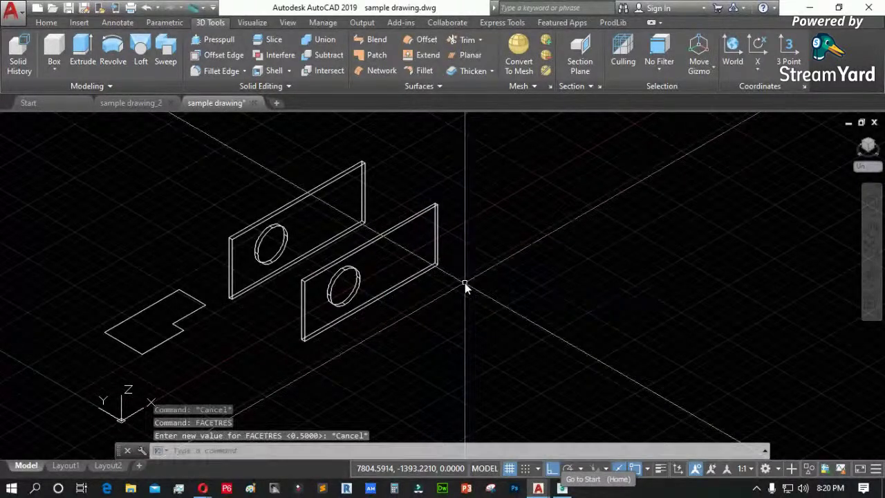
- Check the display resolution values in the Options, cancel without changing them, and inspect the plates' round holes up close
text(OP)
key(Return)
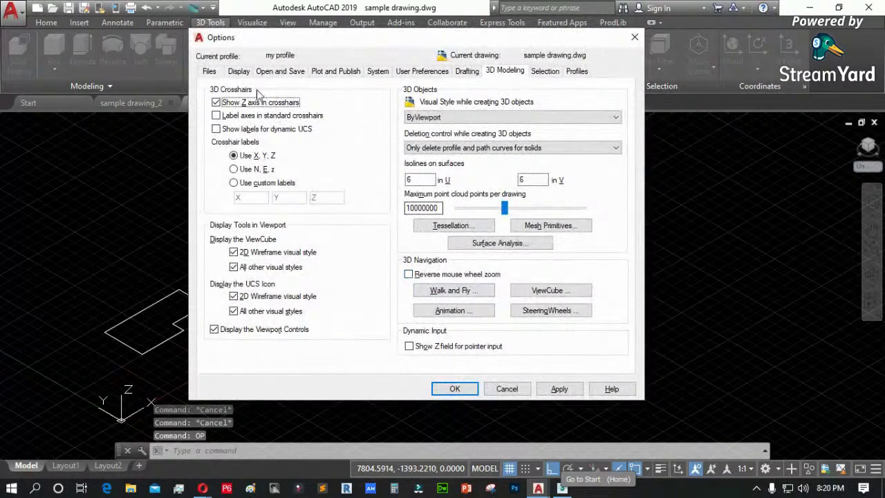
click(239, 72)
click(461, 153)
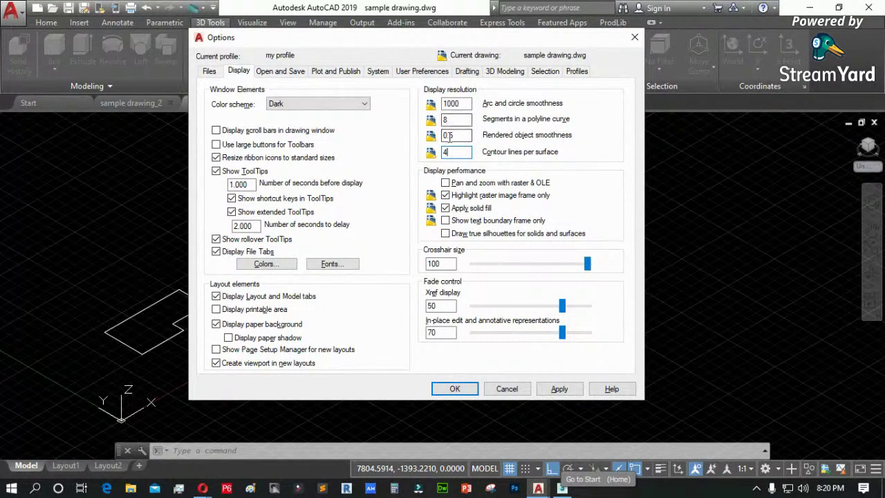
drag(474, 45, 606, 53)
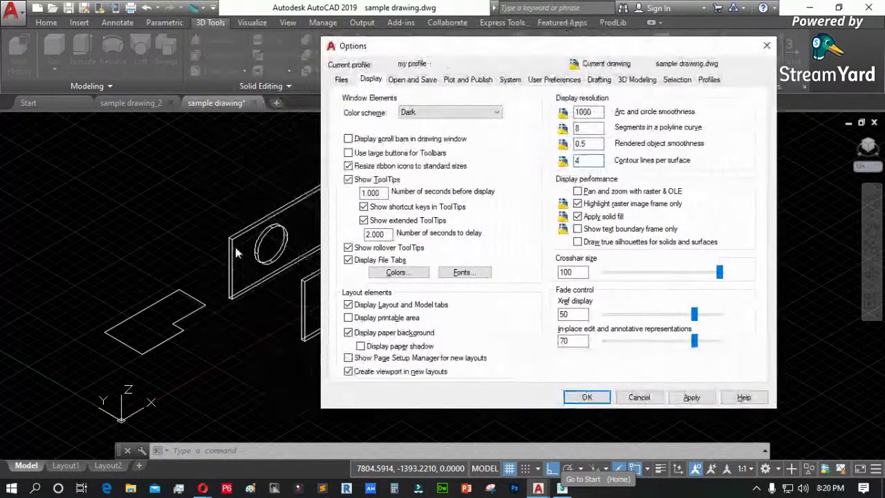
click(588, 160)
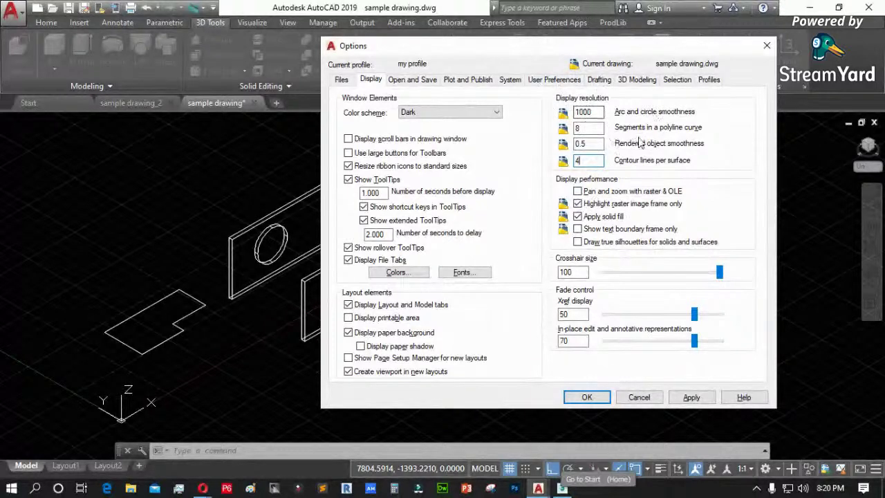
click(631, 403)
scroll(351, 312, up, 5)
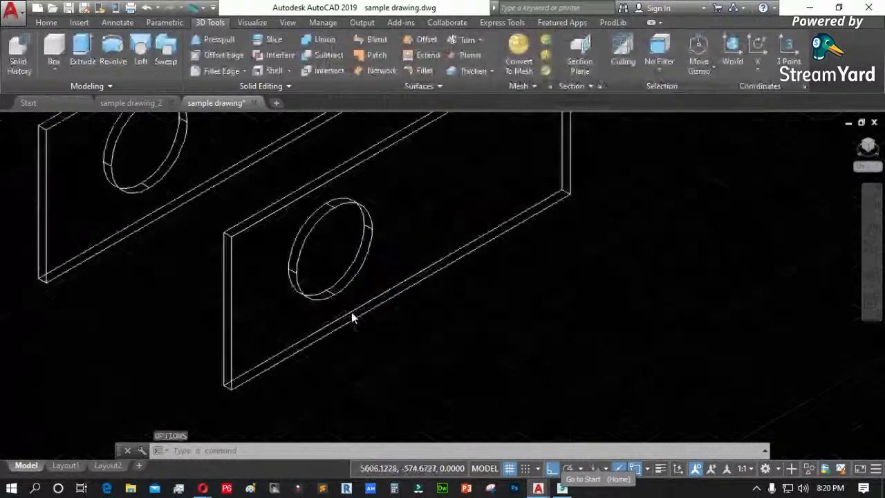
scroll(351, 317, up, 2)
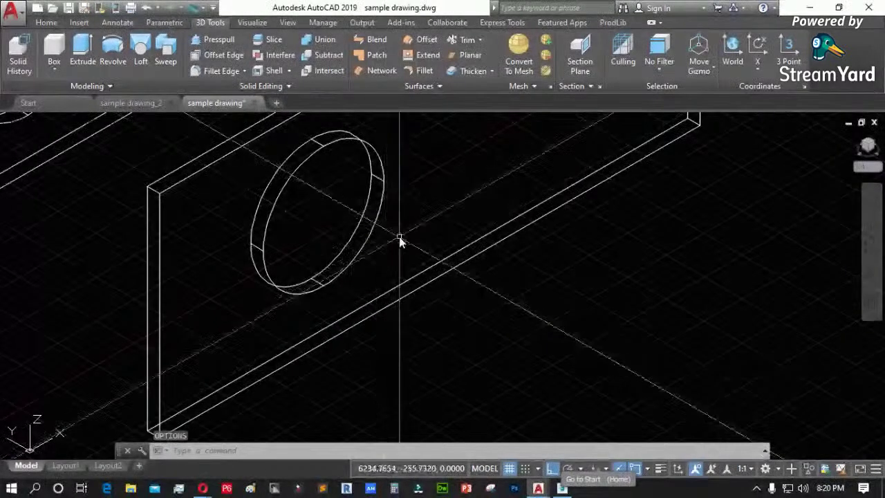
scroll(401, 248, down, 4)
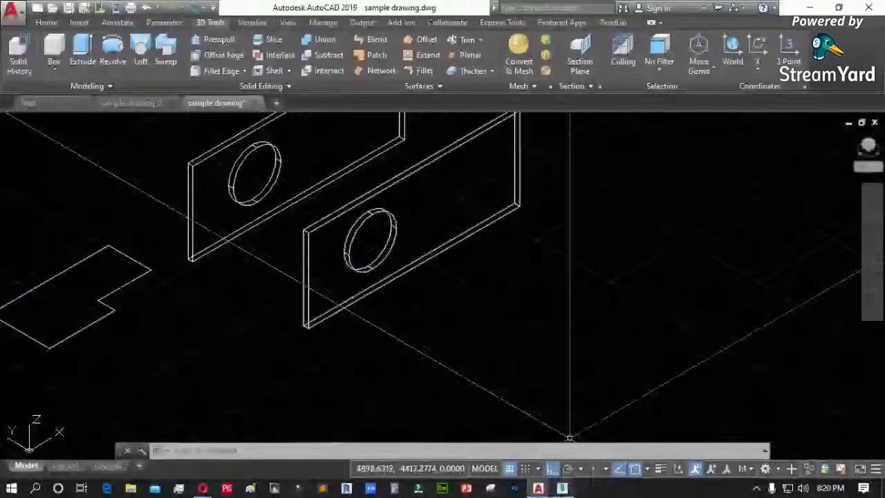
- Switch to 3ds Max, clear the selection, and select the linked sample drawing.dwg in Manage Links
click(561, 488)
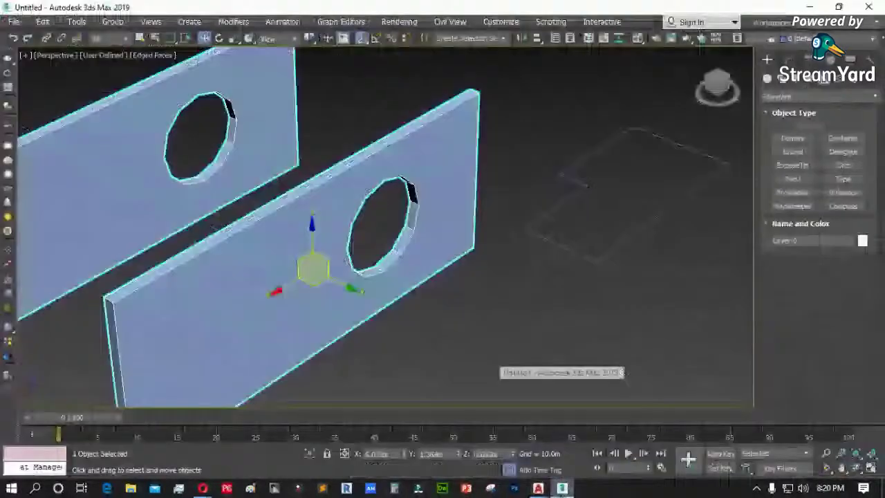
key(ctrl+d)
click(15, 23)
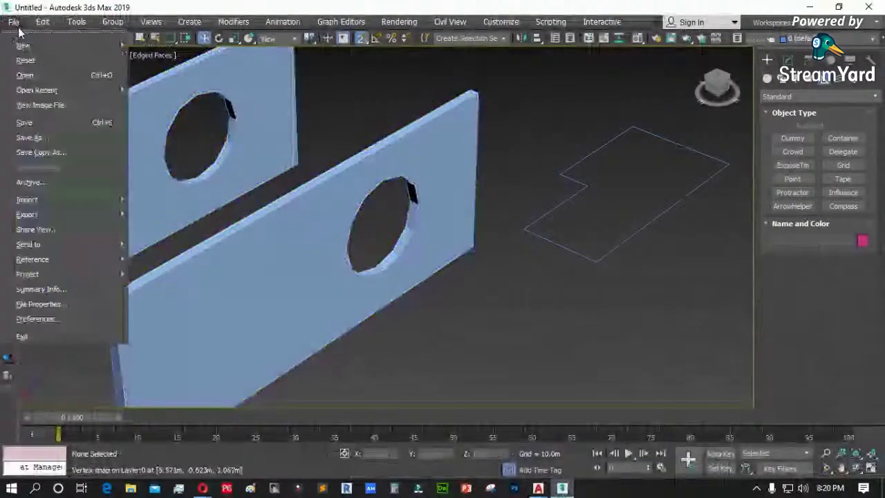
mouse_move(75, 260)
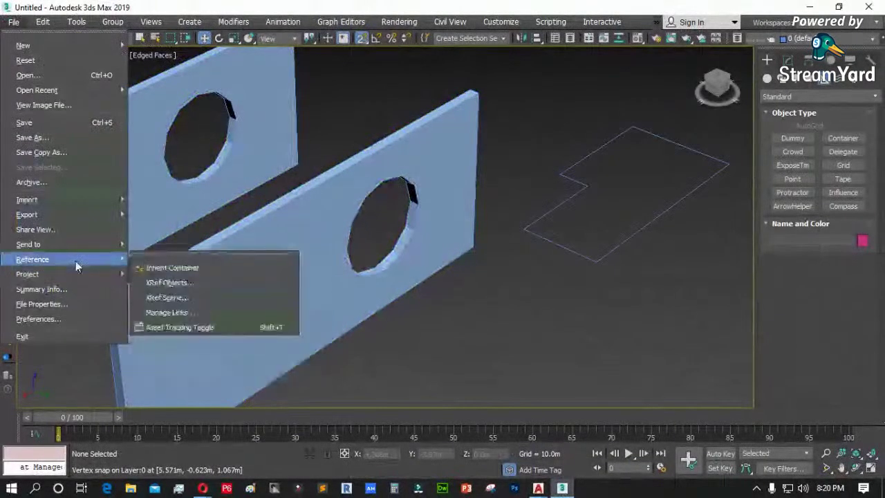
click(187, 311)
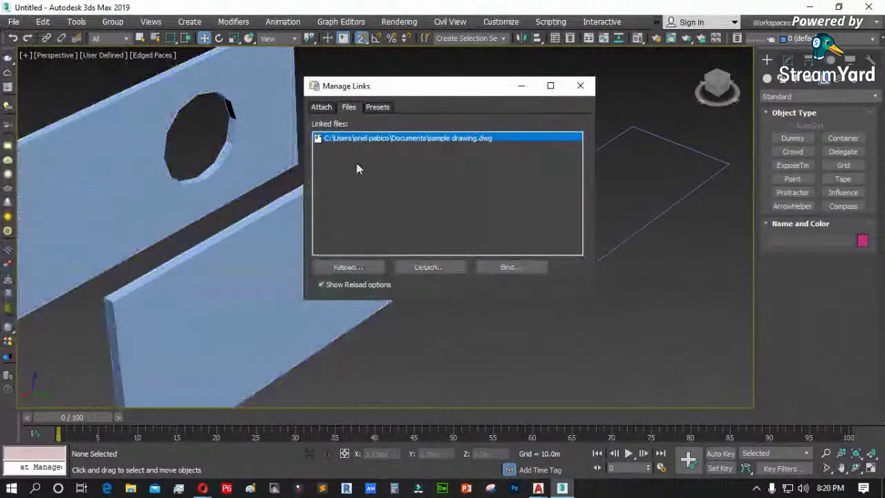
click(360, 136)
click(361, 142)
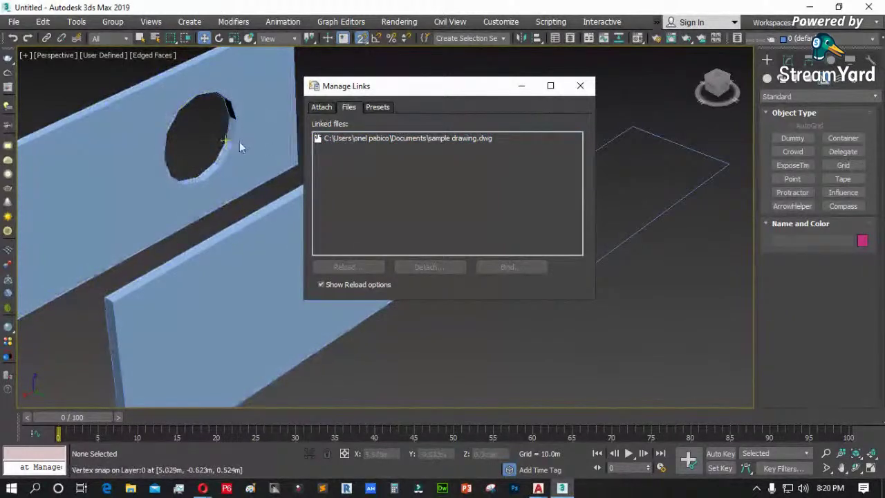
click(353, 138)
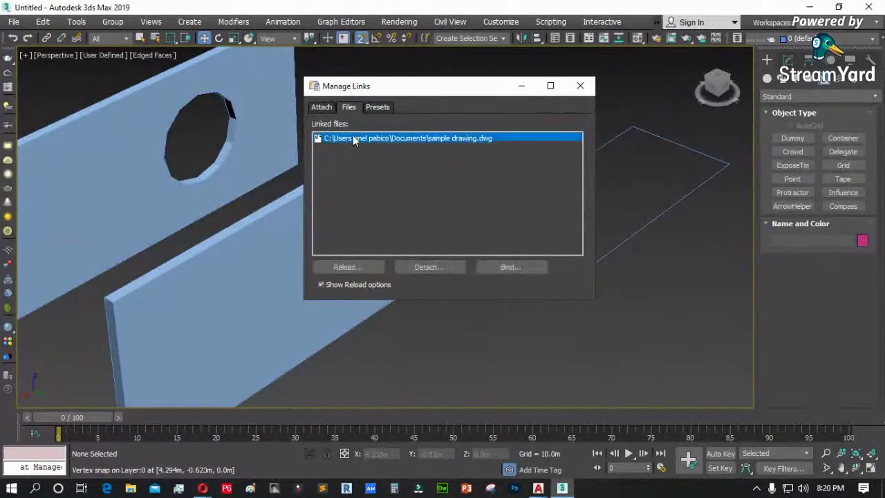
- Reload the linked sample drawing with a maximum surface deviation for 3D solids of 0.01 and close Manage Links
click(348, 267)
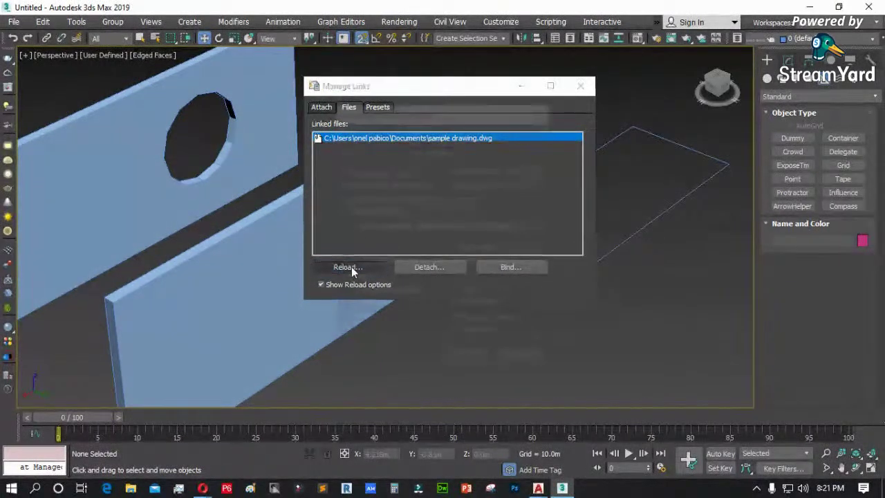
drag(397, 102, 384, 76)
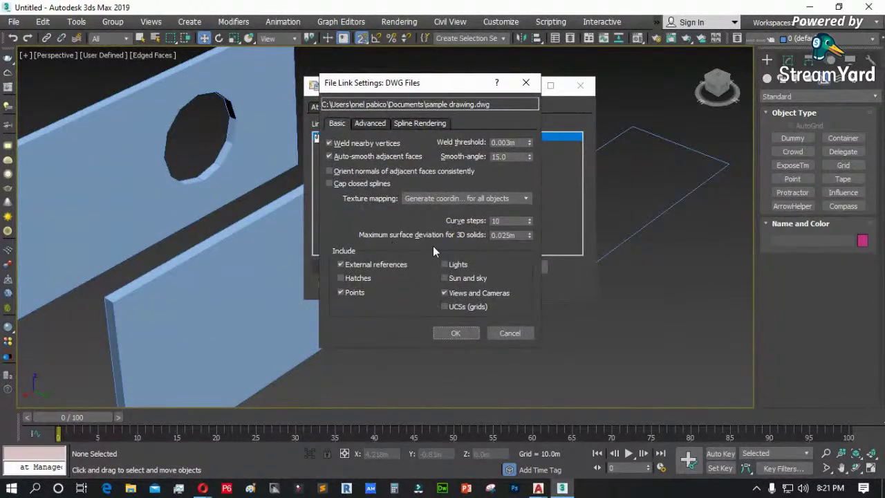
drag(517, 235, 445, 235)
text(0.01)
click(456, 333)
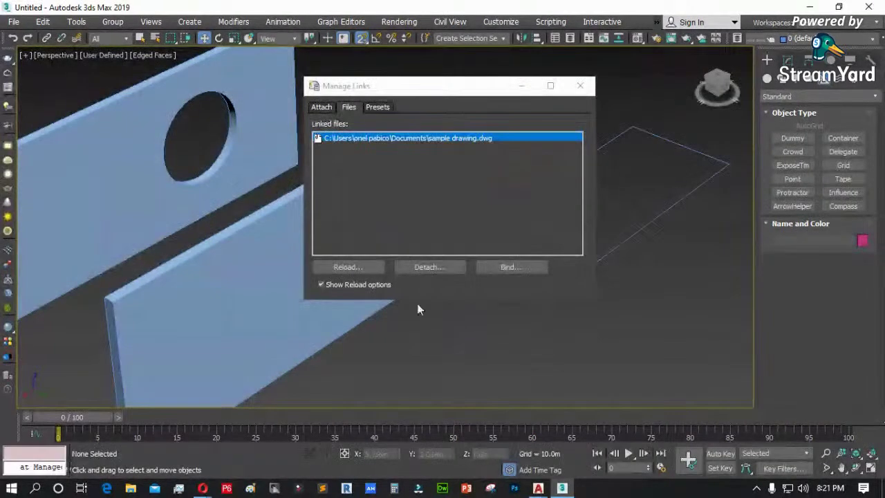
click(580, 85)
- Examine the edges of the reloaded plates' holes up close and select the linked plates
scroll(399, 233, up, 5)
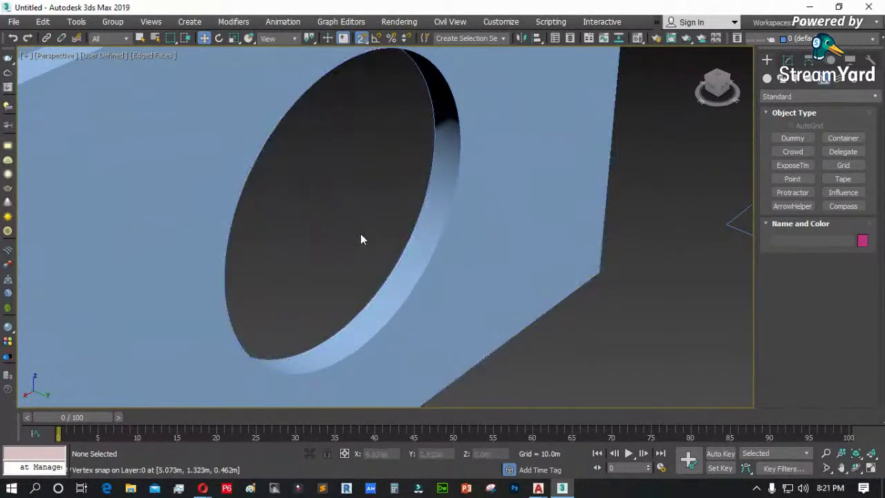
scroll(360, 239, down, 8)
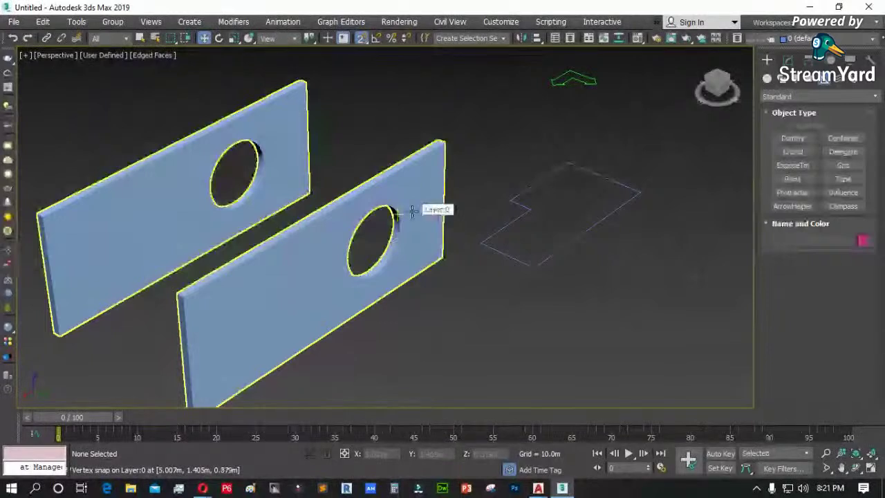
click(411, 211)
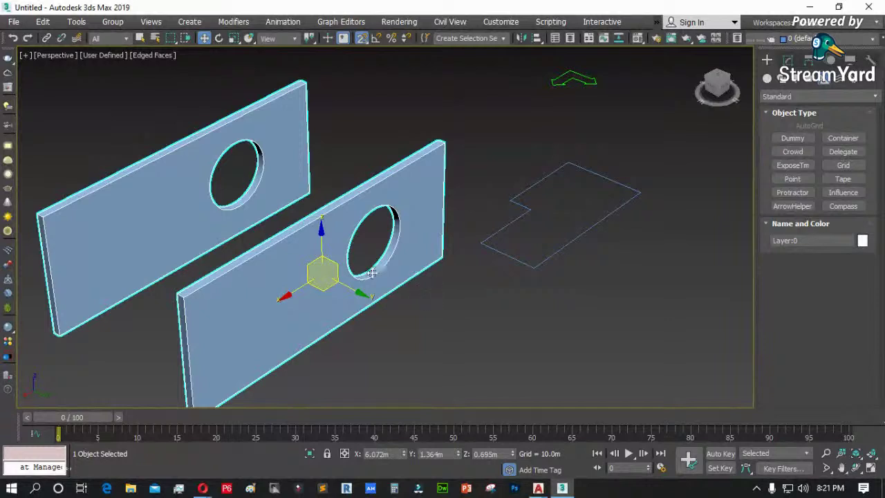
scroll(27, 56, down, 3)
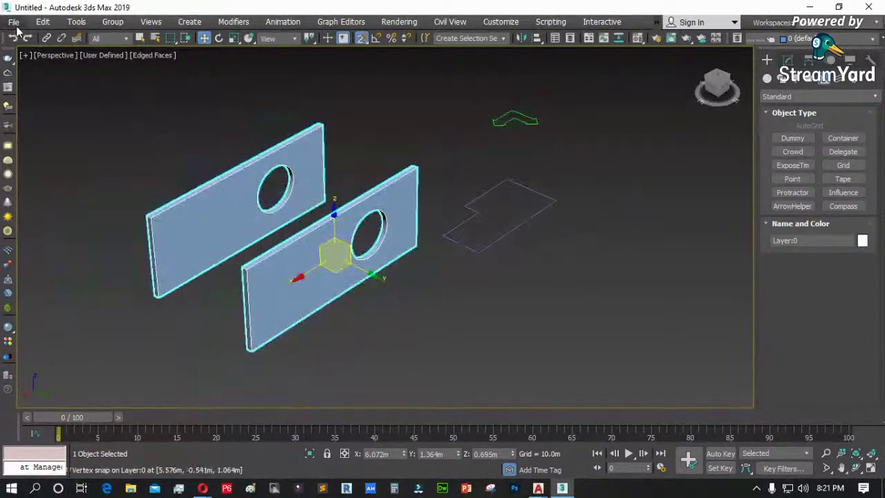
- Detach the linked sample drawing.dwg together with all its objects and close Manage Links
click(13, 21)
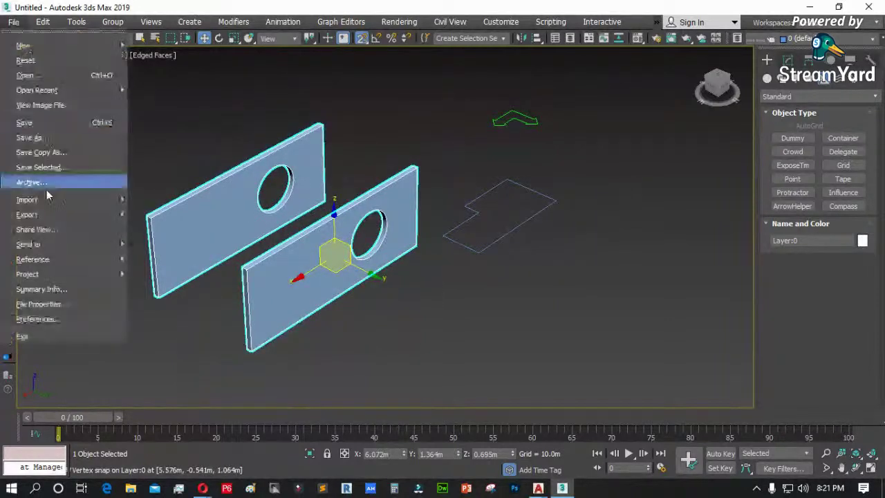
mouse_move(49, 263)
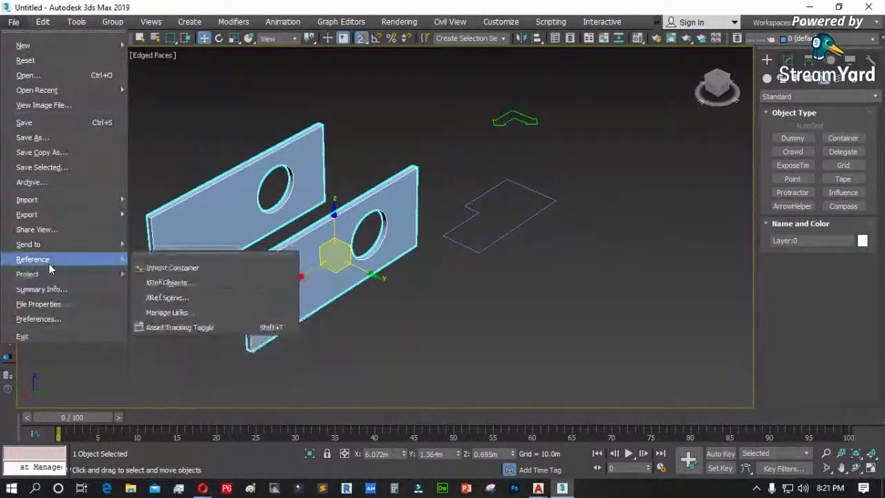
click(191, 314)
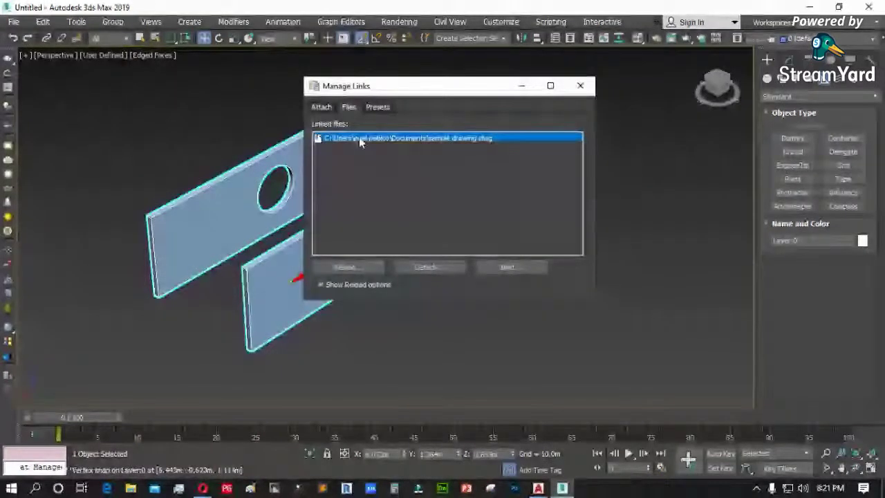
click(433, 266)
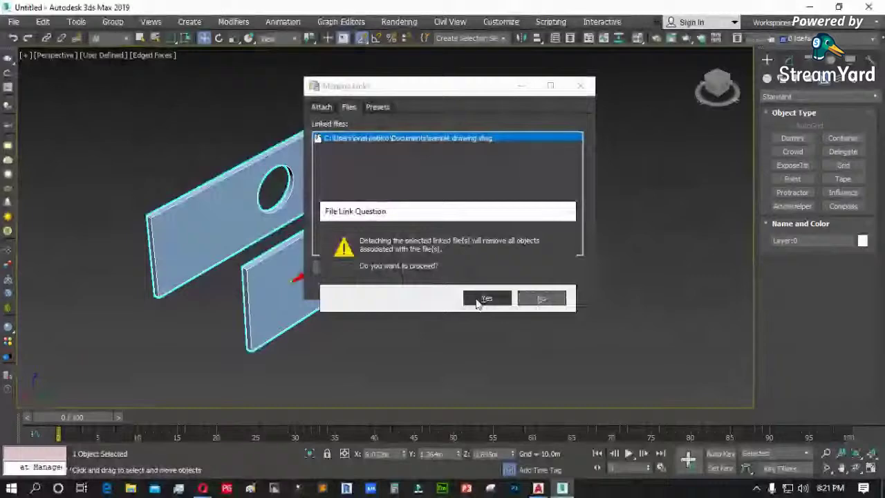
click(484, 299)
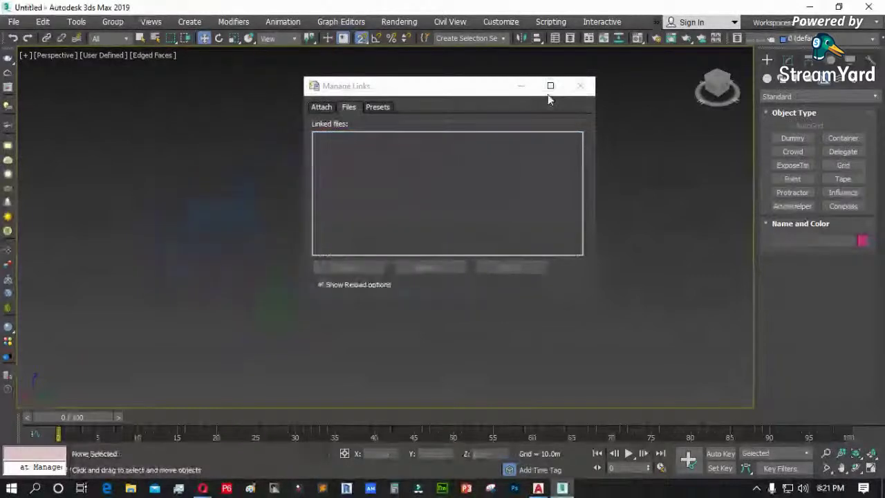
click(580, 85)
- Import sample drawing.dwg from the Documents folder, entering a new maximum surface deviation for 3D solids in the import options
click(16, 23)
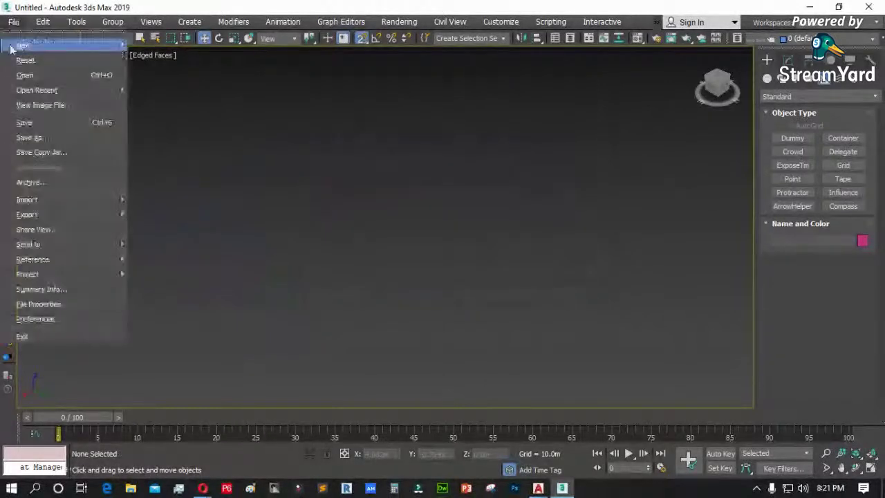
mouse_move(47, 199)
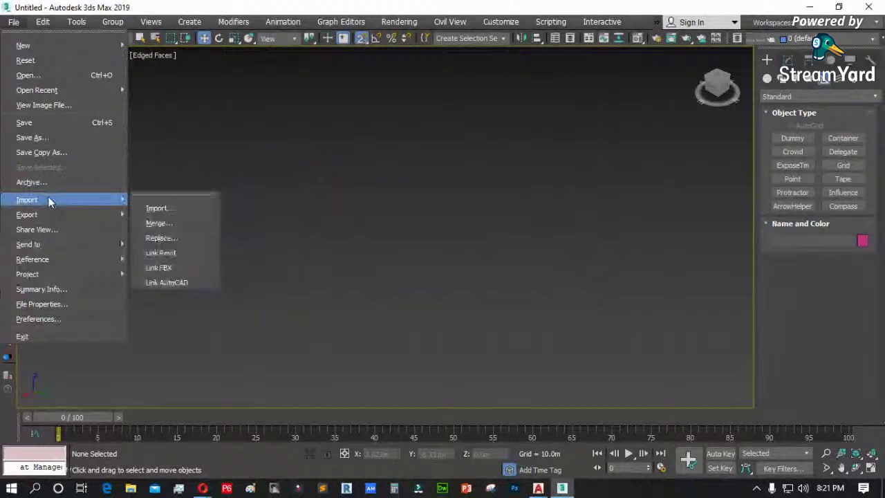
click(168, 210)
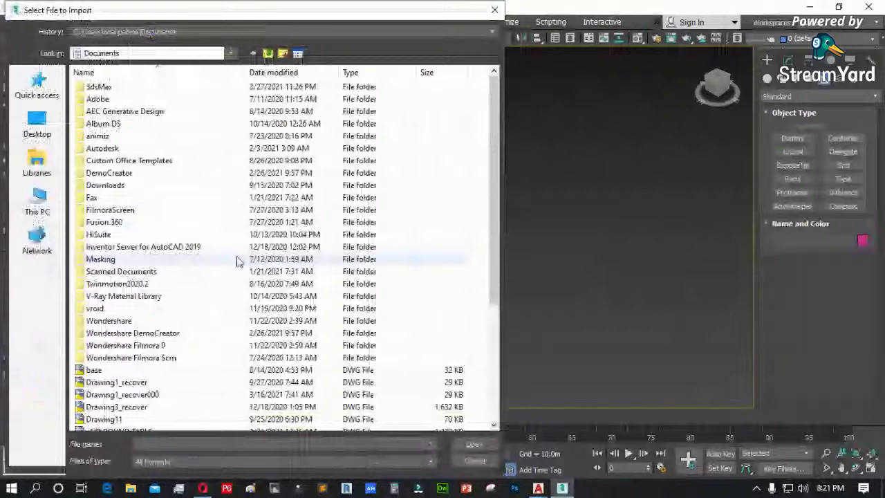
scroll(237, 261, down, 5)
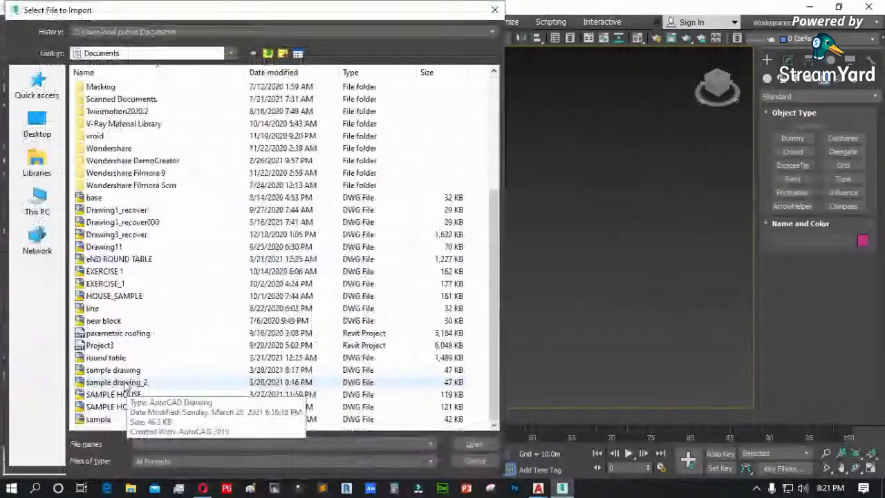
double_click(126, 385)
drag(411, 42, 310, 49)
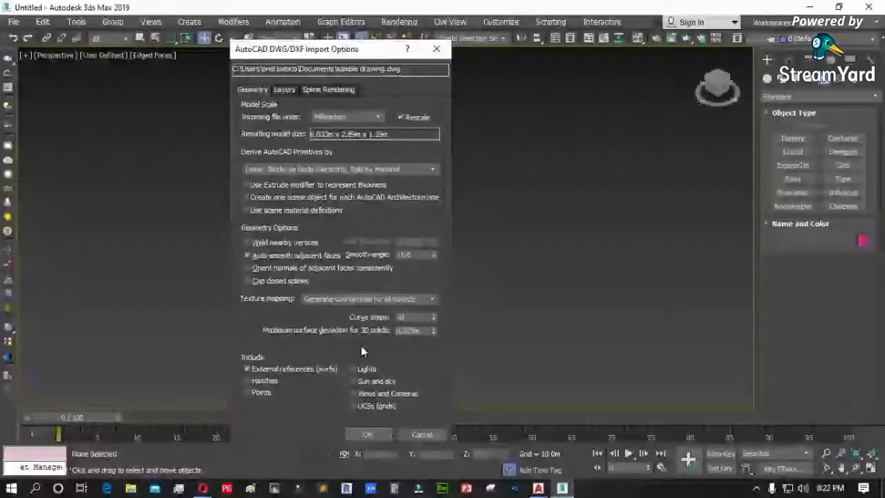
double_click(414, 330)
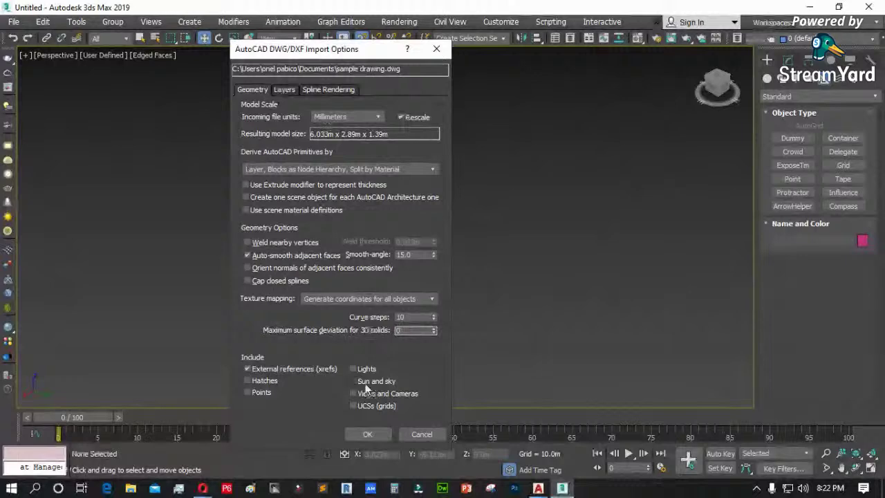
click(369, 434)
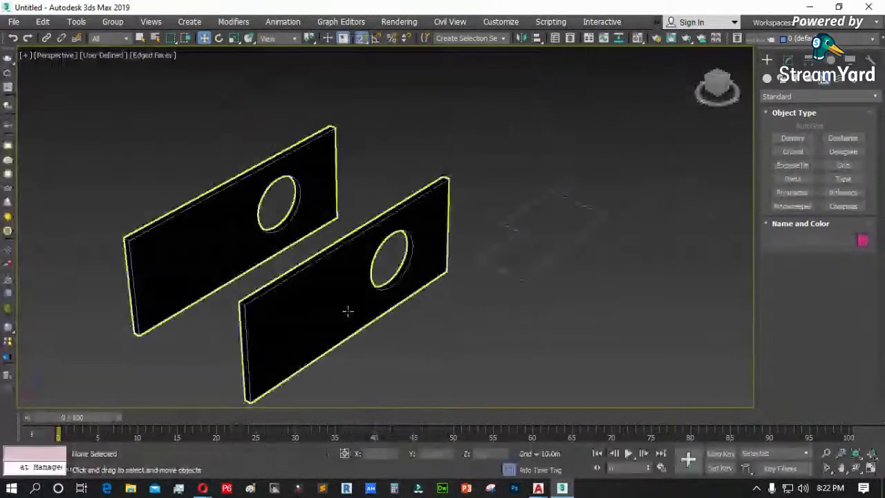
- Inspect the holes of the imported plates up close and select the plates
scroll(398, 289, up, 6)
scroll(426, 224, down, 6)
scroll(489, 302, up, 1)
click(436, 259)
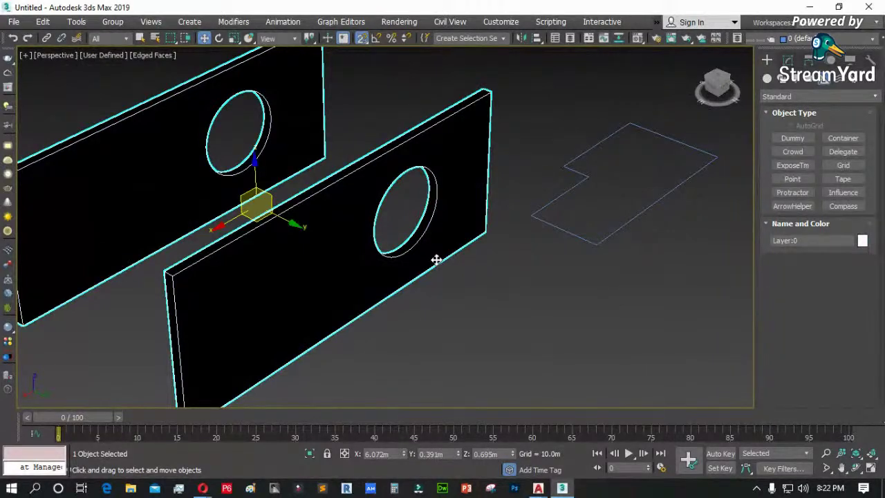
- Review the layer and primitive-derivation options for importing sample drawing.dwg from the Documents folder, and cancel the import
click(13, 21)
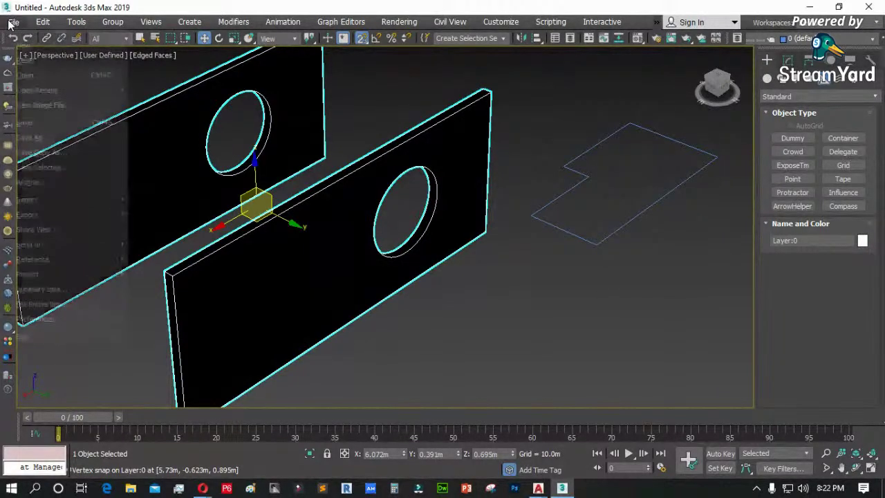
click(188, 206)
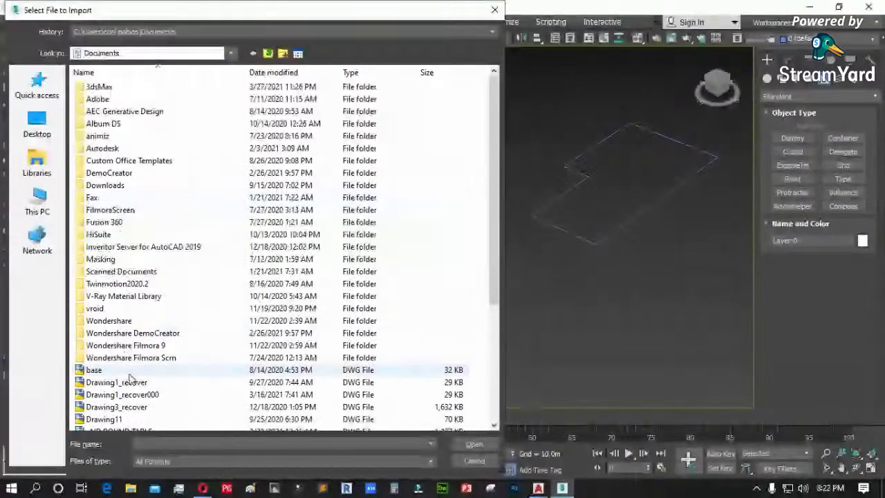
scroll(160, 370, down, 5)
click(142, 372)
click(473, 444)
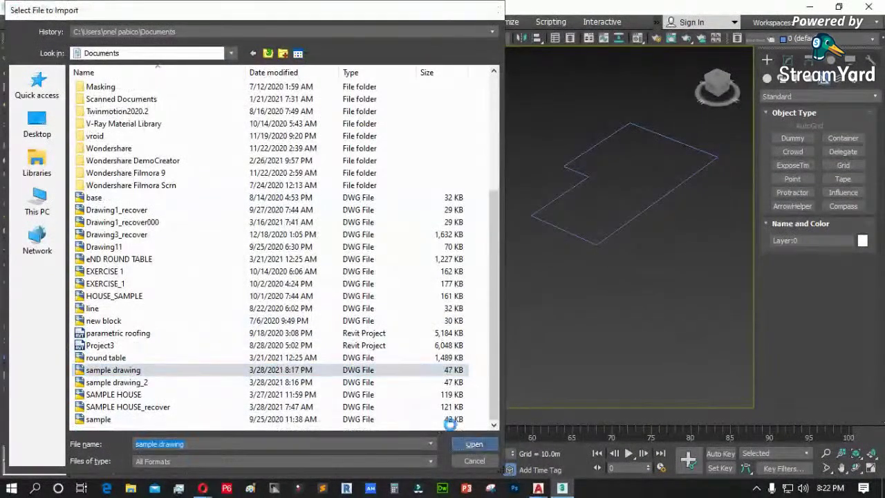
click(386, 82)
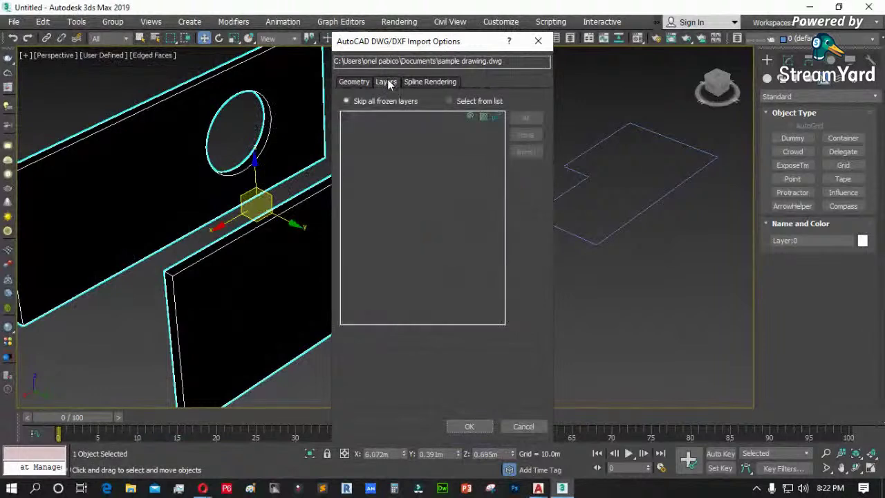
click(354, 83)
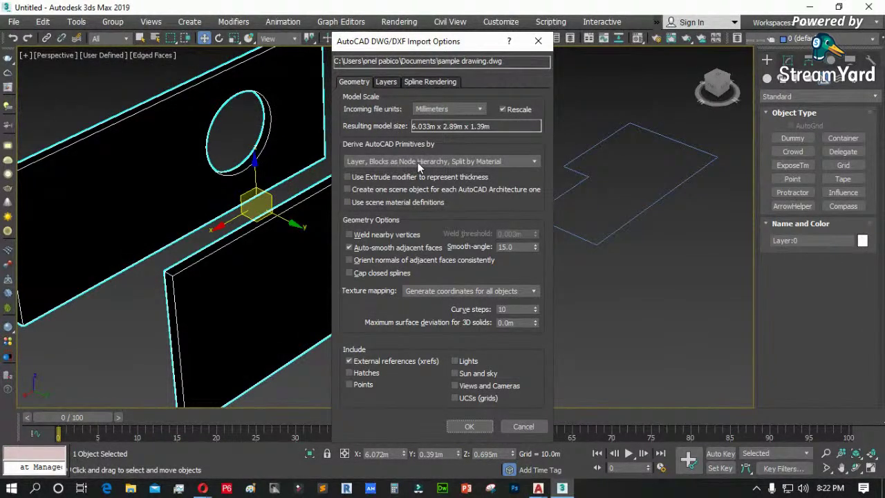
click(464, 162)
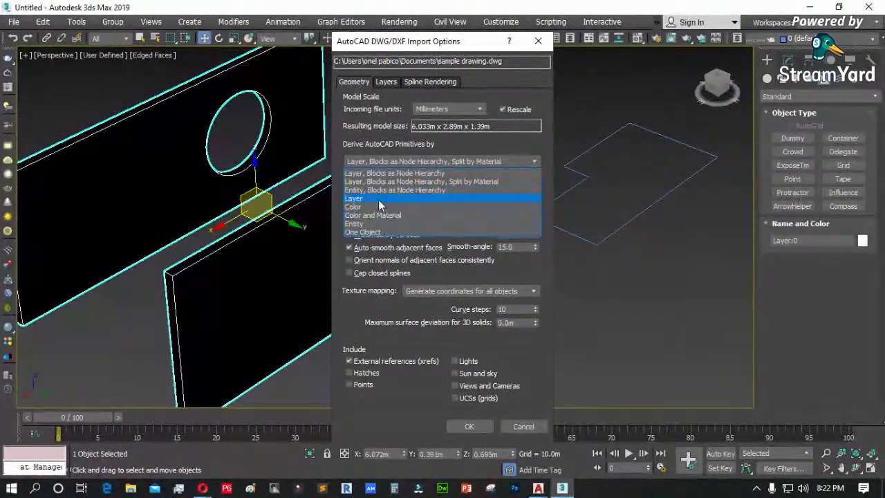
click(517, 423)
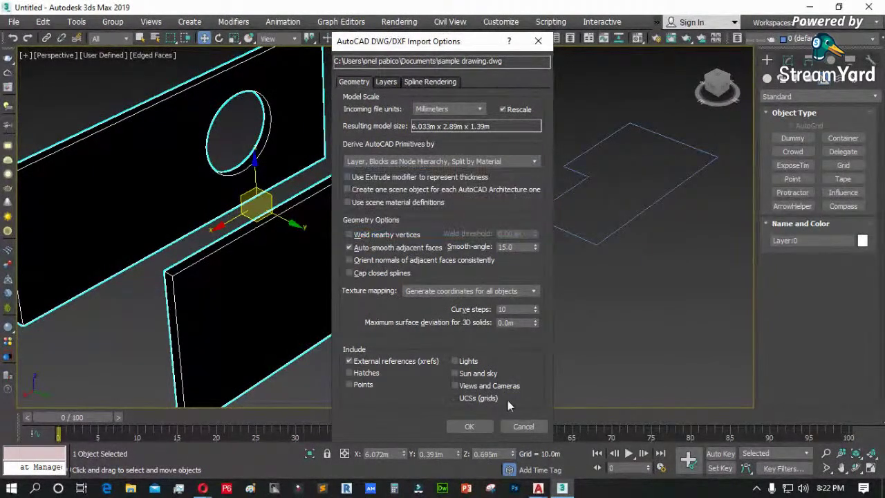
click(523, 426)
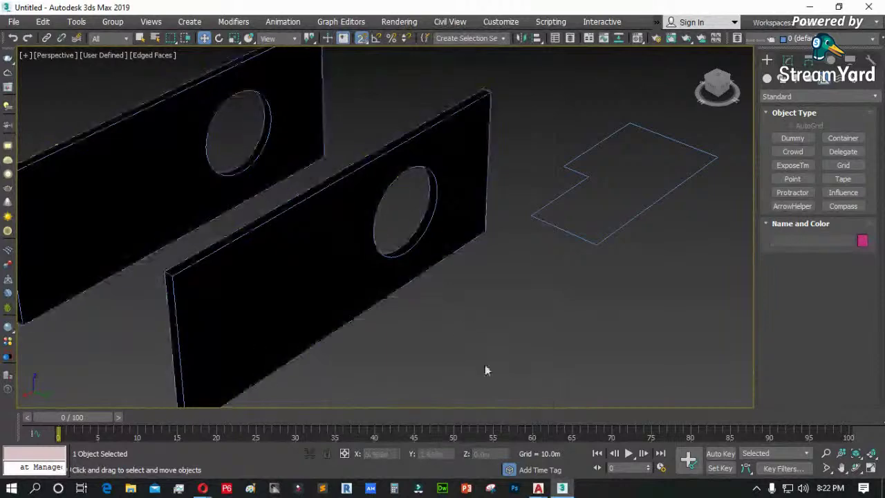
- Switch to sample drawing.dwg in AutoCAD, look through the tool palettes with all palettes shown, and close them
mouse_move(542, 490)
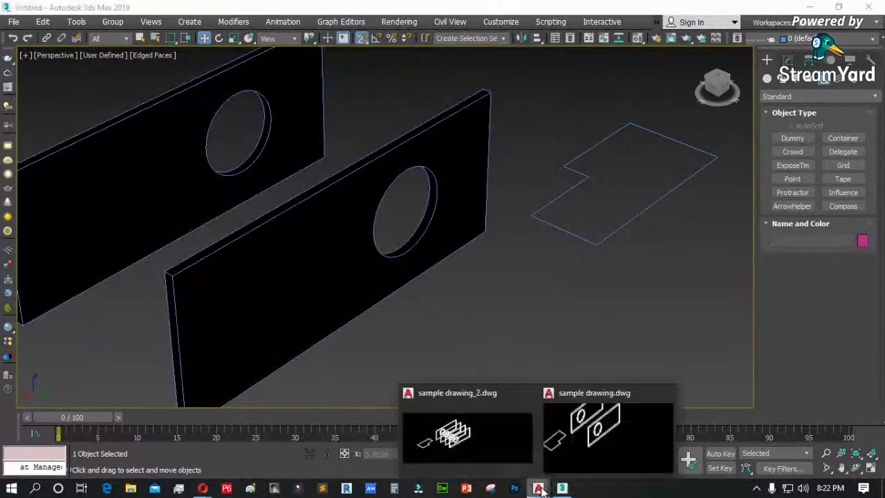
click(572, 430)
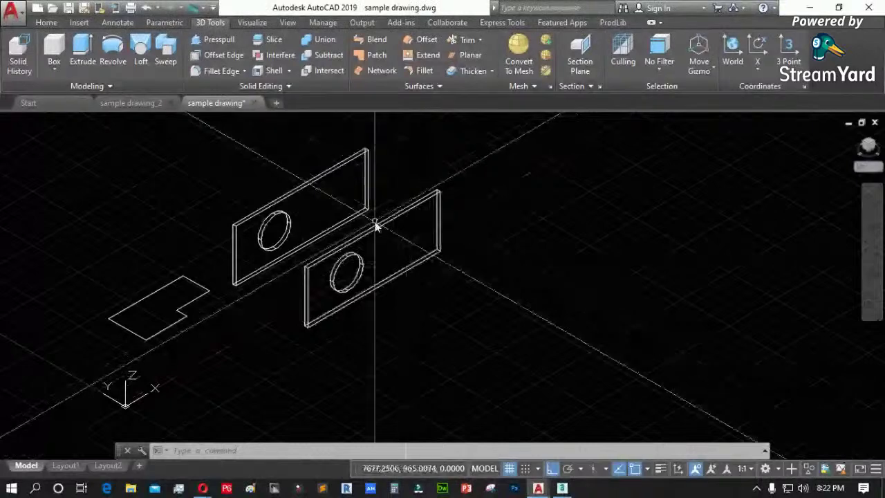
scroll(375, 225, up, 2)
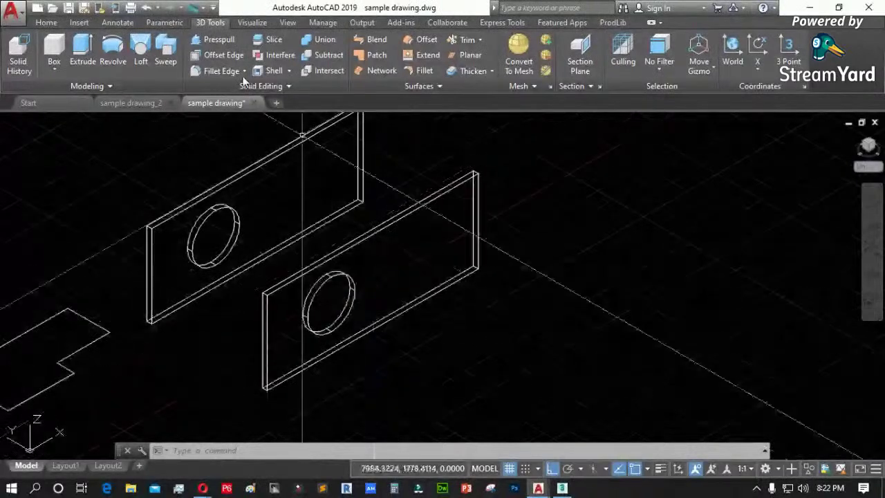
click(252, 23)
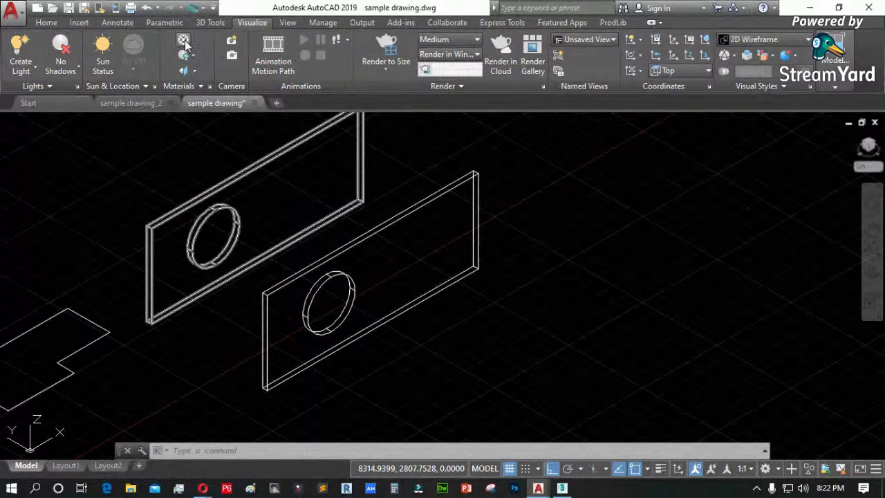
click(283, 23)
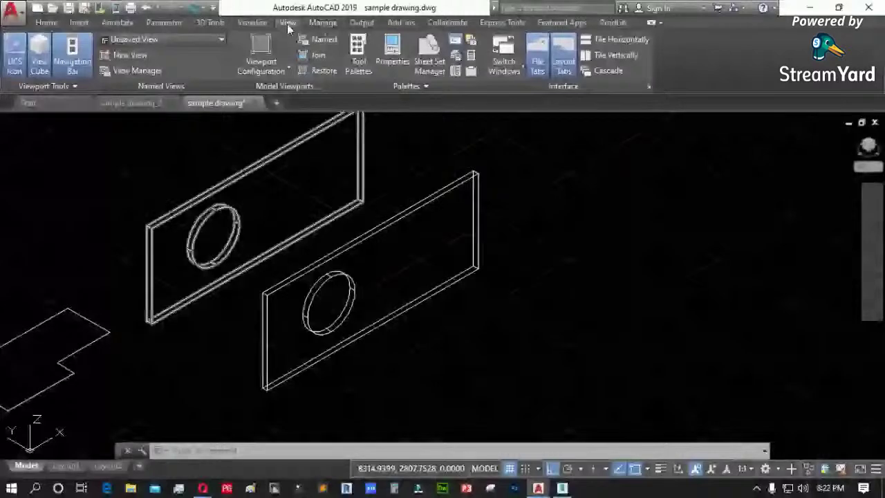
click(368, 71)
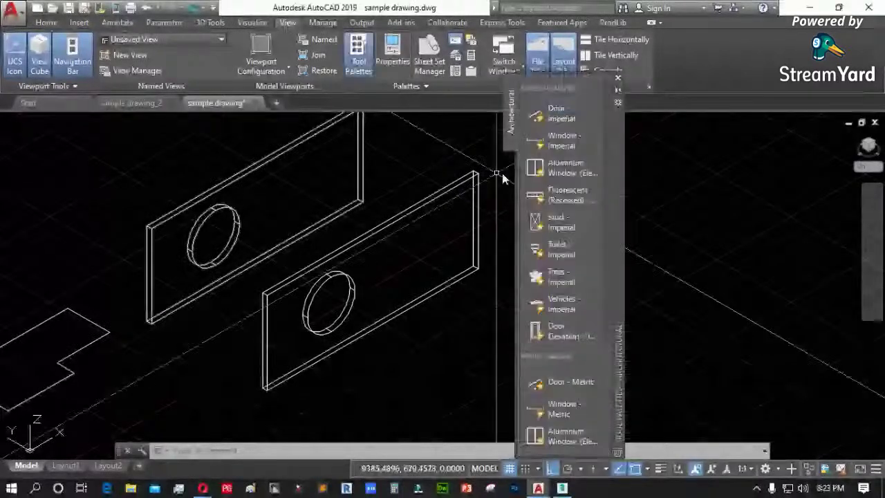
right_click(620, 339)
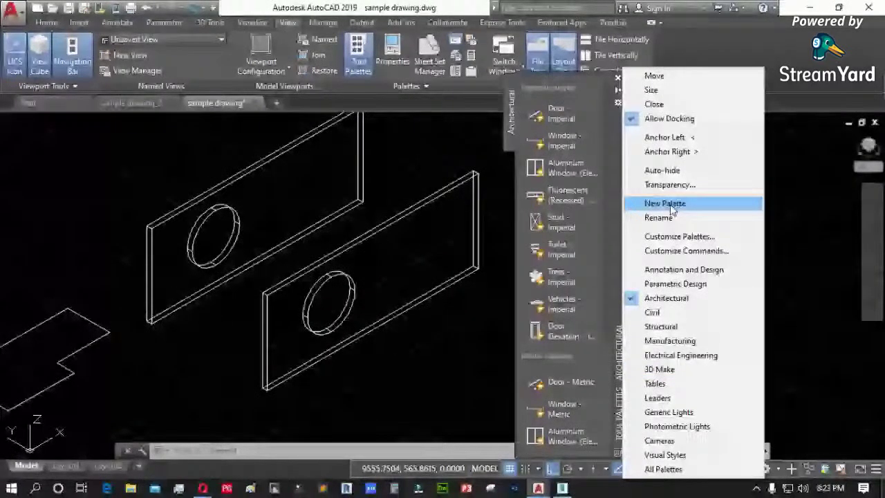
click(665, 469)
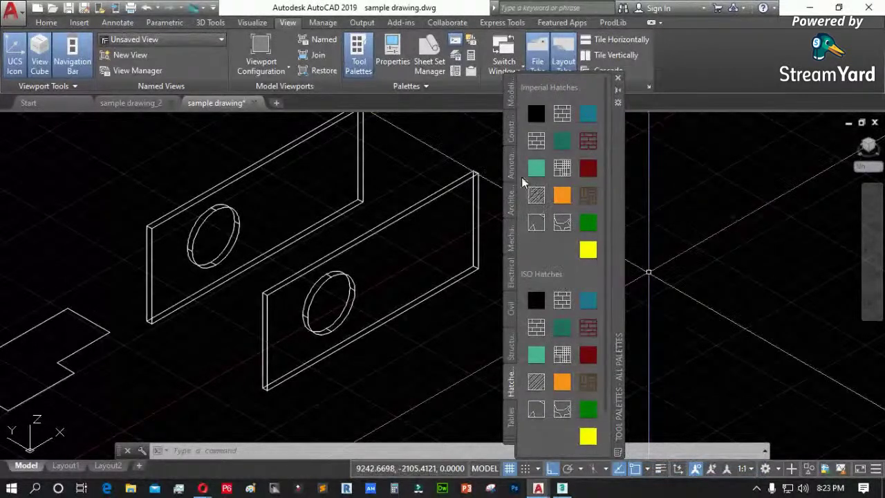
click(505, 117)
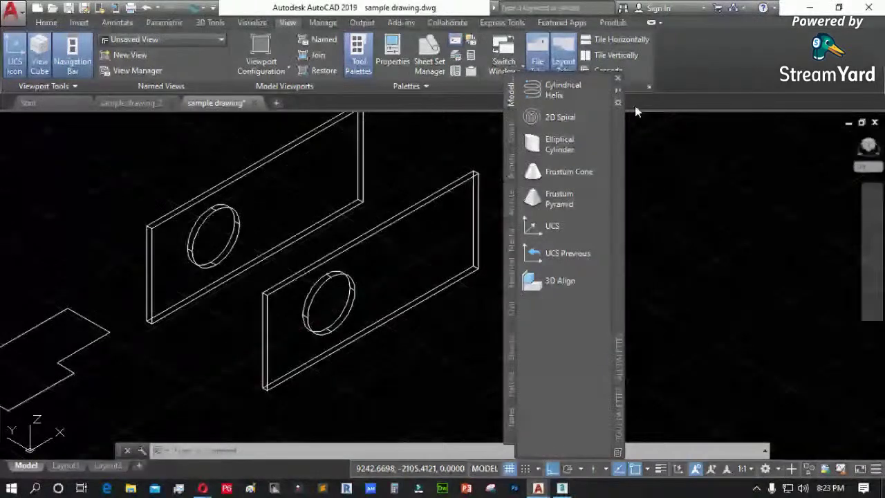
click(364, 50)
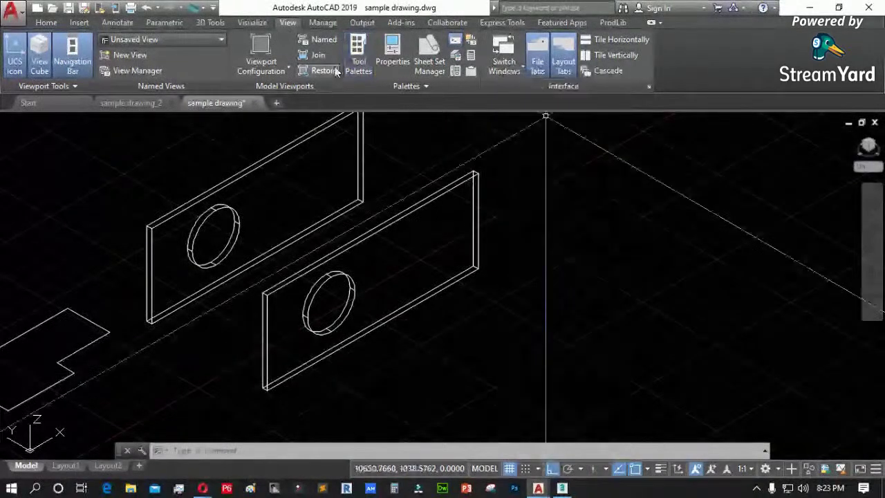
click(323, 23)
right_click(580, 63)
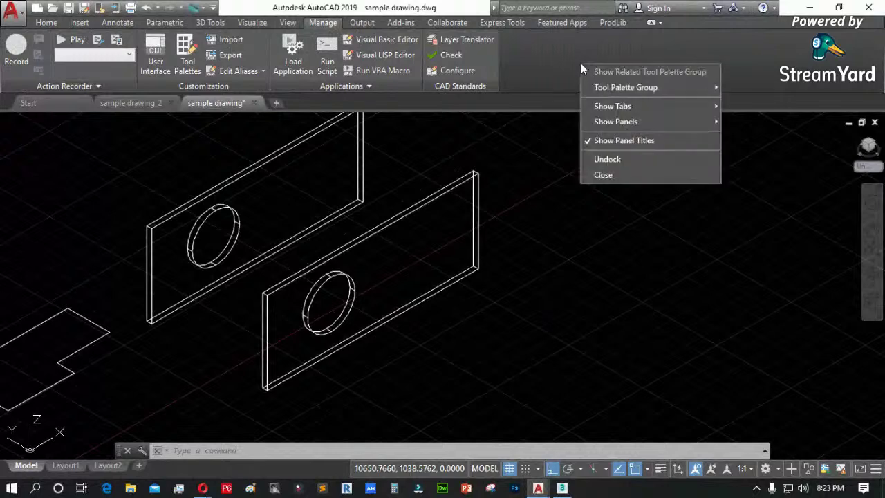
mouse_move(620, 105)
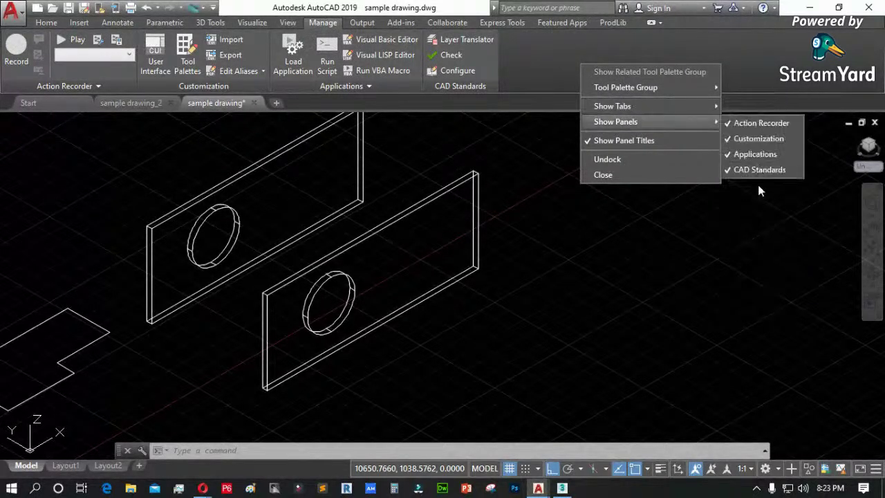
key(Escape)
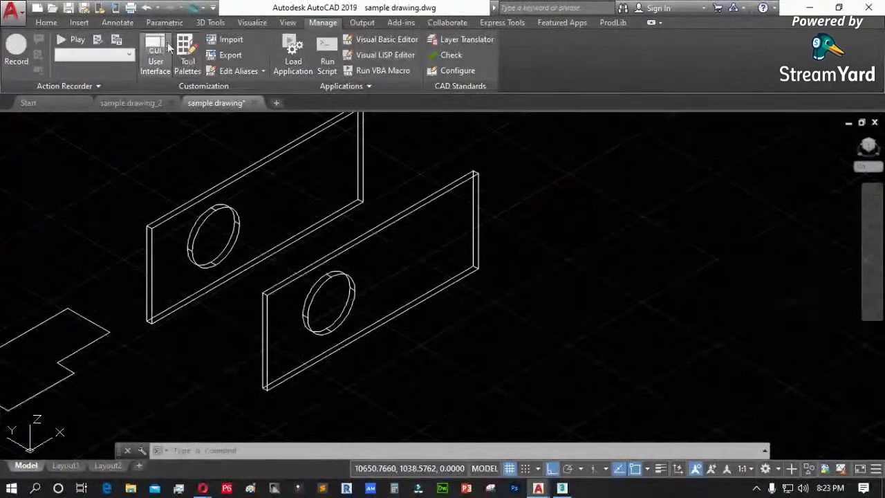
- Open the Materials Browser to access the Autodesk library's stone materials
click(252, 22)
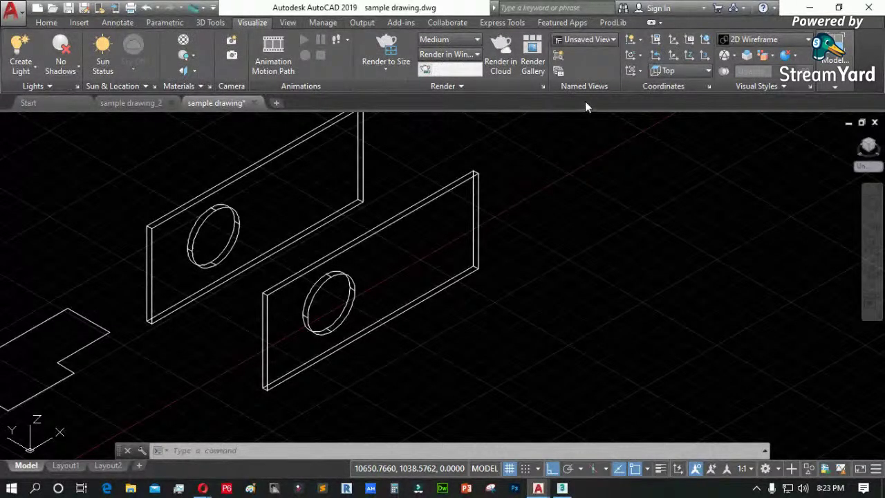
click(836, 83)
click(194, 57)
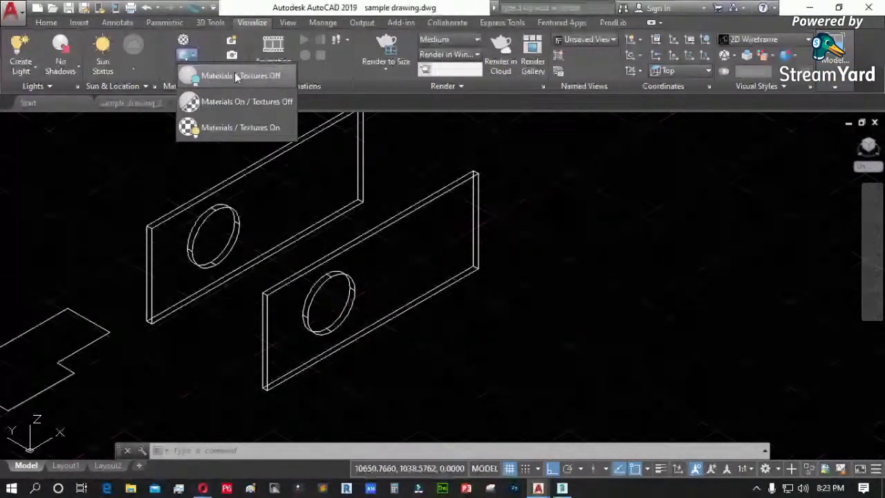
click(186, 42)
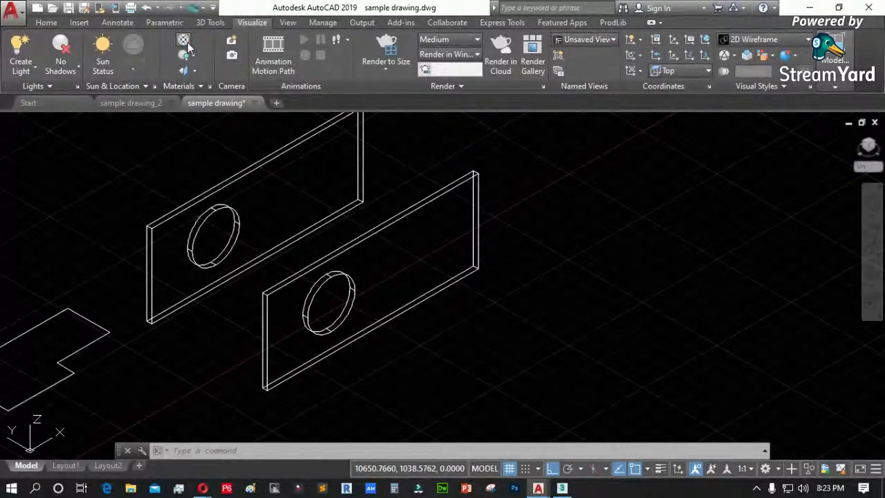
click(185, 42)
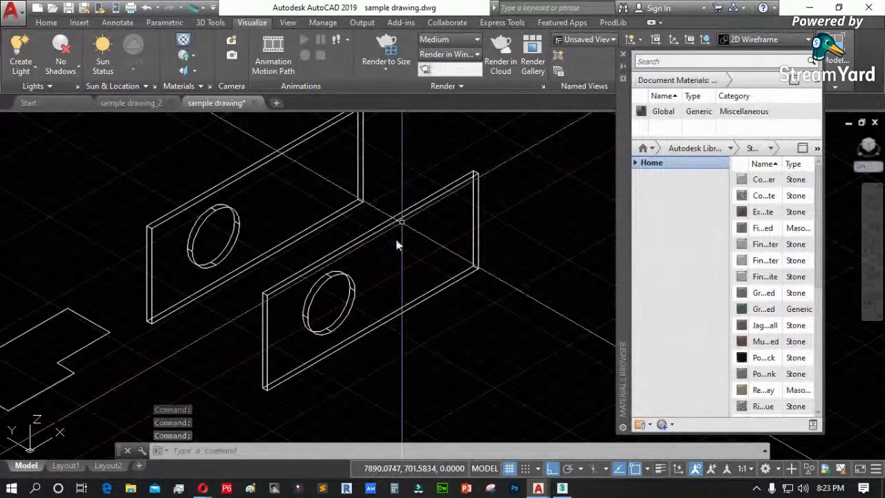
- Display the plates in the Realistic visual style
click(367, 328)
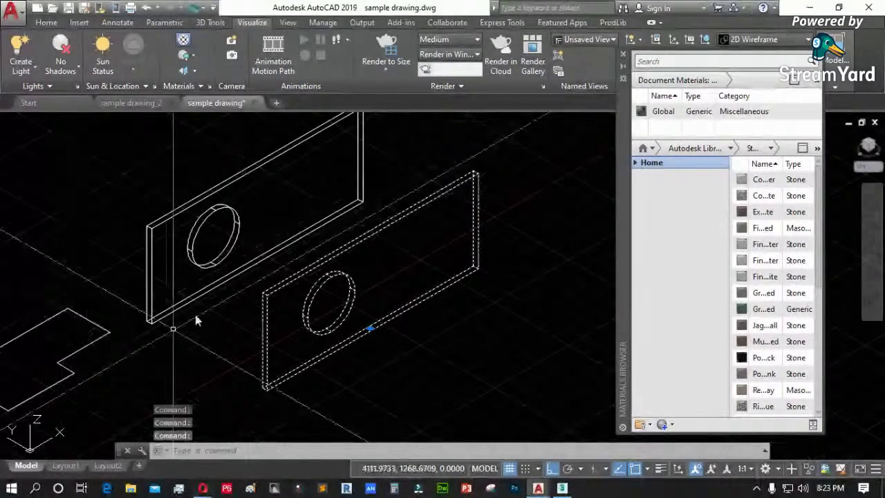
click(34, 122)
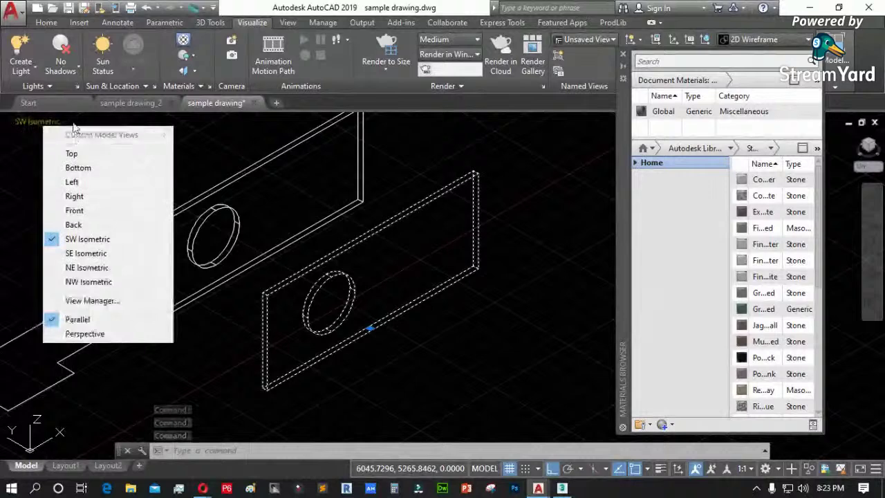
click(76, 124)
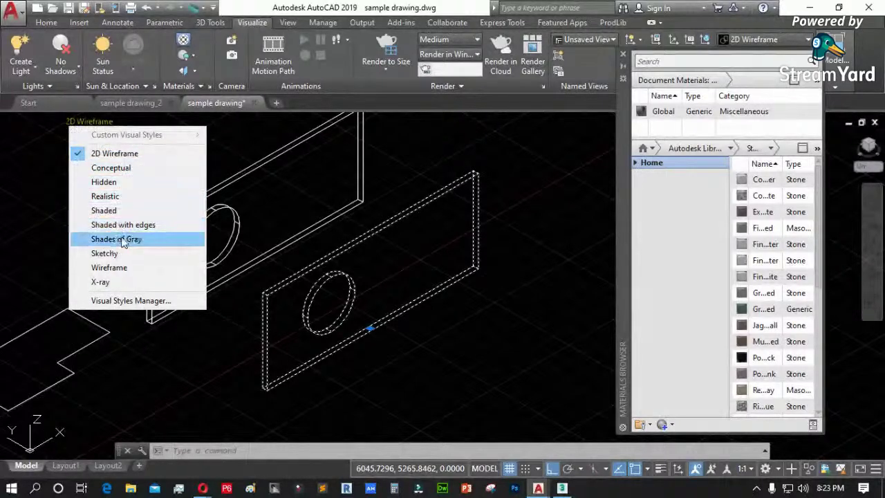
click(119, 197)
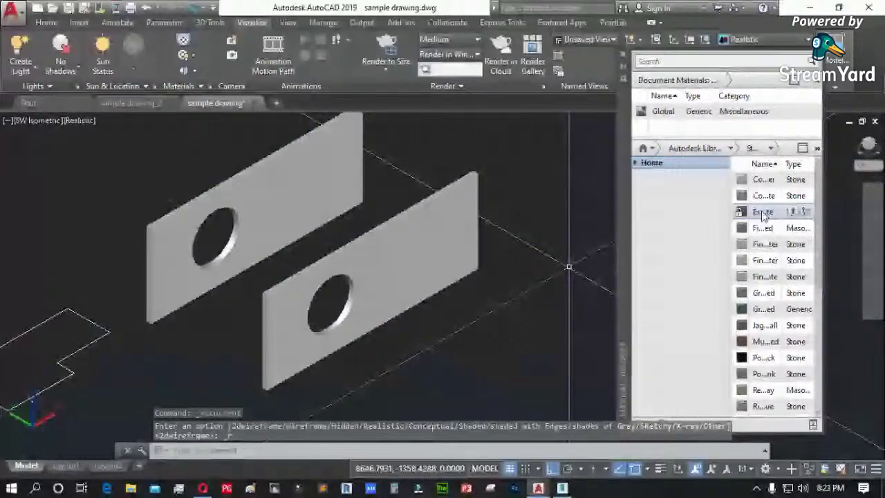
- Apply the Ex...te stone material from the Autodesk library to the front plate and check its texture up close
drag(760, 214, 438, 266)
scroll(374, 308, up, 10)
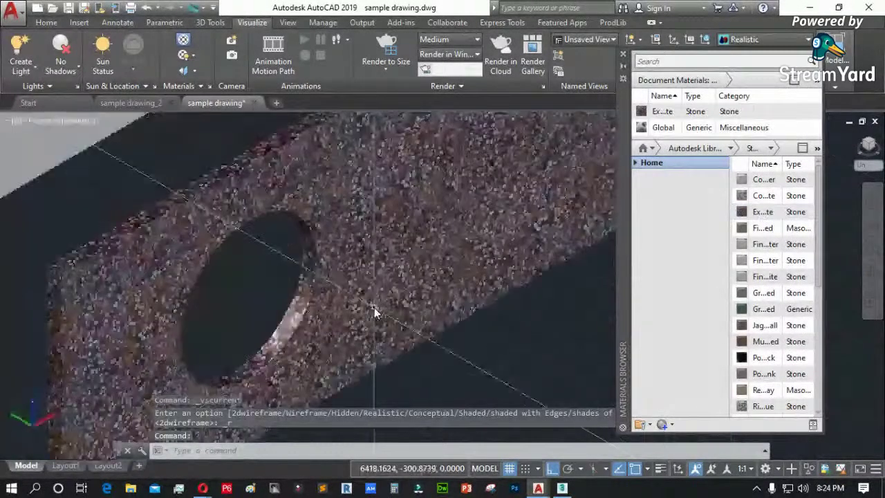
scroll(374, 306, down, 8)
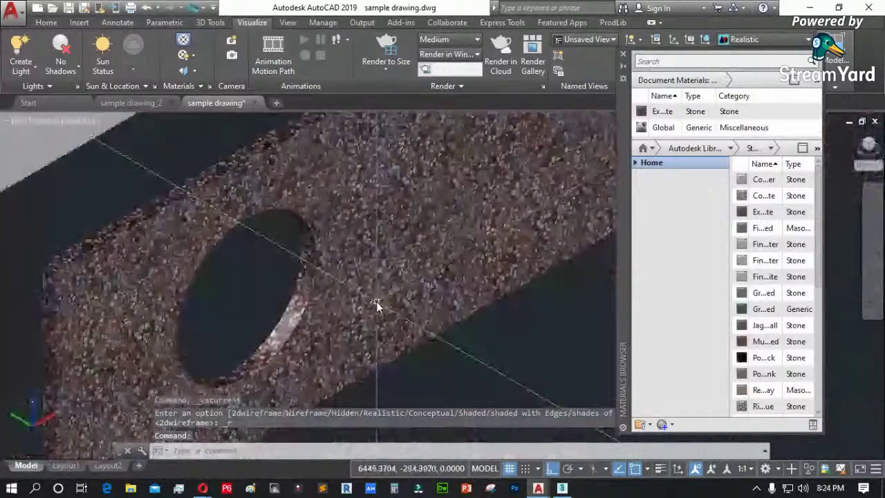
- Apply a stone-block masonry material from the Autodesk library to the rear plate and close the Materials Browser
scroll(790, 349, down, 2)
scroll(790, 349, down, 2)
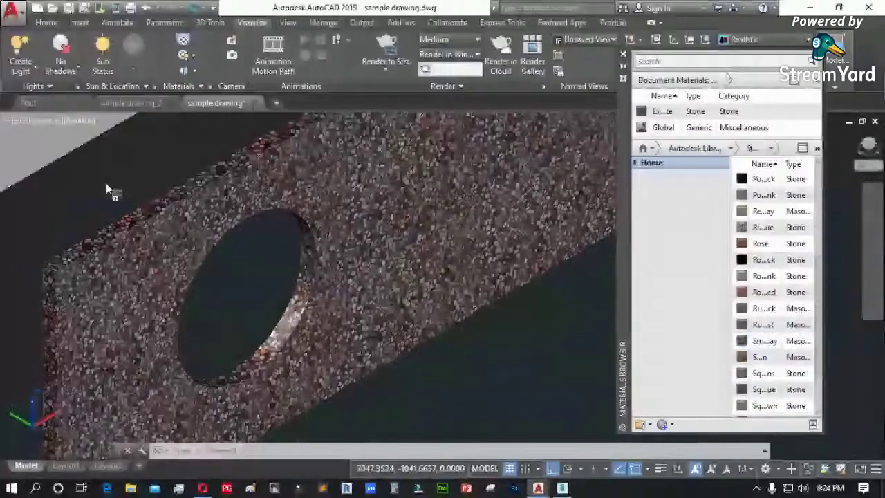
scroll(316, 273, down, 4)
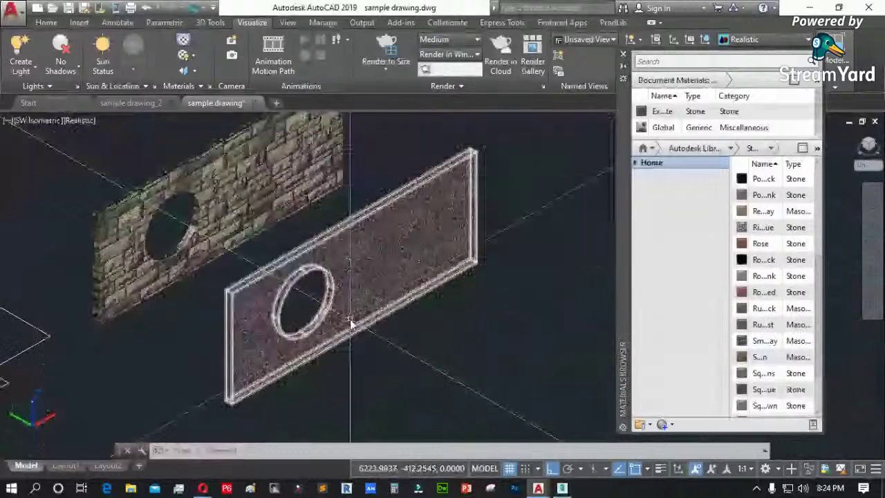
scroll(312, 273, up, 2)
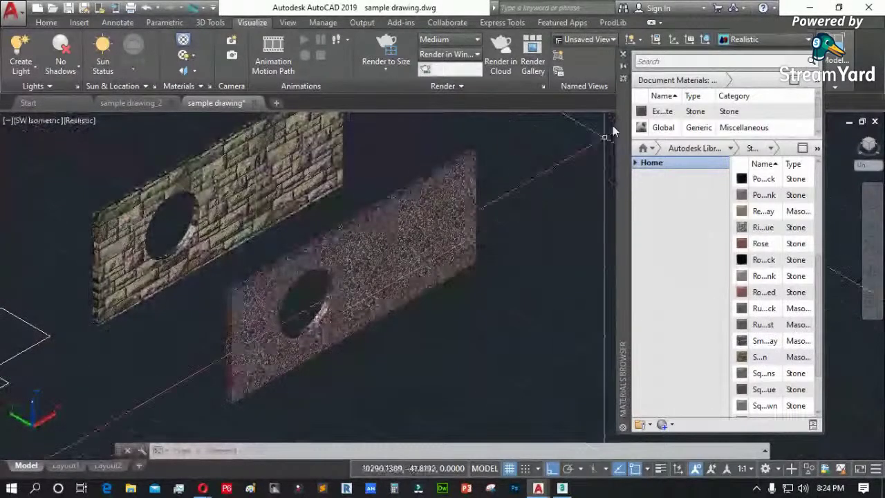
click(622, 54)
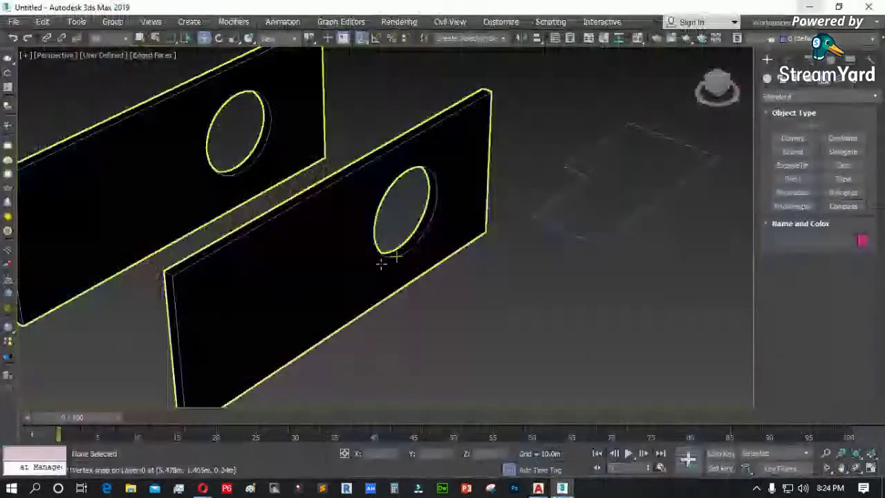
- Delete both black plates and the flat outline from the scene
scroll(474, 316, down, 4)
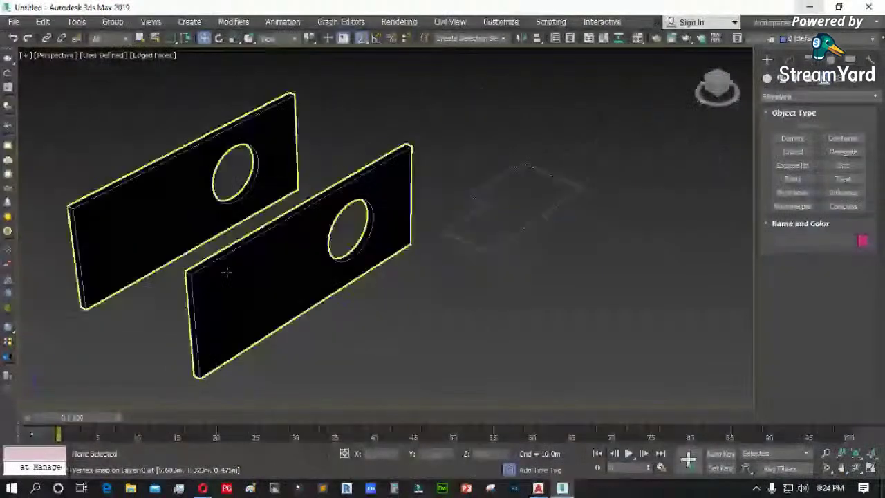
scroll(226, 272, down, 2)
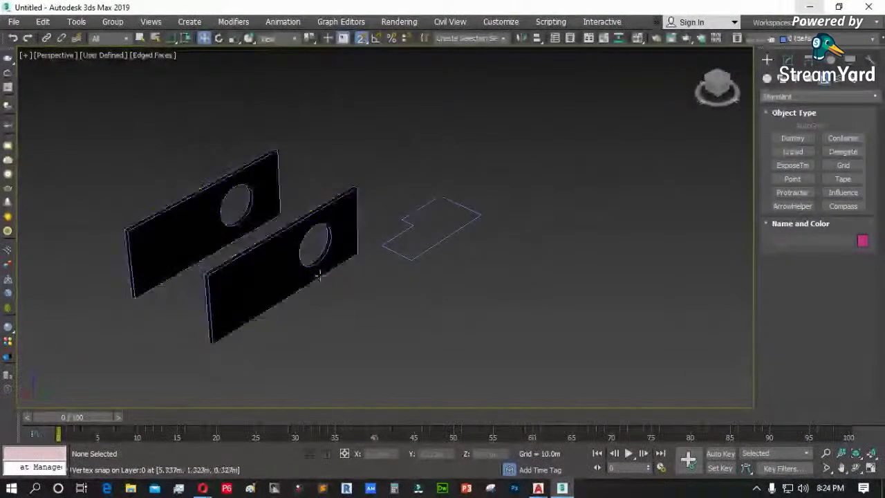
drag(114, 105, 441, 322)
key(Delete)
click(13, 22)
mouse_move(40, 200)
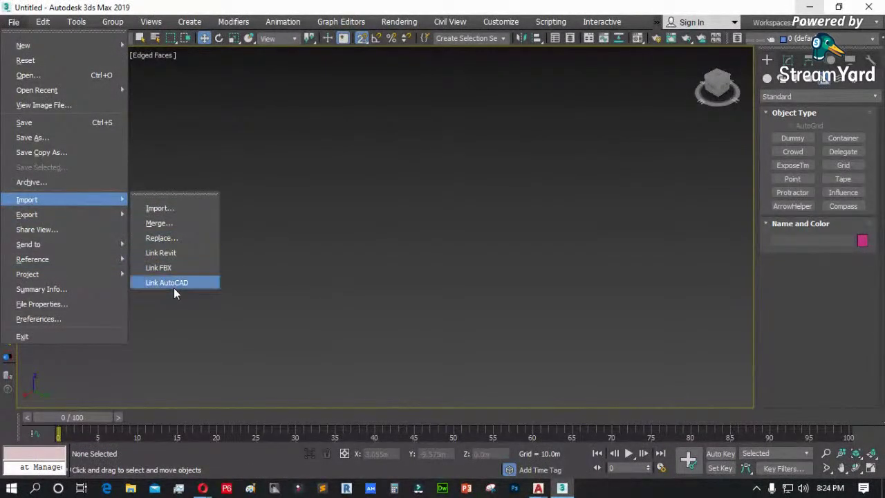
click(158, 285)
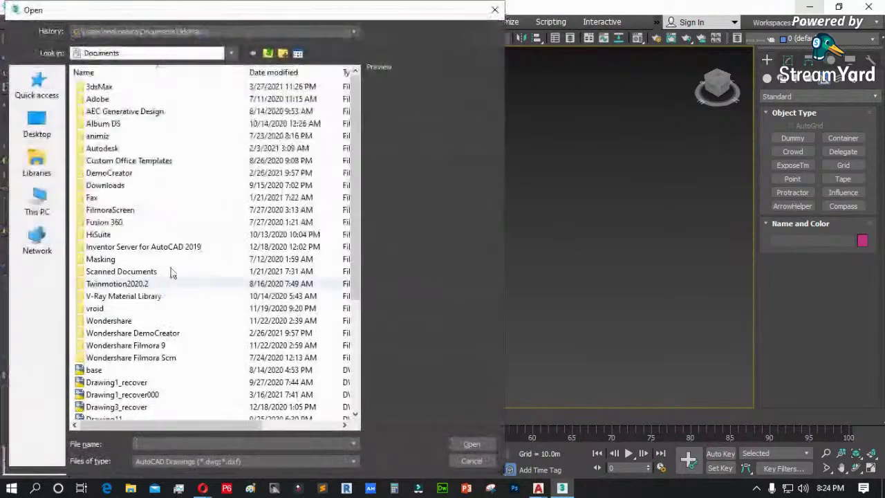
click(472, 461)
click(13, 21)
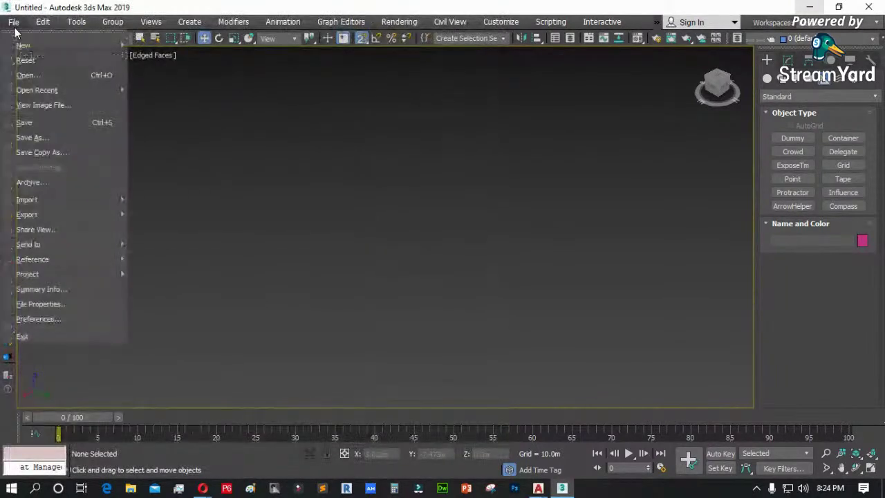
mouse_move(58, 278)
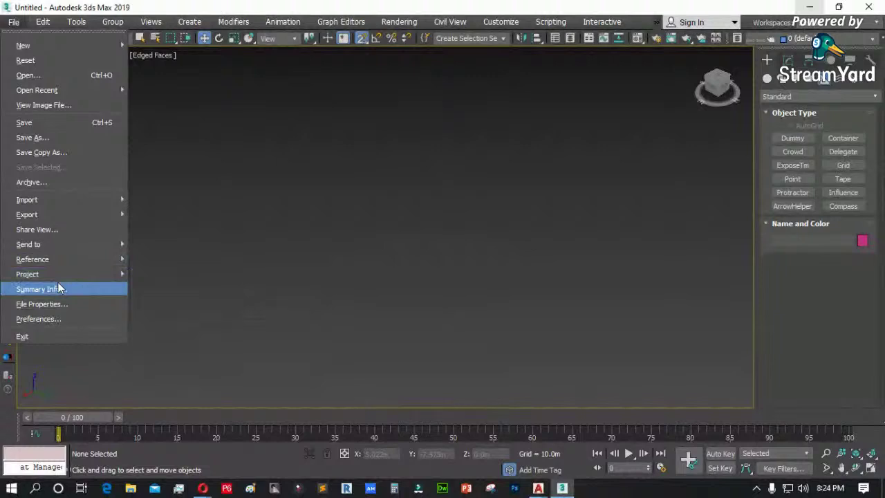
mouse_move(62, 259)
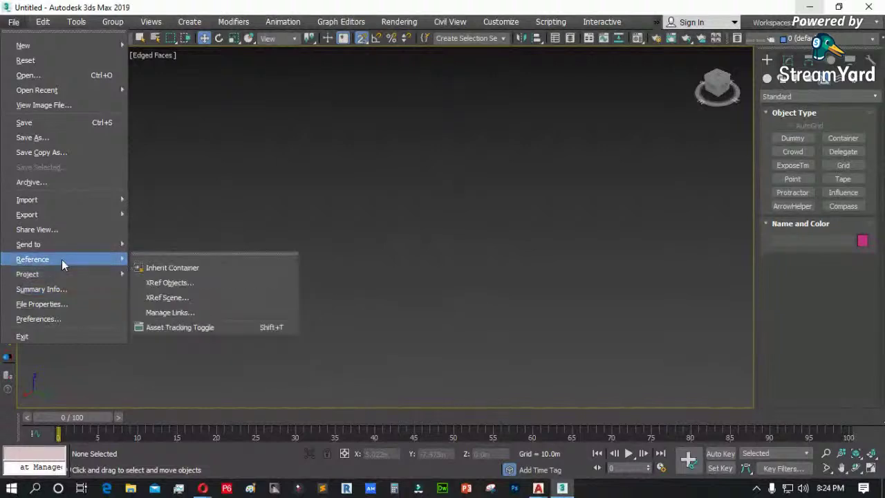
click(174, 312)
drag(394, 87, 375, 131)
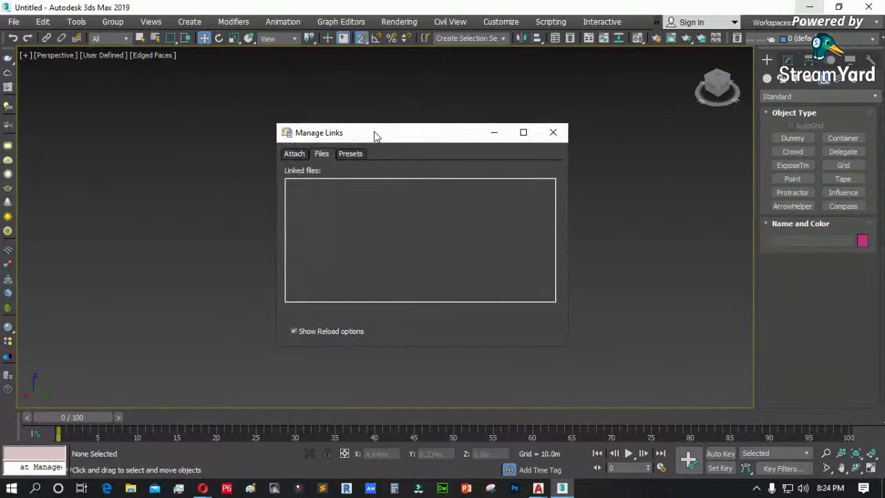
click(553, 132)
- Choose sample drawing from the Documents folder for an AutoCAD link and enable rescaling with incoming file units in Millimeters
click(13, 21)
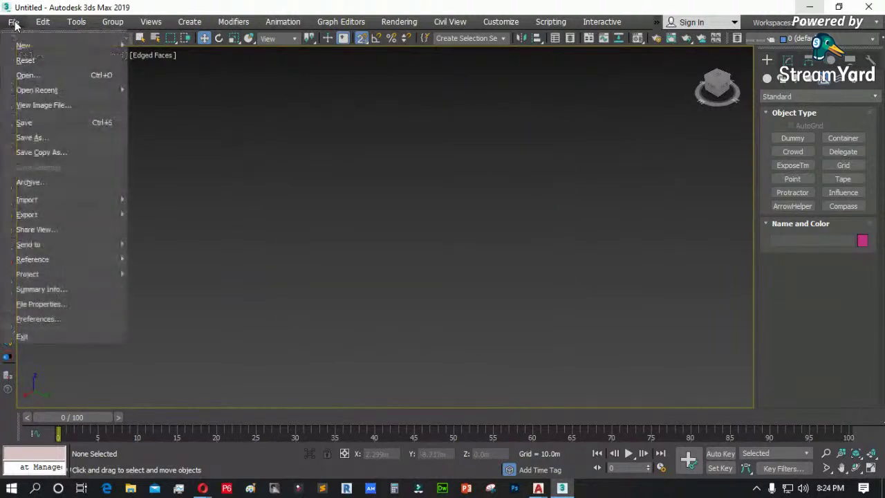
mouse_move(39, 198)
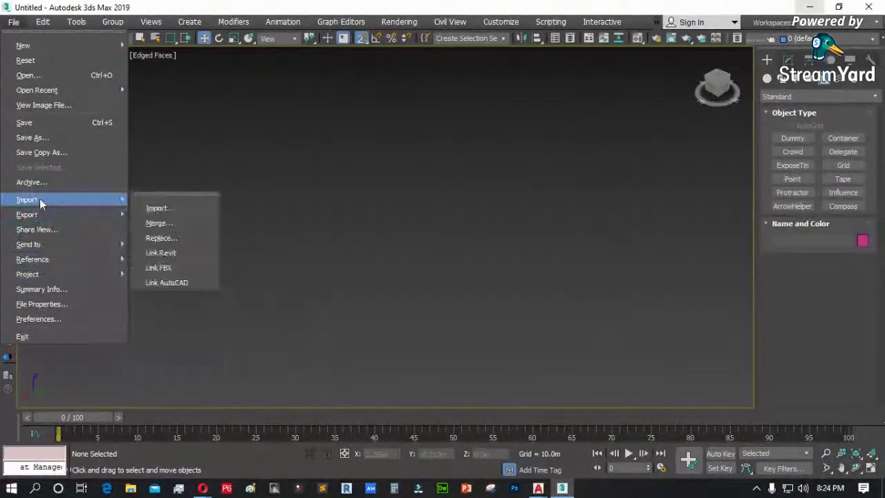
click(178, 283)
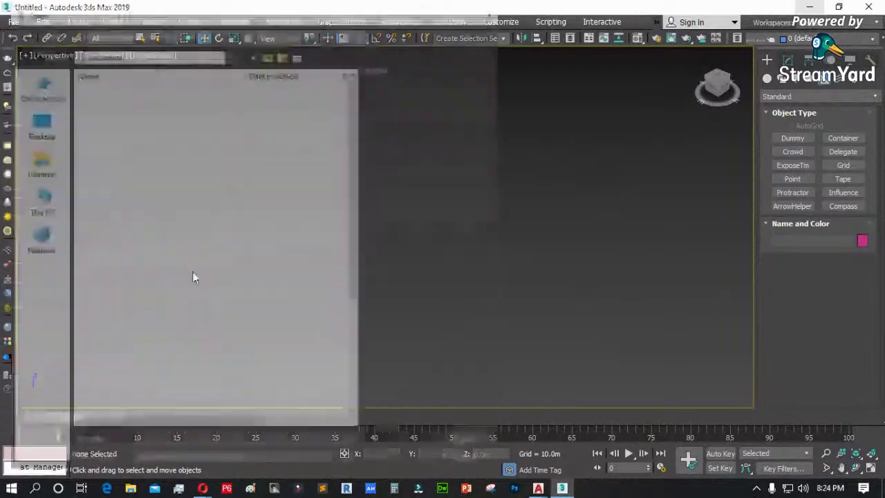
scroll(356, 319, down, 5)
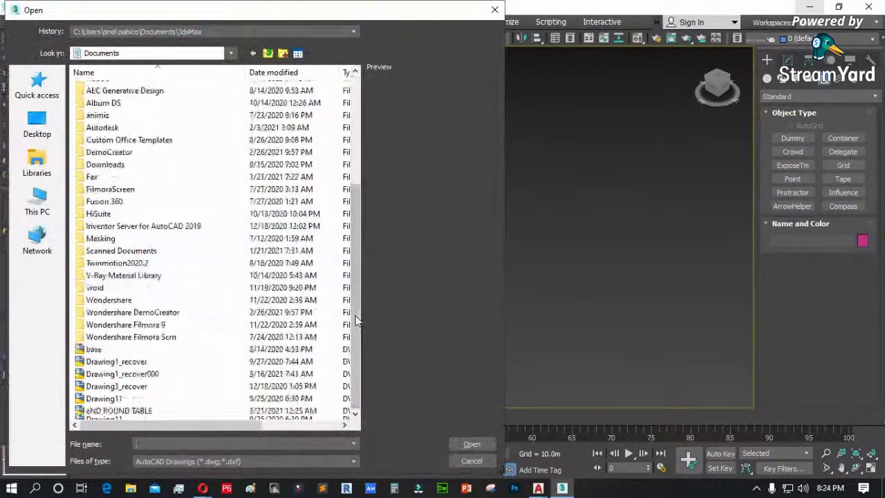
click(132, 358)
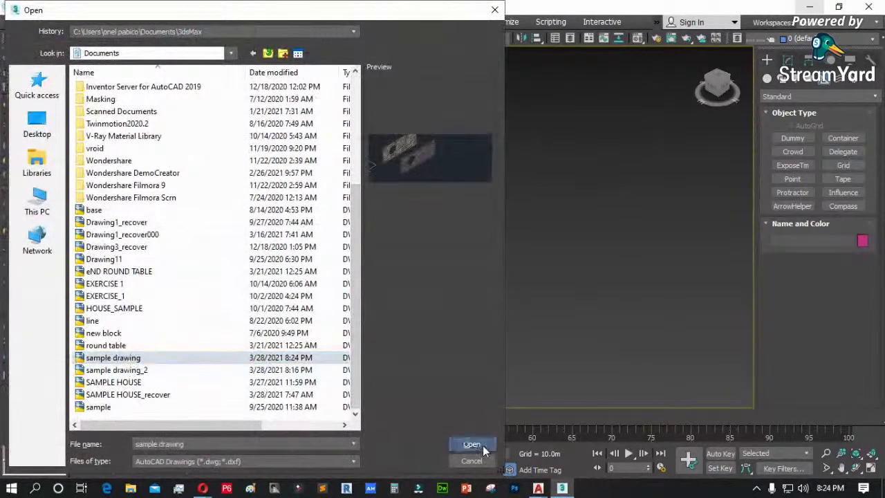
click(482, 445)
drag(379, 132, 358, 127)
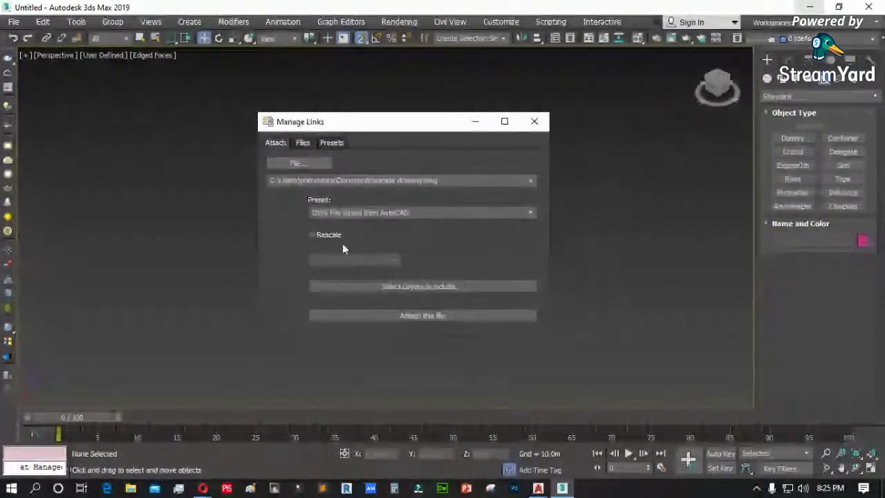
click(312, 234)
click(352, 260)
click(336, 296)
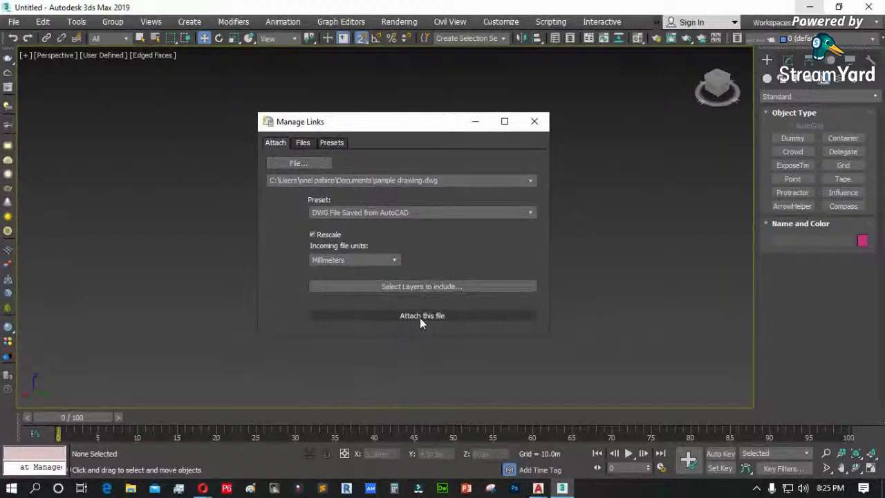
- Modify the DWG File Saved from AutoCAD preset to derive AutoCAD primitives by Color and Material, and save it
click(306, 142)
click(329, 143)
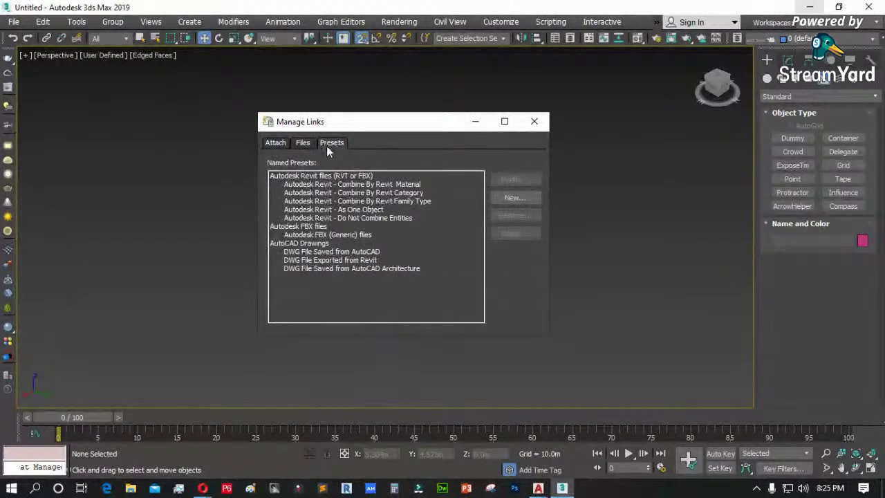
click(330, 253)
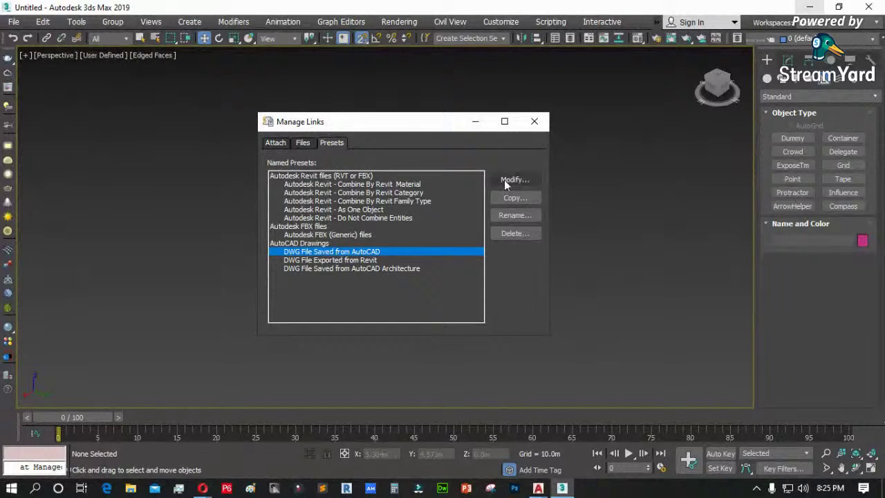
click(513, 179)
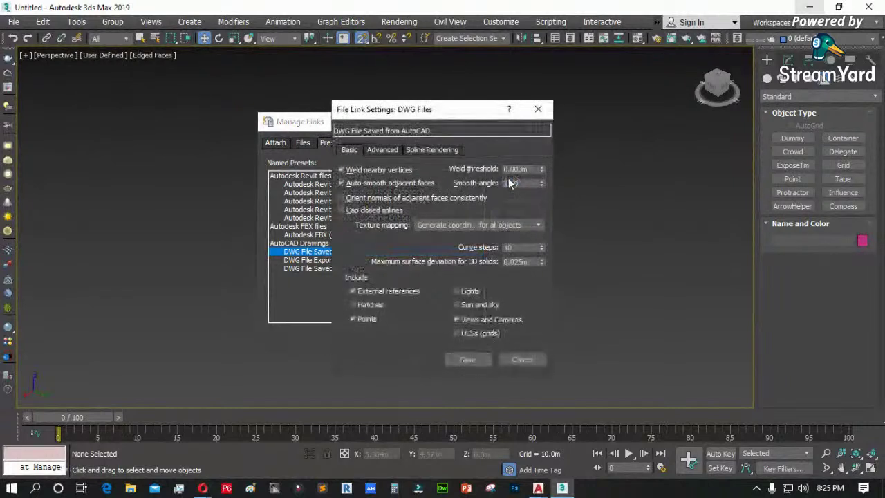
click(391, 150)
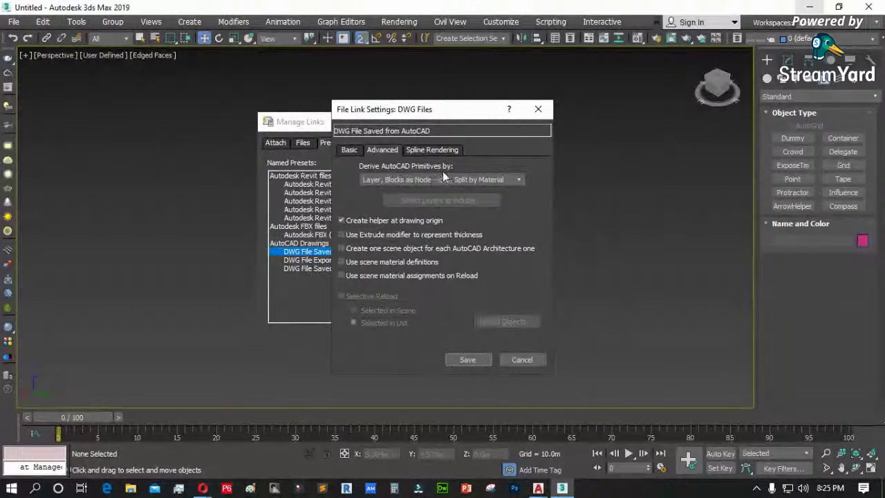
click(452, 180)
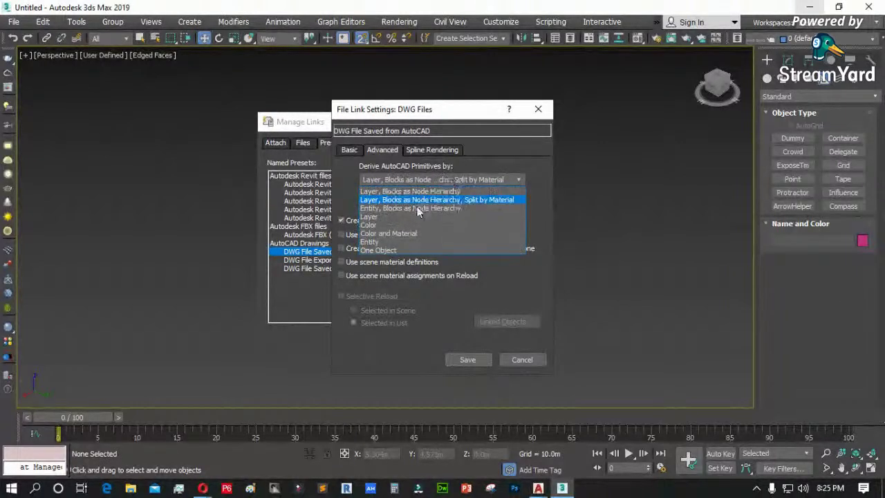
click(402, 234)
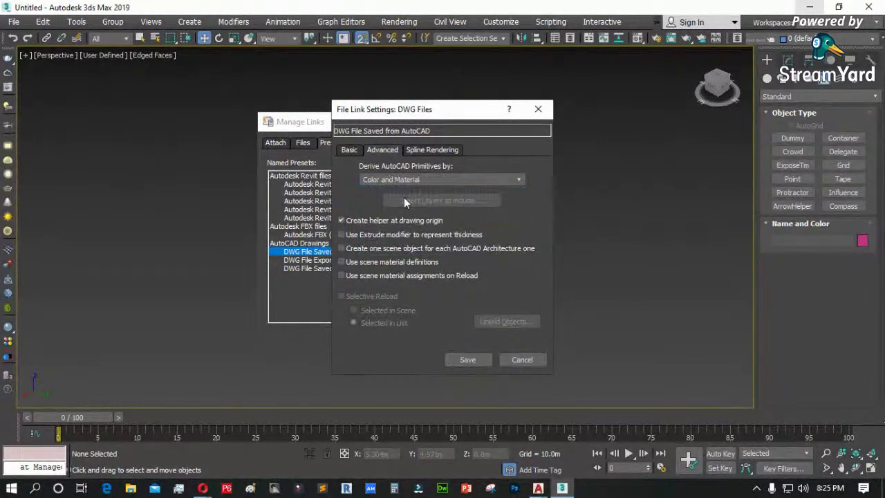
click(467, 360)
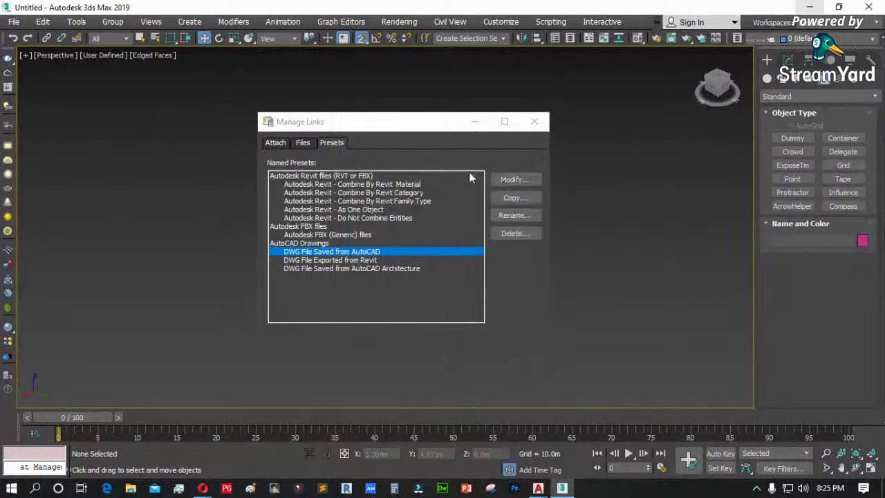
- Attach the sample drawing file to the scene and close the link manager
click(274, 143)
click(417, 316)
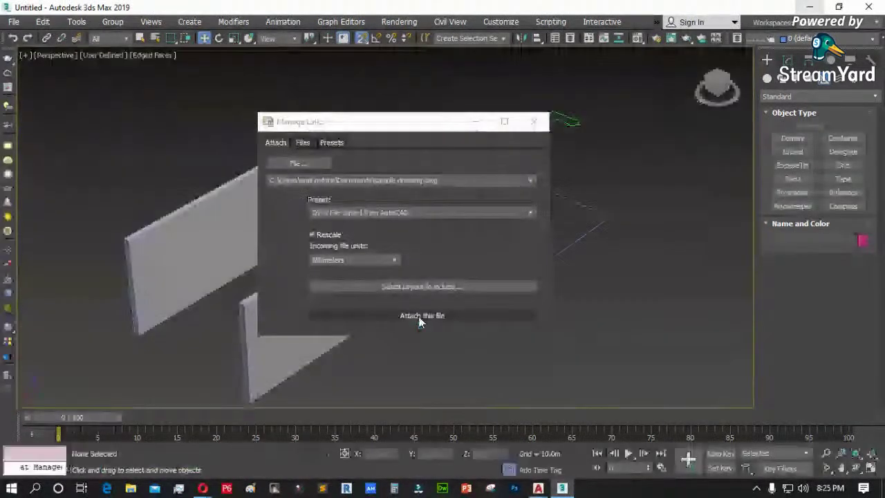
click(546, 127)
scroll(313, 293, up, 4)
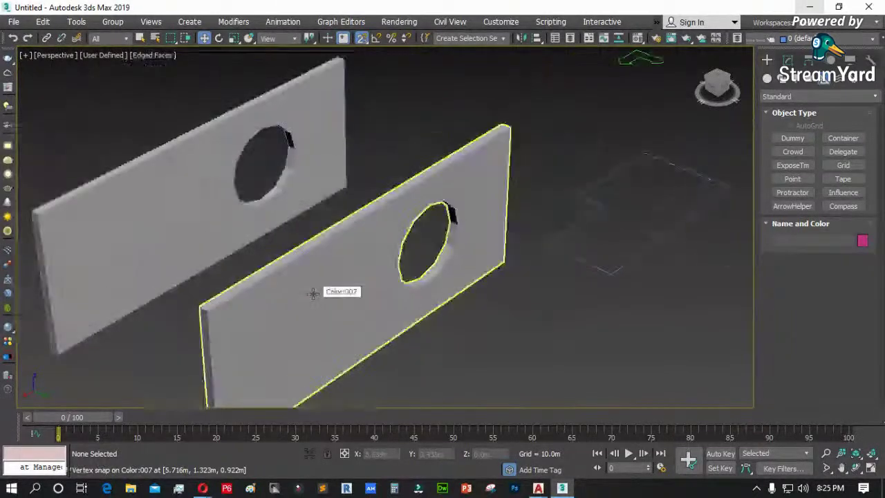
- Sample the front plate's masonry material into an empty Material Editor slot and display its texture in the viewport
key(m)
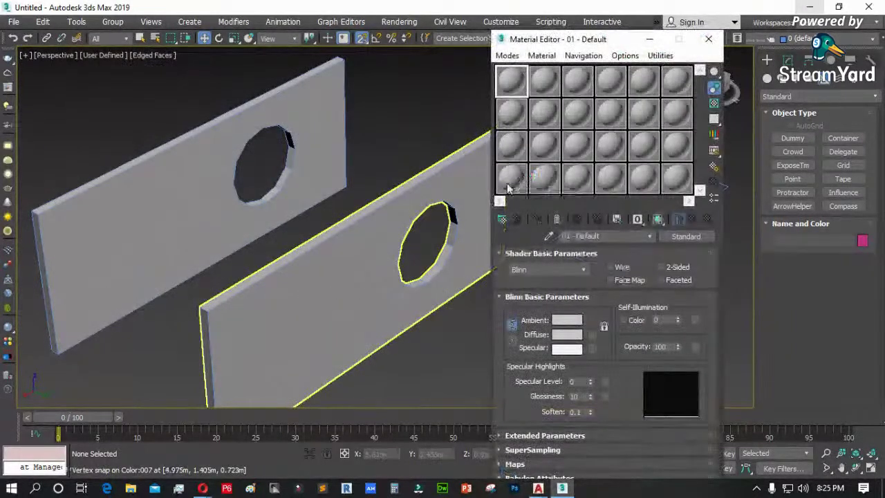
click(510, 181)
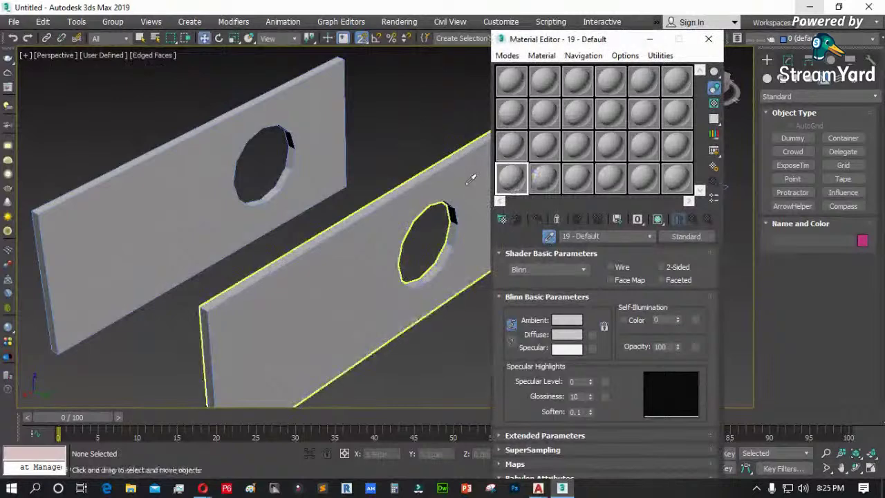
click(471, 178)
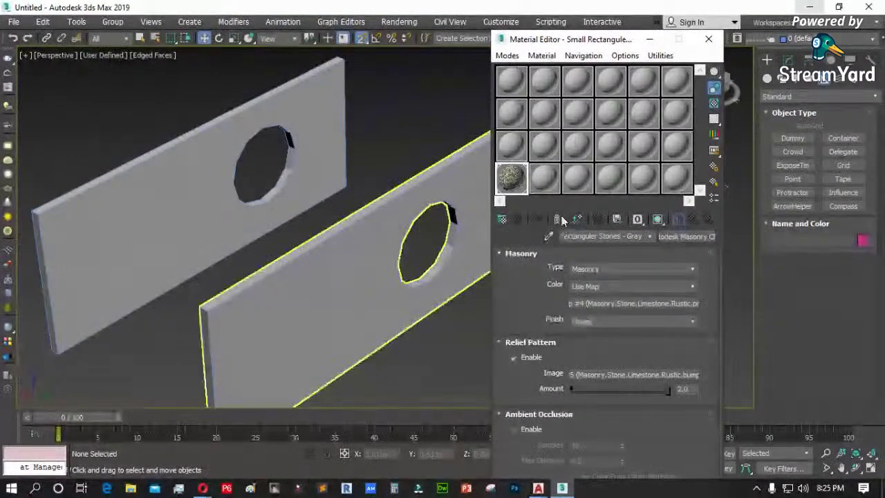
click(657, 220)
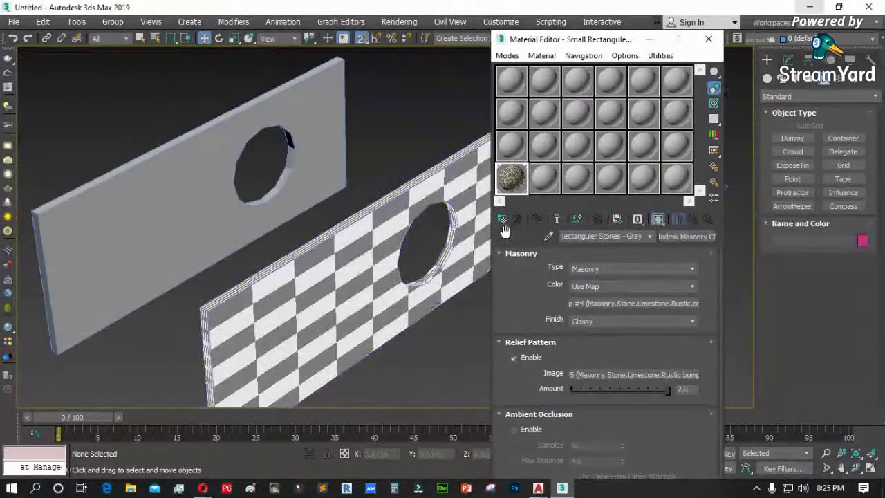
- Sample the rear plate's Exposed Aggregate material into the next slot, assign it to the plate with its texture displayed, and close the Material Editor
click(199, 185)
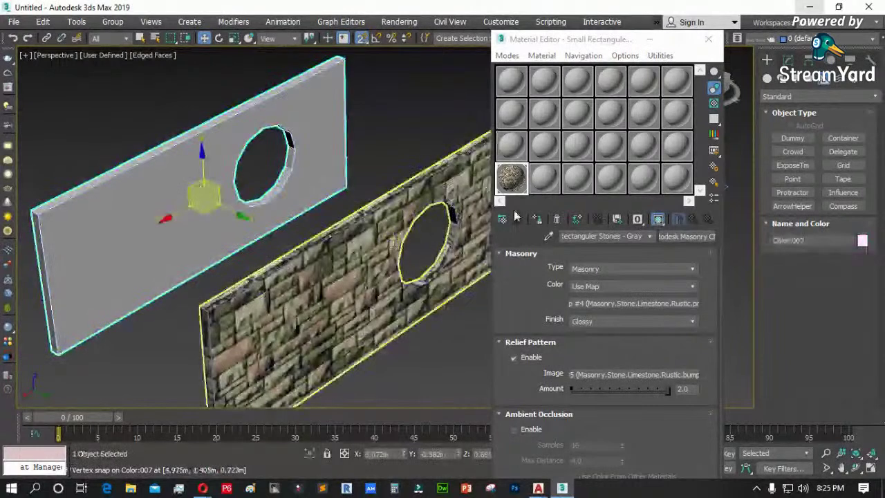
click(544, 178)
click(549, 237)
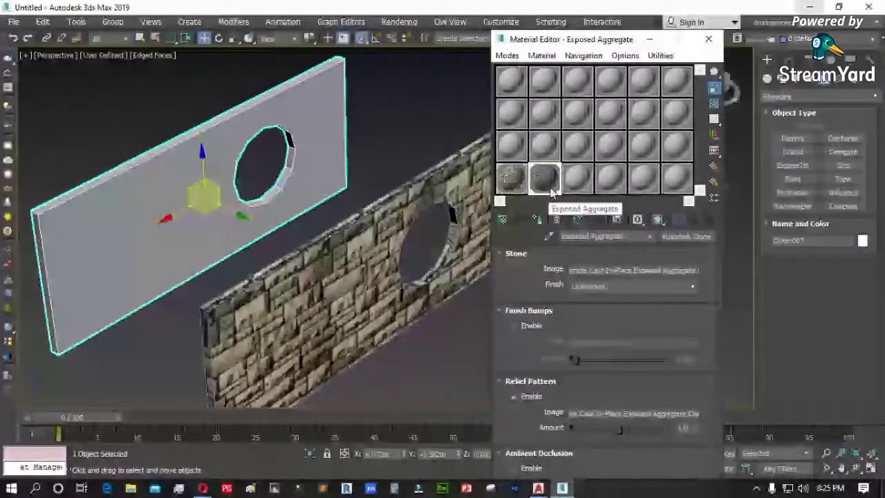
drag(544, 178, 325, 124)
click(440, 128)
key(m)
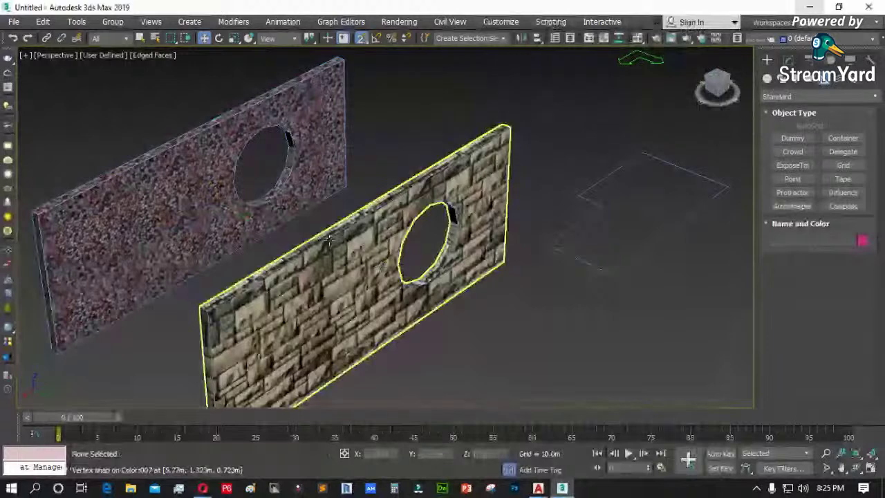
- Switch to sample drawing in AutoCAD, apply one reddish-brown stone material from the Autodesk library to both plates, and save the drawing
mouse_move(538, 489)
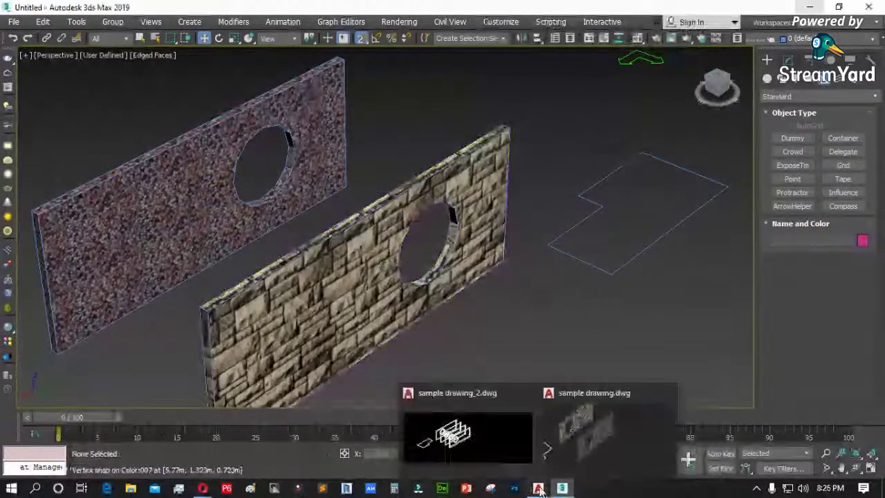
click(573, 444)
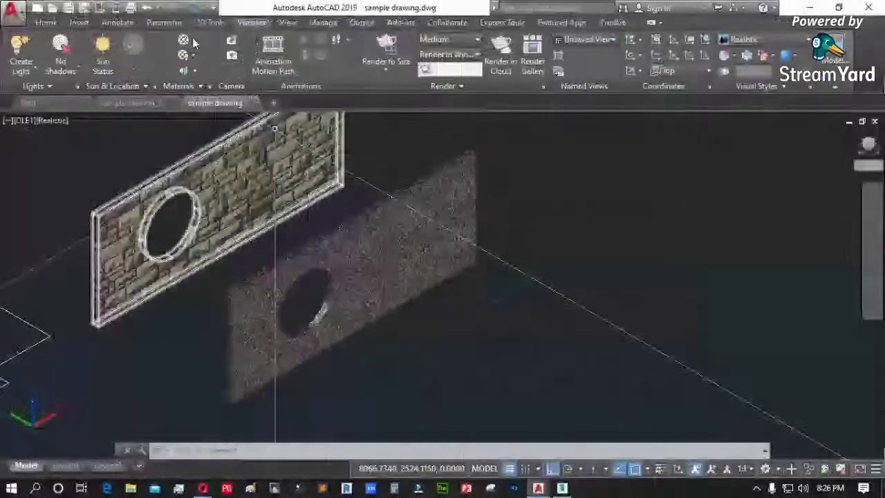
click(192, 38)
drag(761, 260, 415, 266)
drag(763, 265, 257, 204)
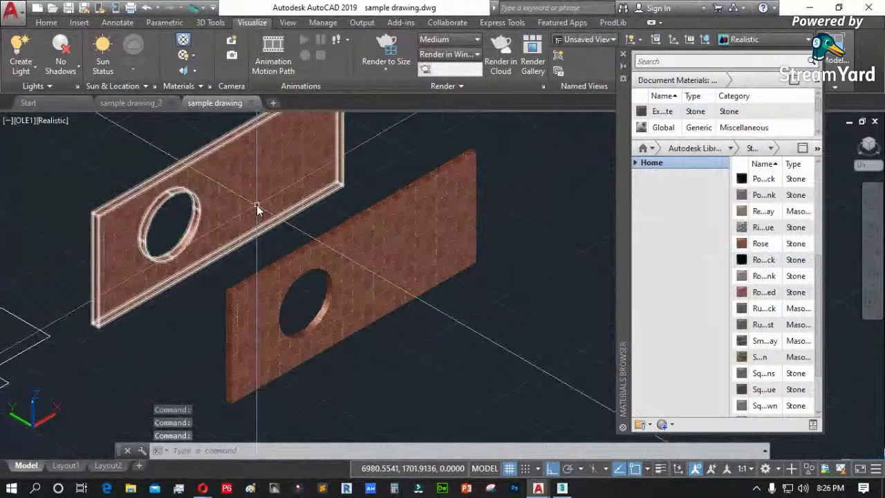
key(ctrl+s)
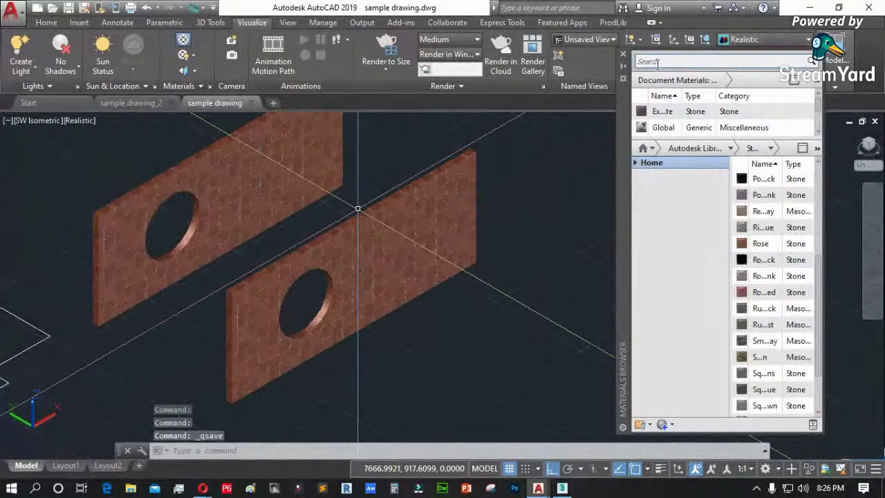
- Switch to 3ds Max and reload the linked sample drawing.dwg from the link manager with its existing link settings
click(809, 7)
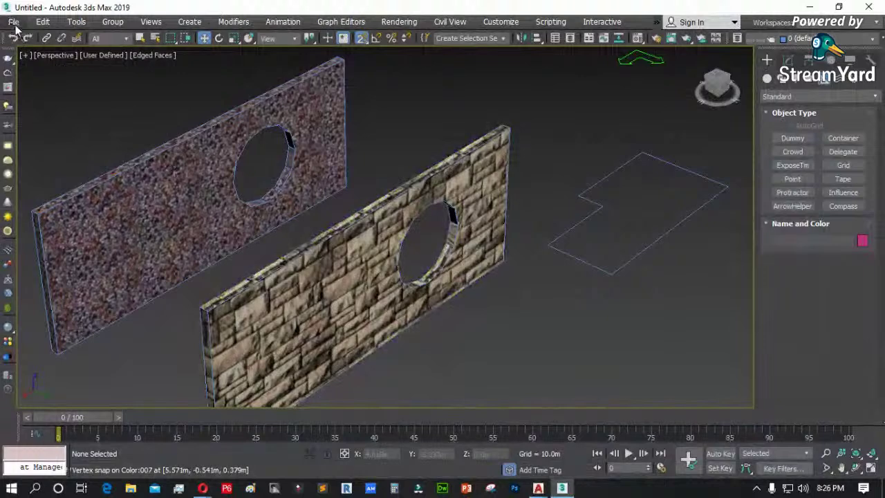
click(14, 23)
mouse_move(46, 279)
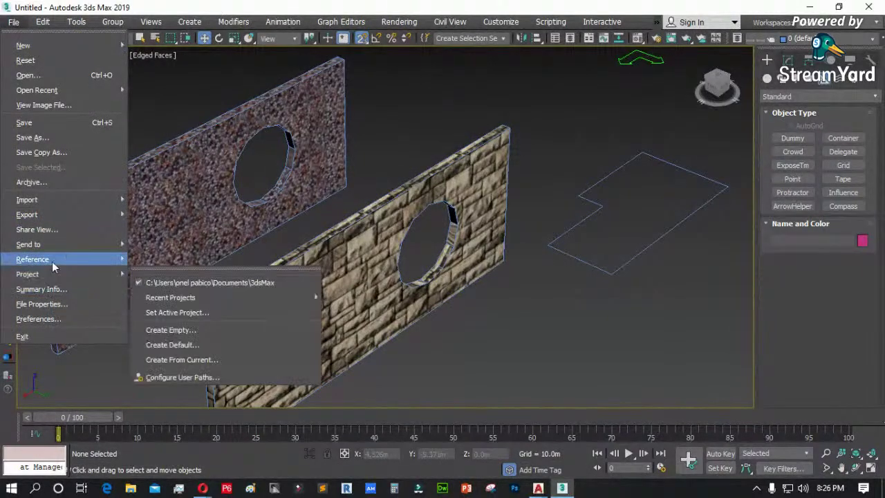
mouse_move(96, 261)
click(178, 312)
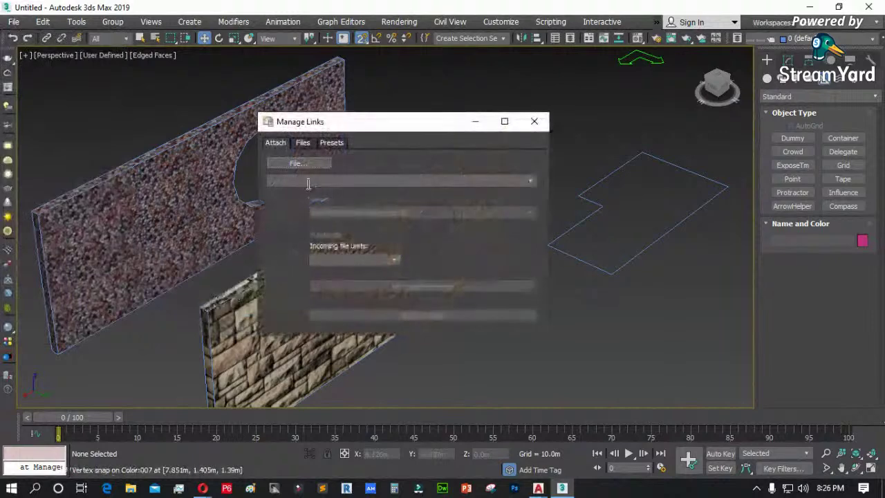
click(302, 144)
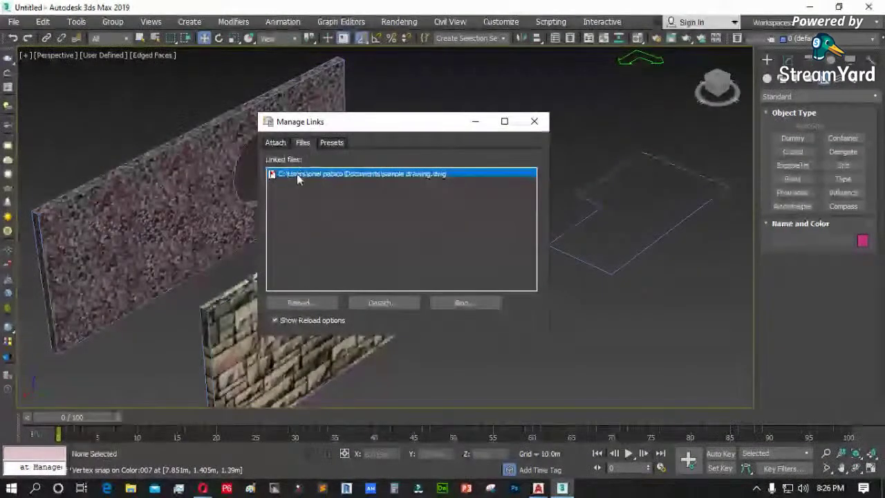
click(331, 142)
click(304, 142)
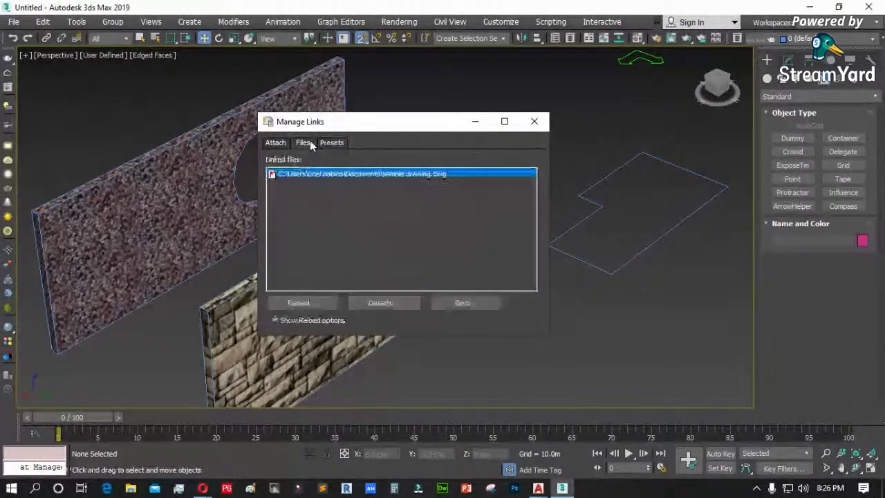
click(318, 303)
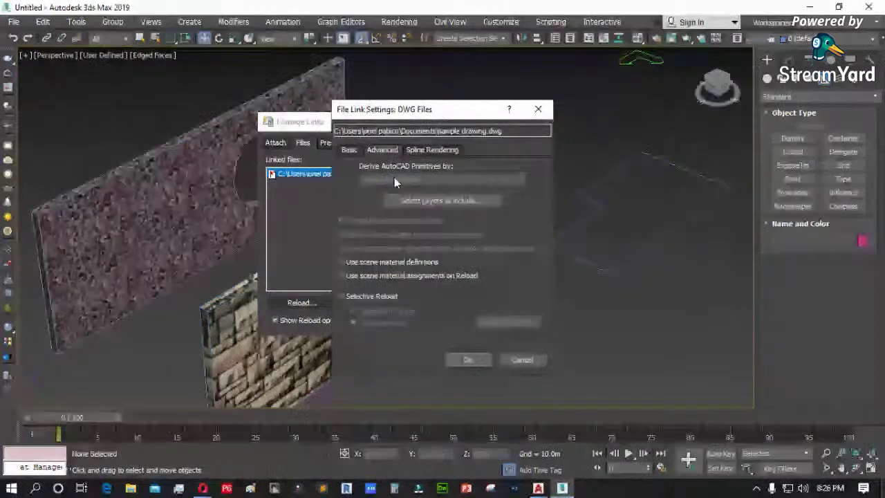
click(467, 360)
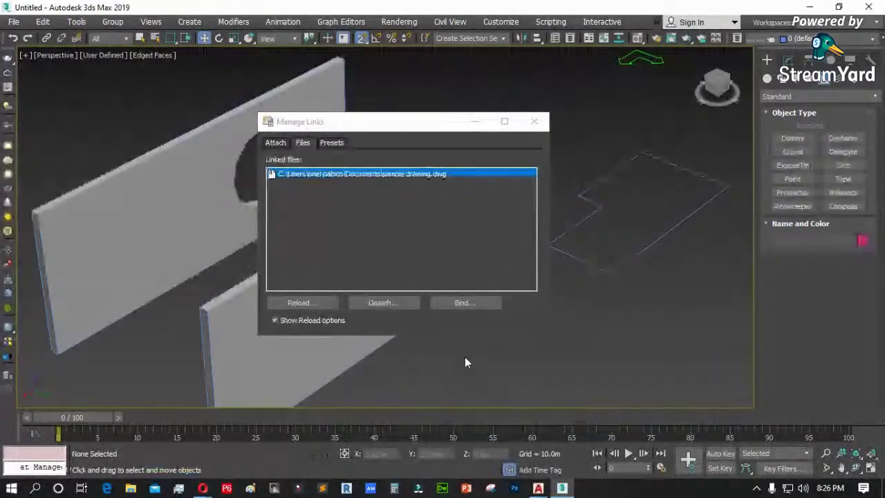
- Sample the front plate's Rose(1) material into an empty Material Editor slot and display its texture in the viewport
key(m)
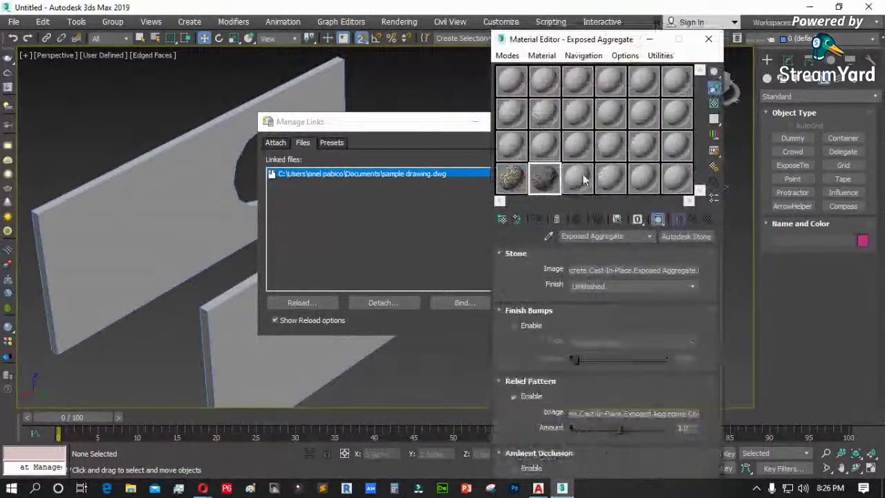
click(577, 179)
click(549, 237)
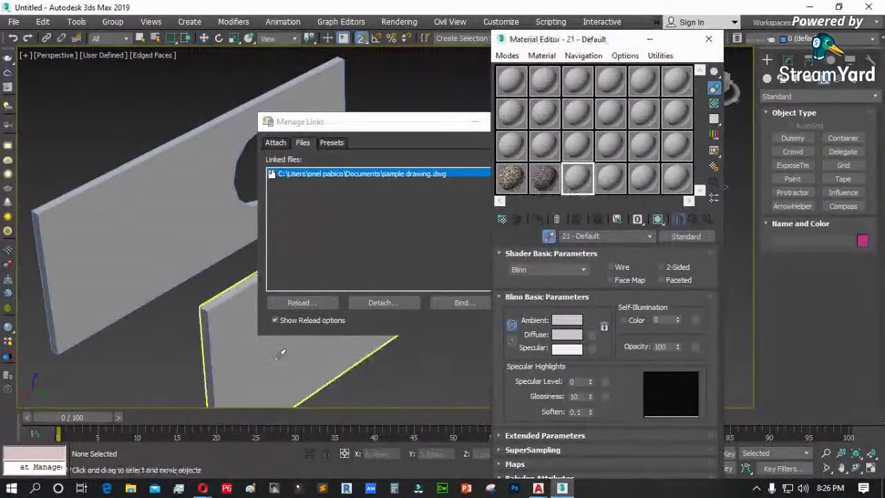
click(308, 344)
click(657, 218)
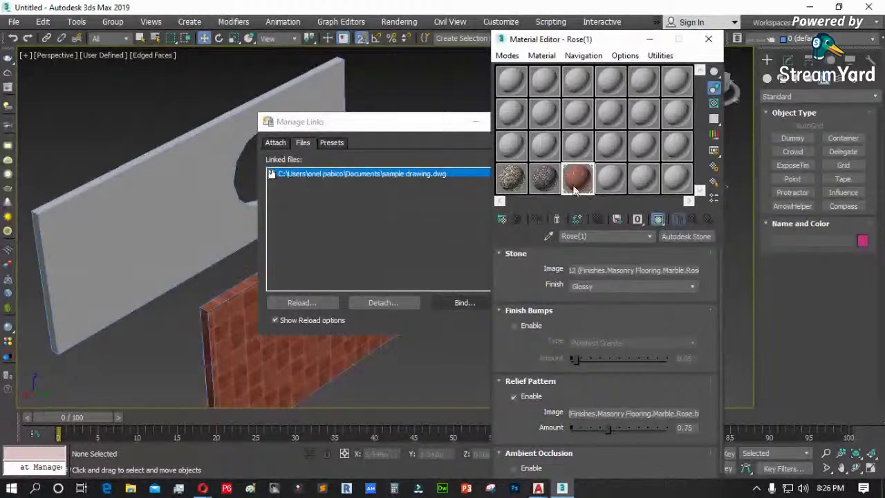
- Sample the rear plate's Rose material into the next empty slot and display its texture in the viewport
click(206, 214)
click(611, 178)
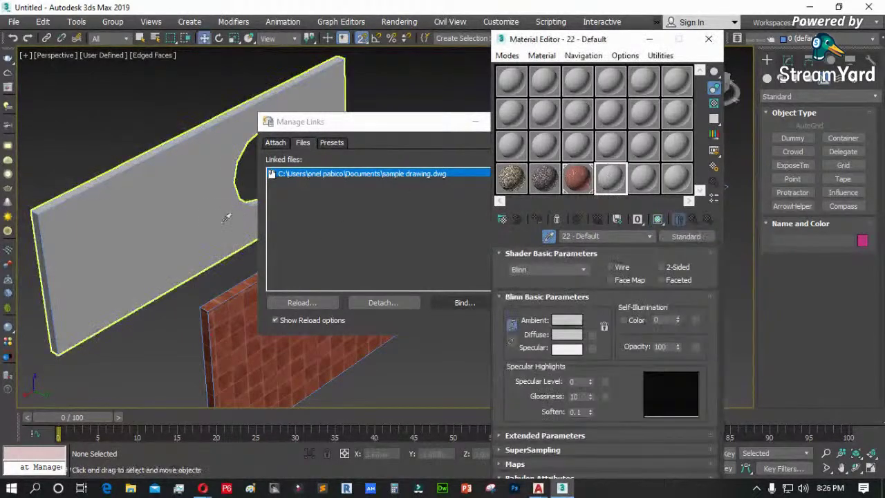
click(173, 208)
click(657, 218)
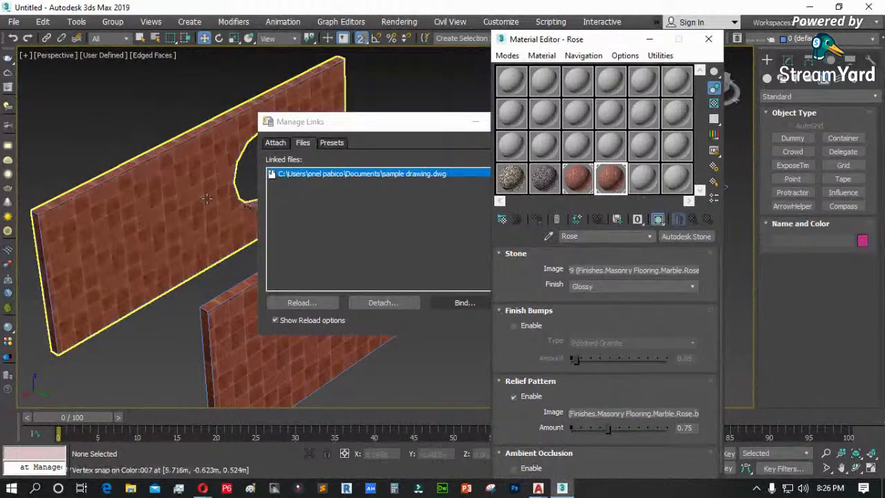
- Set the DWG File Saved from AutoCAD preset to derive primitives by Layer, Blocks as Node Hierarchy, Split by Material, and save it
click(423, 124)
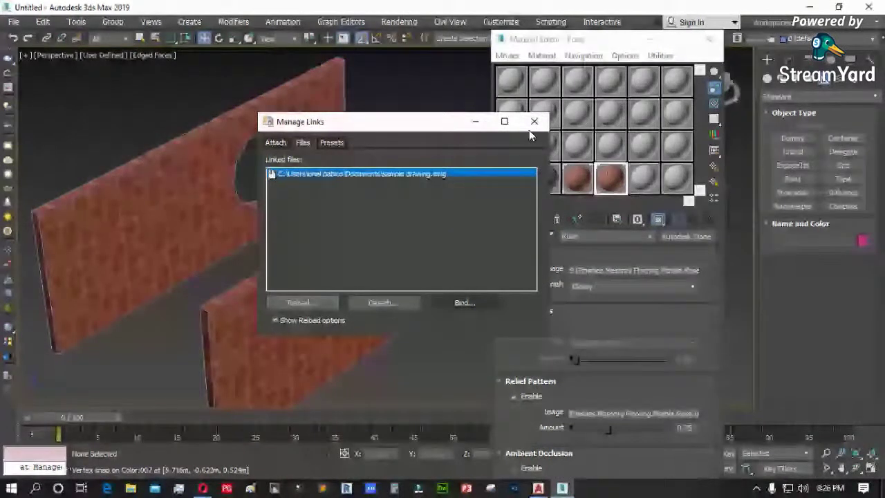
click(332, 144)
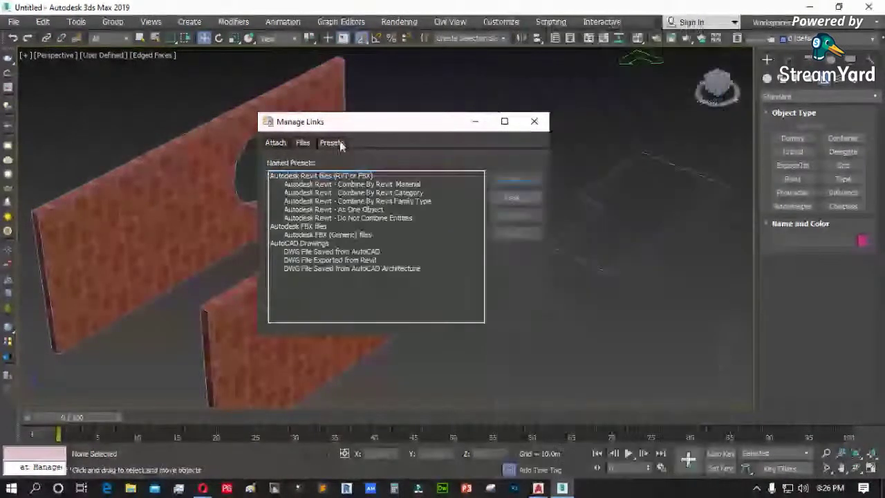
click(303, 144)
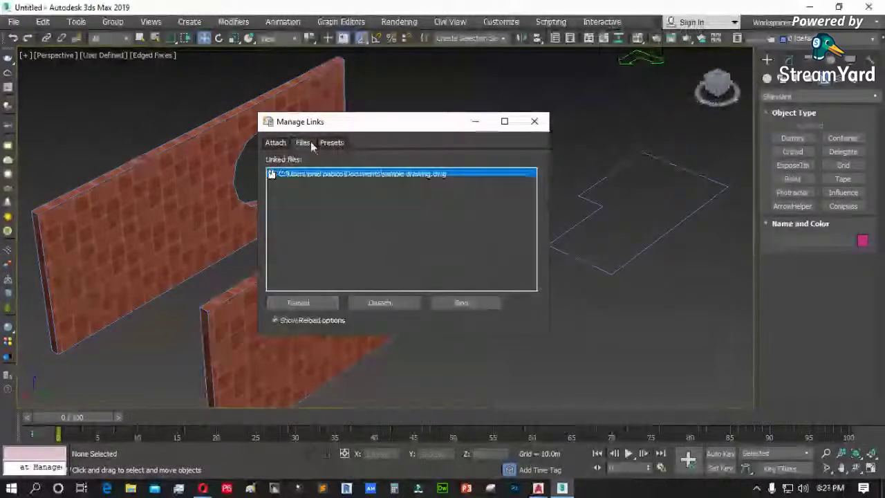
click(329, 144)
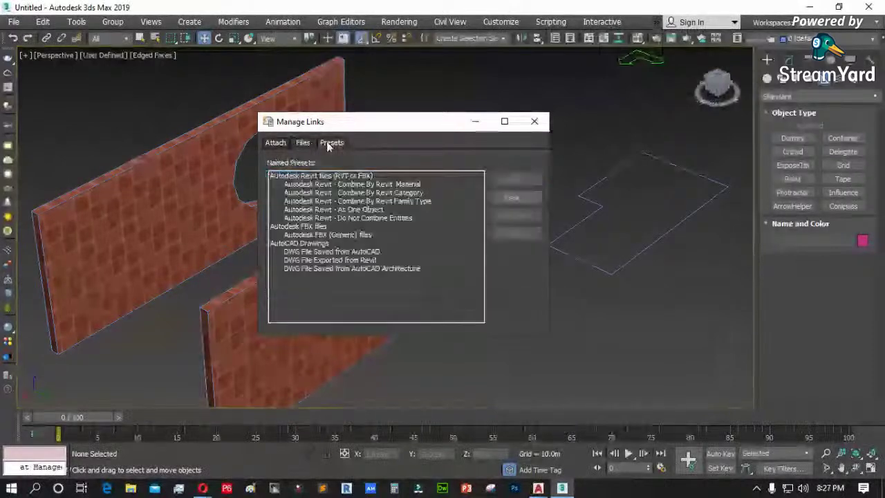
click(358, 253)
click(506, 181)
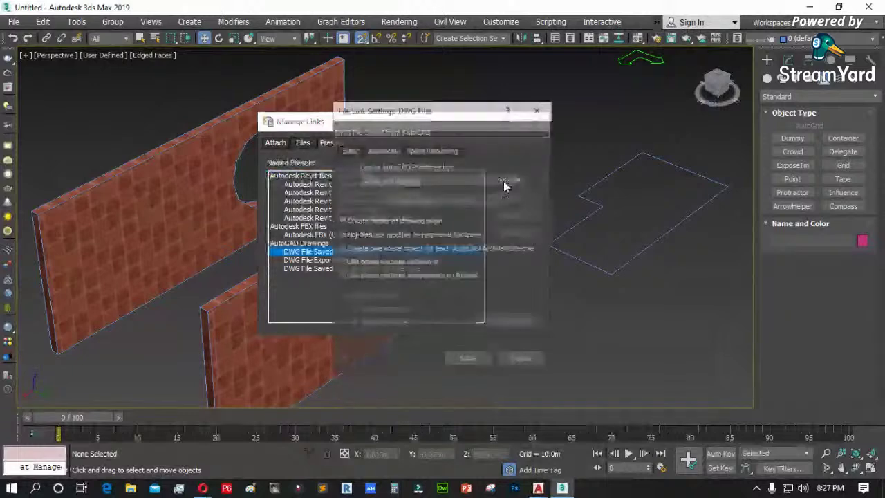
click(466, 180)
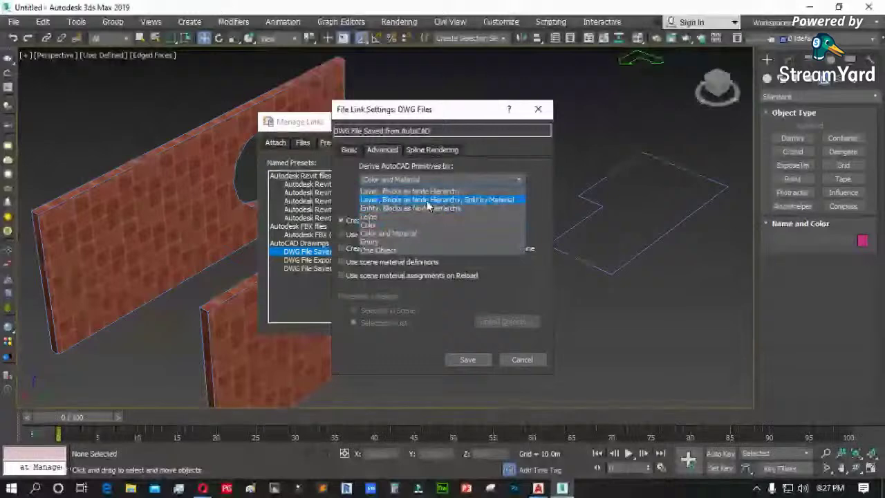
click(418, 199)
click(446, 180)
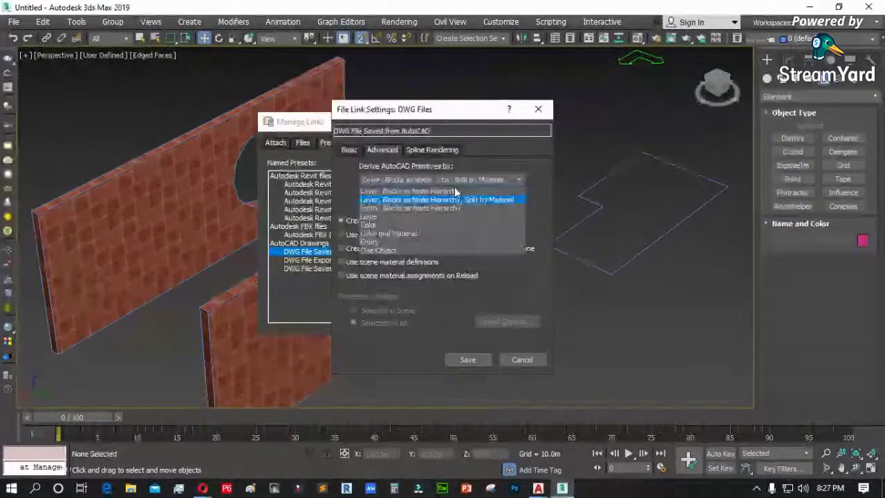
click(449, 200)
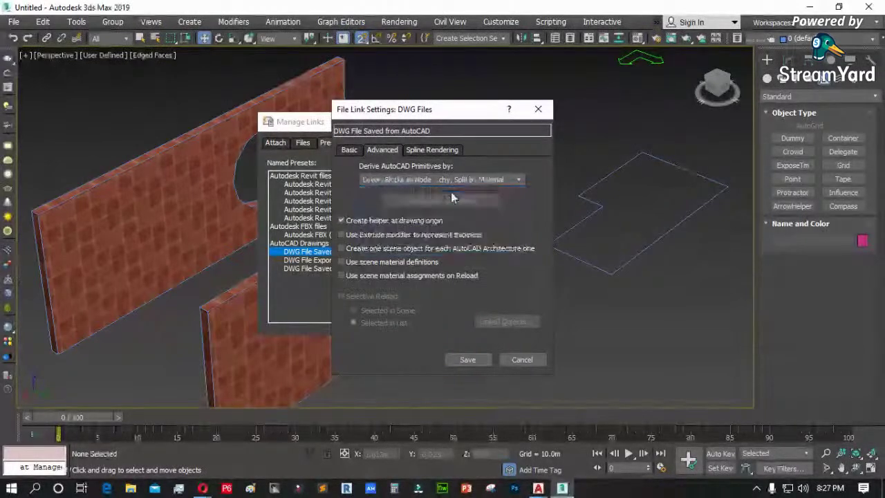
click(470, 360)
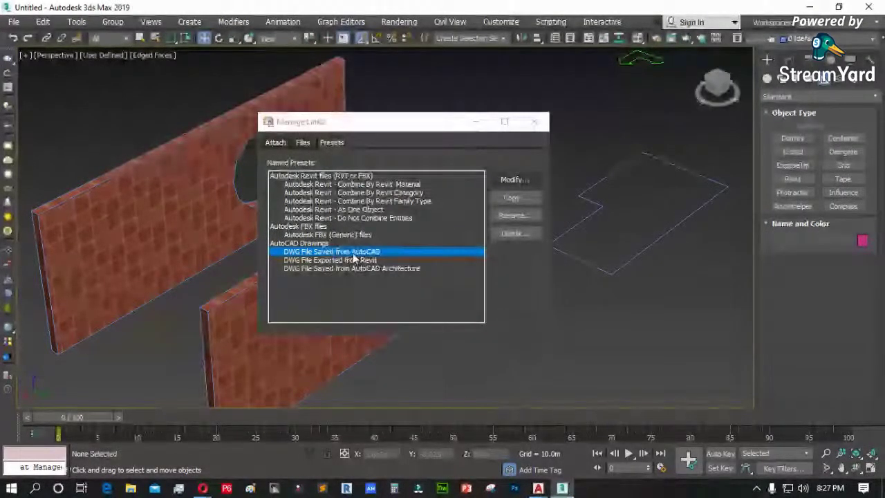
- Reload the linked sample drawing.dwg with its file link settings accepted and close the link manager
click(302, 142)
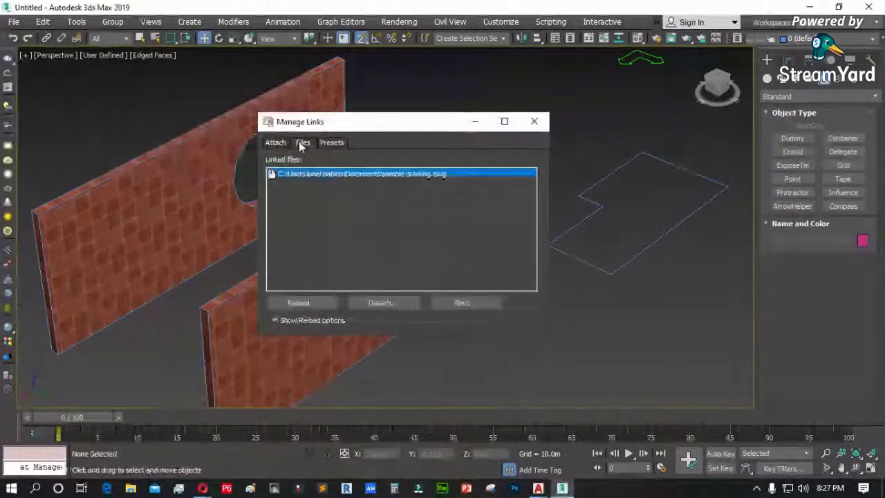
click(314, 302)
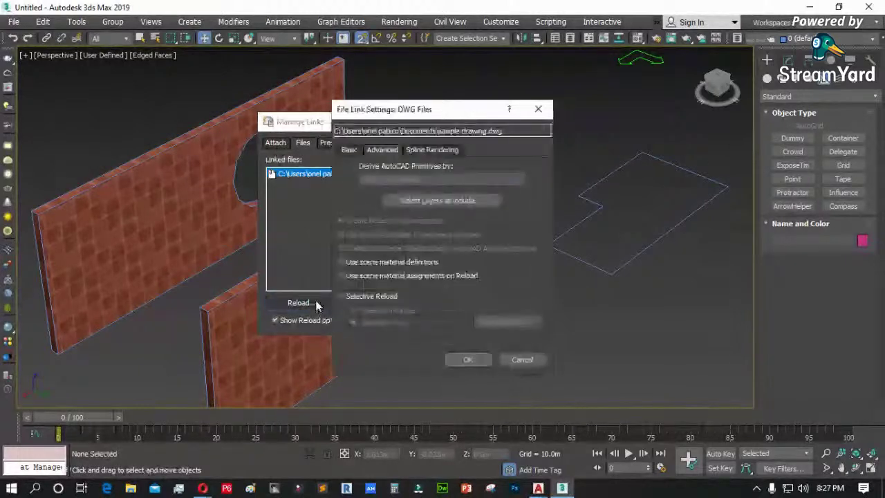
click(468, 360)
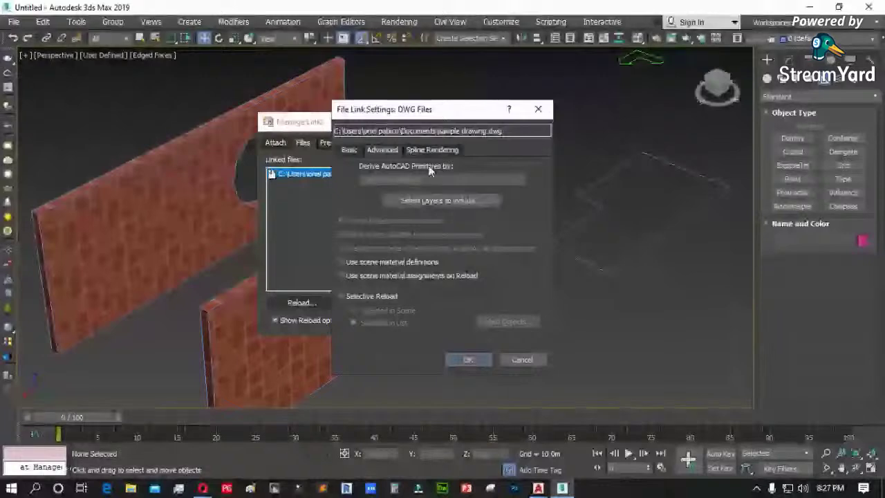
click(468, 359)
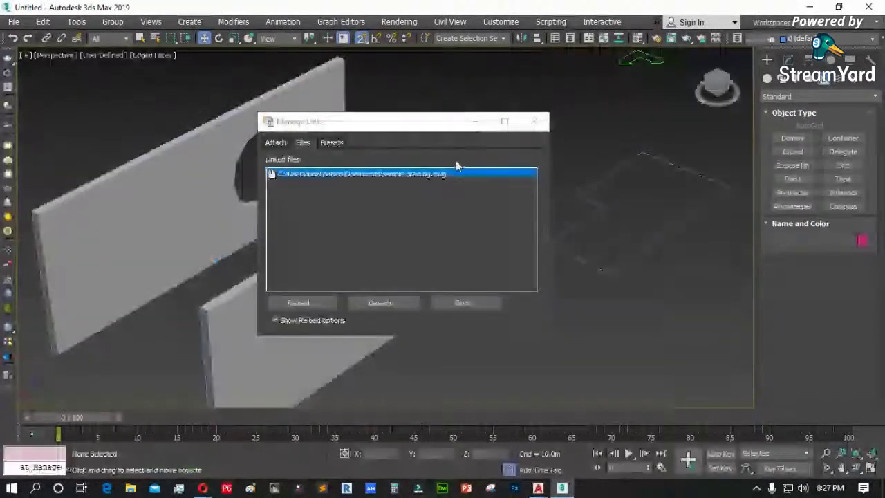
click(533, 122)
- Sample the front plate's reloaded stone material into the selected empty slot, display its texture in the viewport, and close the Material Editor
key(m)
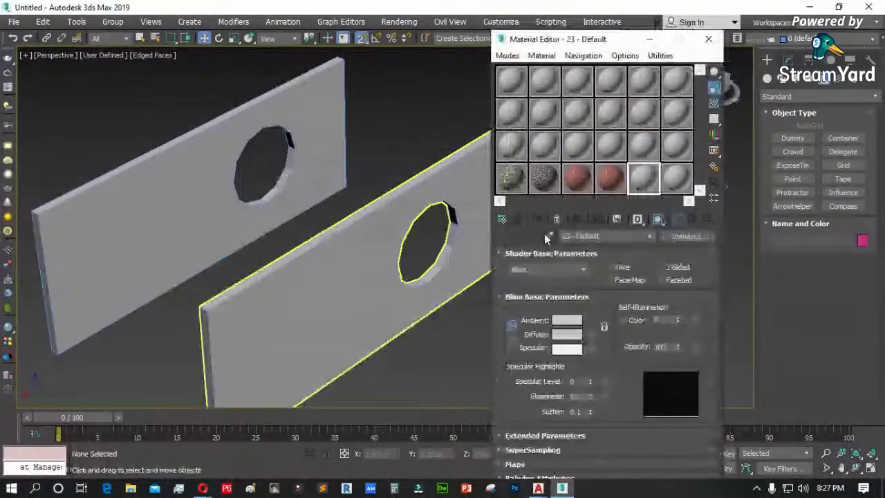
click(549, 236)
click(325, 325)
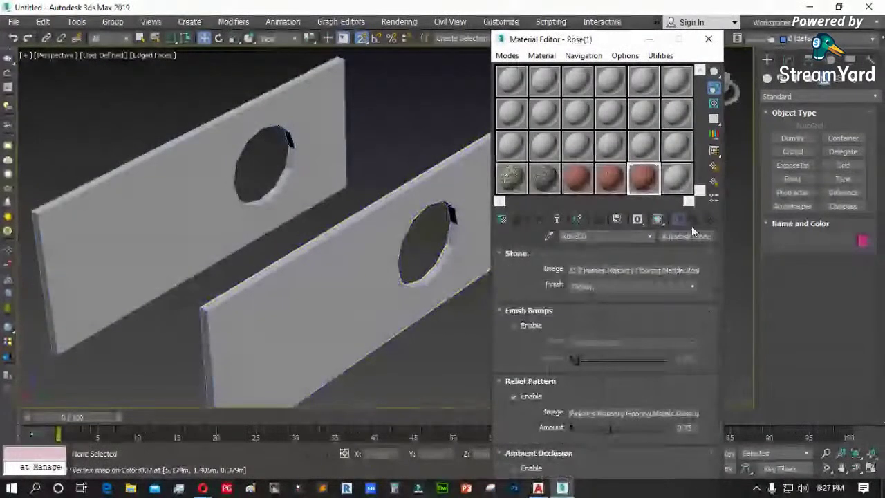
click(660, 221)
click(708, 38)
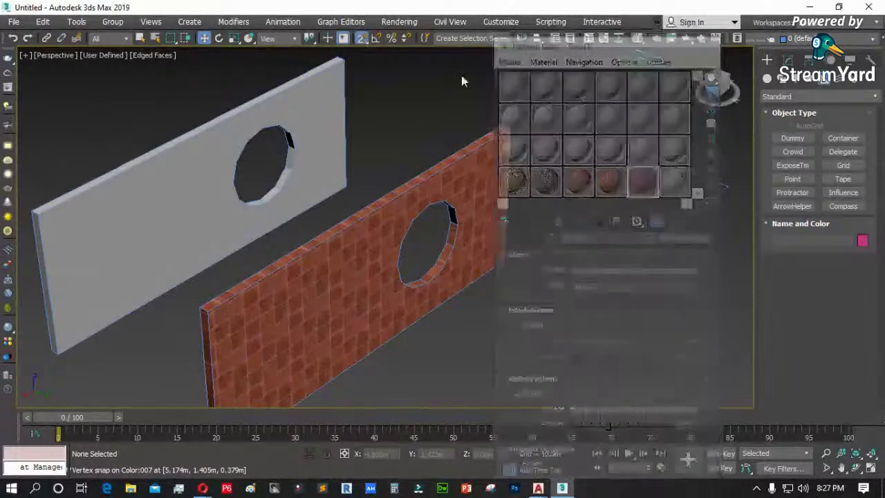
- Set the DWG File Saved from AutoCAD link preset to derive AutoCAD primitives by Color and save it
click(14, 23)
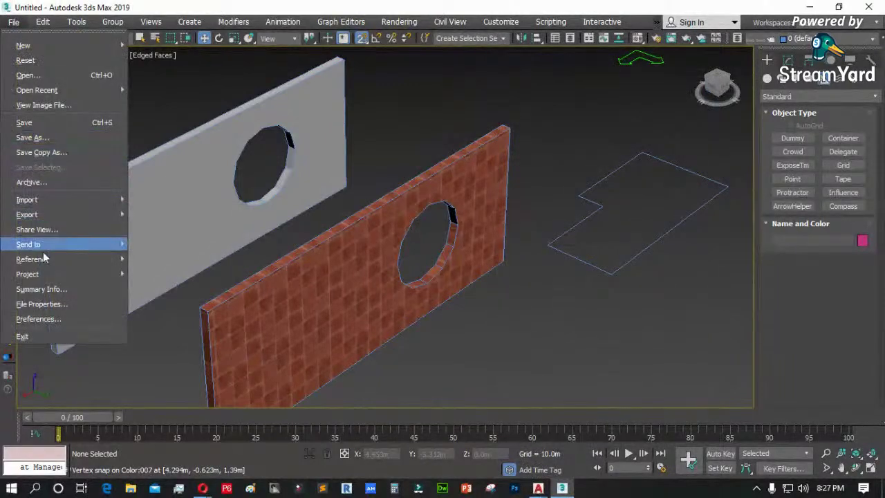
mouse_move(48, 273)
mouse_move(52, 257)
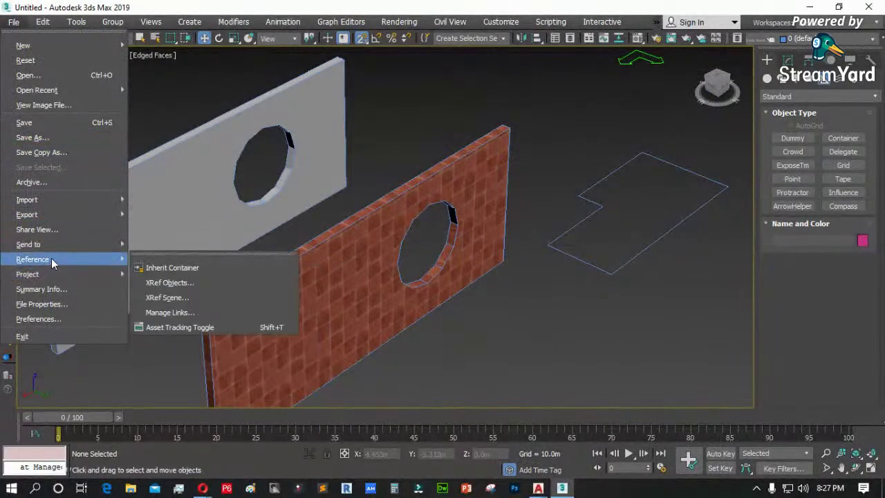
click(181, 313)
click(332, 142)
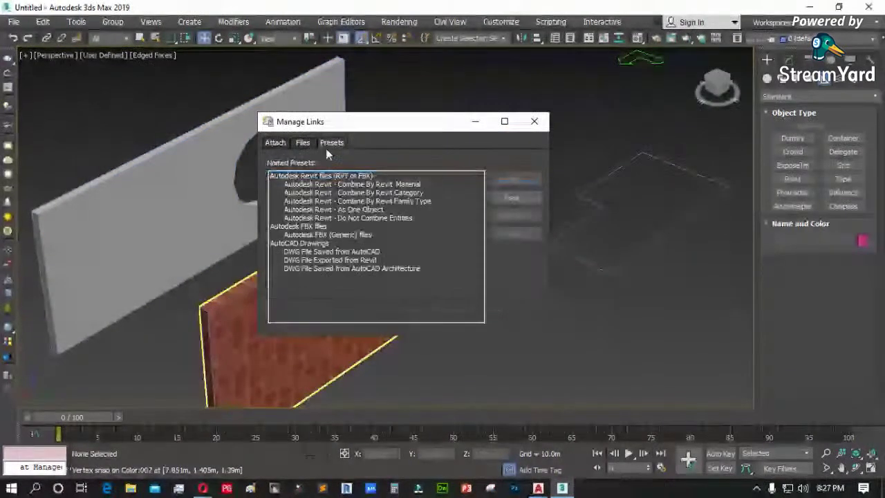
click(334, 252)
click(522, 179)
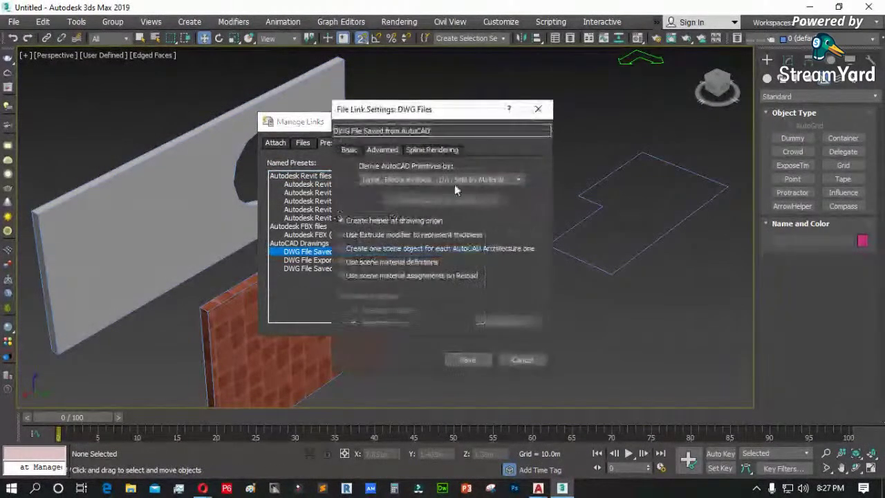
click(501, 179)
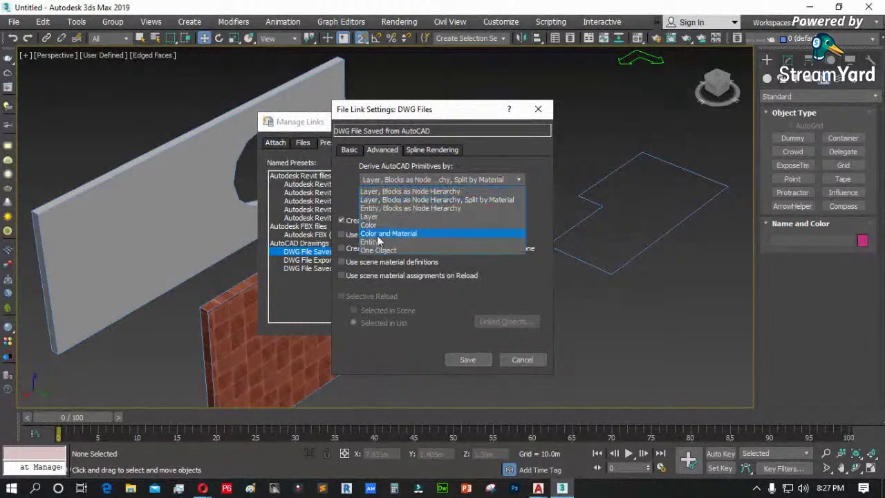
click(531, 359)
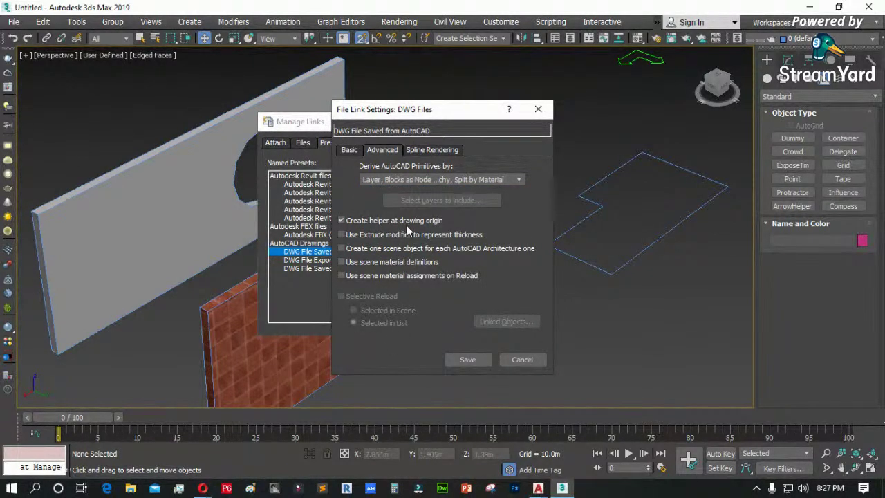
click(448, 182)
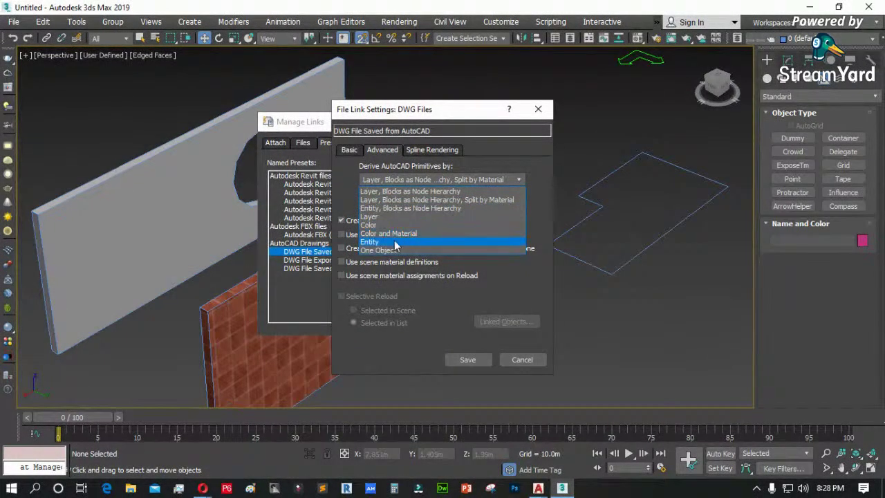
click(373, 225)
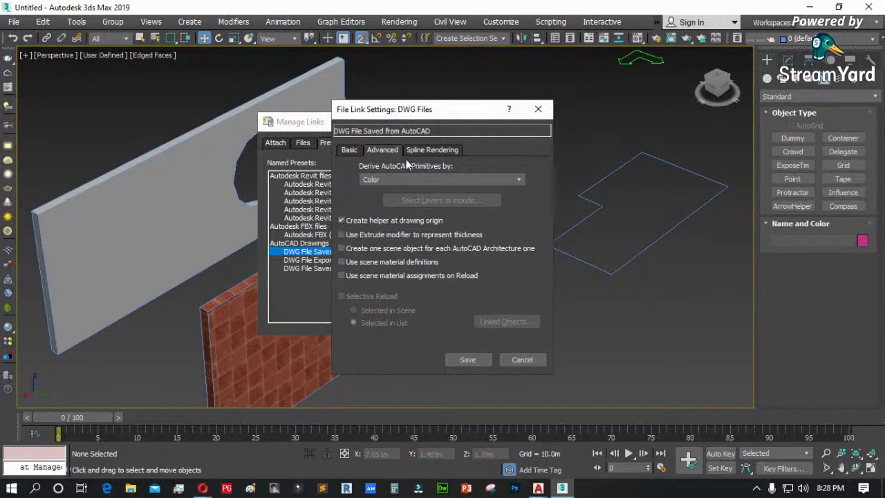
click(473, 363)
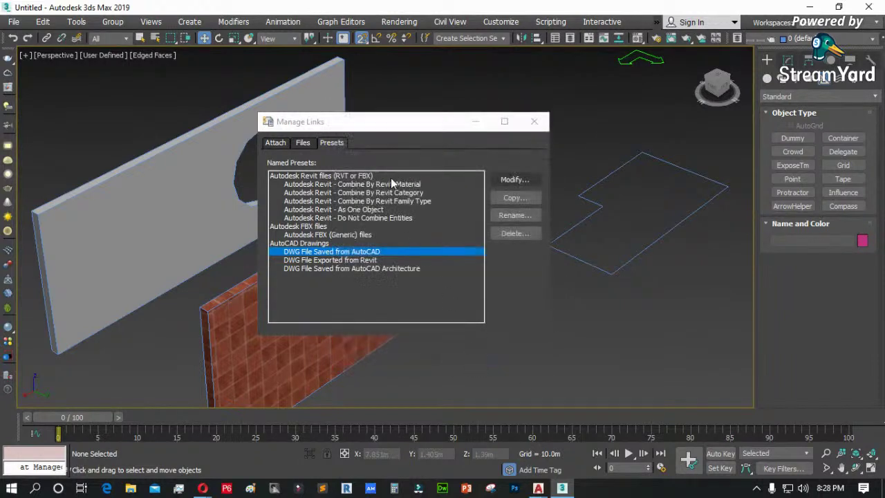
- Reload the linked sample drawing.dwg, accepting its file link settings
click(304, 143)
click(282, 144)
click(302, 144)
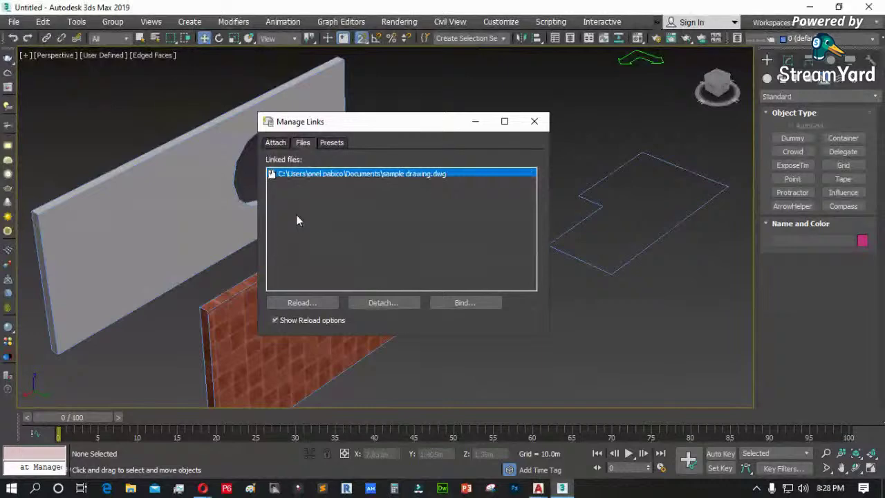
click(304, 302)
click(463, 358)
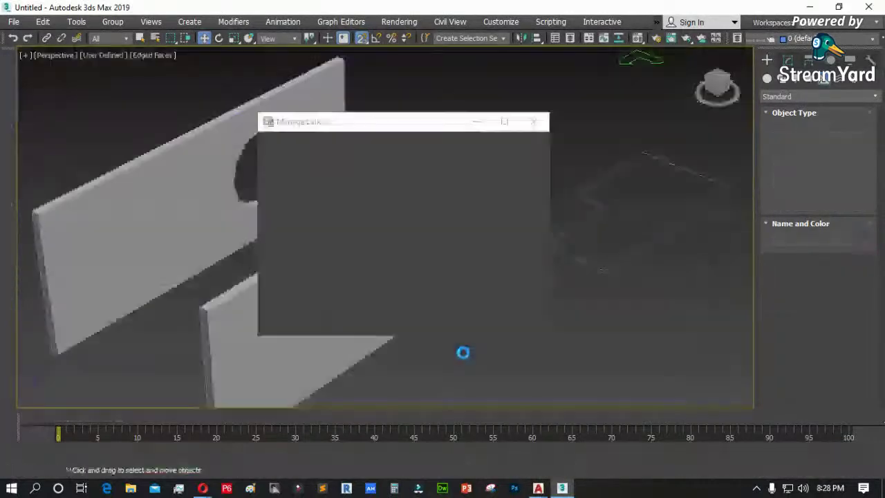
- Select the reloaded front plate and check the material slots in the Material Editor, closing it again
click(247, 336)
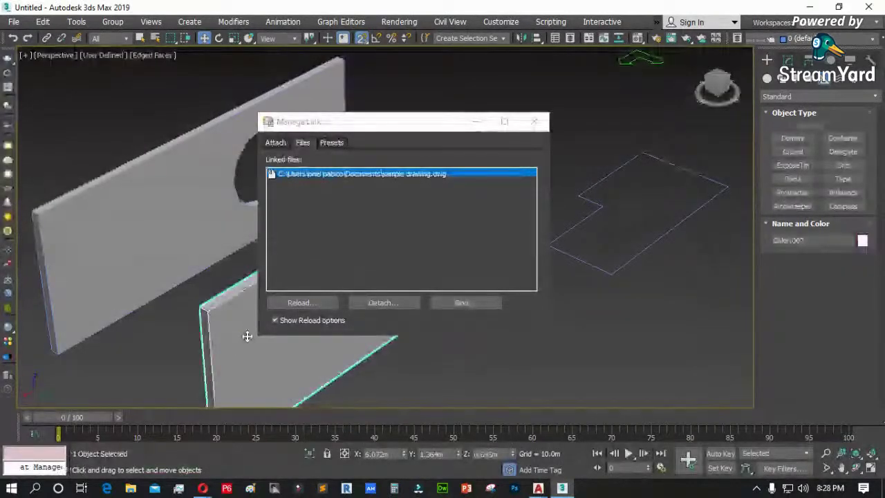
key(m)
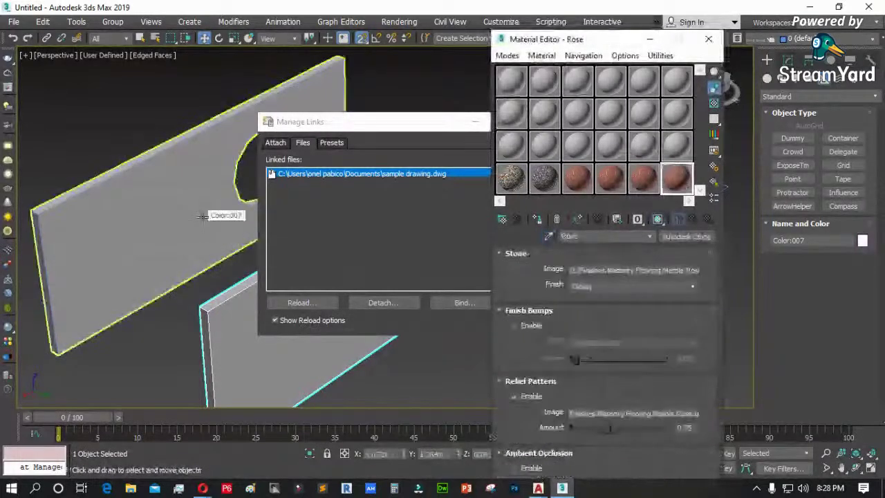
click(709, 40)
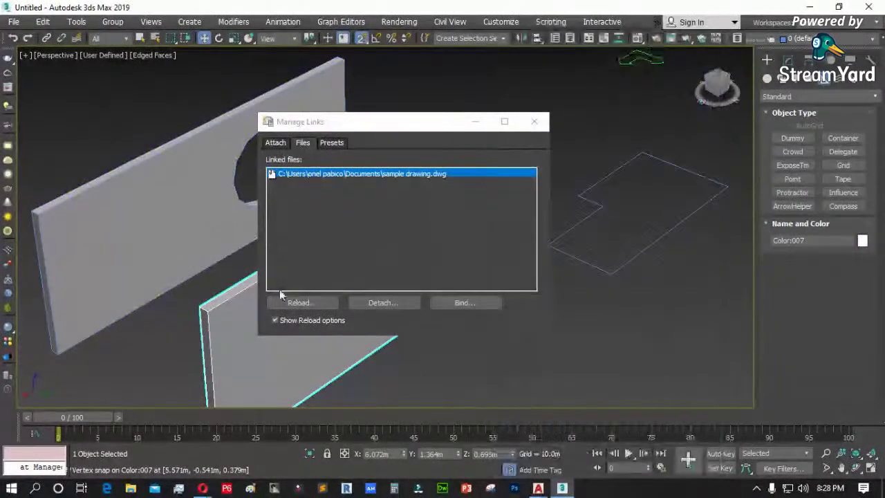
- Check the primitive derivation setting of the DWG File Saved from AutoCAD preset and save the preset as is
click(331, 142)
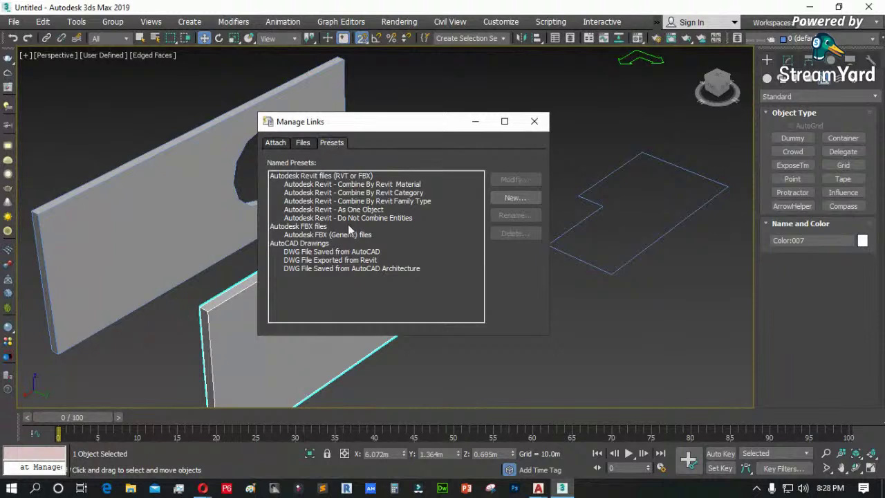
click(352, 253)
click(515, 179)
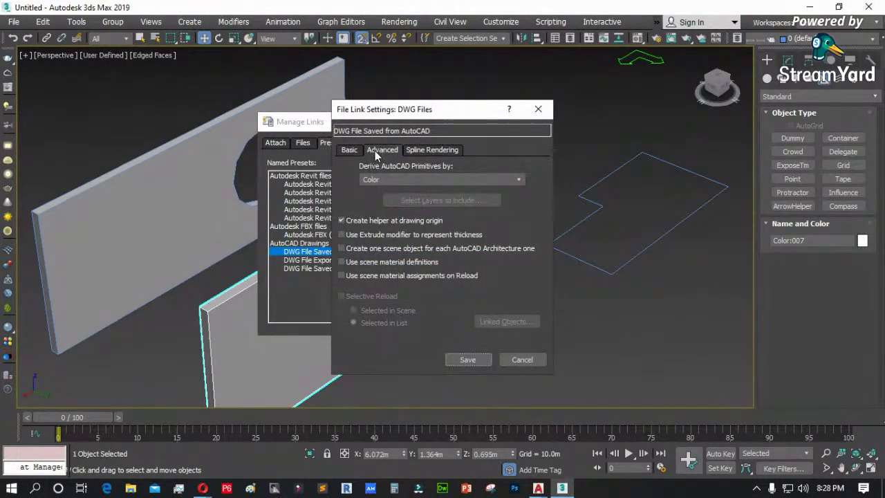
click(481, 358)
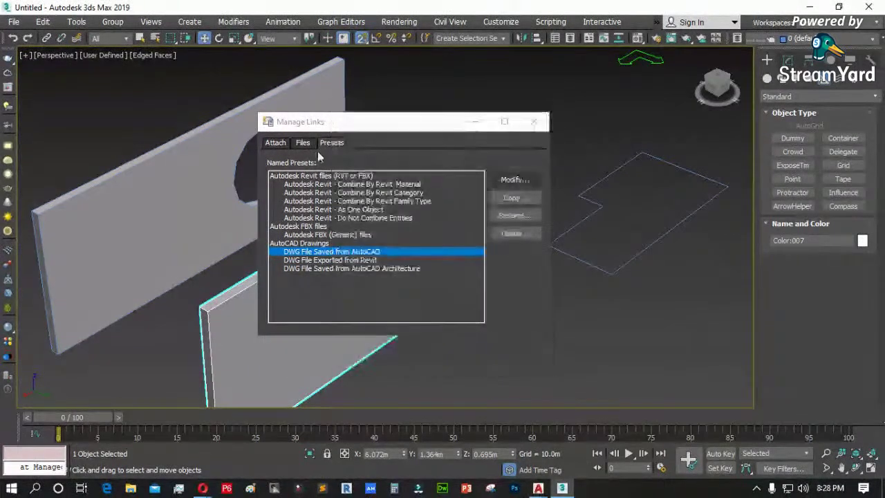
- Reload the linked sample drawing.dwg with the Use scene material assignments on Reload option toggled, and close the link manager
click(275, 142)
click(303, 142)
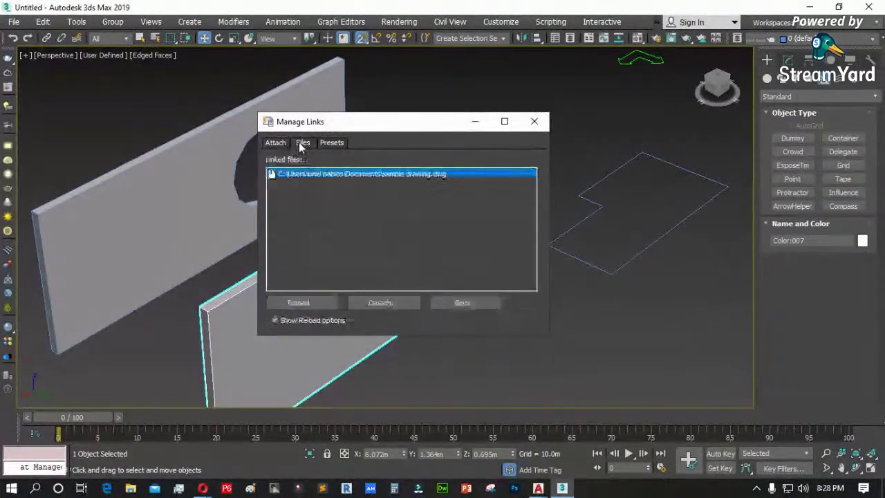
click(308, 302)
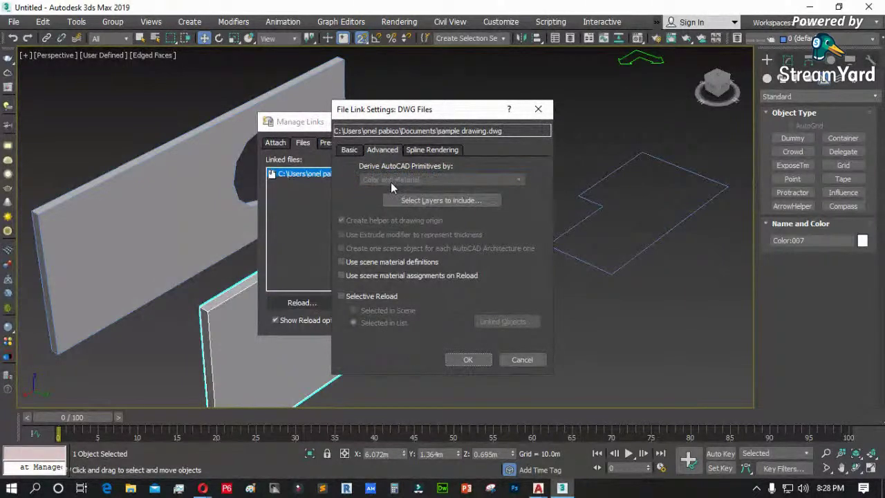
click(382, 275)
click(478, 359)
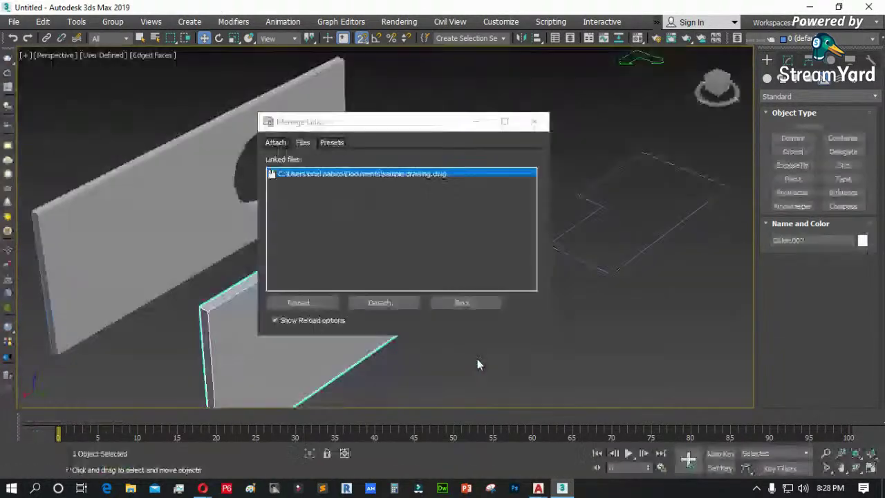
click(533, 122)
- Sample the front plate's Rose material into an empty slot, display its texture in the viewport, close the Material Editor and deselect the plate
key(m)
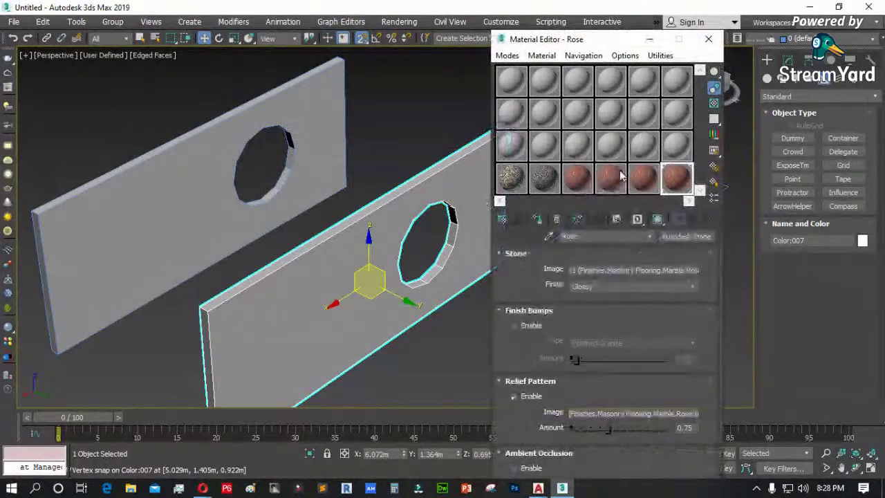
click(674, 146)
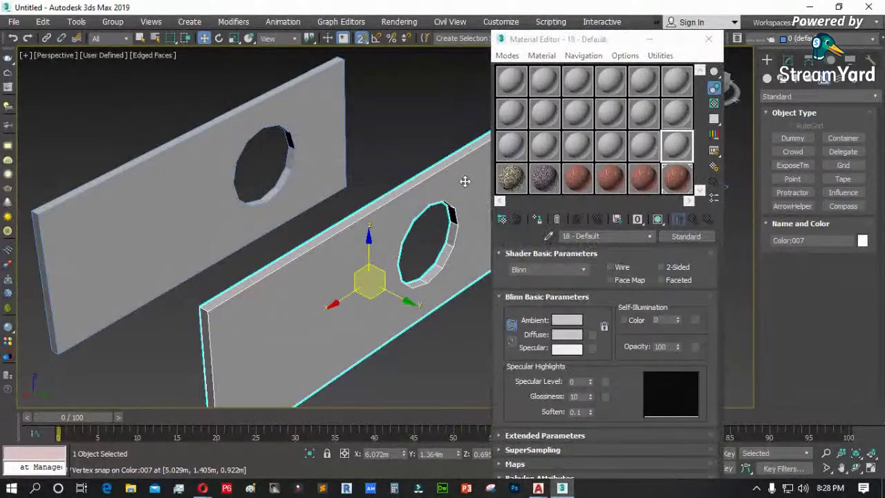
click(548, 237)
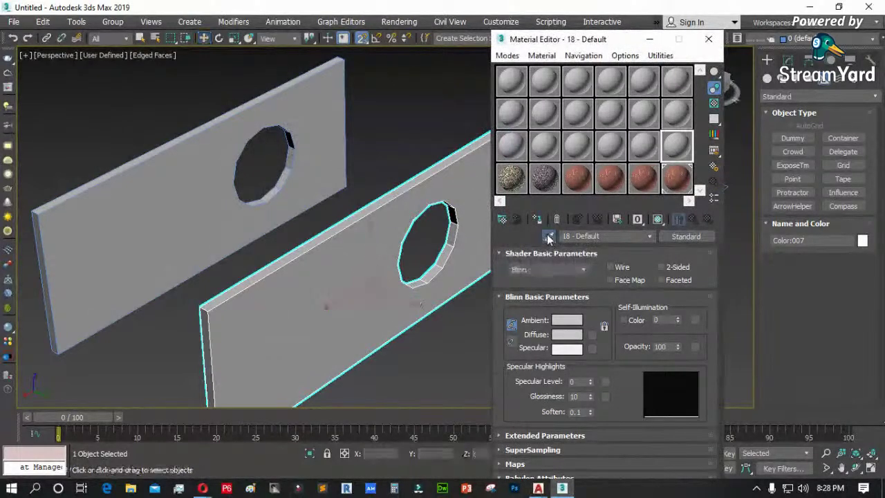
click(370, 228)
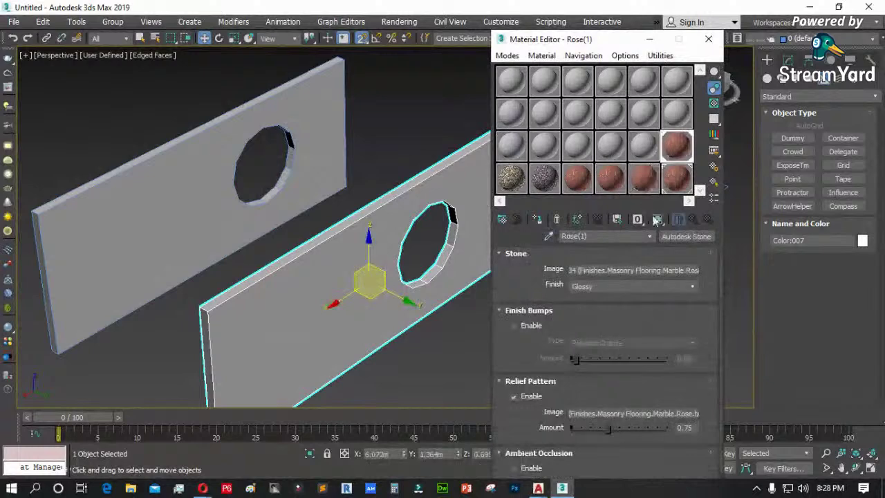
click(657, 219)
click(709, 39)
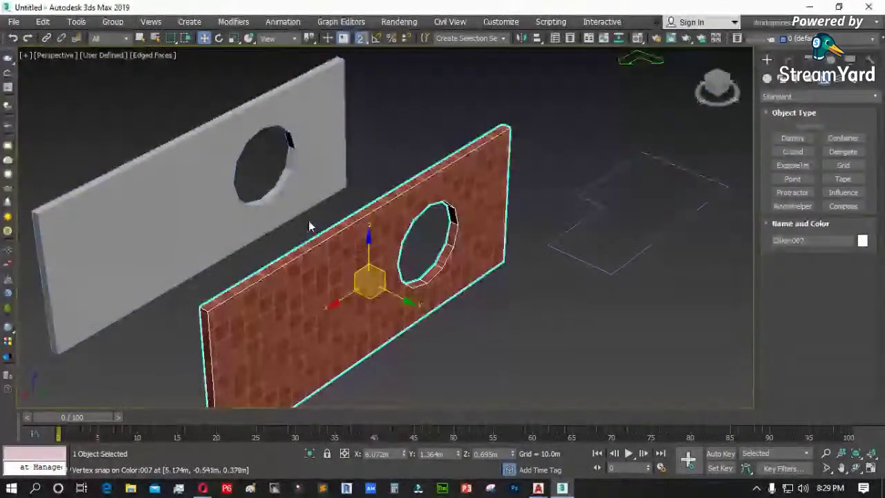
scroll(346, 256, down, 4)
click(460, 336)
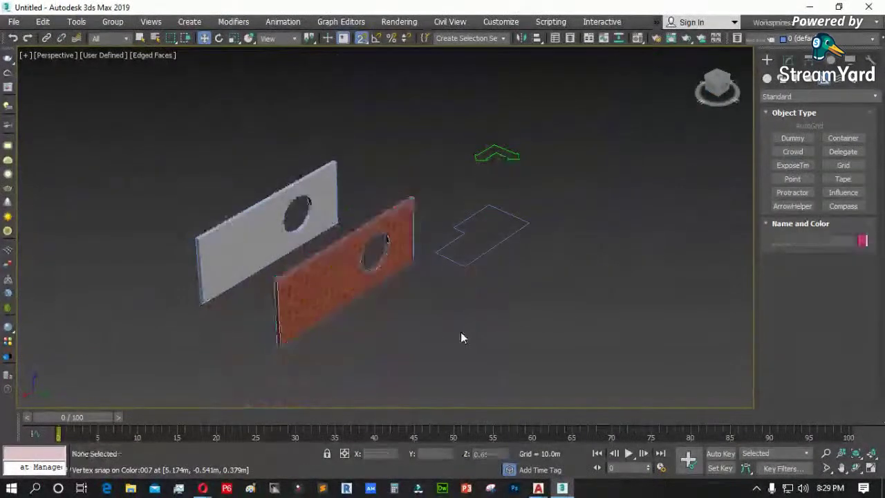
click(339, 274)
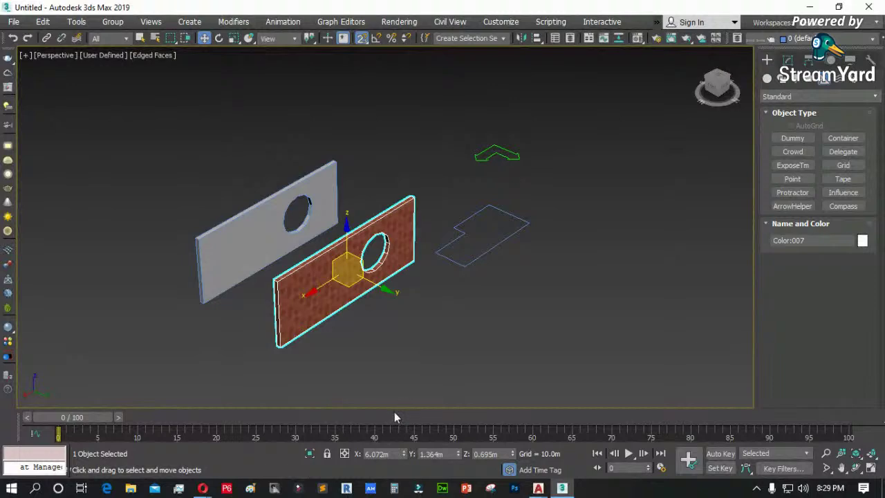
click(10, 488)
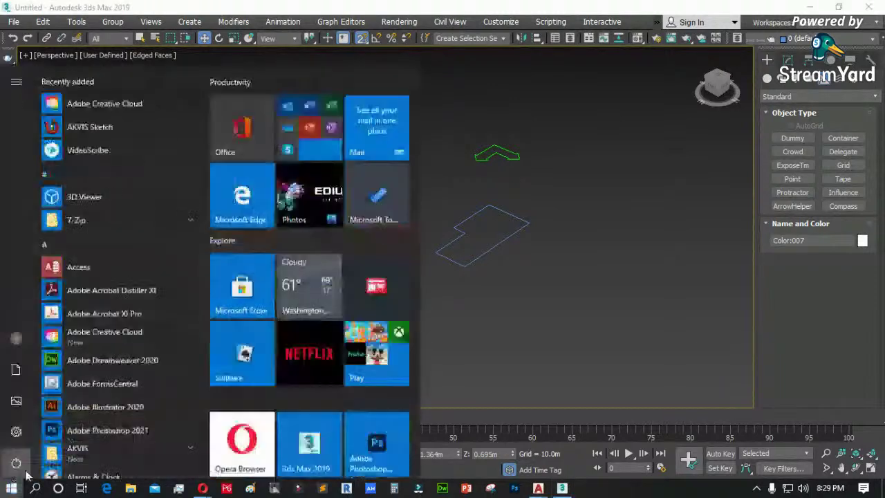
scroll(91, 407, down, 10)
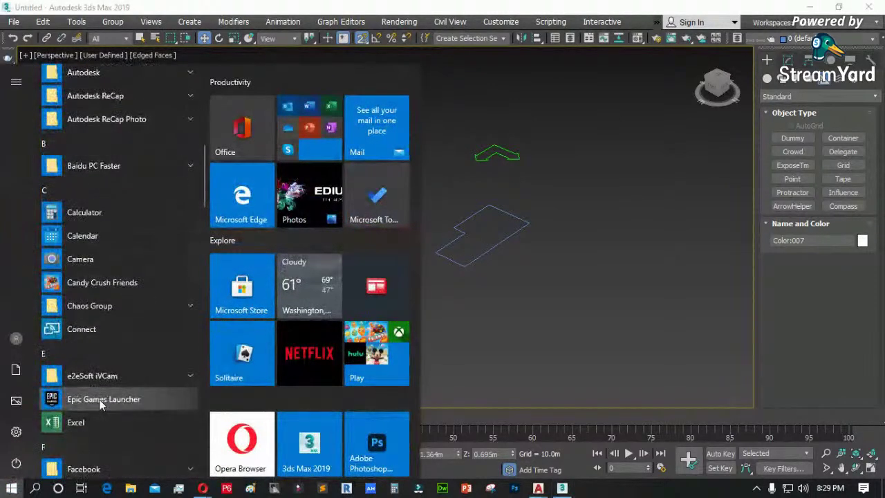
click(527, 349)
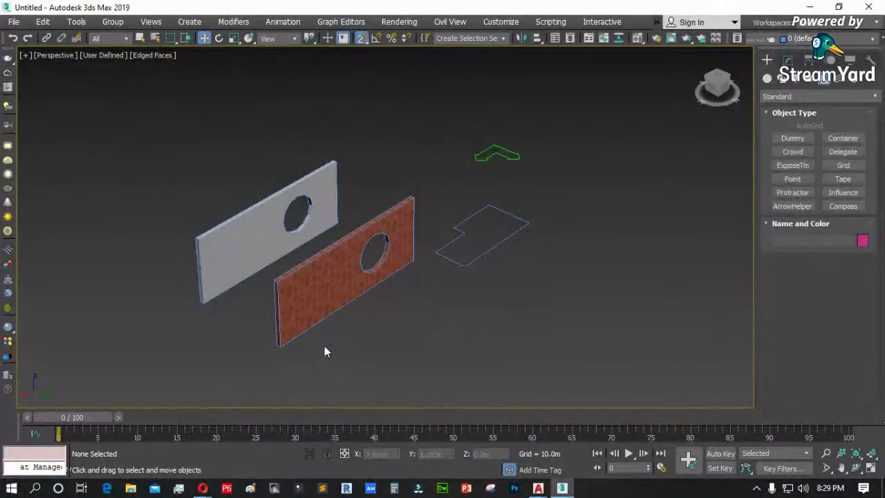
- Review the Revit presets in the link manager: Combine By Revit Material, Combine By Revit Category and Combine By Revit Family Type
click(16, 22)
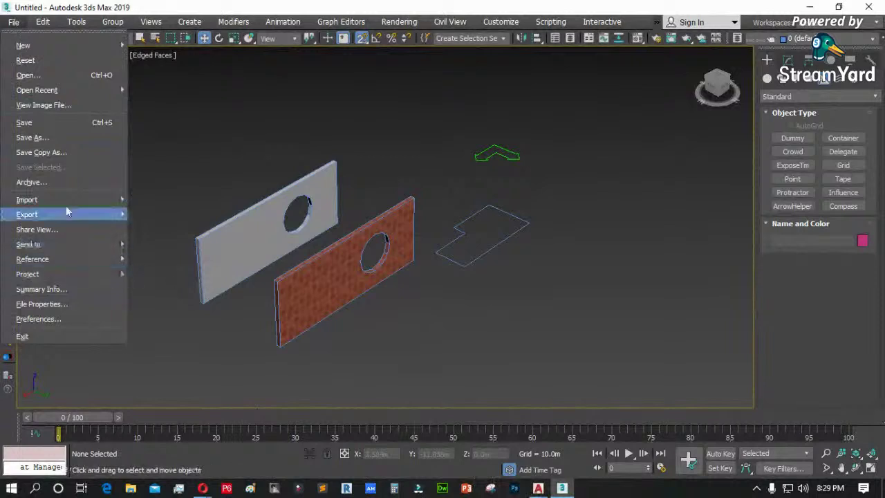
mouse_move(52, 263)
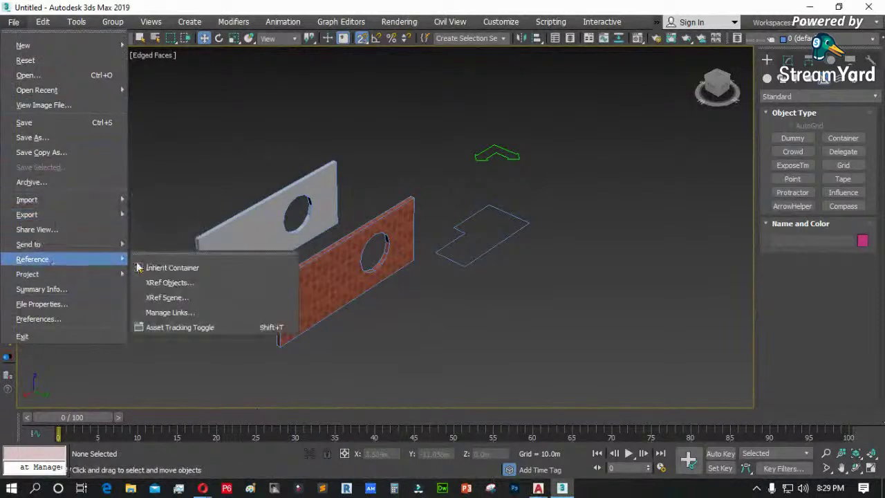
click(178, 313)
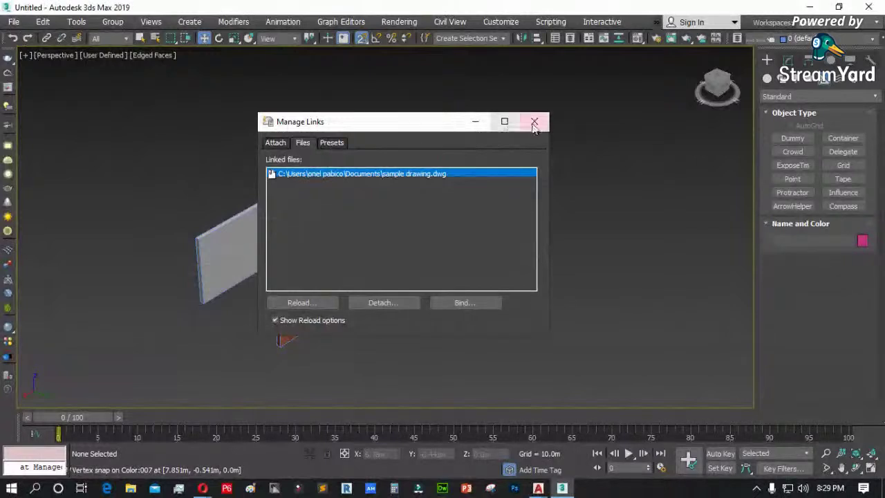
click(277, 142)
click(337, 146)
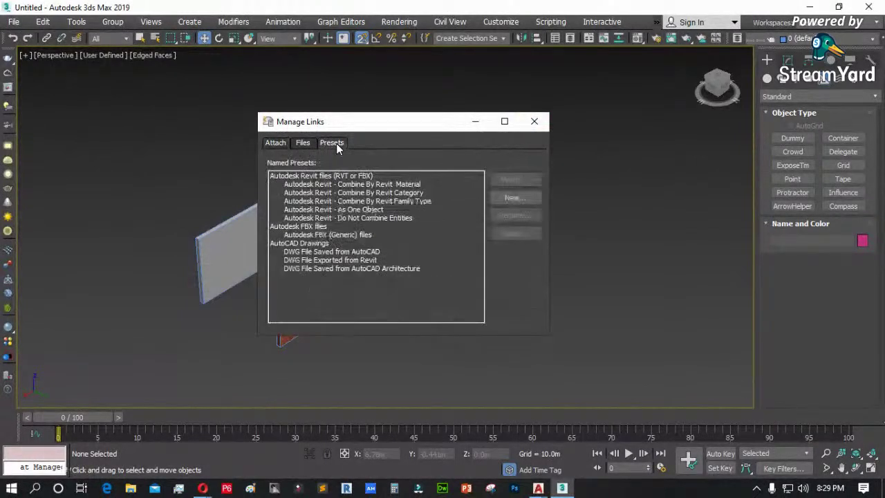
click(351, 201)
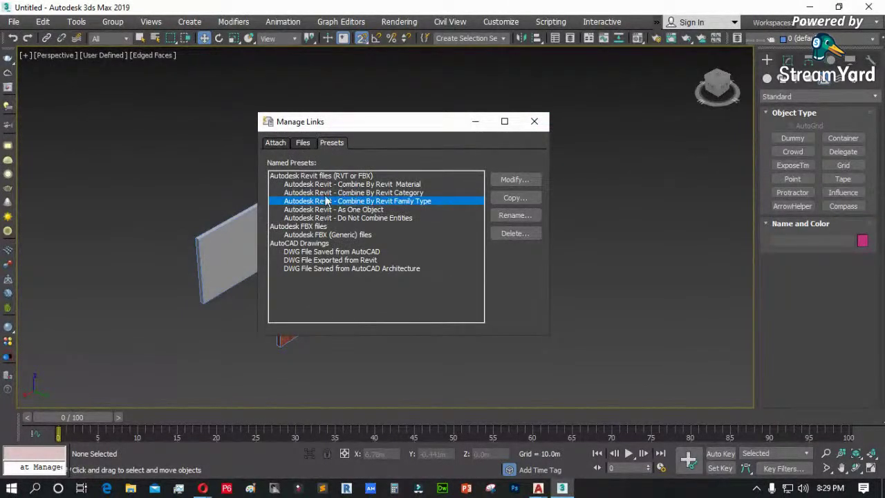
click(332, 184)
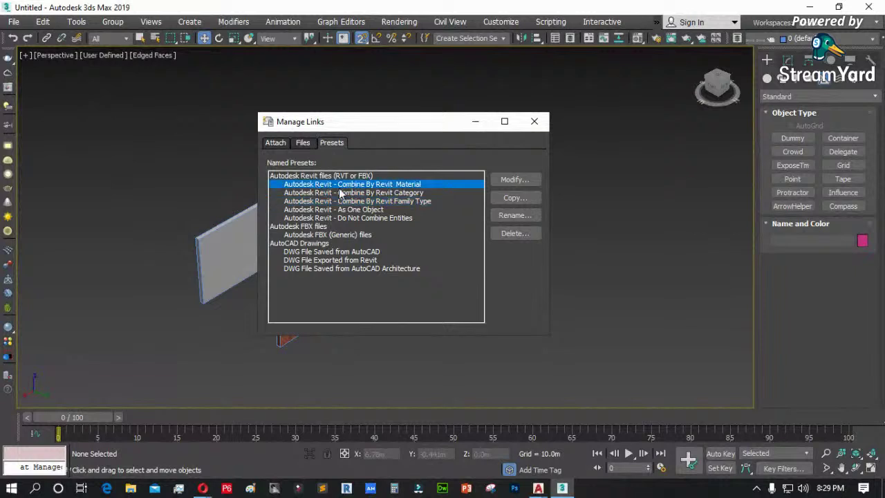
click(413, 193)
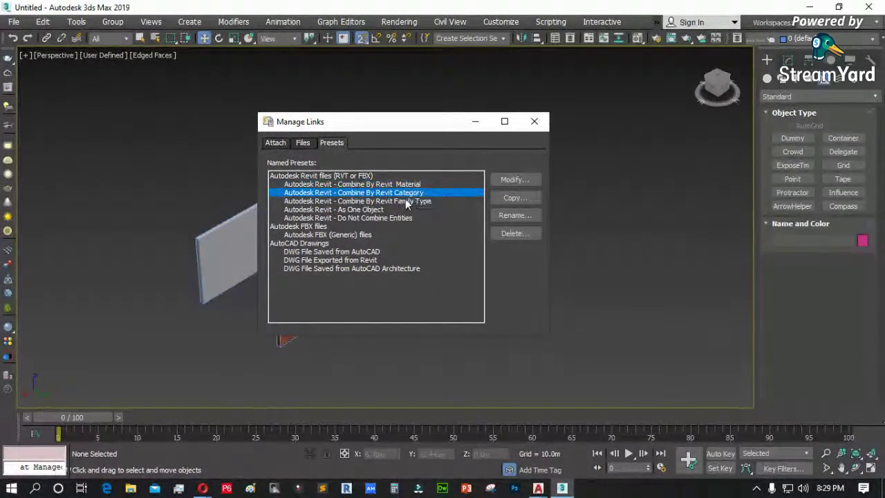
click(407, 201)
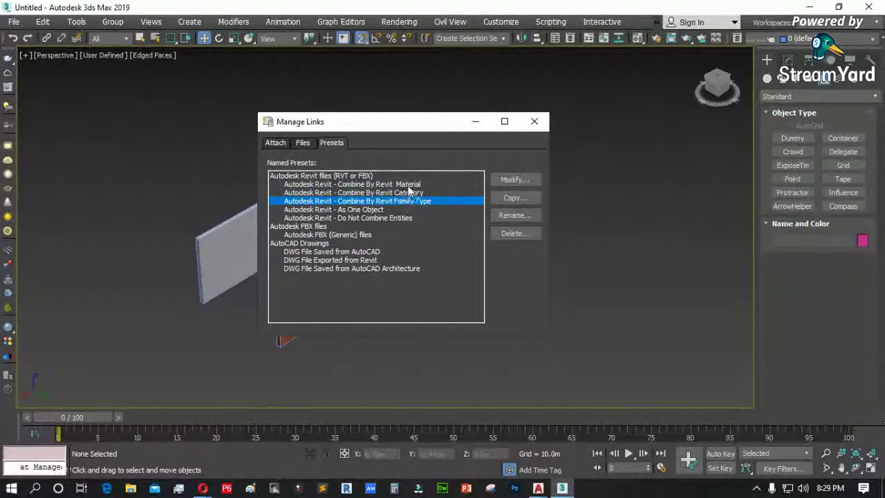
- Check the Combine Entities setting of the Autodesk Revit - Combine By Revit Material preset, cancel it and close the link manager
click(512, 198)
click(366, 184)
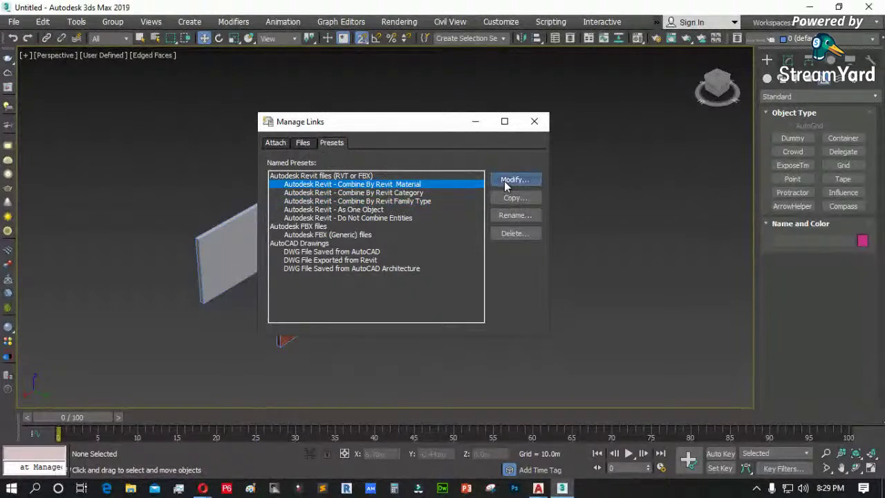
click(514, 180)
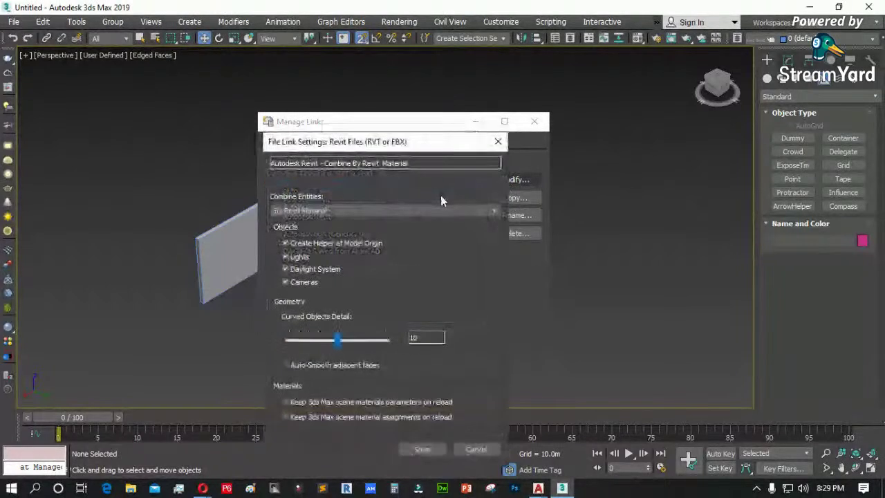
click(332, 211)
click(335, 211)
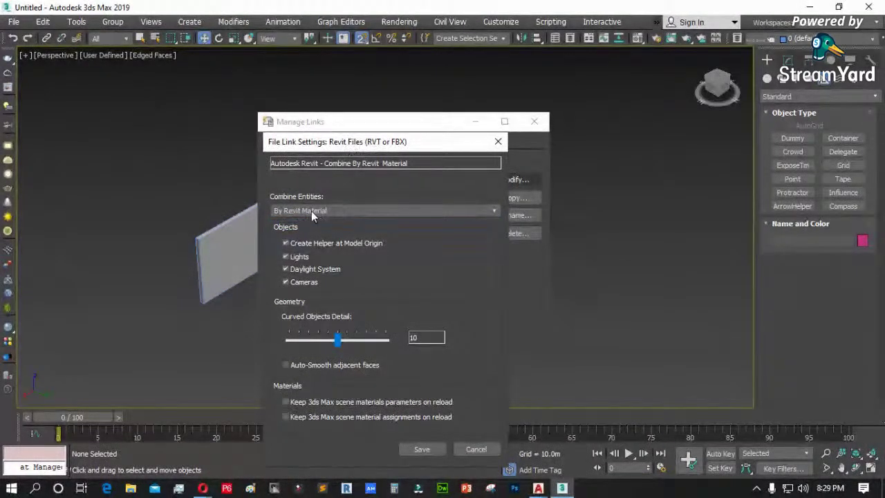
click(469, 450)
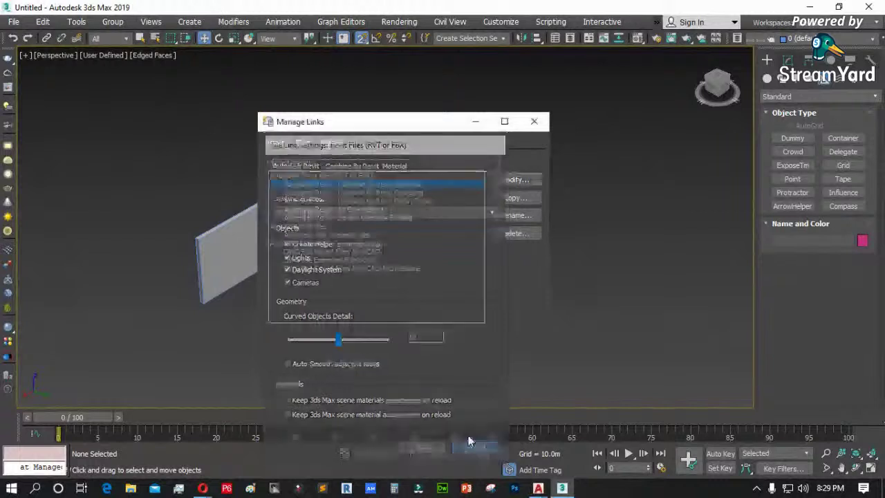
click(534, 121)
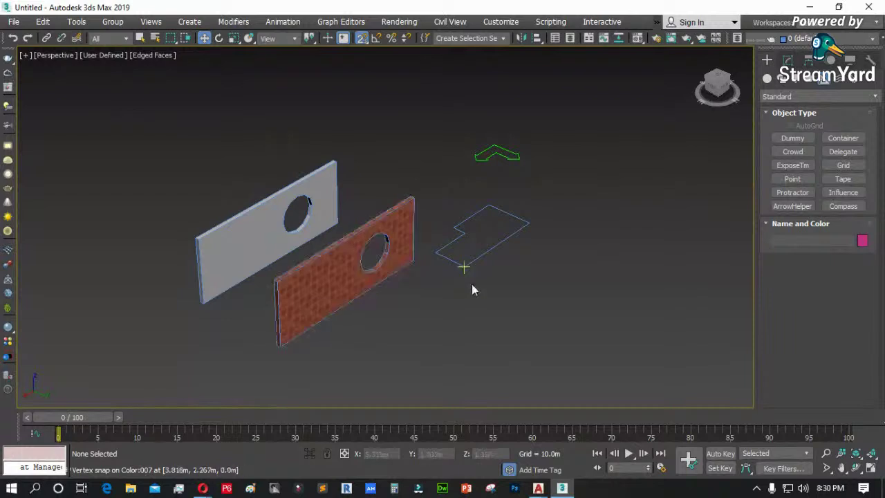
click(13, 22)
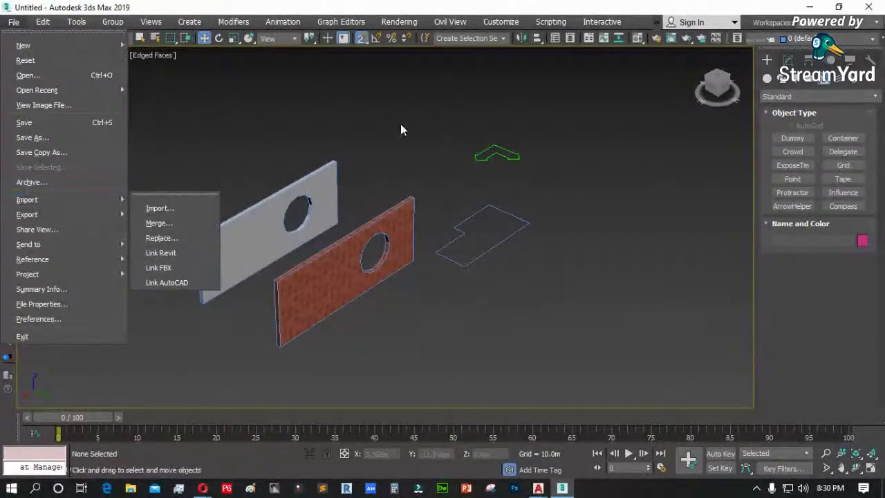
click(194, 105)
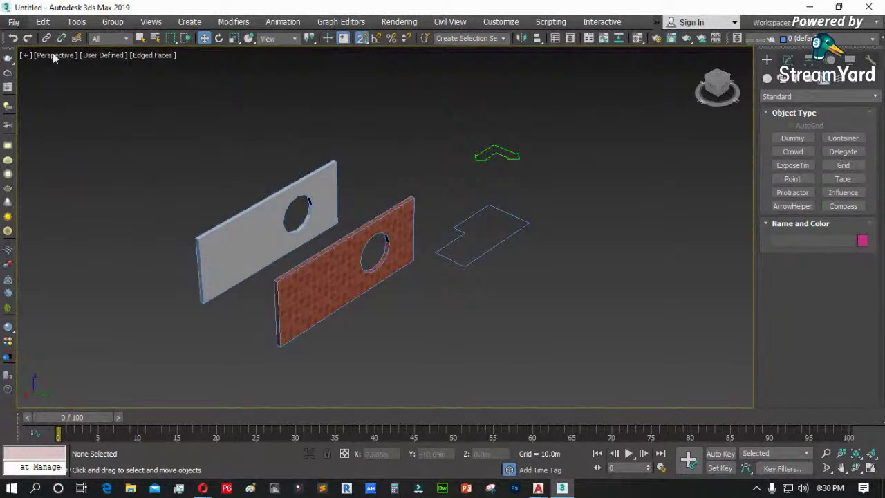
click(13, 21)
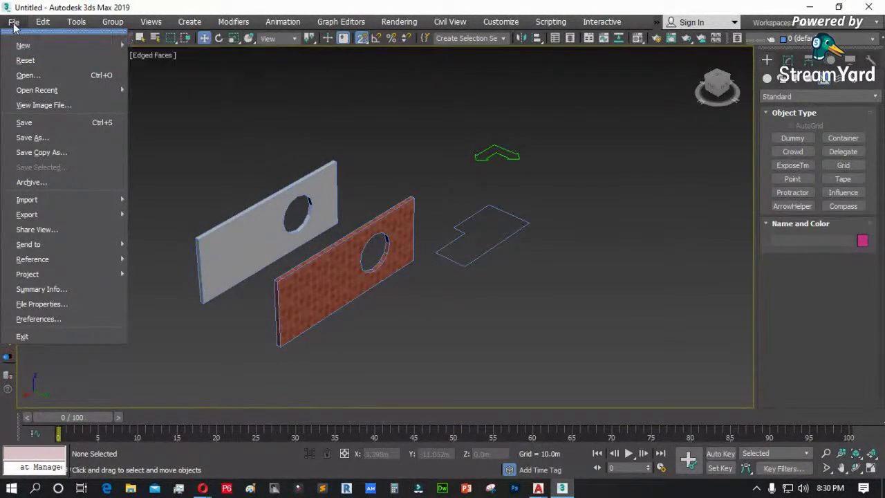
mouse_move(43, 46)
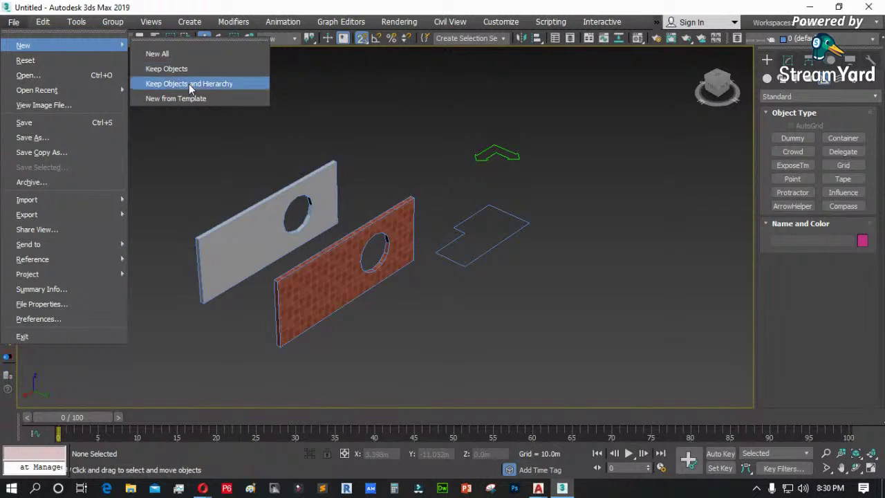
click(289, 180)
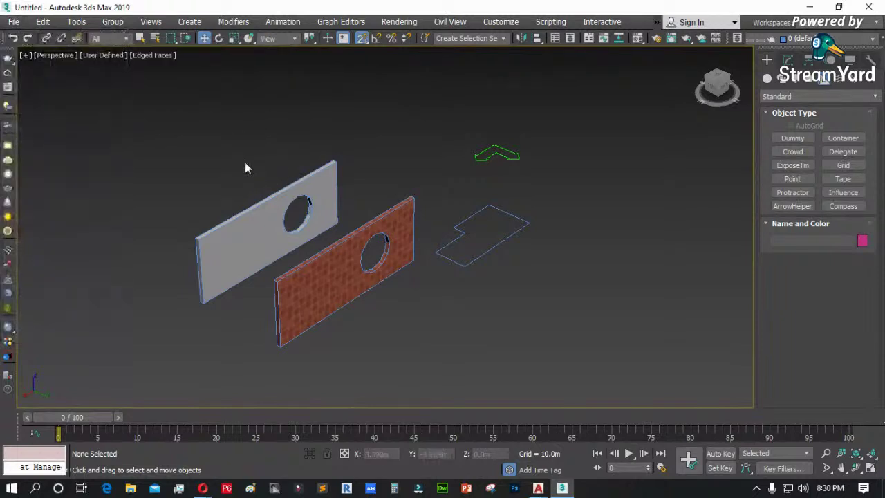
- Start an entirely new scene with New All, discarding the linked plates and outline without saving changes
click(14, 21)
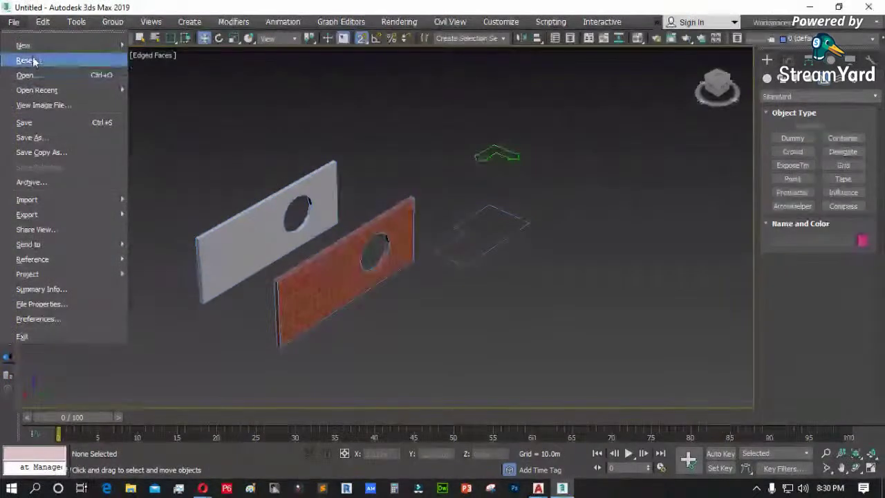
mouse_move(36, 45)
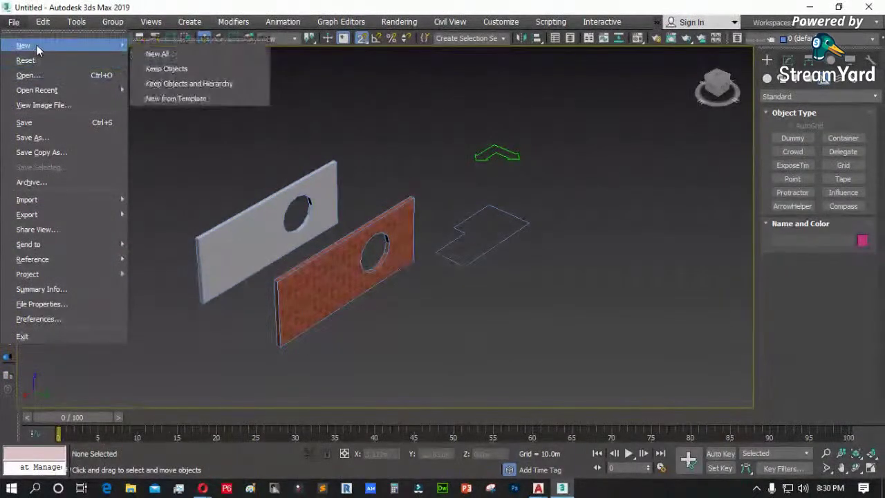
click(169, 59)
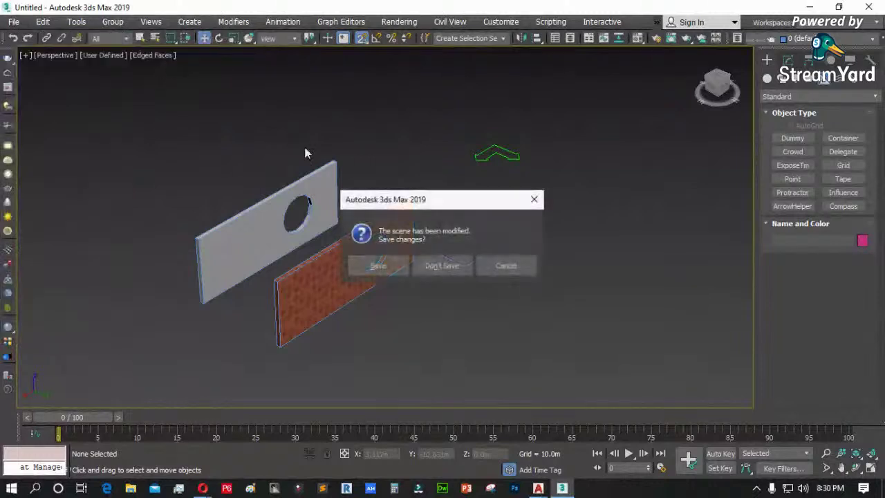
click(428, 268)
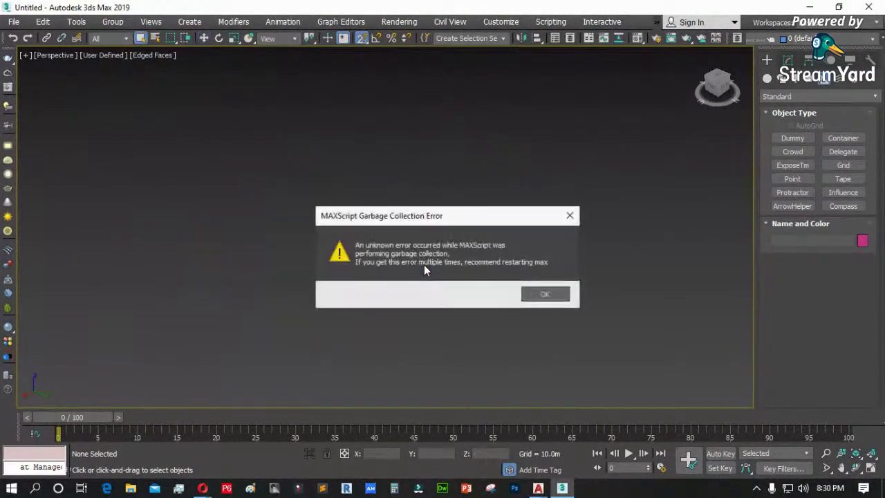
click(543, 294)
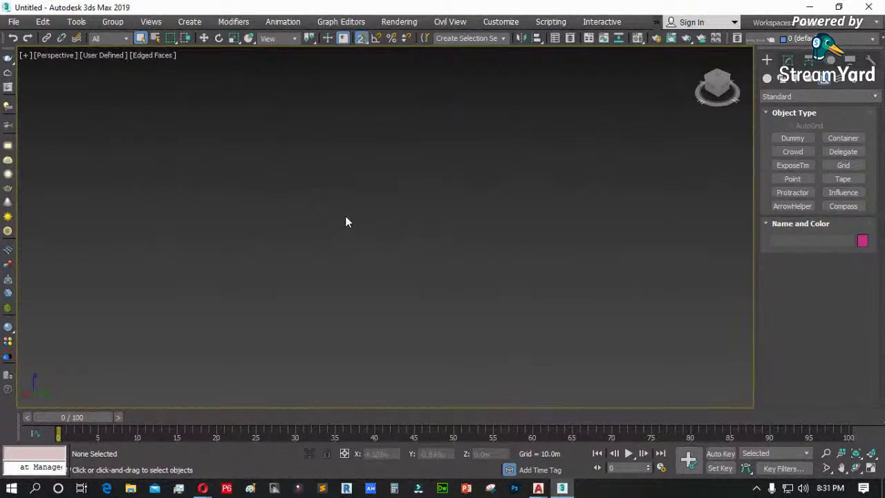
- Create a box about 0.95 m long, 1.6 m wide and 1.65 m high in the empty scene and deselect it
click(766, 78)
click(792, 138)
drag(375, 286, 367, 322)
click(347, 259)
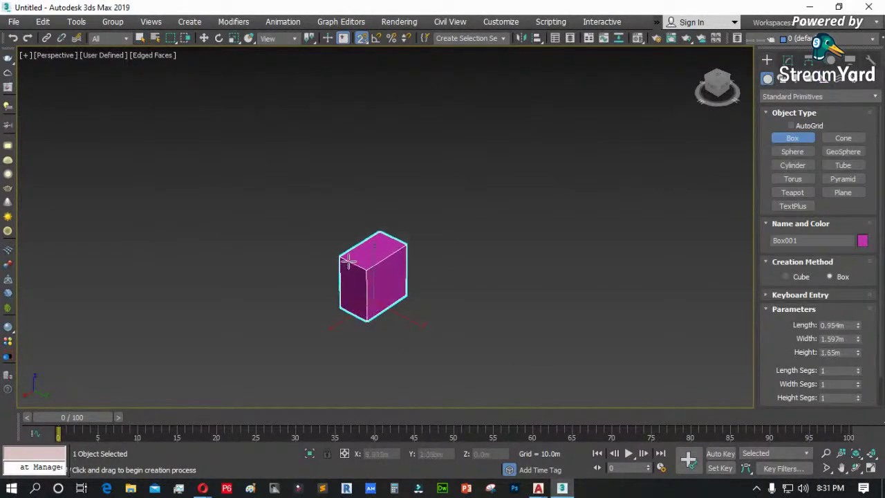
right_click(428, 186)
click(414, 185)
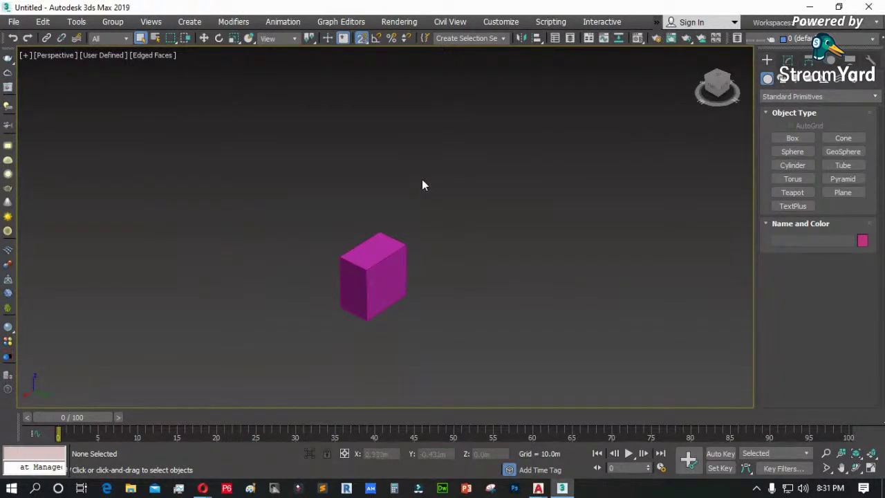
- Apply the stone block material left in the Material Editor to the box, close the editor and delete the box
key(m)
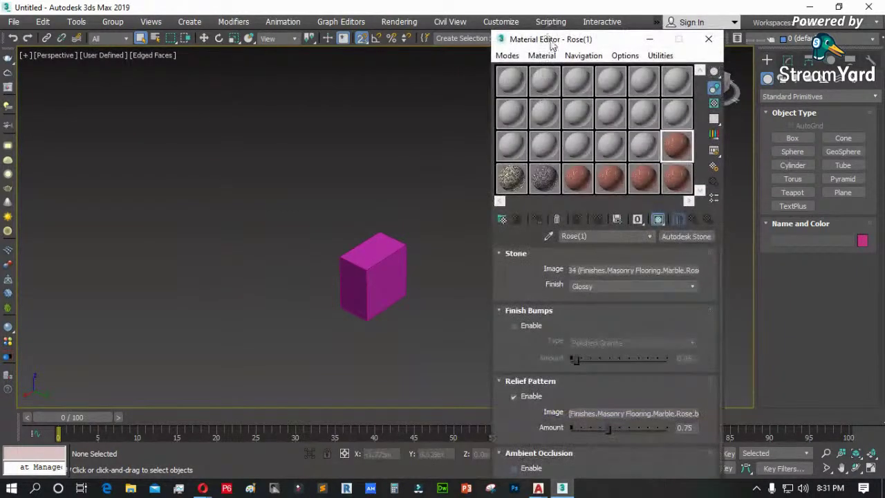
drag(551, 44, 581, 50)
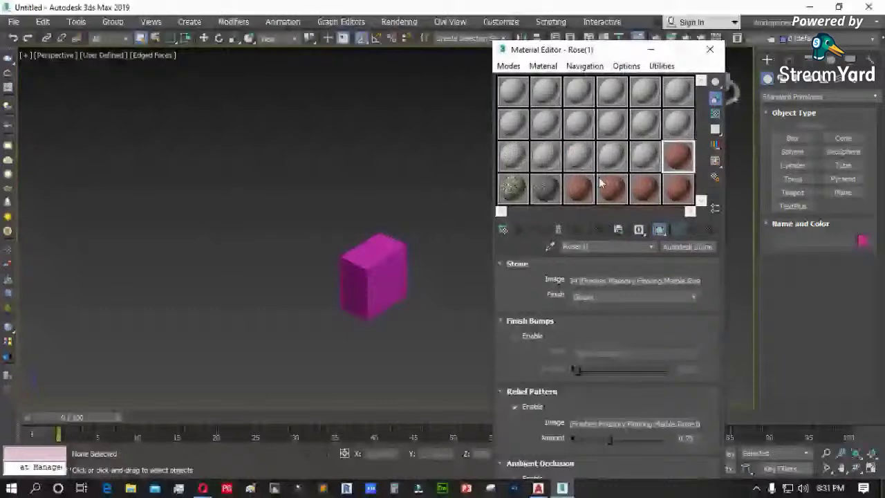
drag(600, 183, 405, 278)
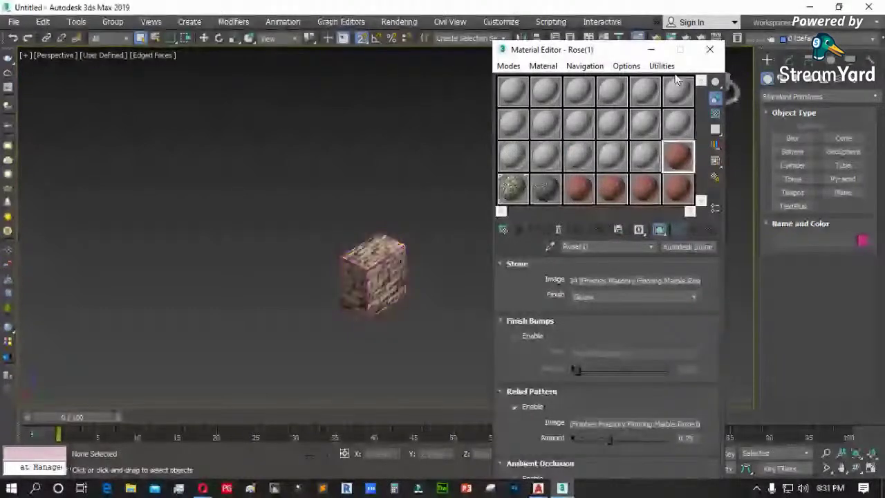
click(709, 49)
click(386, 264)
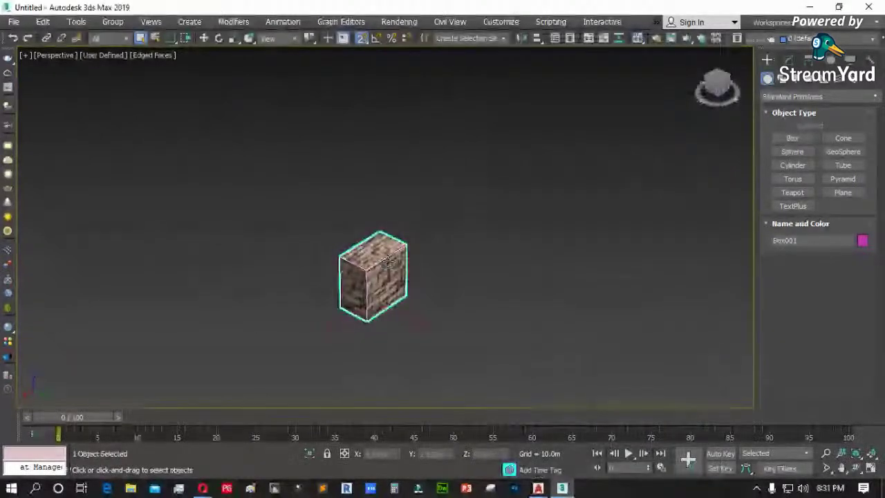
key(Delete)
- Start a new scene once more from the emptied one without saving the changes
click(13, 21)
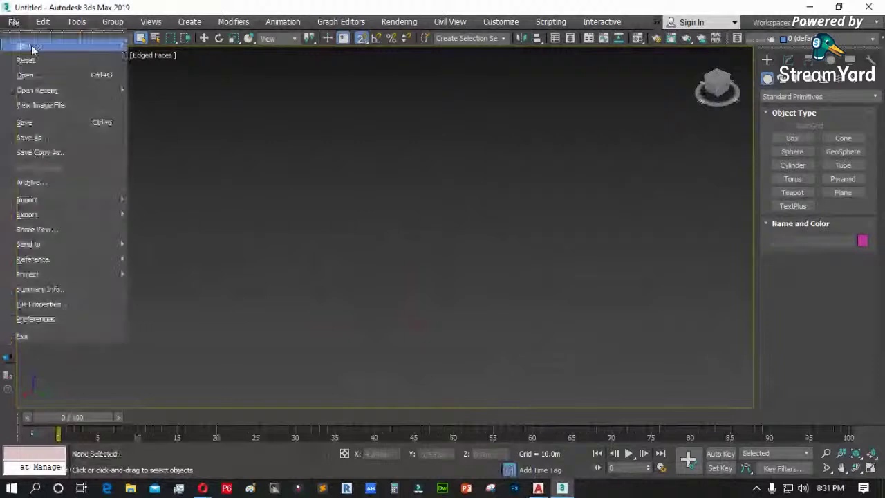
mouse_move(24, 45)
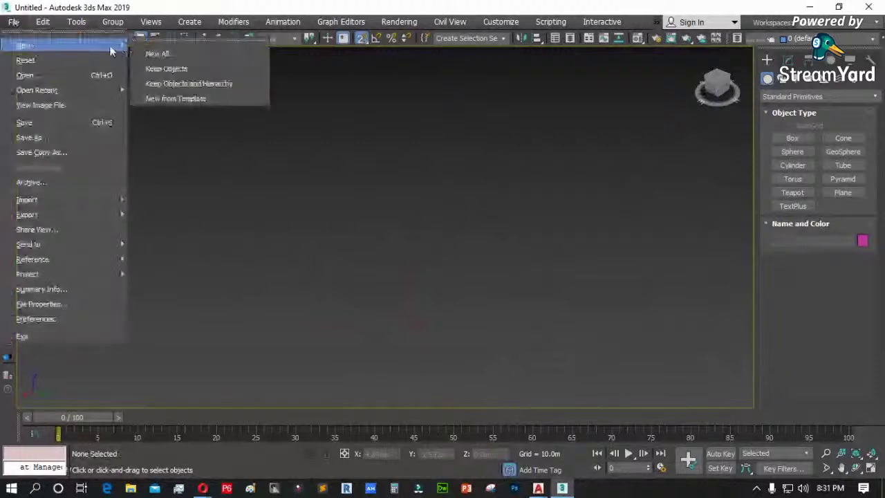
click(188, 71)
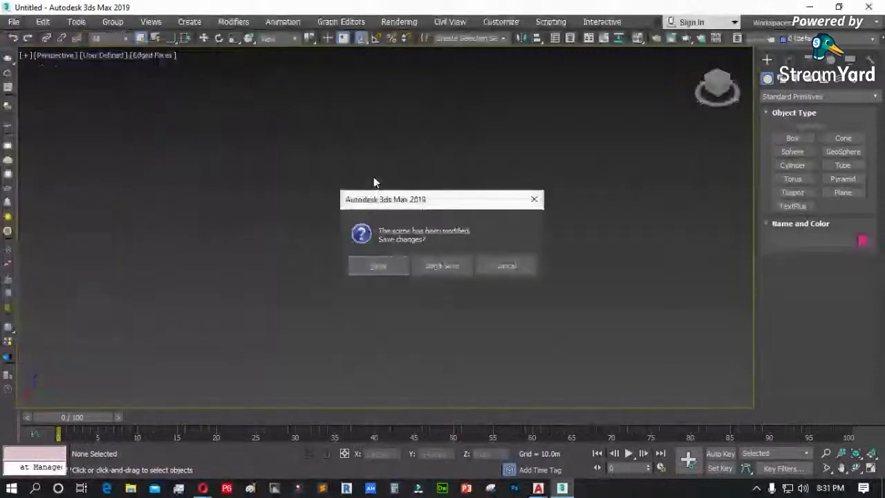
click(440, 267)
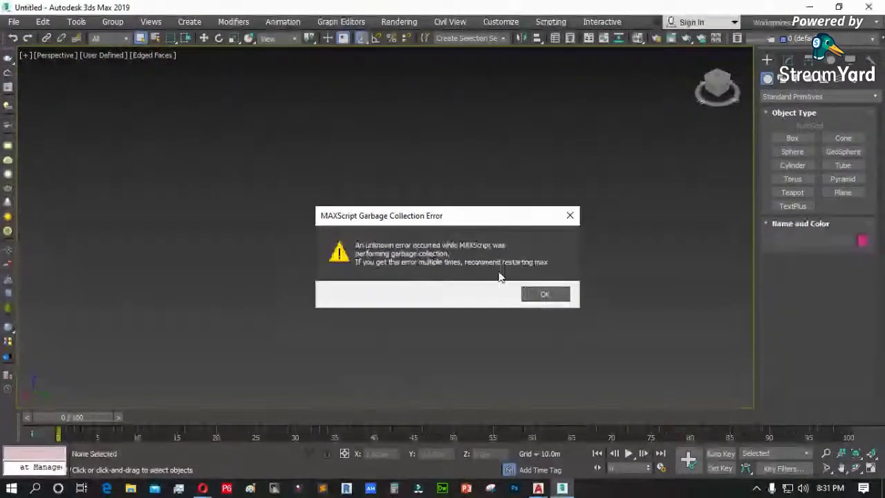
click(546, 295)
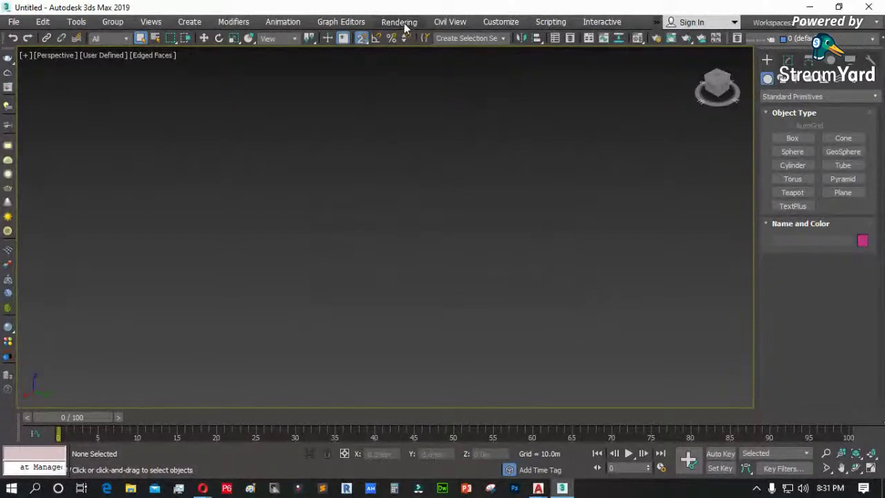
- Open the MAXScript Listener, enlarge it to read the logged failure entries, and close it
click(487, 24)
mouse_move(546, 24)
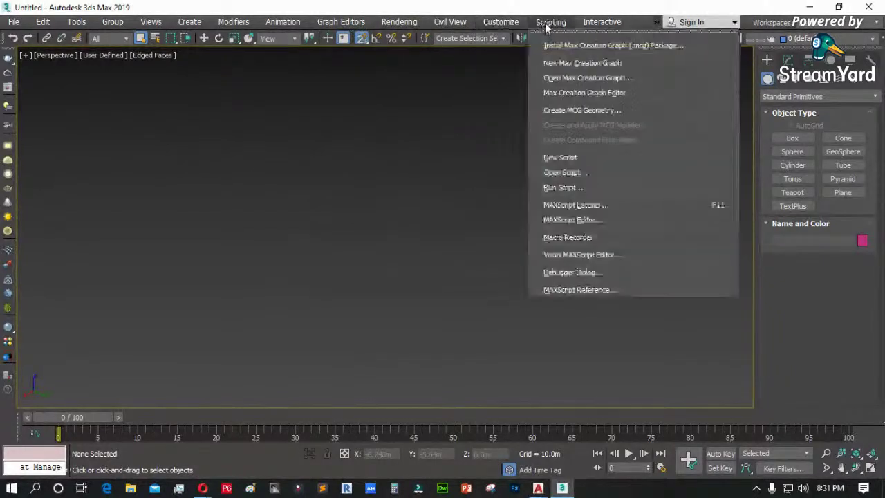
click(576, 205)
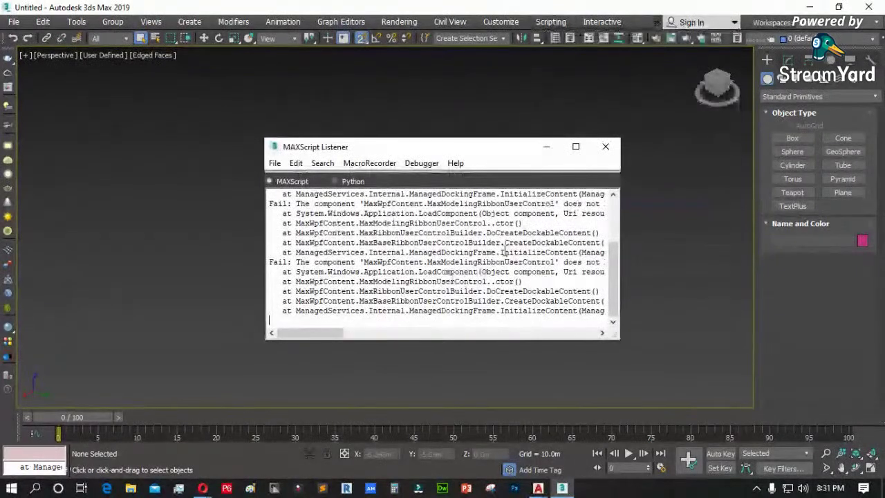
click(575, 146)
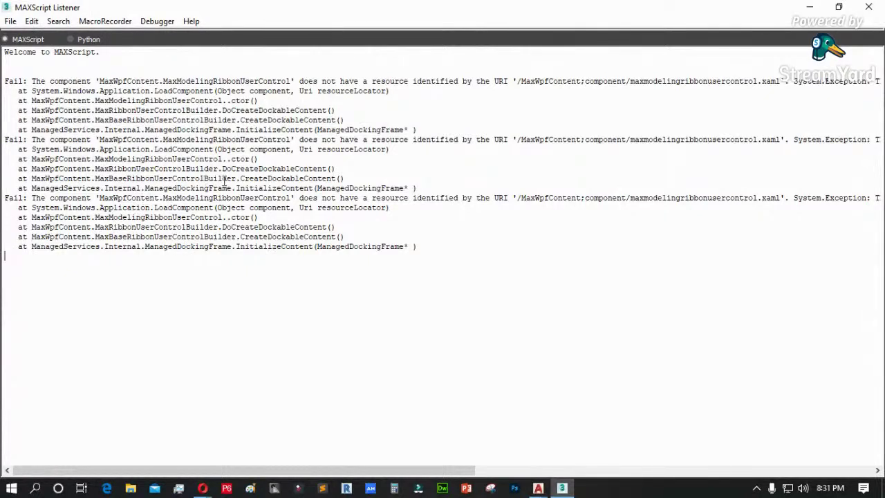
click(869, 6)
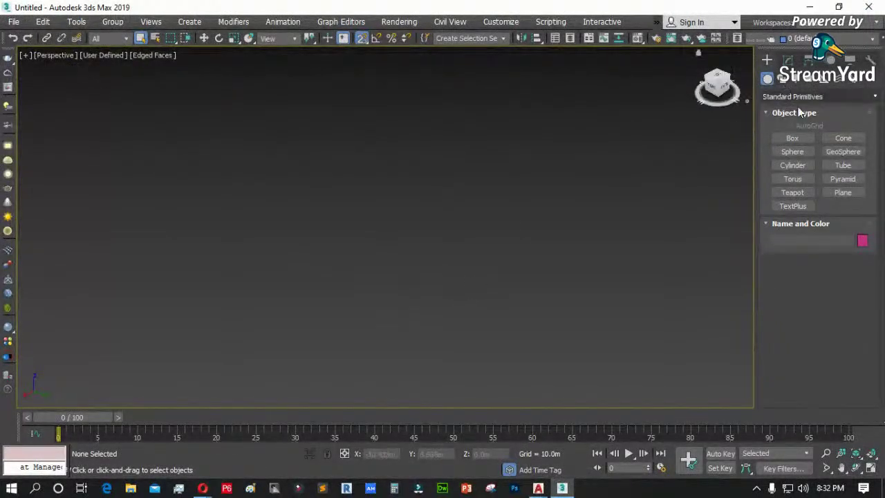
- Create a box about 0.88 m long, 0.73 m wide and 0.62 m high in the middle of the perspective view
click(793, 138)
drag(360, 235, 362, 256)
click(362, 237)
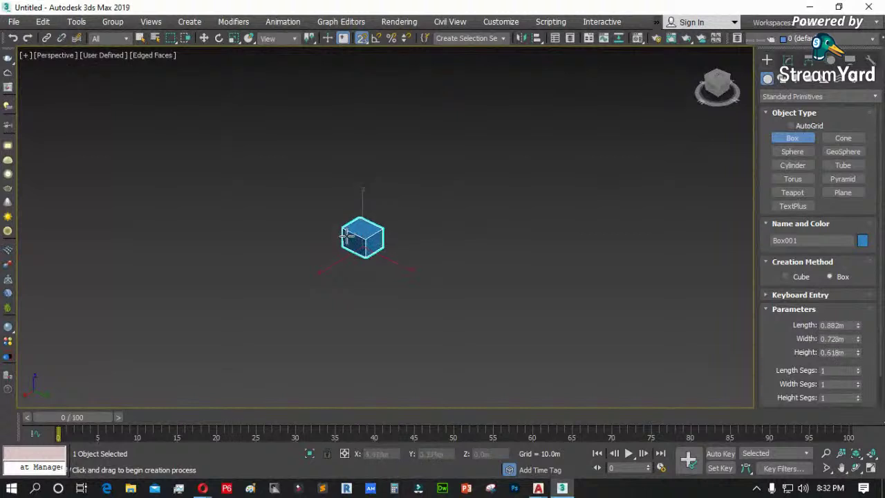
- Try placing a free camera near the box, cancel it, and create a target camera aimed at the box instead
click(811, 80)
click(508, 220)
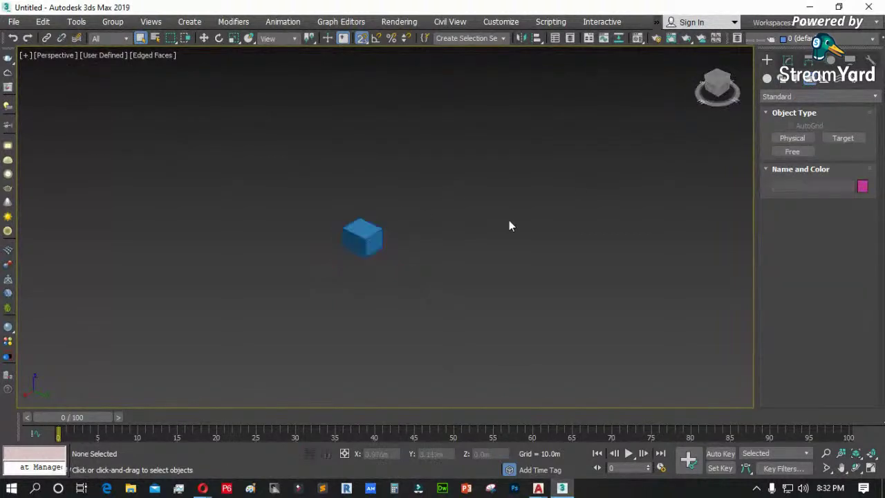
click(791, 151)
drag(487, 200, 411, 184)
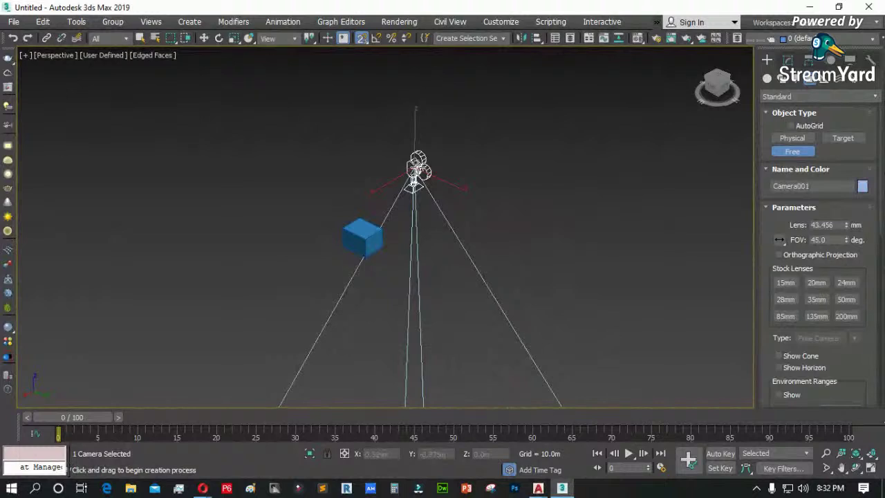
right_click(419, 174)
click(842, 138)
drag(532, 199, 341, 246)
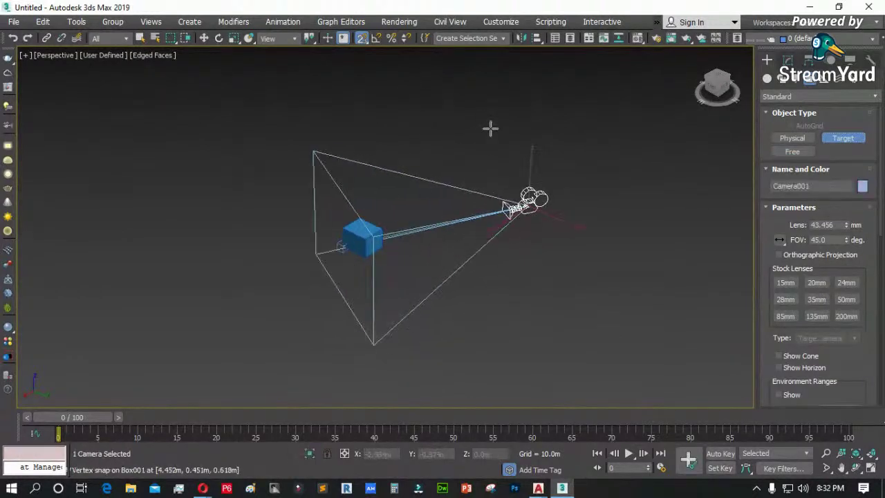
- Place a standard Omni light beside the box, on the side opposite the camera, and end light creation
click(796, 78)
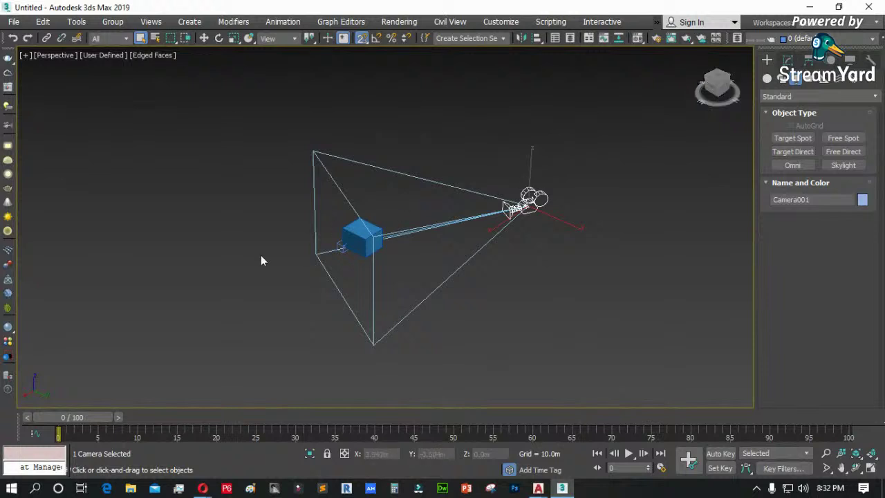
click(781, 166)
click(242, 260)
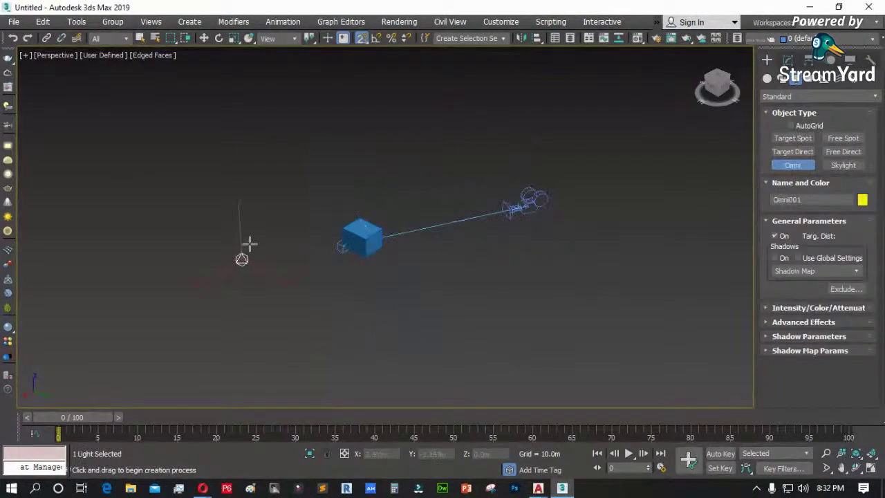
right_click(265, 190)
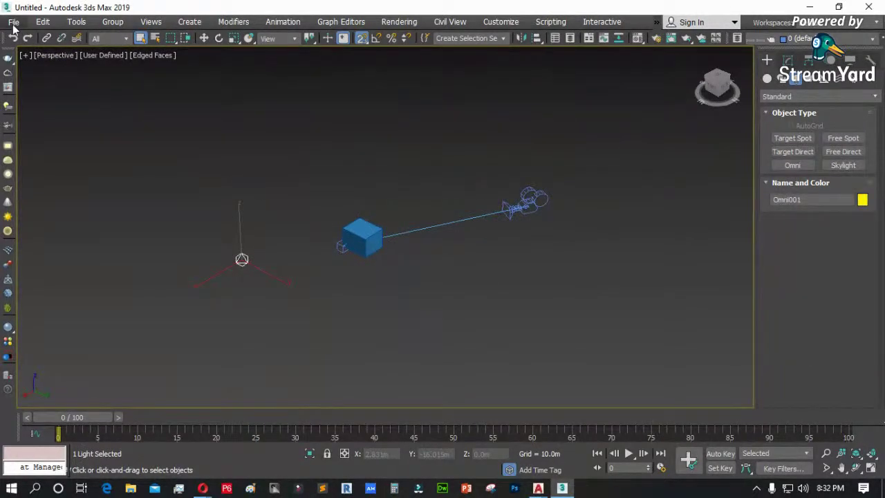
- Start an entirely new scene with New All without saving, and dismiss the error messages and the crash report without sending it
click(13, 25)
click(157, 53)
click(438, 266)
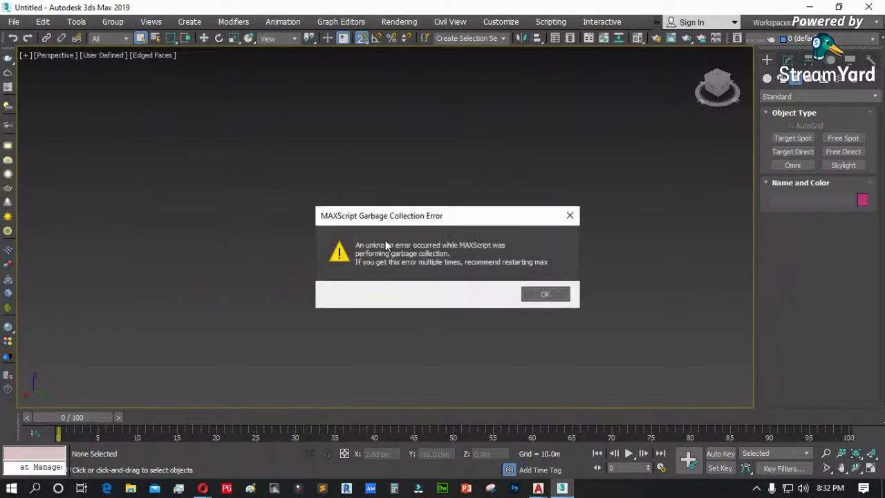
click(545, 299)
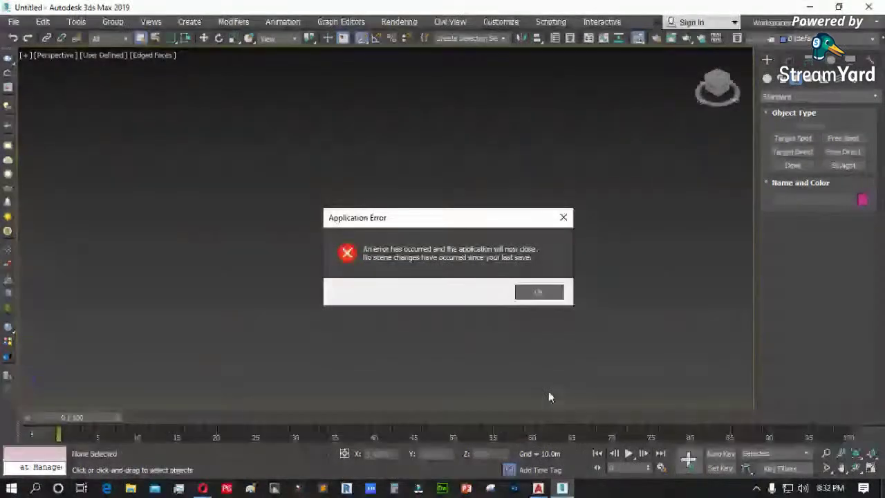
click(538, 292)
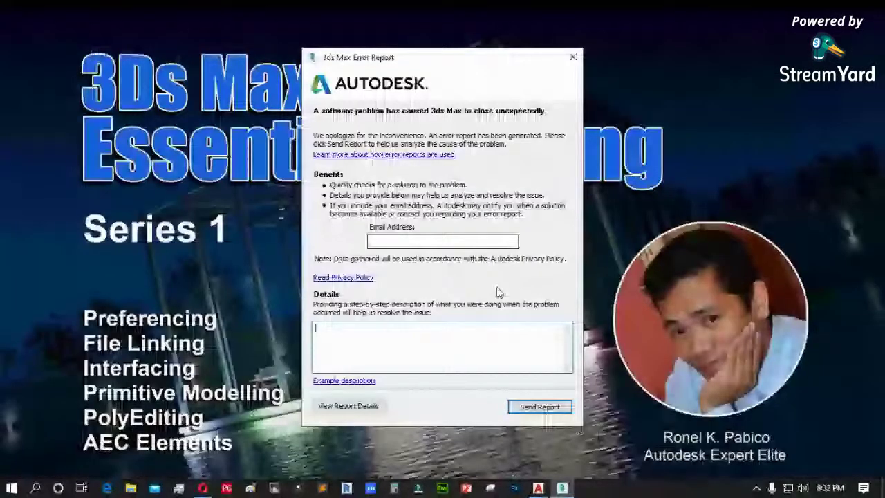
key(Escape)
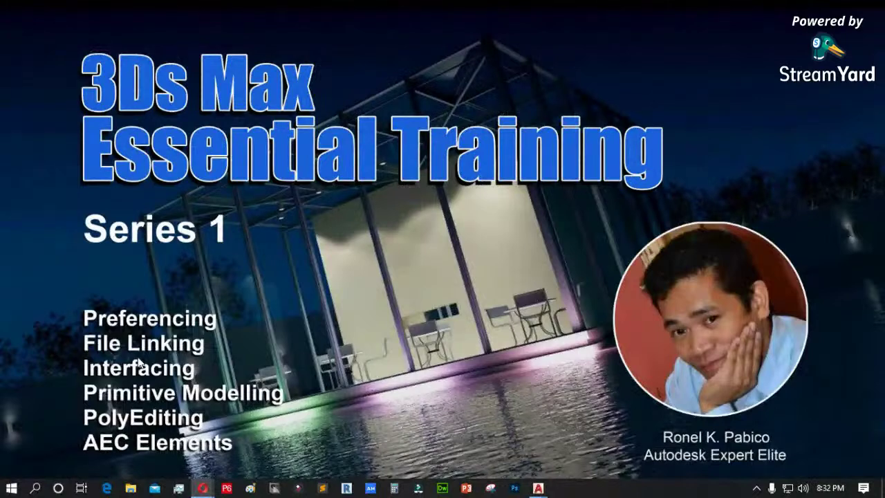
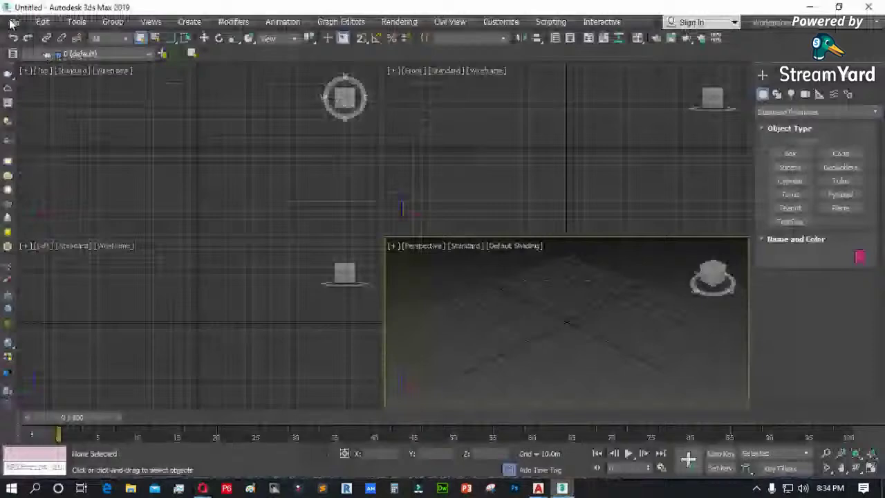
- Open View Image File and preview the Untitled-1 image and the portrait JPG in the Documents folder, ending on Untitled-1
mouse_move(25, 46)
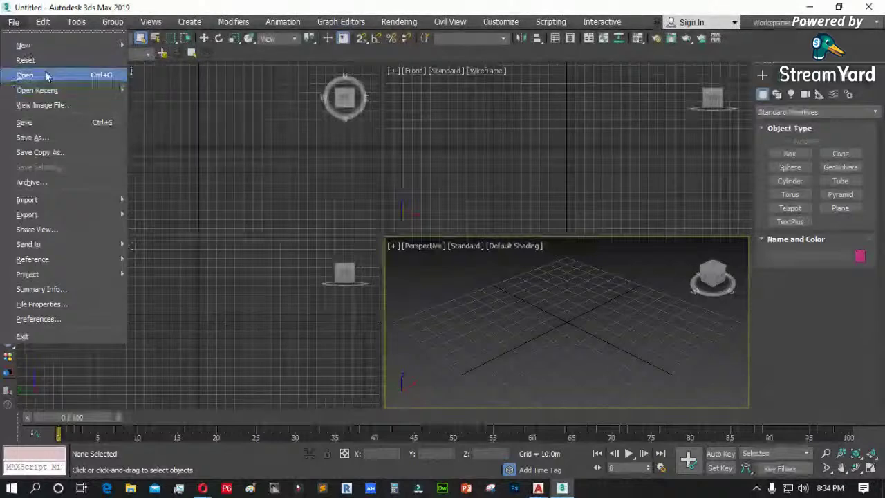
mouse_move(59, 92)
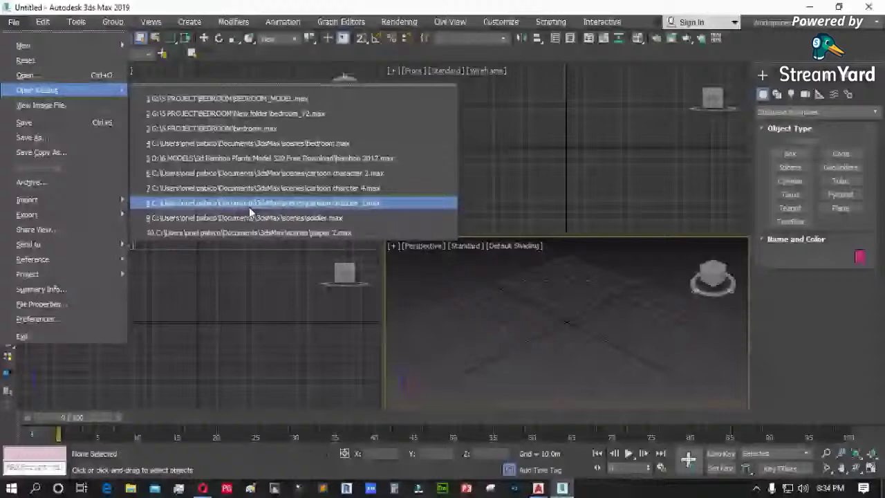
click(52, 105)
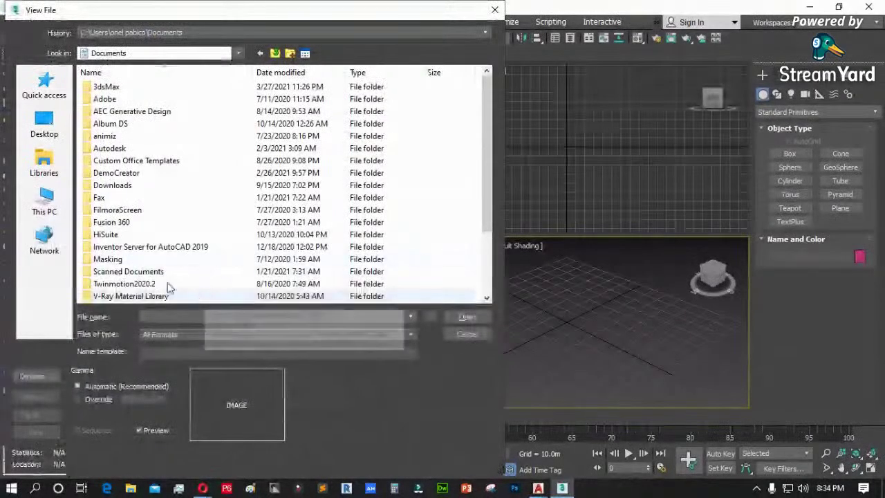
scroll(156, 290, down, 2)
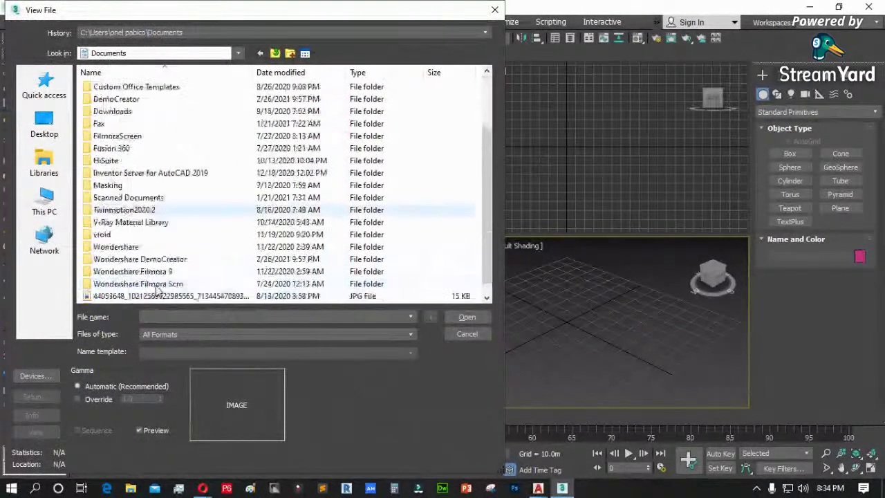
scroll(156, 291, down, 1)
click(122, 296)
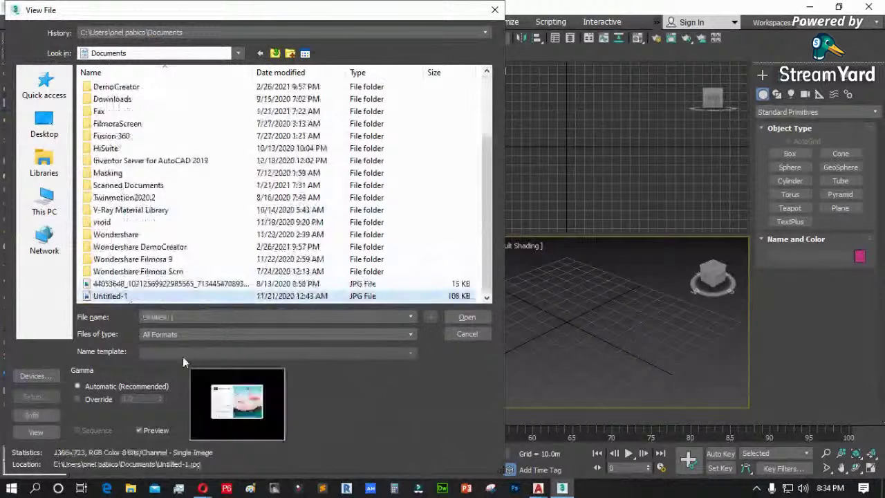
click(132, 289)
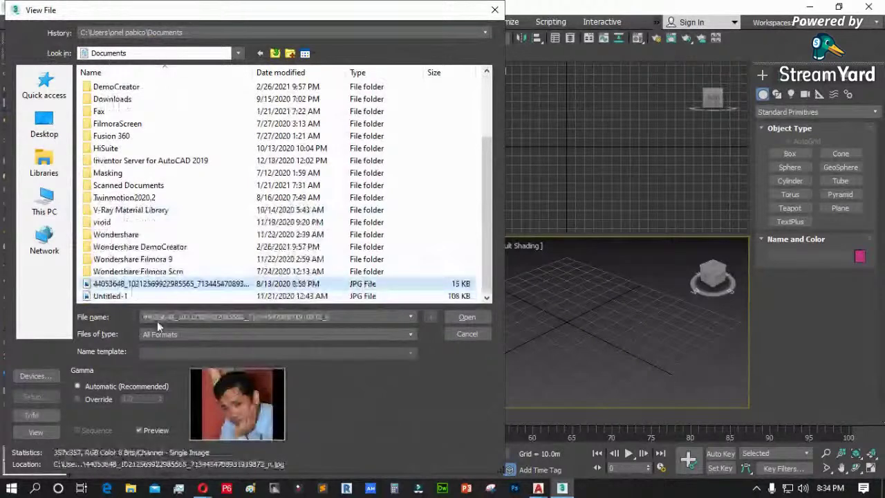
click(116, 296)
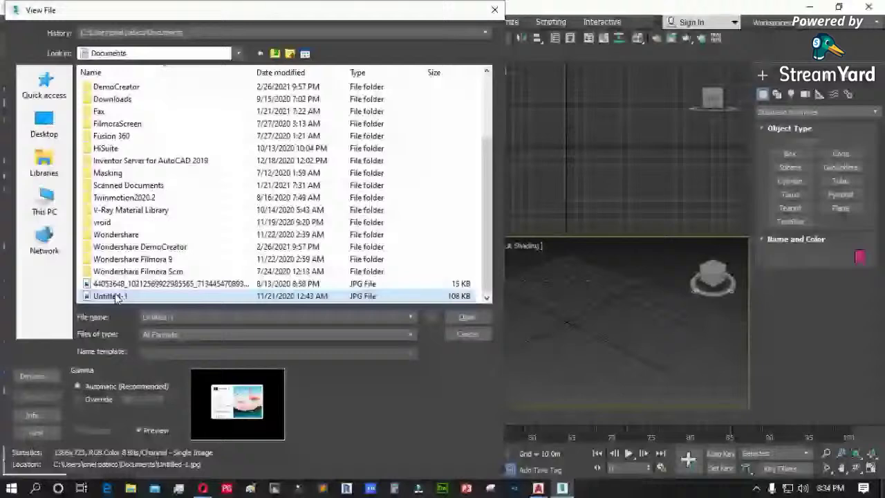
- View the Untitled-1 JPG image from the Documents folder, move its window aside and close it
double_click(116, 296)
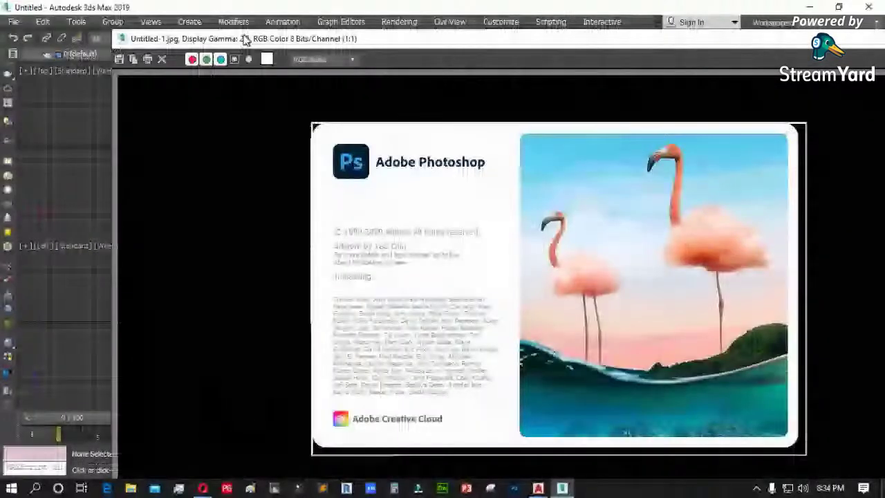
drag(245, 40, 100, 162)
click(843, 163)
click(13, 21)
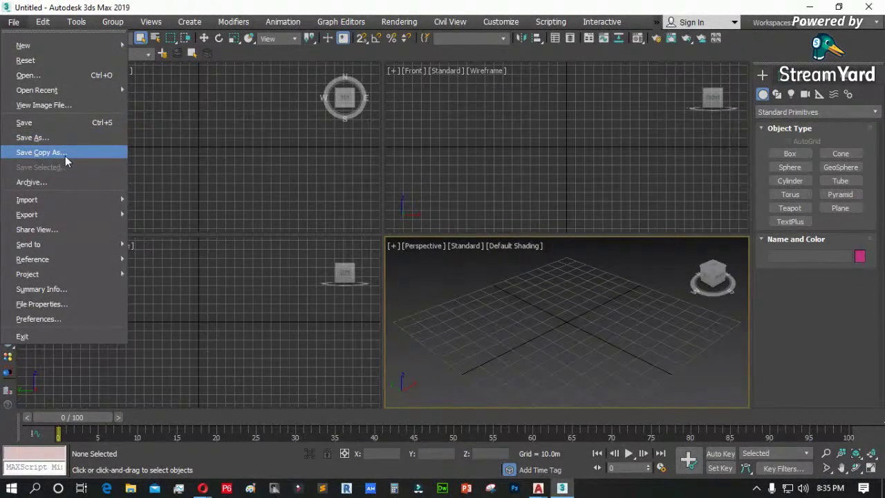
click(440, 184)
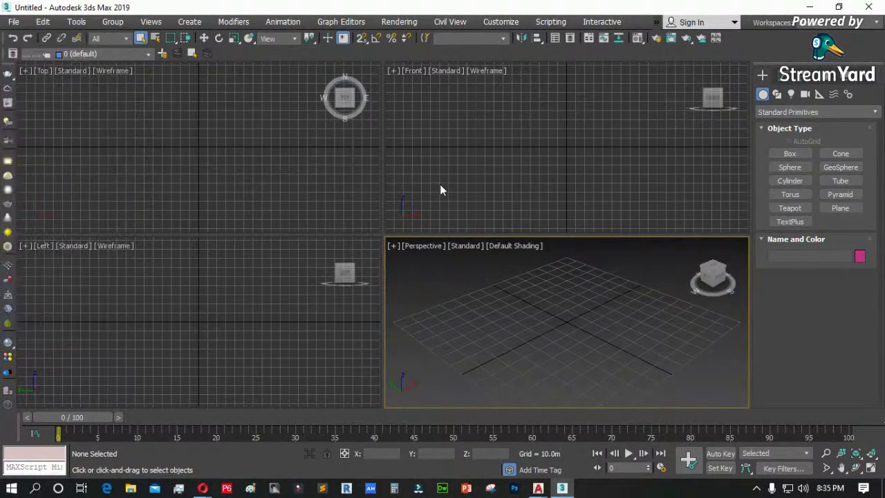
- Create a box near the origin in the Top view, about 39 m long, 29 m wide and 41 m high
click(789, 154)
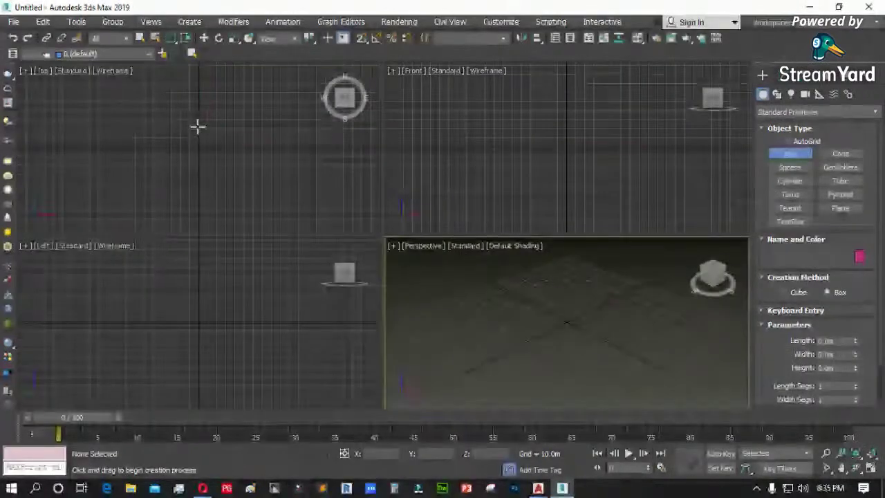
drag(198, 126, 223, 164)
click(244, 123)
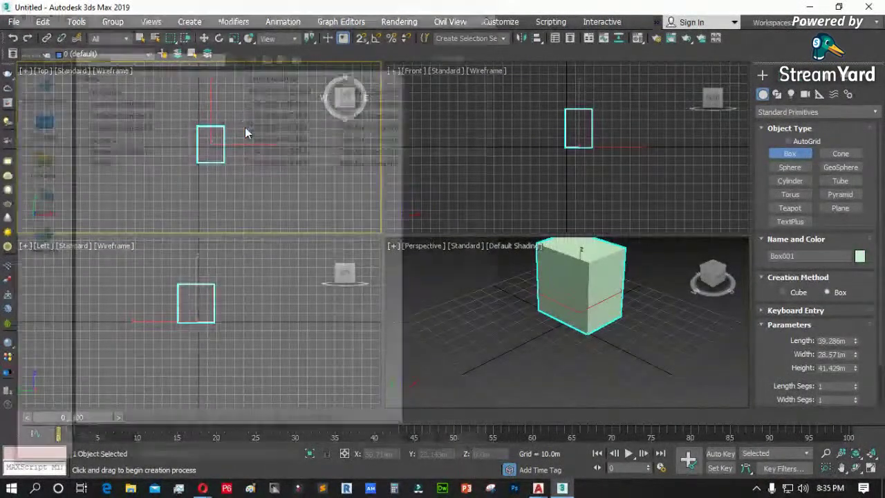
- Save the scene in the scenes folder as box in 3ds Max format
click(245, 133)
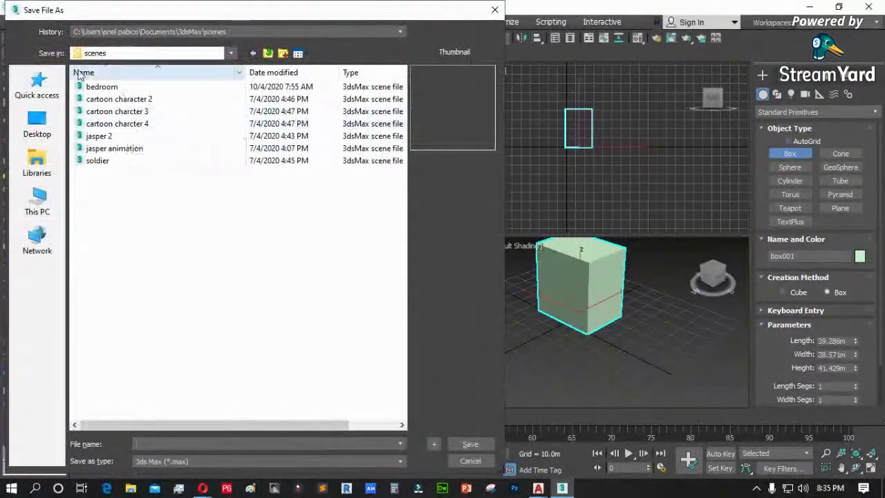
text(box)
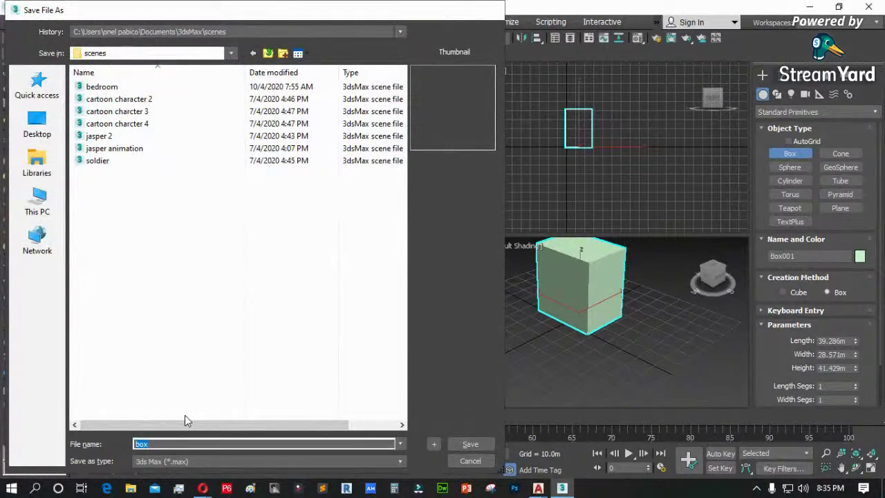
key(Return)
click(14, 22)
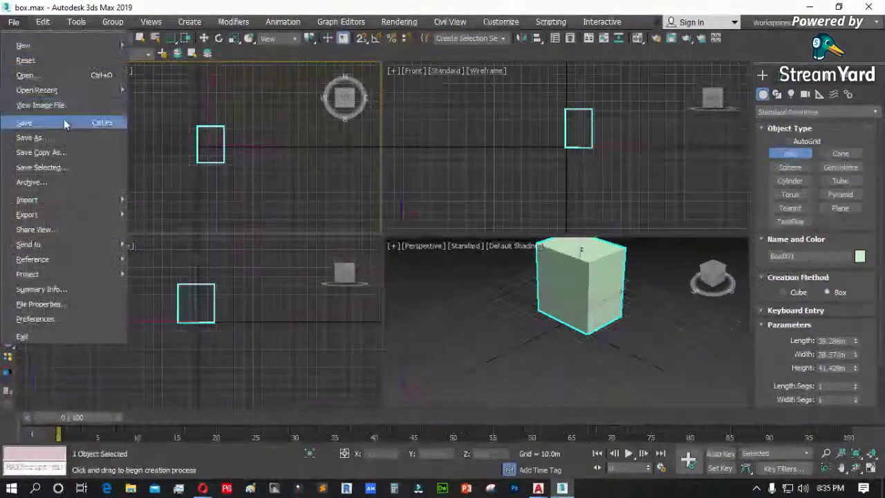
click(56, 139)
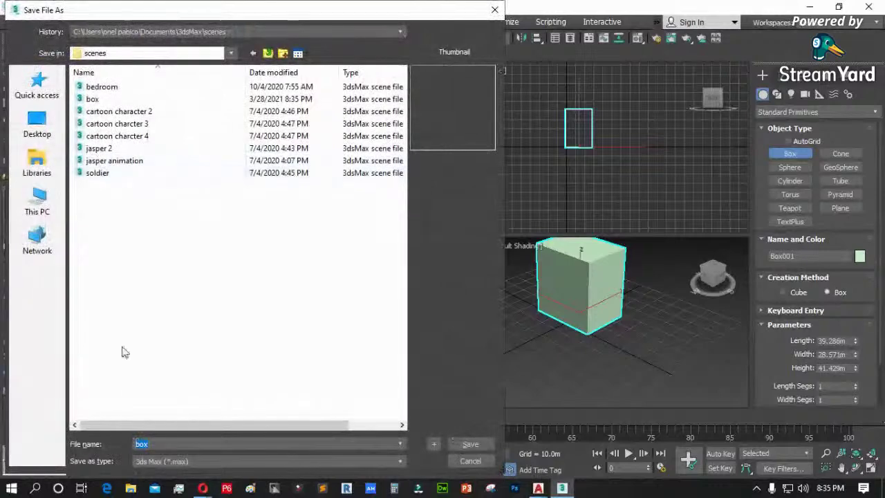
click(470, 461)
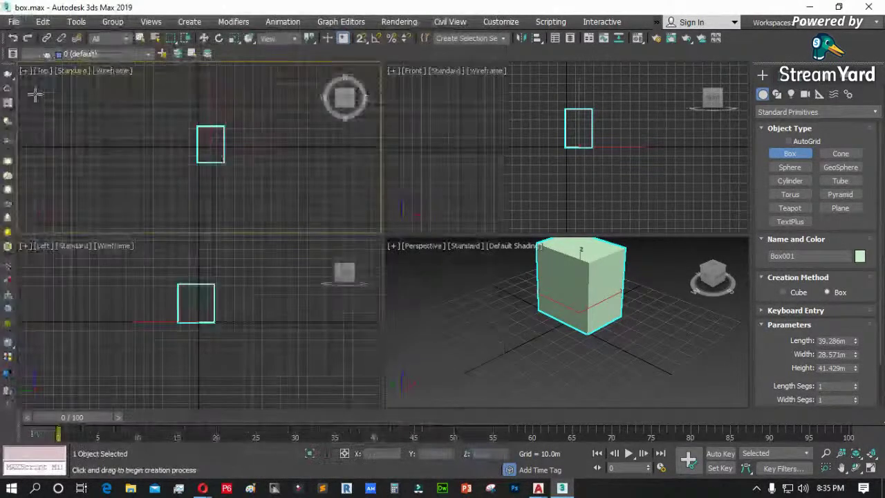
click(14, 22)
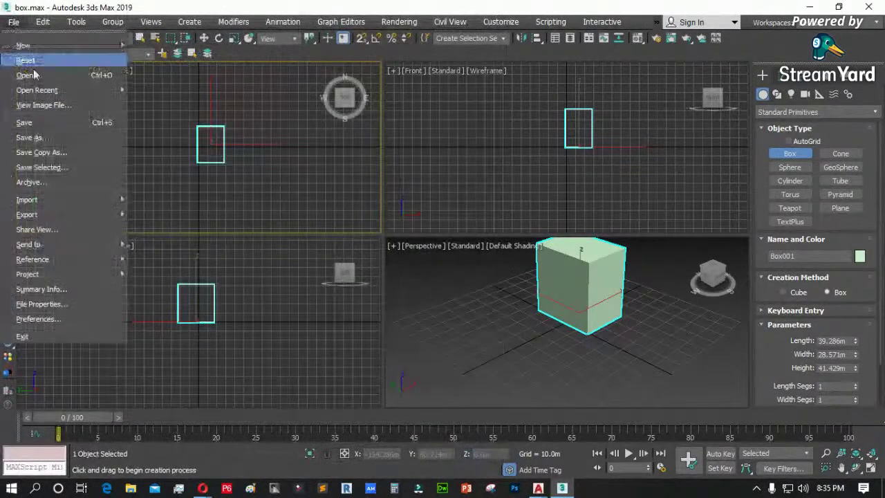
click(58, 153)
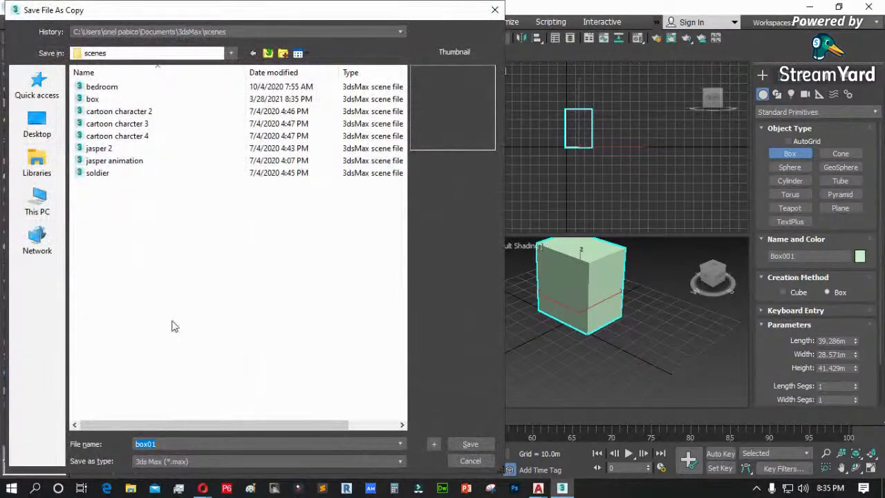
click(89, 99)
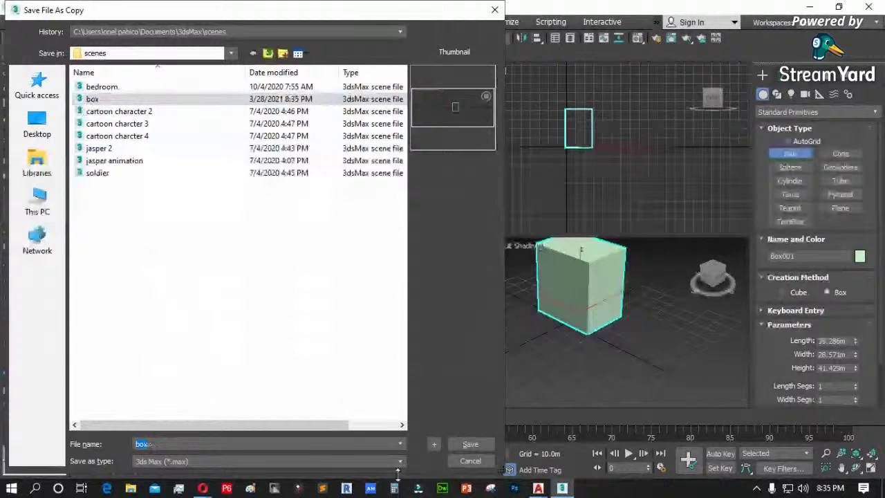
click(470, 460)
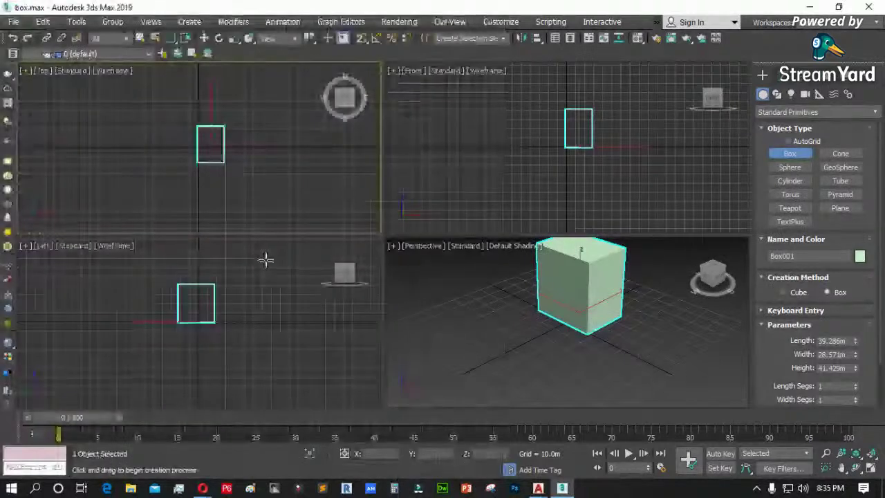
click(14, 21)
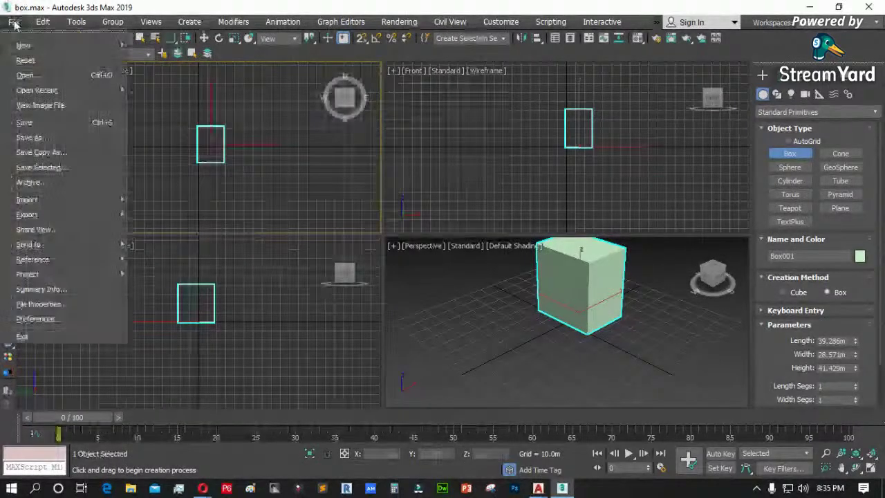
click(539, 304)
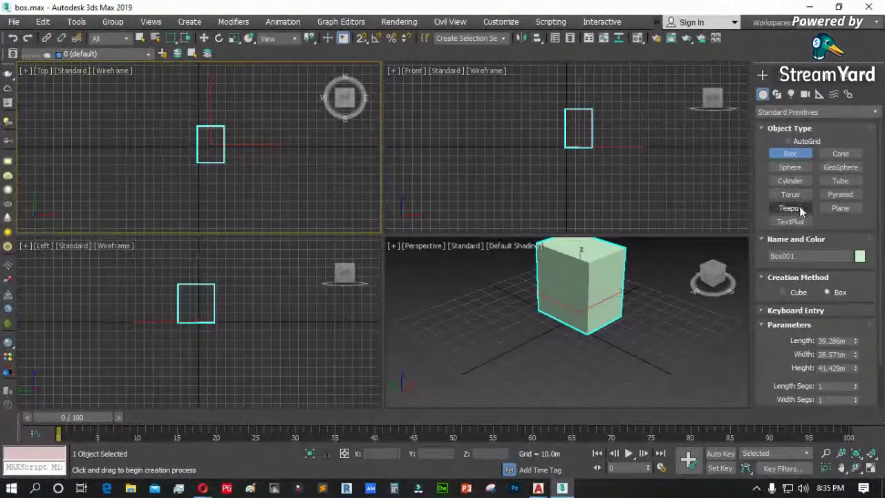
- Create a teapot with a radius of about 18 m beside the box in the Top view and deselect it
click(788, 207)
drag(131, 136, 143, 153)
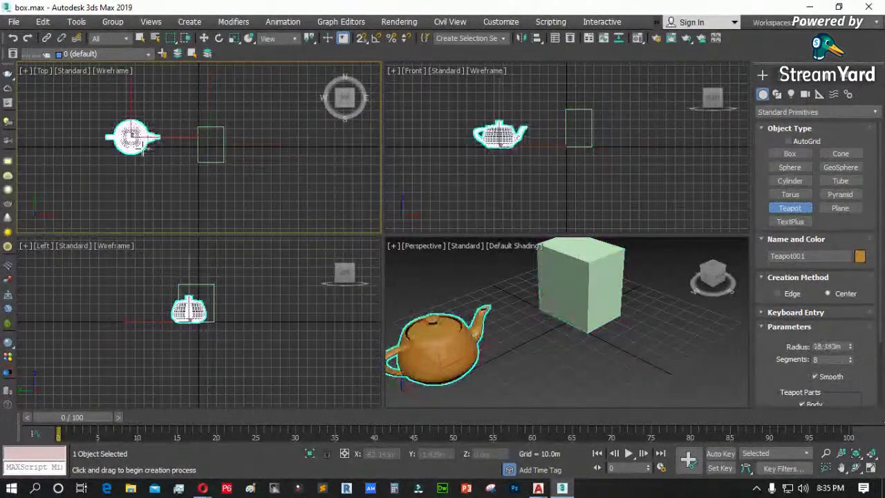
right_click(249, 194)
click(258, 190)
key(ctrl+z)
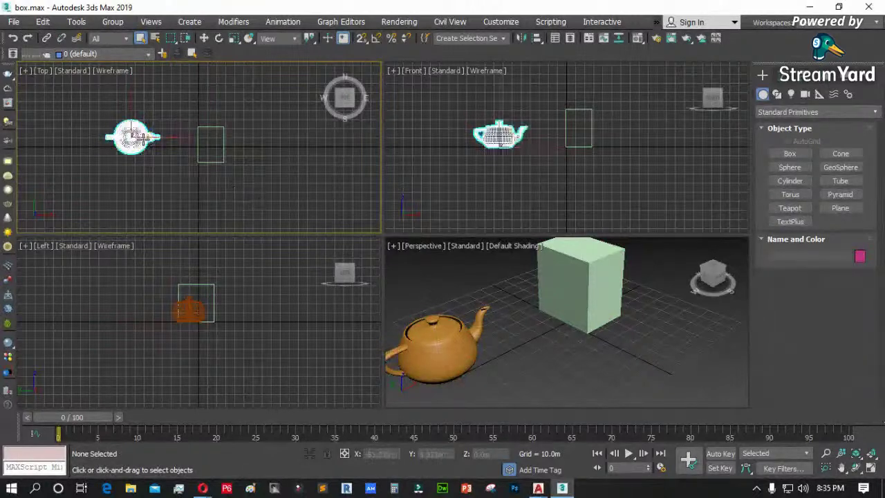
click(251, 178)
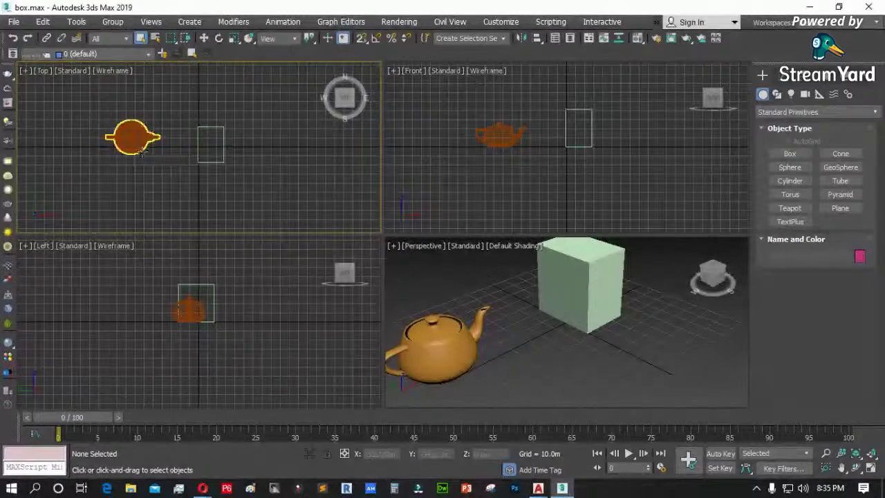
- Save only the teapot as a separate scene file named teapot
click(129, 135)
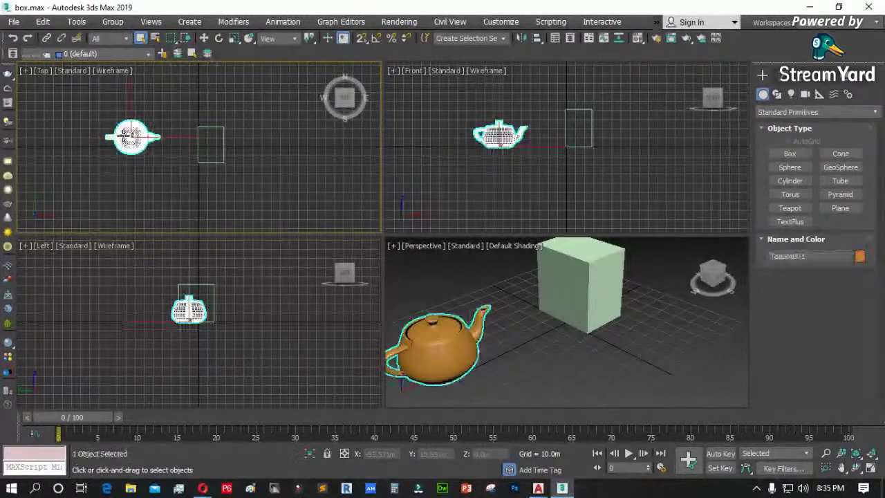
click(14, 21)
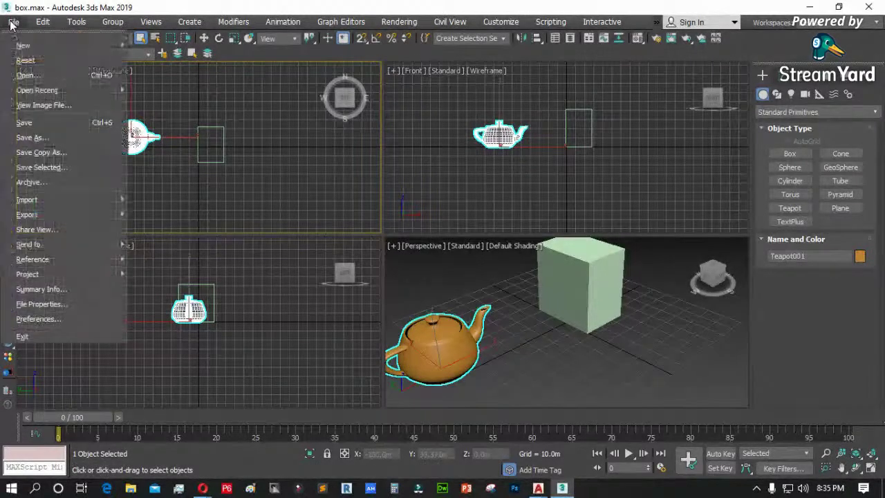
click(54, 169)
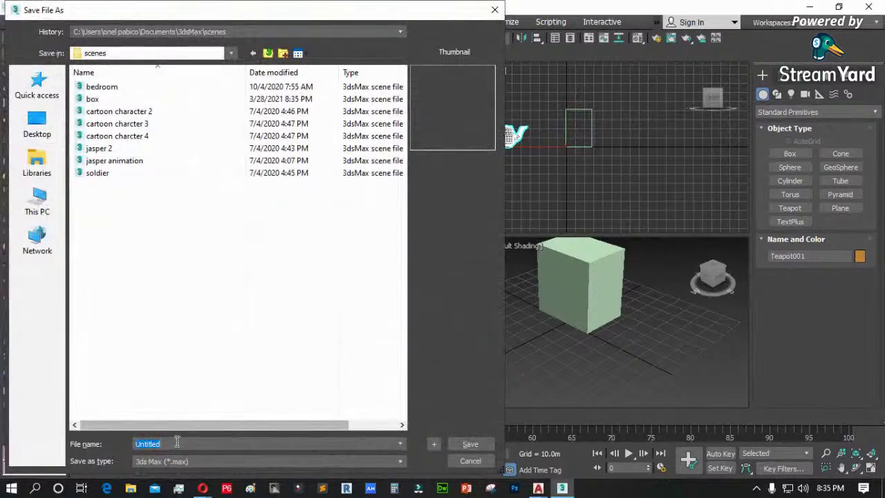
text(teapot)
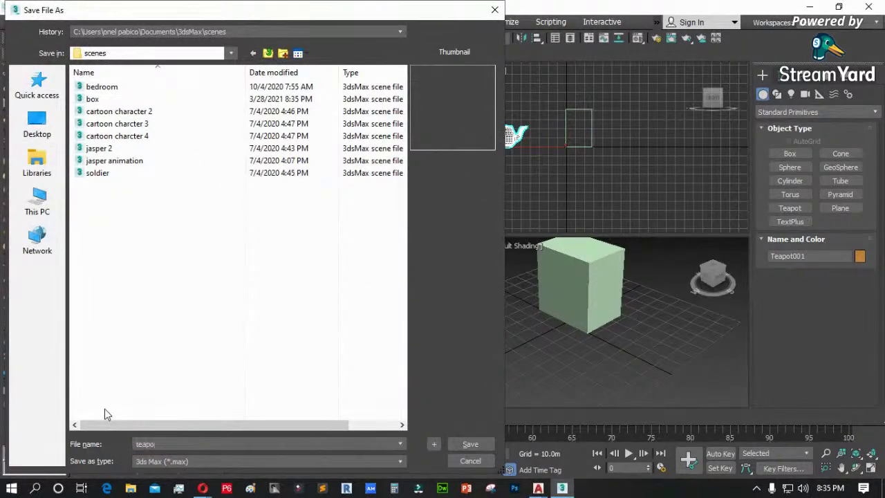
key(Return)
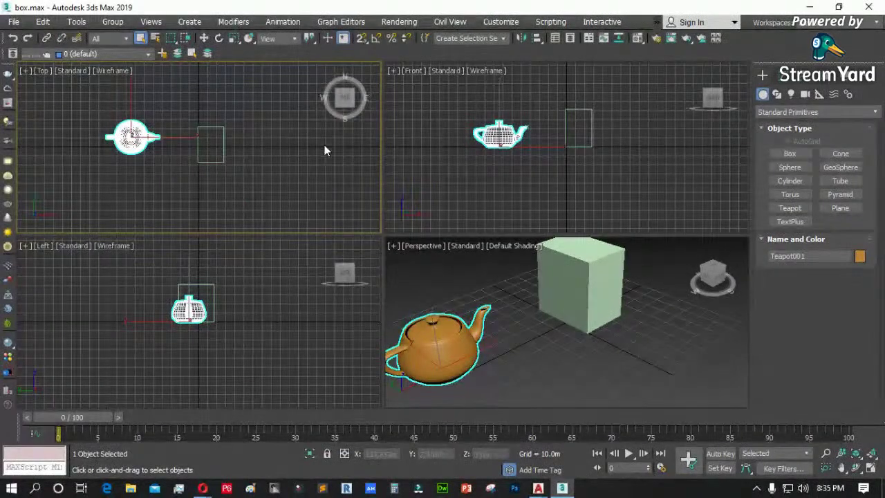
- Open the teapot scene, saving the changes to the current box scene
click(326, 150)
key(ctrl+n)
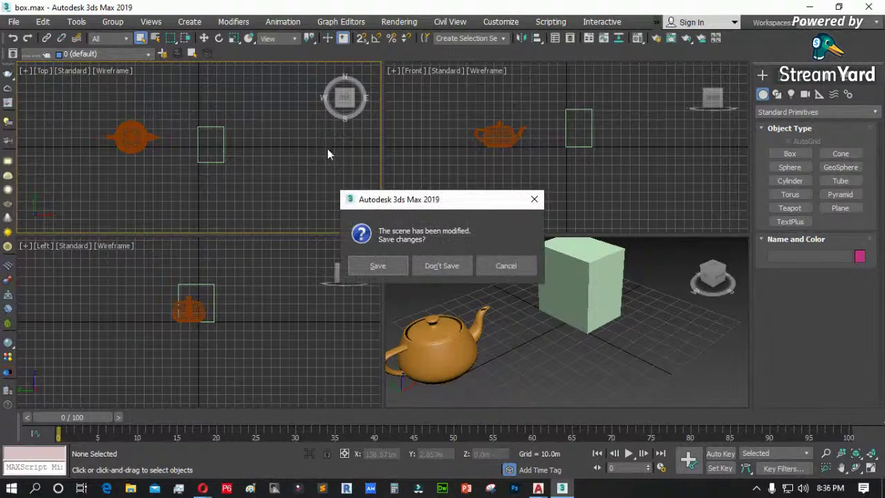
click(372, 263)
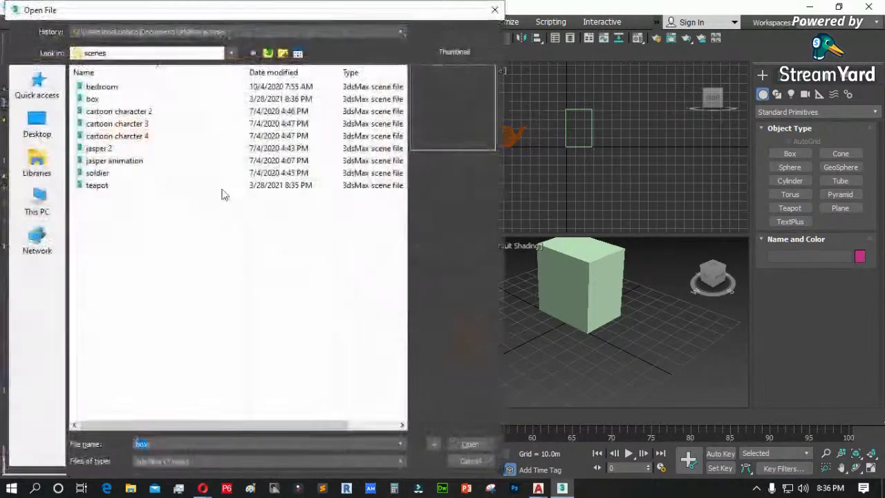
click(97, 184)
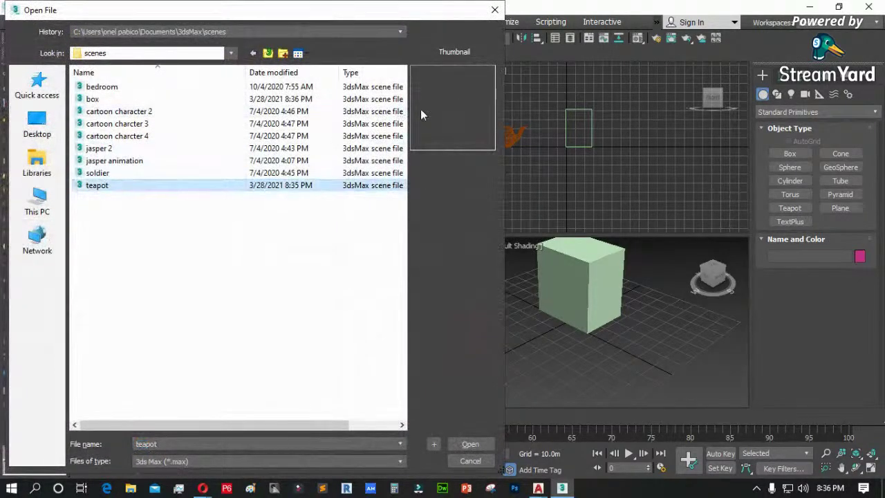
click(474, 443)
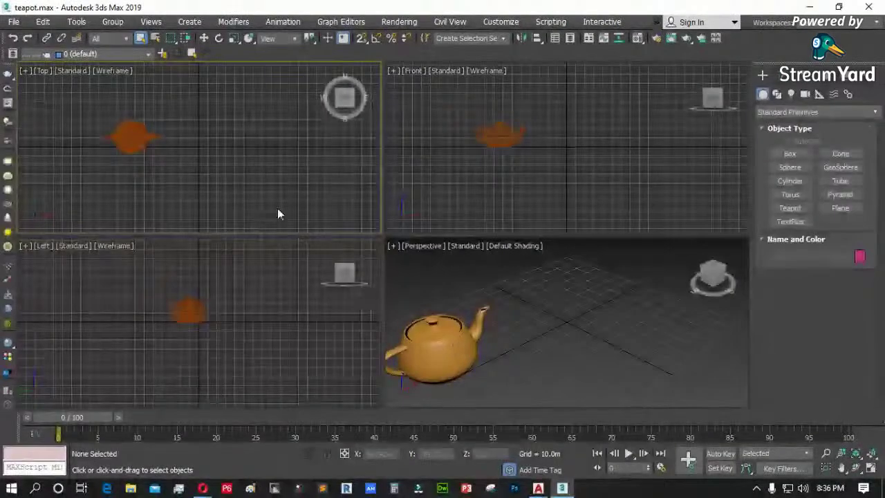
click(12, 22)
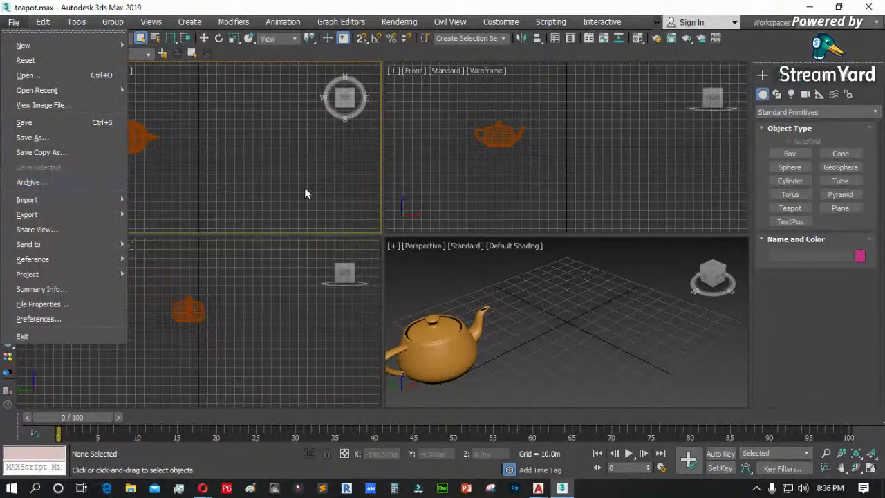
click(181, 188)
click(13, 22)
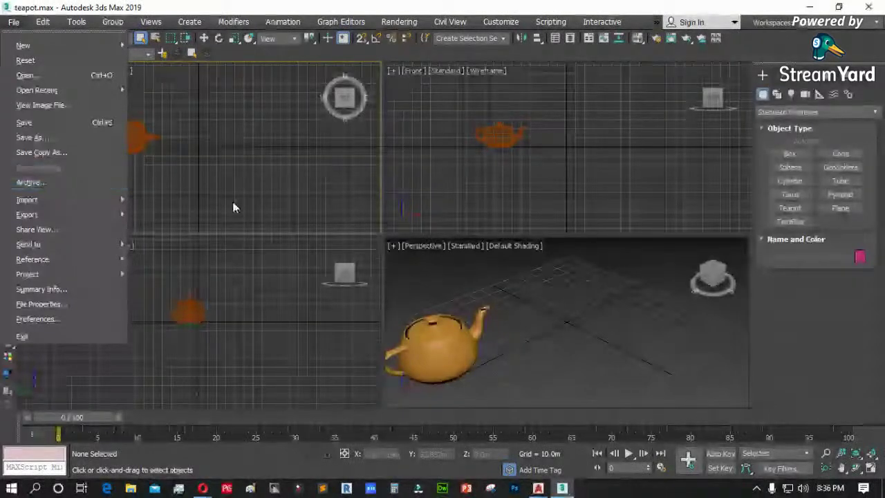
click(433, 331)
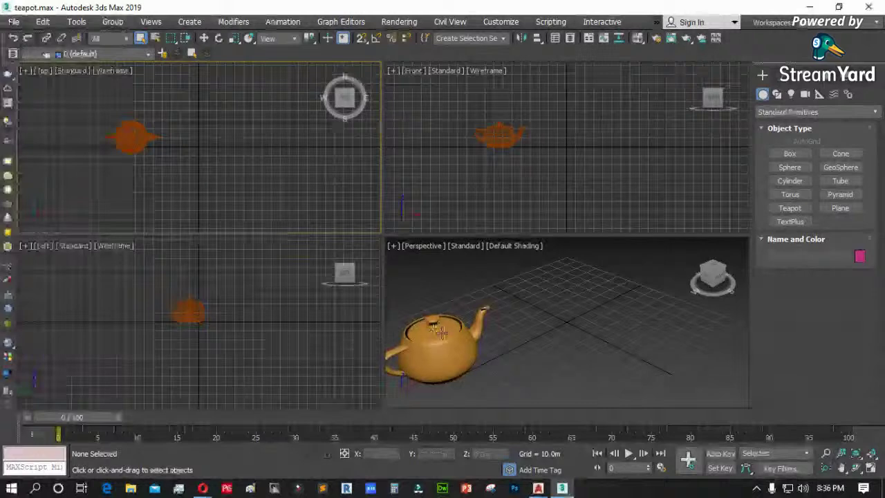
click(443, 335)
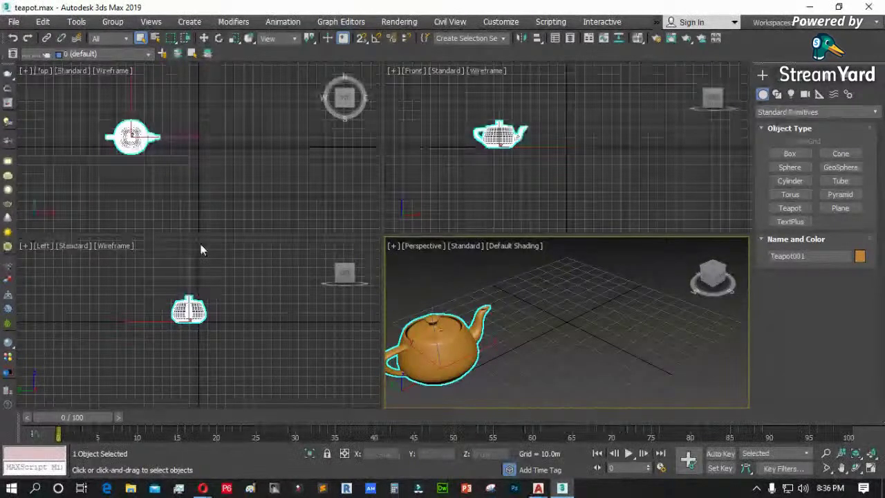
click(265, 190)
click(133, 137)
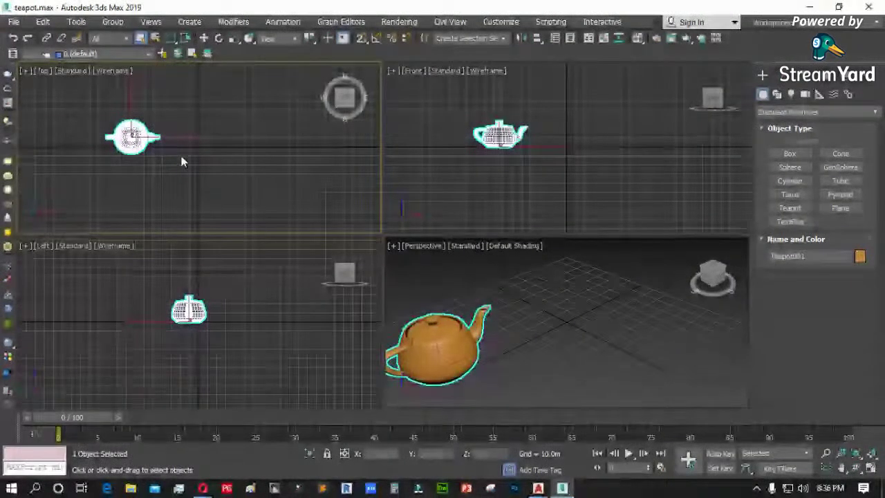
click(432, 359)
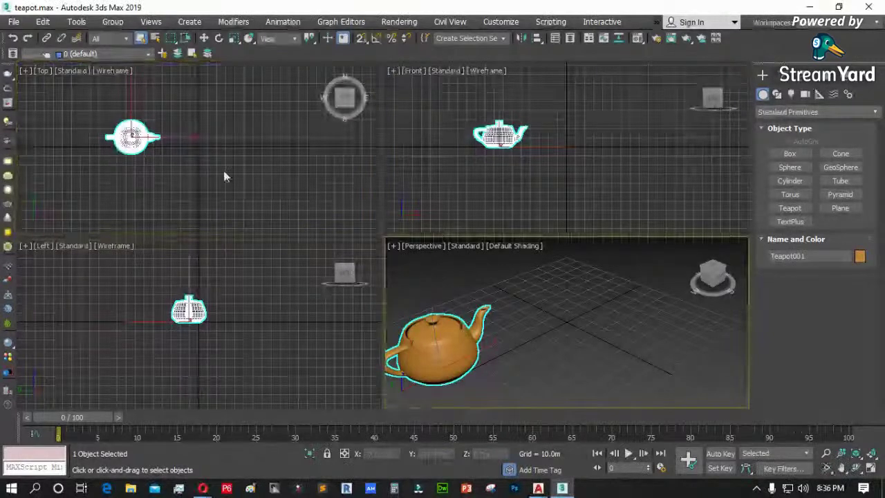
click(14, 21)
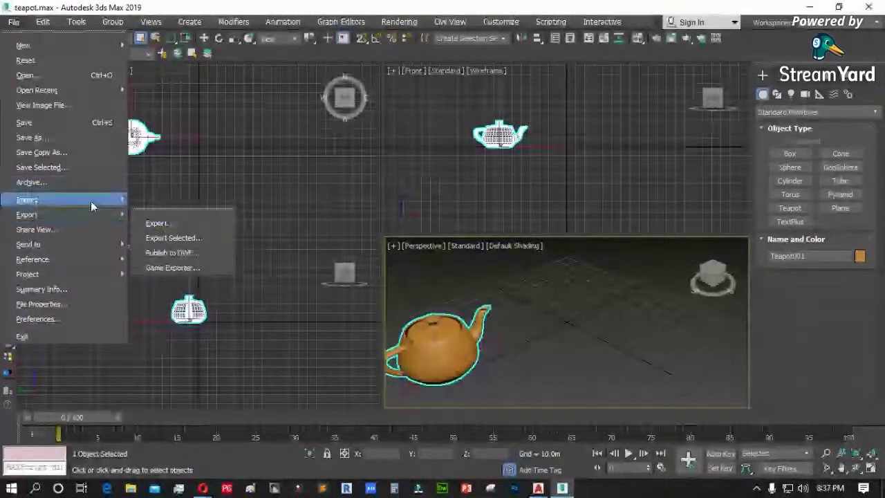
- Examine the file formats available for importing into the scene, then leave without importing anything
mouse_move(90, 200)
click(154, 209)
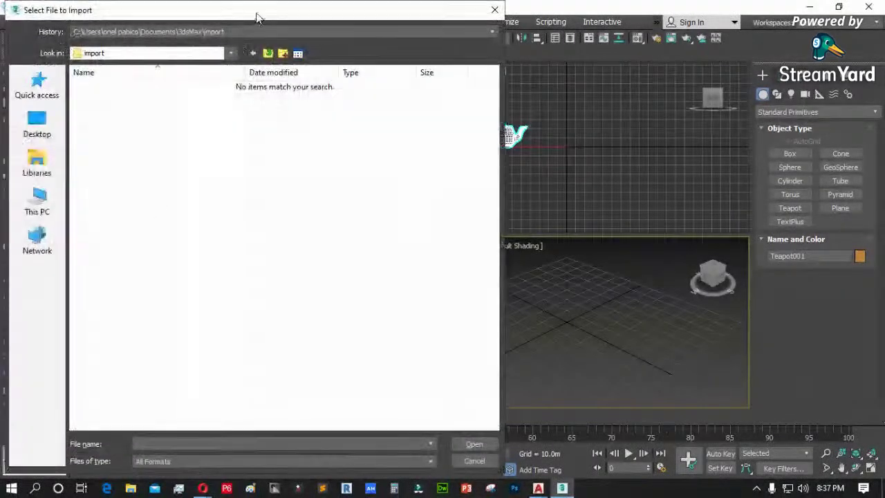
click(429, 461)
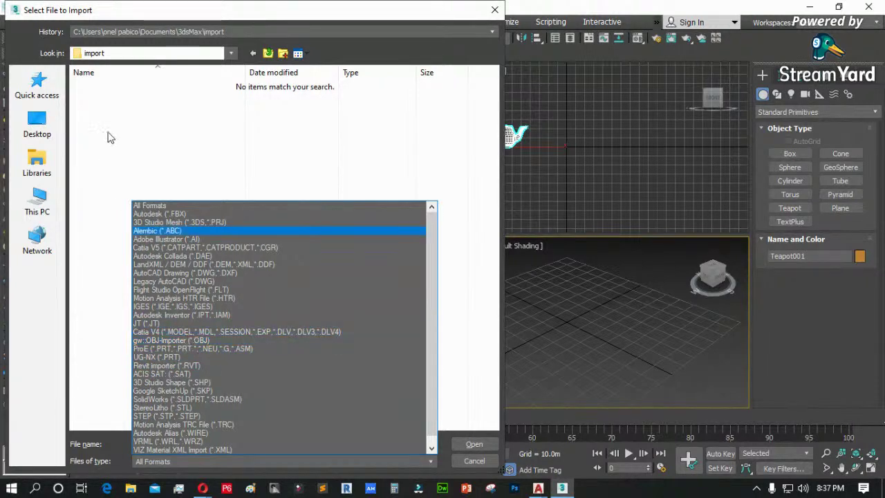
click(141, 147)
click(474, 461)
- Save two incrementally numbered copies of the teapot scene in the scenes folder, teapot01 and teapot02
click(13, 21)
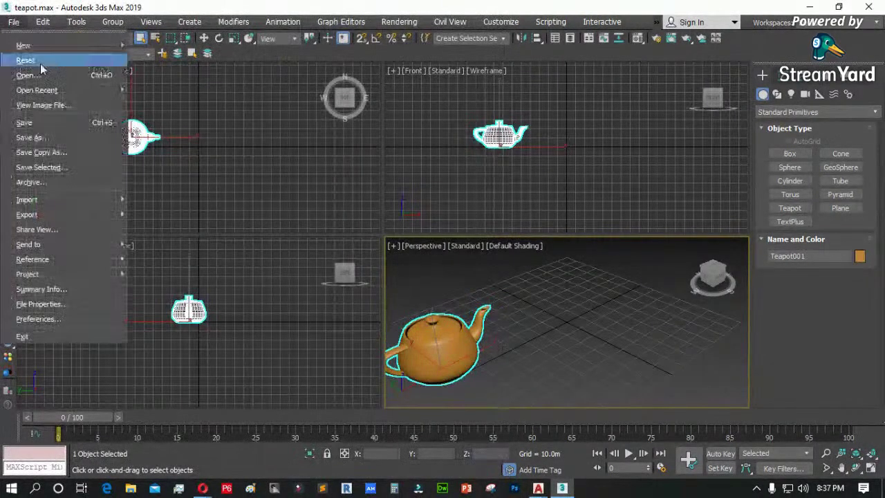
click(47, 140)
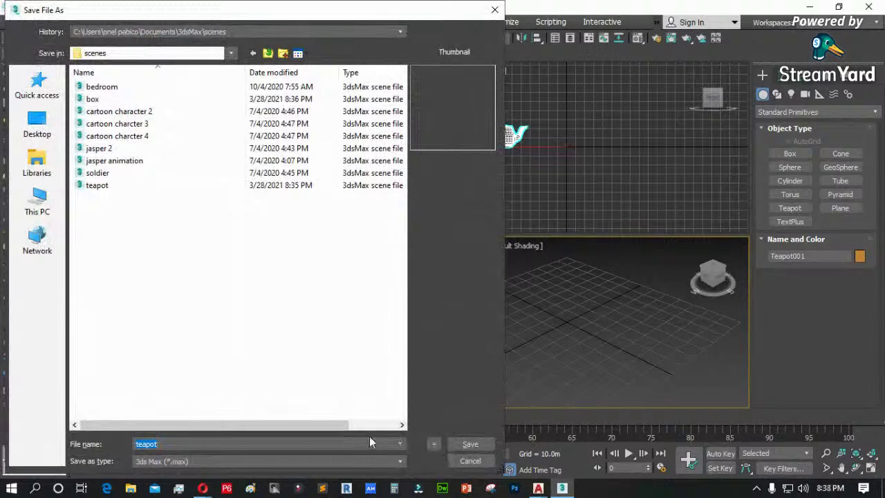
click(166, 443)
click(434, 446)
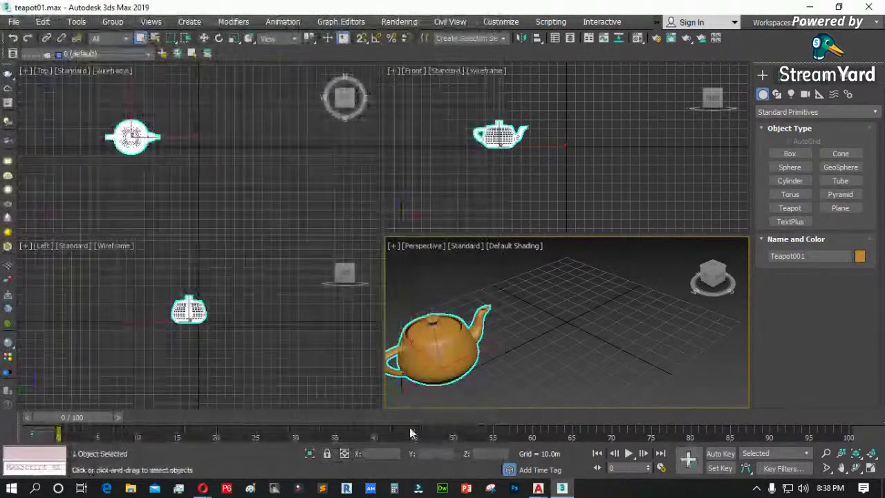
click(15, 21)
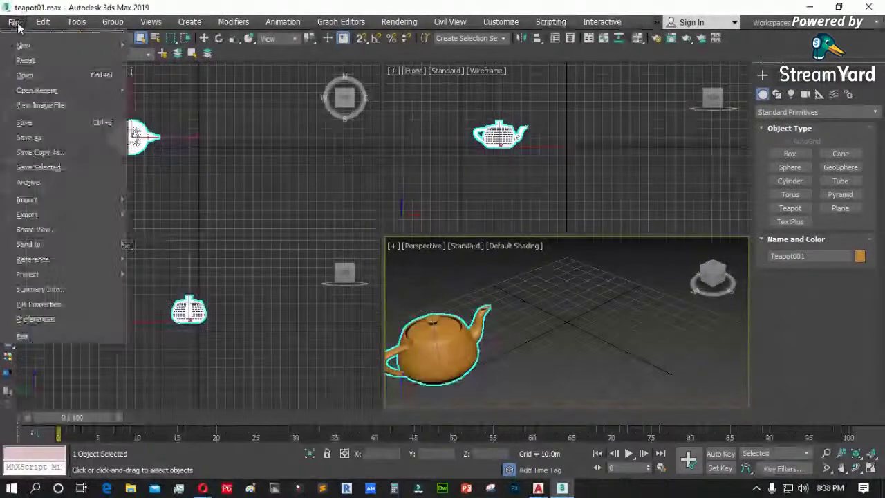
click(49, 137)
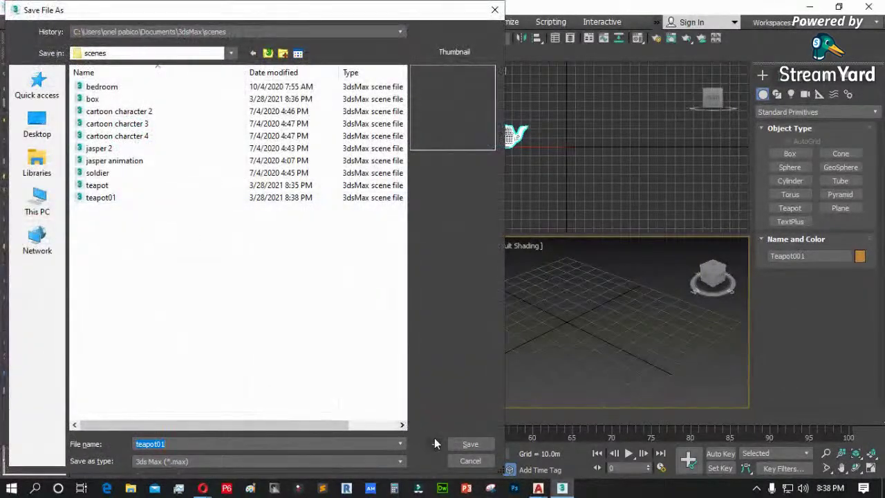
click(436, 442)
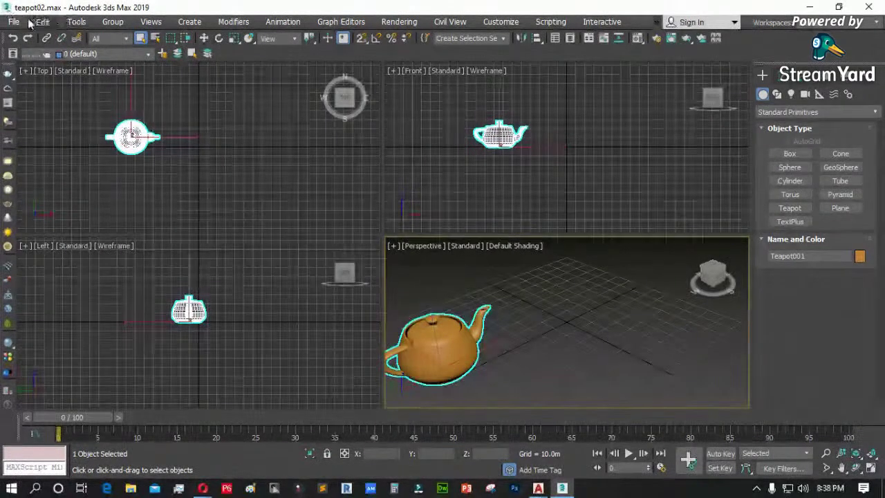
- Review the saved scene files under Save As without saving again, and deselect the teapot
click(14, 21)
click(32, 137)
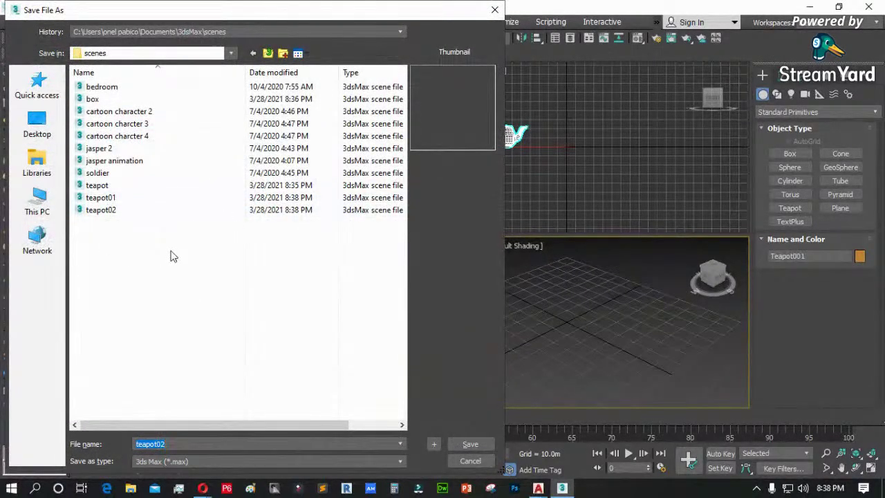
click(471, 461)
click(222, 182)
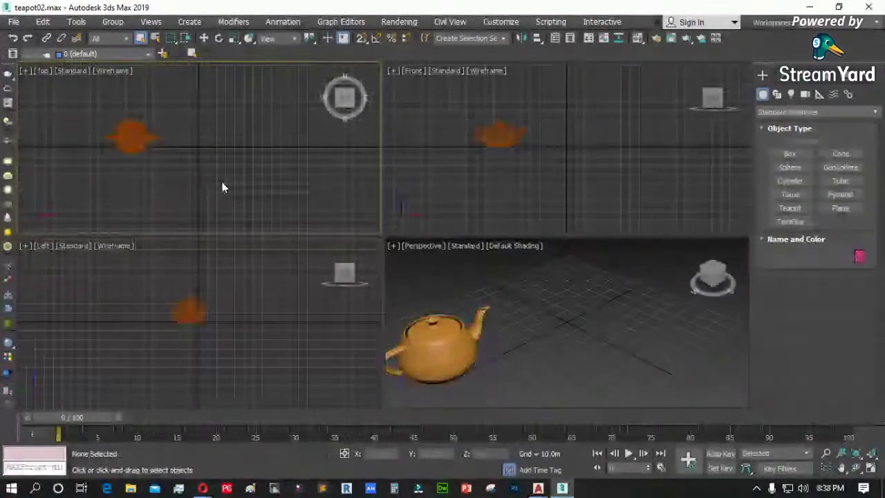
- Examine which older 3ds Max versions the scene can be saved to, then cancel without saving
click(14, 21)
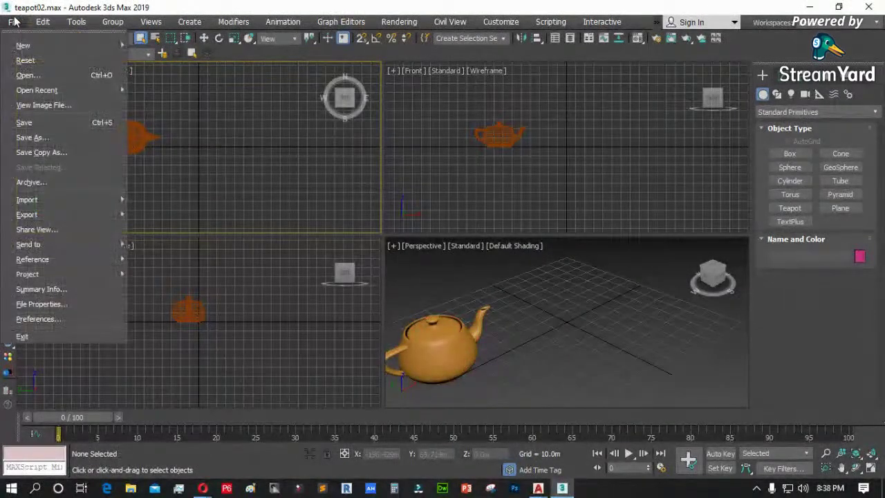
click(51, 137)
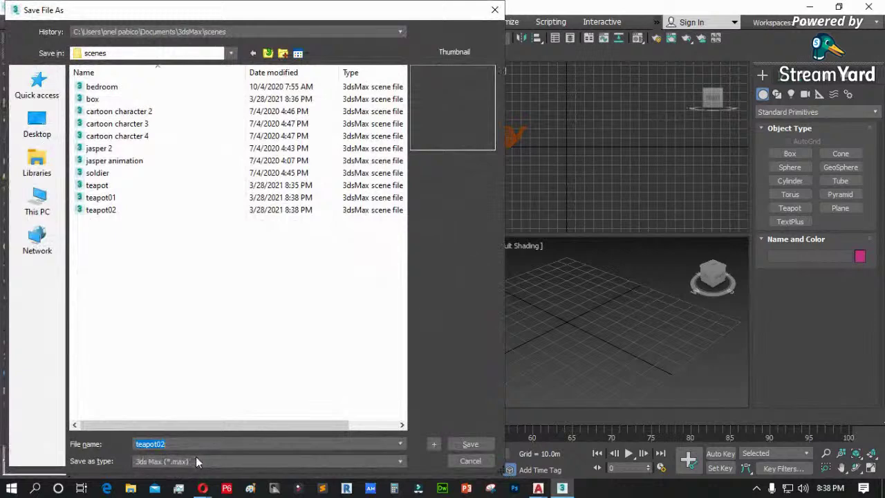
click(195, 457)
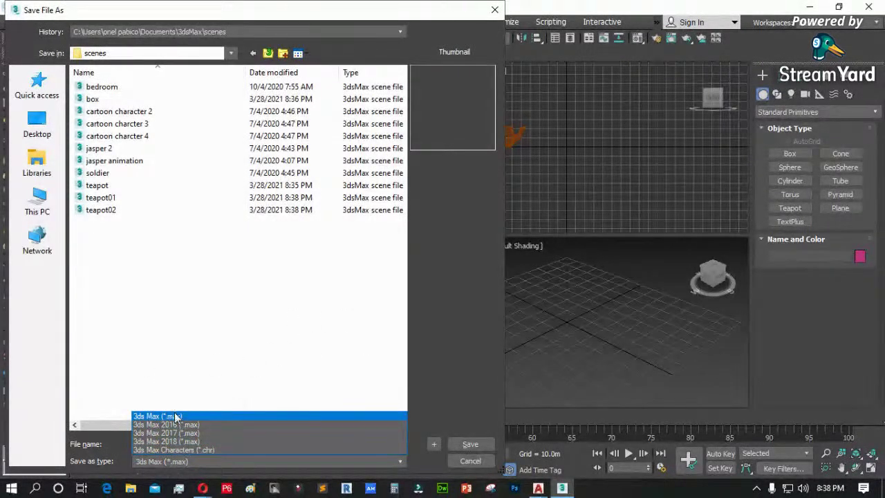
click(285, 338)
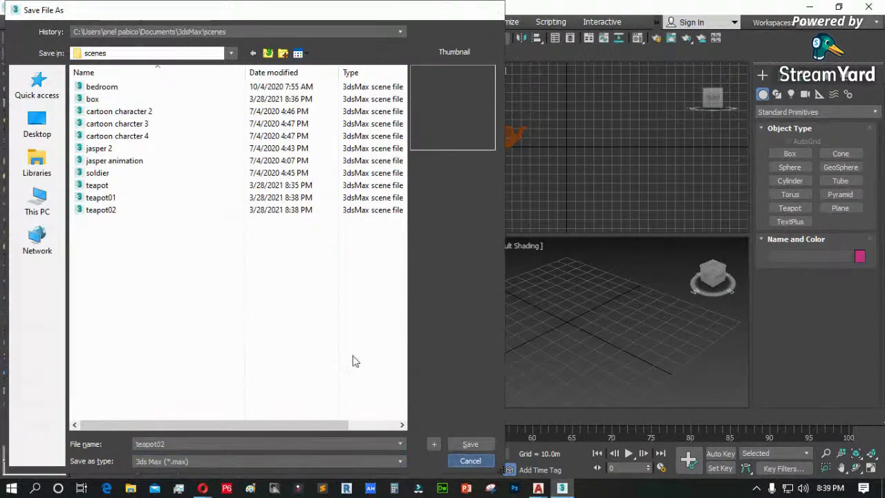
click(470, 461)
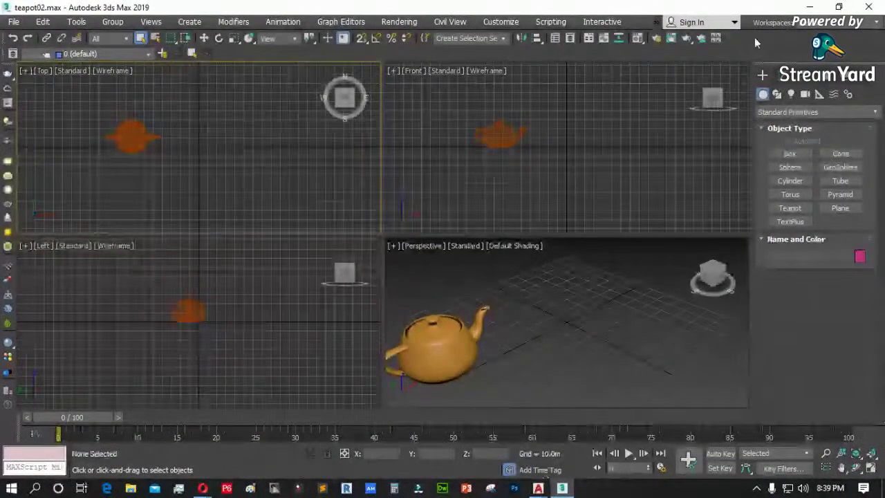
click(814, 7)
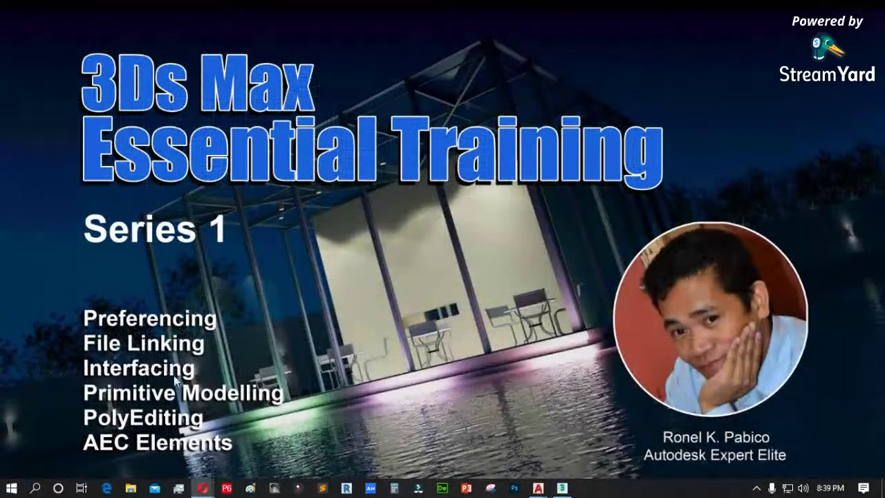
click(562, 489)
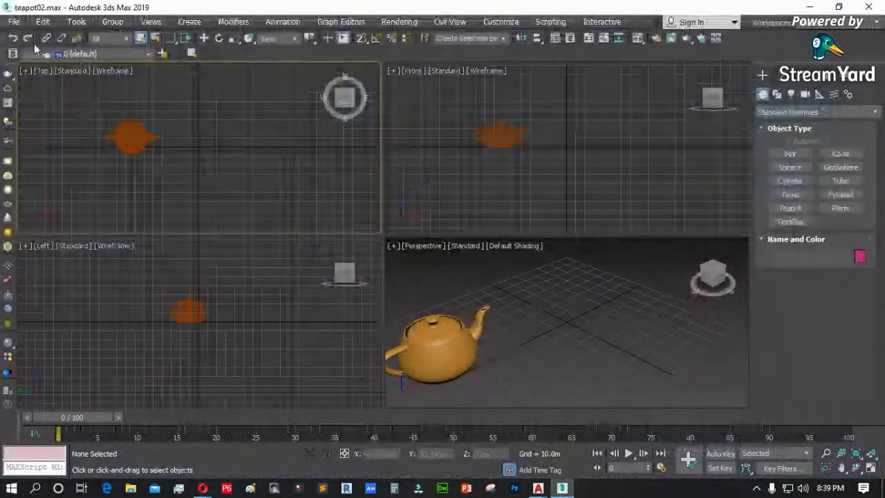
click(13, 21)
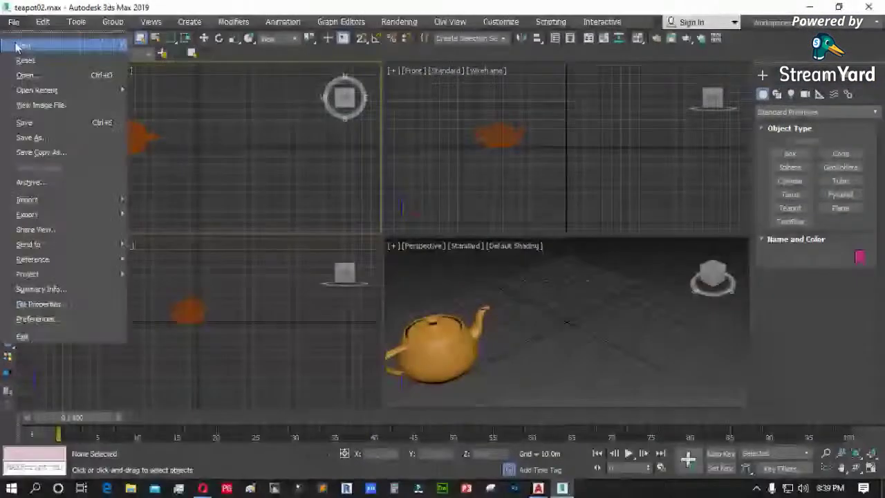
mouse_move(51, 204)
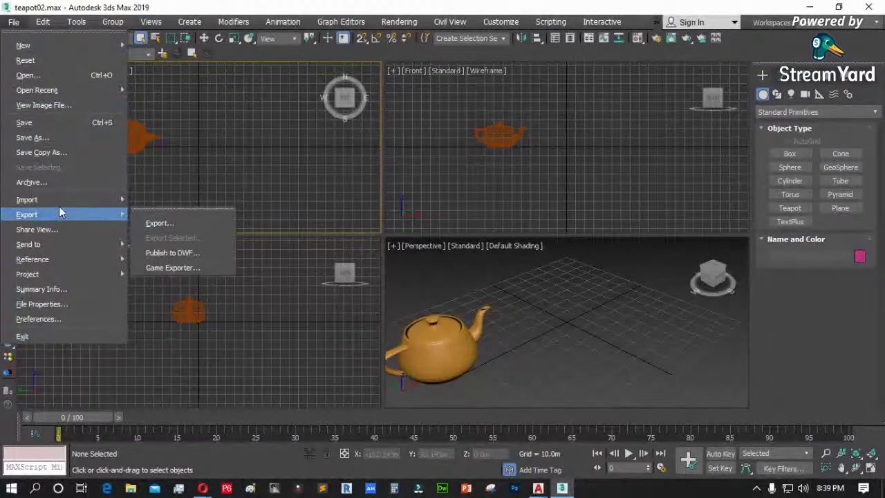
click(284, 158)
- Move the teapot along the X axis toward the grid centre, to about X -20.9 m, and deselect it
click(135, 135)
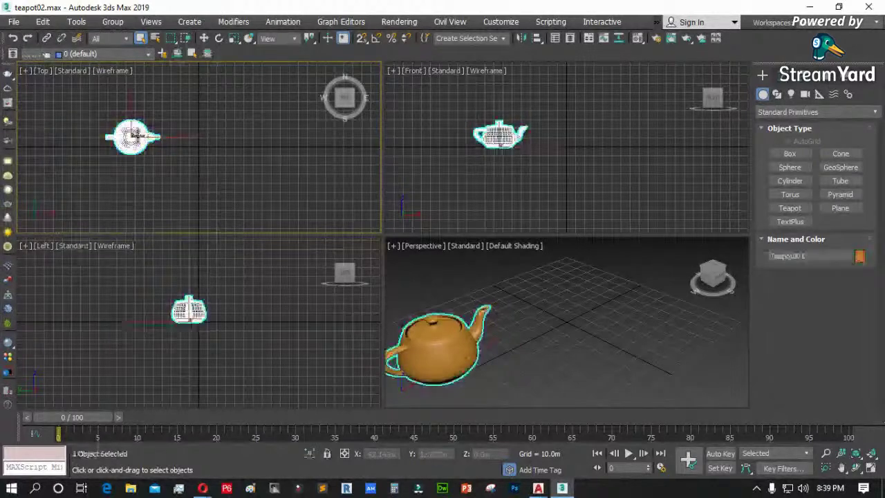
click(204, 38)
drag(142, 137, 190, 137)
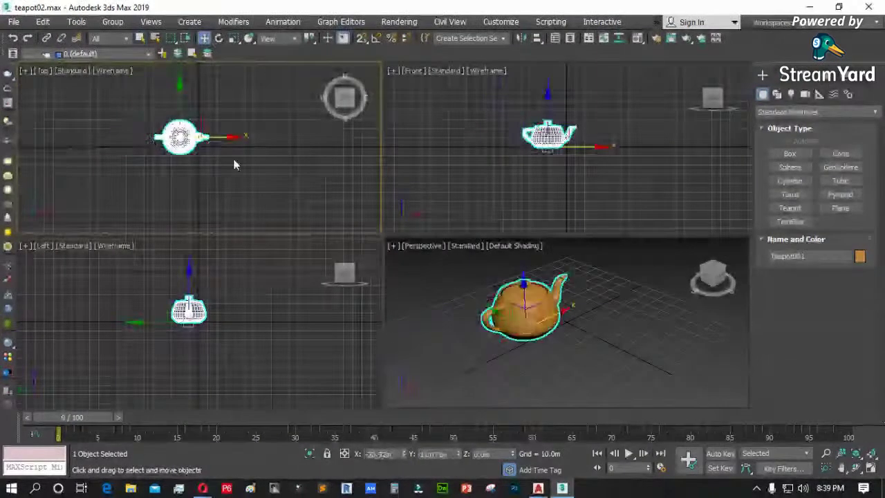
click(234, 165)
click(13, 21)
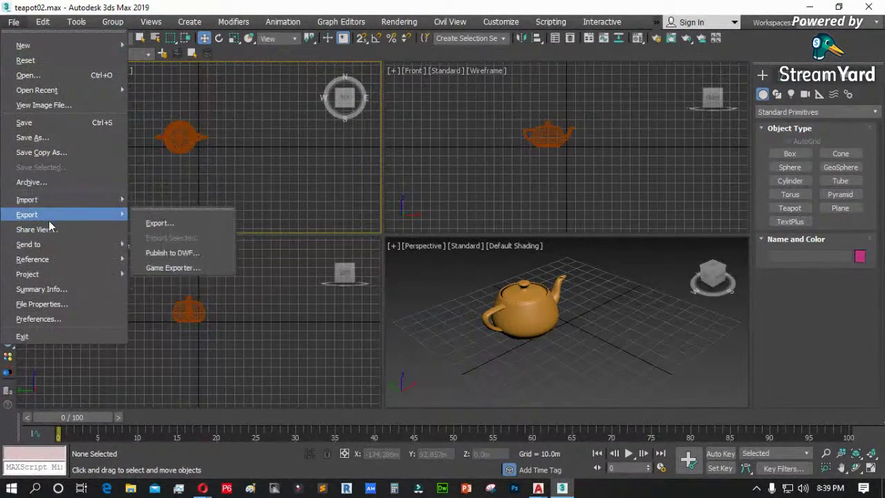
mouse_move(51, 200)
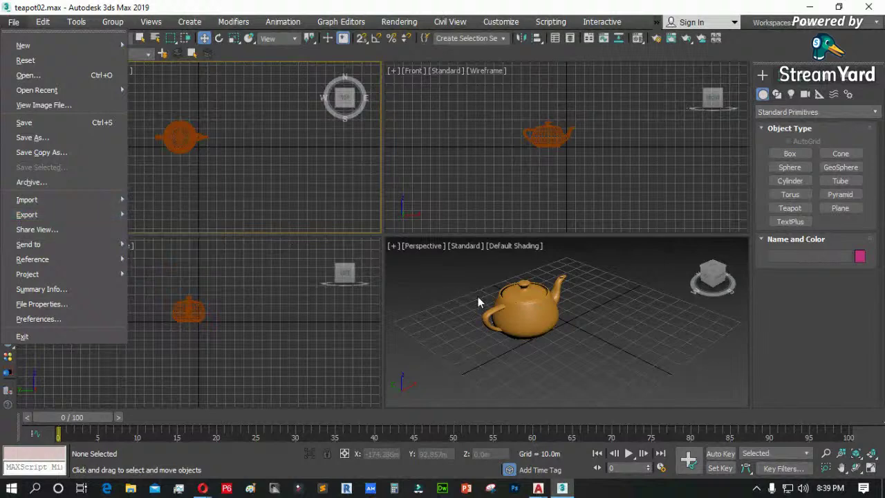
click(563, 323)
click(553, 318)
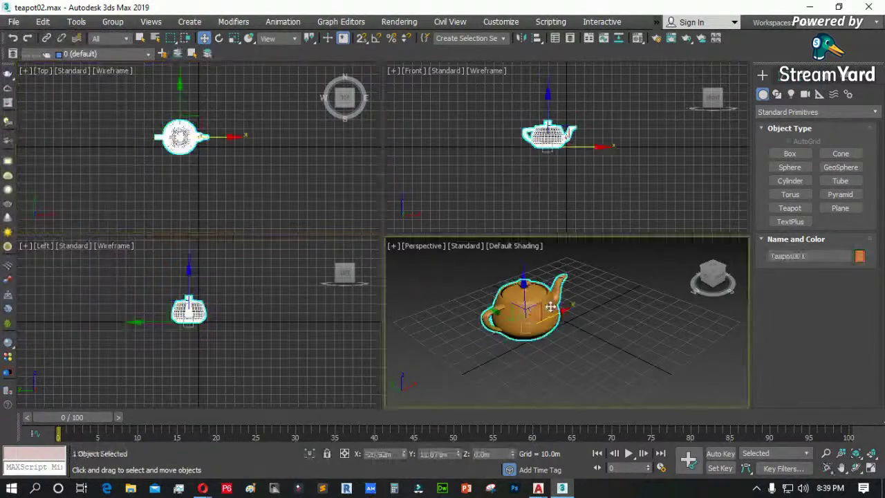
- Create a tall rectangular box on the spout side of the teapot in the Top view and deselect it
click(790, 154)
drag(261, 121, 235, 158)
click(219, 107)
right_click(182, 109)
click(111, 112)
- Examine the file formats available for exporting the whole scene, then cancel the export
click(14, 21)
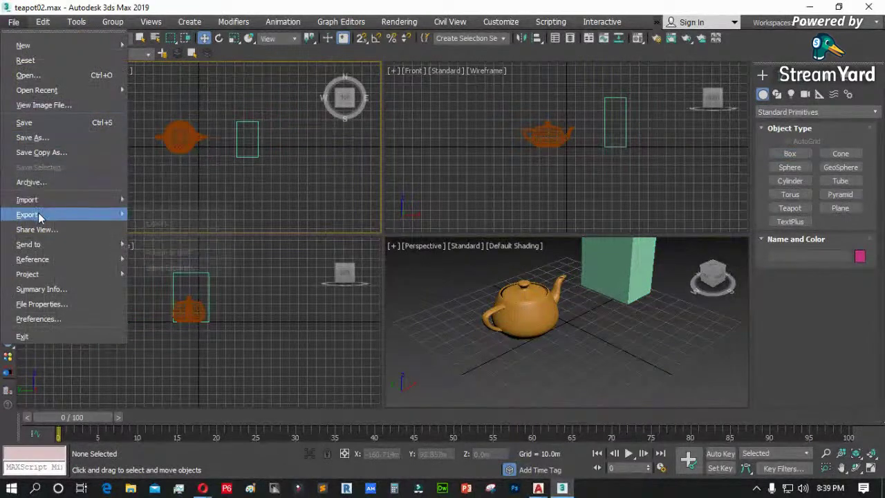
mouse_move(28, 214)
click(157, 228)
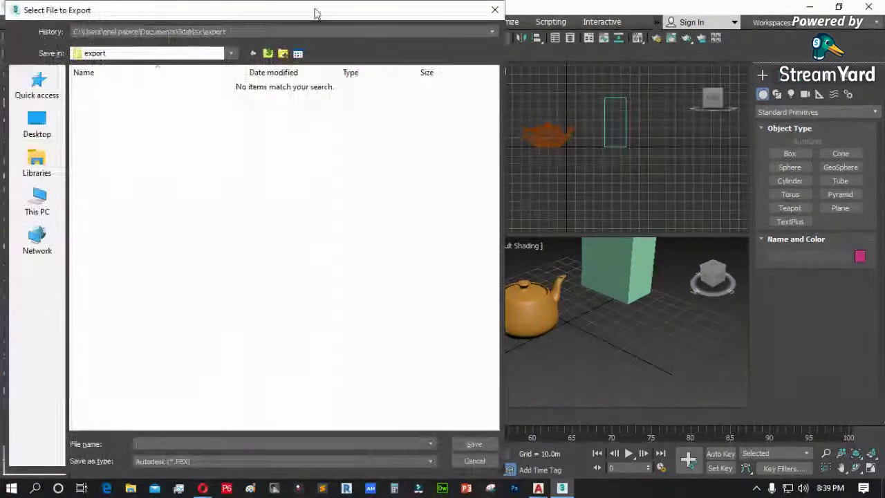
drag(315, 13, 354, 13)
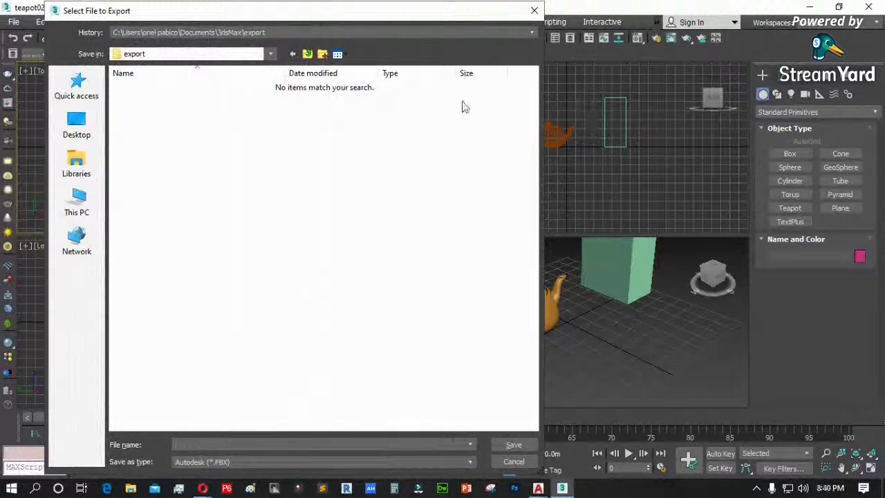
click(231, 465)
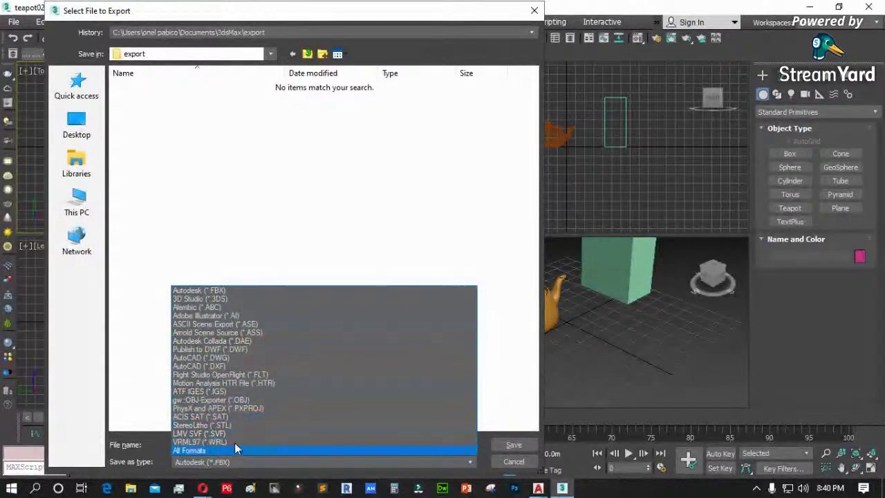
click(256, 241)
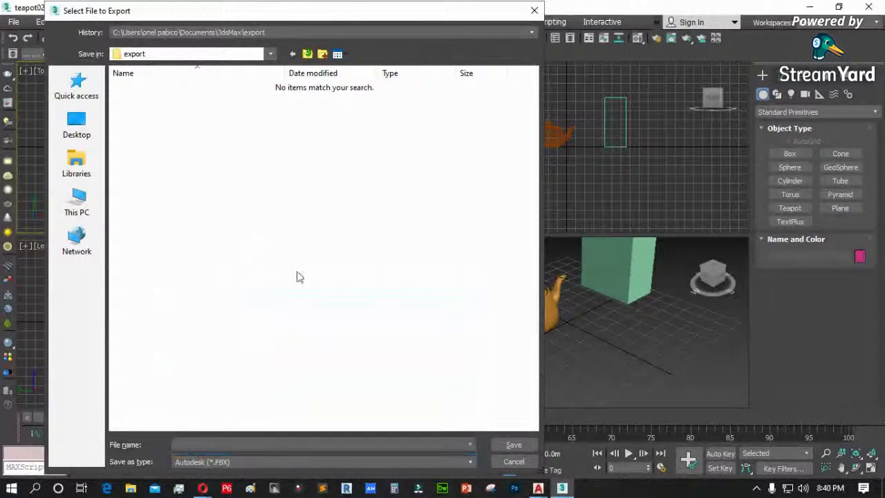
click(512, 461)
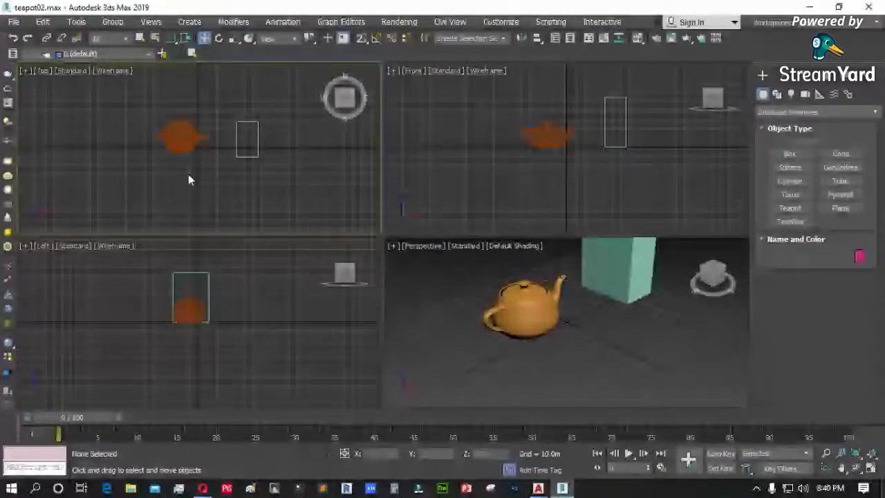
- With the teapot selected, examine the Game Exporter's model settings, then close it without exporting and deselect the teapot
click(506, 299)
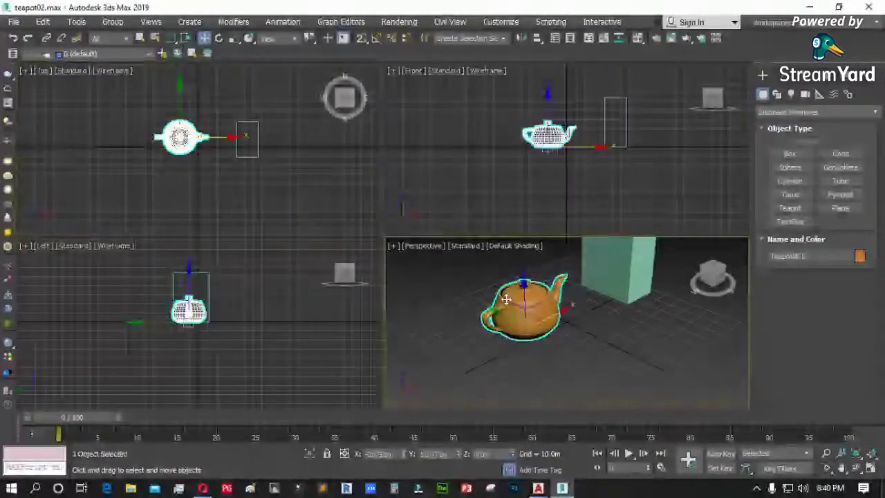
click(14, 21)
mouse_move(47, 218)
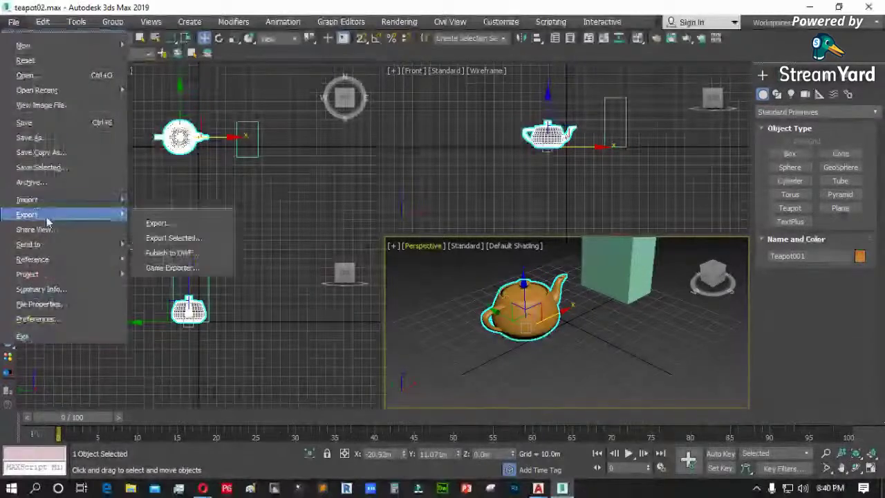
click(200, 264)
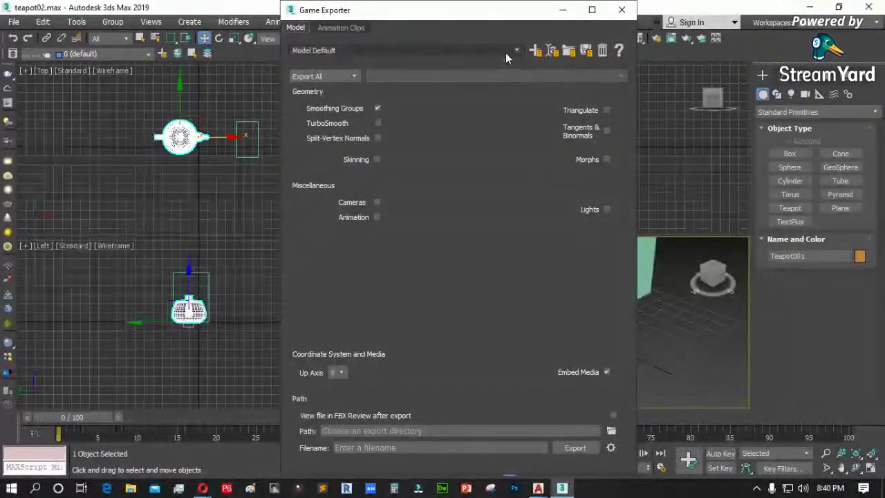
click(622, 12)
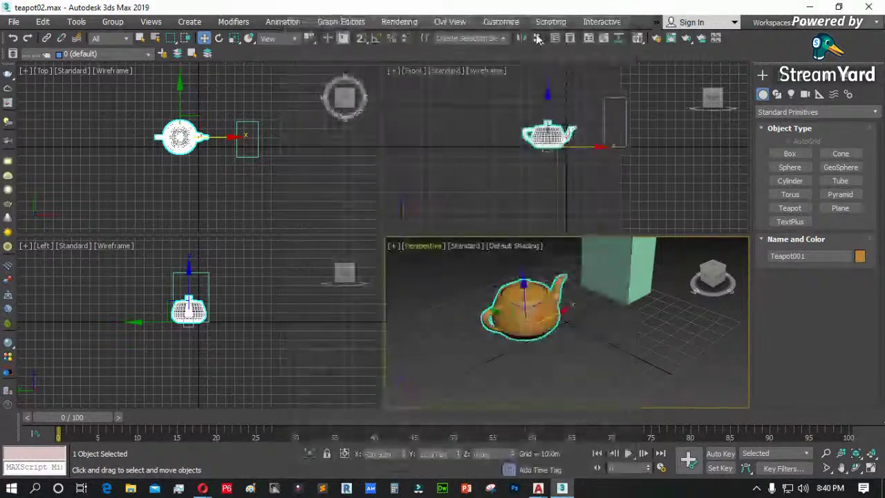
click(114, 149)
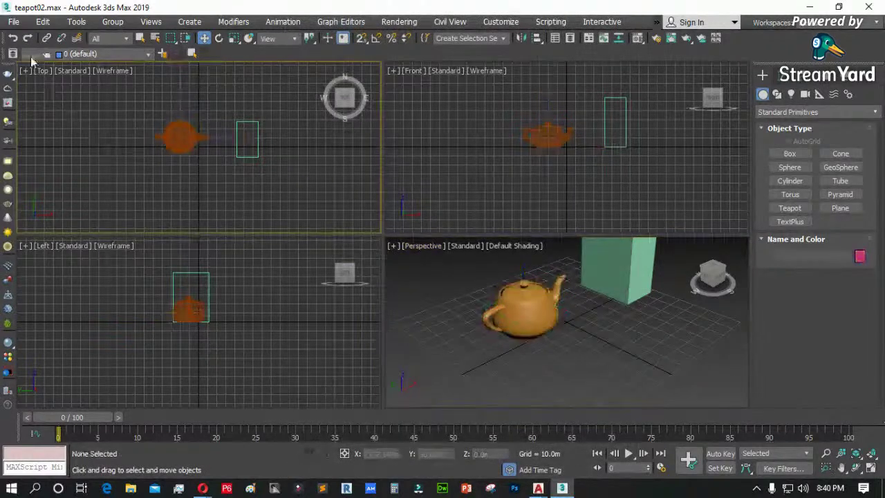
click(13, 22)
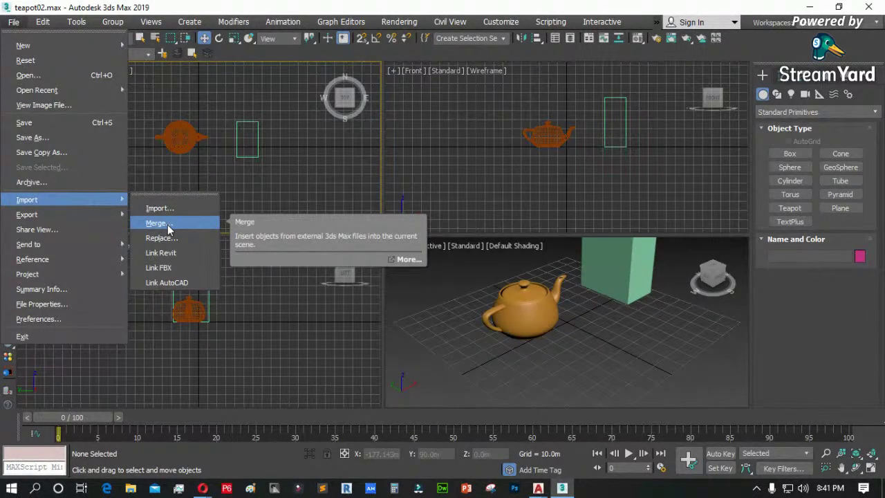
click(257, 178)
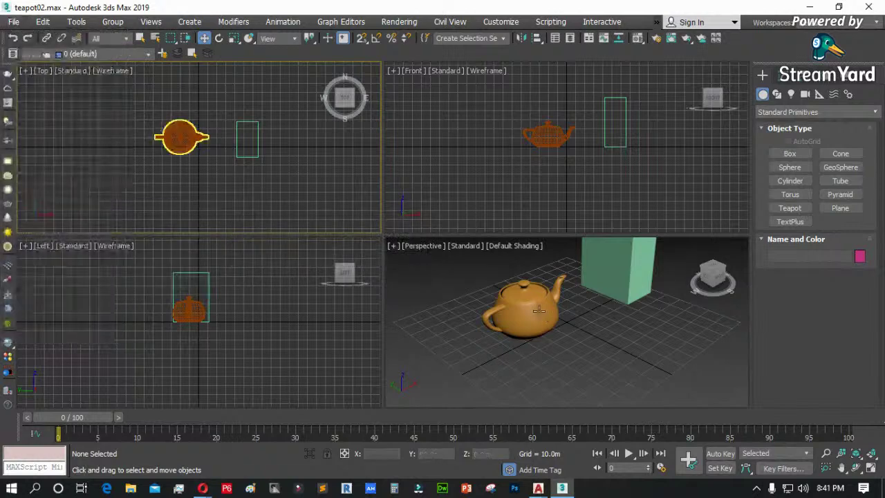
click(258, 152)
click(146, 132)
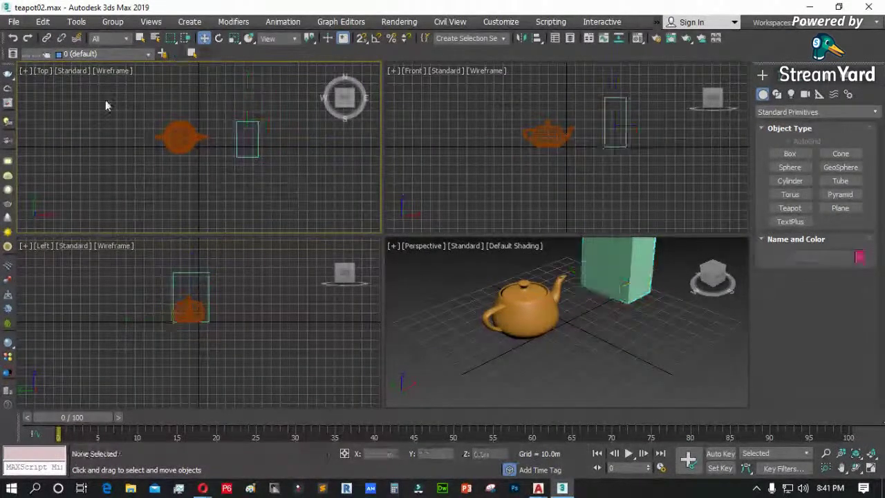
click(13, 22)
click(300, 198)
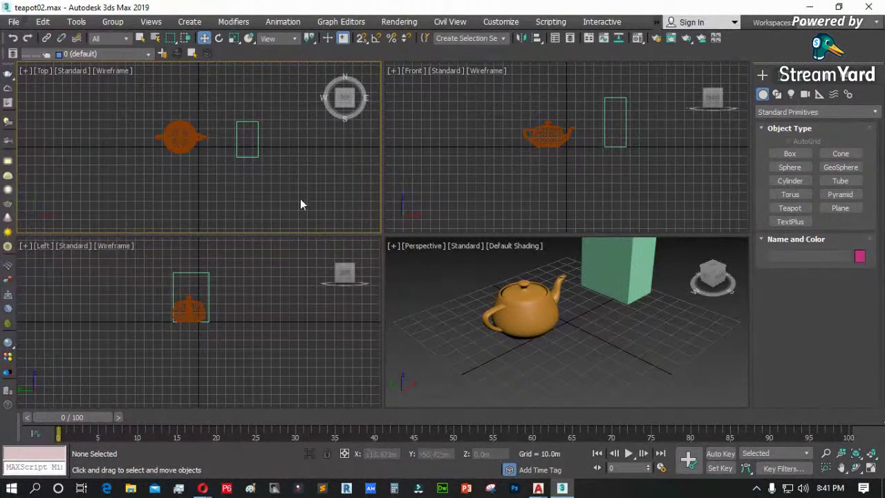
- Delete the tall rectangular box beside the teapot in the Top view and save the scene
click(258, 156)
key(Delete)
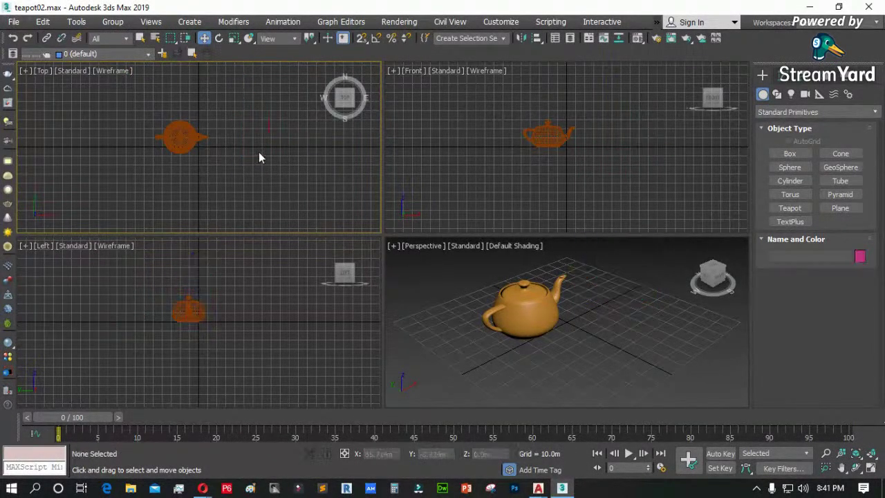
- Open the box scene from the scenes folder and delete the teapot from it
click(13, 22)
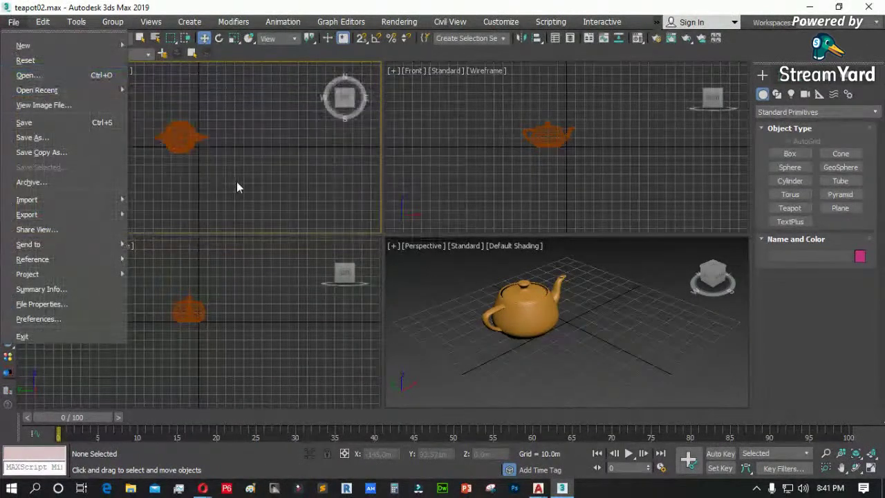
click(35, 76)
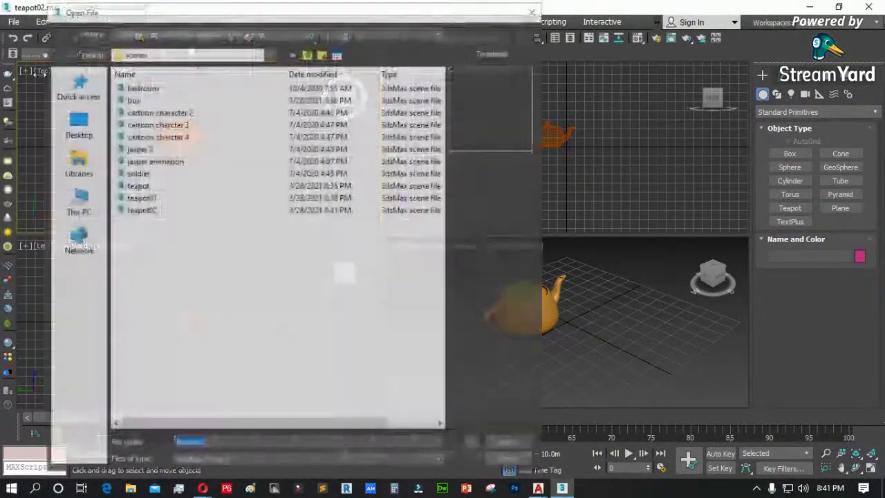
click(132, 99)
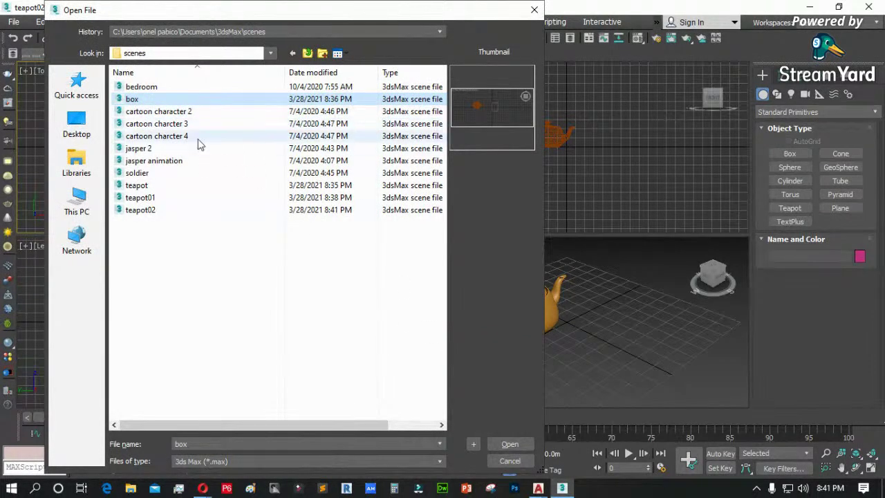
click(505, 446)
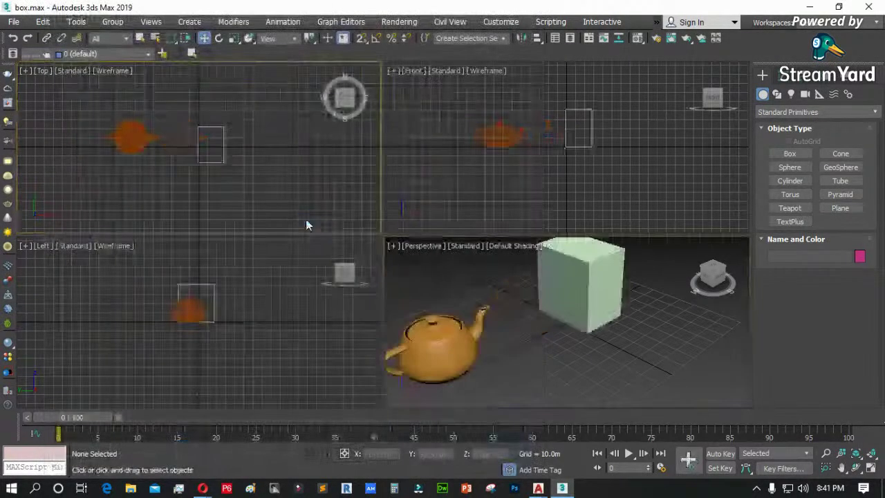
click(136, 140)
key(Delete)
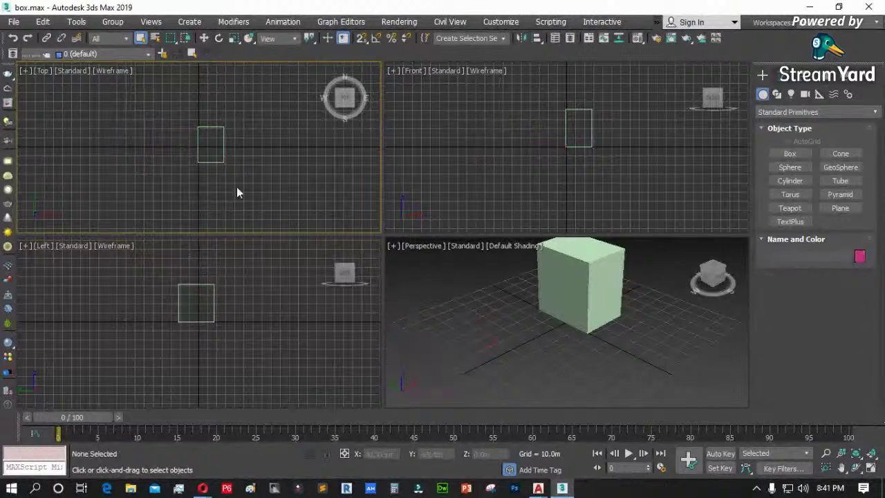
- Move the box along the X axis to the grid centre, about X 1.07 m, deselect it and save the scene
click(204, 128)
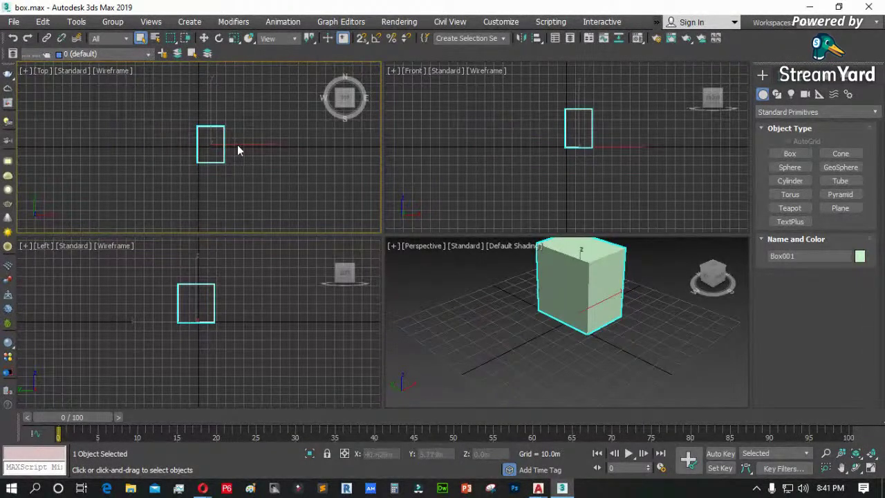
key(w)
drag(243, 145, 232, 143)
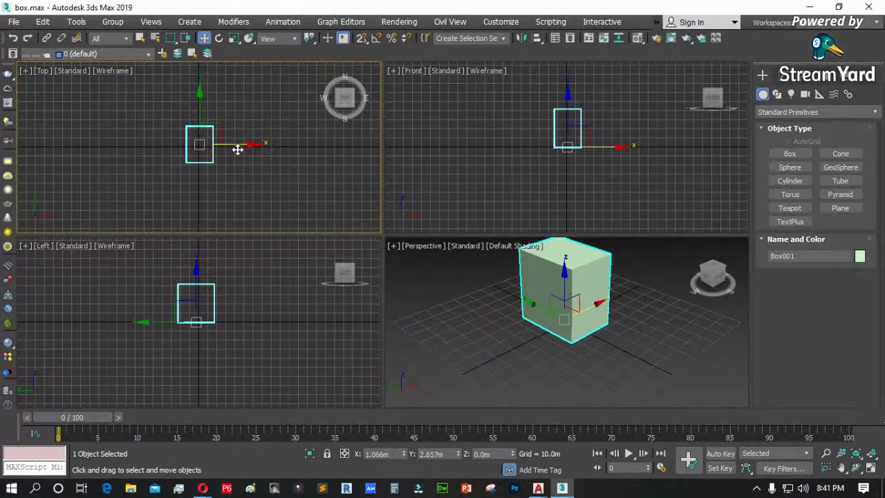
click(98, 129)
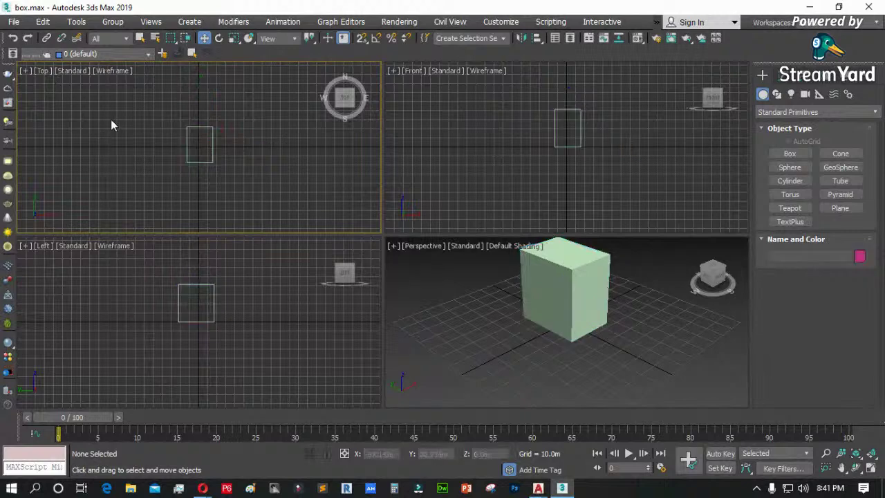
click(14, 22)
click(262, 182)
- Open the original teapot scene, teapot.max, from the scenes folder
click(13, 22)
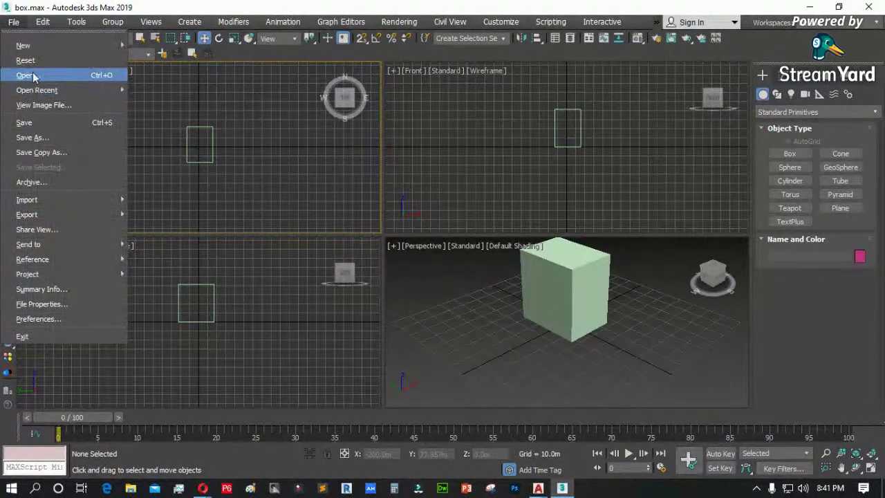
click(33, 76)
click(371, 263)
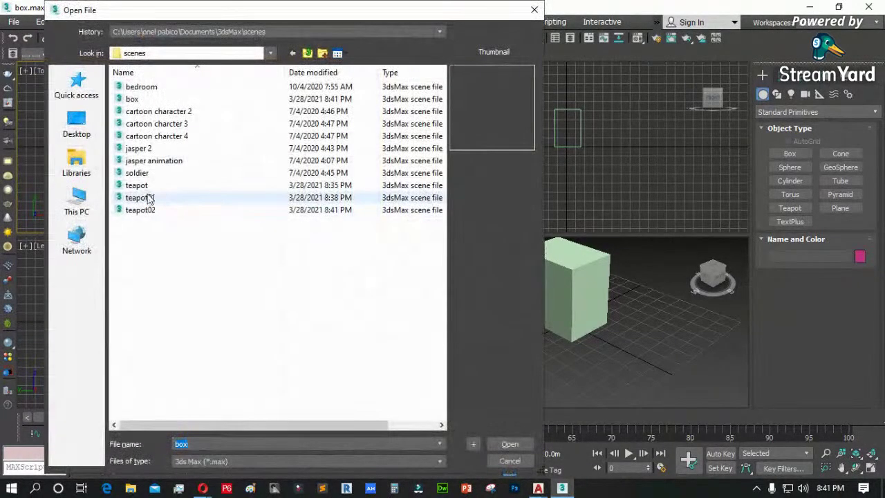
click(142, 186)
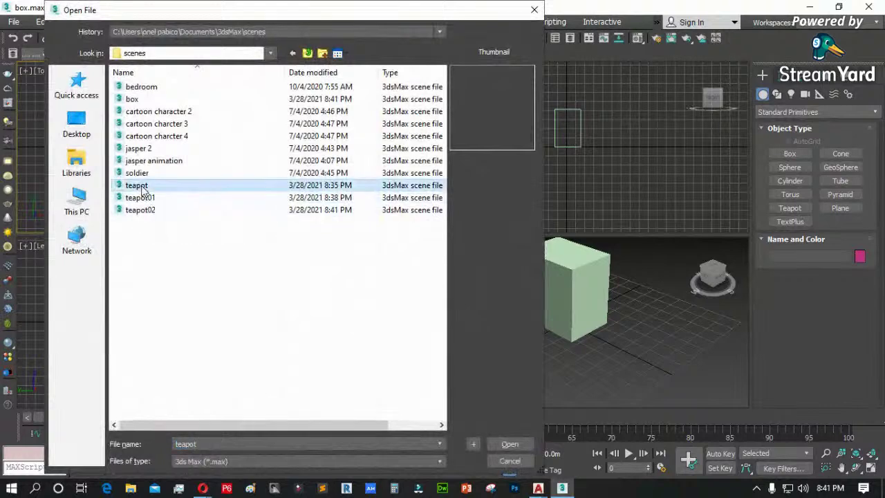
double_click(141, 188)
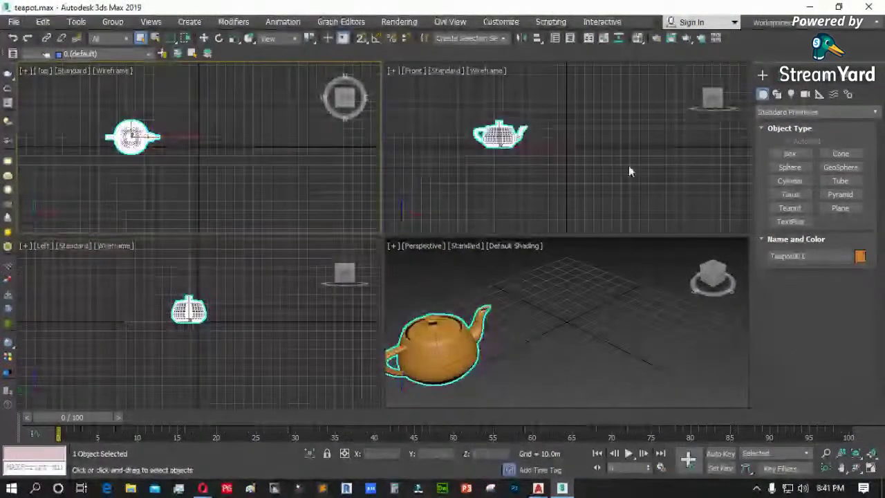
- Create a cylinder about 21.8 m in radius and 42.1 m high on the teapot's spout side in the Top view, and save the scene
click(793, 181)
drag(212, 143, 231, 147)
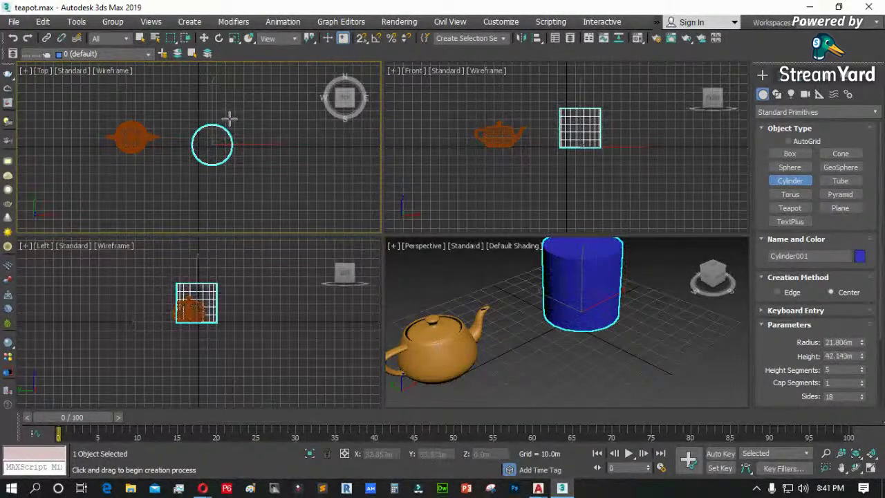
right_click(292, 171)
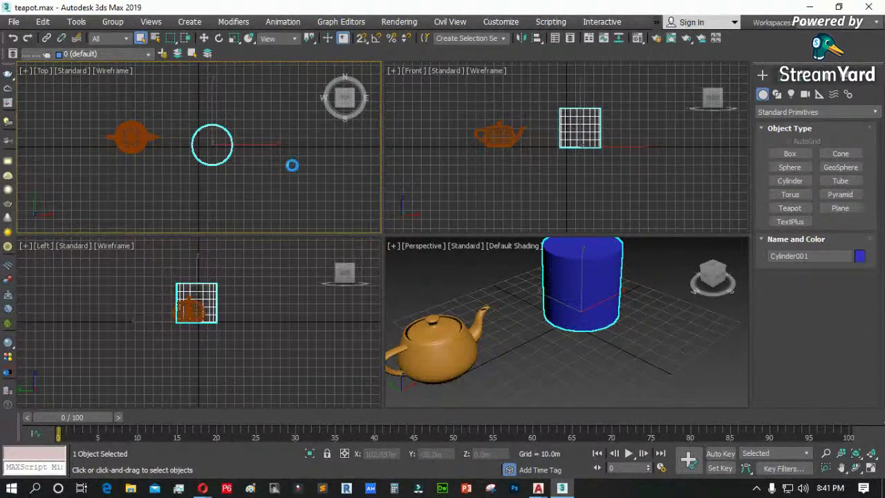
- Reopen the box scene, box.max, from the scenes folder
click(13, 22)
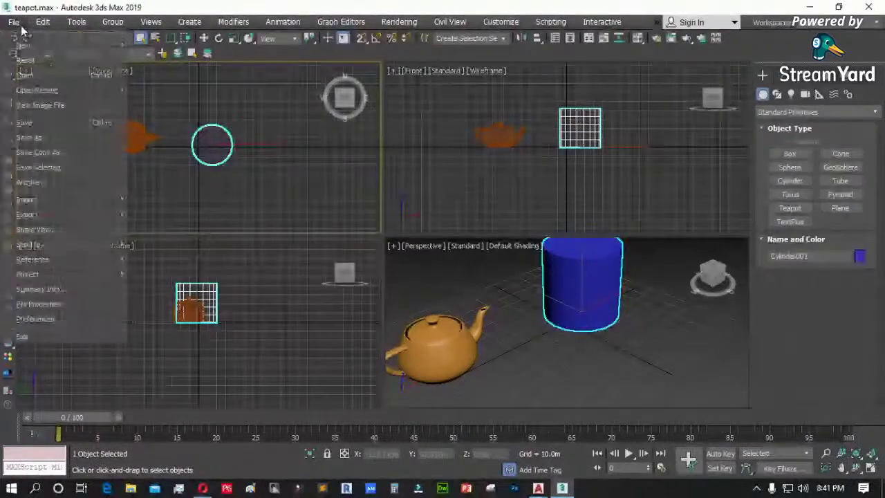
click(39, 76)
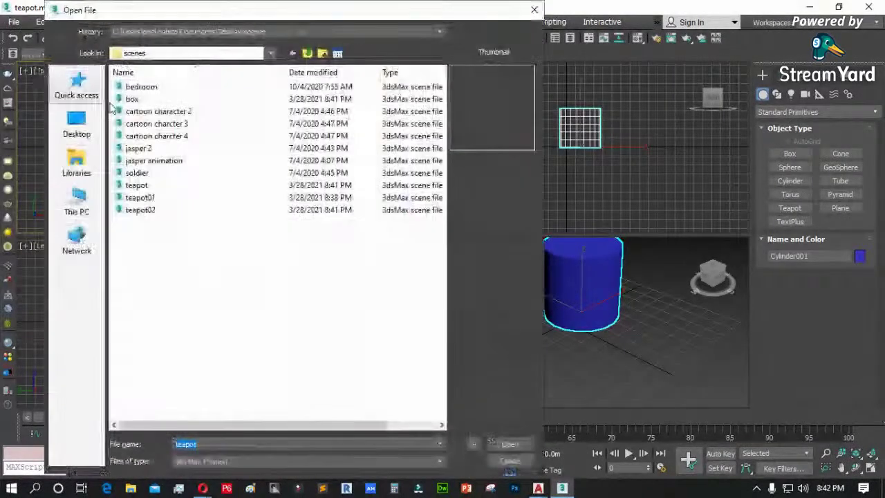
double_click(129, 98)
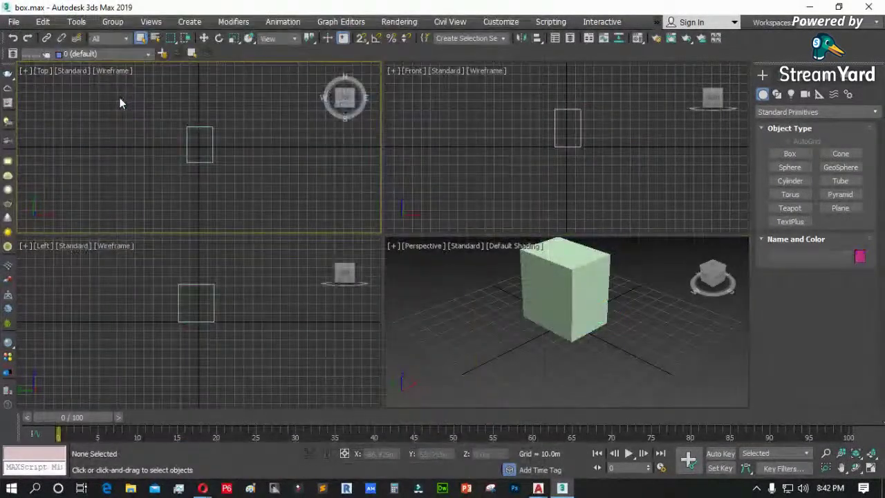
- Merge all objects from teapot.max, the cylinder and the teapot, into the box scene
click(14, 22)
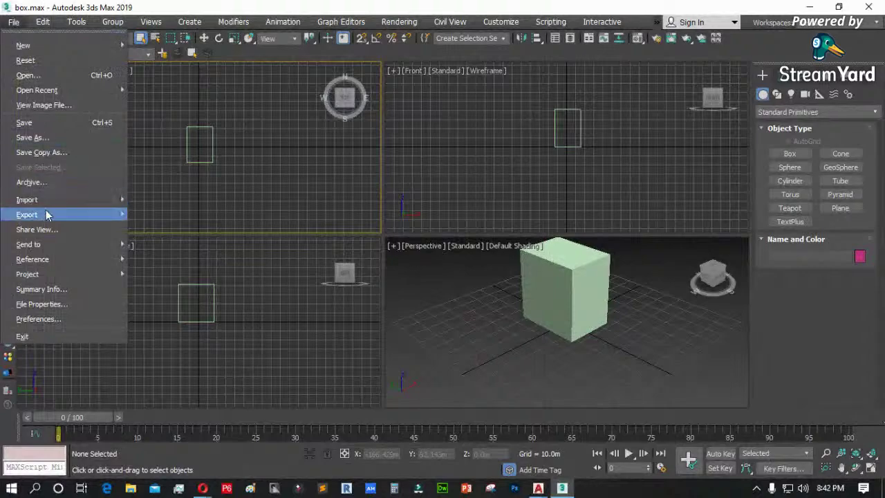
mouse_move(47, 201)
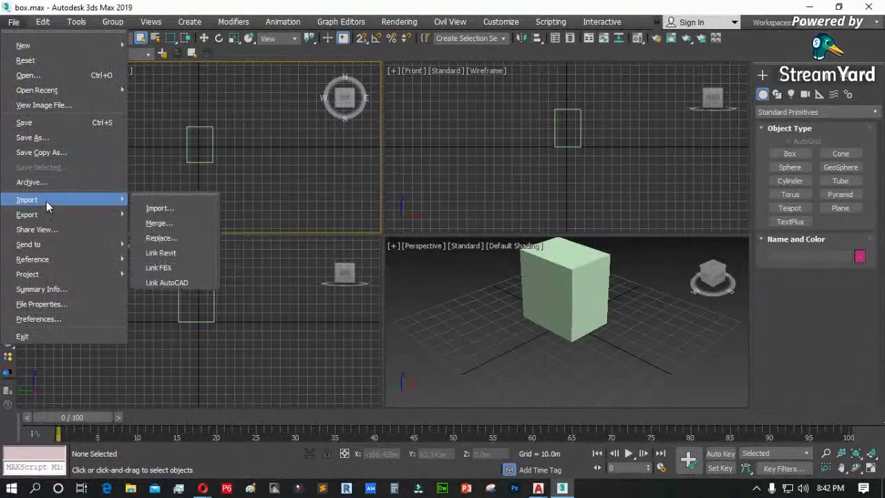
click(176, 222)
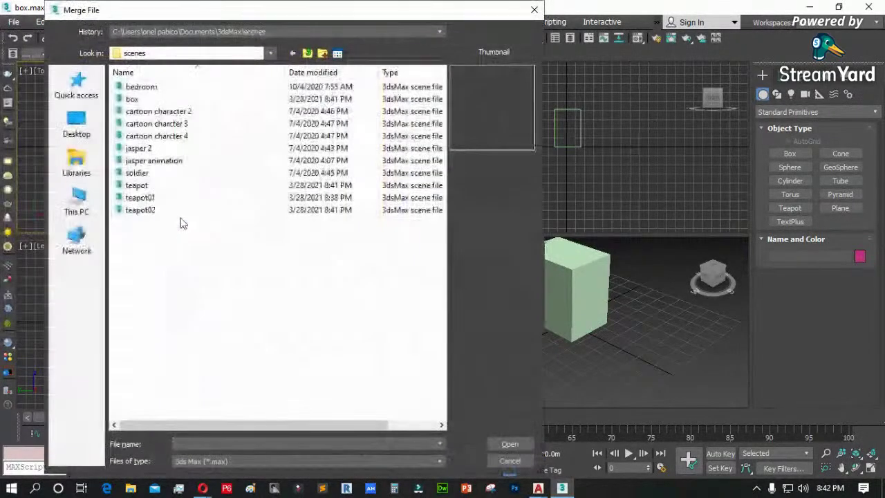
click(138, 185)
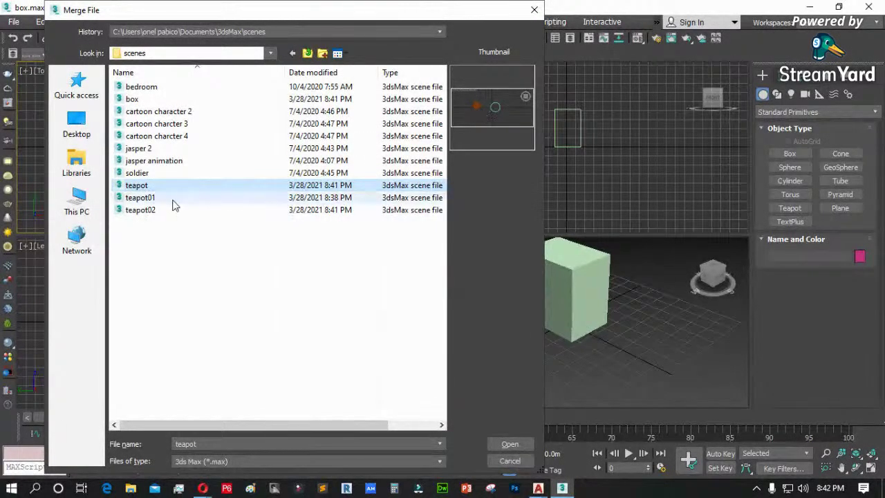
click(510, 445)
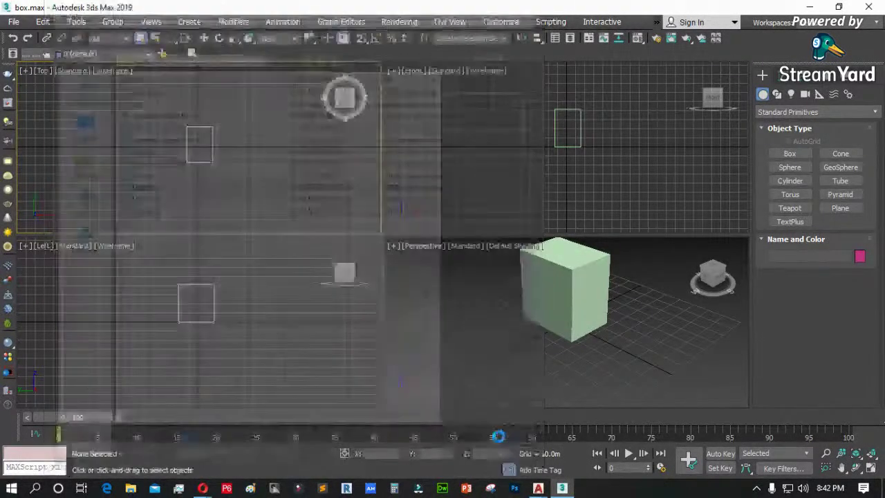
drag(422, 98, 454, 56)
click(389, 88)
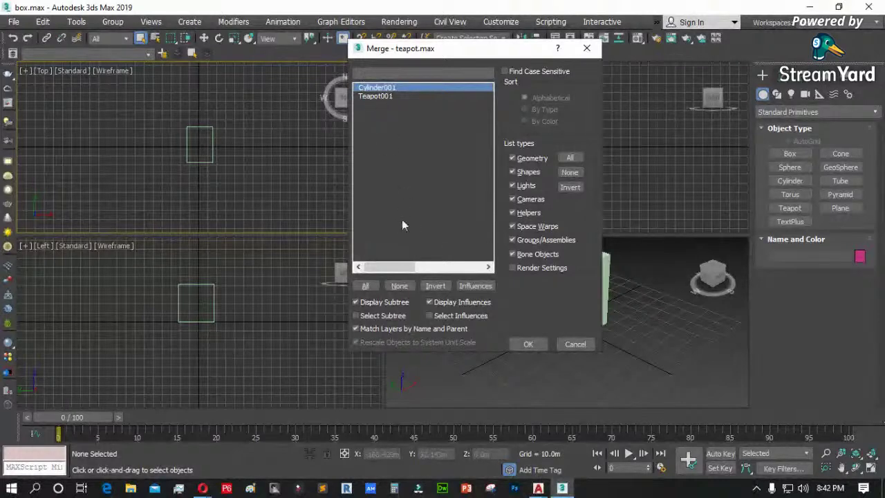
click(366, 285)
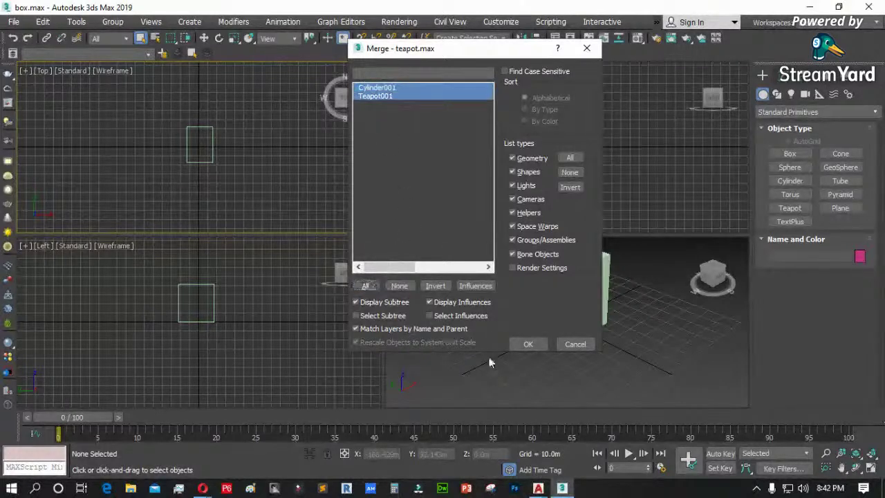
click(532, 346)
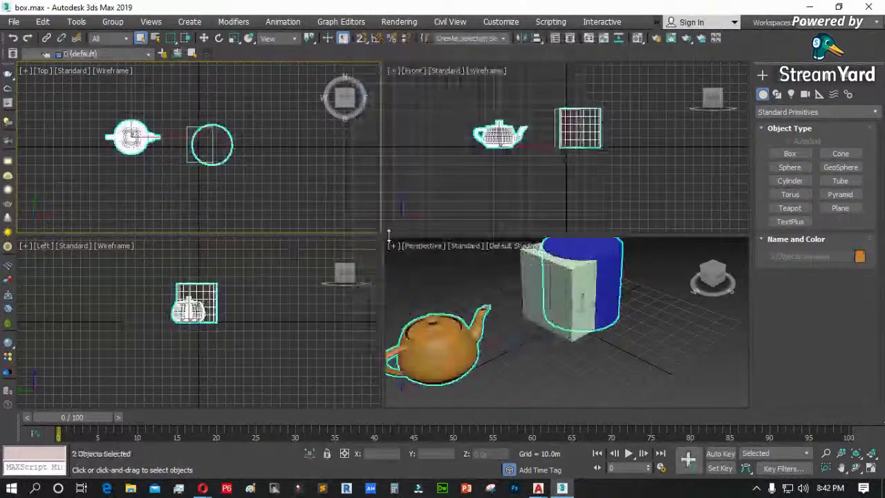
- Delete the merged cylinder and teapot together, leaving only the box in the scene
click(242, 150)
click(233, 145)
click(145, 142)
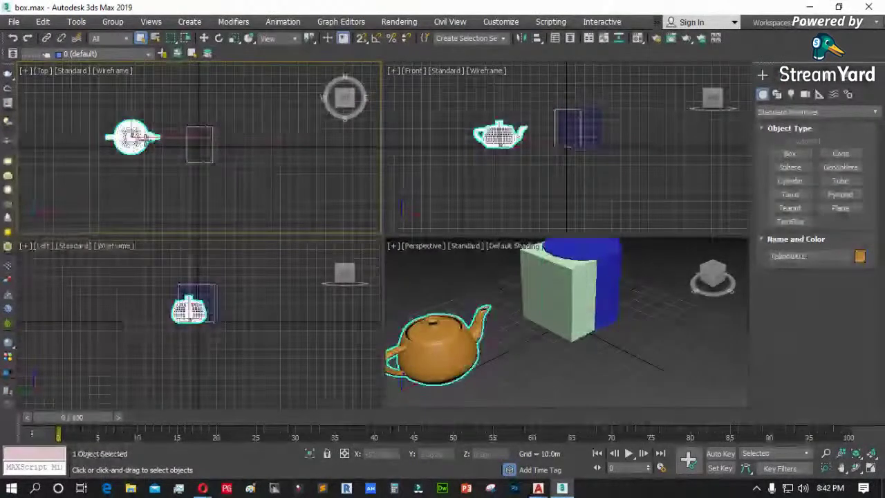
key(ctrl+z)
ctrl+click(145, 141)
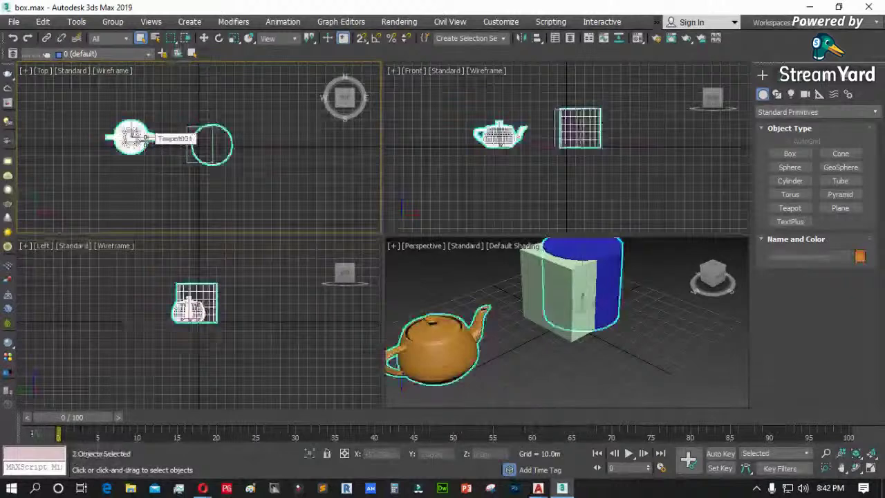
key(Delete)
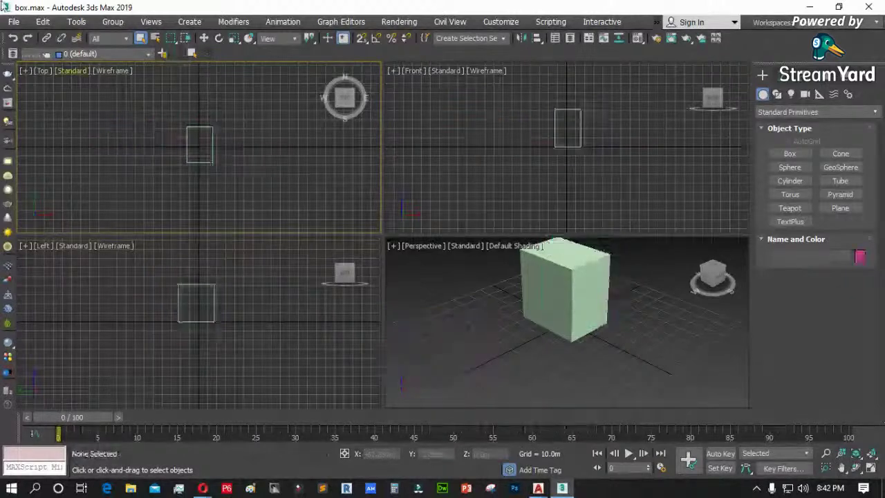
- Merge only the teapot from teapot.max into the box scene, leaving out the cylinder
click(13, 27)
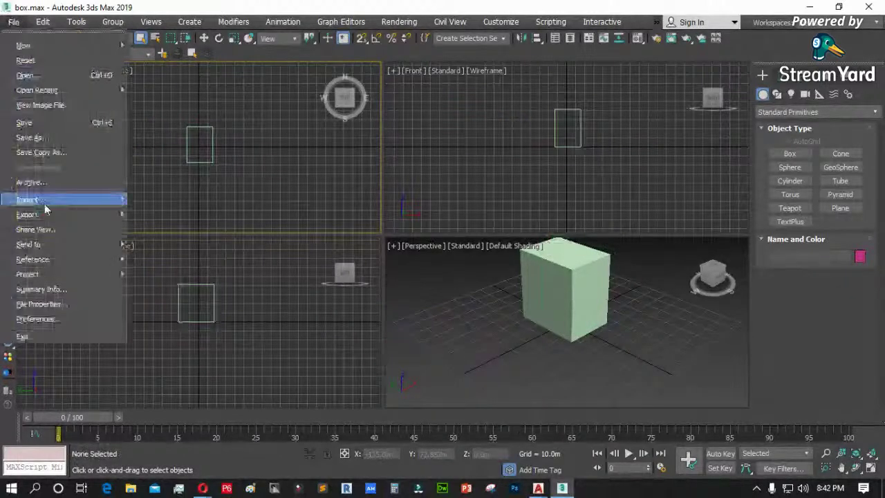
mouse_move(21, 204)
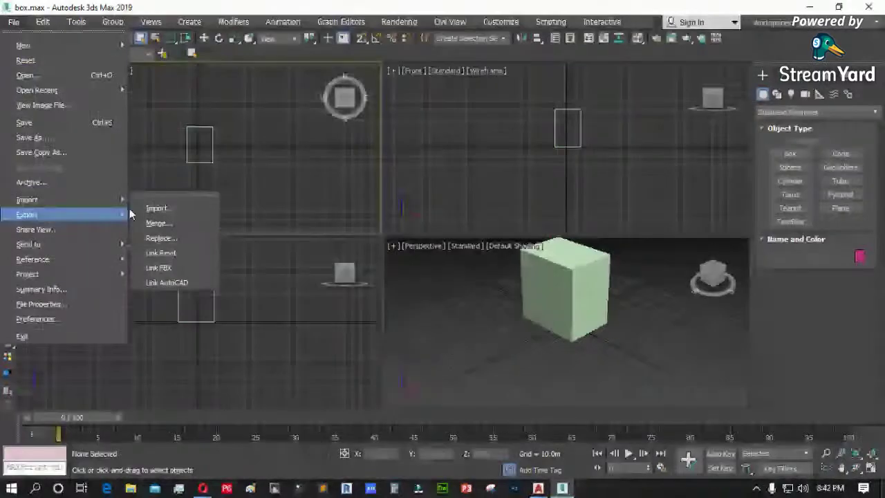
click(158, 223)
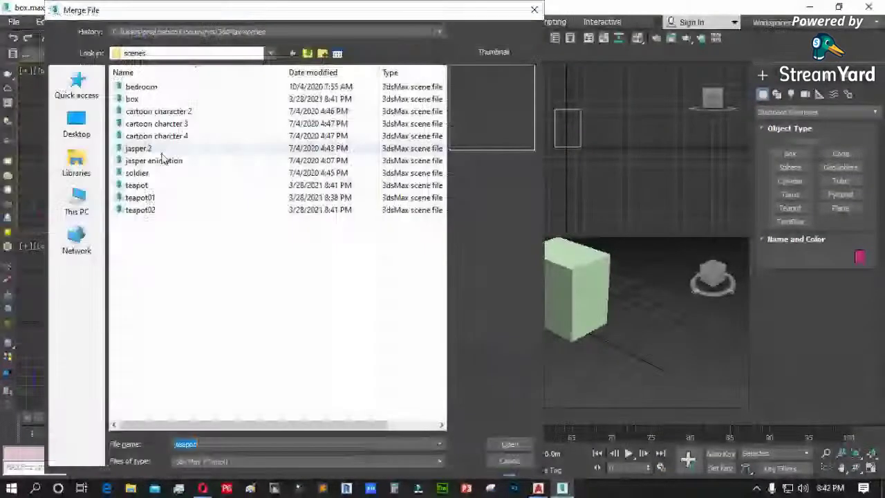
click(136, 185)
double_click(142, 186)
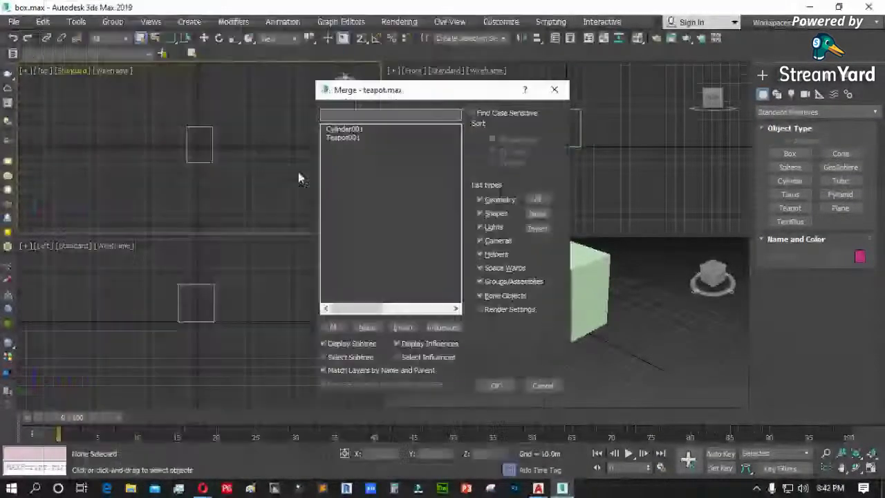
click(349, 138)
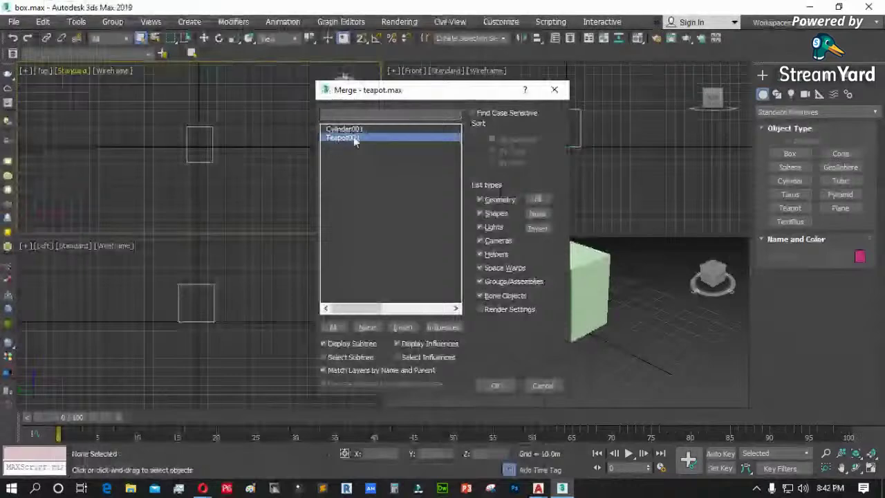
click(495, 385)
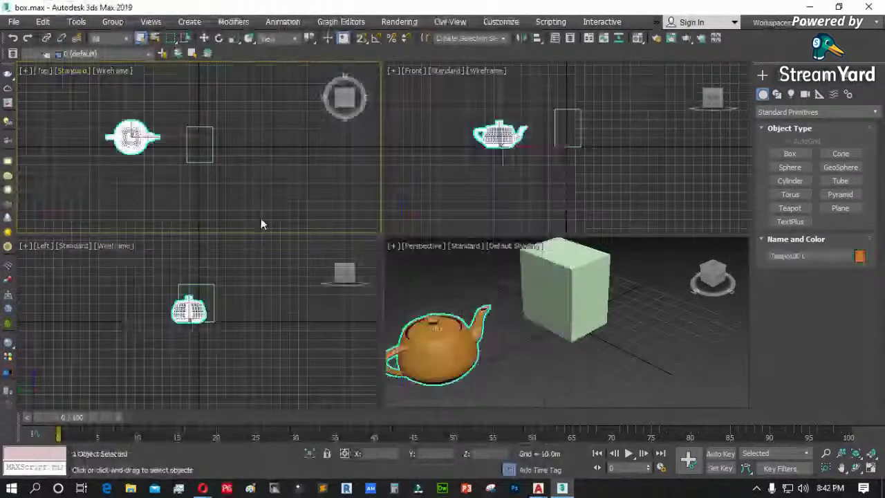
click(220, 218)
click(119, 139)
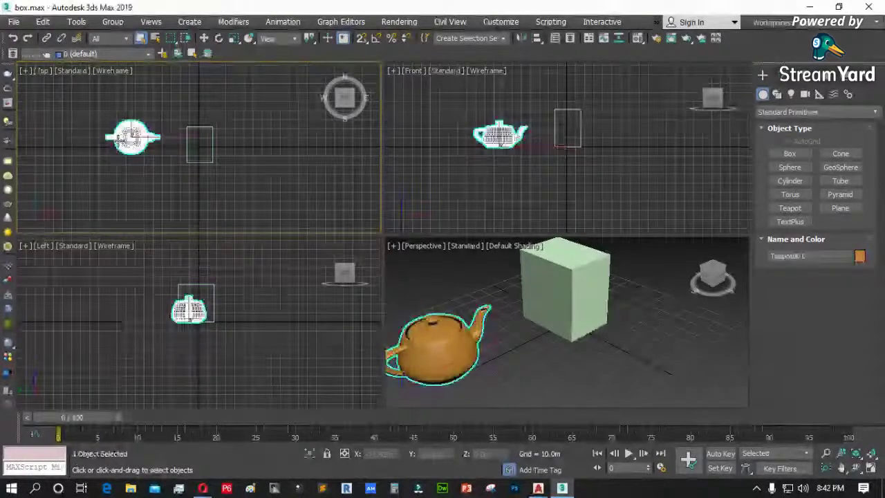
- Open teapot.max for merging again, restrict the listed object types to cameras only, and cancel the merge
click(14, 23)
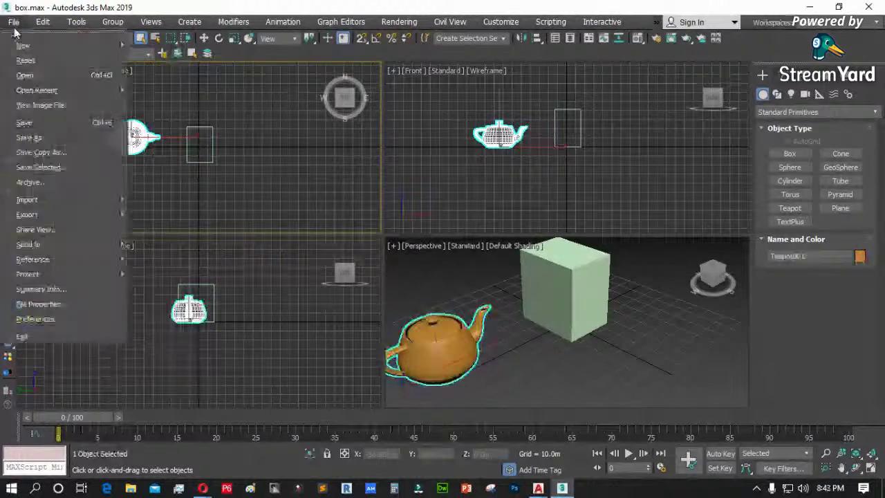
mouse_move(51, 214)
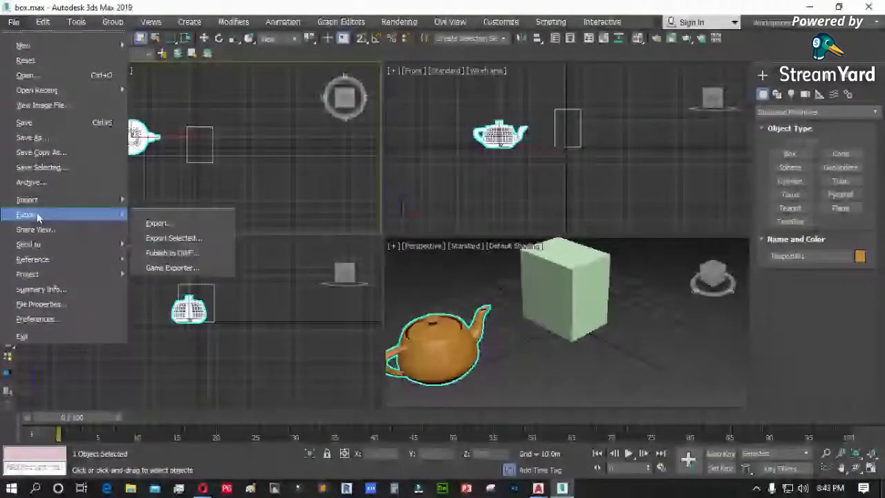
mouse_move(31, 199)
click(163, 228)
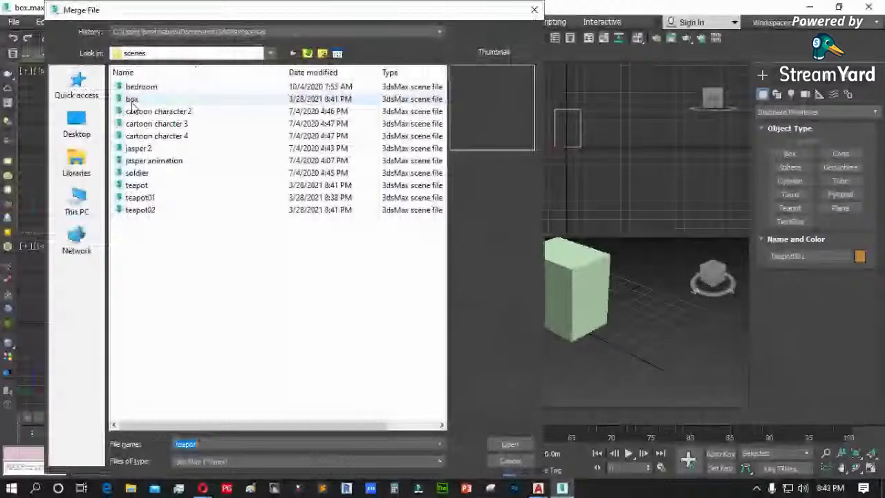
click(138, 185)
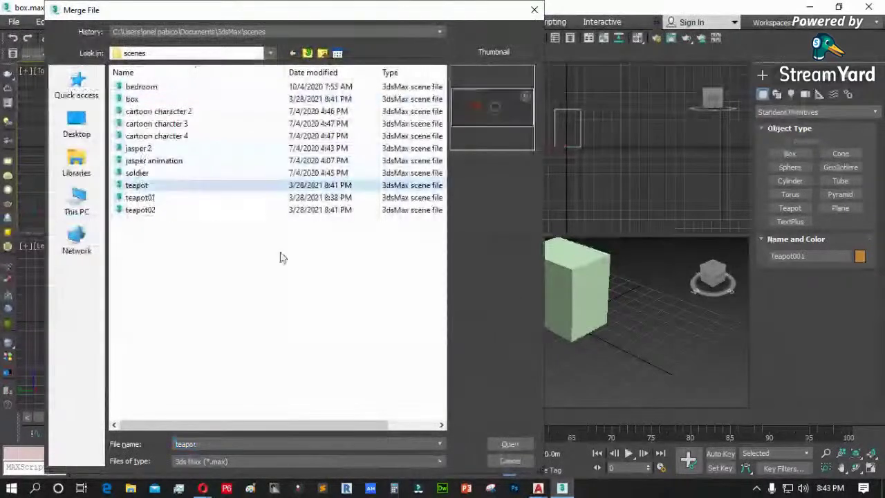
click(508, 443)
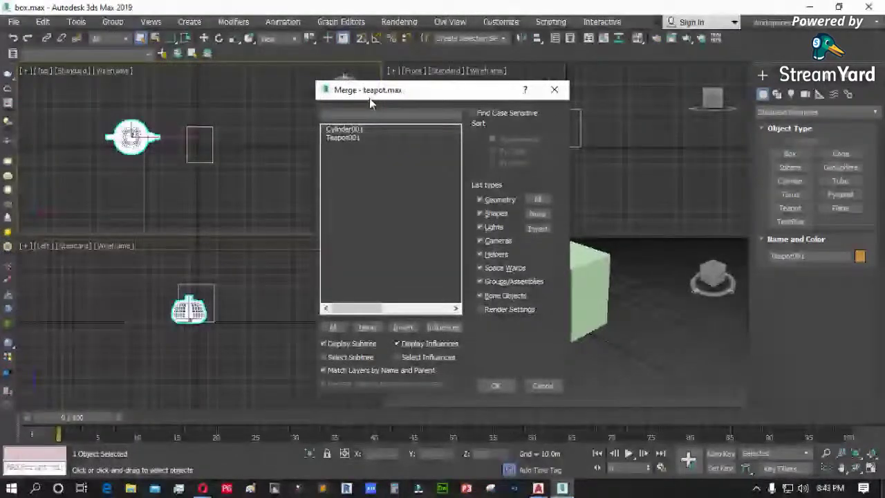
drag(370, 98, 257, 94)
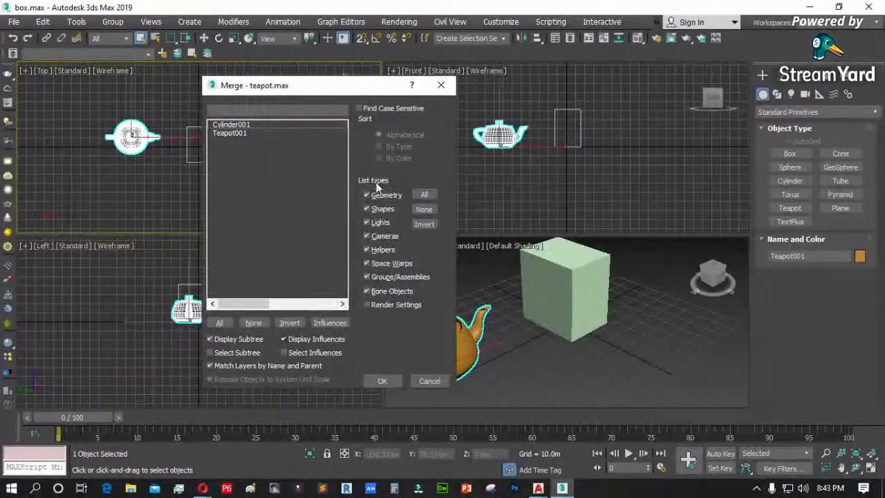
click(374, 239)
click(423, 209)
click(377, 239)
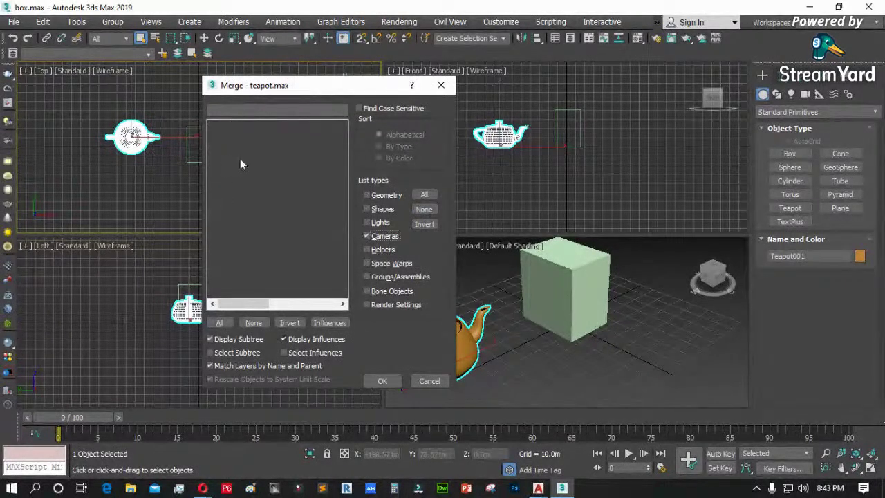
click(429, 381)
click(150, 197)
- Examine the file commands for importing, exporting, sending to other programs and referencing
click(13, 22)
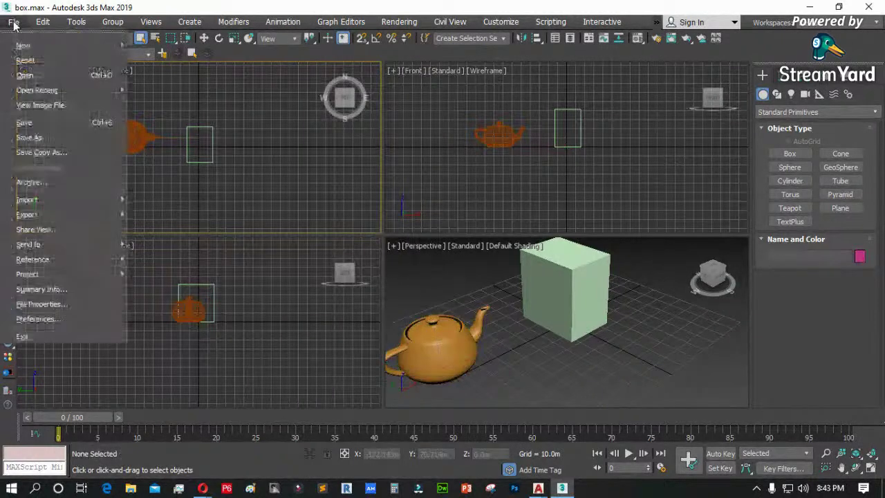
mouse_move(90, 200)
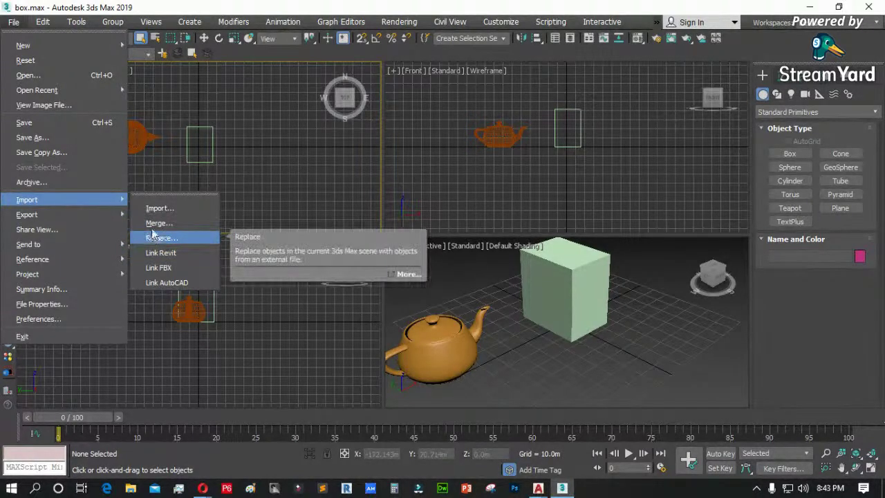
mouse_move(39, 219)
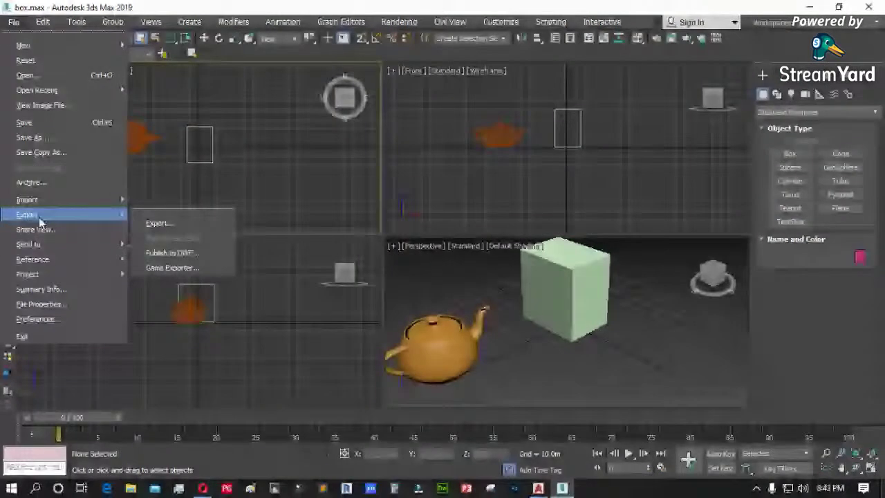
mouse_move(41, 244)
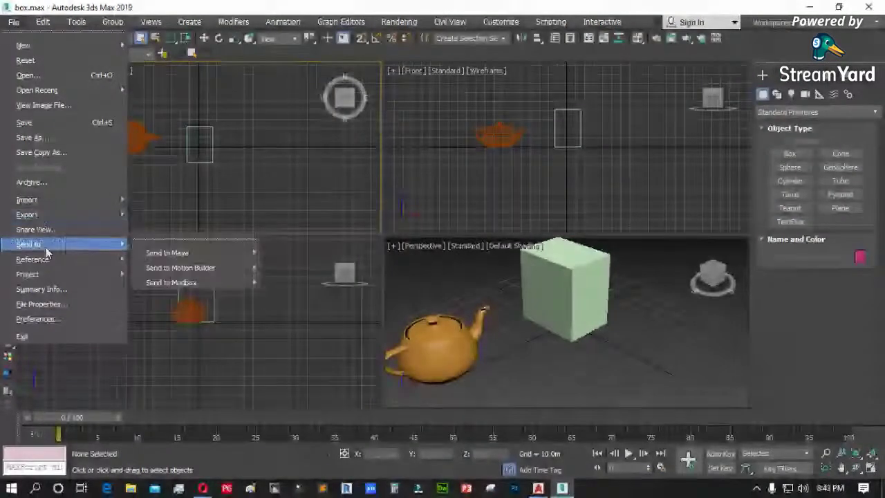
mouse_move(247, 272)
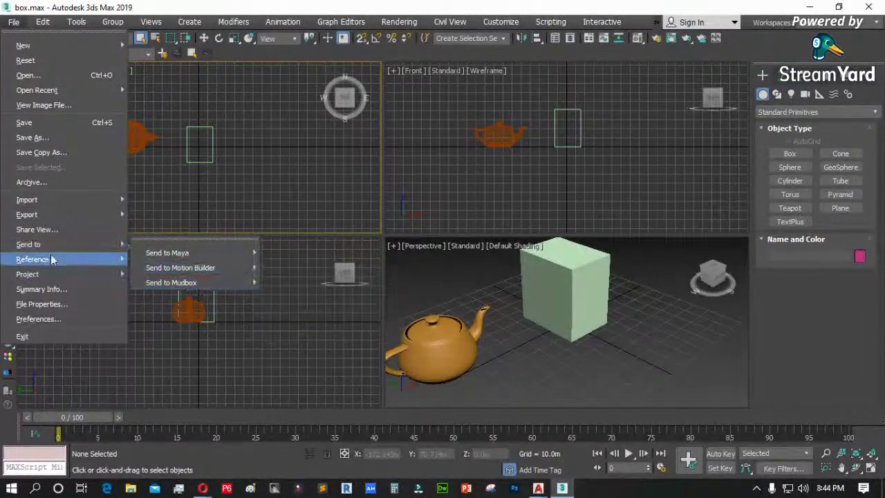
mouse_move(50, 259)
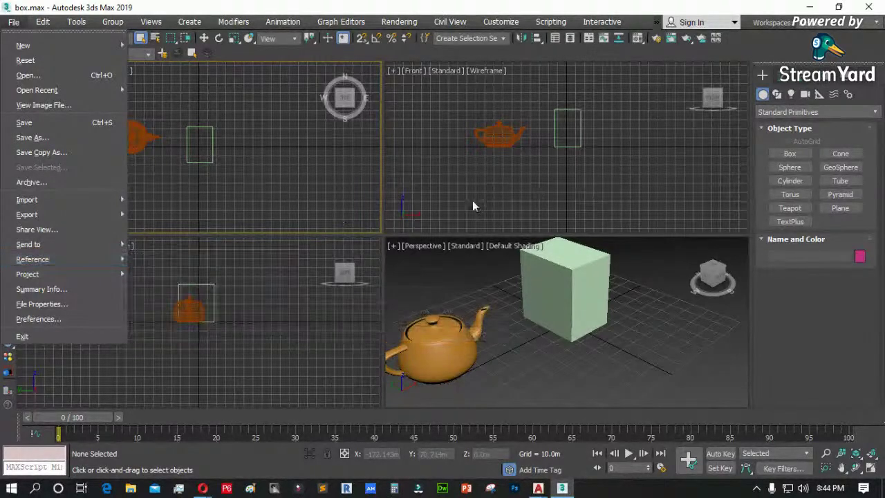
click(245, 205)
click(207, 161)
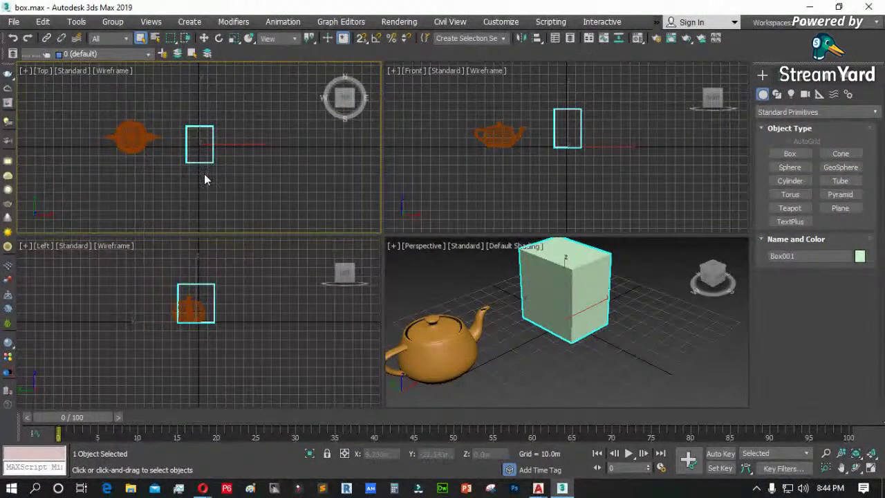
scroll(204, 182, down, 2)
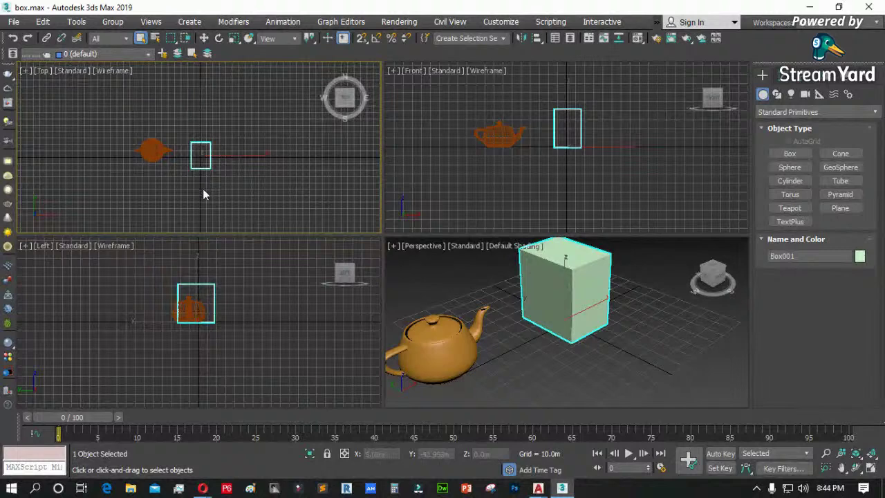
click(72, 138)
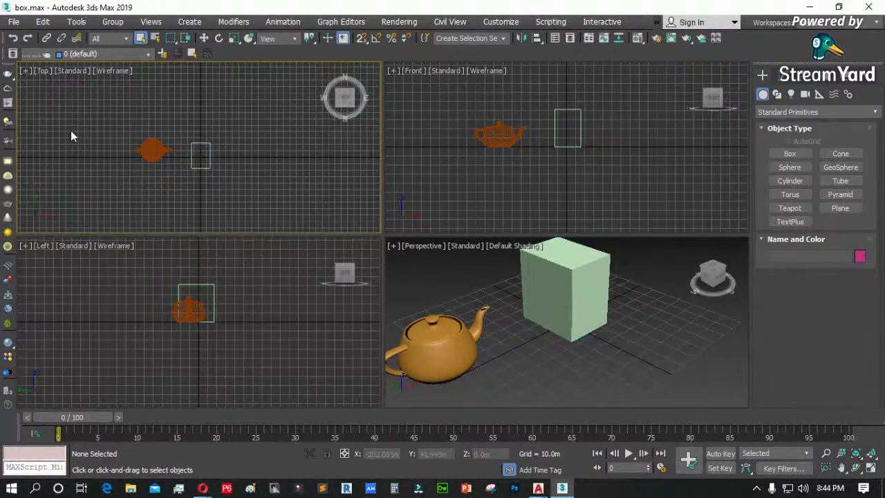
- Reset to a new empty scene without saving the changes to the box scene
click(13, 21)
mouse_move(40, 47)
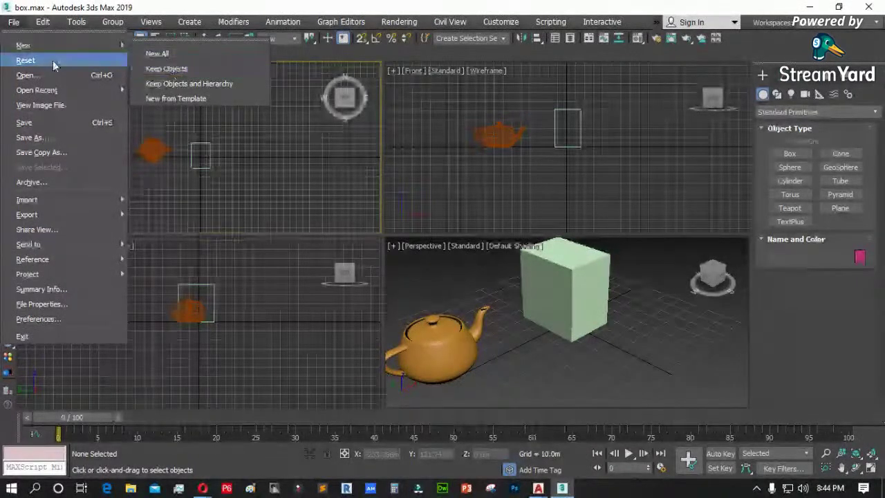
click(25, 61)
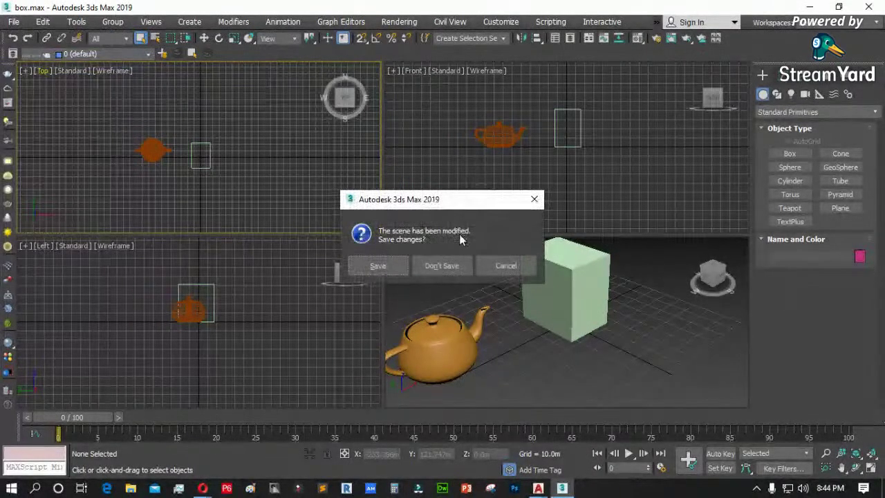
click(446, 268)
click(415, 258)
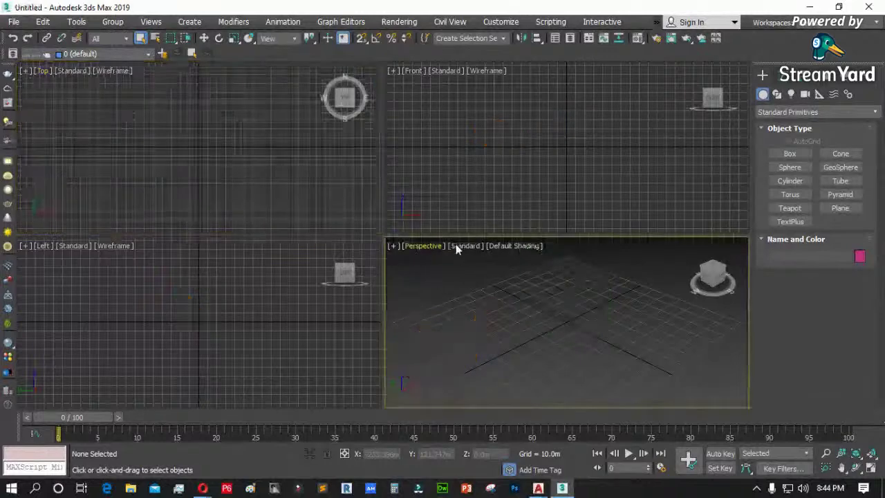
- Maximize the Top view and create three boxes in a row, the last two about 34 × 41 m and 35 × 38 m
key(alt+w)
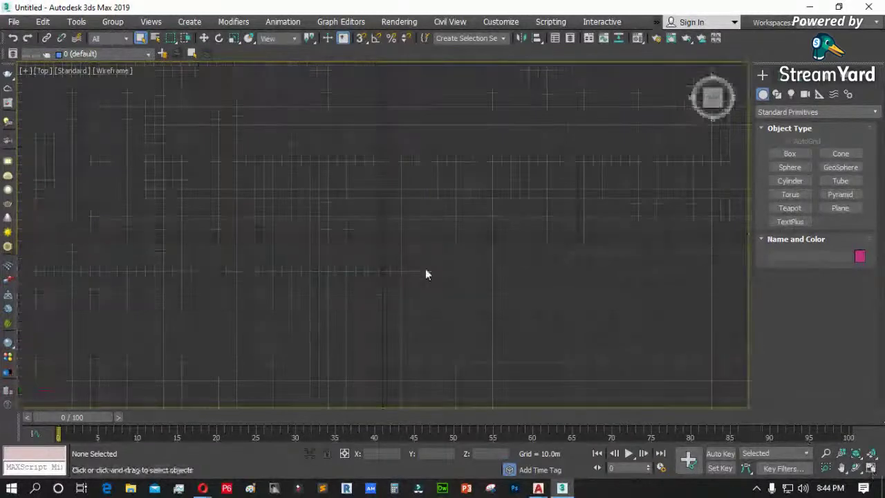
click(789, 152)
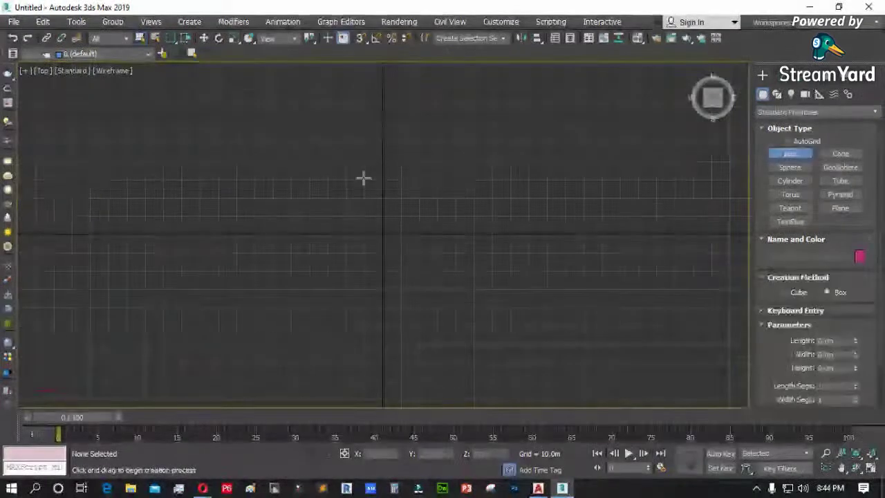
drag(282, 154, 344, 216)
click(367, 184)
drag(400, 155, 474, 217)
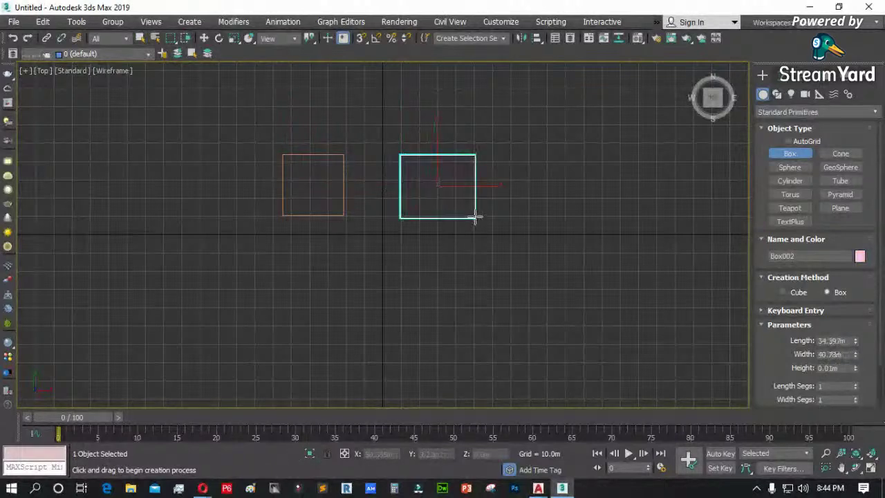
click(502, 155)
drag(502, 155, 571, 221)
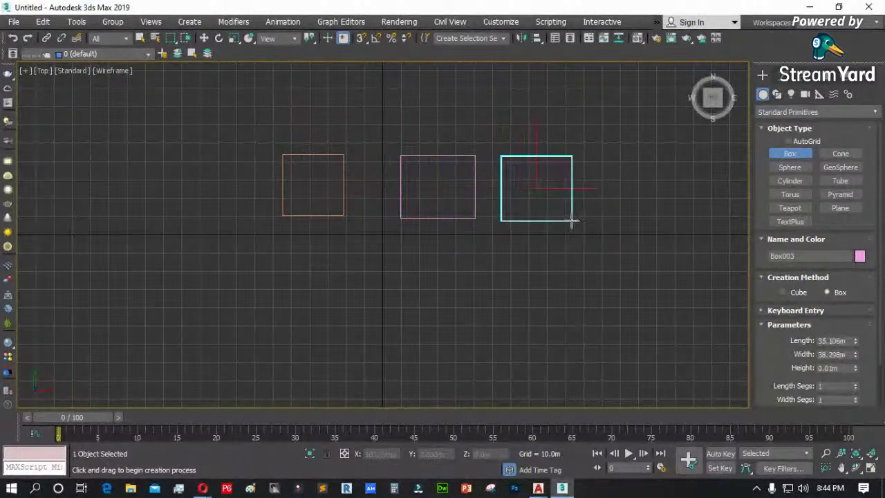
click(569, 206)
- Create a fourth box about 38.3 m long, 39.4 m wide and 9.9 m high below the first one, and hide the grid
drag(274, 253, 347, 324)
click(347, 306)
key(g)
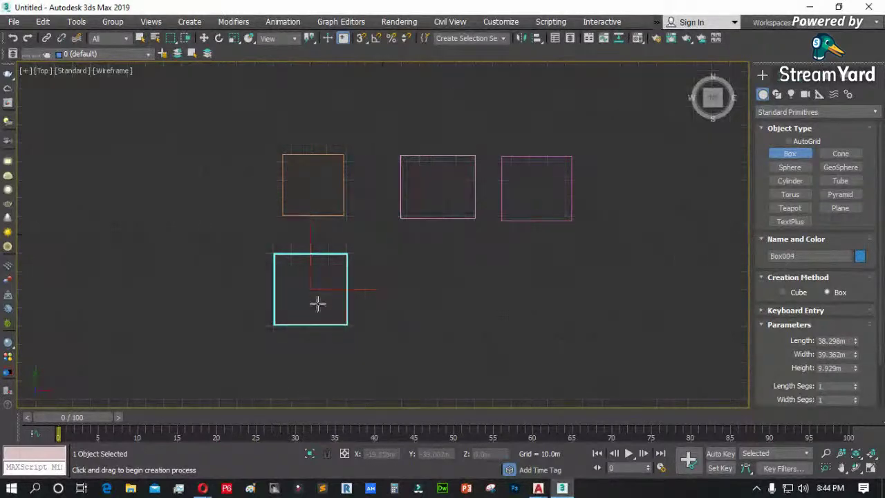
right_click(269, 299)
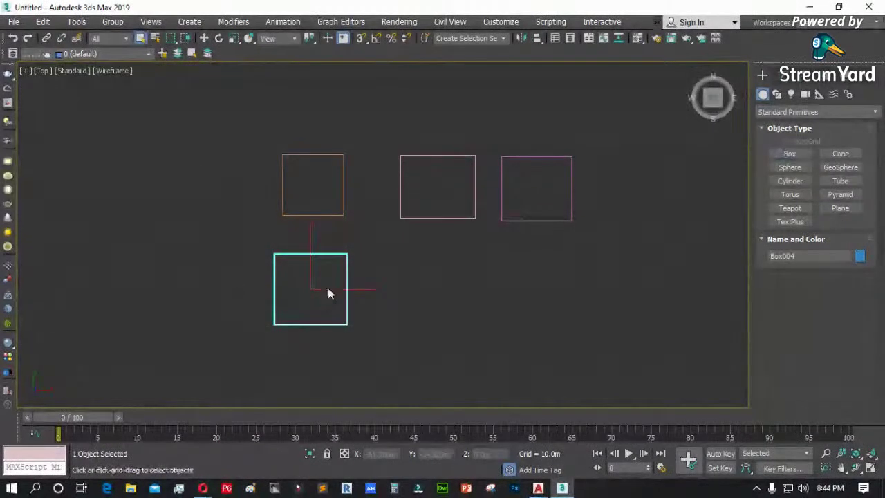
- Clone the fourth box as one copy to its left along the X axis, at about X -86.8 m
click(204, 38)
shift+drag(330, 286, 249, 289)
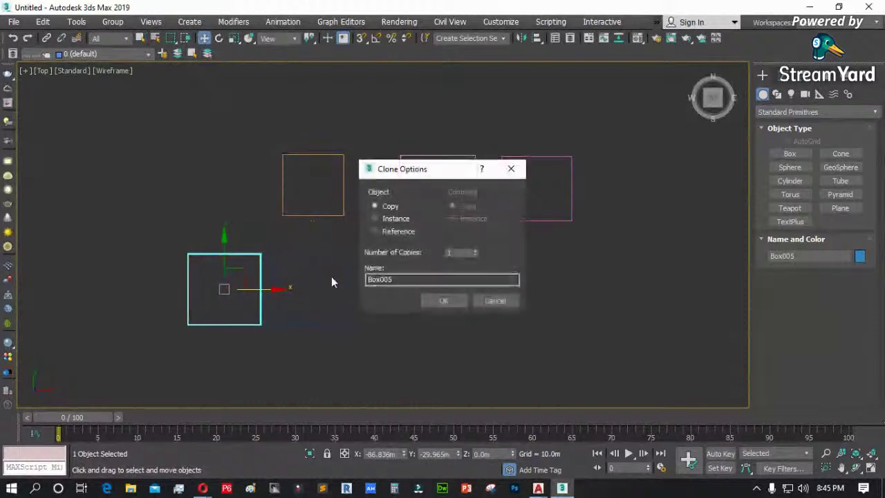
click(442, 301)
- Confirm the clone, copy the two lower boxes once to directly below them, and delete the original box of that pair on the right
drag(421, 309, 202, 325)
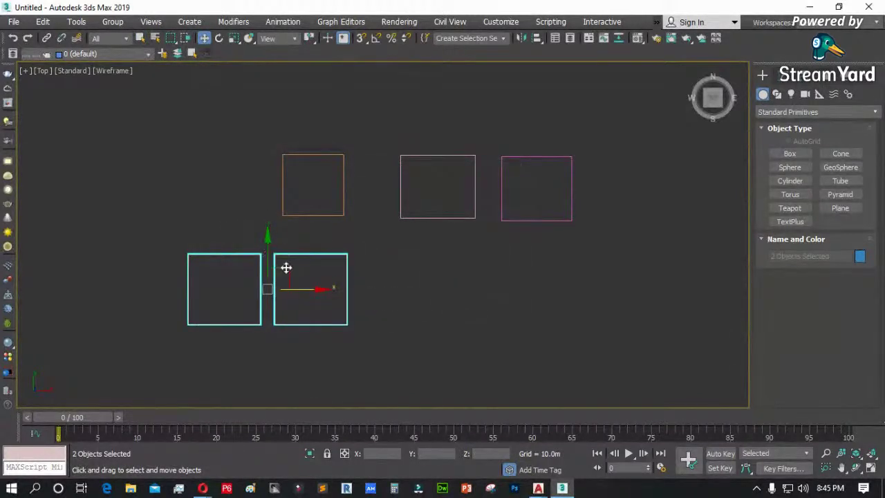
drag(288, 278, 288, 355)
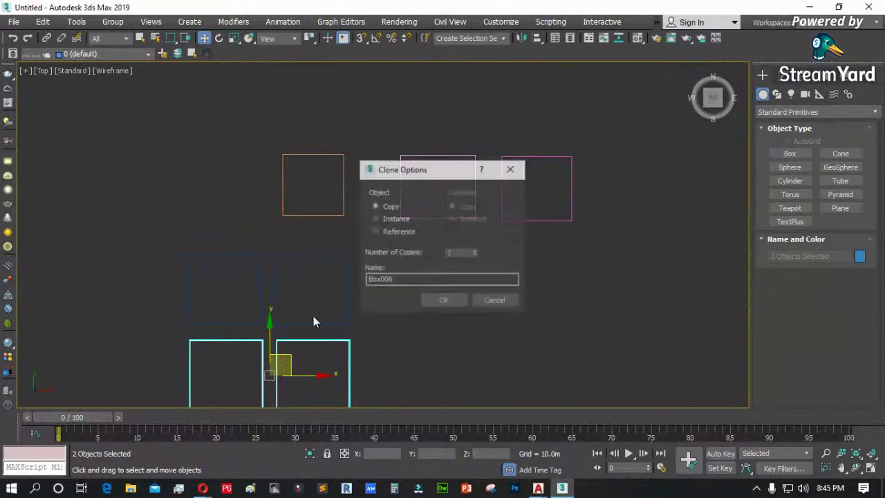
click(443, 299)
click(333, 284)
key(ctrl+z)
key(ctrl+z)
scroll(296, 271, down, 2)
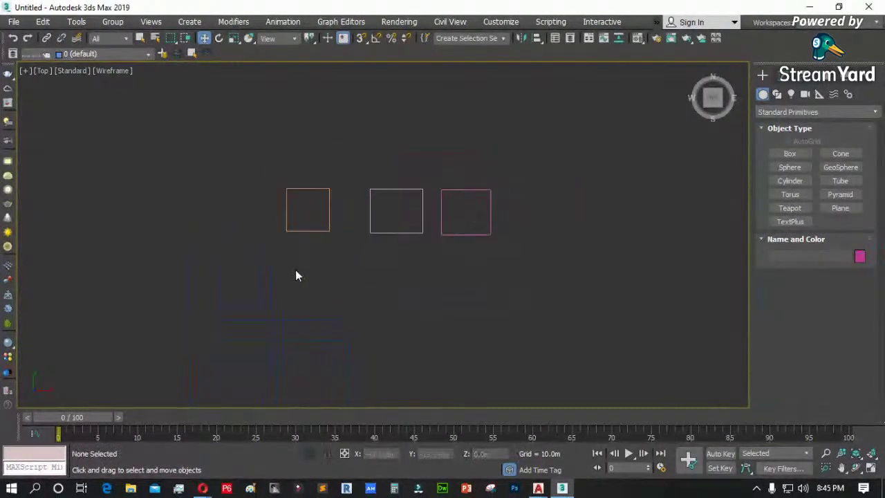
- Draw an open Line spline with eight points, running from the far left between the box rows down to the lower right
click(777, 75)
click(762, 75)
click(776, 94)
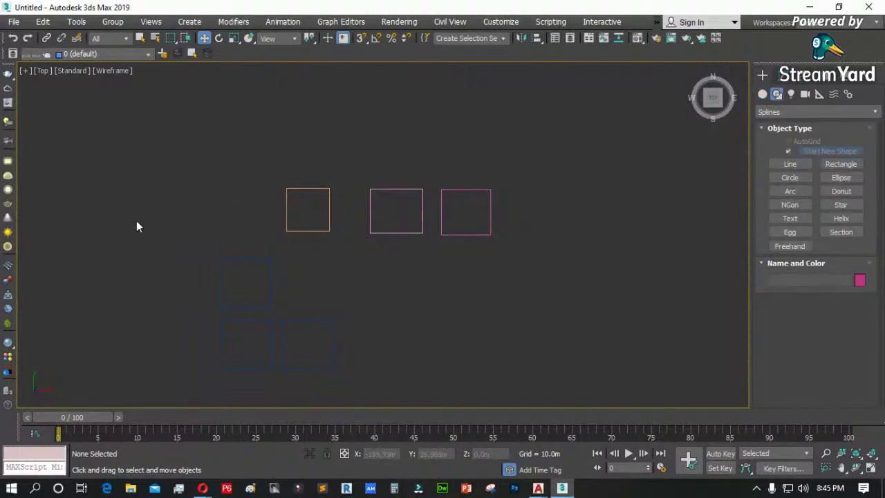
click(790, 164)
click(141, 234)
click(217, 231)
click(294, 252)
click(332, 280)
click(413, 311)
click(490, 312)
click(553, 312)
click(591, 309)
right_click(605, 308)
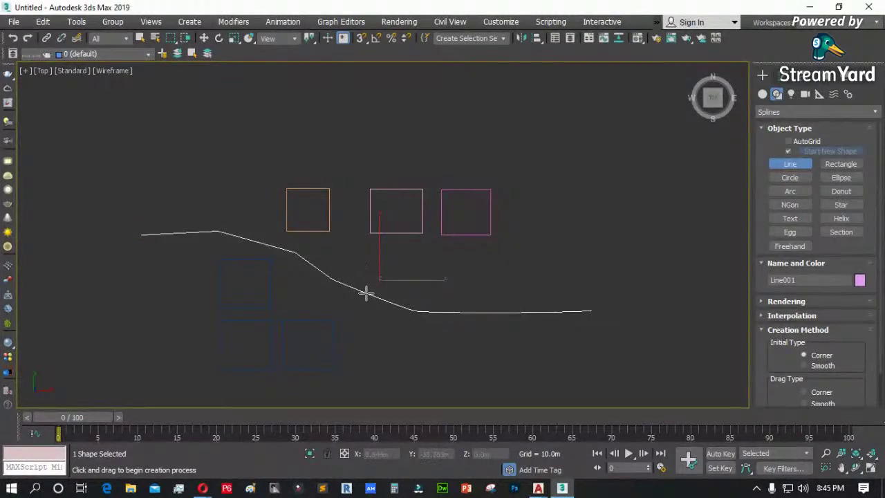
- Draw a second line from the middle of the first line upward between the first and second boxes of the top row
click(366, 293)
click(349, 221)
click(362, 119)
right_click(361, 118)
- Draw a third line from the same junction, running downward and bending toward the lower right
click(364, 293)
click(386, 345)
click(395, 356)
click(414, 372)
click(458, 381)
click(491, 379)
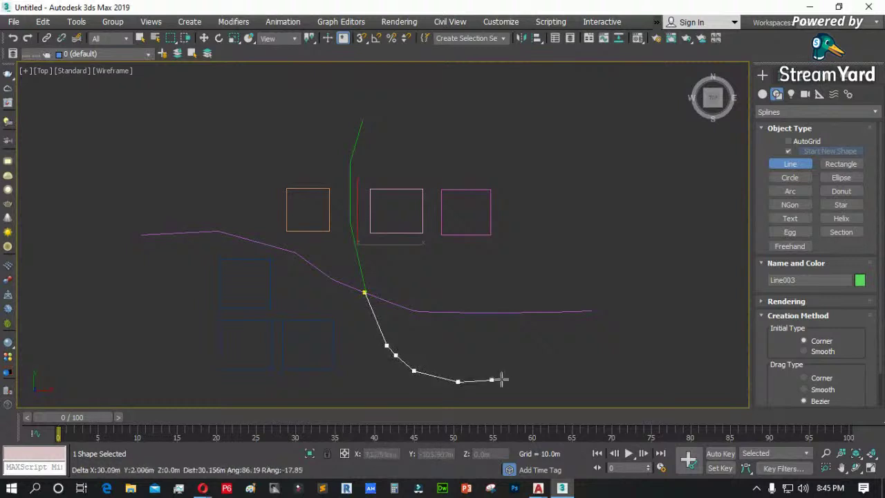
right_click(510, 371)
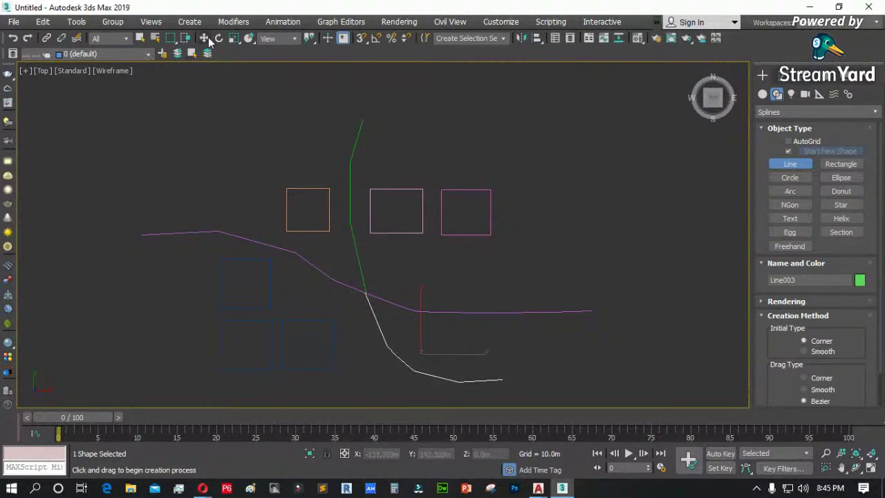
- Select the orange box together with the three lines and save only this selection as block a in the scenes folder
click(206, 38)
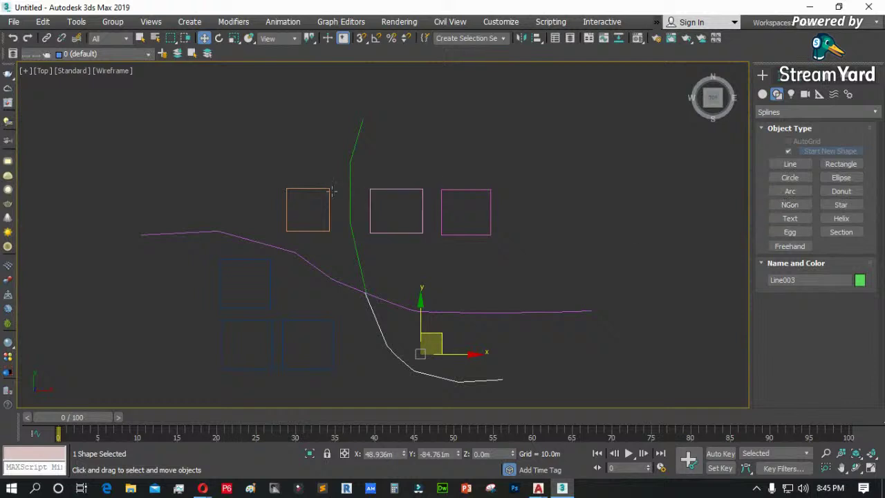
drag(272, 208, 272, 208)
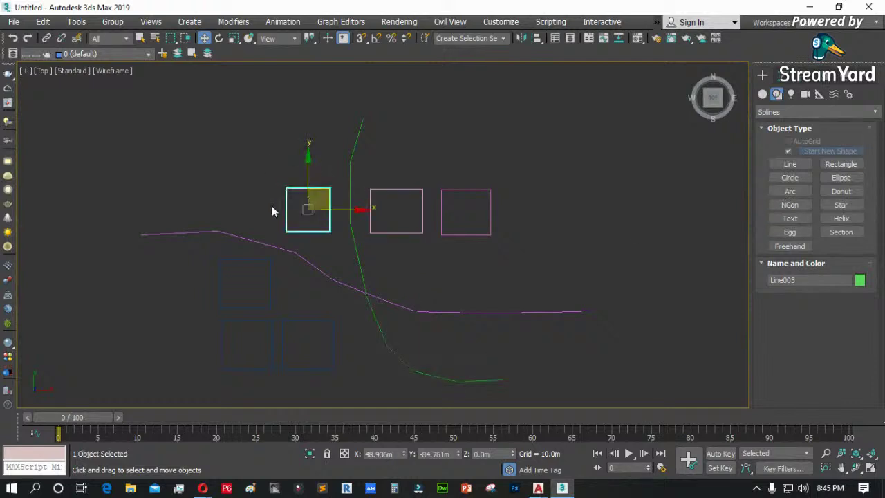
ctrl+click(357, 312)
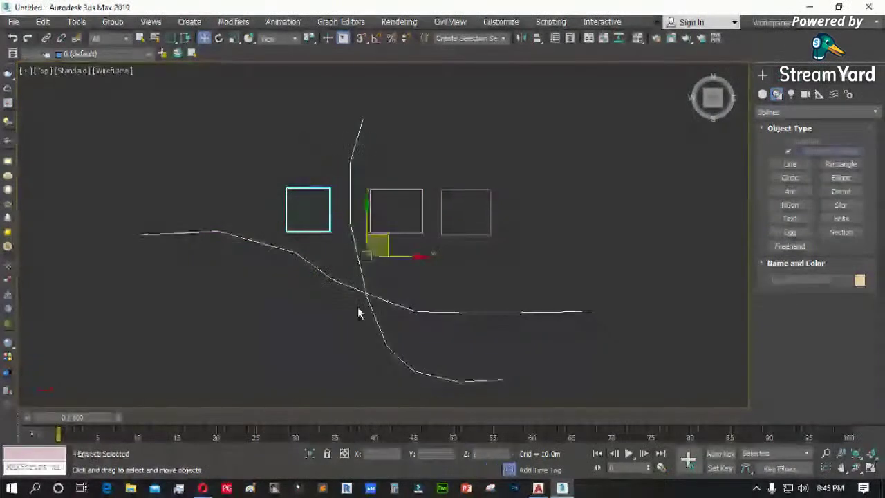
click(10, 22)
click(45, 124)
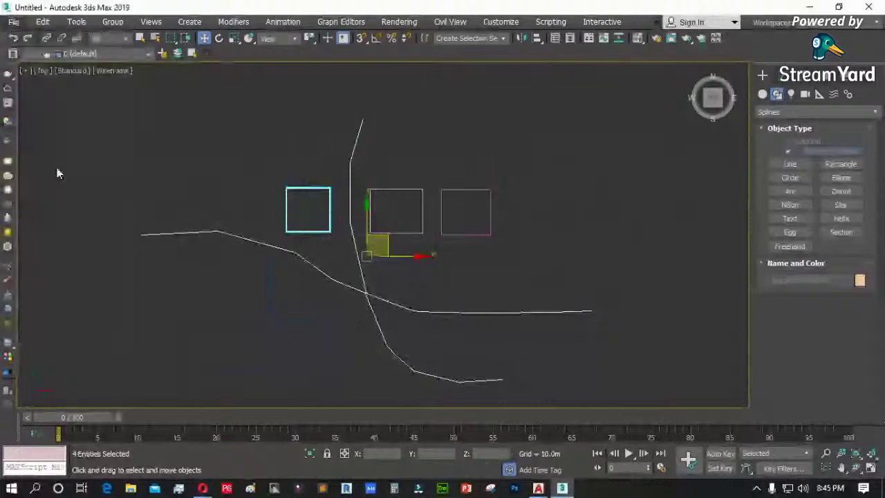
text(blocks)
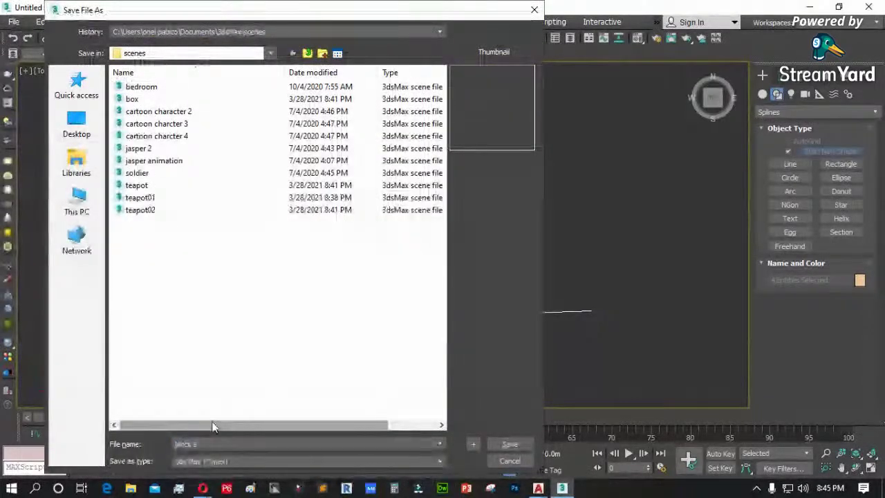
key(Return)
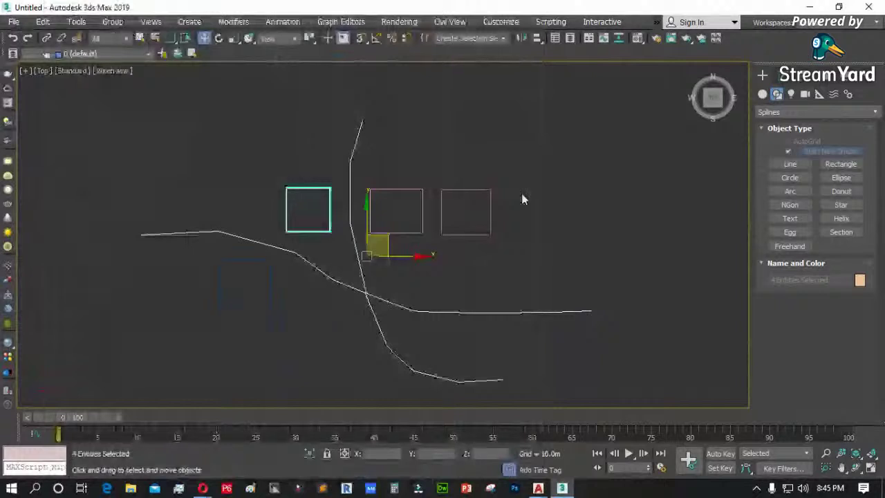
- Select the two boxes on the right of the top row and save only this selection as block b
click(531, 160)
drag(531, 160, 367, 239)
click(12, 23)
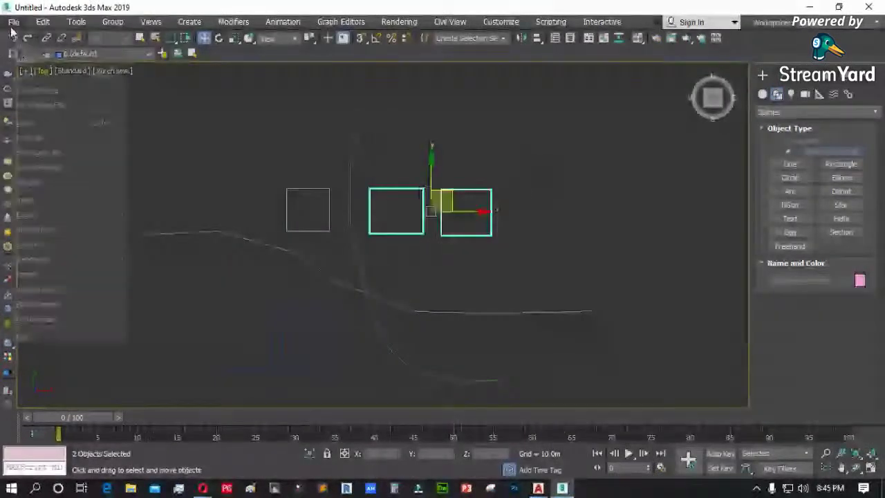
click(56, 170)
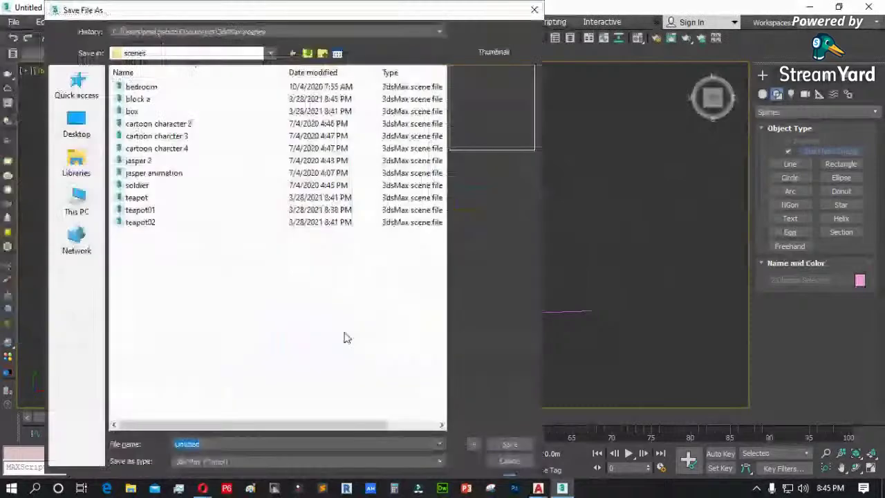
text(block a)
key(Return)
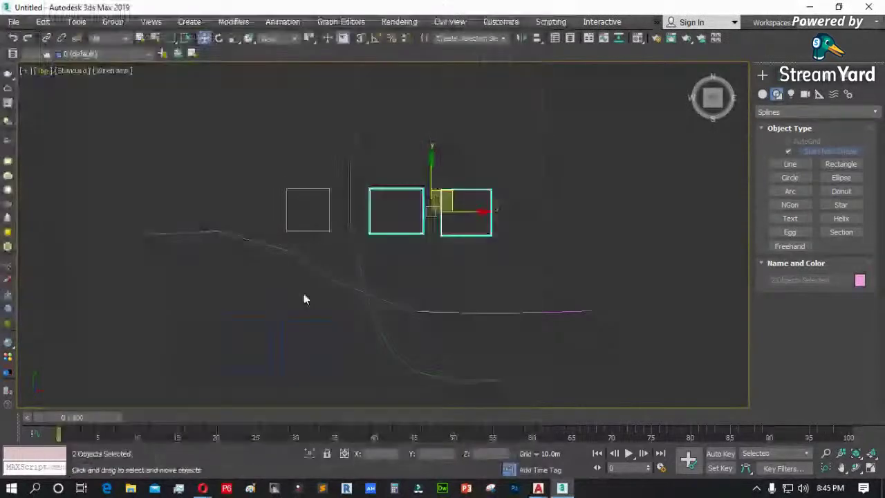
- Select the three blue boxes at the lower left and save only this selection as block c
drag(304, 293, 247, 337)
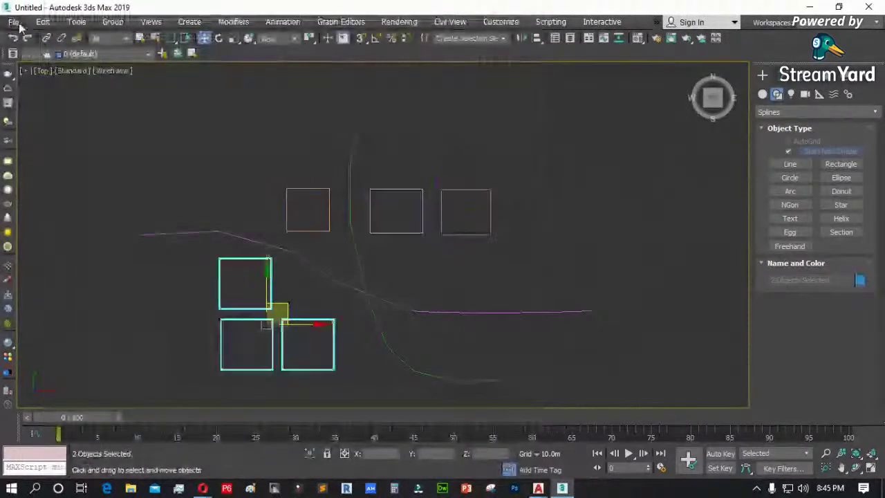
click(16, 22)
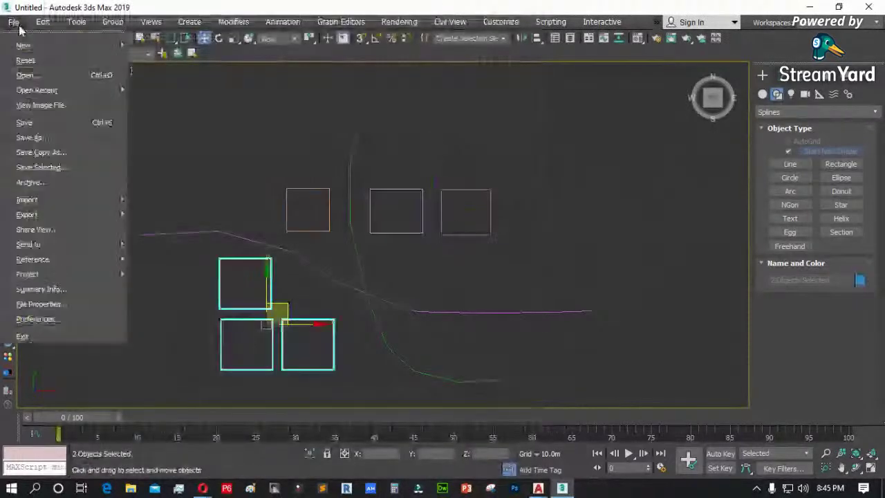
click(47, 141)
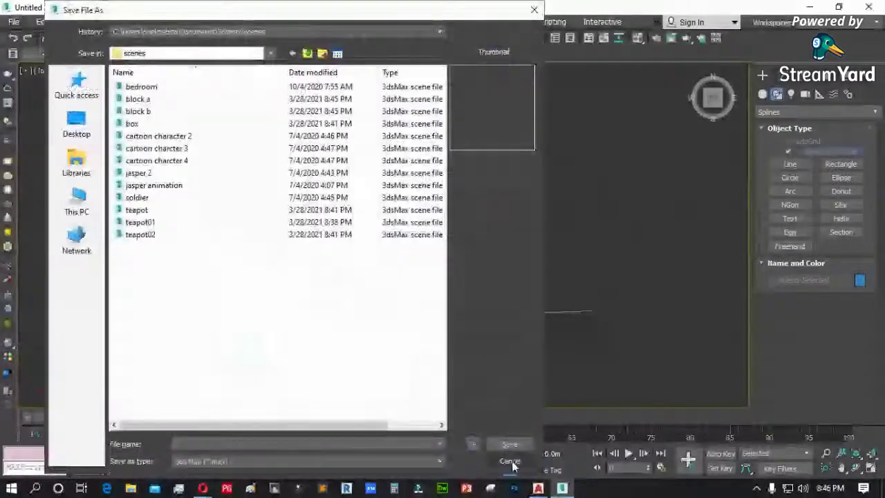
click(511, 463)
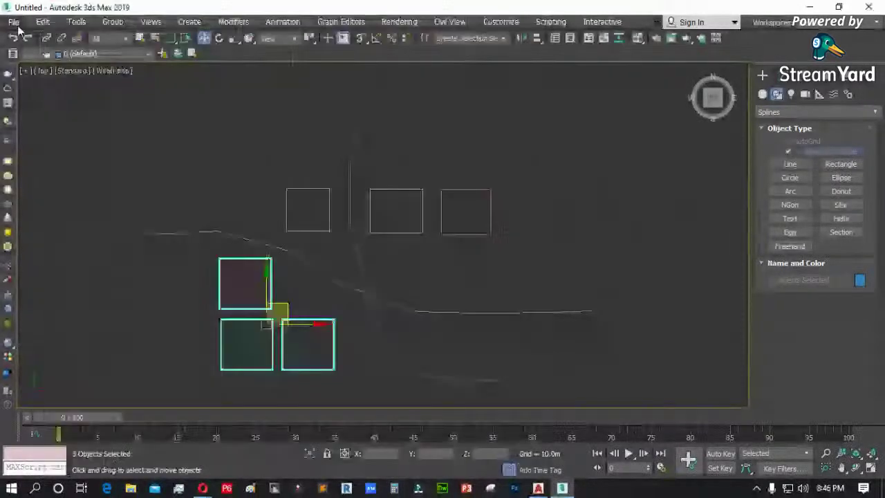
key(ctrl+s)
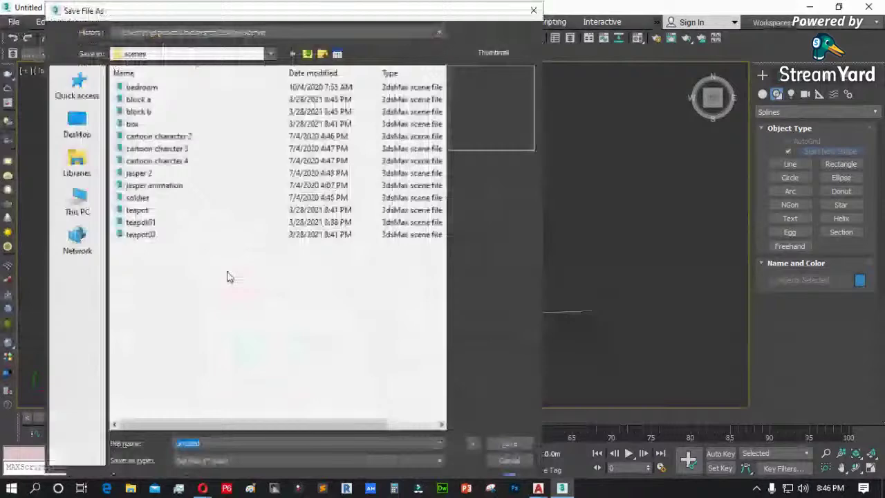
text(block c)
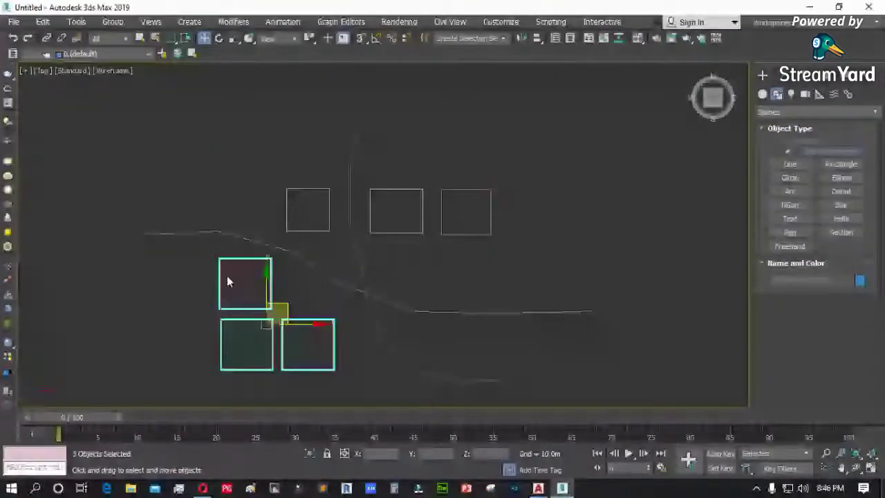
- Reset to a new empty scene without saving the changes and maximize the Top view
click(13, 21)
click(25, 58)
click(436, 264)
click(415, 264)
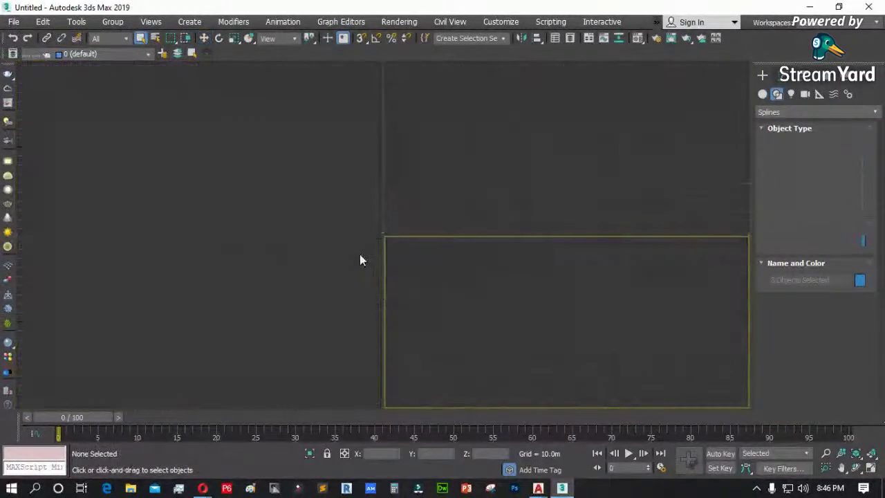
click(869, 469)
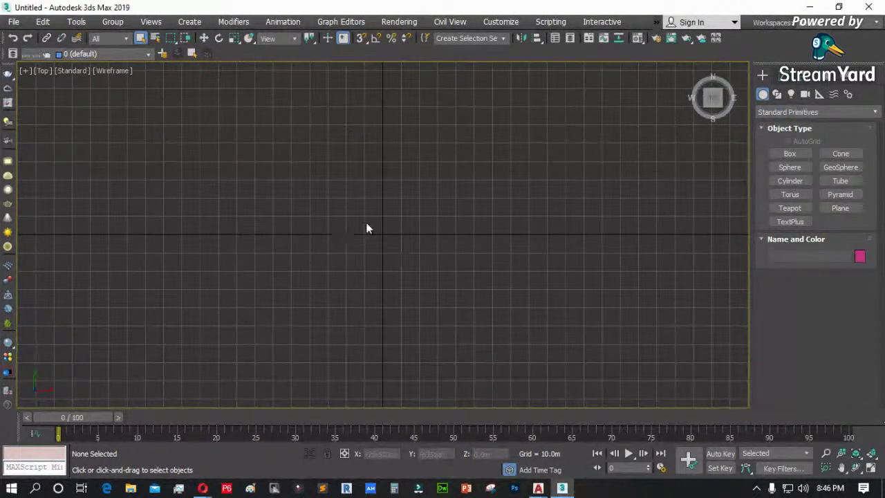
click(13, 22)
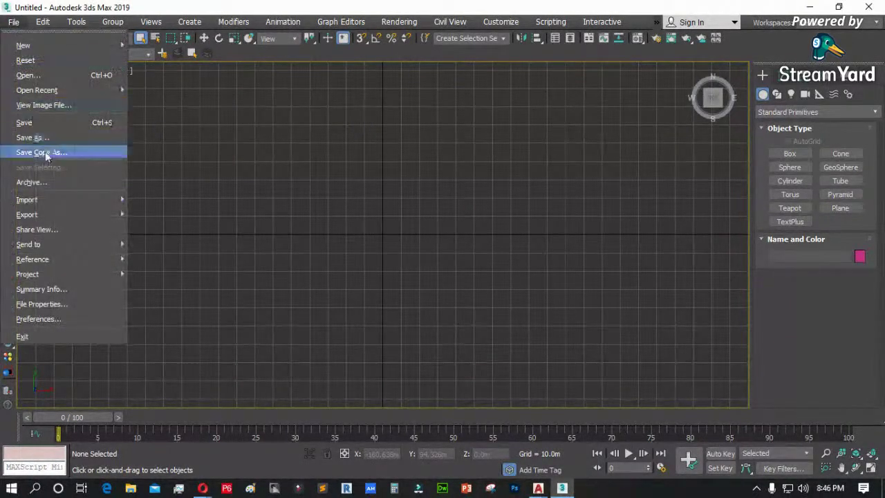
click(456, 194)
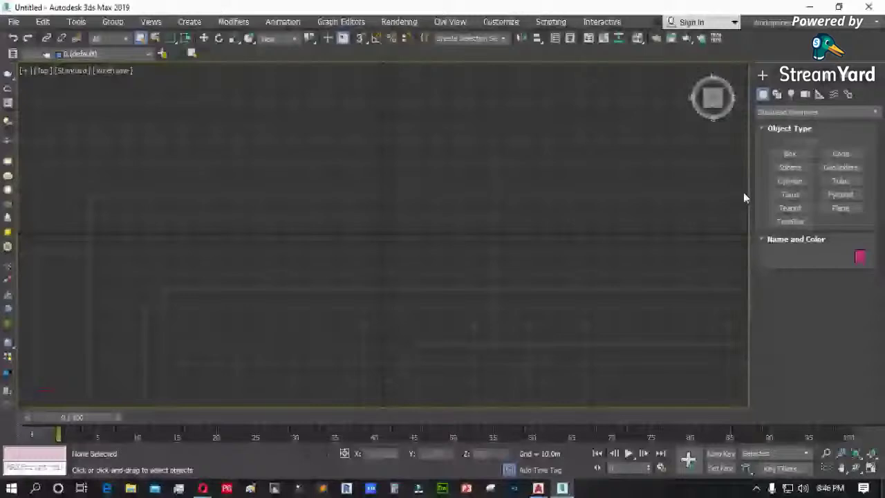
- Create a target camera in the Top view at the upper right, aimed at the lower left, and deselect it
click(805, 94)
click(841, 154)
drag(543, 131, 217, 310)
right_click(217, 310)
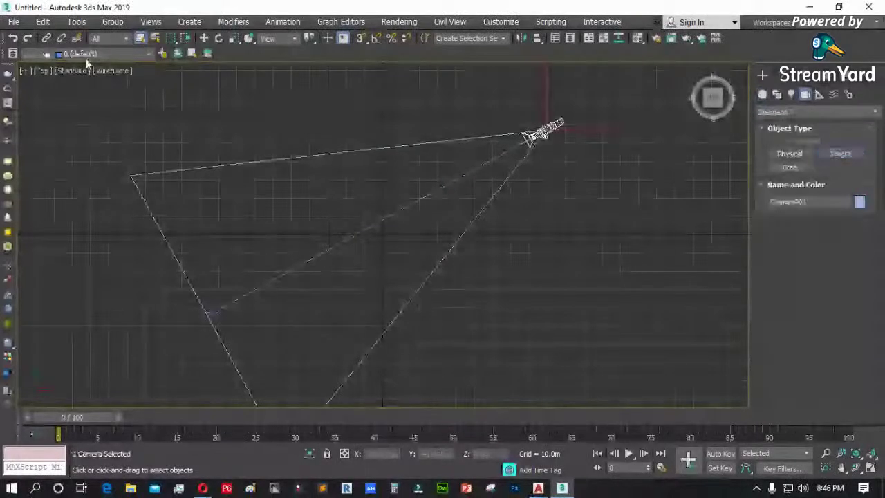
click(224, 133)
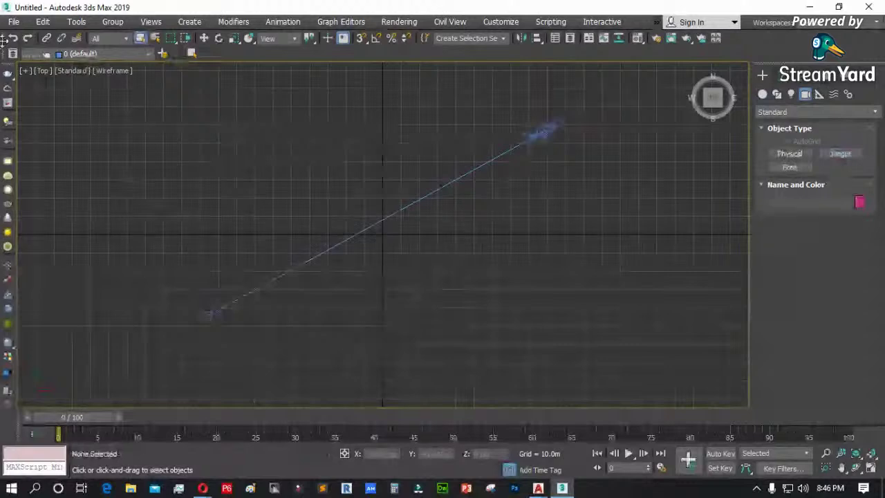
- Open the XRef Scenes settings and add the block a file as an external scene reference
click(14, 21)
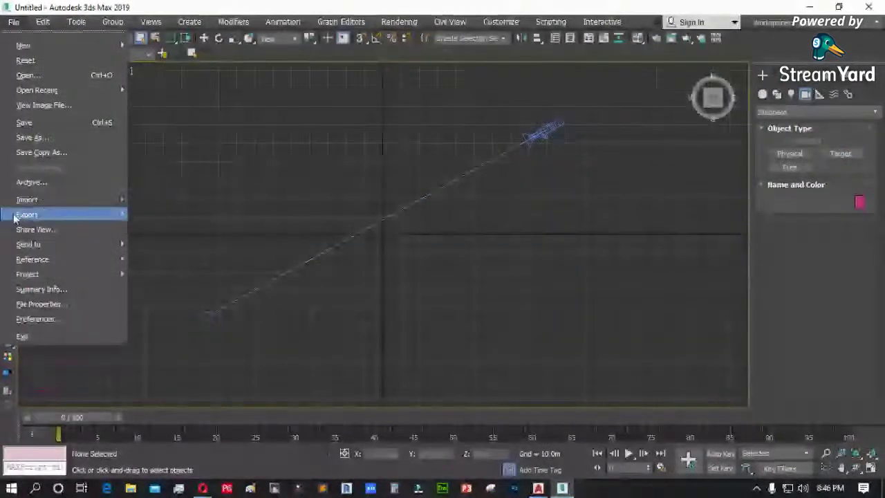
mouse_move(39, 217)
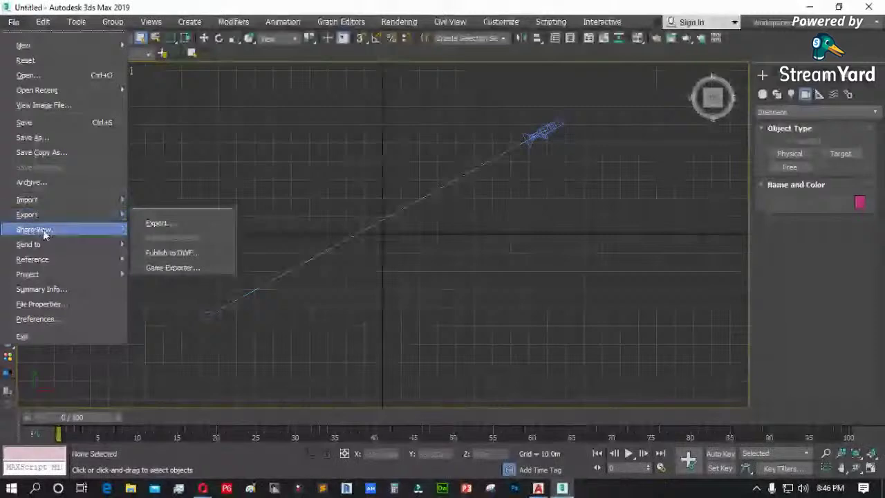
mouse_move(42, 261)
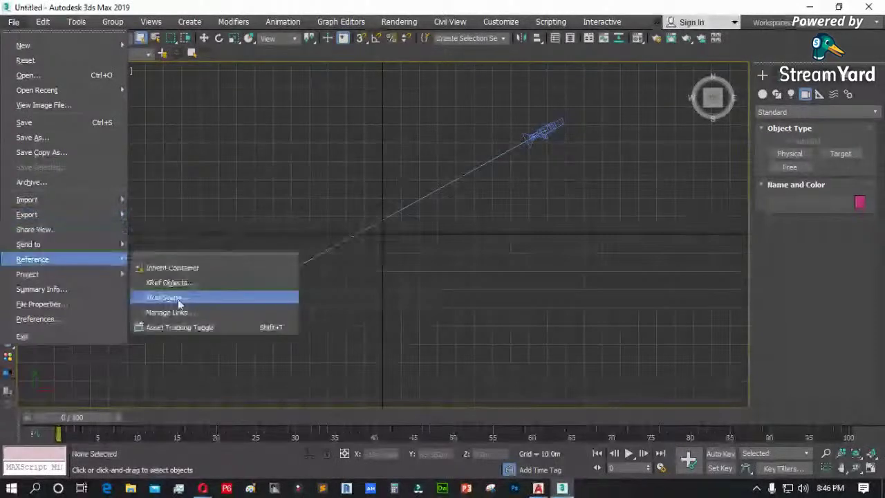
click(191, 297)
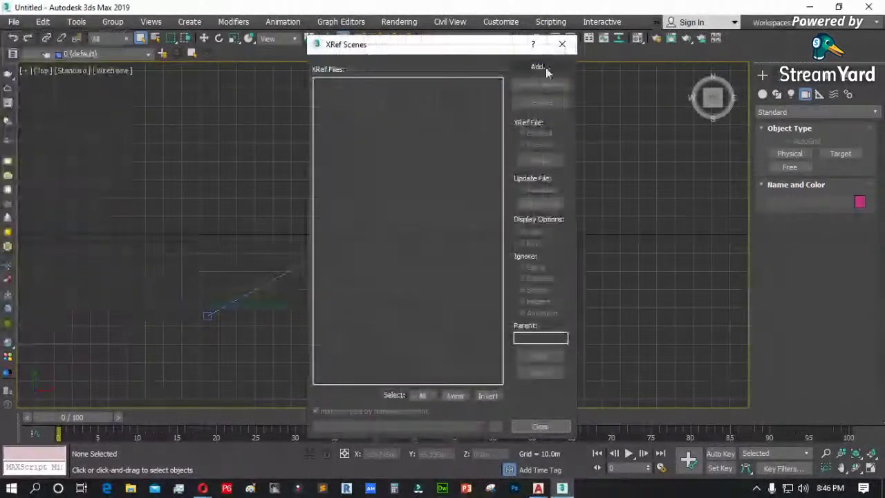
click(539, 66)
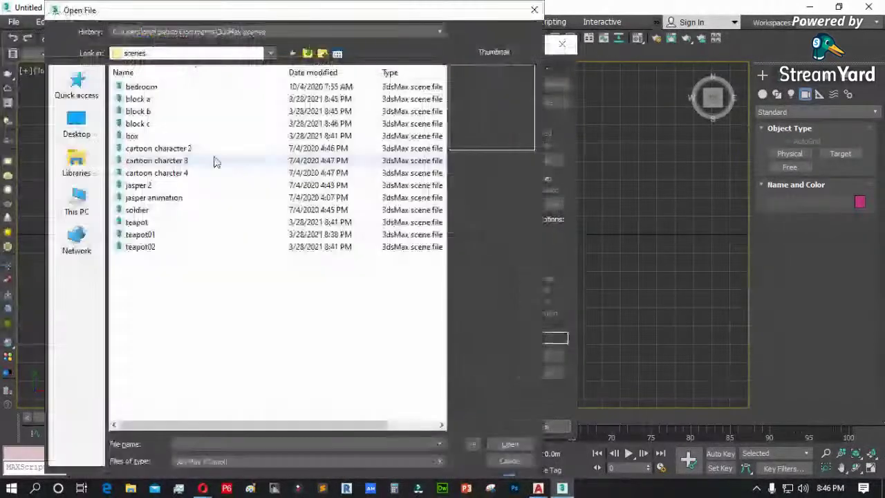
click(159, 98)
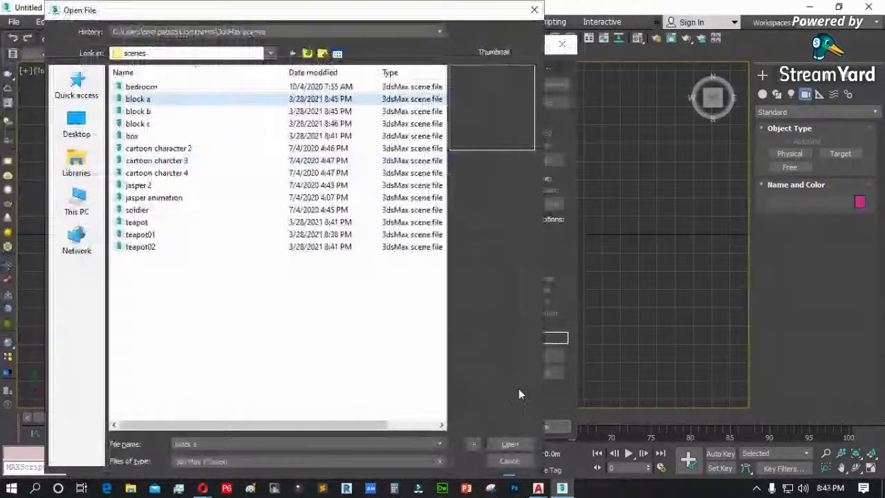
click(509, 444)
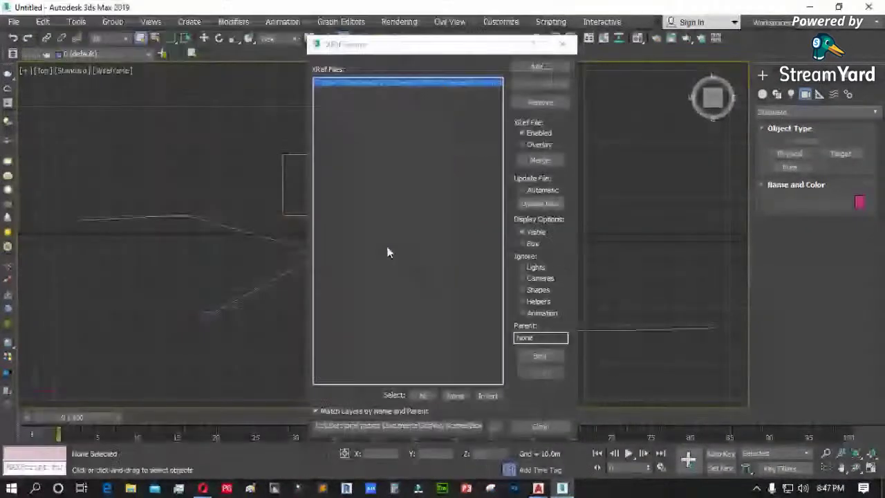
- Close the XRef Scenes settings and, in the Top view, move the camera to about X 98 m, Y 60 m and its target slightly upward
click(568, 44)
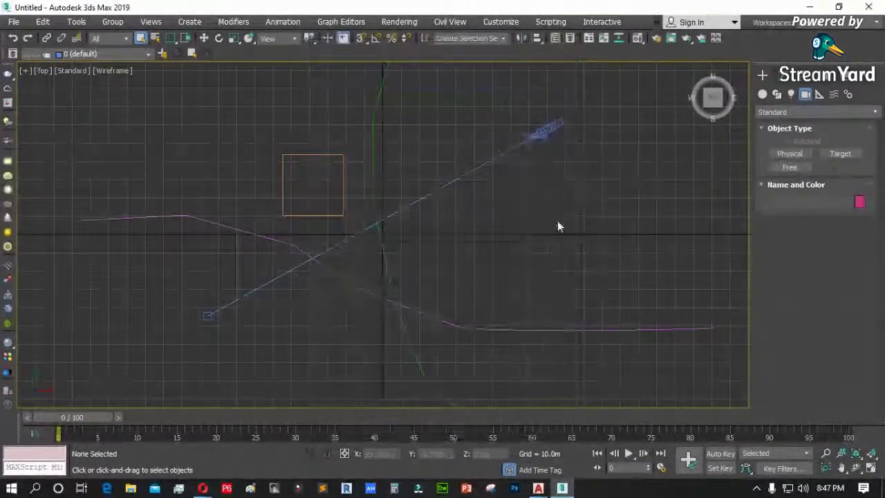
click(537, 138)
scroll(212, 275, down, 3)
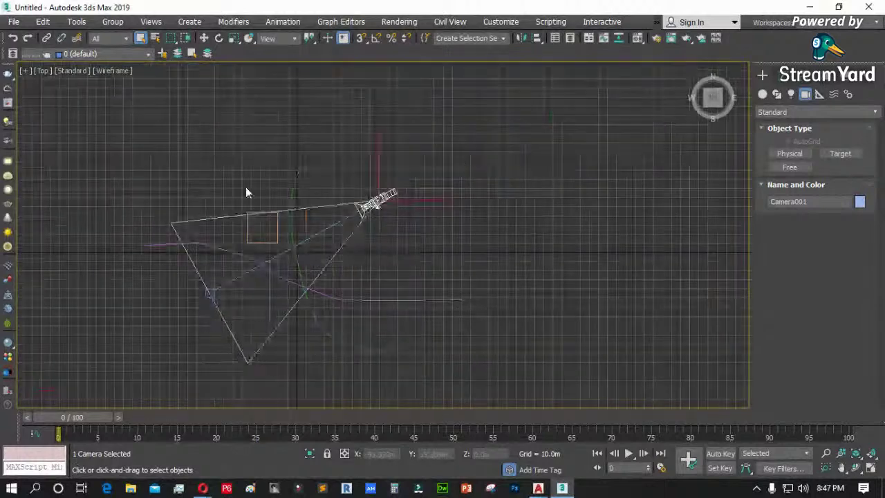
click(204, 38)
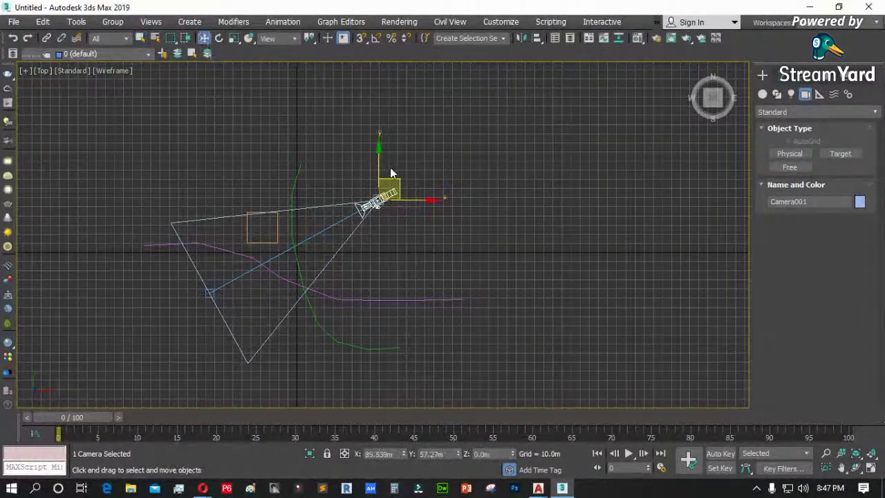
drag(398, 177, 405, 175)
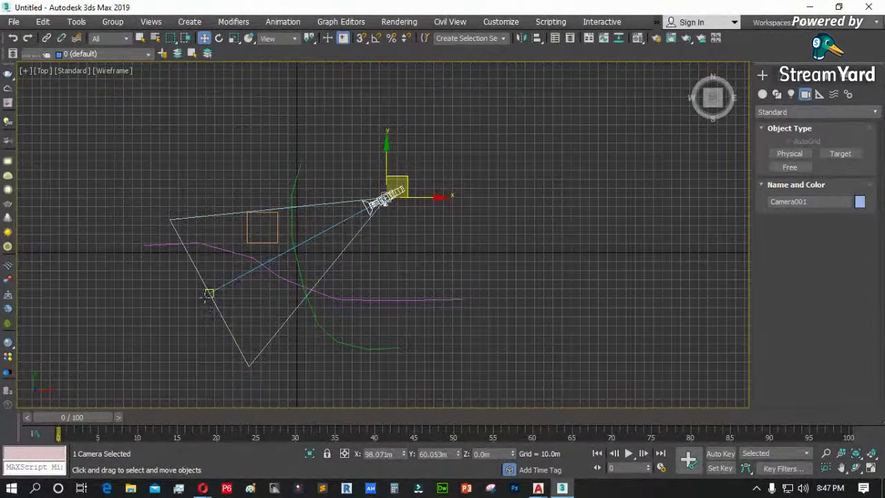
drag(206, 295, 201, 283)
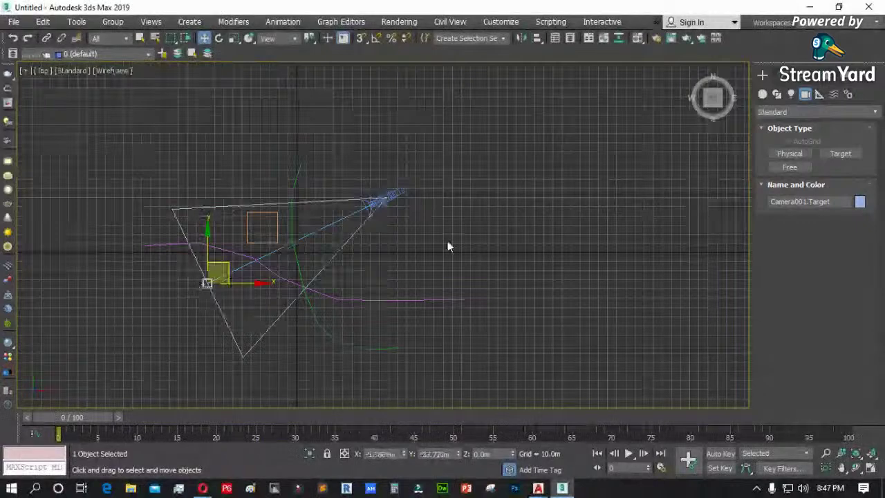
- Check the camera view, raise the camera to about 21.4 m in the Front view, and return to the Top view with nothing selected
click(502, 224)
key(c)
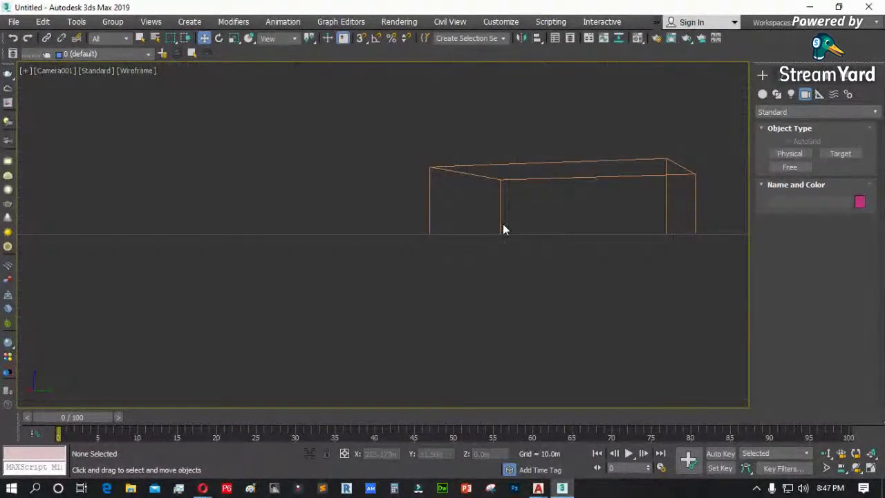
key(f)
drag(546, 235, 545, 196)
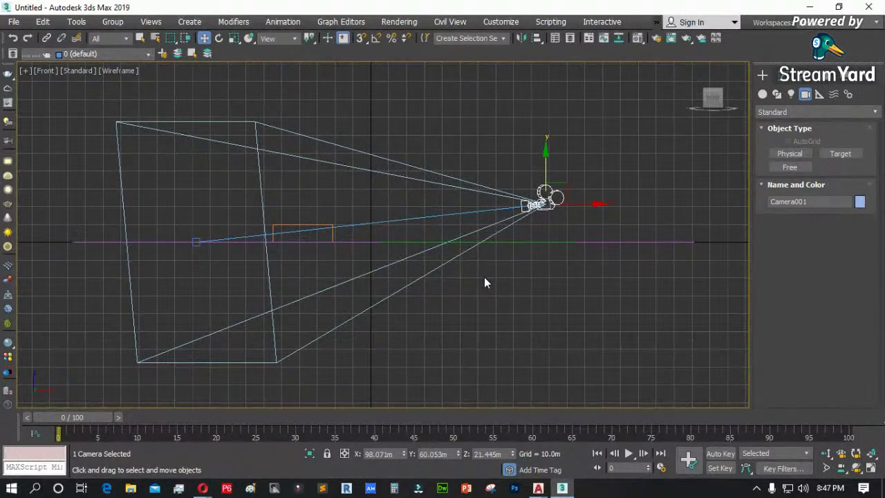
key(t)
click(389, 143)
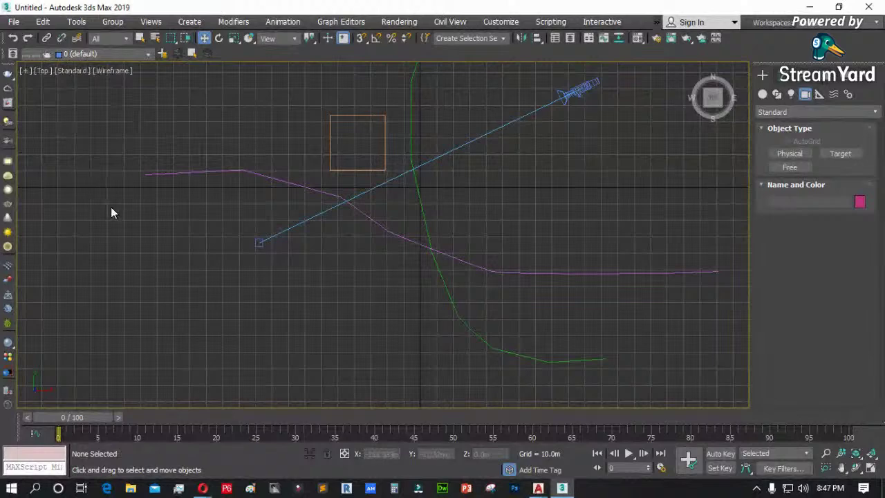
- Add the block b file as an external scene reference and close the XRef Scenes settings
click(13, 21)
mouse_move(42, 258)
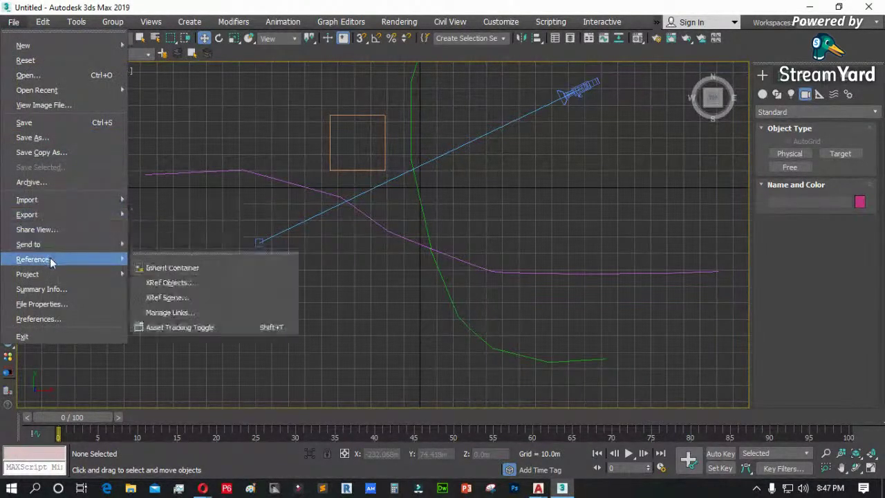
click(181, 297)
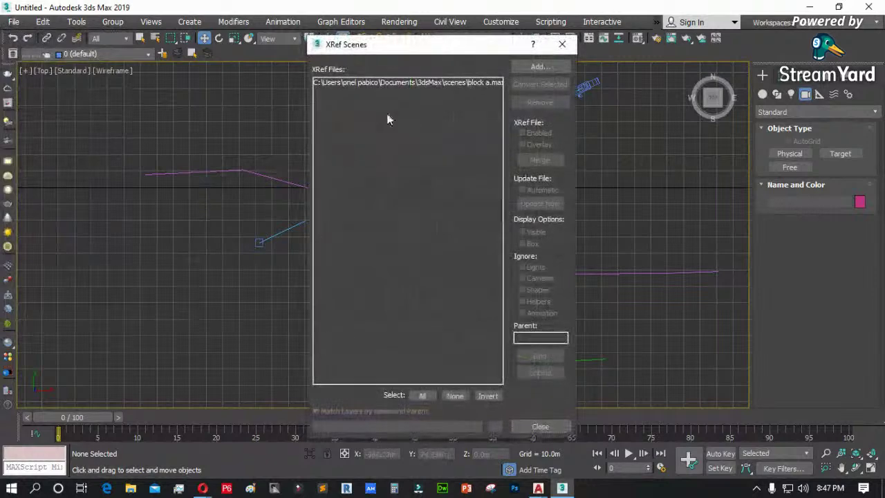
click(537, 69)
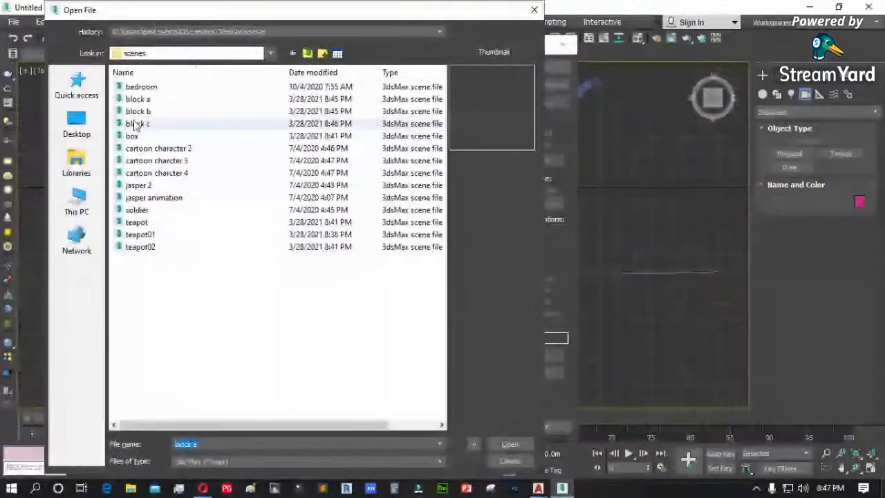
click(138, 111)
click(508, 443)
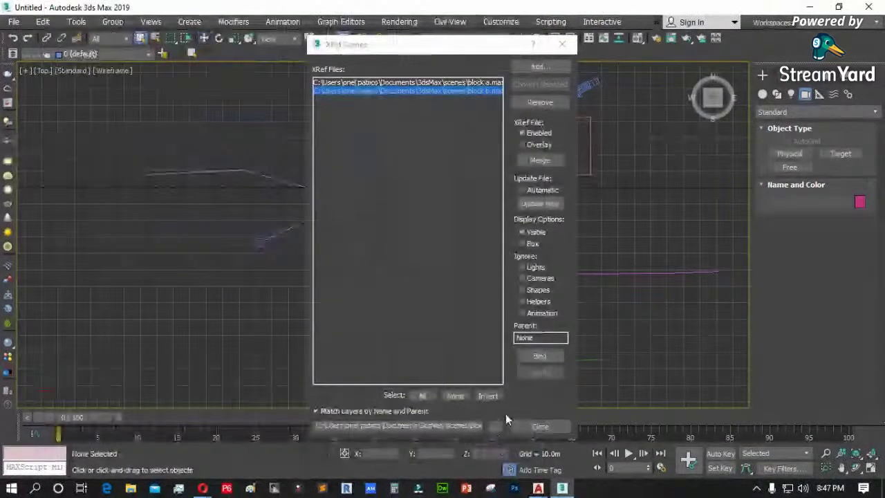
click(538, 426)
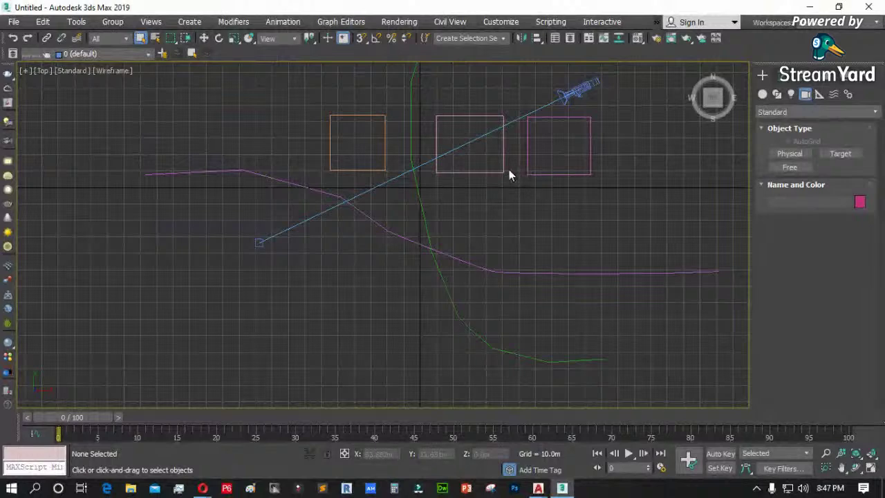
- Add the block c file as another external scene reference and close the XRef Scenes settings
click(16, 22)
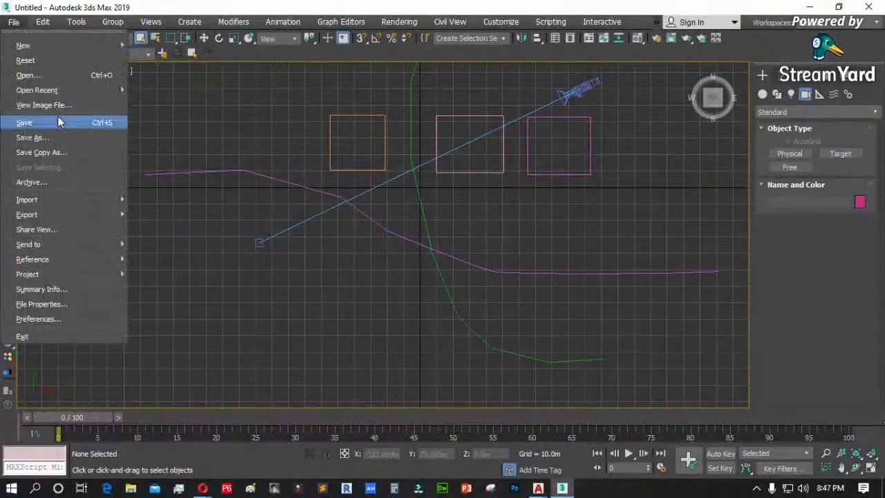
mouse_move(61, 251)
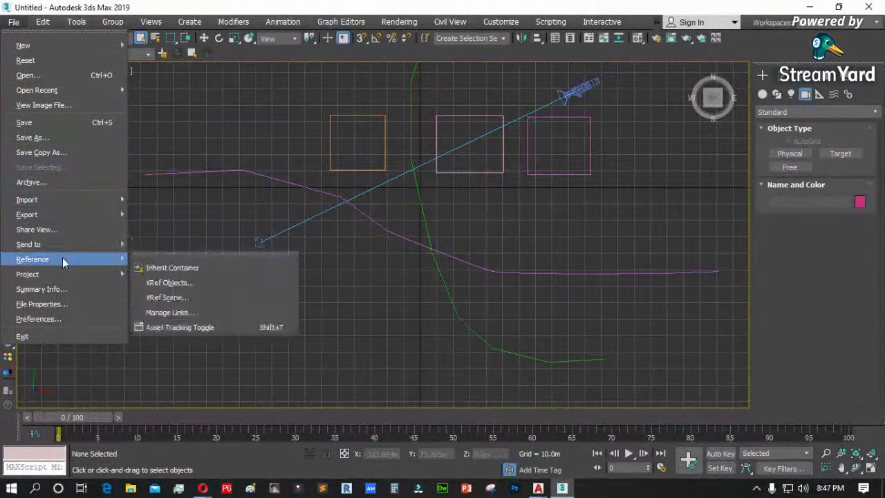
click(192, 297)
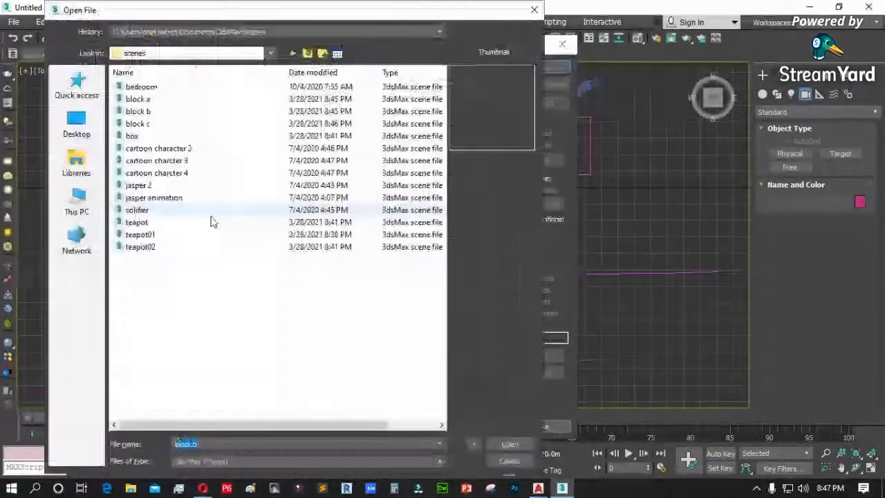
click(142, 123)
click(508, 444)
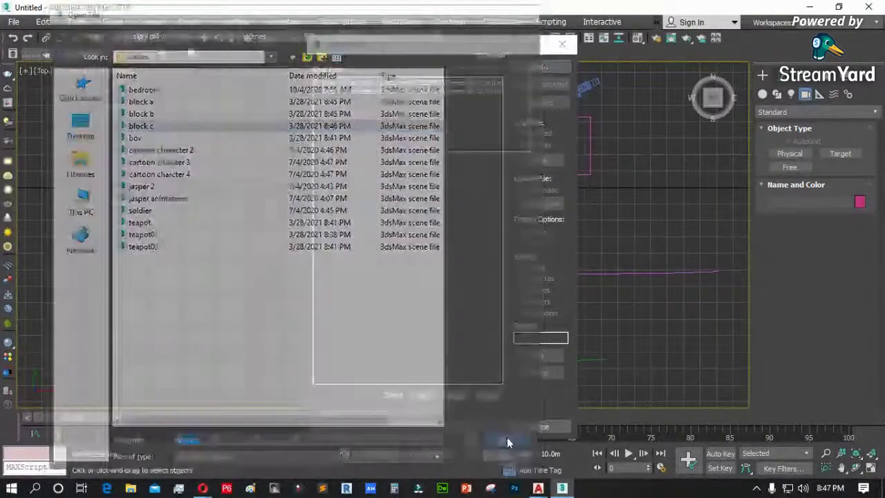
click(536, 429)
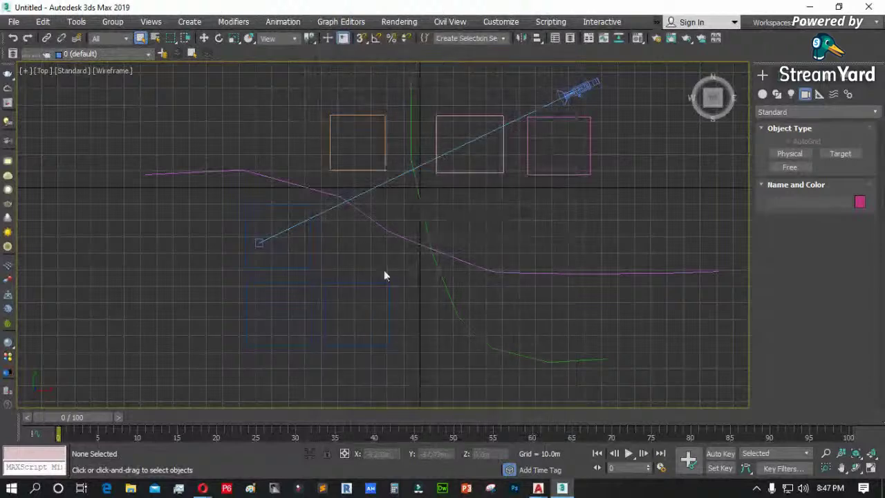
- Hide the grid and shade the Top view, then move the camera target lower left and the camera upper right around the referenced boxes
key(g)
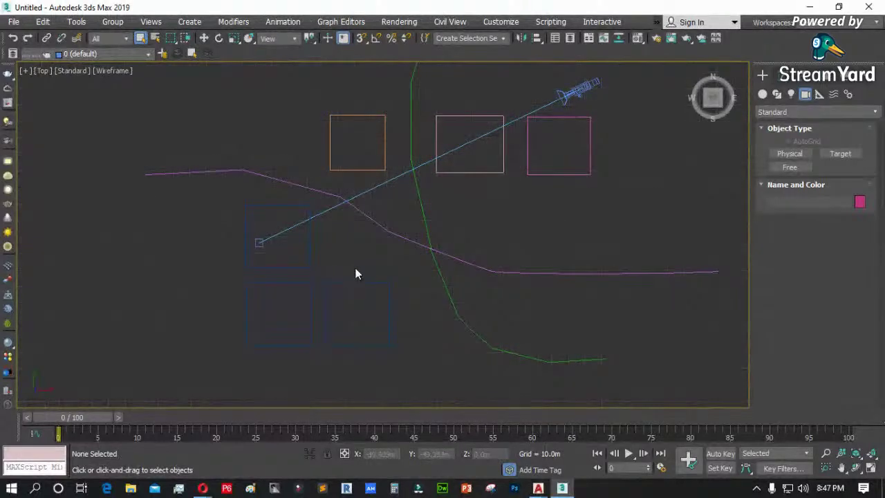
key(F3)
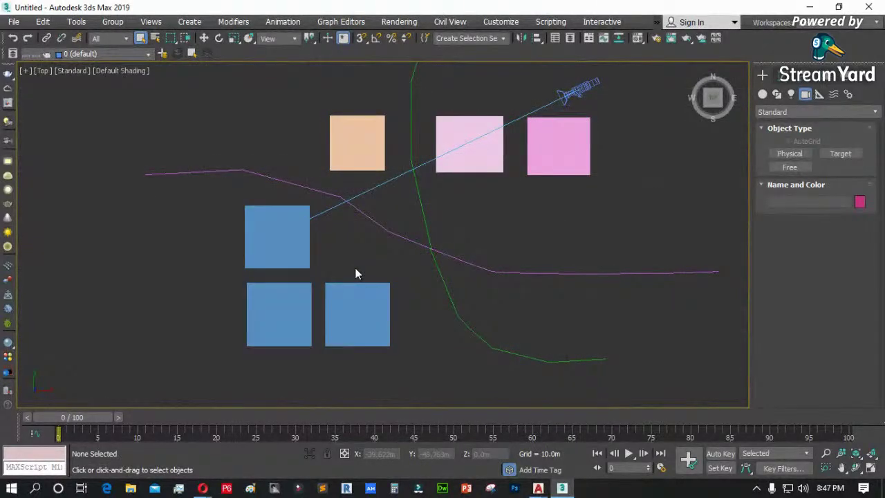
click(257, 243)
key(w)
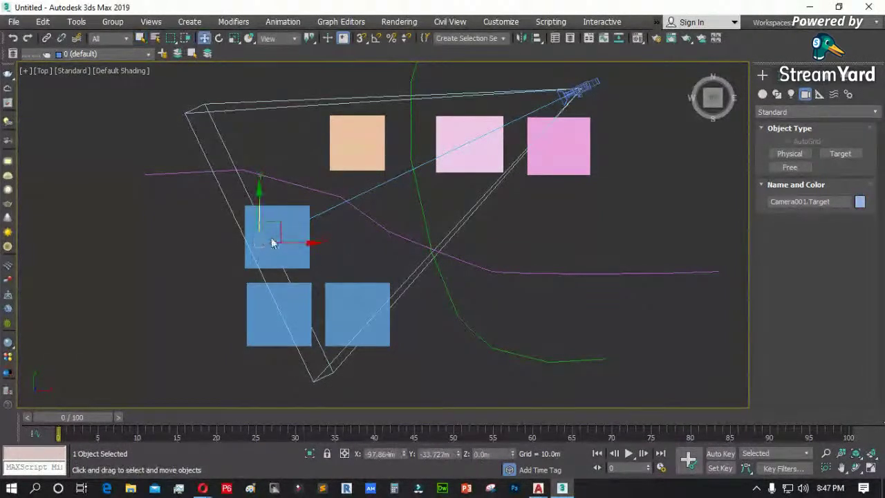
drag(280, 228, 256, 282)
scroll(287, 300, down, 3)
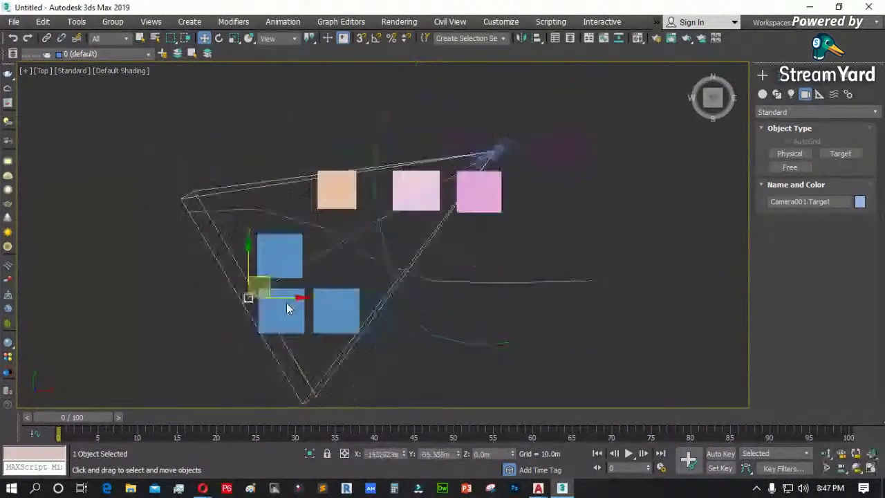
drag(495, 154, 578, 123)
click(585, 241)
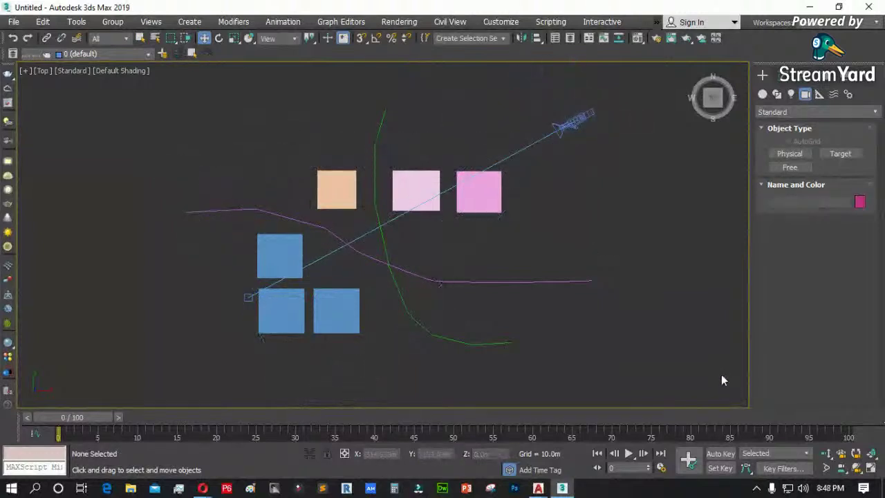
- Orbit around the referenced boxes, then display the scene through the camera with default shading
click(856, 468)
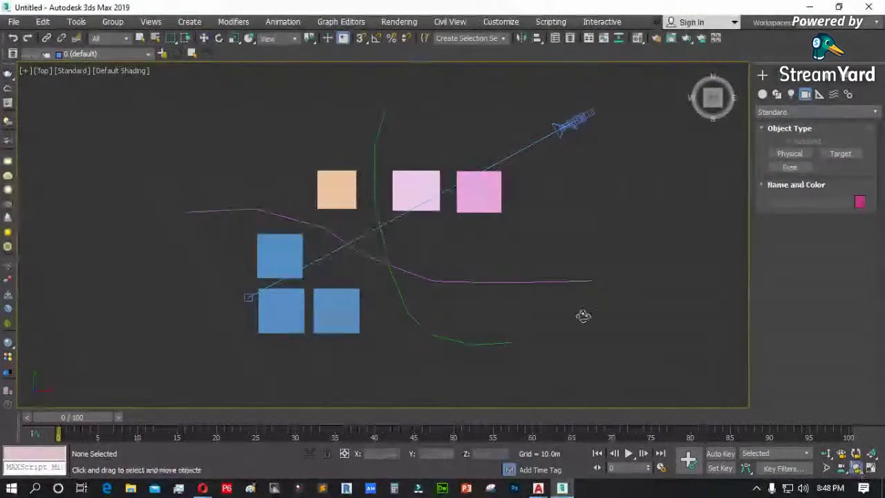
drag(336, 307, 424, 316)
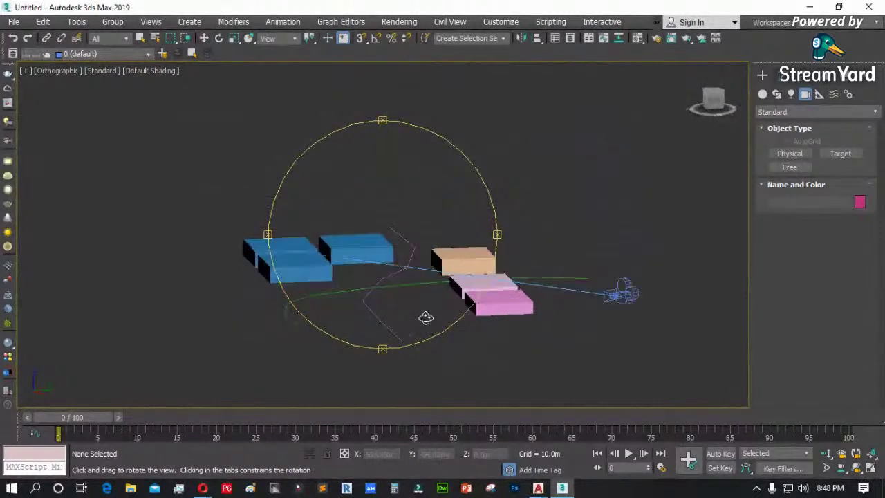
key(c)
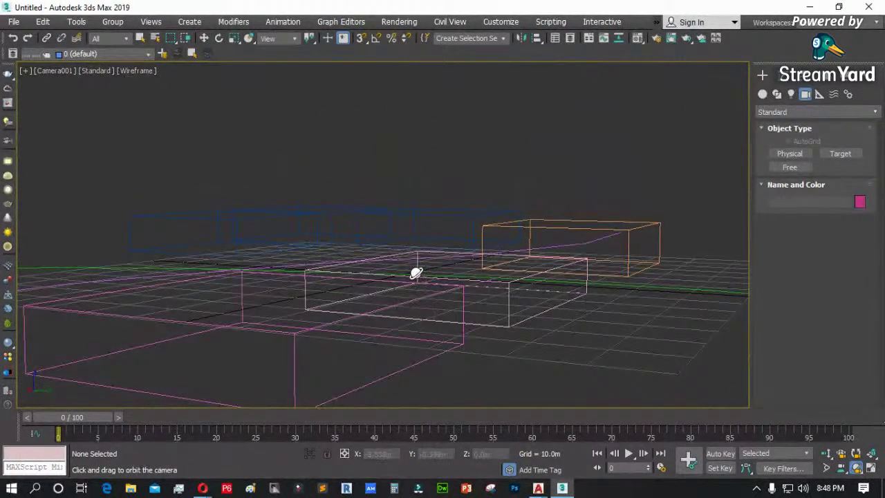
key(F3)
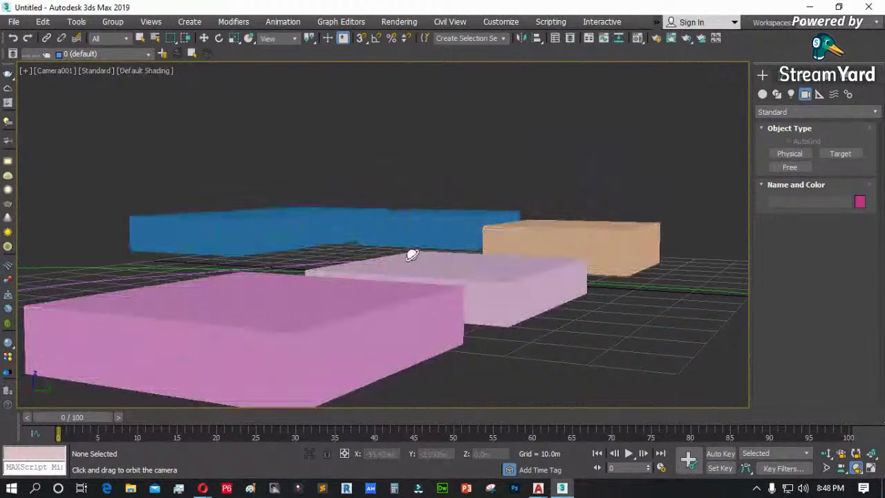
key(w)
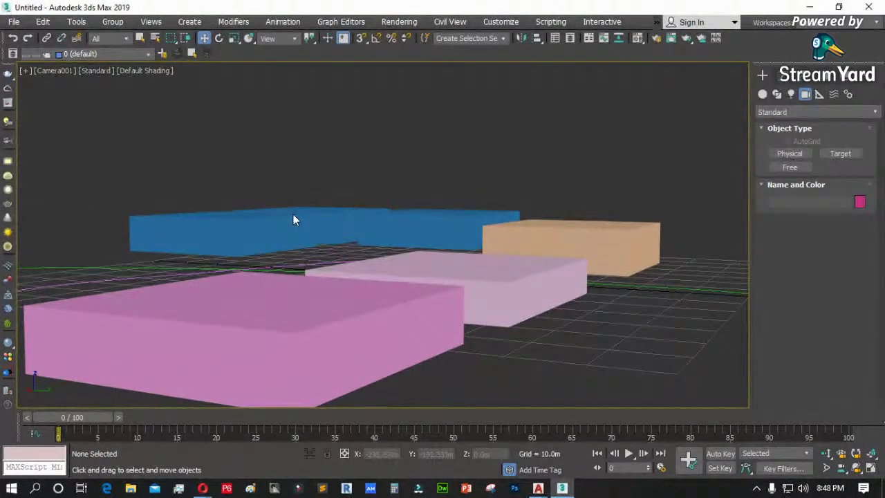
- Launch a second instance of 3ds Max 2019 as administrator and dismiss the exception report during startup
right_click(561, 488)
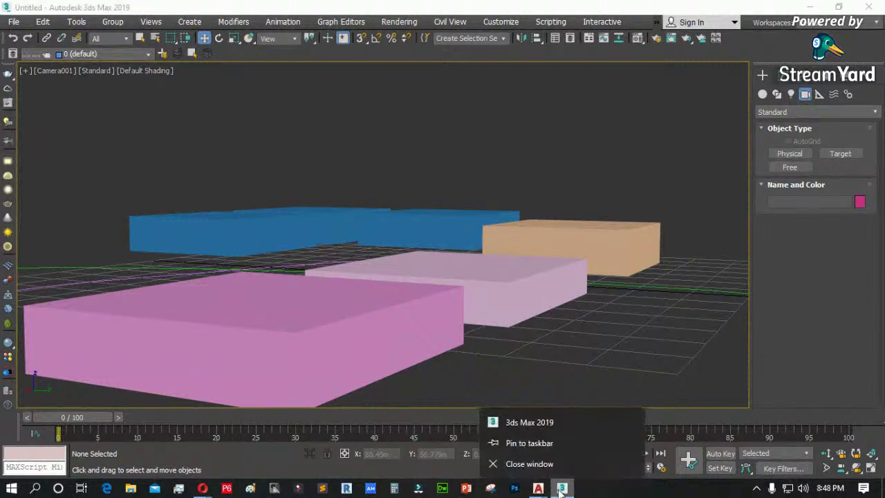
right_click(545, 423)
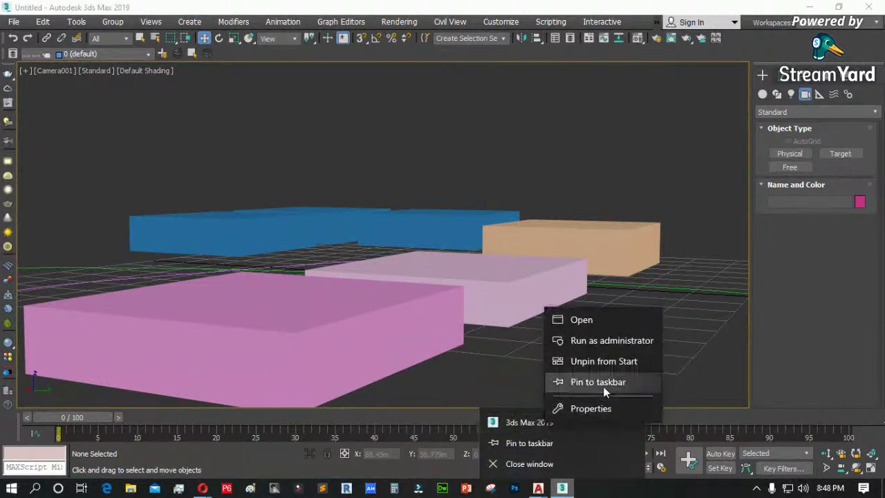
click(612, 340)
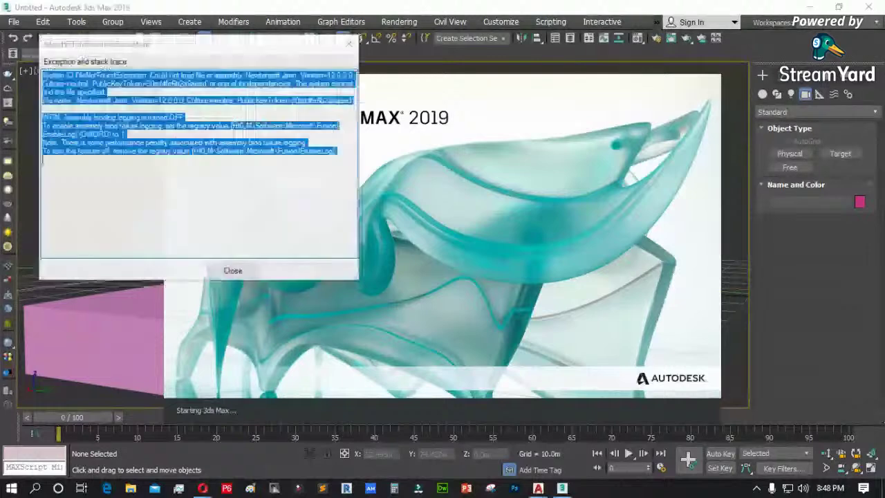
click(232, 270)
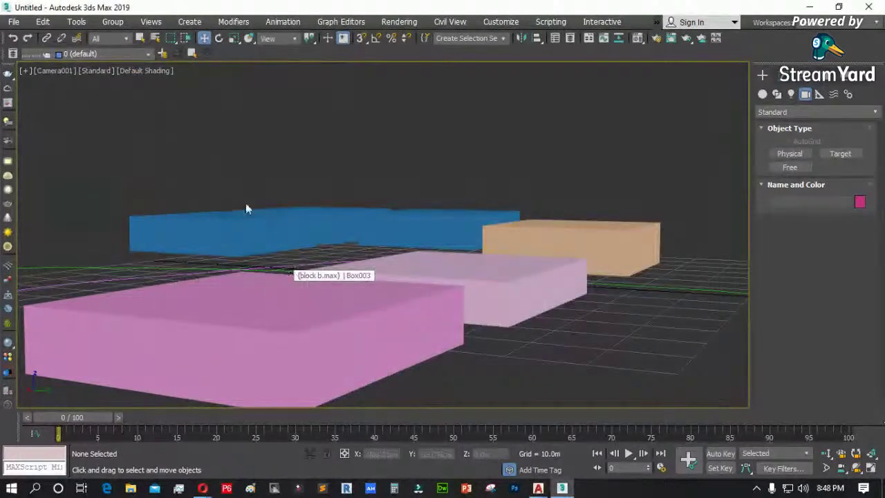
click(13, 21)
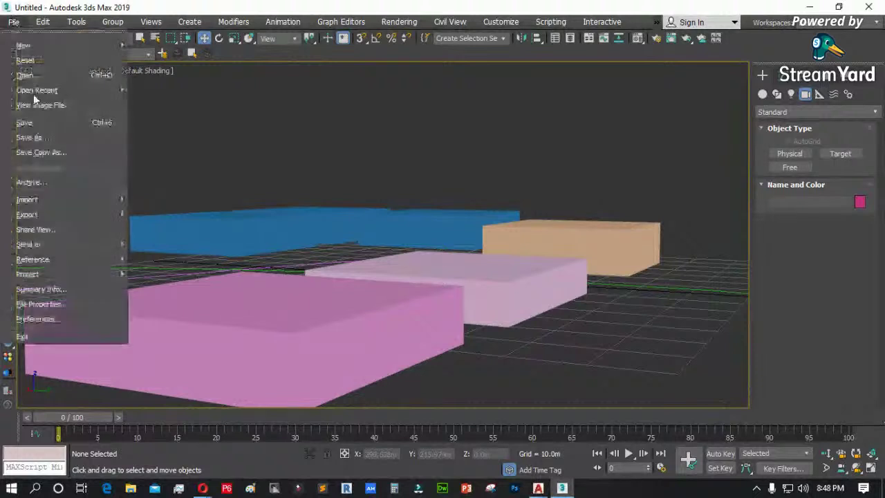
click(49, 228)
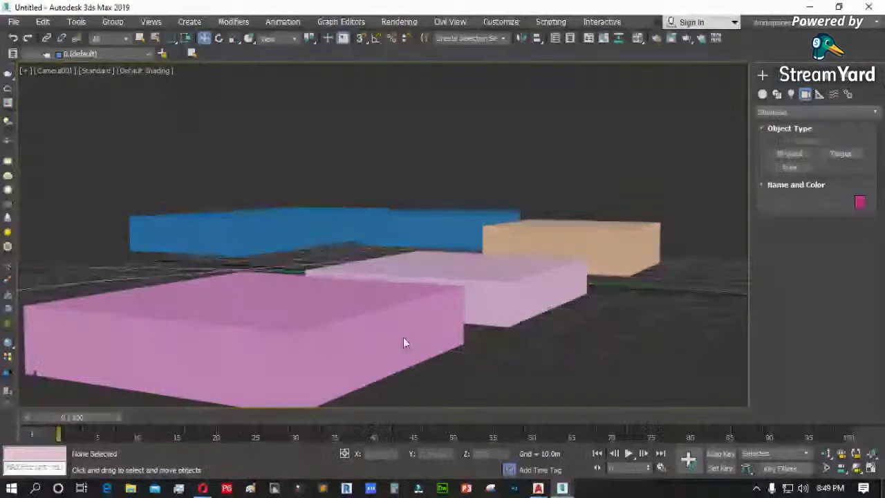
- Switch to the newly started 3ds Max window with the empty scene
mouse_move(562, 488)
click(619, 454)
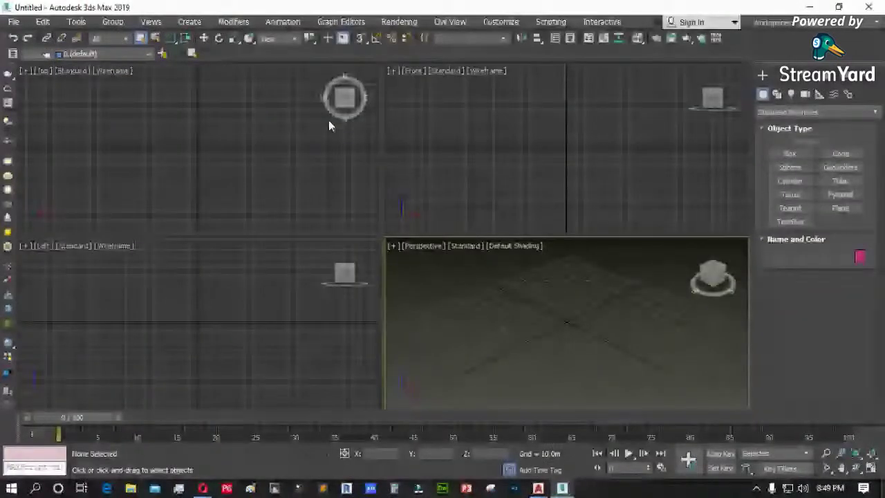
- Open the scene file block c and display its Top view with default shading
click(13, 21)
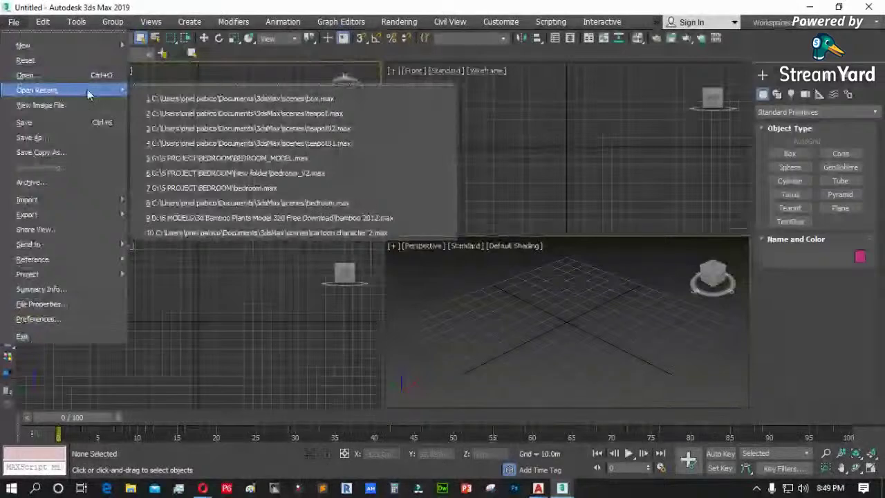
click(45, 74)
click(138, 123)
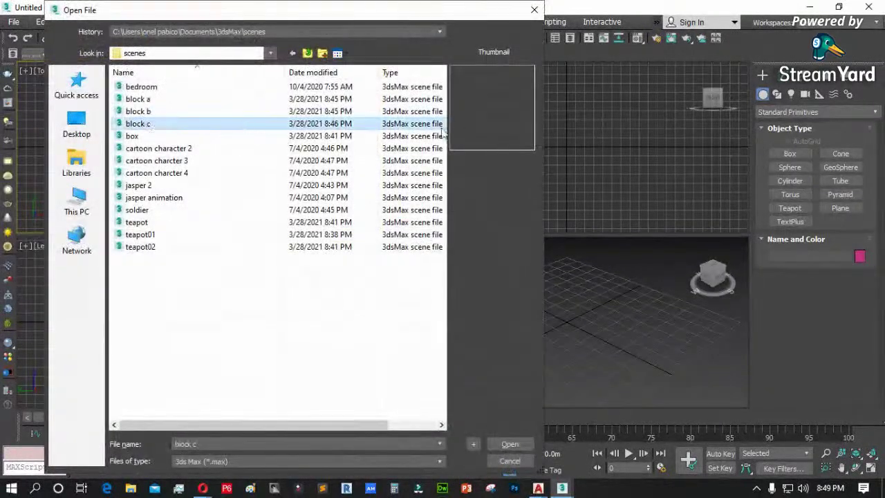
click(520, 443)
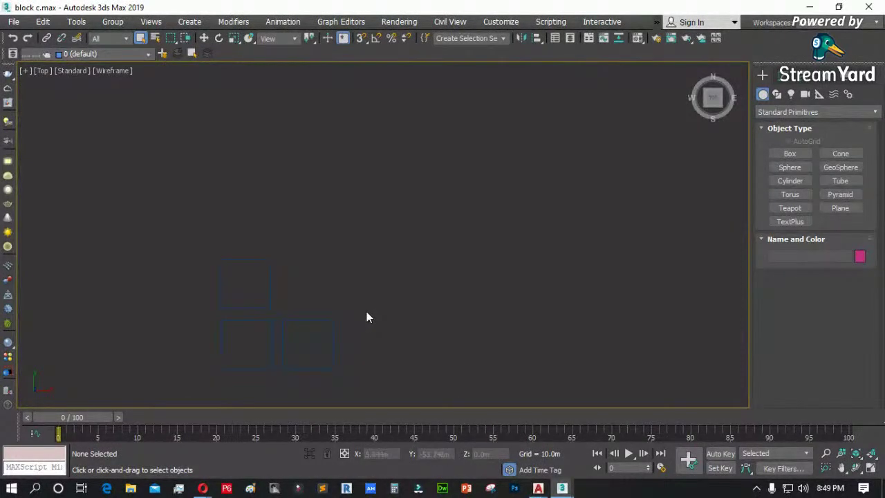
key(F3)
- Clone the lower-right box as a single copy placed at the left end of the lower row
click(317, 334)
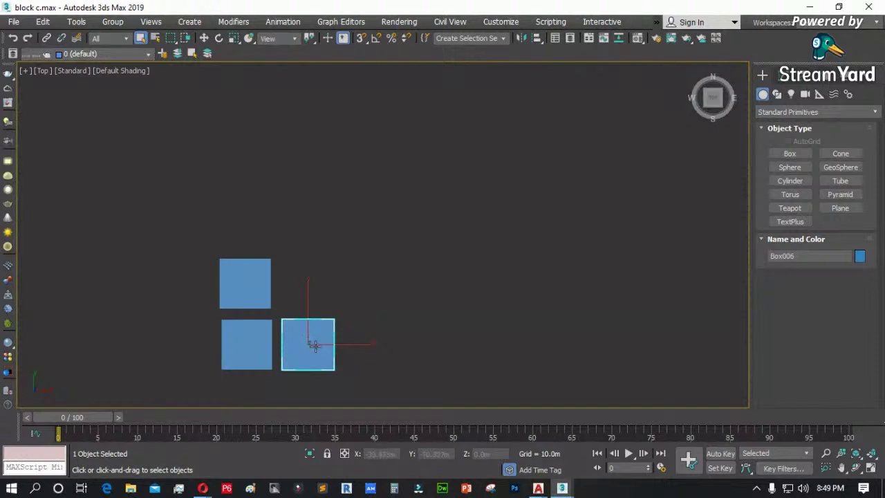
key(w)
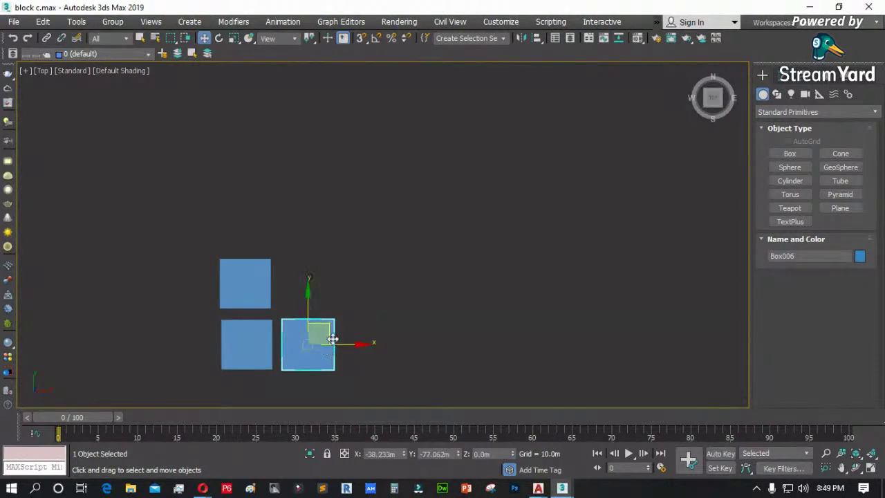
shift+drag(332, 337, 203, 337)
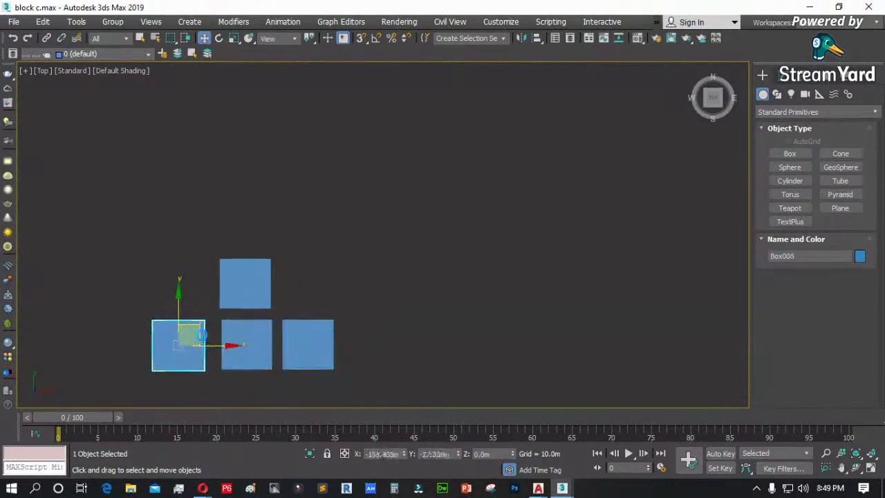
click(443, 301)
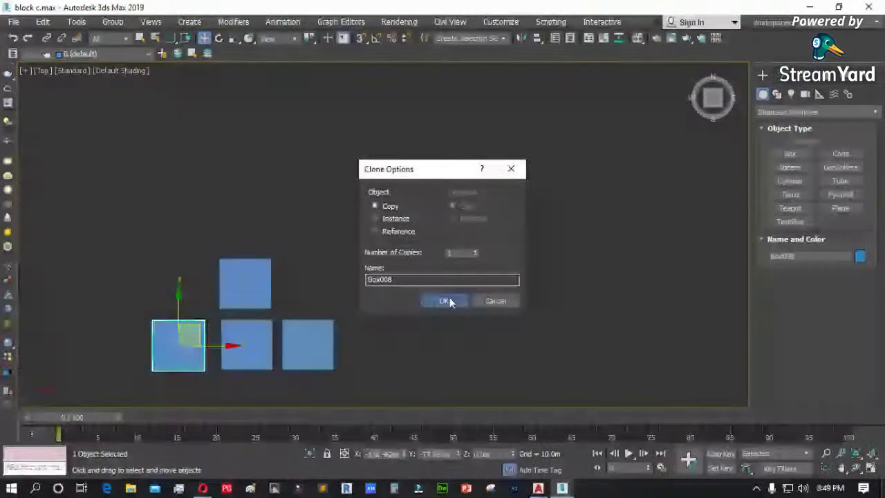
- Orbit to an angled view and raise the new box copy's height to about 56 m
click(856, 470)
drag(297, 277, 220, 206)
scroll(220, 206, down, 5)
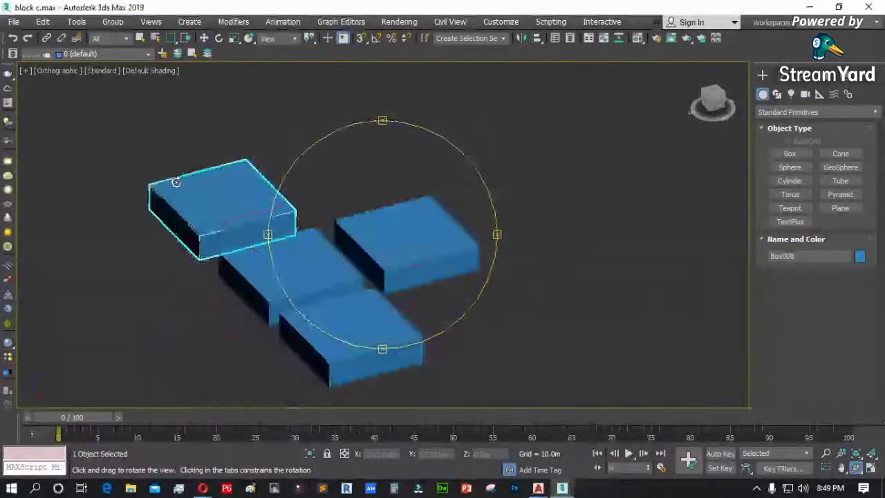
right_click(502, 200)
click(777, 75)
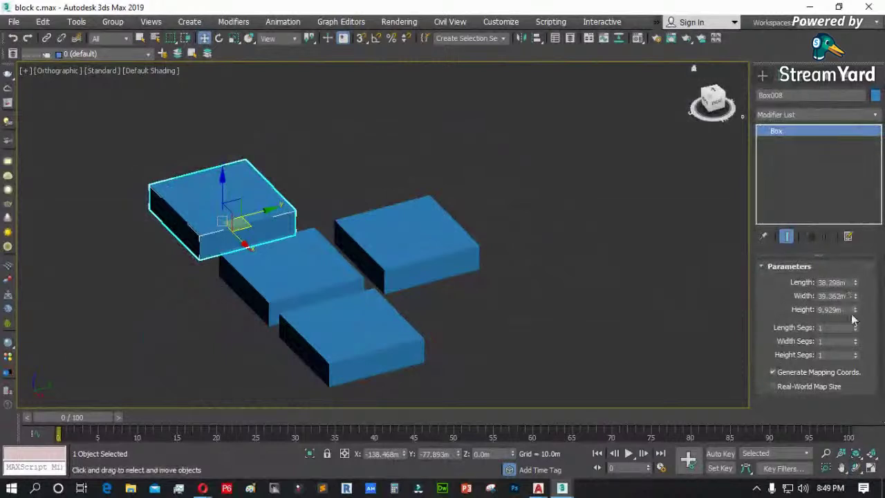
drag(856, 311, 857, 228)
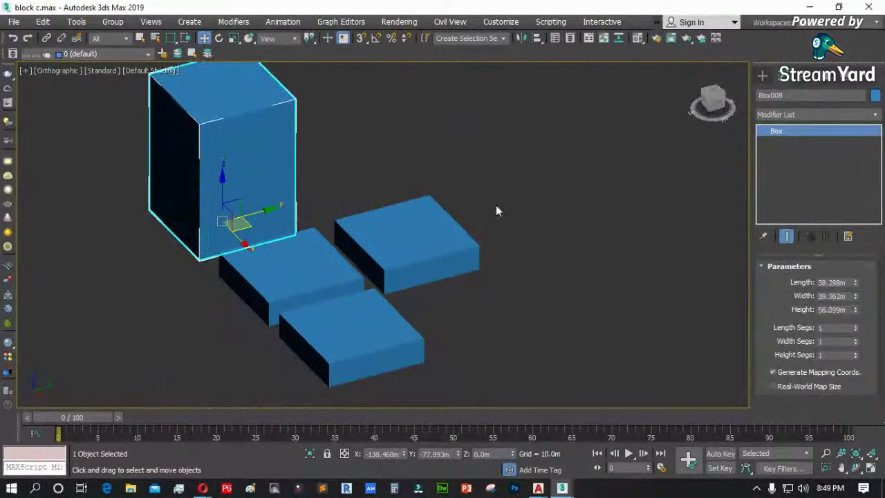
- Increase the heights of the right-hand box and the middle box, leaving the front box flat, and clear the selection
click(446, 239)
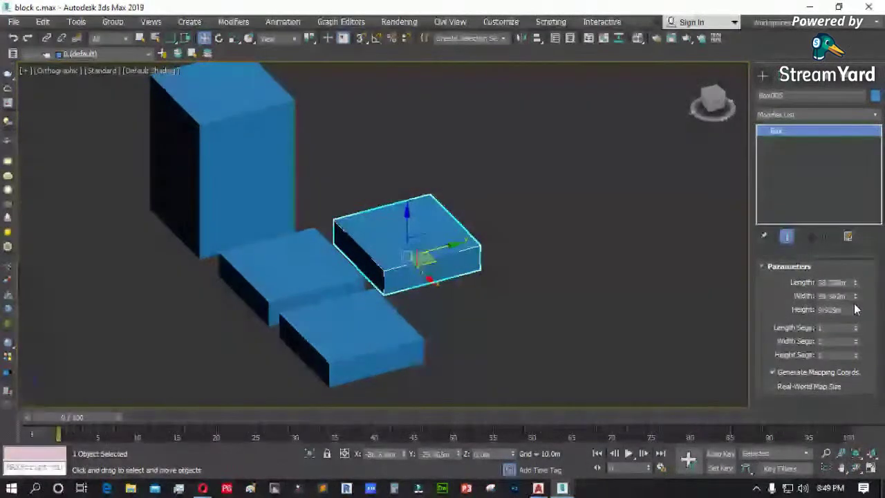
drag(855, 309, 856, 280)
click(342, 301)
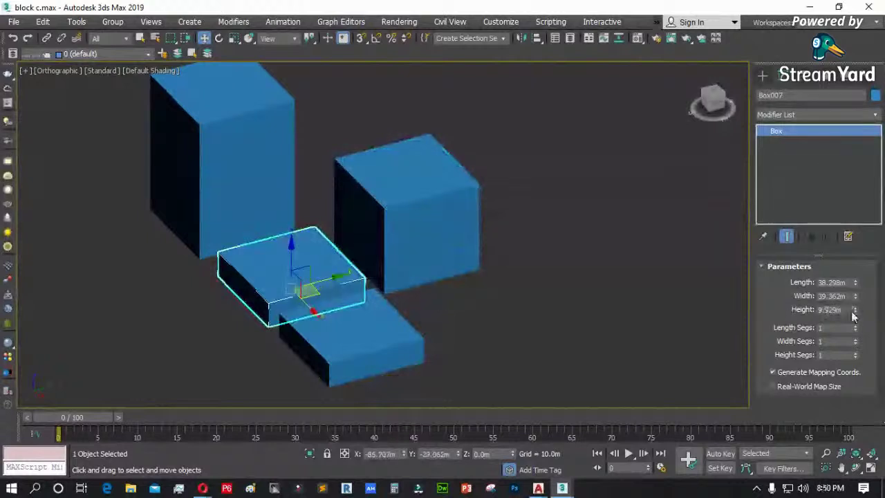
drag(855, 310, 853, 205)
click(573, 282)
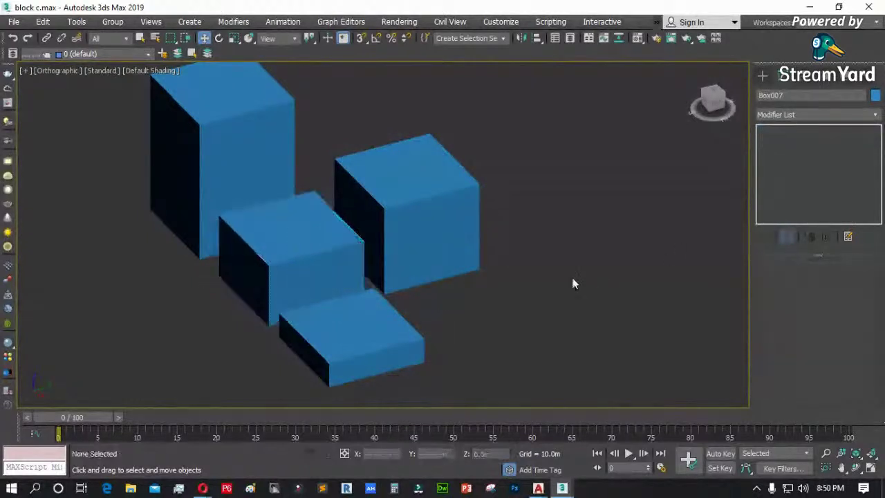
scroll(203, 282, down, 3)
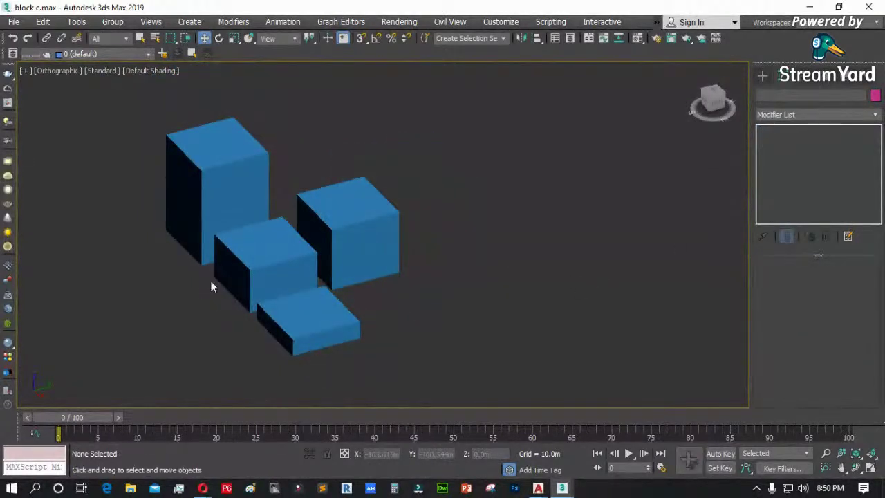
- Return to the 3ds Max window with the referenced scene and widen the camera's field of view around the boxes
click(809, 7)
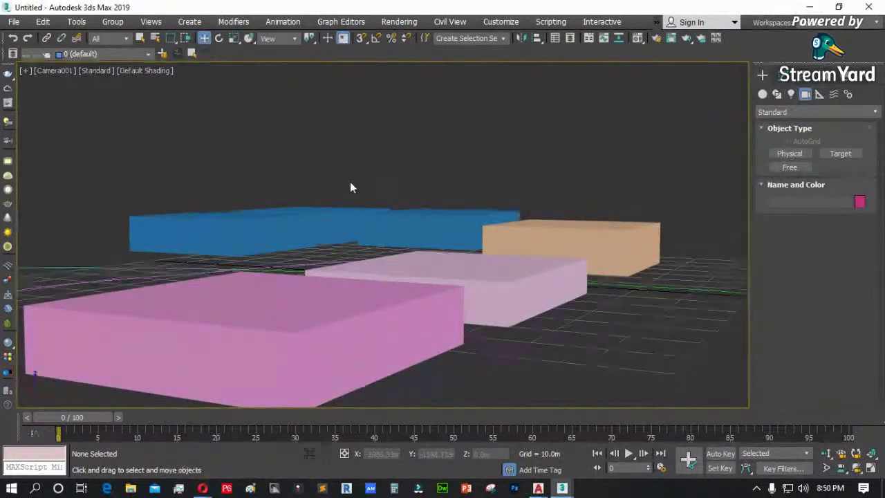
click(823, 469)
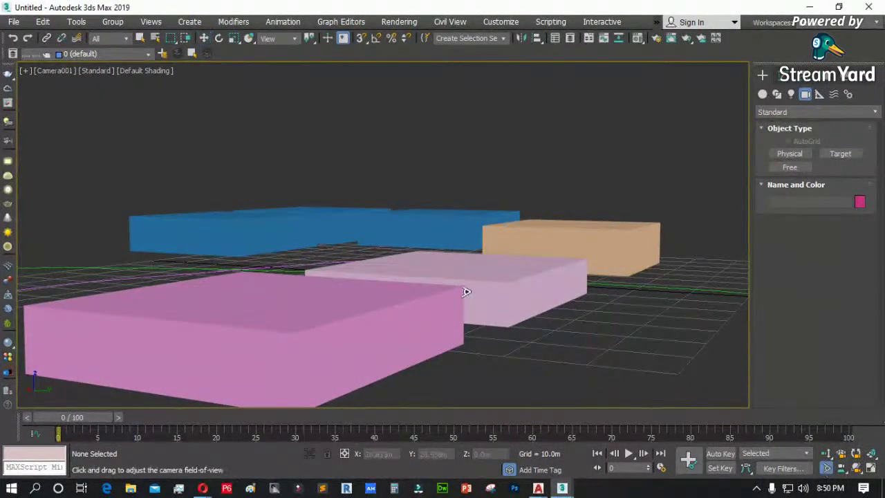
drag(466, 292, 433, 265)
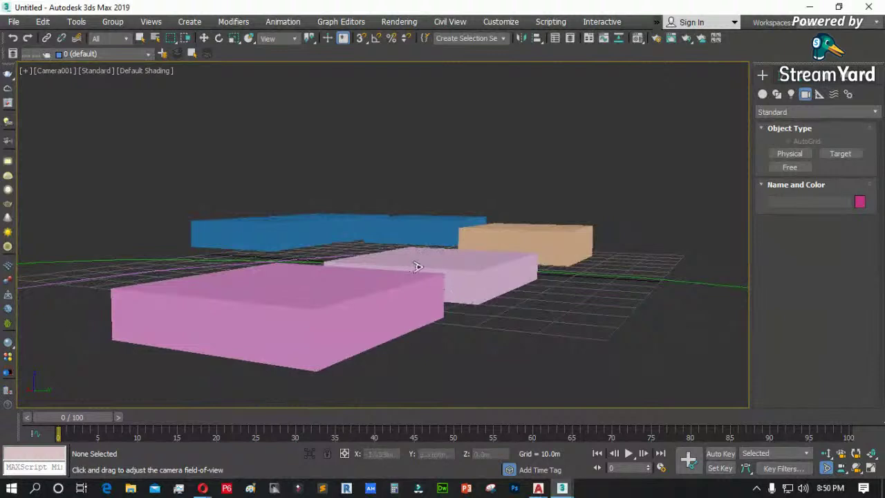
- Update the block c.max reference in the XRef Scenes dialog and move the dialog clear of the boxes
click(14, 21)
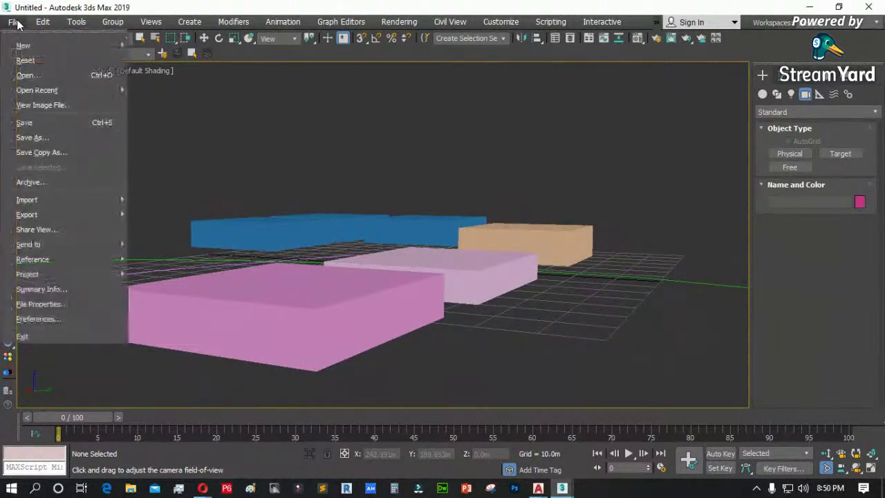
mouse_move(39, 247)
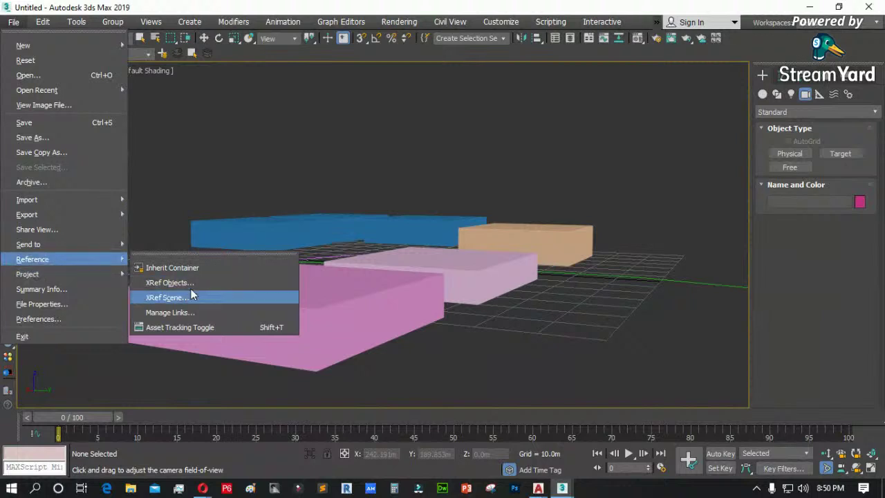
click(189, 302)
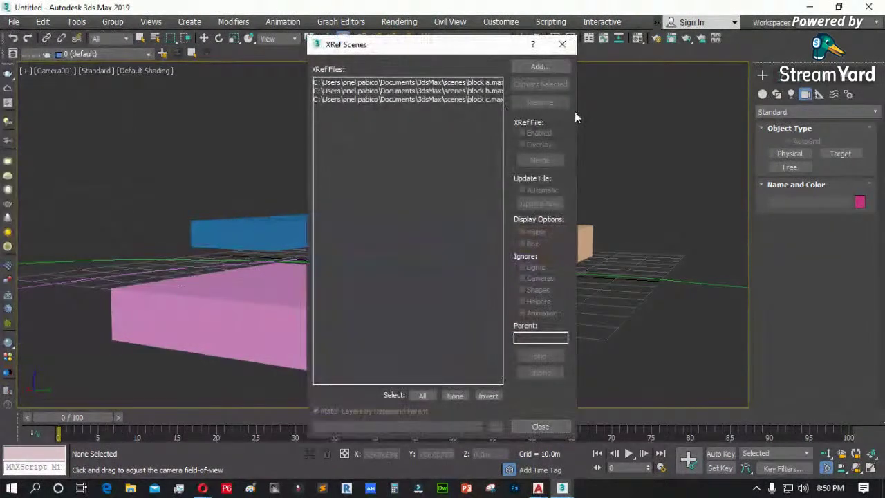
drag(578, 111, 678, 116)
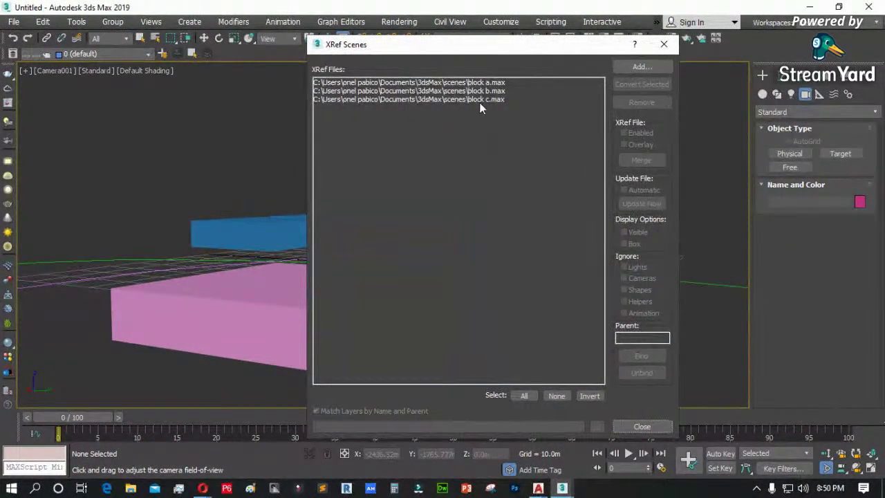
click(482, 101)
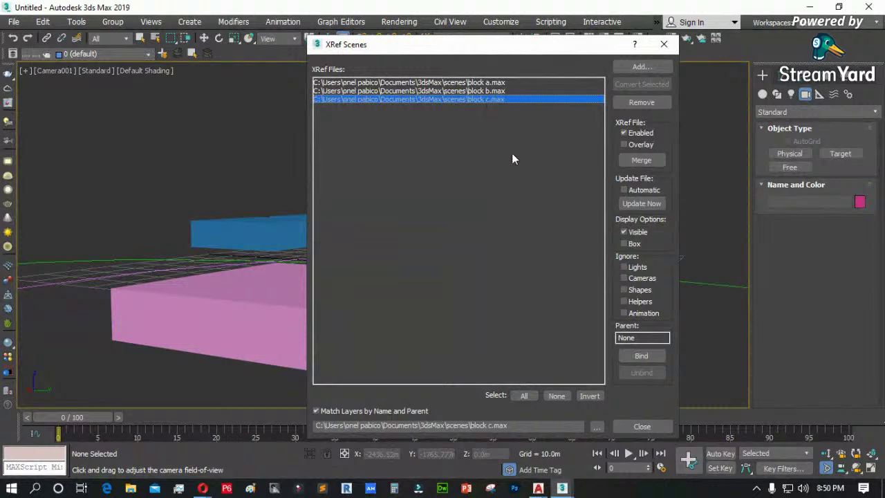
click(638, 204)
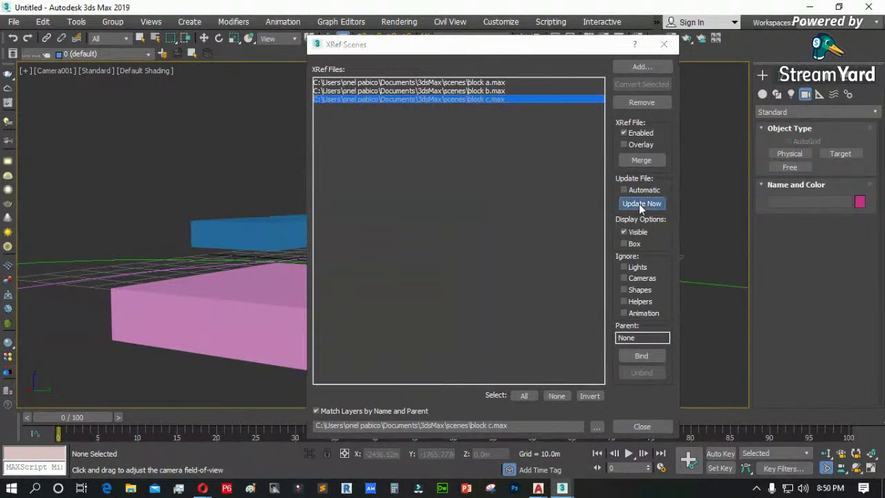
drag(530, 53, 760, 149)
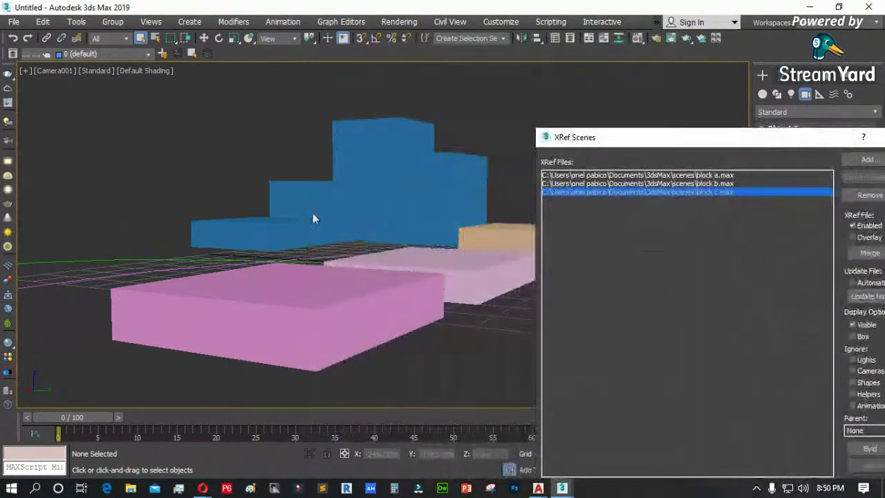
- Review the block a, block b and block c entries in the XRef Scenes list against the boxes in the camera view
drag(681, 145, 427, 103)
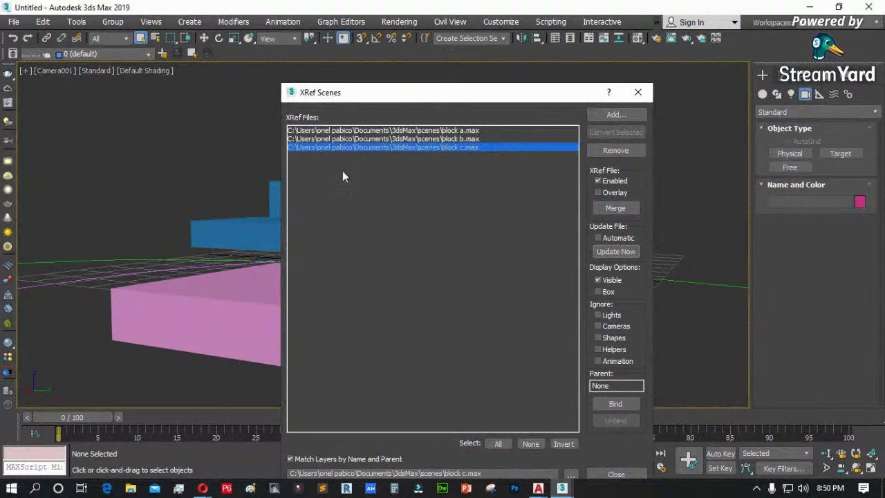
click(404, 131)
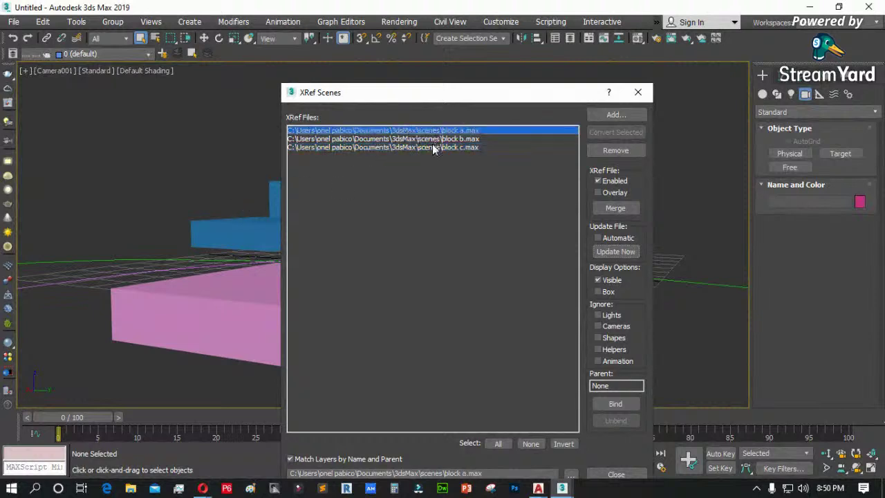
click(473, 139)
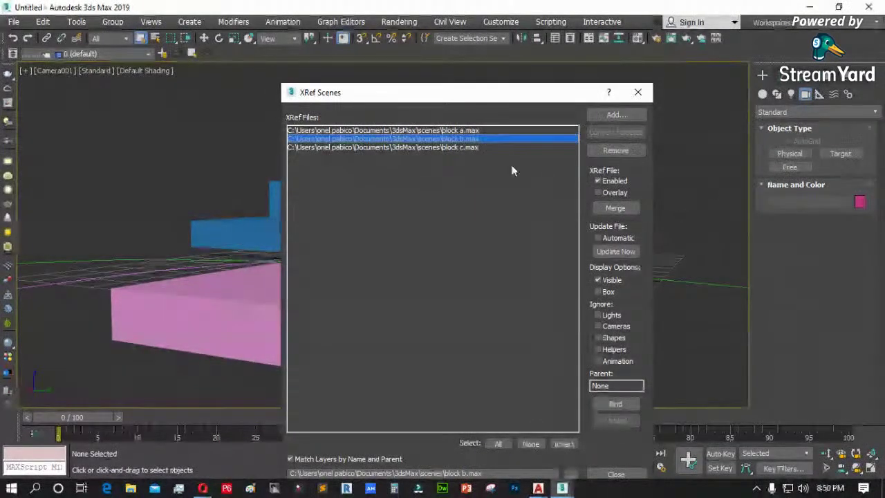
click(473, 130)
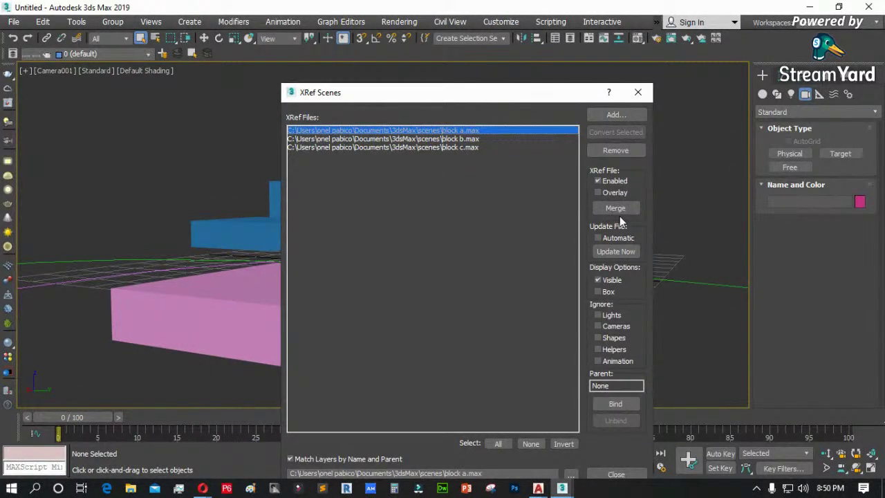
drag(520, 99, 616, 48)
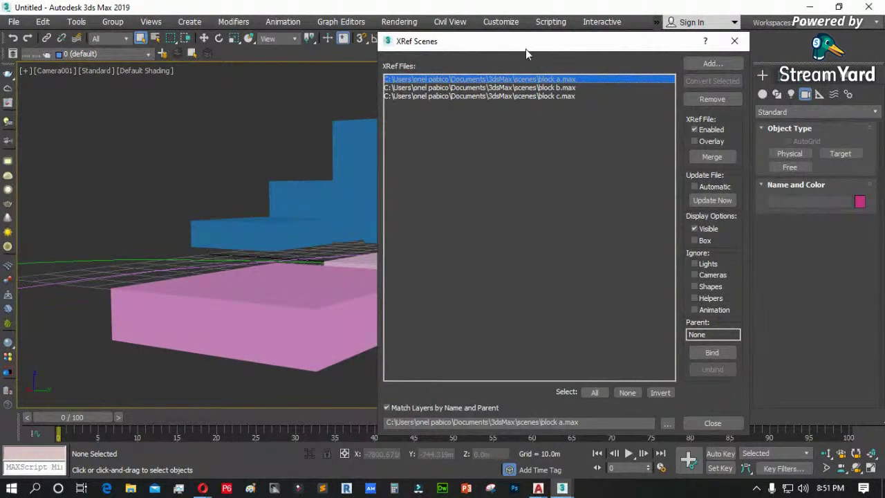
drag(525, 49, 576, 40)
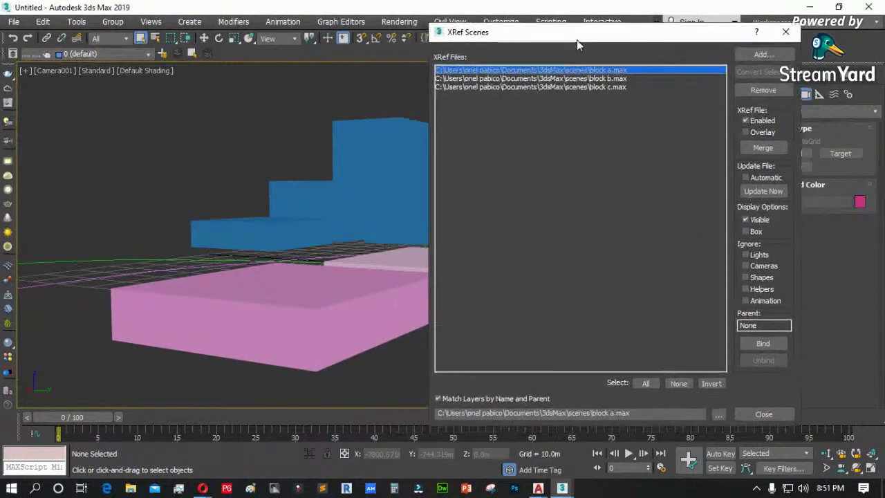
click(531, 87)
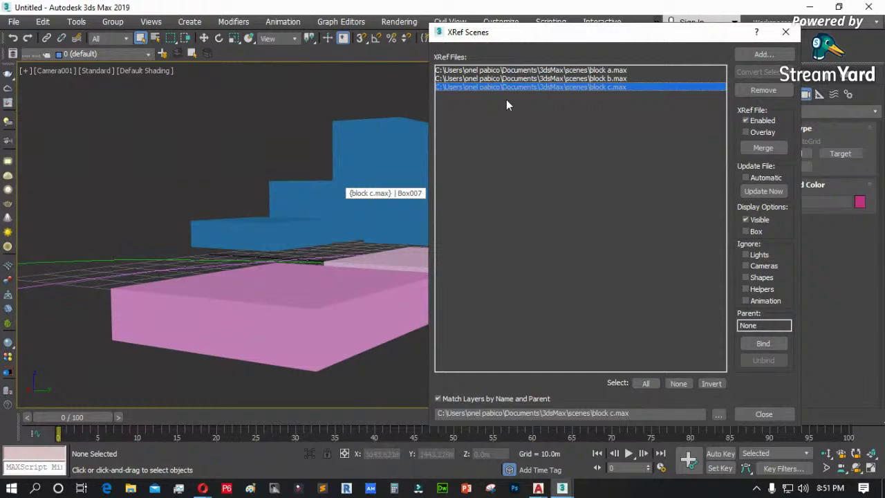
mouse_move(525, 44)
mouse_down()
mouse_move(351, 86)
mouse_move(245, 76)
mouse_up()
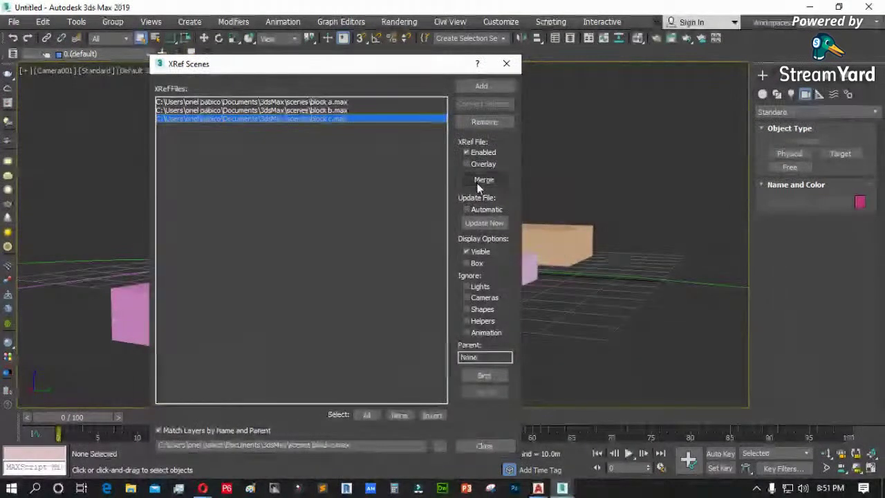
click(338, 111)
- Merge the block a.max reference into the current scene
click(336, 101)
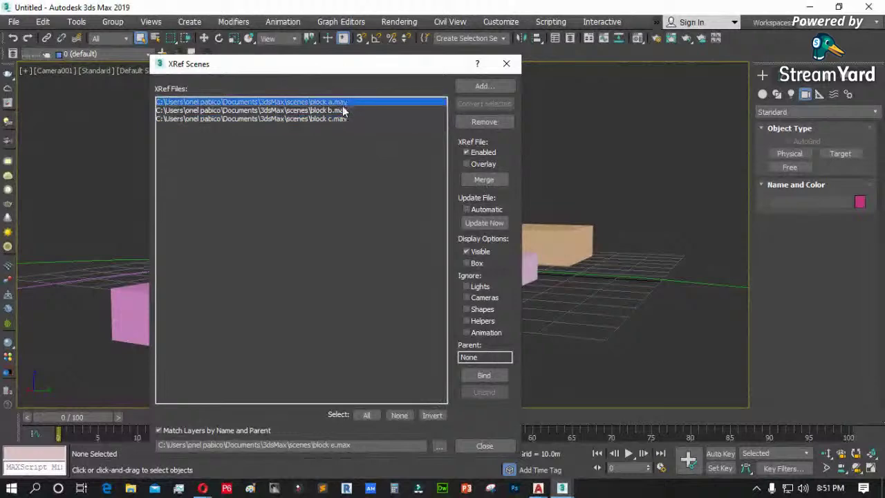
drag(410, 69, 723, 62)
click(810, 170)
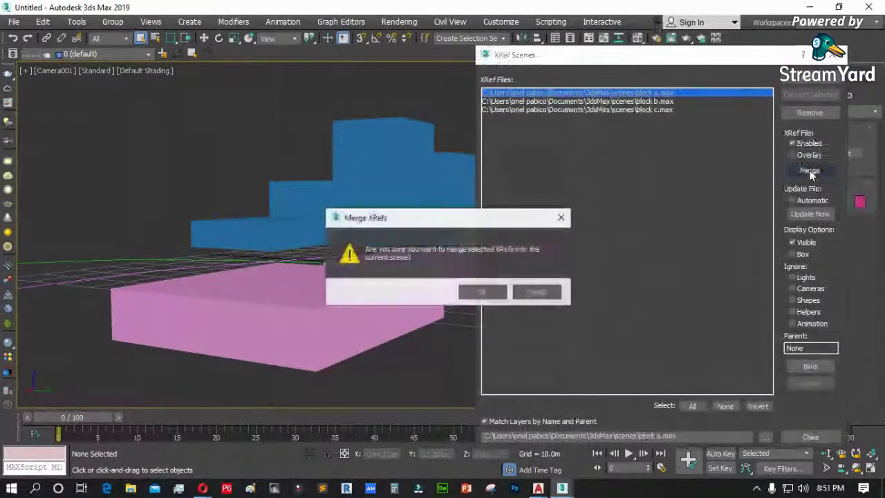
click(482, 292)
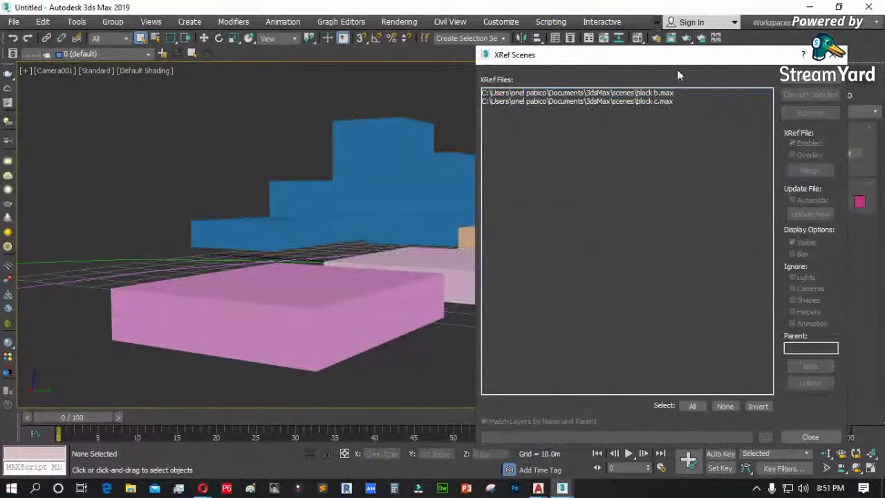
- Close the XRef Scenes dialog and raise the merged tan box's height until it stands taller than the blue boxes
drag(676, 69, 432, 112)
click(577, 102)
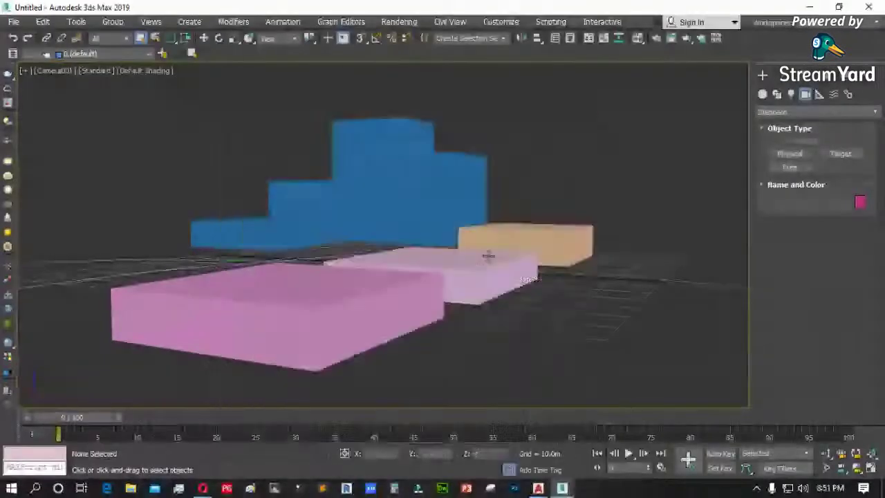
click(487, 255)
click(781, 76)
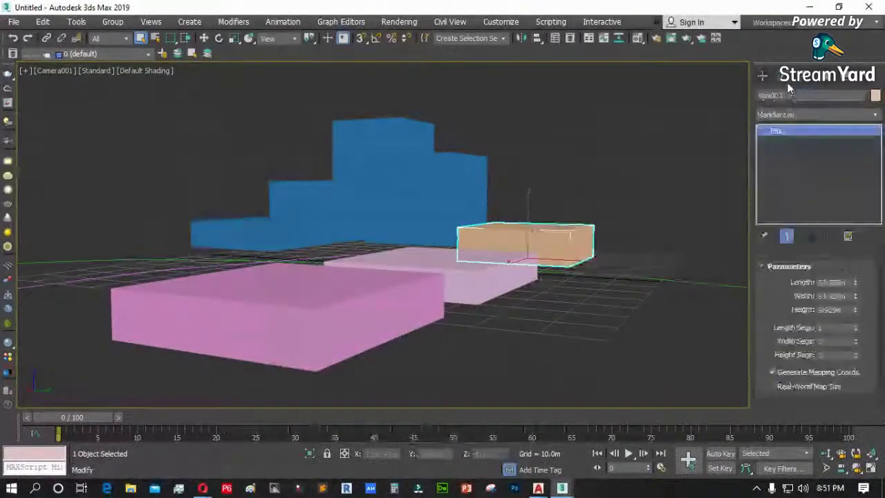
drag(855, 309, 734, 106)
click(648, 152)
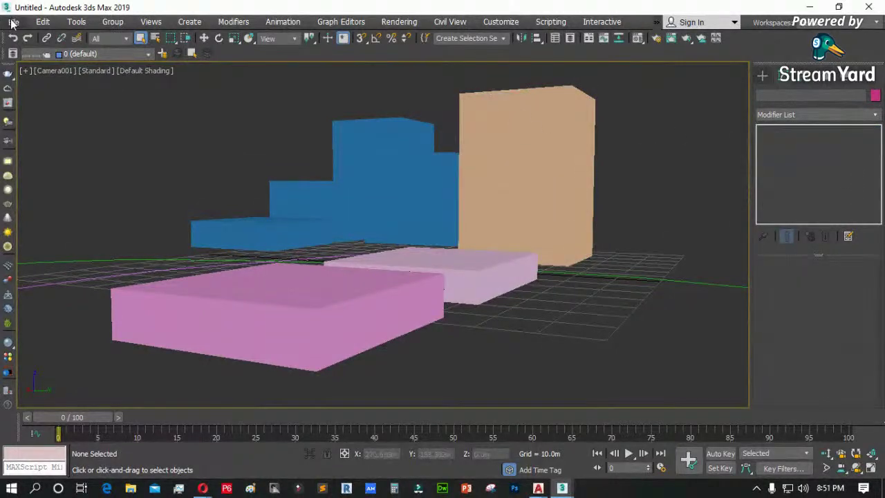
- Reopen the XRef Scenes dialog and reposition it over the camera view
click(13, 22)
mouse_move(45, 218)
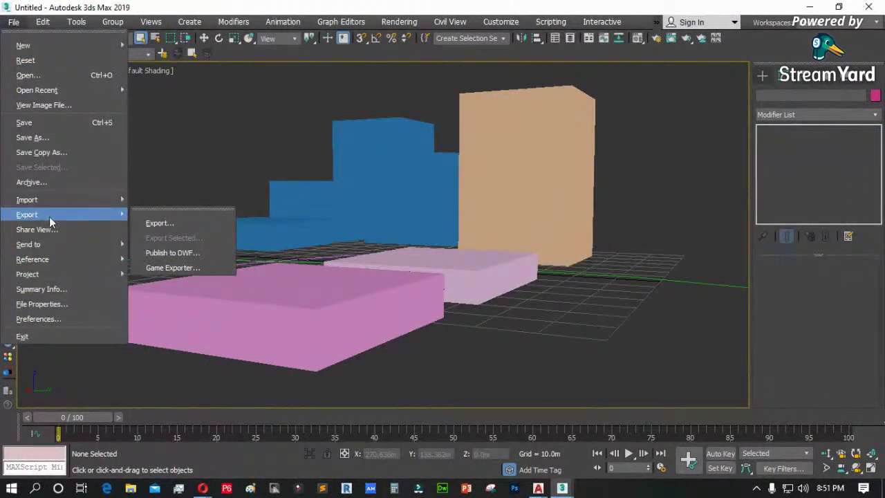
mouse_move(51, 262)
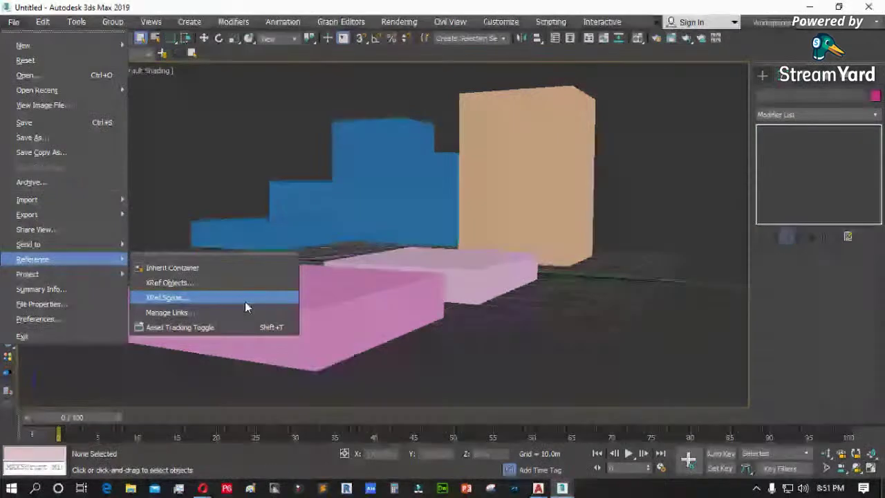
click(245, 300)
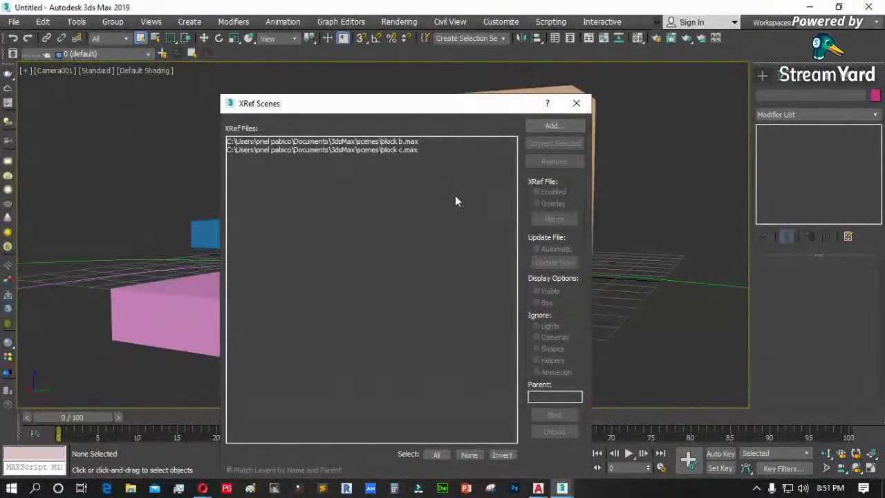
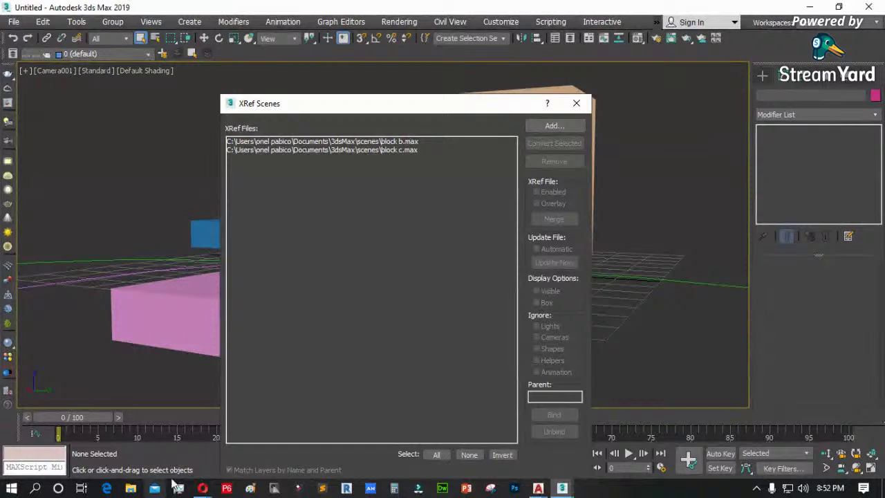
drag(470, 110, 558, 94)
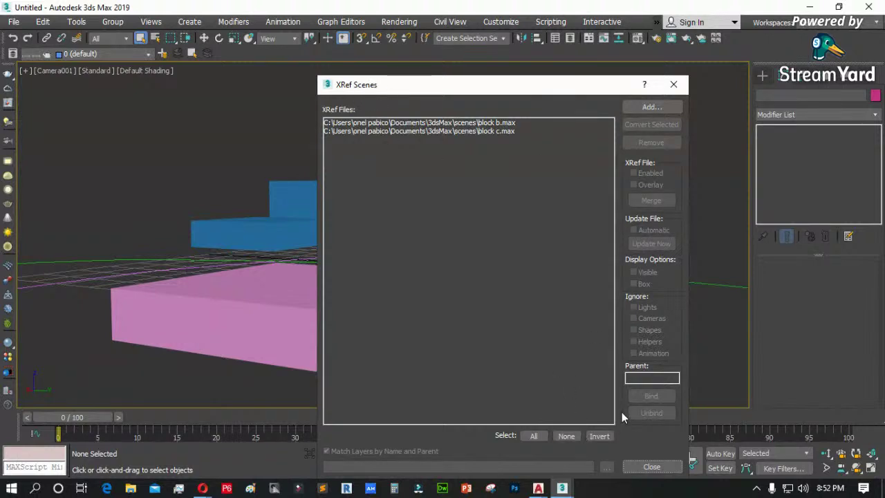
drag(567, 87, 539, 80)
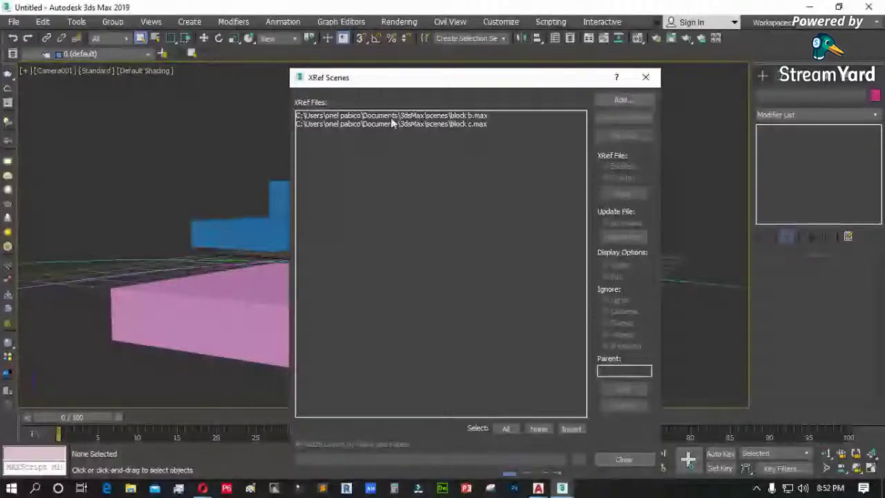
- Disable the block b.max reference to compare the scene without it, and re-enable it
click(451, 117)
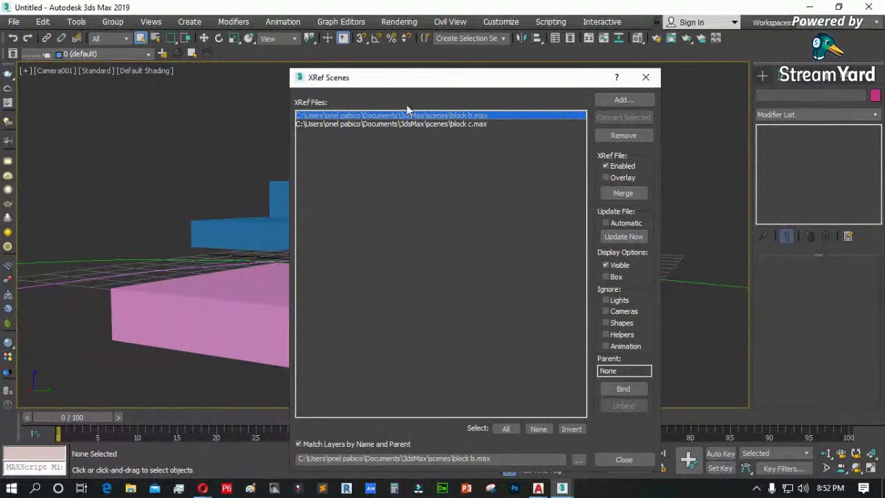
click(605, 166)
drag(394, 81, 460, 86)
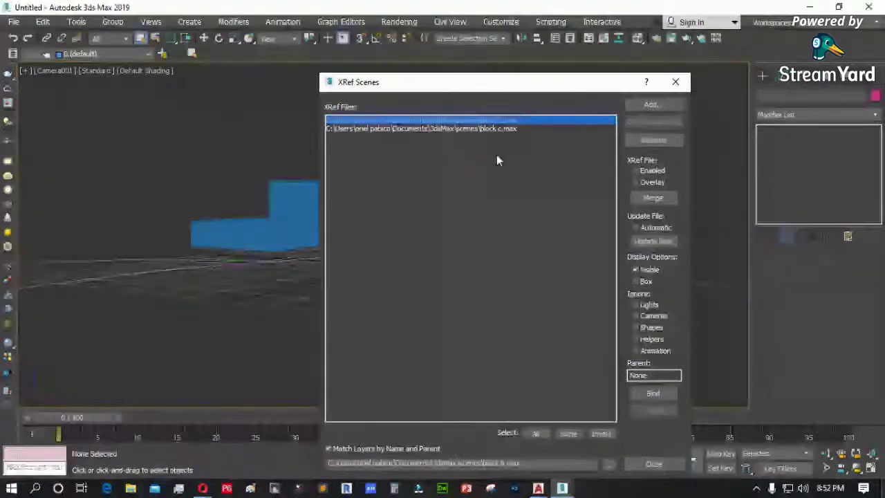
click(635, 170)
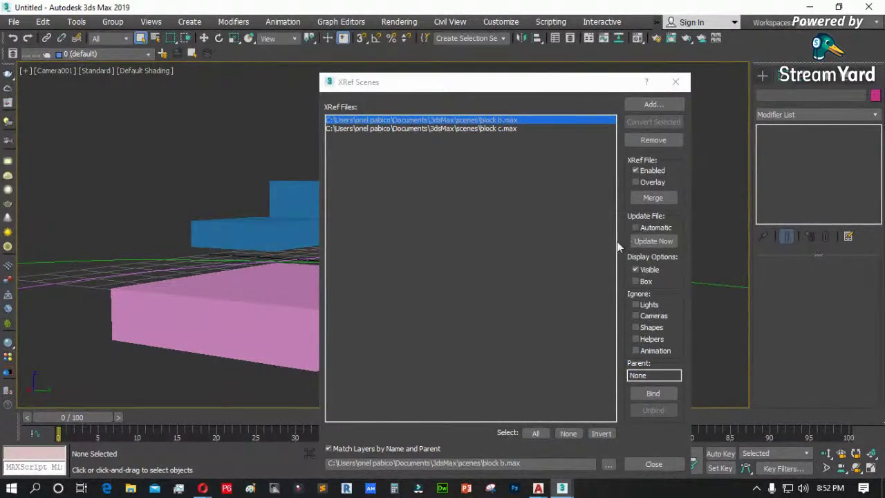
- Inspect the tallest box in the block c.max scene and return to the main scene
mouse_move(562, 477)
click(602, 463)
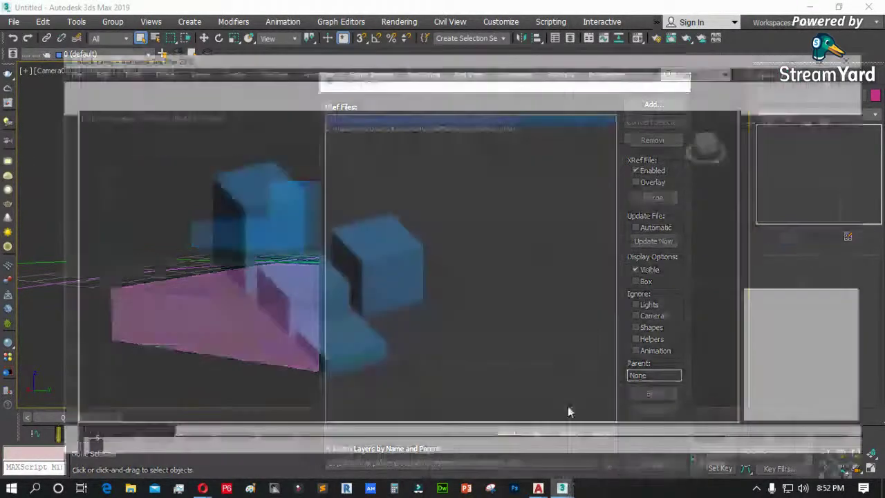
click(217, 183)
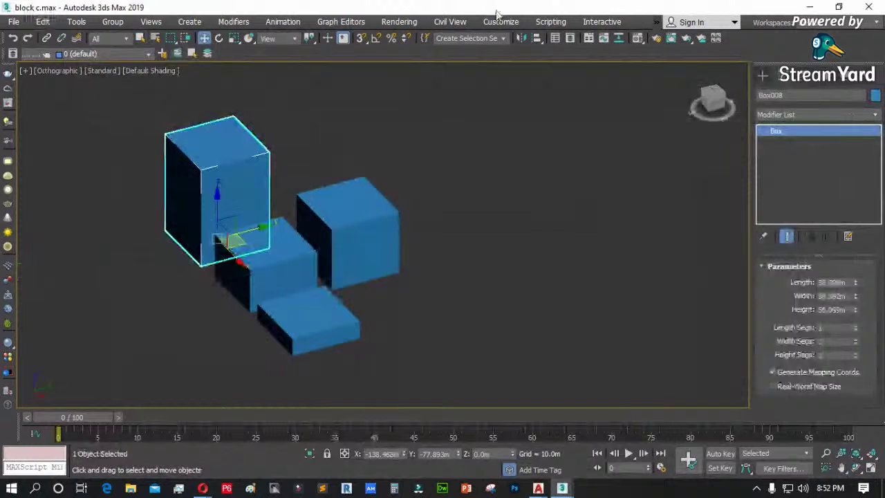
key(alt+Tab)
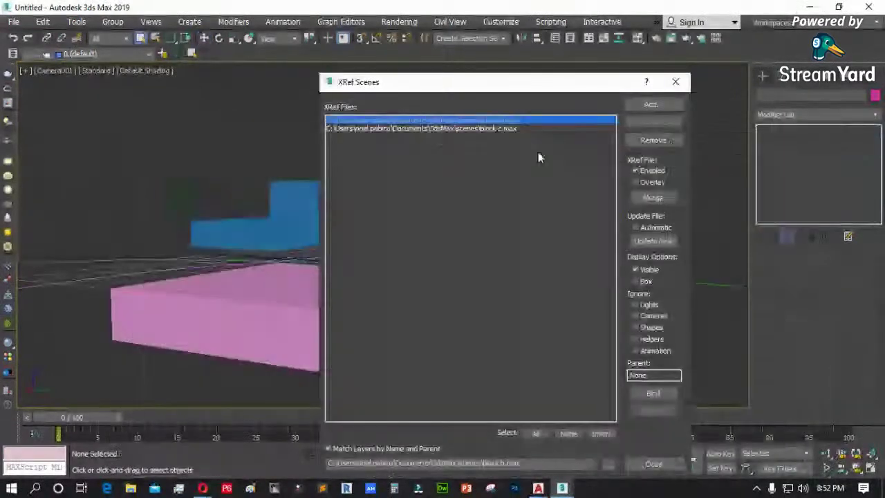
- Turn on automatic file updating for the block c.max reference and close the XRef Scenes dialog
click(503, 128)
click(635, 228)
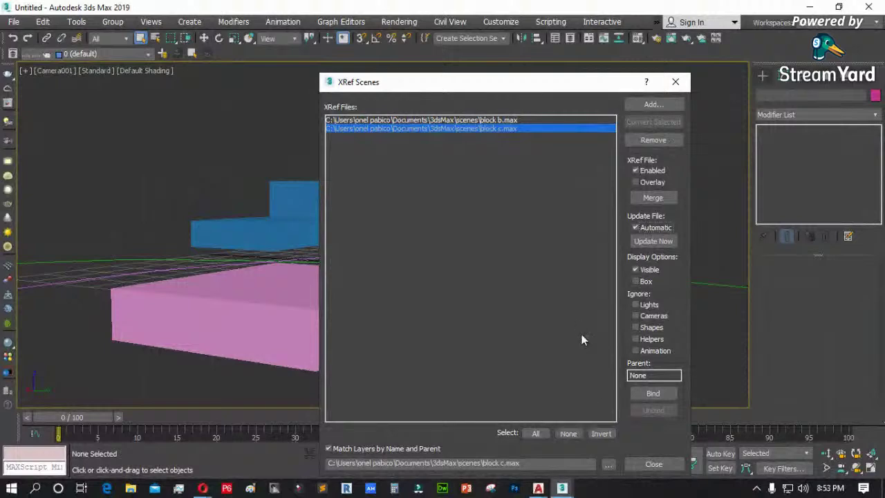
click(654, 464)
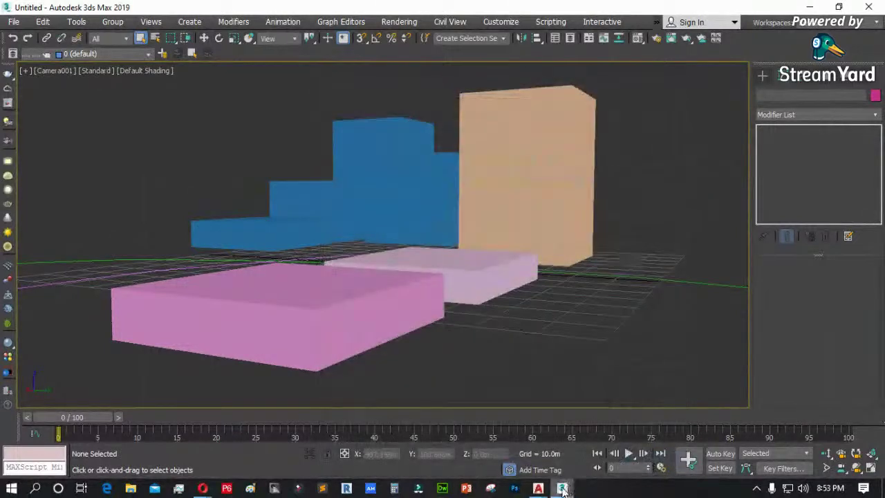
- In the block c.max scene, copy all four blue boxes beside the originals
mouse_move(562, 488)
click(564, 446)
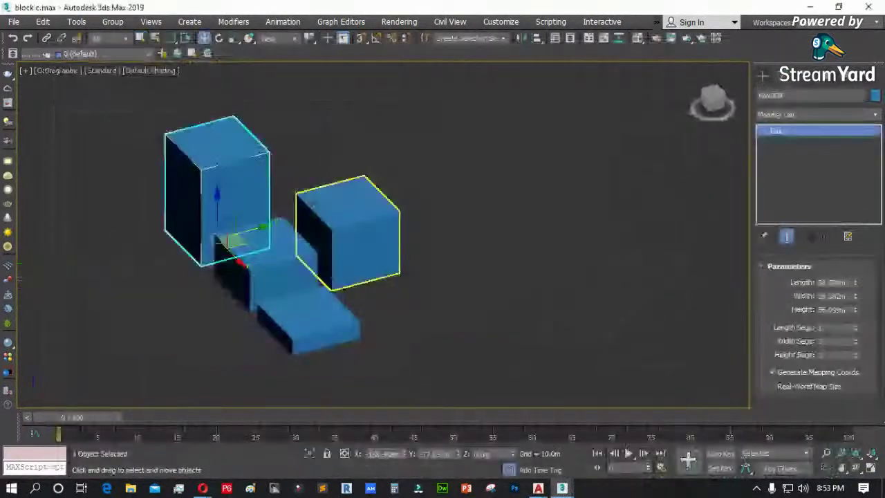
drag(199, 291, 207, 290)
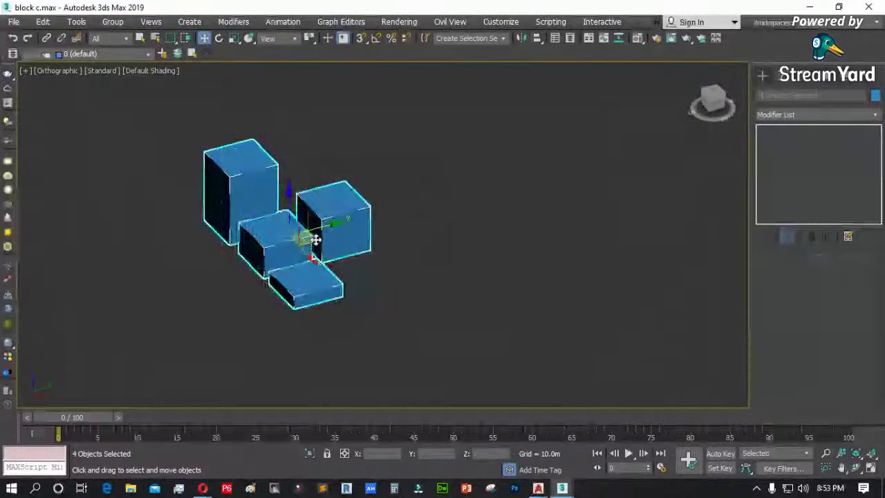
shift+drag(331, 234, 198, 255)
click(387, 220)
click(445, 301)
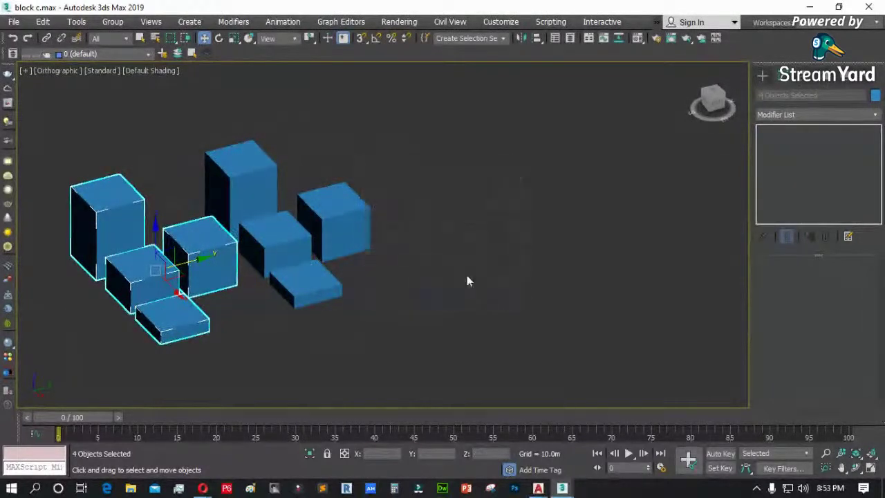
click(466, 276)
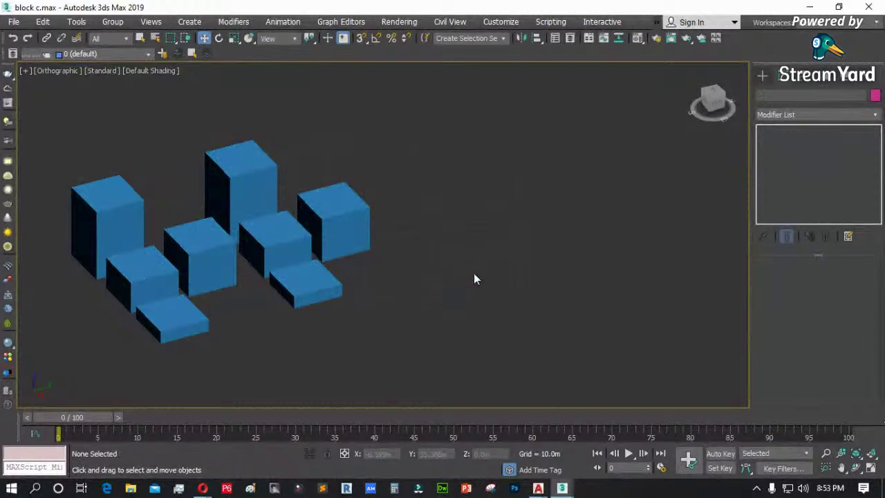
- Return to the main scene and display edged faces in the camera view
click(564, 489)
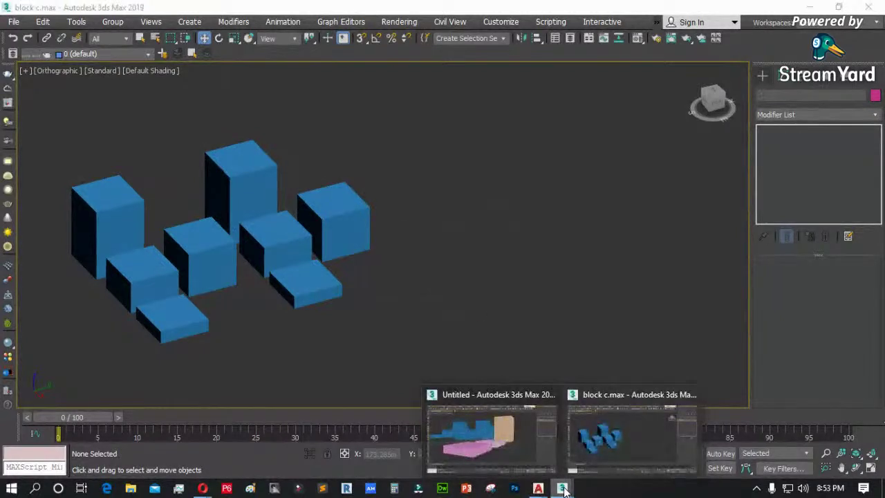
click(522, 452)
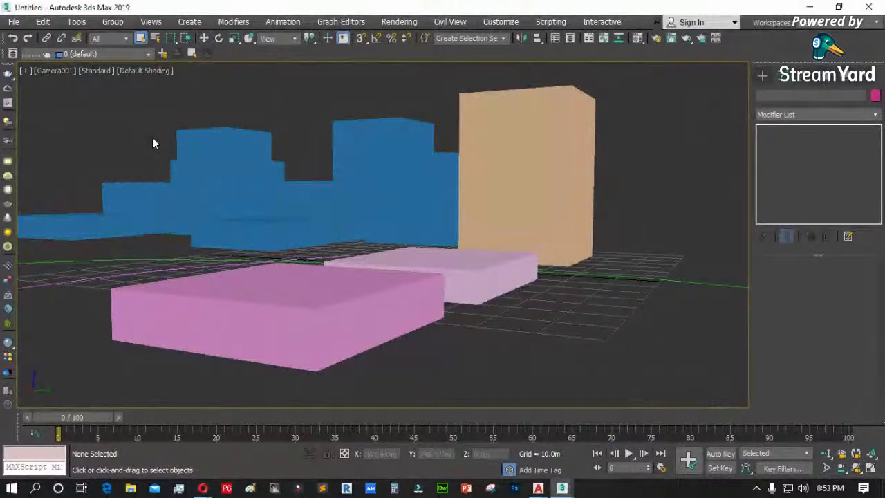
key(F4)
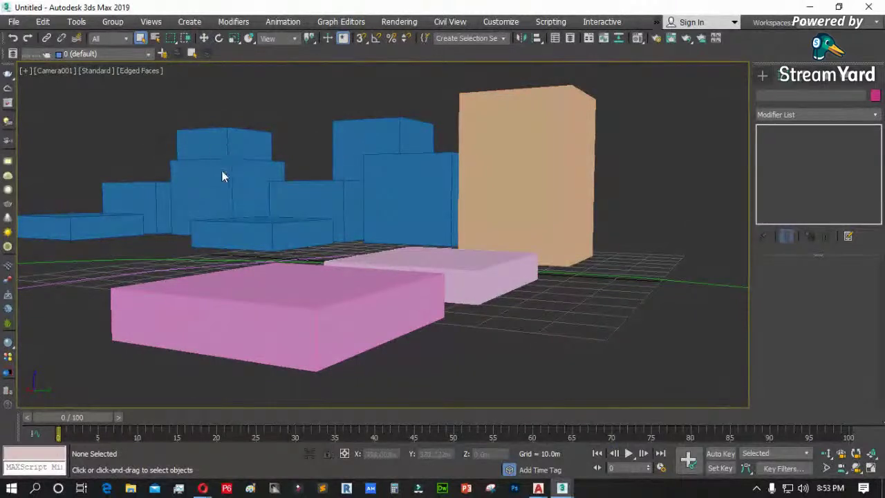
- Reopen the XRef Scenes dialog and hide the block c.max reference, moving the dialog clear of the boxes
click(17, 23)
mouse_move(45, 246)
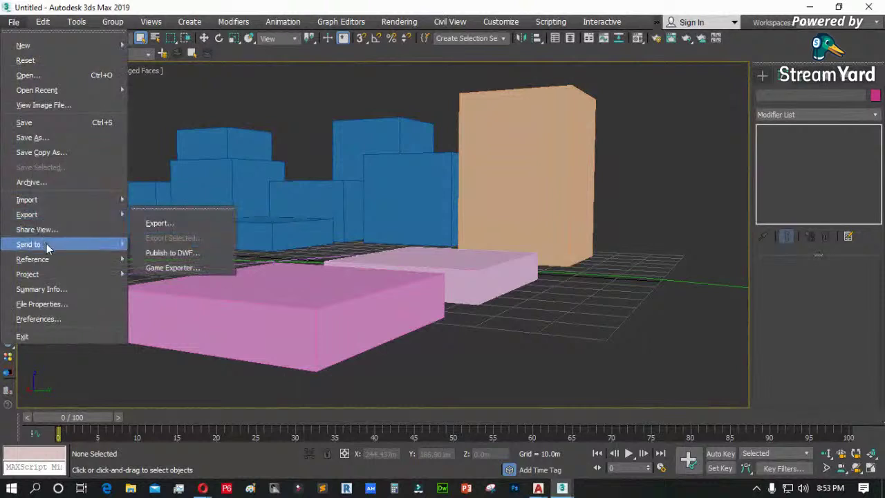
click(185, 282)
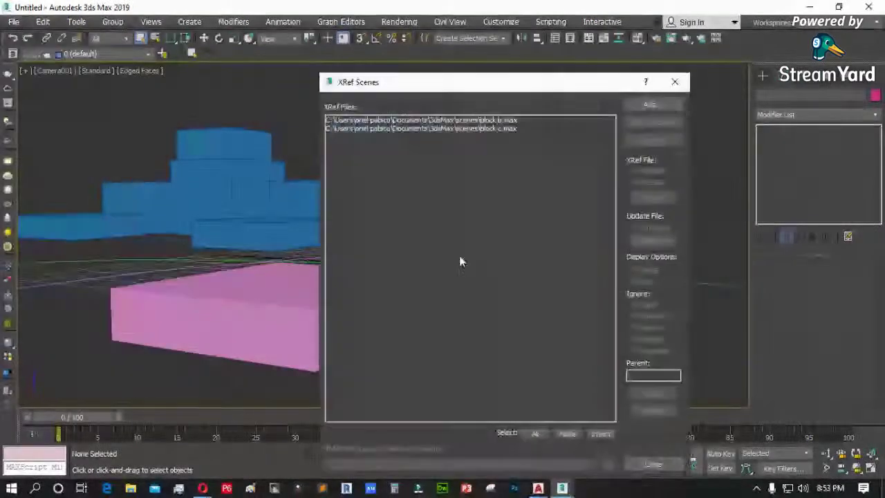
click(499, 129)
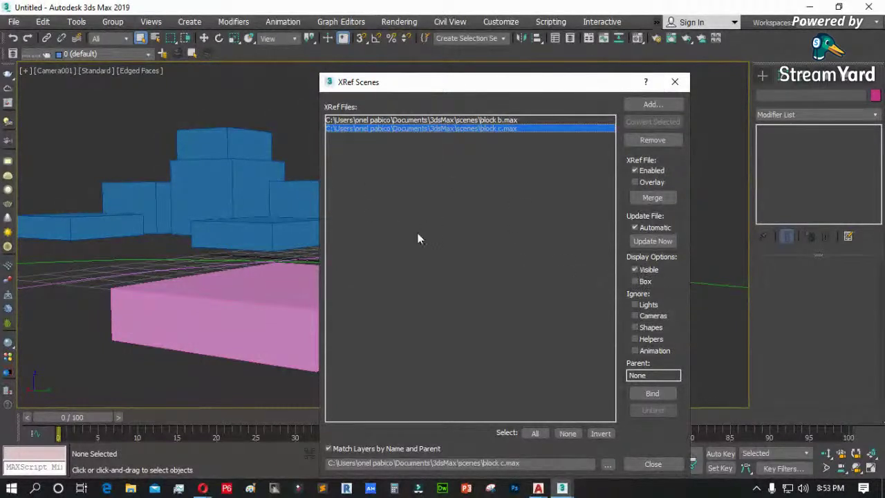
click(636, 270)
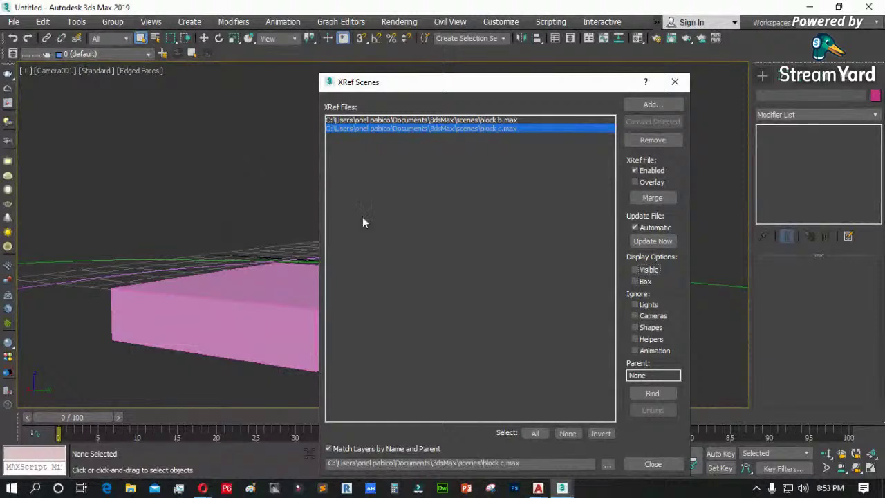
drag(450, 85, 533, 42)
click(735, 198)
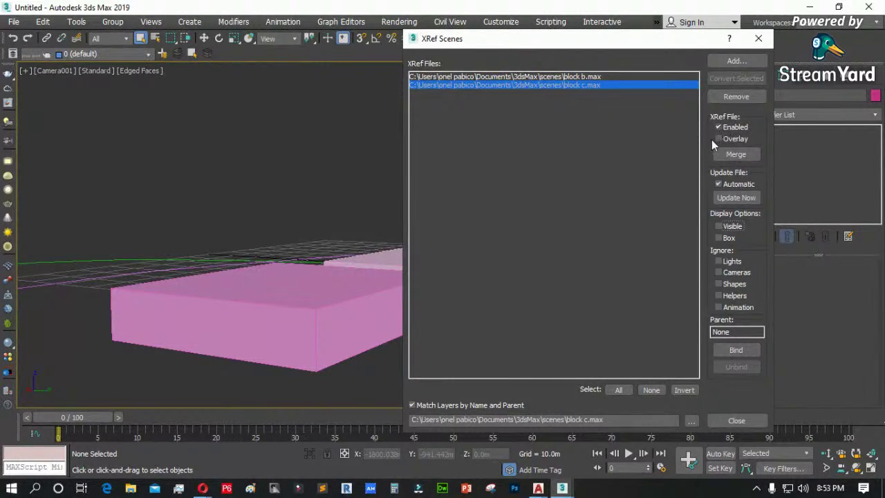
- Make the block c.max reference visible again and turn on its Box display option
click(719, 226)
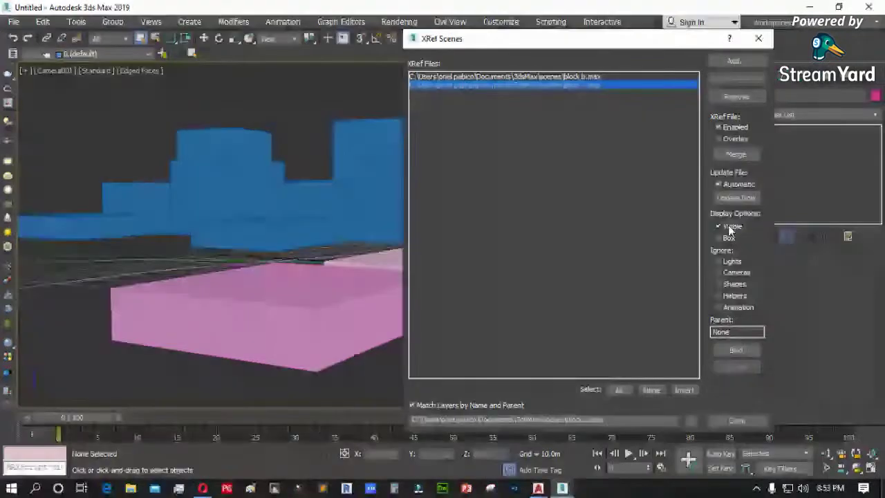
click(726, 230)
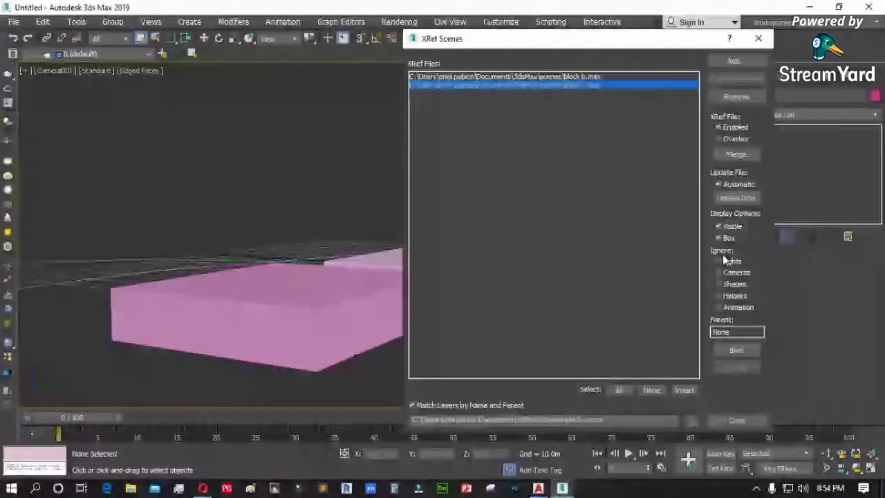
- Try ignoring lights for the block b.max reference, restore the option and close the XRef Scenes dialog
click(547, 76)
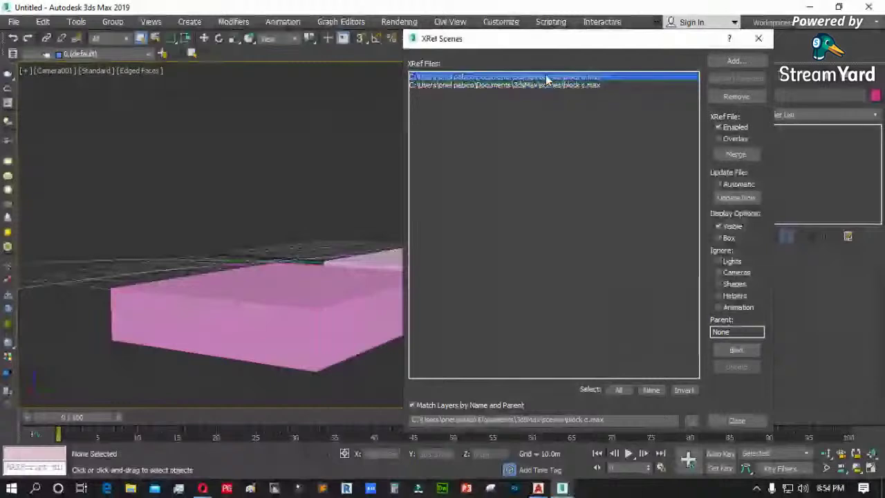
click(732, 261)
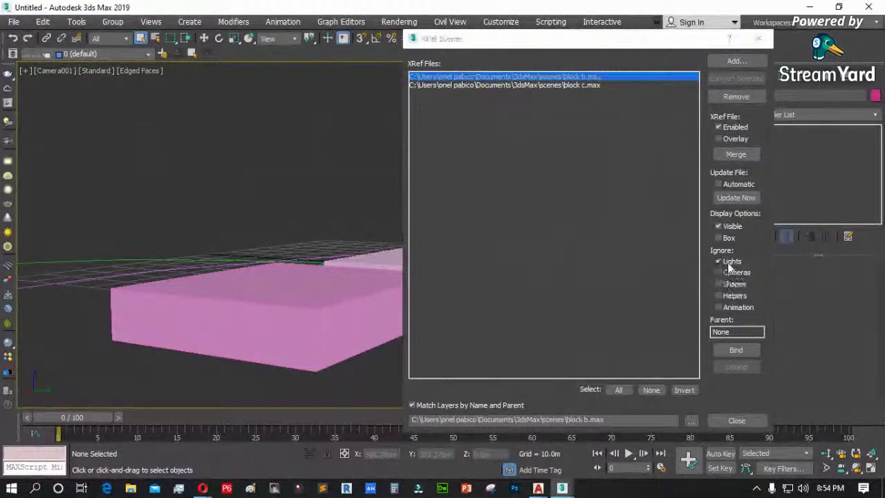
click(729, 265)
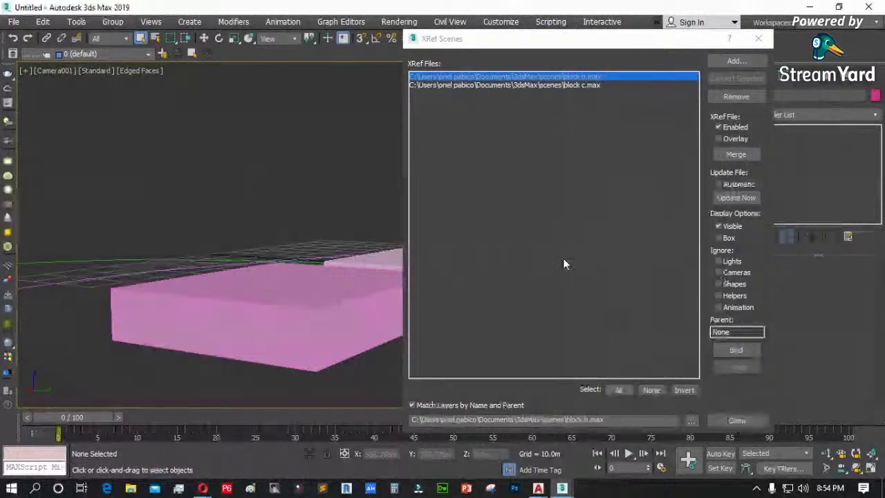
click(735, 421)
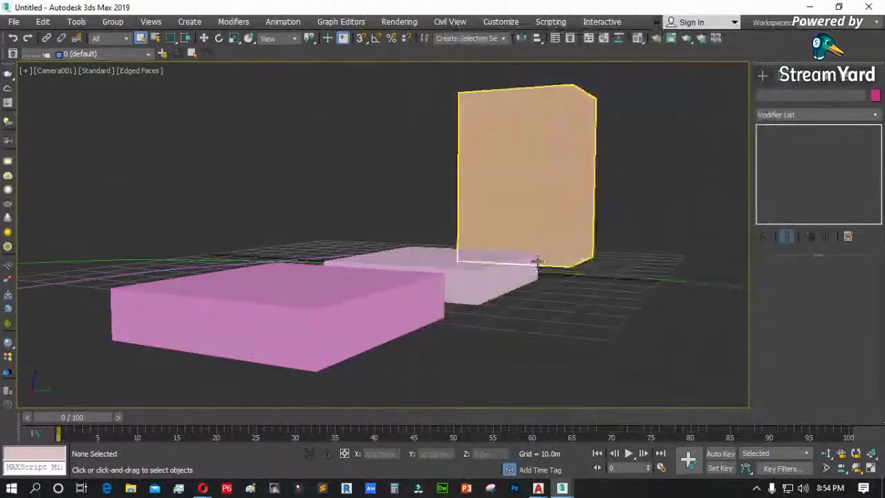
- Add teapot.max from the scenes folder to the scene as an object reference
click(529, 206)
click(14, 22)
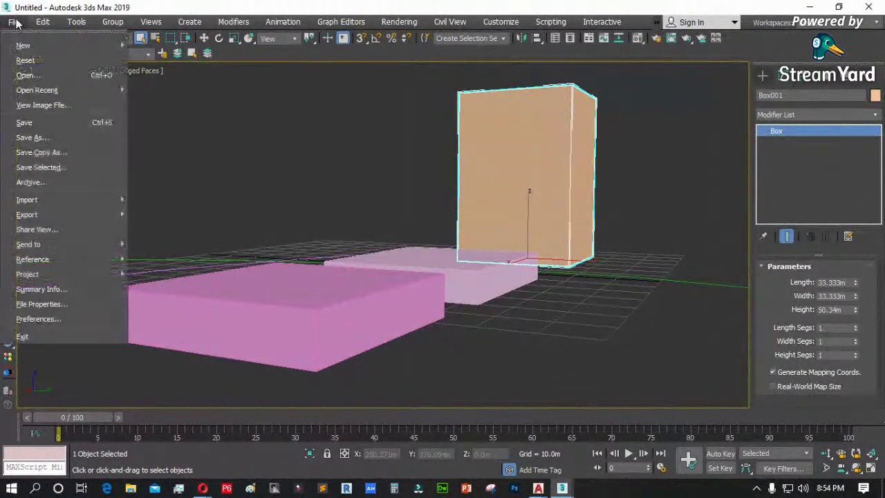
mouse_move(46, 263)
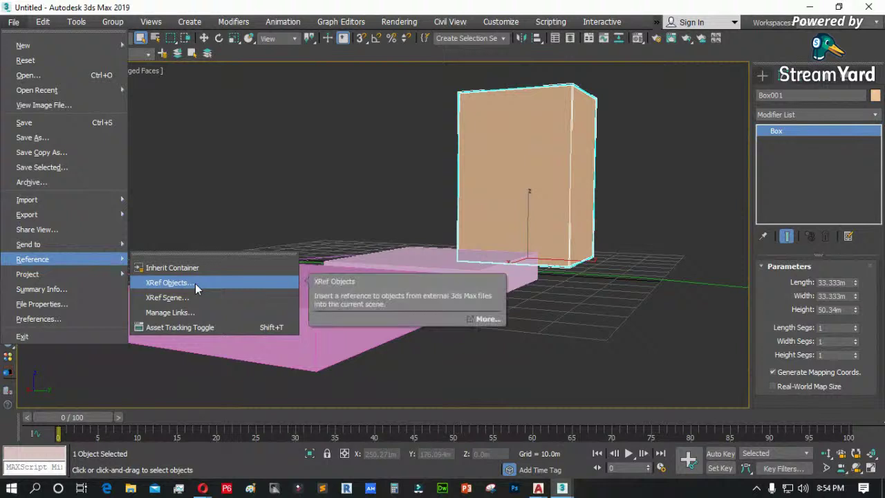
key(Escape)
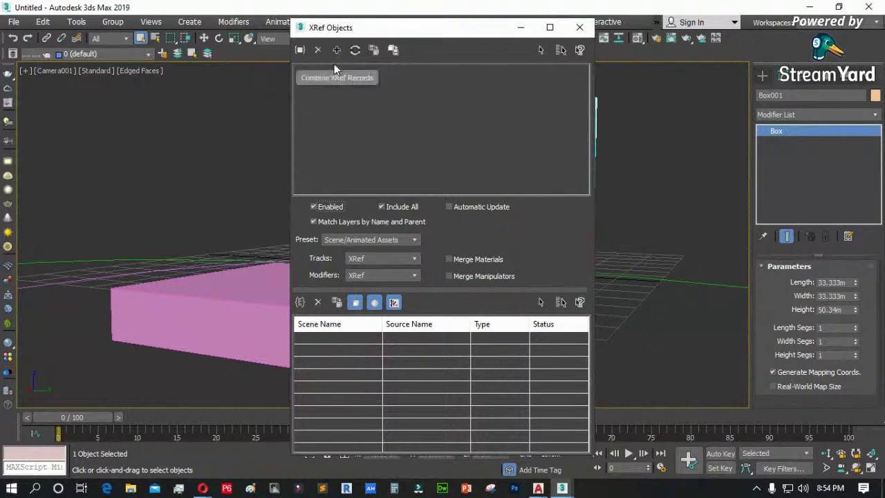
click(300, 49)
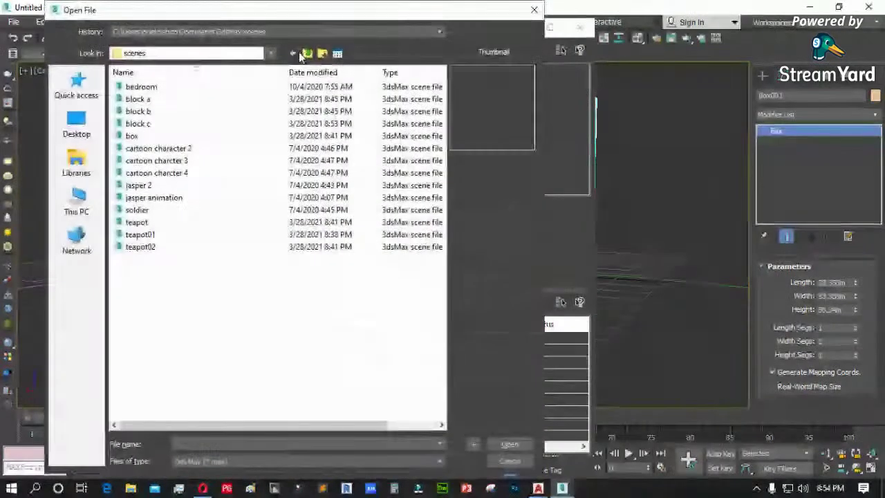
click(142, 223)
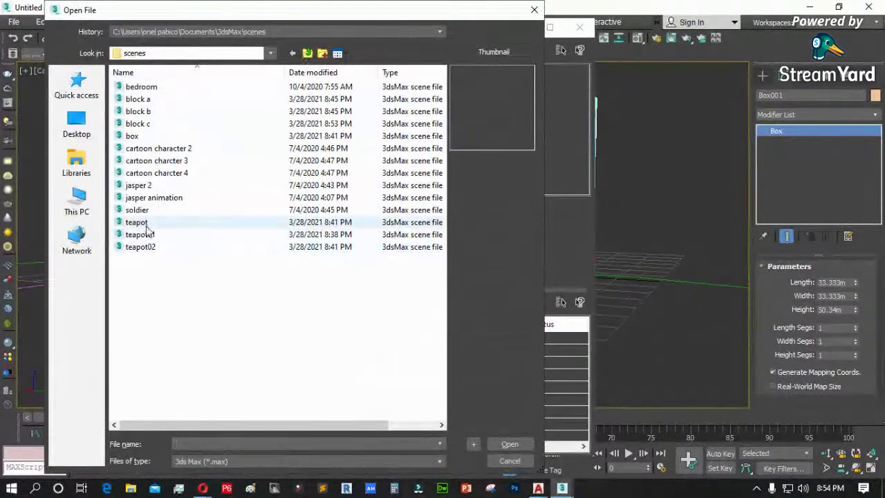
click(511, 443)
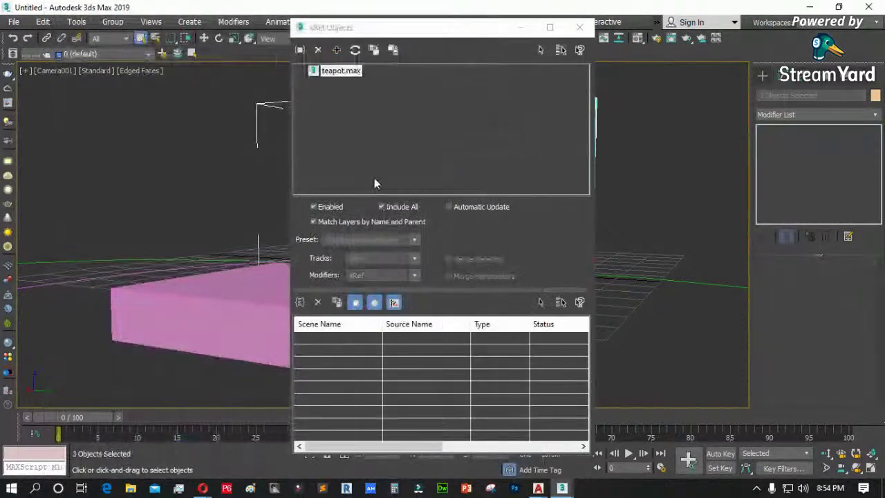
- Examine the entries listed under the teapot.max record, including the Teapot001 controller, and close the XRef Objects dialog
click(309, 75)
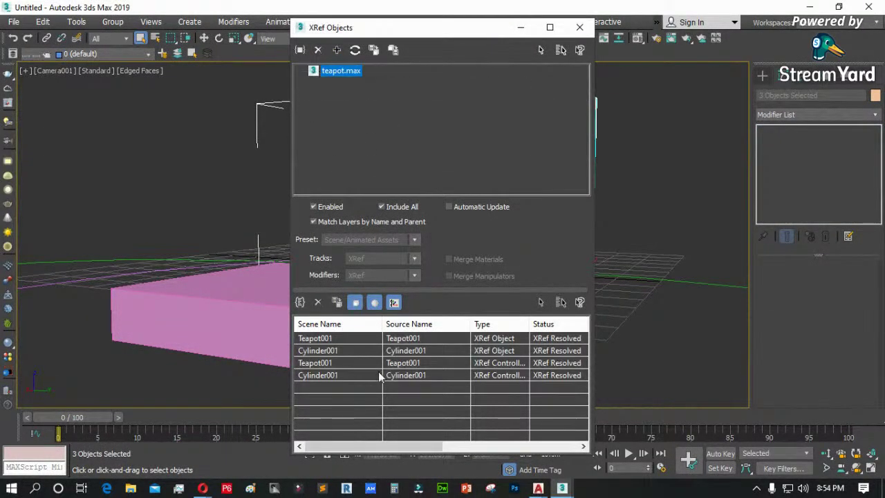
click(336, 363)
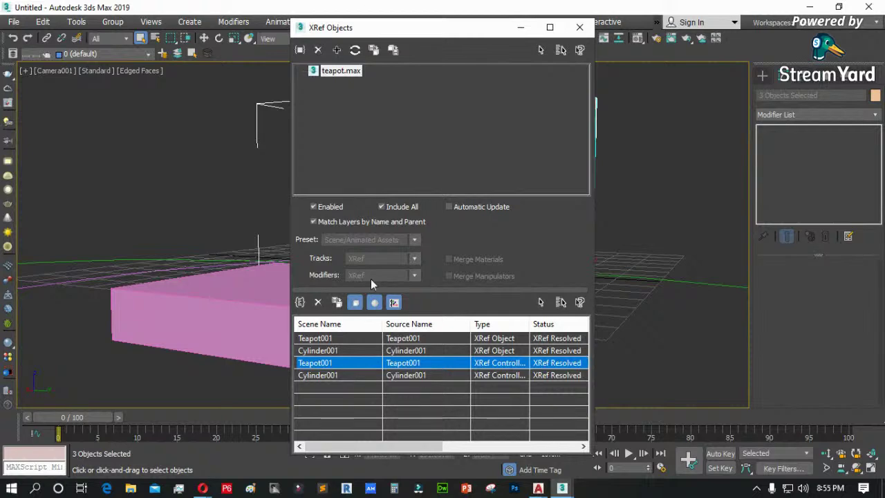
drag(444, 35, 422, 22)
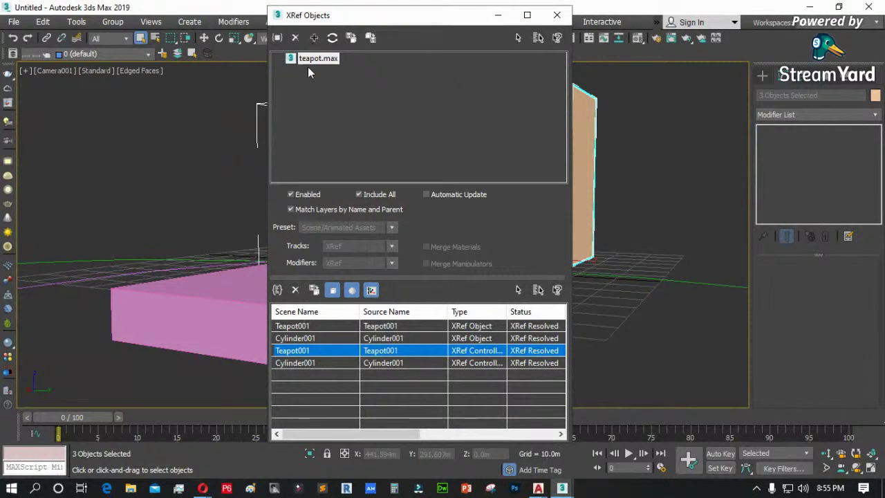
click(558, 16)
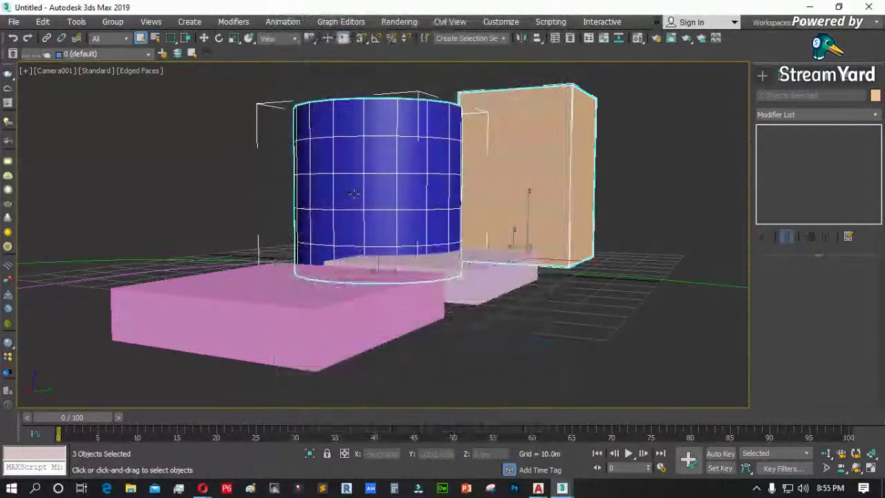
- Move the referenced cylinder along the Y axis to about Y = -40.7 m, away from the tall box
click(348, 216)
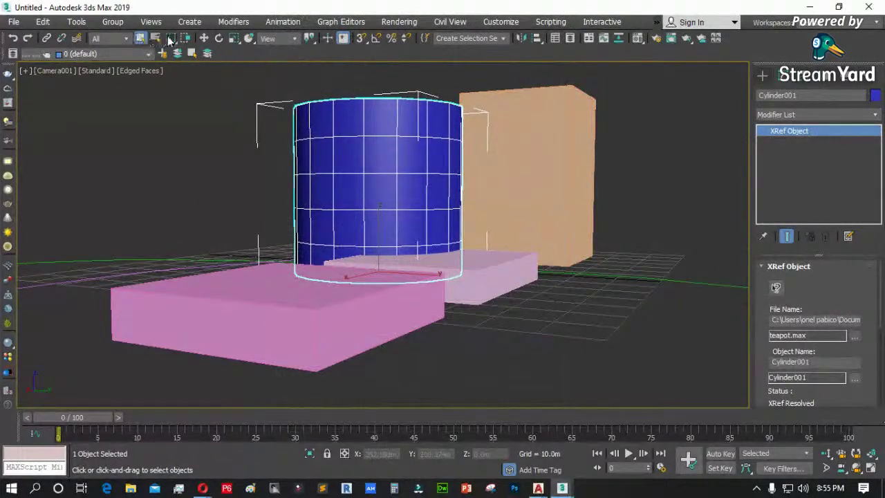
click(206, 38)
drag(428, 273, 308, 263)
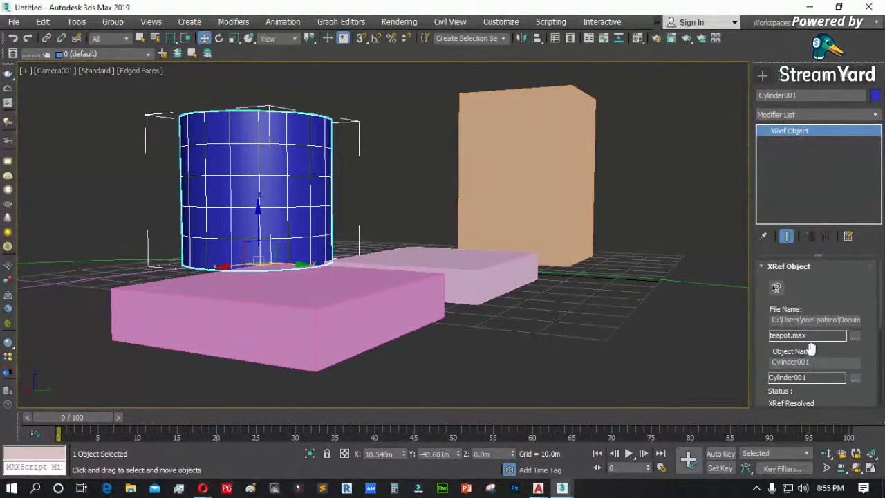
- Assign a default grey material to the referenced cylinder, close the Material Editor and deselect the cylinder
key(m)
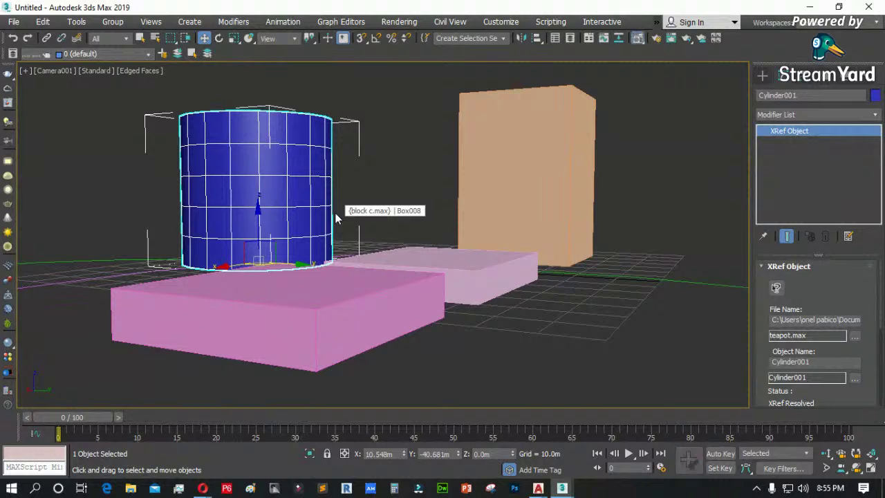
drag(414, 213, 229, 196)
click(709, 50)
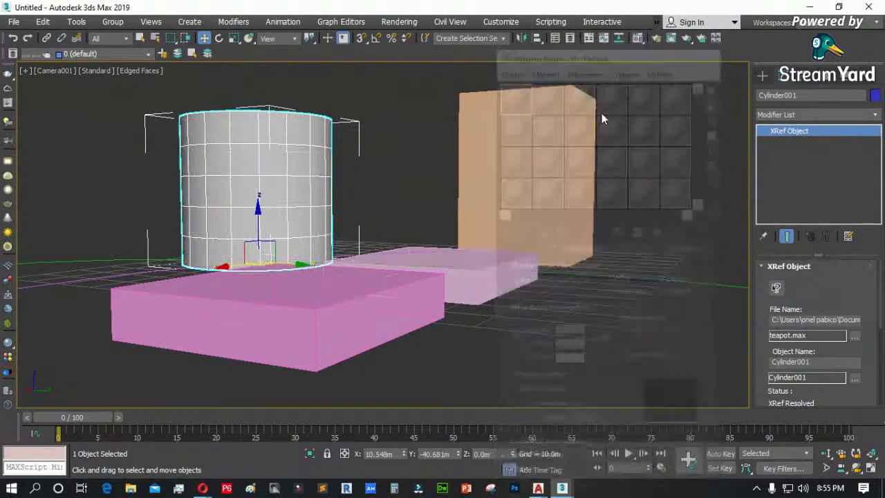
click(367, 182)
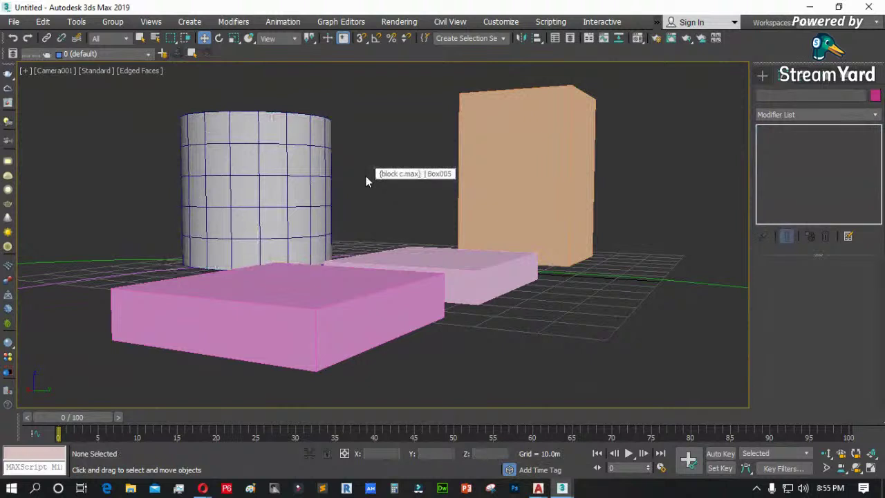
- Look through the available scene reference commands, view the Asset Tracking window and close it
click(271, 230)
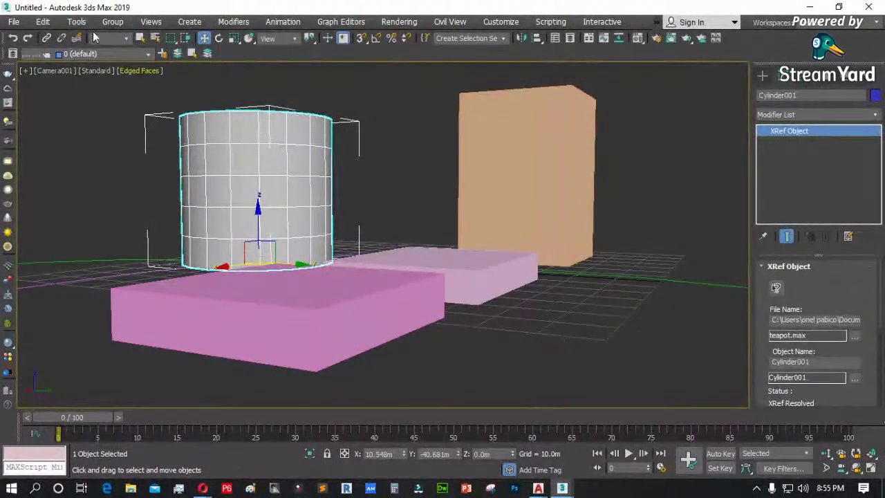
click(17, 24)
mouse_move(43, 264)
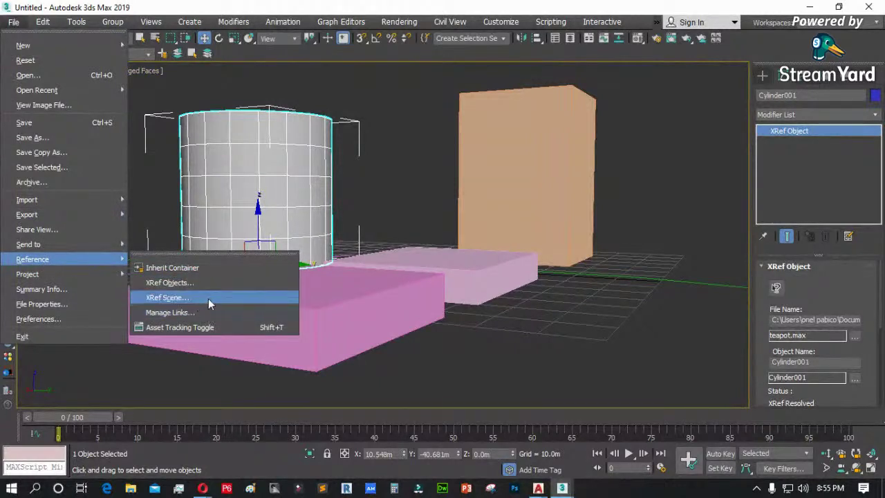
click(485, 338)
click(17, 23)
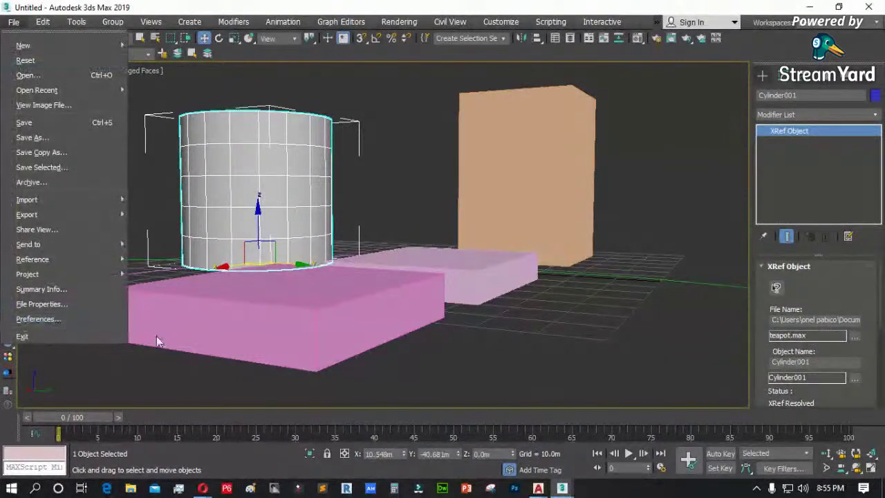
click(14, 22)
click(14, 22)
mouse_move(40, 259)
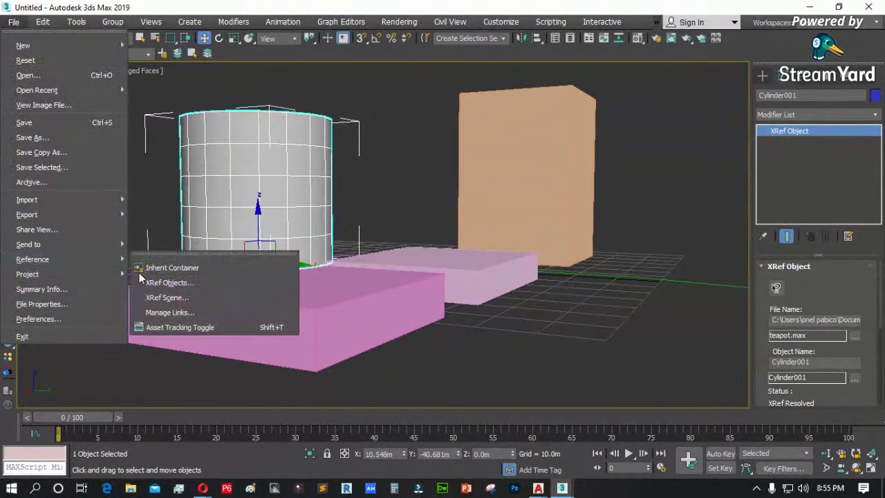
click(198, 329)
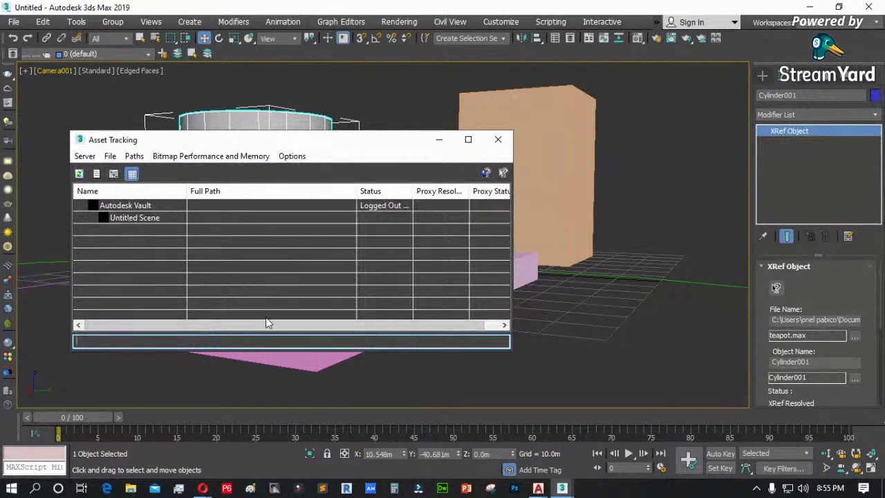
click(499, 141)
click(389, 138)
- Open the cartoon character 2 scene, discarding the changes to the current scene
key(ctrl+n)
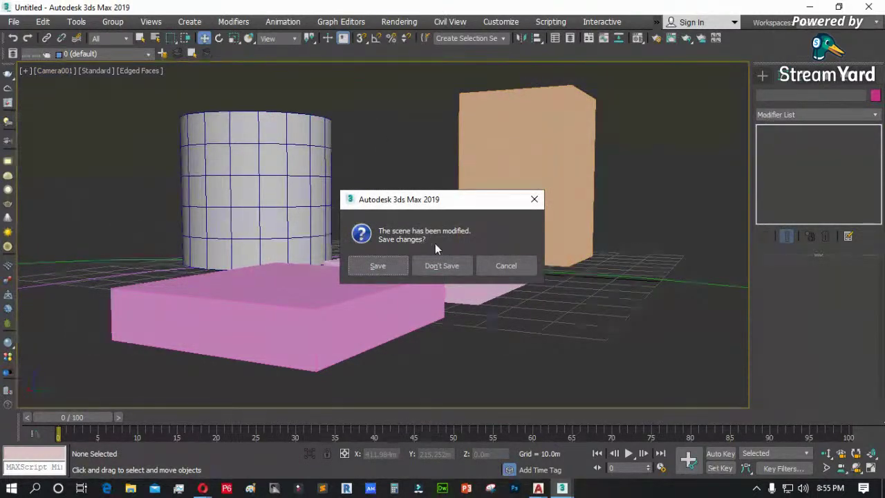
click(443, 266)
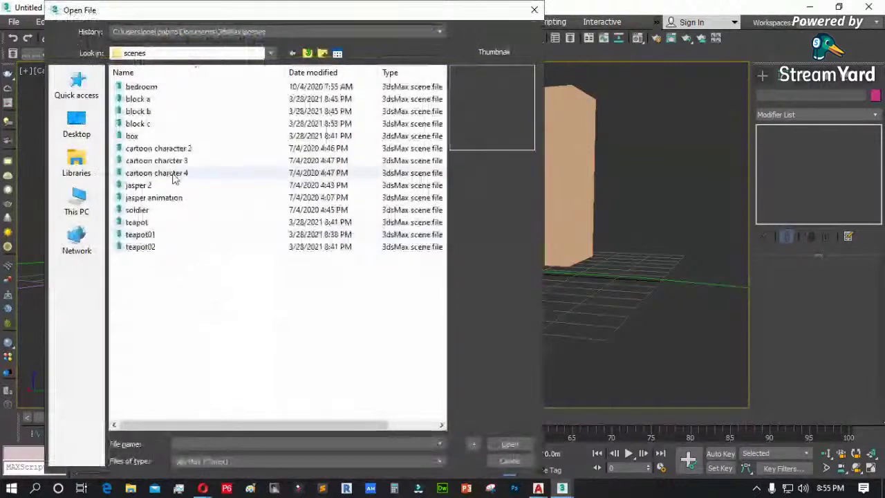
click(174, 177)
click(174, 161)
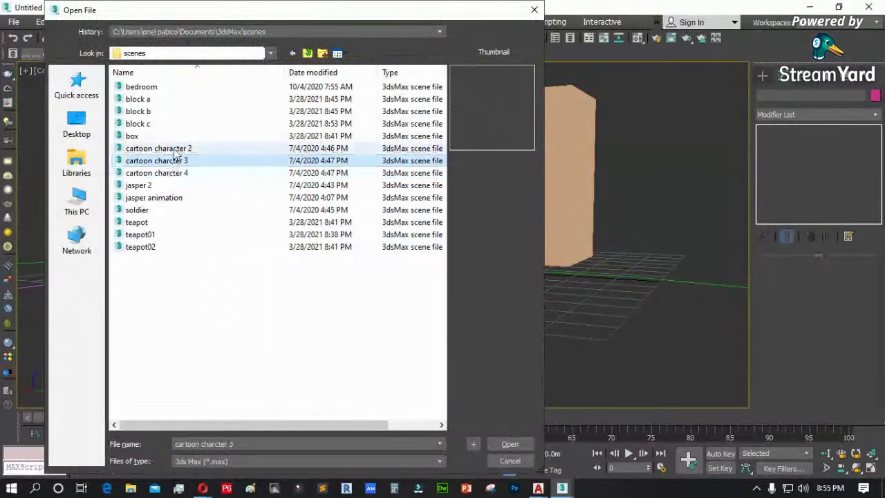
click(176, 150)
click(510, 444)
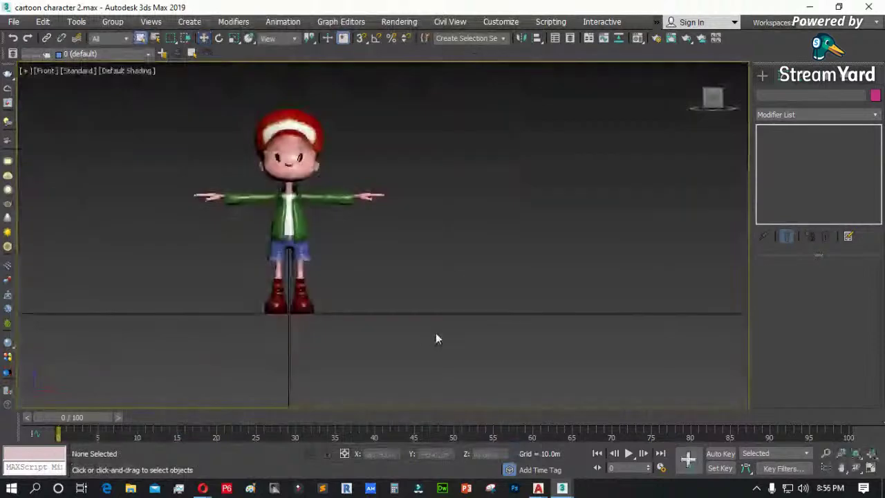
- Show the cartoon character in a perspective view, framed closely and turned to a three-quarter angle
key(p)
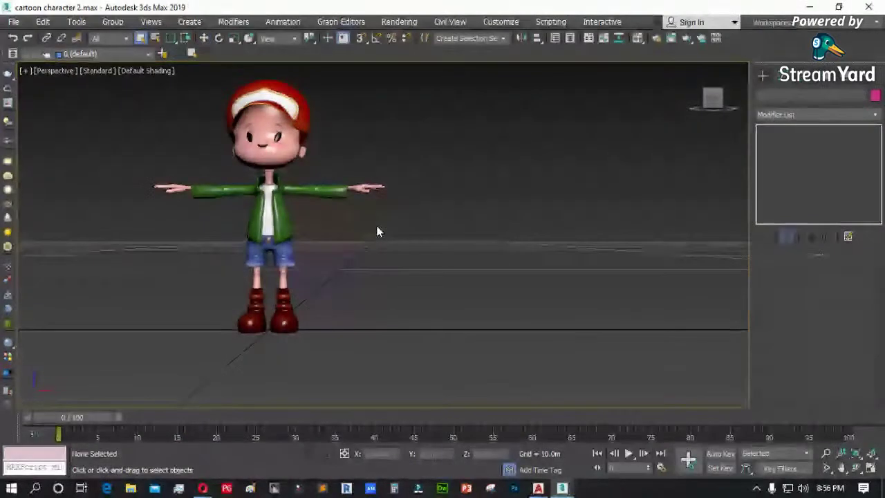
key(z)
key(ctrl+r)
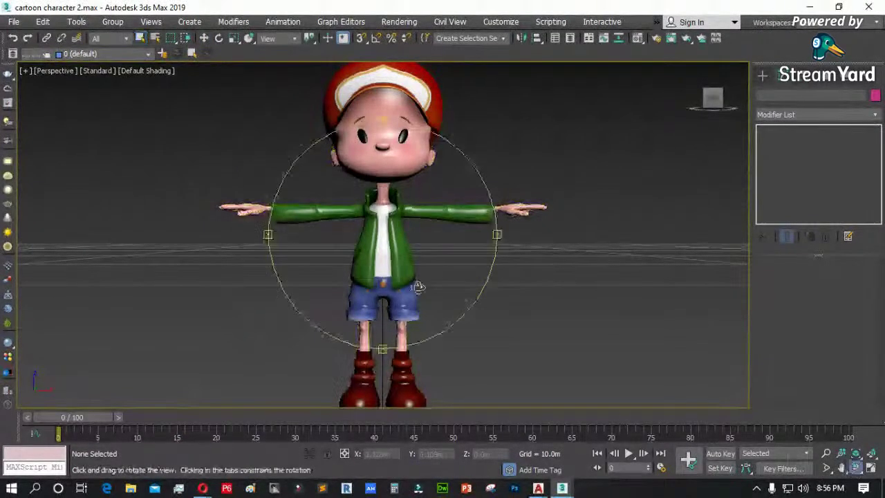
drag(418, 287, 573, 248)
right_click(573, 249)
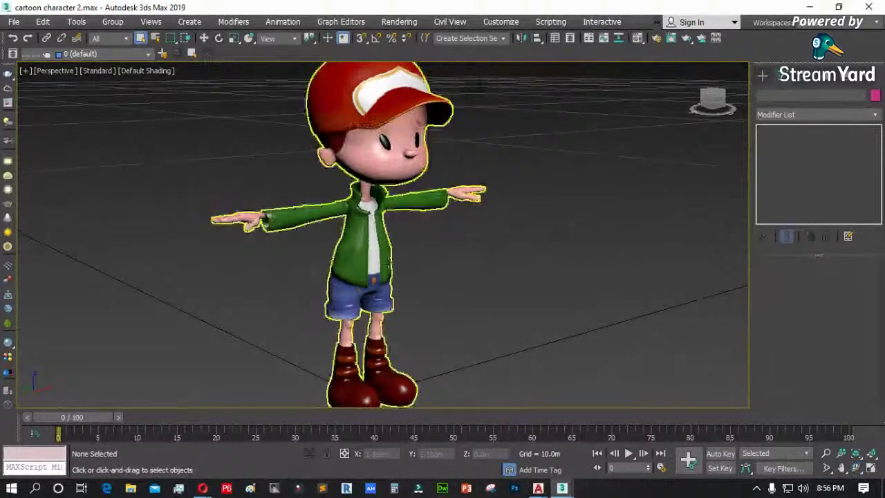
- Sample the character's Ch09_body material into the first material slot and view its diffuse bitmap image
key(m)
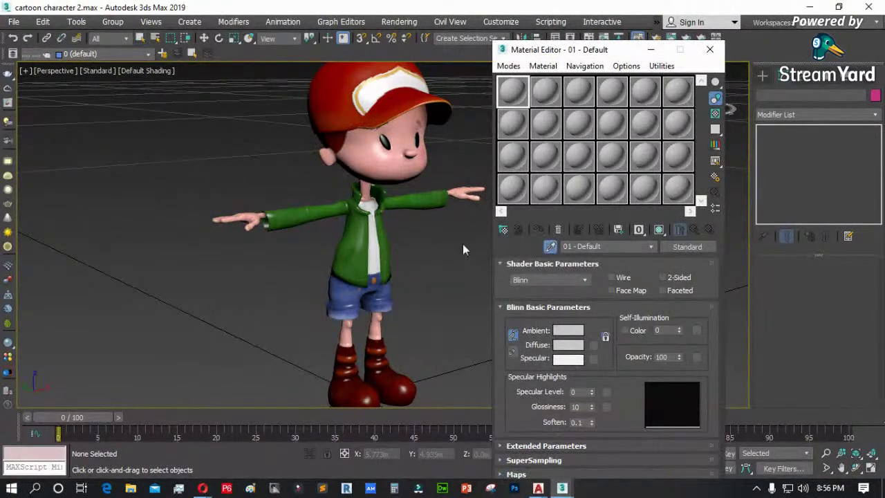
click(378, 238)
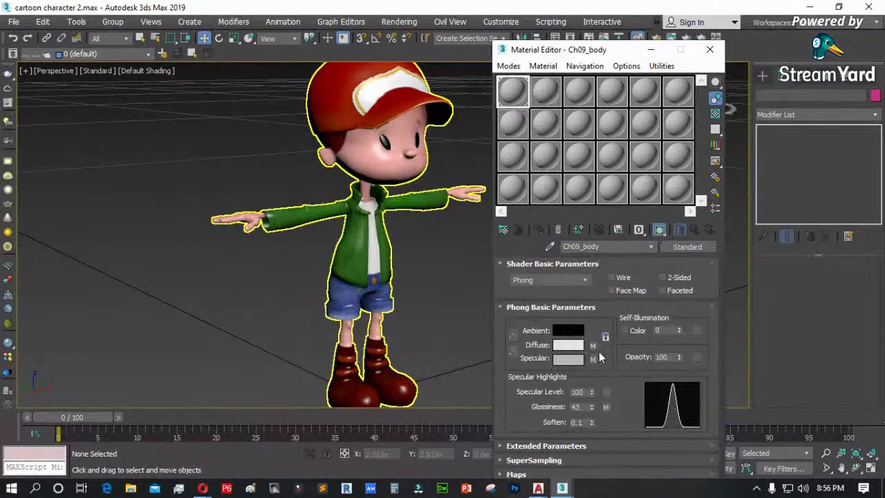
click(592, 344)
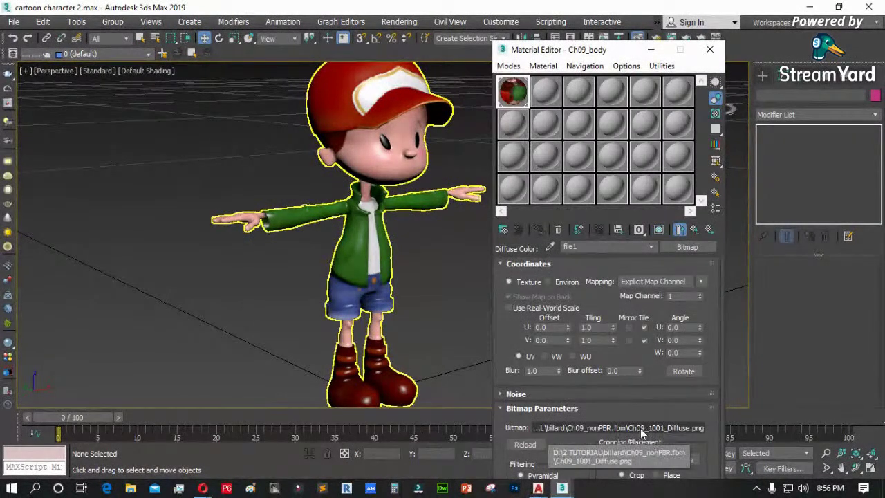
click(679, 461)
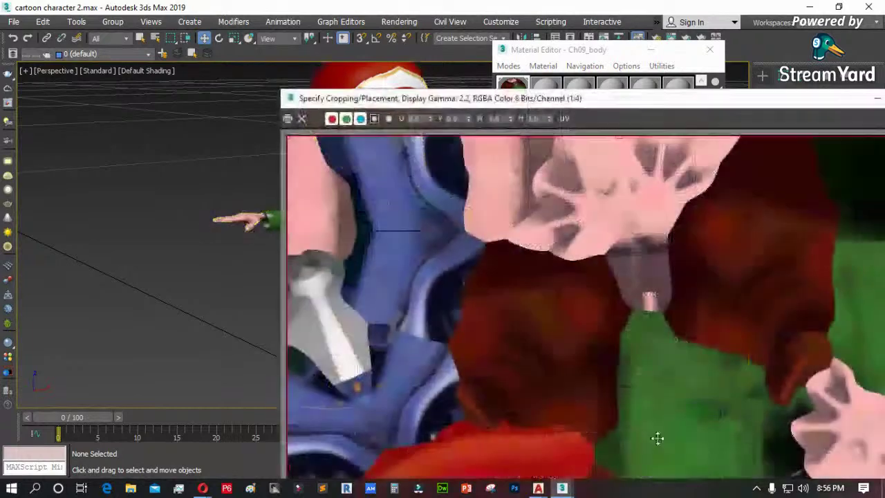
drag(581, 101, 368, 95)
click(732, 88)
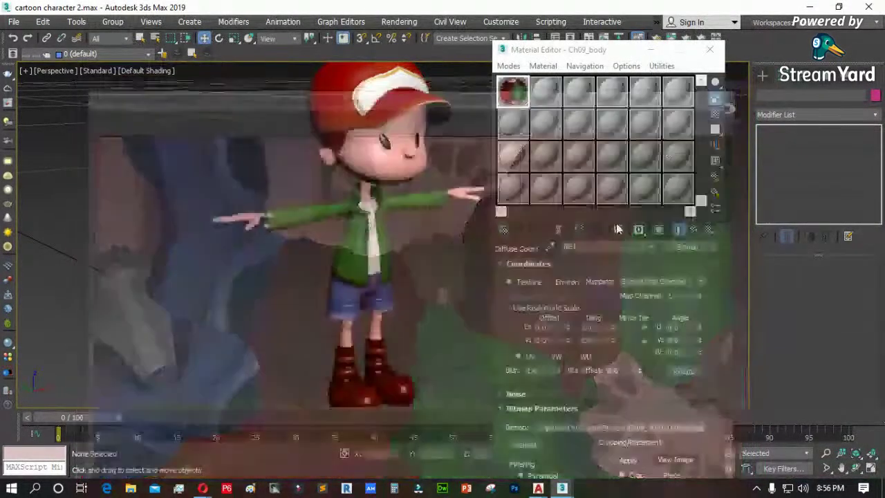
- Browse to the diffuse bitmap's source location and open the Ch09_nonPBR.fbm folder in a separate file window
click(595, 427)
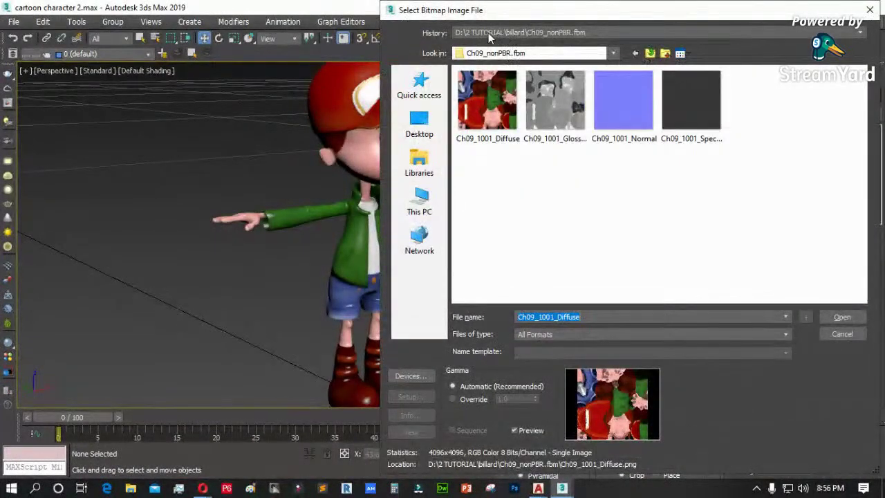
click(650, 54)
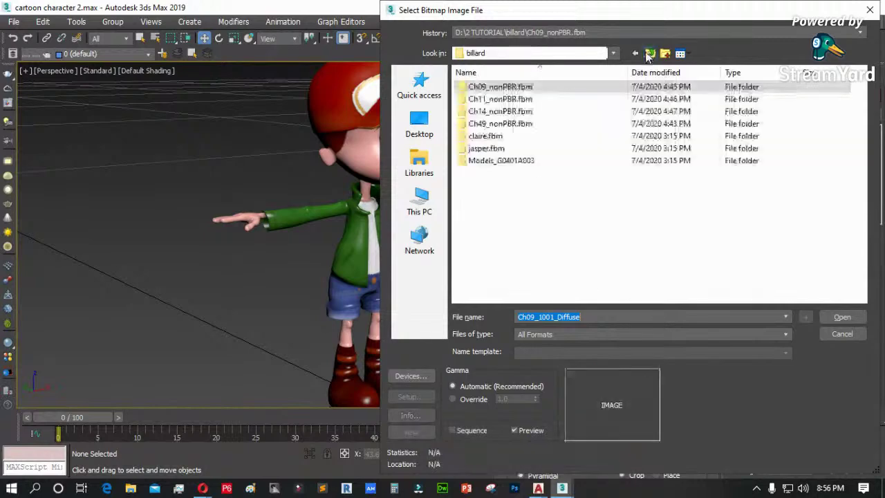
double_click(511, 90)
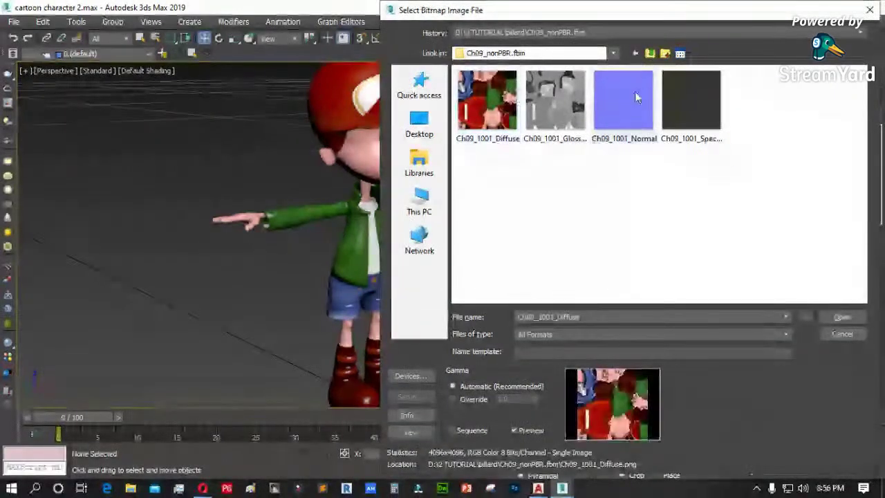
click(650, 54)
right_click(522, 86)
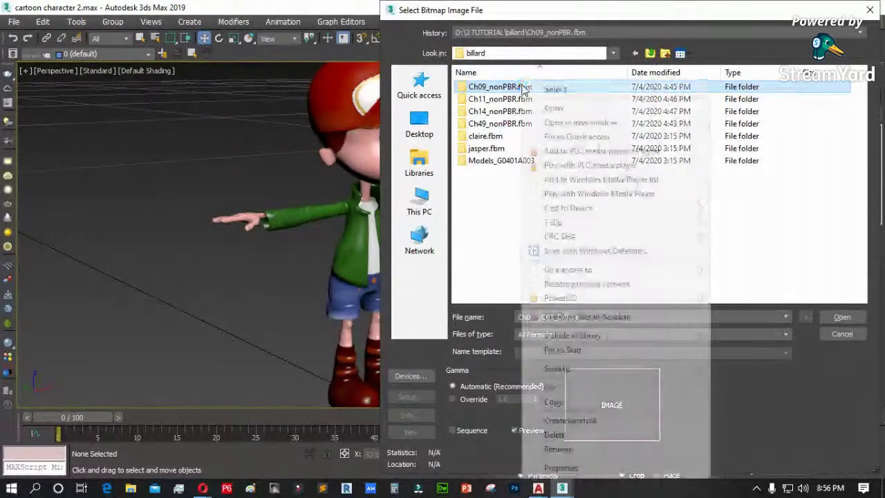
click(572, 126)
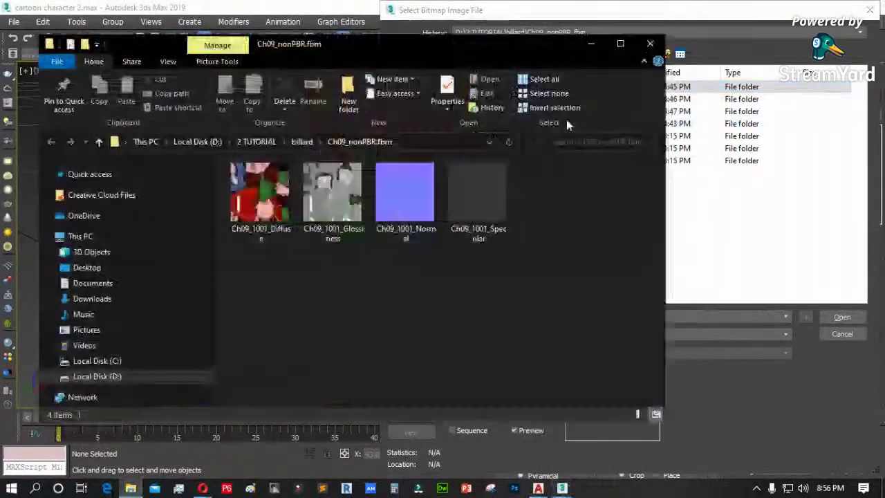
- Move the four Ch09_1001 texture files into a new folder named character inside the 2 TUTORIAL folder
drag(336, 252, 298, 141)
click(298, 141)
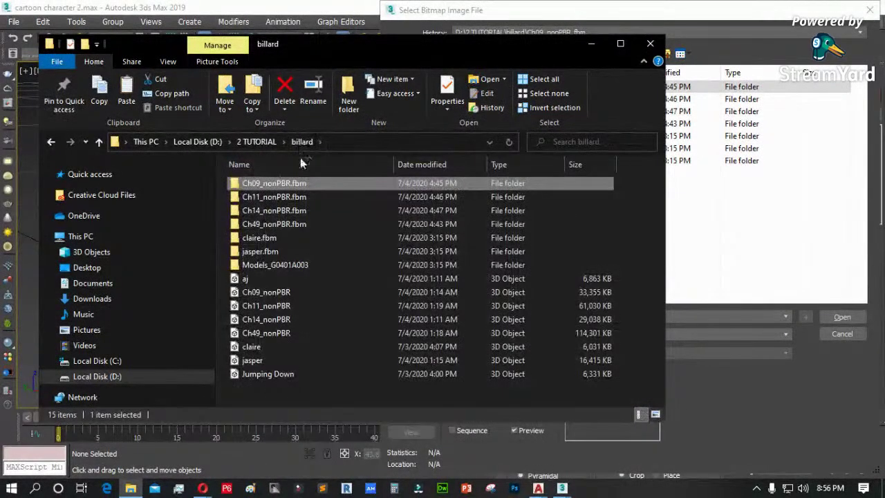
click(260, 145)
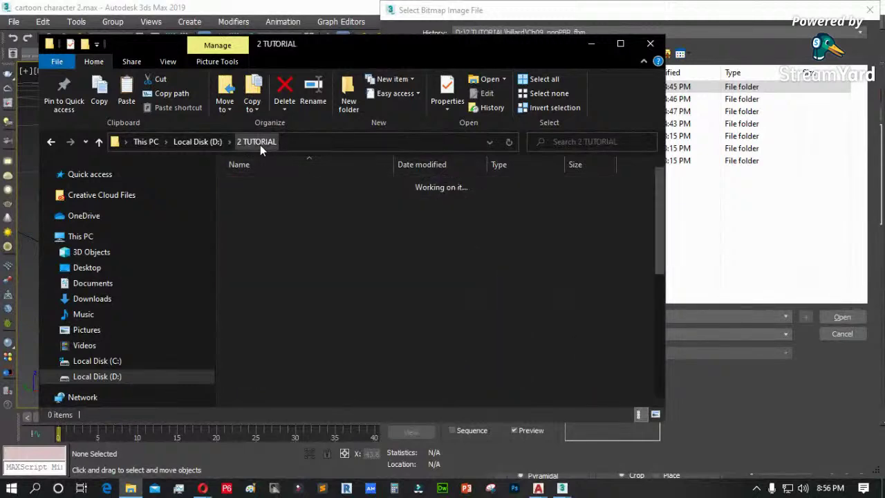
click(349, 101)
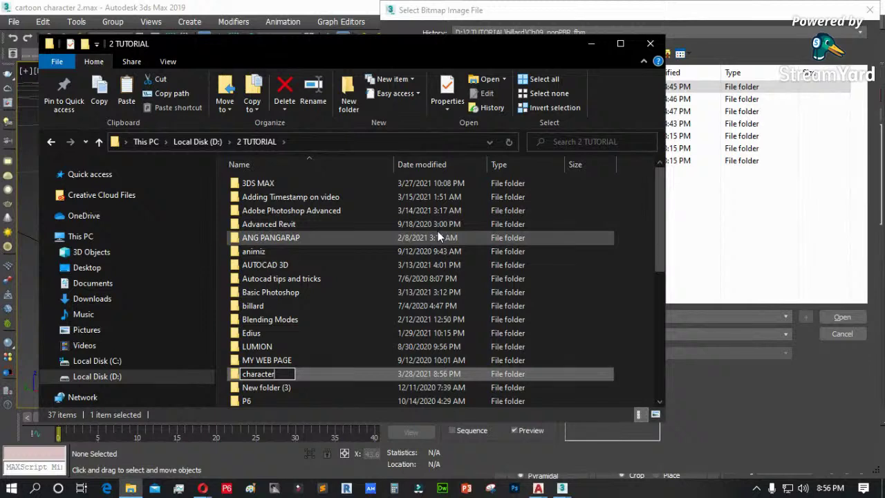
text(character)
key(Return)
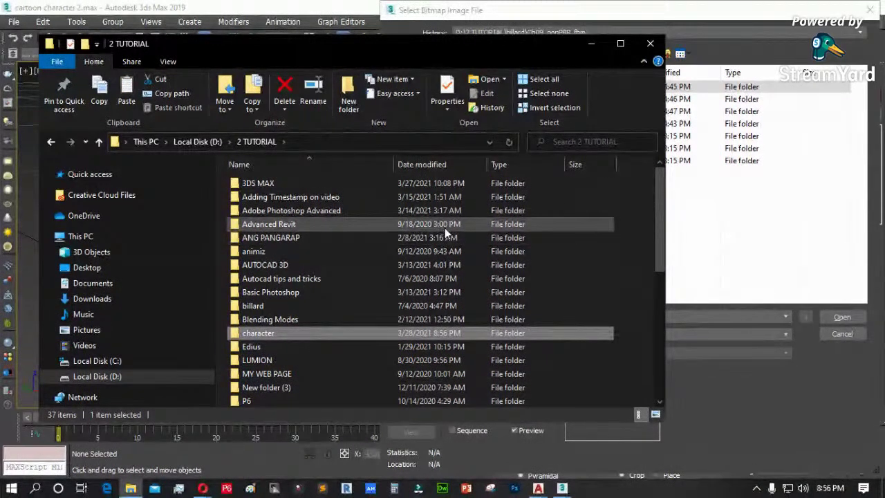
key(Return)
key(ctrl+v)
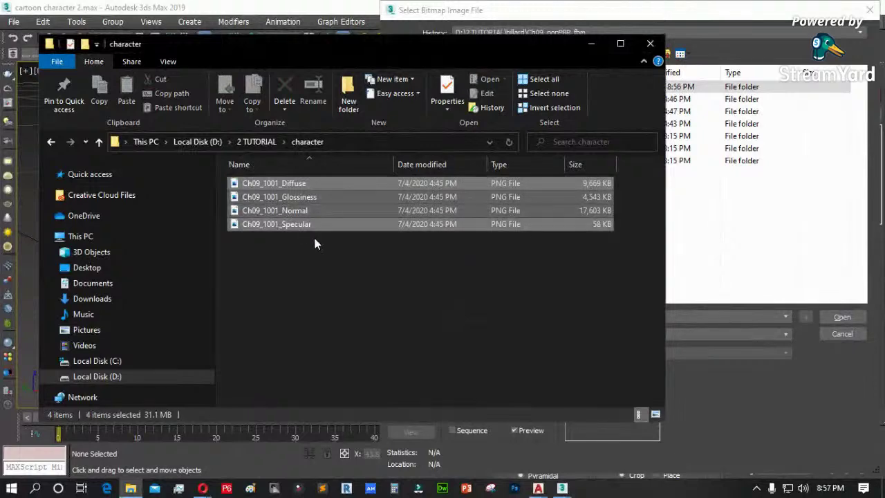
- Close the folder window, cancel the bitmap file selection and close the Material Editor
click(650, 45)
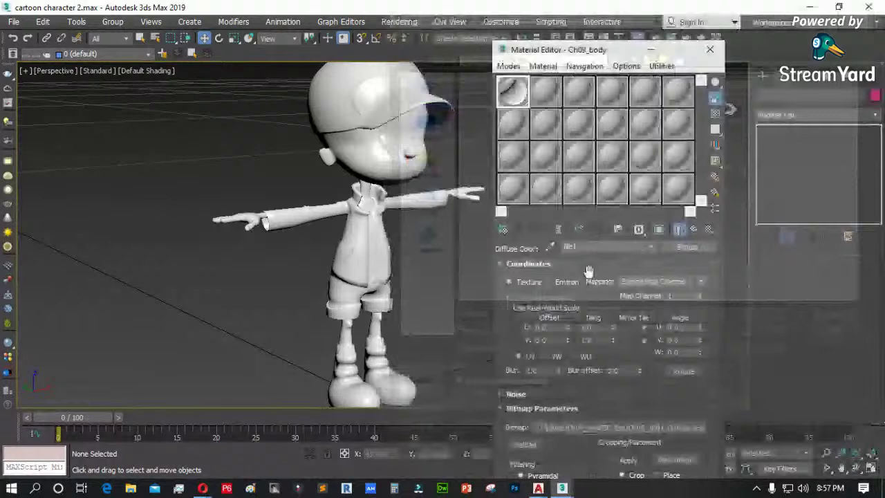
click(842, 334)
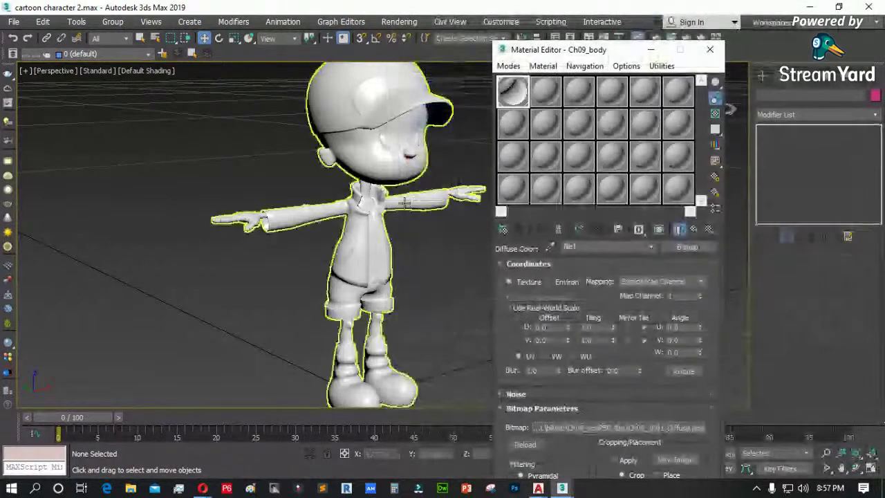
click(709, 49)
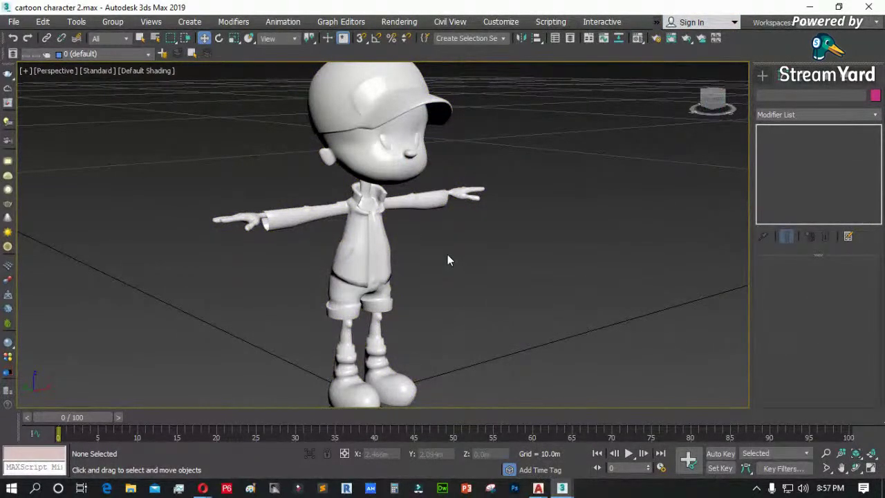
- Reset the scene and reopen the recent cartoon character 2 scene, continuing without its missing external files
click(20, 23)
click(25, 60)
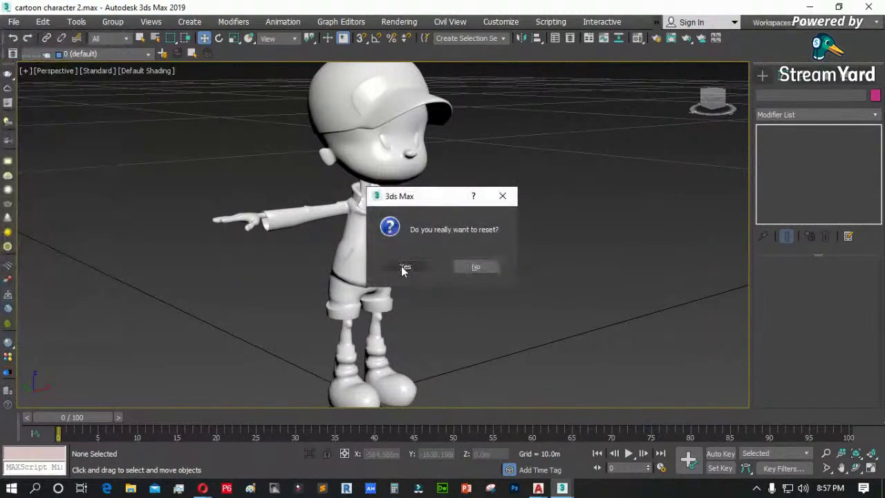
click(405, 267)
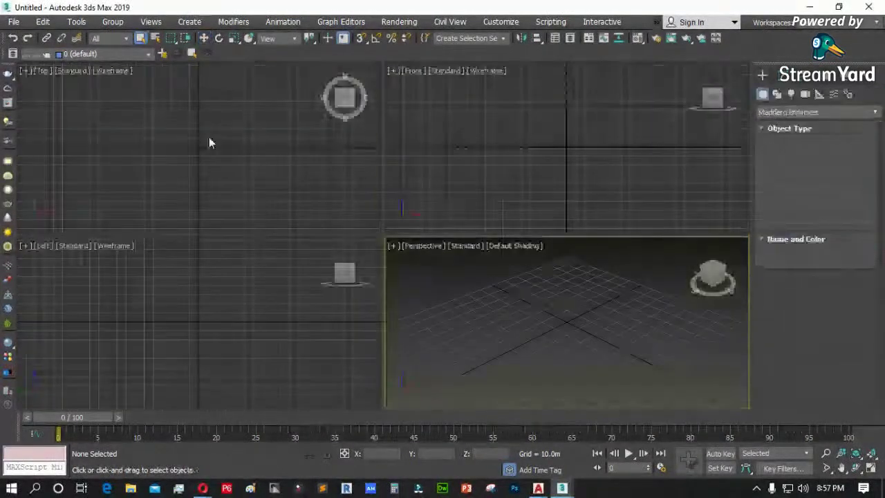
click(13, 21)
mouse_move(41, 89)
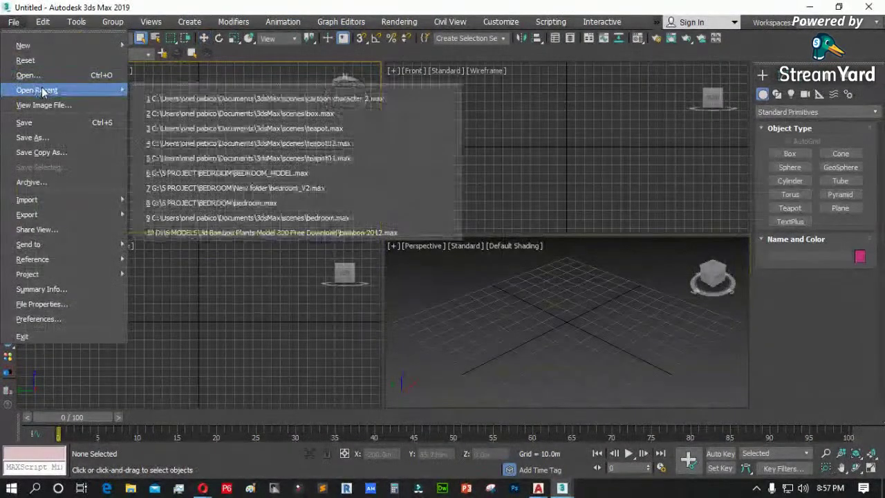
click(245, 98)
click(446, 268)
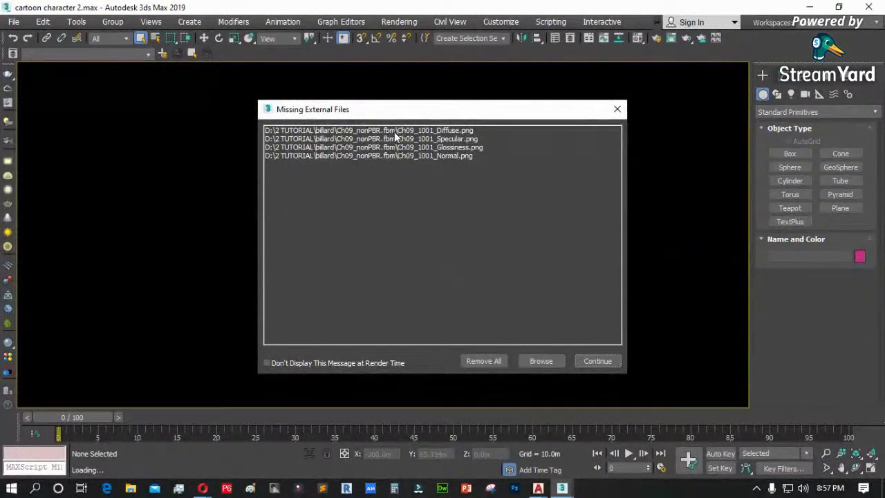
click(597, 361)
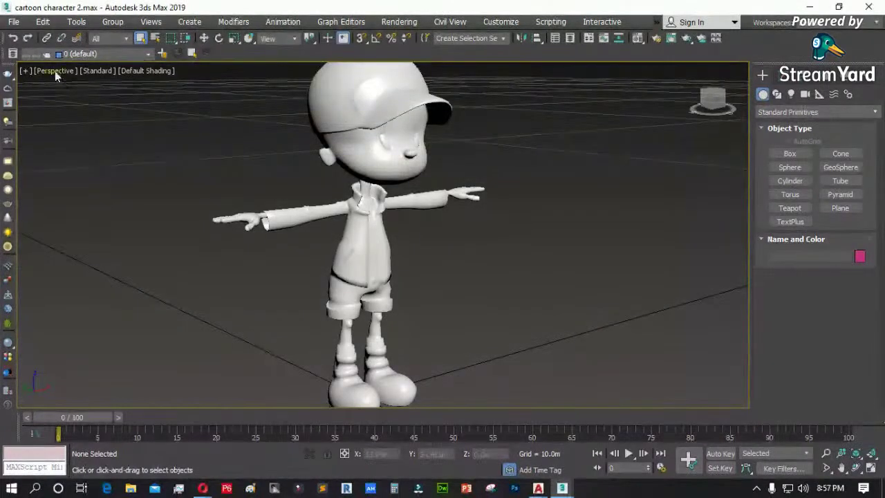
- Review the paths and status of the character's texture files in an enlarged Asset Tracking window, and close it
click(13, 22)
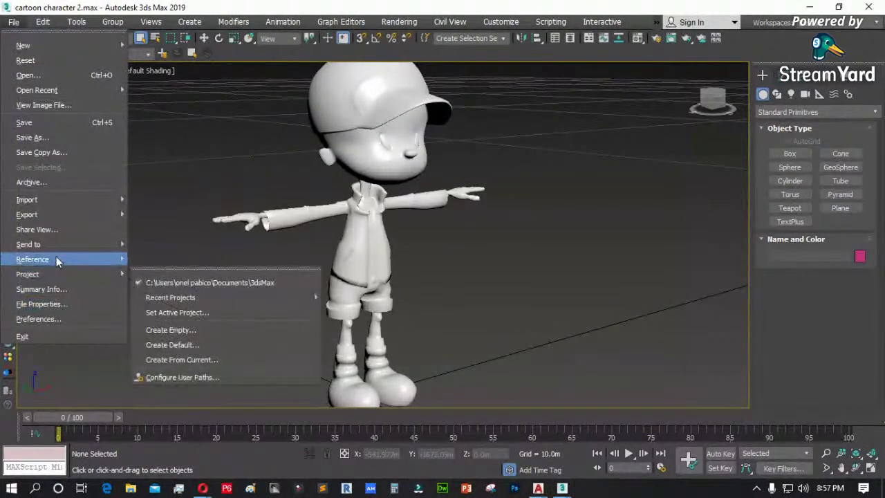
mouse_move(57, 260)
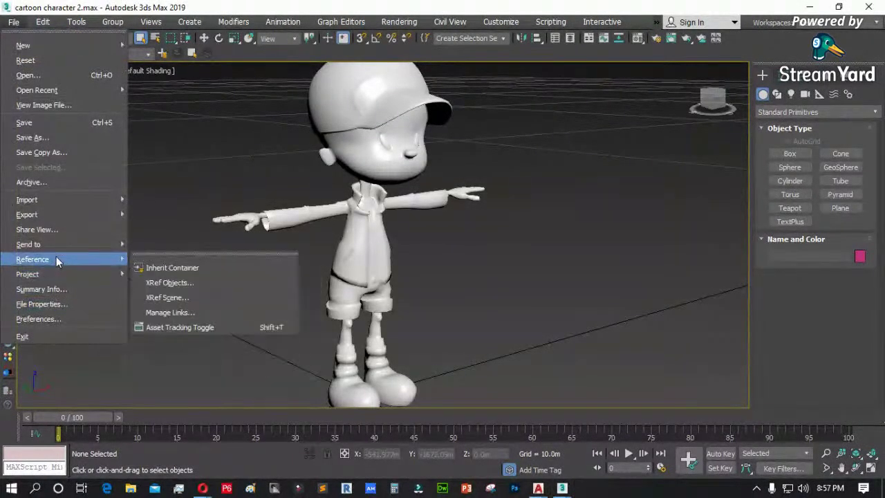
click(195, 327)
drag(386, 149, 697, 157)
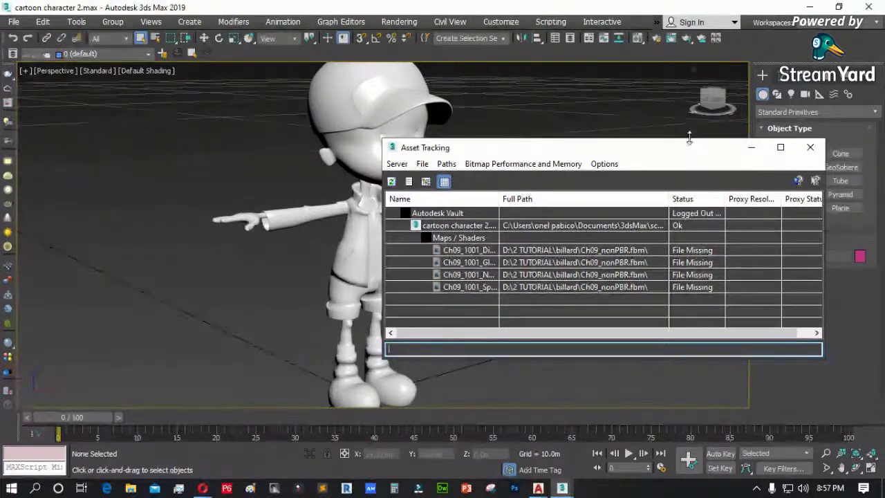
drag(689, 138, 678, 66)
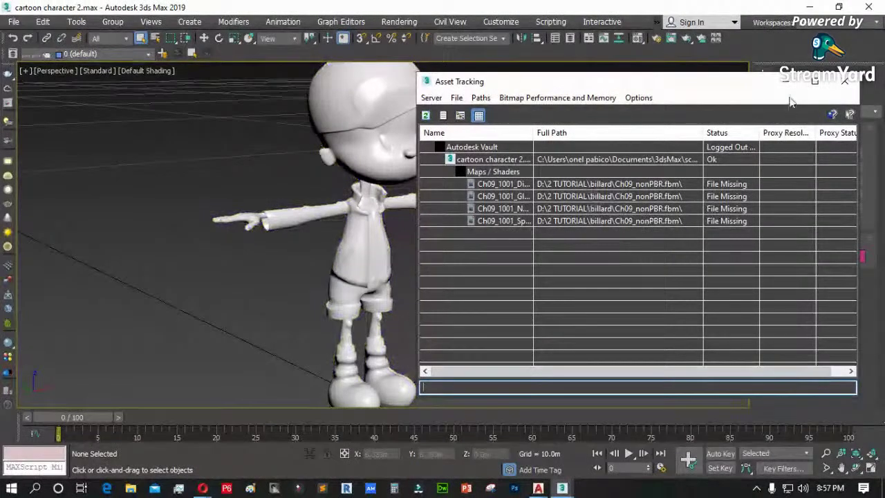
click(845, 81)
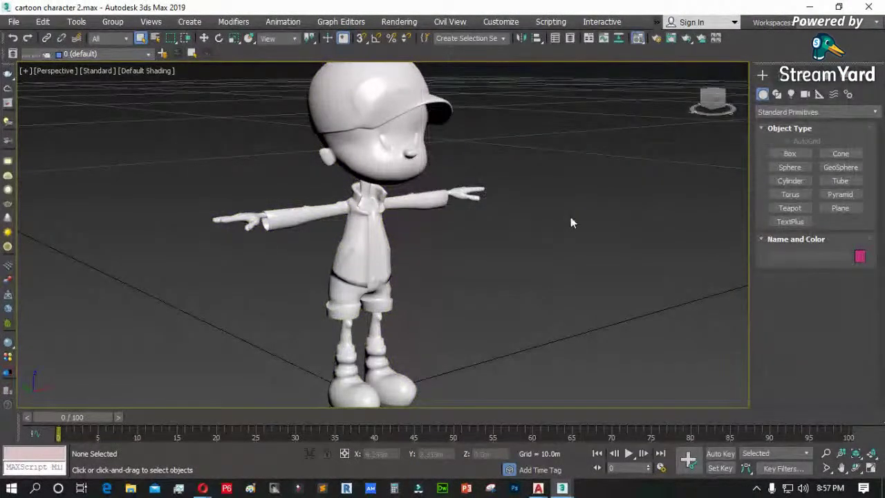
- Sample the character's Ch09_body material into the second material slot
key(m)
click(550, 246)
click(546, 92)
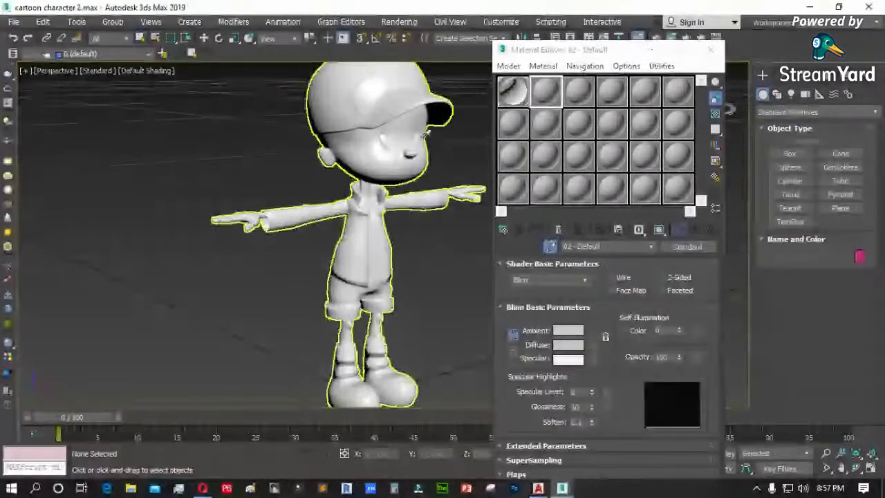
click(415, 207)
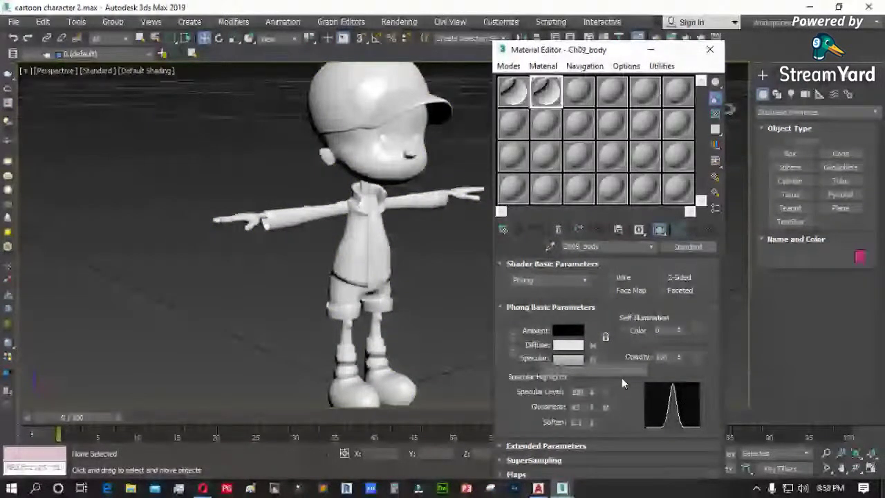
- Inspect the file path of the normal map in the material's Bump slot without replacing it, and close the Material Editor
click(510, 435)
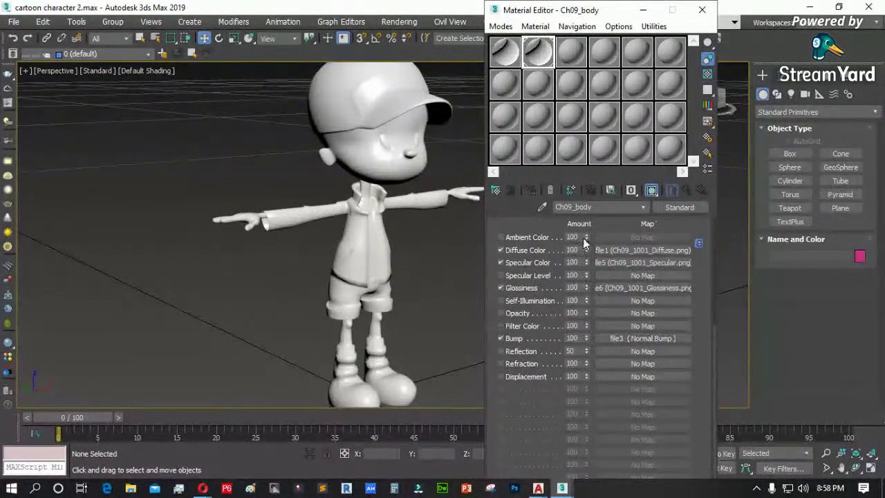
click(649, 339)
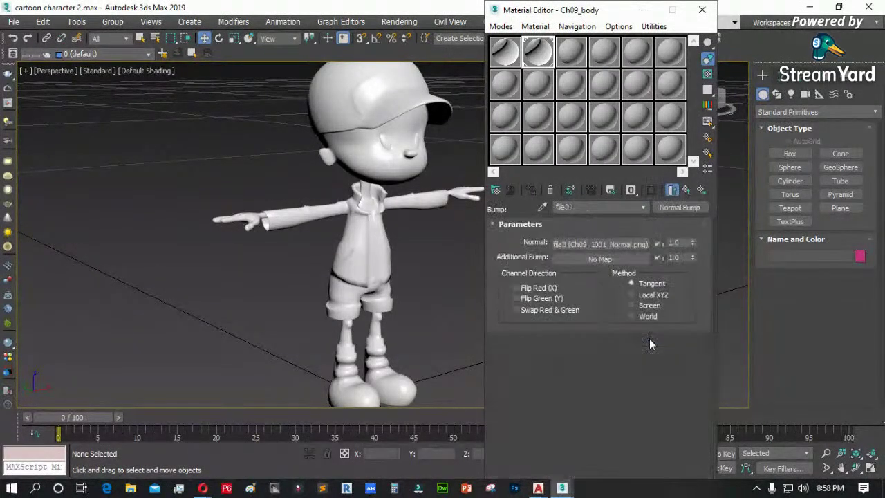
click(615, 245)
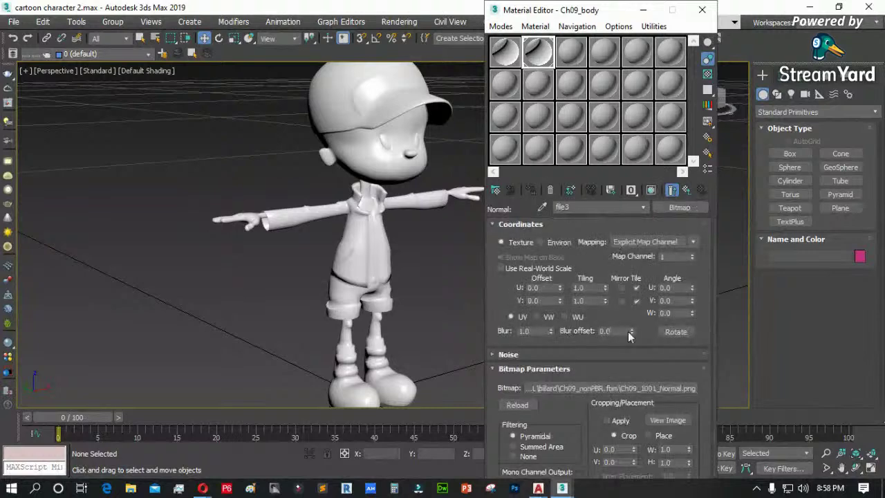
click(646, 389)
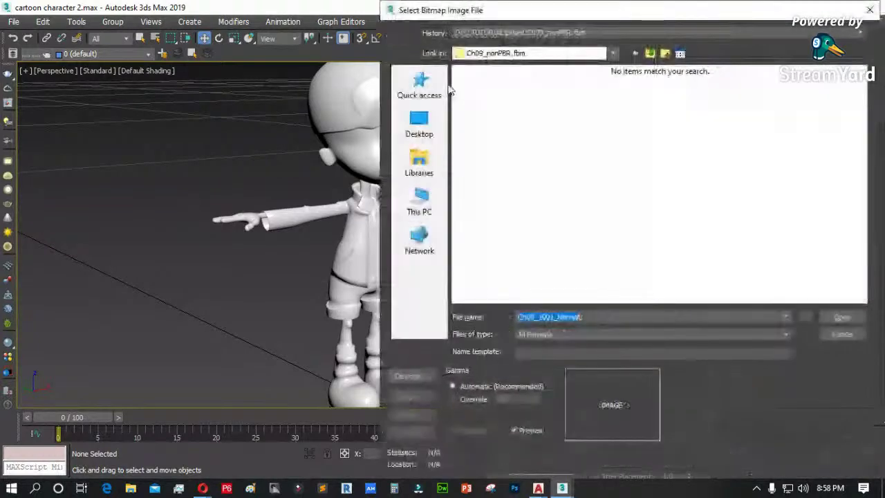
click(845, 331)
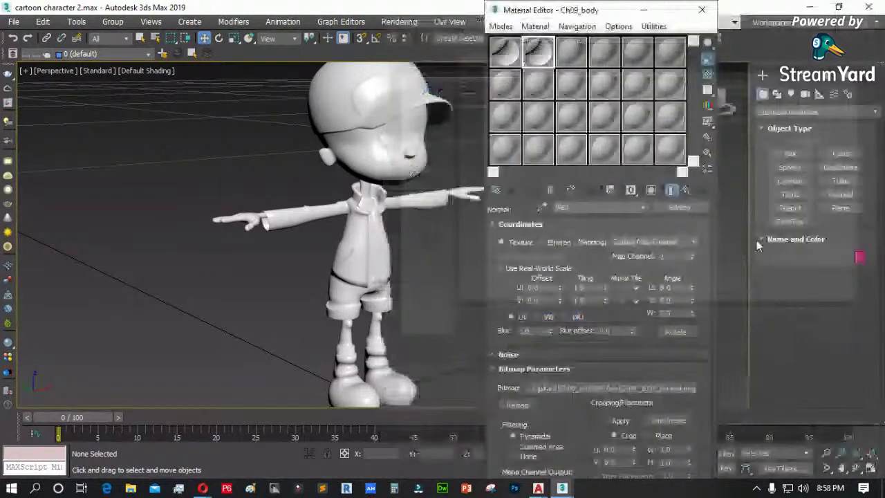
click(701, 10)
- Open Asset Tracking and set the path of the missing Ch09_1001_Diffuse texture to the D:\2 TUTORIAL\character folder
click(24, 22)
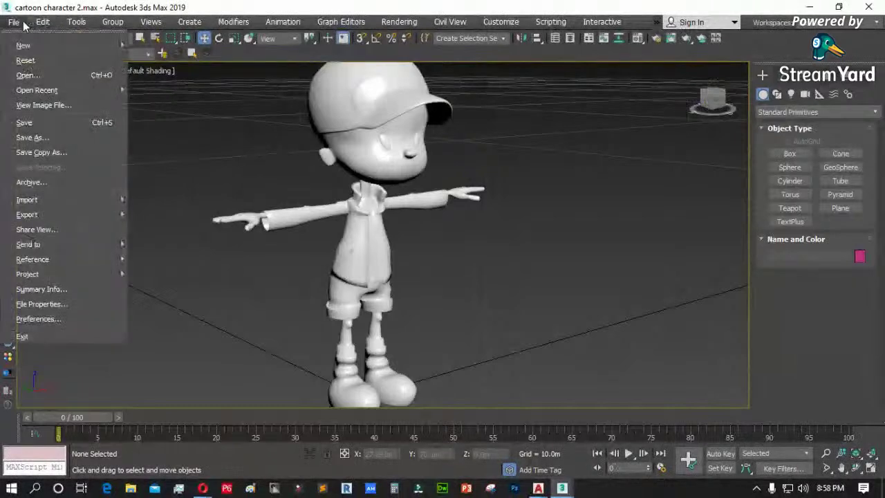
mouse_move(80, 263)
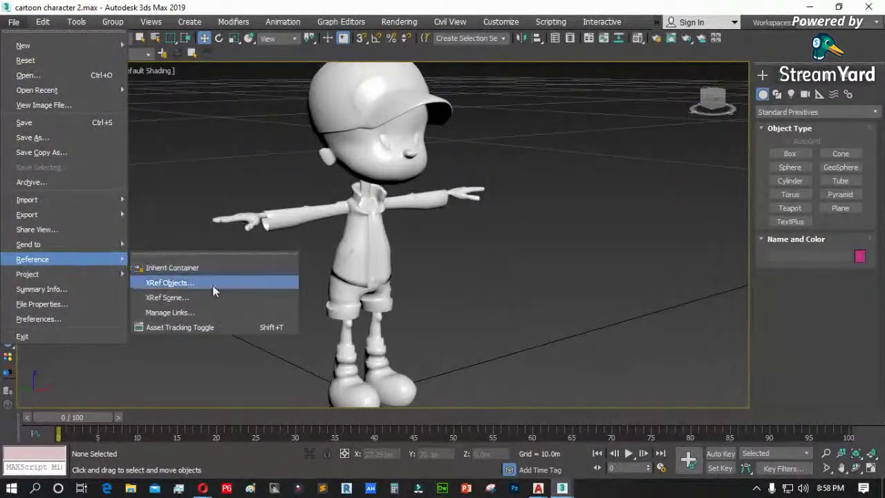
click(202, 327)
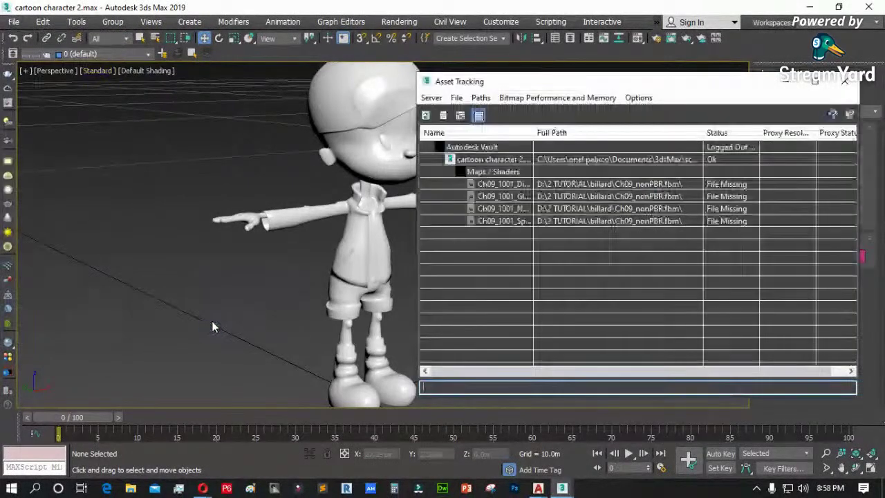
click(639, 184)
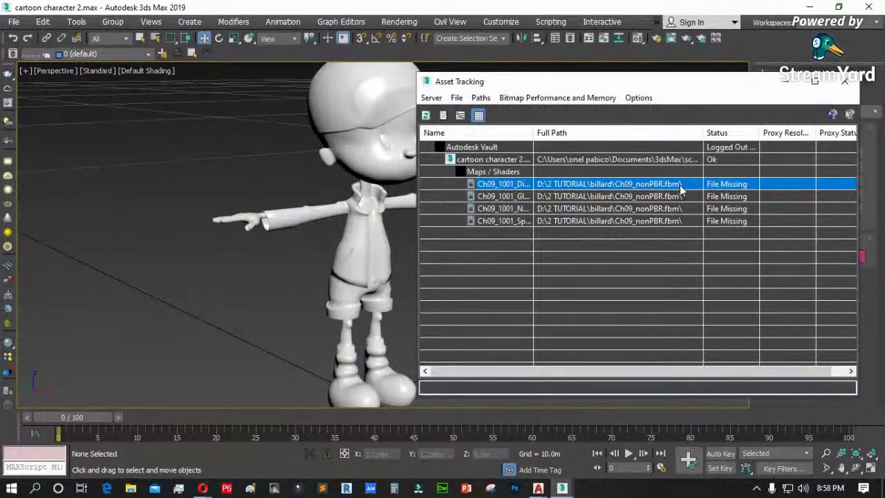
right_click(679, 185)
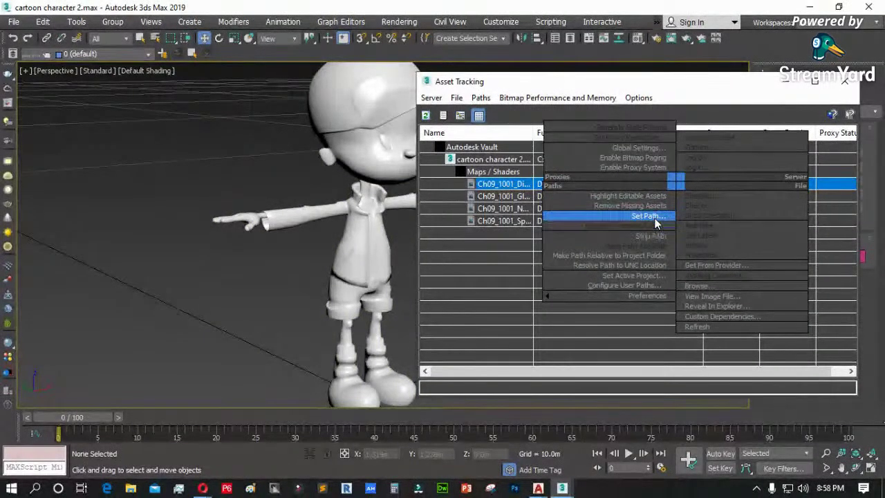
click(655, 218)
click(780, 225)
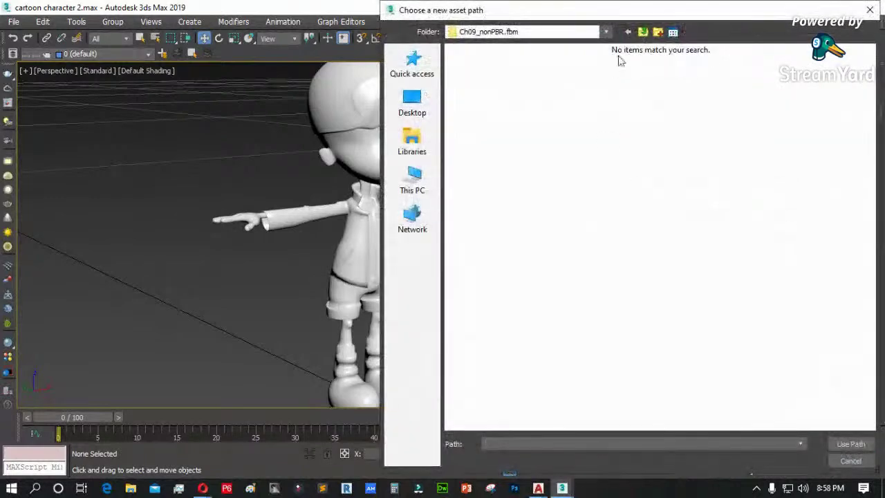
click(642, 32)
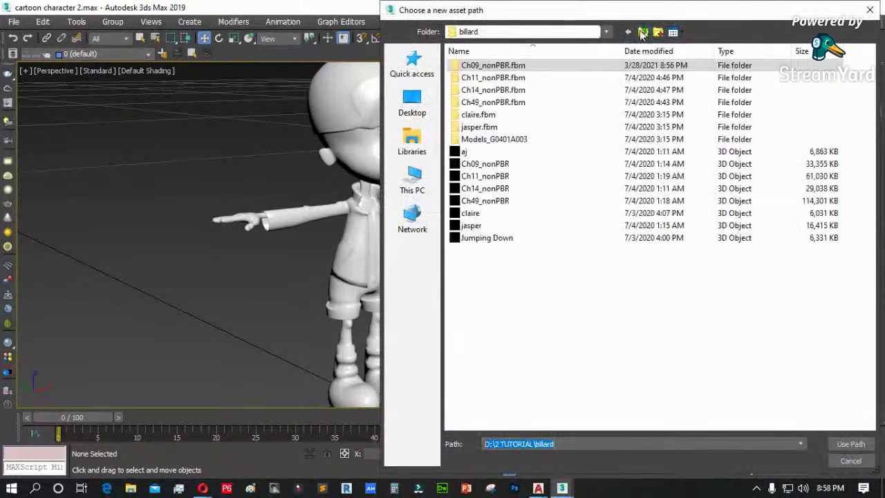
click(642, 32)
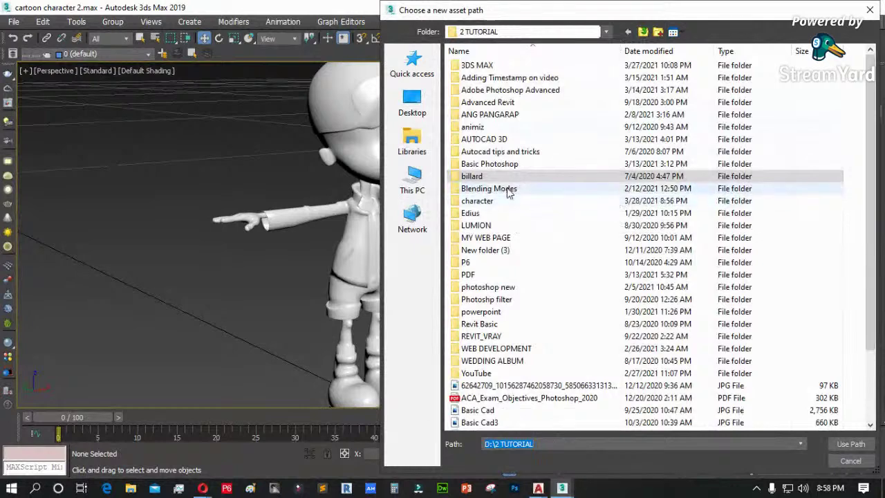
double_click(477, 200)
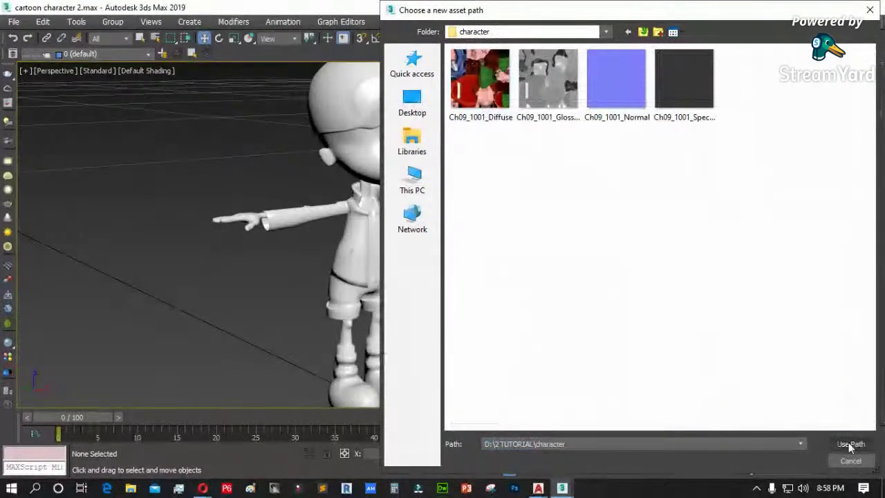
click(850, 445)
click(715, 263)
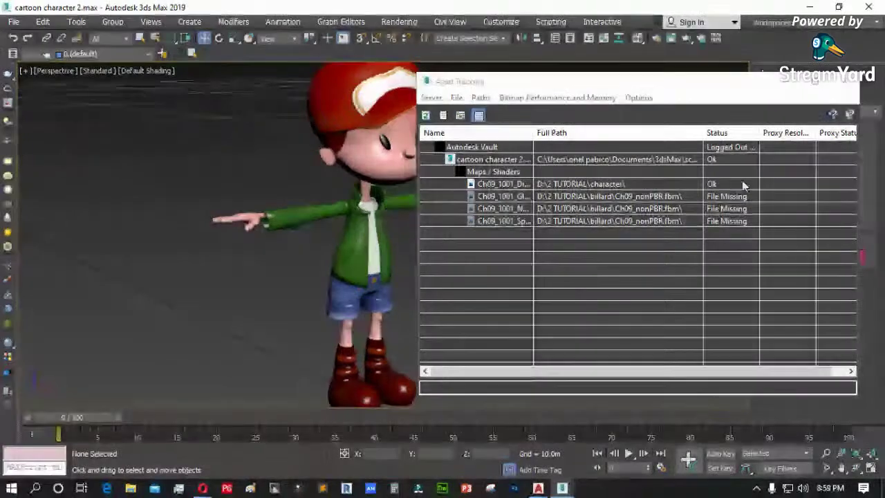
- Move the Asset Tracking window off the character and copy the Ch09_1001_Diffuse texture's folder path without changing it
drag(680, 88, 515, 84)
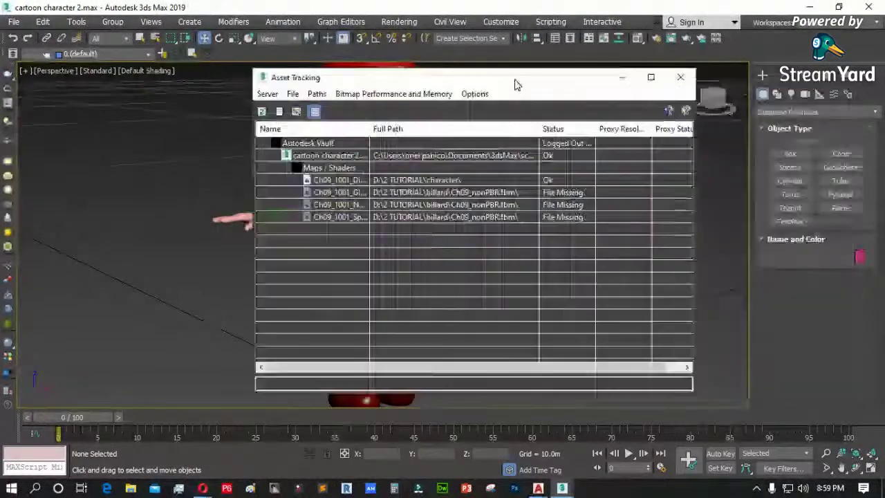
click(491, 193)
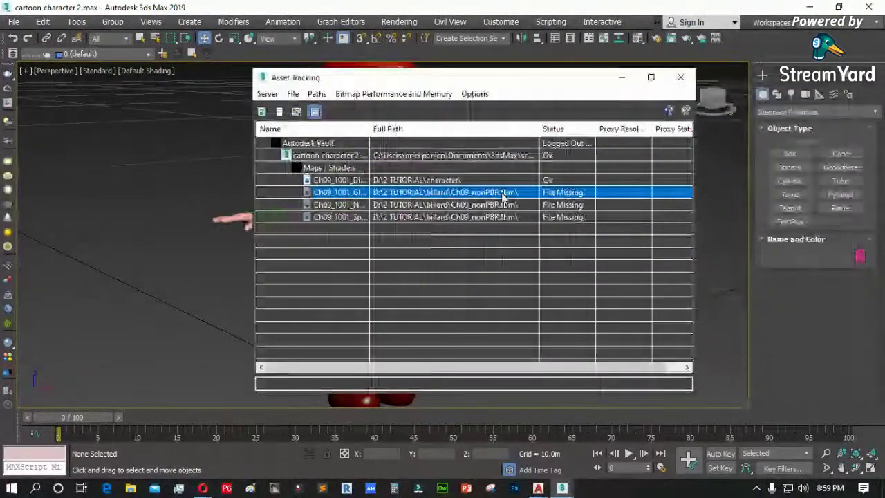
click(468, 181)
right_click(468, 180)
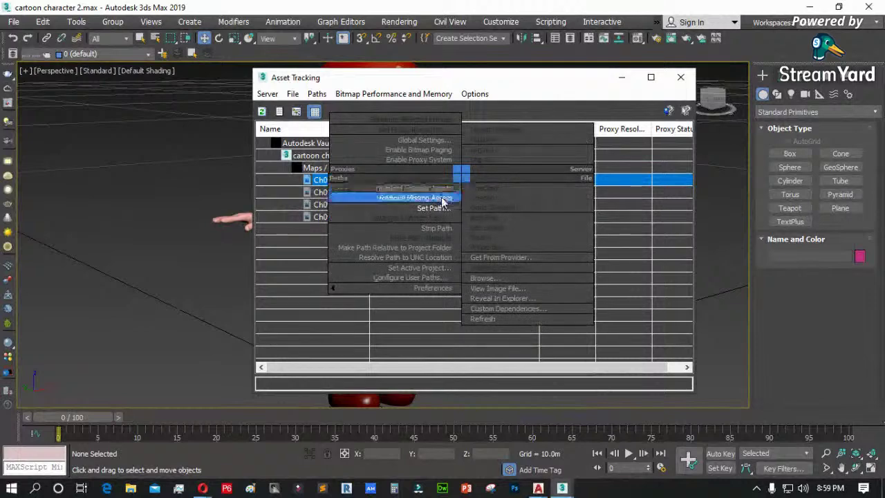
click(446, 191)
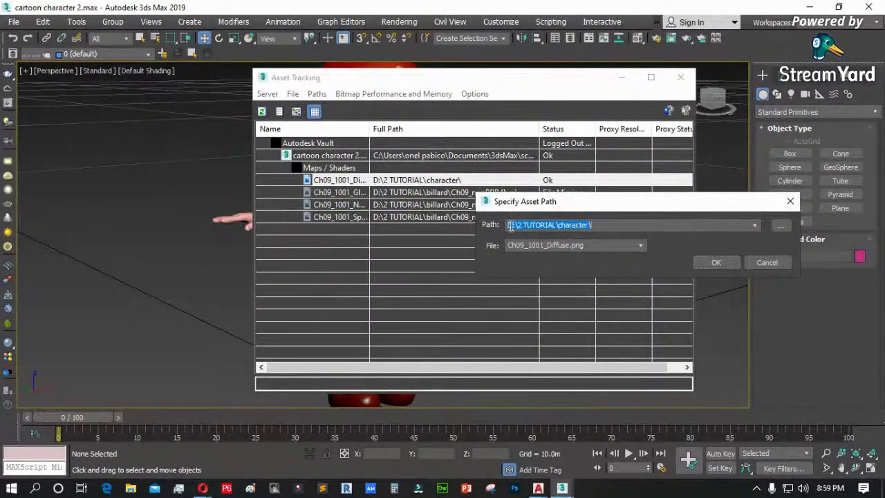
click(766, 262)
click(466, 194)
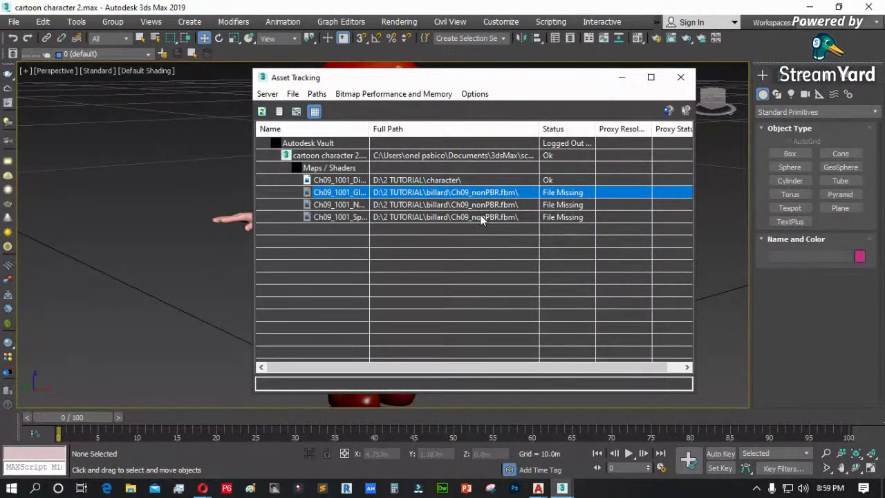
ctrl+click(480, 217)
shift+click(489, 205)
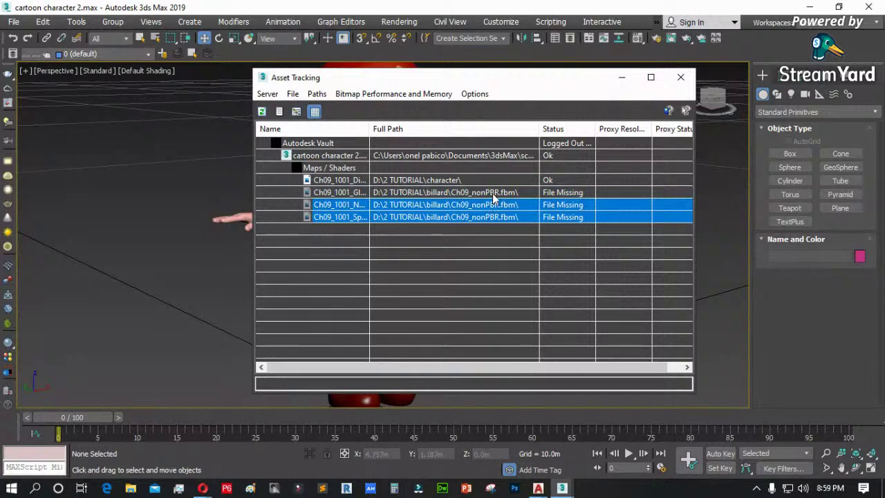
click(496, 193)
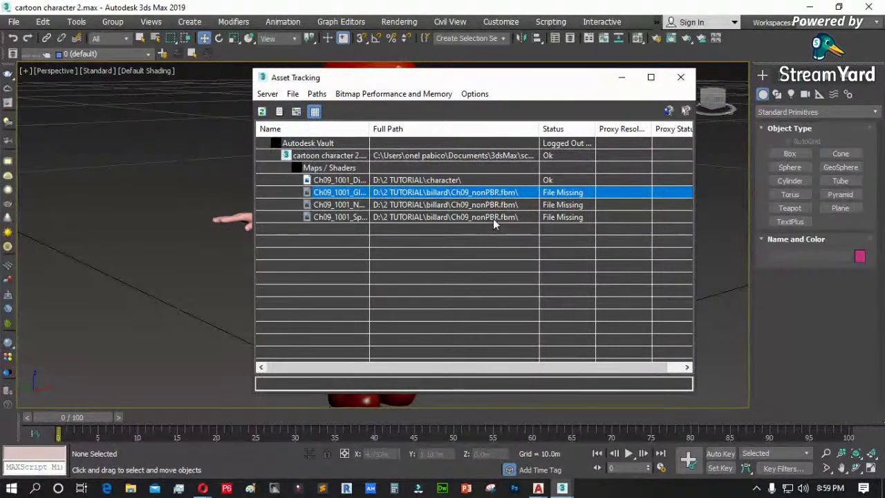
shift+click(496, 204)
shift+click(498, 216)
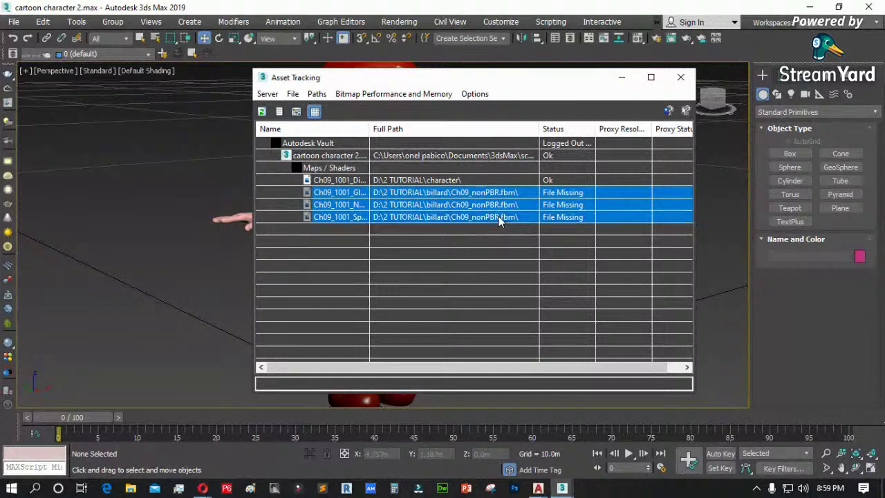
click(498, 216)
shift+click(497, 205)
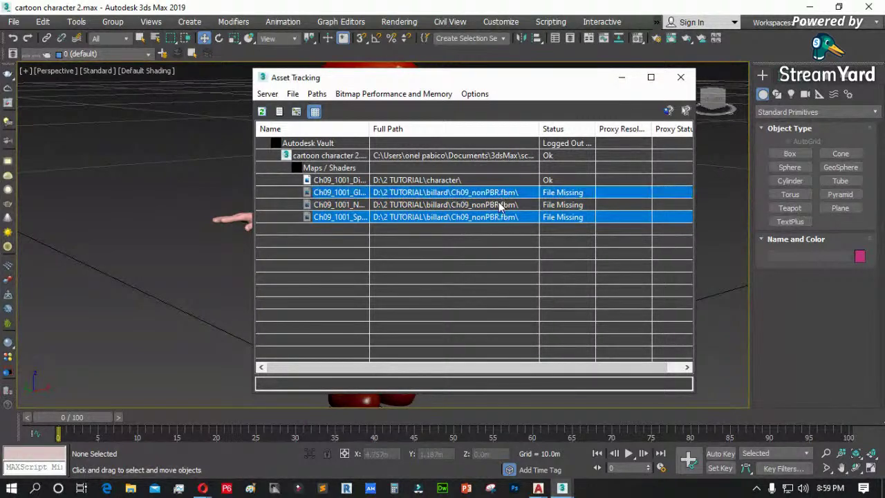
shift+click(496, 195)
click(479, 235)
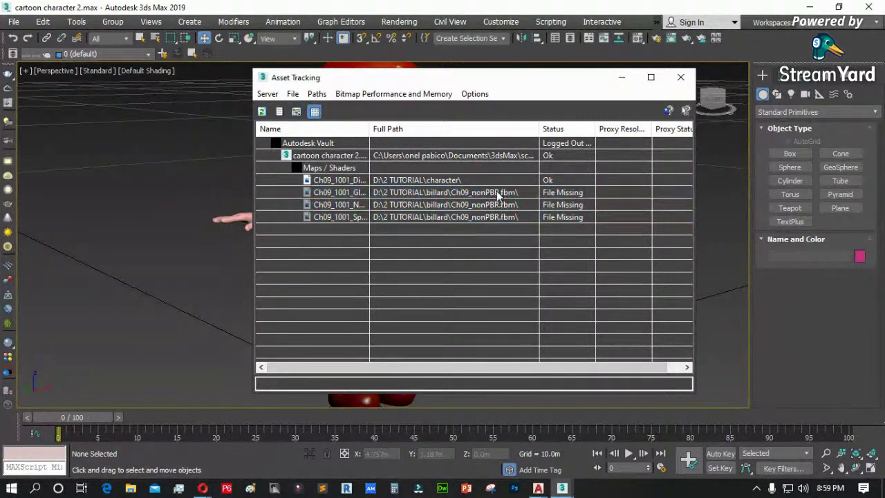
- Set the path of the three remaining missing Ch09_1001 textures together to D:\2 TUTORIAL\character\, and close Asset Tracking
click(499, 193)
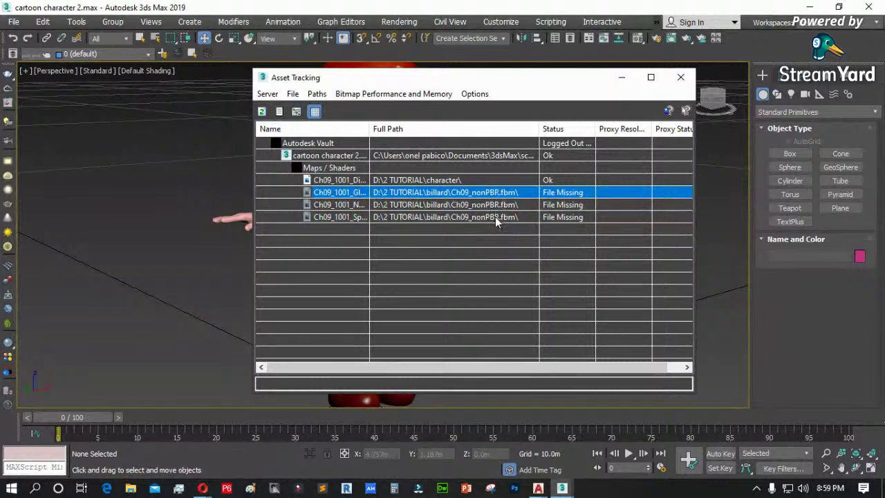
shift+click(495, 218)
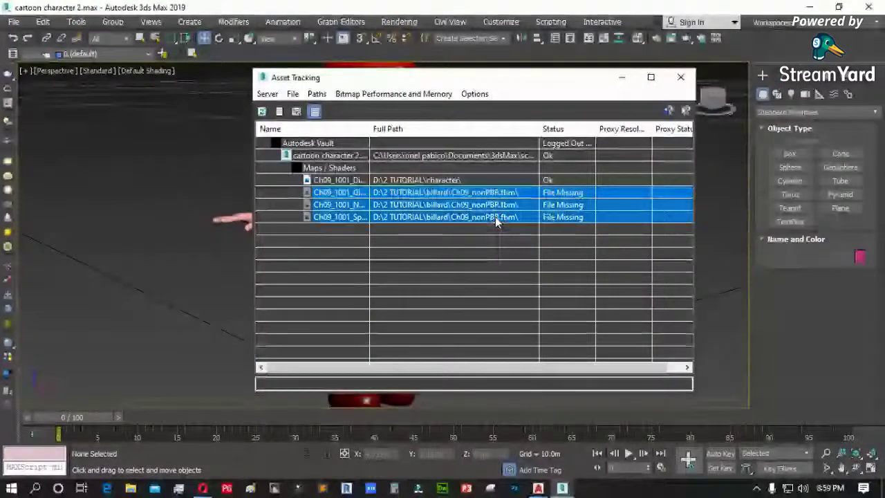
right_click(494, 217)
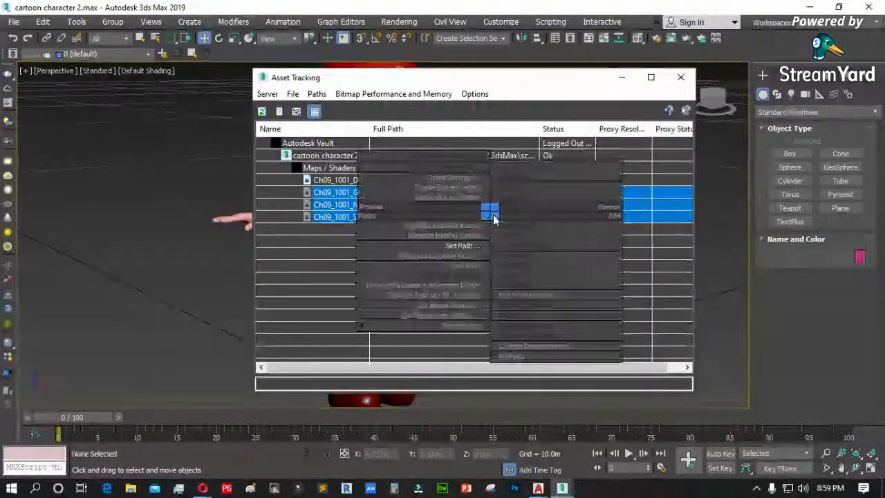
click(470, 248)
drag(518, 239, 336, 241)
text(D:\2 TUTORIAL\character\)
click(537, 260)
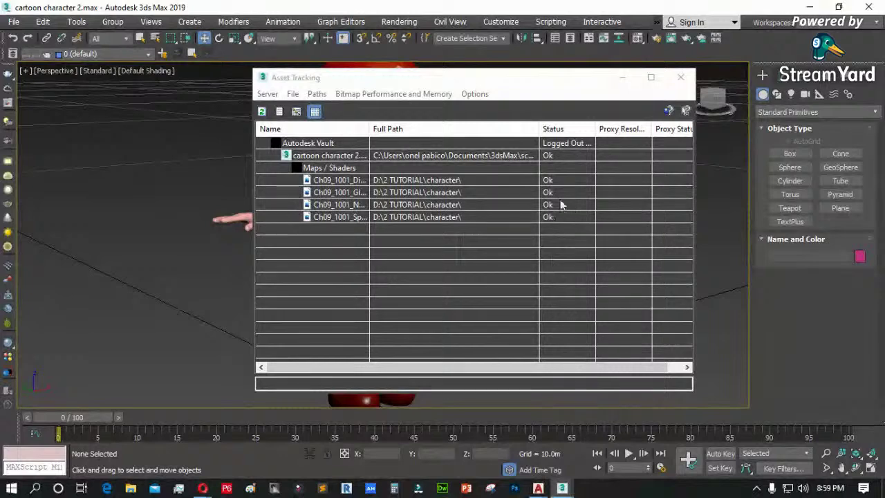
click(679, 79)
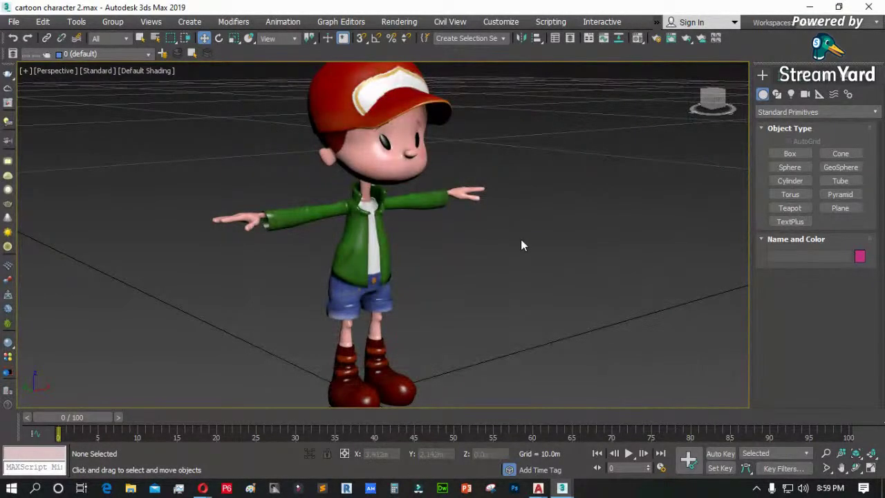
- Look at the Inherit Container file dialog from the Reference commands and close it without loading a container
click(13, 21)
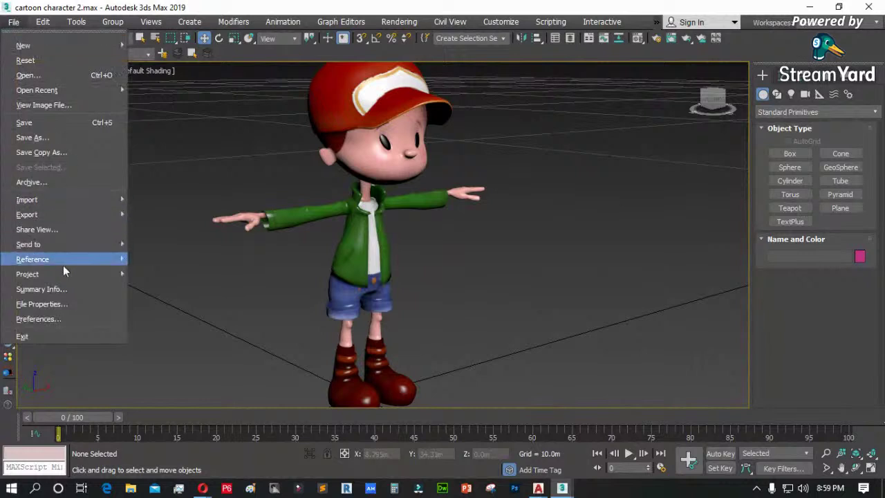
mouse_move(61, 261)
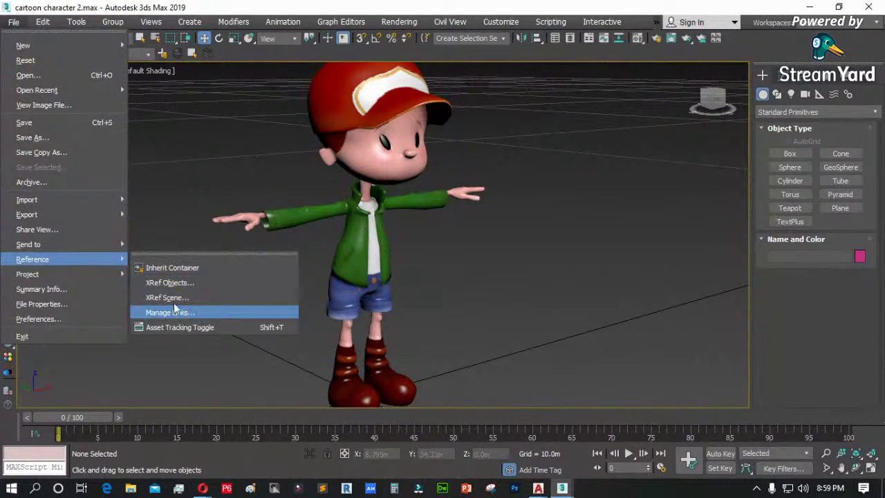
click(197, 270)
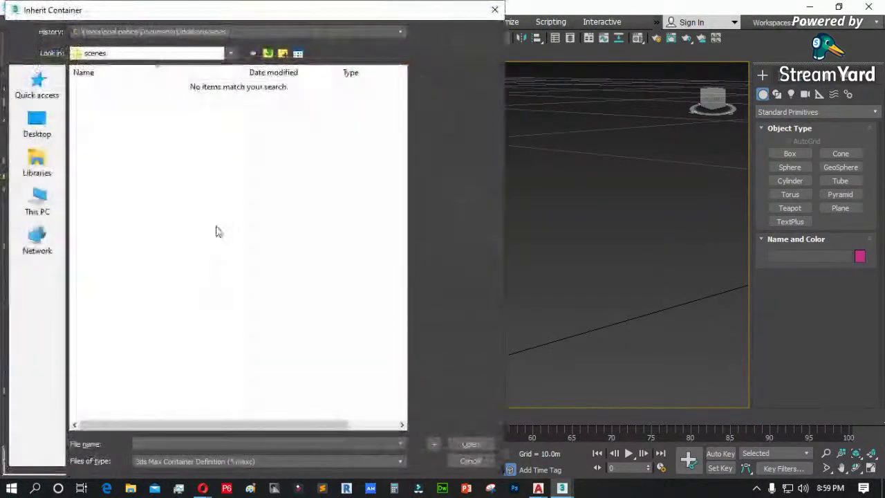
click(494, 10)
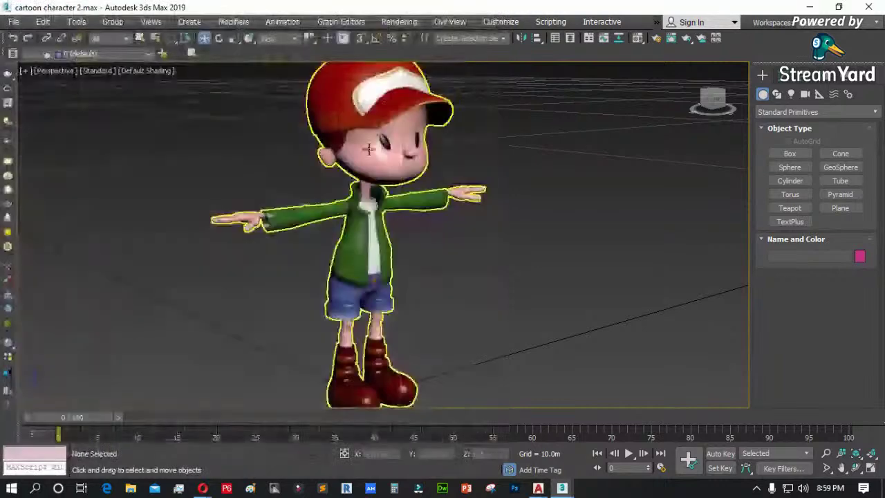
- View the active project options and the general Preference Settings, and cancel without changing anything
click(13, 21)
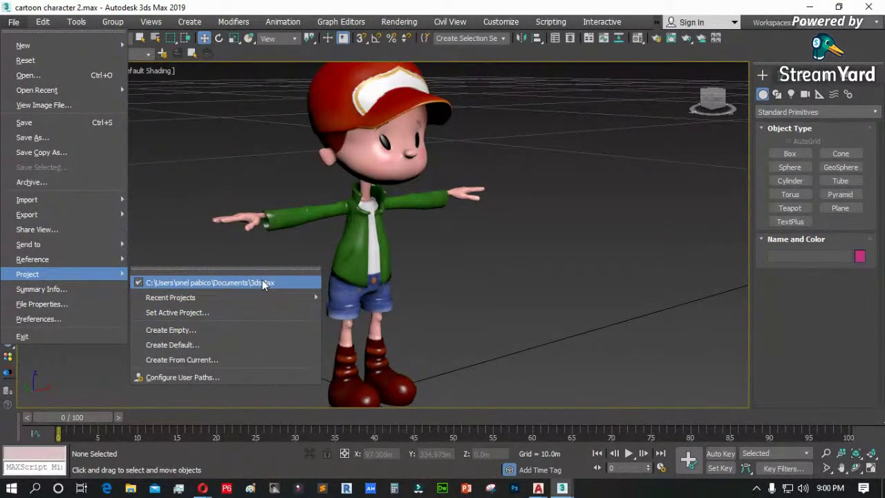
click(50, 318)
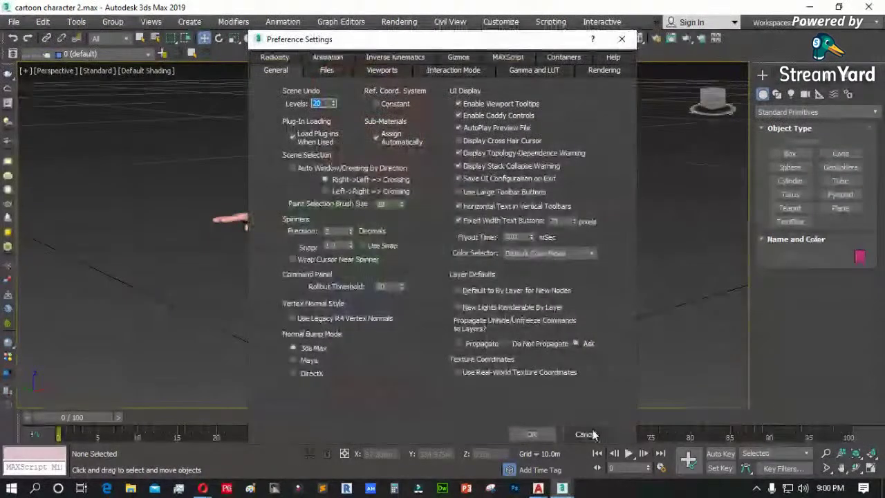
click(586, 435)
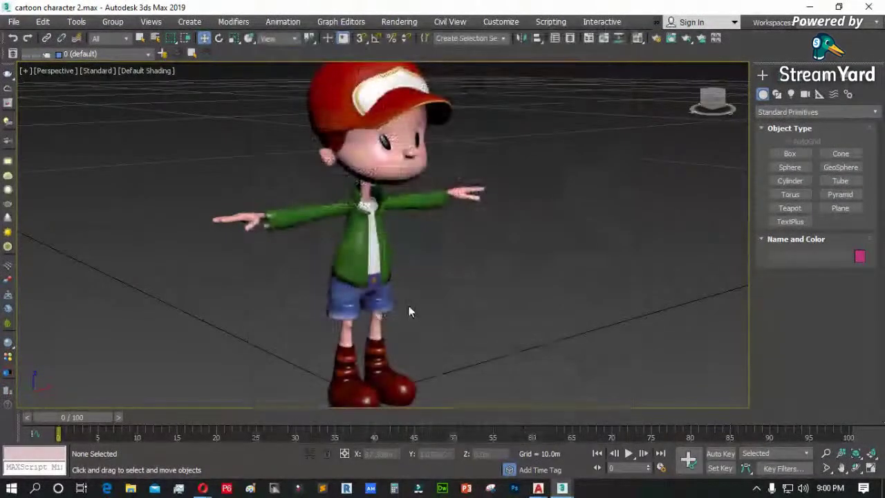
- Select the cartoon character's Ch09 mesh in the Perspective viewport
click(379, 289)
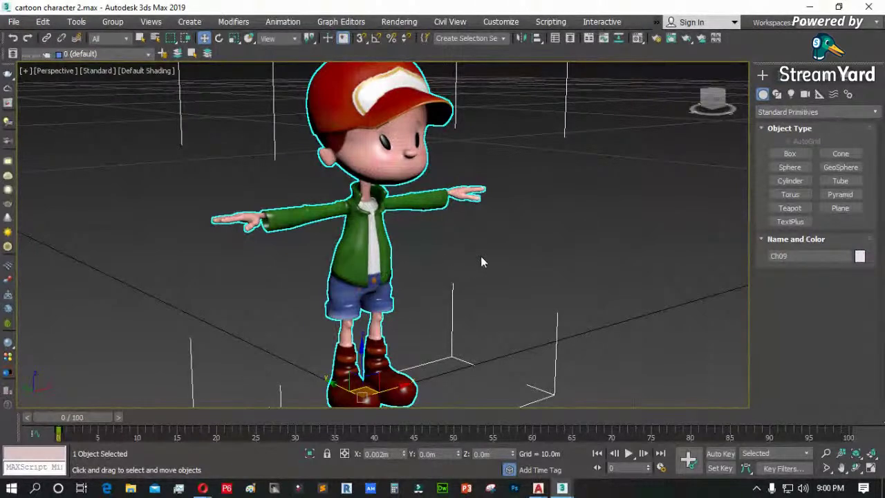
click(18, 26)
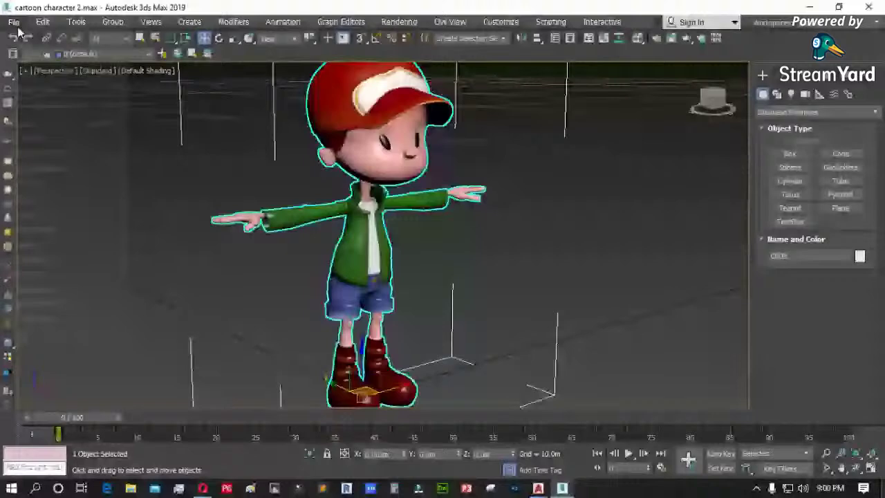
click(591, 247)
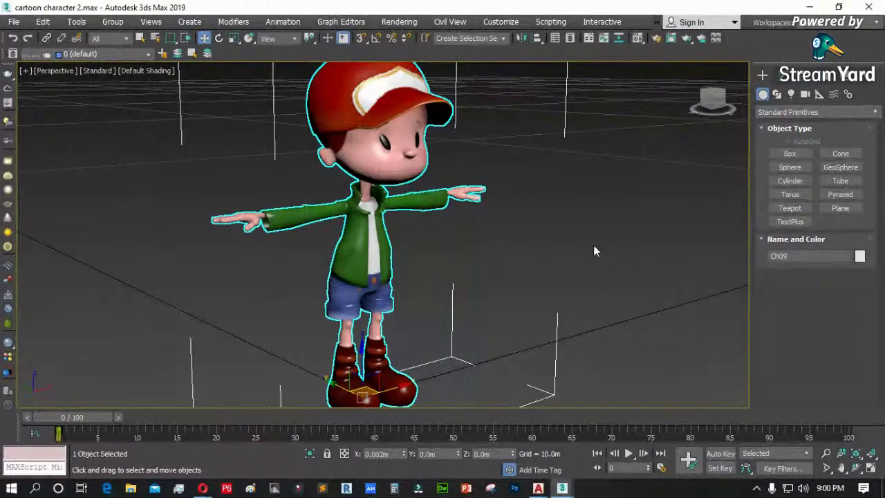
- Delete the cartoon character, reset to an empty untitled scene without saving the changes, and activate the Top viewport
key(Delete)
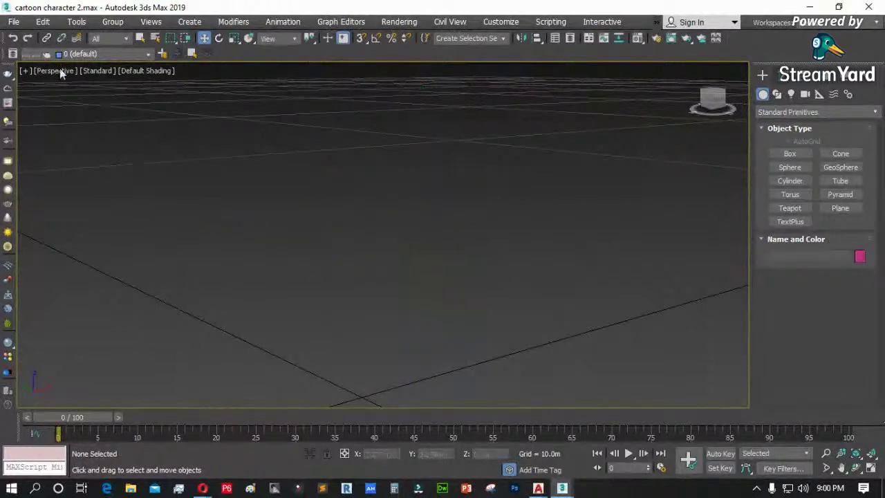
click(14, 21)
mouse_move(28, 57)
click(158, 55)
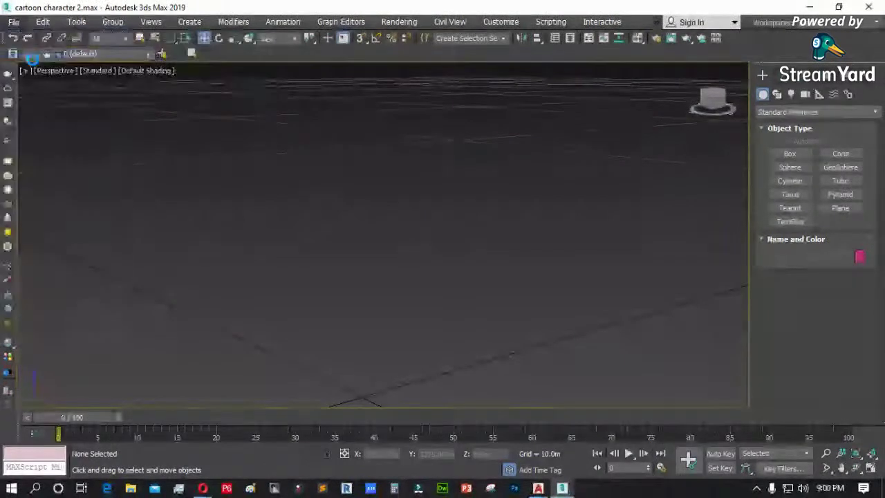
click(438, 270)
click(418, 268)
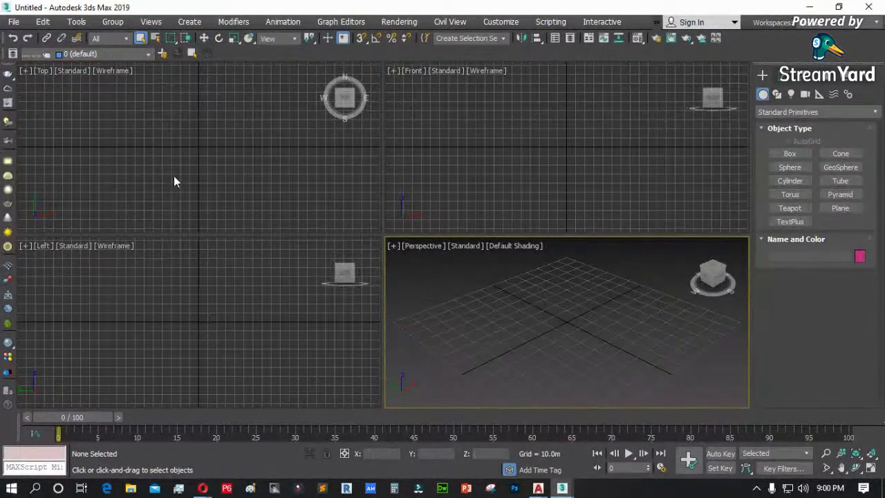
click(151, 185)
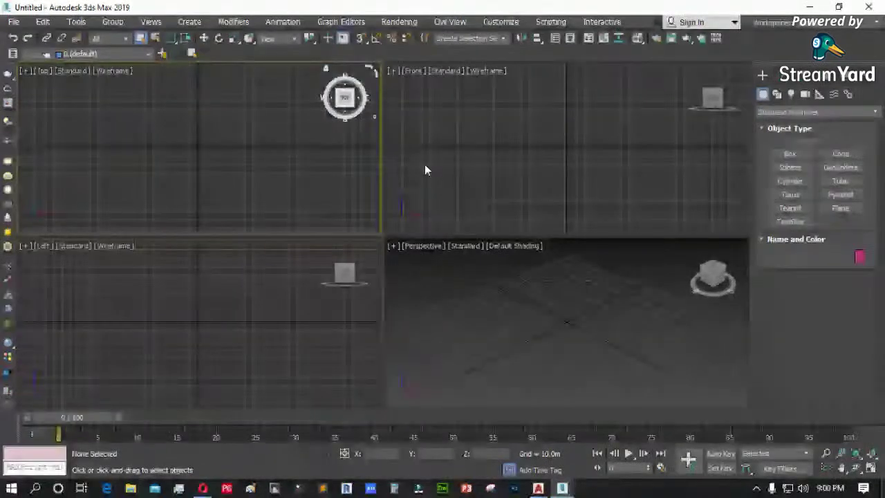
- Open the Customize User Interface keyboard settings and select the 3ds Max Facebook action, ready for hotkey entry
click(500, 21)
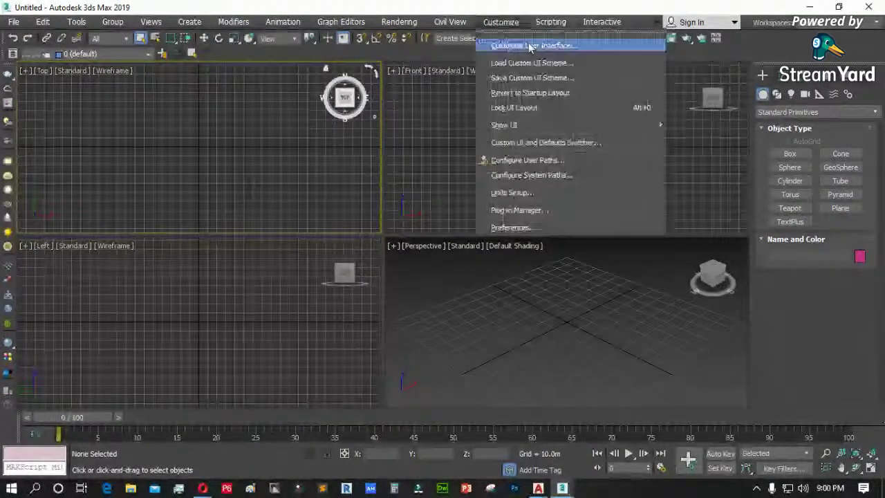
click(562, 53)
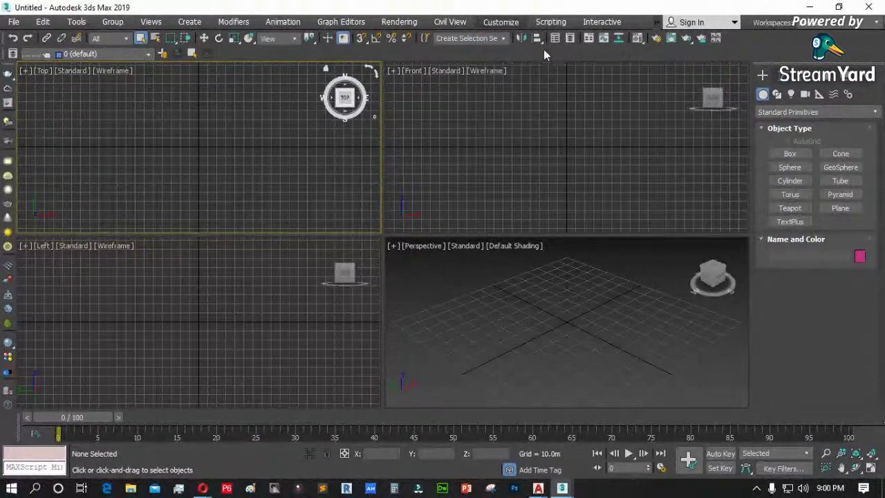
mouse_move(563, 488)
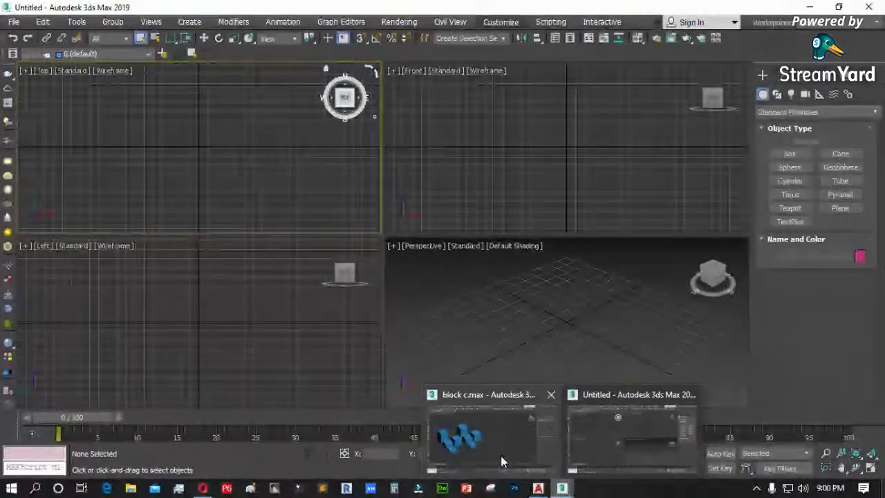
click(495, 456)
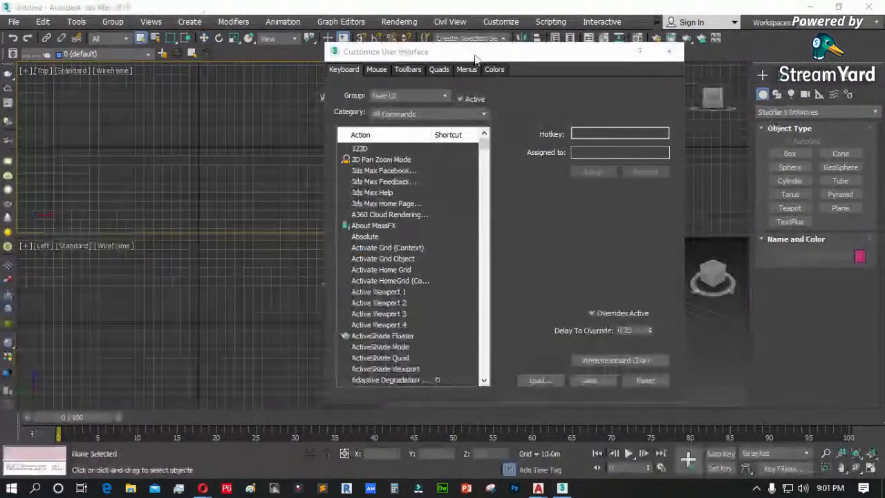
drag(476, 55, 351, 43)
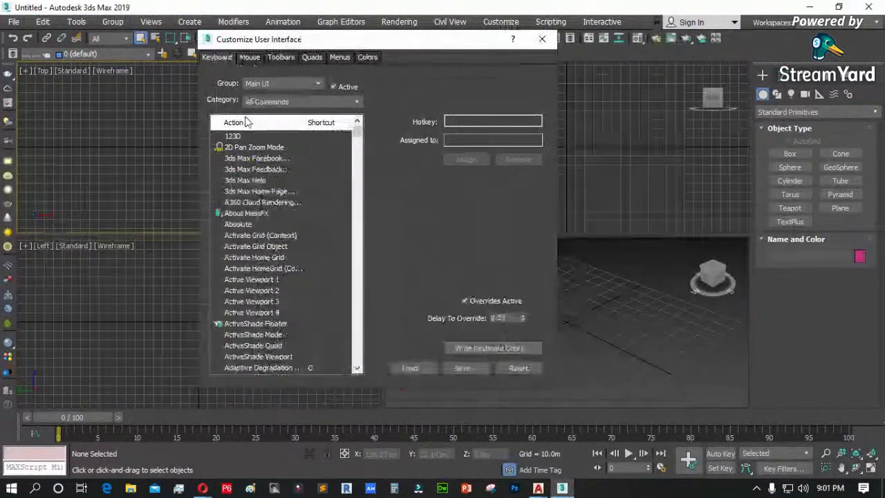
click(253, 158)
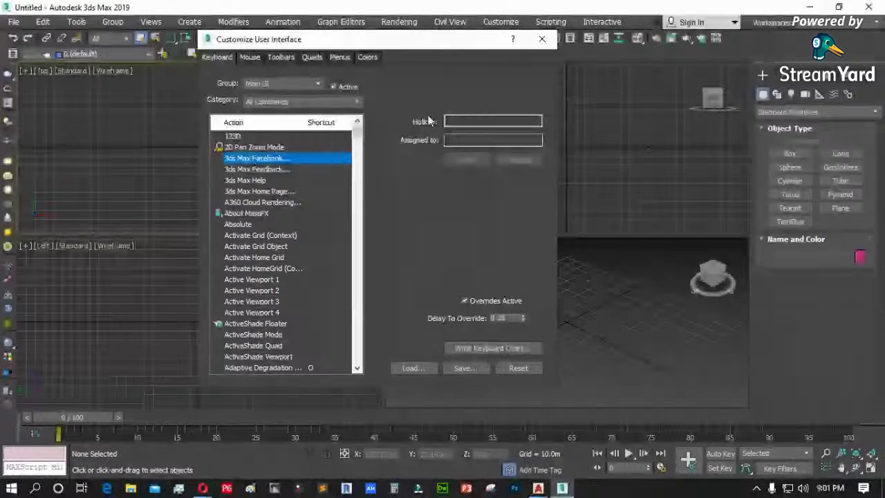
click(458, 122)
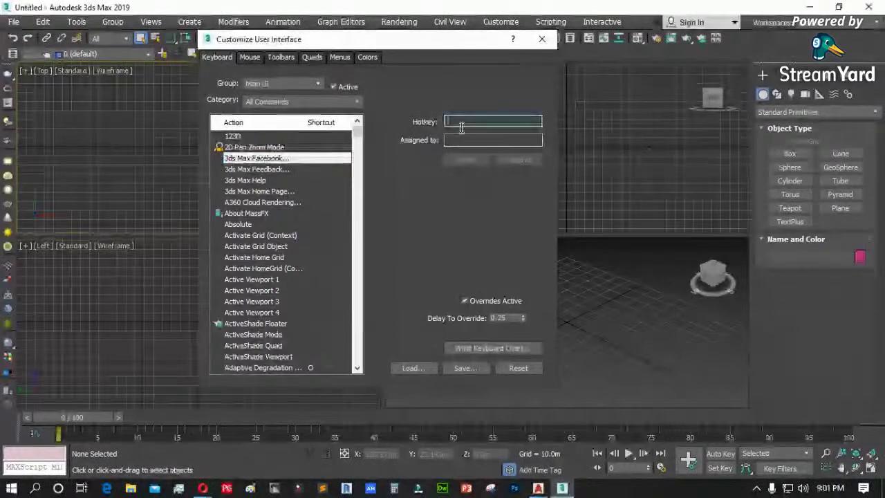
- Review the mouse shortcuts assigned to Arc Rotate, Pan View and Zoom in the interface customization settings
click(249, 58)
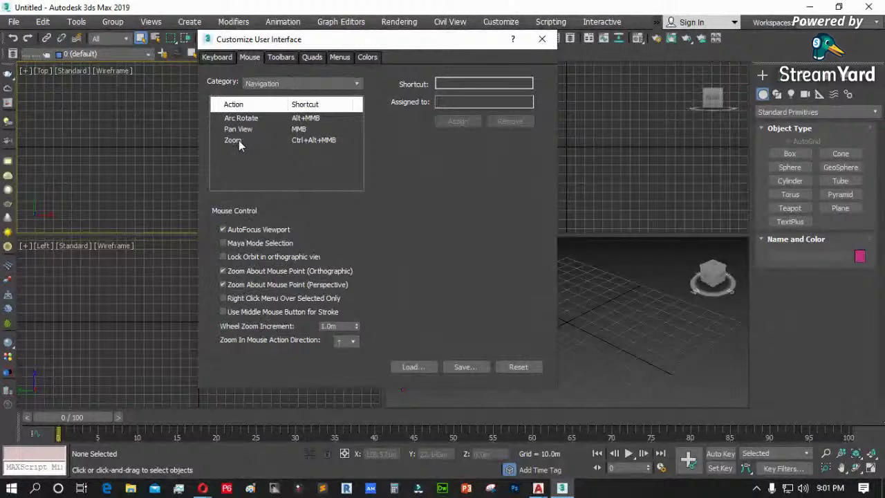
click(318, 120)
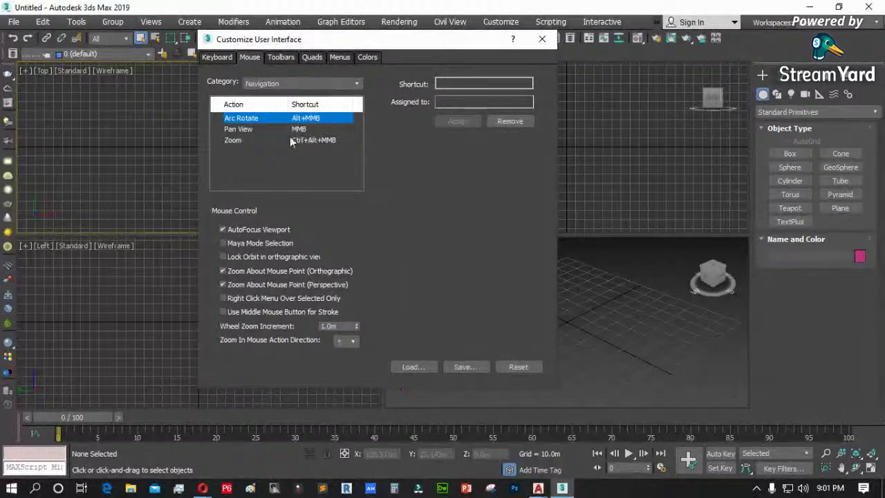
click(241, 130)
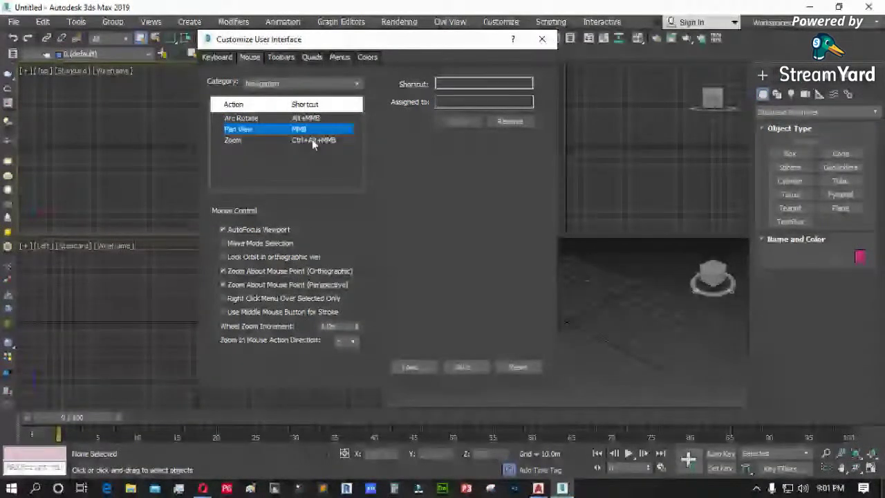
click(314, 140)
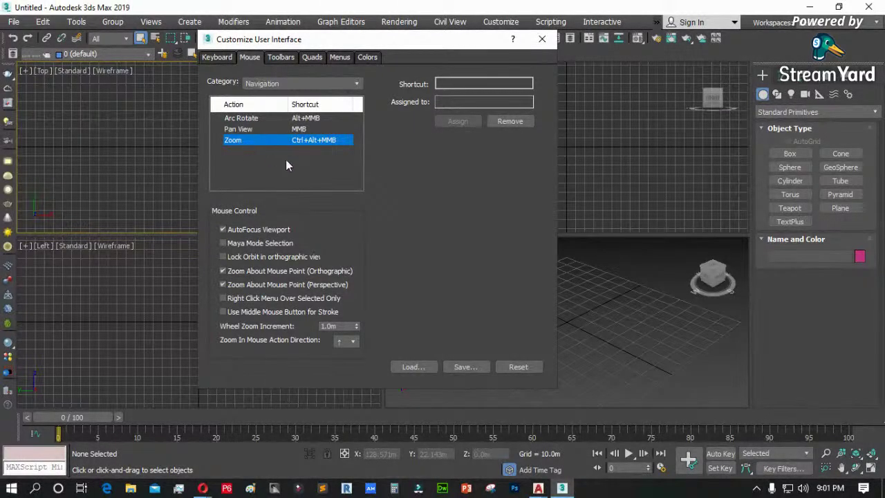
- Browse the available toolbar actions and the list of existing toolbars, selecting V-Ray Toolbar
click(273, 58)
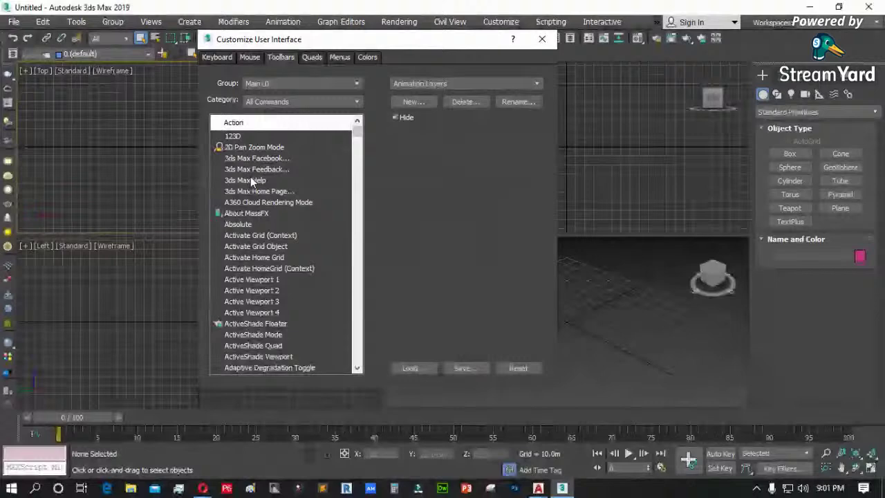
click(253, 180)
click(271, 235)
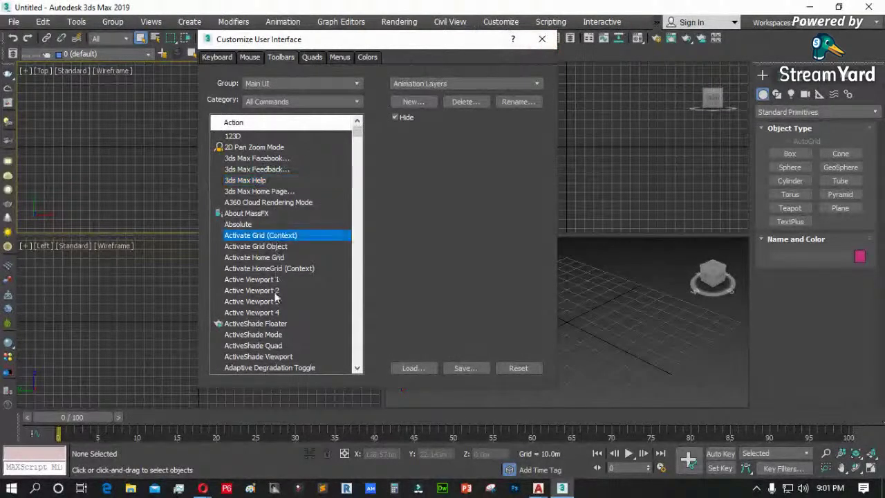
click(320, 289)
click(462, 84)
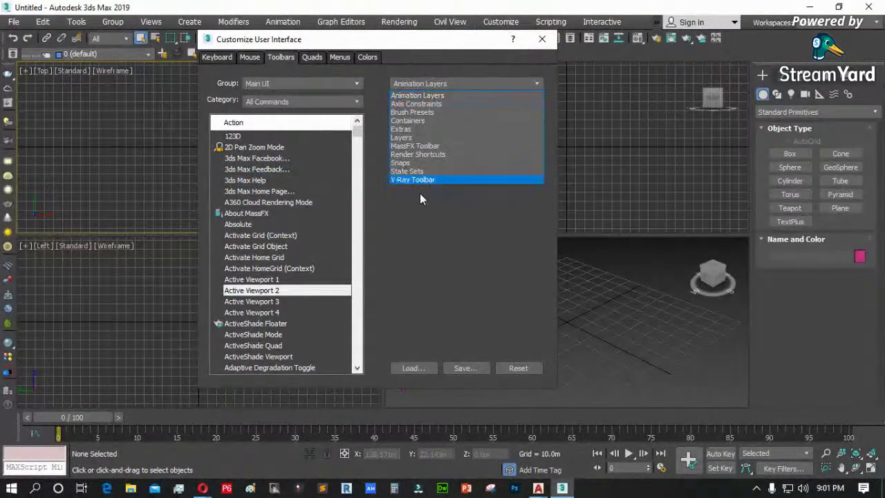
click(421, 180)
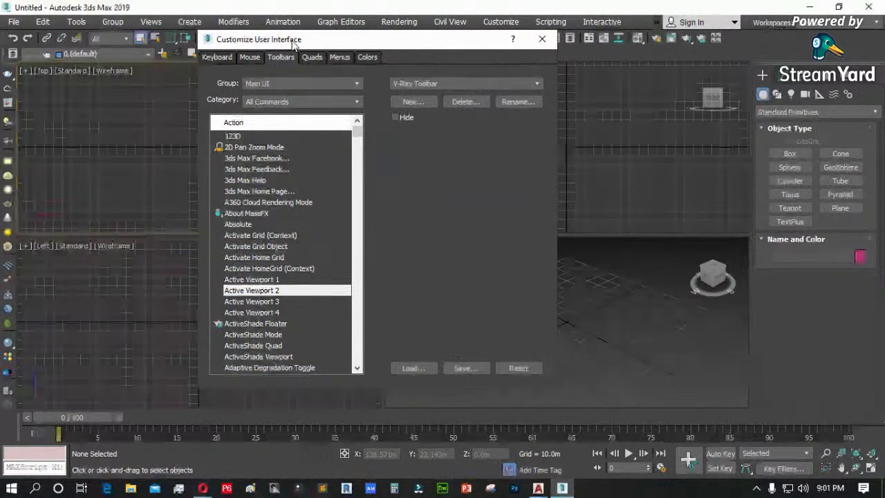
- Create a new toolbar named "my toolbar" and move the customization dialog away from it
drag(295, 43, 272, 72)
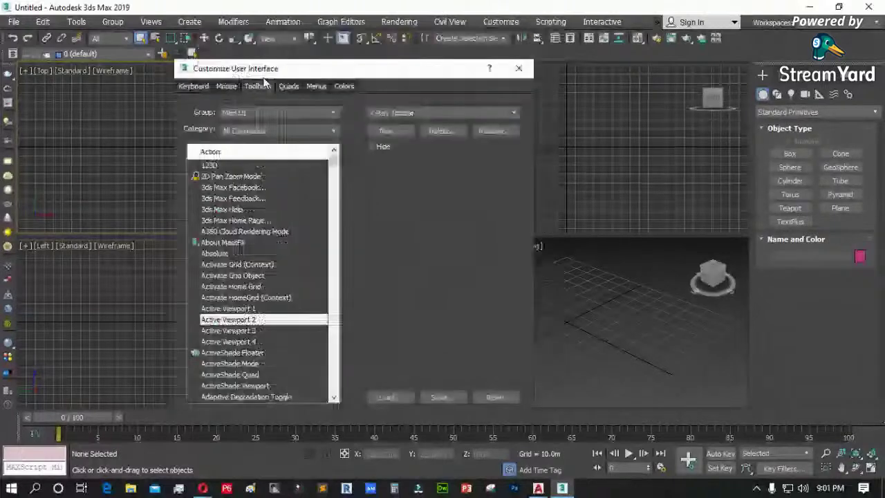
drag(398, 63, 390, 100)
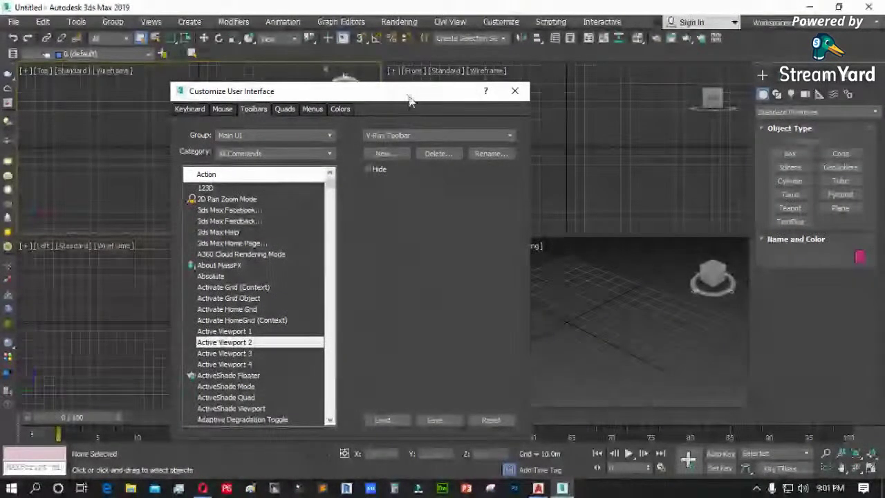
drag(408, 100, 420, 123)
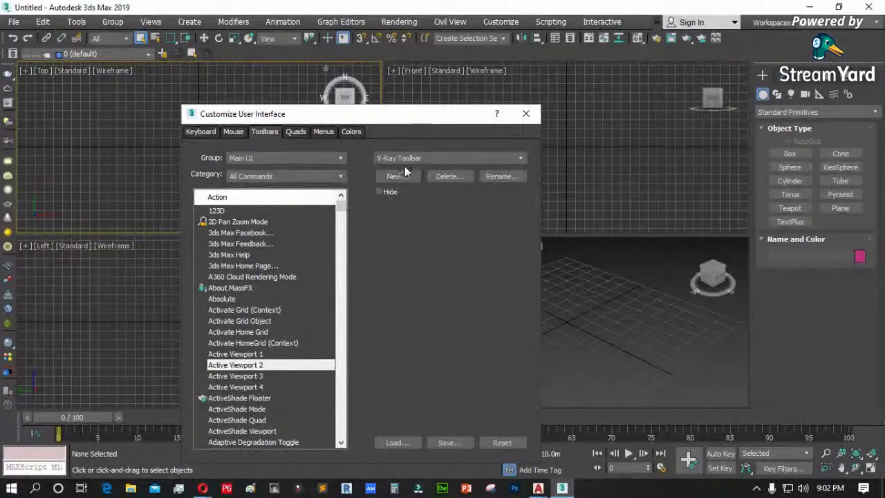
drag(413, 112, 414, 97)
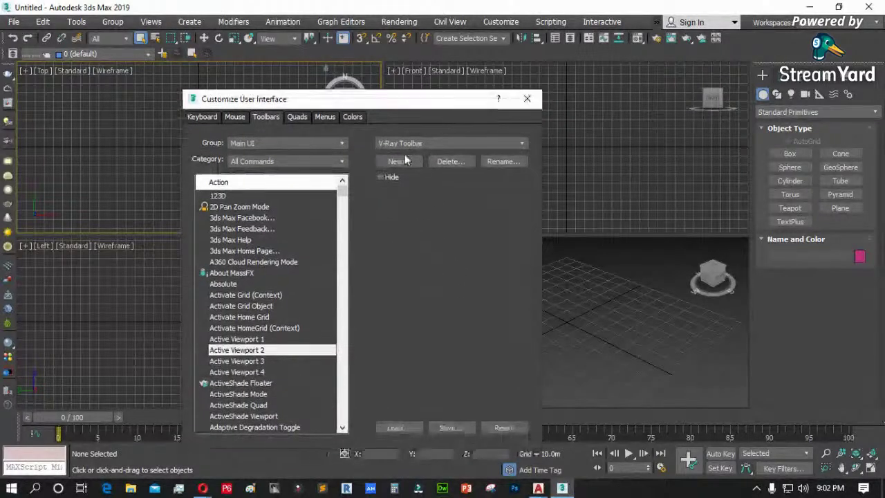
click(398, 163)
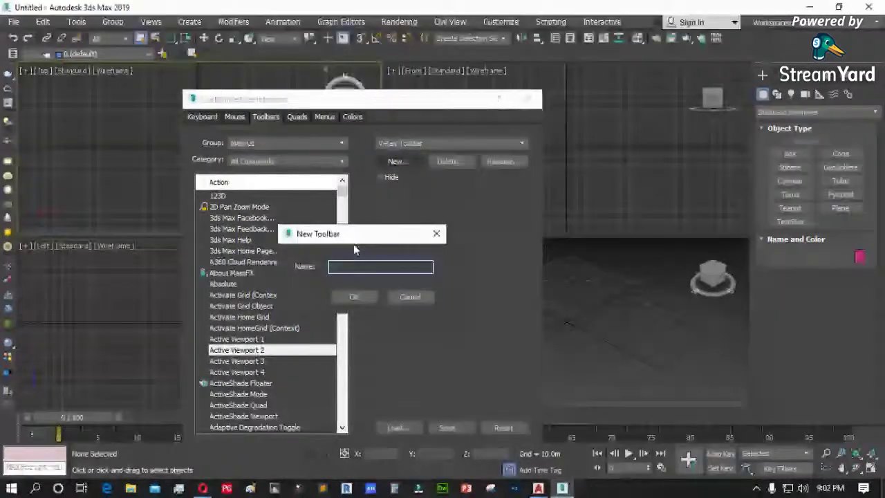
key(Escape)
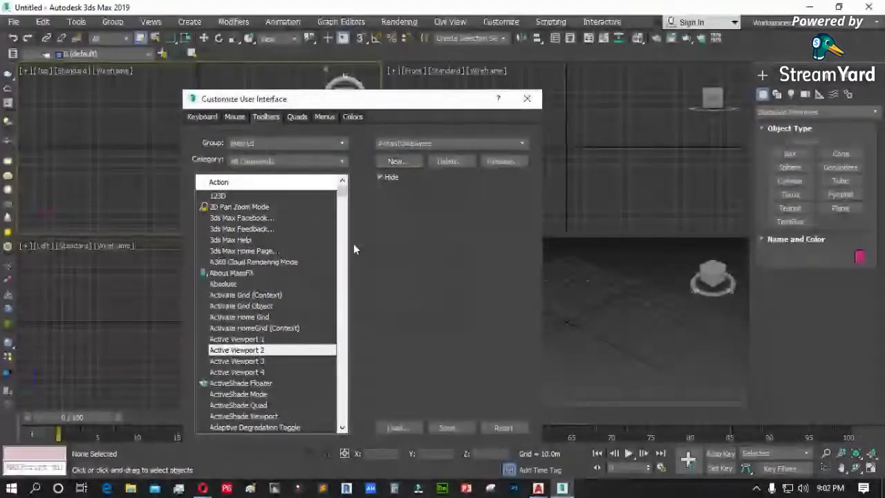
drag(431, 110, 714, 105)
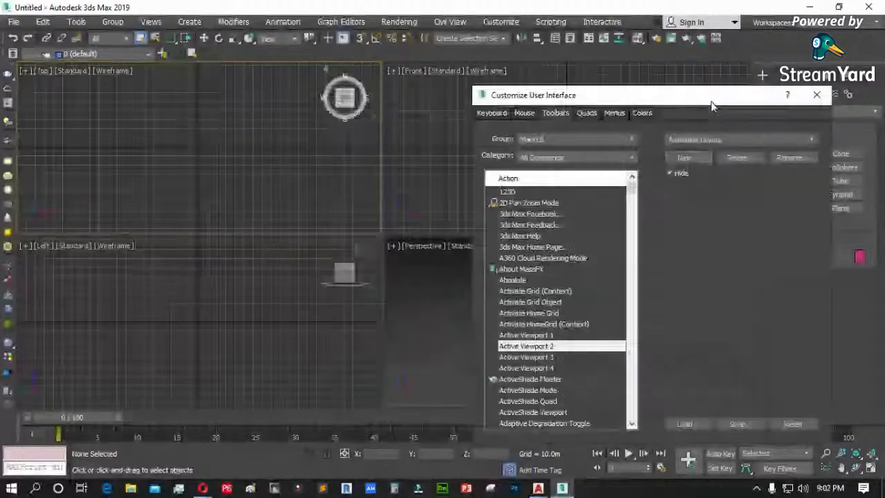
click(222, 161)
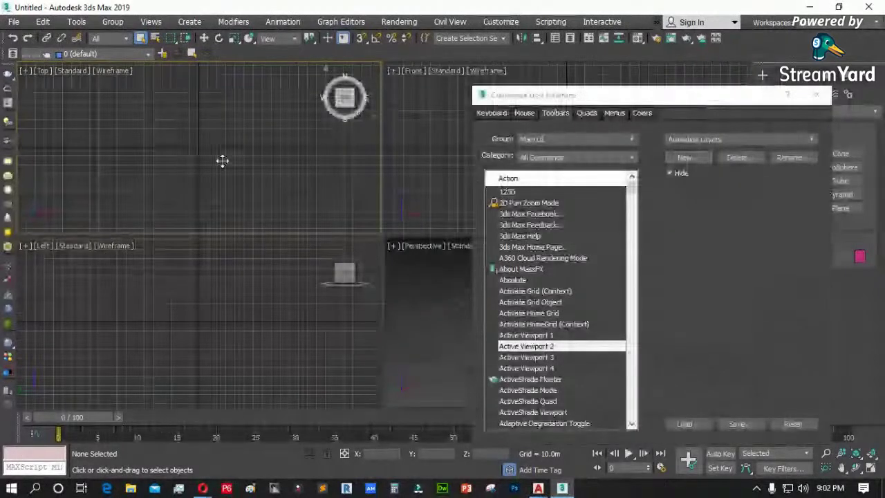
- Add the Sweep Profile action from the Track category to the new floating toolbar
click(549, 158)
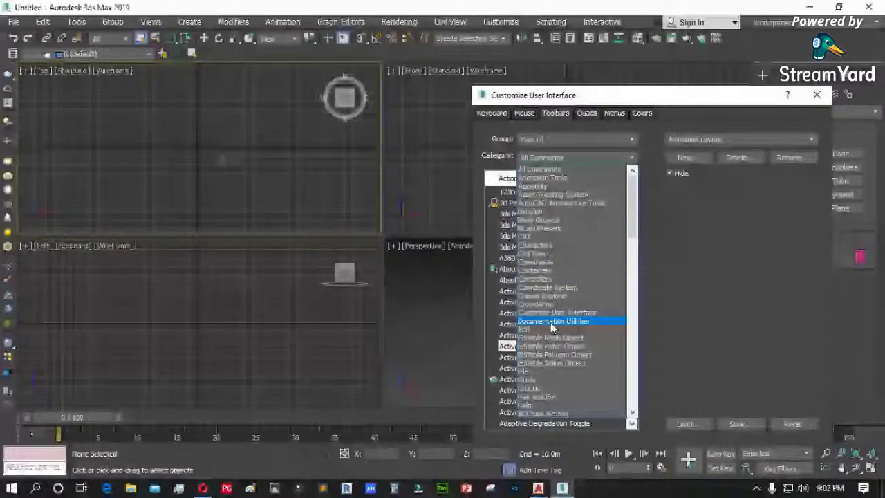
scroll(560, 356, down, 10)
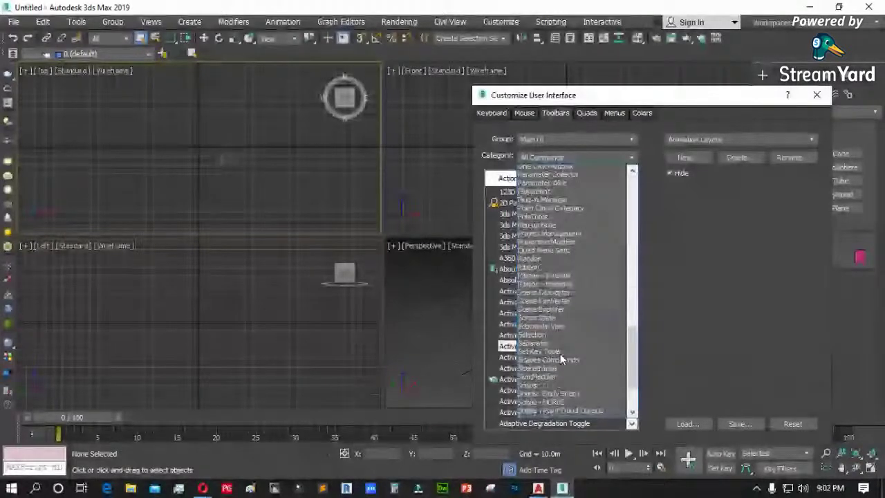
scroll(559, 356, down, 6)
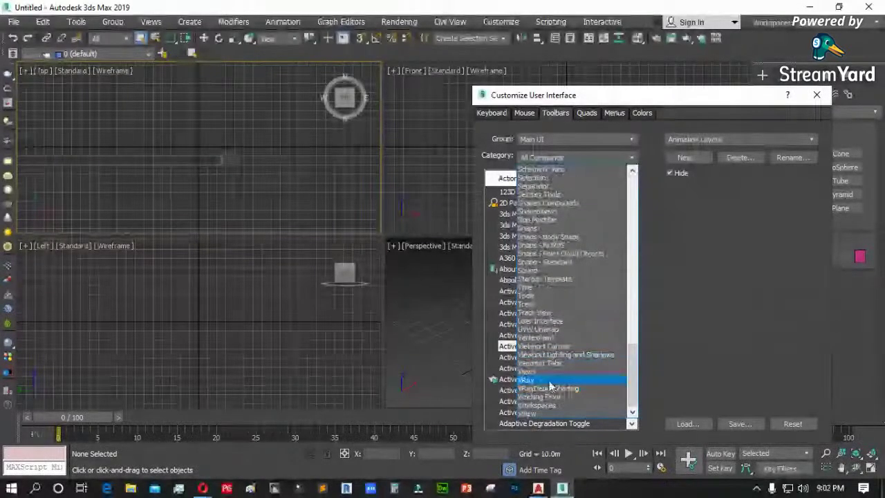
click(532, 304)
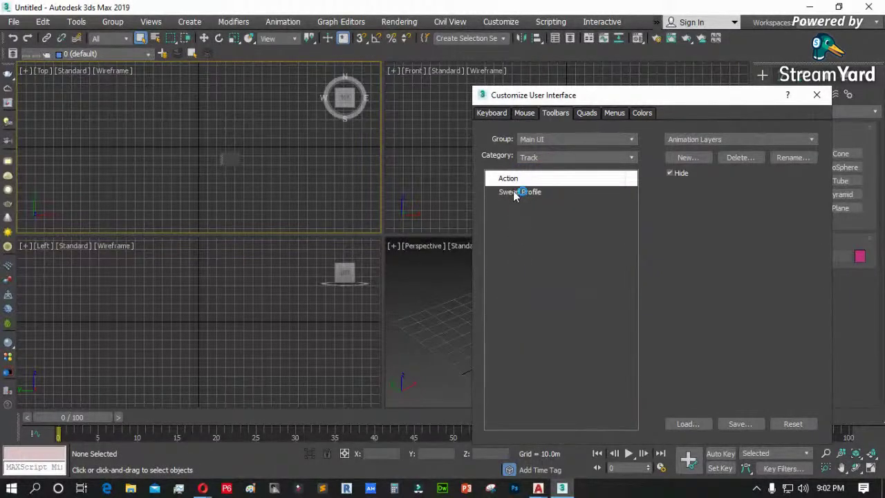
drag(514, 195, 232, 167)
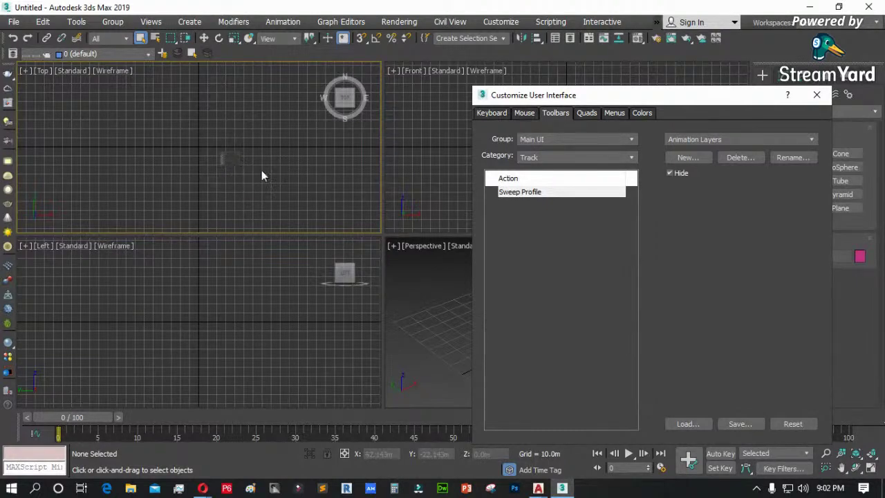
- Look through the toolbar actions offered in the VRay and VRayDebugShading categories
click(586, 156)
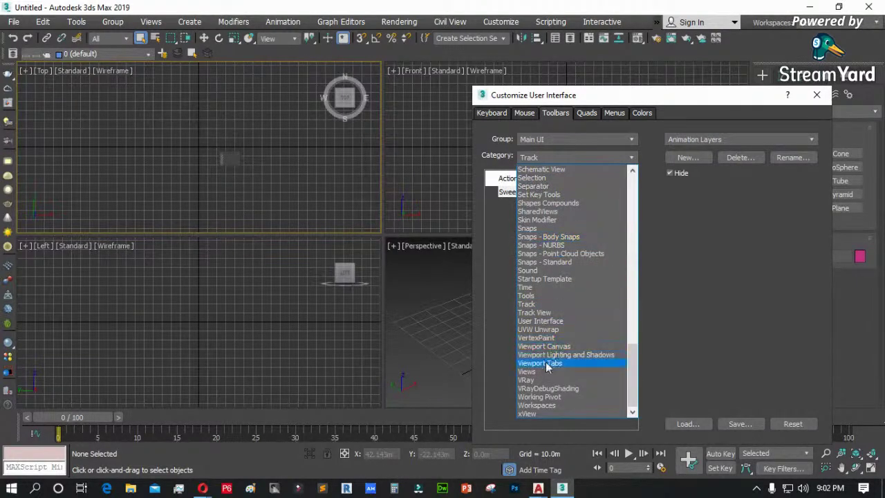
click(539, 380)
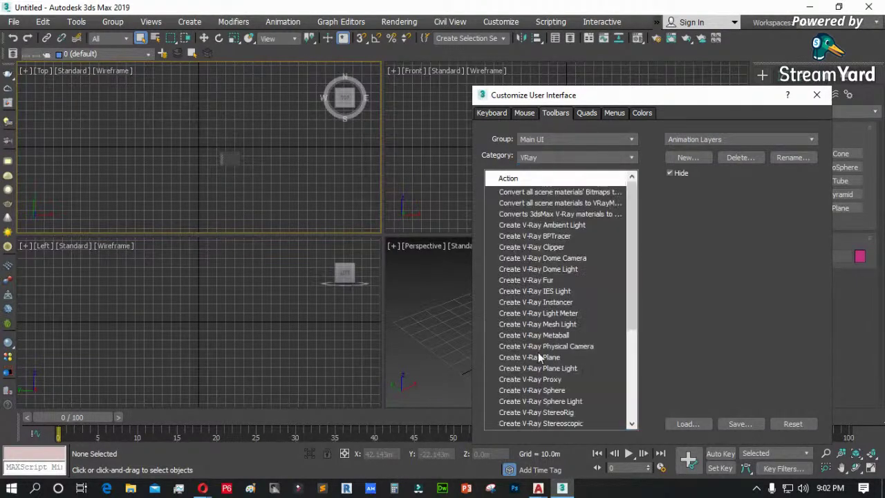
click(561, 159)
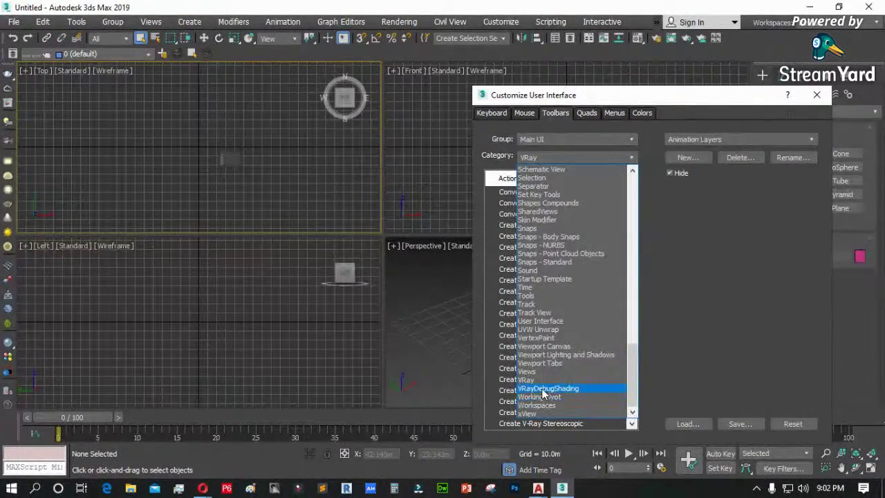
click(546, 388)
click(553, 237)
- Add the Circular Selection Region action from the Selection category to the custom toolbar
click(588, 155)
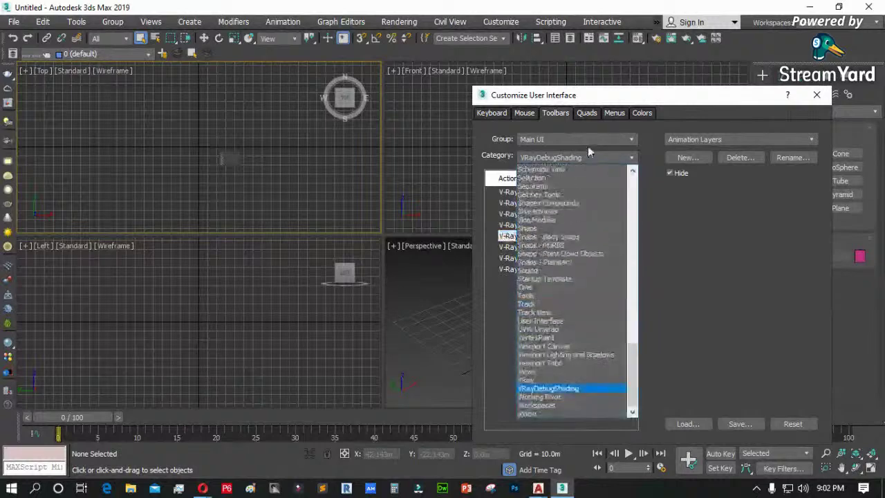
click(540, 178)
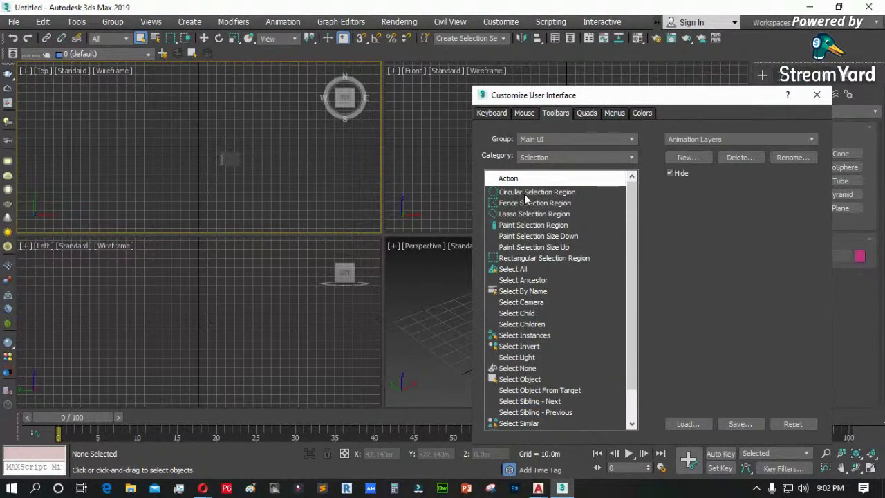
click(523, 195)
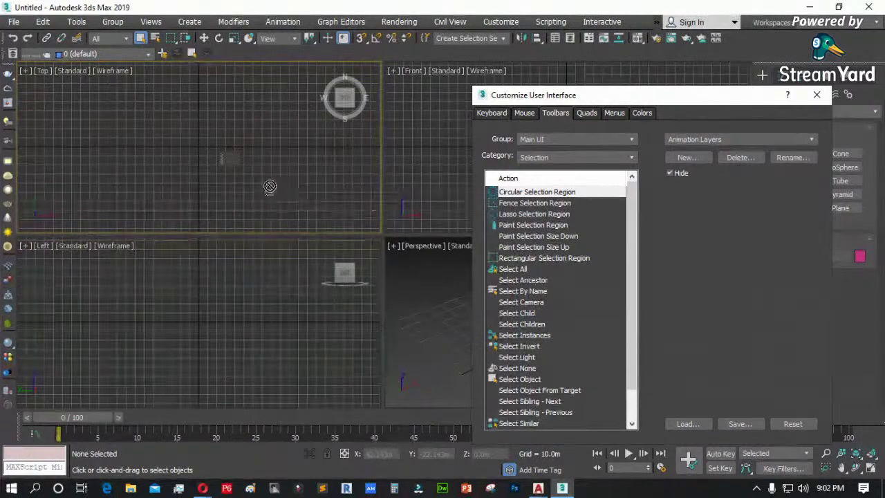
drag(231, 163, 232, 163)
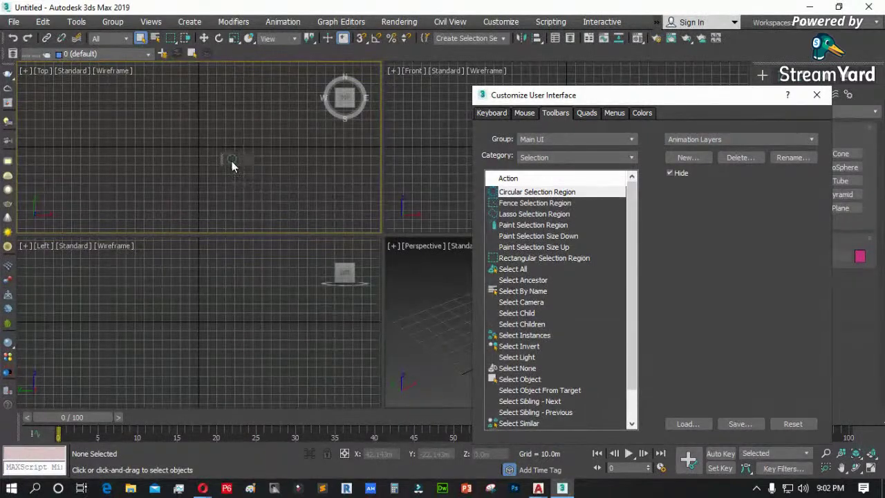
- Close the customization dialog, dock "my toolbar" beside the Layers toolbar, and hide it
click(817, 96)
drag(223, 160, 227, 61)
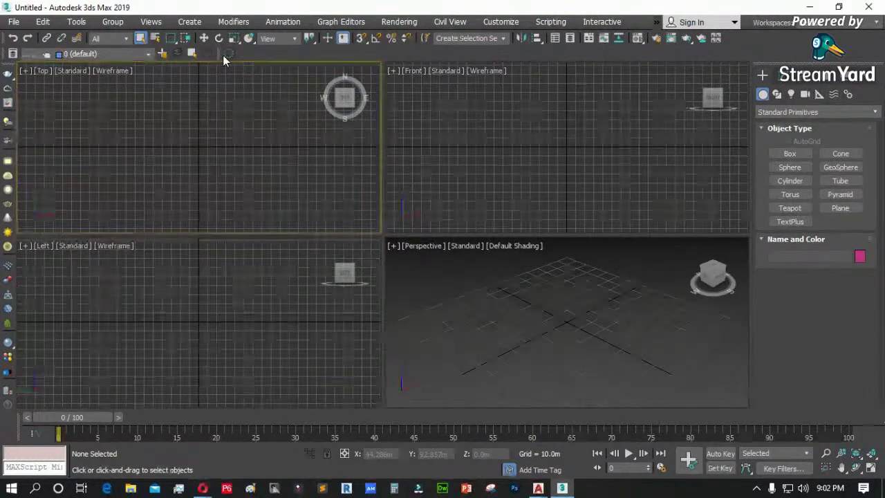
right_click(220, 54)
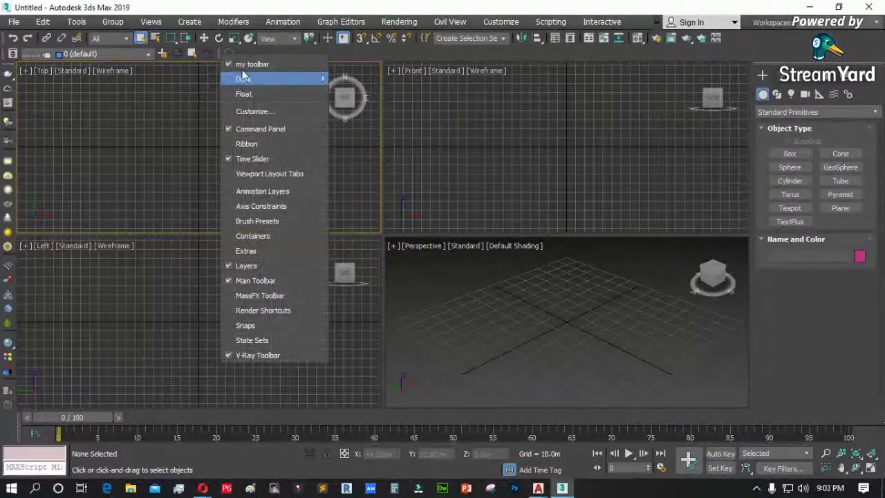
click(223, 55)
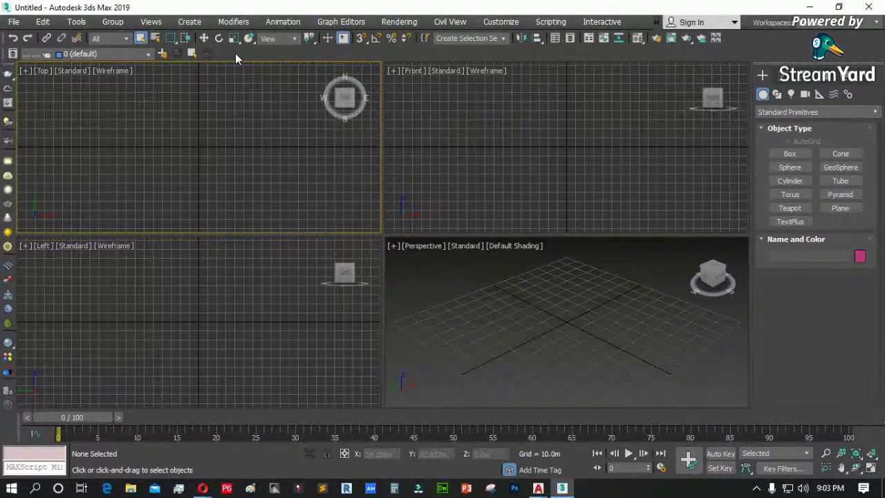
- Delete the custom toolbar "my toolbar" in the toolbar customization settings and close the dialog
click(498, 23)
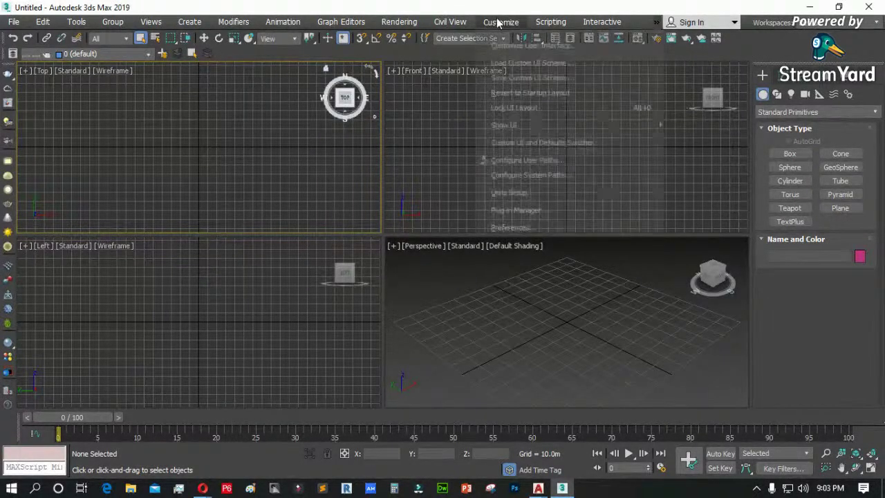
click(513, 44)
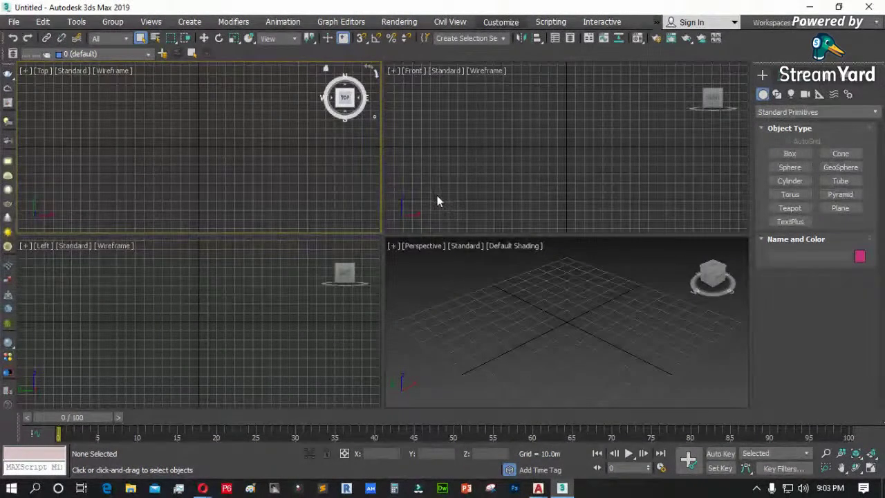
drag(646, 102, 409, 80)
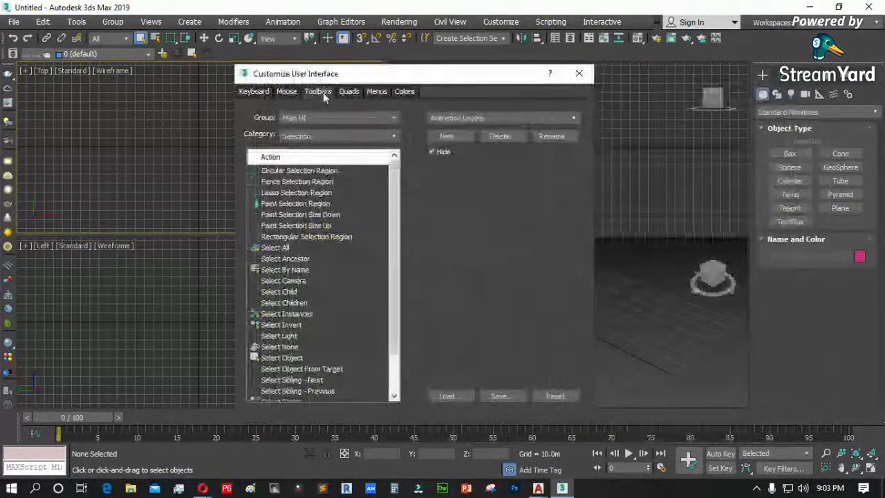
click(492, 120)
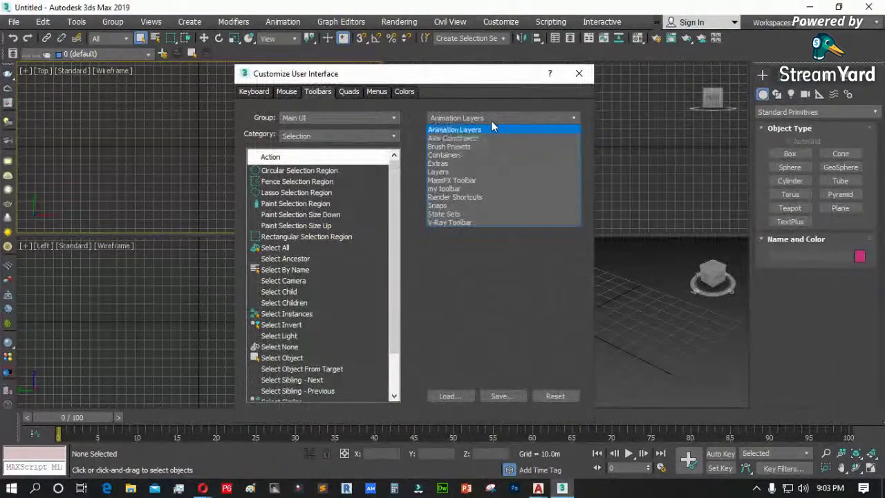
click(446, 189)
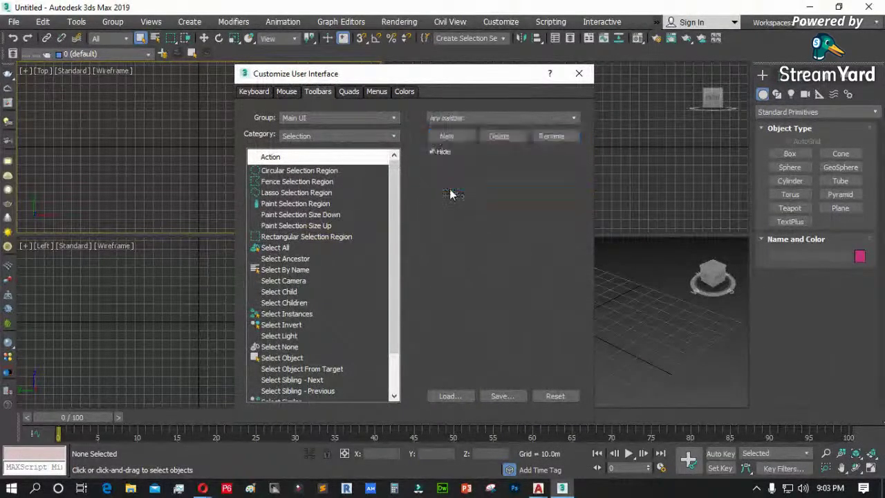
click(501, 137)
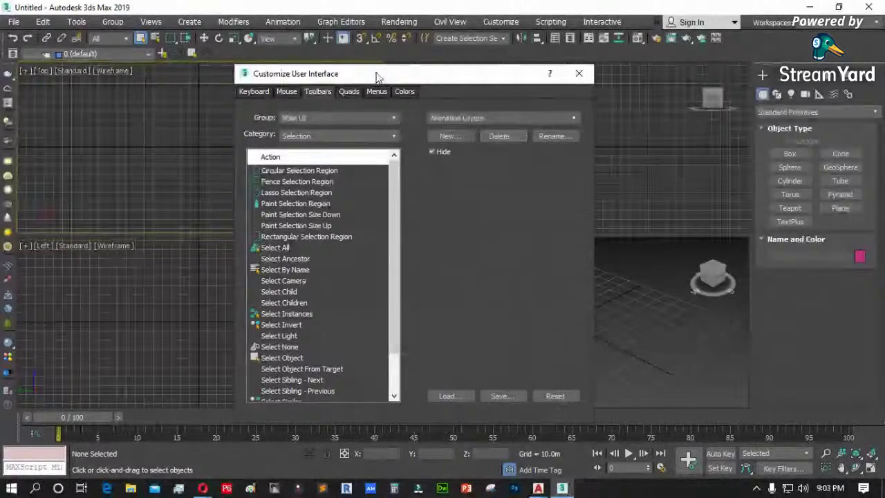
click(578, 74)
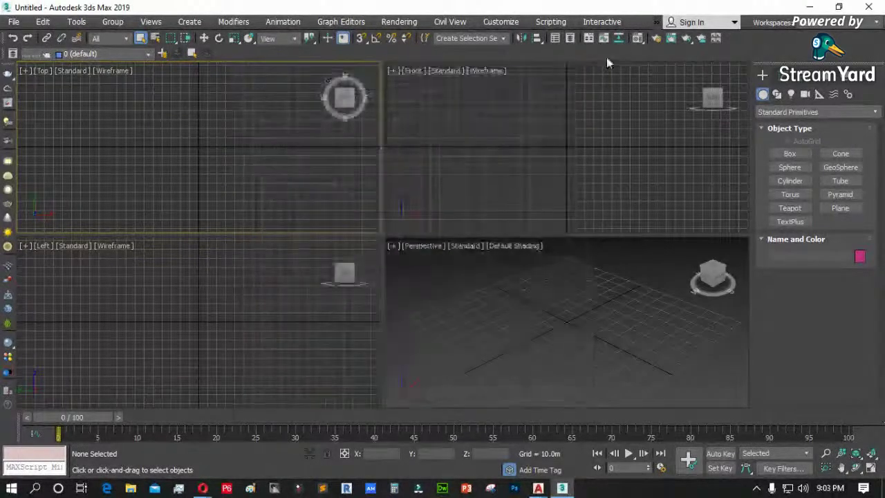
- Undock the vertical V-Ray toolbar so it floats over the viewports, and dock it back along its original edge
drag(7, 64, 219, 177)
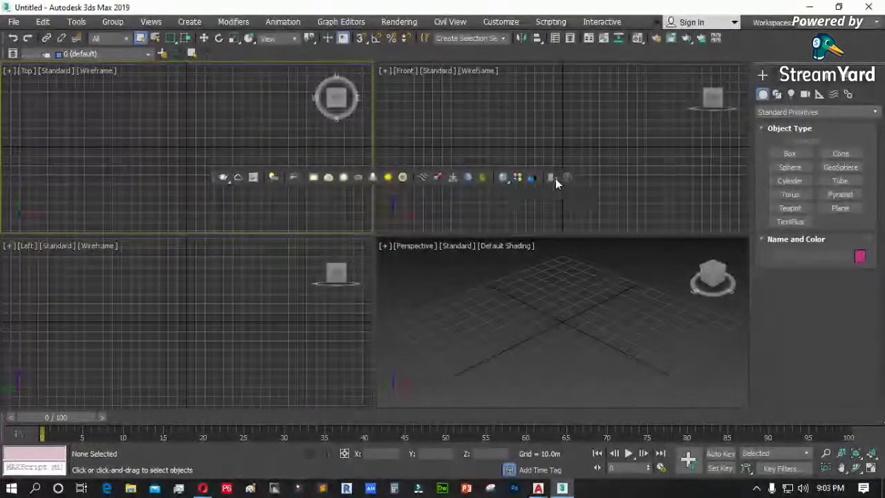
drag(223, 178, 7, 193)
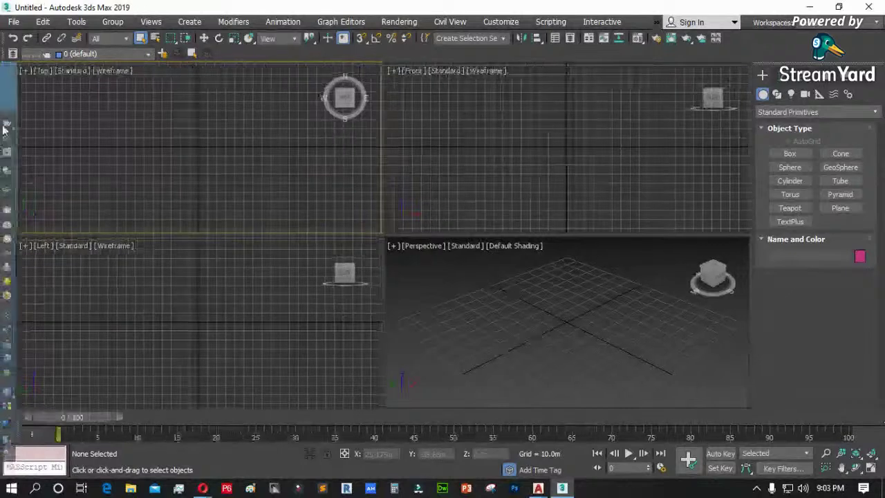
- Reopen the toolbar customization settings and inspect the editing options offered for a button on the main toolbar
click(504, 22)
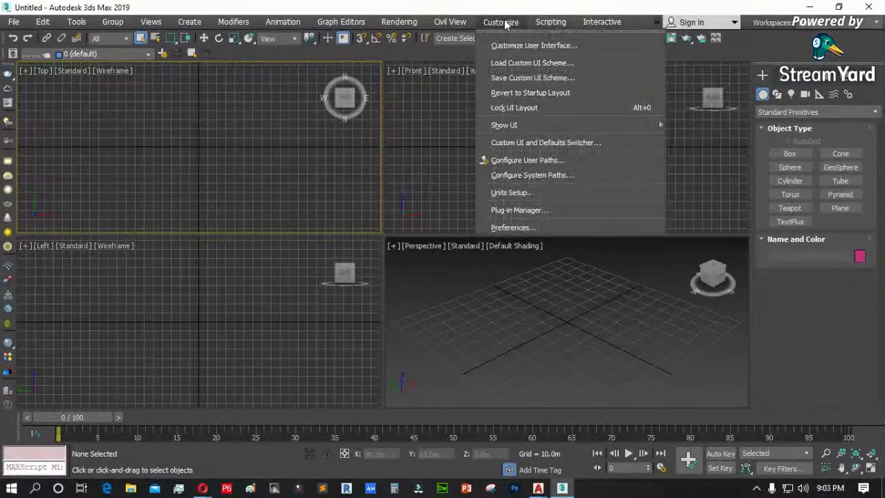
click(513, 47)
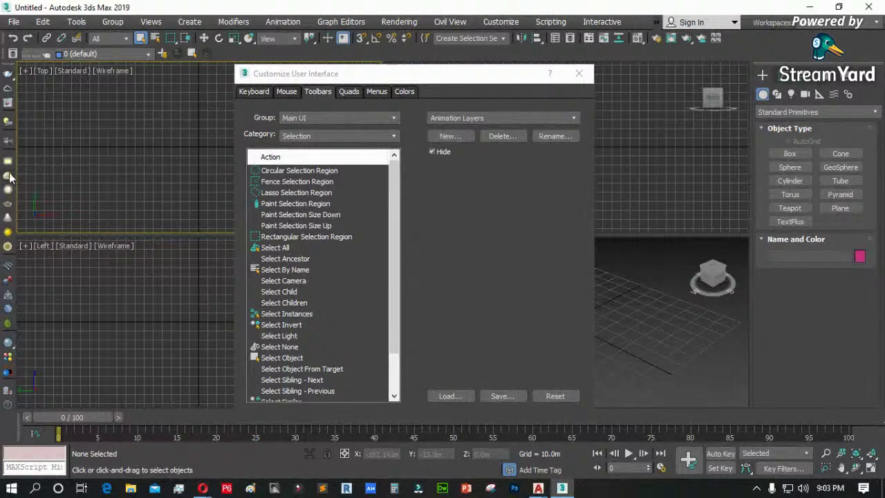
click(330, 95)
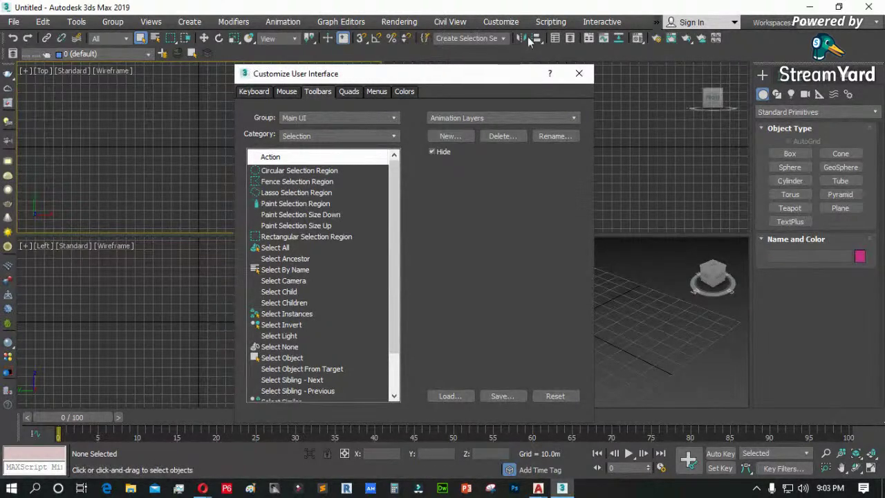
right_click(569, 40)
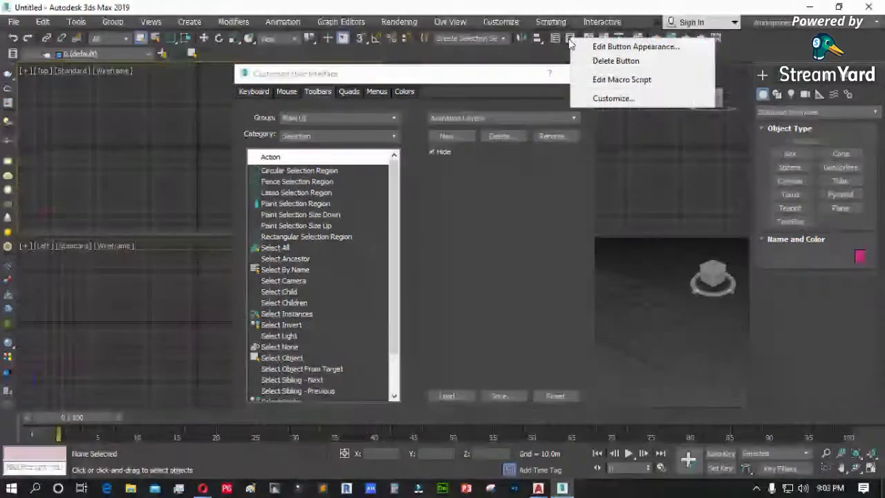
click(8, 77)
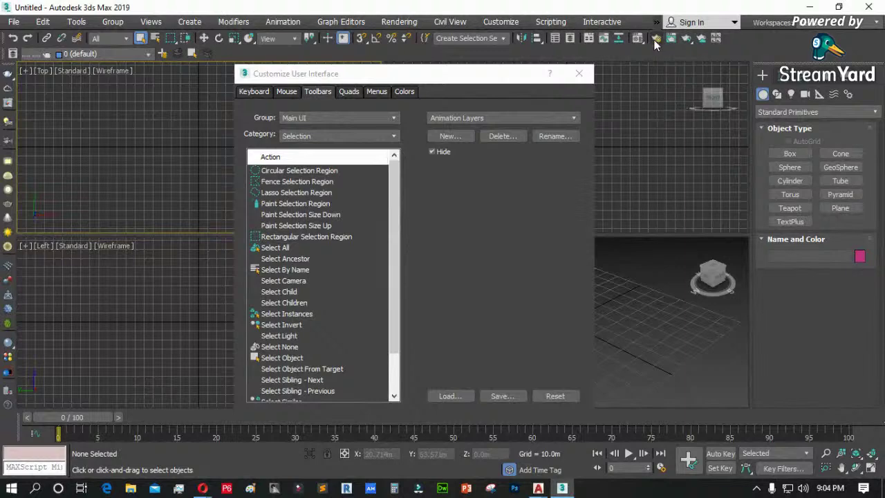
right_click(567, 42)
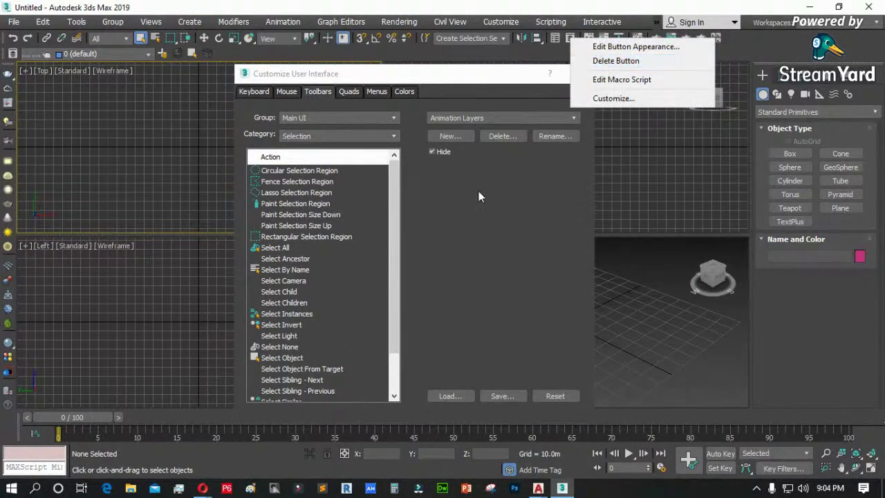
- Switch to the Quads customization settings and create a small box near the center of the Top viewport
click(350, 92)
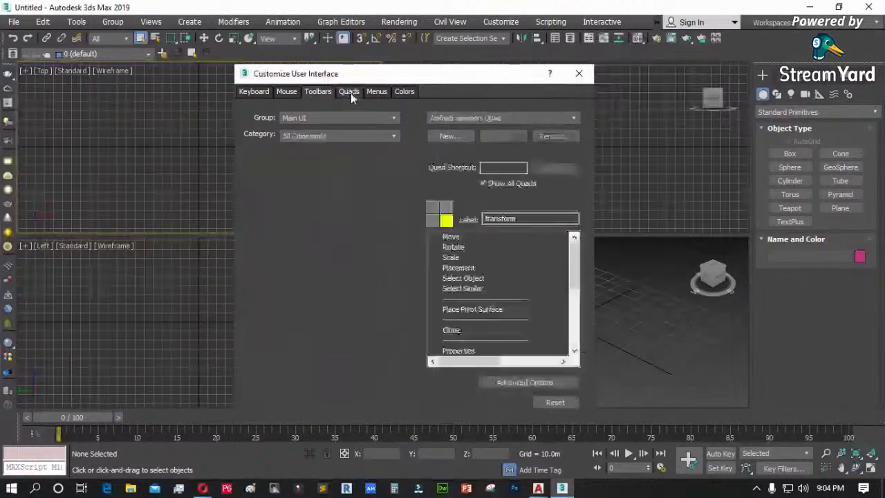
drag(351, 74, 523, 236)
click(781, 155)
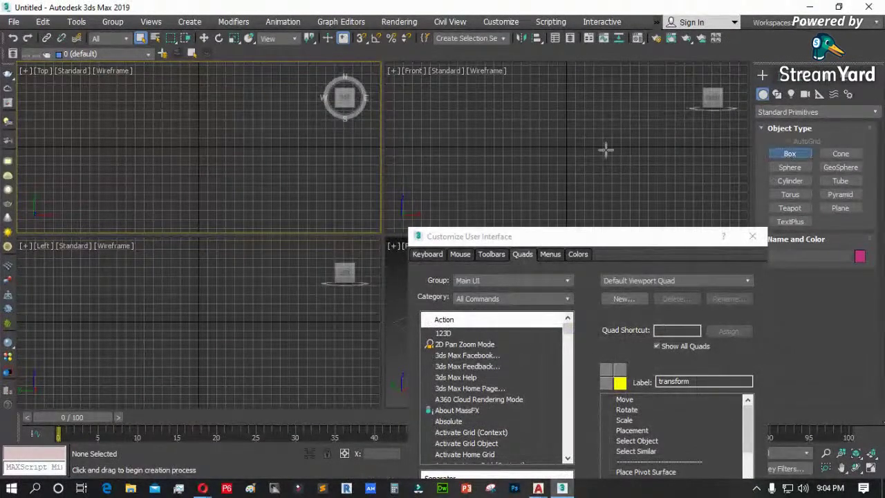
drag(200, 127, 214, 142)
click(215, 136)
right_click(216, 131)
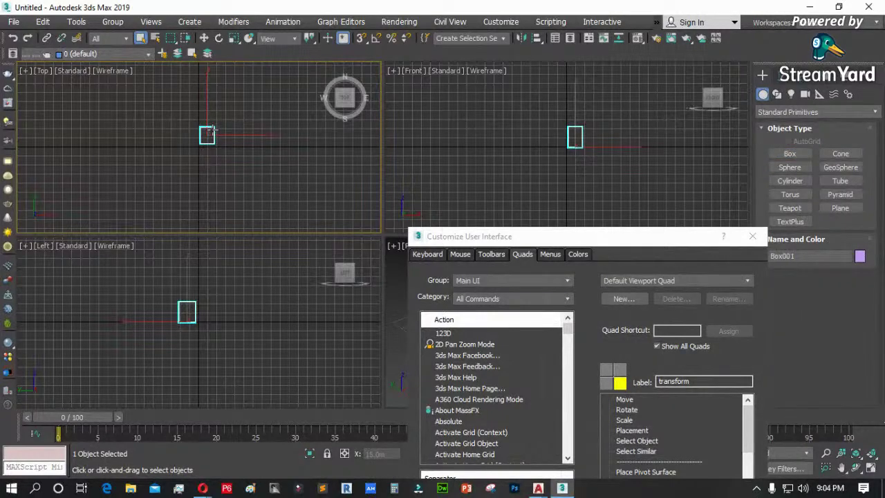
- Examine the box's quad menu and the commands in the display, tools 1, tools 2 and transform quads, and close the customization dialog
right_click(207, 133)
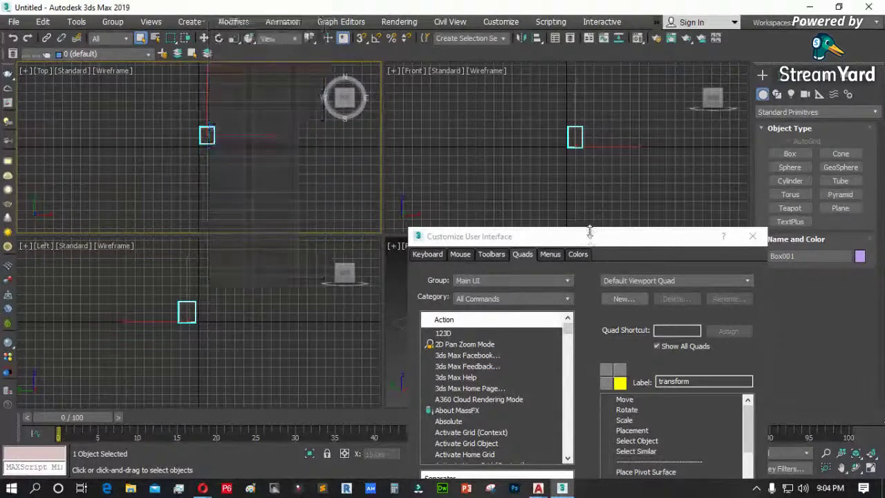
click(619, 371)
click(619, 382)
drag(611, 235, 517, 71)
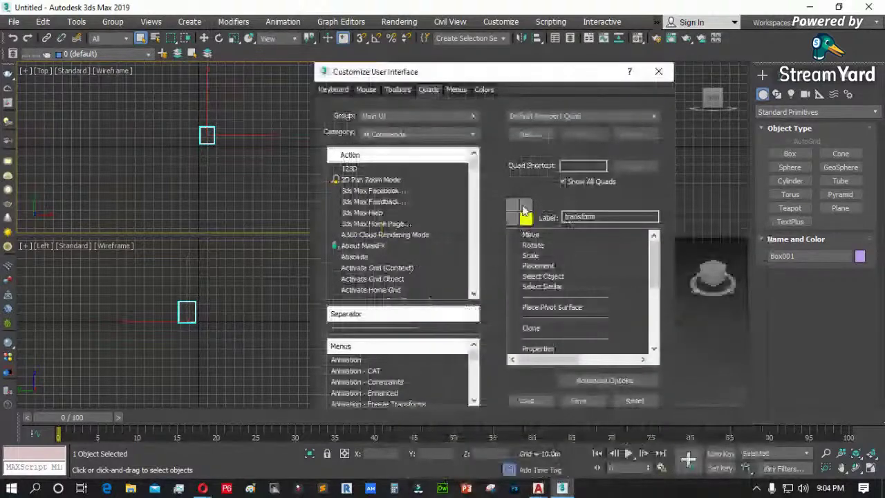
click(523, 207)
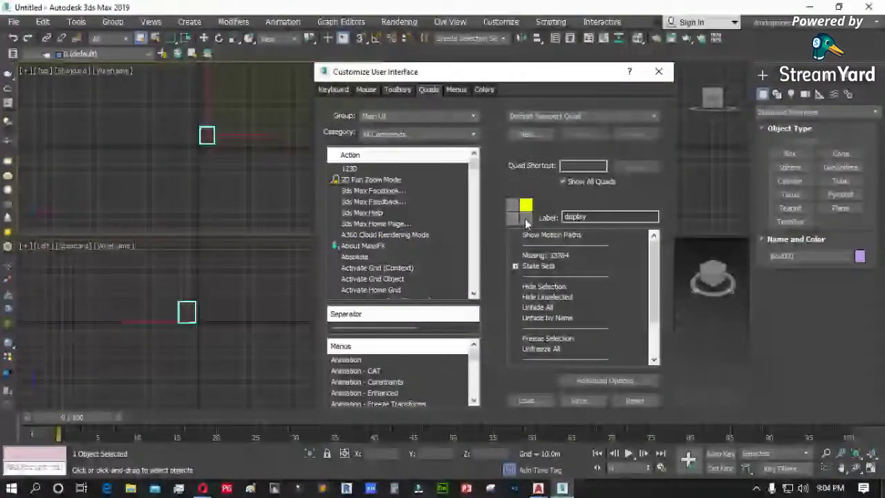
click(513, 207)
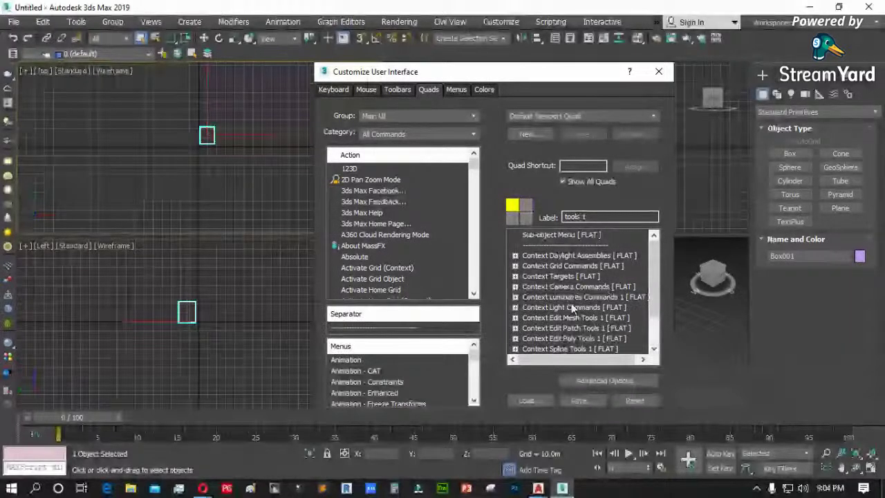
click(510, 219)
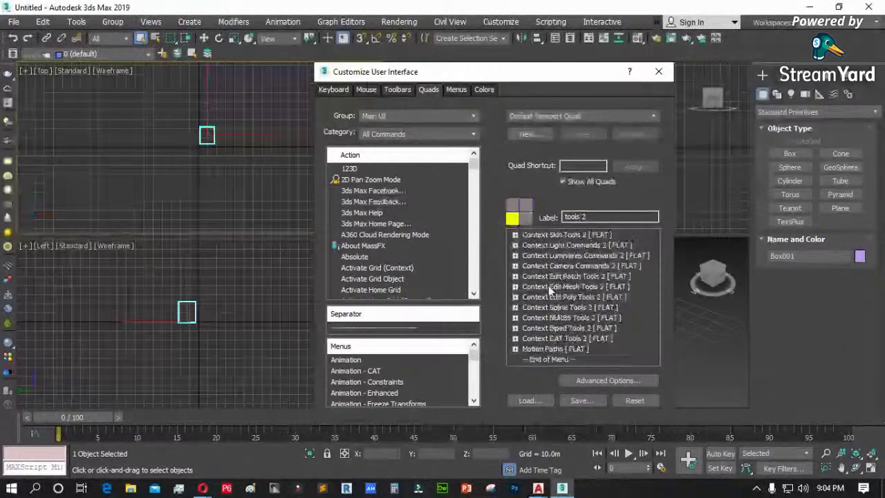
click(588, 216)
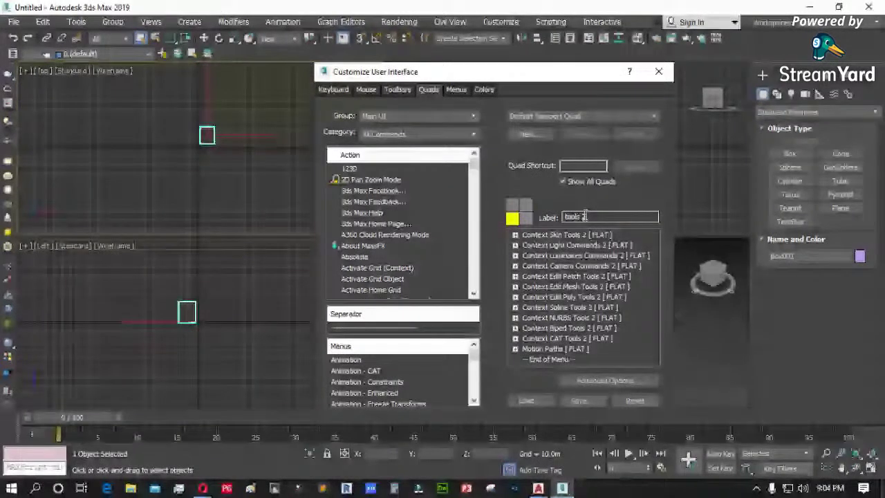
click(513, 205)
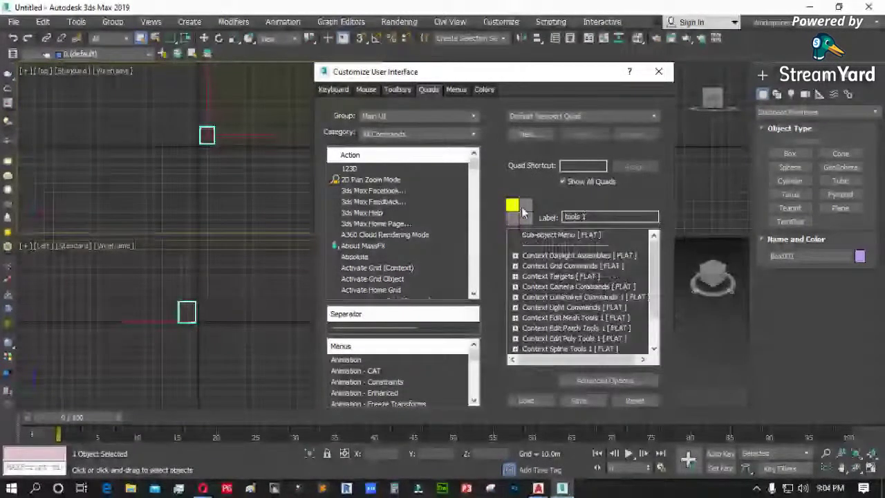
click(524, 215)
click(658, 71)
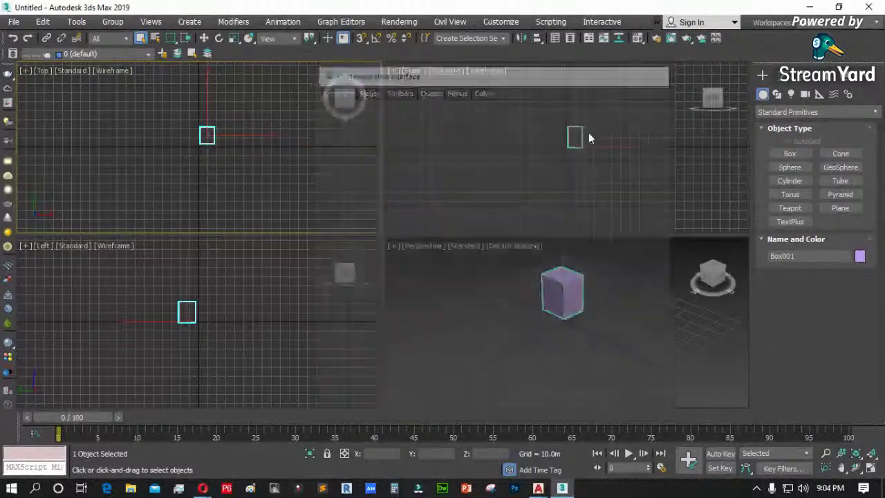
- Activate the Perspective viewport and maximize it
click(567, 298)
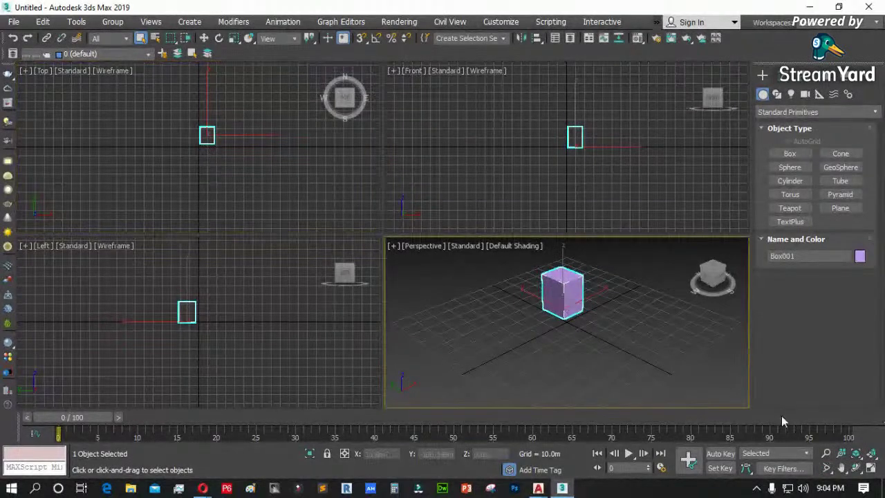
click(870, 469)
right_click(401, 265)
click(401, 266)
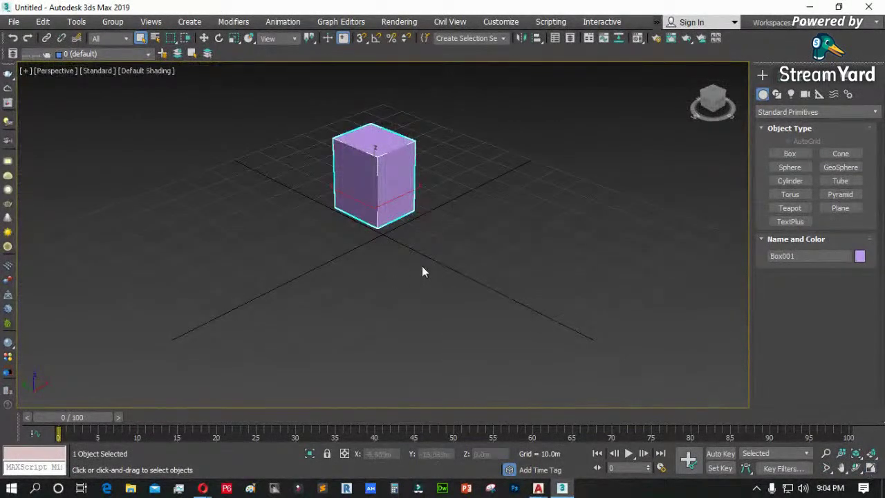
- Compare the quad menu with nothing selected against the quad menu of the selected box
click(423, 265)
right_click(458, 262)
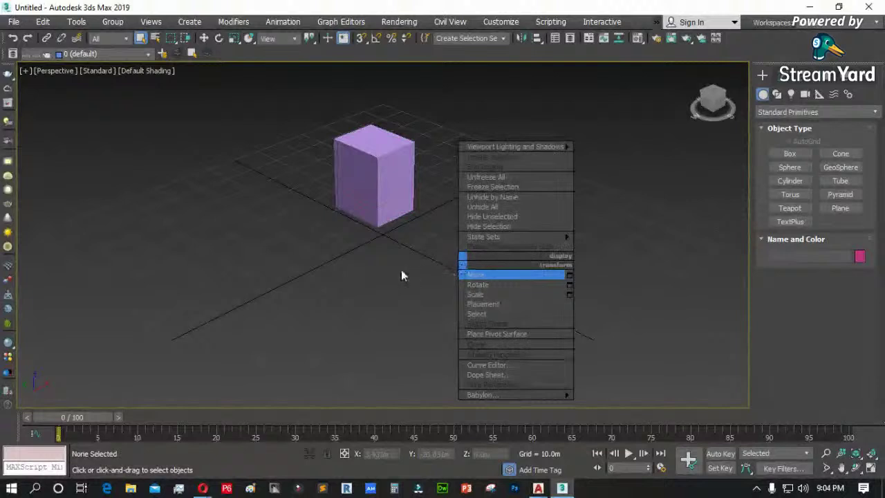
click(401, 275)
right_click(459, 243)
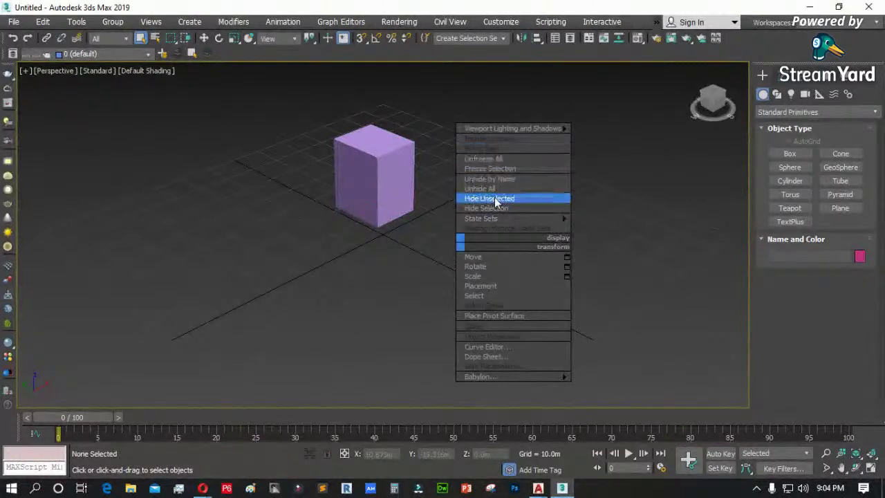
click(353, 256)
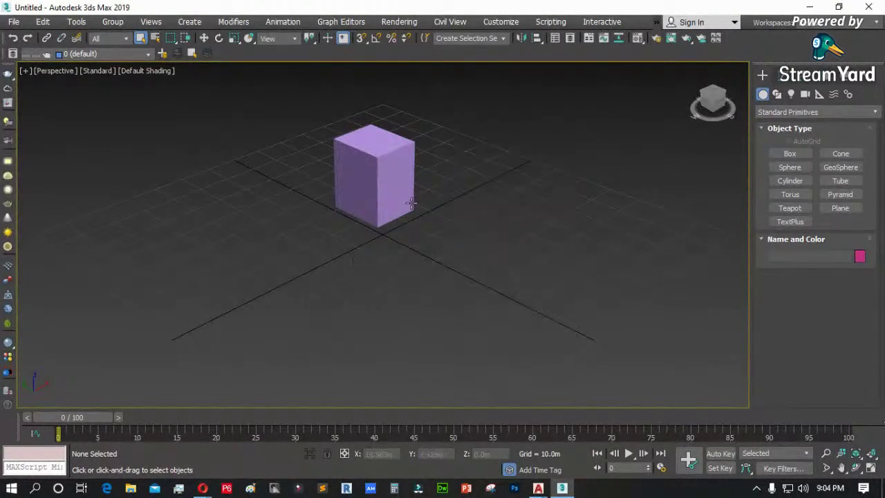
click(408, 199)
right_click(386, 193)
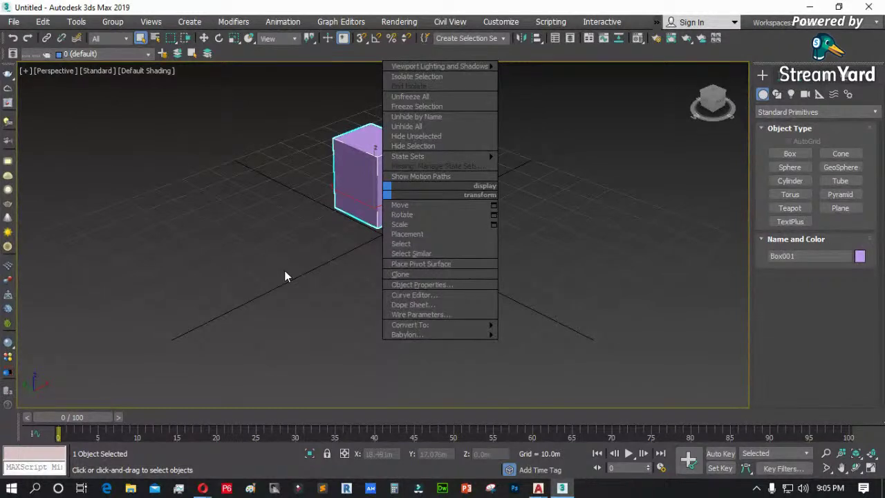
click(293, 215)
- Reopen the user interface customization dialog and examine the tools 2 and transform quads of the default viewport quad menu
click(501, 22)
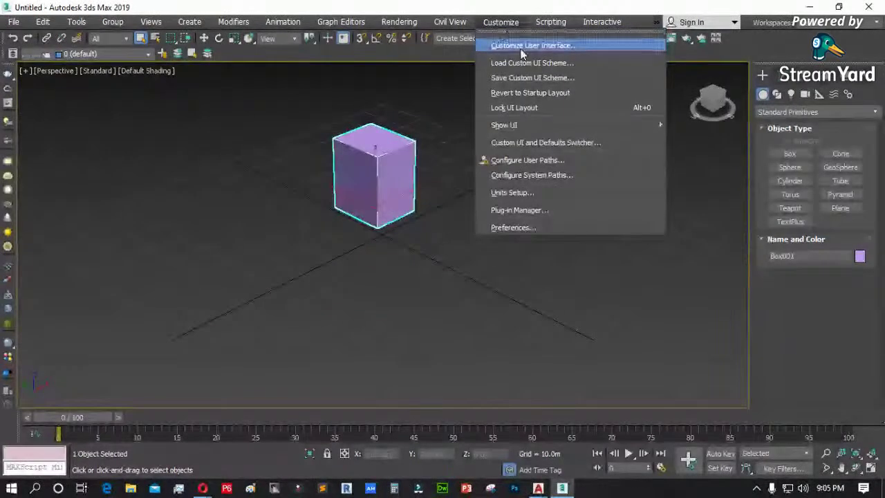
click(520, 47)
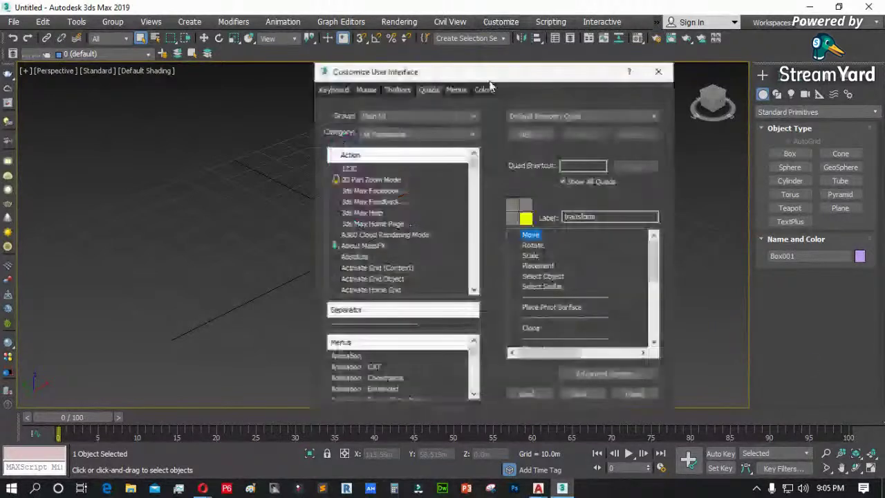
drag(508, 74, 504, 52)
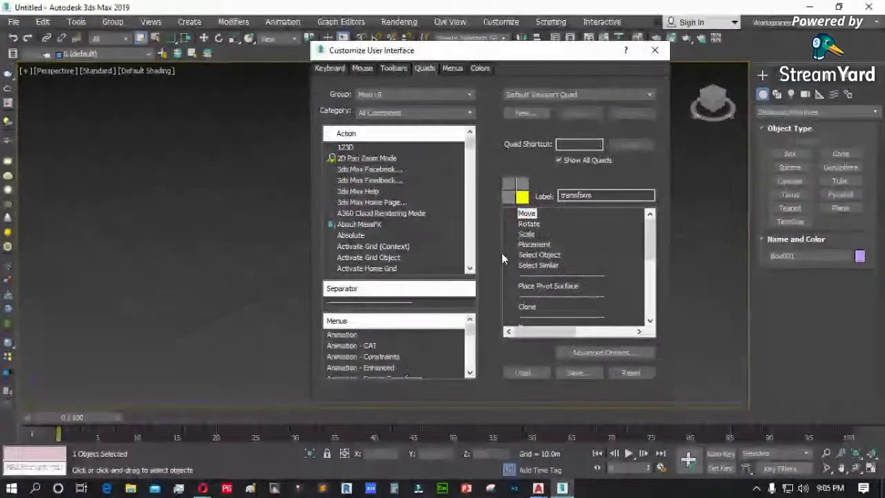
click(512, 184)
click(508, 198)
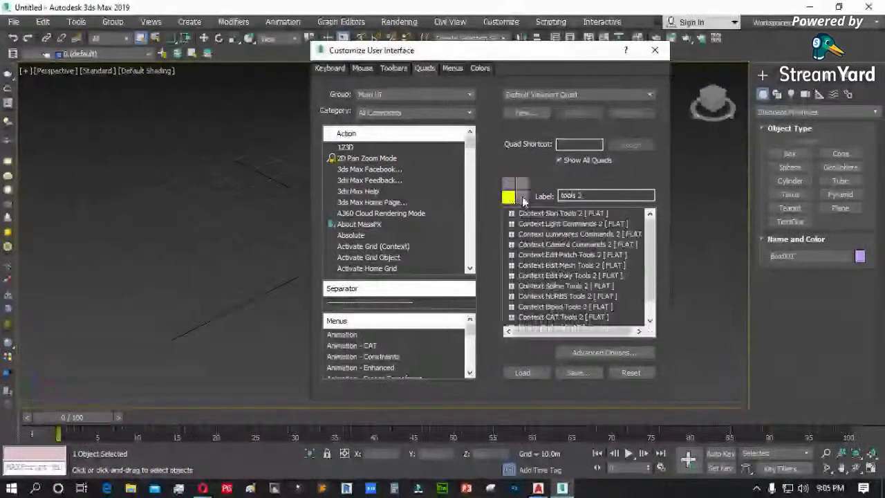
click(522, 198)
click(356, 191)
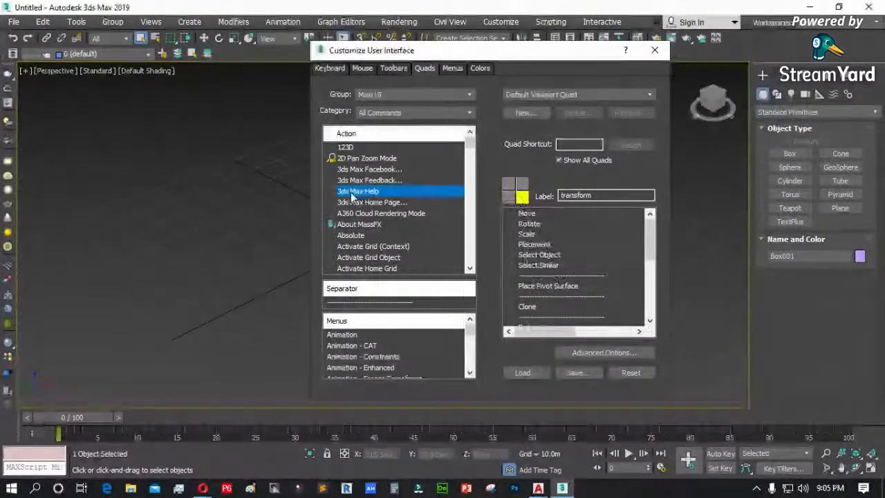
drag(354, 195, 477, 204)
scroll(560, 260, down, 8)
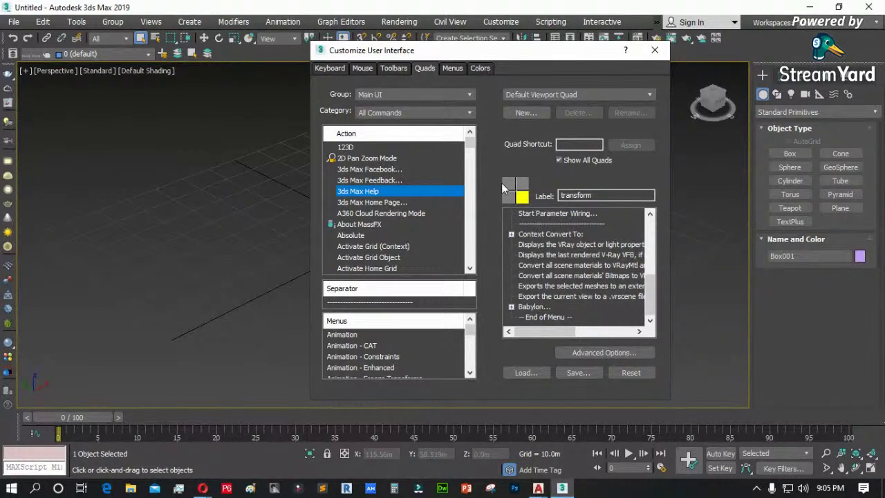
- Switch to the Menus customization settings and compare the Main Menu Bar list with the actual menus, including My Menus and Babylon
click(452, 69)
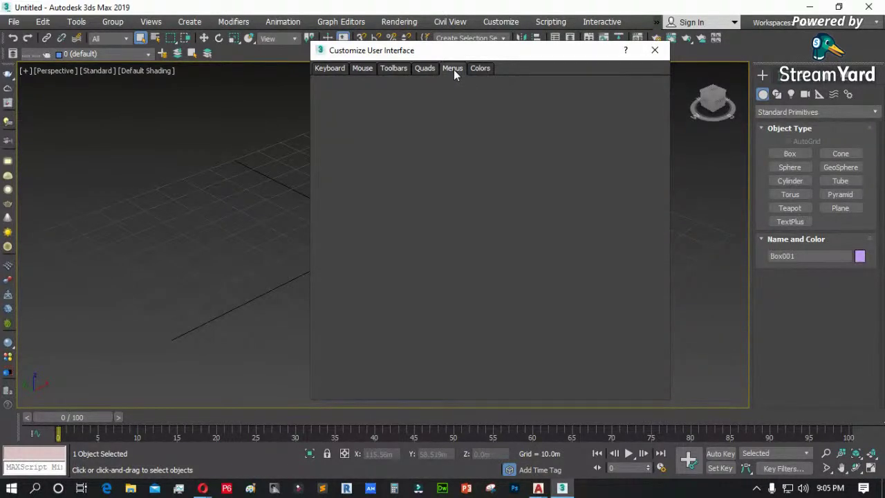
drag(477, 55, 465, 104)
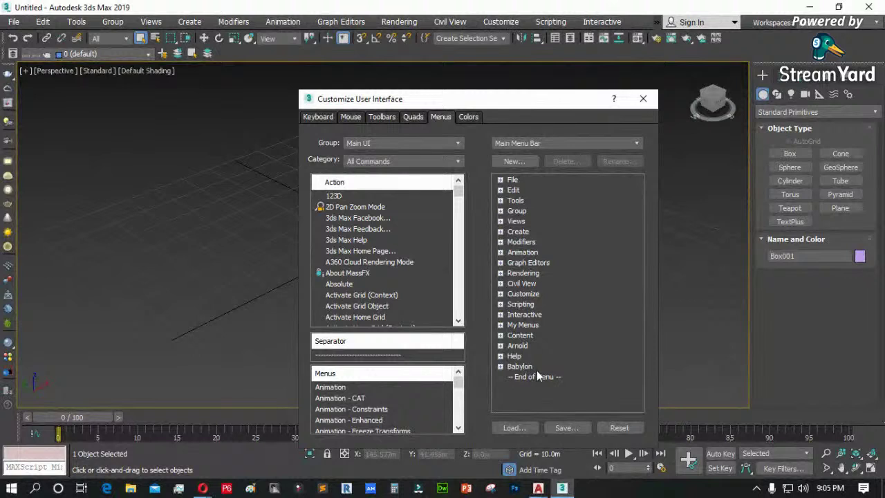
click(656, 21)
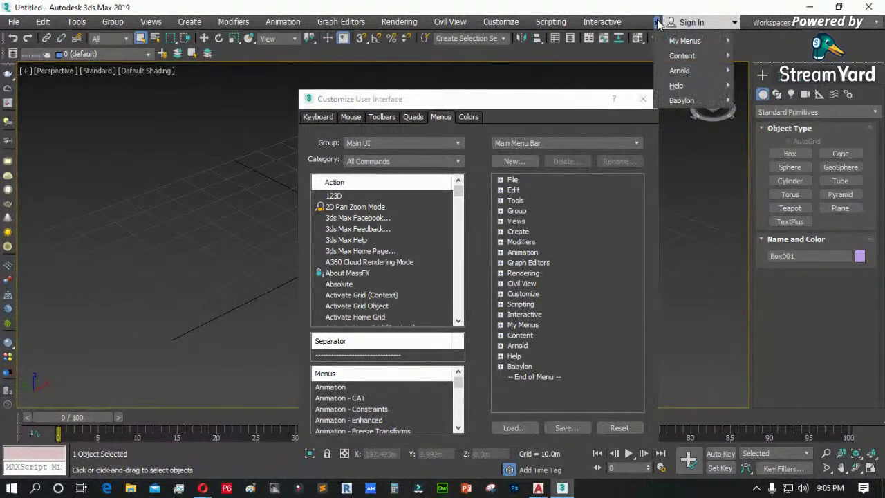
mouse_move(691, 102)
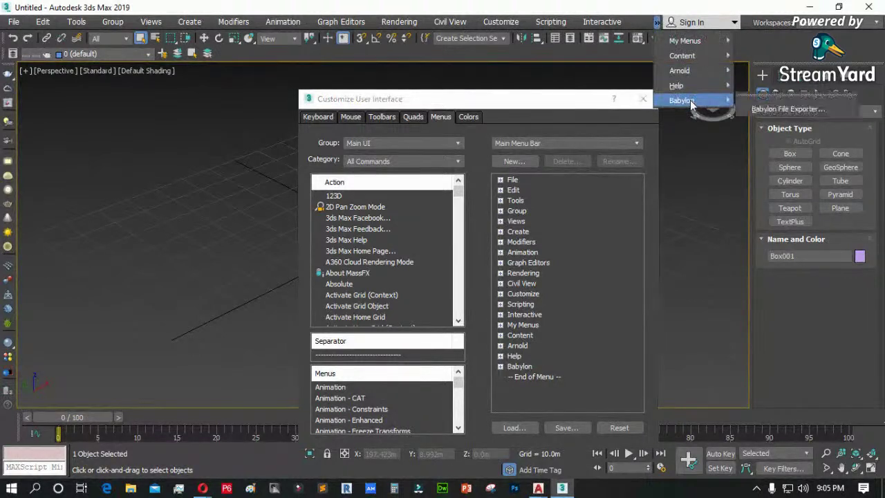
click(776, 112)
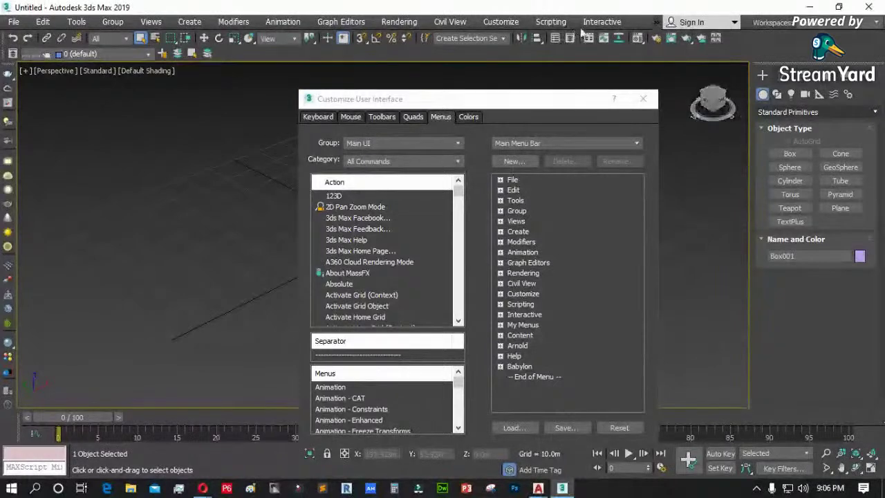
drag(545, 101, 491, 81)
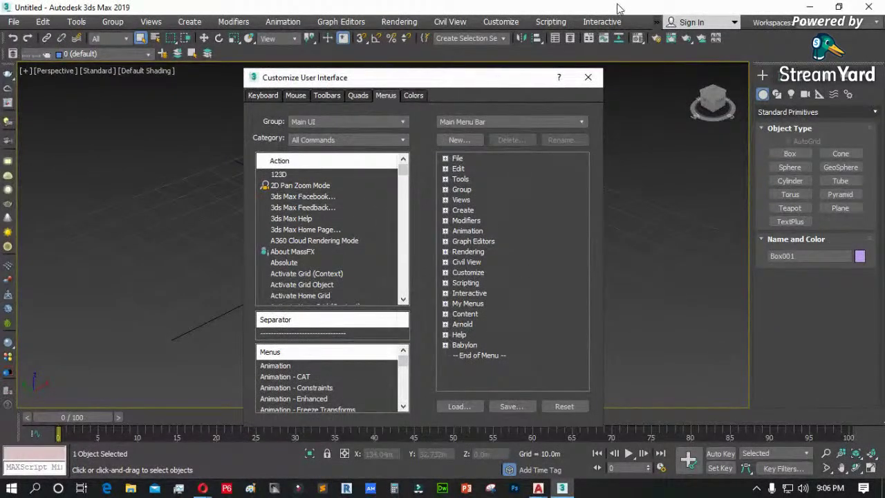
click(656, 22)
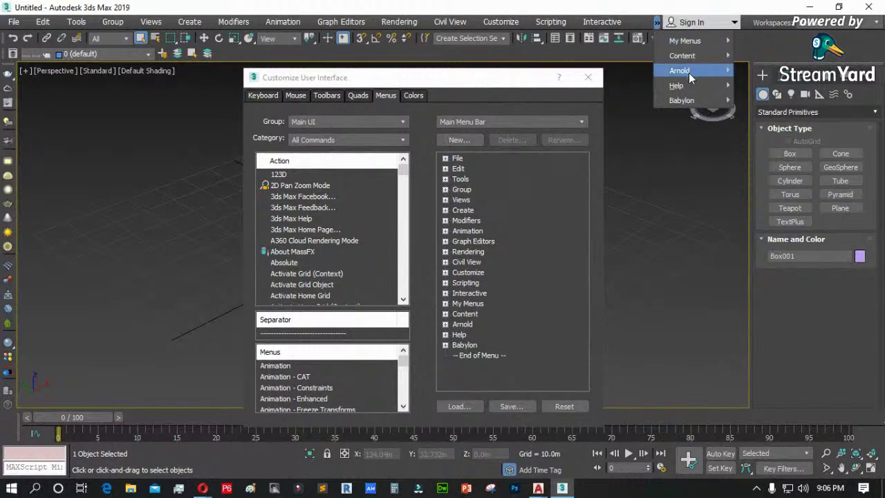
mouse_move(705, 42)
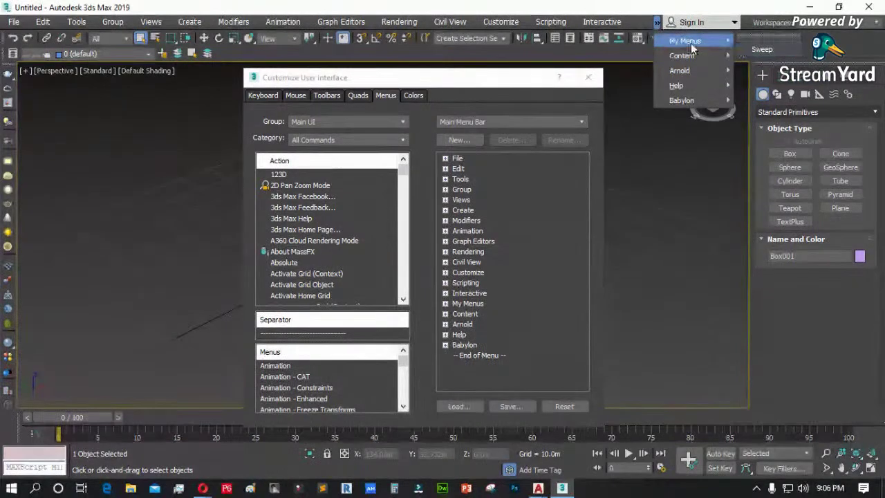
click(496, 368)
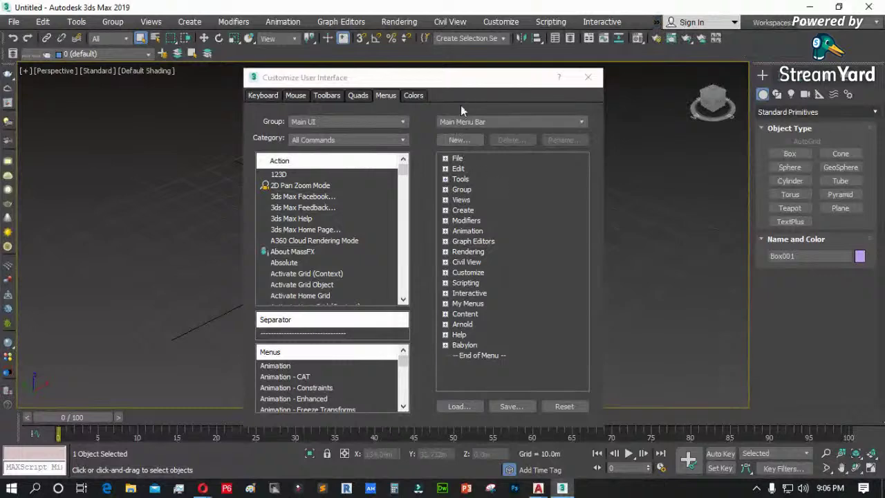
- Create a custom menu named "New menu" in the Menus customization settings
drag(472, 84, 561, 57)
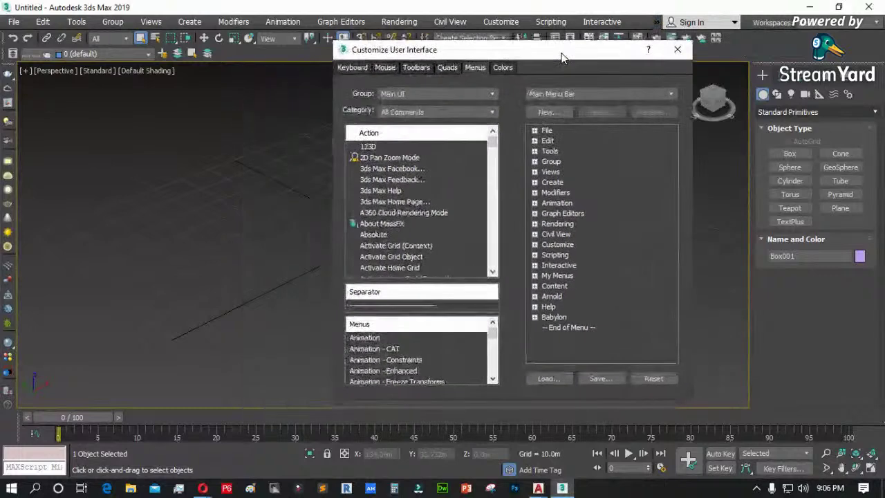
click(549, 112)
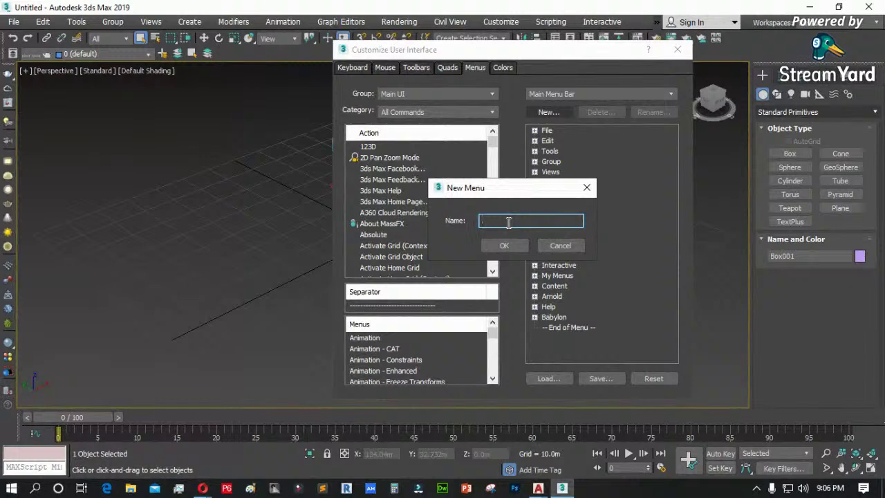
click(586, 187)
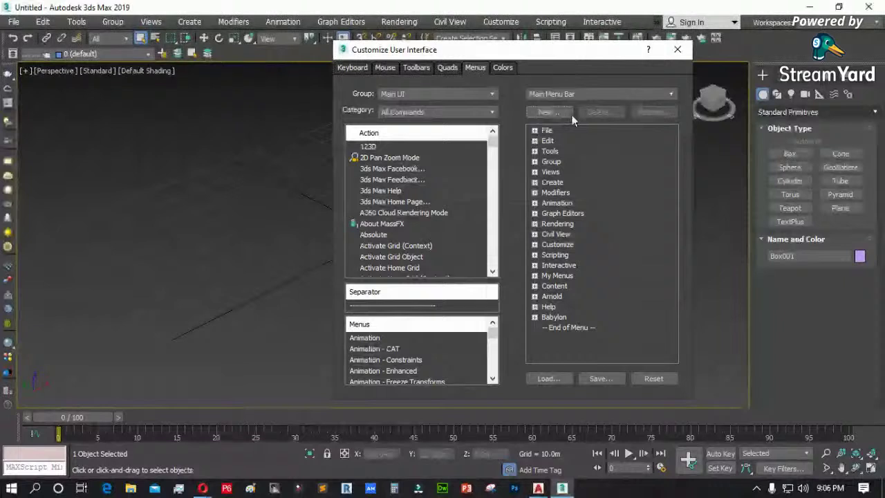
click(550, 113)
text(New men)
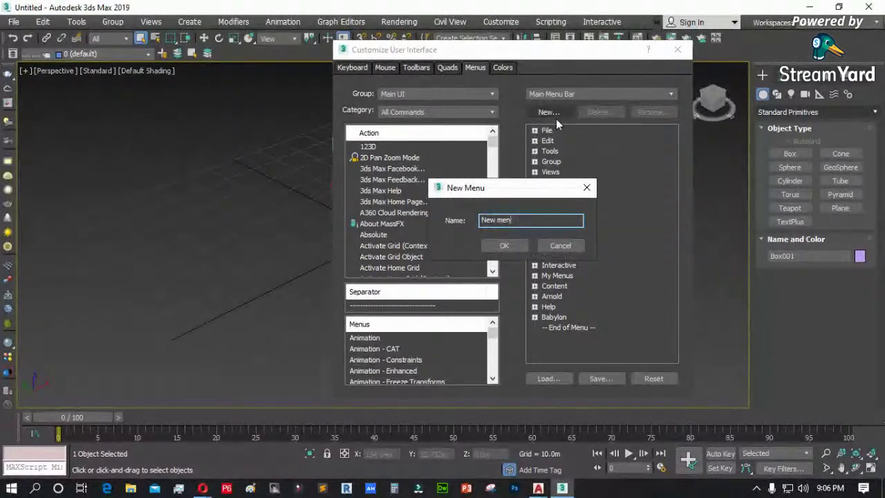
text(u)
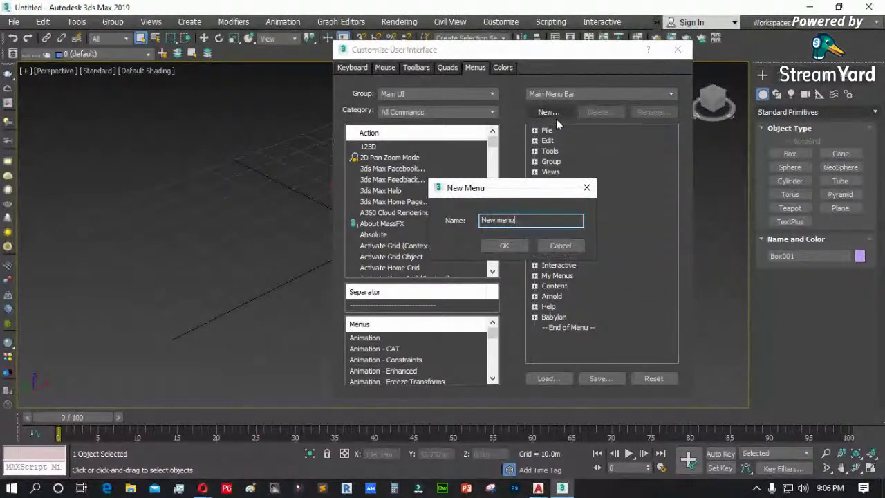
click(509, 247)
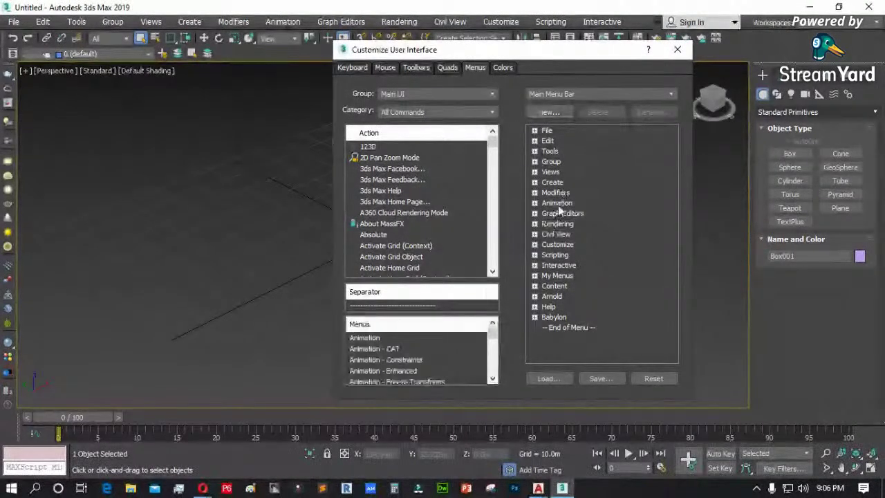
- Try to create another menu named "New Menu" from the list of available menus
click(396, 349)
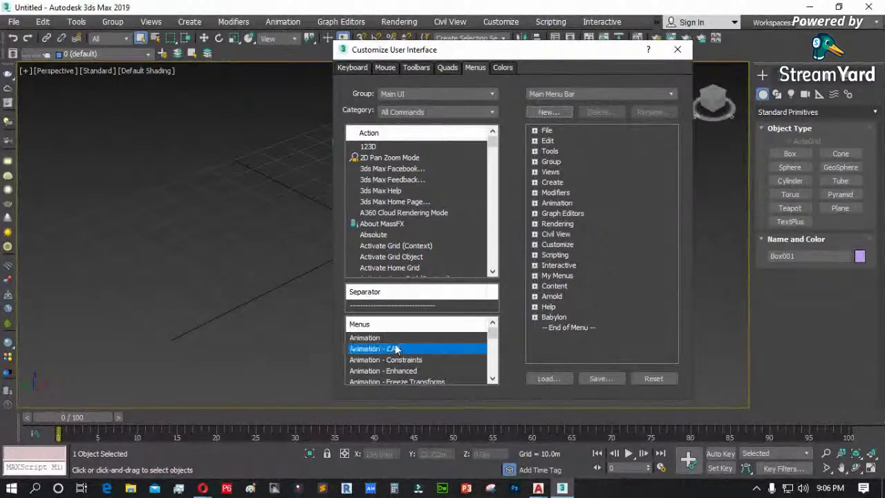
right_click(404, 349)
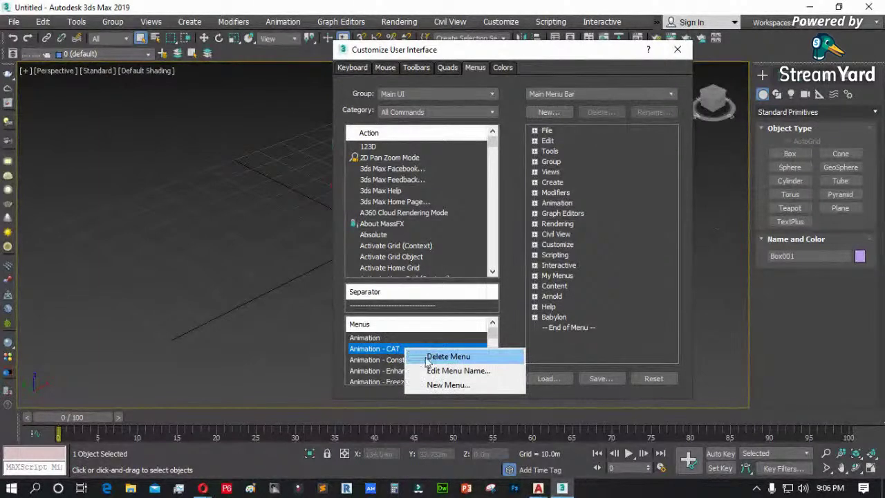
click(449, 384)
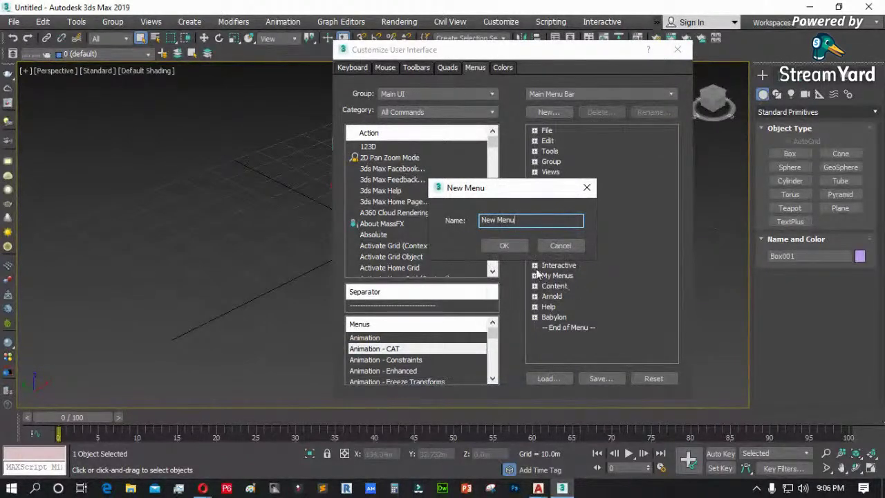
click(503, 247)
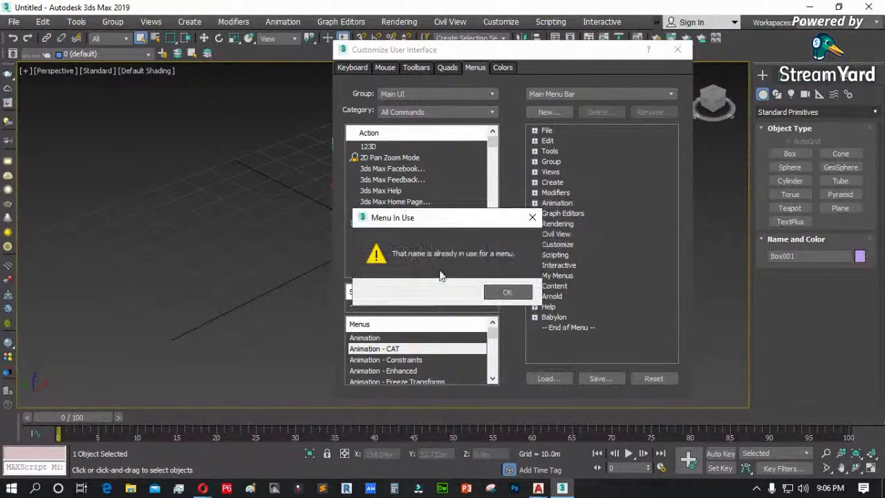
click(506, 292)
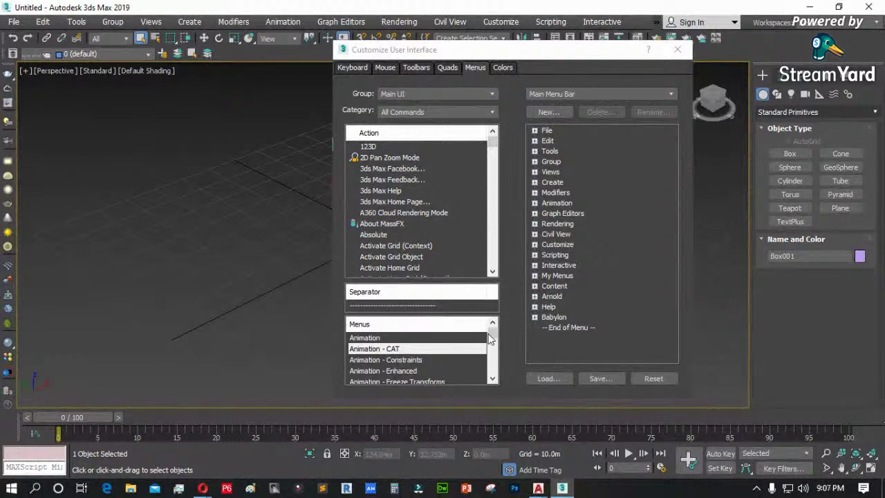
- Add "New menu" to the Main Menu Bar between Customize and Scripting, and check it in the program's menu bar
click(454, 360)
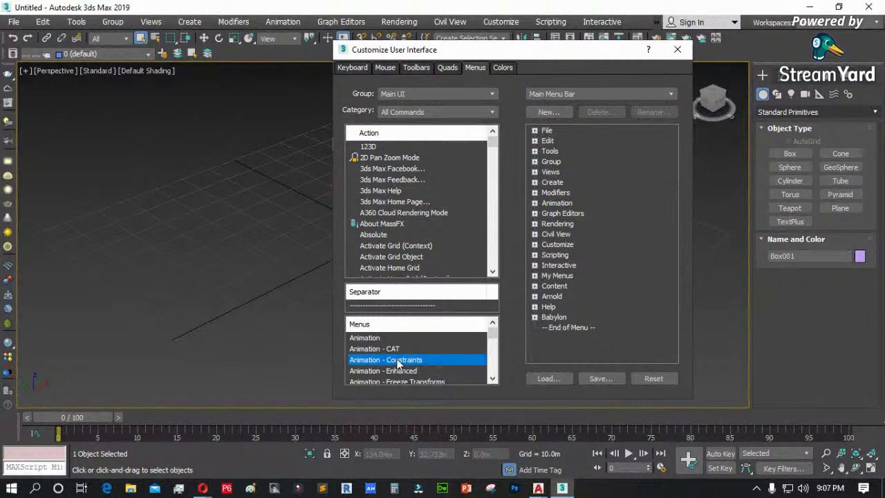
key(n)
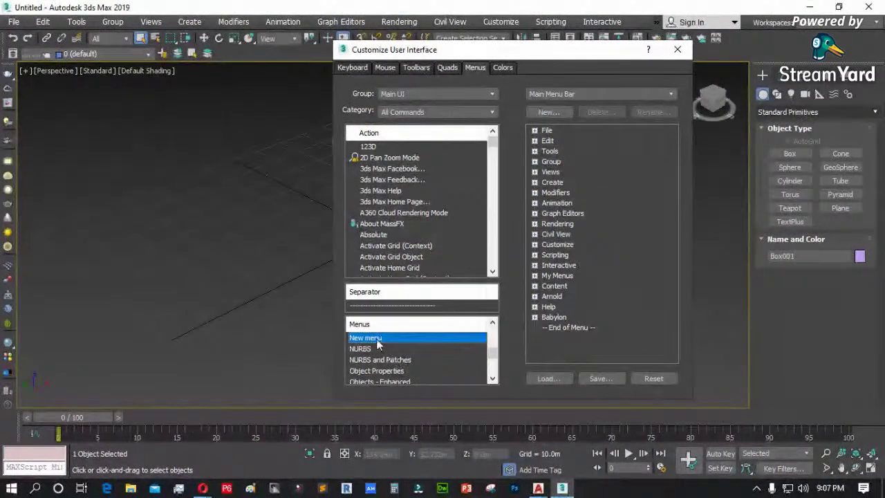
drag(373, 343, 591, 252)
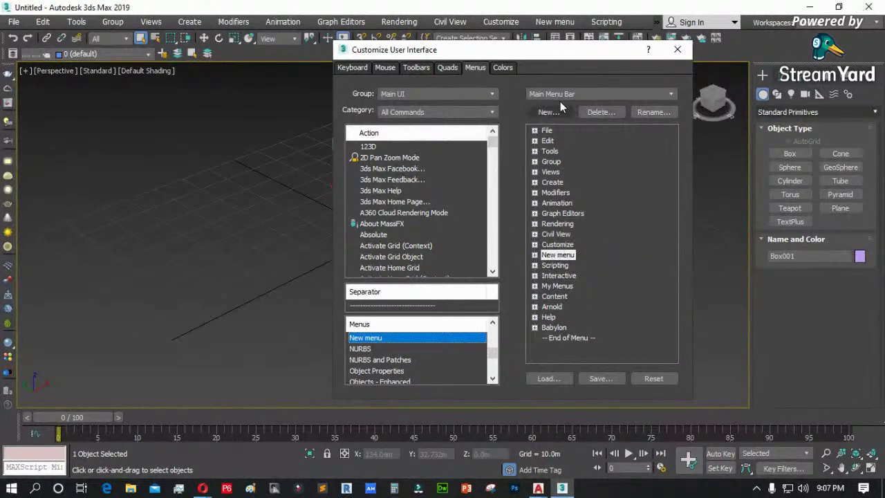
drag(567, 52, 567, 143)
click(559, 23)
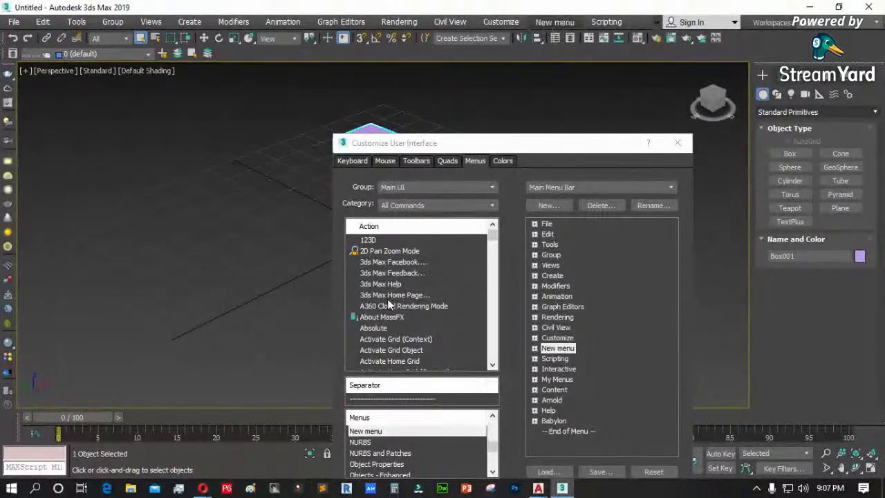
- Expand "New menu" in the Main Menu Bar list and add the 3ds Max Help action to it
click(383, 263)
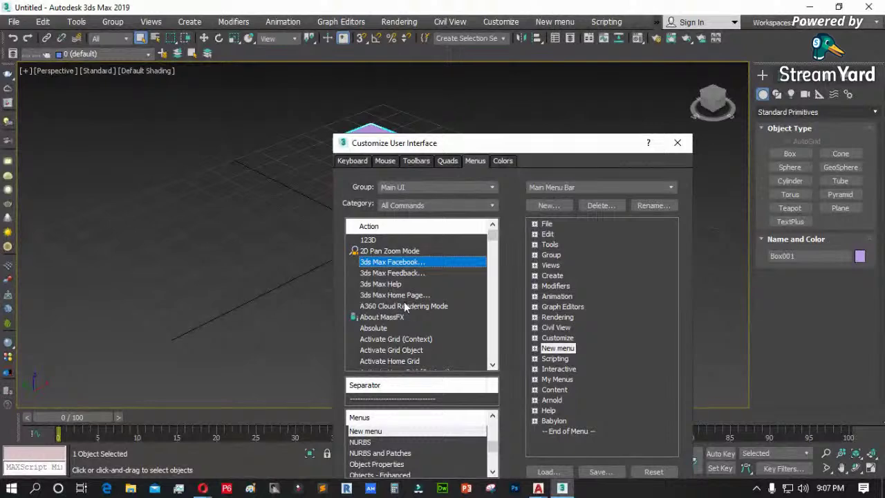
click(379, 284)
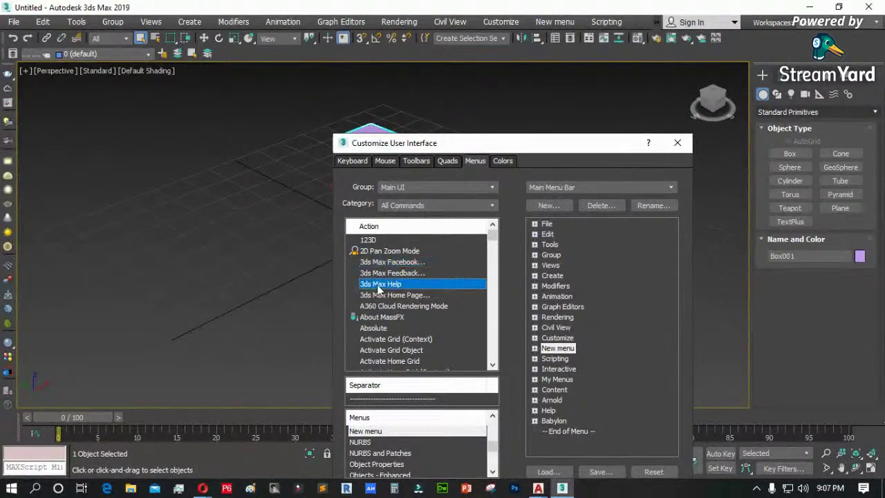
drag(378, 289, 558, 351)
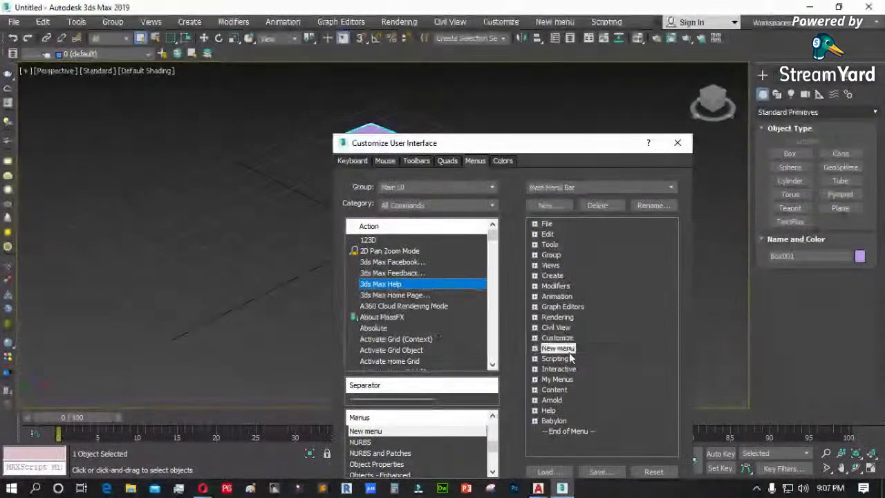
click(534, 348)
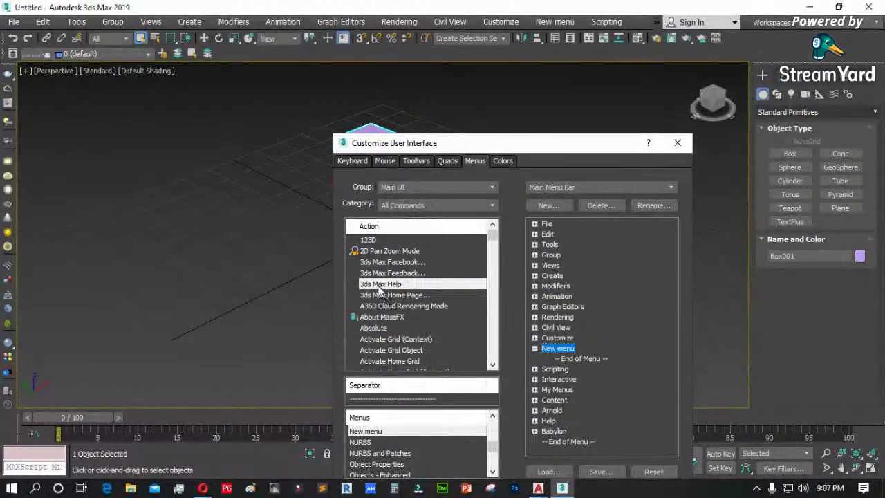
drag(379, 289, 576, 365)
drag(583, 152, 483, 97)
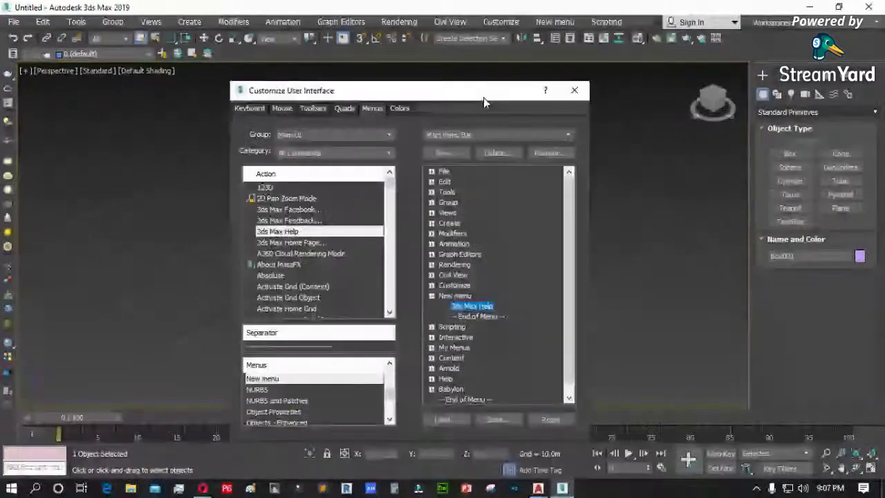
- Close the interface customization settings and check the commands listed under "New menu" in the program's menu bar
click(573, 92)
click(555, 21)
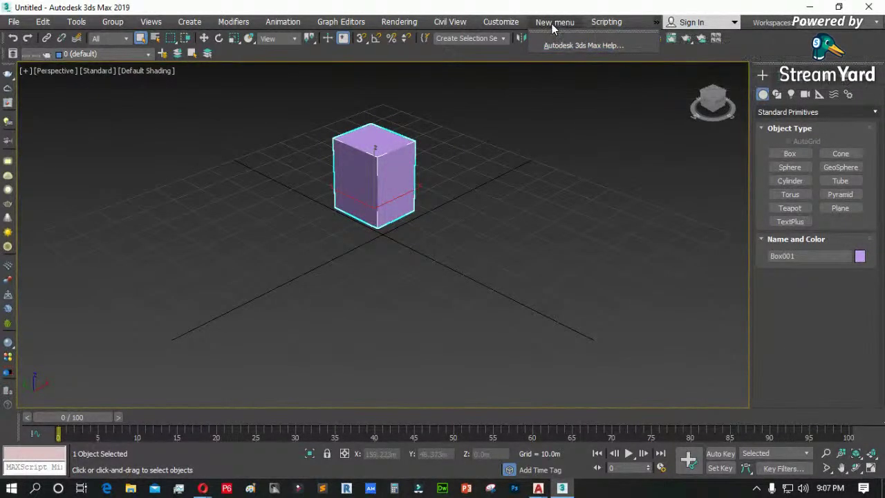
click(476, 56)
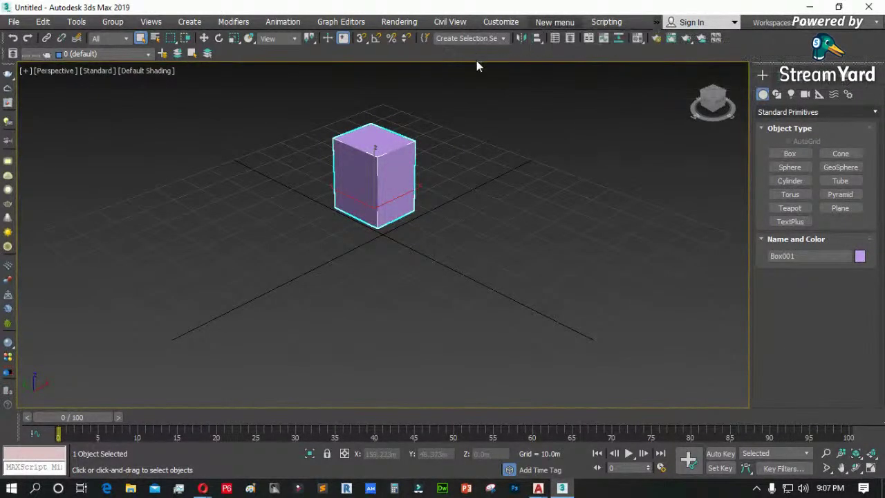
- Delete "My Menus" from the Main Menu Bar in the interface customization settings, and check the program's menu bar
click(489, 26)
click(524, 54)
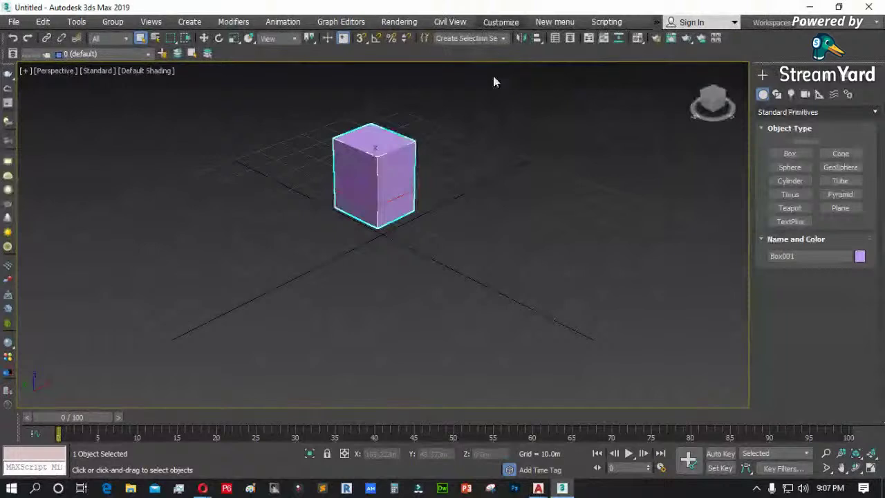
right_click(555, 25)
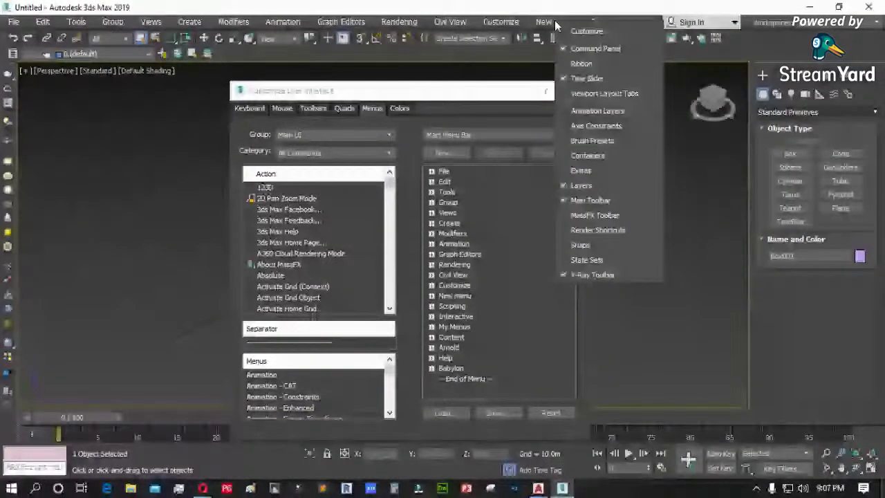
click(495, 154)
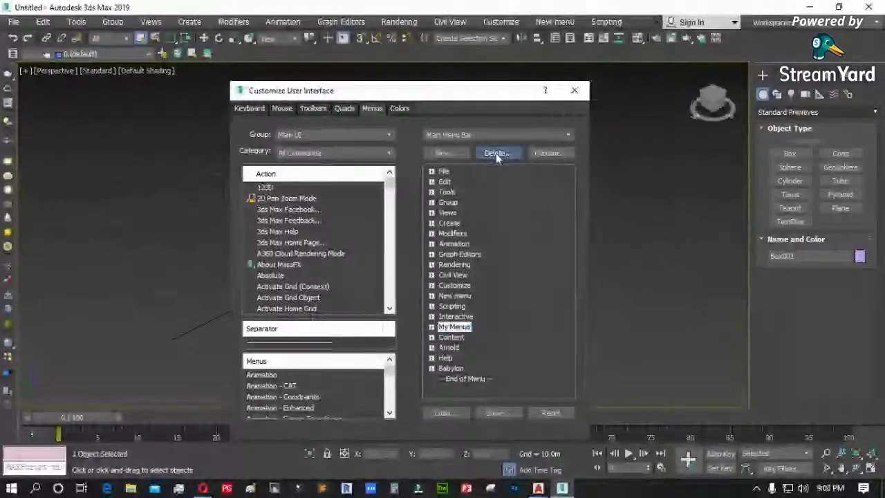
click(495, 155)
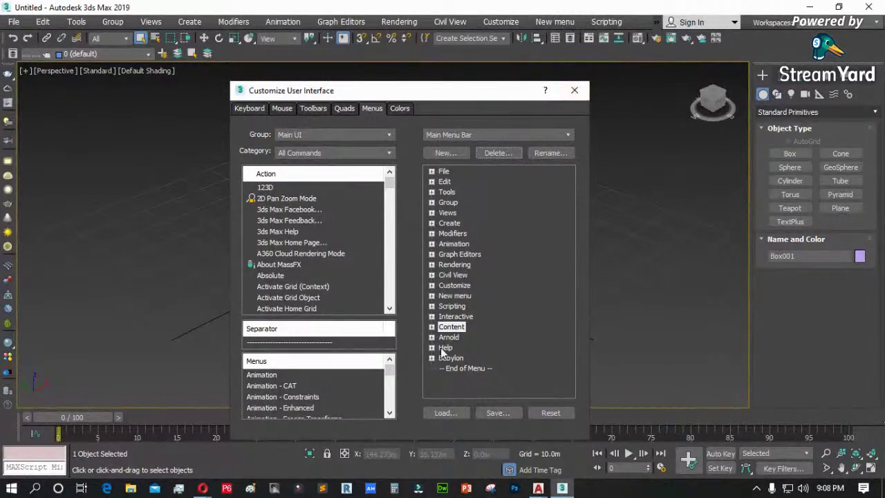
click(574, 91)
click(561, 23)
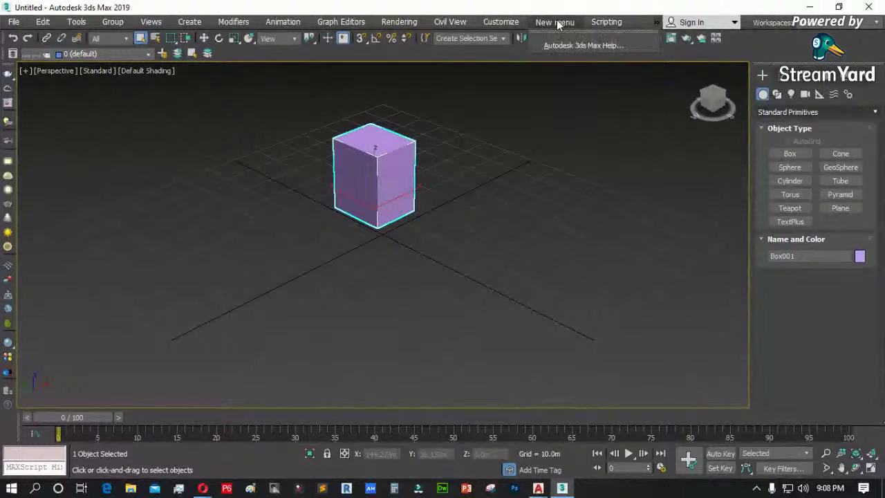
- Reopen the interface customization settings and delete "New menu" from the Main Menu Bar
mouse_move(525, 24)
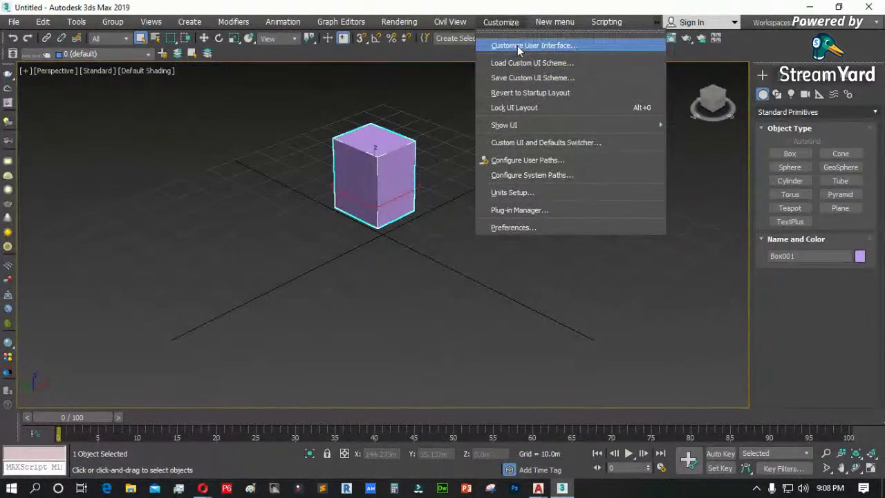
click(517, 46)
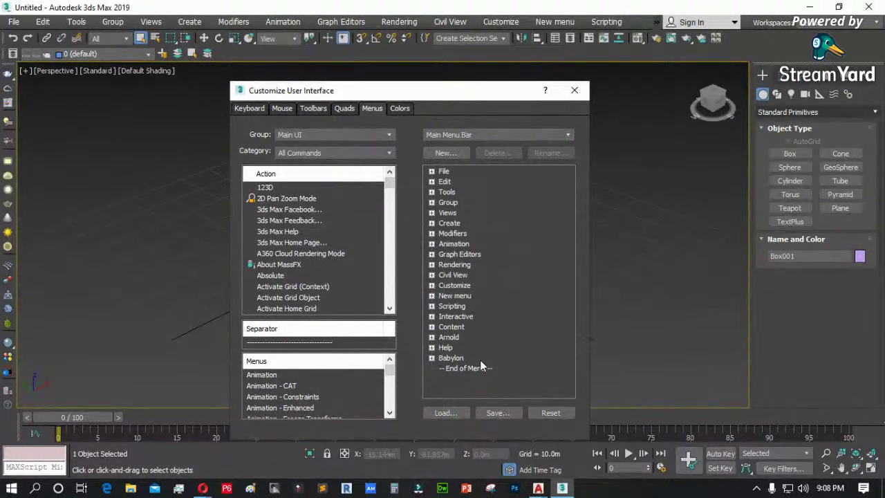
click(442, 296)
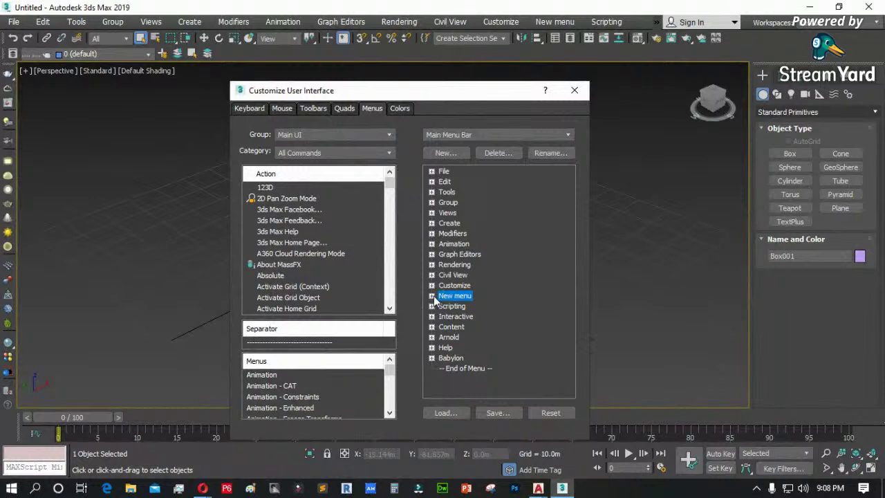
click(432, 296)
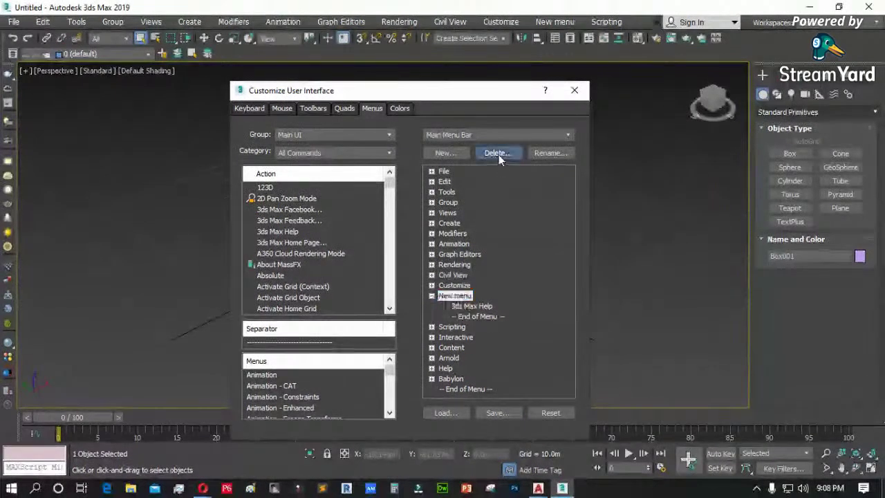
click(497, 153)
- Find "New menu" in the list of available menus and delete it
click(337, 388)
scroll(338, 392, down, 6)
click(309, 385)
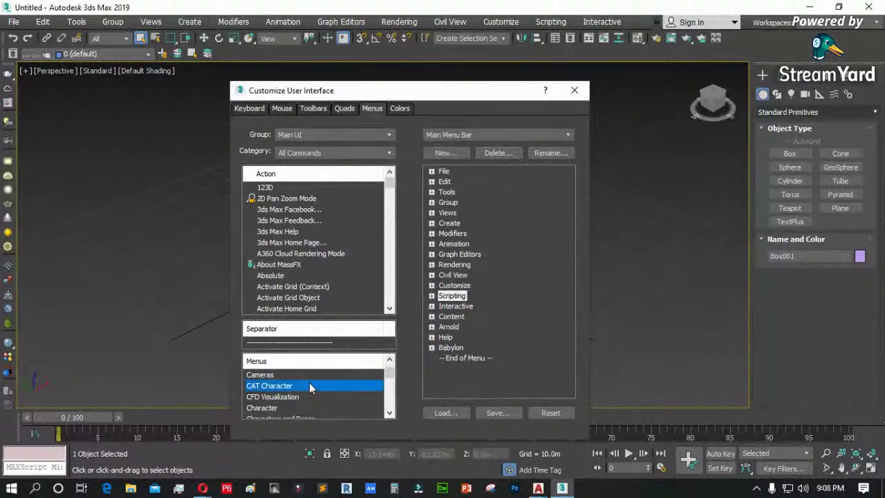
key(n)
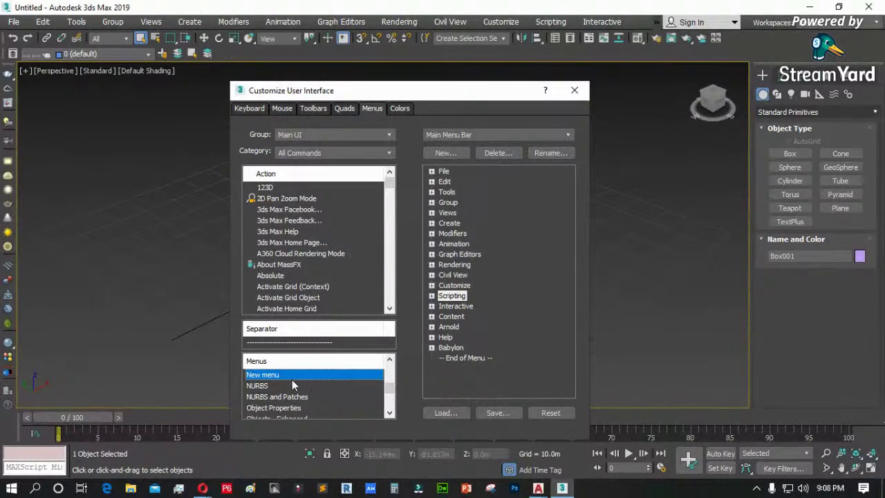
right_click(285, 380)
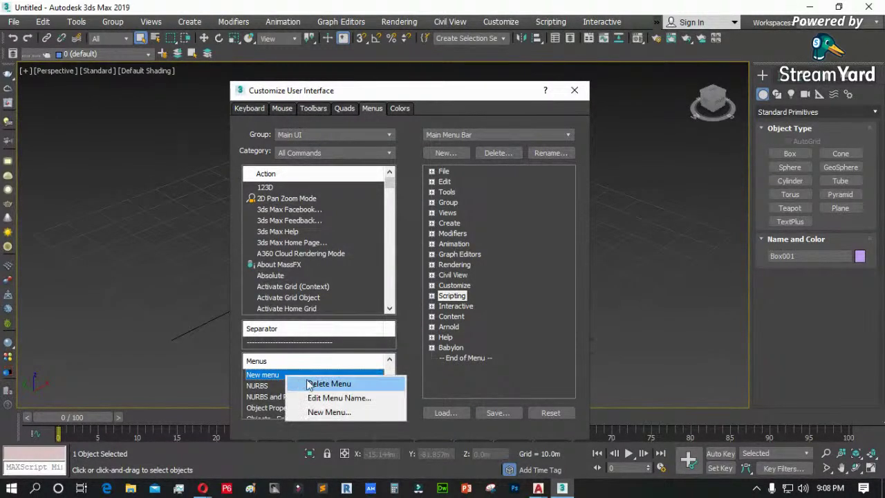
click(314, 384)
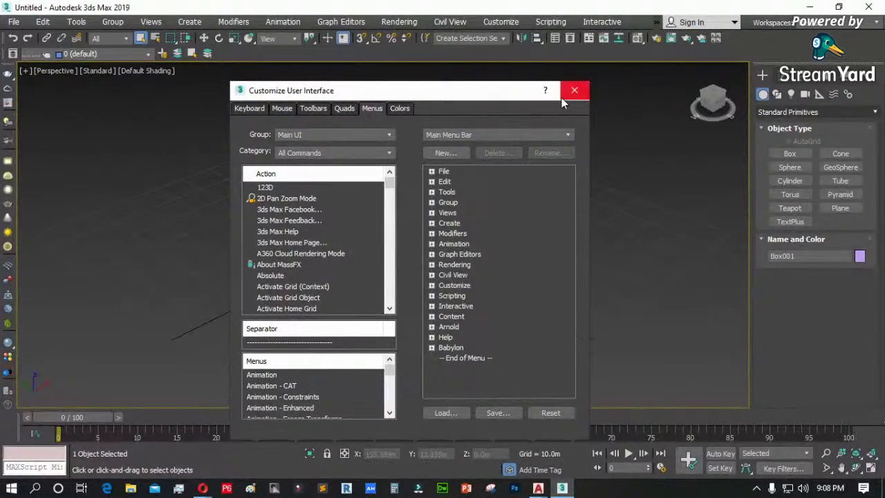
- Examine the color customization settings for viewport elements and the general UI, and close the dialog
click(401, 109)
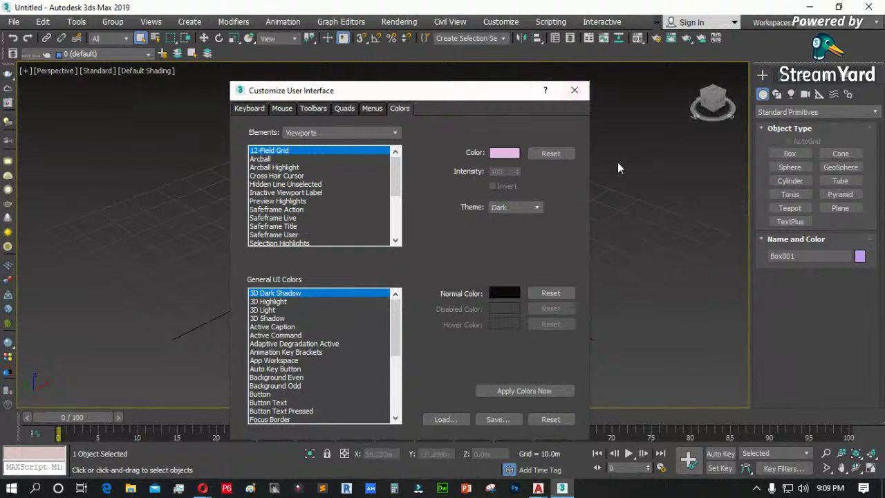
click(574, 90)
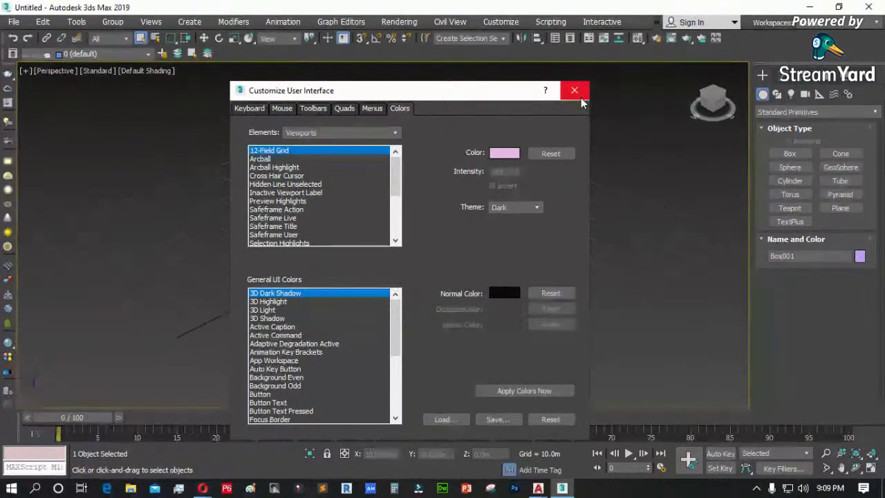
- Lock the UI layout and unlock it again
click(495, 23)
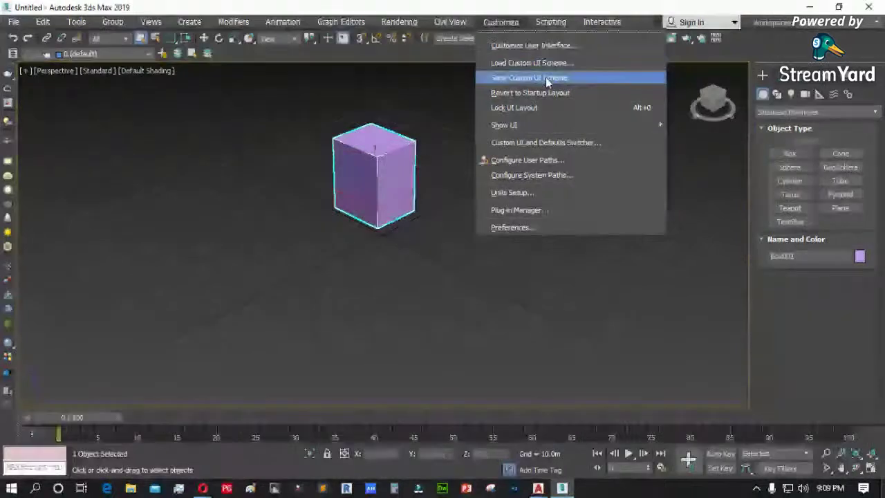
mouse_move(283, 22)
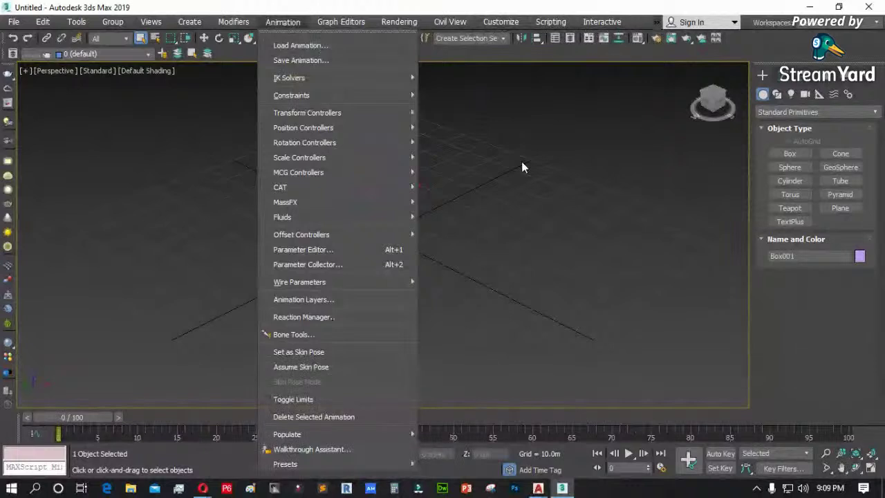
mouse_move(500, 21)
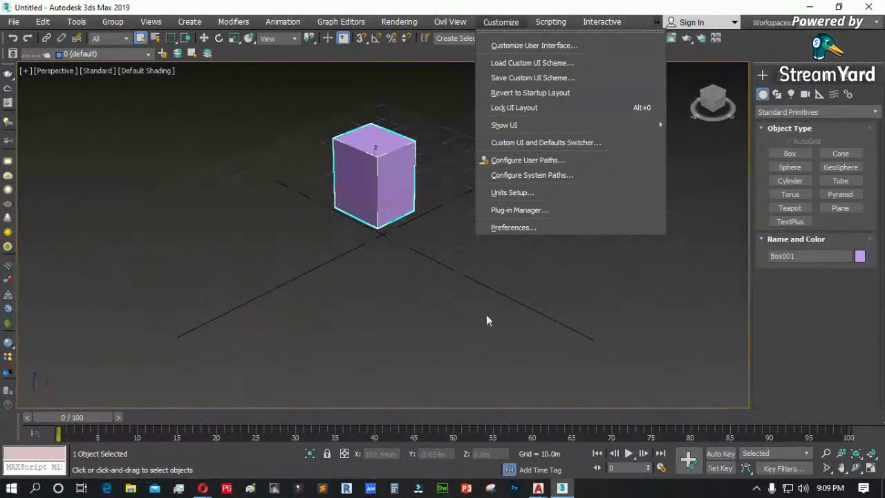
click(532, 109)
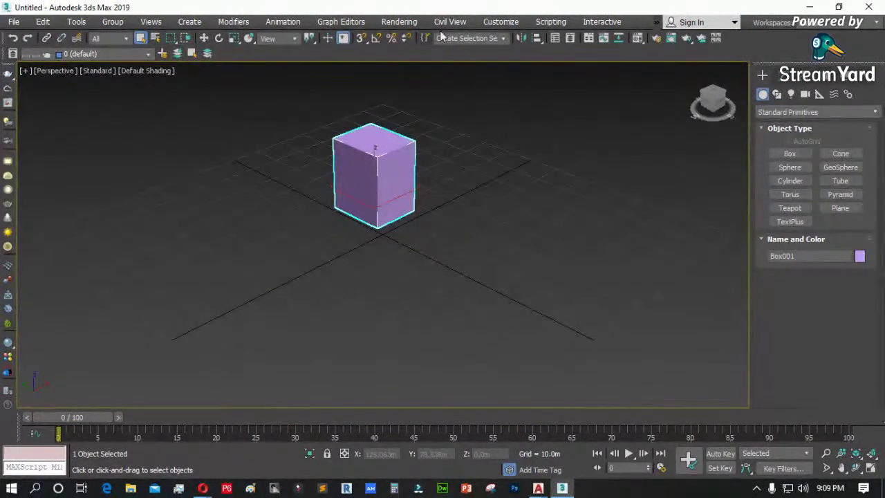
click(508, 22)
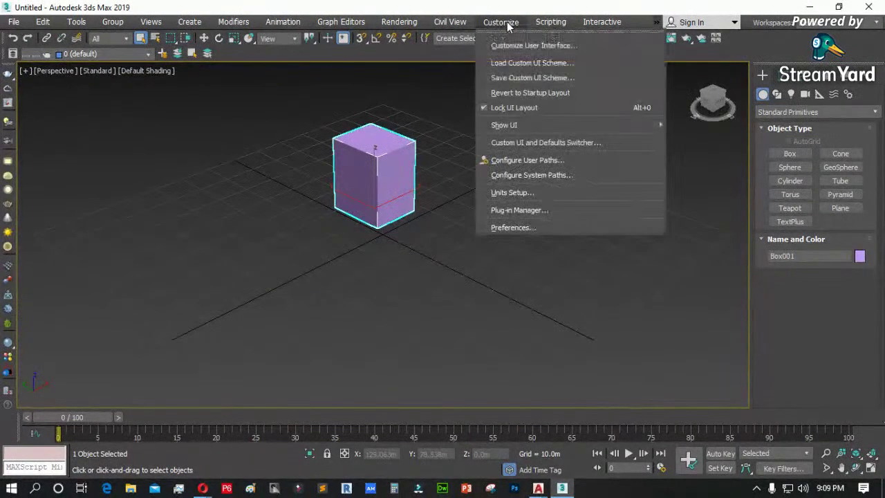
click(483, 108)
- Review the initial tool settings and the ame-light and ame-dark schemes in the Custom UI and Defaults Switcher, closing it without applying any
click(502, 25)
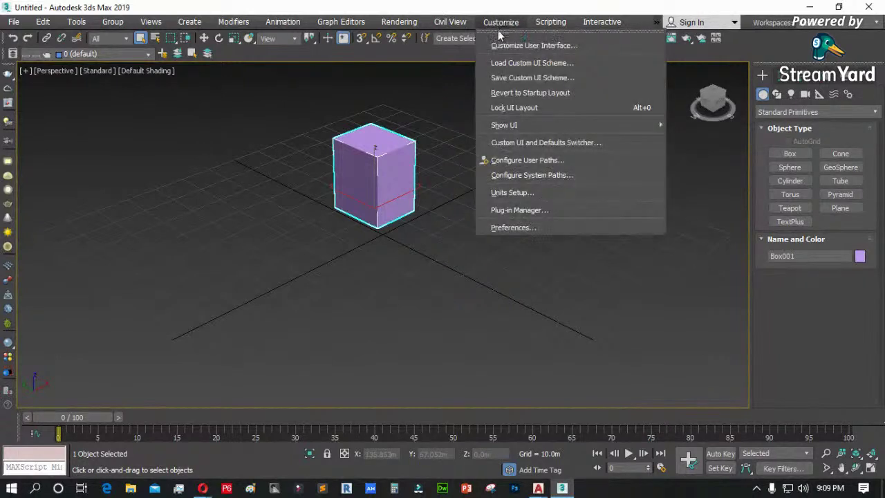
click(563, 143)
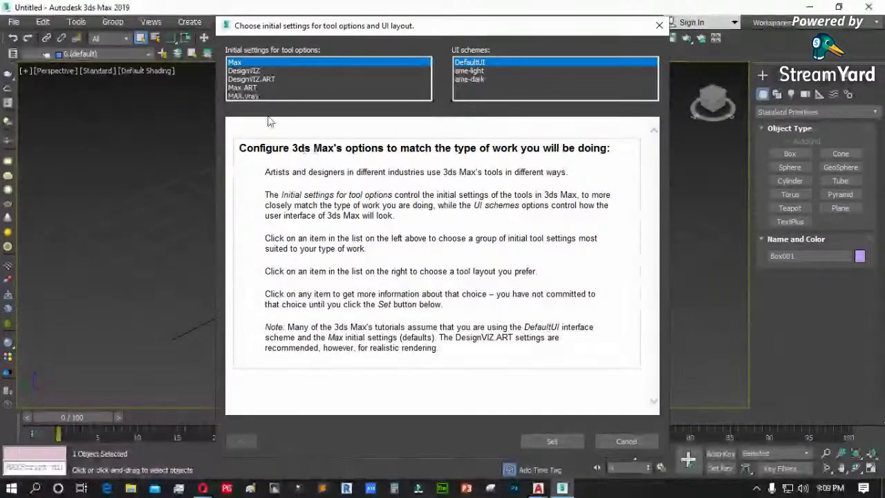
click(250, 96)
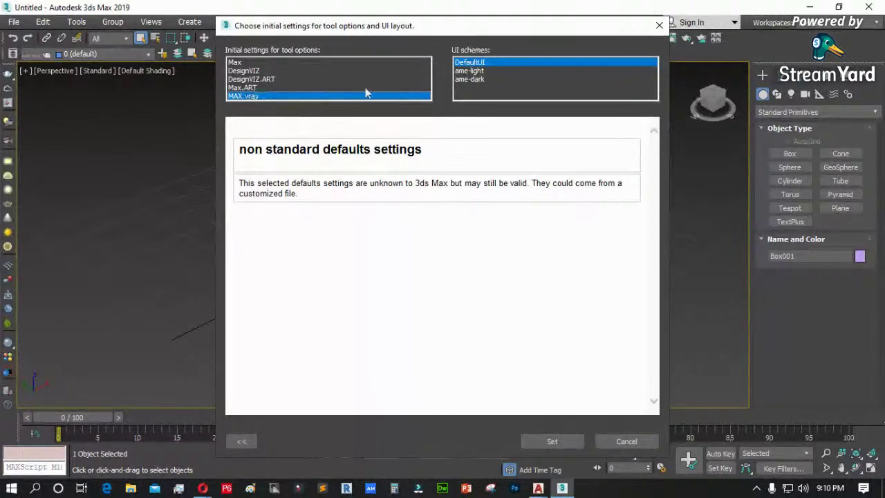
click(488, 72)
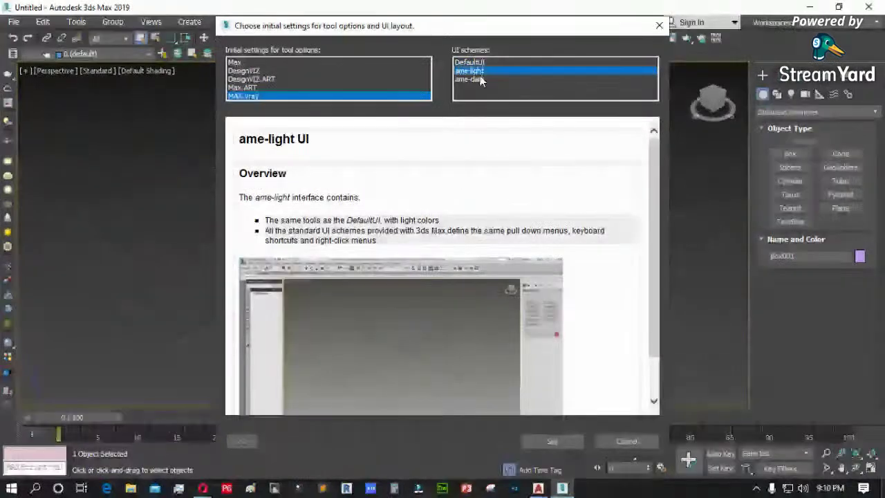
click(484, 80)
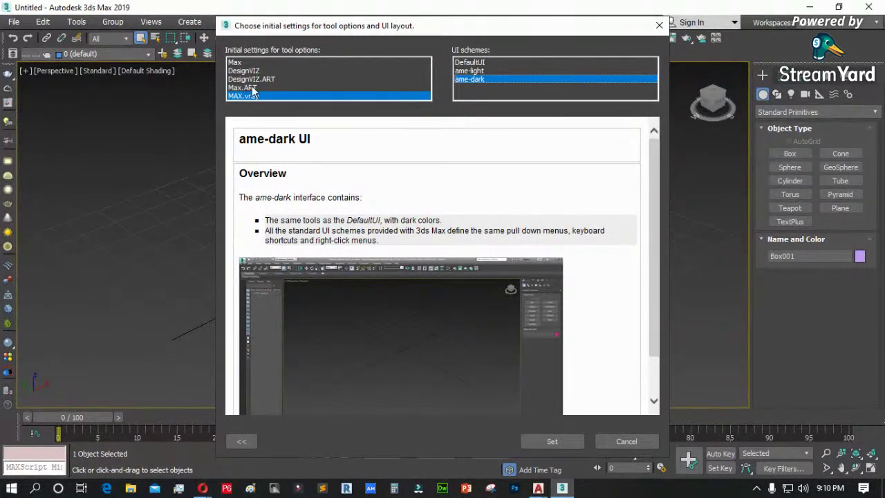
click(248, 88)
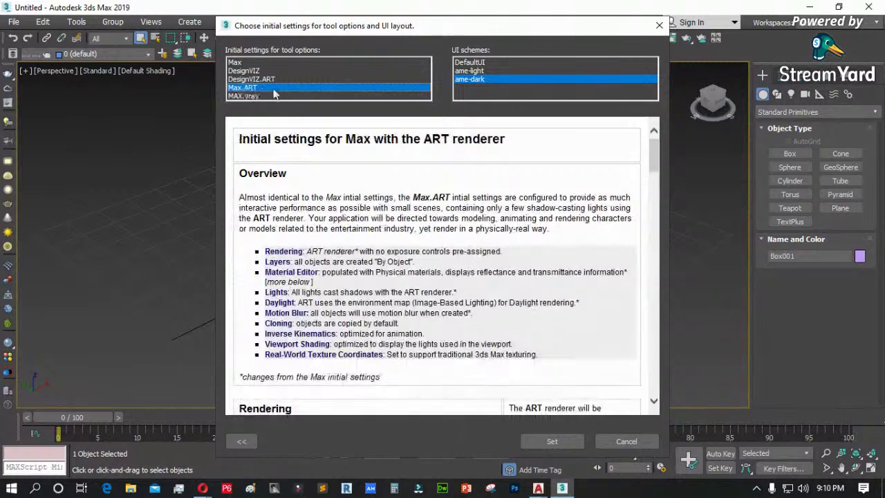
click(258, 79)
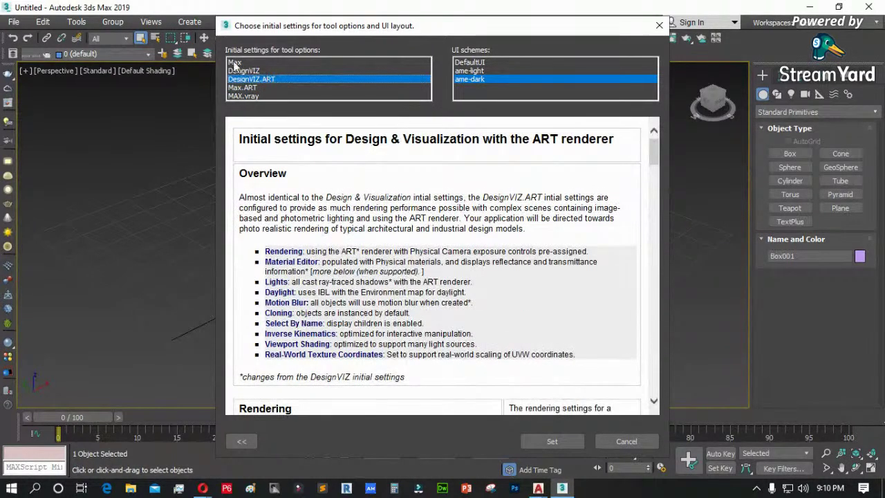
click(235, 63)
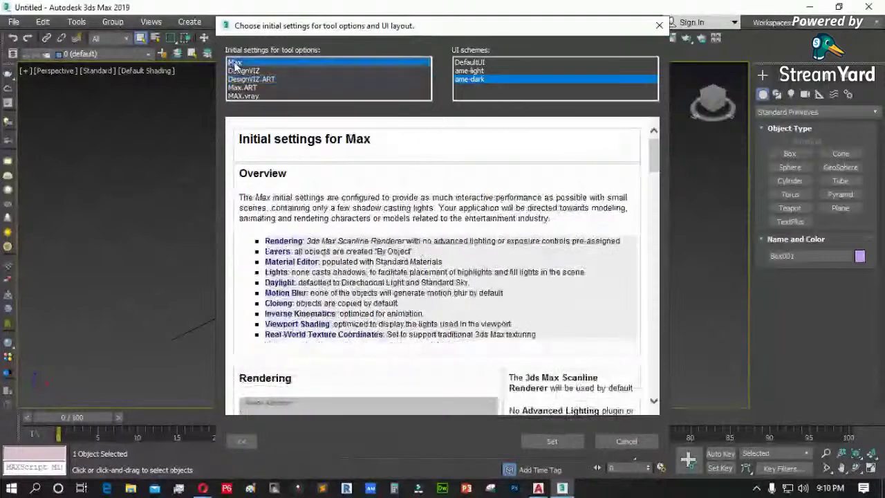
click(627, 441)
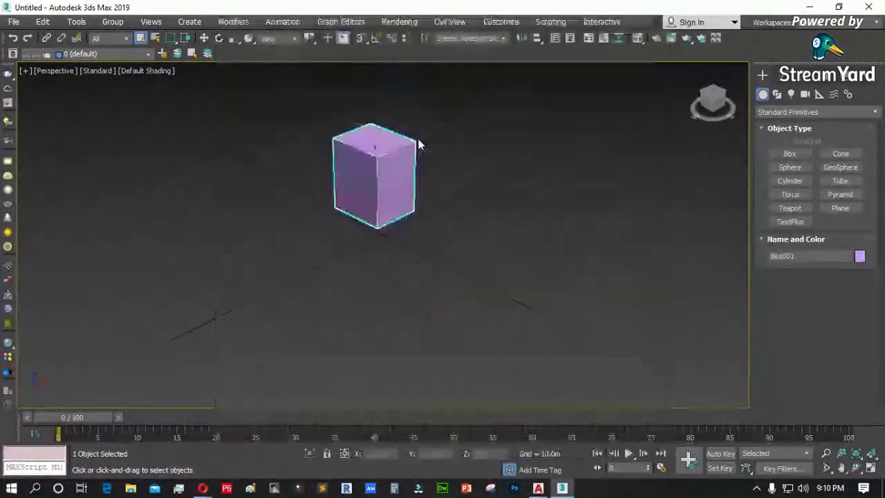
- View the Configure System Paths settings and close them without changes
click(496, 23)
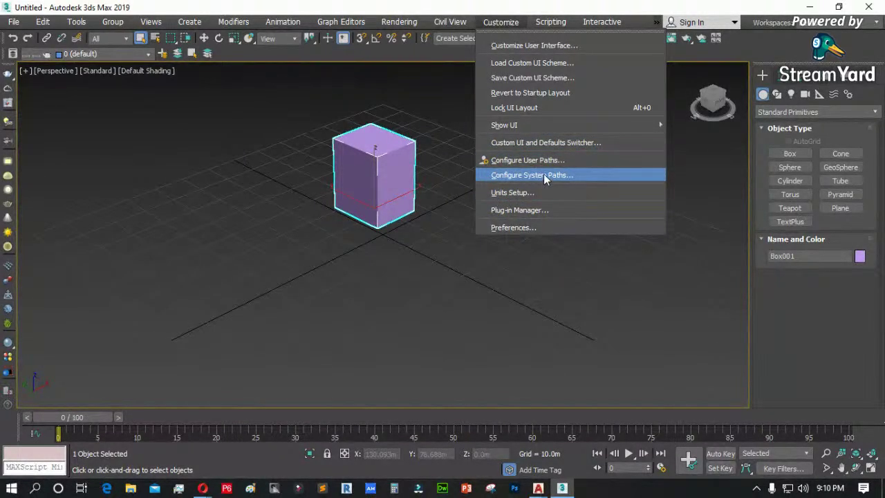
click(521, 173)
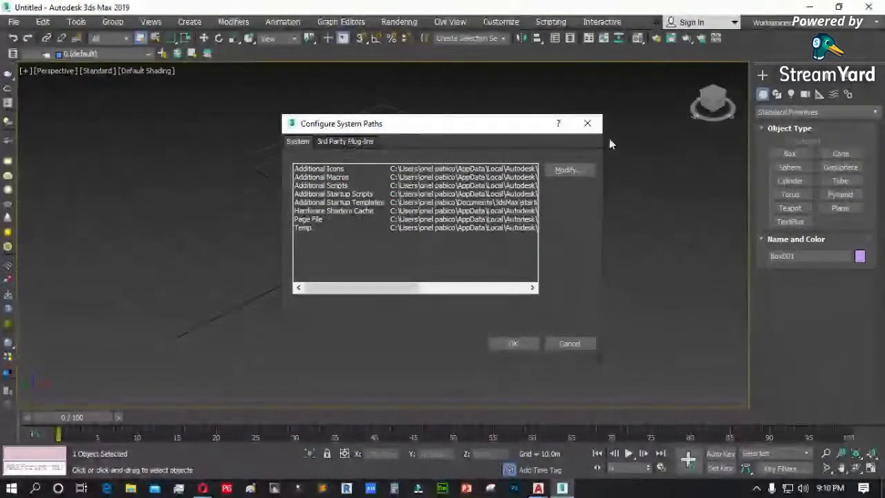
click(587, 123)
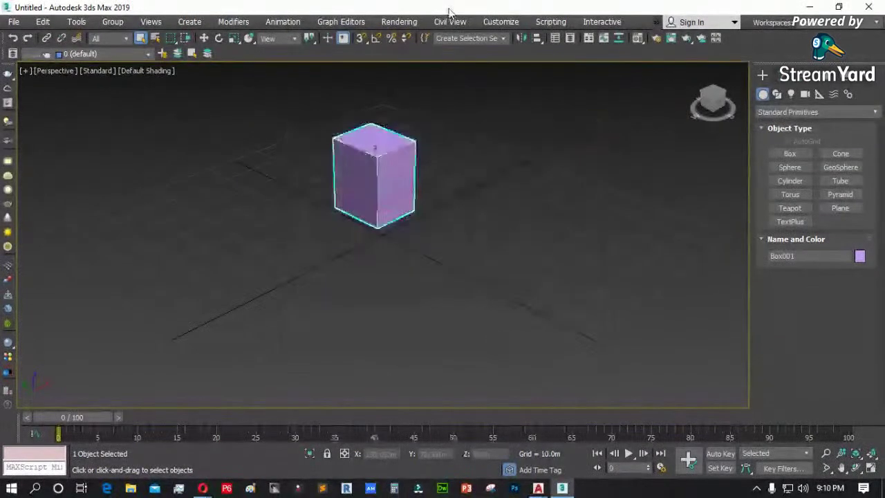
click(501, 24)
click(197, 122)
click(12, 22)
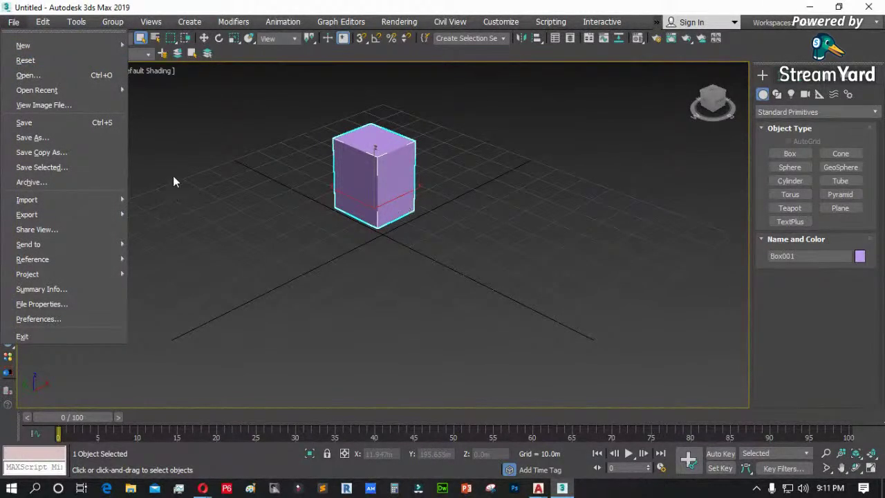
- Reset the scene without saving the changes, confirming the reset
click(36, 63)
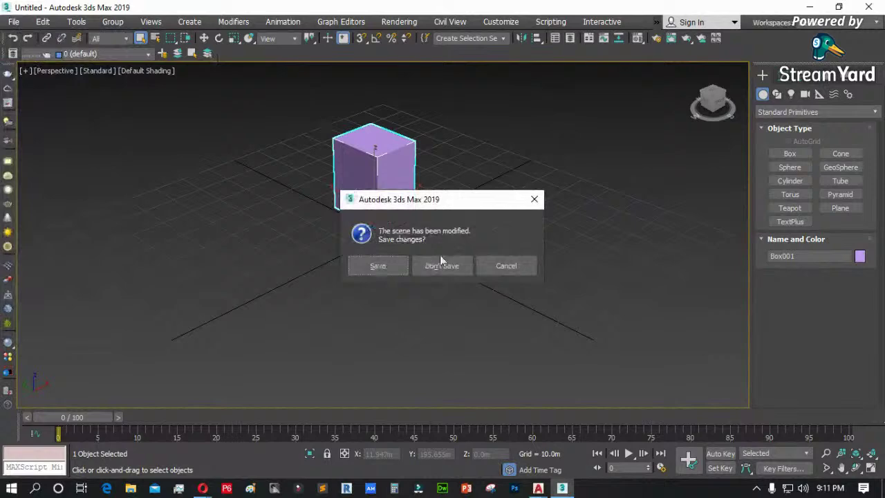
click(441, 261)
click(418, 265)
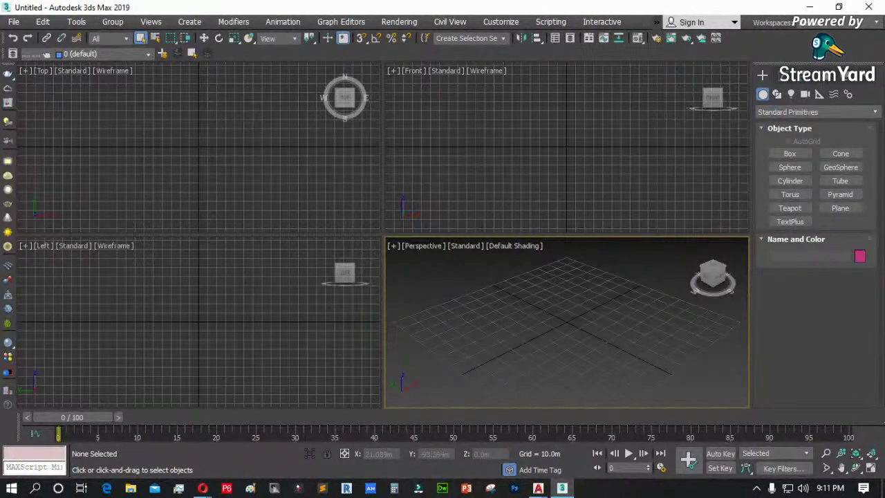
click(202, 488)
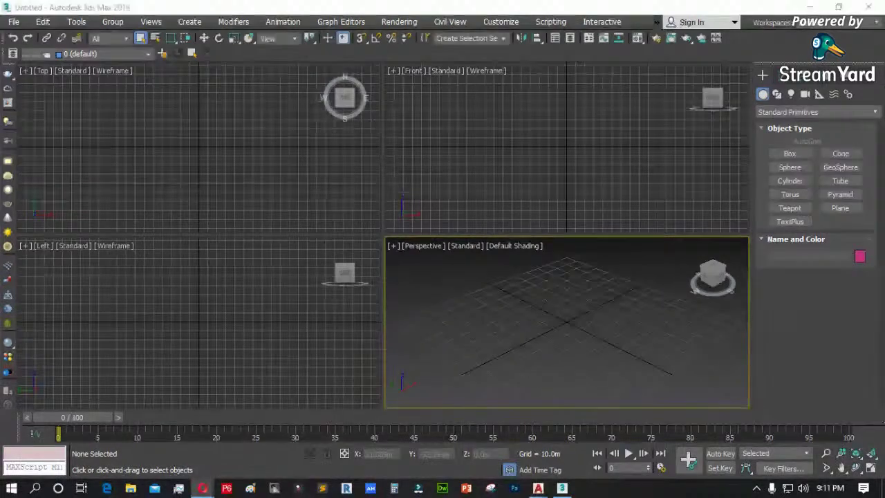
click(450, 186)
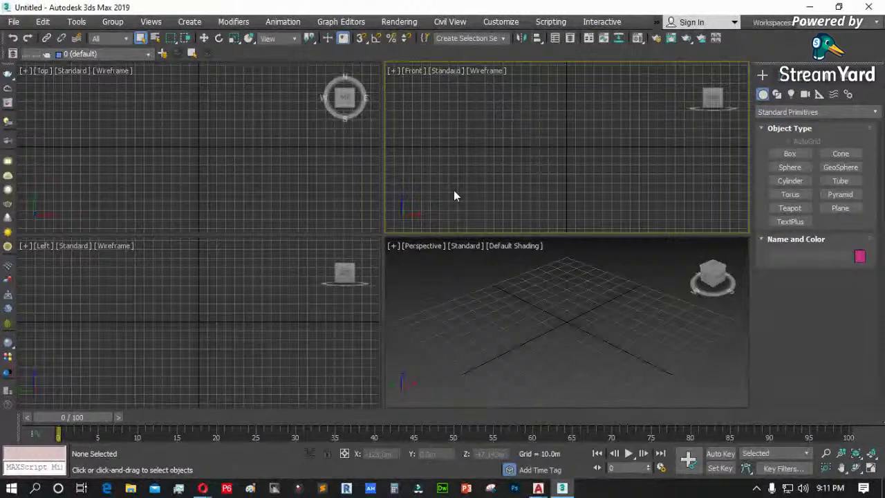
click(251, 184)
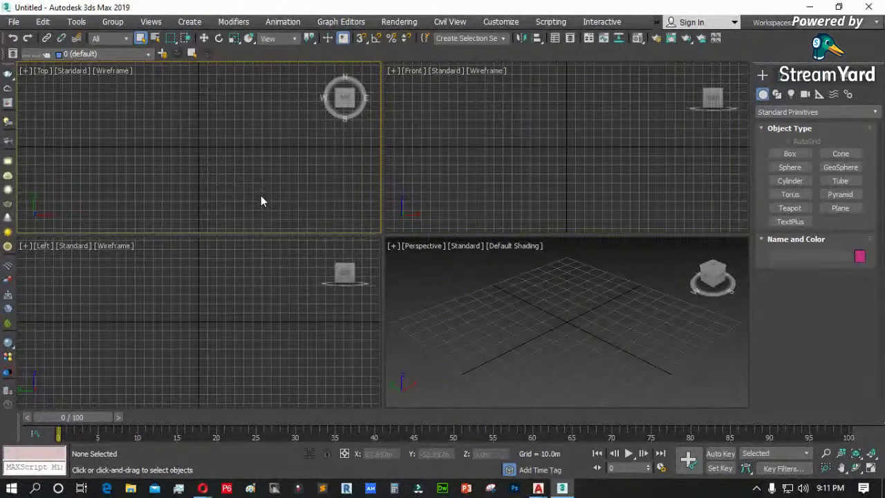
click(465, 184)
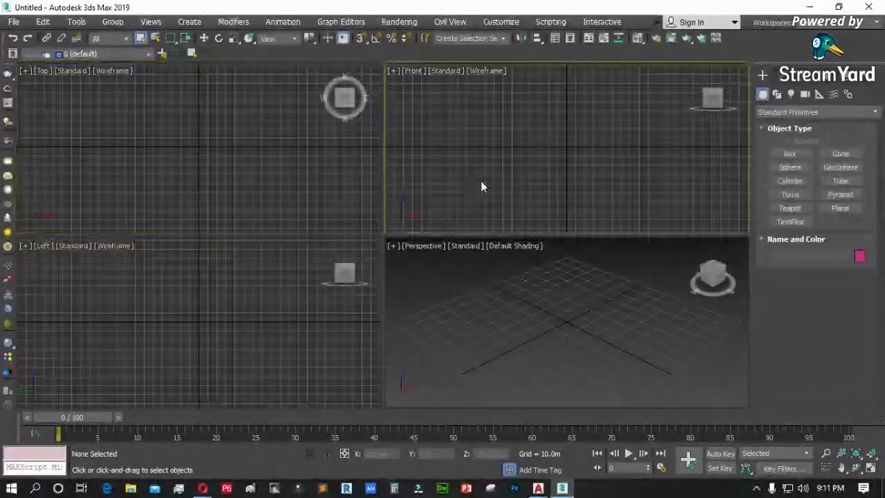
click(398, 22)
click(399, 21)
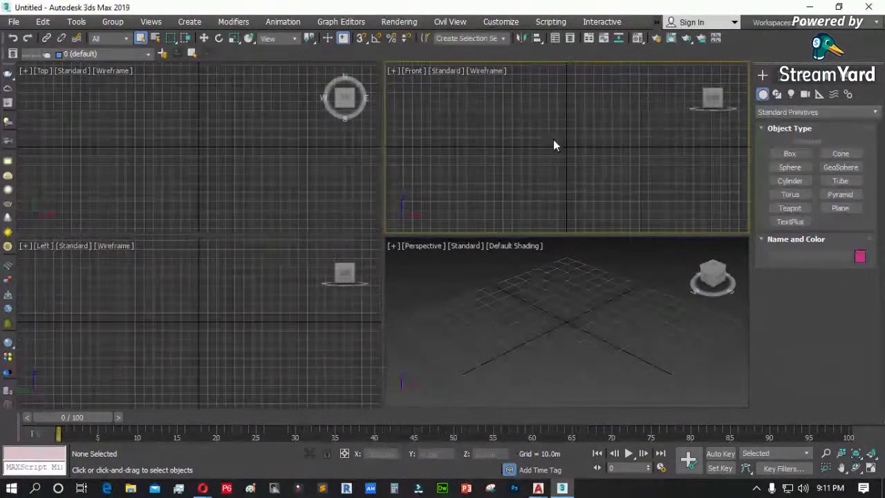
click(179, 203)
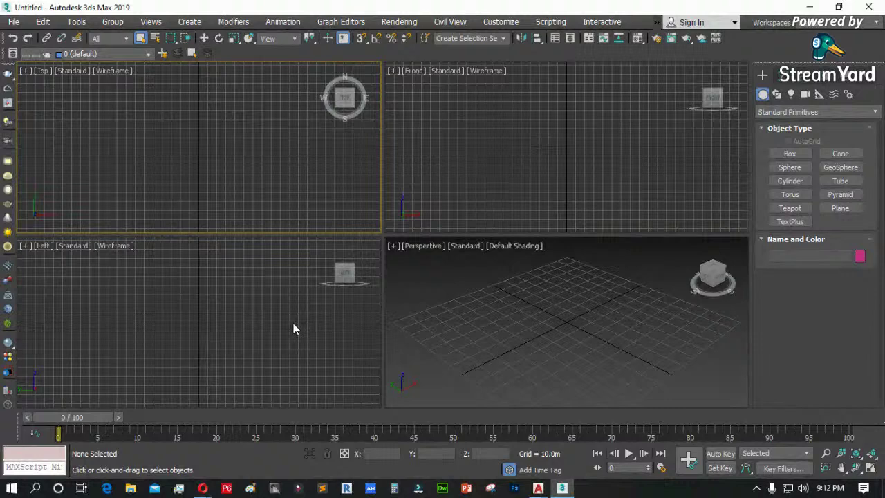
- Activate the Perspective viewport and maximize it
click(562, 358)
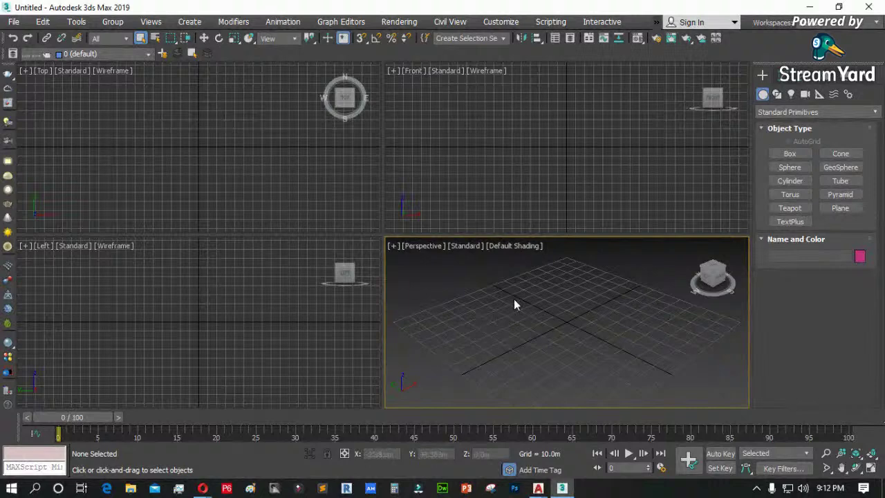
click(871, 474)
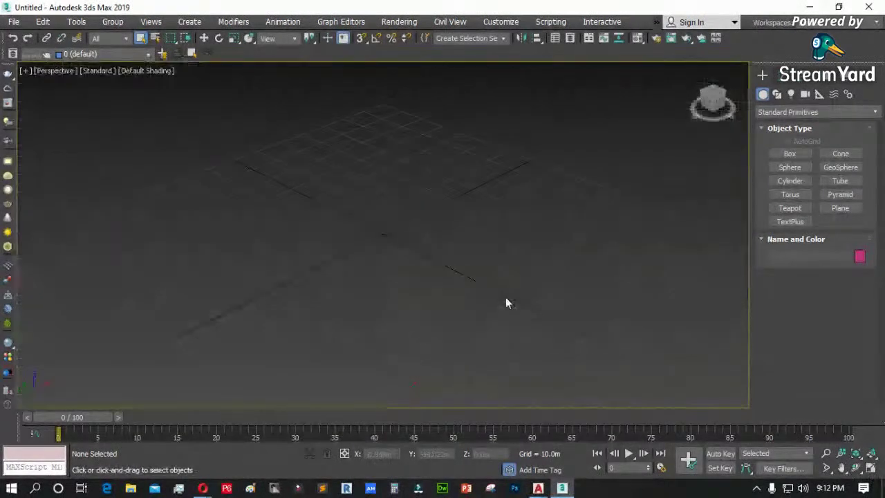
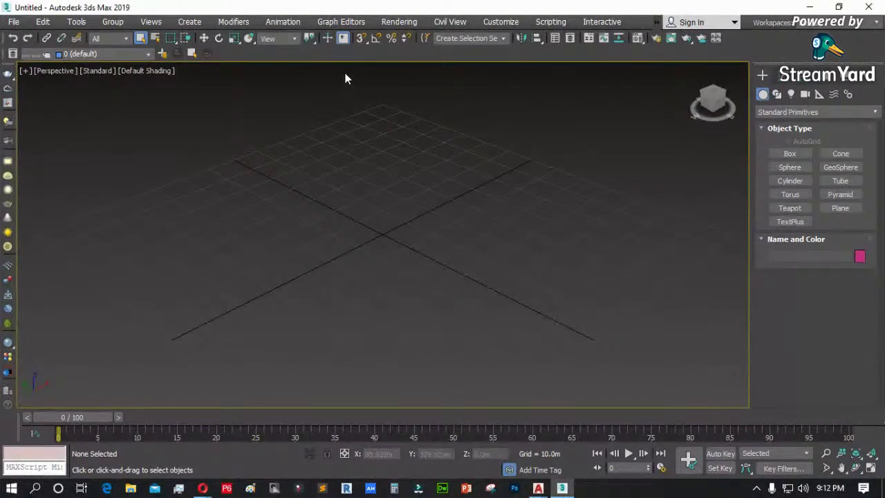
- Set the display unit scale to Metric in Meters, accept the system unit of 1.0 Meters, and confirm the units setup
click(504, 23)
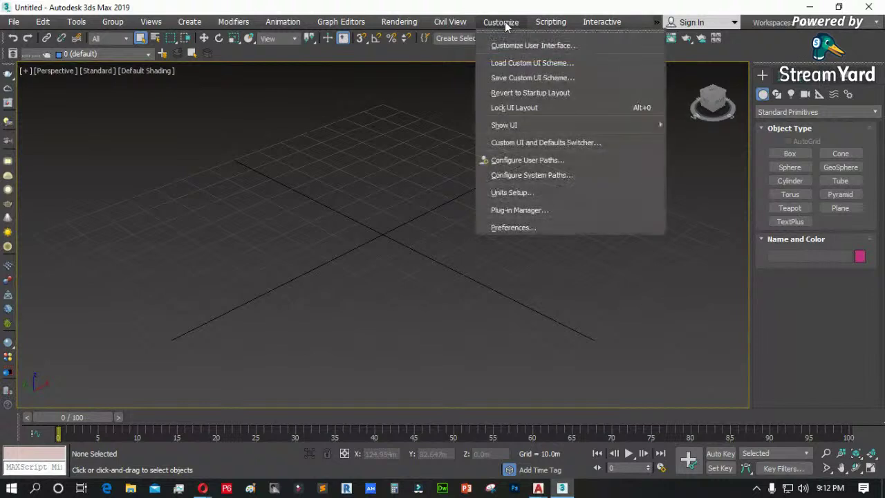
mouse_move(484, 129)
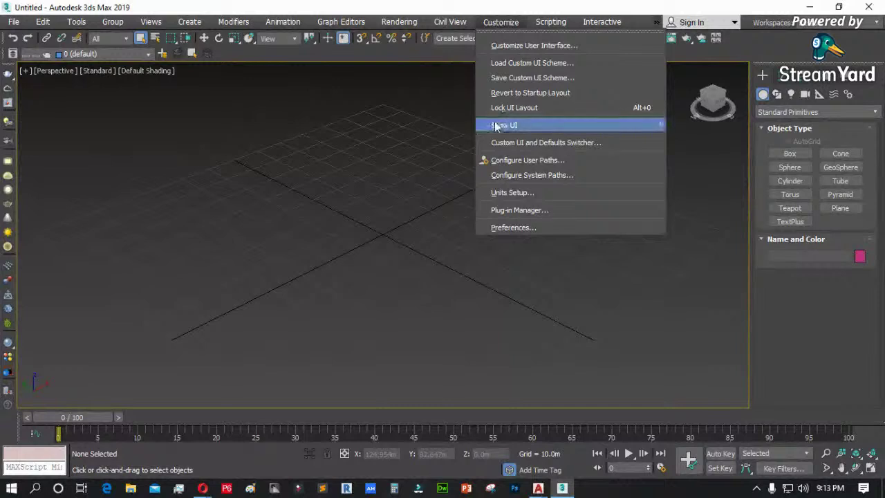
click(512, 192)
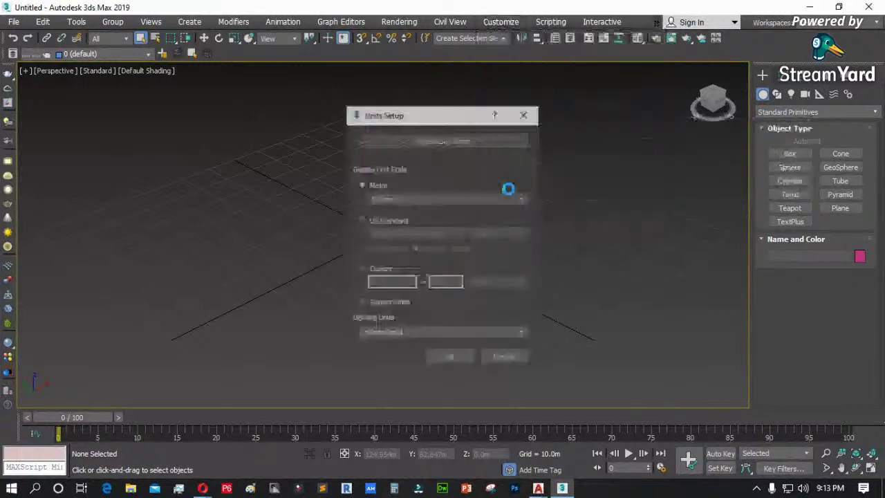
click(372, 303)
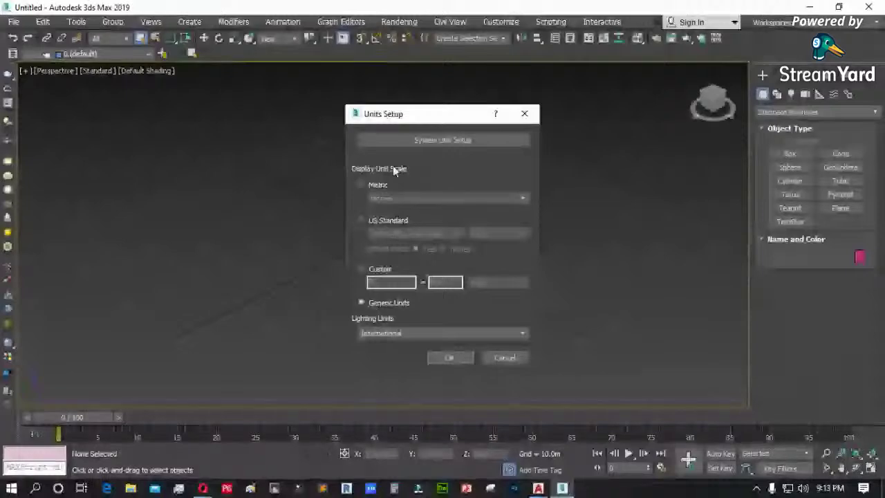
click(361, 184)
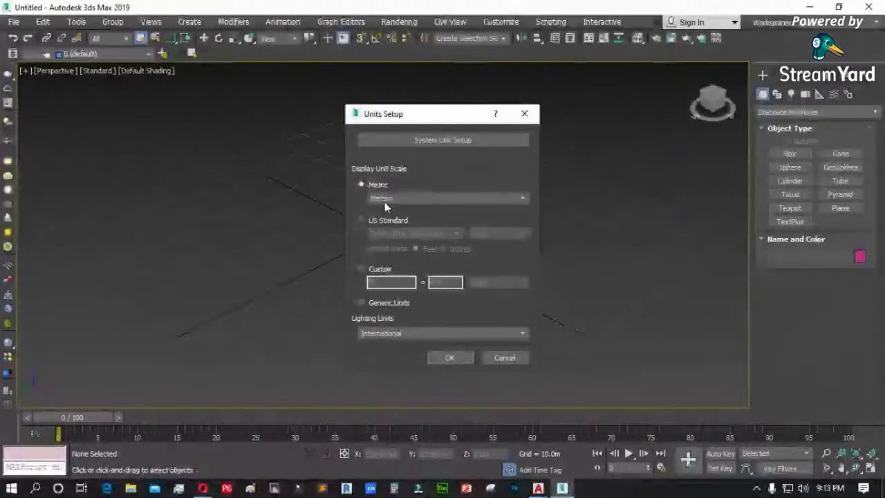
click(442, 140)
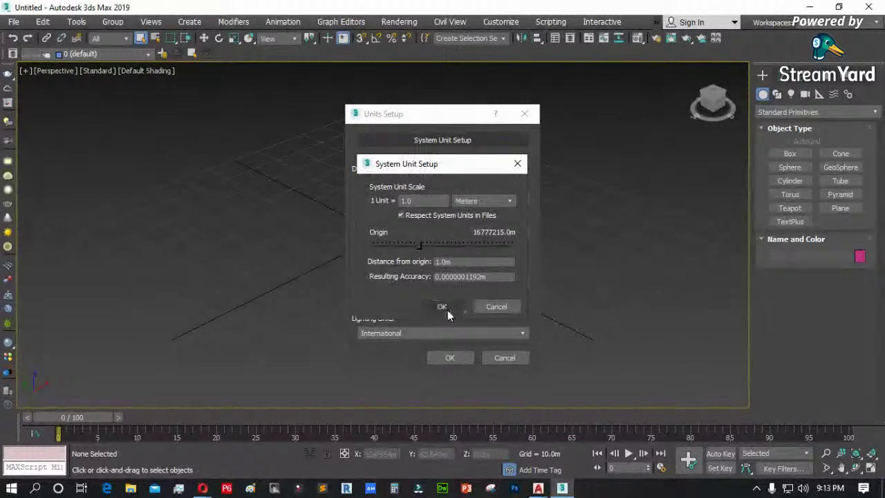
click(441, 306)
drag(432, 111, 187, 111)
click(206, 356)
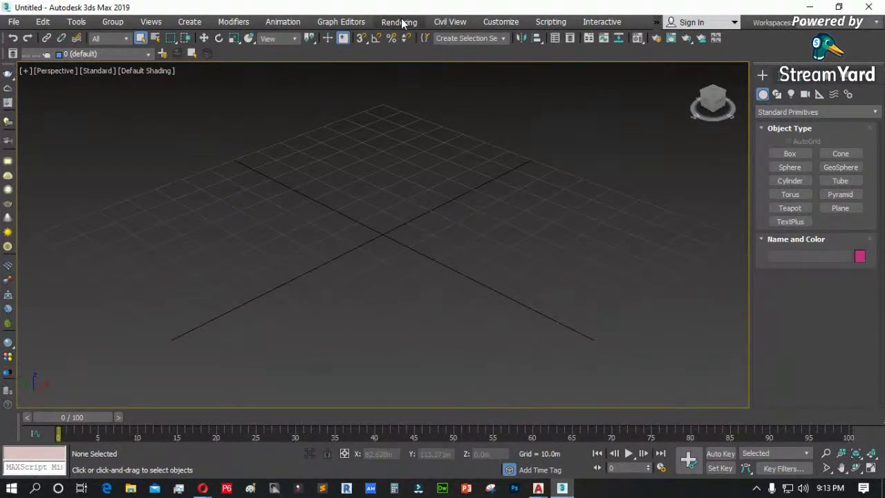
click(809, 6)
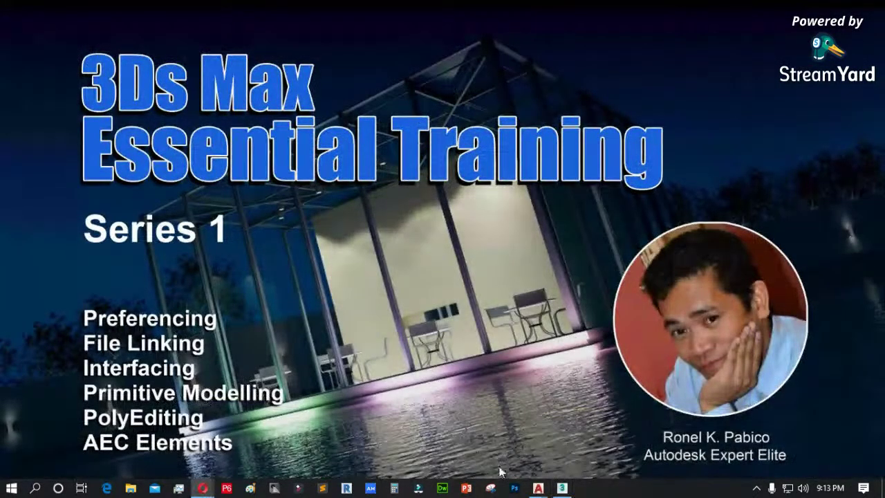
click(562, 488)
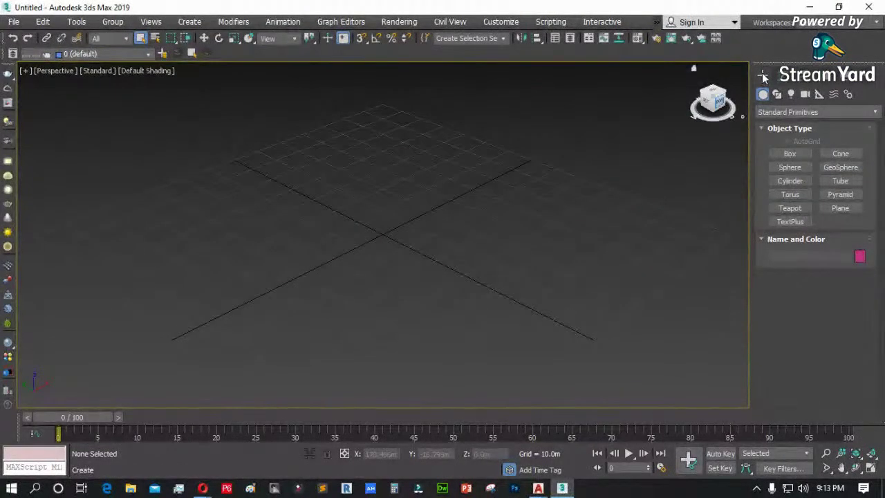
click(498, 22)
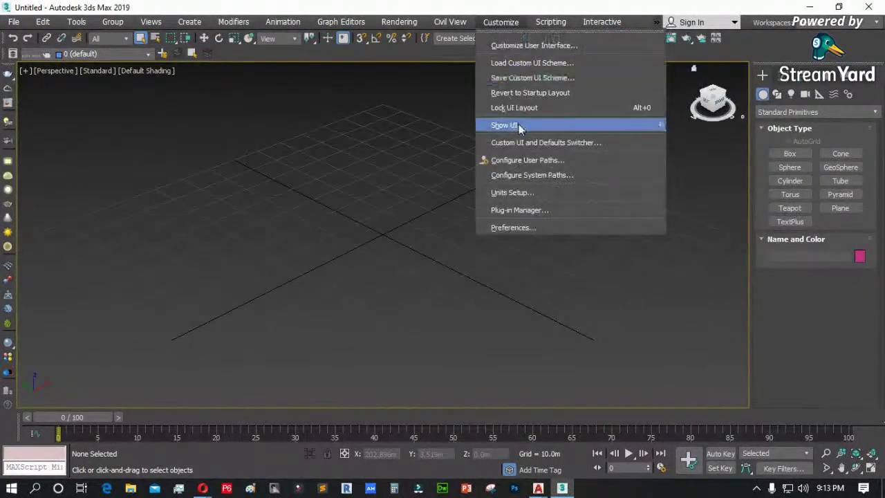
click(814, 241)
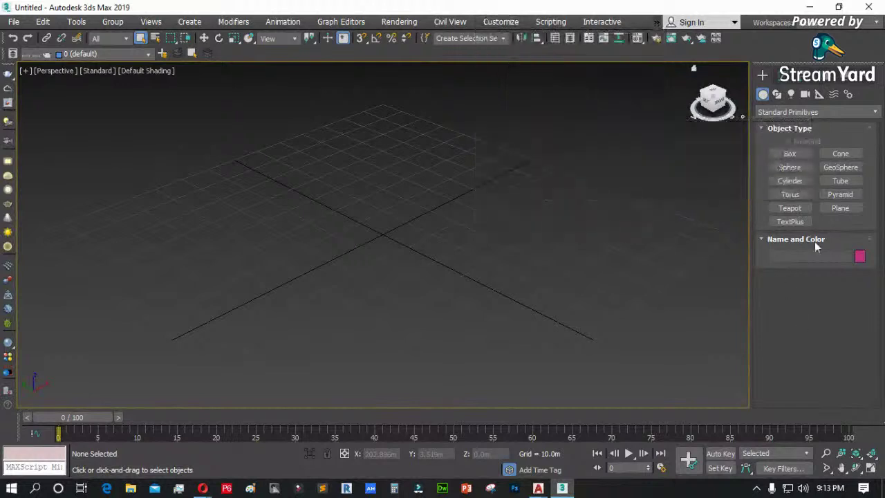
- Review the Modify, Hierarchy, Motion, Display and Utilities options and the spline shape types, and return to the standard geometry primitives
click(785, 81)
click(806, 81)
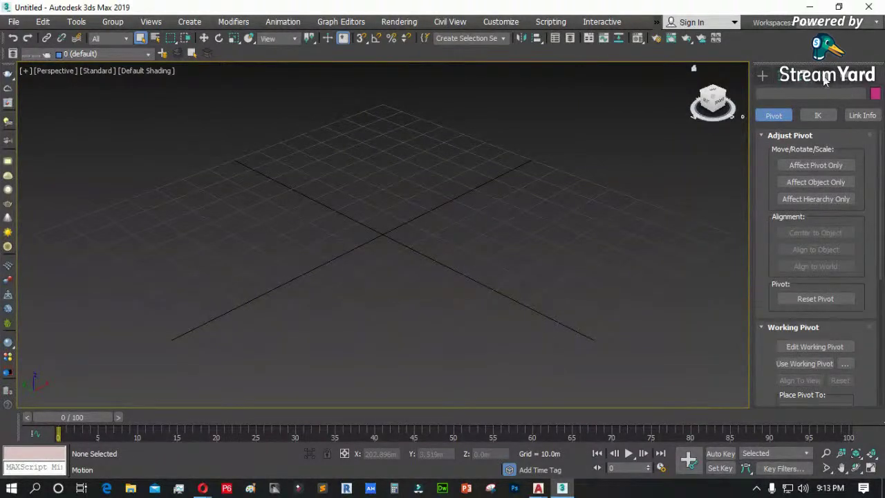
click(824, 82)
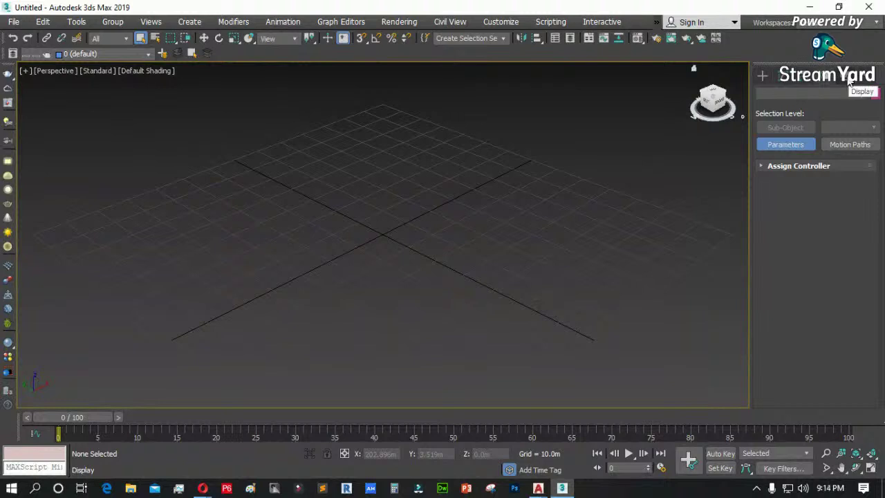
click(850, 81)
click(864, 81)
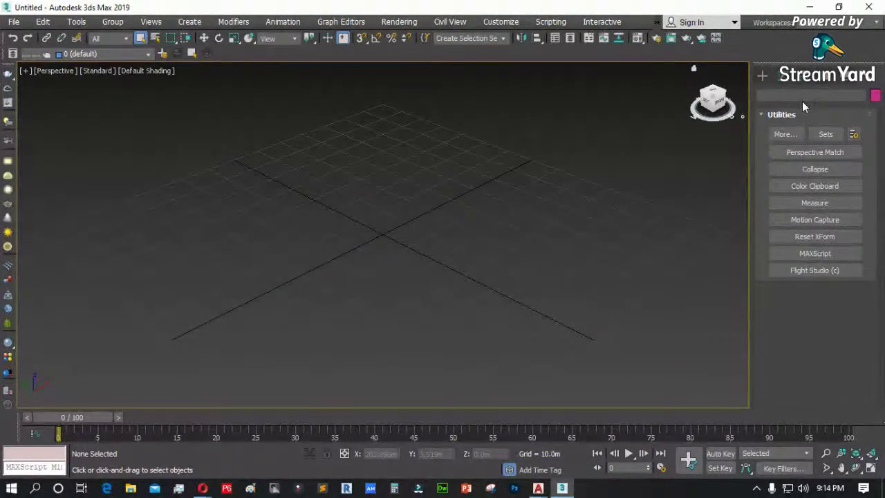
click(763, 78)
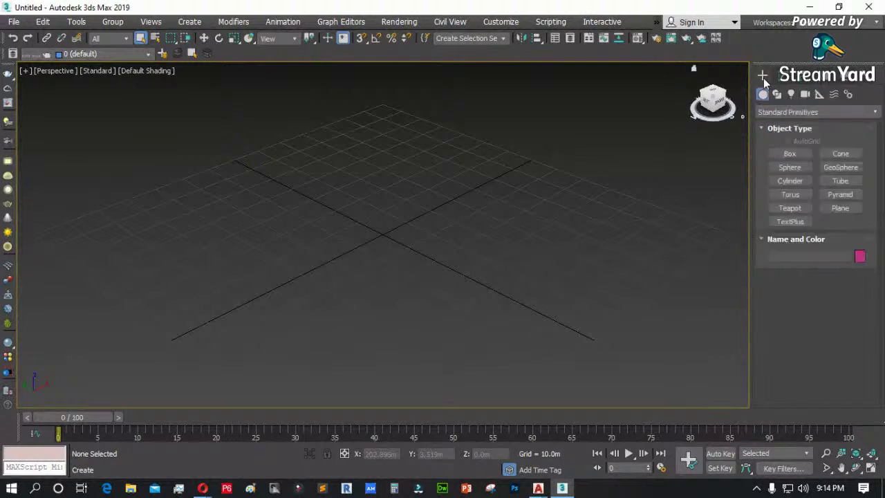
click(777, 95)
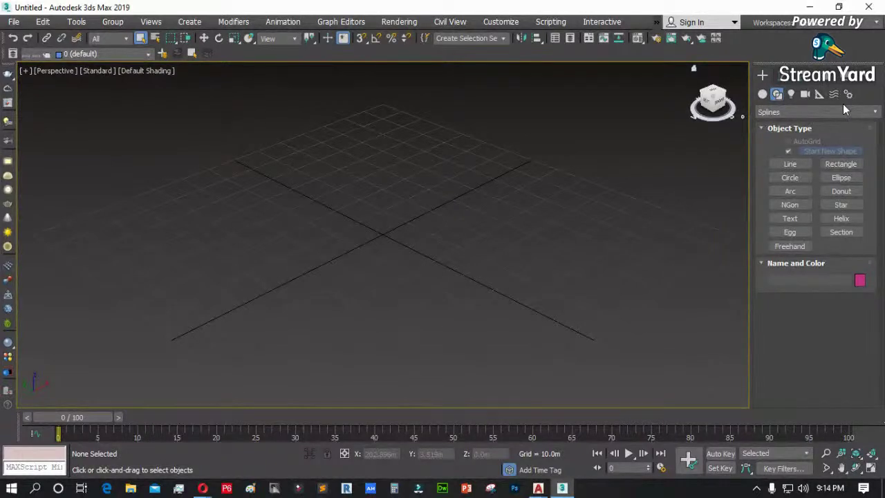
click(763, 96)
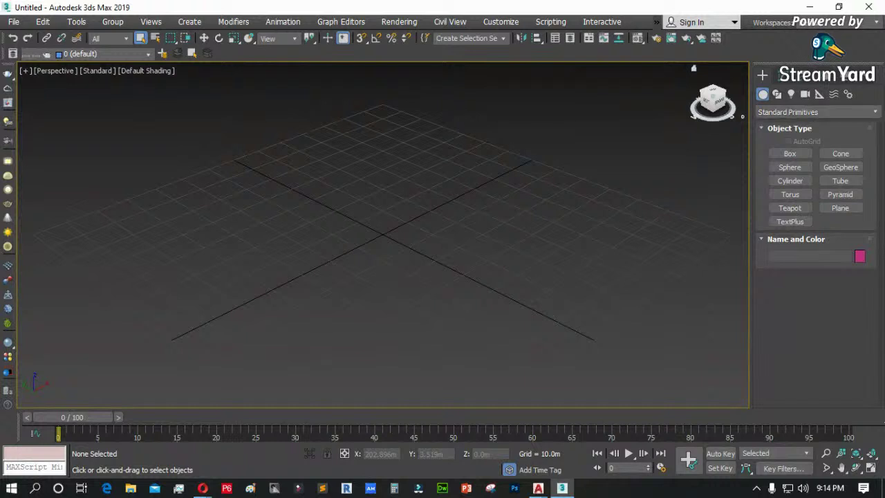
- Show the list of geometry categories, capture the screen, and paste the capture into a maximized Paint window
click(873, 112)
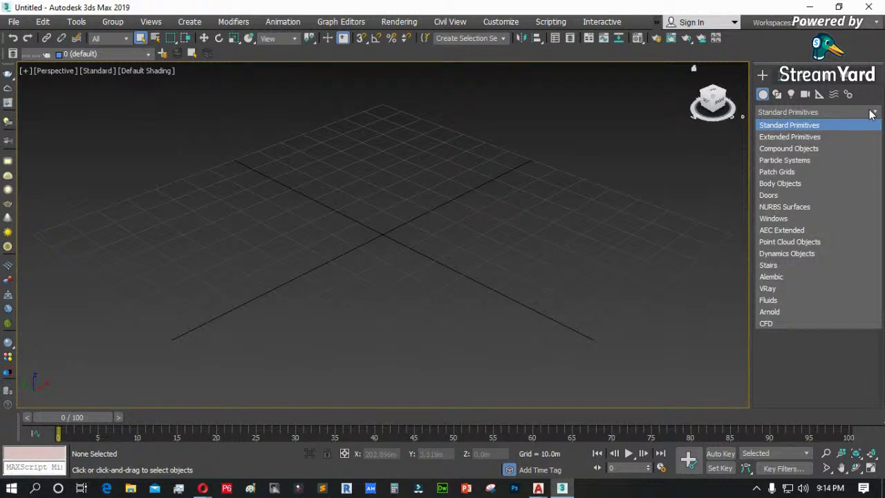
click(250, 487)
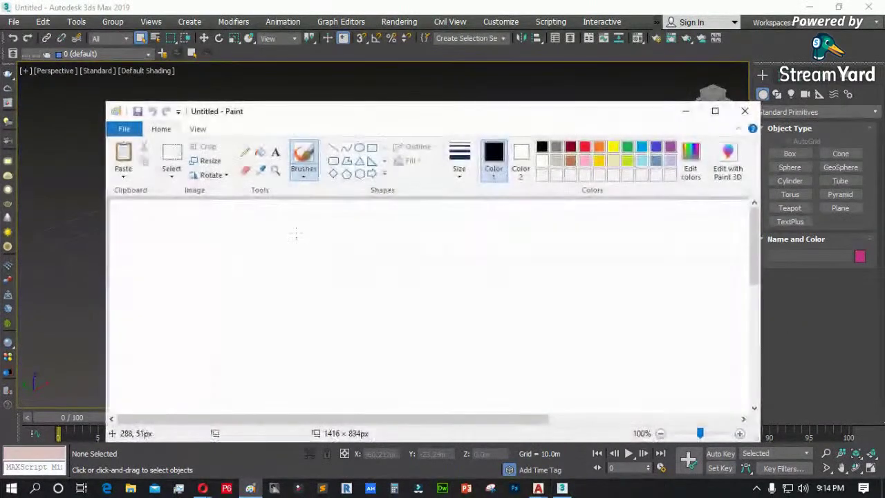
click(714, 111)
key(alt+Tab)
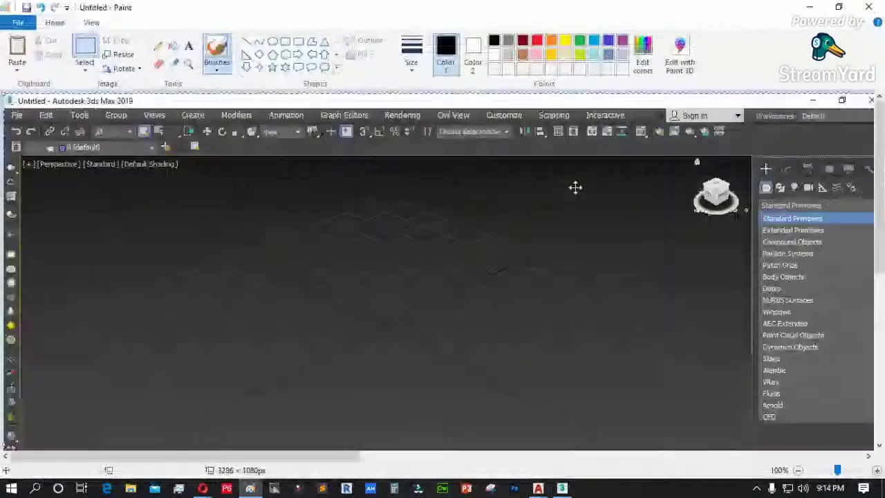
- Magnify the pasted capture to 200% and examine the creation categories and the geometry type list in it
scroll(442, 276, right, 5)
click(876, 470)
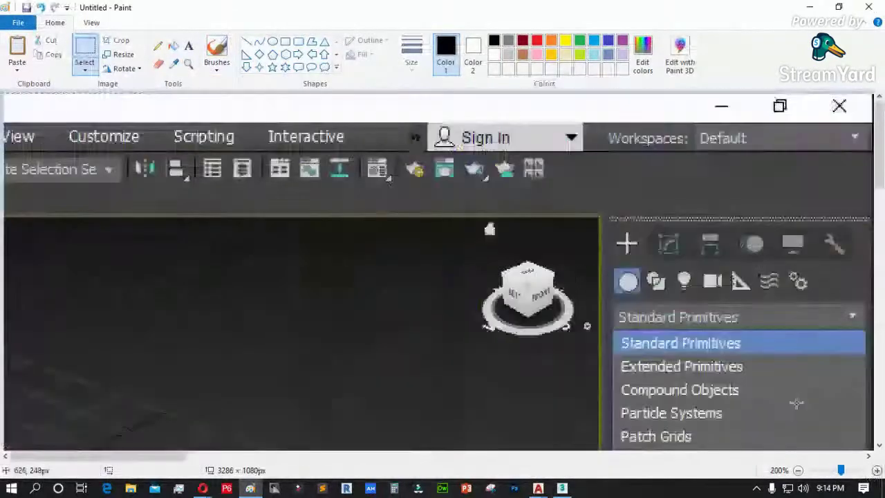
scroll(754, 371, down, 2)
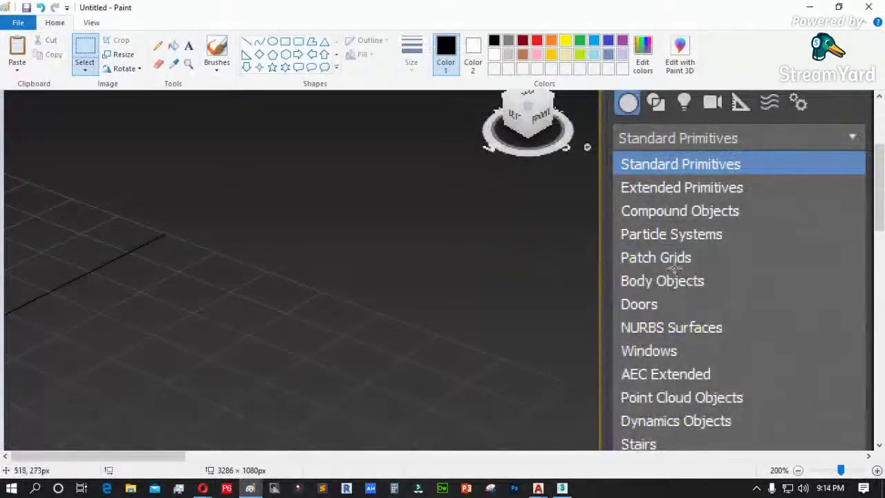
scroll(671, 256, up, 2)
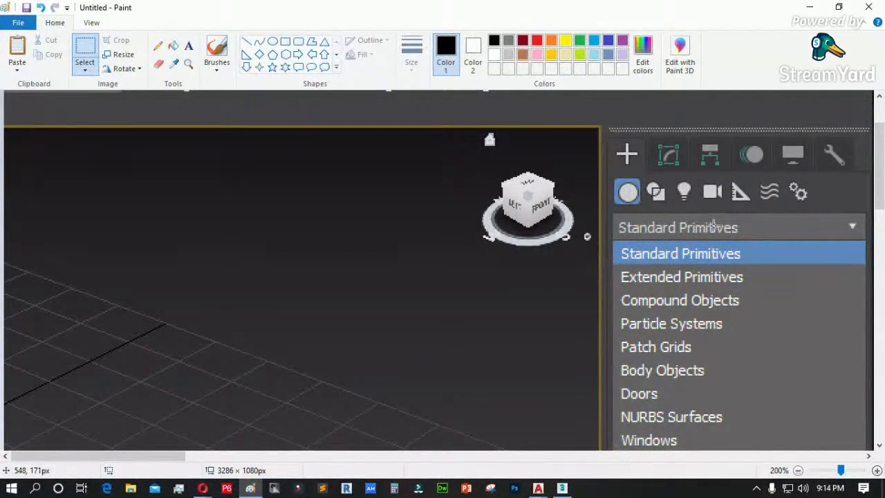
drag(172, 456, 203, 456)
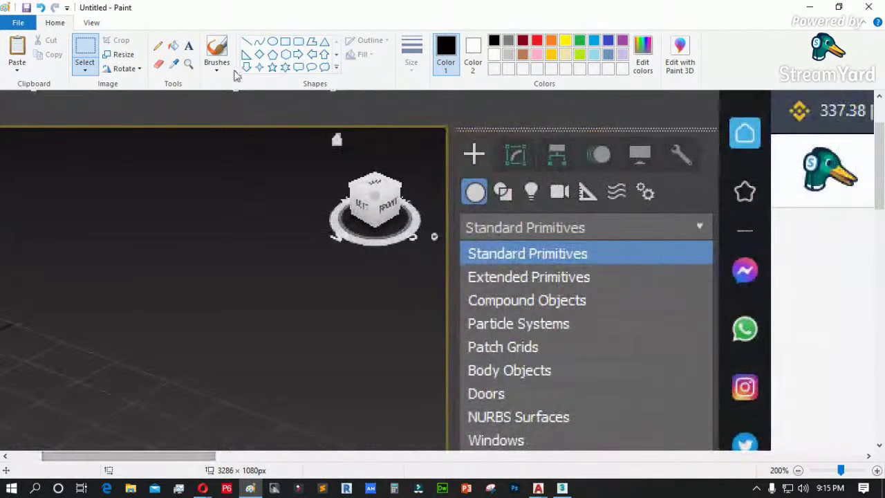
- Circle the arrow of the geometry type list on the capture with a red oval about 30 × 36 px
click(273, 41)
click(539, 40)
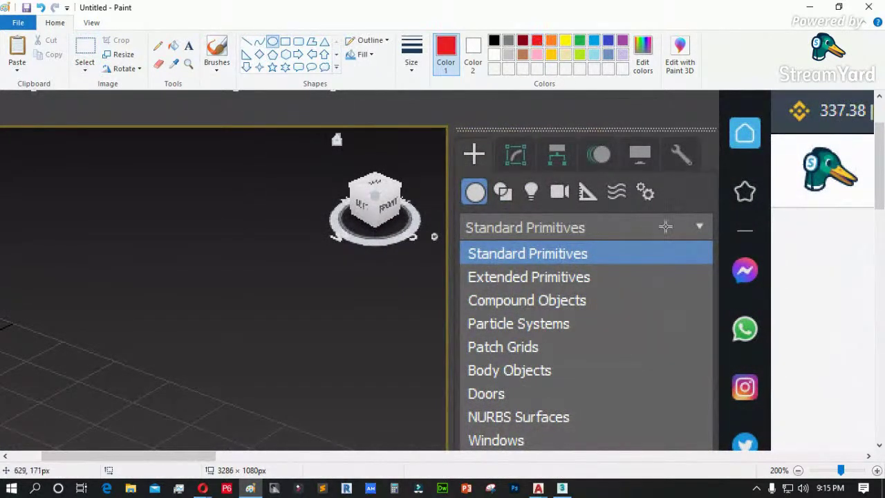
drag(682, 202, 720, 248)
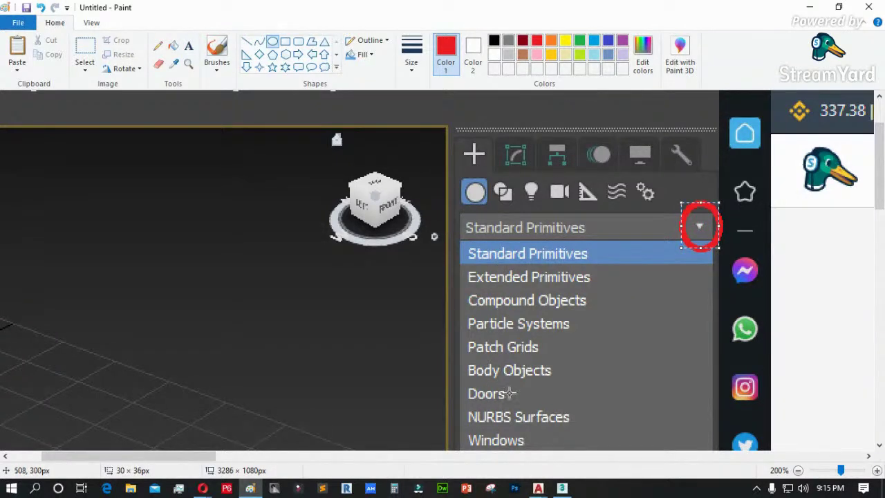
- Frame the VRay entry in the captured list with a red rectangle about 71 × 19 px and switch to 3ds Max
scroll(509, 394, down, 5)
scroll(509, 394, down, 2)
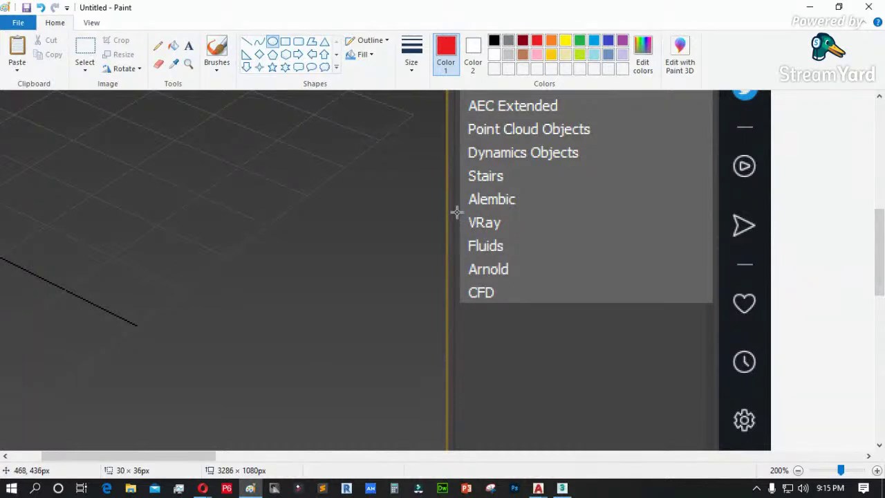
click(285, 41)
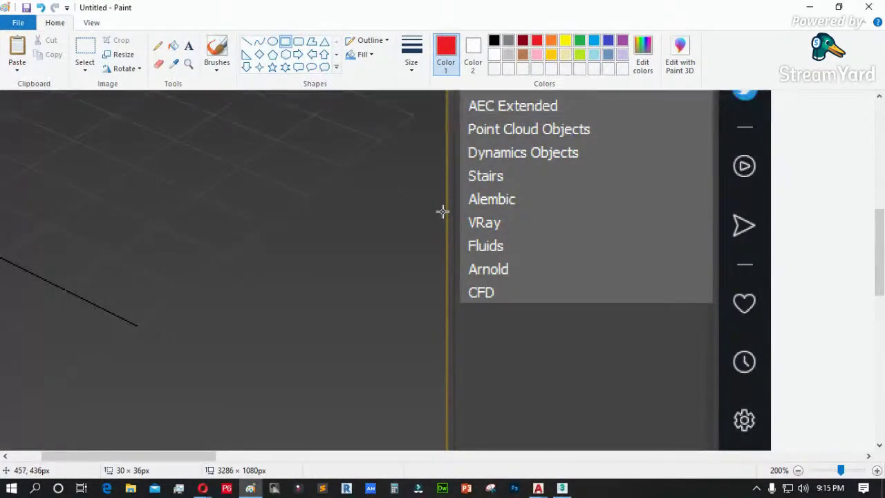
drag(441, 206, 533, 231)
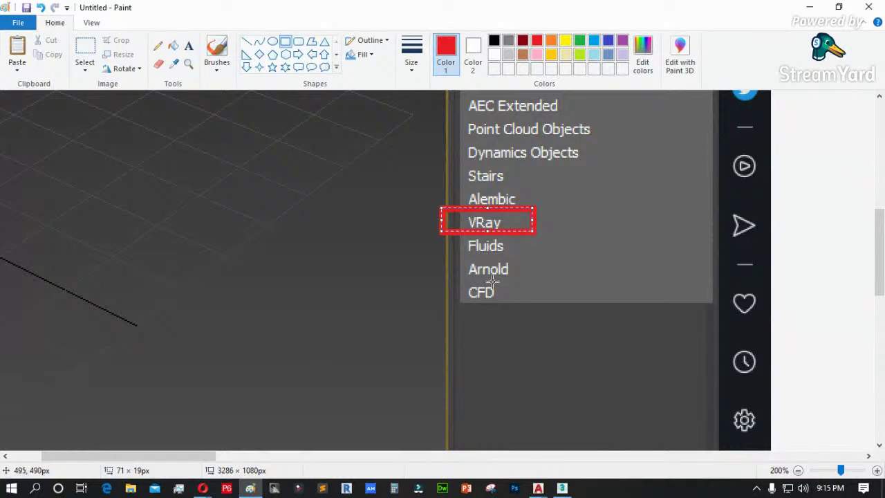
scroll(494, 277, up, 3)
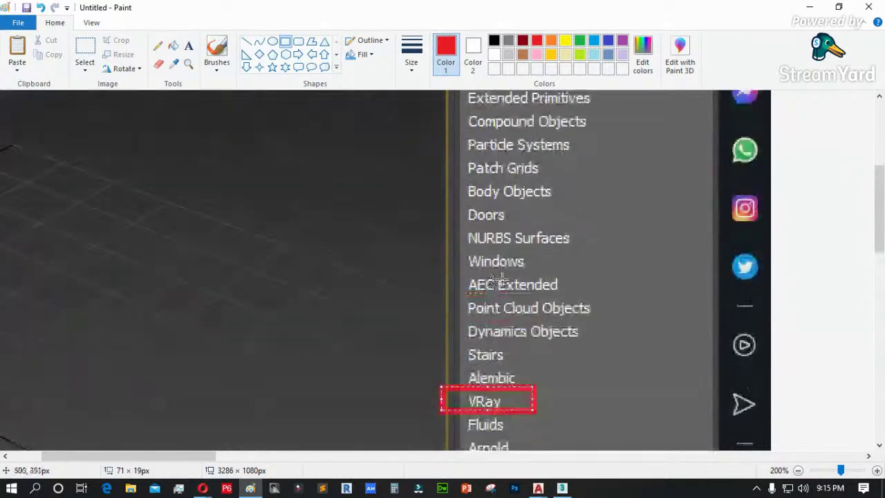
click(810, 7)
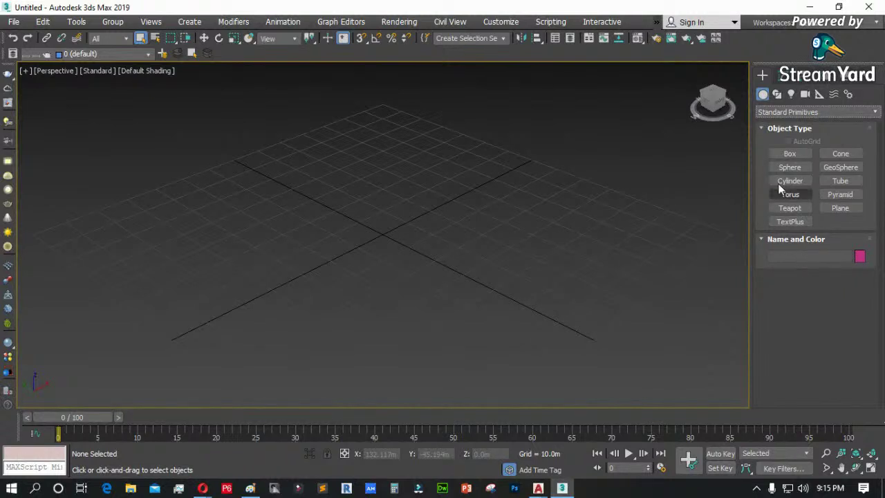
- Draw a box about 40.4 m long, 51.4 m wide and 25.5 m high across the grid centre, and delete it
click(791, 154)
click(307, 276)
drag(309, 277, 550, 261)
click(549, 160)
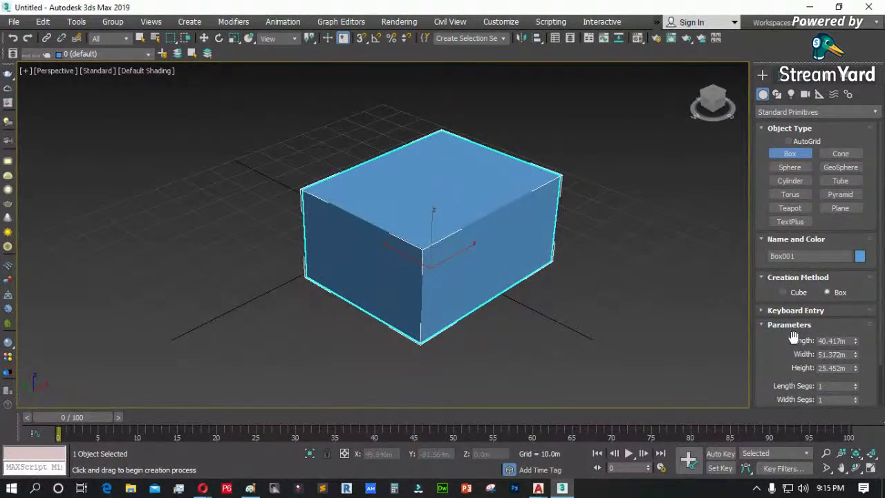
scroll(794, 325, down, 3)
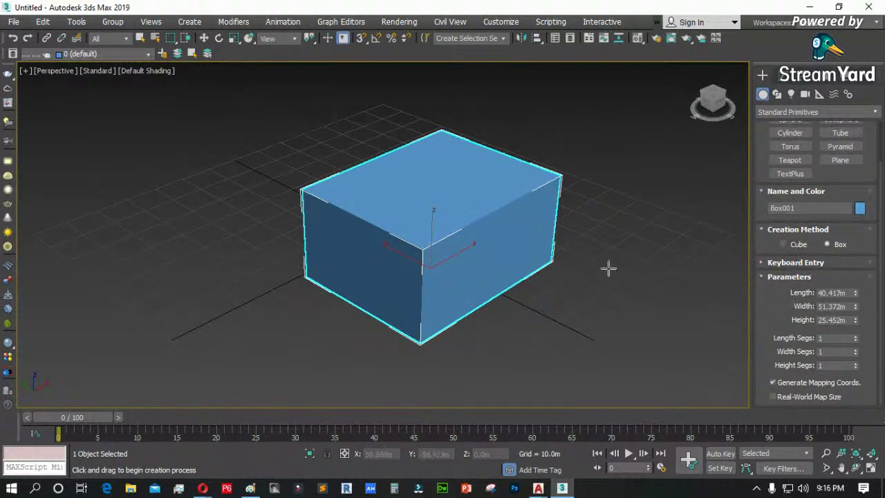
key(Delete)
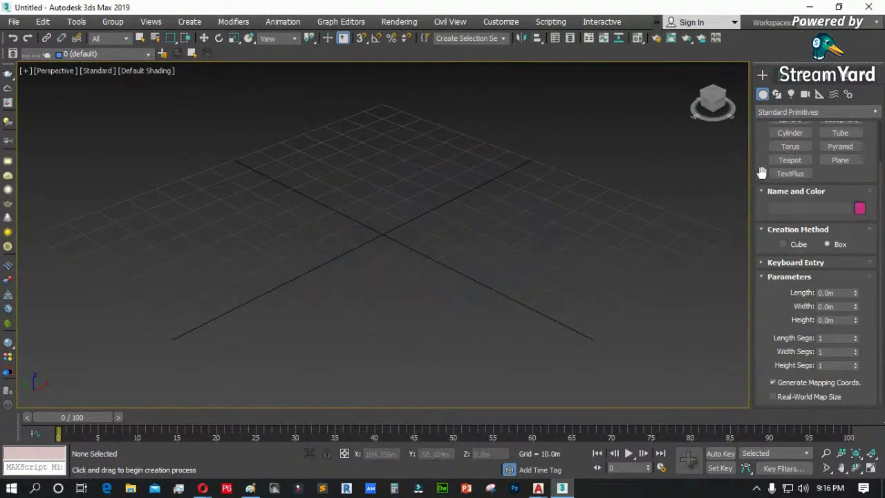
- Draw a box about 22.6 m long, 39.5 m wide and 23 m high beside the grid centre
scroll(761, 172, up, 3)
click(789, 152)
drag(270, 248, 420, 233)
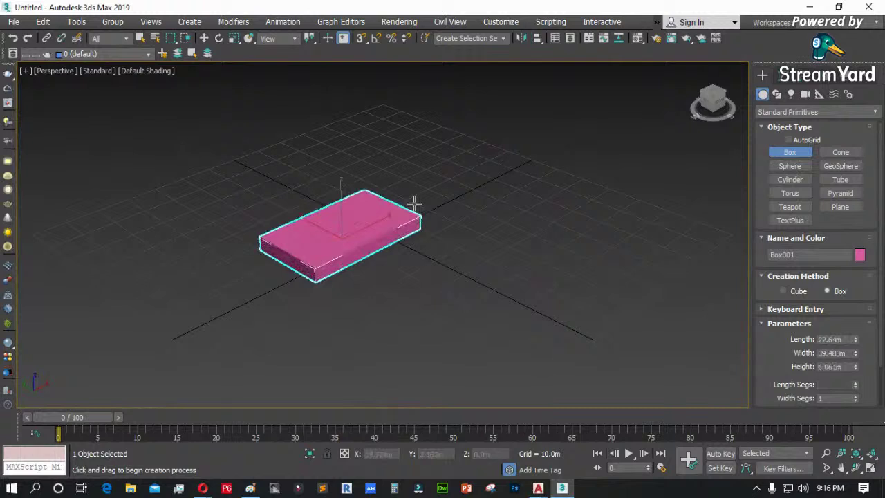
click(401, 145)
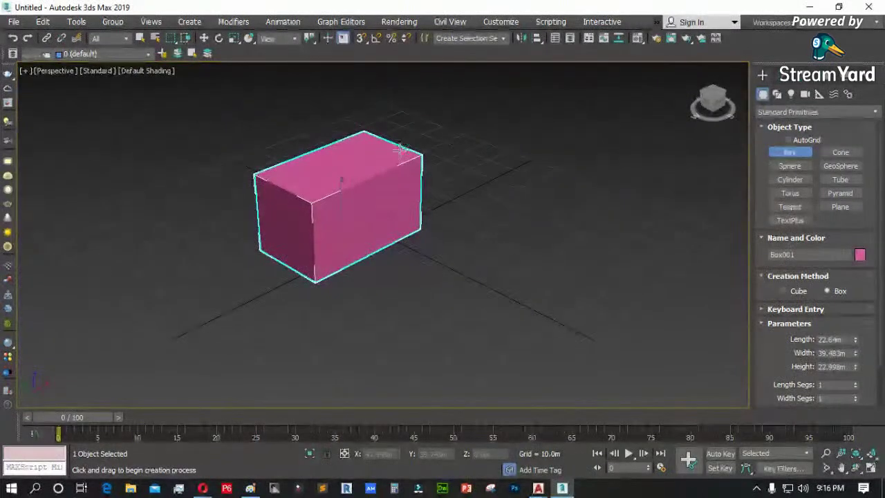
- Rename the new box b1 and end the Box creation
click(771, 255)
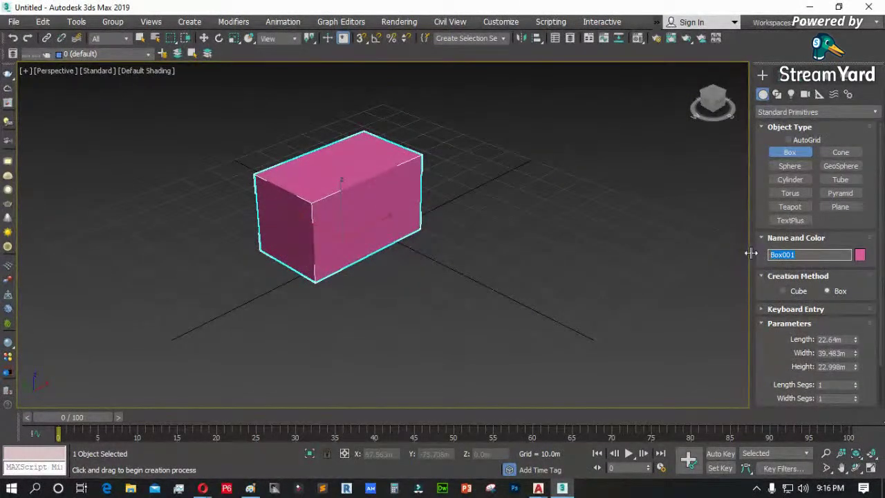
text(B1)
key(Return)
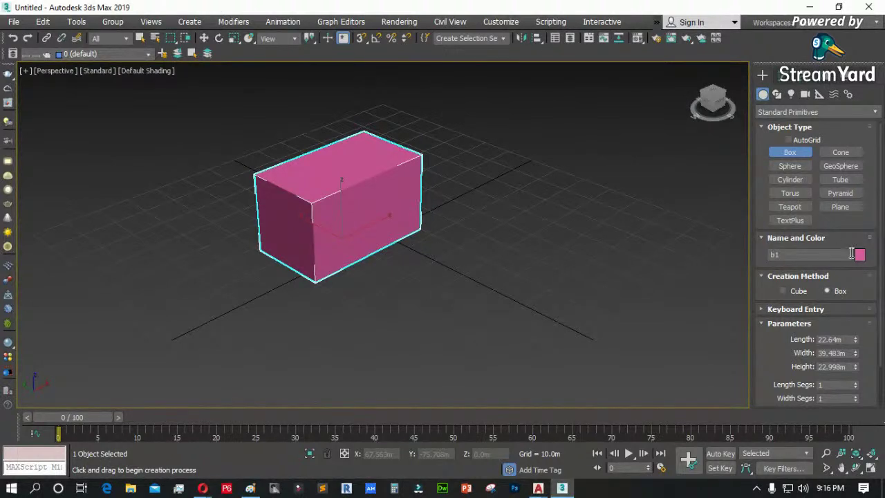
right_click(316, 152)
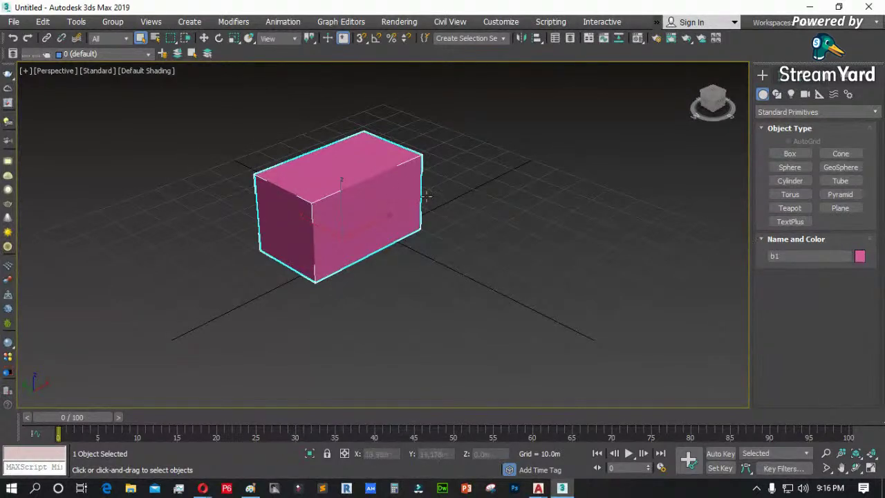
- Change the object color of box b1 to teal and, in a second pass, to yellow from the 3ds Max palette
click(858, 256)
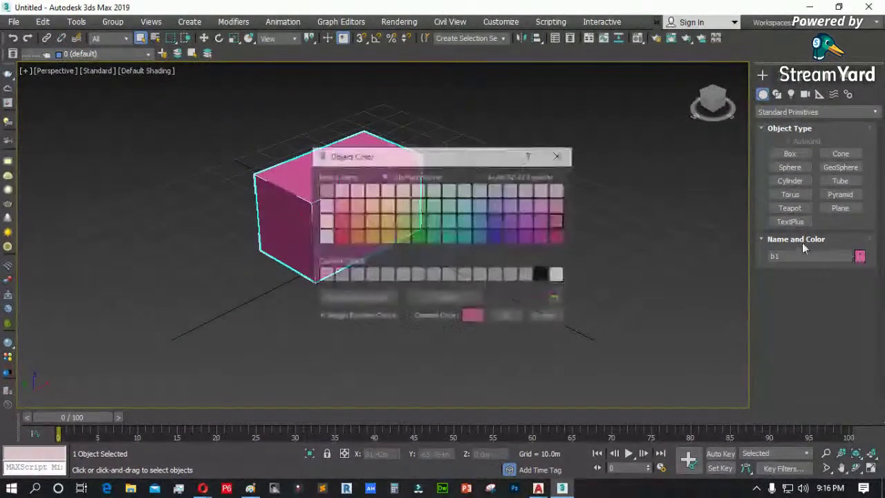
click(449, 236)
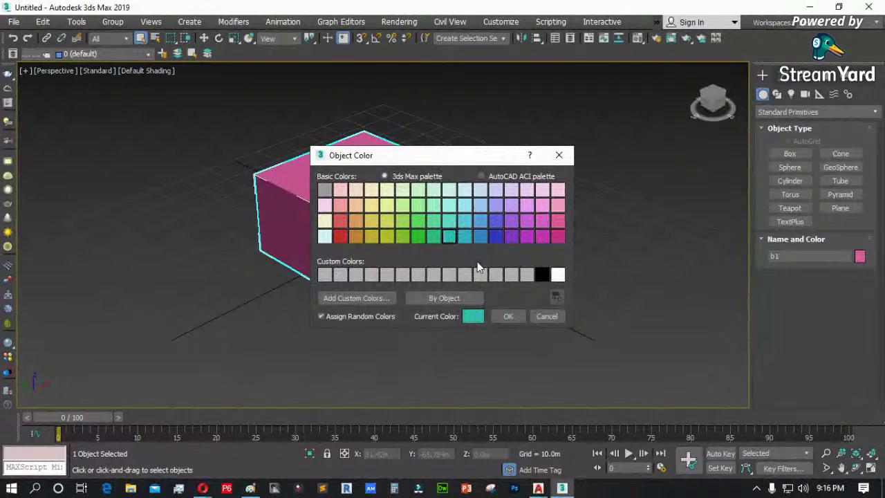
click(510, 316)
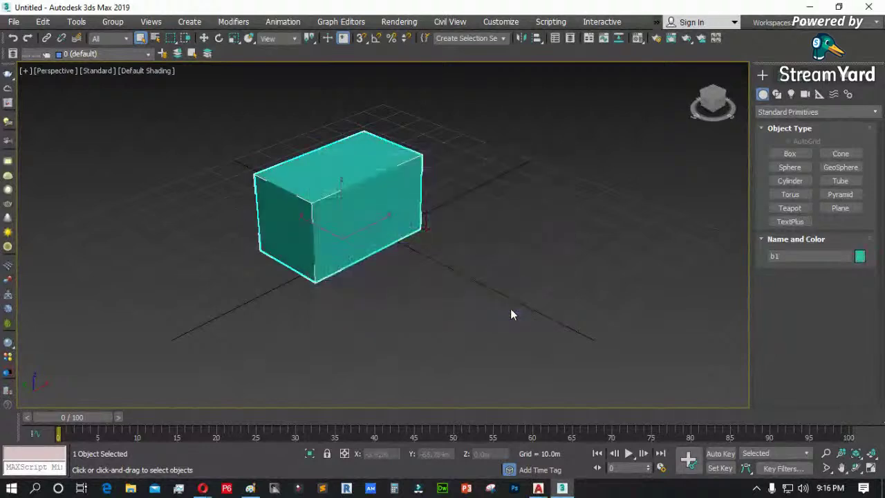
click(859, 257)
click(369, 222)
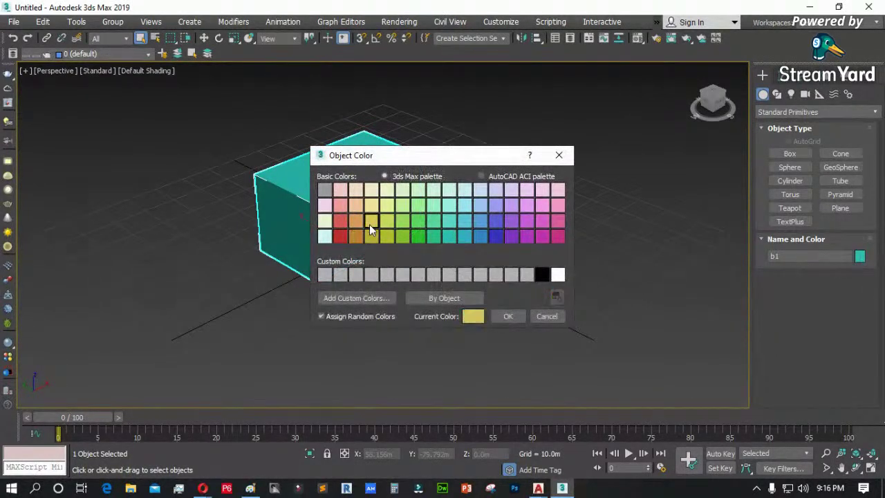
click(509, 315)
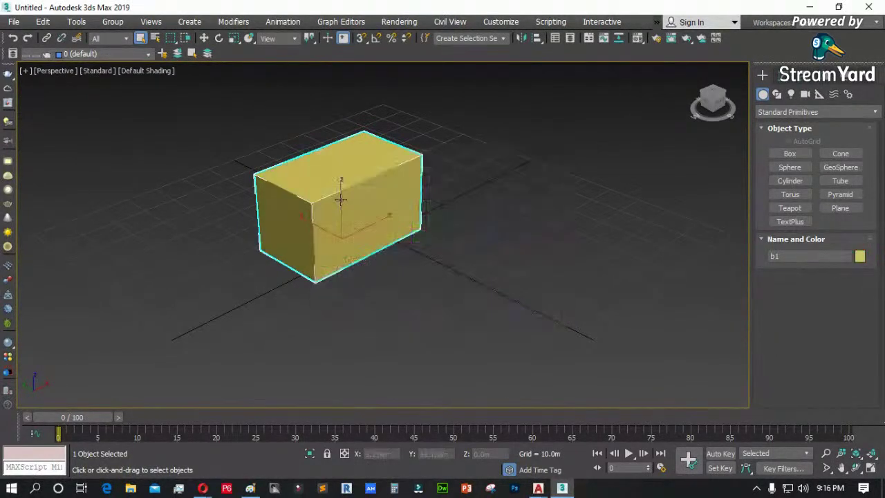
- Select the yellow box and delete it from the scene
click(493, 220)
click(345, 211)
key(Delete)
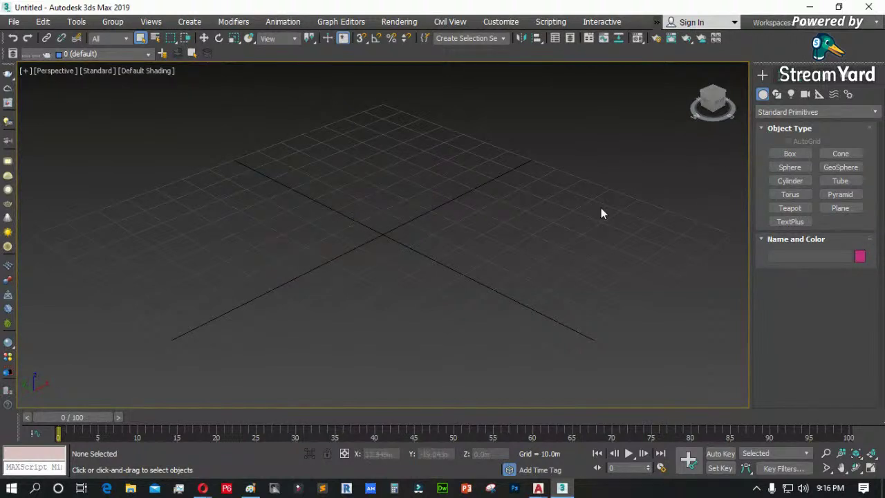
- Draw a cube with sides of about 23.3 m using the Cube creation method, and undo it
click(782, 153)
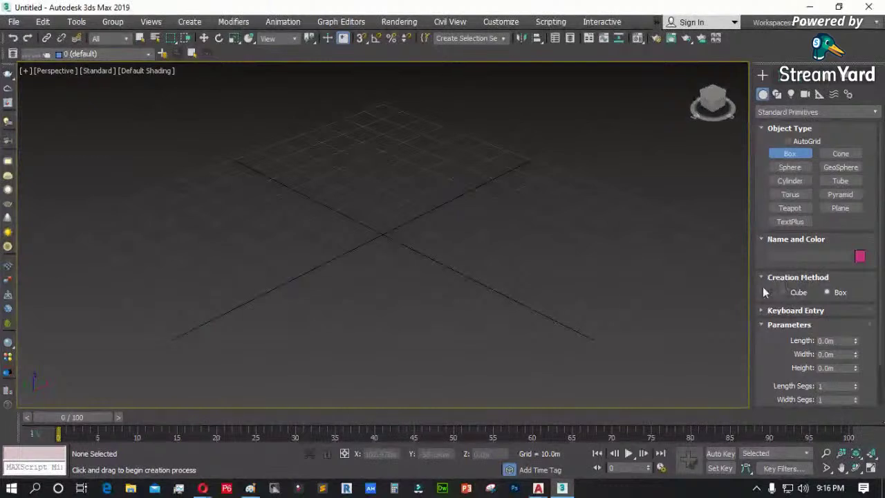
drag(763, 286, 761, 263)
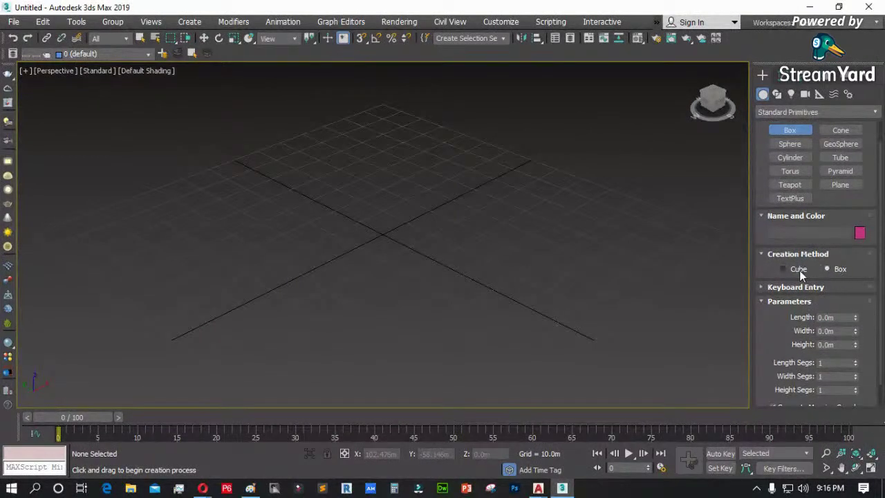
drag(312, 272, 351, 260)
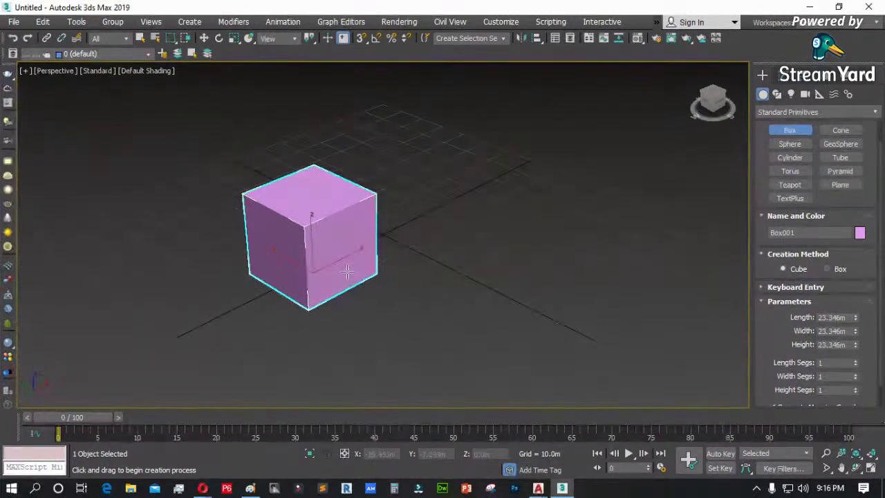
key(ctrl+z)
- Draw a box about 10.5 m long, 23.4 m wide and 14.3 m high using the Box creation method, and delete it
click(828, 269)
drag(369, 223, 425, 207)
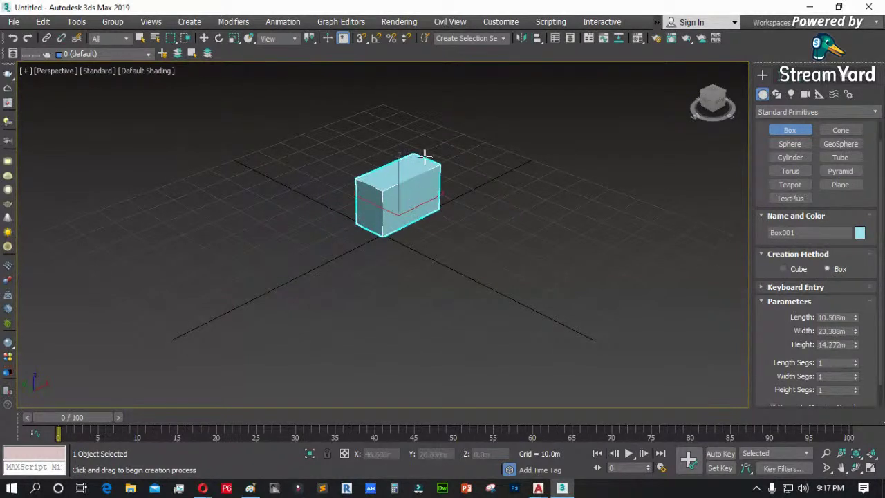
scroll(425, 156, up, 5)
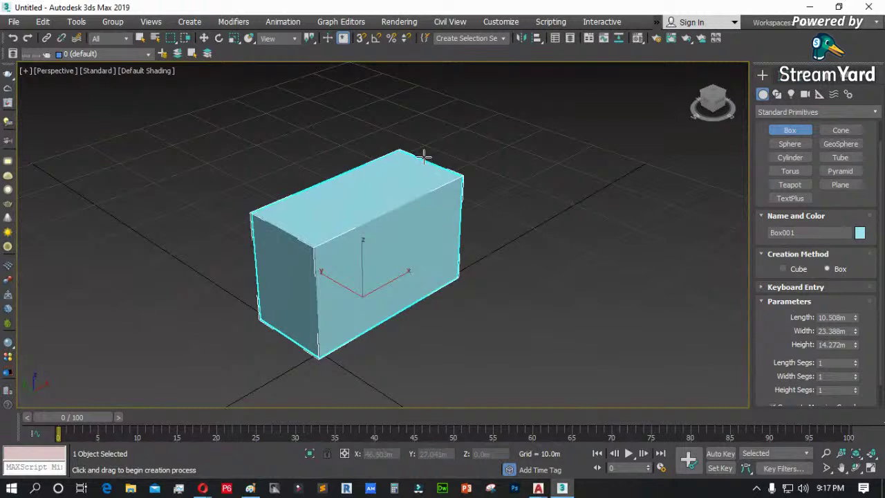
key(Delete)
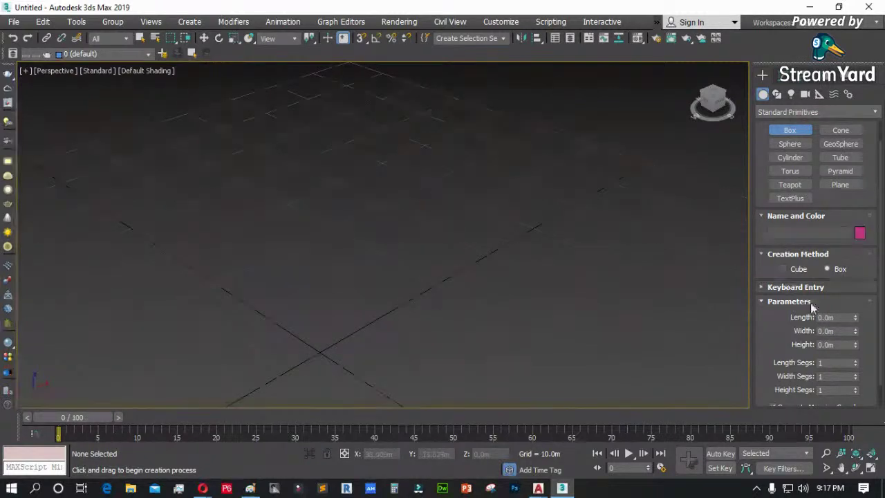
- Create a box by keyboard entry with length, width and height each set to 1 m
drag(784, 316, 781, 276)
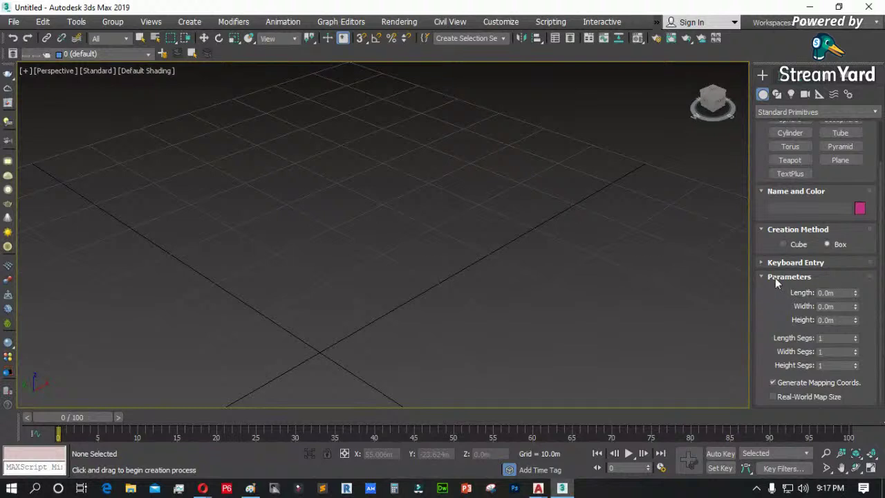
click(762, 276)
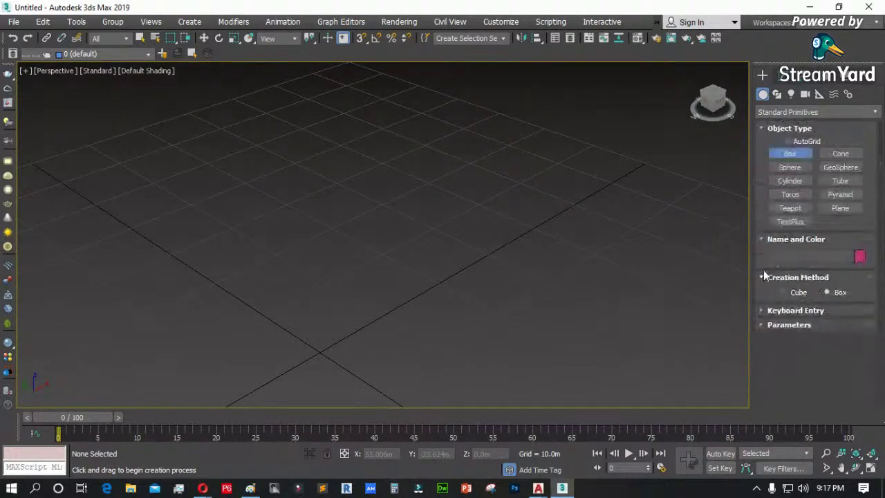
click(763, 313)
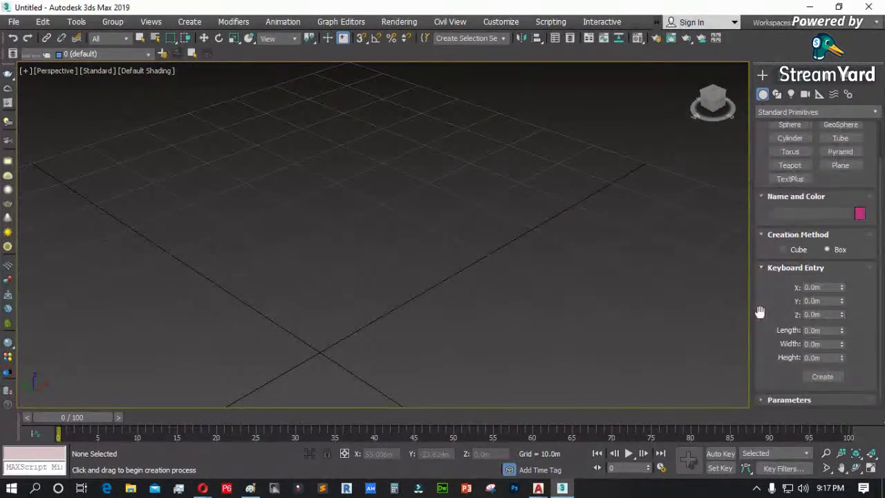
double_click(828, 331)
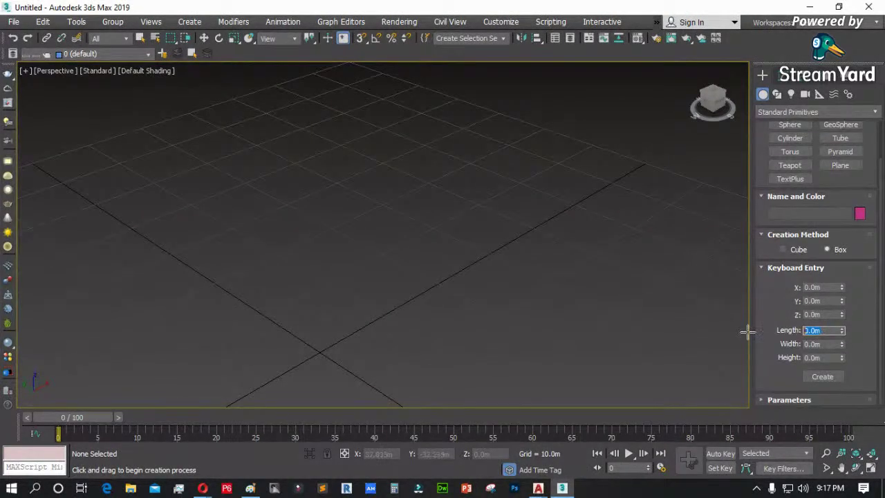
text(1)
key(Tab)
text(1)
key(Tab)
text(1)
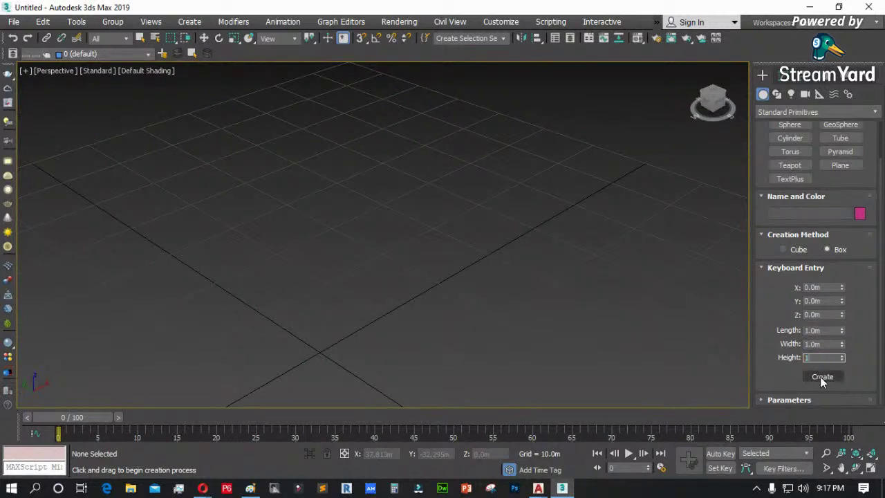
click(821, 376)
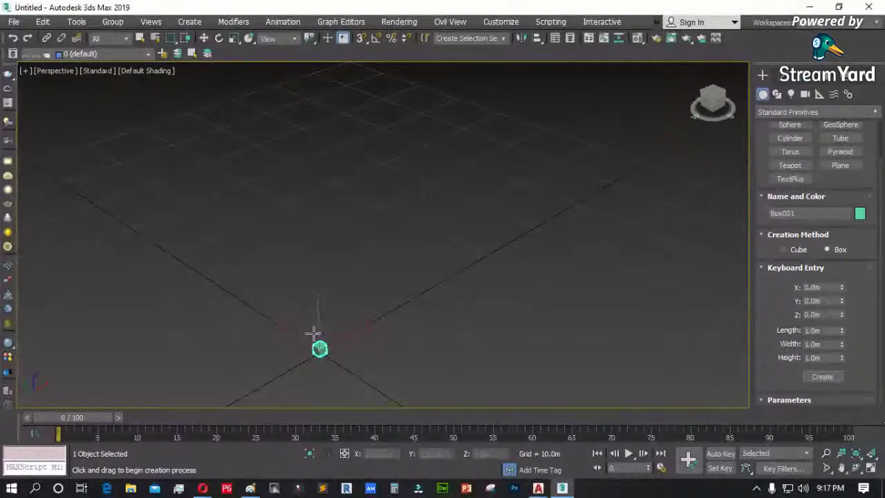
- Frame the new box in the perspective view, end the Box creation and select the box
key(z)
right_click(186, 284)
scroll(185, 284, down, 5)
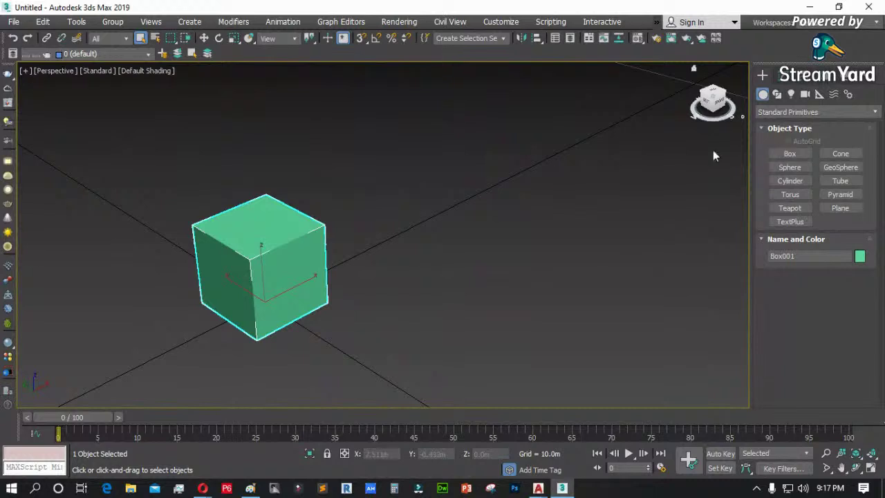
right_click(257, 274)
click(251, 279)
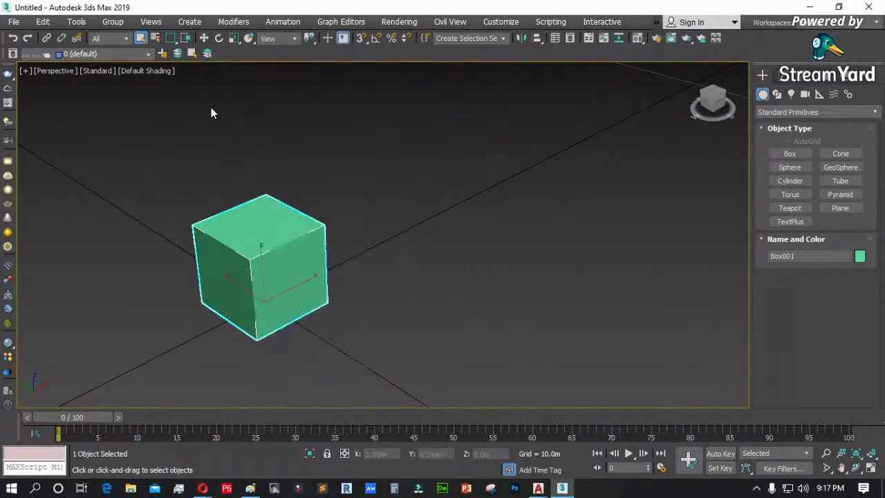
- Move the green box along its individual axes to about X 0.229 m, Y -0.147 m, Z -0.034 m
click(205, 38)
drag(294, 285, 538, 188)
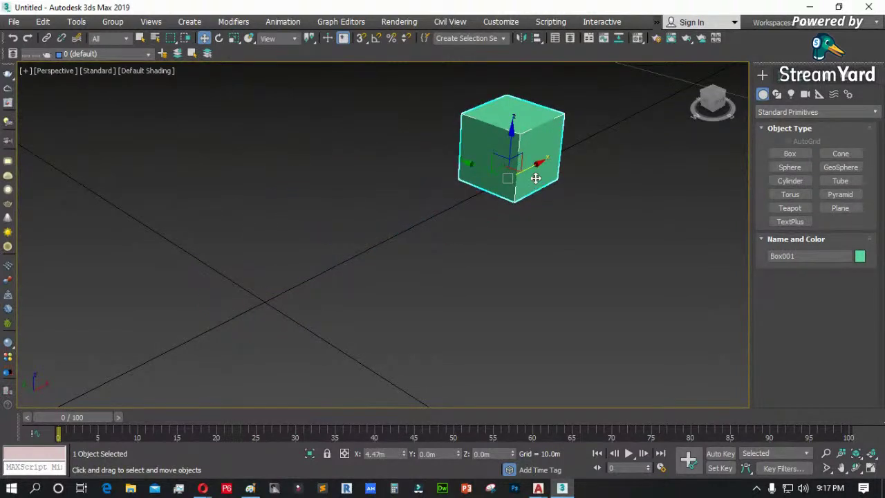
drag(533, 166, 308, 297)
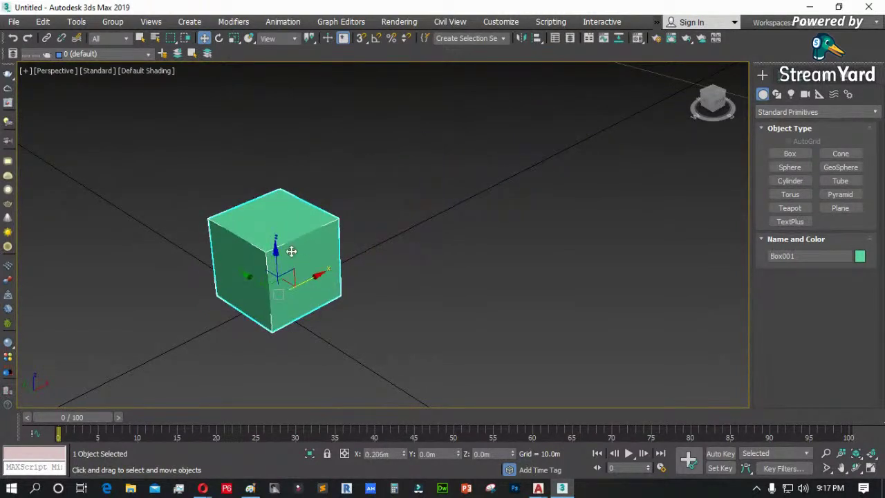
scroll(267, 296, up, 4)
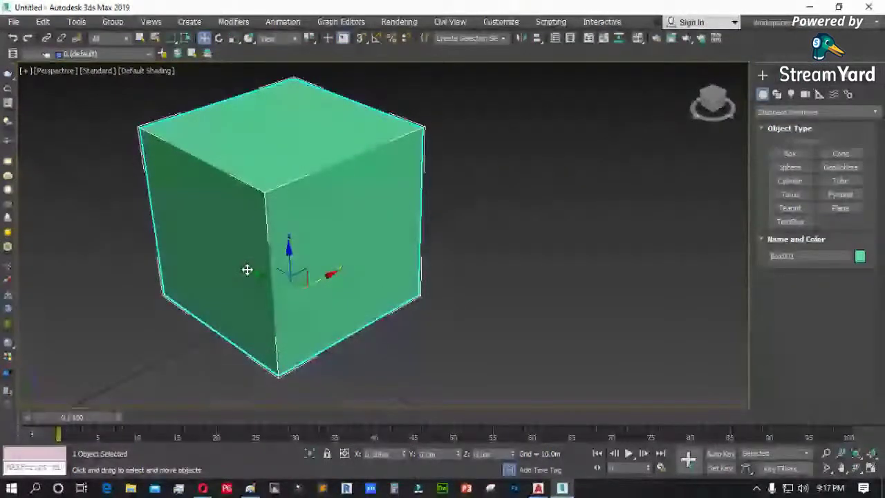
drag(330, 275, 269, 283)
mouse_move(295, 251)
mouse_down()
mouse_move(294, 169)
mouse_move(298, 253)
mouse_up()
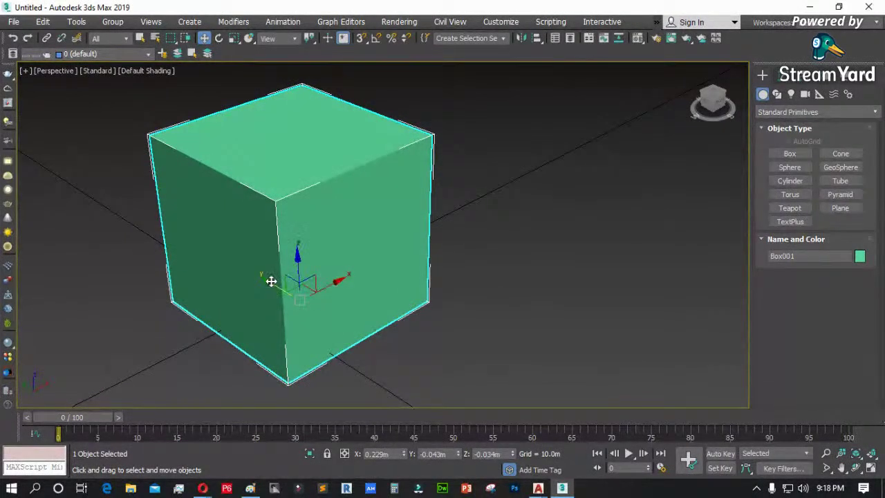
drag(271, 281, 387, 261)
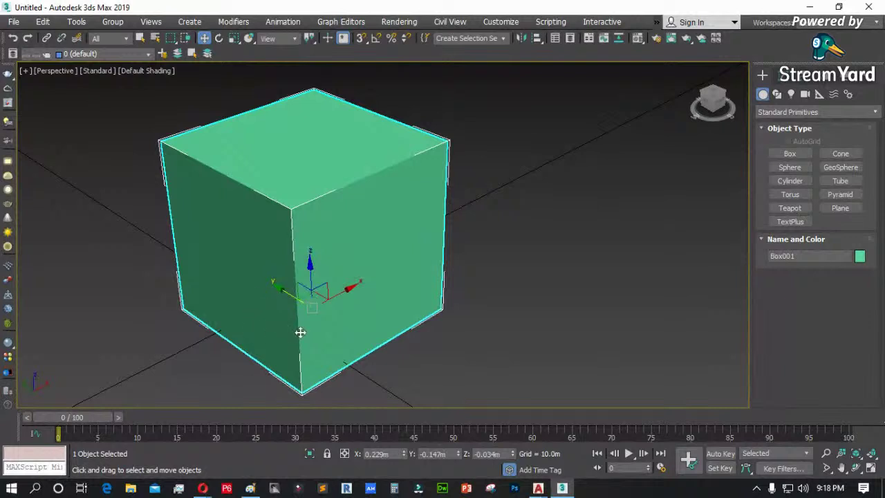
- Move the green box using the two-axis plane handles to about X 0.39 m, Y 0.039 m, Z -0.059 m
scroll(322, 325, up, 3)
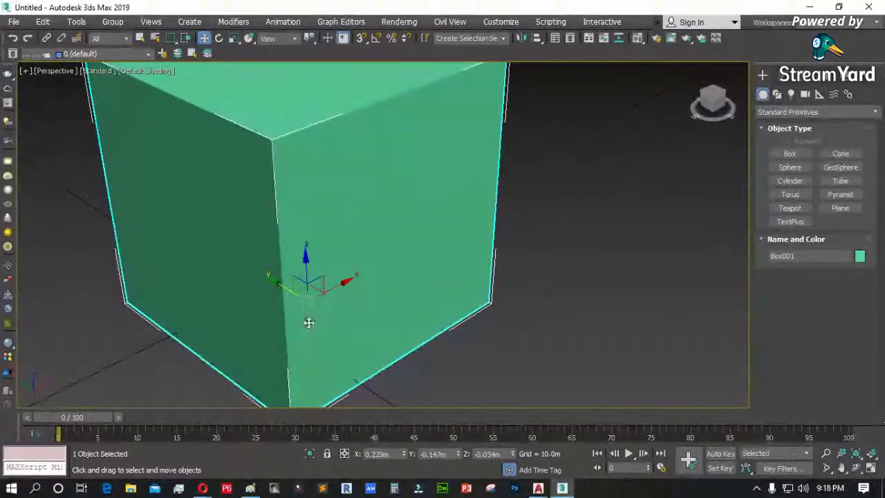
drag(309, 306, 284, 291)
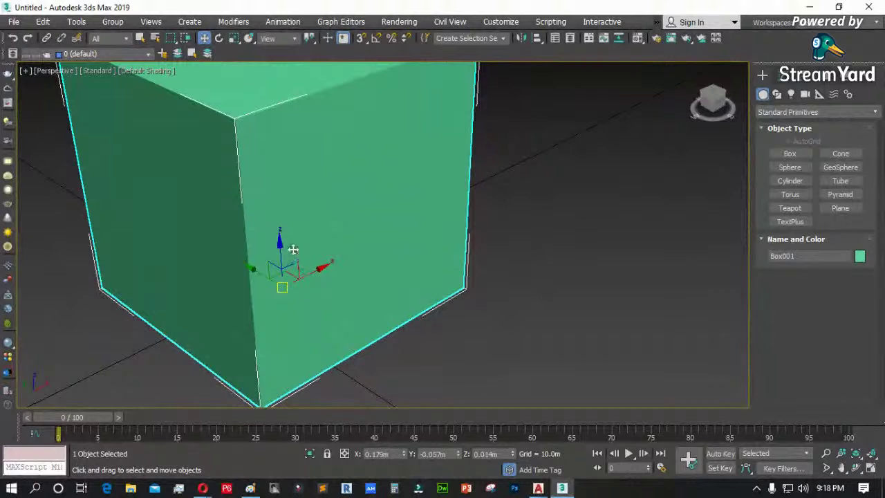
scroll(295, 294, up, 2)
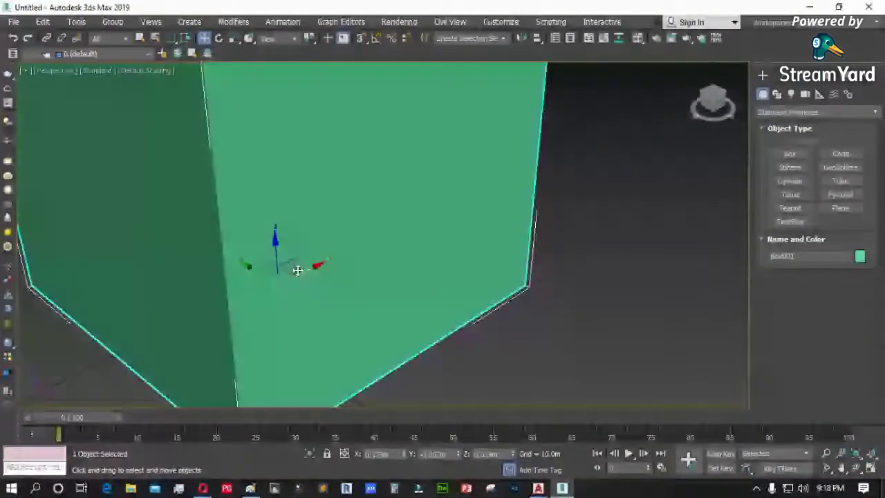
drag(297, 270, 403, 311)
drag(320, 259, 423, 205)
alt+middle_drag(423, 205, 431, 259)
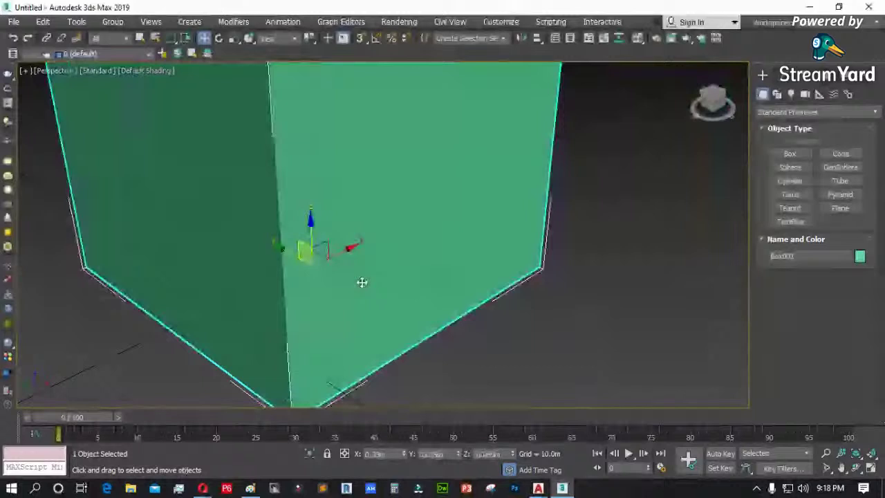
scroll(396, 232, down, 3)
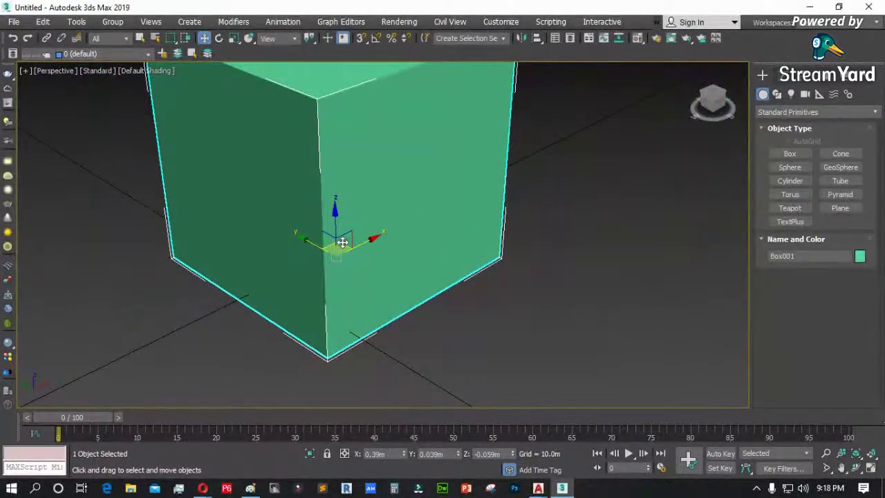
- Delete the green box from the scene
click(535, 272)
click(439, 247)
scroll(440, 247, down, 2)
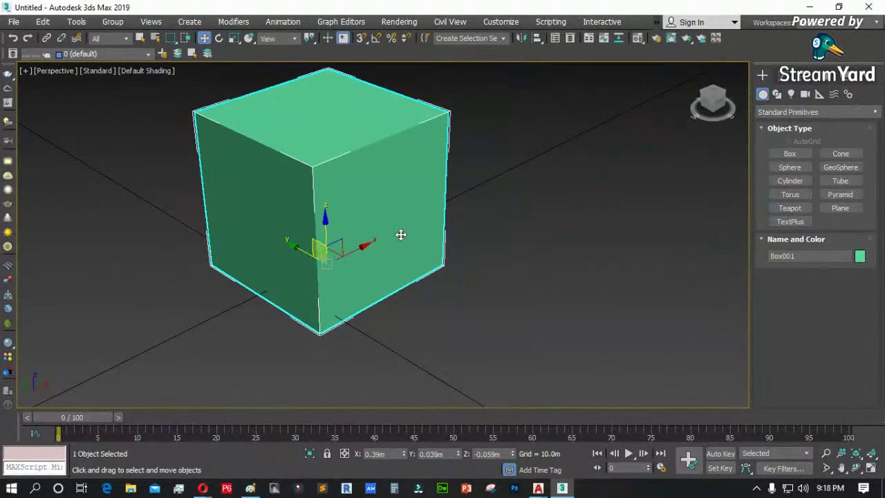
key(Delete)
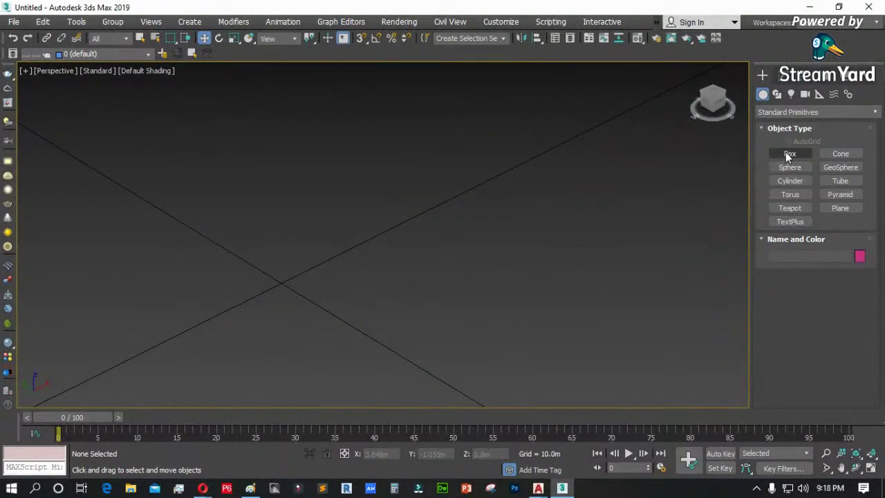
- Create a box by keyboard entry with length 1 m, width 2 m and height 0.5 m, and activate the Move tool
click(784, 153)
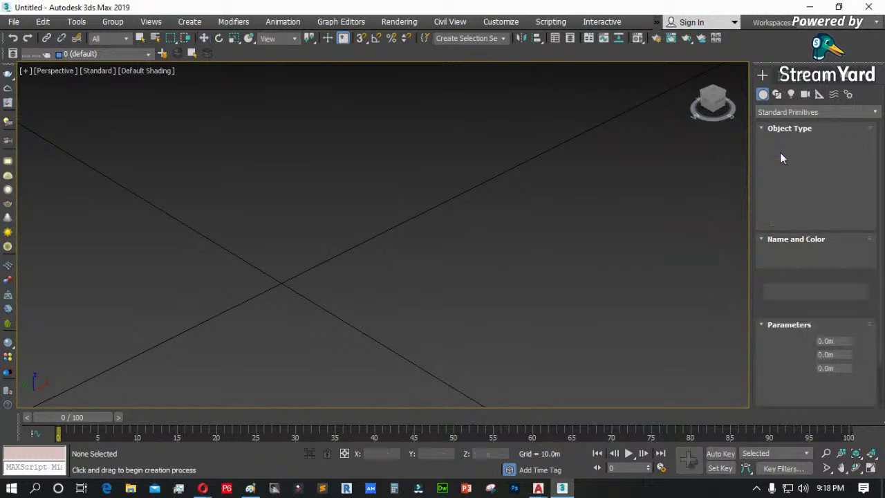
click(795, 313)
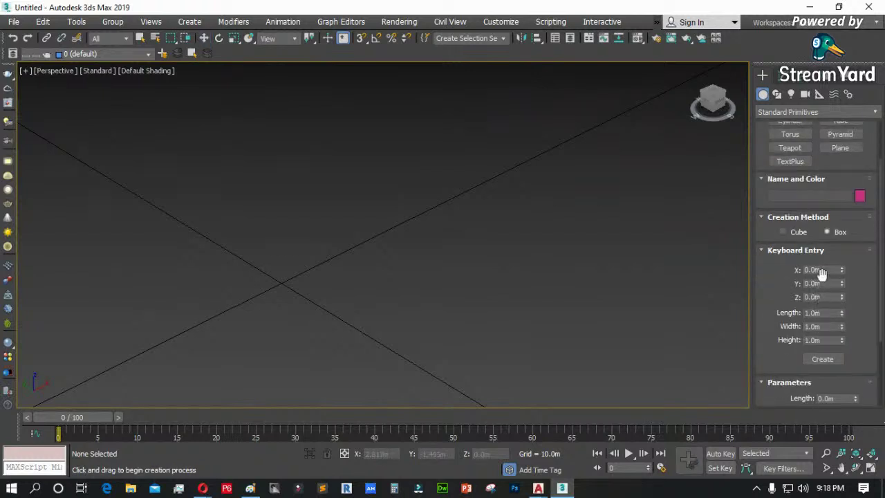
drag(828, 312, 771, 320)
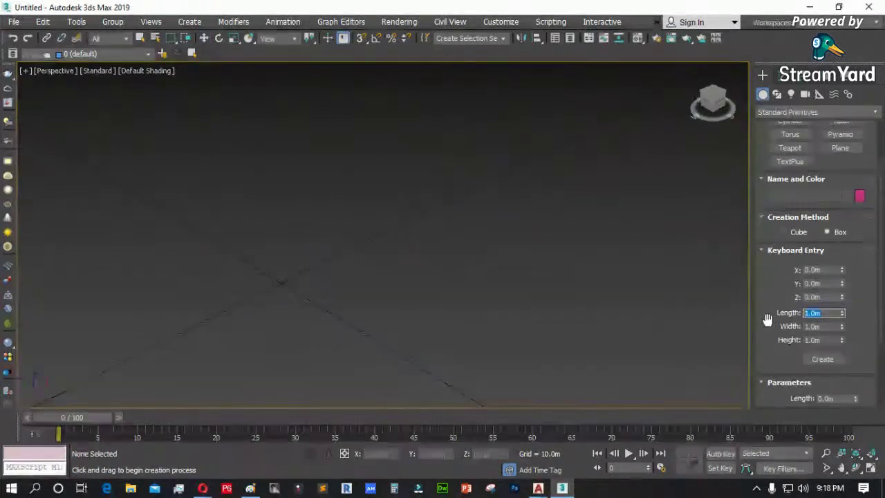
text(1)
key(Tab)
text(2)
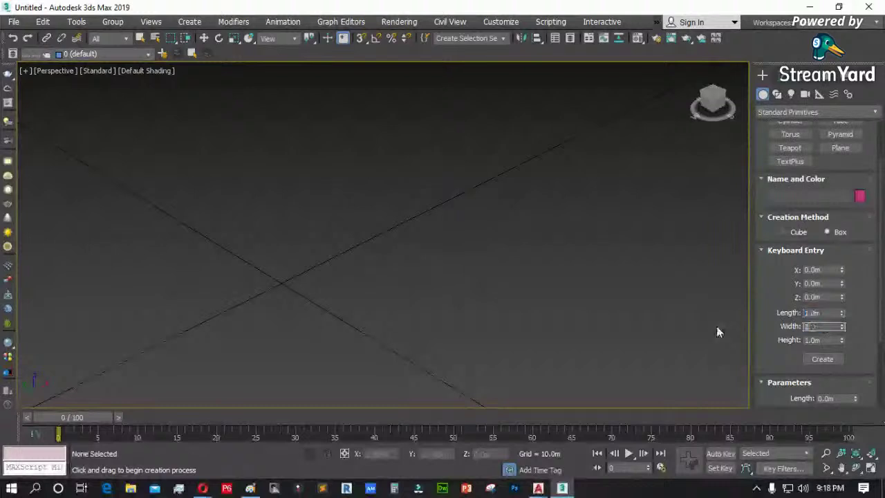
key(Tab)
text(.5)
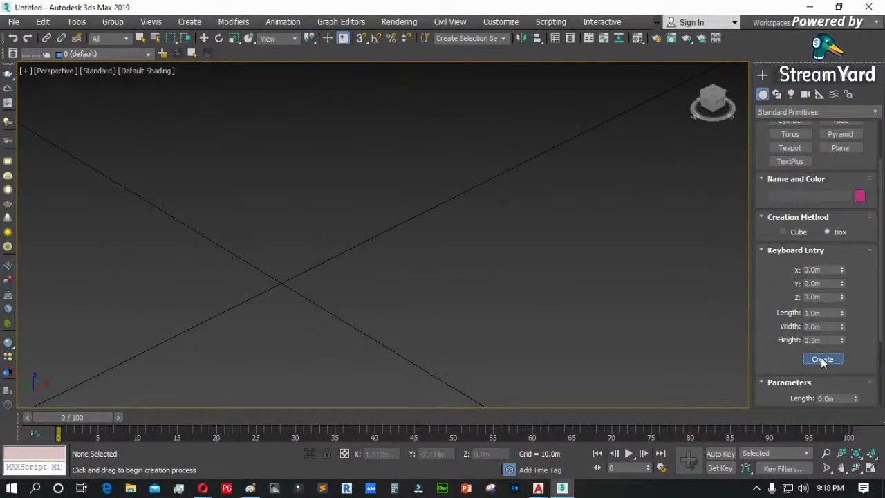
click(821, 360)
key(w)
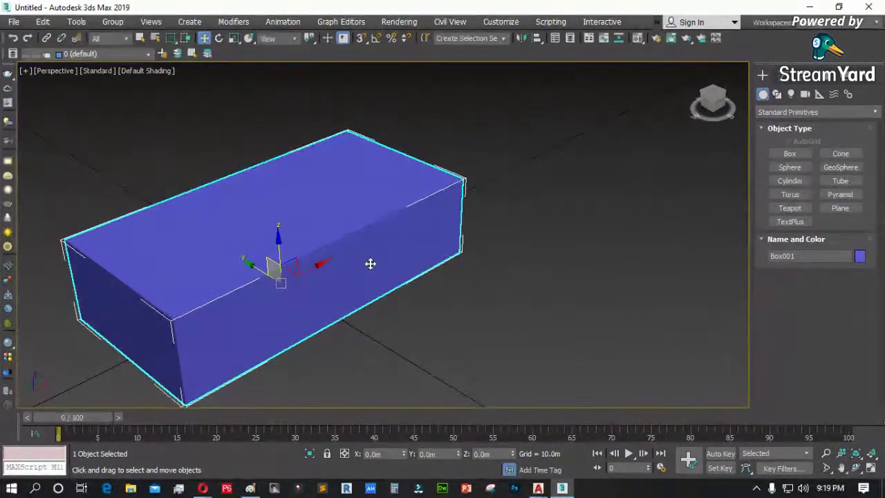
- Deselect and reselect the blue box and show its editable creation parameters
click(777, 94)
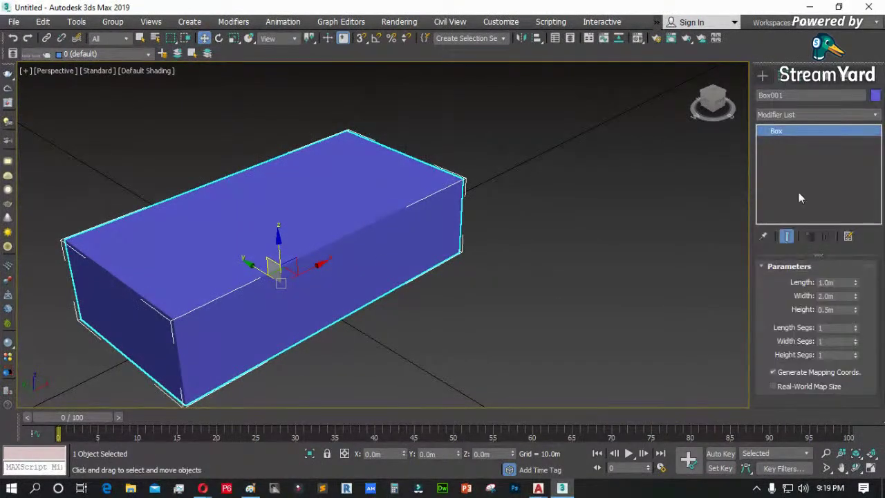
click(602, 296)
click(346, 257)
click(369, 245)
click(762, 77)
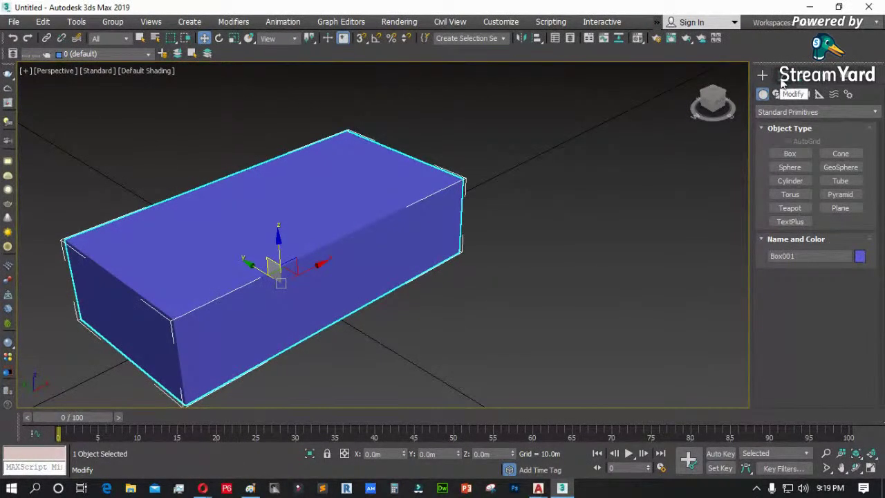
click(778, 76)
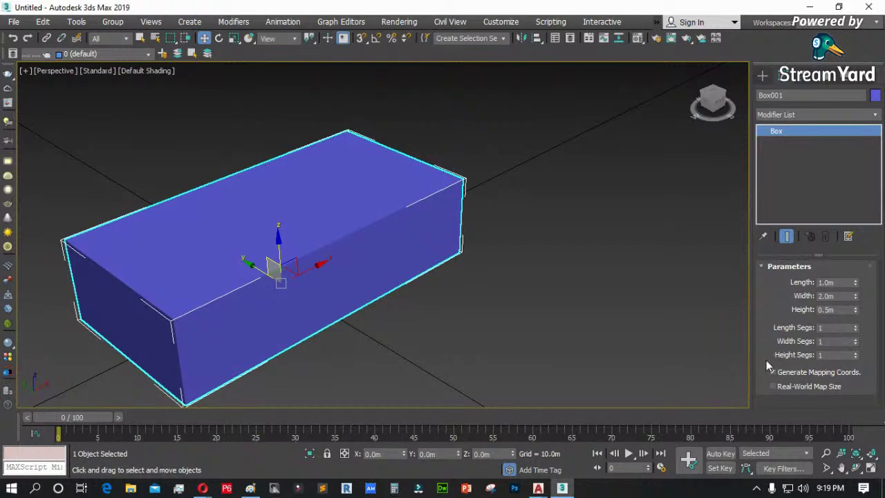
- Change the blue box's length to 2 m, its width to 3 m and its height to 3 m
double_click(829, 282)
text(2)
key(Return)
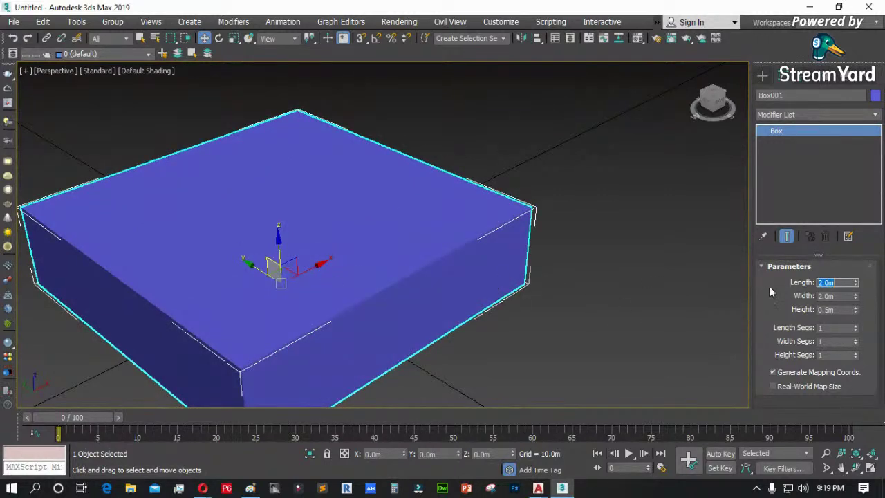
click(842, 295)
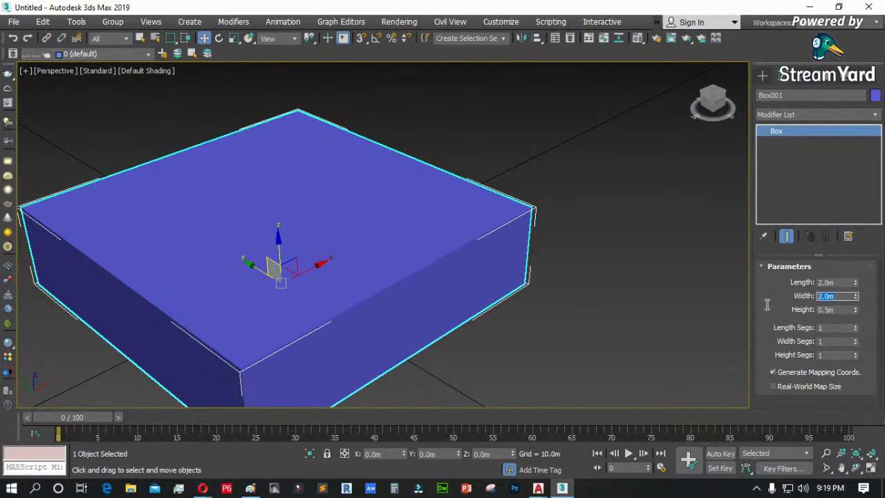
text(3)
key(Return)
key(Tab)
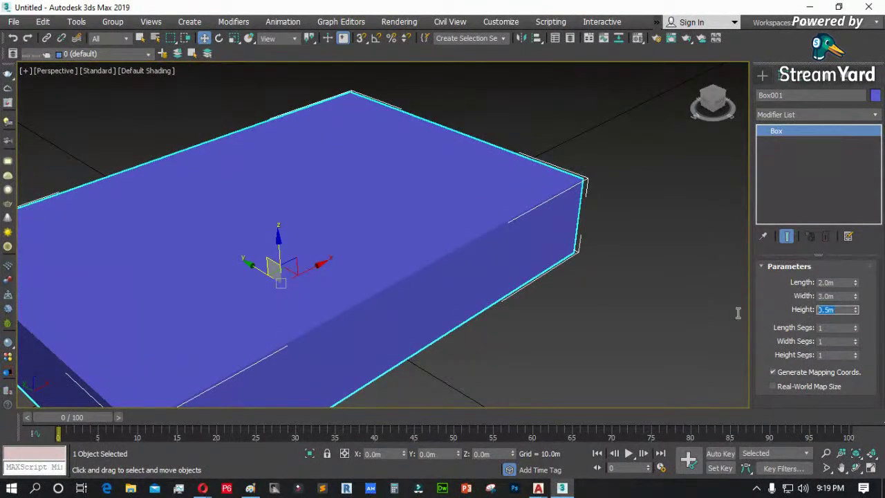
text(3)
key(Return)
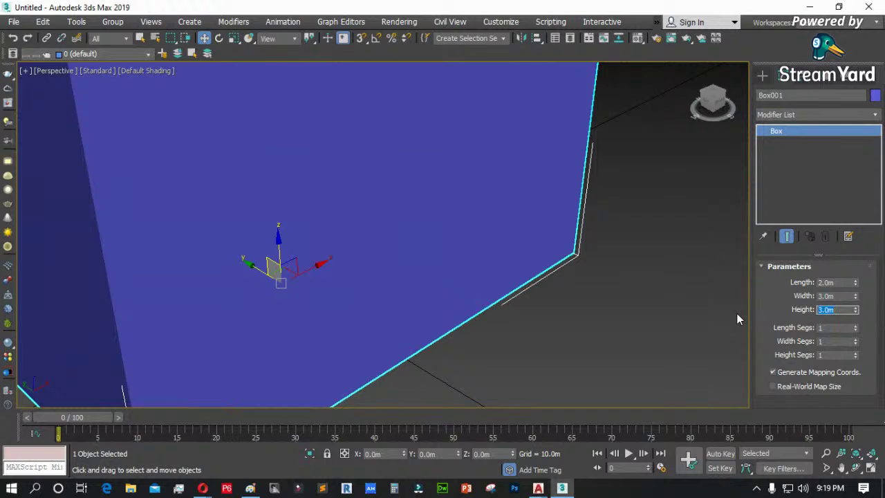
scroll(557, 308, down, 5)
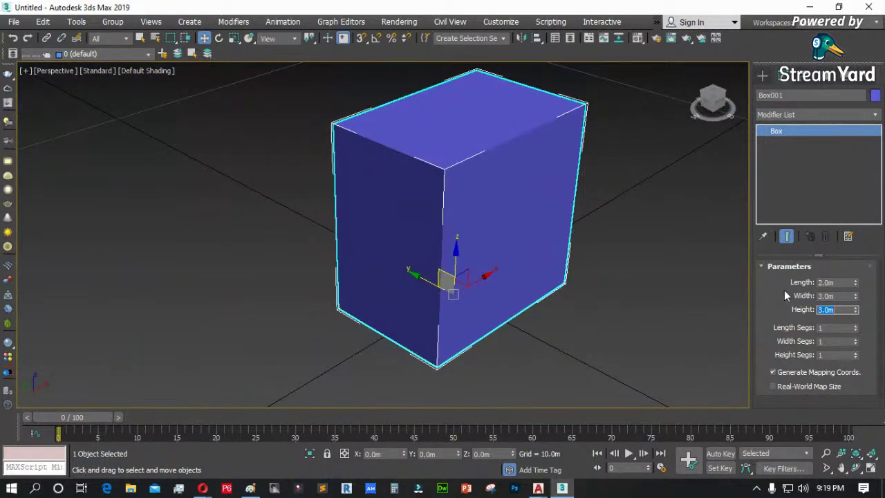
- Set the blue box's height to 0.5 m, its length to 1 m and its width to 2 m
text(0.5)
key(Return)
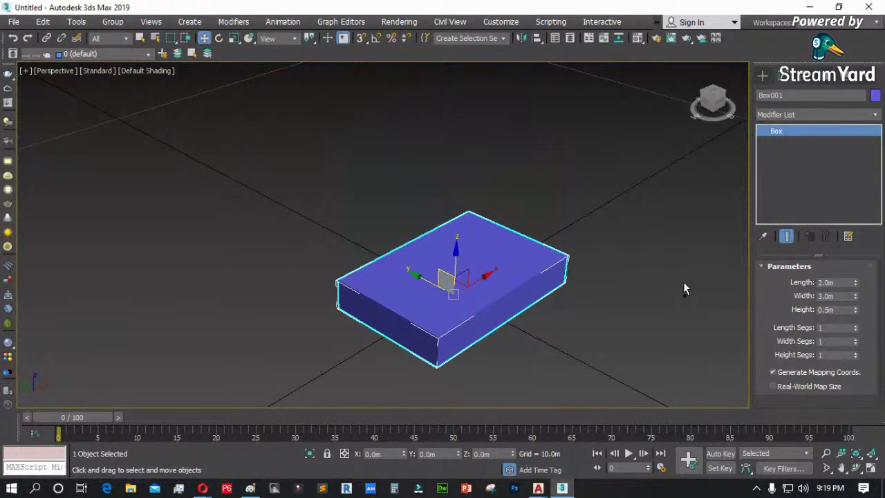
key(shift+Tab)
key(shift+Tab)
text(1)
key(Tab)
text(2)
key(Return)
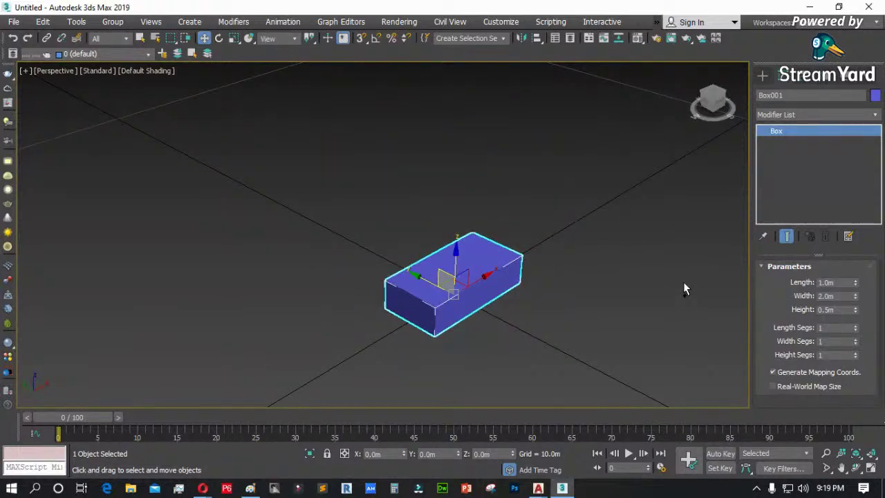
- Change the metric display unit scale to Millimeters and review the blue box's dimensions in that unit
click(525, 355)
click(466, 296)
click(489, 26)
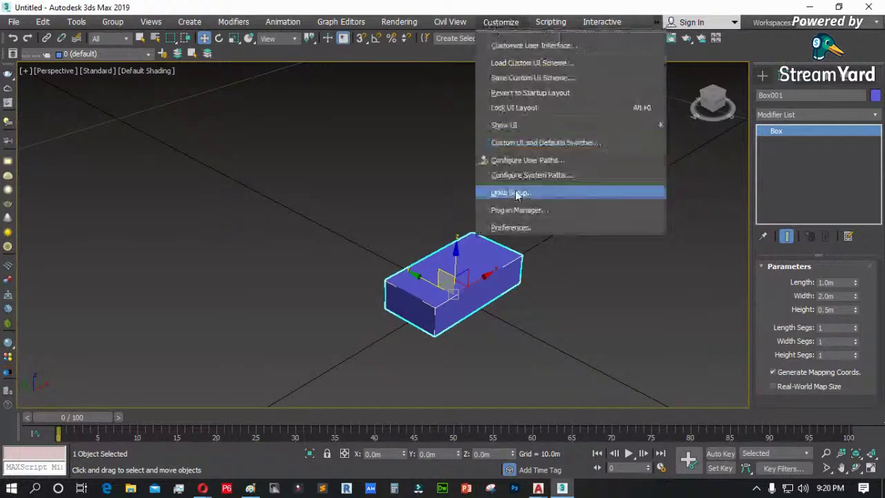
click(515, 192)
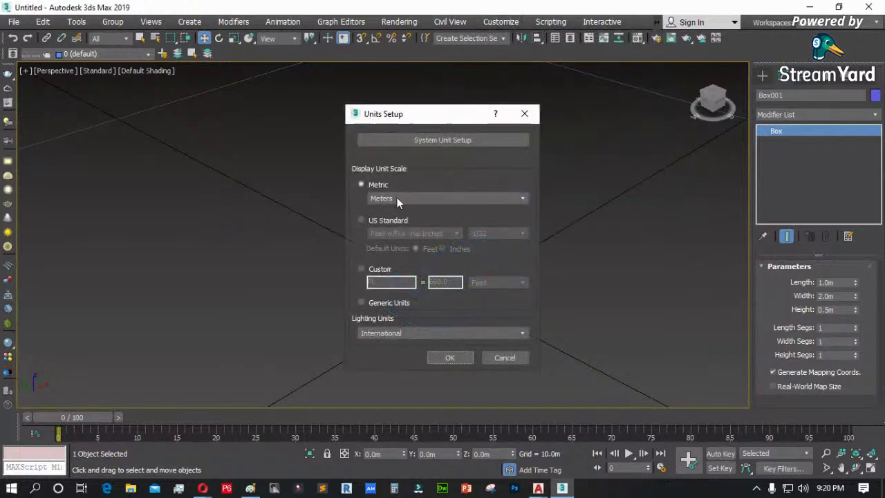
click(424, 141)
click(519, 165)
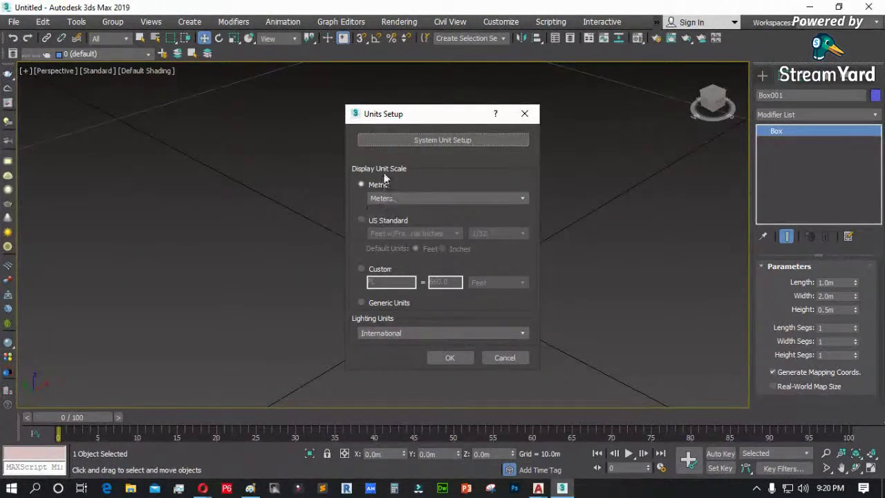
click(393, 198)
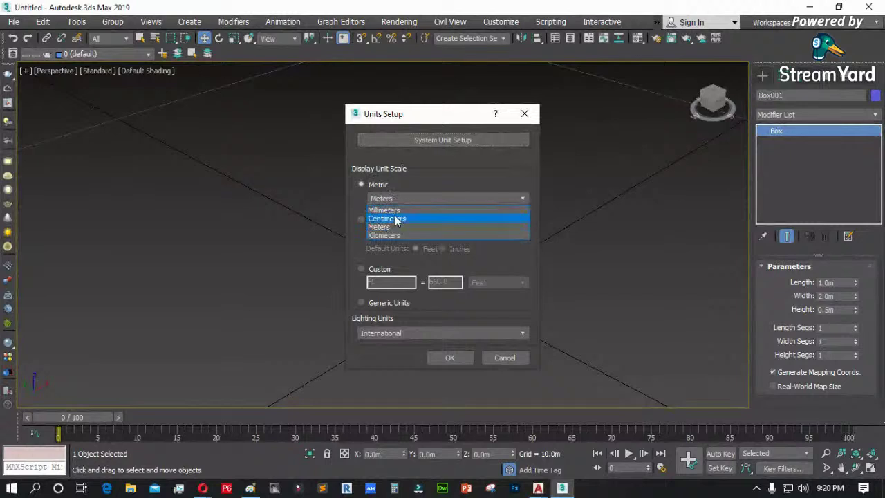
click(387, 210)
click(450, 358)
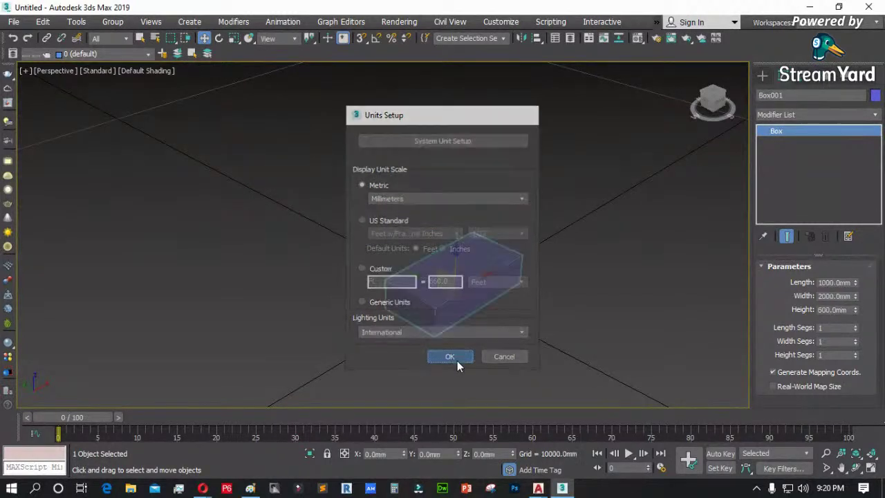
drag(854, 309, 853, 330)
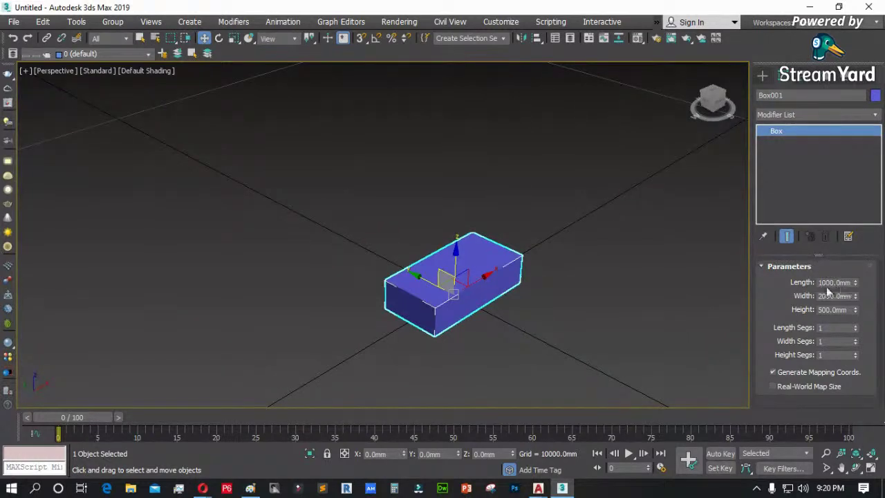
- Create a second box beside the blue one, about 695 mm long, 1285 mm wide and 762 mm high
click(665, 279)
click(762, 74)
click(789, 154)
drag(296, 274, 383, 259)
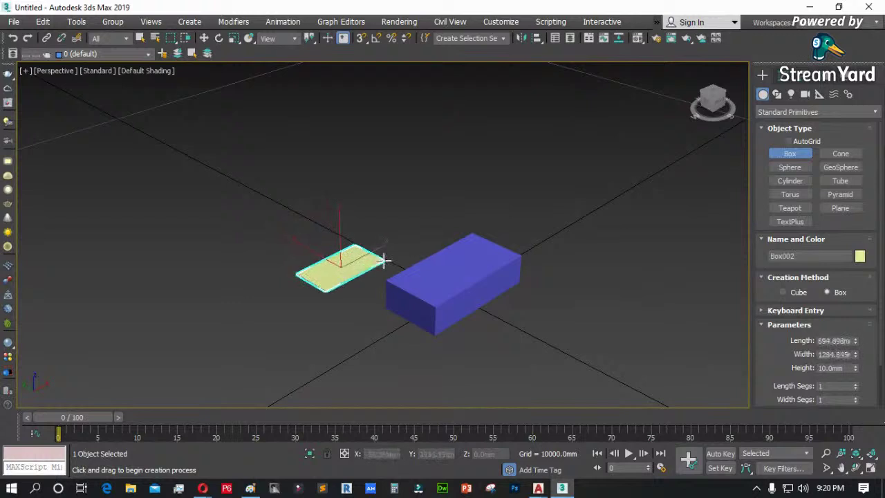
click(388, 209)
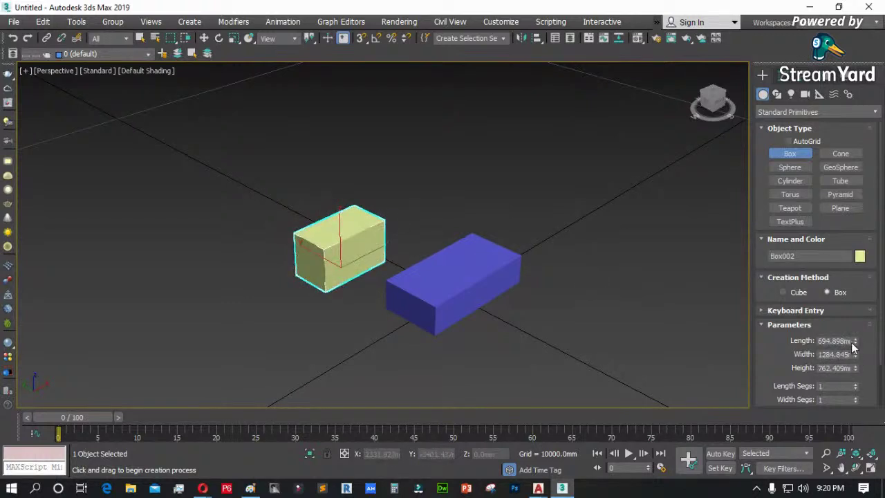
- Set the yellow box's length to 600 mm, its width to 1000 mm and its height to 500 mm, and switch to the Move tool
drag(824, 341, 883, 336)
text(66)
key(Tab)
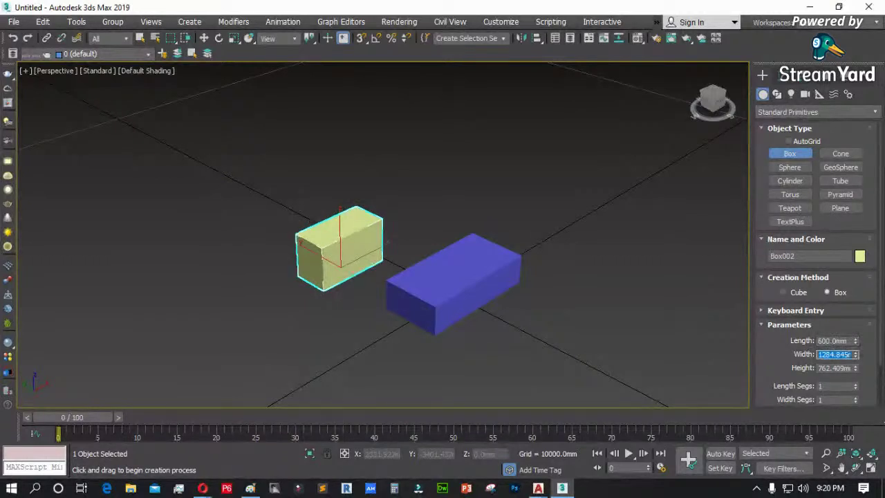
text(1000)
key(Tab)
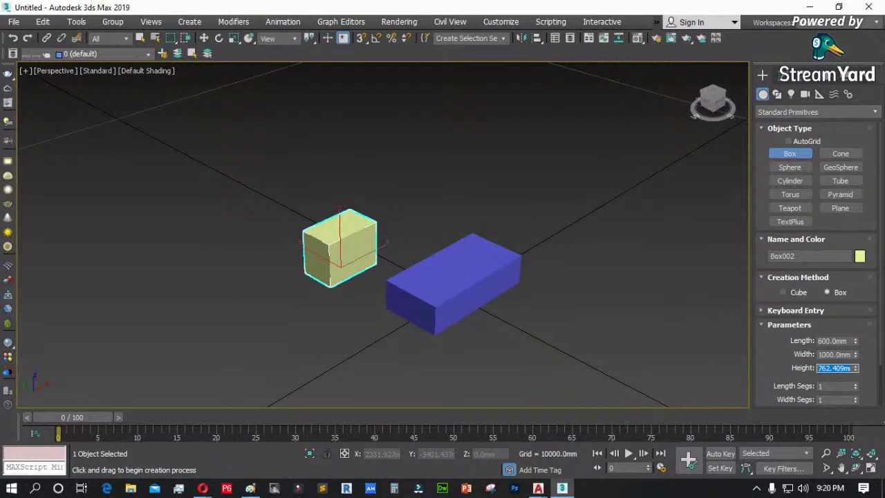
text(500)
key(Return)
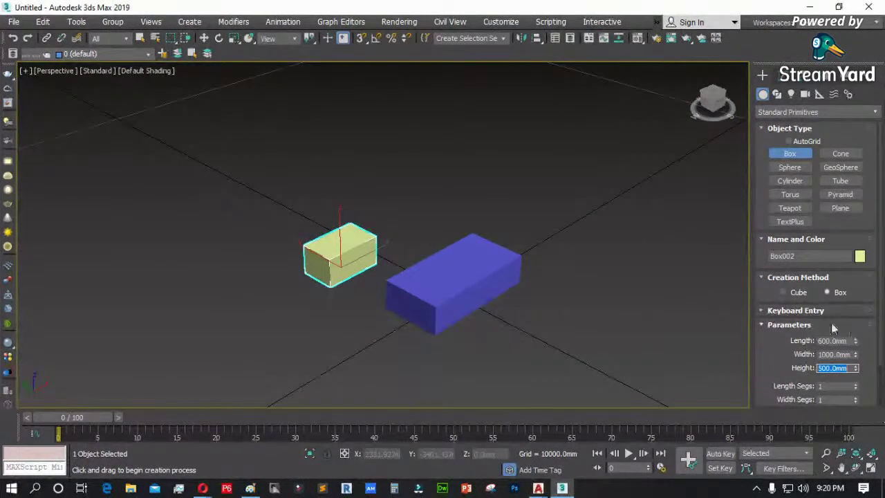
key(w)
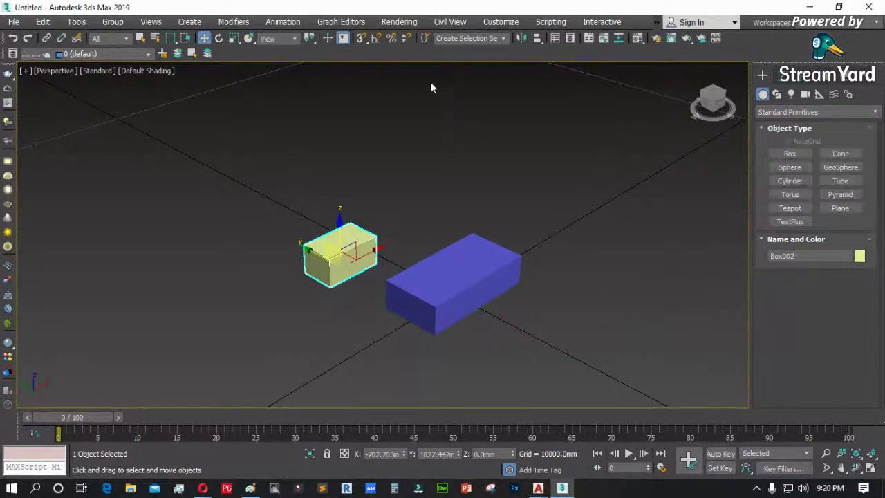
- Change the metric display unit scale to Meters and review the dimensions of the blue and yellow boxes in that unit
click(501, 21)
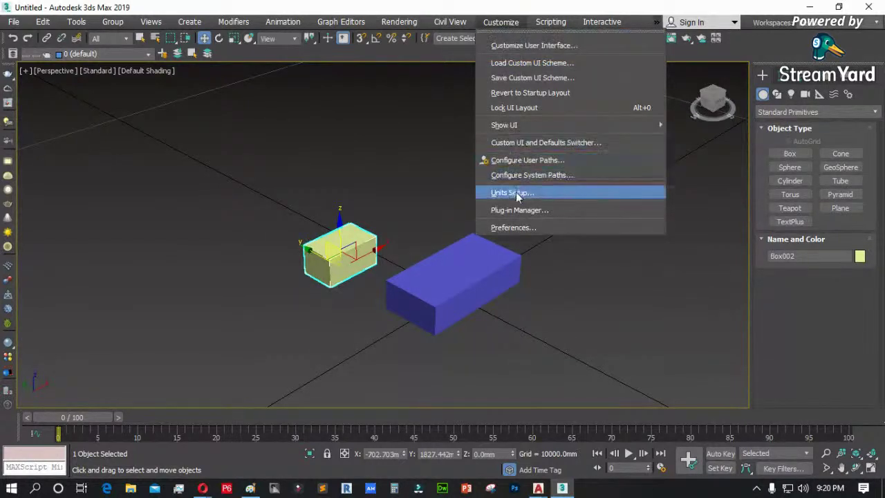
click(516, 192)
click(395, 198)
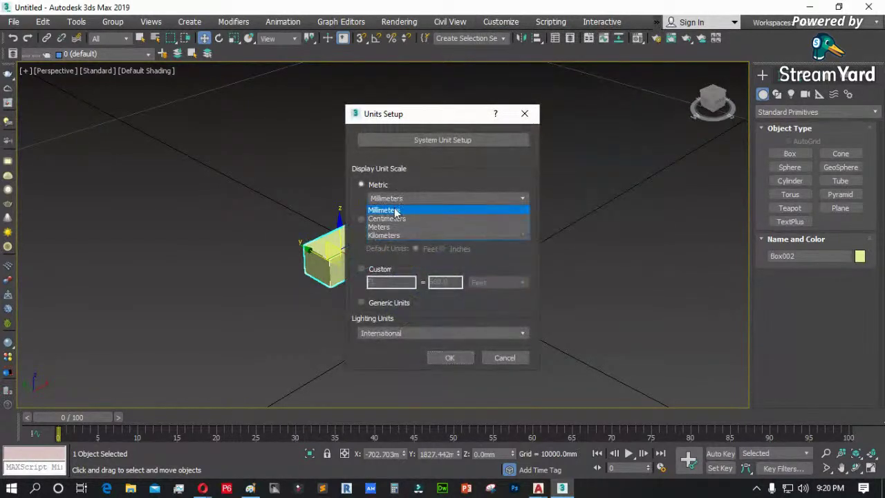
click(389, 228)
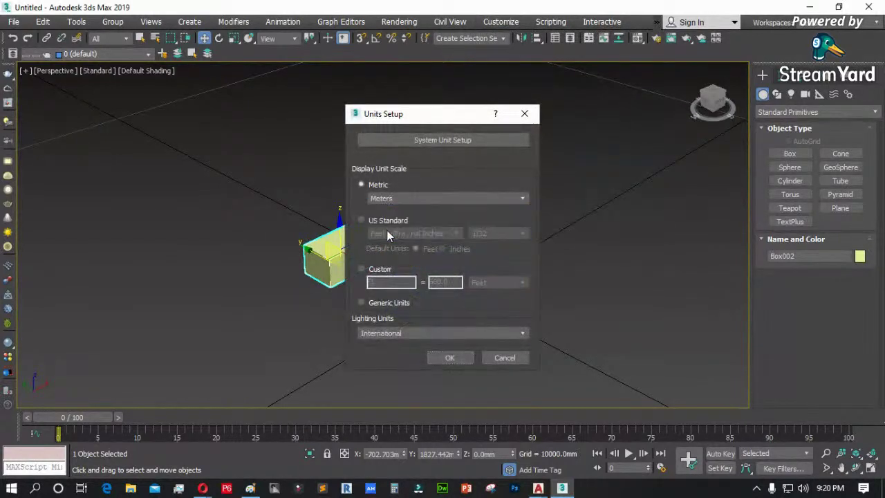
click(450, 358)
click(553, 312)
click(475, 284)
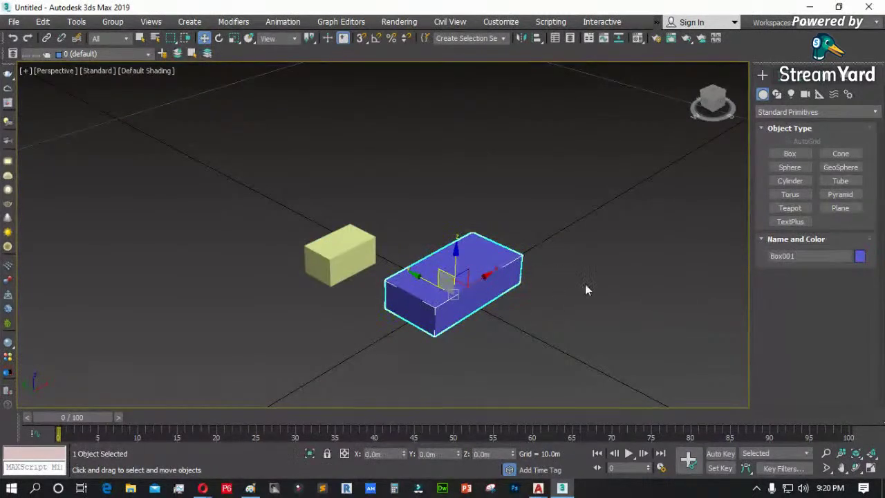
click(777, 95)
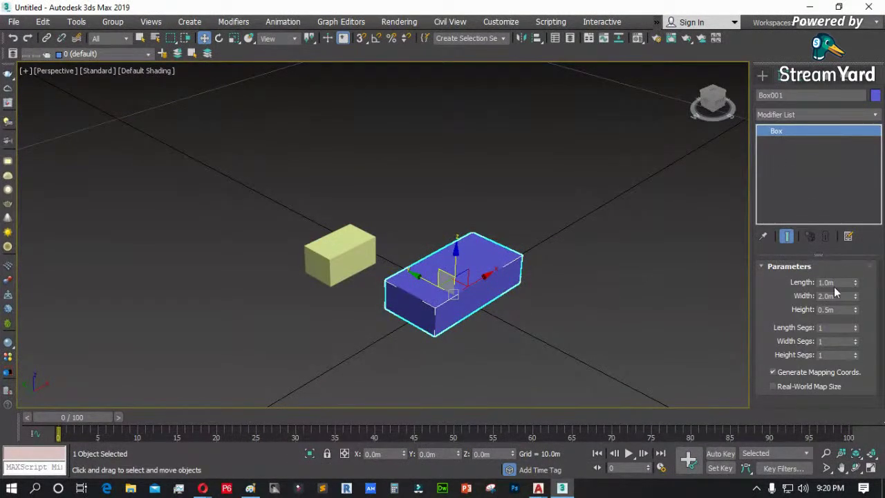
click(364, 250)
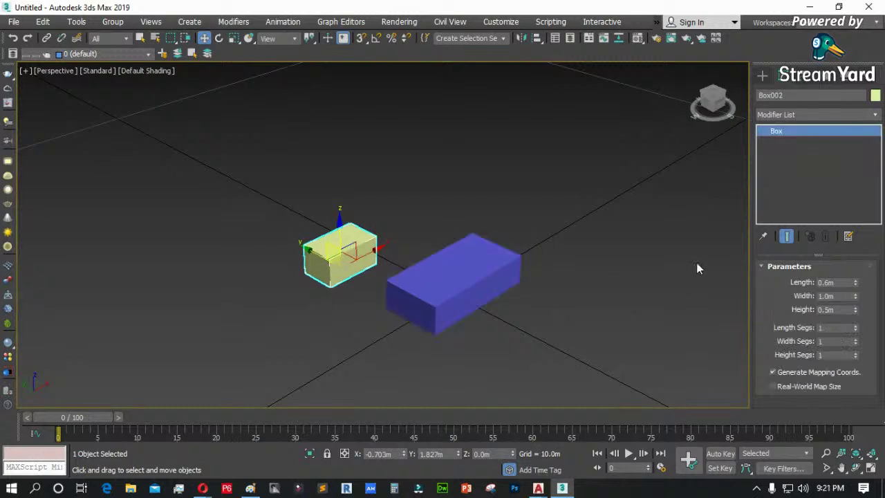
click(567, 252)
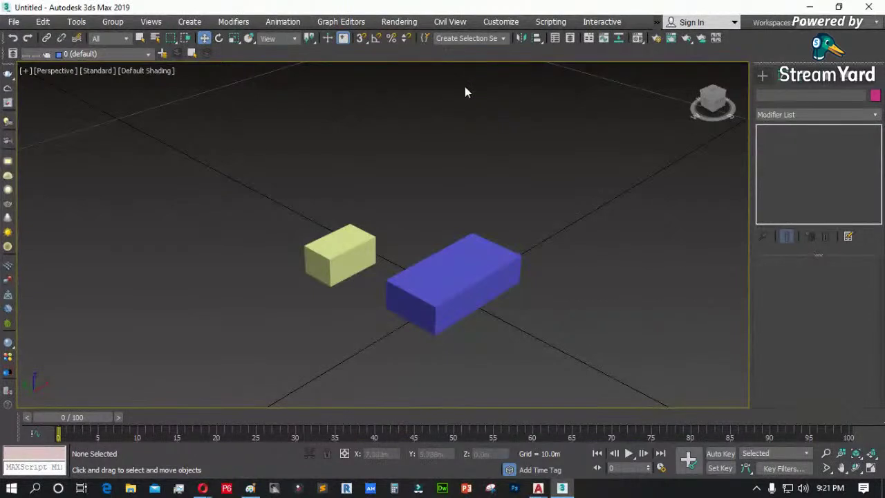
- Examine the display unit settings in Units Setup and dismiss the dialog without changes
click(401, 22)
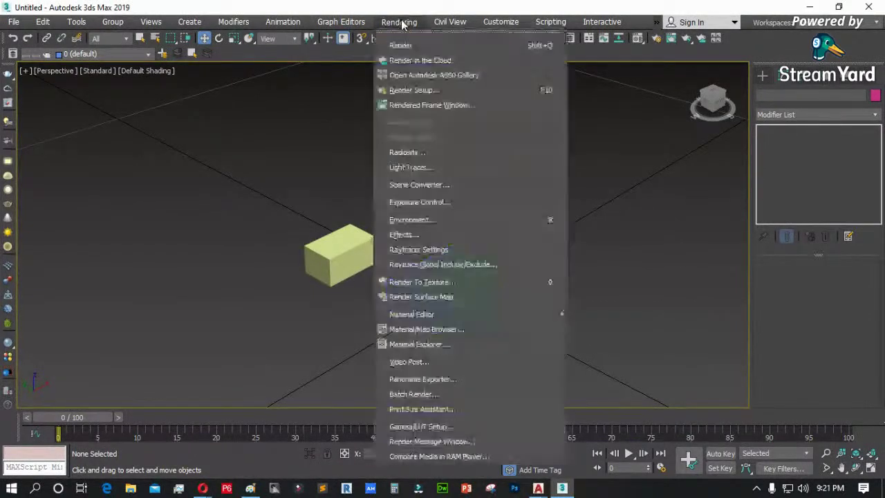
mouse_move(500, 22)
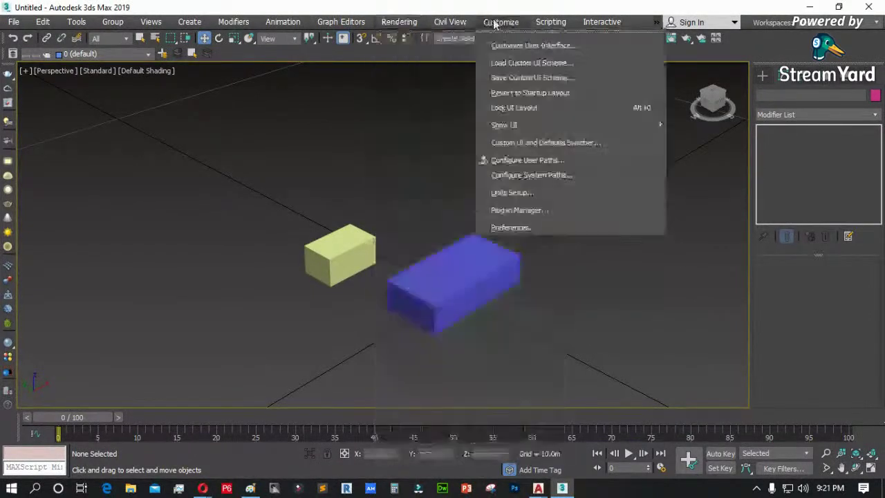
click(518, 193)
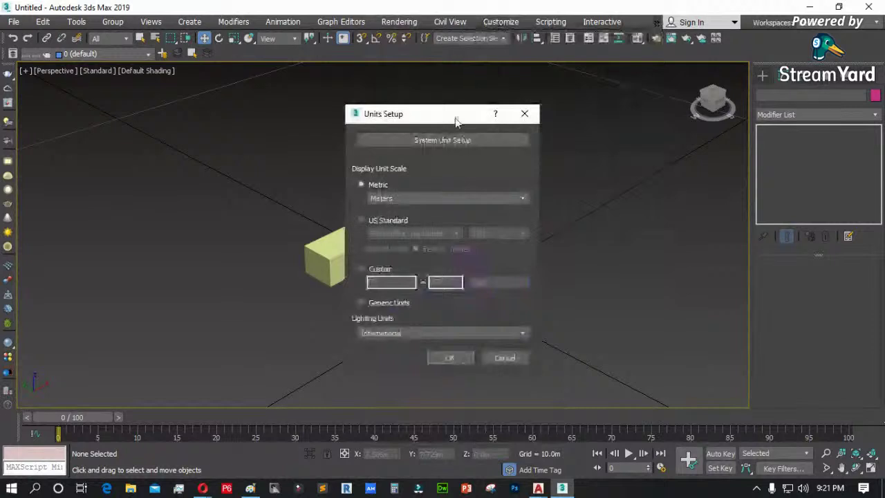
drag(456, 122, 159, 123)
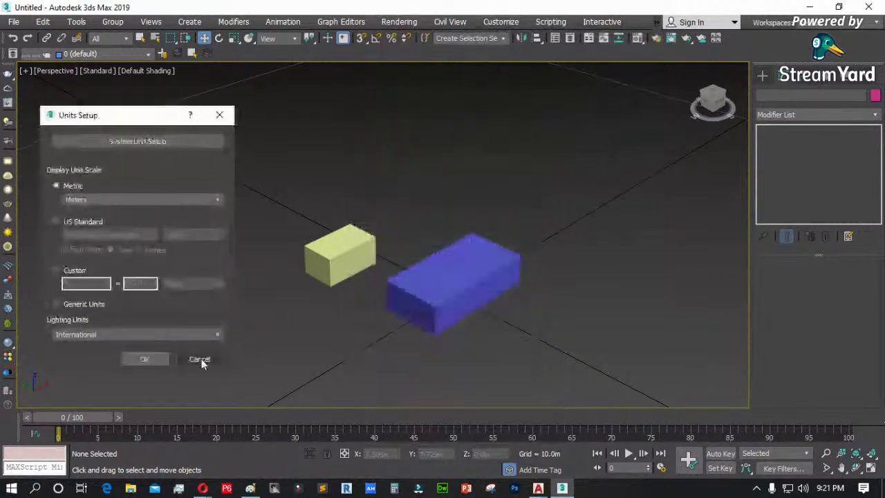
key(Escape)
- Select the blue box, set the system unit scale to Millimeters, and review the box's dimensions
click(499, 276)
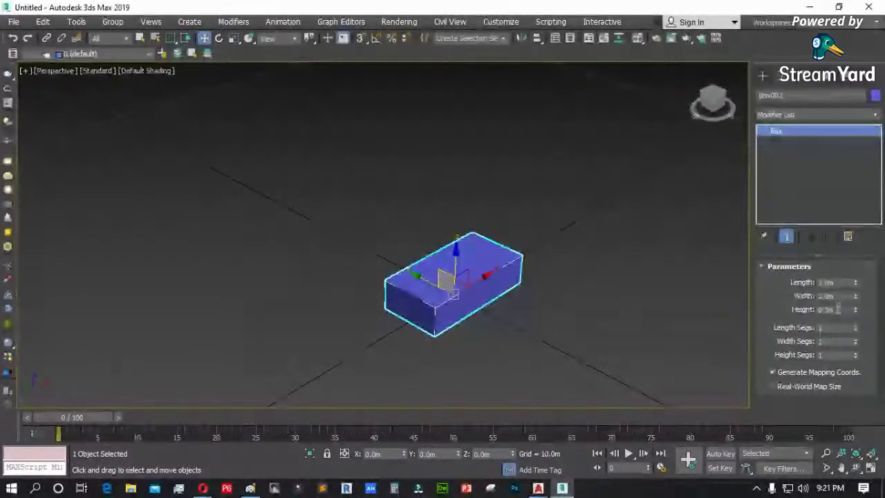
click(495, 28)
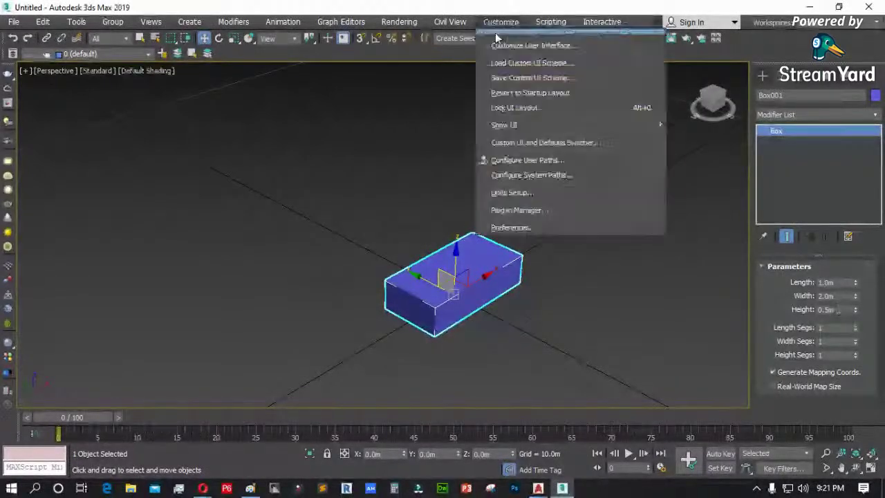
click(517, 194)
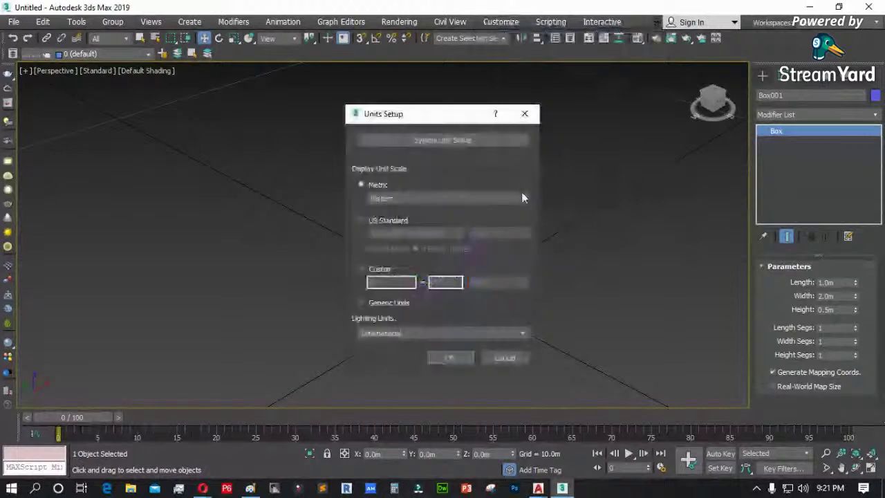
click(468, 142)
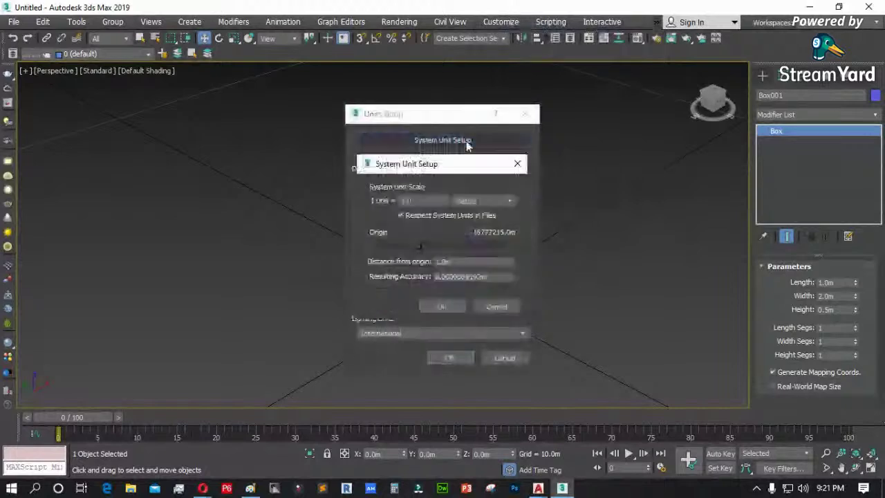
click(487, 200)
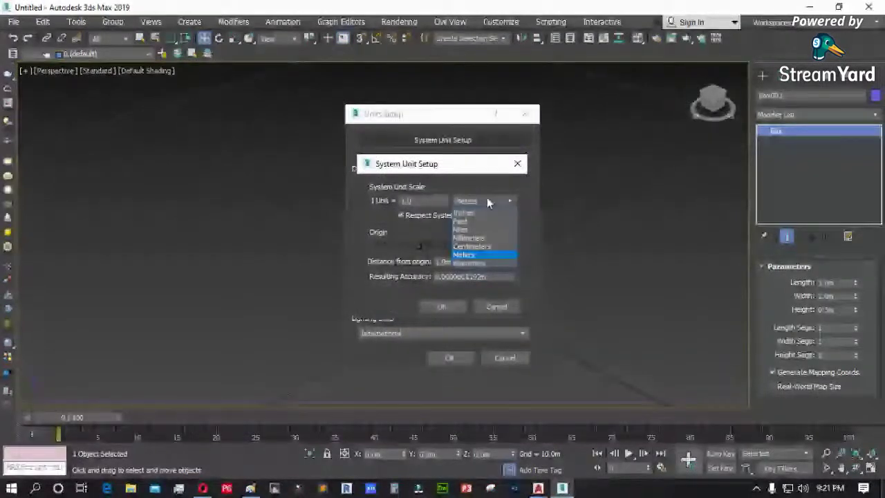
click(463, 255)
click(442, 306)
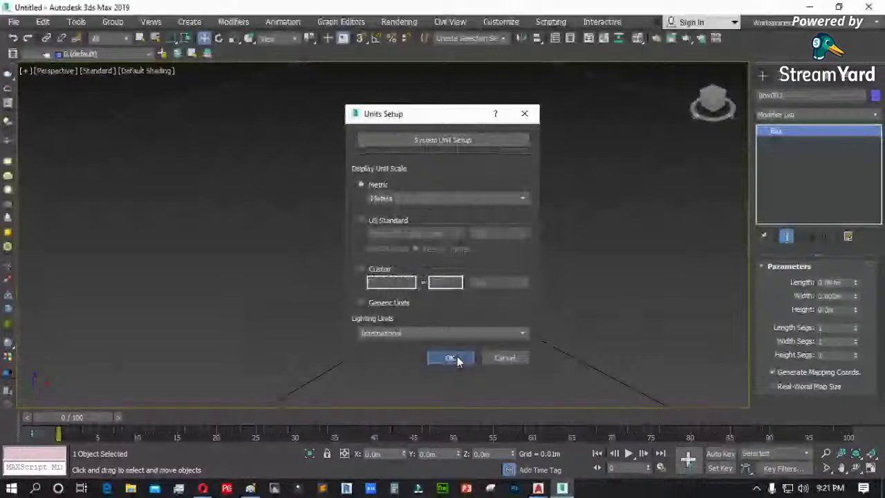
click(452, 358)
click(481, 278)
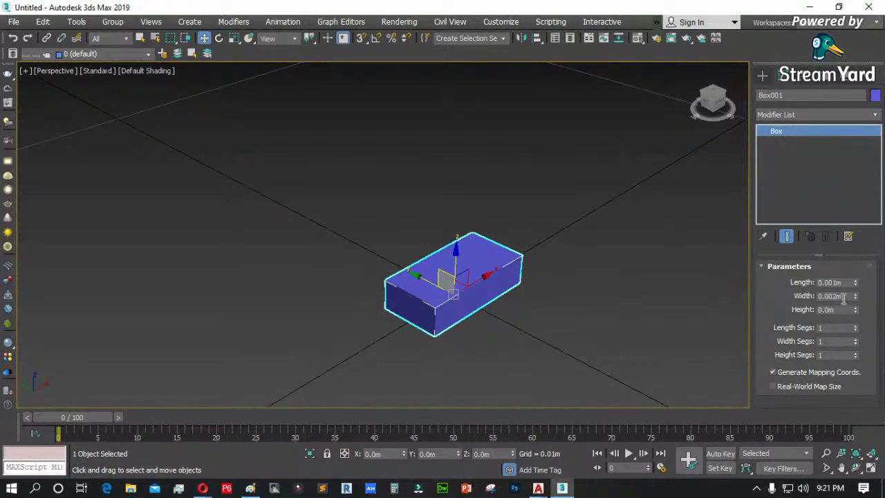
- Check the current system unit scale and close both unit setup dialogs without changes
click(498, 26)
click(512, 193)
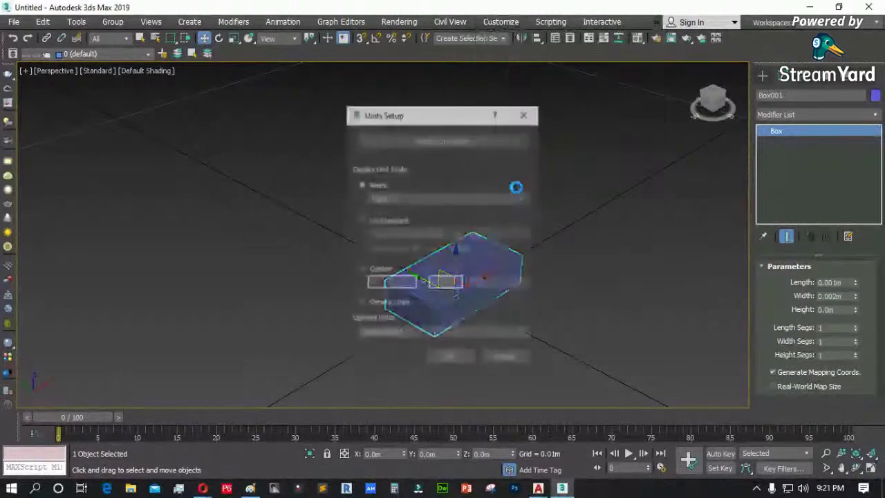
click(452, 140)
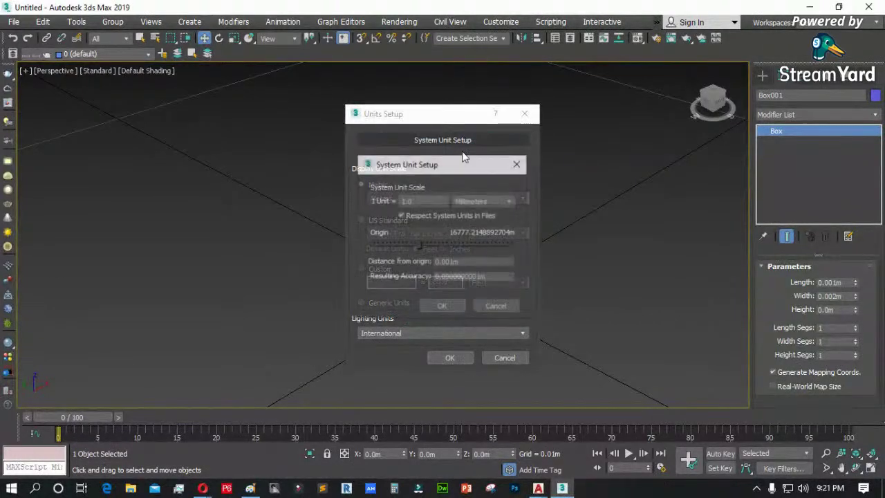
click(502, 305)
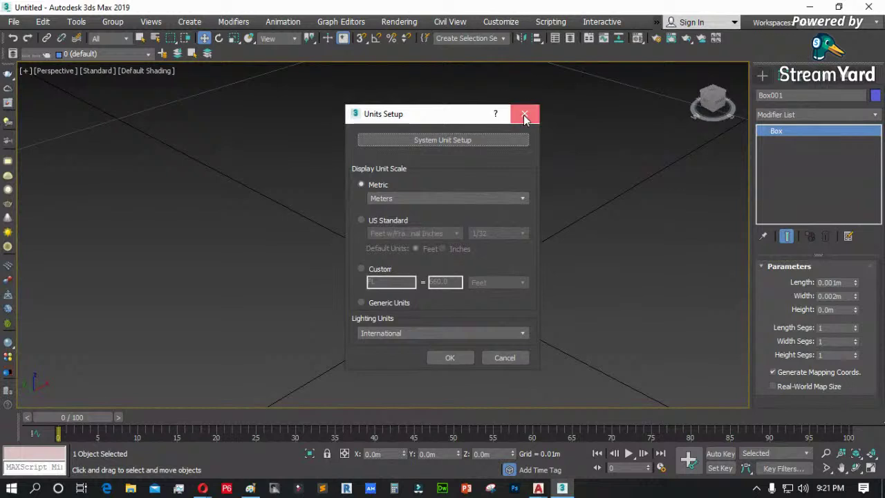
click(524, 113)
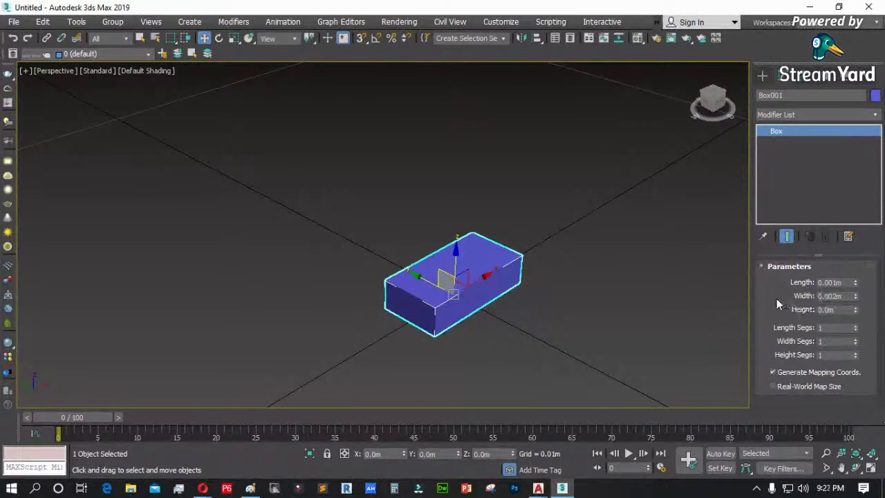
- Reselect the blue box, compare its dimensions with the display unit setting, and cancel Units Setup
click(592, 322)
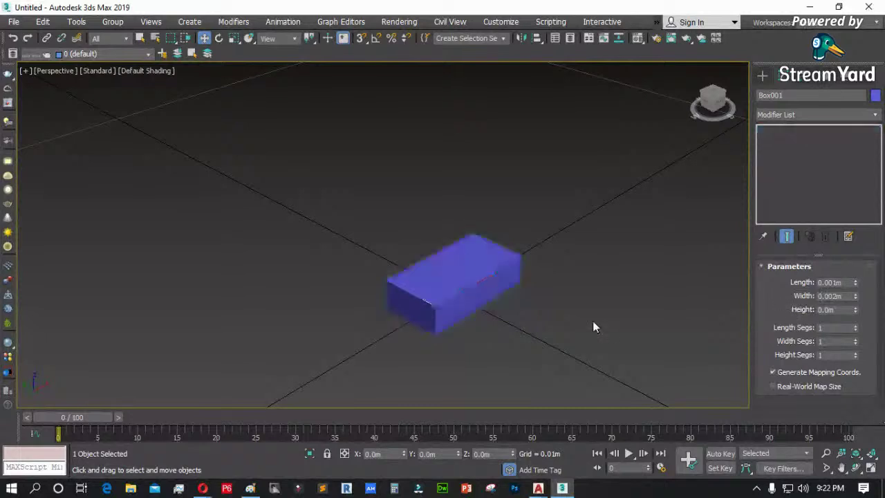
click(473, 285)
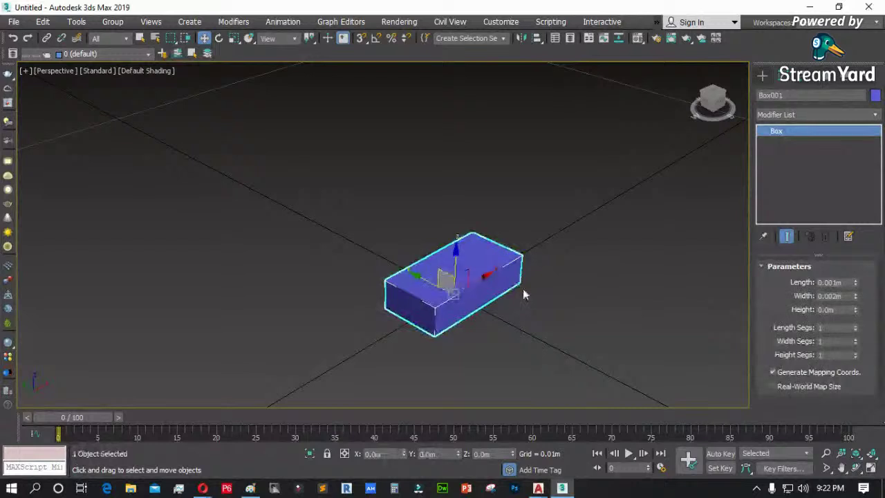
click(492, 22)
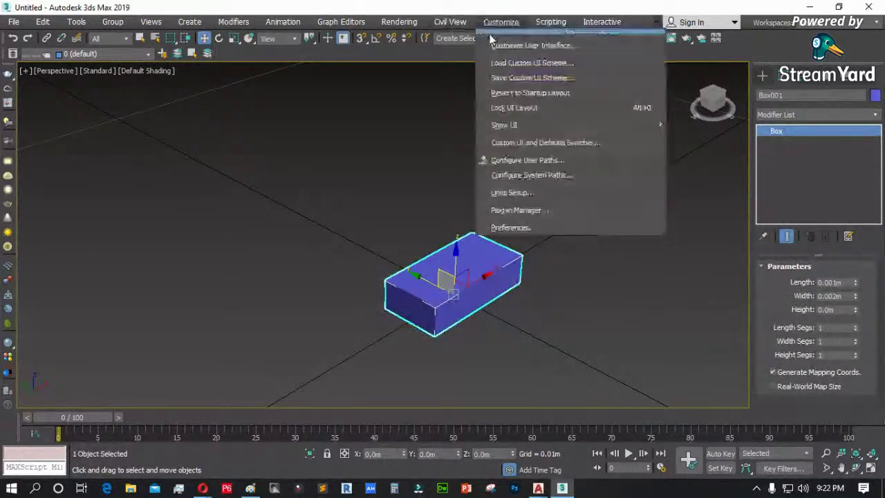
click(513, 192)
click(487, 302)
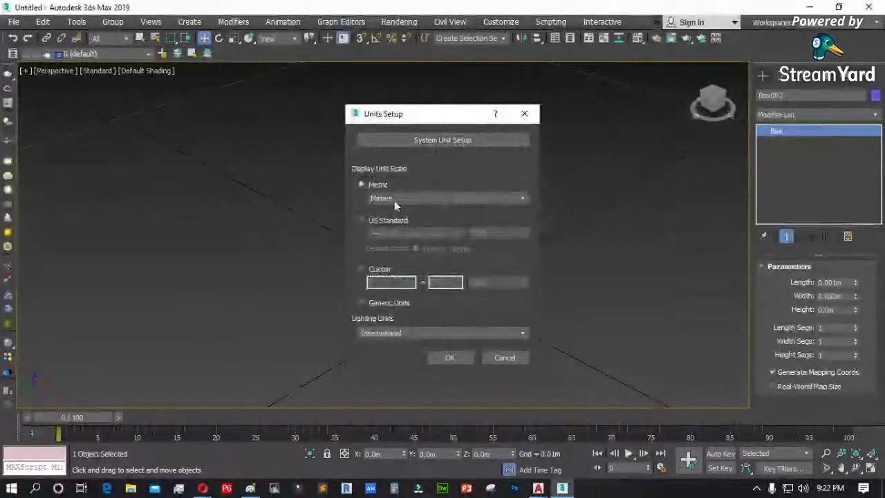
click(503, 358)
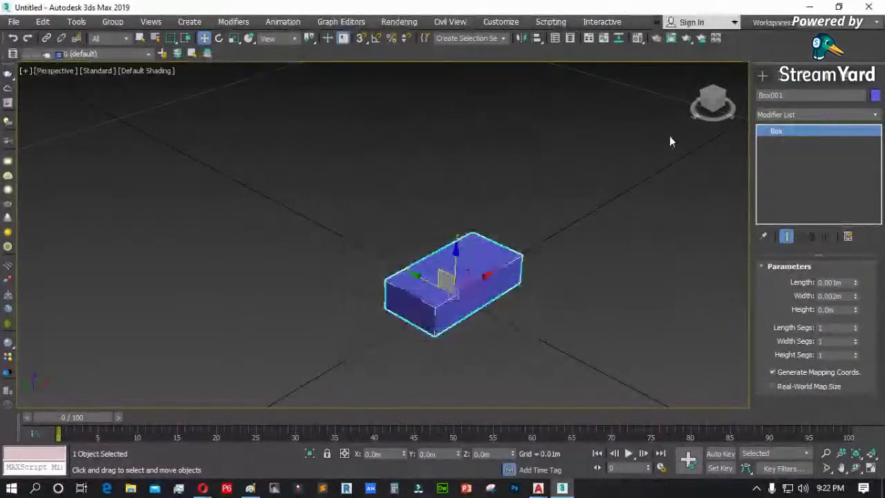
- Create a second box by Keyboard Entry at the origin with length 1 m, width 2 m and height 0.5 m
click(761, 76)
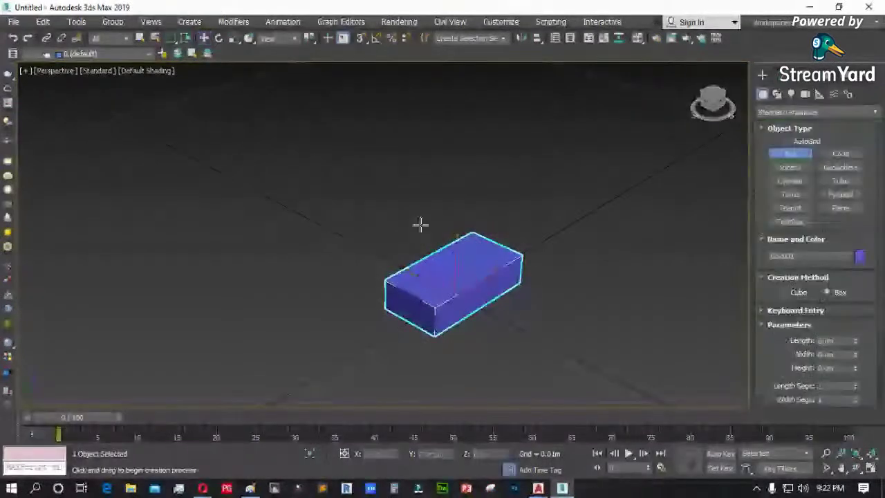
click(781, 310)
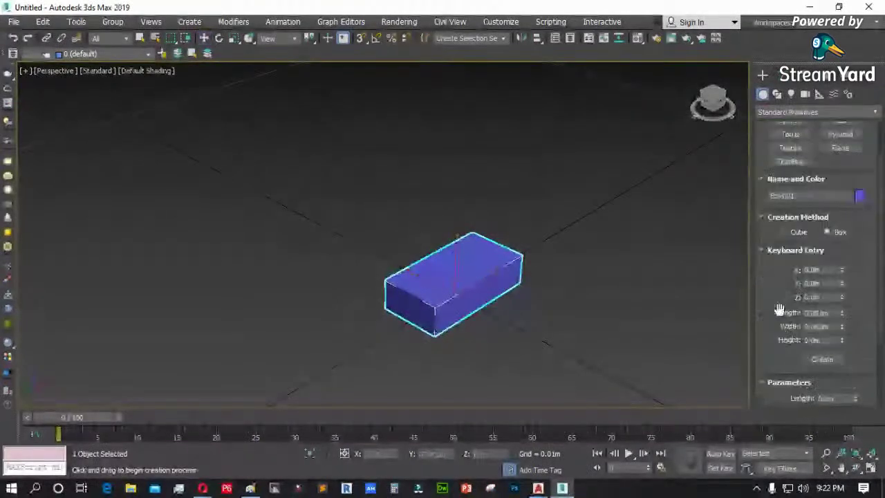
click(815, 313)
text(1)
key(Tab)
text(1)
key(Tab)
text(1)
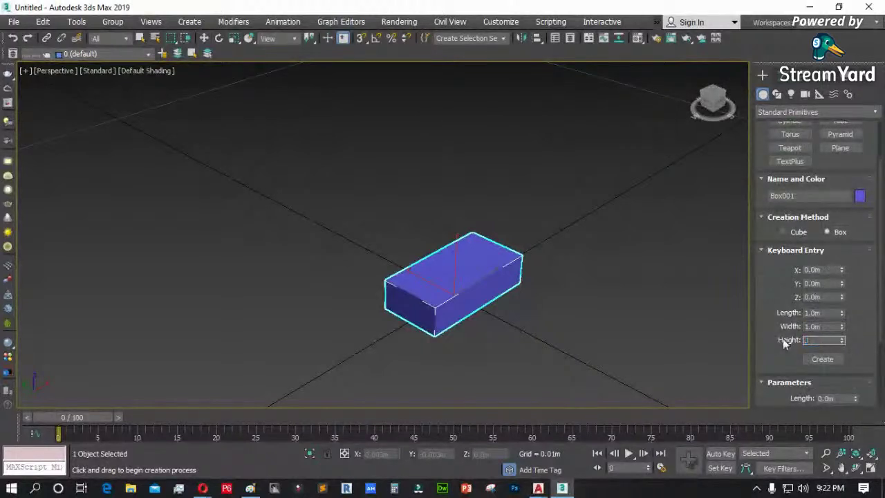
key(shift+Tab)
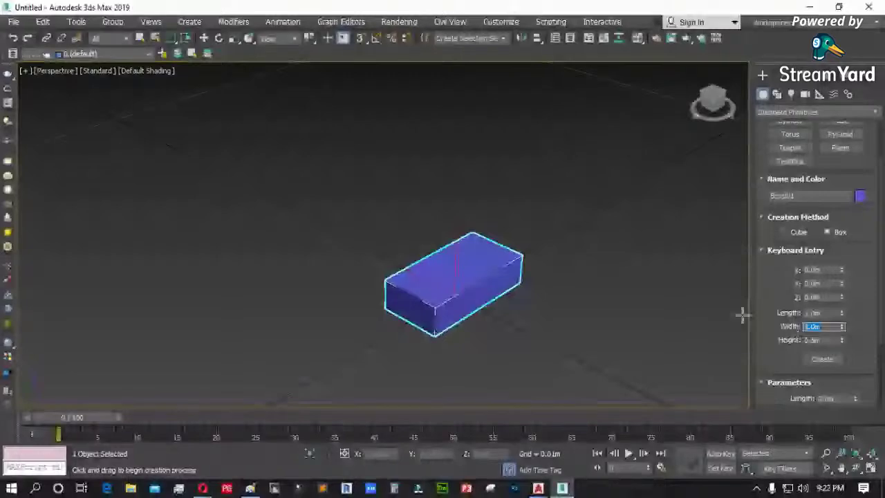
click(821, 360)
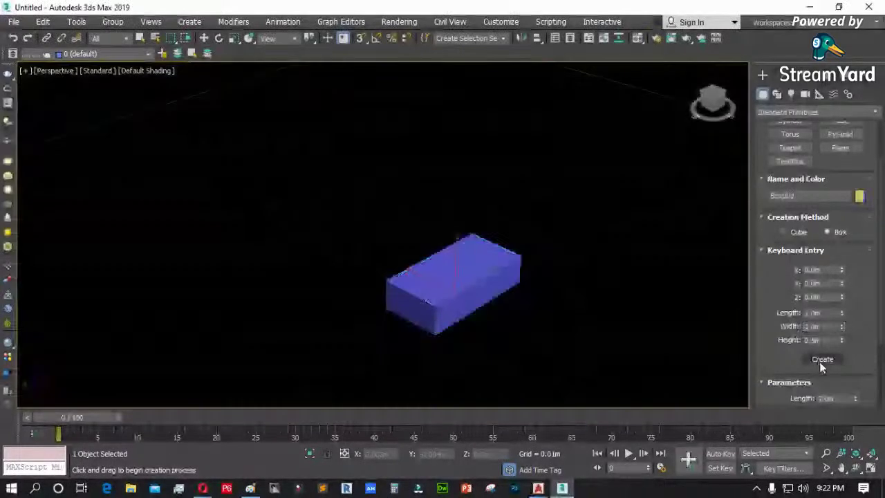
- Move the yellow box along Y to about 1.14 m and the tiny blue box to about -0.07 m
key(w)
key(z)
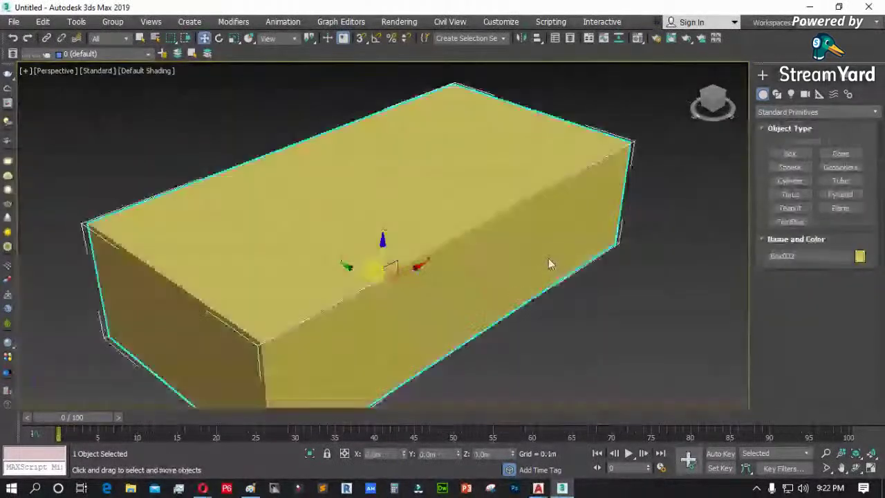
drag(293, 226, 192, 148)
click(382, 285)
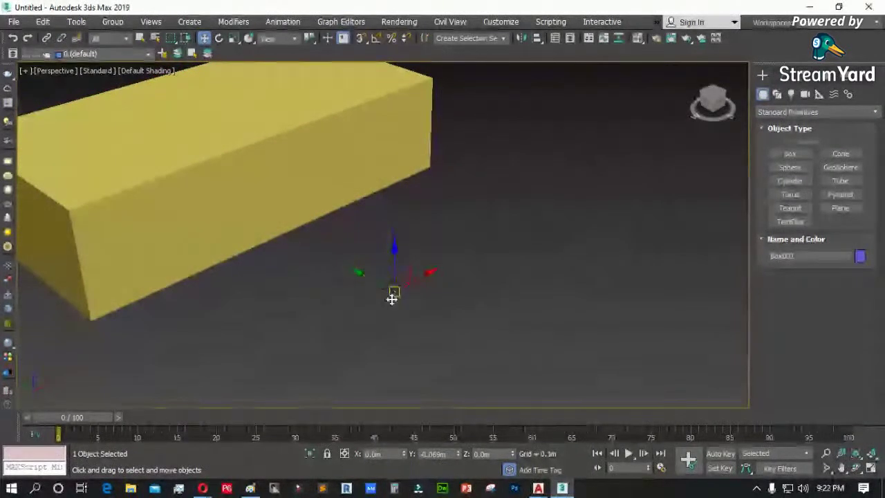
drag(391, 297, 397, 275)
key(ctrl+z)
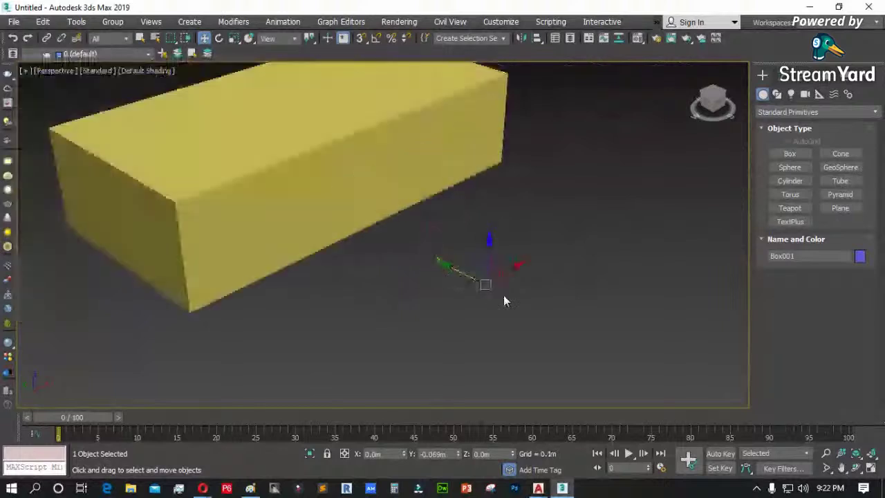
- Select the yellow box, review its length, width and height parameters, and deselect it
click(338, 185)
click(777, 94)
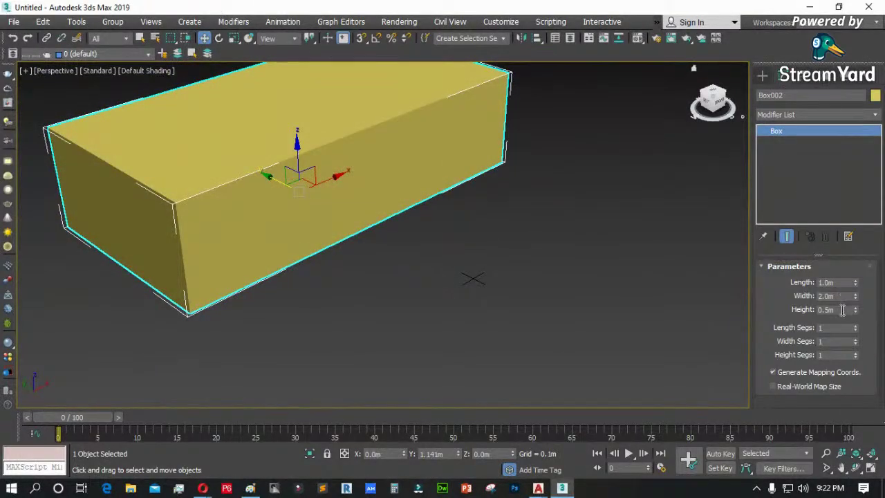
click(644, 288)
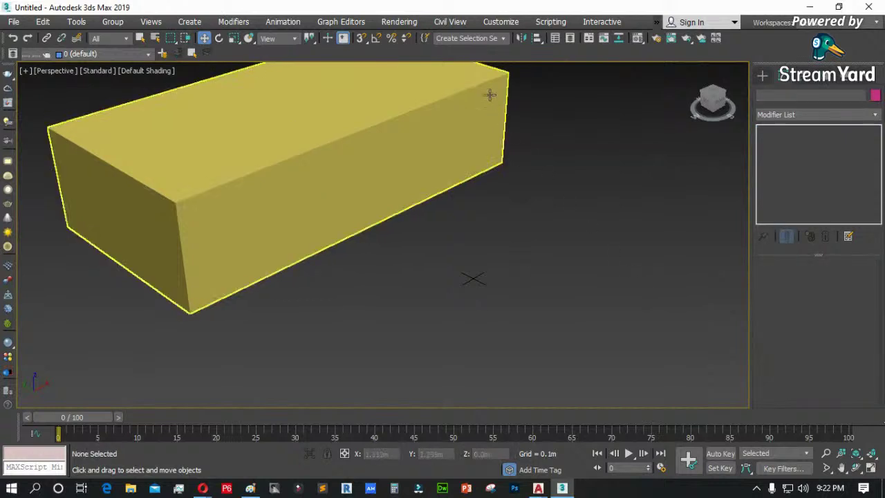
- Check the display unit and system unit scale, and close both unit dialogs without changes
click(495, 25)
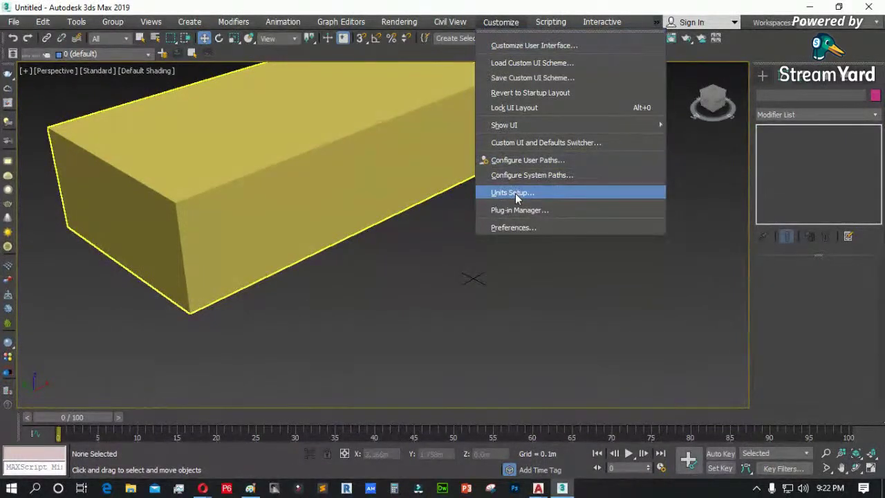
click(515, 193)
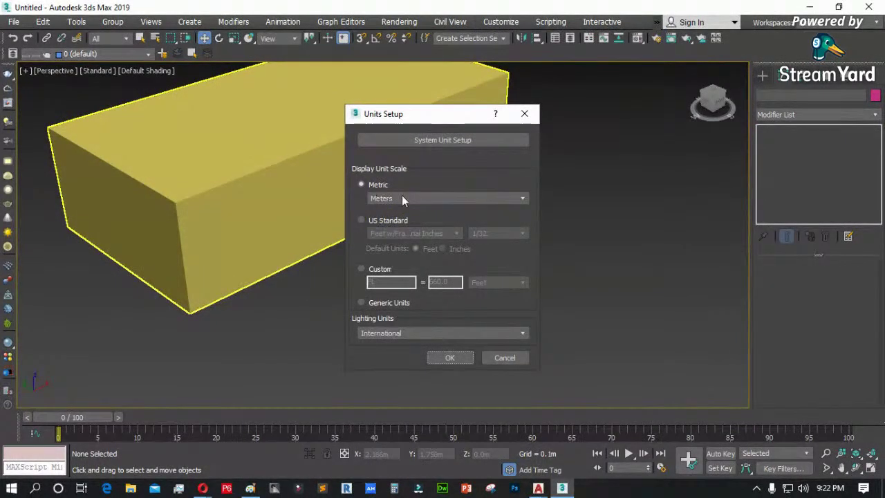
click(432, 140)
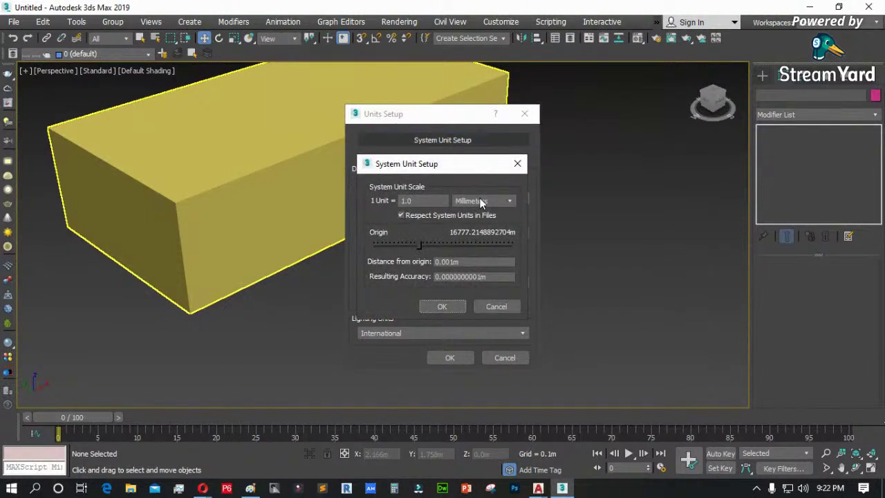
click(503, 308)
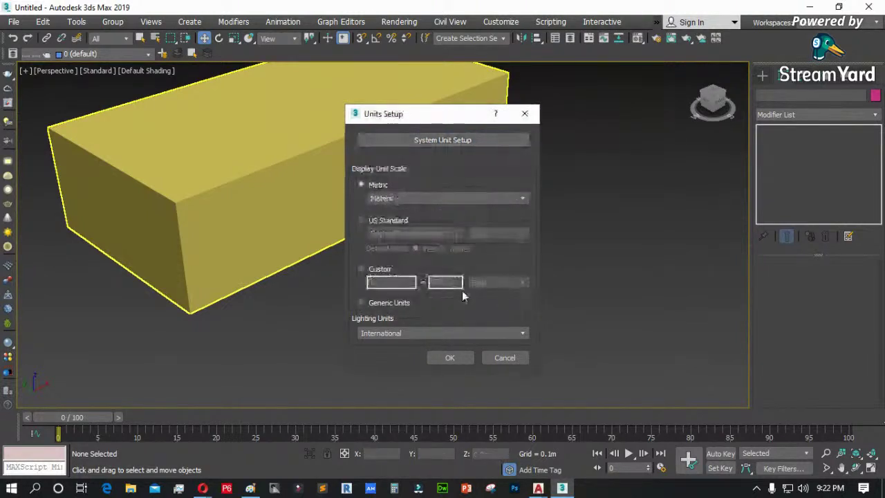
click(524, 115)
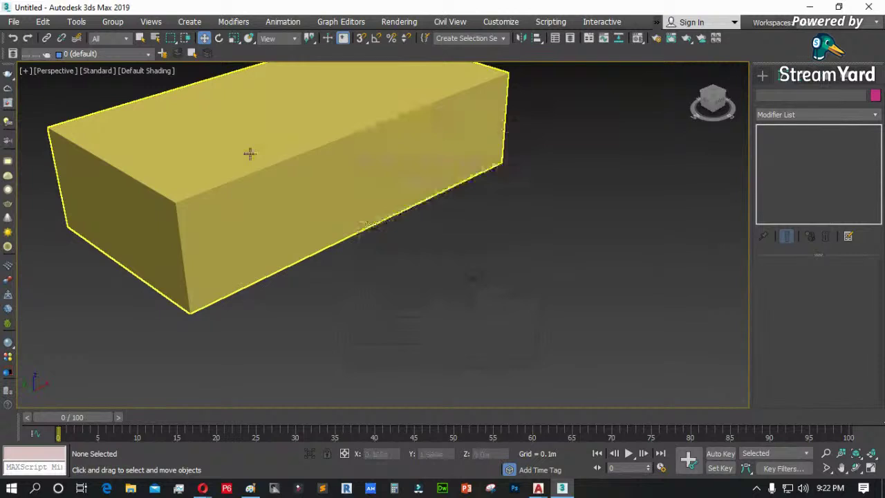
- Select the tiny blue box, set the system unit scale to Meters, and clear the selection
drag(484, 271, 473, 257)
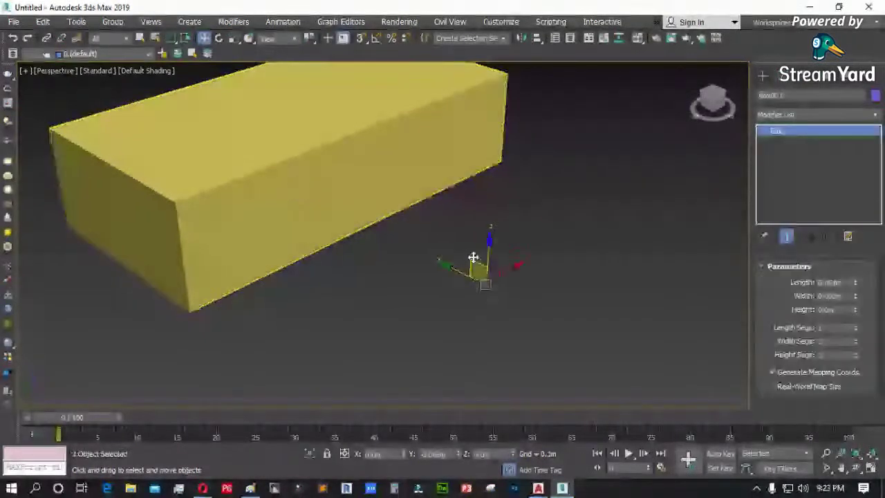
click(498, 23)
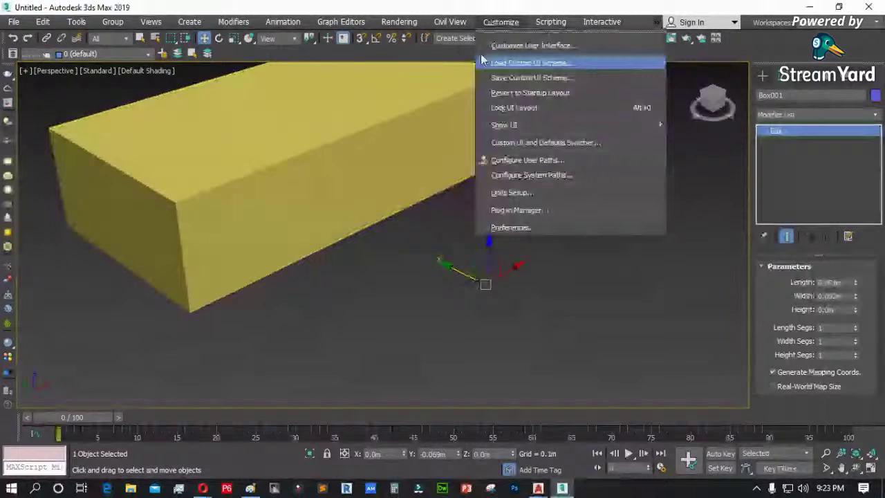
click(527, 193)
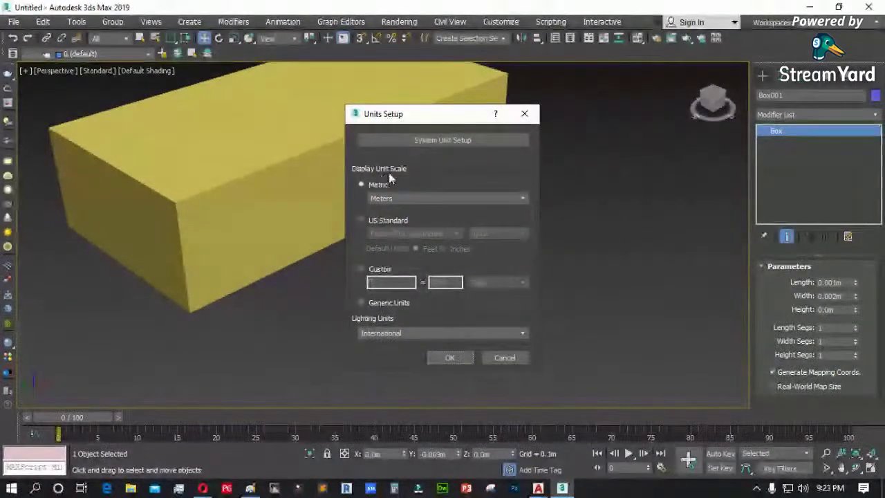
click(427, 141)
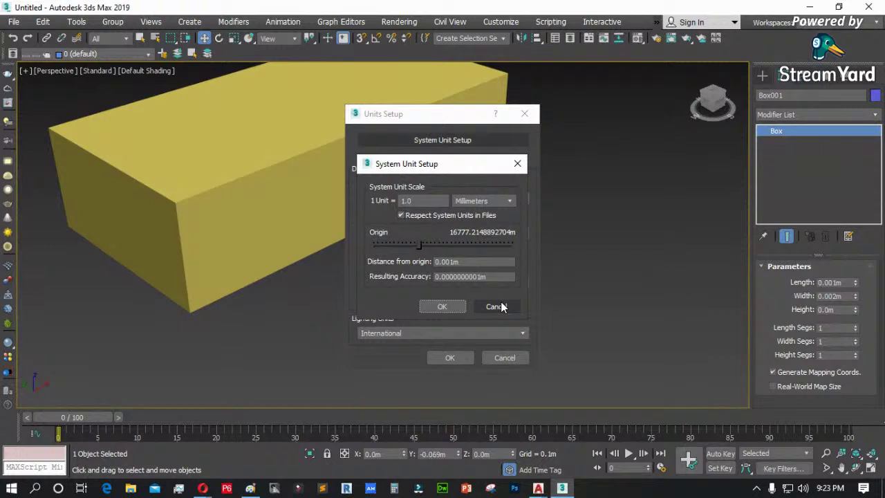
click(503, 201)
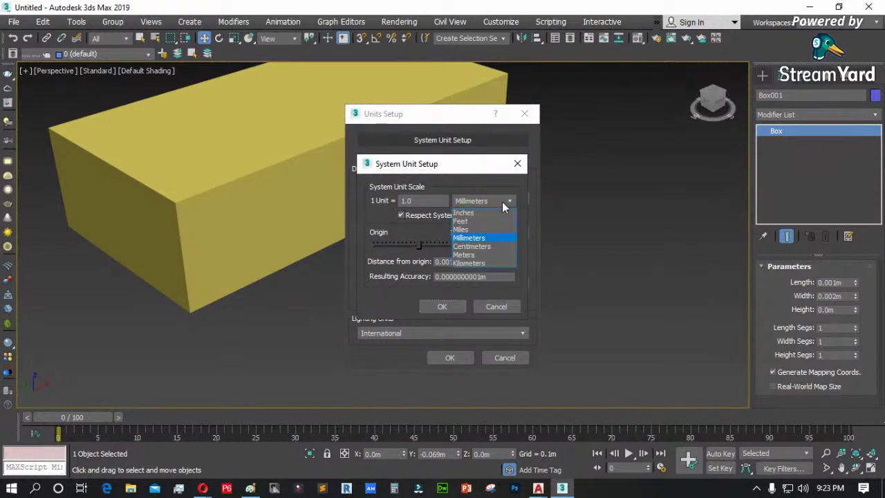
click(468, 254)
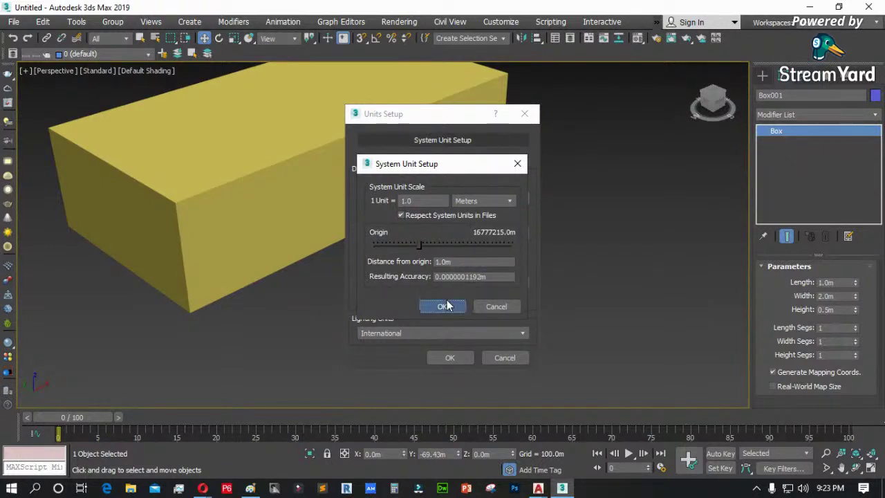
click(444, 305)
click(450, 357)
click(569, 317)
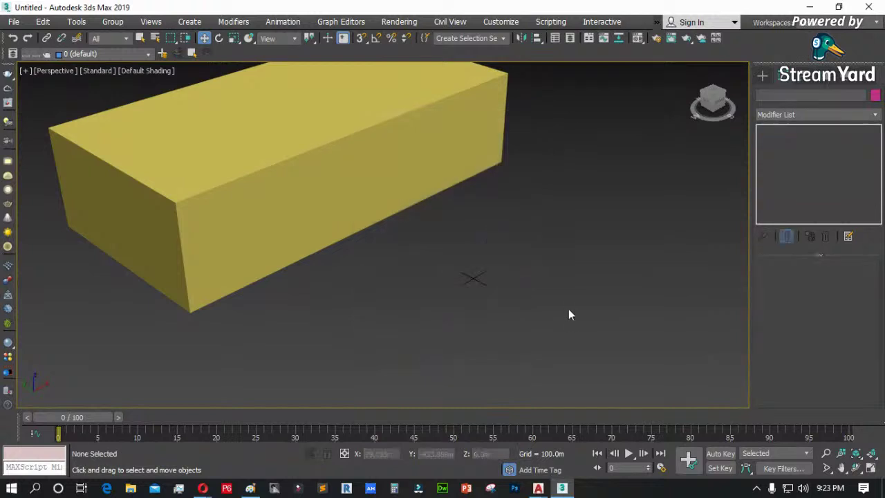
- Select the yellow box and examine its dimensions under the new system unit scale
click(356, 176)
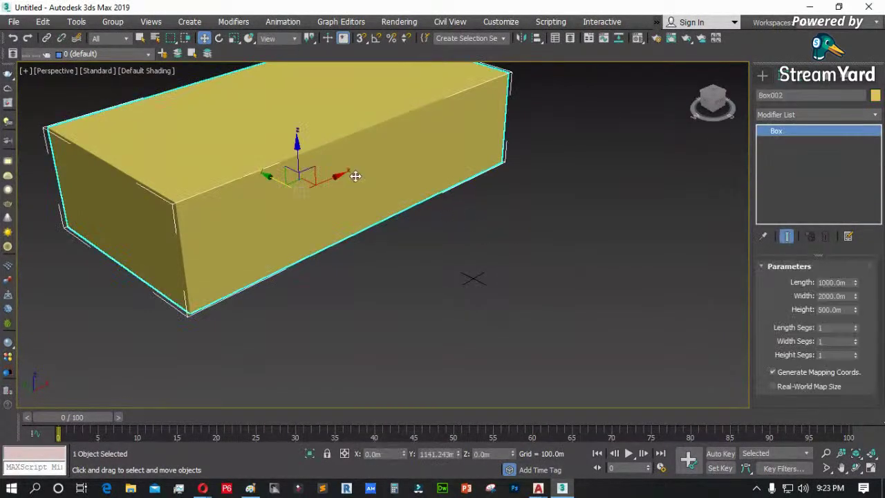
double_click(845, 310)
click(602, 297)
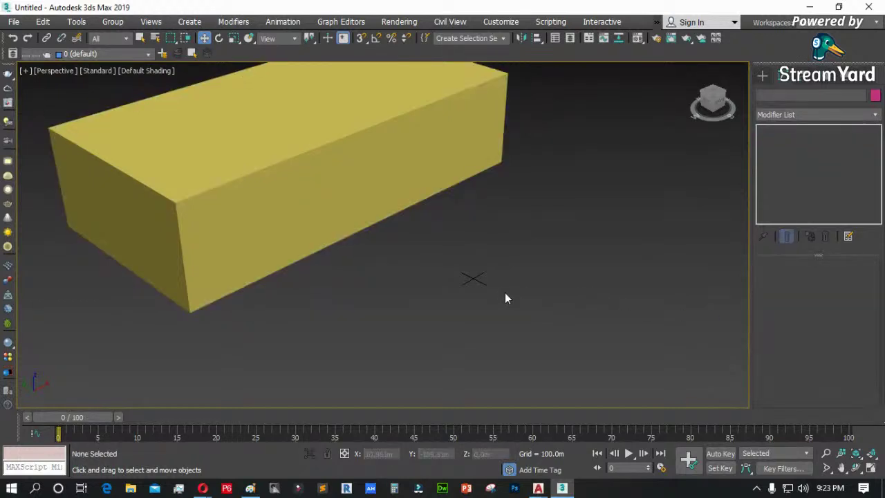
- Select the tiny blue box, examine its length, width and height, and deselect it
scroll(505, 294, up, 10)
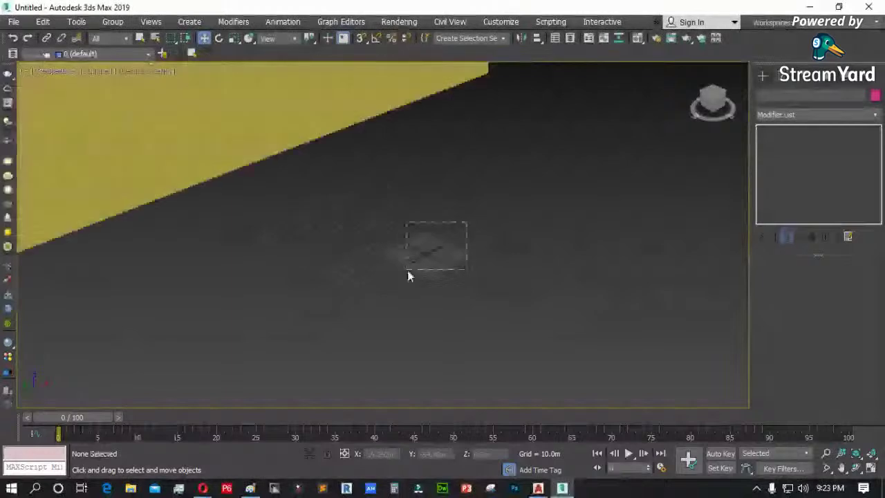
drag(408, 275, 410, 270)
key(z)
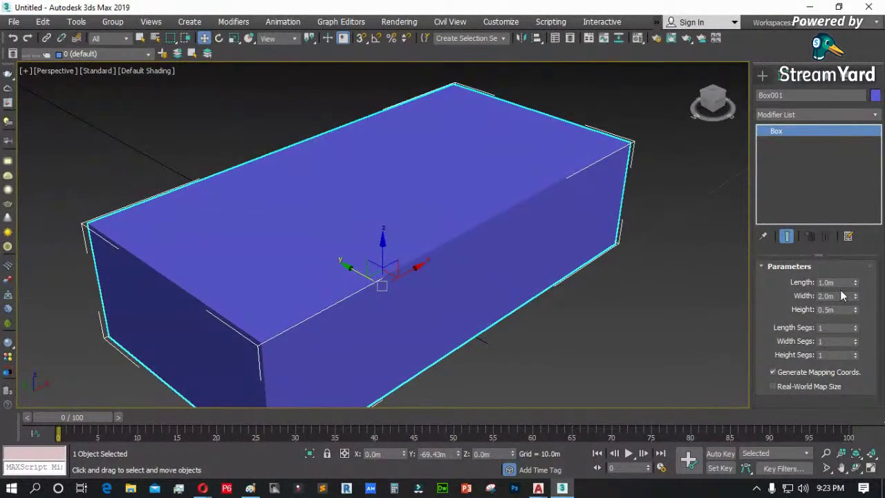
click(589, 309)
scroll(517, 247, down, 4)
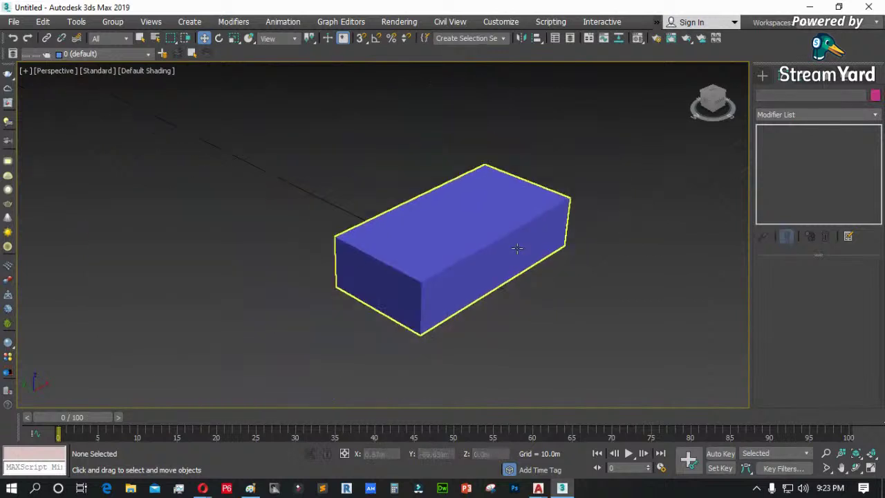
scroll(517, 248, down, 2)
- Compare the display unit with the system unit scale, and cancel both unit dialogs
click(500, 21)
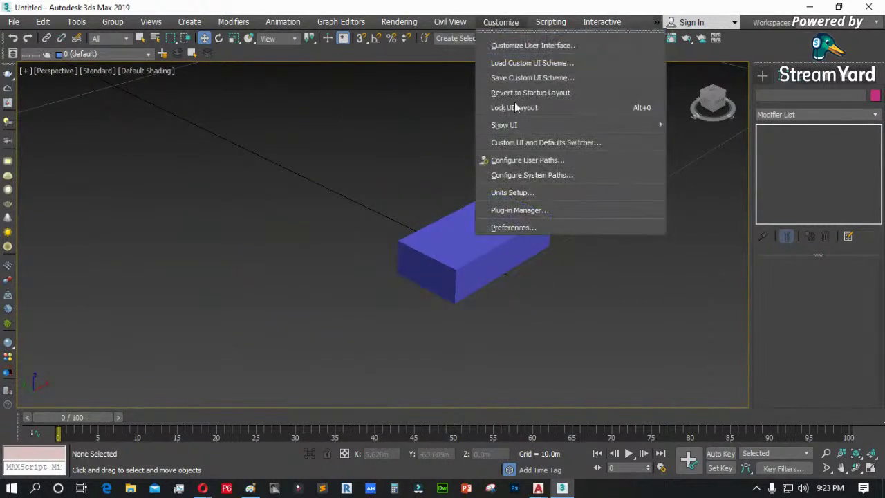
click(512, 193)
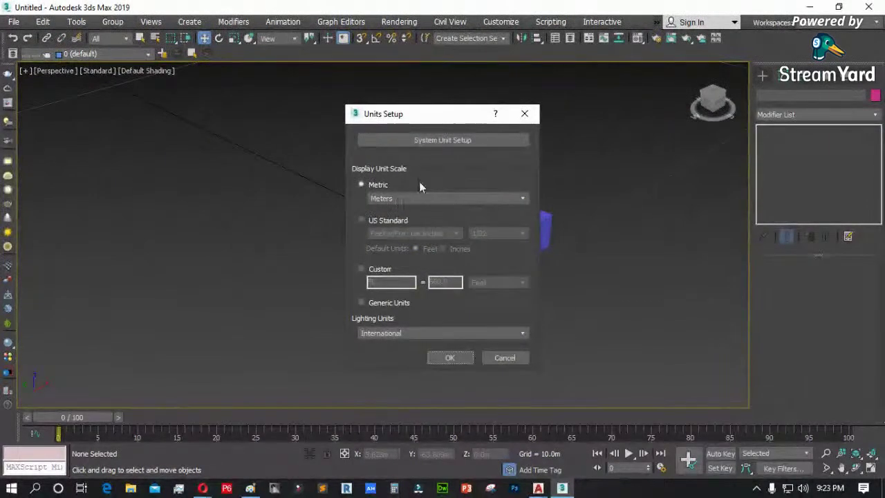
click(449, 140)
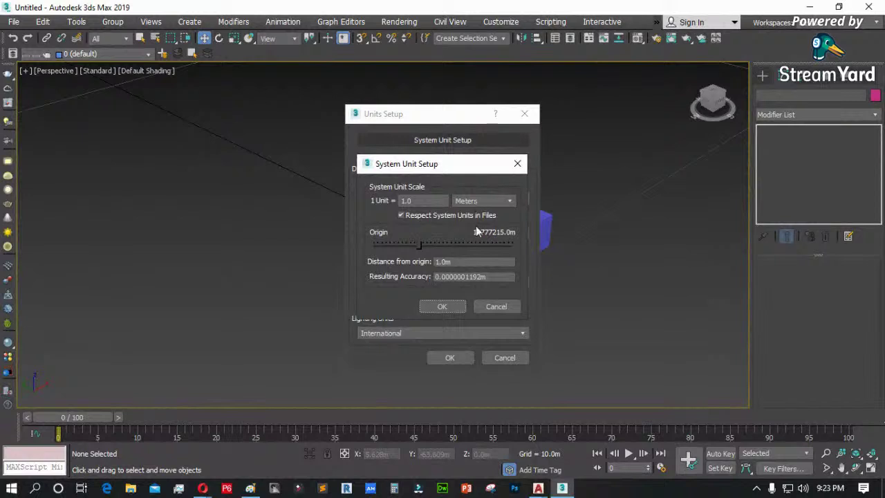
click(501, 307)
click(508, 358)
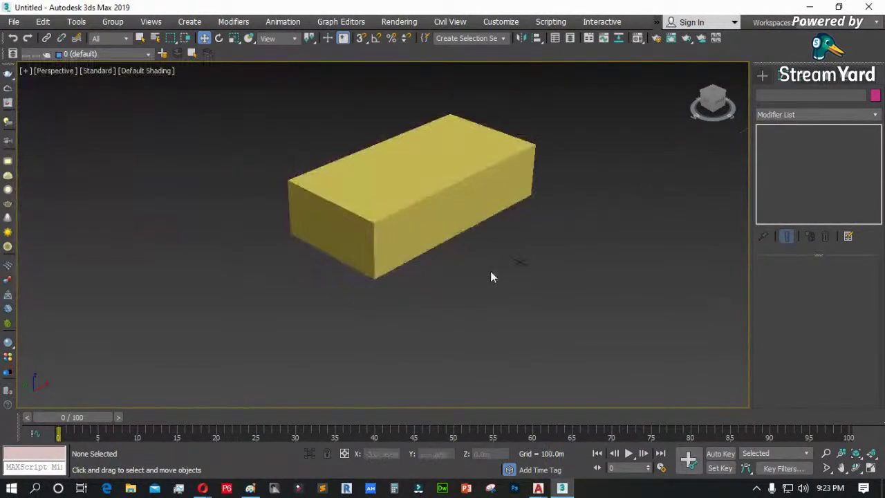
- Select the yellow box and compare its dimensions with the display unit and system unit scale, leaving the unit settings as they are
click(431, 213)
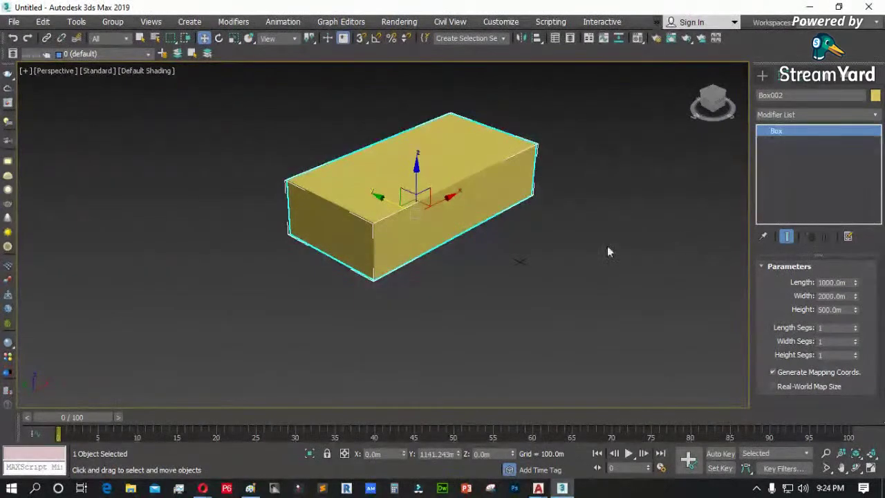
click(498, 24)
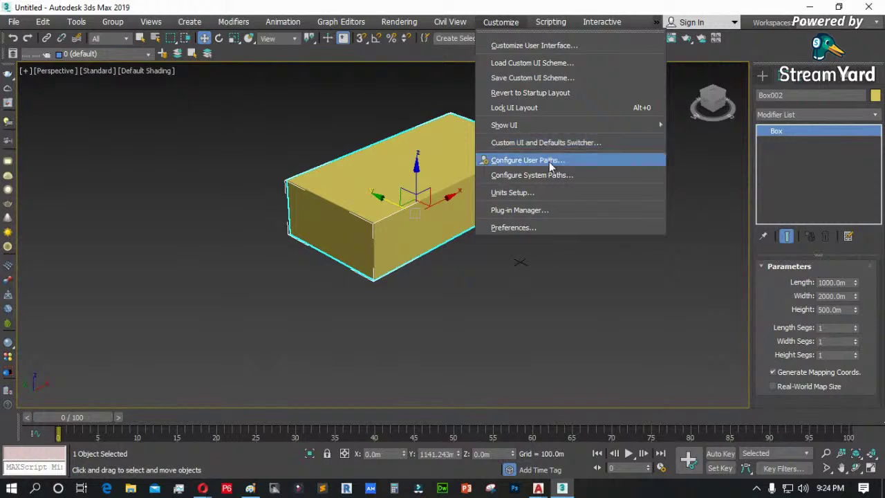
click(531, 192)
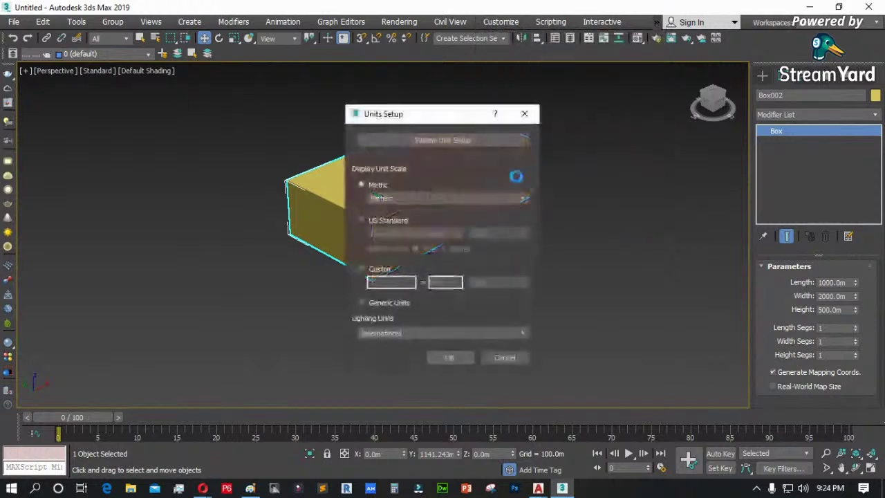
click(452, 144)
click(495, 306)
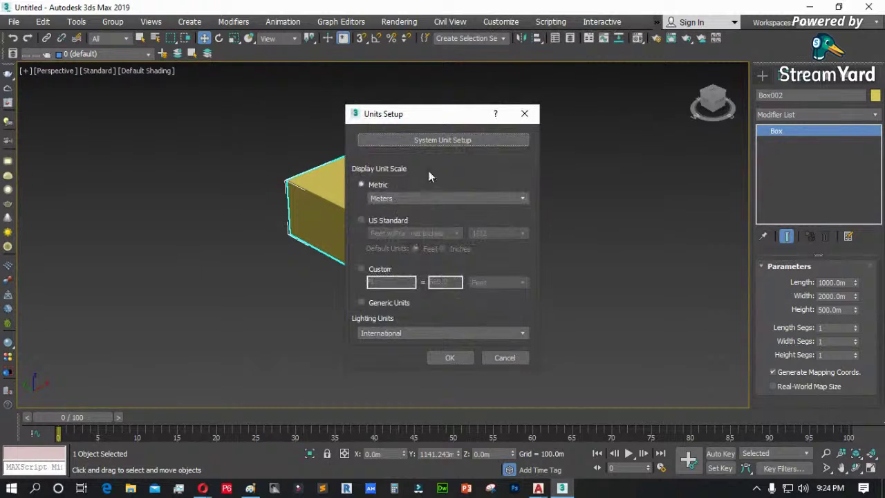
click(437, 140)
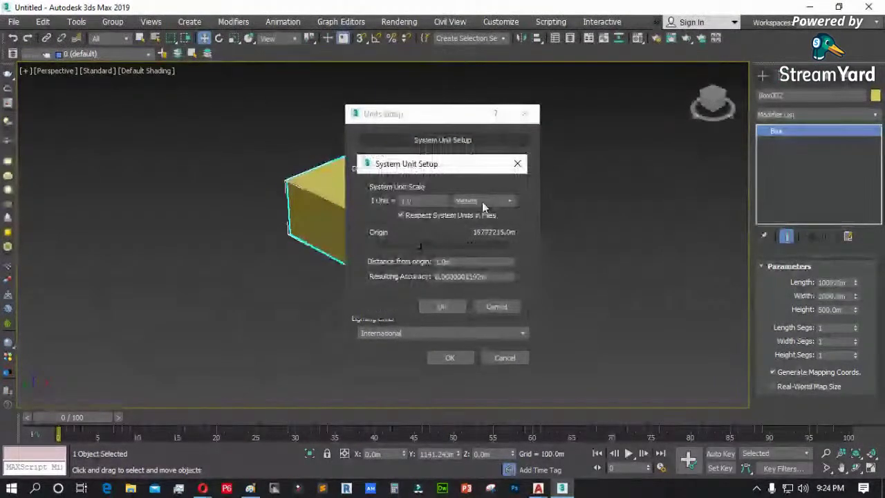
click(502, 308)
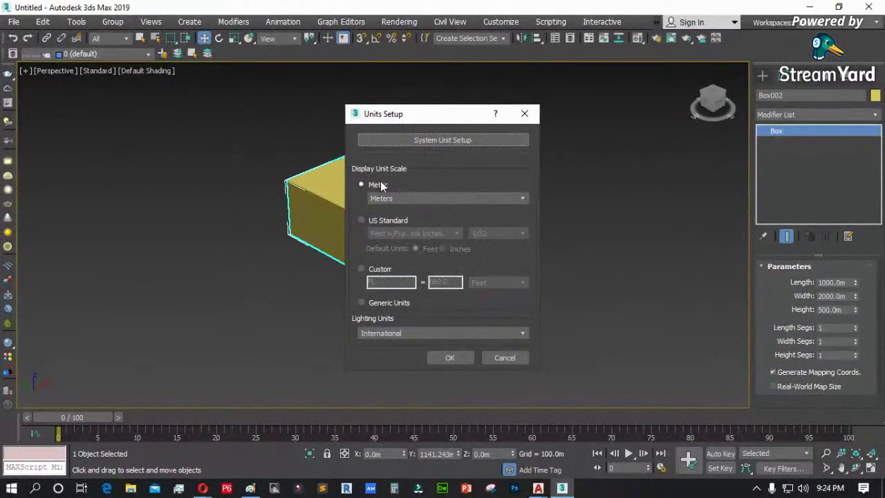
click(504, 355)
click(849, 282)
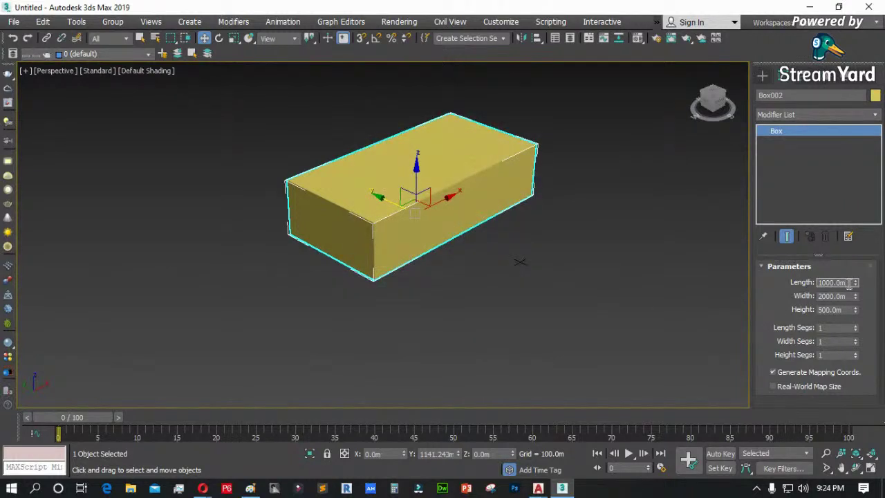
- Delete the yellow box and bring the remaining blue box into full view
click(570, 247)
click(394, 214)
key(Delete)
key(ctrl+z)
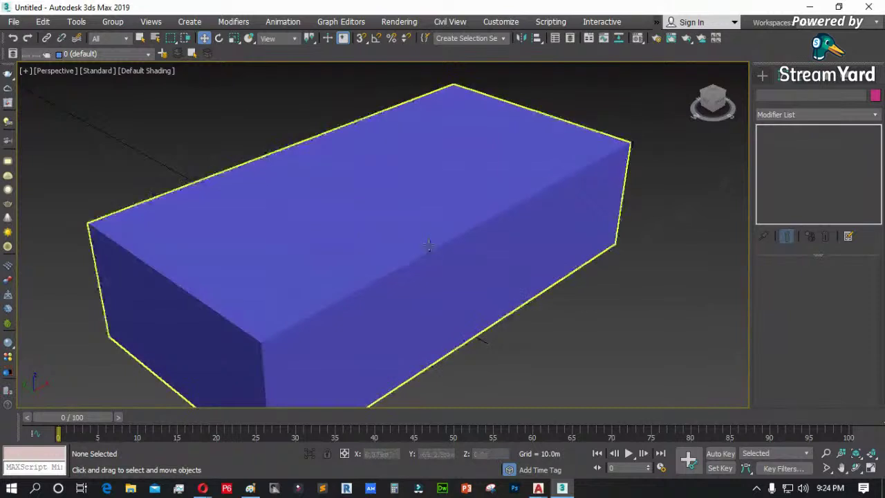
- Select the blue box, compare its dimensions with the display and system unit scales, and cancel both unit dialogs
click(448, 249)
drag(351, 273, 302, 245)
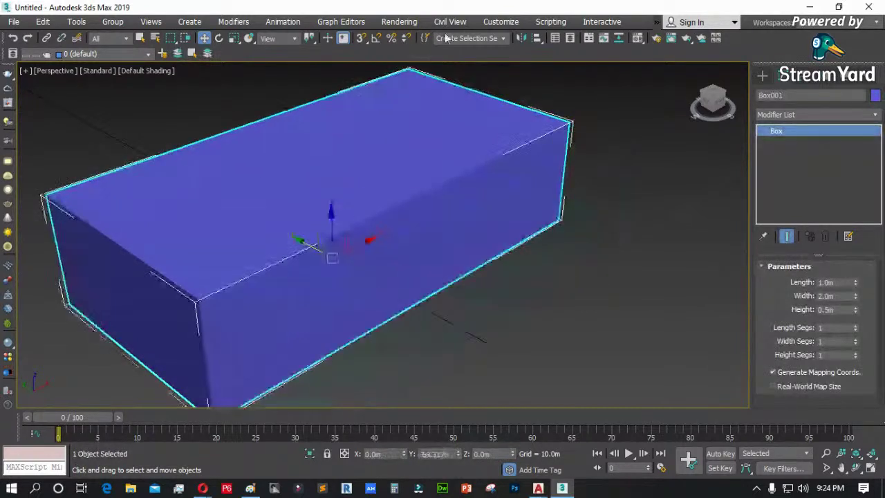
click(502, 21)
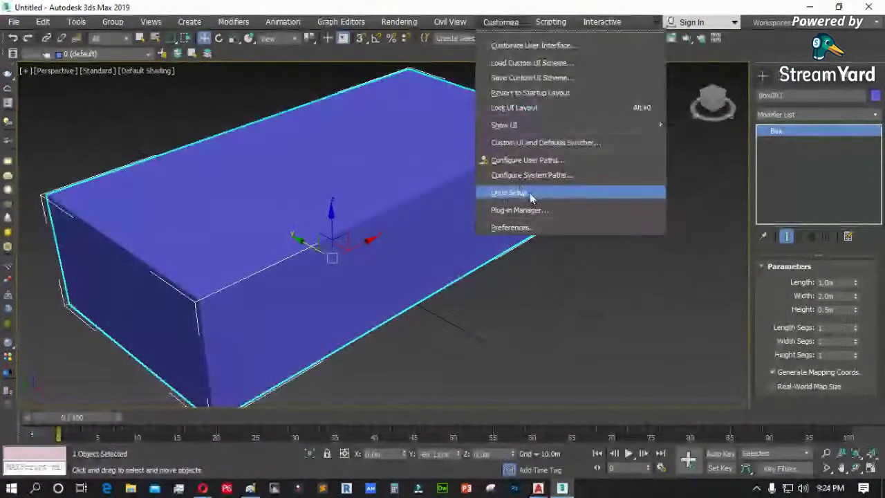
click(527, 191)
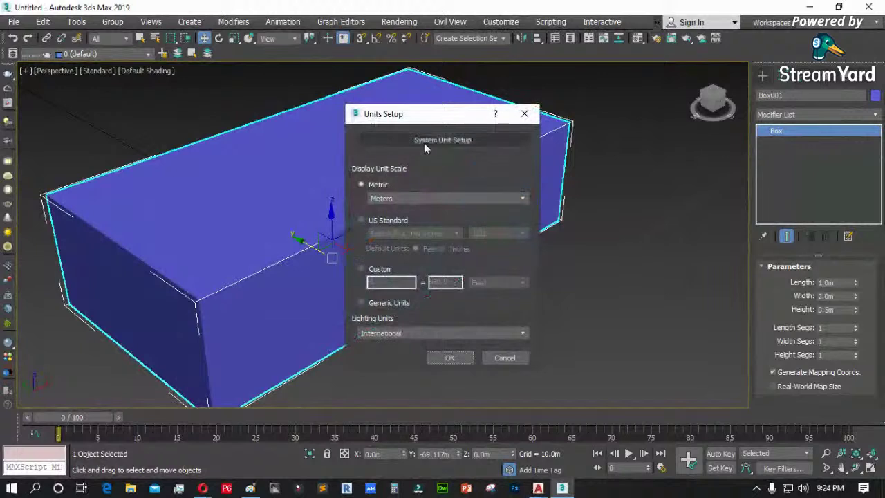
click(423, 142)
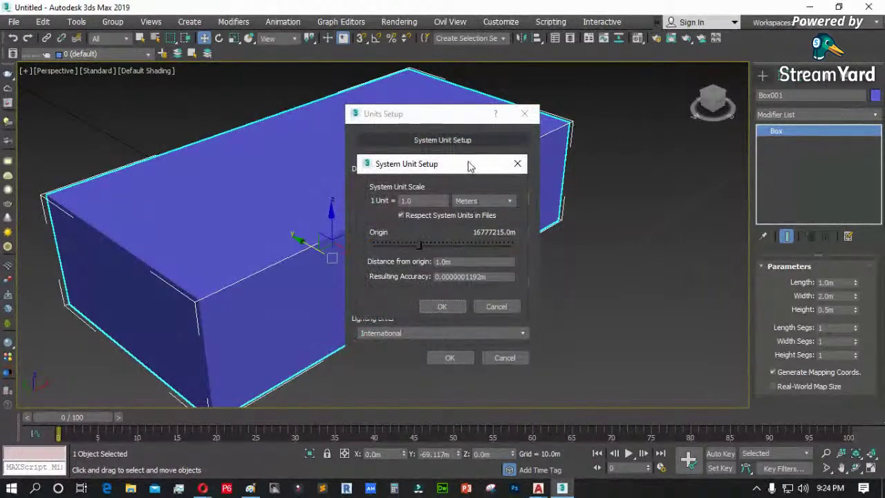
click(517, 164)
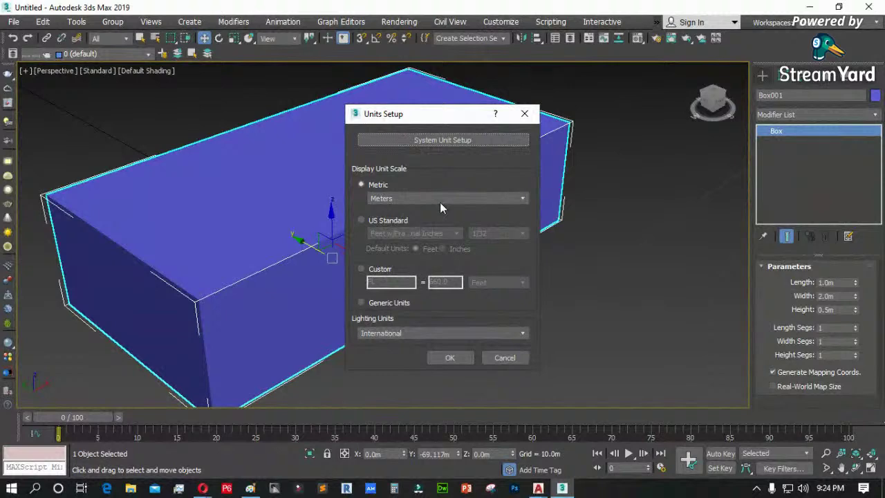
click(476, 144)
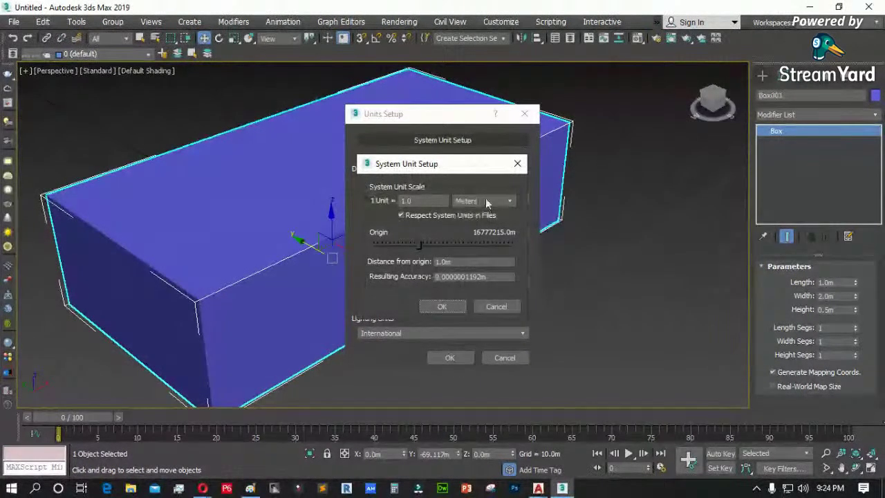
click(517, 163)
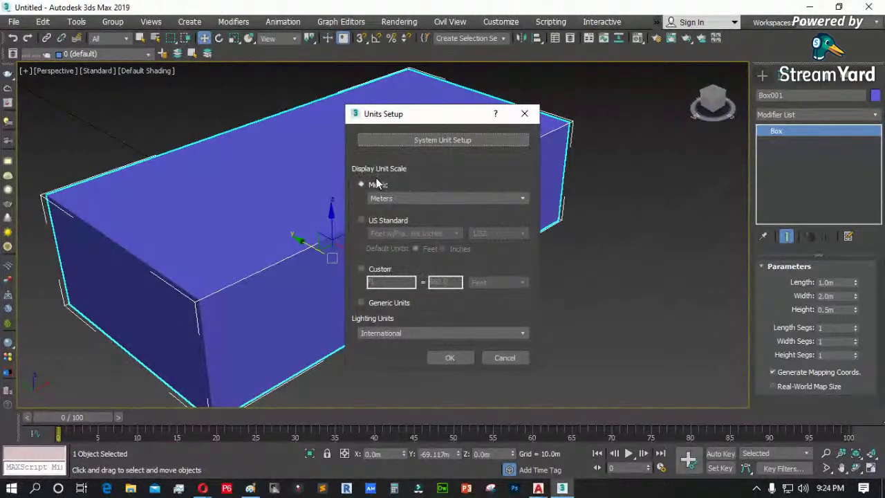
click(460, 141)
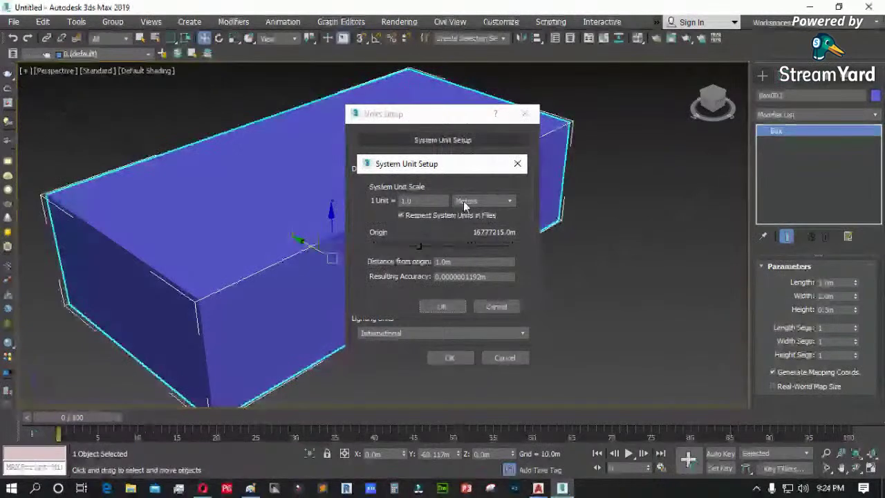
click(495, 308)
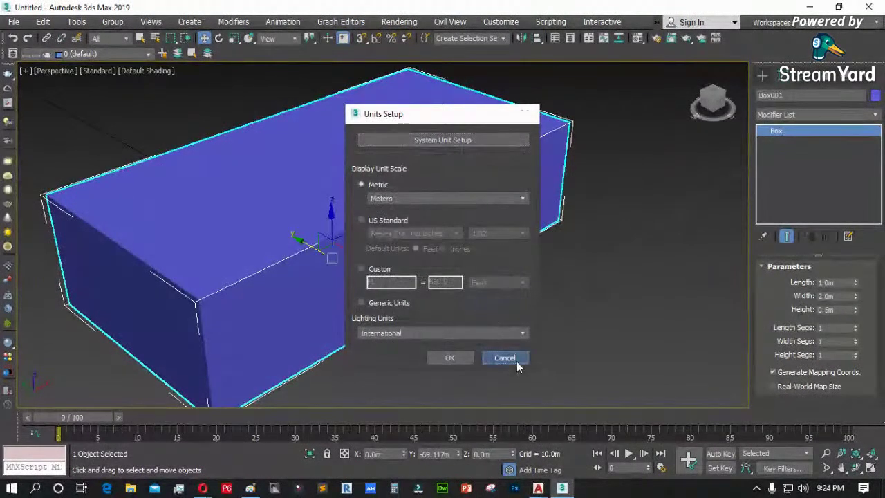
click(517, 358)
- Delete the blue box and display the creation commands for standard primitives
click(508, 289)
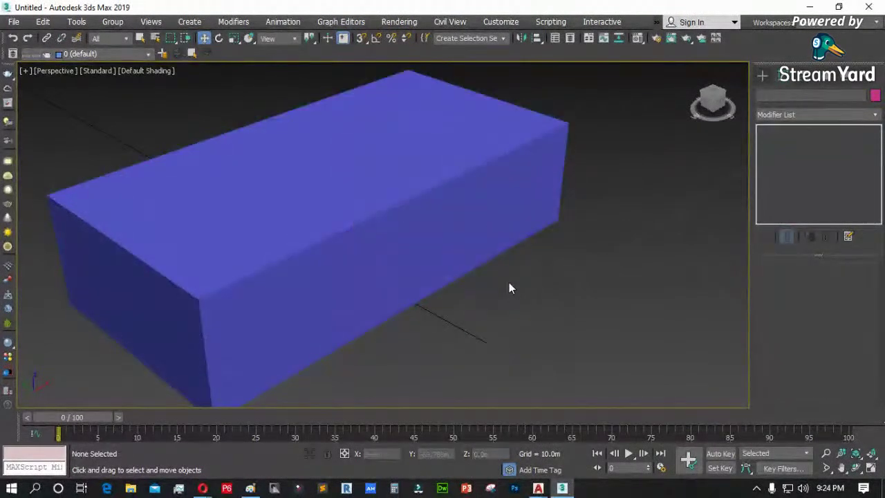
click(342, 239)
key(z)
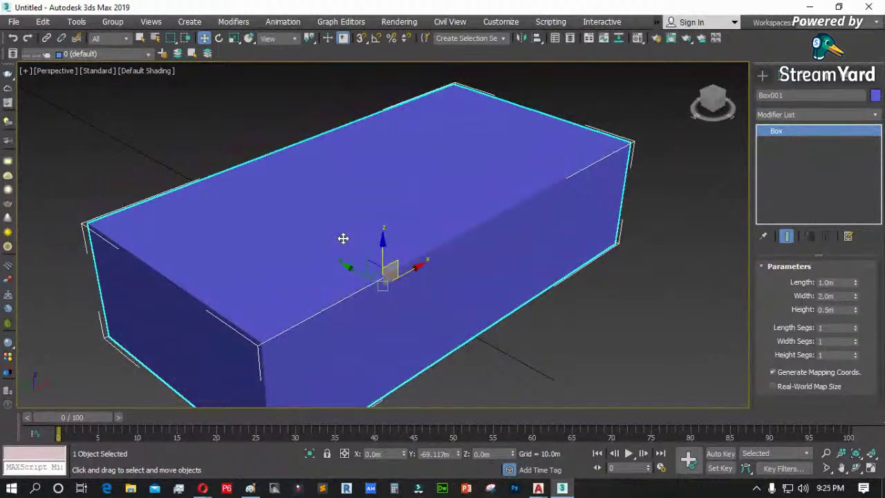
key(Delete)
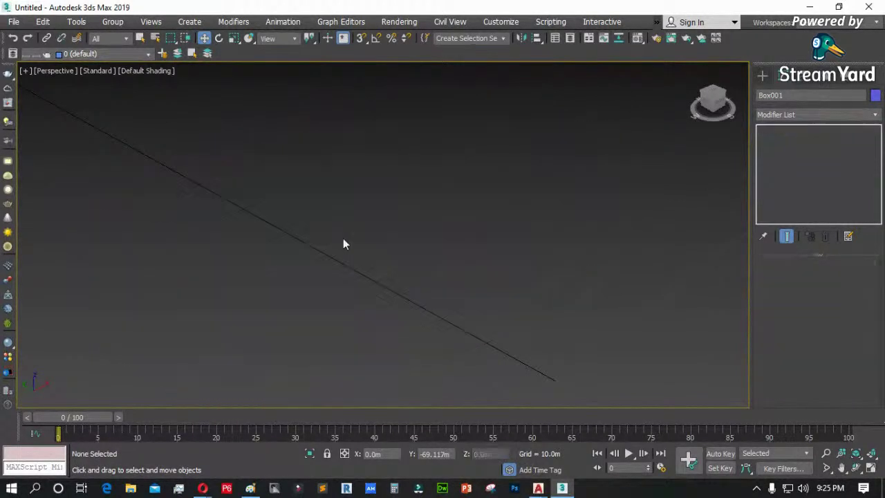
click(762, 75)
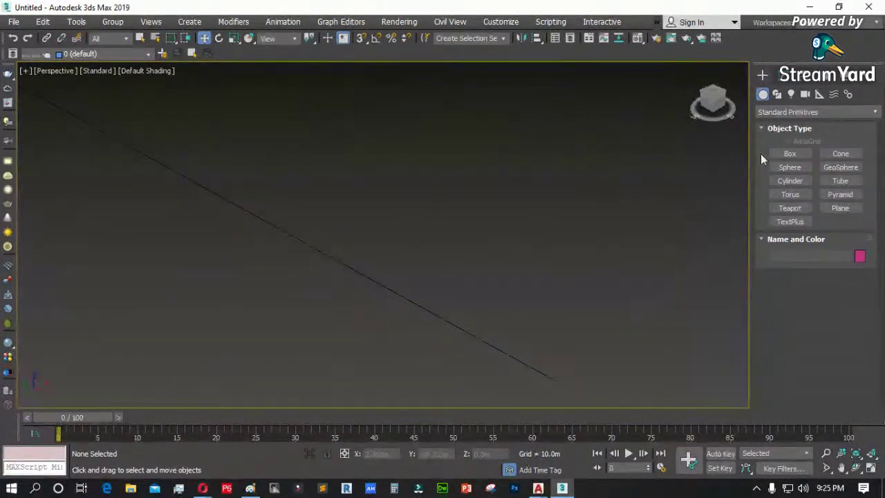
- Switch to Paint, clear the pasted screenshot from the canvas and activate the Pencil
click(265, 486)
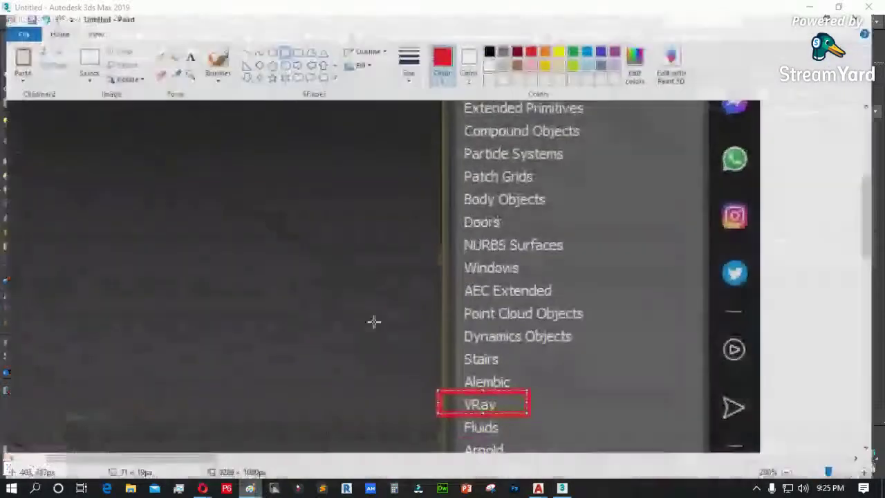
key(Delete)
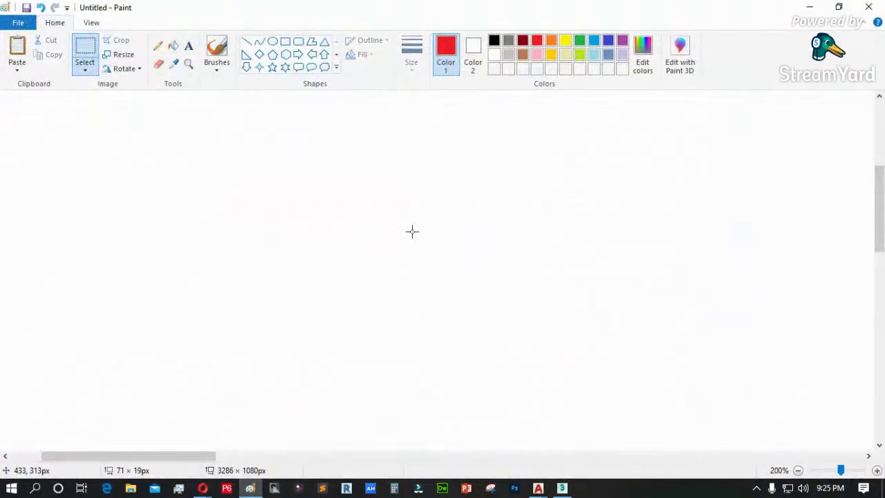
click(158, 46)
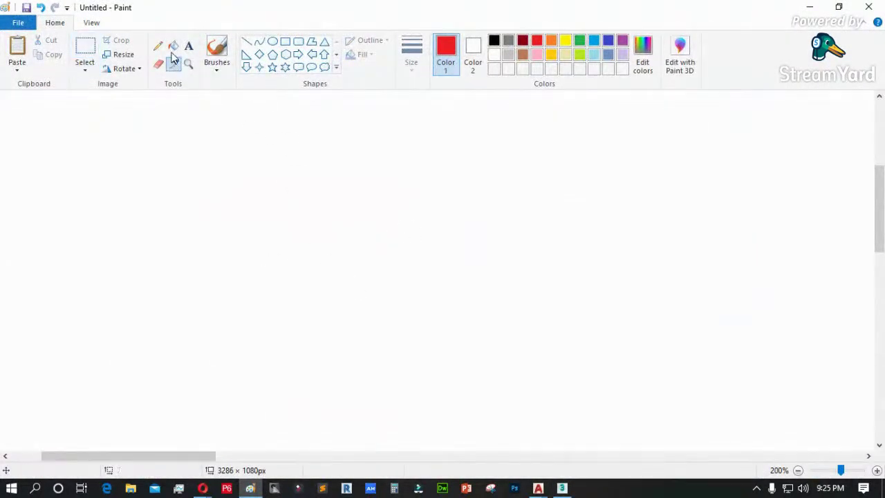
- Sketch a table in perspective with a thin rectangular top and four legs in red
mouse_move(360, 169)
mouse_down()
mouse_move(221, 242)
mouse_move(213, 263)
mouse_move(294, 305)
mouse_up()
mouse_move(360, 169)
mouse_down()
mouse_move(482, 195)
mouse_move(285, 312)
mouse_move(287, 320)
mouse_move(456, 226)
mouse_move(484, 198)
mouse_up()
mouse_move(179, 259)
mouse_down()
mouse_move(302, 313)
mouse_move(289, 309)
mouse_move(284, 377)
mouse_move(293, 330)
mouse_up()
mouse_move(486, 200)
mouse_down()
mouse_move(496, 277)
mouse_move(485, 220)
mouse_up()
mouse_move(187, 271)
mouse_down()
mouse_move(187, 324)
mouse_move(204, 330)
mouse_move(201, 271)
mouse_up()
drag(378, 289, 385, 277)
- Add a height dimension beside the table sketch, and label the top's short side 1 and long side 2
drag(505, 196, 550, 177)
drag(514, 279, 543, 268)
drag(561, 166, 561, 260)
mouse_move(602, 193)
mouse_down()
mouse_move(621, 211)
mouse_move(628, 185)
mouse_move(630, 232)
mouse_up()
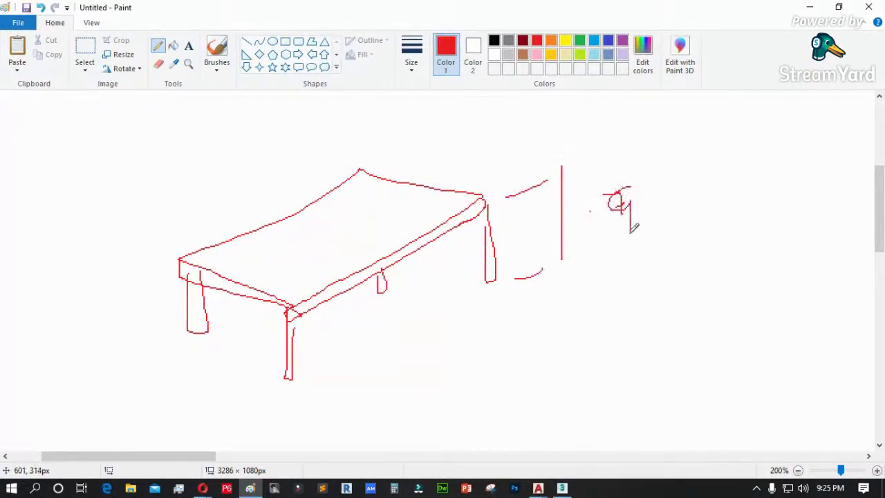
drag(444, 140, 443, 151)
drag(230, 186, 255, 192)
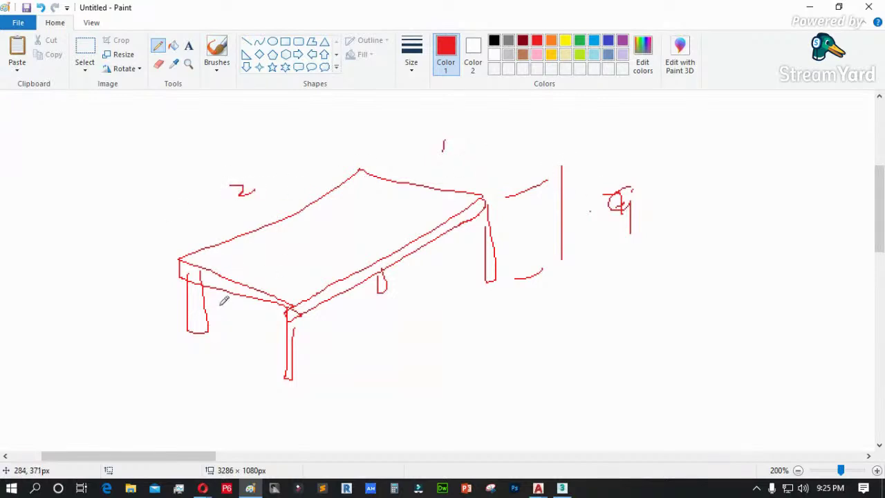
- Write the leg's cross-section size beside the front leg and mark the table top's thickness as 05
mouse_move(290, 364)
mouse_down()
mouse_move(298, 386)
mouse_move(351, 377)
mouse_move(381, 379)
mouse_move(373, 388)
mouse_move(422, 383)
mouse_move(408, 384)
mouse_up()
click(322, 385)
click(453, 379)
mouse_move(459, 367)
mouse_down()
mouse_move(460, 380)
mouse_move(479, 379)
mouse_up()
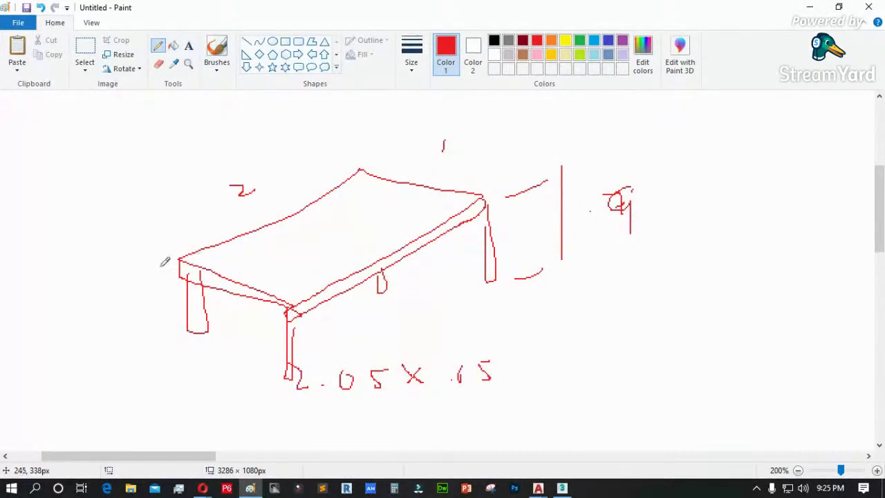
mouse_move(183, 252)
mouse_down()
mouse_move(165, 270)
mouse_move(148, 256)
mouse_move(144, 279)
mouse_up()
mouse_move(126, 244)
mouse_down()
mouse_move(119, 257)
mouse_move(138, 245)
mouse_up()
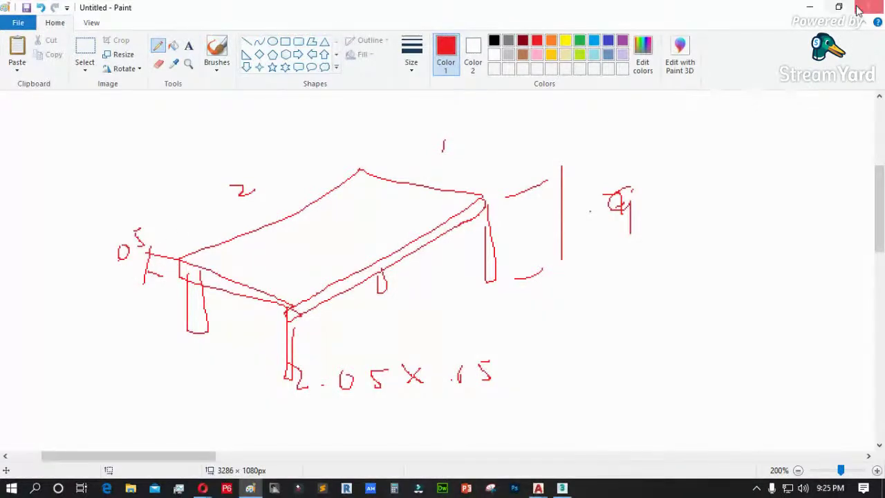
- Return to 3ds Max, switch the viewport to the Top view, and check the display and system unit scales
click(810, 7)
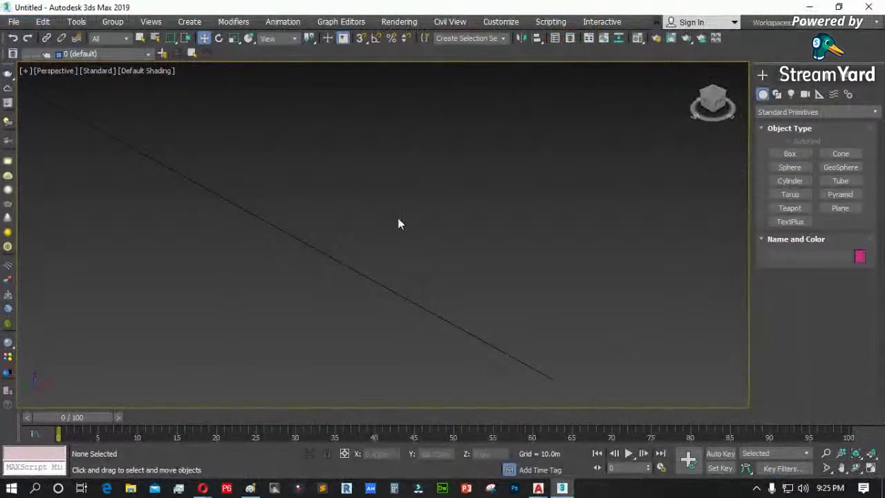
key(t)
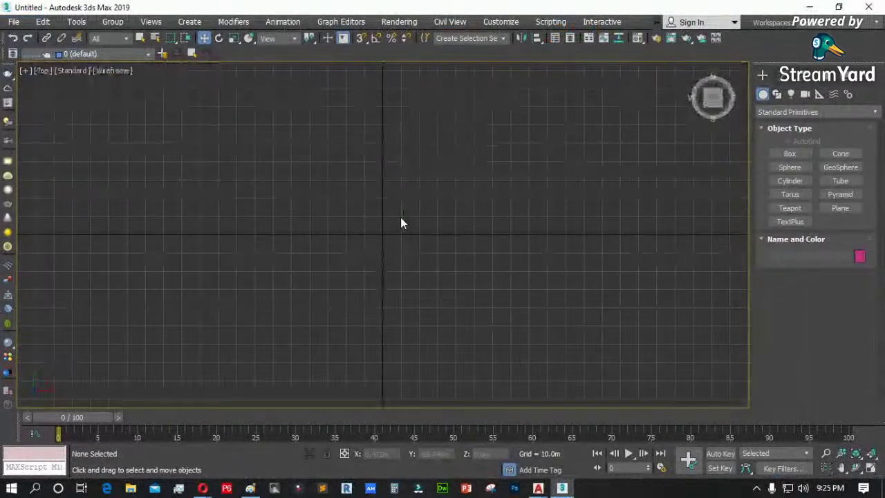
click(501, 21)
click(511, 191)
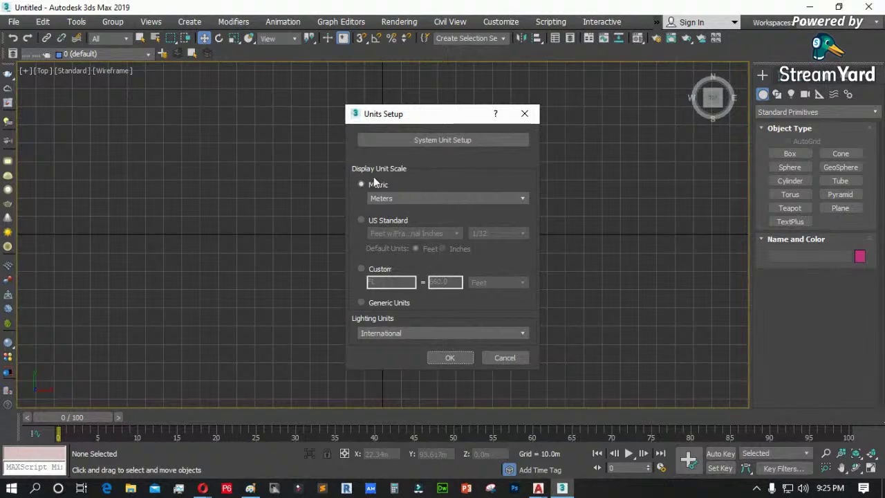
click(471, 140)
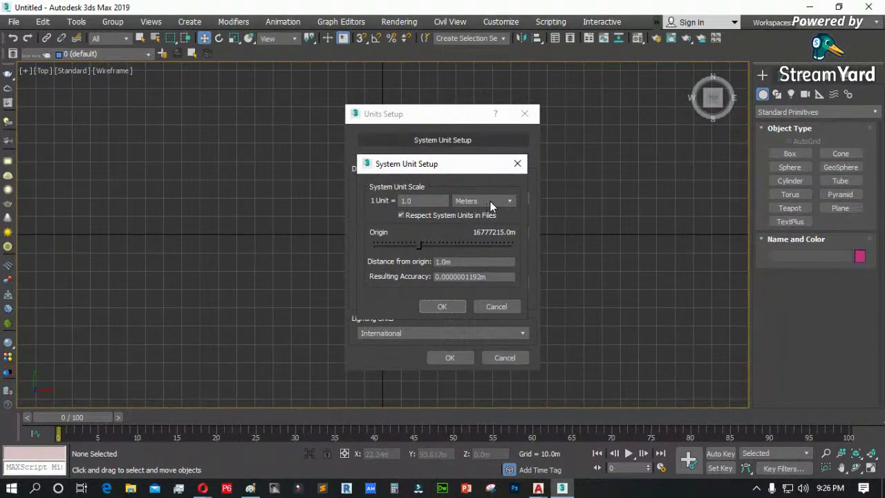
click(517, 163)
click(468, 356)
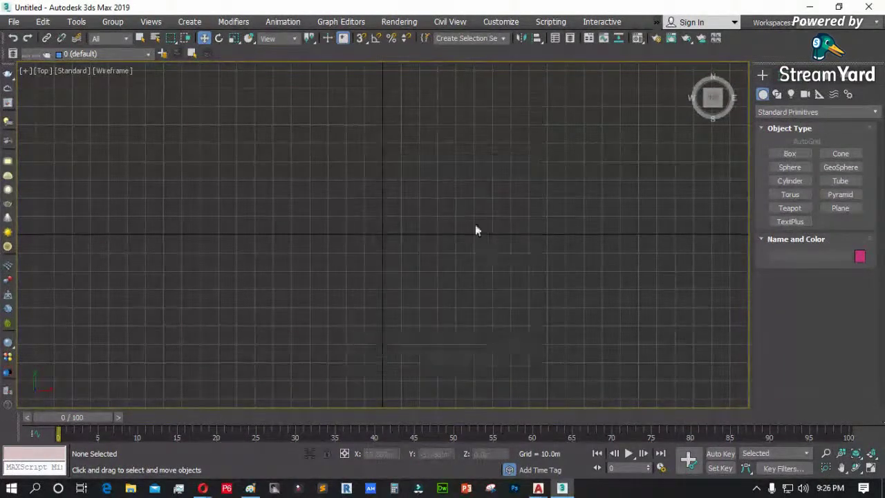
- Create the table top as a box at the origin with length 1 m, width 2 m and height 0.05 m
click(788, 153)
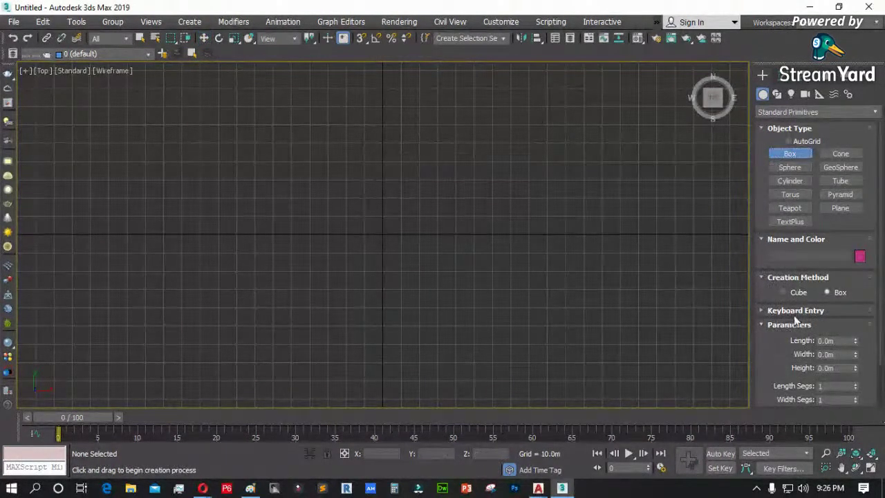
click(795, 311)
double_click(833, 313)
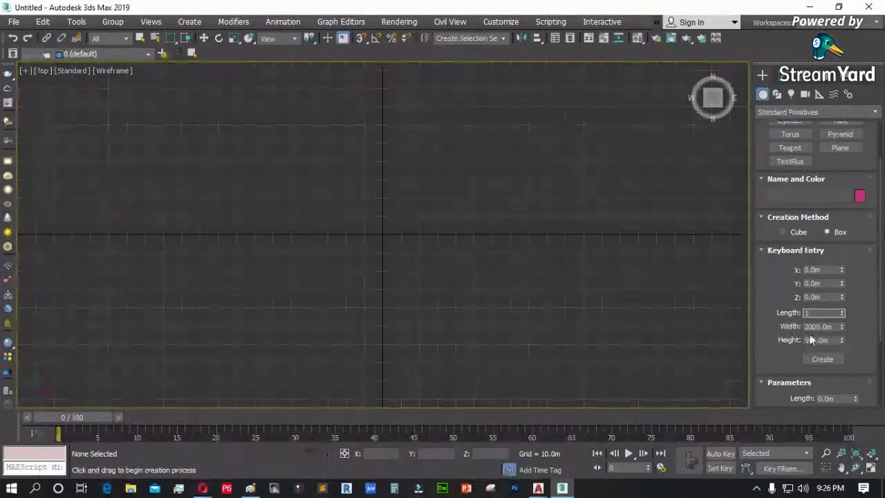
key(Tab)
text(2)
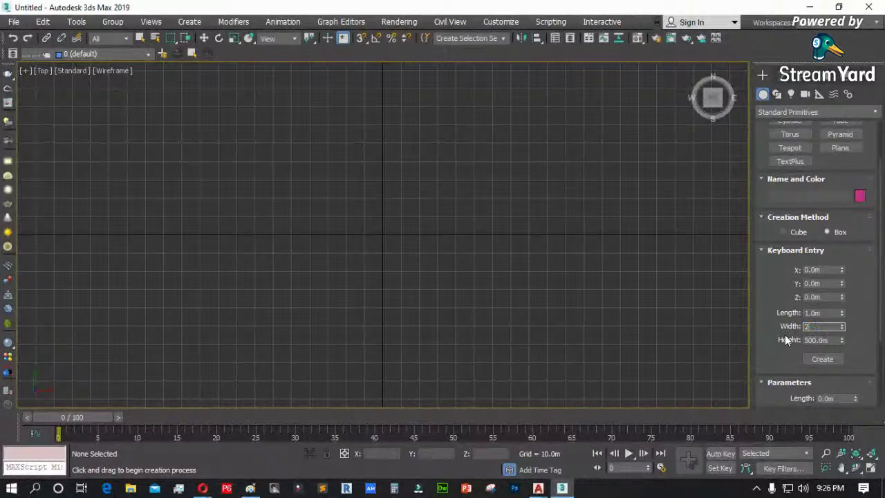
key(Tab)
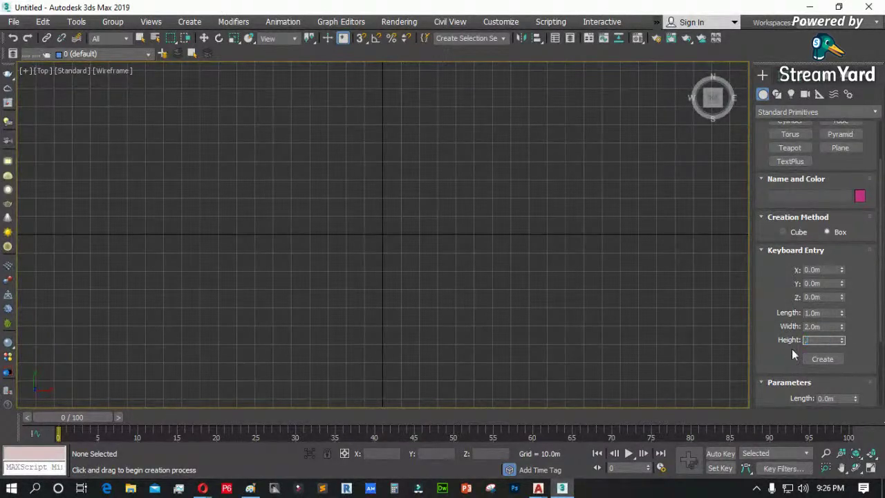
click(825, 359)
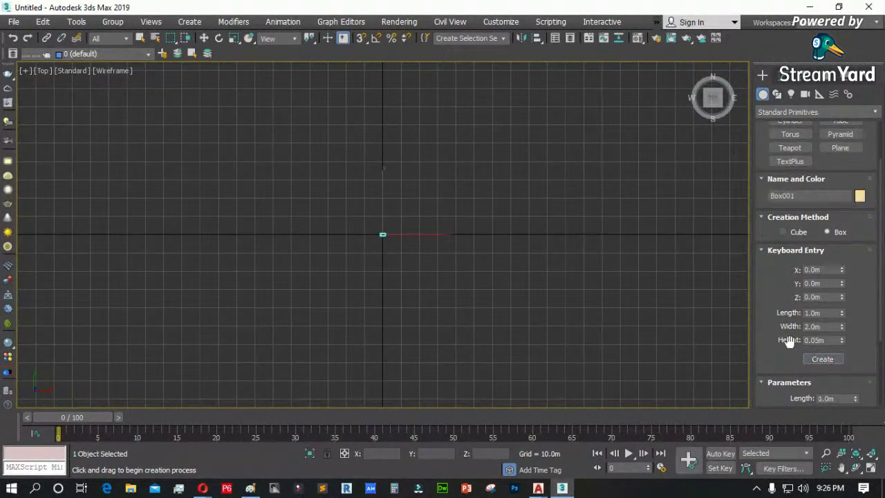
key(w)
key(z)
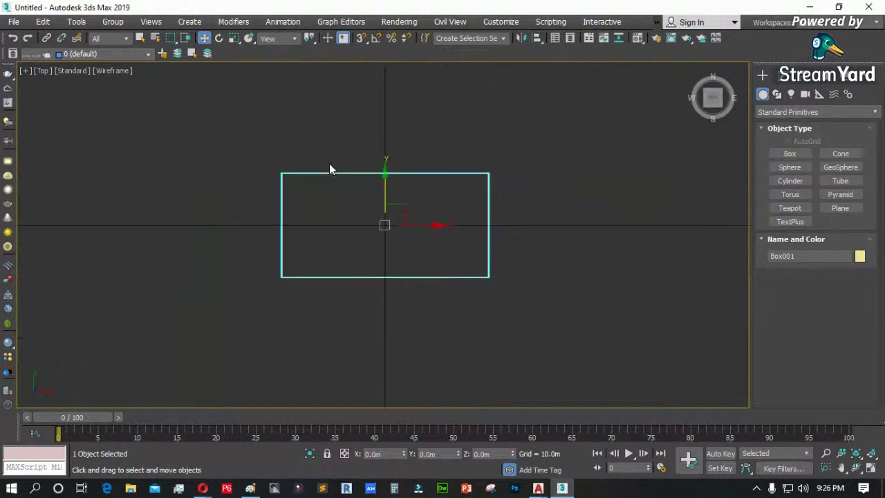
scroll(408, 216, down, 2)
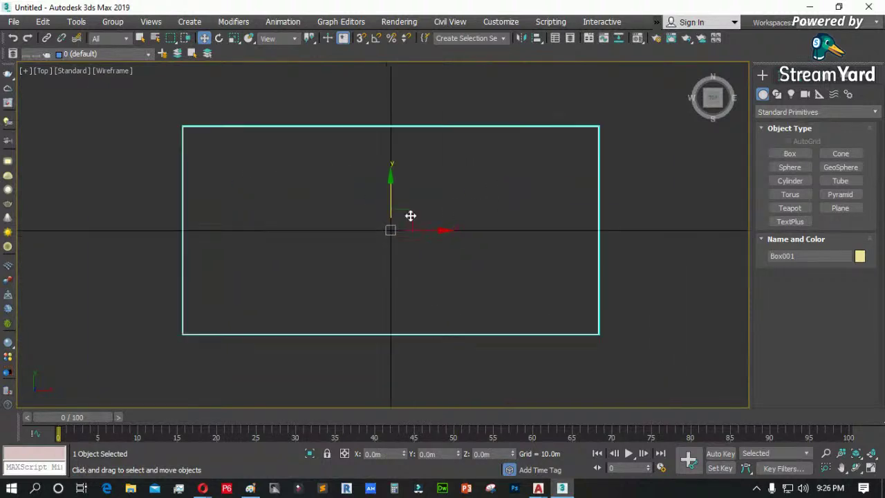
click(651, 226)
- Create a table leg as a box at the origin with length 0.05 m, width 0.05 m and height 0.85 m
click(781, 153)
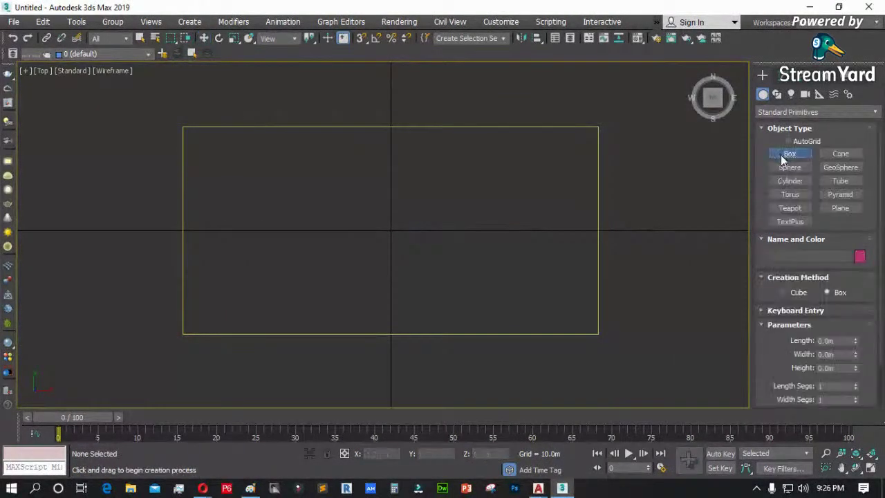
click(793, 311)
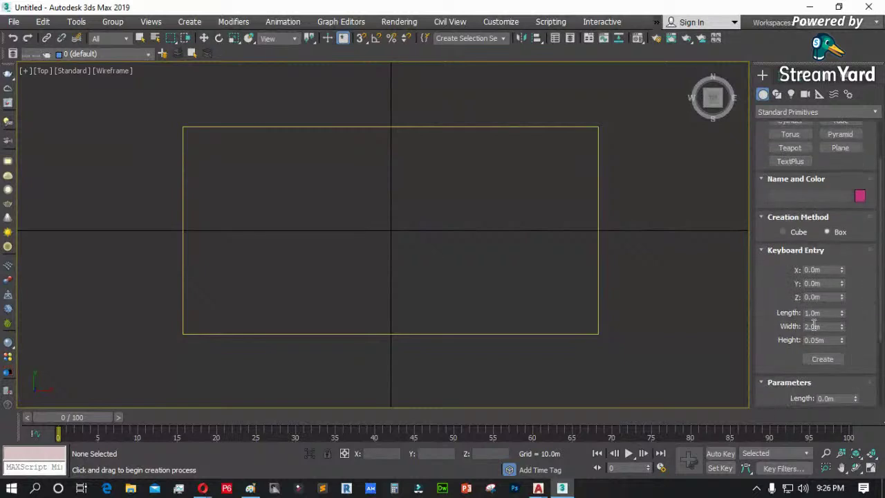
double_click(828, 315)
text(0.05)
key(Tab)
text(.05)
key(Tab)
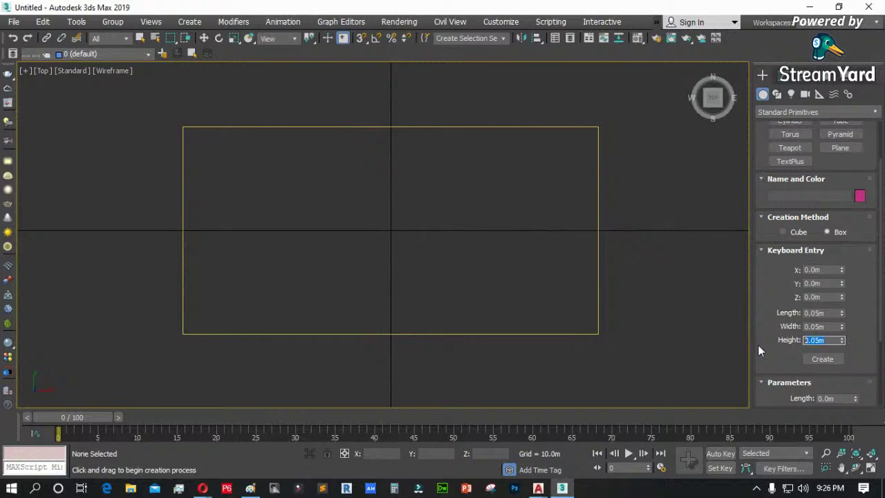
text(.85)
click(822, 359)
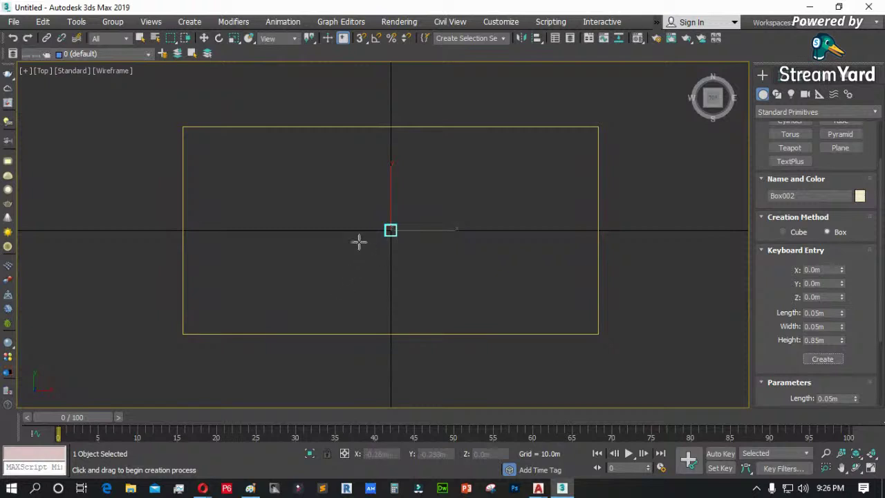
- Move the leg flush into the table top's back-left corner, at about X -0.975 m, Y 0.475 m
key(w)
drag(409, 209, 428, 226)
scroll(152, 235, down, 3)
scroll(140, 239, up, 5)
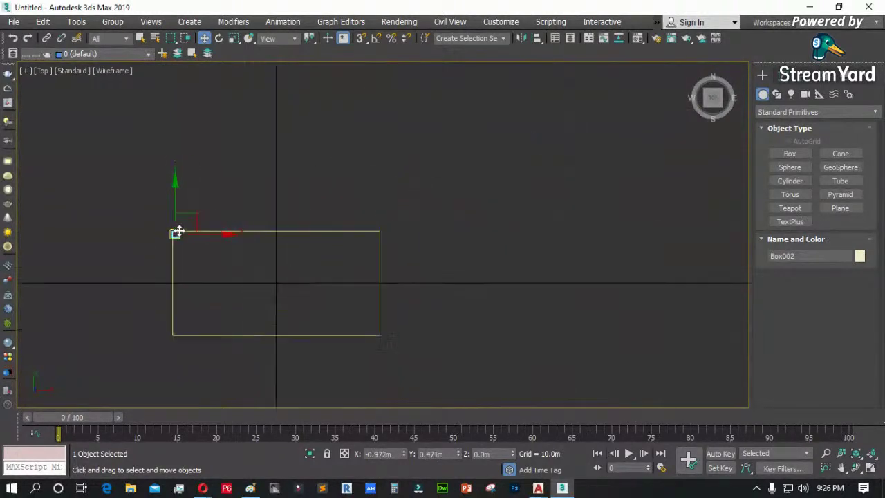
drag(245, 321, 226, 303)
scroll(217, 195, down, 4)
scroll(188, 202, down, 4)
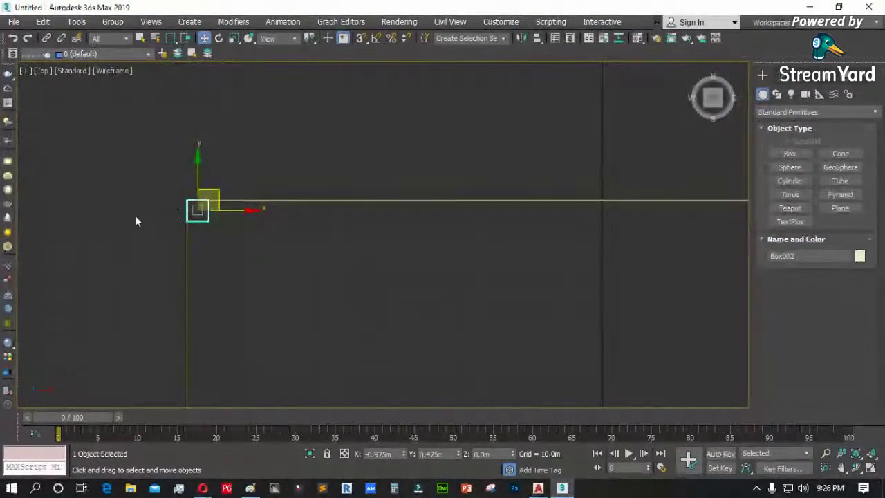
scroll(108, 224, down, 1)
key(z)
scroll(152, 207, down, 4)
scroll(207, 148, down, 5)
click(249, 181)
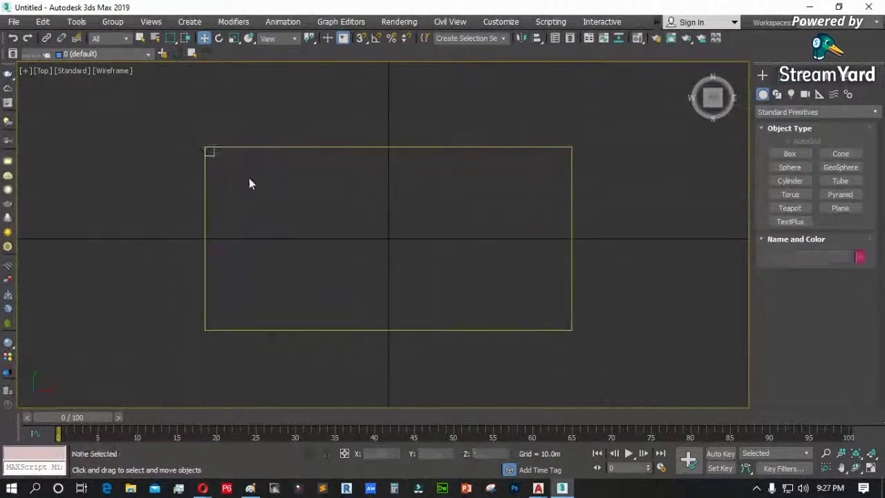
- Clone the leg as a copy and move it along X to the back-right corner, at about X 0.966 m
click(211, 152)
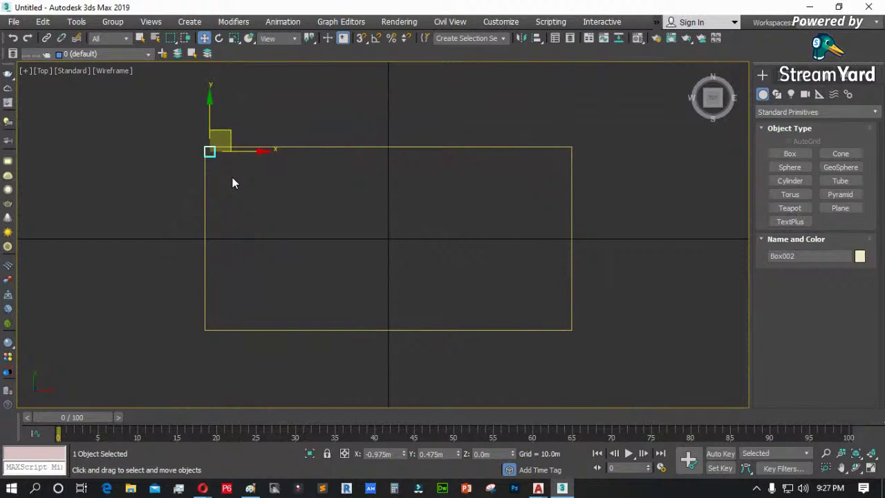
key(ctrl+v)
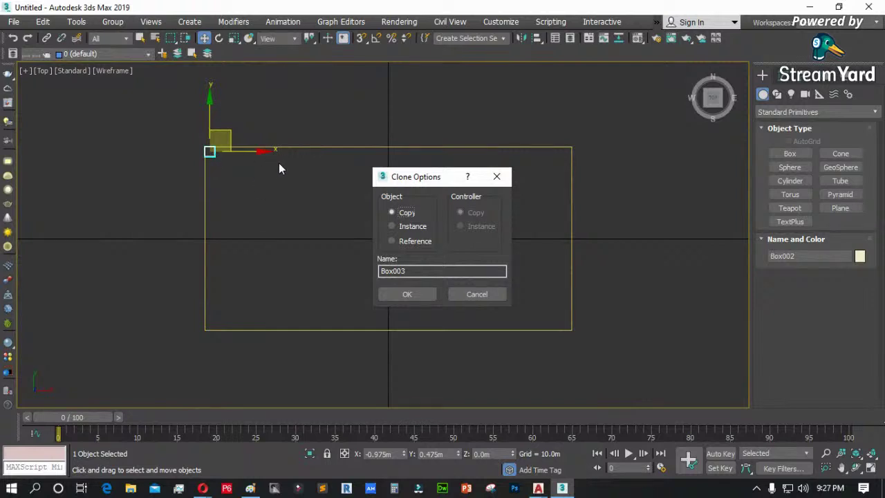
click(408, 294)
mouse_move(257, 153)
mouse_down()
mouse_move(547, 179)
mouse_move(613, 176)
mouse_up()
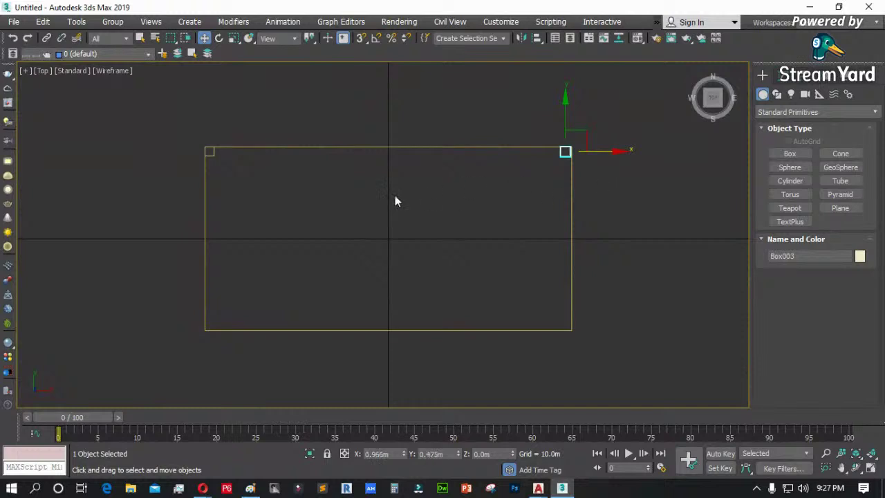
- Clone both back legs as instances along Y to the table top's two front corners
ctrl+click(211, 152)
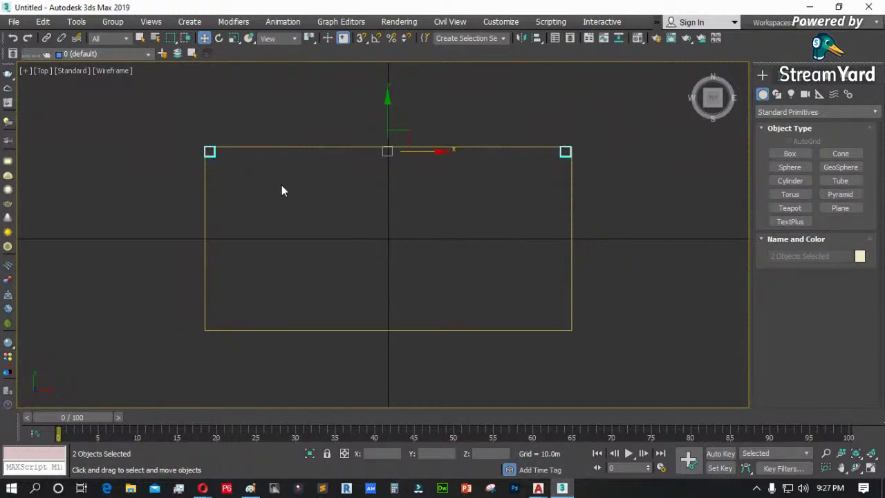
drag(387, 110, 390, 283)
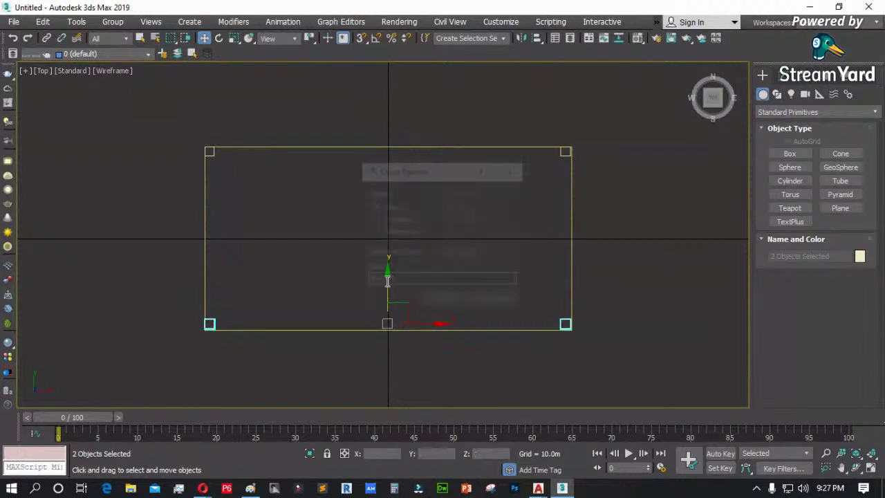
click(392, 219)
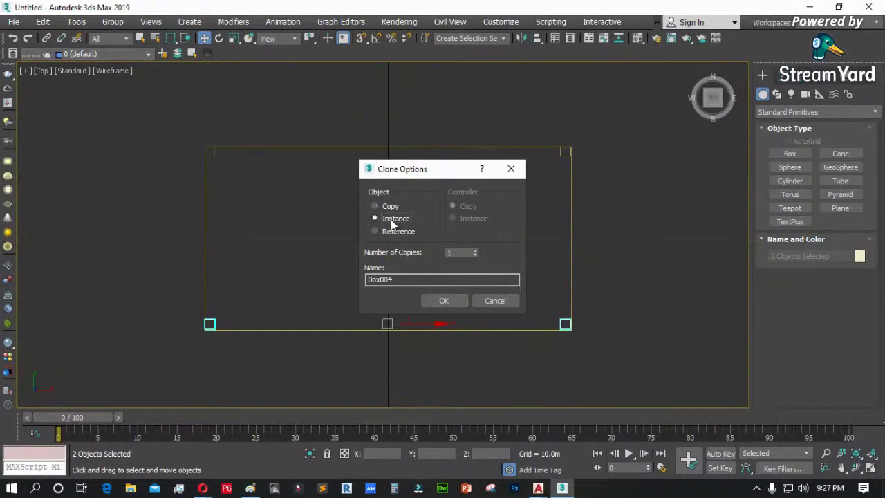
click(442, 301)
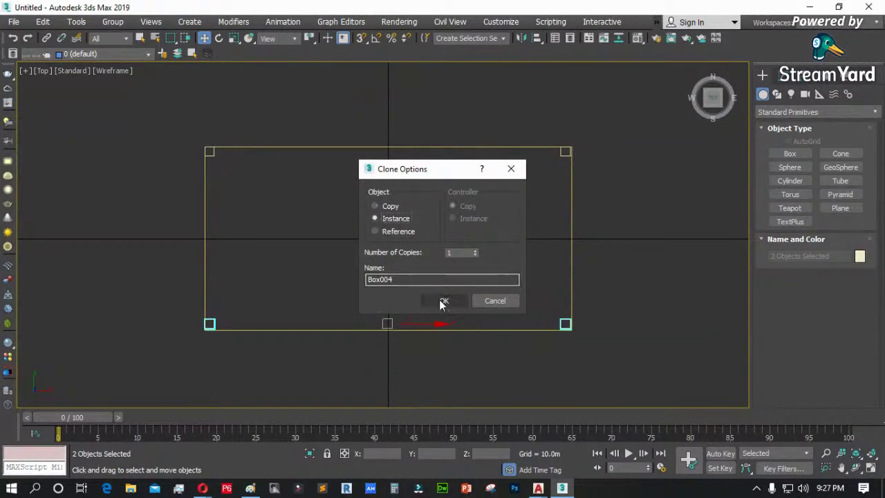
click(617, 283)
- Switch to the Perspective view and examine the assembled boxes and the table top's size parameters
key(p)
key(z)
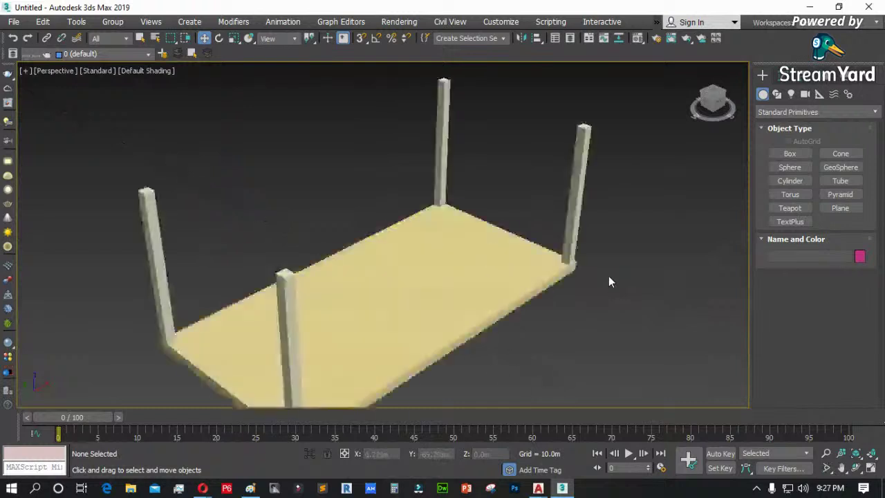
scroll(419, 249, down, 5)
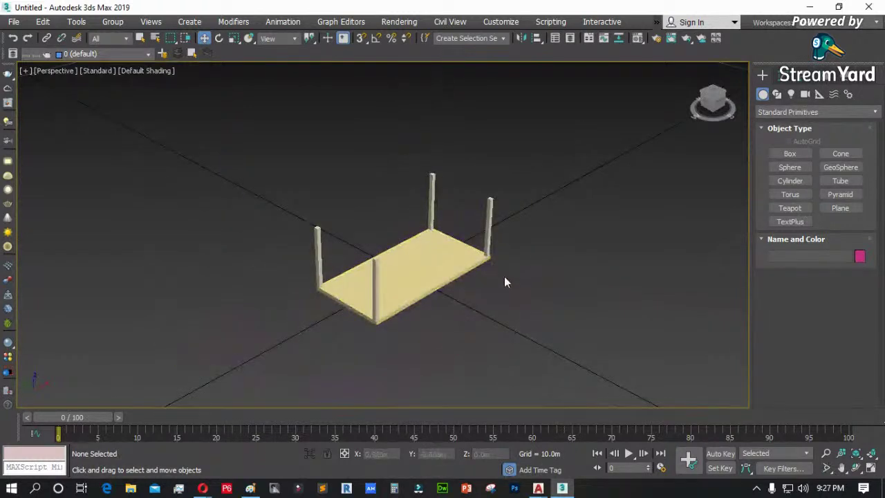
click(450, 270)
click(778, 74)
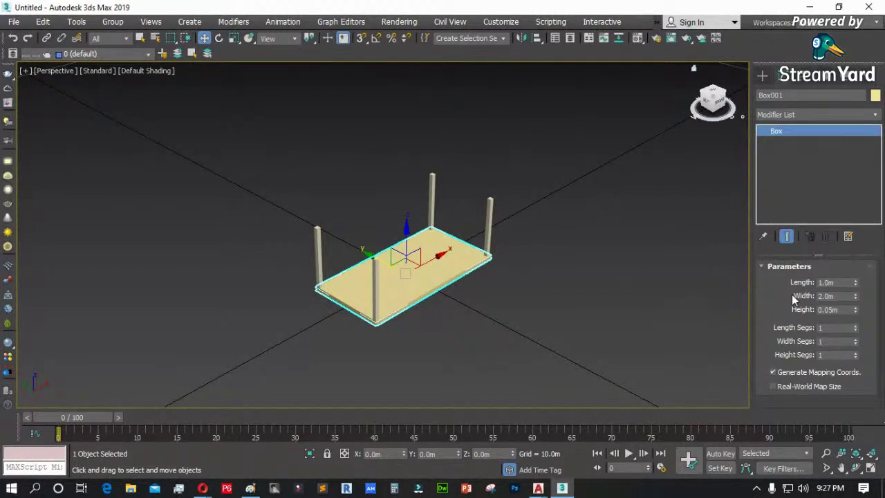
click(792, 265)
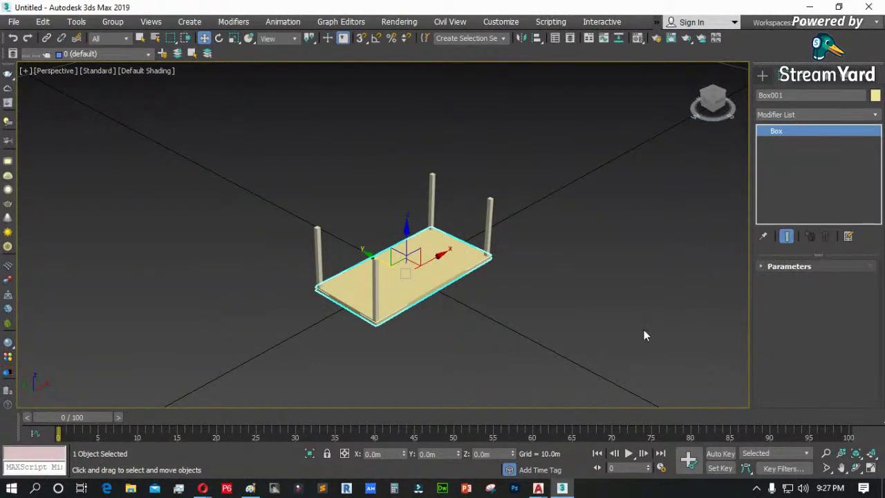
click(501, 298)
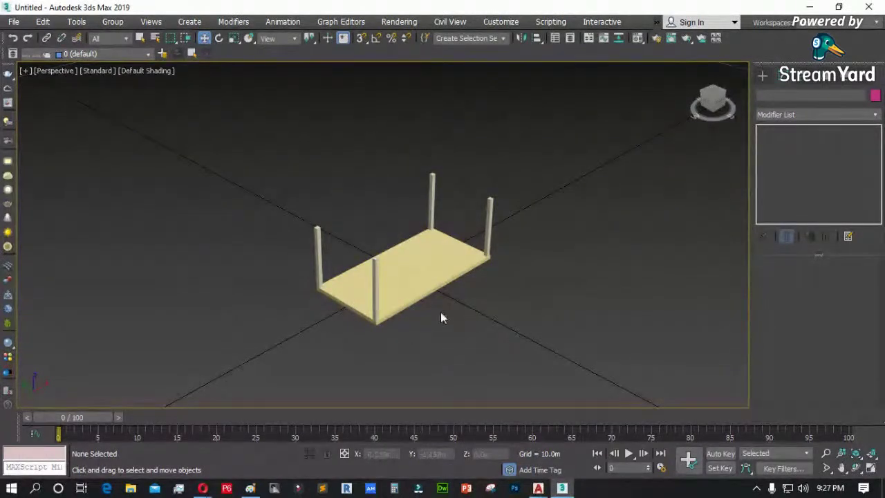
- Raise the table top along Z onto the four legs, to about 0.83 m
click(411, 273)
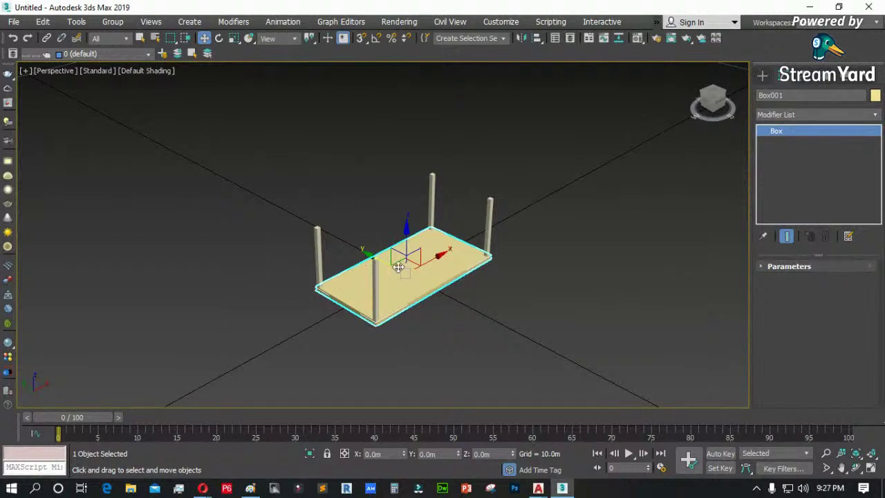
click(430, 312)
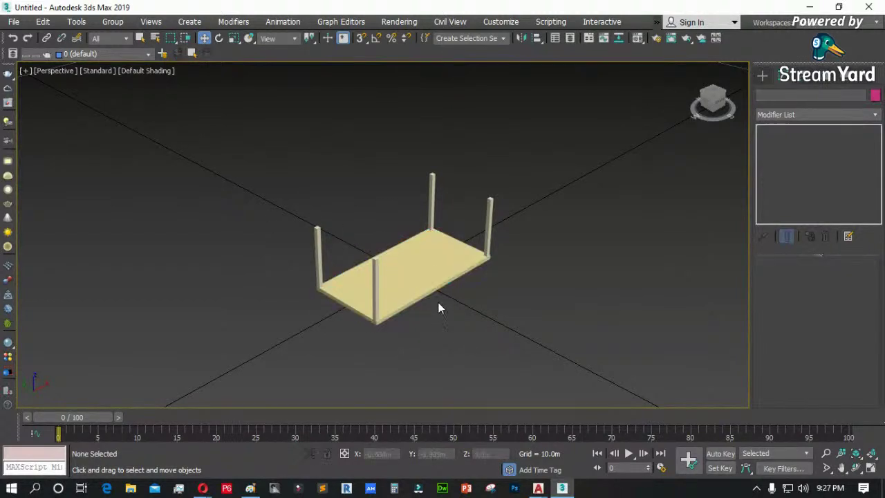
click(425, 293)
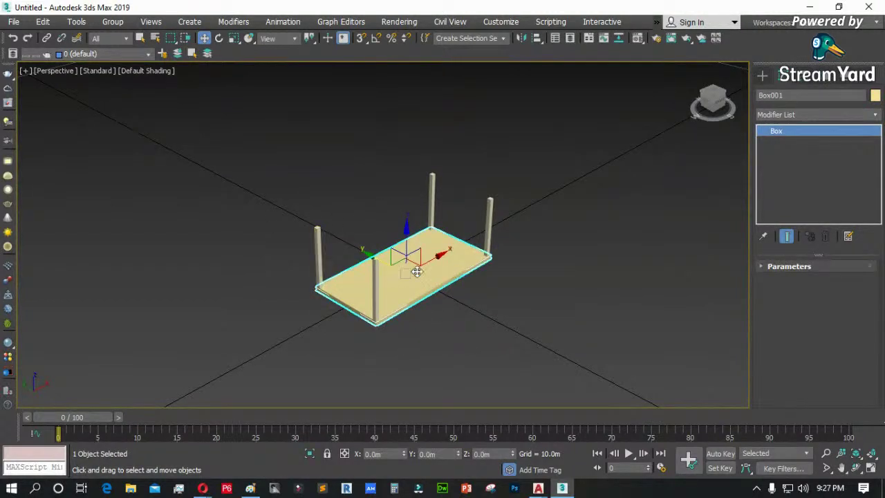
scroll(398, 278, up, 5)
scroll(380, 280, down, 3)
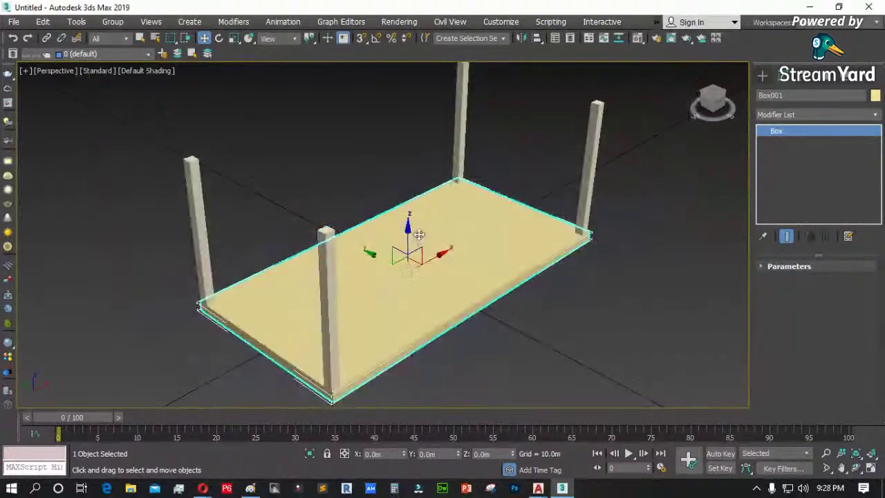
drag(407, 226, 409, 85)
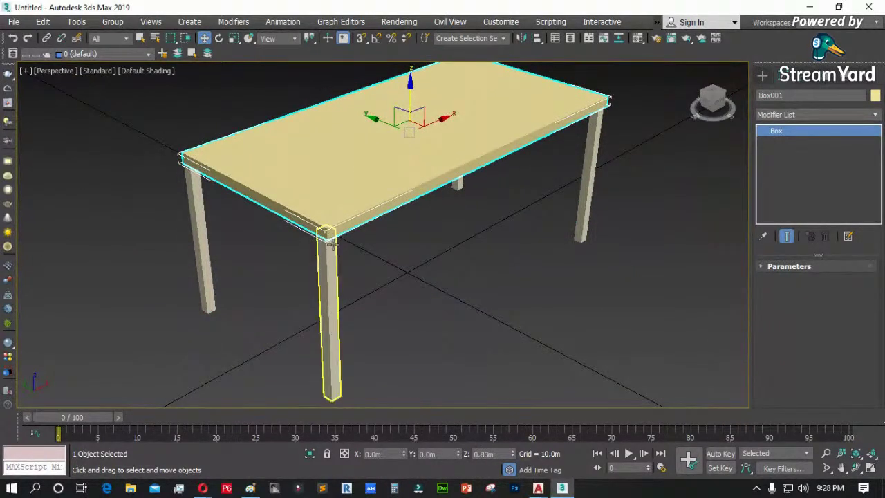
click(379, 275)
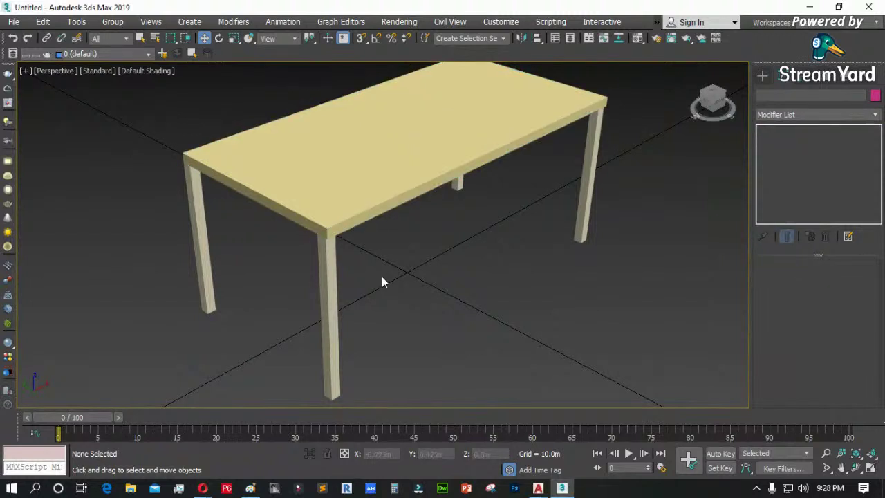
- In the Front view, raise the table top along Z to about 0.852 m so its underside rests on the leg tops
key(f)
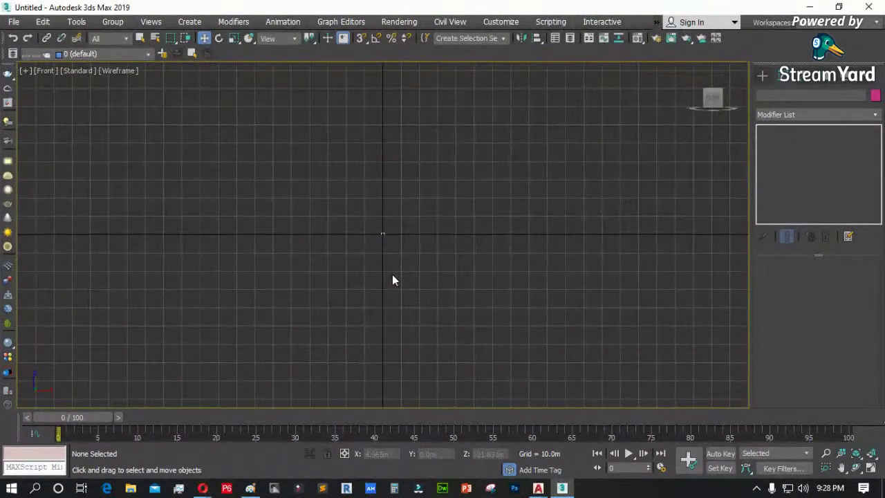
scroll(253, 191, up, 10)
scroll(248, 197, down, 5)
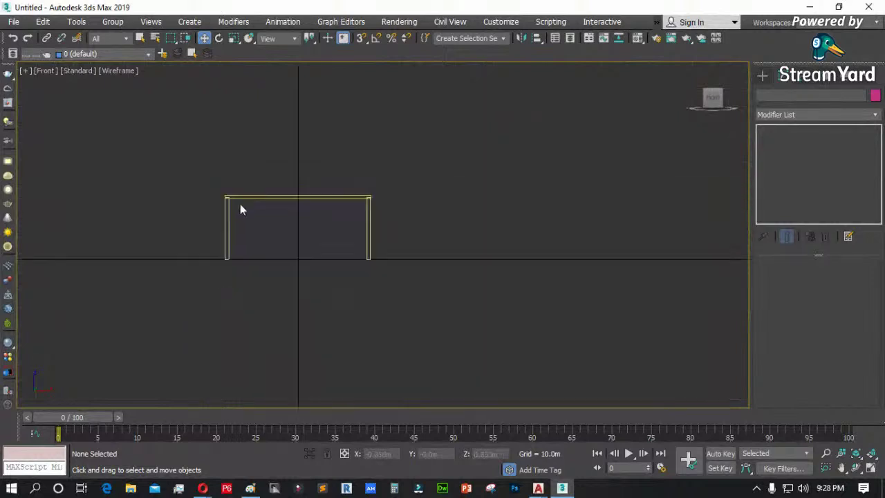
click(298, 198)
scroll(247, 198, up, 3)
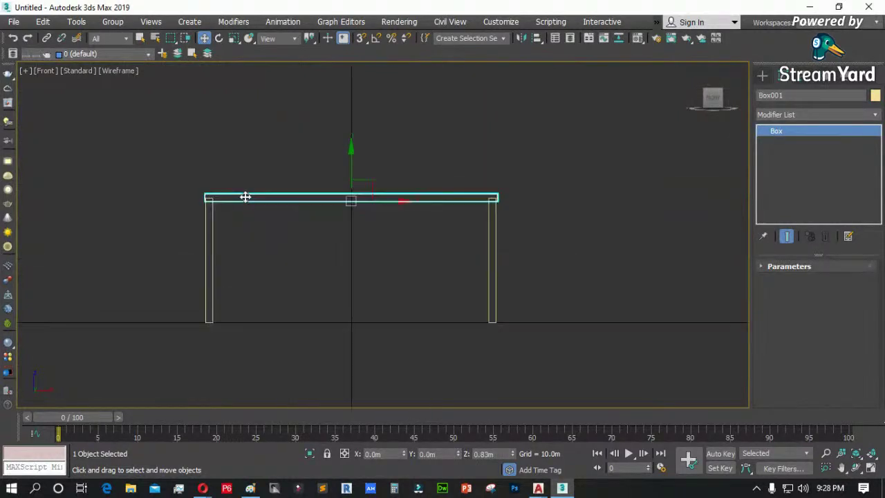
scroll(199, 208, up, 4)
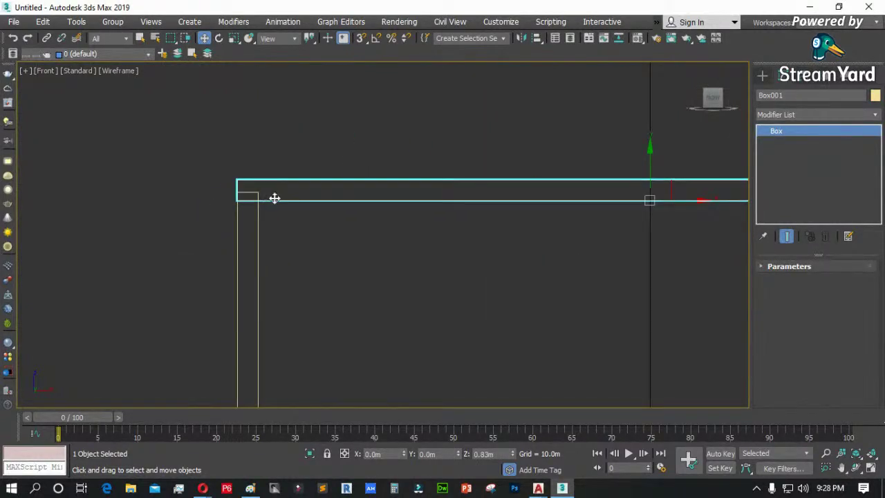
drag(649, 148, 648, 135)
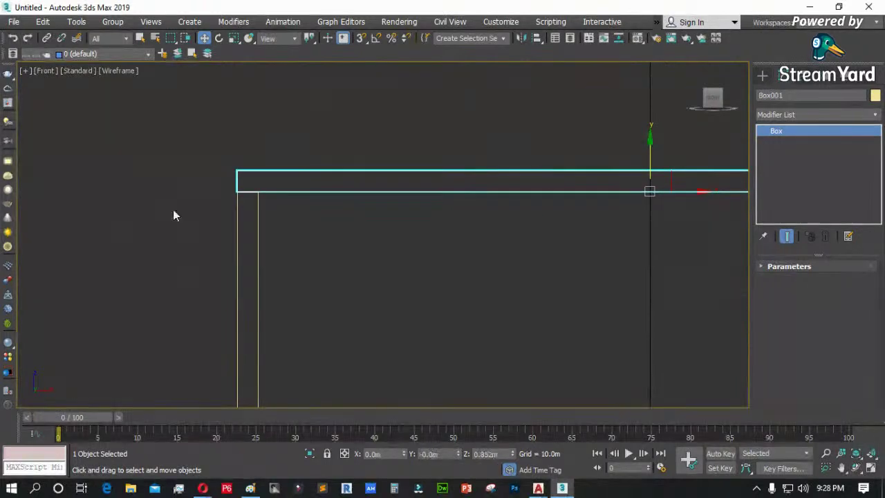
scroll(180, 210, down, 4)
click(586, 279)
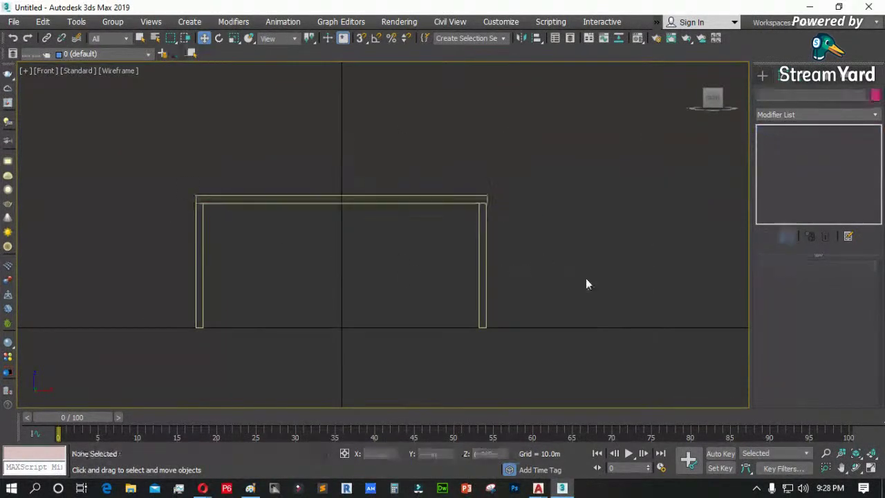
- Return to the Perspective view and examine the assembled table from several angles
key(p)
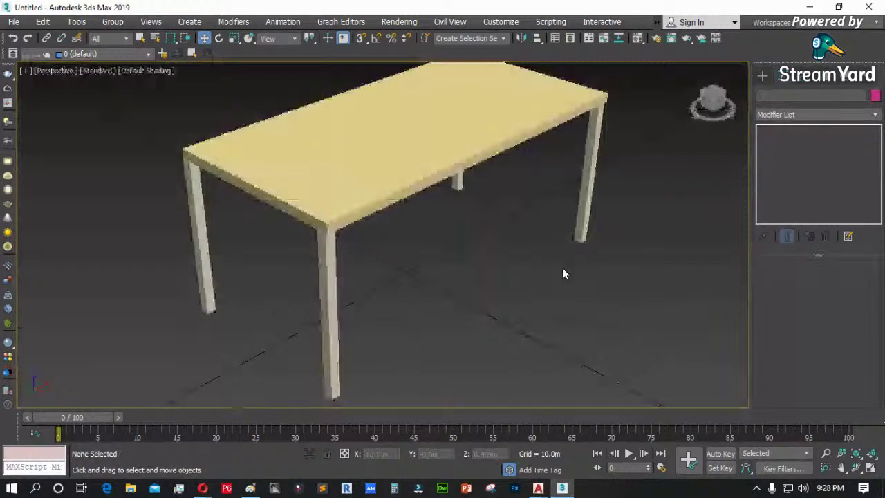
key(ctrl+r)
drag(446, 285, 388, 276)
scroll(104, 279, down, 4)
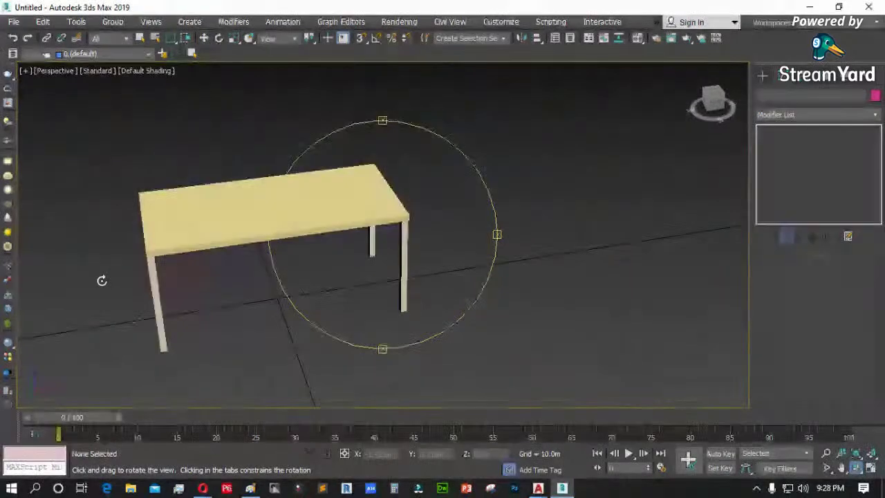
drag(306, 286, 519, 265)
key(Escape)
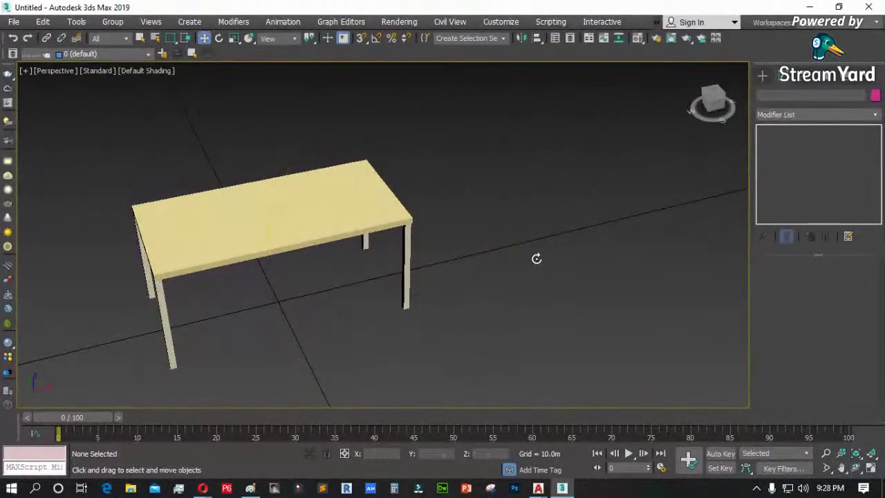
scroll(286, 233, down, 2)
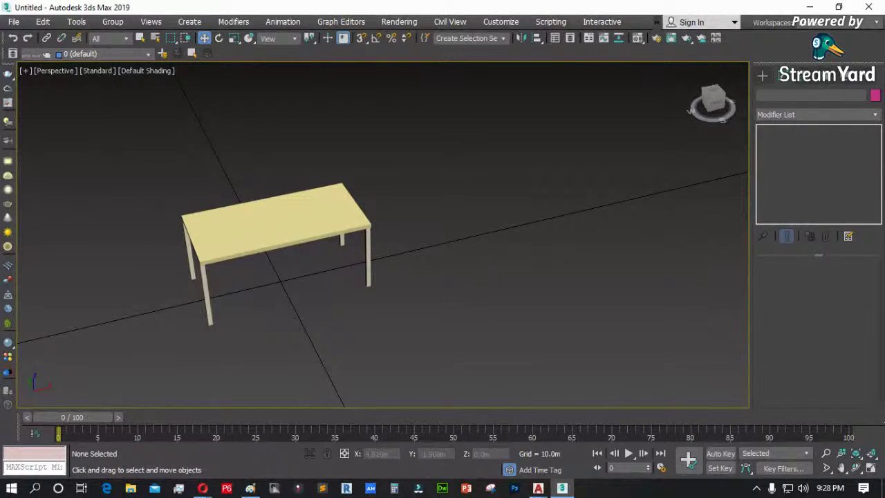
- Draw a trial sphere about 0.303 m in radius near the table's front-right leg, and undo it
click(762, 74)
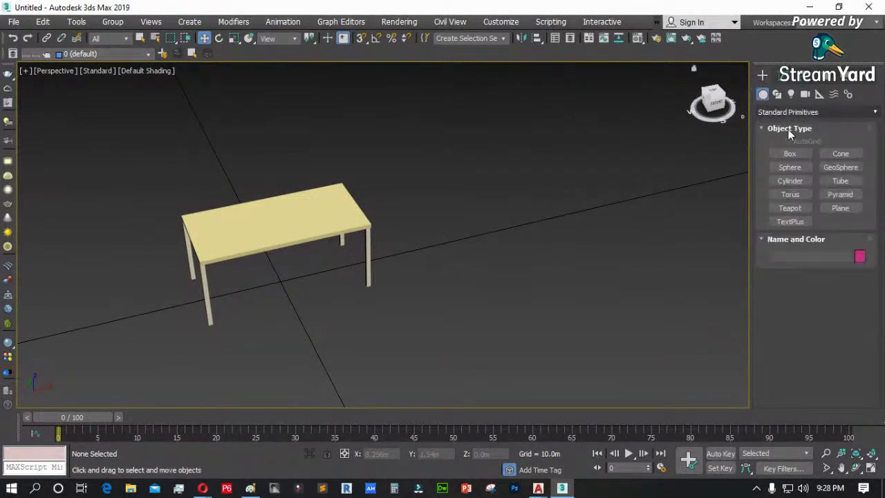
click(789, 168)
drag(371, 316, 415, 313)
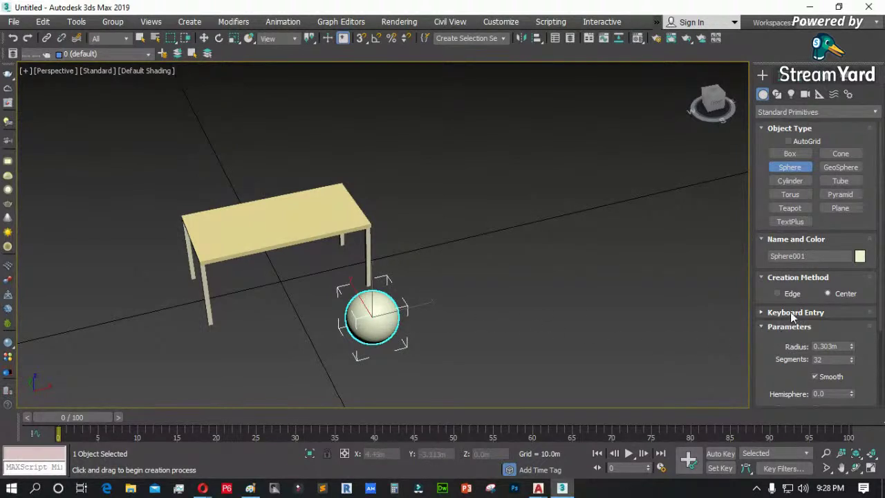
key(ctrl+z)
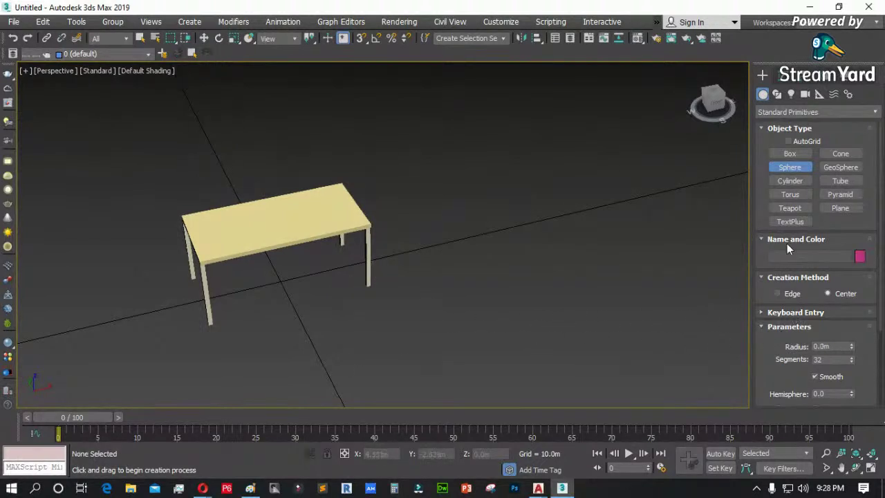
- Create a sphere with a 0.3 m radius at the origin using keyboard entry
click(767, 313)
click(823, 338)
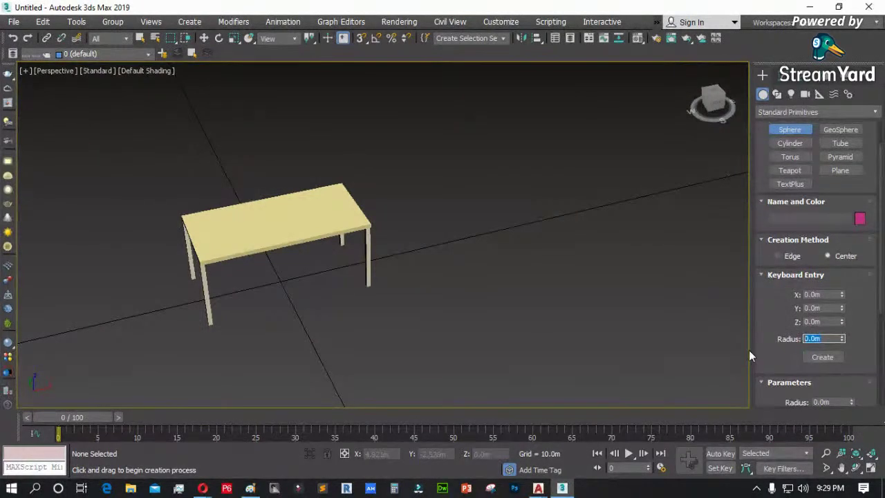
text(.3)
click(822, 357)
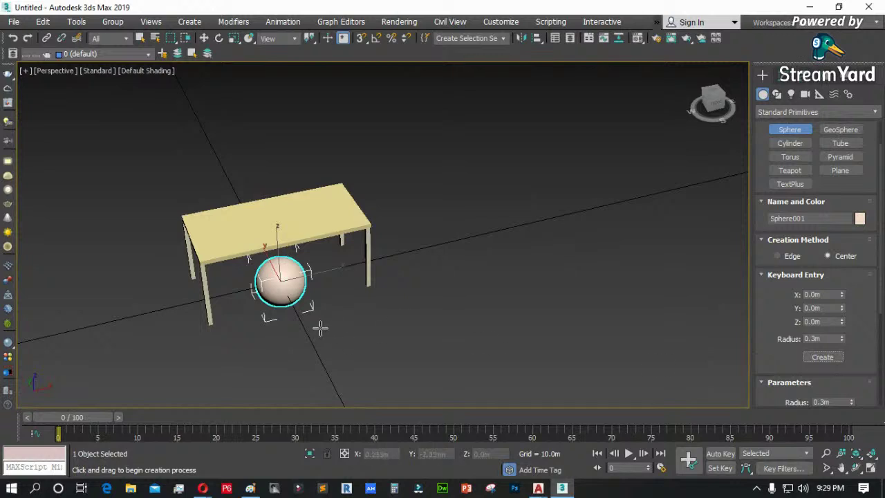
- Move the sphere along Y to about -0.933 m in front of the table, and nudge it slightly farther forward
key(w)
drag(267, 268, 289, 314)
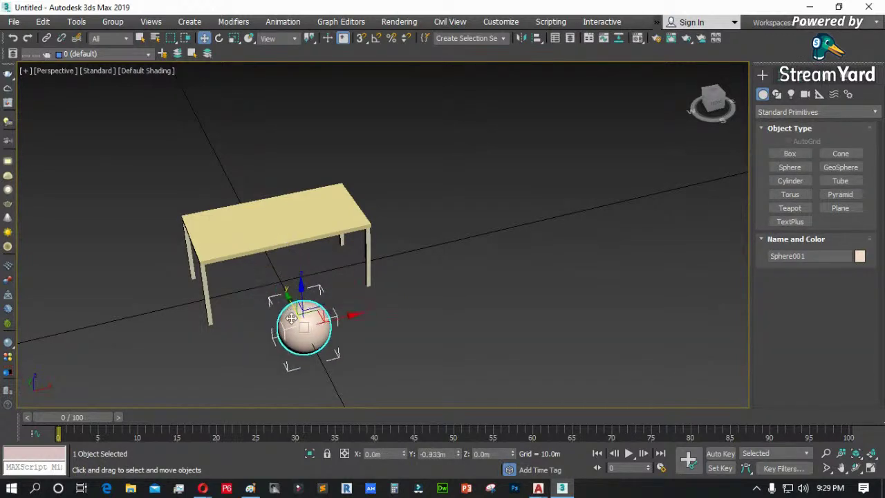
click(330, 368)
scroll(316, 355, up, 5)
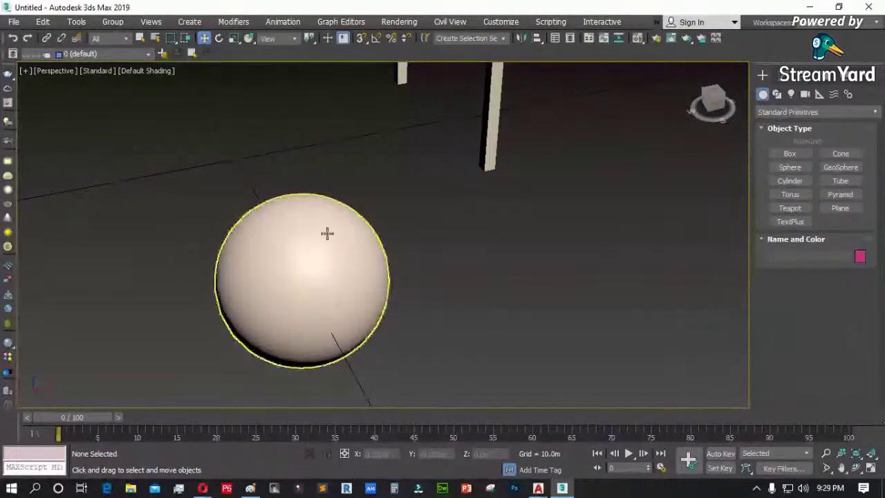
scroll(251, 172, down, 3)
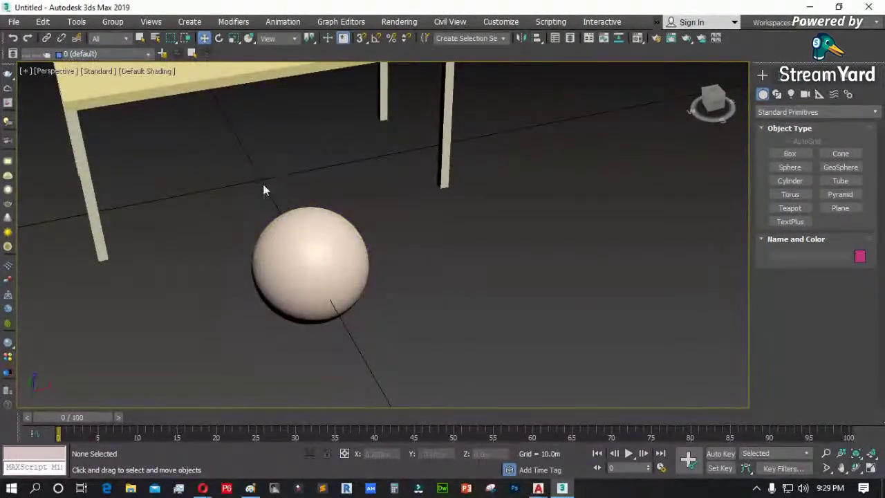
mouse_move(295, 260)
mouse_down()
mouse_move(277, 212)
mouse_move(303, 275)
mouse_up()
click(490, 283)
- Start creating a cylinder primitive
click(774, 181)
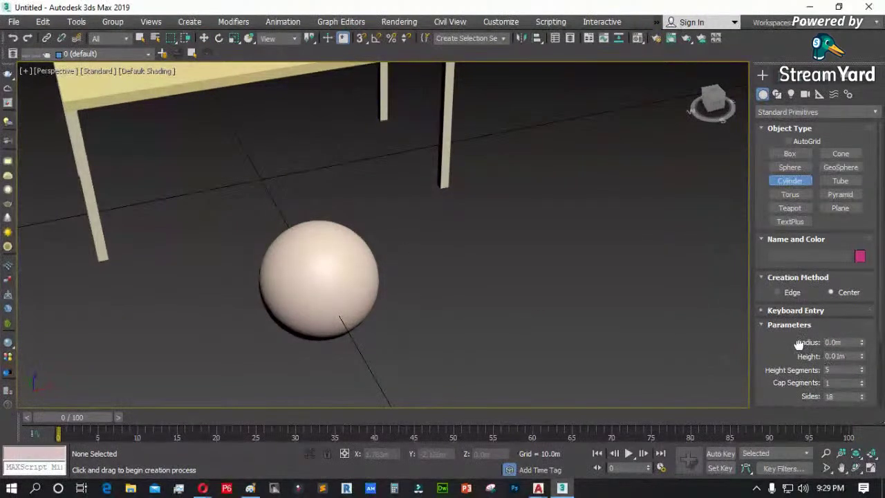
- Create a cylinder at the origin with a radius of 0.02 m and a height of 0.1 m
click(795, 310)
click(832, 337)
text(.1)
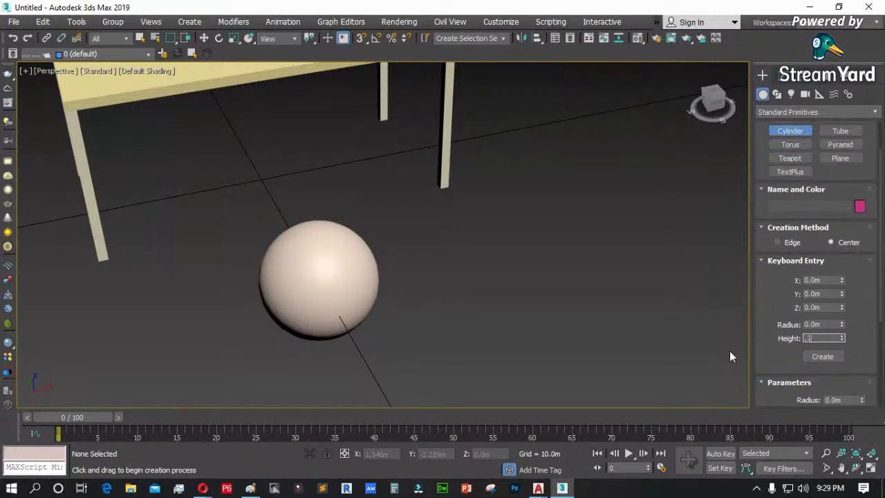
click(819, 324)
text(.02)
click(818, 356)
right_click(305, 202)
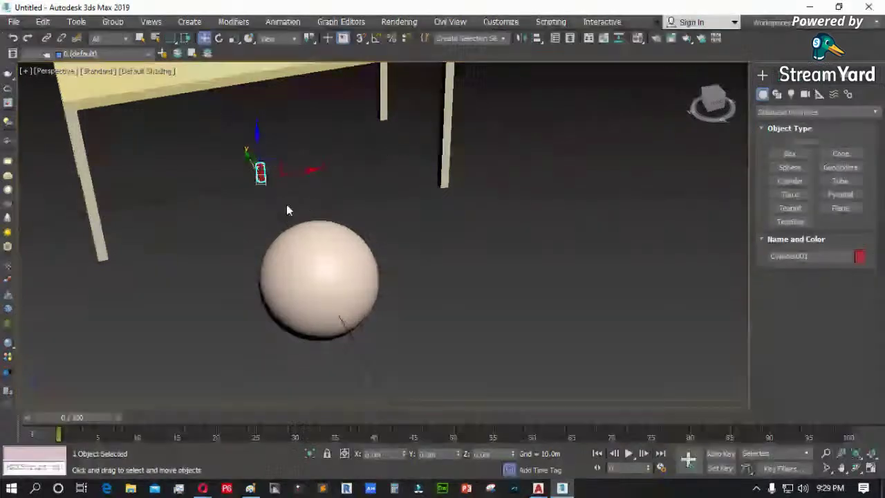
- Move the cylinder out past the table's end to about X 1.586 m, Y -0.264 m, isolating it while positioning
drag(273, 172, 543, 136)
key(alt+q)
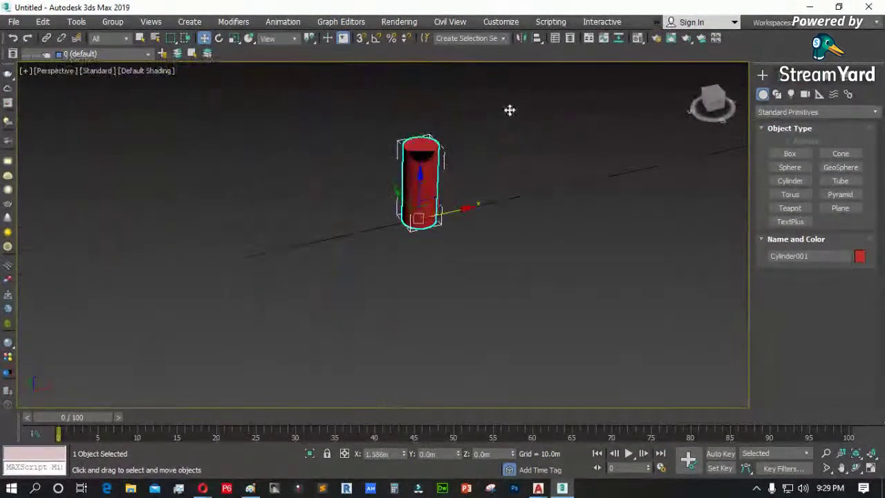
alt+middle_drag(380, 200, 375, 232)
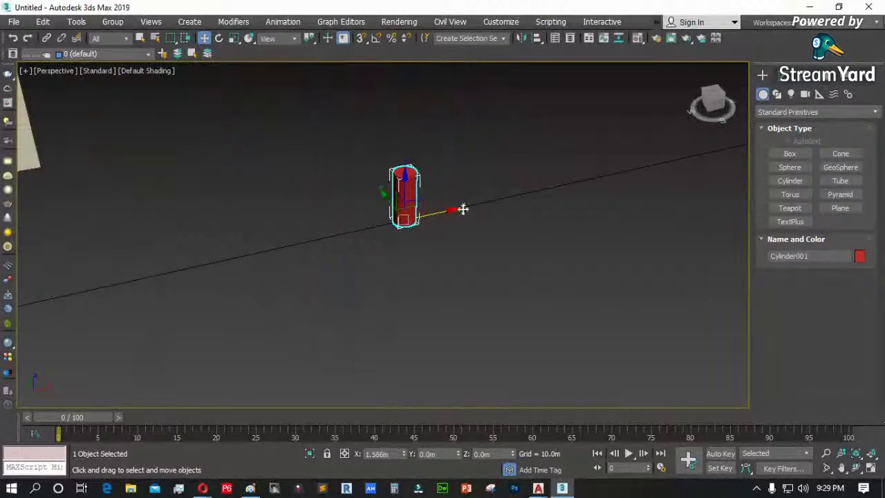
drag(394, 206, 462, 288)
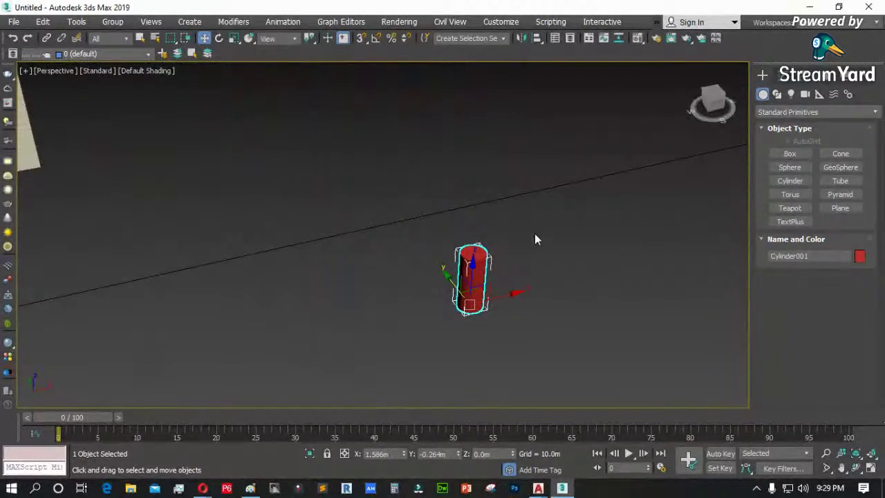
key(alt+q)
scroll(470, 245, down, 5)
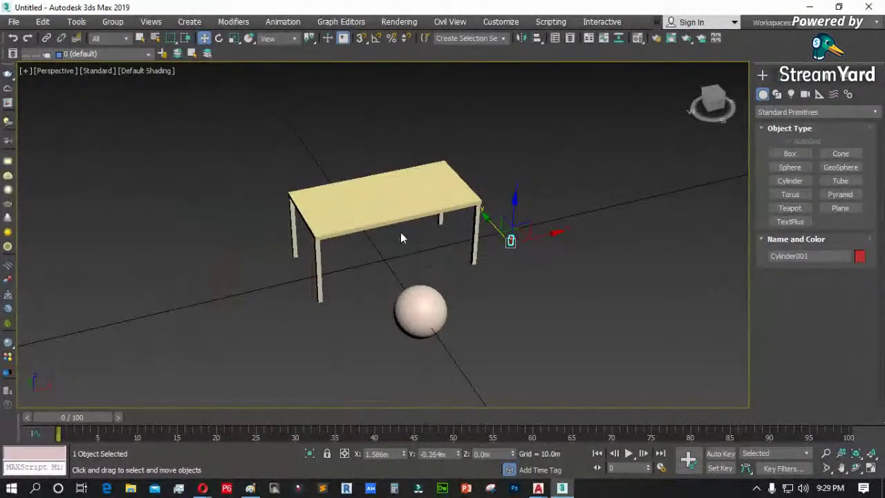
scroll(360, 201, up, 4)
click(343, 210)
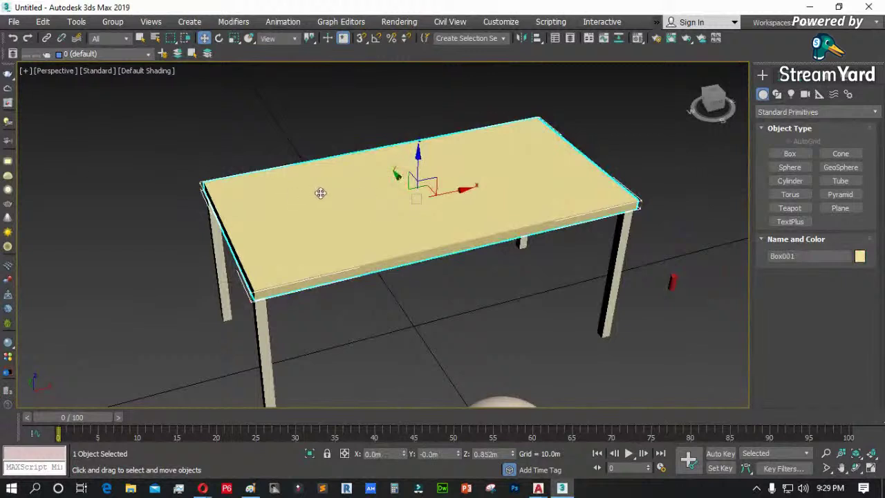
scroll(361, 210, down, 3)
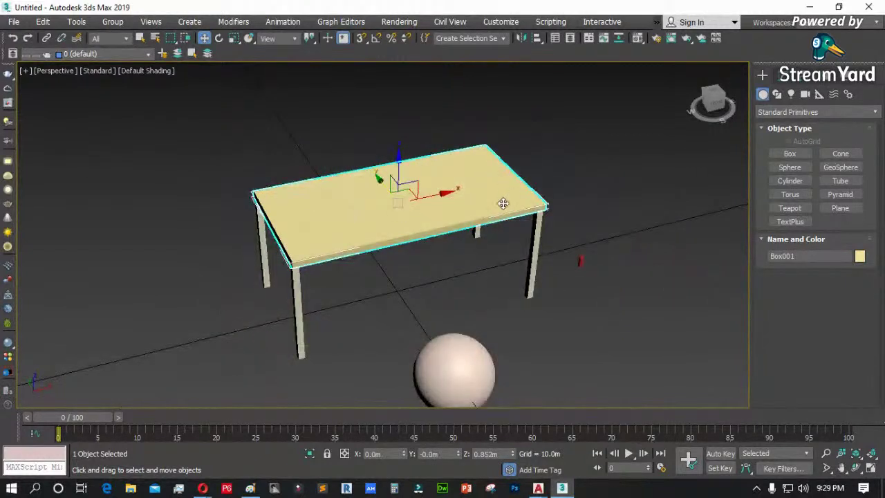
scroll(286, 207, up, 2)
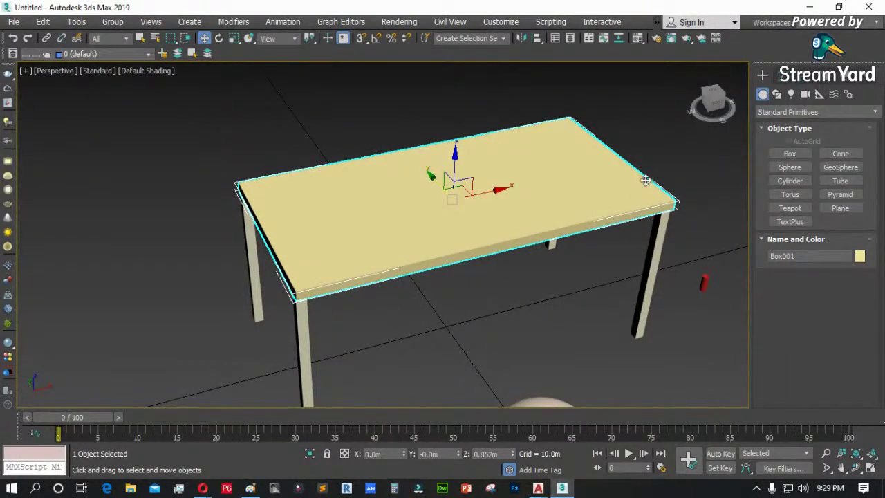
scroll(304, 239, down, 4)
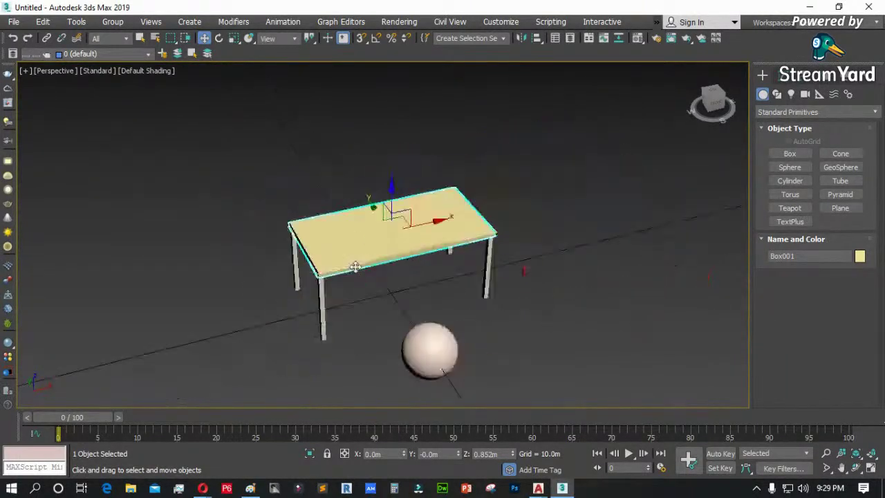
- Draw four thin boxes in the top view, forming a rectangular outline beside the table
click(788, 153)
key(t)
key(z)
scroll(416, 273, down, 5)
scroll(416, 273, down, 2)
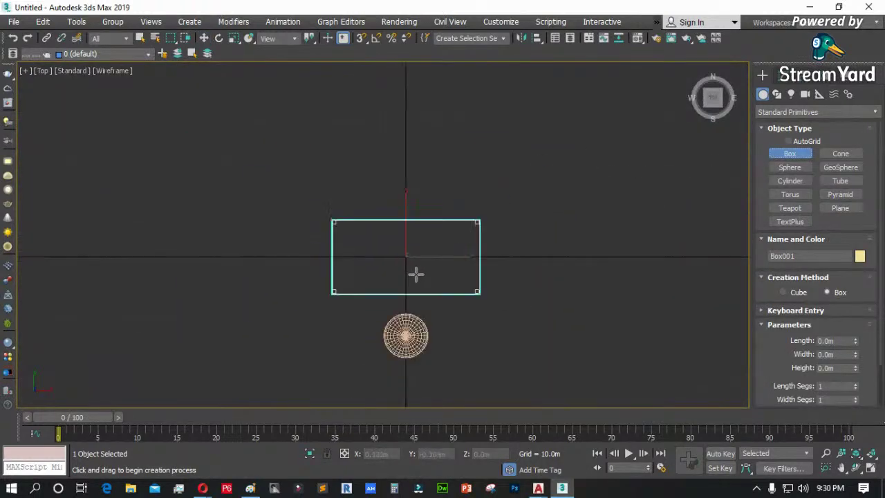
drag(546, 189, 566, 251)
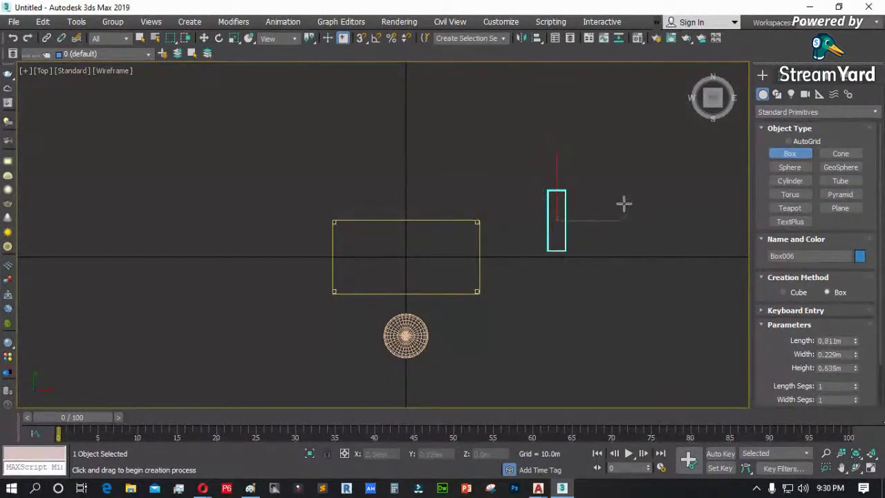
click(558, 190)
drag(551, 189, 563, 248)
click(648, 191)
click(640, 249)
scroll(583, 228, up, 2)
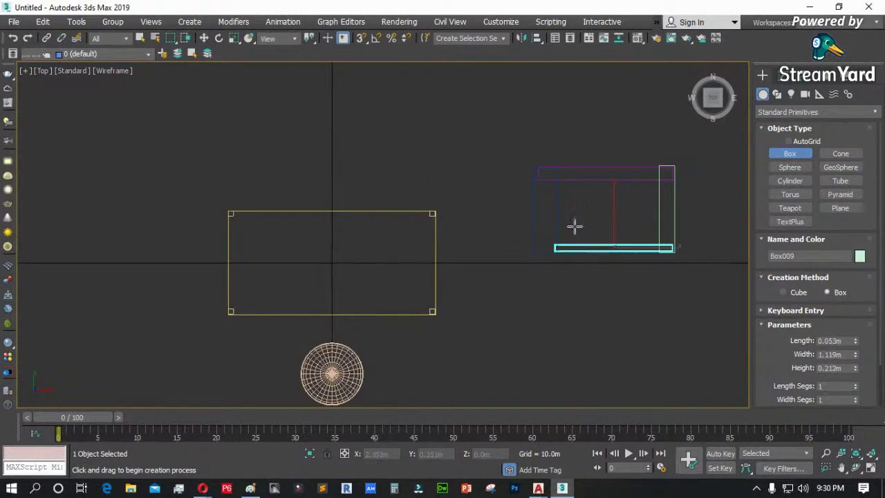
- Delete the four boxes drawn beside the table
right_click(563, 223)
right_click(701, 153)
drag(702, 148, 524, 267)
key(Delete)
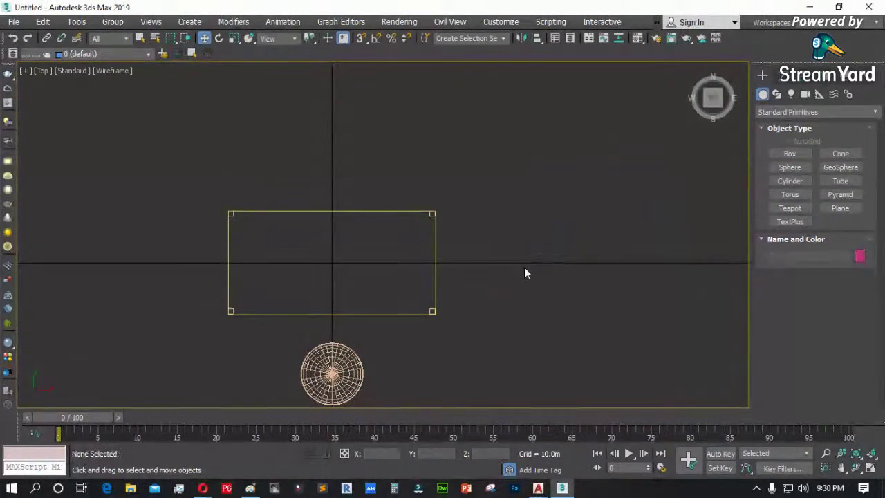
click(332, 359)
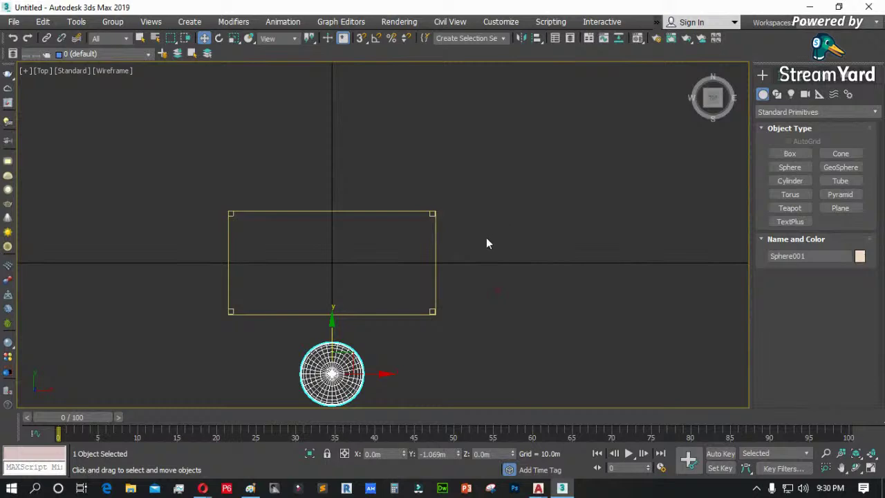
click(562, 487)
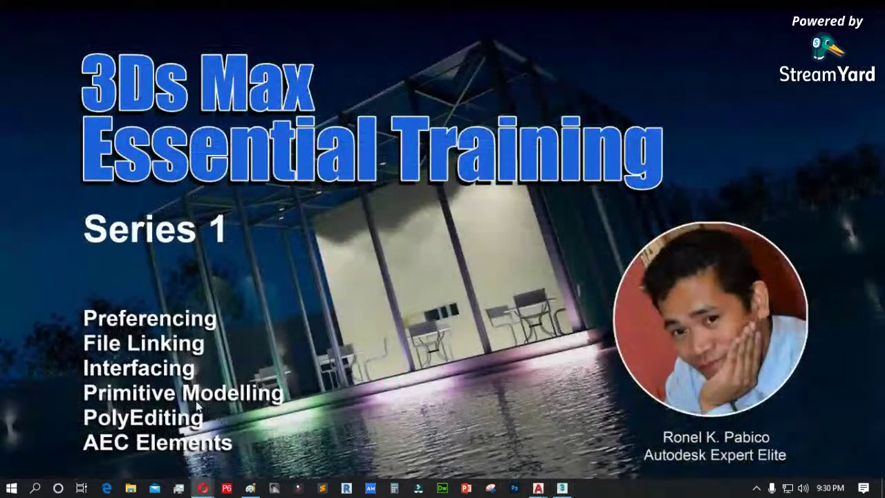
click(562, 487)
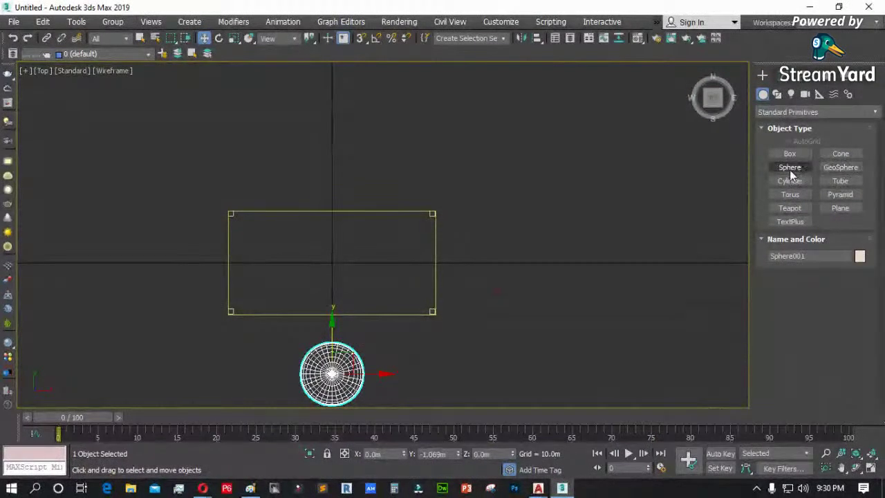
- Draw a torus beside the table in the top view, with radii of about 0.154 m and 0.058 m
click(790, 194)
mouse_move(549, 246)
mouse_down()
mouse_move(562, 259)
mouse_move(557, 243)
mouse_up()
click(555, 242)
scroll(620, 256, up, 3)
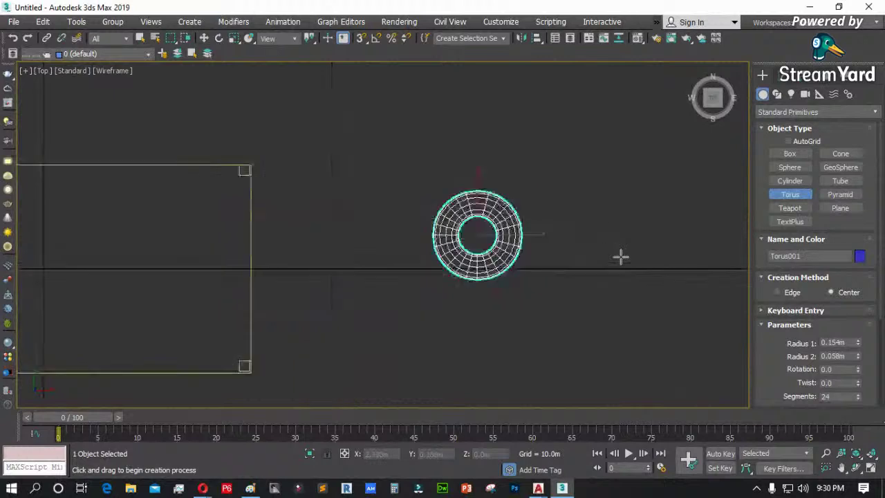
- Draw a second, very thin torus on the ground in the maximized perspective view, with a main radius of about 0.28 m
click(870, 468)
click(746, 399)
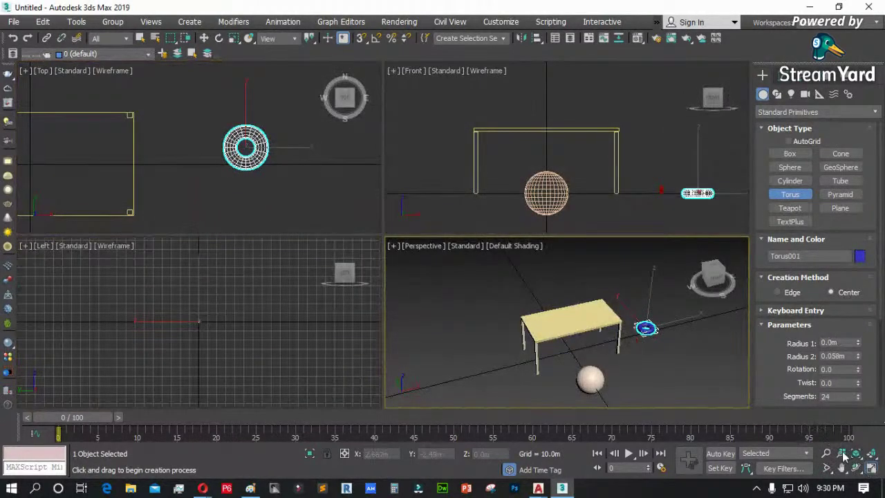
click(870, 468)
drag(585, 337, 592, 348)
scroll(587, 341, up, 4)
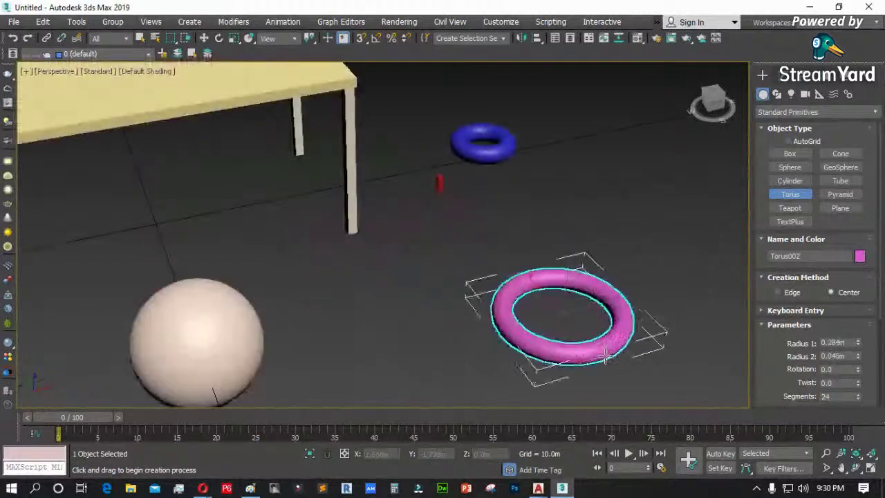
click(606, 333)
- Draw a teapot with a radius of about 0.167 m on the ground between the sphere and the two tori
click(790, 207)
drag(417, 264, 430, 277)
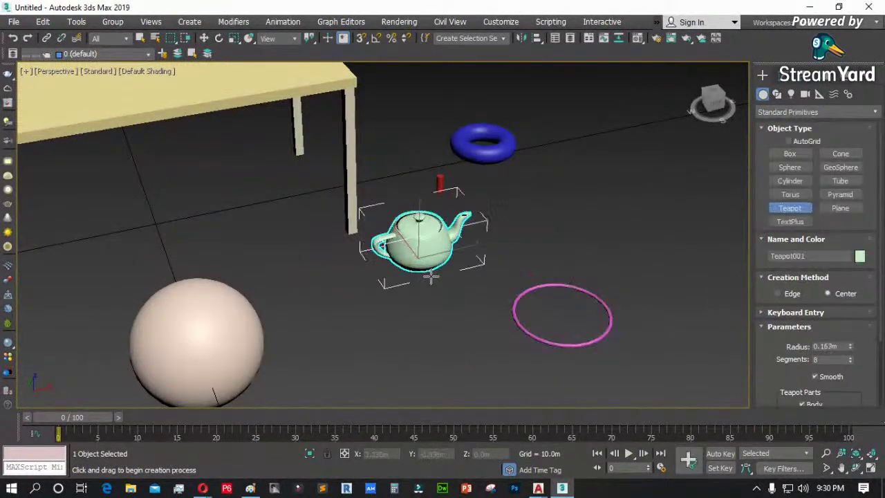
right_click(303, 268)
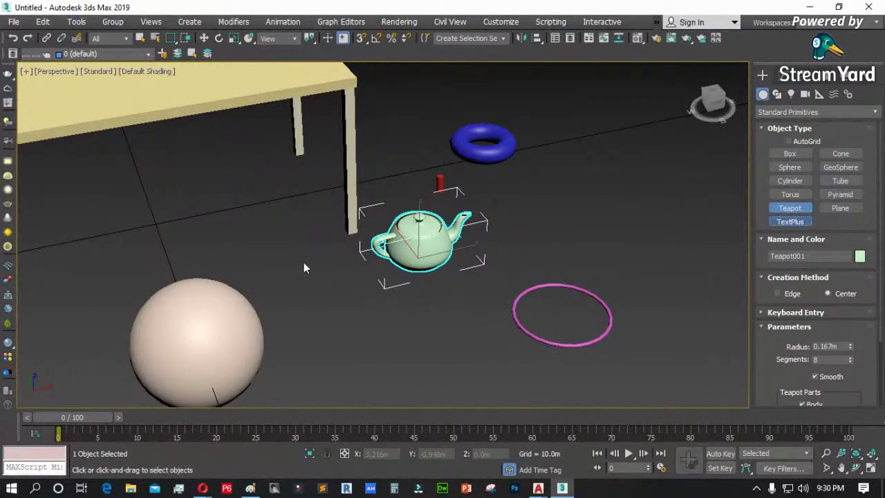
- Place a TextPlus object on the ground near the sphere and set its text to "3ds max"
scroll(561, 209, down, 3)
scroll(348, 193, down, 3)
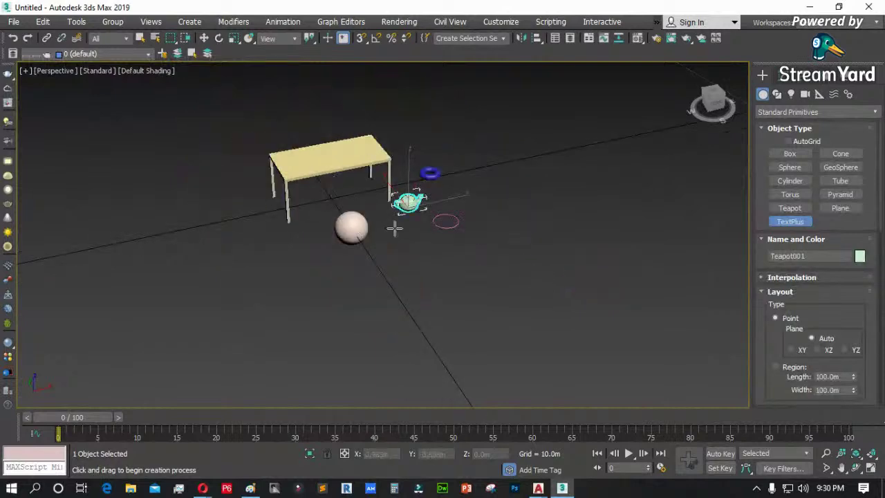
click(468, 270)
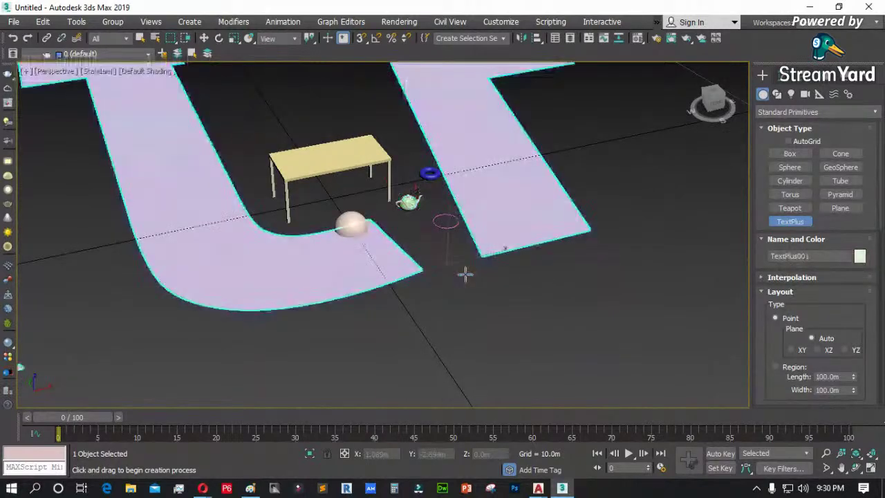
scroll(462, 274, down, 5)
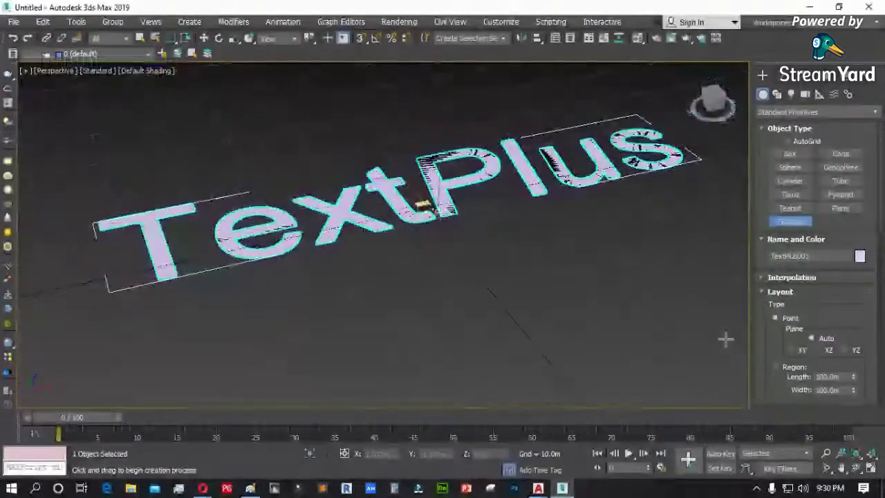
scroll(775, 331, down, 5)
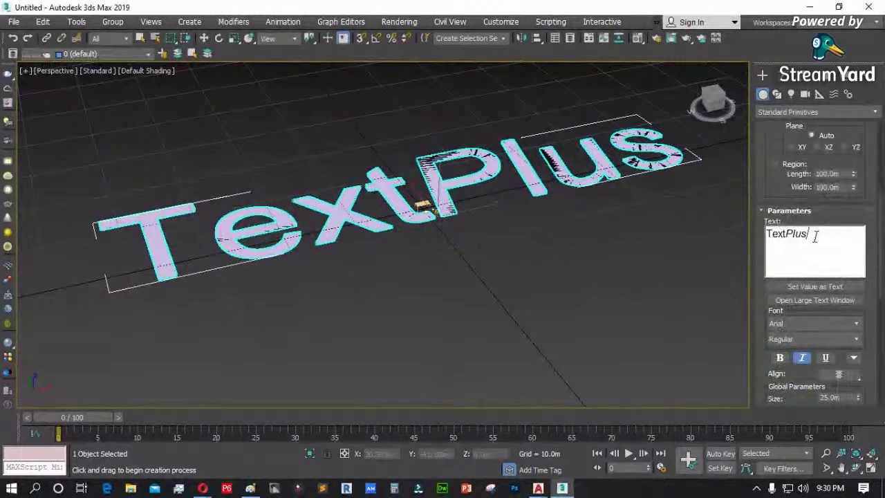
drag(813, 239, 681, 244)
text(3ds max)
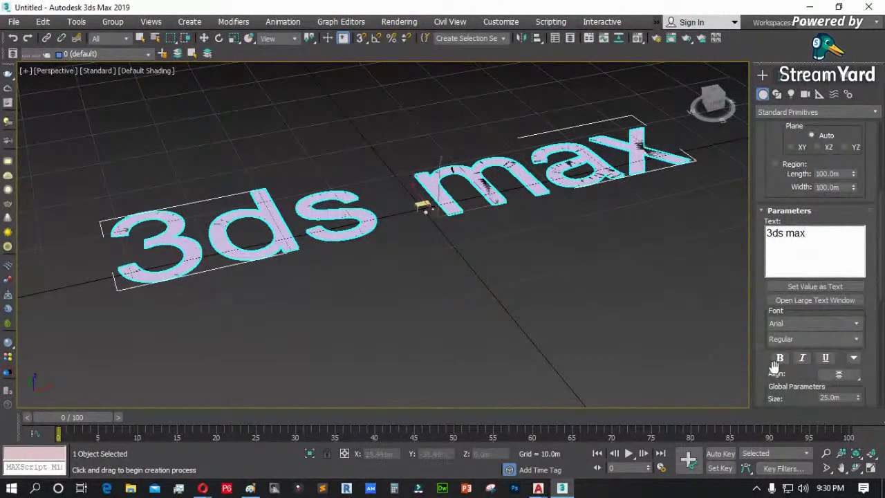
- Try to apply the bold Bell MT font to the text without selecting its characters
click(852, 324)
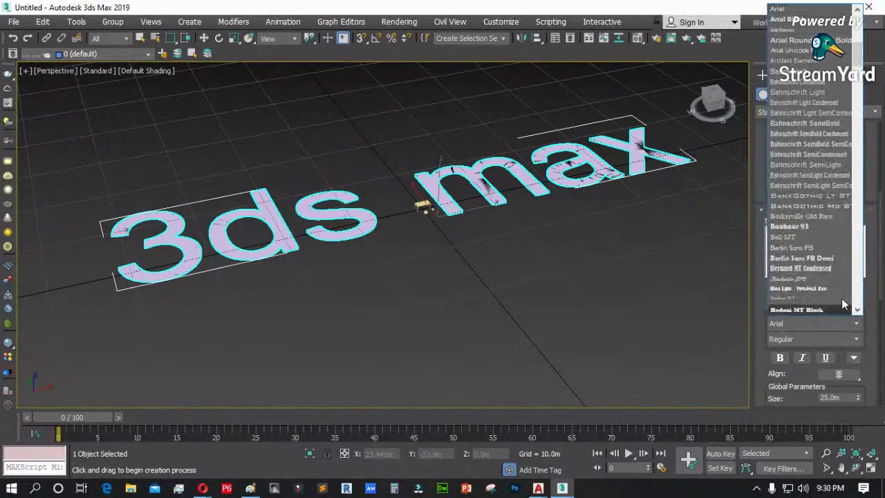
click(807, 234)
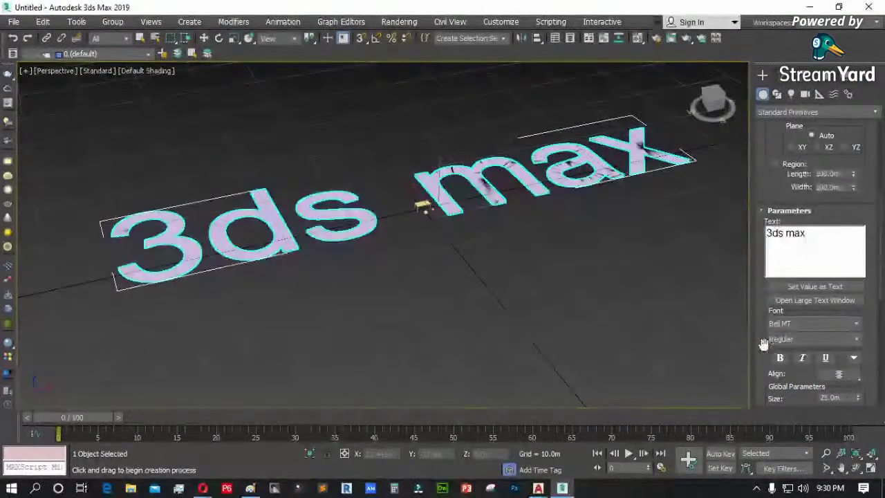
scroll(766, 335, down, 2)
click(780, 316)
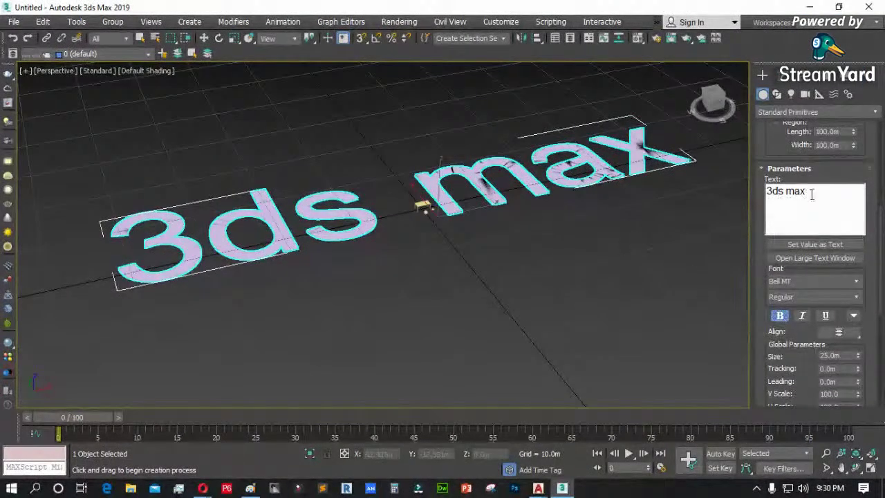
- Select all characters of the "3ds max" text and set them to the Bauhaus 93 font in bold
drag(811, 194, 766, 192)
click(809, 282)
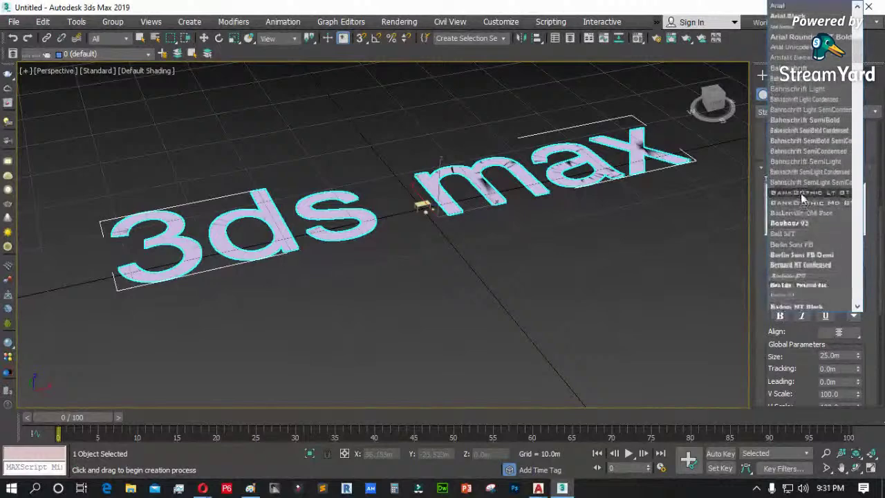
click(792, 224)
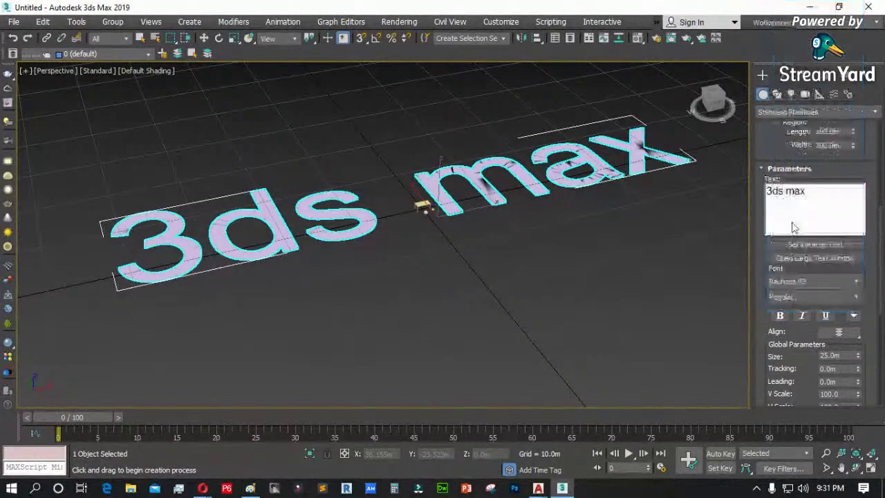
click(796, 298)
click(781, 316)
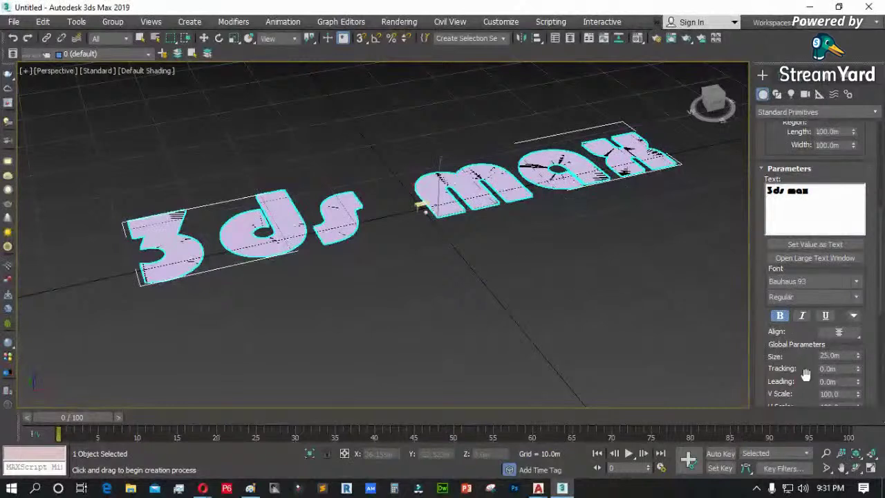
- Extrude the "3ds max" text upward to give the flat letters a visible thickness
scroll(805, 373, down, 5)
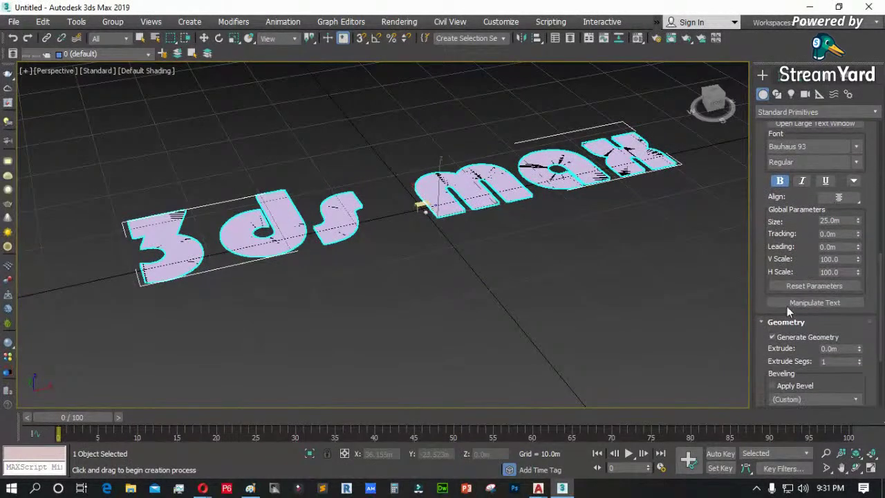
click(859, 346)
drag(862, 351, 862, 324)
key(w)
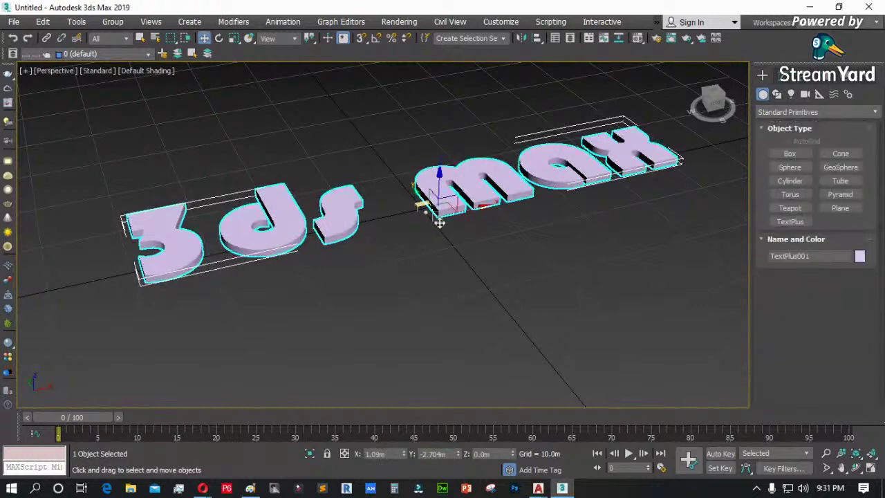
alt+middle_drag(420, 190, 519, 290)
scroll(519, 291, up, 3)
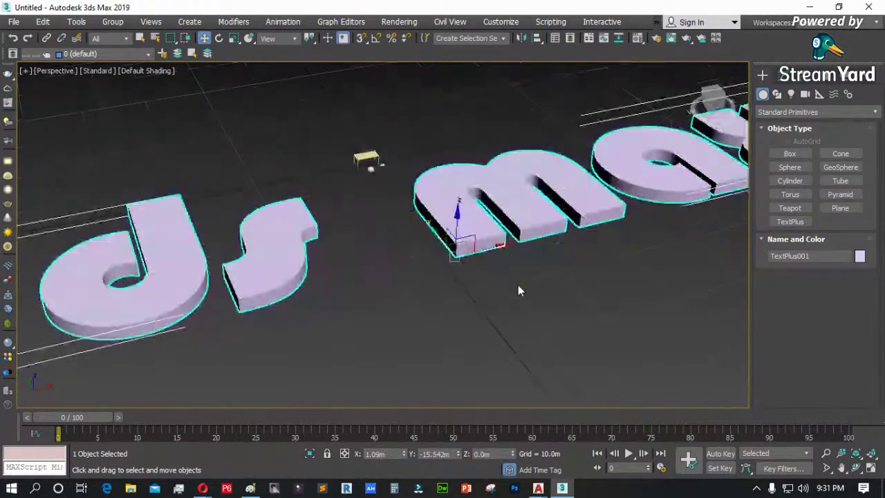
click(486, 256)
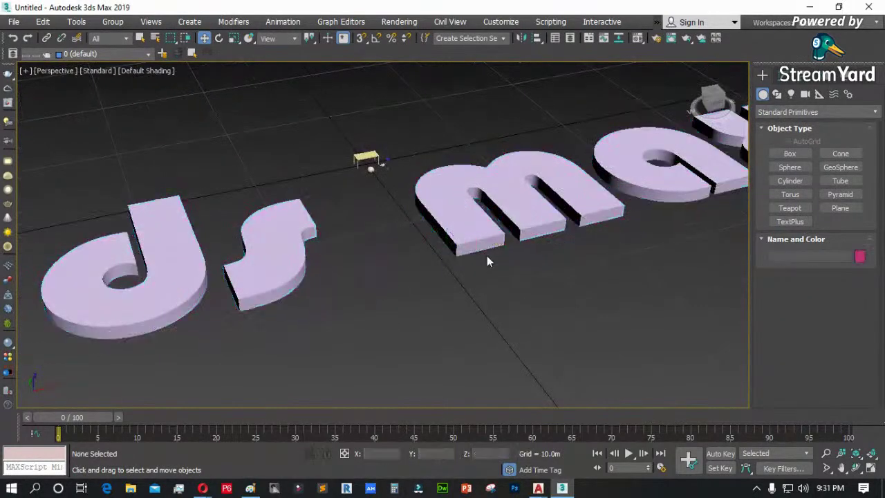
click(840, 154)
drag(453, 305, 487, 315)
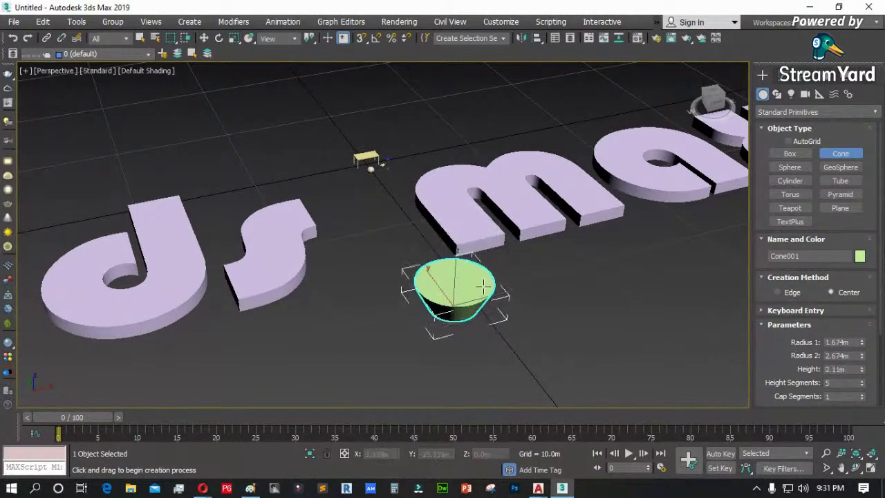
click(470, 325)
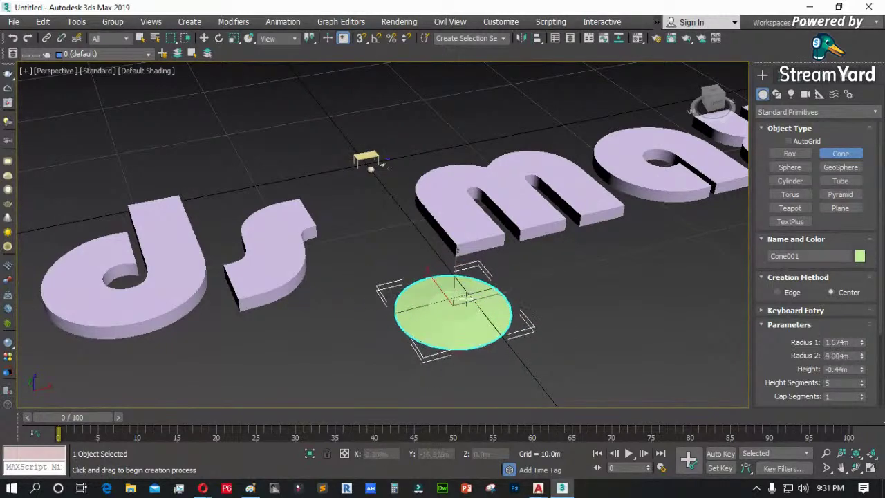
right_click(486, 290)
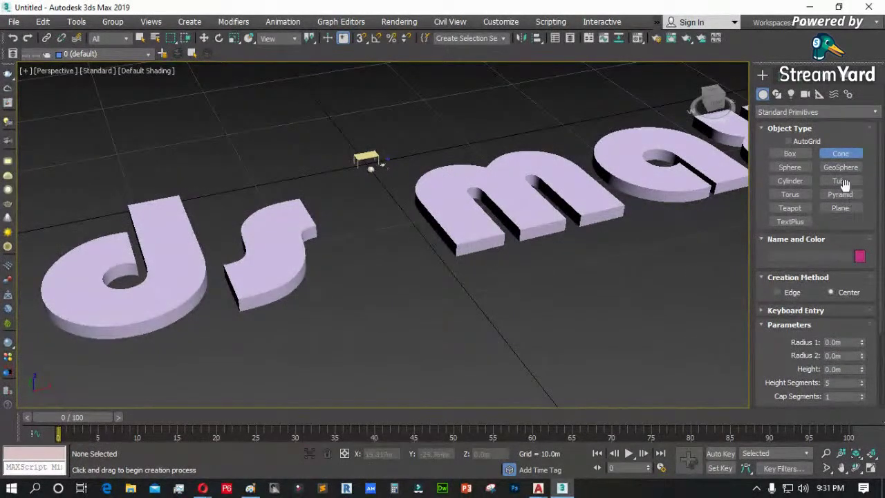
- Create a tall cone with a base radius of about 1.45 m and a narrow top, in front of the text's word gap
drag(393, 308, 427, 326)
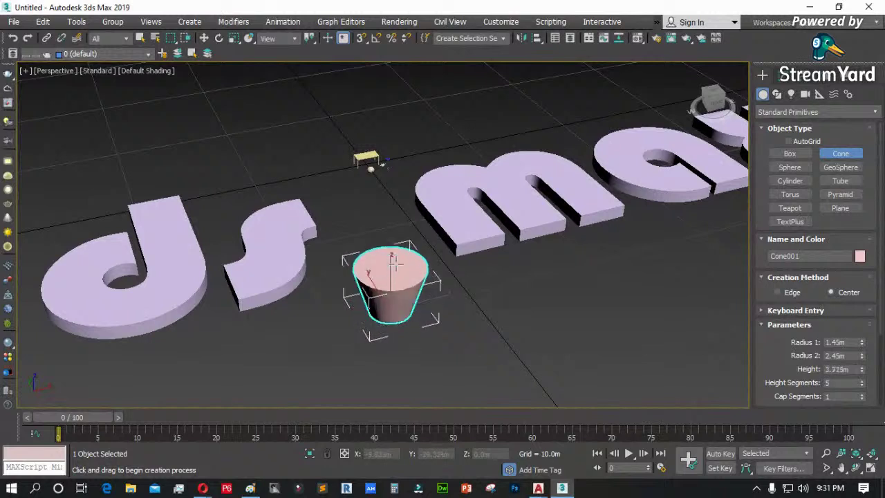
click(396, 183)
click(443, 199)
- Create an upright tube with radii of about 1.89 m and 1.99 m and a height of about 5.6 m, beside the cone
click(824, 179)
drag(539, 312, 551, 319)
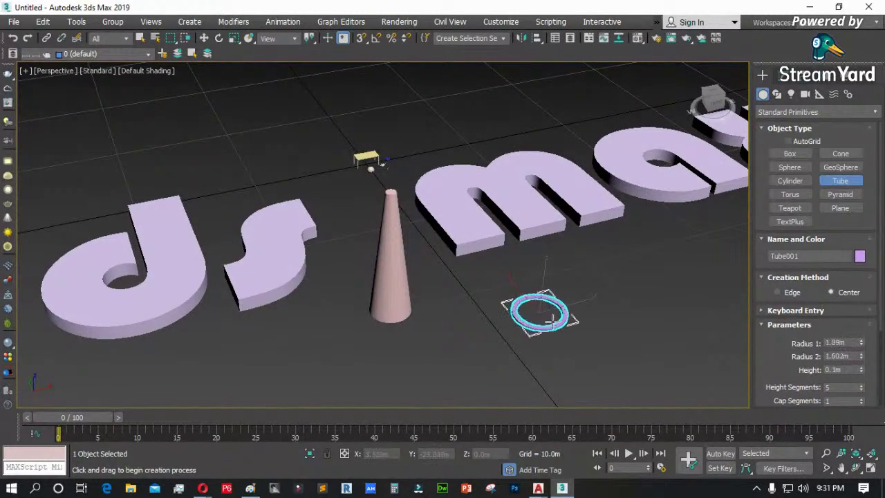
click(557, 284)
click(564, 221)
- Thicken the tube's wall by reducing Radius 1 to 1.14 m
drag(772, 343, 780, 271)
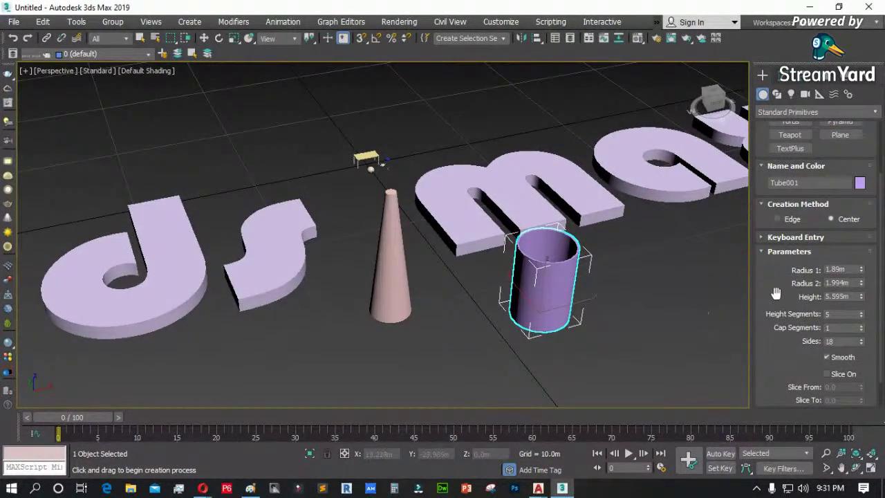
scroll(773, 276, up, 3)
click(776, 94)
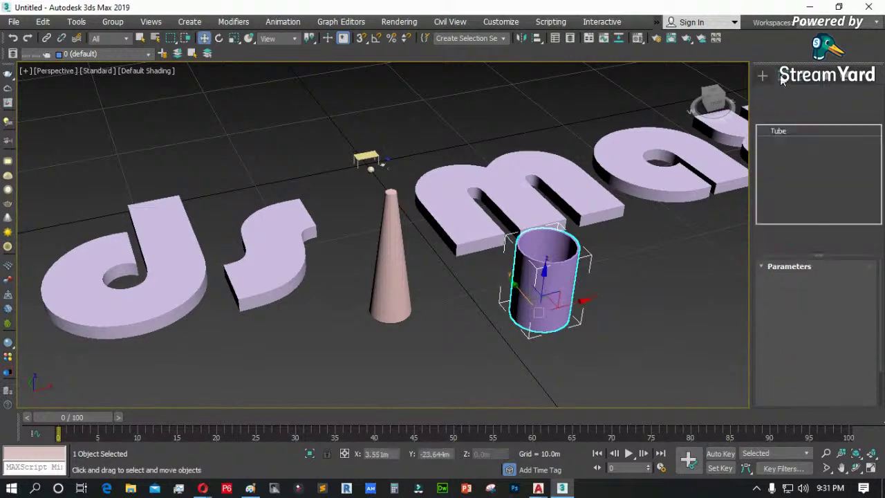
mouse_move(860, 287)
mouse_down()
mouse_move(862, 307)
mouse_move(861, 296)
mouse_up()
scroll(663, 277, up, 5)
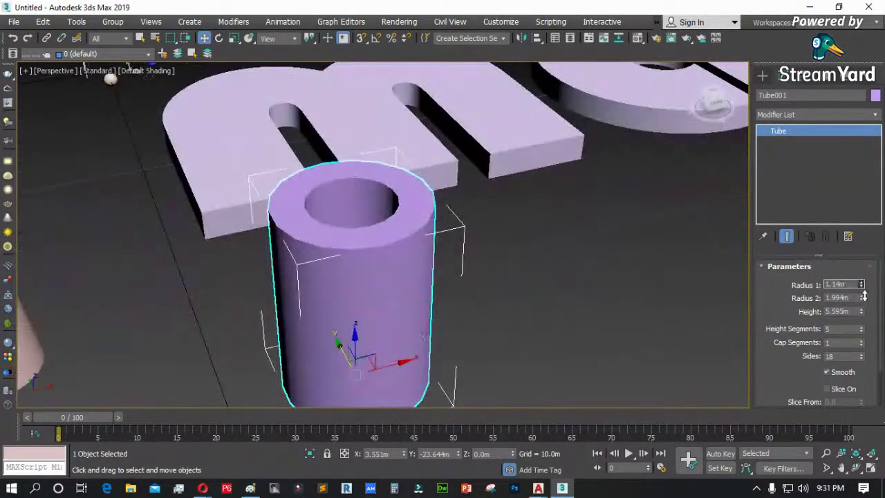
- Select all objects in the scene, including the lettering, cone and tube, and delete them
click(762, 75)
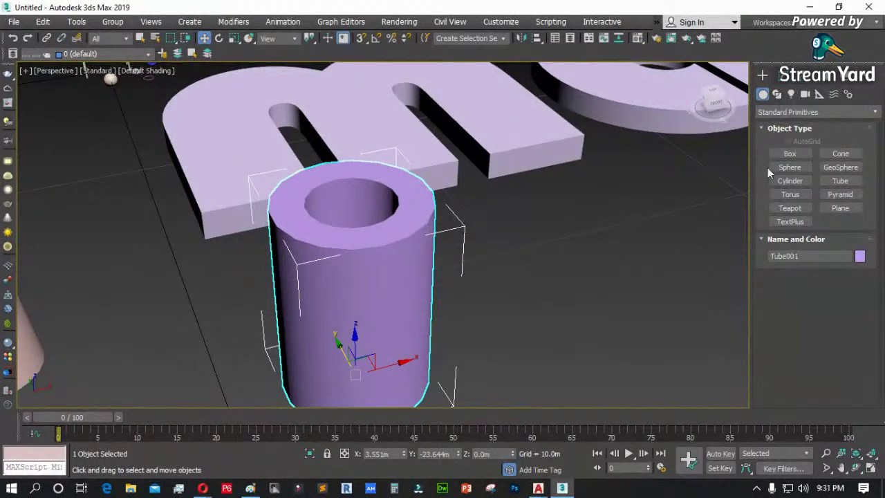
scroll(501, 280, down, 10)
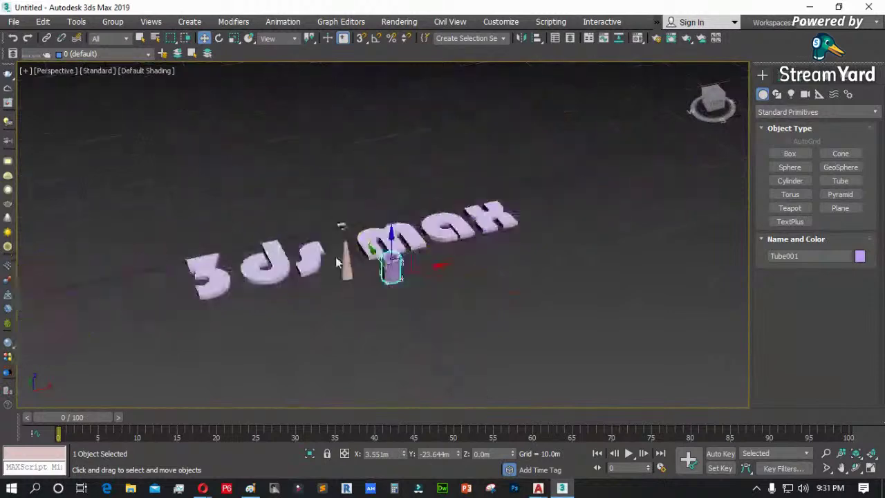
drag(575, 147, 193, 333)
key(Delete)
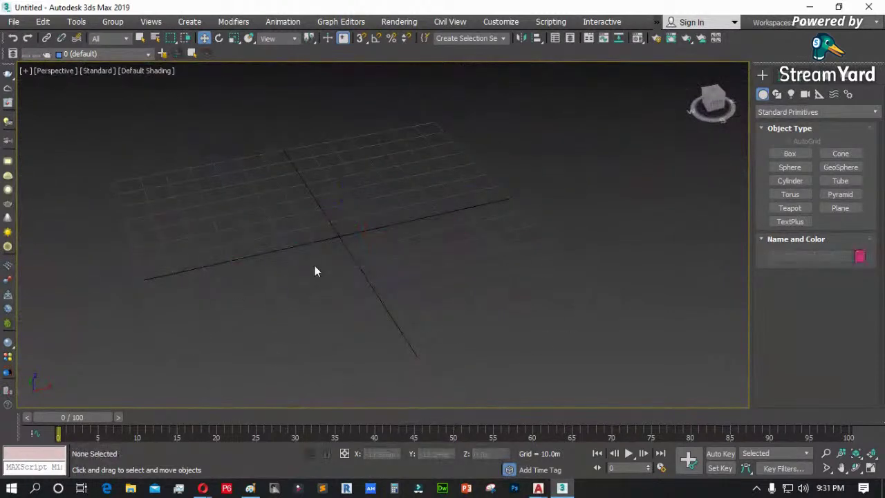
- Create a box about 4.45 m long, 11.94 m wide and 5.77 m high near the grid origin and zoom to it
click(789, 154)
drag(396, 227, 376, 243)
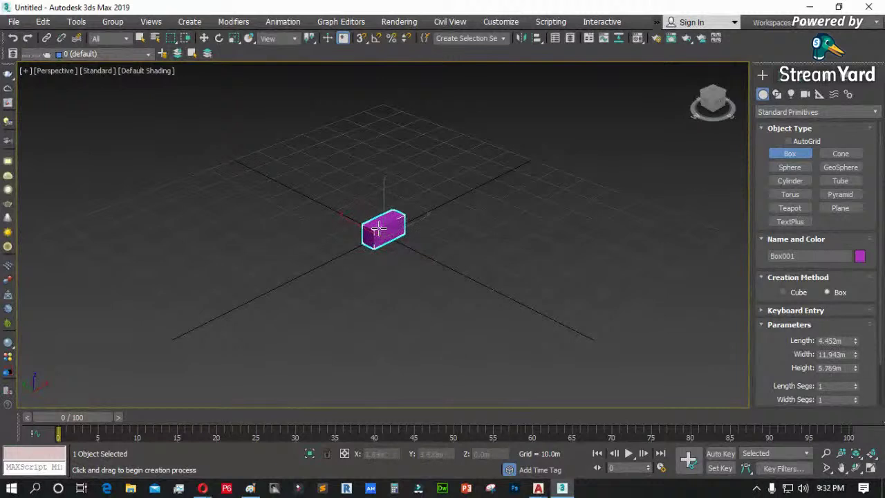
scroll(779, 364, down, 2)
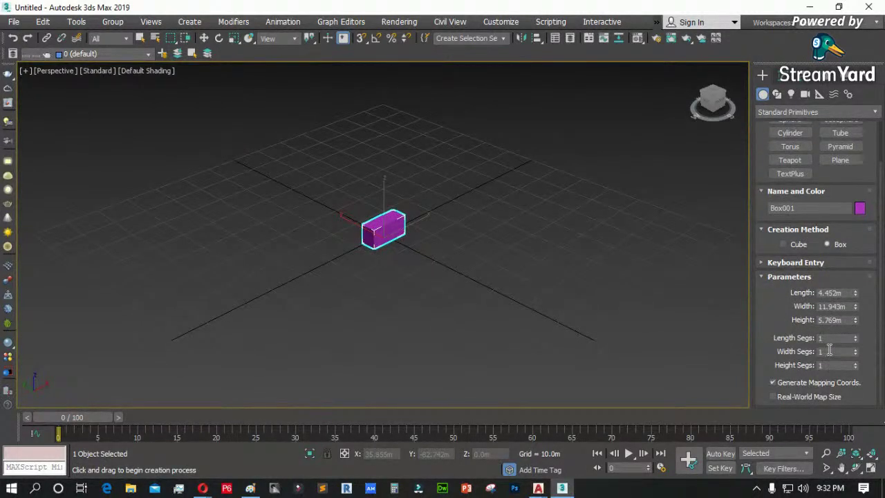
key(z)
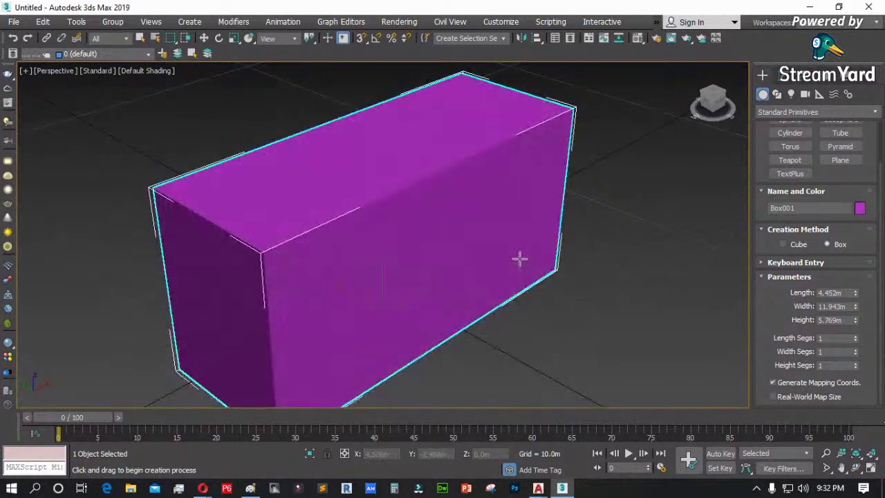
key(w)
click(626, 275)
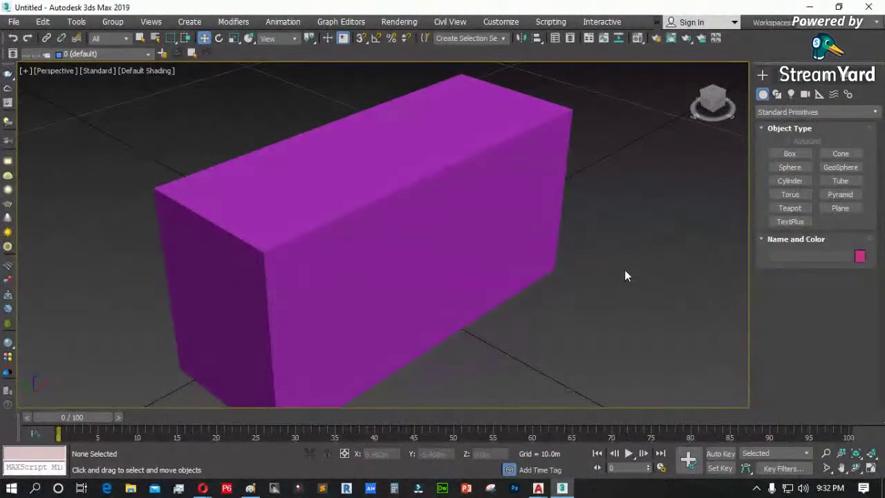
- Toggle the perspective view between wireframe and shaded display, and turn on edged faces
key(F3)
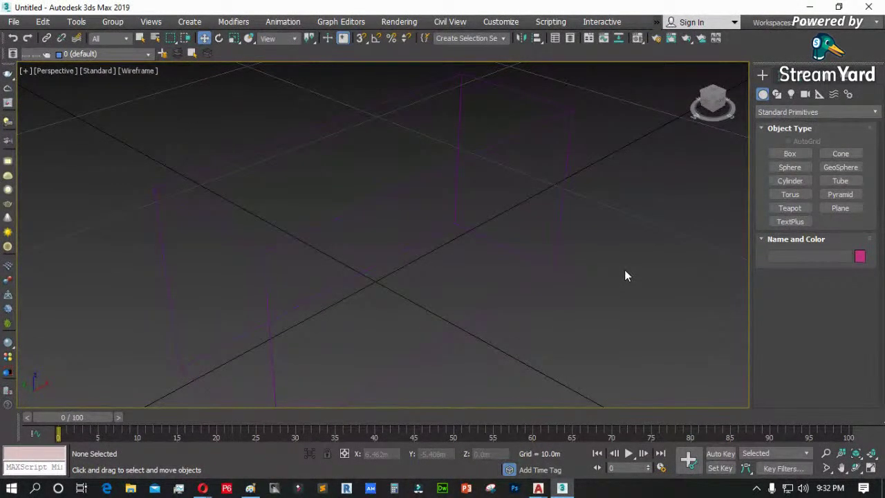
key(F3)
key(F3)
key(F3)
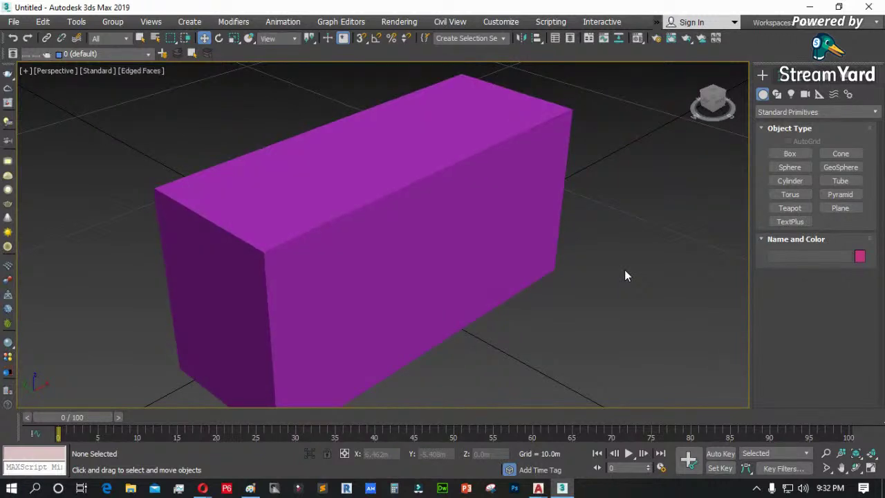
key(F4)
- Change the purple box's object color to light gray and keep the box selected
click(472, 235)
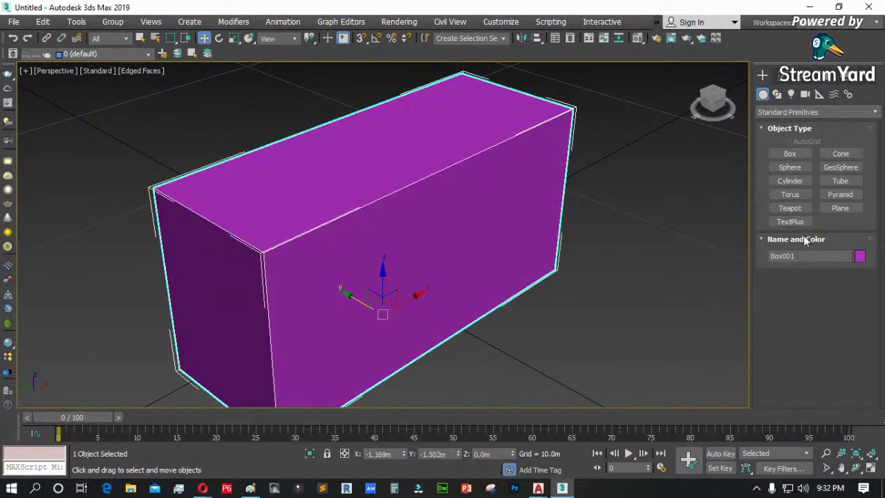
click(859, 257)
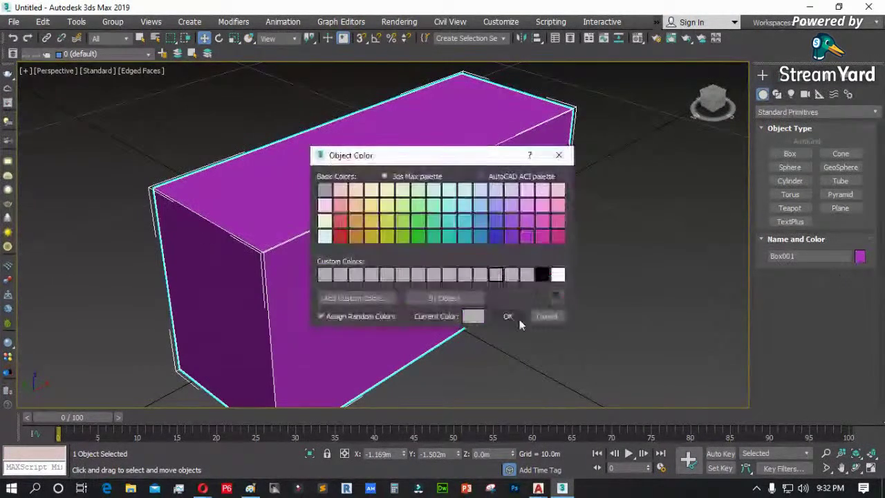
click(515, 317)
click(642, 208)
key(ctrl+z)
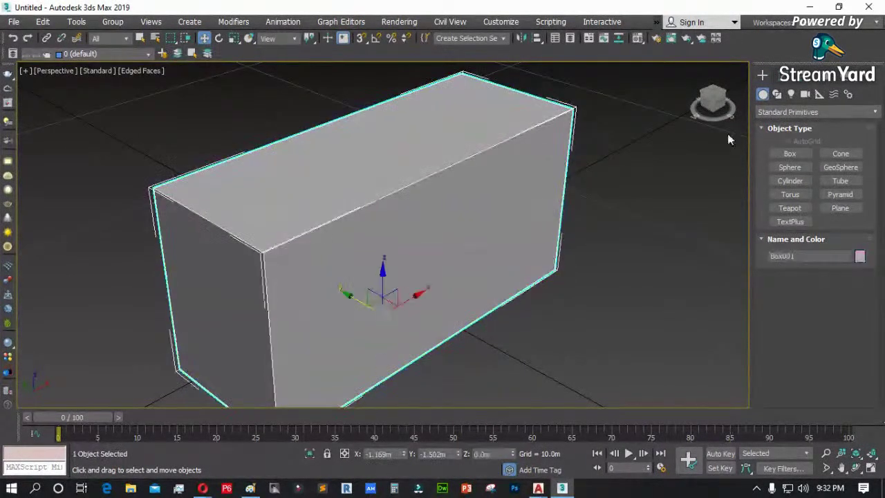
- Delete the gray box and draw a slim upright box with a base of about 0.058 by 0.055 m near the origin
click(777, 75)
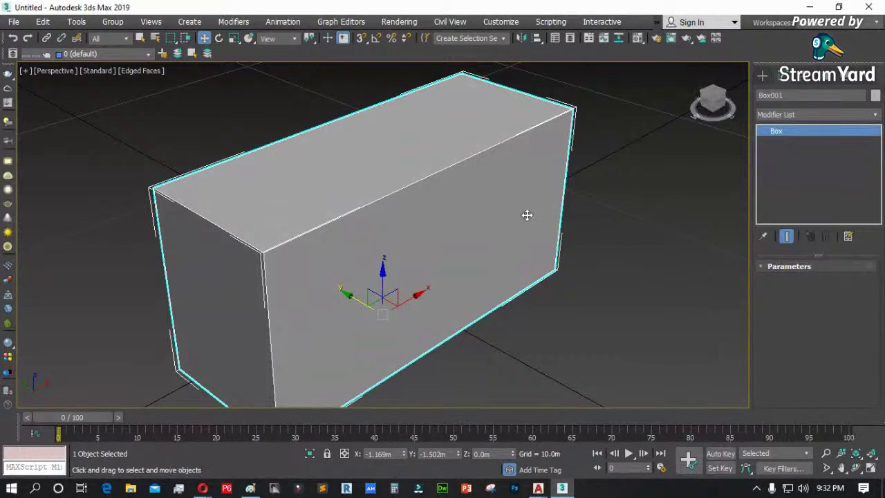
key(Delete)
click(761, 75)
click(788, 153)
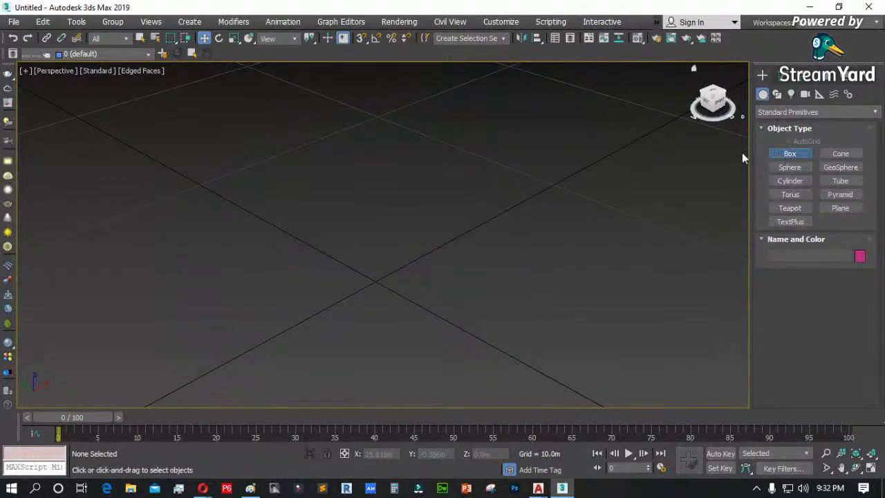
click(795, 310)
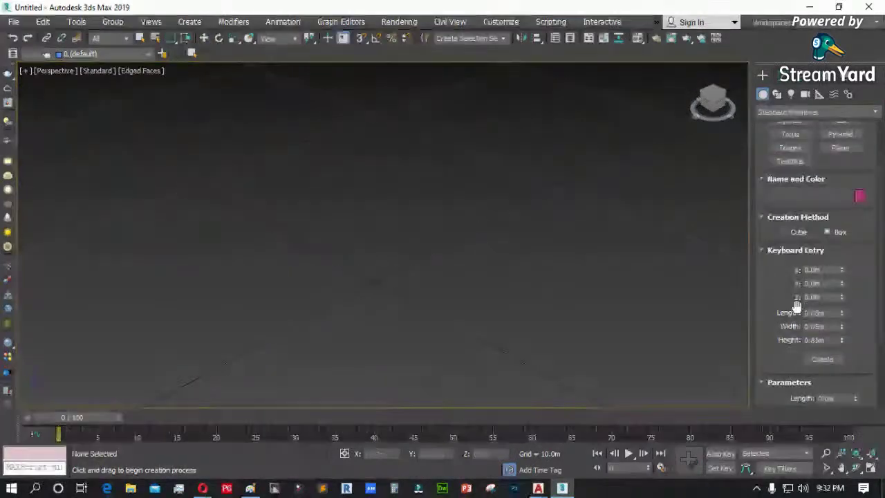
middle_drag(373, 278, 696, 332)
drag(396, 315, 403, 324)
click(399, 150)
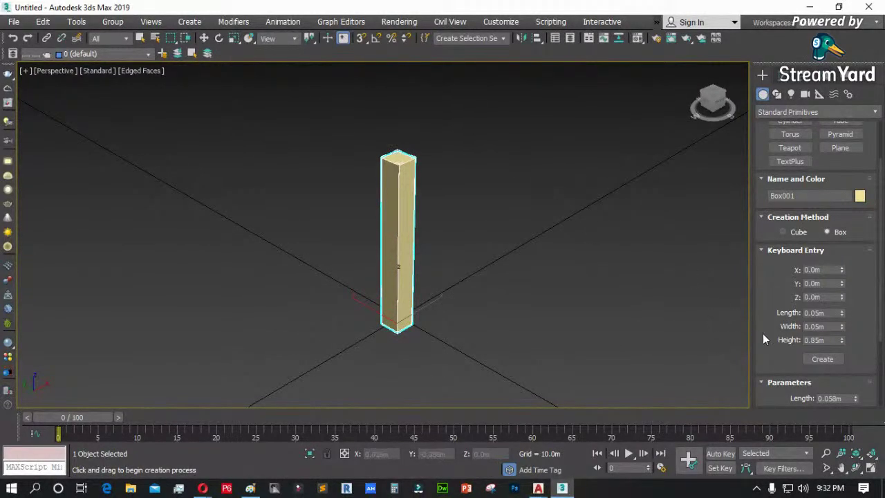
- Open the slim box's parameters for modification and set its height to 1 m
click(786, 79)
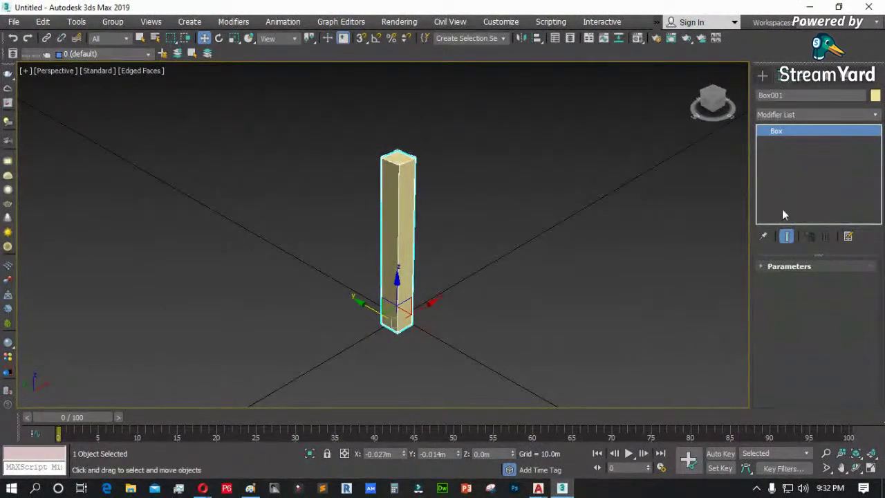
click(773, 266)
double_click(830, 309)
text(1)
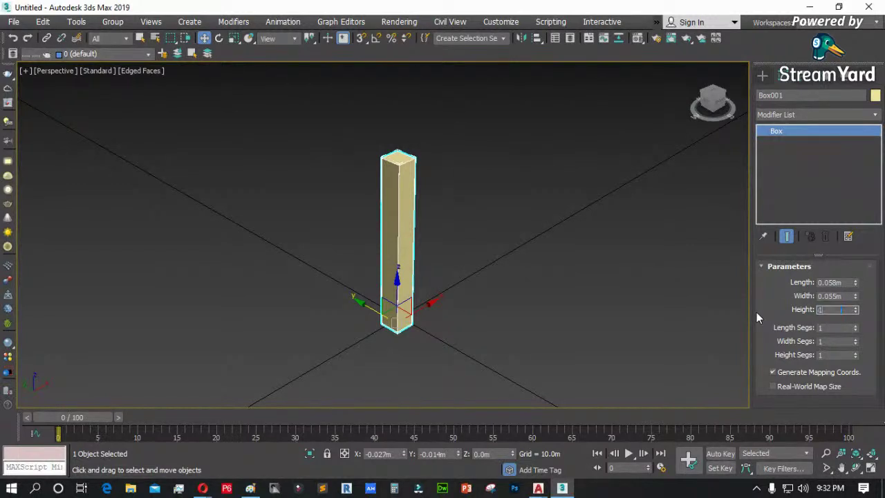
key(Return)
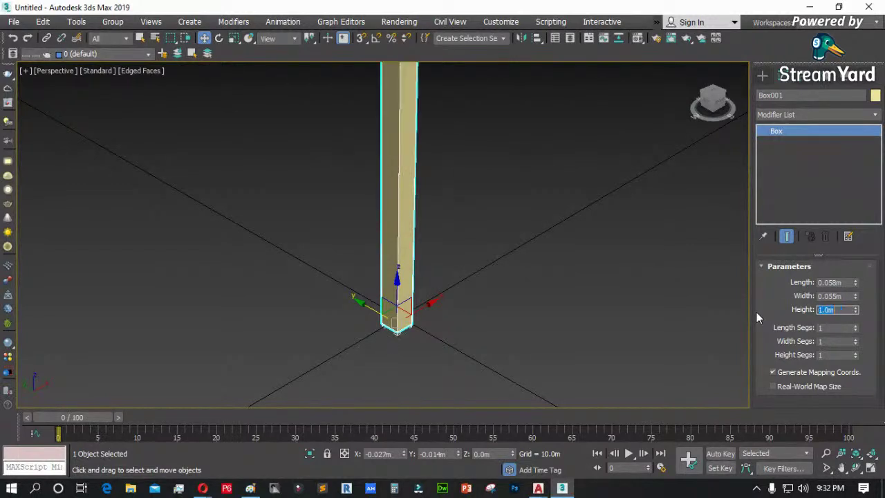
- Set the slim box's width to 0.5 m
double_click(847, 295)
text(.02)
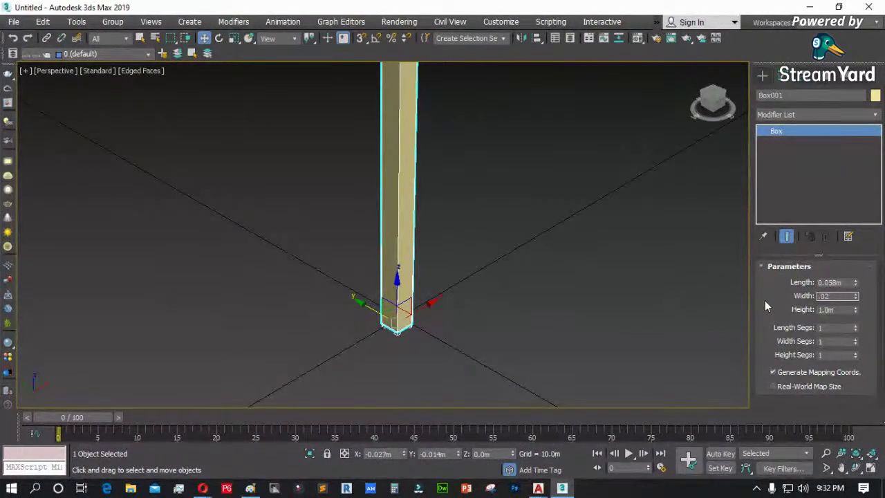
text(.5)
key(BackSpace)
key(BackSpace)
key(BackSpace)
key(BackSpace)
key(BackSpace)
text(.5)
click(843, 282)
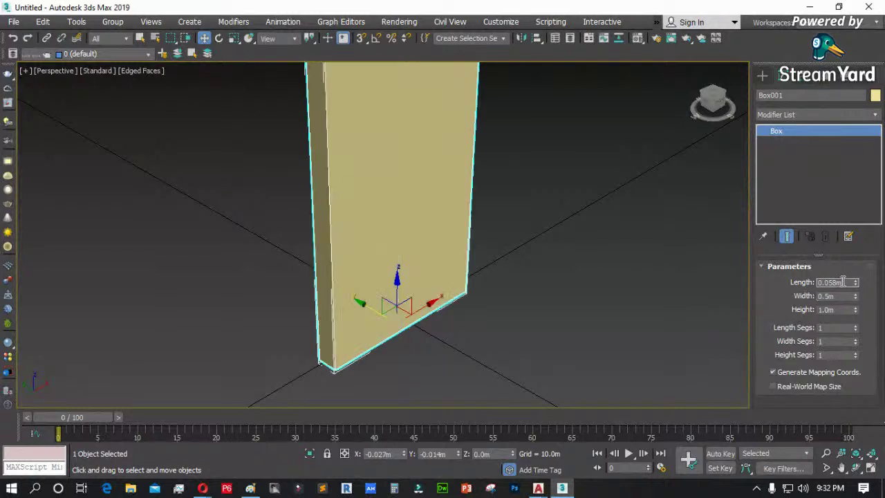
- Reselect the panel-shaped box and set its height to 3 m
click(540, 306)
scroll(407, 297, down, 5)
click(407, 296)
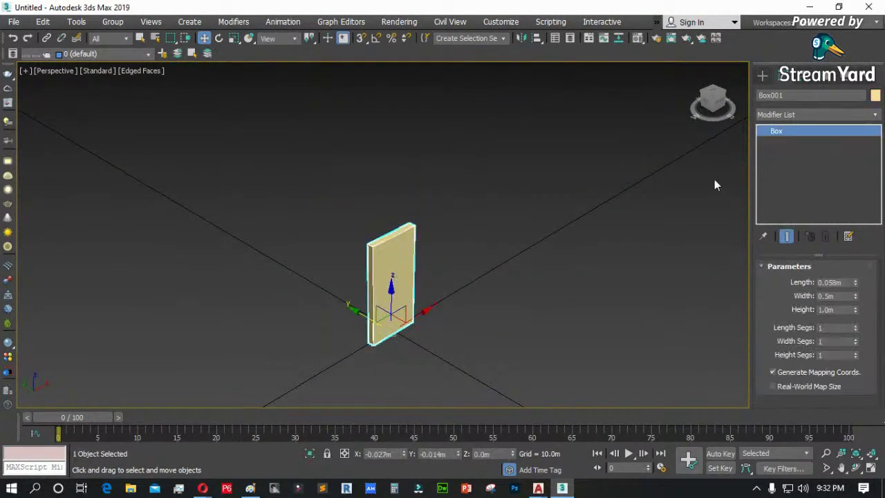
drag(856, 309, 764, 309)
text(3)
key(Return)
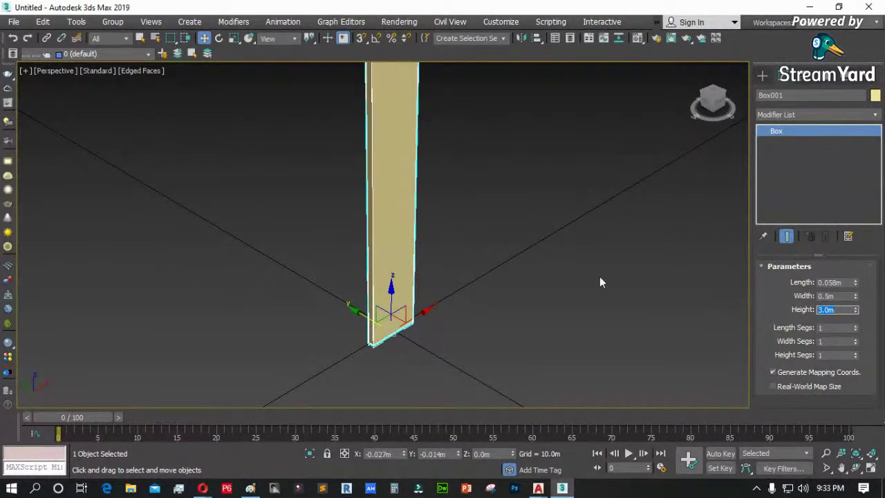
- Switch to Paint, clear the whole table sketch from the canvas and choose the ellipse shape
click(253, 484)
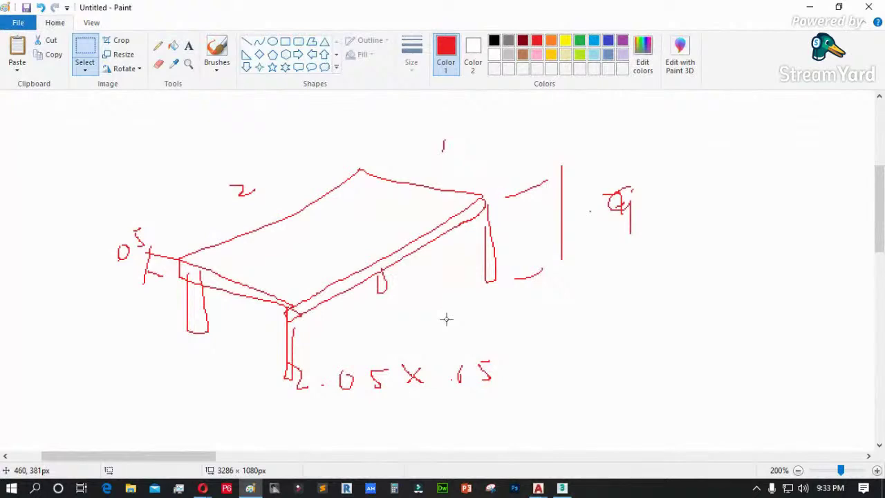
key(ctrl+a)
key(Delete)
click(273, 41)
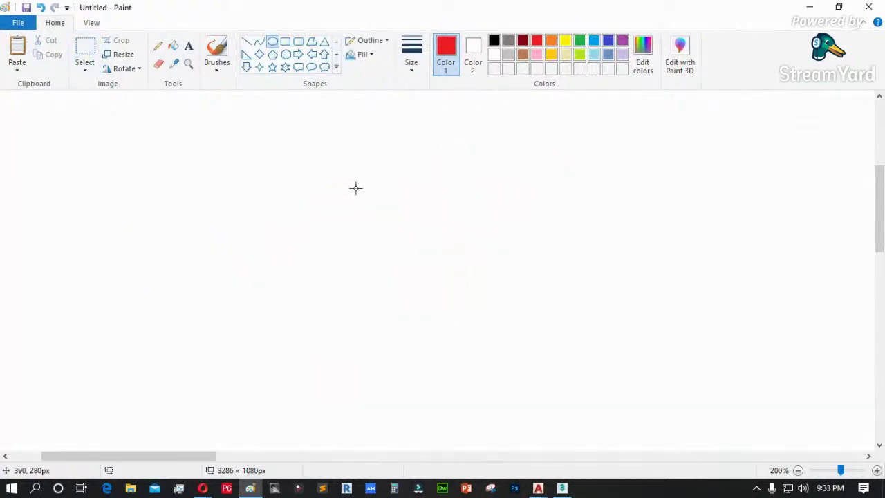
- Draw a red circle mid-canvas and delete its lower half, leaving an upper semicircular arch
drag(365, 178, 509, 322)
click(619, 237)
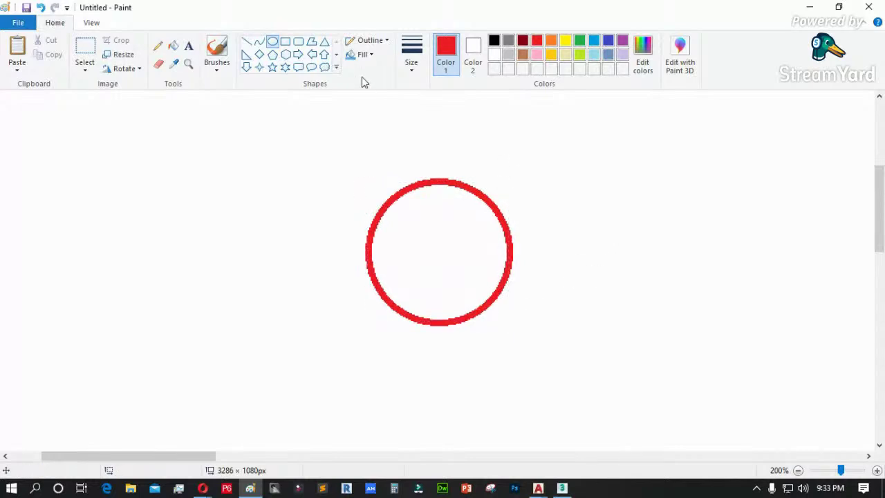
click(85, 48)
drag(339, 258, 539, 367)
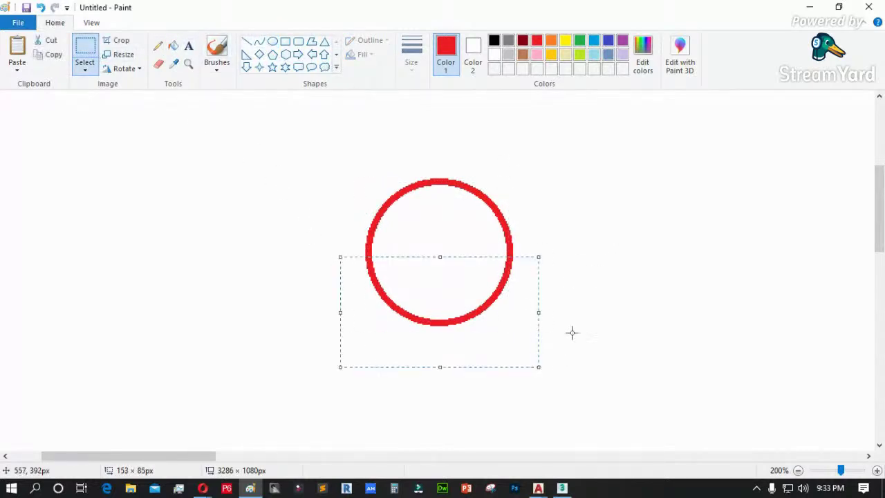
key(Delete)
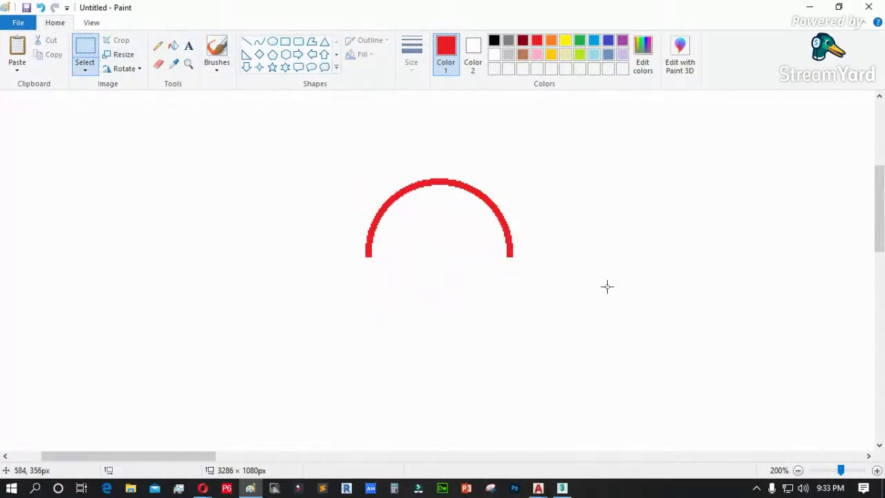
- Extend both ends of the red arch downward with thin vertical rectangles about 47 px tall
click(285, 42)
drag(368, 254, 368, 318)
drag(507, 256, 509, 321)
- Mark segment divisions along the arch with the pencil, starting in red and continuing with white cuts across the curve
scroll(512, 264, up, 3)
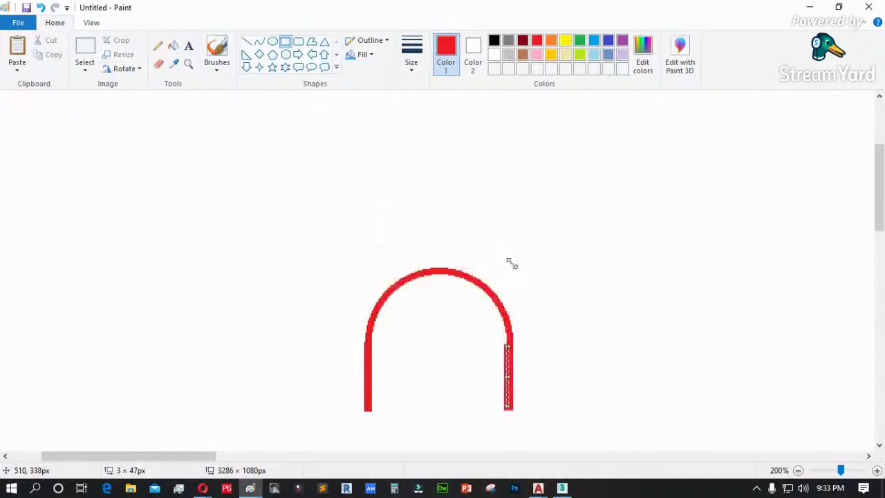
click(876, 470)
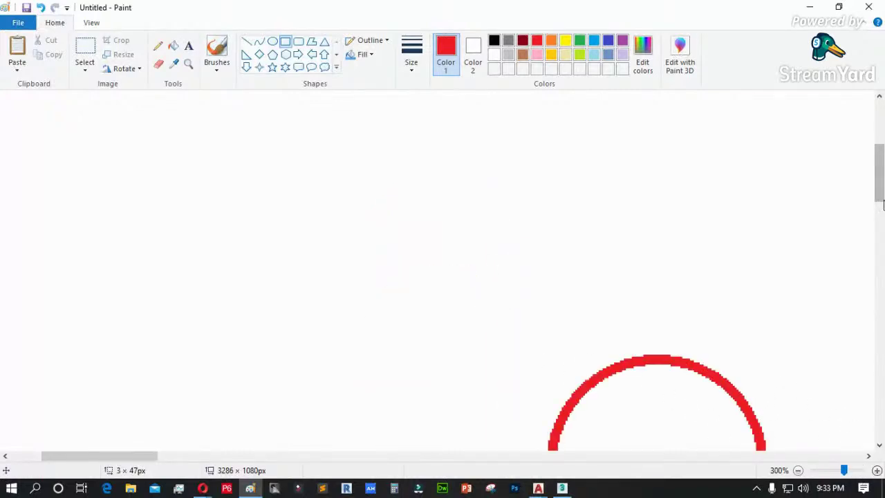
drag(879, 205, 879, 245)
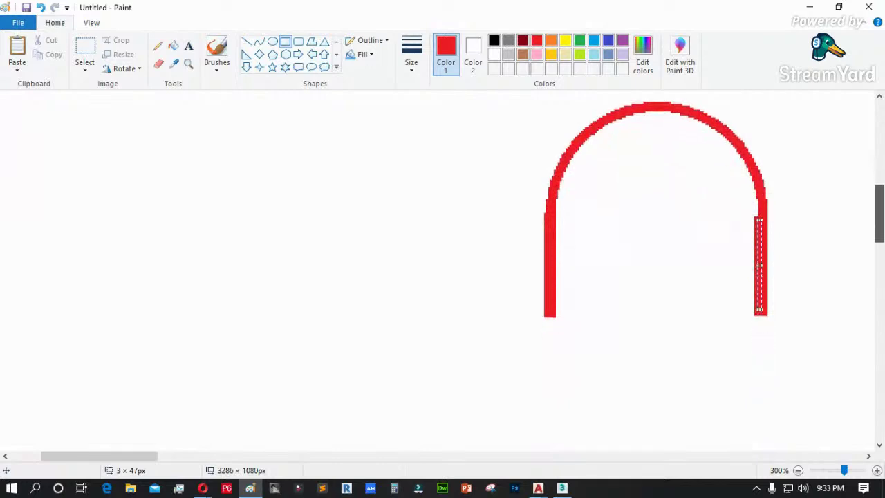
click(158, 46)
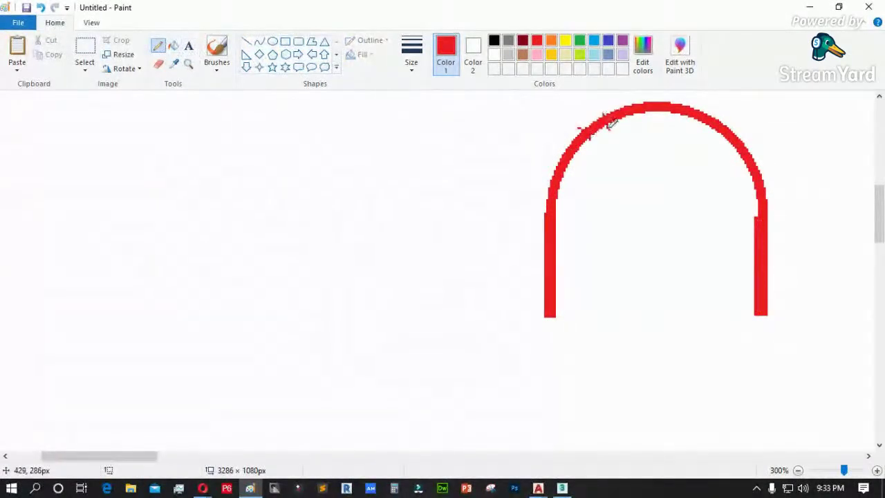
click(493, 55)
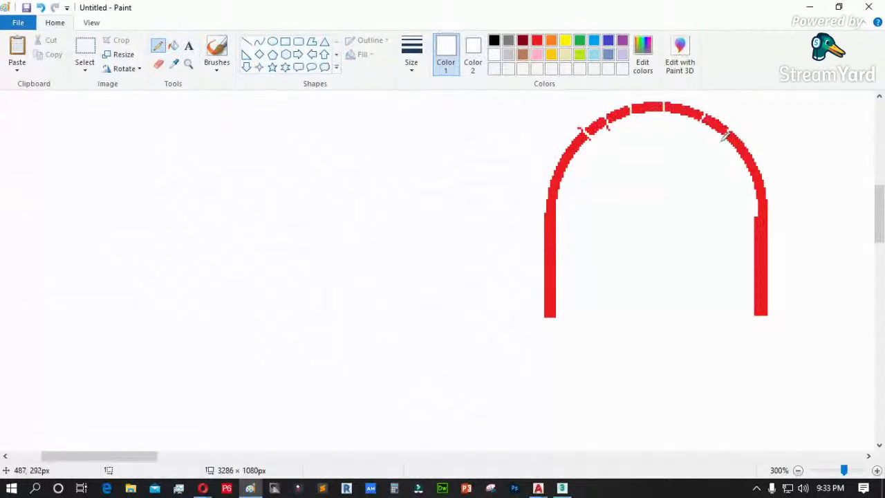
drag(772, 201, 773, 213)
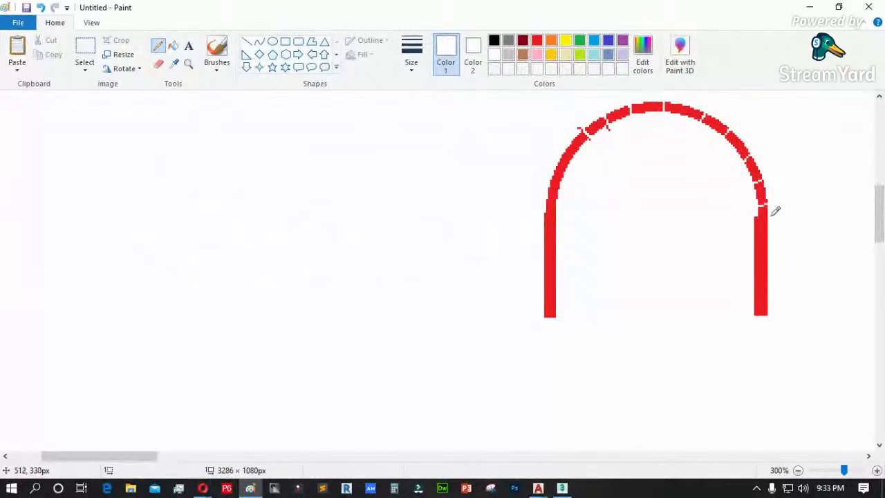
drag(544, 203, 556, 206)
- Switch to 3ds Max, examine the tall box in the Left view, and deselect it
click(814, 9)
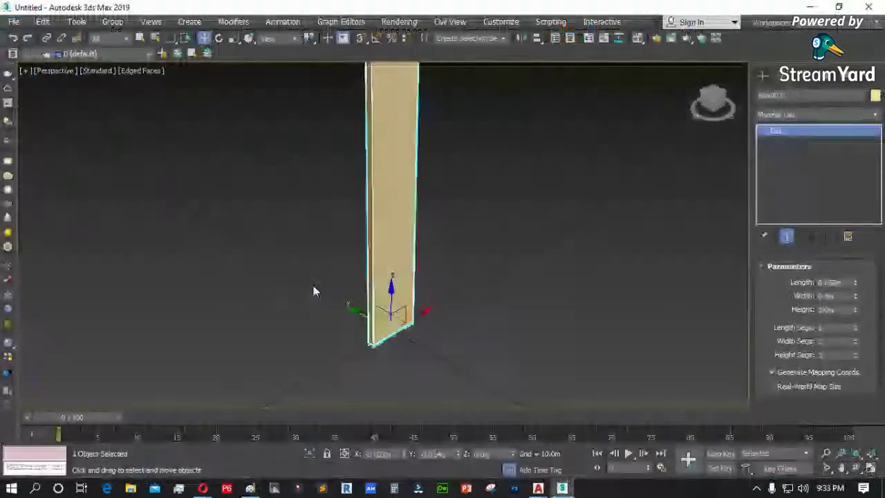
scroll(313, 286, down, 3)
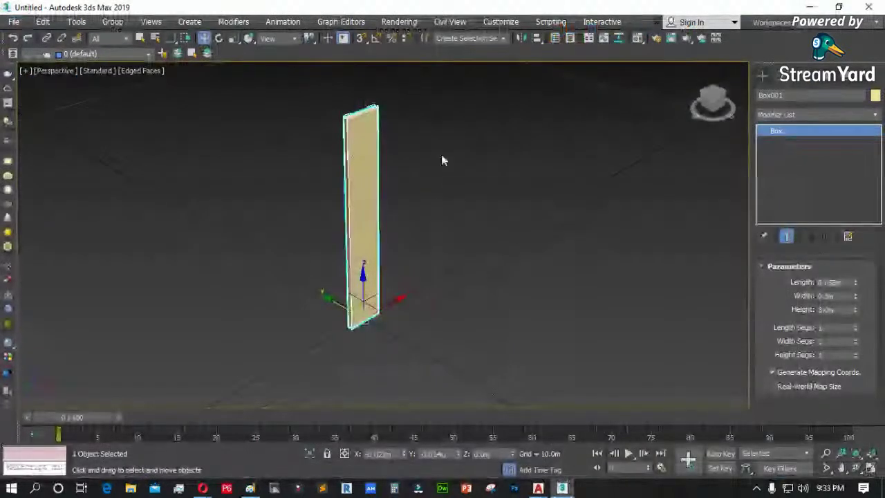
scroll(360, 205, up, 2)
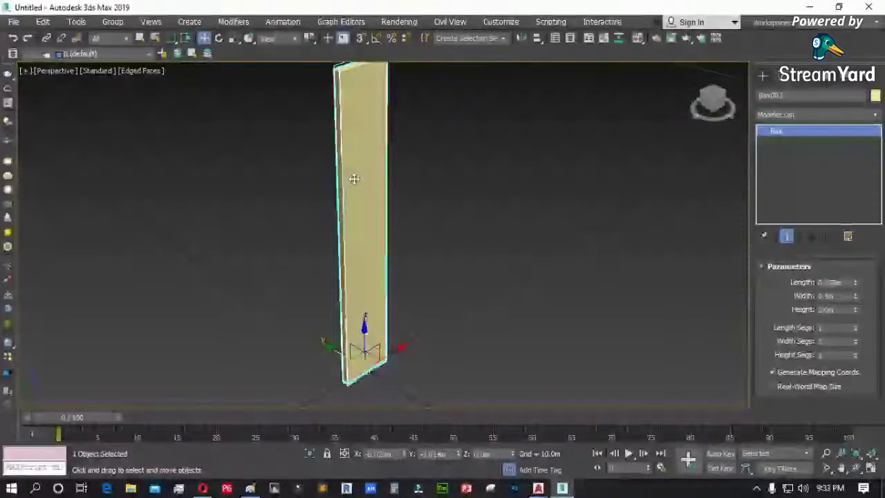
key(l)
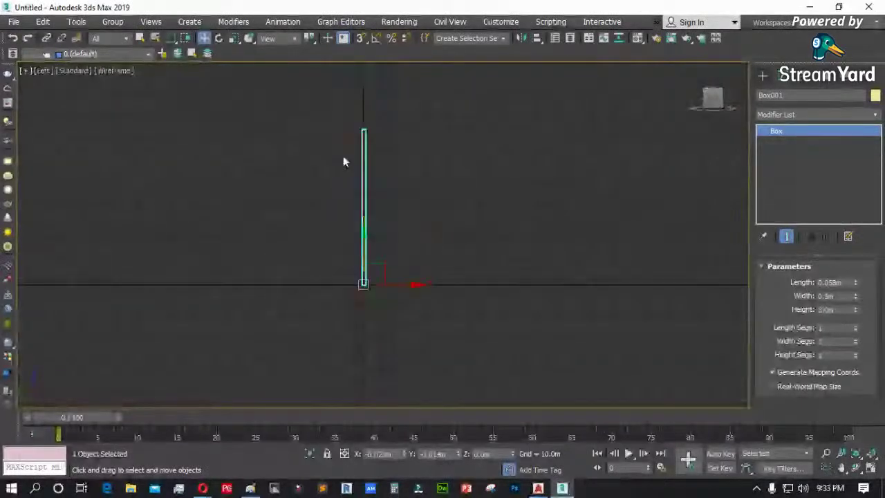
click(375, 247)
click(362, 227)
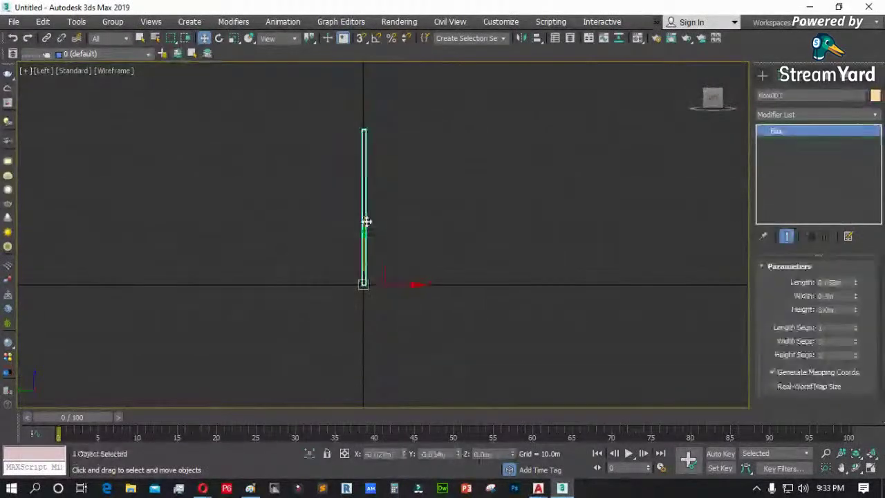
scroll(363, 218, up, 2)
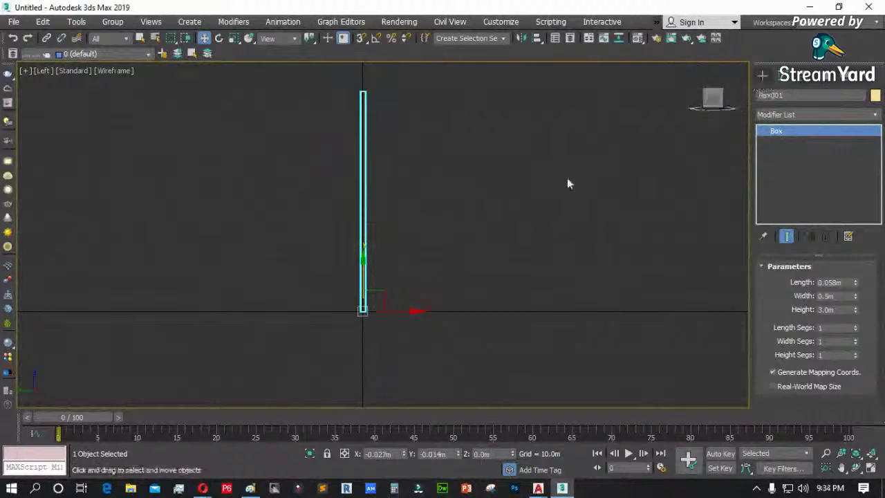
click(382, 228)
click(363, 231)
click(597, 177)
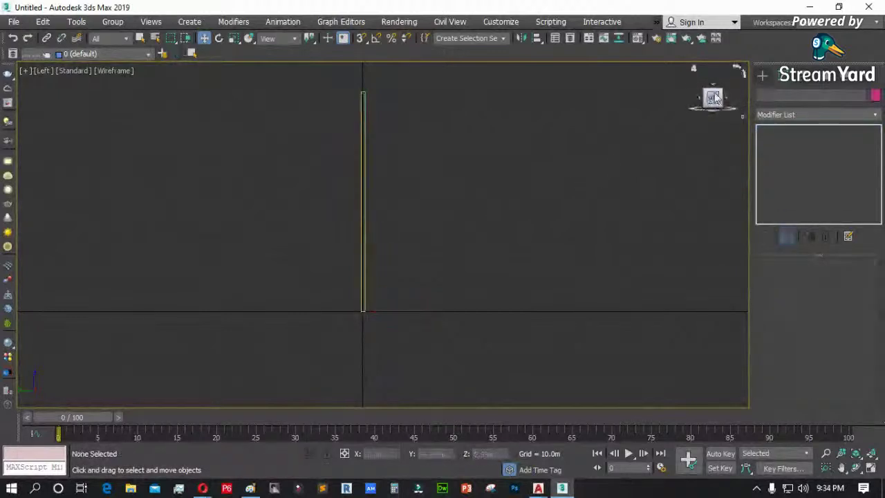
click(762, 75)
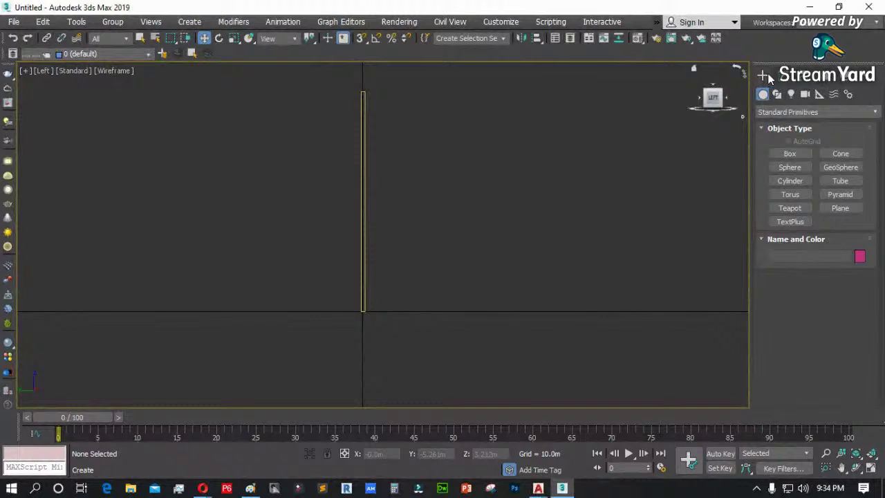
click(500, 21)
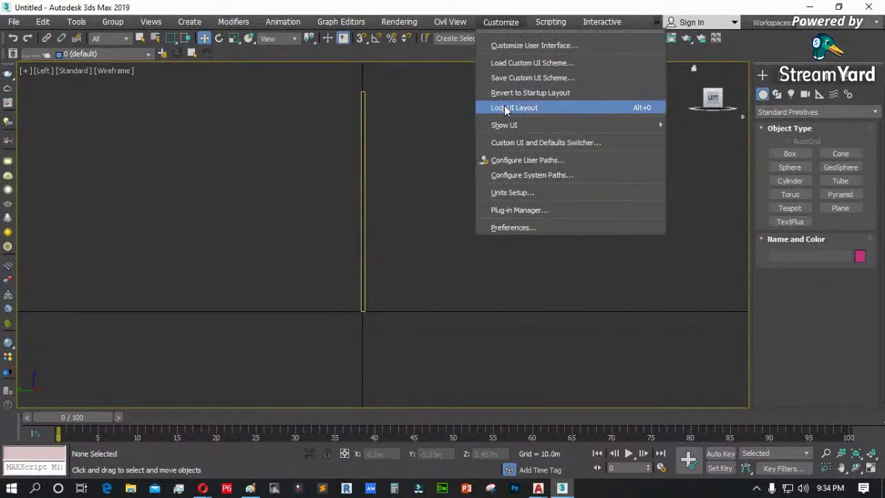
click(817, 188)
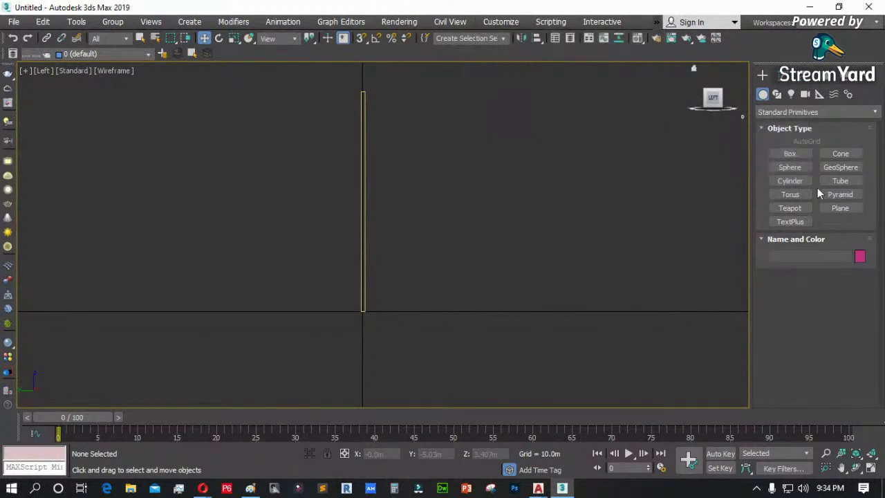
- Apply a SurfaceMapper (WSM) modifier to the tall box and deselect it
click(778, 76)
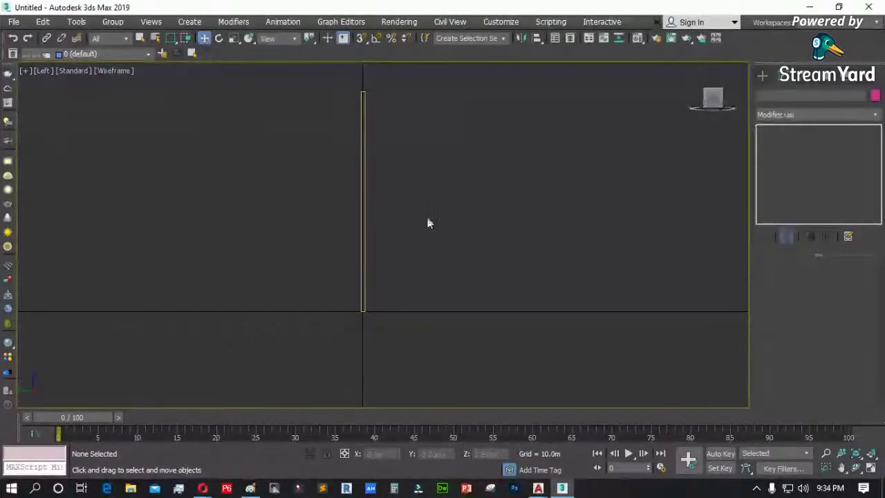
click(361, 216)
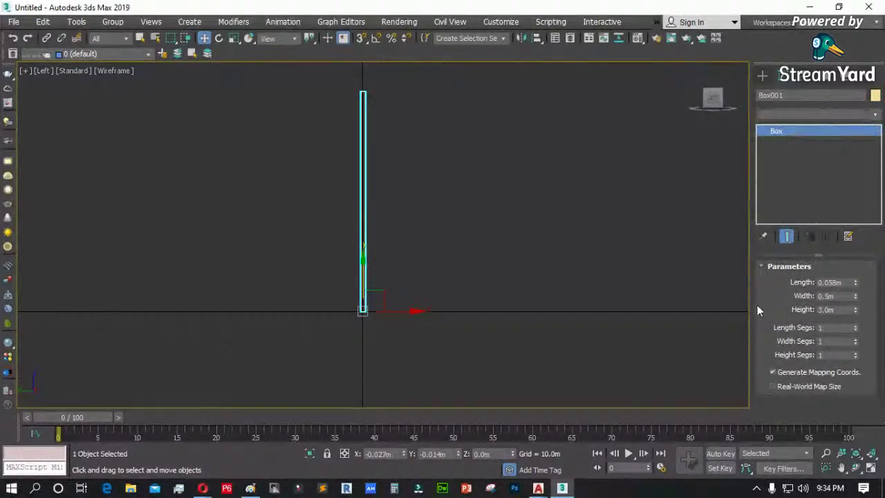
click(817, 114)
click(794, 228)
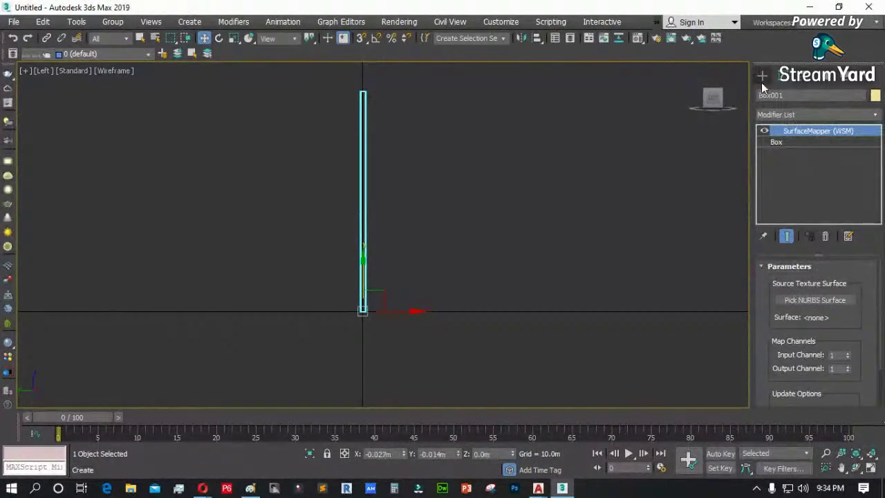
click(314, 202)
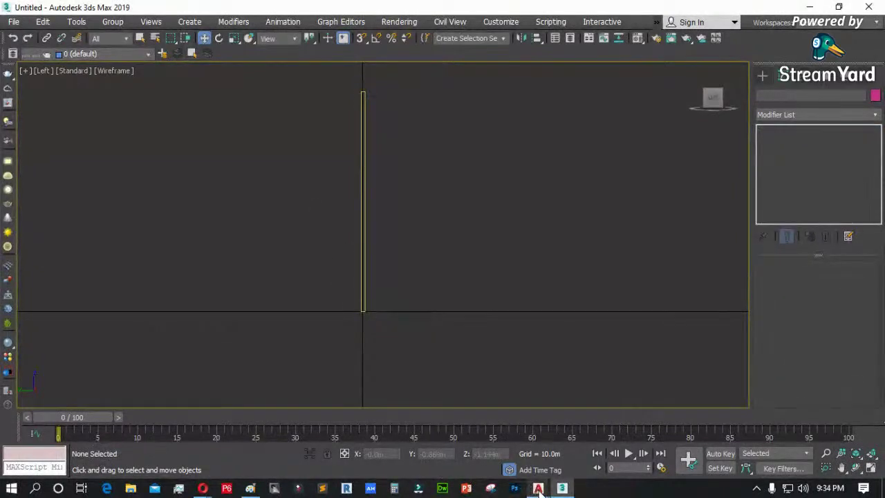
- Switch to AutoCAD's sample drawing_2, maximize its window, and set the model to the Top view
mouse_move(538, 490)
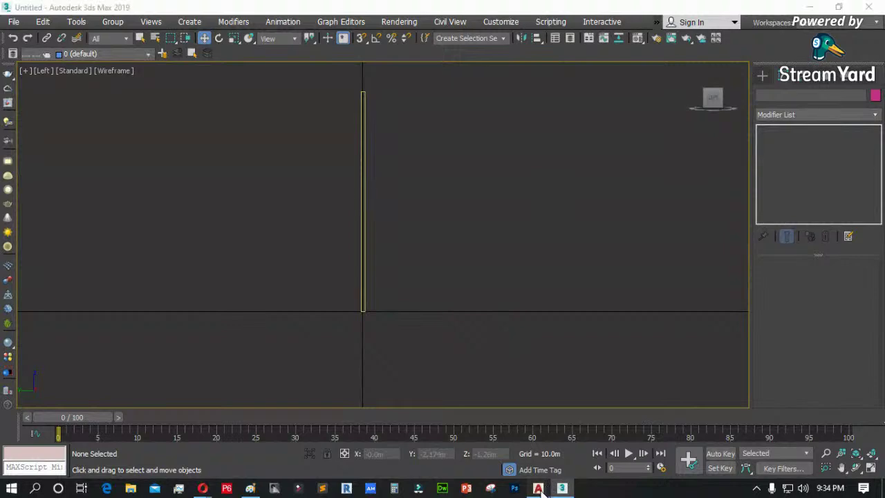
click(479, 429)
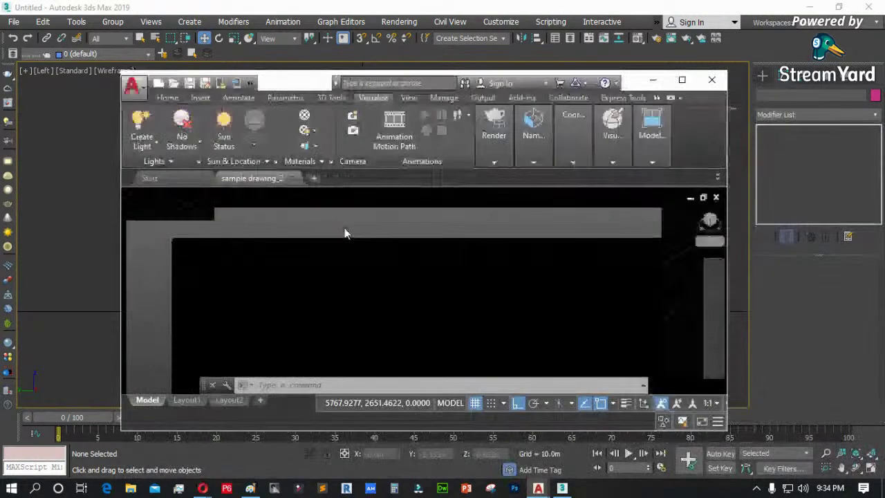
click(682, 79)
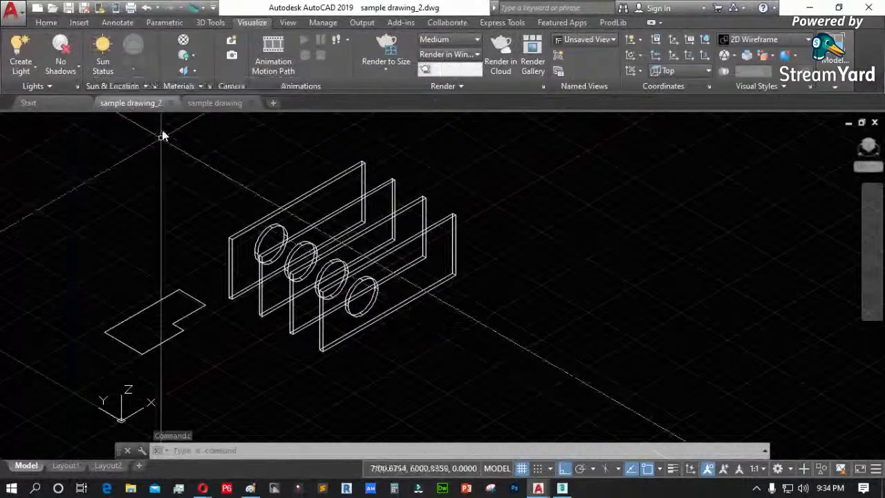
click(26, 122)
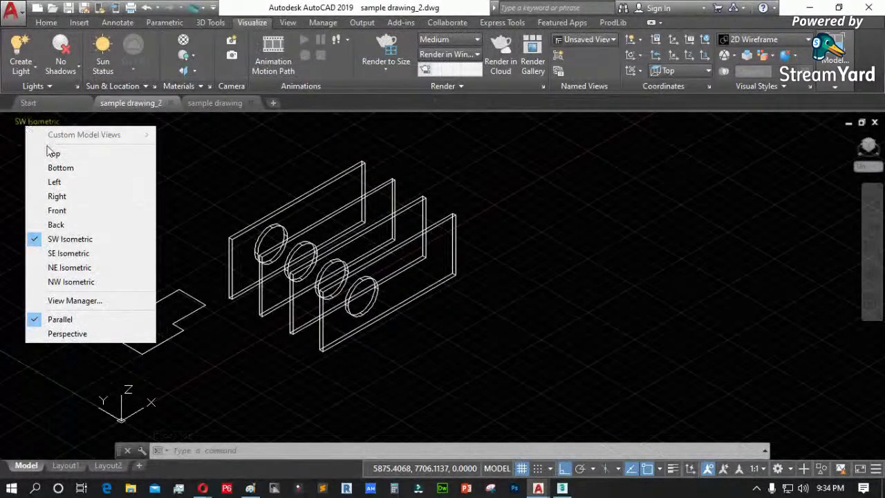
click(45, 150)
- Erase the four plates and the L-shaped outline from the drawing
scroll(524, 195, down, 5)
click(523, 195)
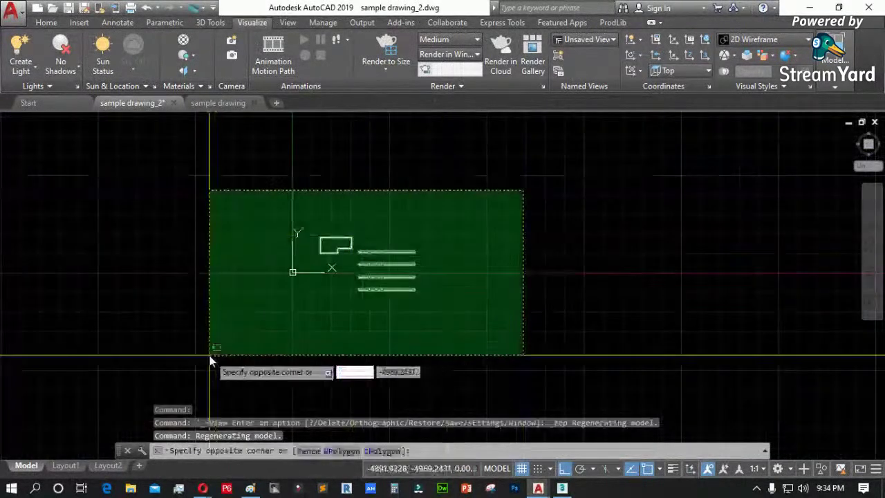
click(212, 355)
key(Delete)
- Draw a three-point arc bulging downward in the empty area beyond the origin in positive X and Y
scroll(373, 231, up, 2)
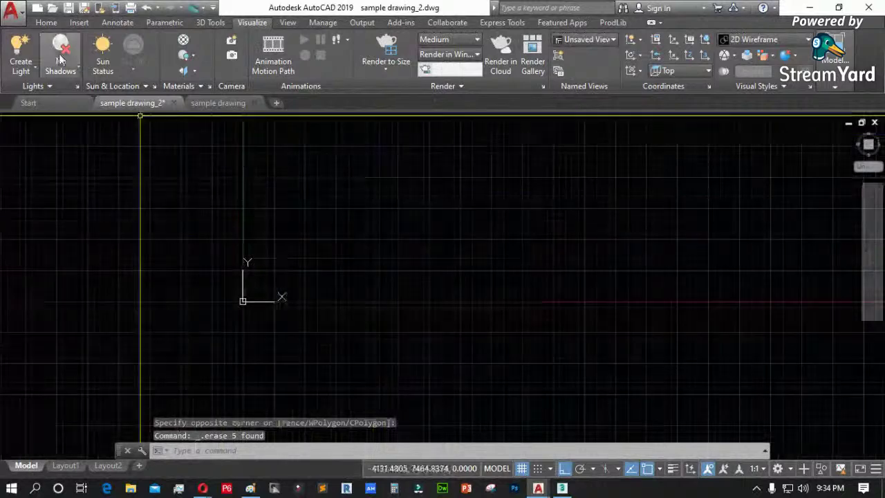
click(48, 22)
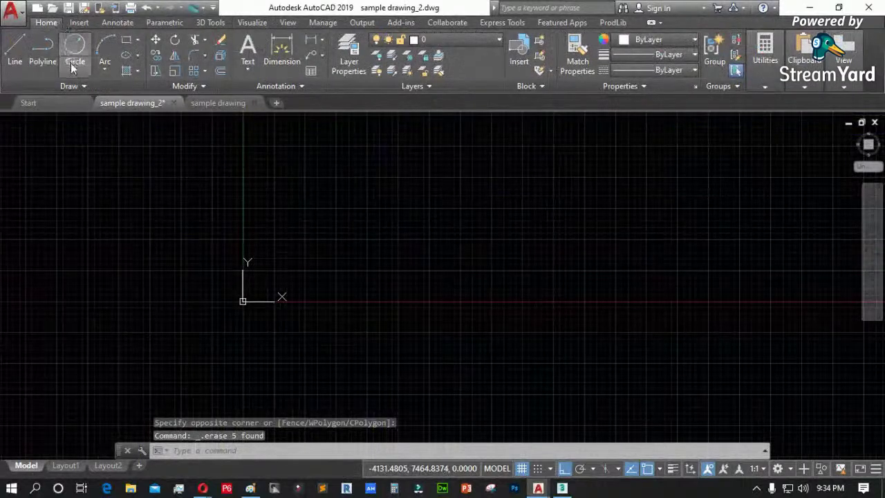
click(104, 51)
click(381, 245)
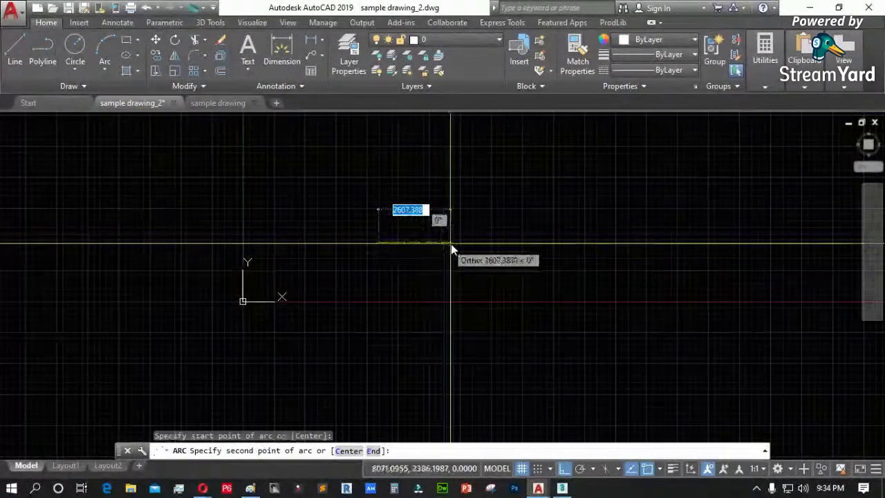
click(450, 243)
click(438, 216)
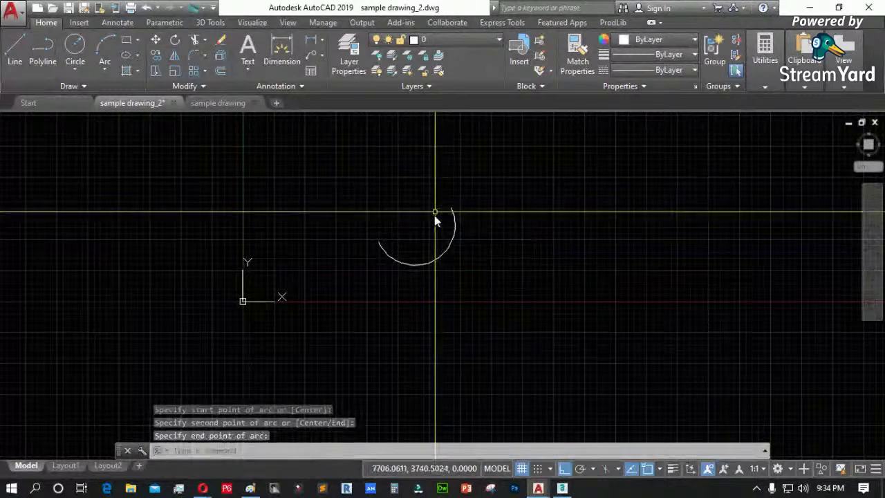
- Examine the curvature of the arc's outer edge in positive X up close
scroll(484, 257, up, 5)
scroll(485, 257, up, 5)
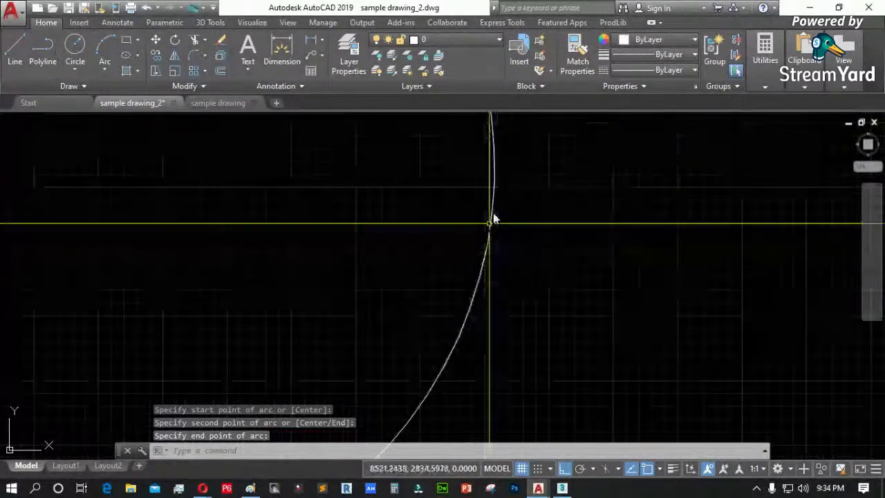
scroll(462, 235, up, 5)
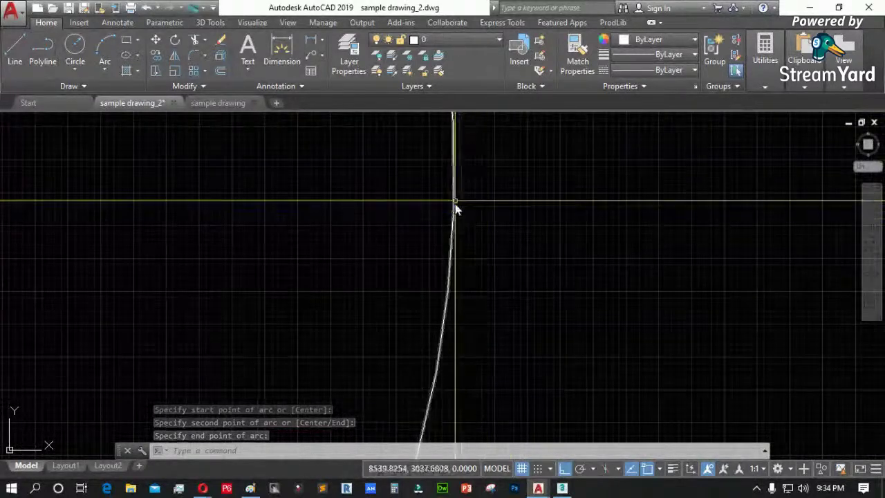
scroll(441, 257, up, 5)
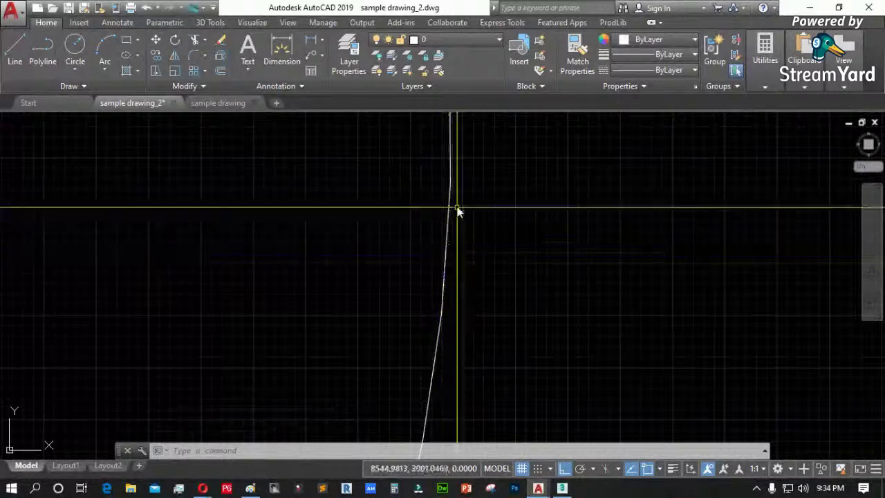
- Switch to 3ds Max and select the tall box
key(alt+Tab)
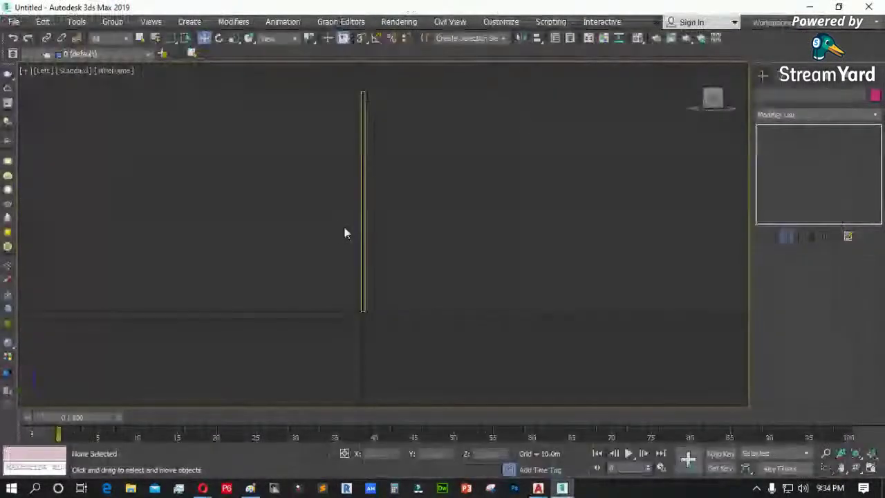
click(361, 214)
scroll(364, 206, up, 2)
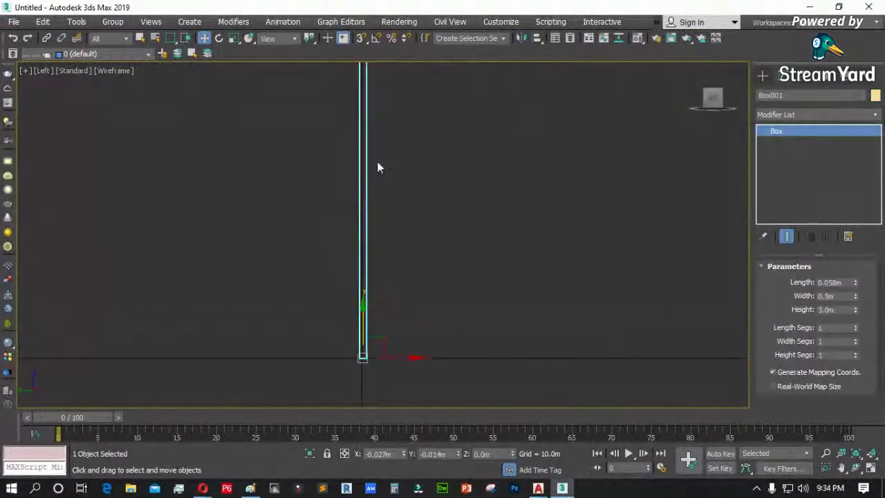
scroll(333, 221, down, 2)
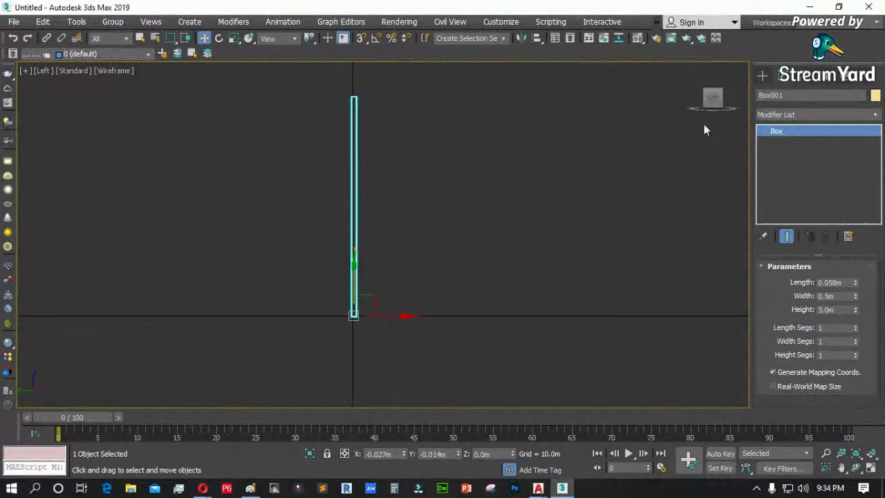
click(762, 75)
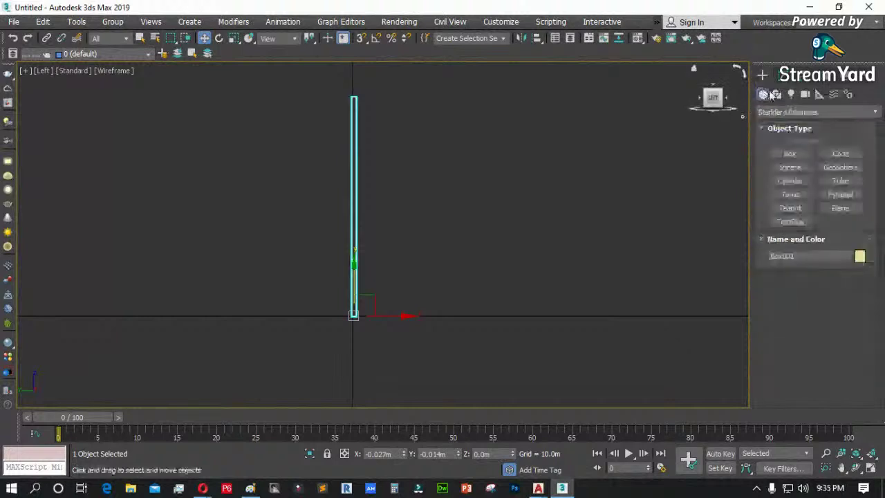
click(840, 180)
drag(511, 222, 553, 251)
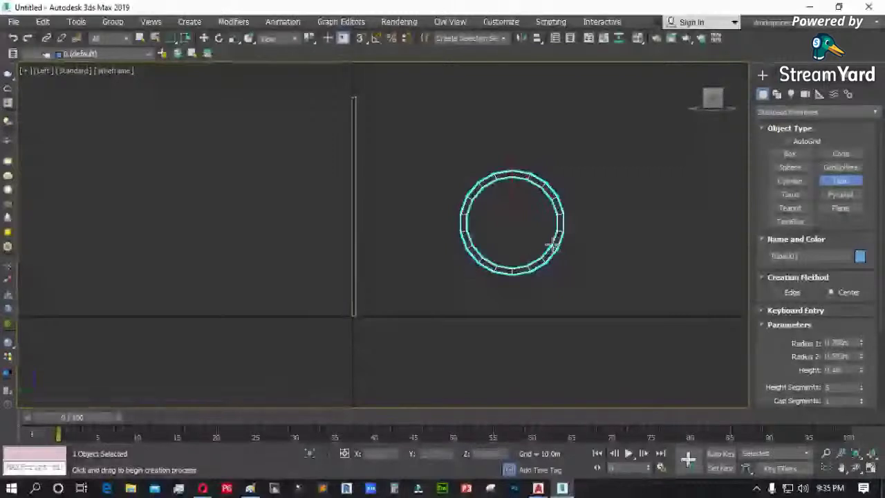
scroll(563, 211, up, 3)
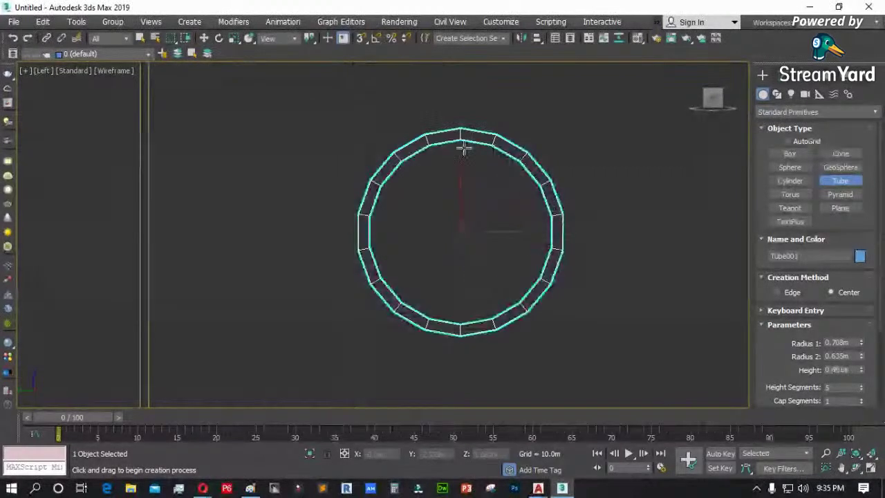
scroll(460, 138, up, 3)
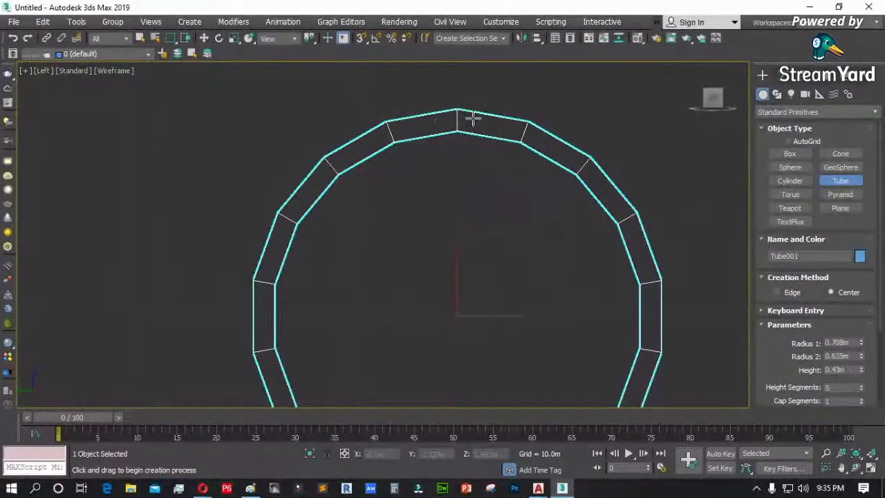
right_click(472, 119)
- Create a tube beside the tall box with radii about 0.38 m and 0.33 m and a height of about 0.1 m
drag(406, 173, 441, 206)
click(478, 263)
click(464, 226)
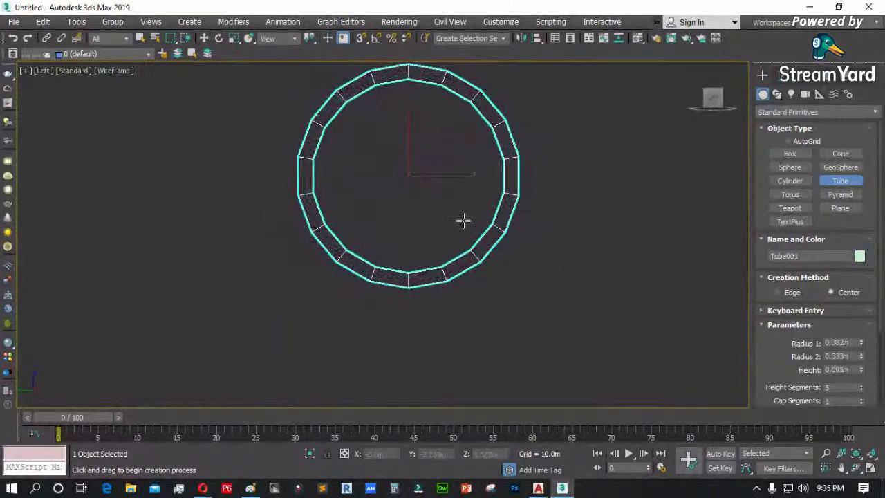
- Examine the straight sides of the tube's circular outline up close, and delete the tube
scroll(423, 63, up, 3)
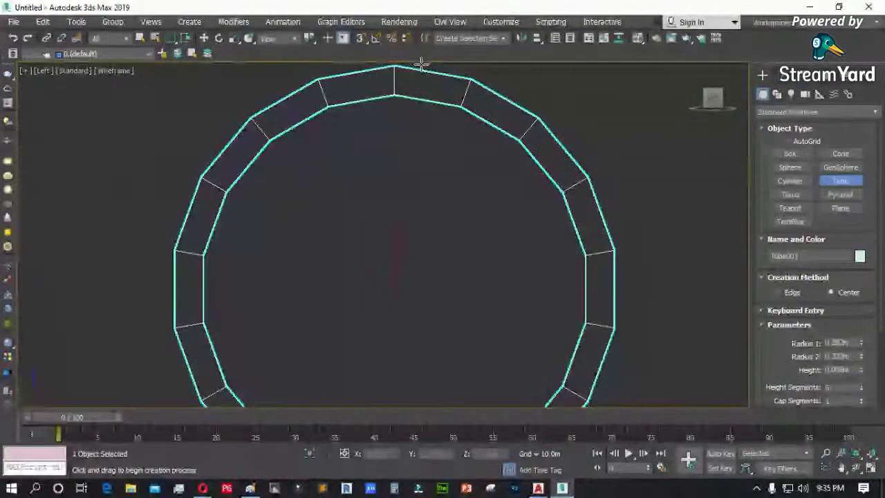
scroll(387, 83, up, 3)
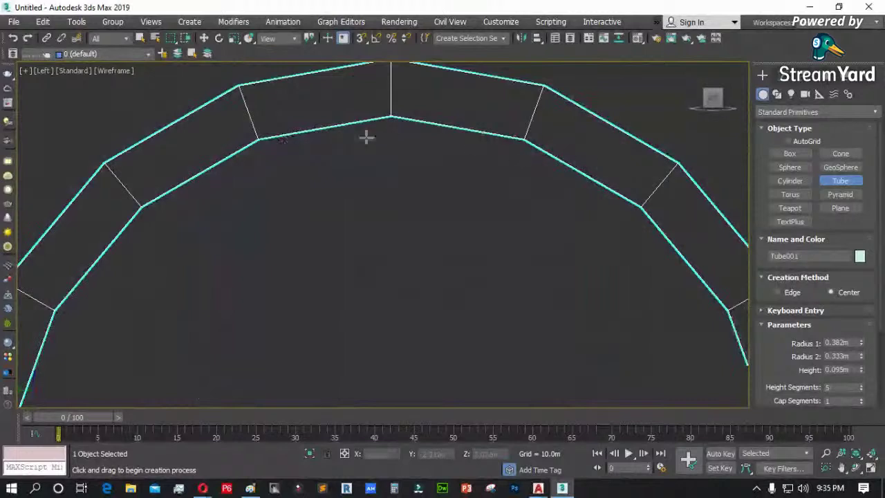
scroll(452, 154, down, 5)
scroll(383, 209, down, 4)
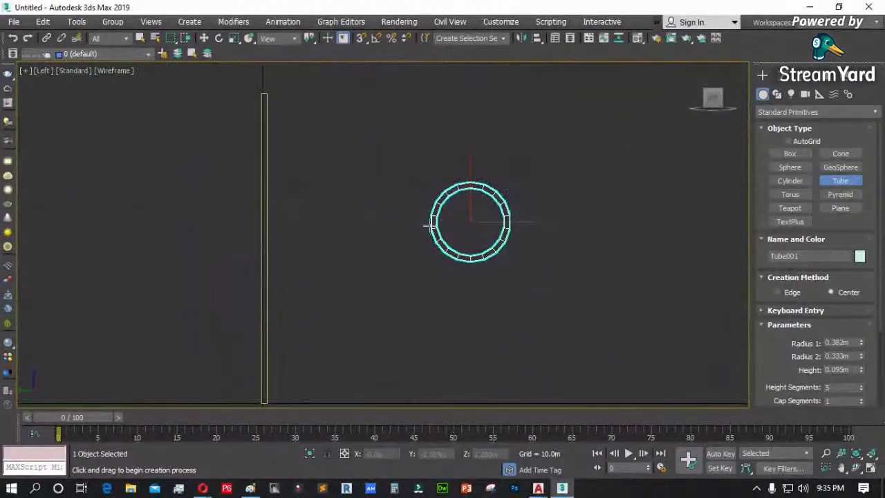
key(w)
key(Delete)
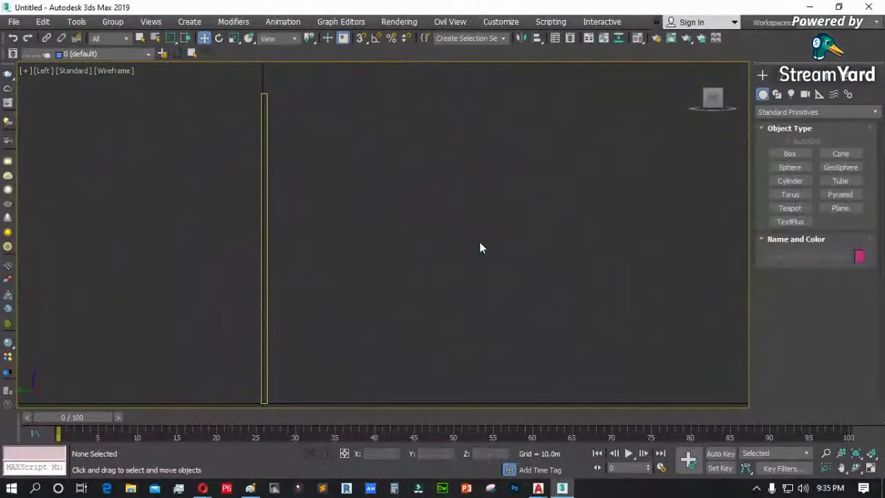
- Apply a Bend modifier to the tall box and set its bend angle to 25
click(260, 228)
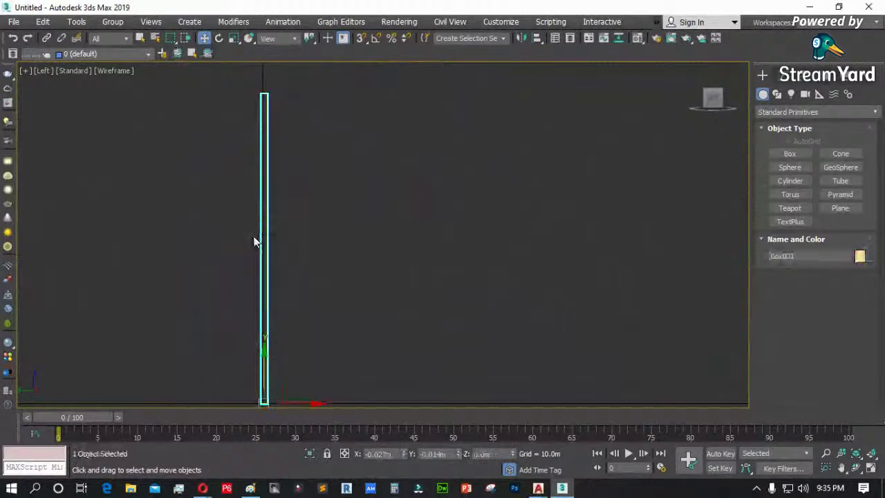
scroll(397, 187, down, 2)
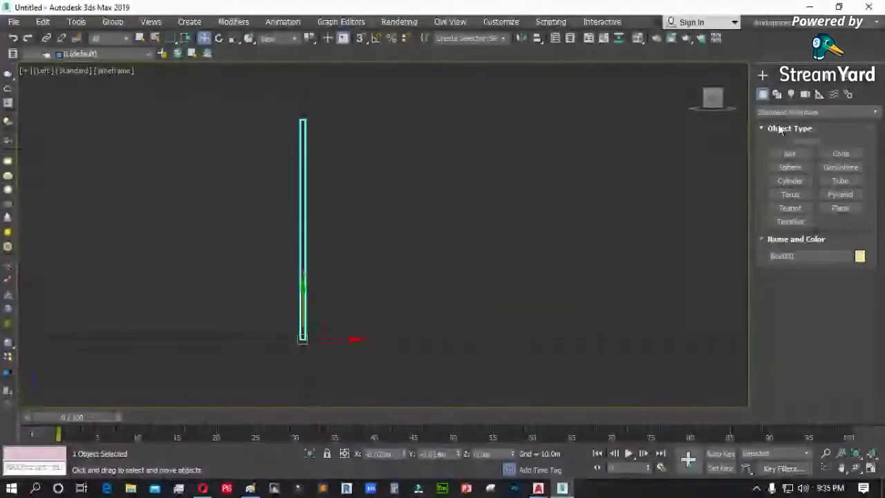
click(786, 80)
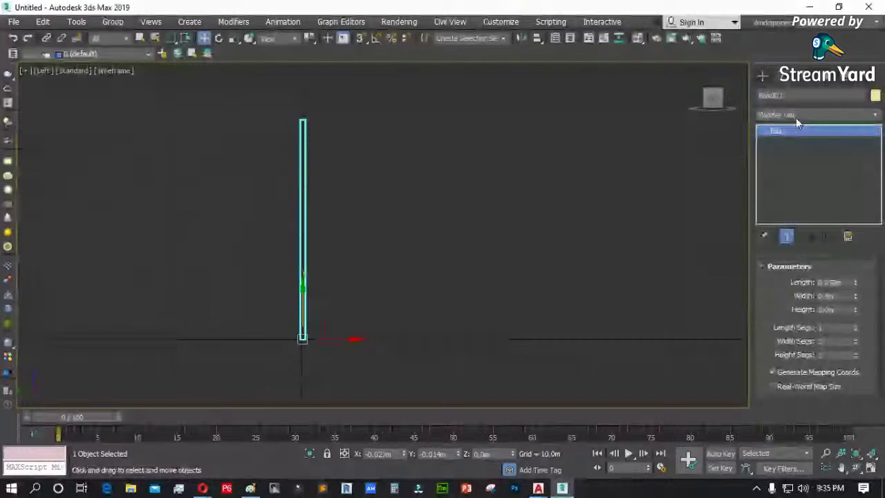
click(795, 116)
click(777, 375)
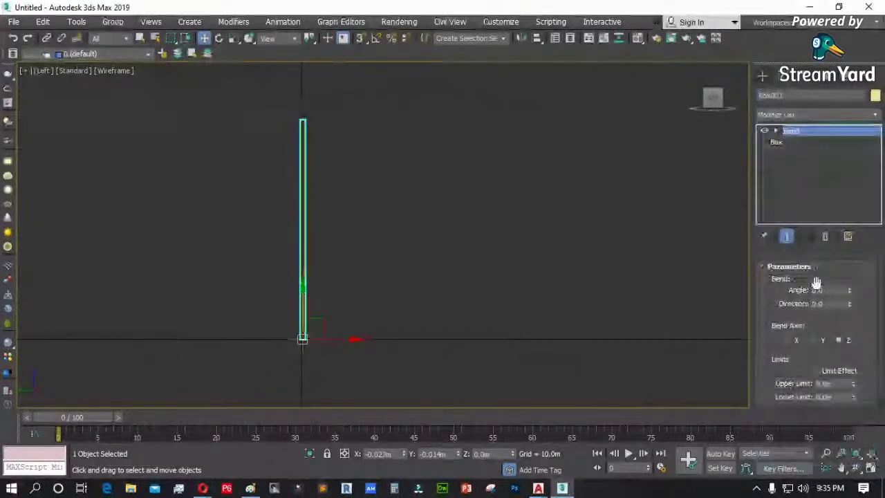
double_click(819, 290)
text(25)
key(Return)
- Set the bend axis to X and the bend direction to 90
click(796, 340)
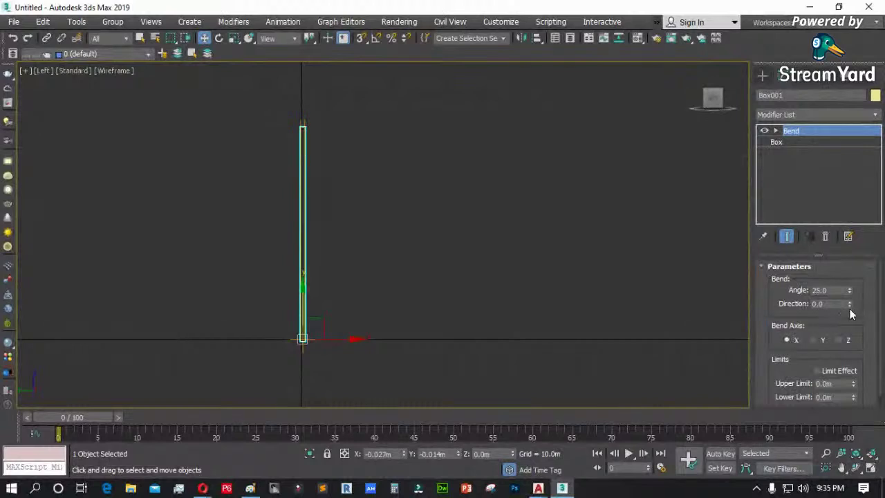
mouse_move(851, 302)
mouse_down()
mouse_move(851, 270)
mouse_move(850, 297)
mouse_up()
text(90)
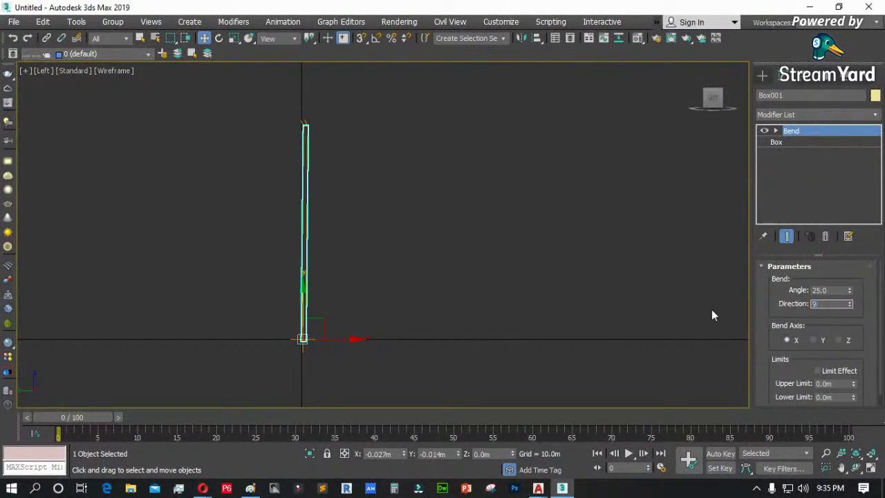
key(Return)
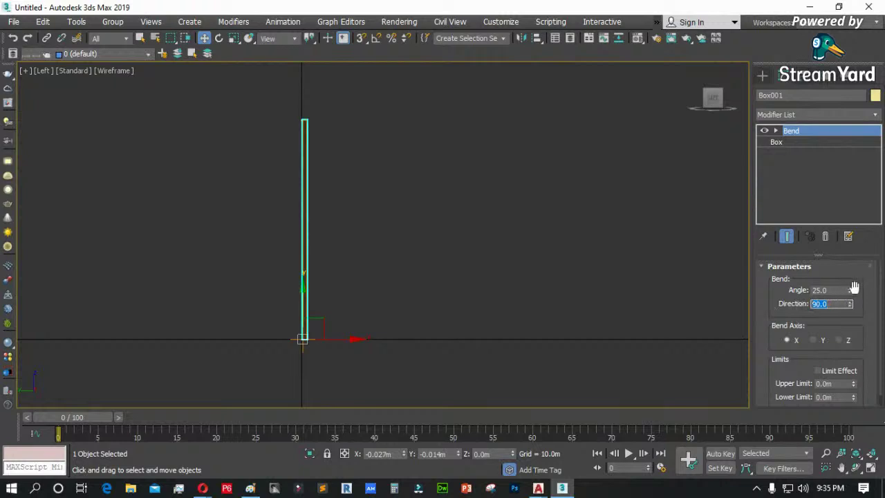
- Increase the bend angle to 90.5 and set the bend axis to Z after trying Y
drag(852, 293, 850, 204)
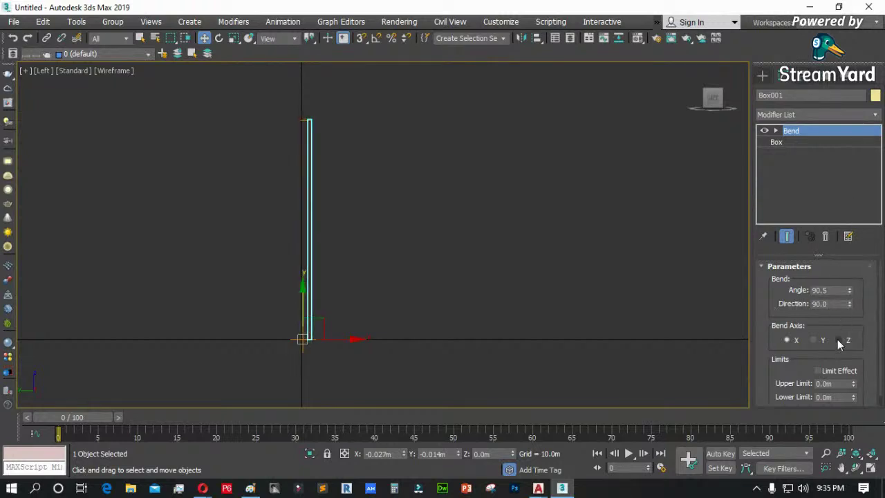
click(840, 340)
click(821, 340)
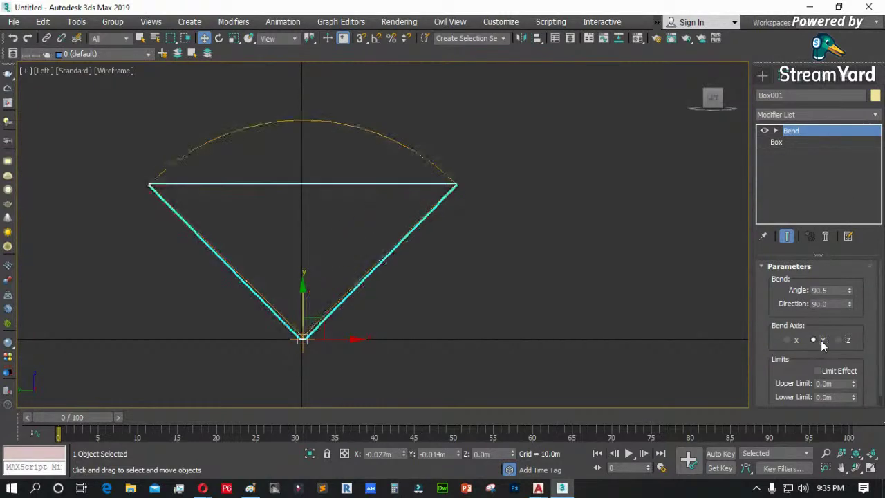
click(838, 340)
- Compare the box with and without its Bend modifier, turning the modifier off and back on and reselecting the box
click(398, 339)
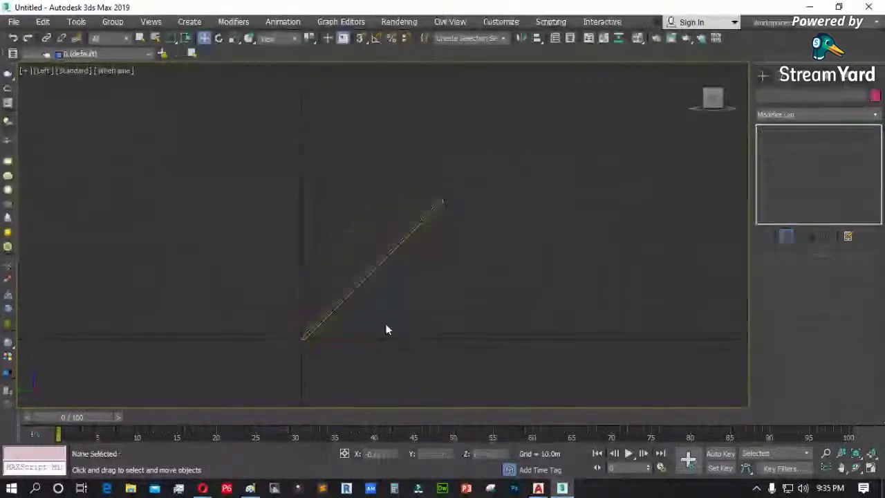
scroll(365, 300, up, 2)
click(372, 263)
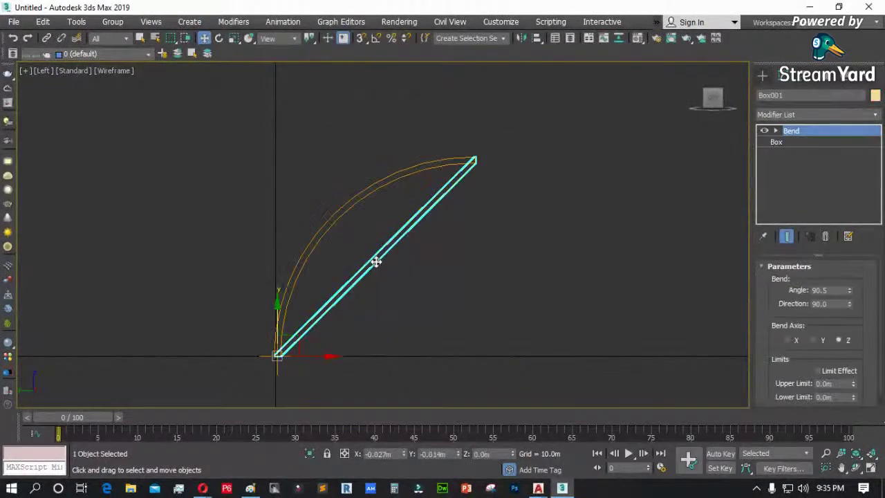
scroll(376, 261, up, 2)
click(766, 130)
click(766, 130)
click(404, 253)
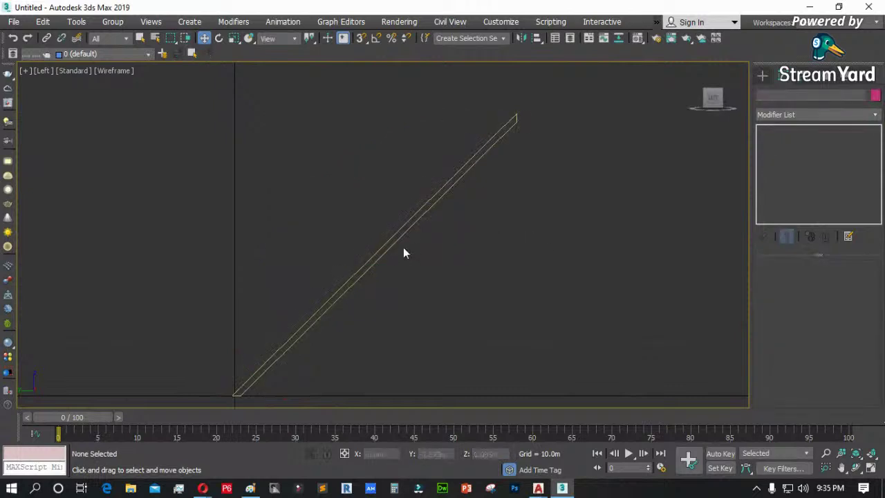
click(389, 243)
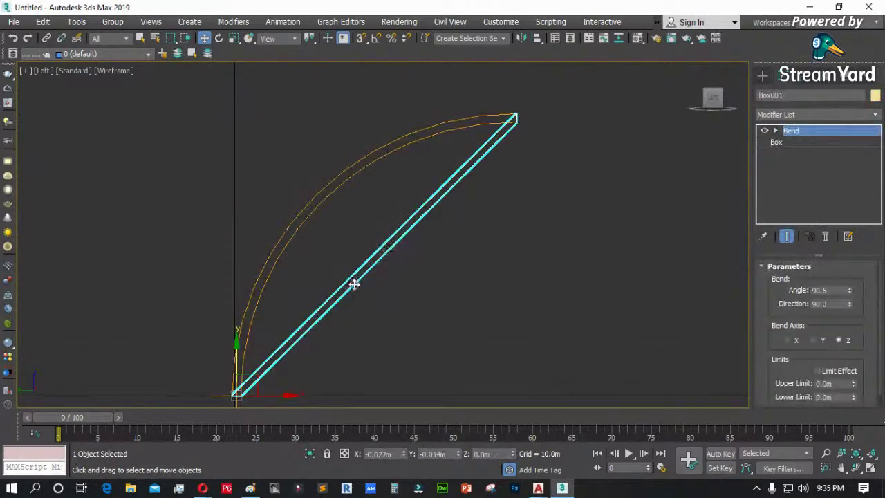
click(764, 131)
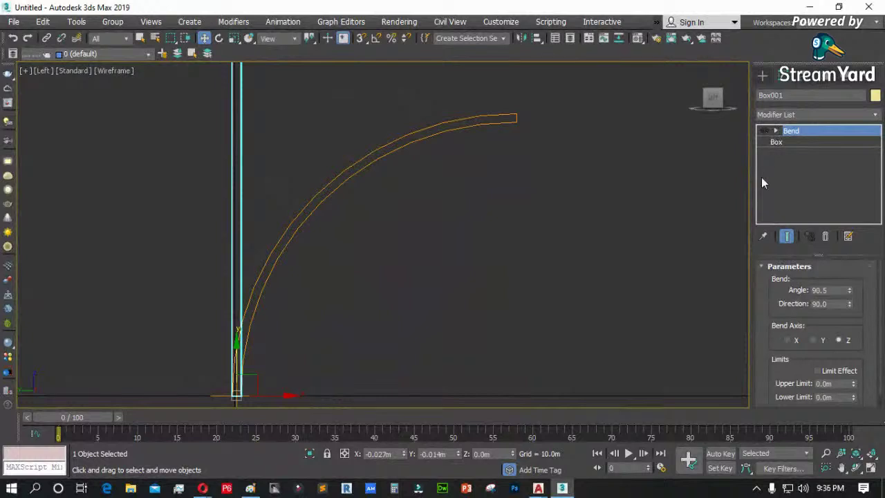
click(246, 257)
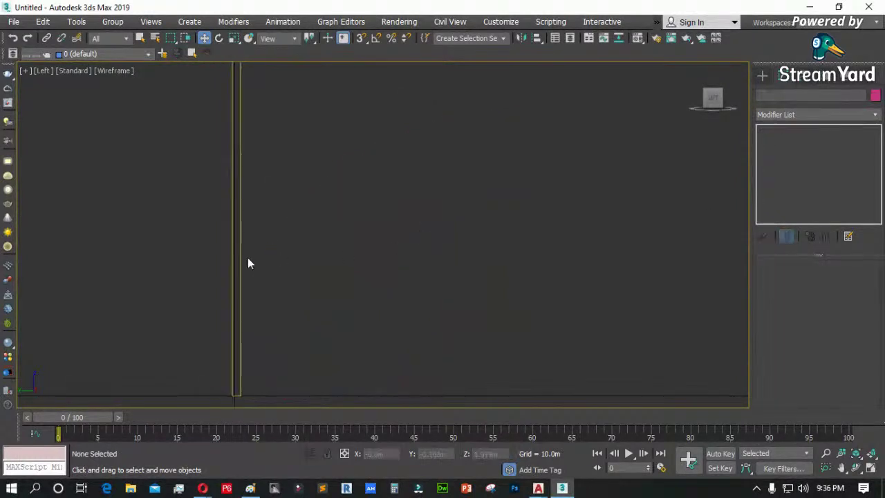
click(239, 258)
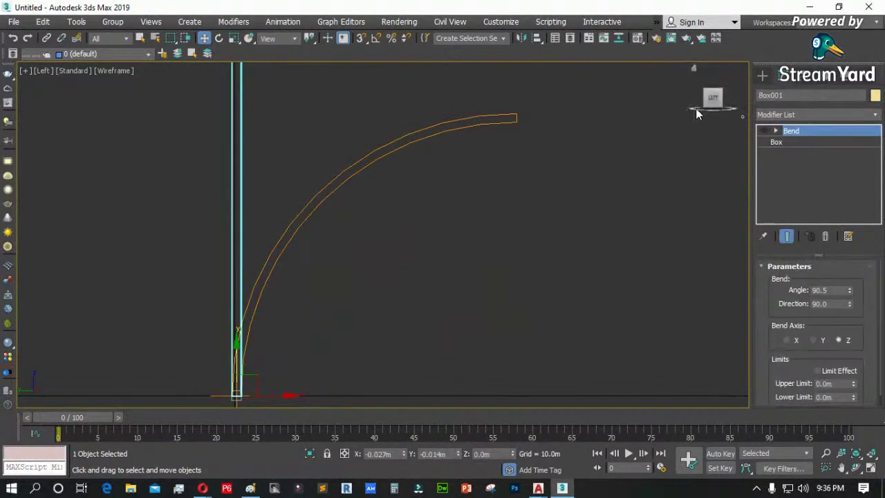
click(764, 132)
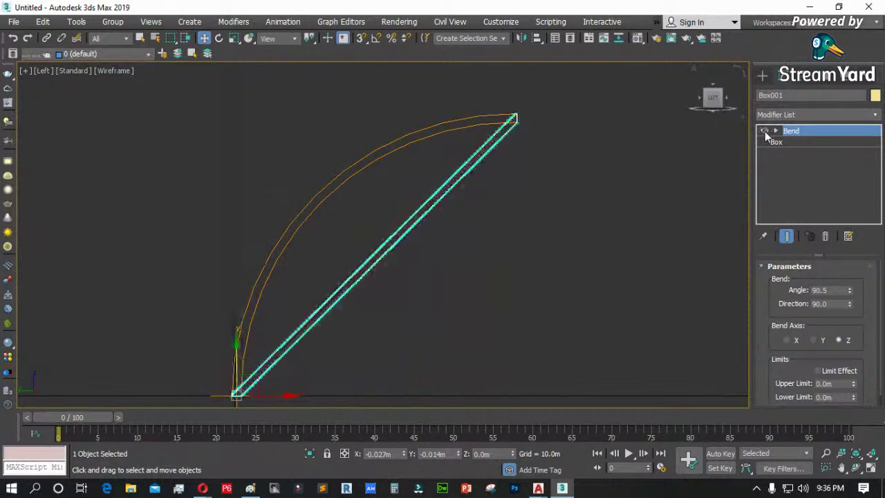
- Set the base box's height segments to 2 beneath the Bend modifier, and hide the viewport grid
click(784, 142)
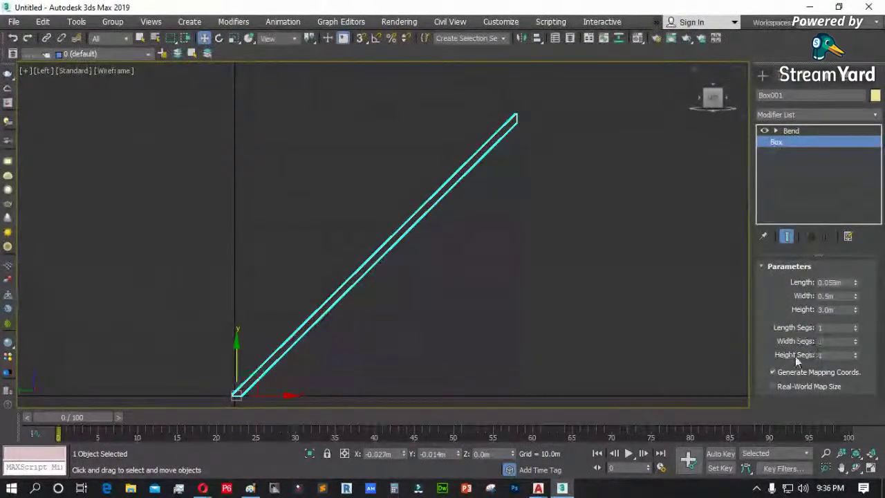
click(855, 353)
click(856, 353)
click(856, 353)
click(856, 353)
click(856, 353)
click(856, 353)
mouse_move(856, 354)
mouse_down()
mouse_move(855, 368)
mouse_move(857, 357)
mouse_up()
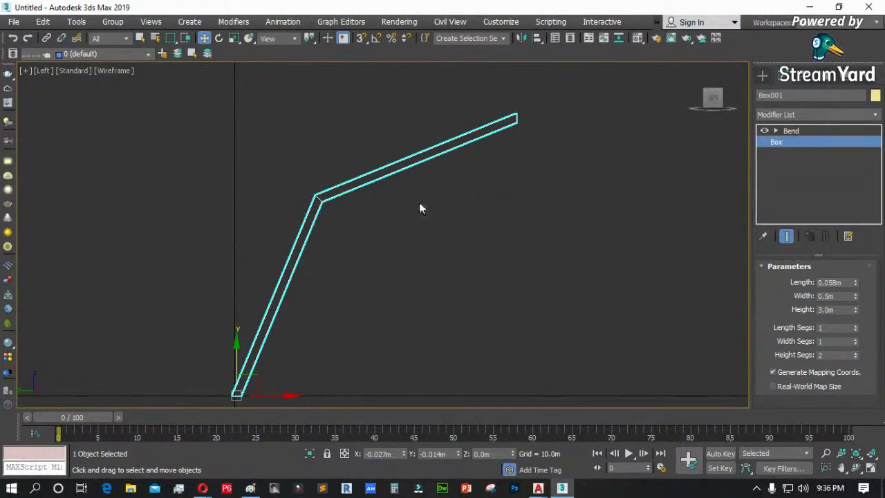
key(g)
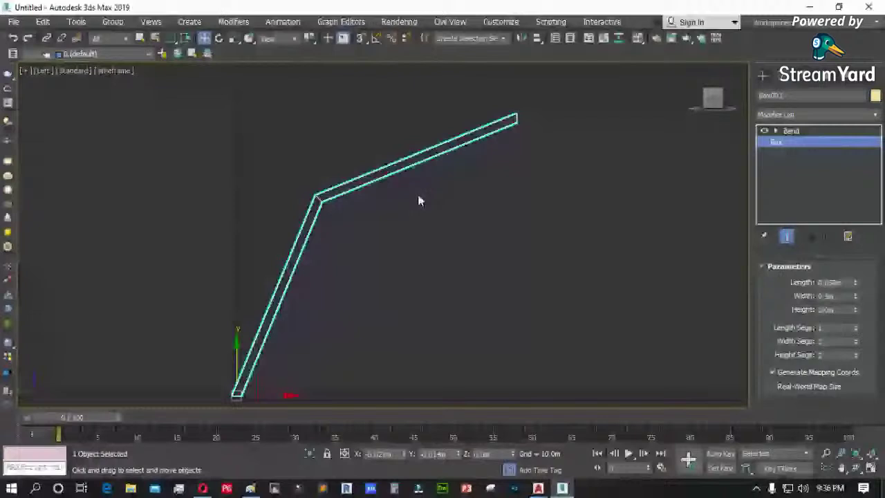
- Set the base box's height segments to 24 and the Bend modifier's angle to 180
text(4)
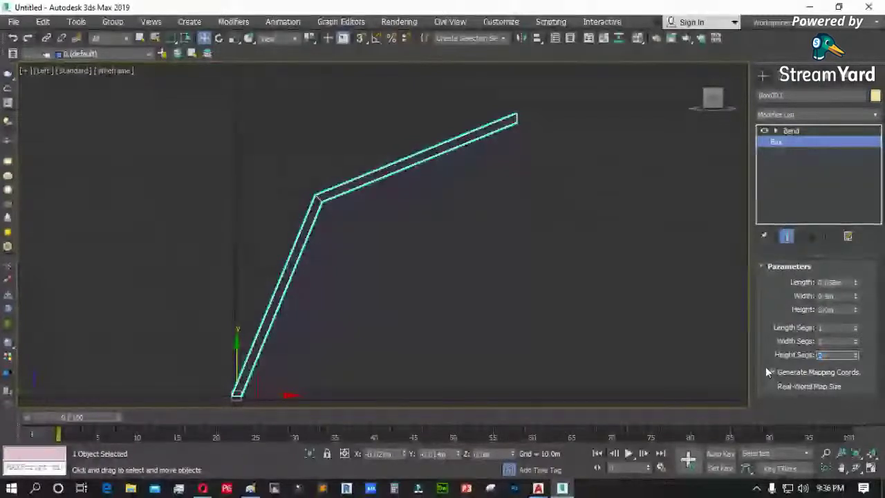
key(Return)
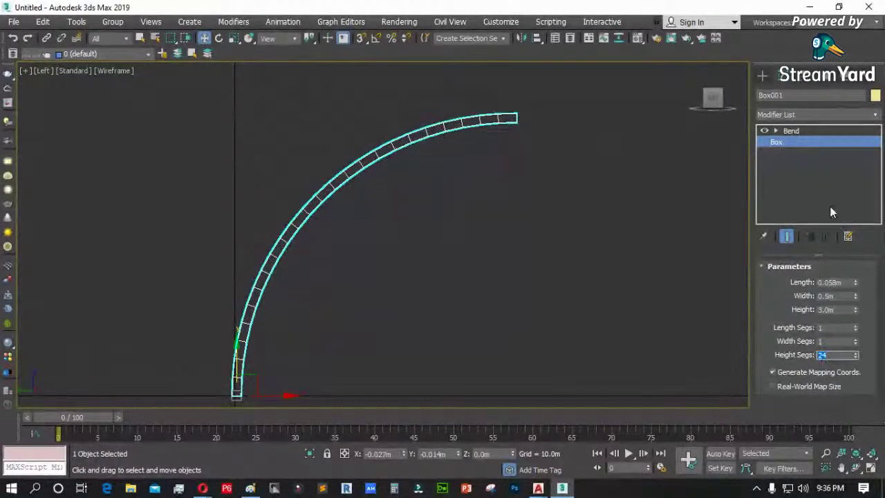
click(791, 131)
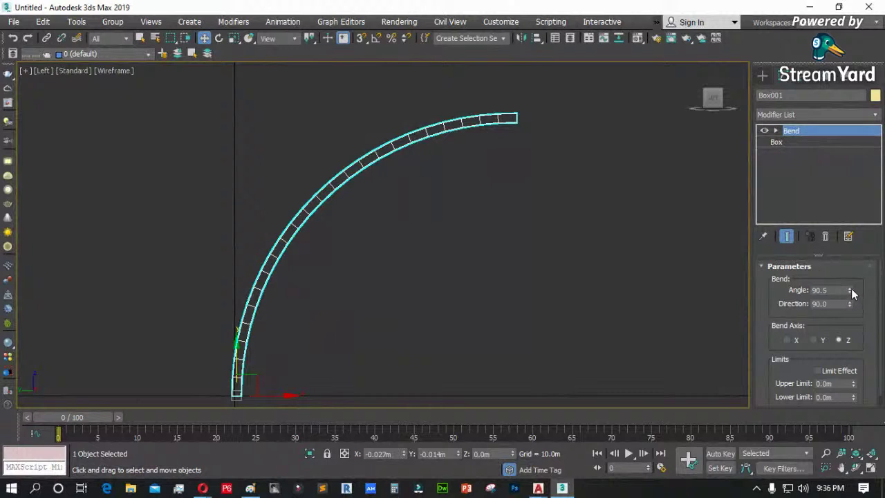
drag(851, 291, 852, 175)
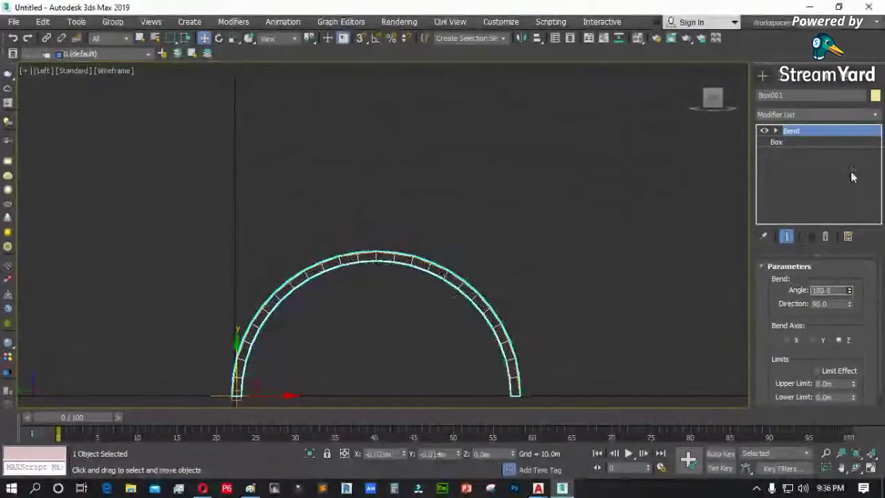
- Reduce the base box's height segments to 1 beneath the Bend modifier, and check the resulting shape by deselecting and reselecting it
click(405, 294)
scroll(336, 302, up, 5)
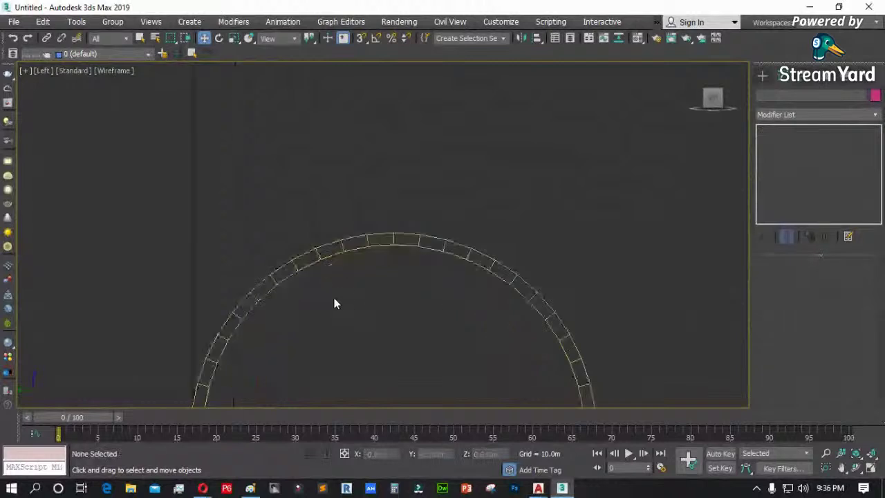
click(381, 228)
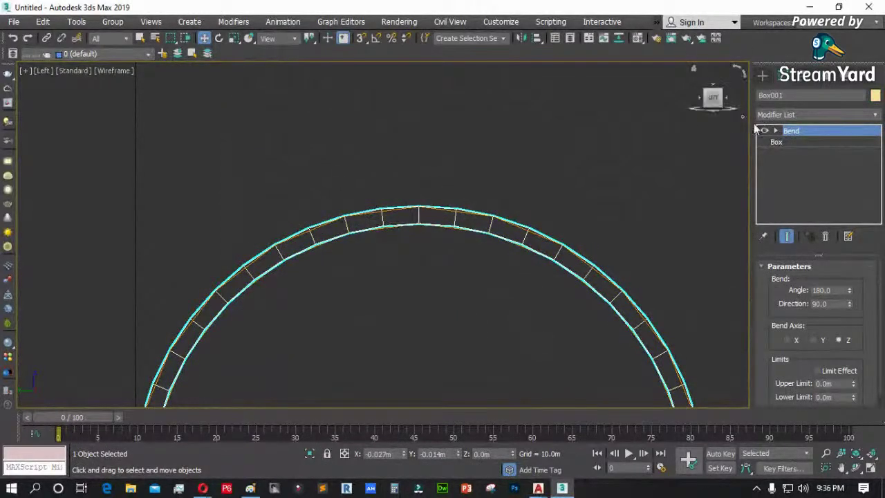
click(776, 143)
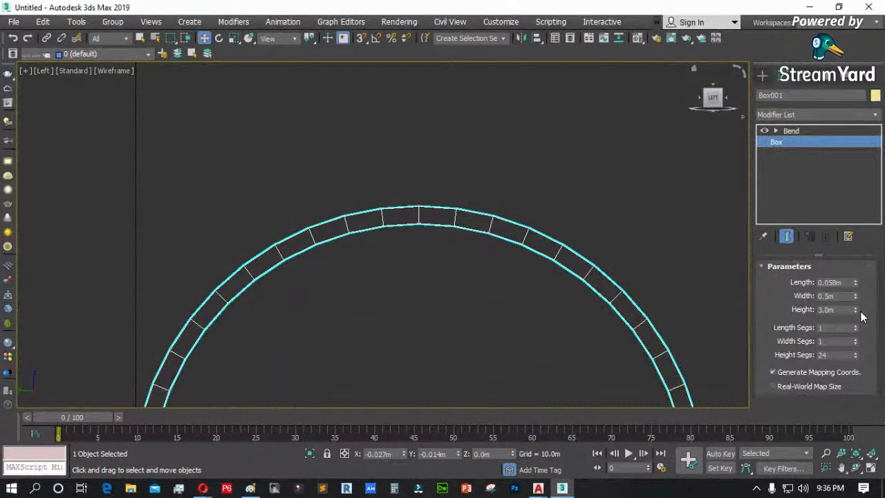
drag(855, 354, 855, 408)
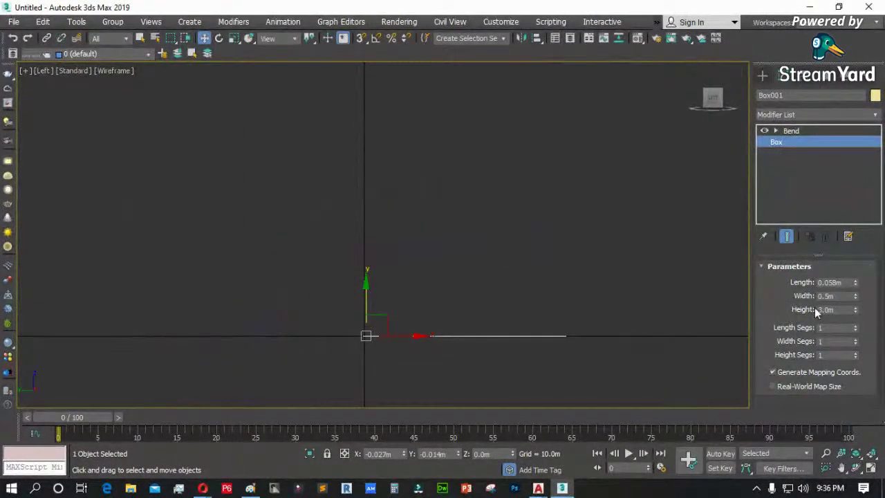
click(664, 290)
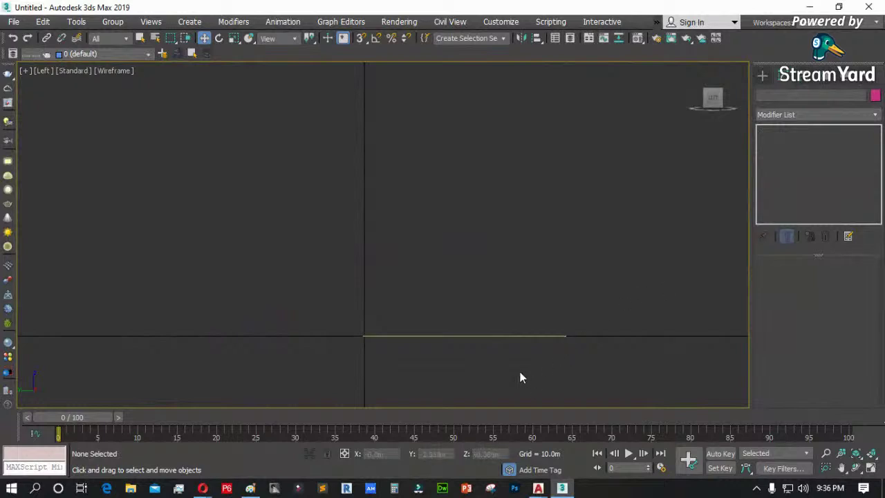
click(502, 336)
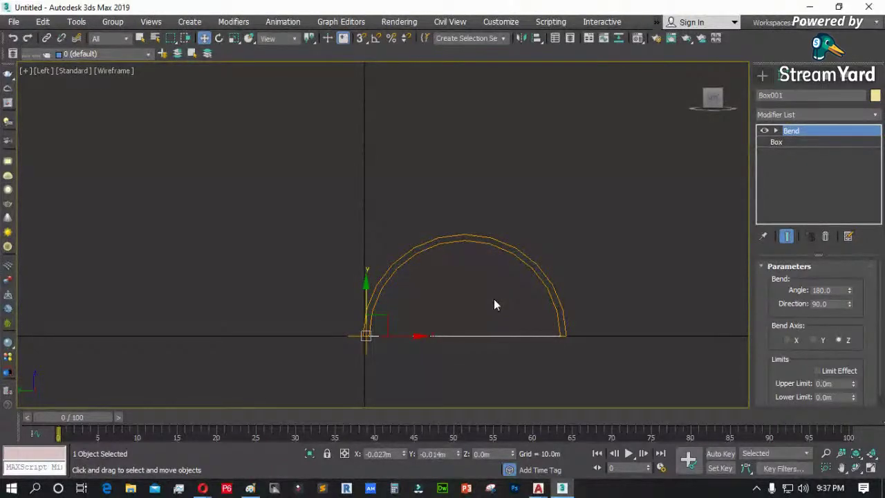
click(493, 298)
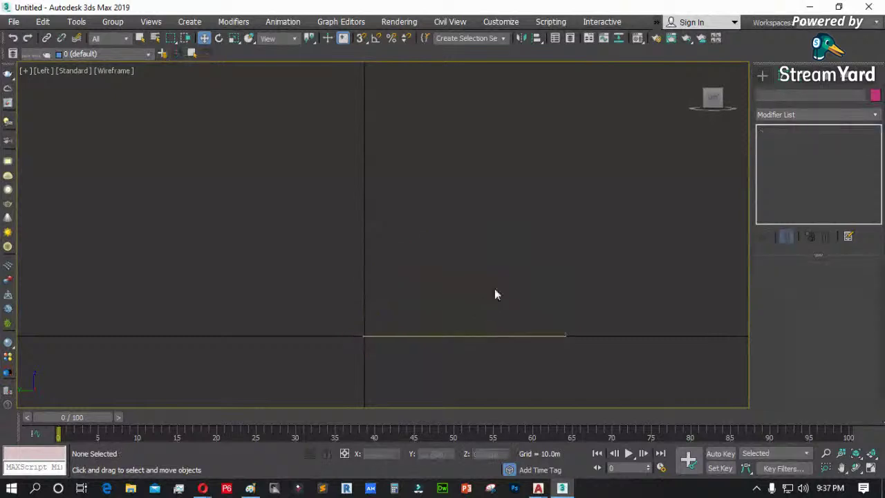
- Delete the bent box and switch the viewport to the top view
click(429, 337)
key(Delete)
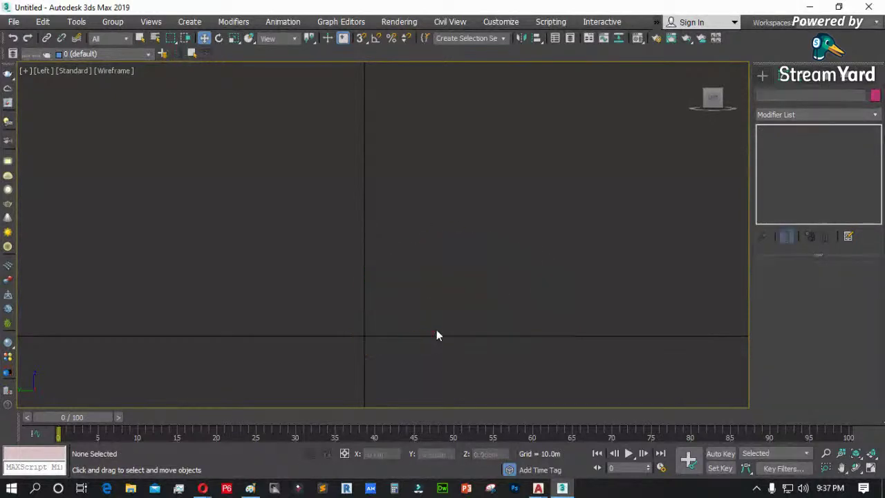
key(t)
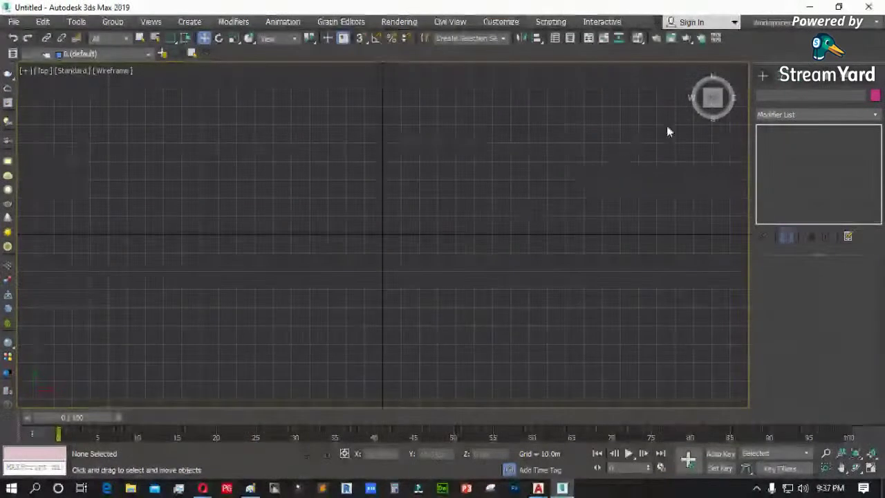
- Create a flat box about 16 m long, 14.4 m wide and 2.8 m high near the origin in the perspective view
click(761, 76)
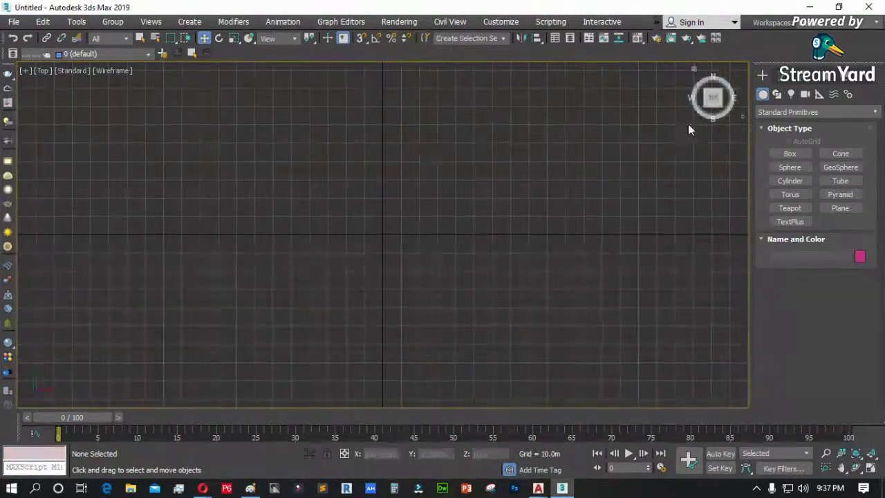
click(782, 153)
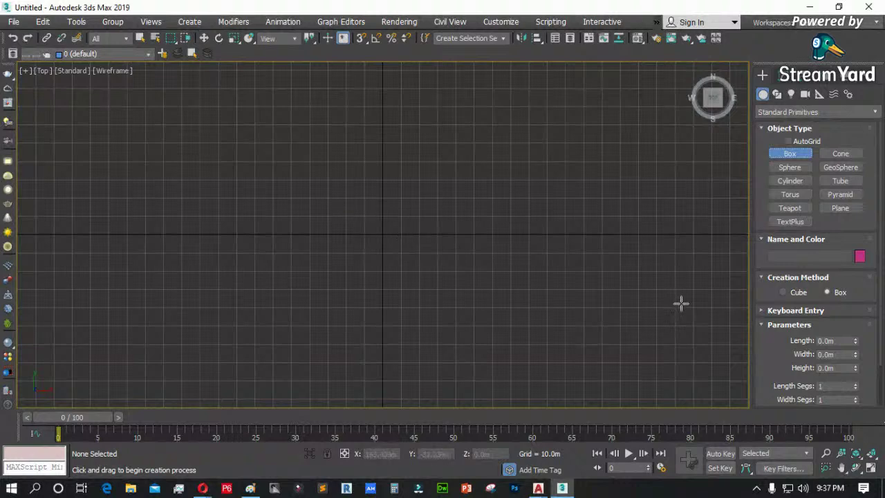
key(p)
drag(371, 221, 360, 261)
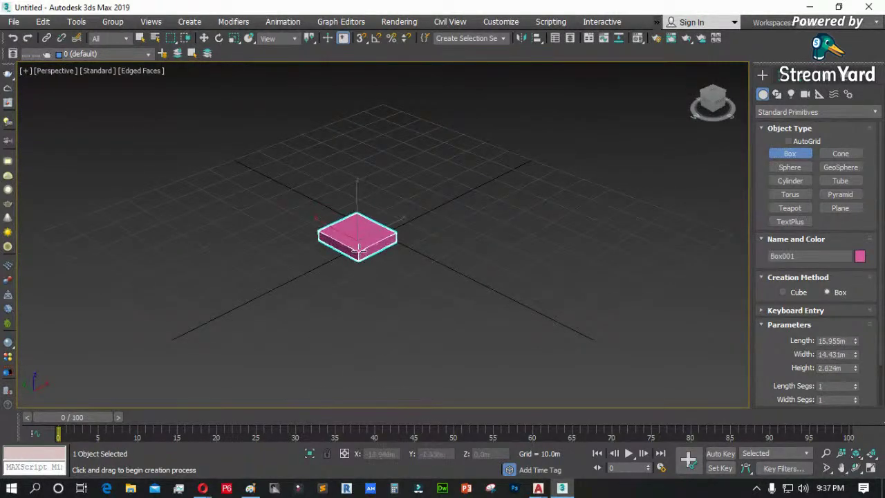
- With AutoGrid on, create an upright box about 4.9 m high on the slab and a box about 11 m long out of its side face
scroll(359, 239, up, 5)
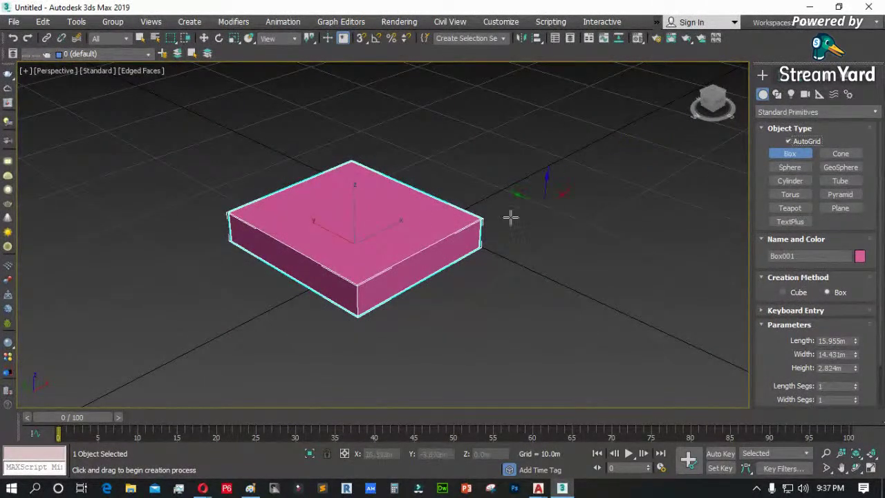
scroll(414, 256, up, 3)
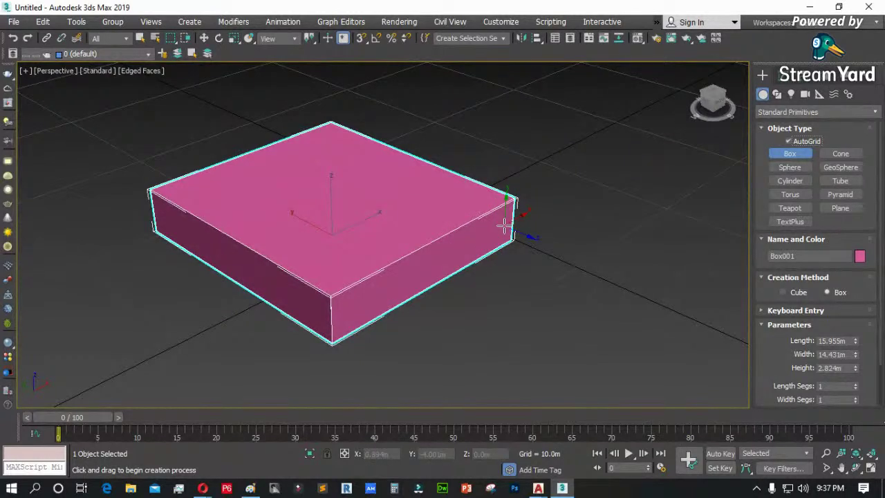
drag(352, 207, 311, 228)
click(325, 145)
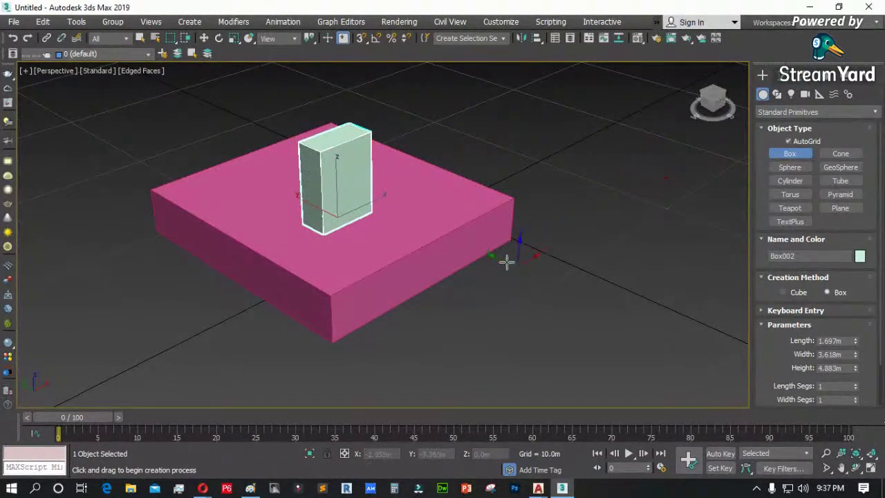
drag(359, 179, 345, 191)
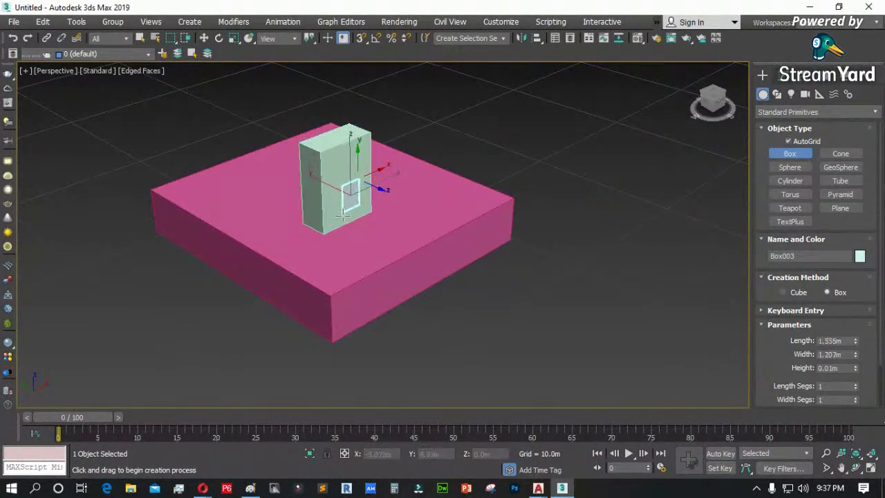
click(523, 304)
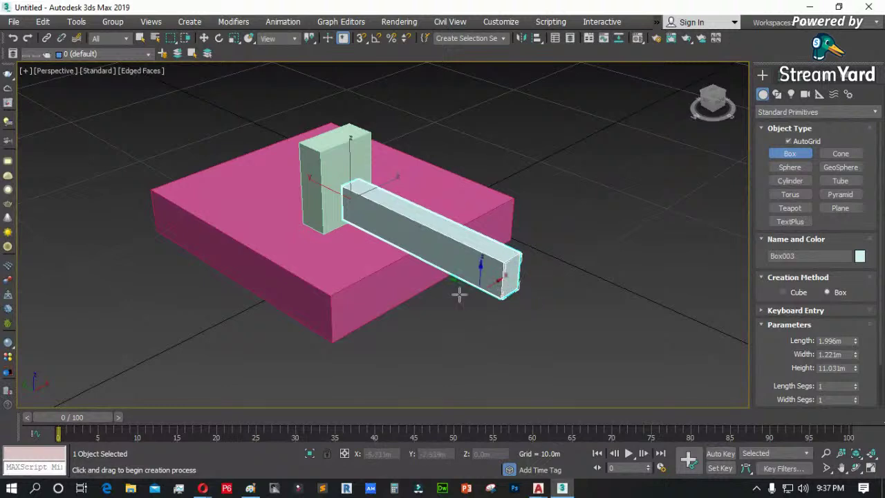
- Create a box projecting from the pink slab's side face and another about 8.2 m high standing on its top face
drag(317, 301, 304, 299)
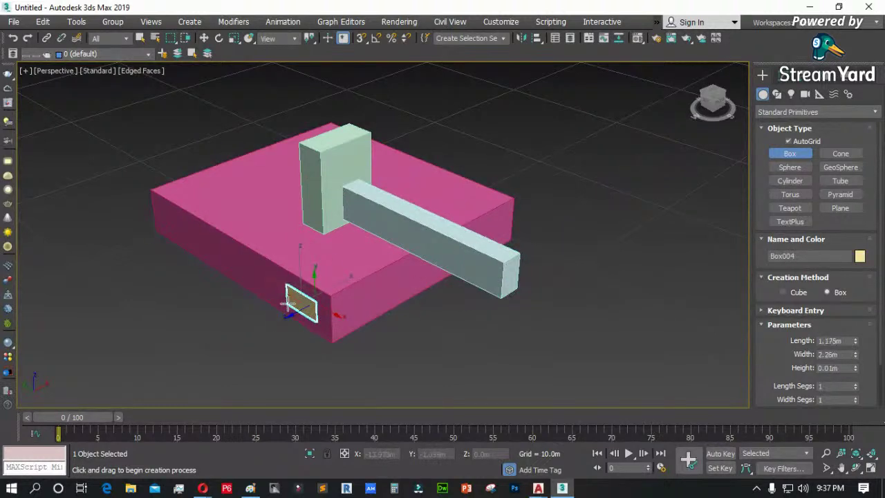
click(126, 364)
drag(228, 206, 273, 214)
click(223, 88)
- Create a pyramid about 6.8 m wide, 9.3 m deep and 6.5 m high on the ground beside the pink slab
click(857, 469)
drag(318, 270, 517, 274)
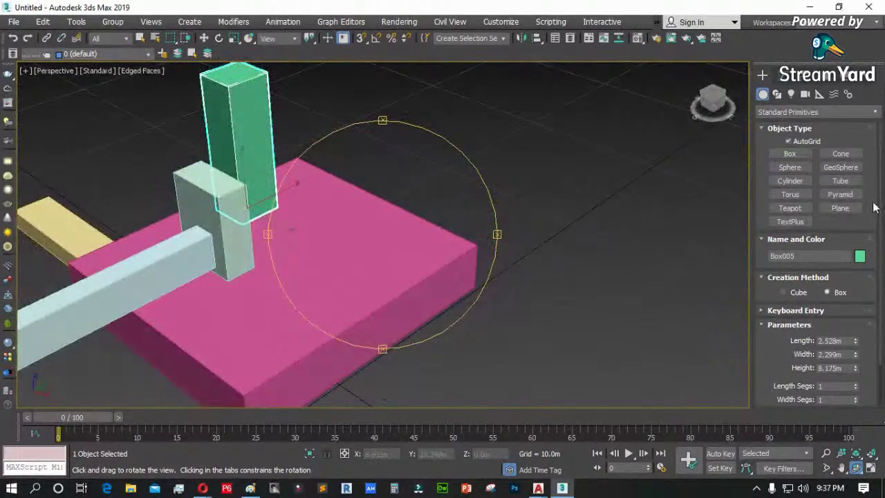
click(840, 194)
drag(618, 211, 634, 314)
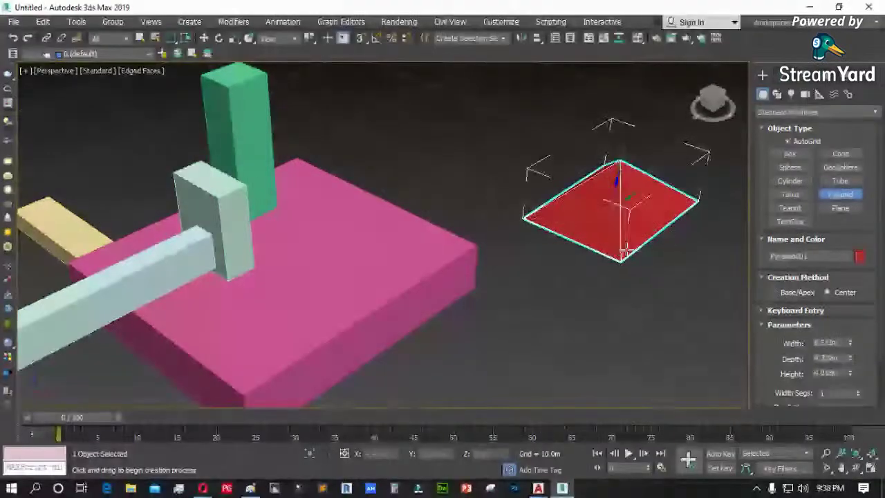
click(615, 222)
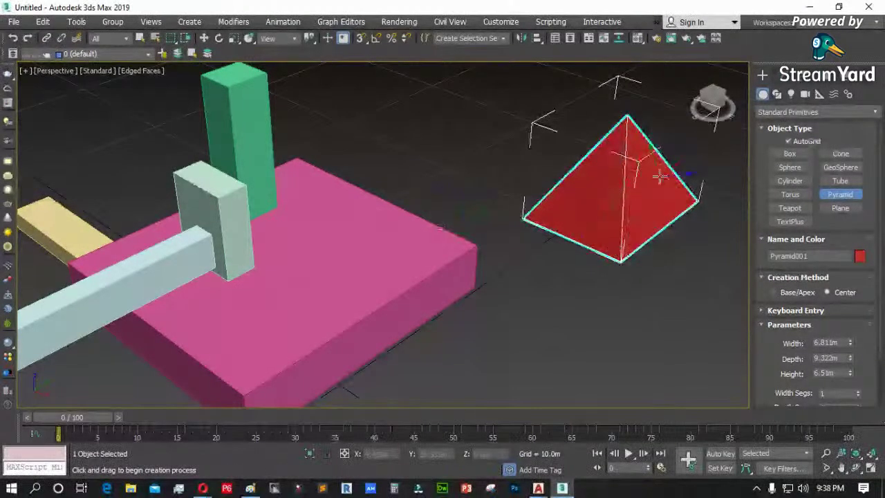
- Create two boxes with AutoGrid, each projecting from a different sloped face of the red pyramid
click(783, 155)
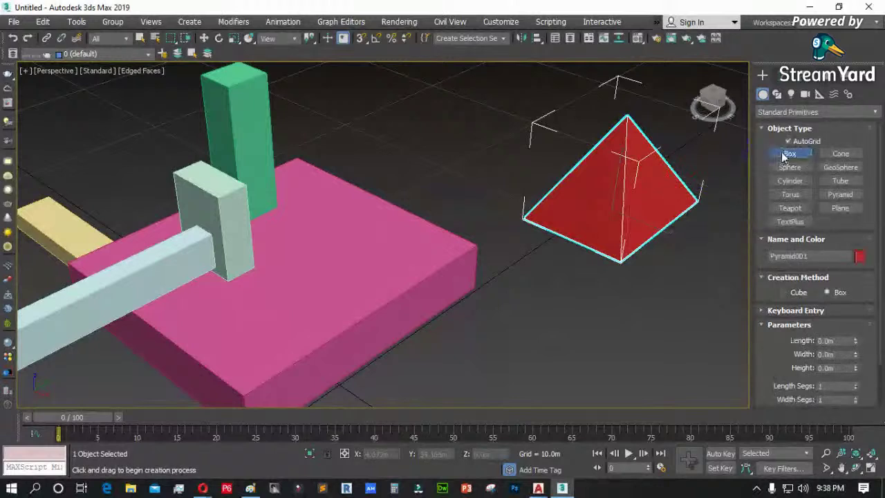
click(595, 195)
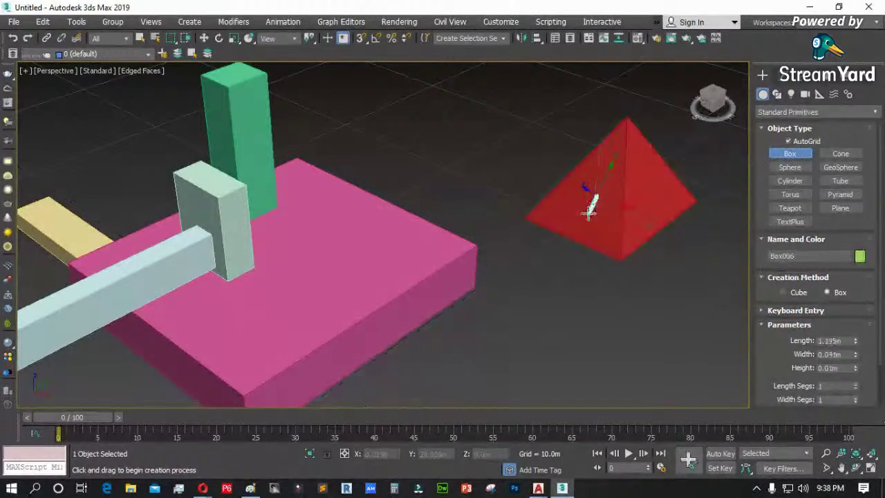
drag(579, 208, 353, 138)
click(646, 168)
drag(646, 170, 653, 200)
click(719, 161)
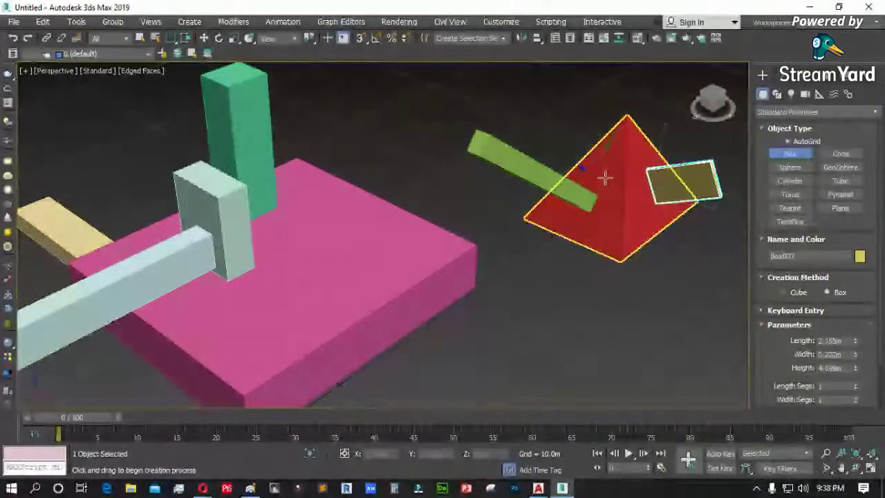
- Create a box about 11.3 m long out of the light blue bar's side and a small box about 0.86 m high on its end
drag(198, 260, 177, 275)
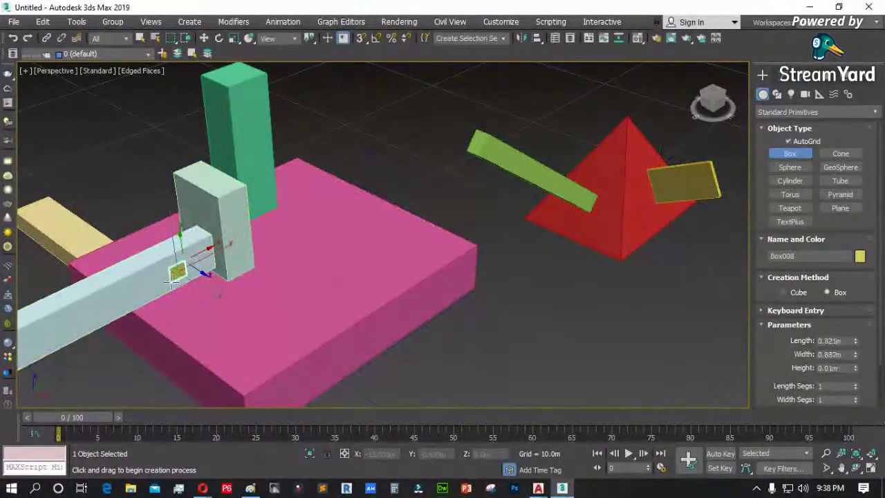
click(341, 387)
scroll(341, 389, up, 5)
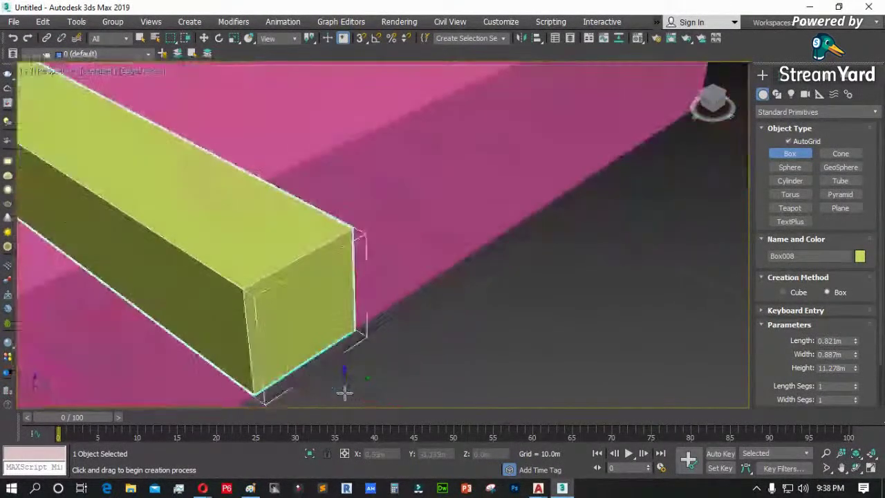
drag(274, 225, 237, 235)
click(256, 200)
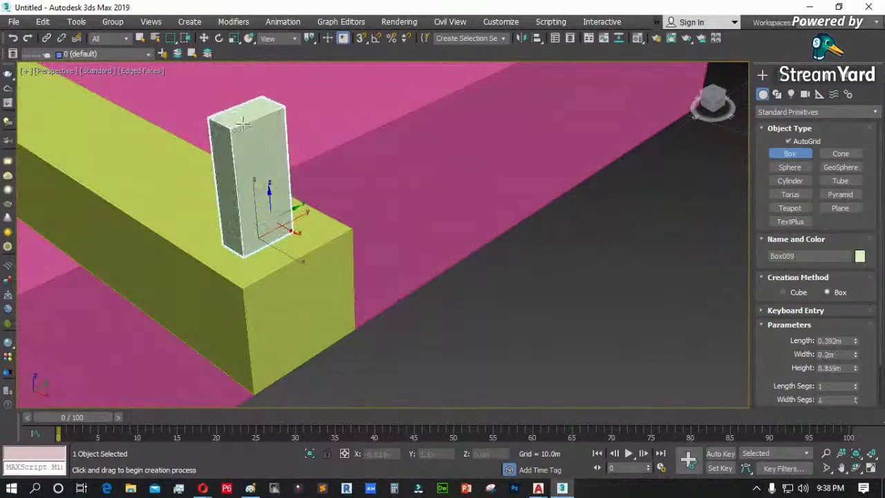
scroll(411, 247, down, 6)
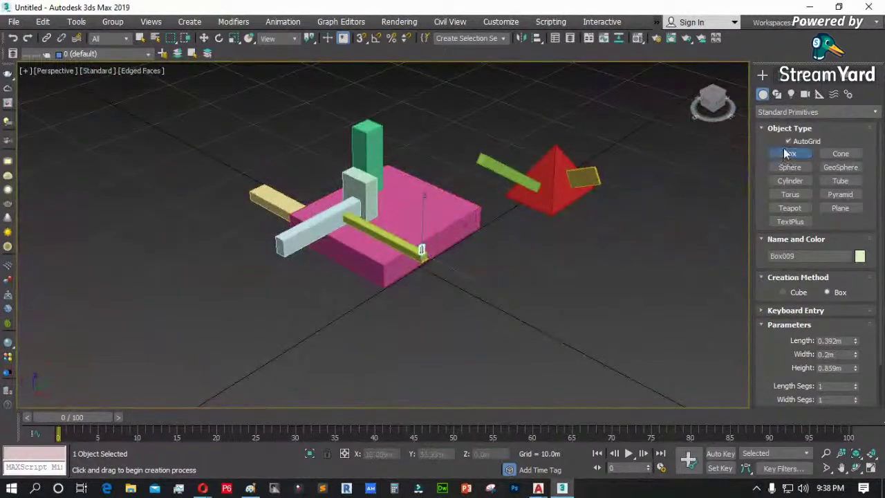
click(204, 38)
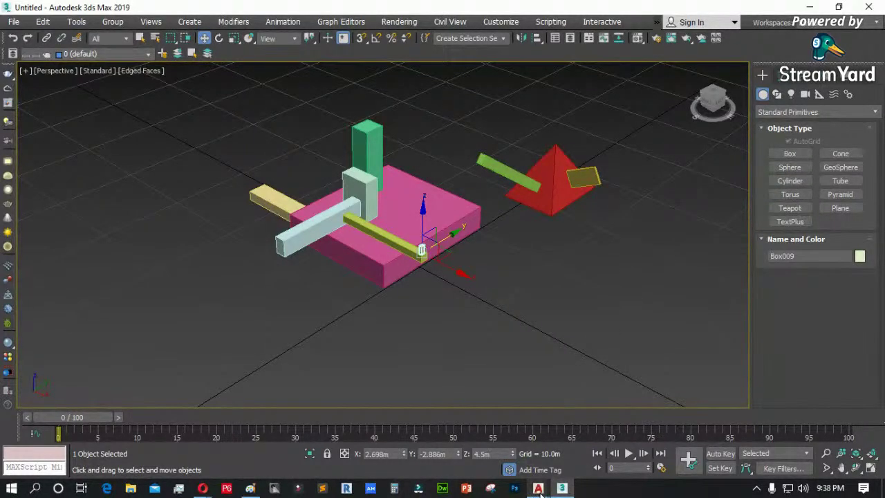
click(561, 489)
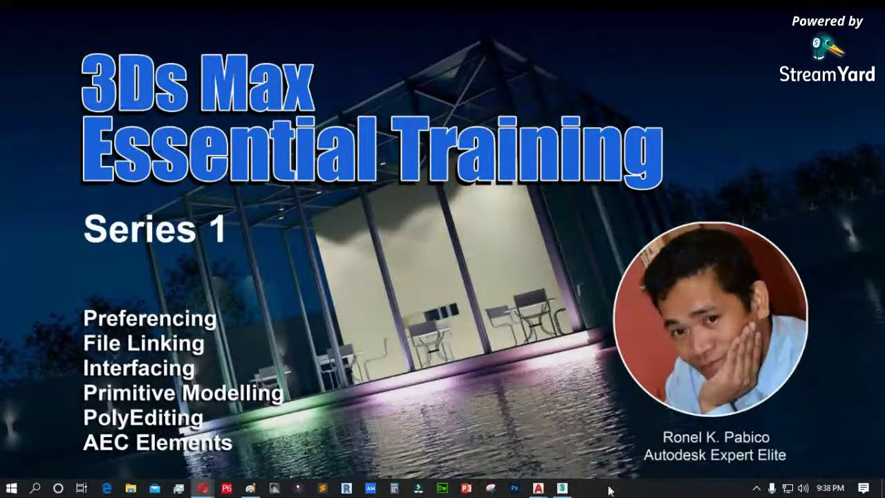
click(561, 488)
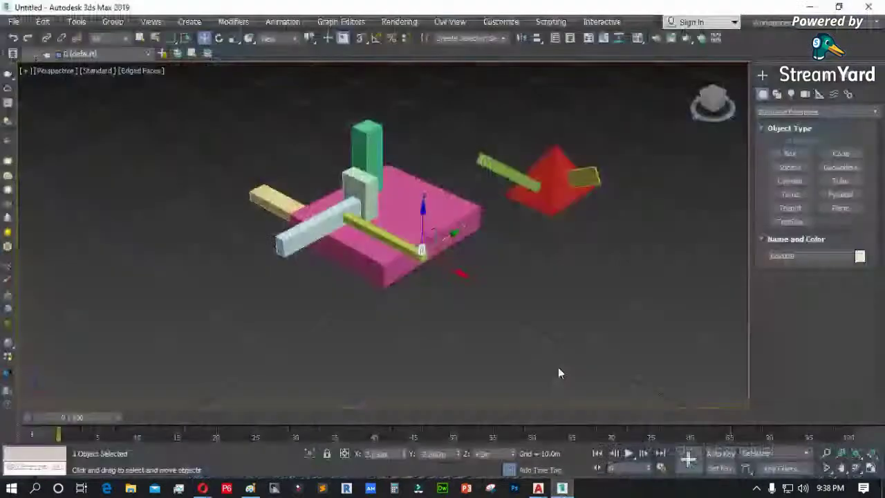
- Delete the pink slab, the red pyramid and all the boxes built on them to empty the scene
scroll(387, 195, up, 3)
scroll(387, 195, down, 3)
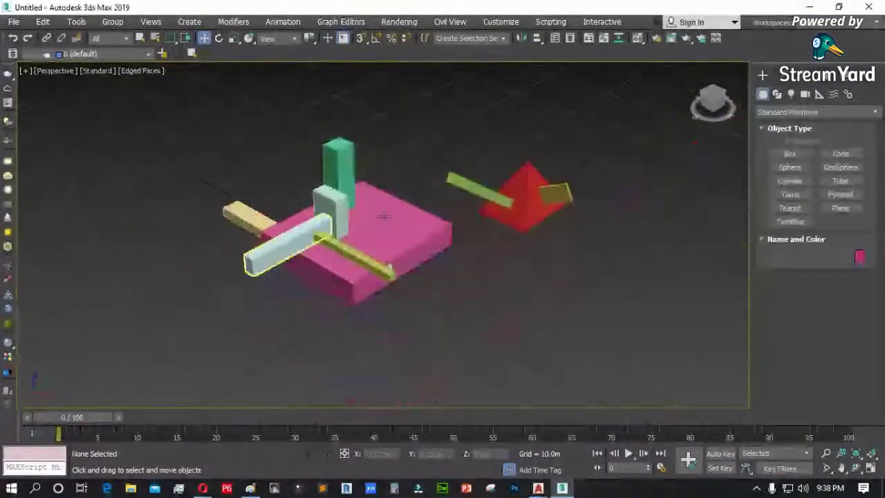
drag(595, 132, 199, 313)
key(Delete)
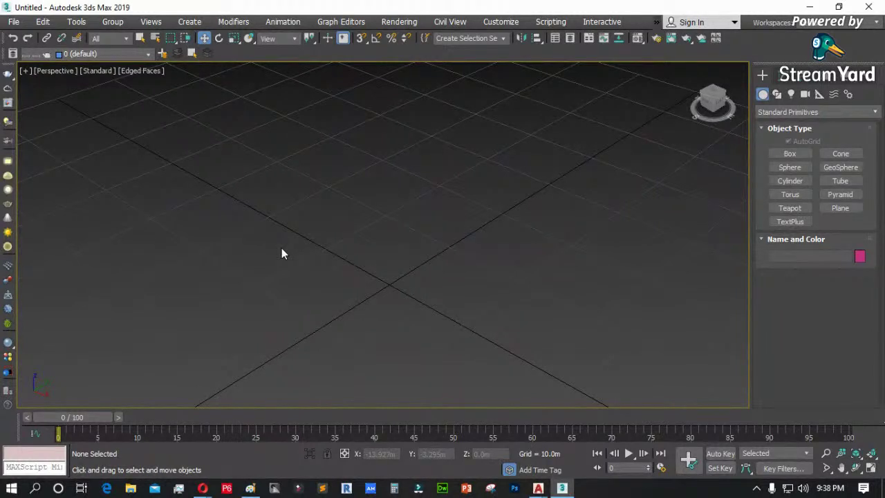
- Create a thin wall-like box about 14.2 m long and 0.7 m wide with a height of 3 m, and delete it
drag(336, 179, 273, 228)
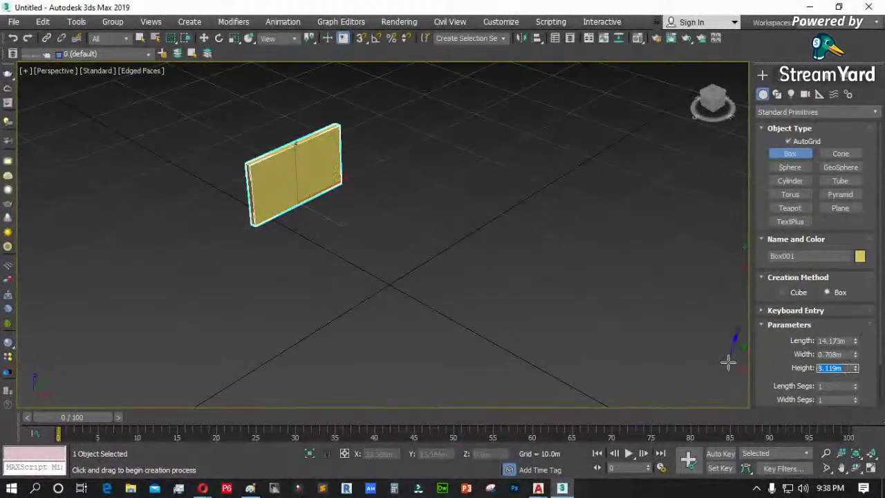
text(3)
key(Return)
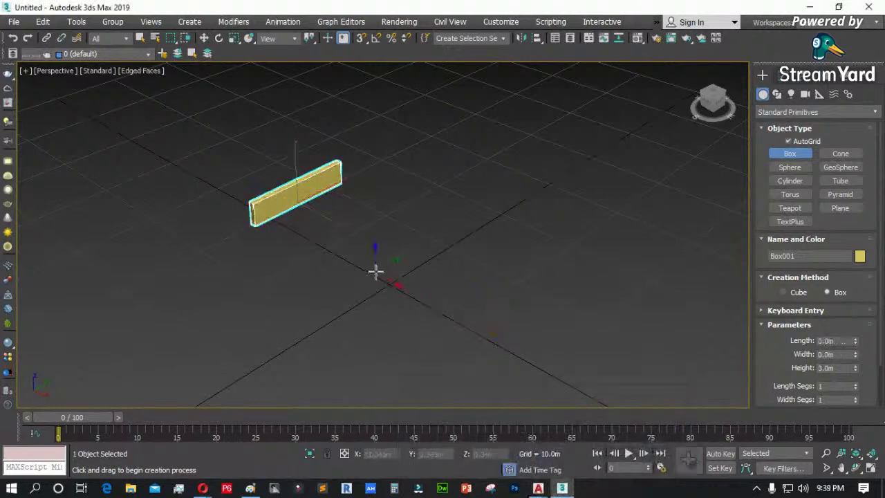
key(w)
key(Delete)
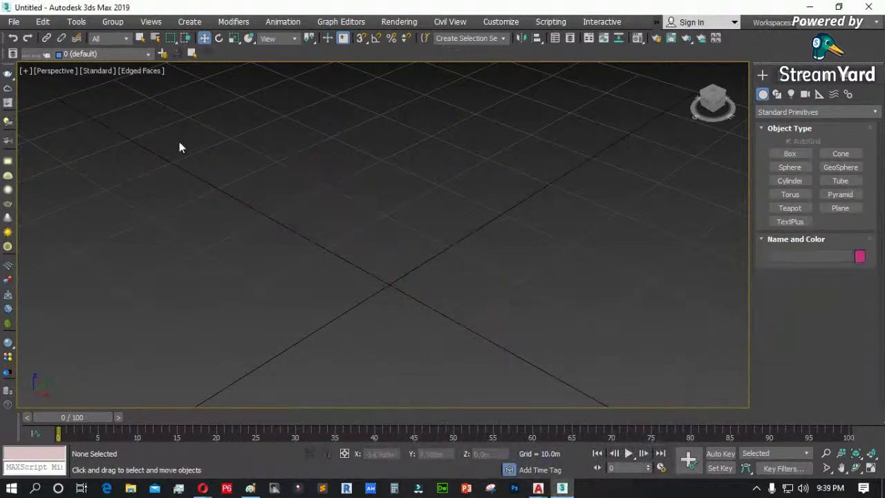
- Start linking an AutoCAD drawing into the empty scene
click(16, 22)
mouse_move(61, 200)
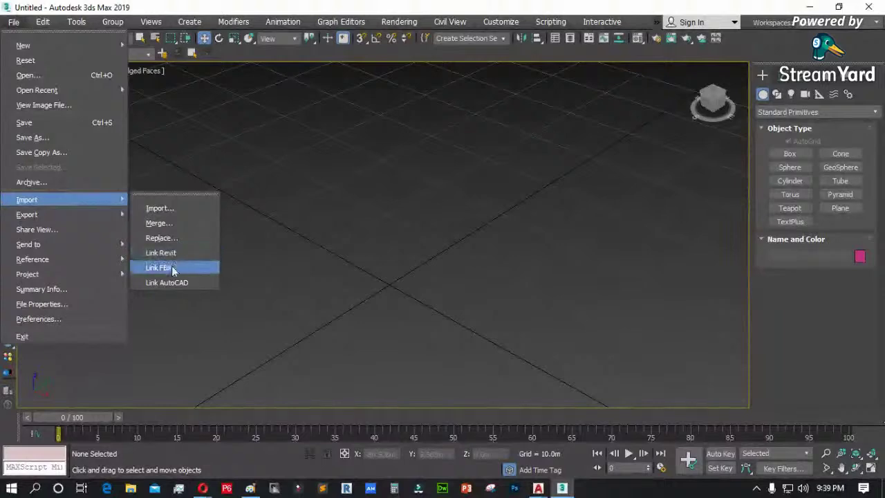
click(174, 282)
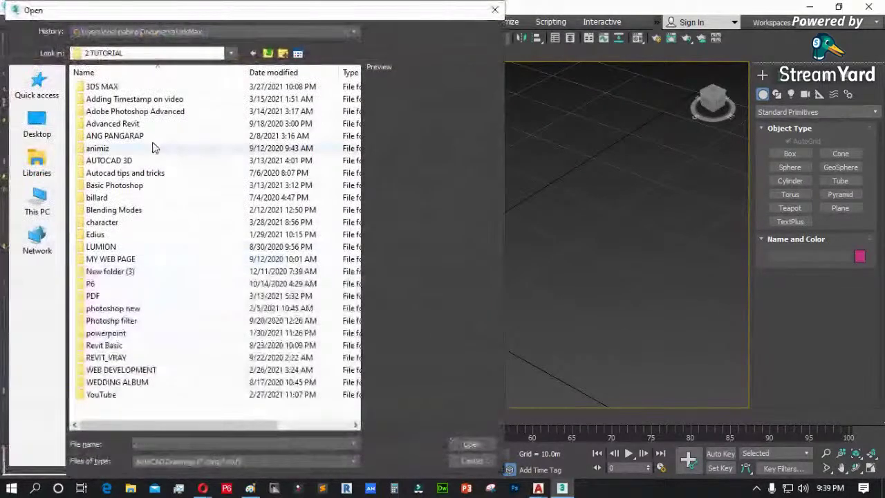
- Browse the 2 TUTORIAL folder on drive D for a drawing, checking the 3DS MAX folder and the roof tiles folder in AUTOCAD 3D
click(37, 201)
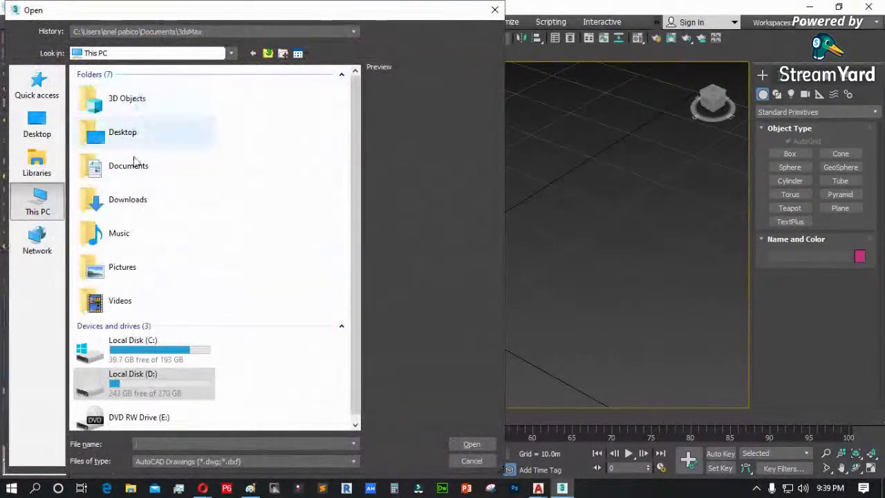
double_click(159, 373)
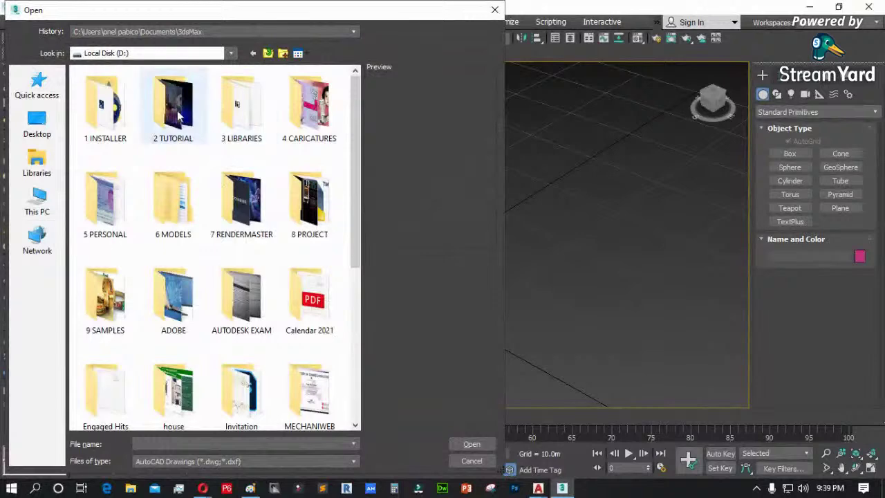
double_click(177, 117)
double_click(121, 87)
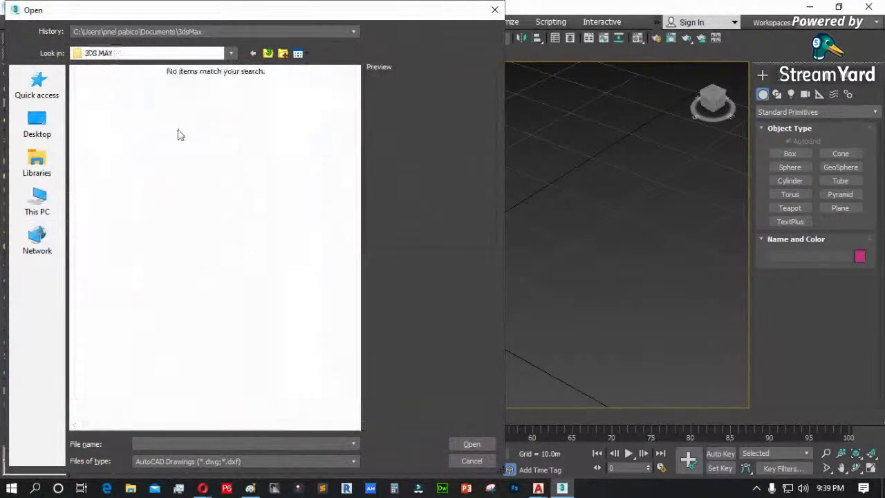
click(267, 54)
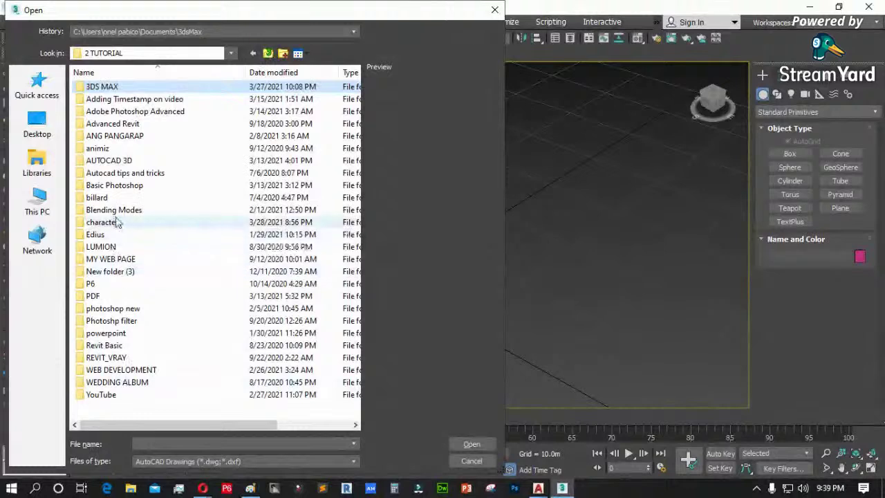
double_click(119, 163)
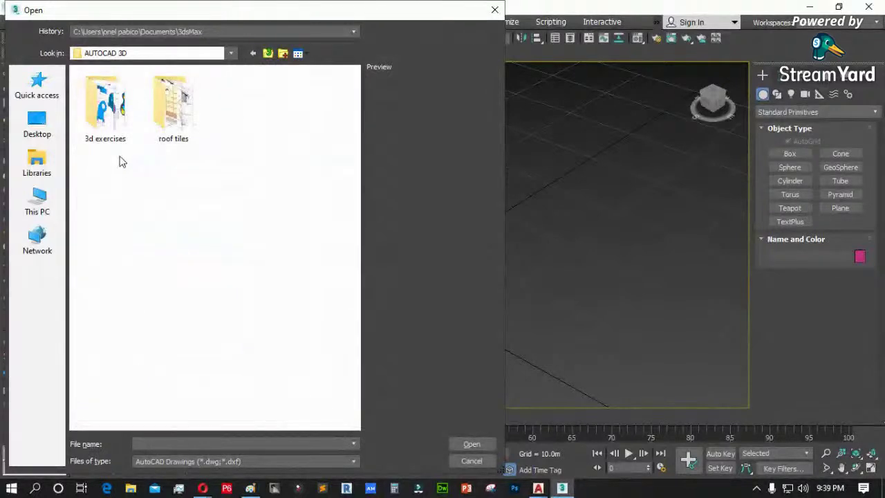
double_click(168, 124)
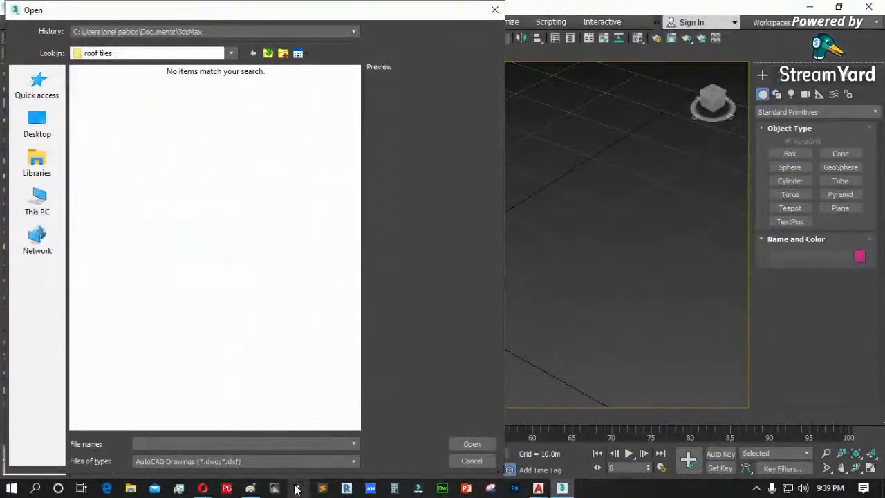
- Switch to AutoCAD with sample drawing_2 and bring up the file selection for opening another drawing
click(538, 489)
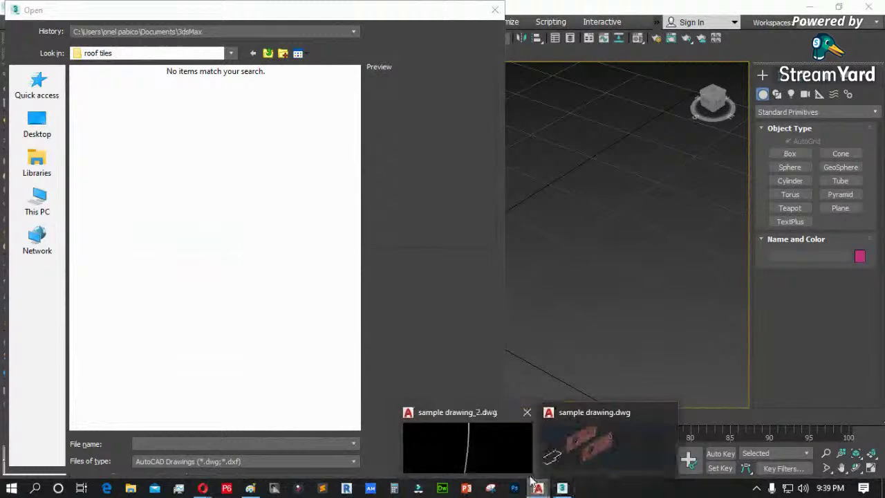
click(513, 442)
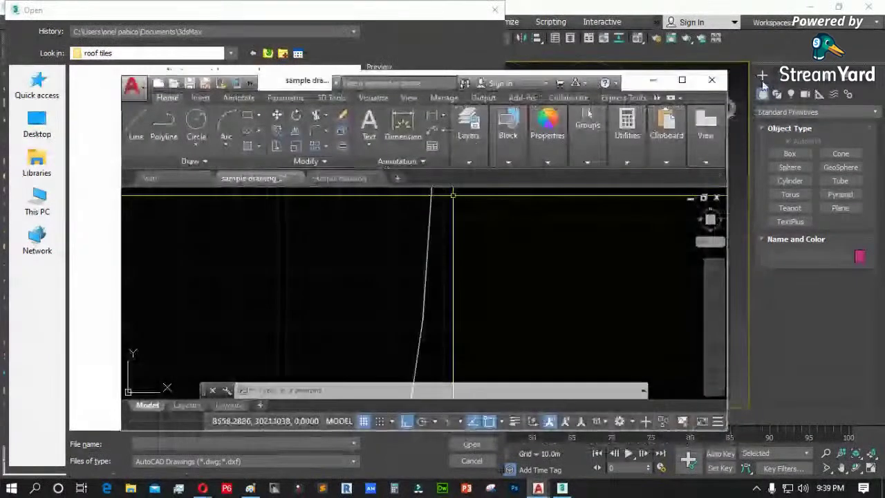
click(681, 80)
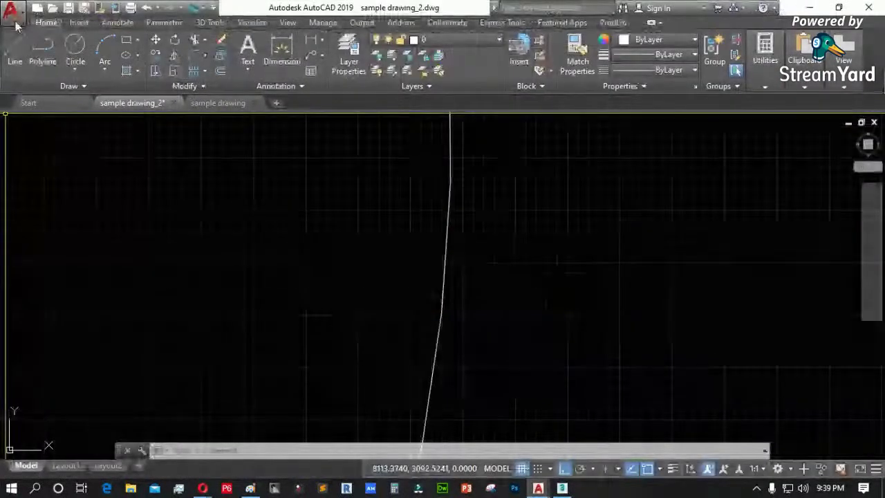
click(15, 22)
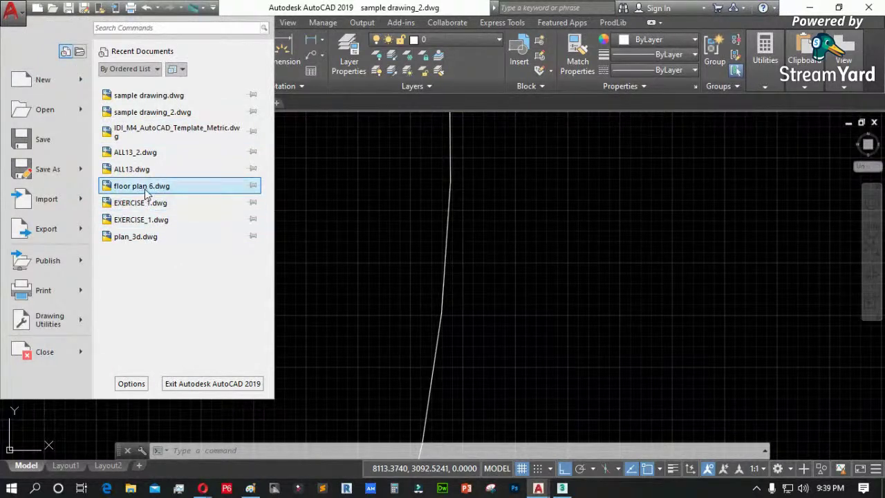
mouse_move(146, 194)
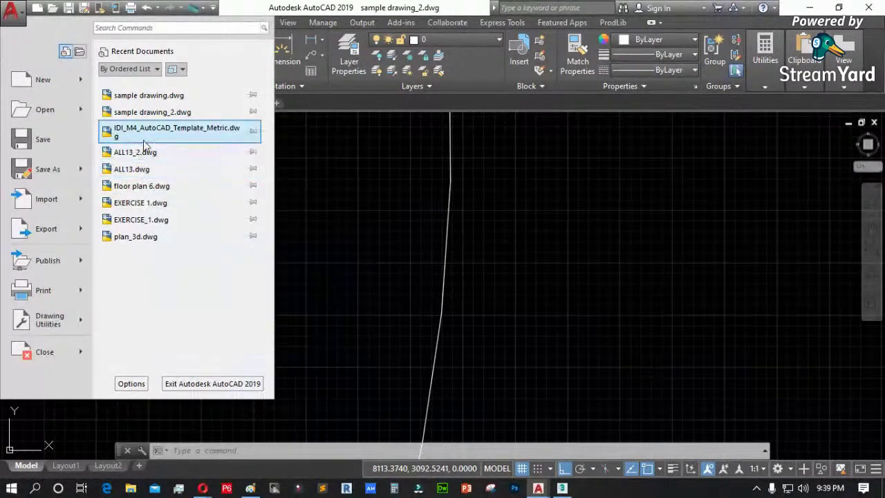
click(45, 109)
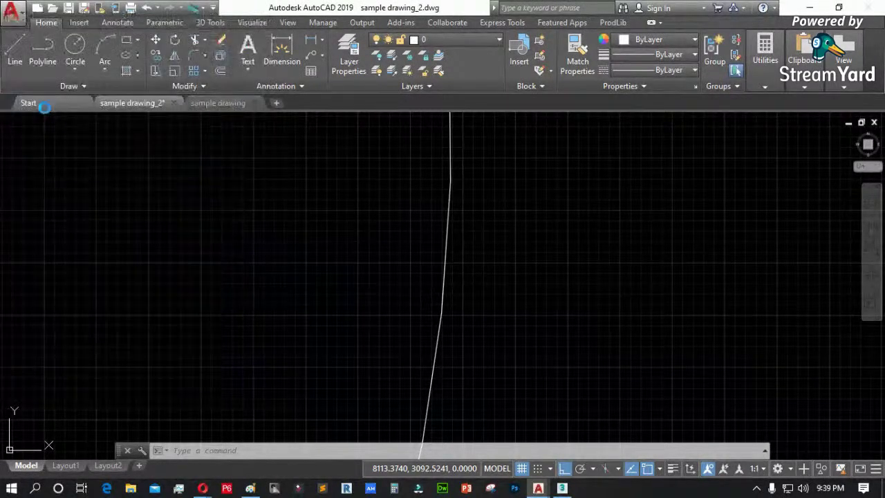
- Preview the drawings in the Documents folder and open the SAMPLE HOUSE floor plan
click(367, 275)
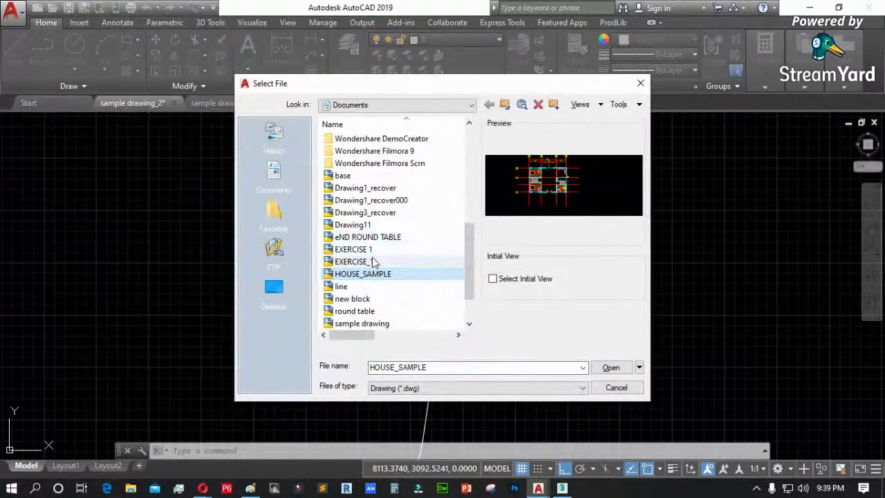
click(343, 177)
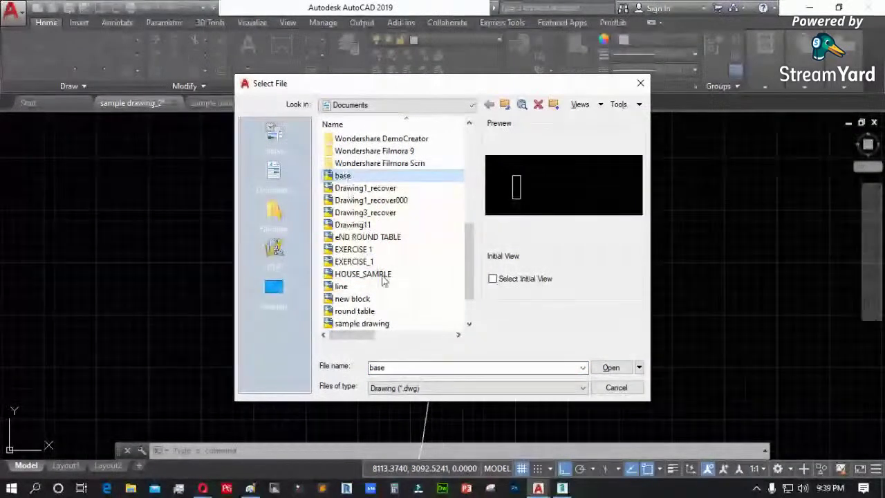
click(370, 274)
scroll(373, 296, down, 2)
click(374, 298)
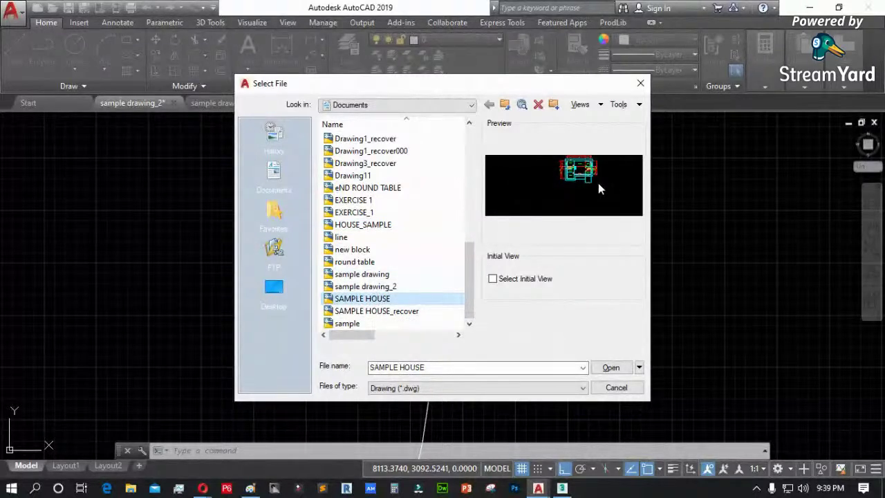
click(611, 367)
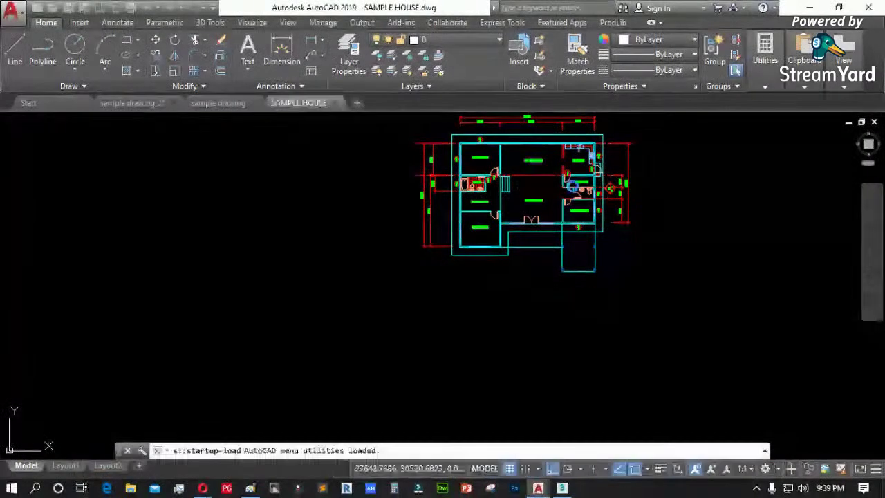
scroll(621, 124, up, 4)
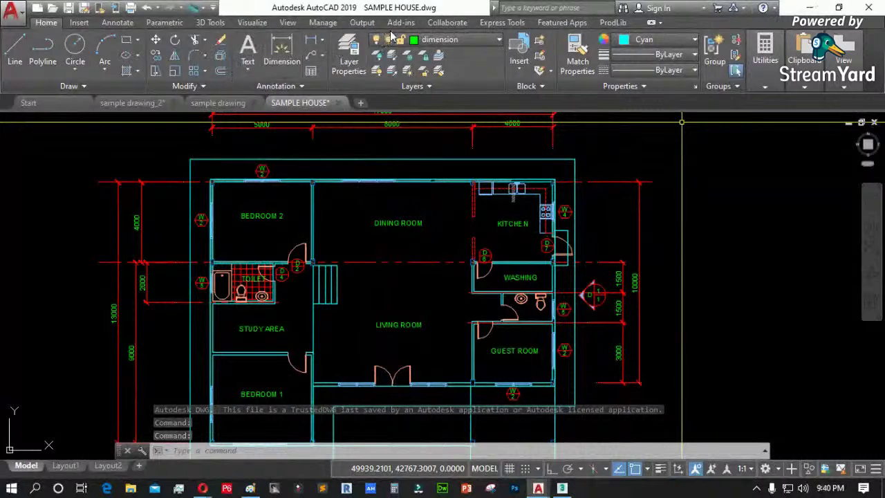
- Return to 3ds Max and choose SAMPLE HOUSE.dwg from the Documents library as the drawing to link
click(809, 7)
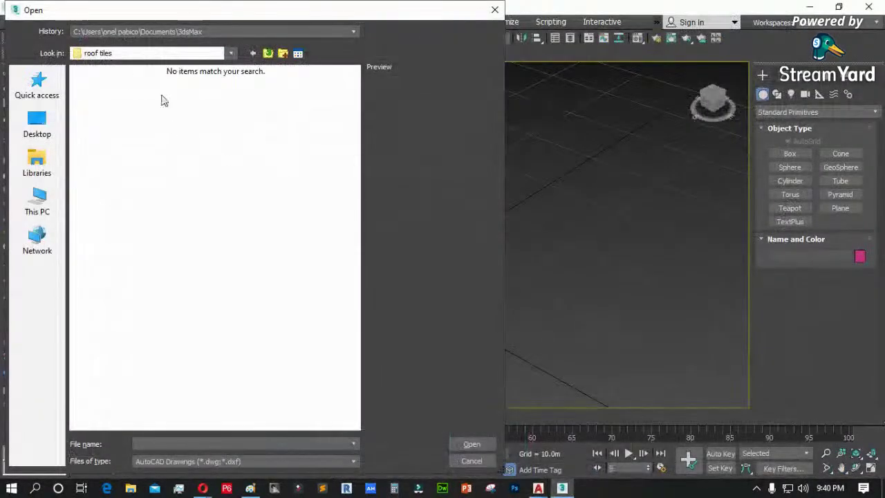
click(36, 163)
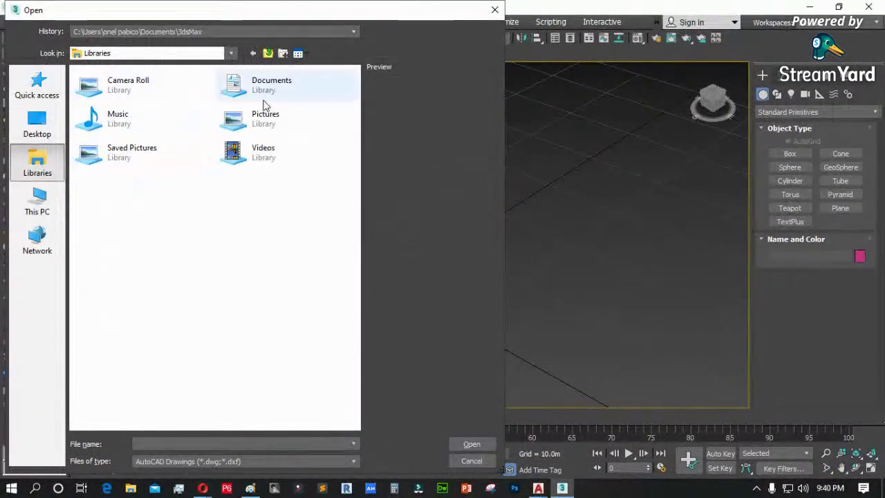
double_click(265, 105)
scroll(142, 376, down, 2)
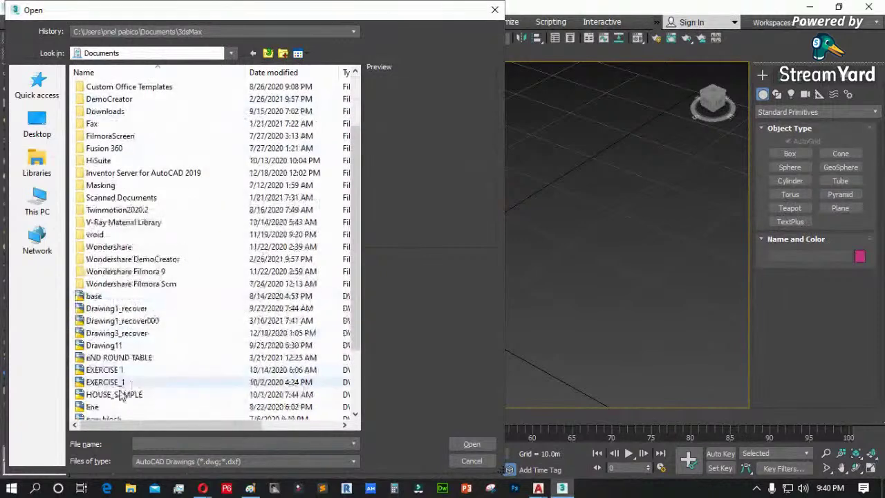
scroll(119, 394, down, 3)
click(114, 382)
click(465, 445)
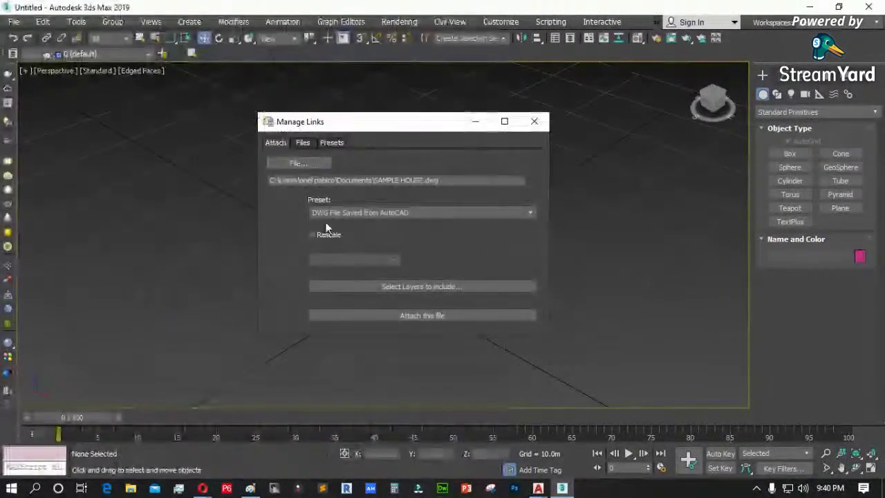
- Attach the SAMPLE HOUSE drawing with Rescale enabled and close the link manager
click(312, 235)
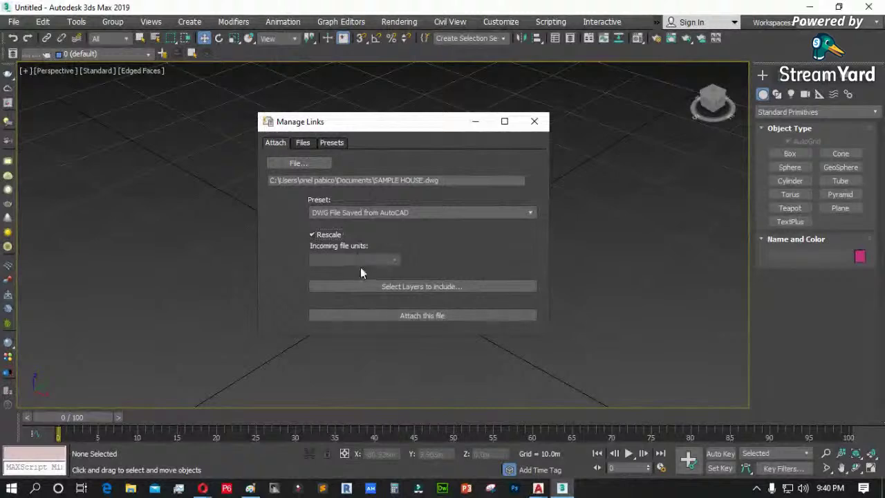
click(430, 316)
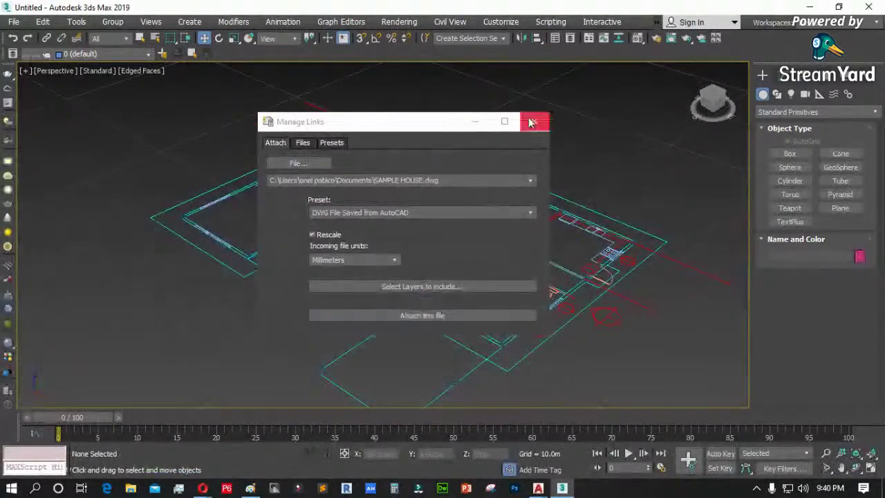
click(533, 123)
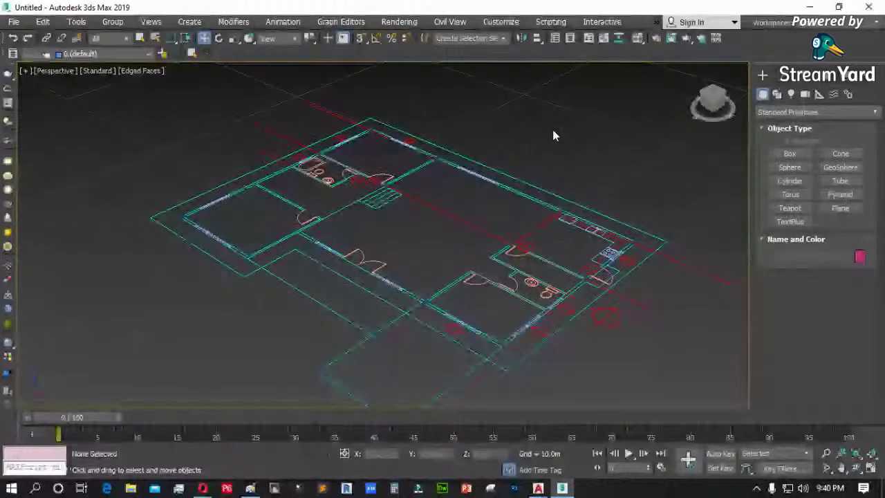
- Draw a box over the plan's top-left corner column in the top view, about 0.29 m long and 0.2 m wide
key(t)
key(z)
scroll(266, 98, up, 5)
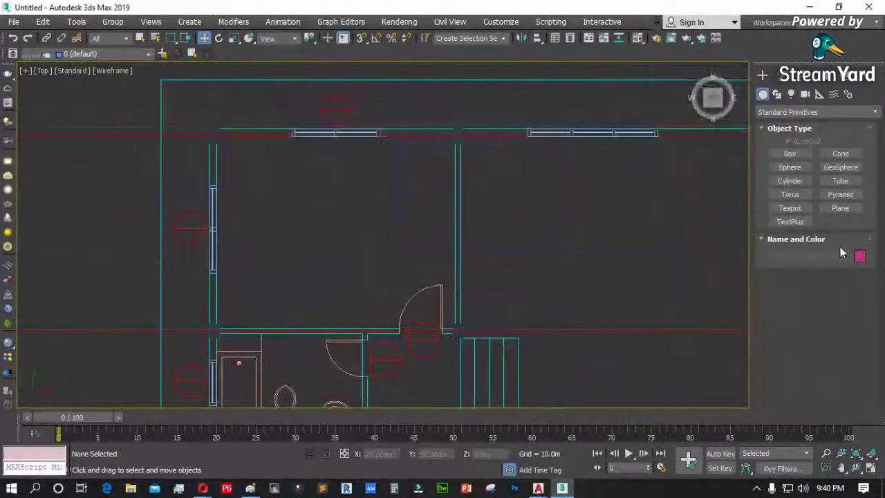
scroll(217, 131, up, 9)
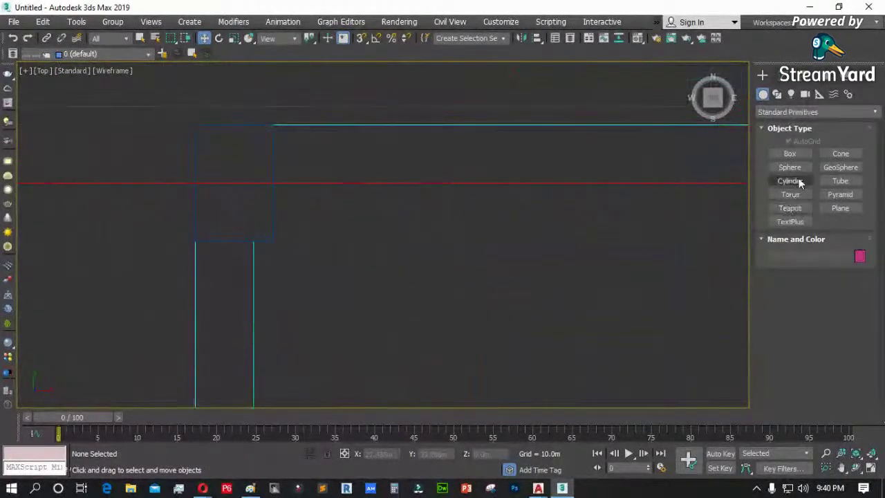
click(791, 154)
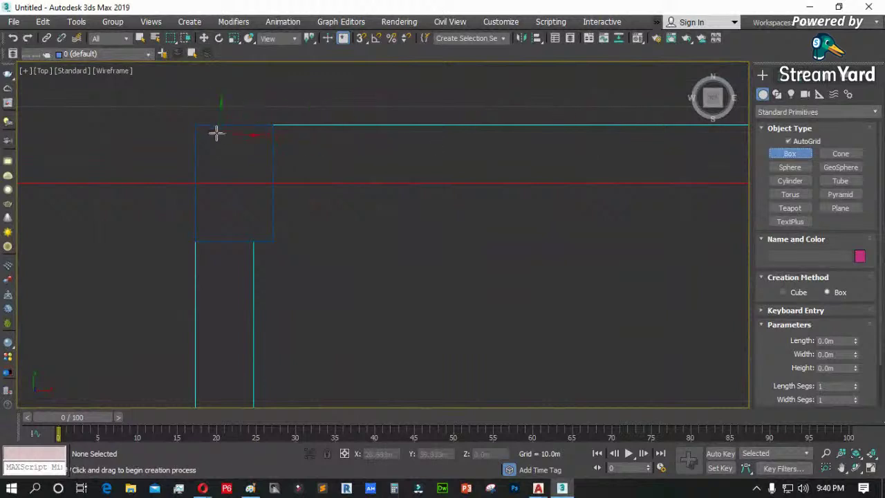
drag(197, 126, 271, 239)
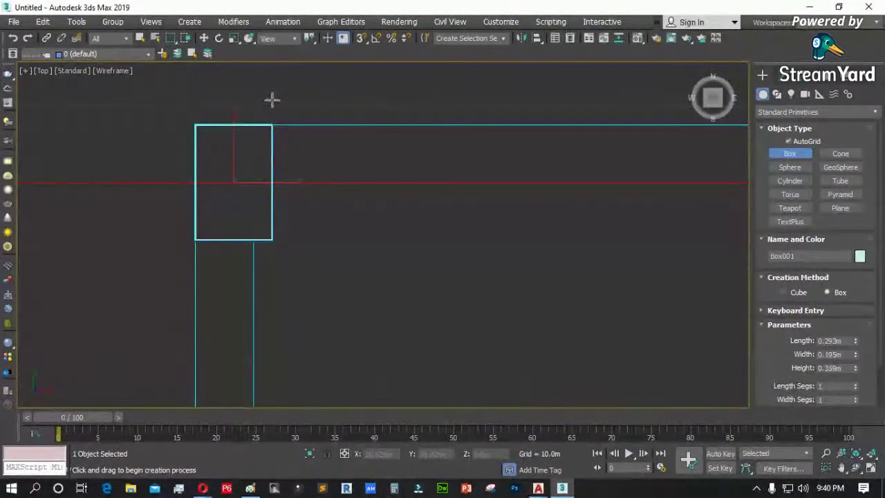
- Set the corner column box's height to 3 m and view it in perspective
text(3)
key(Return)
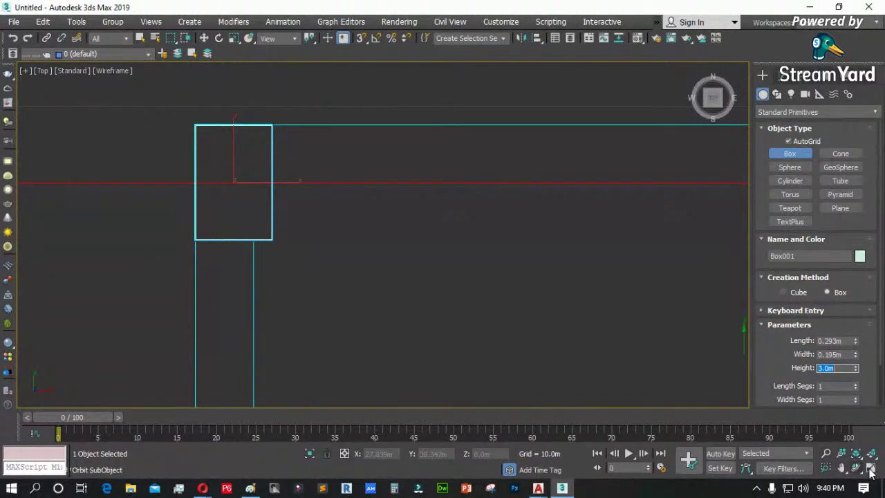
key(w)
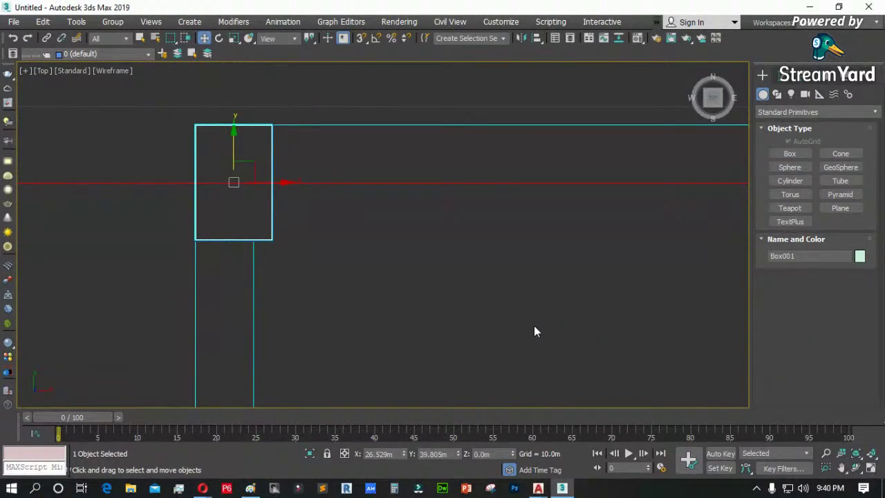
key(p)
key(z)
click(348, 156)
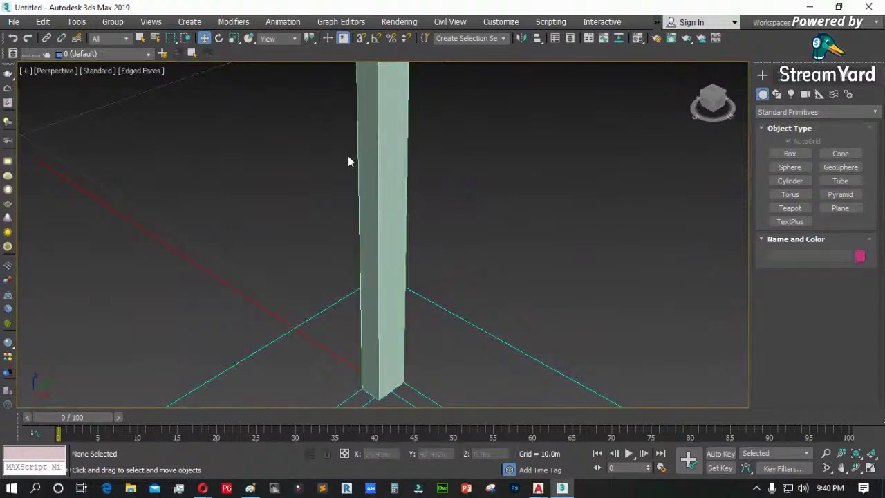
scroll(348, 156, down, 5)
scroll(511, 306, down, 2)
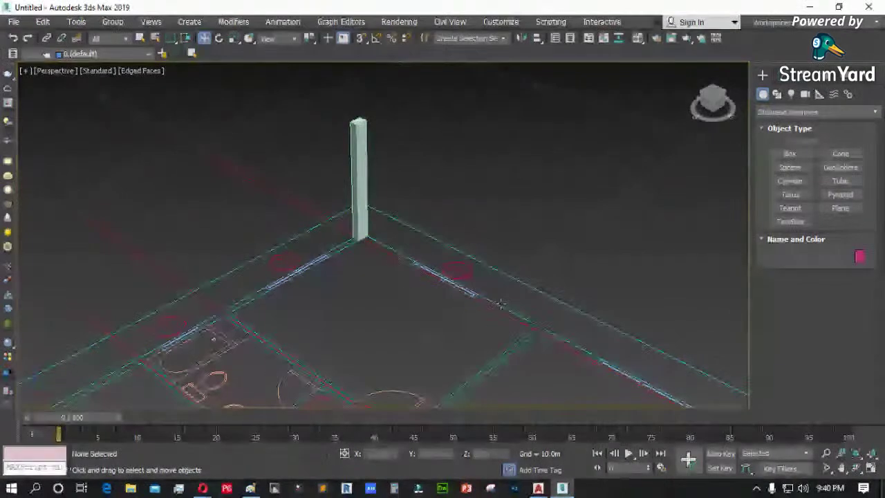
- Draw a box for the outer wall running from the corner column to the next column, about 4.79 m by 0.14 m
key(t)
key(z)
click(790, 153)
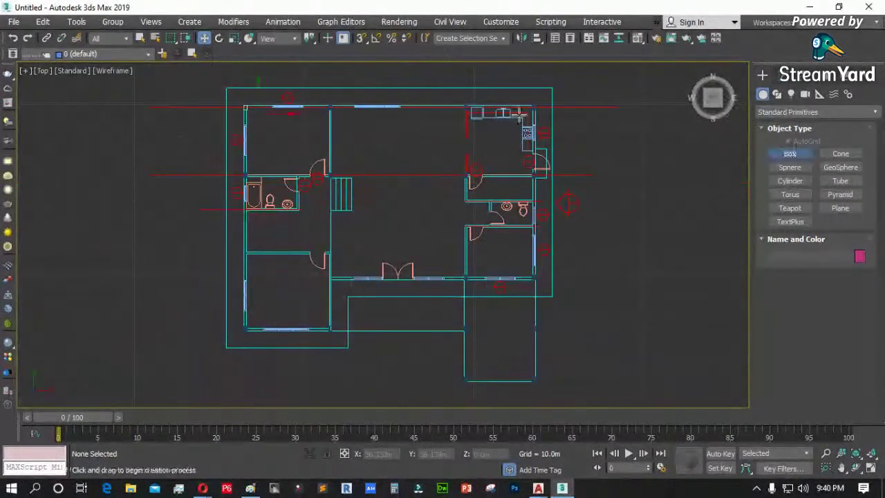
scroll(280, 84, up, 8)
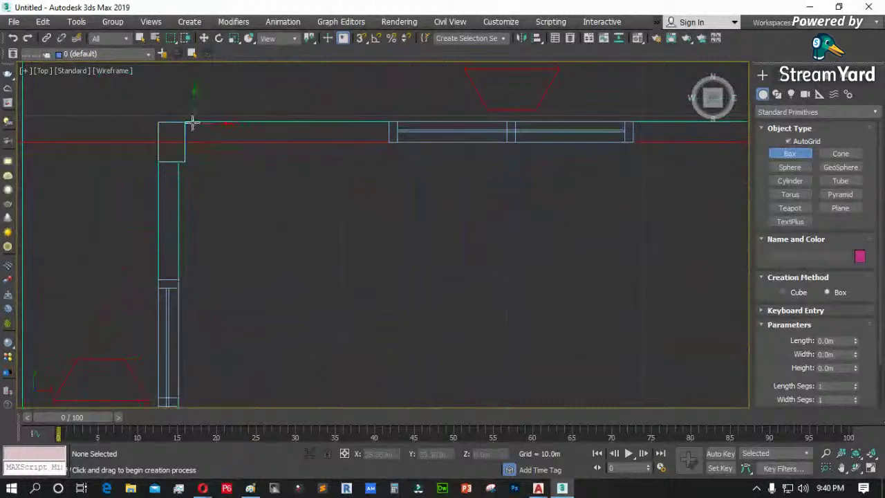
drag(187, 121, 328, 197)
scroll(187, 200, down, 5)
scroll(357, 184, up, 6)
click(341, 140)
key(p)
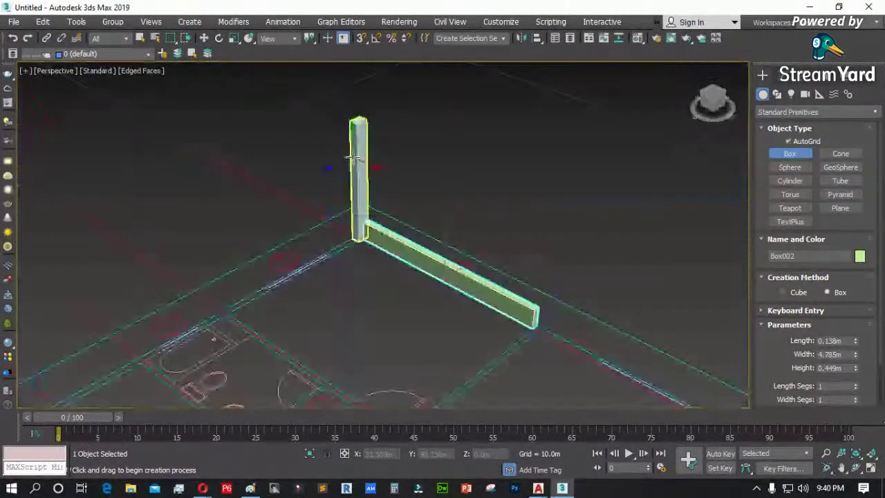
scroll(359, 154, up, 5)
- Set the outer wall box's height to 3 m
key(w)
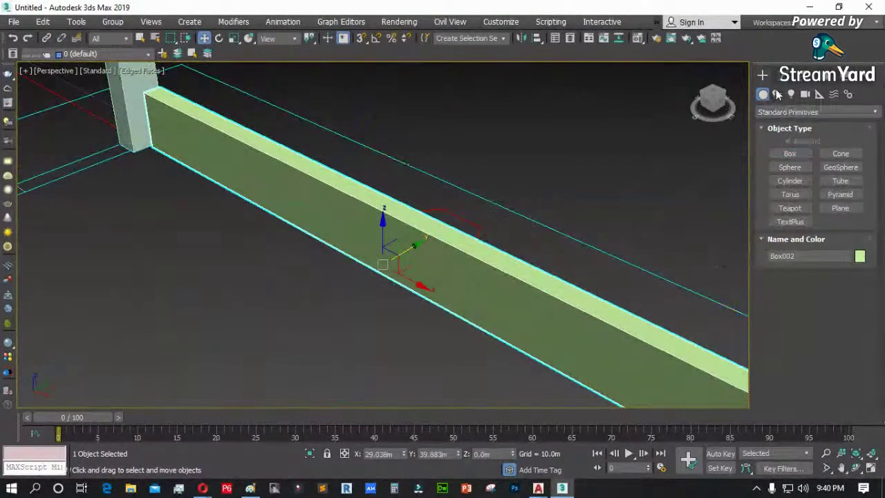
click(777, 94)
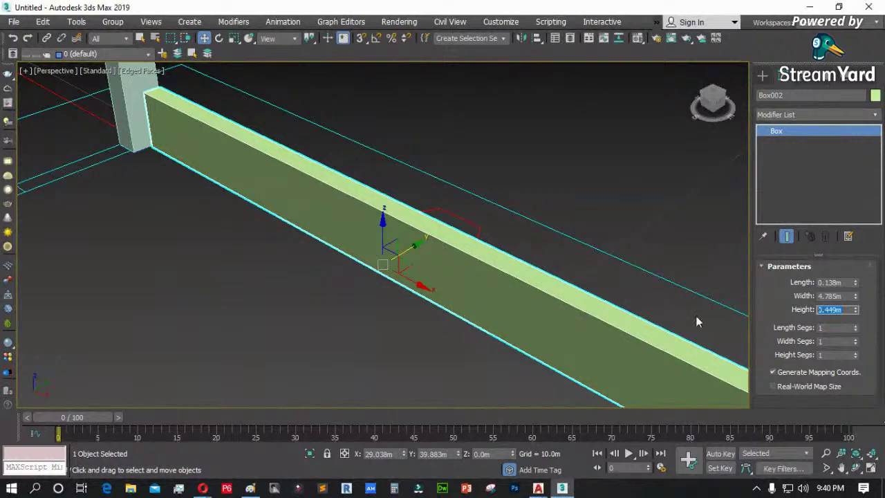
text(3)
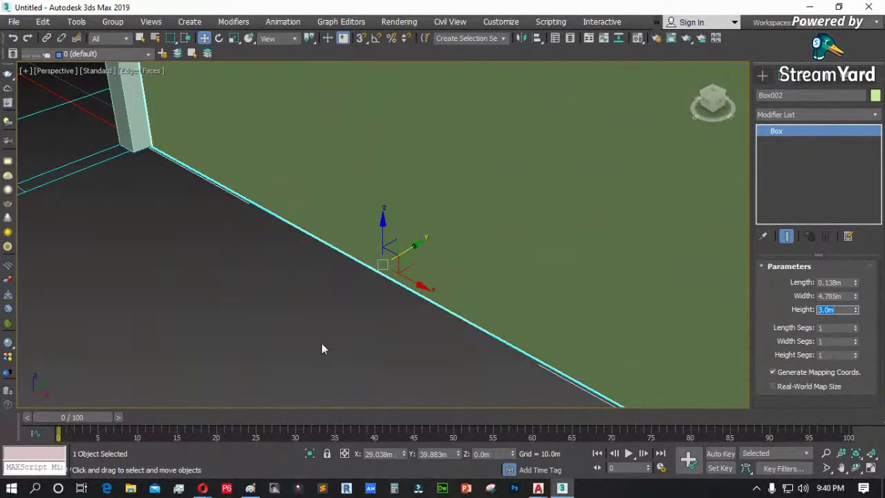
key(Return)
scroll(249, 313, down, 3)
click(452, 227)
click(305, 224)
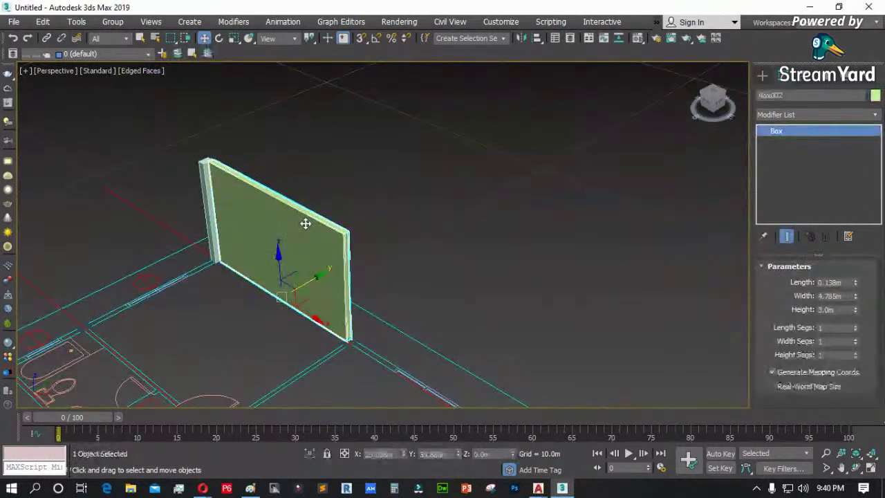
- Undo the wall box and delete the corner column so only the linked floor plan remains
key(ctrl+z)
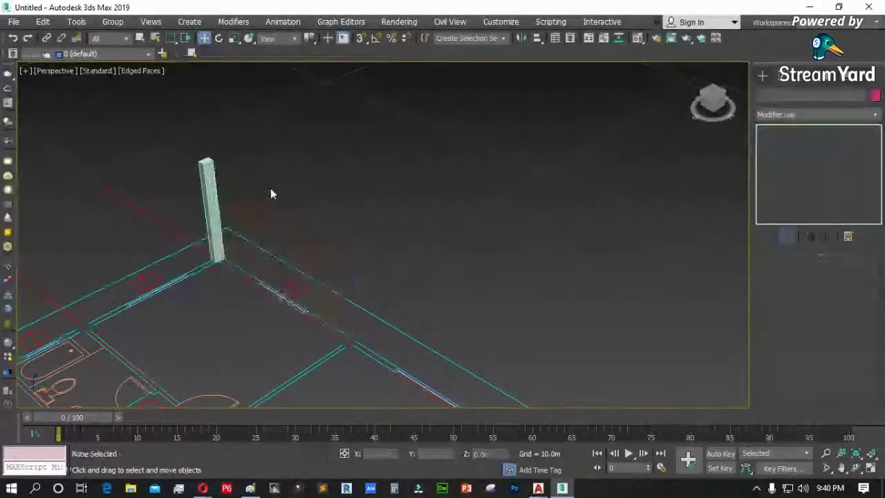
click(215, 181)
key(Delete)
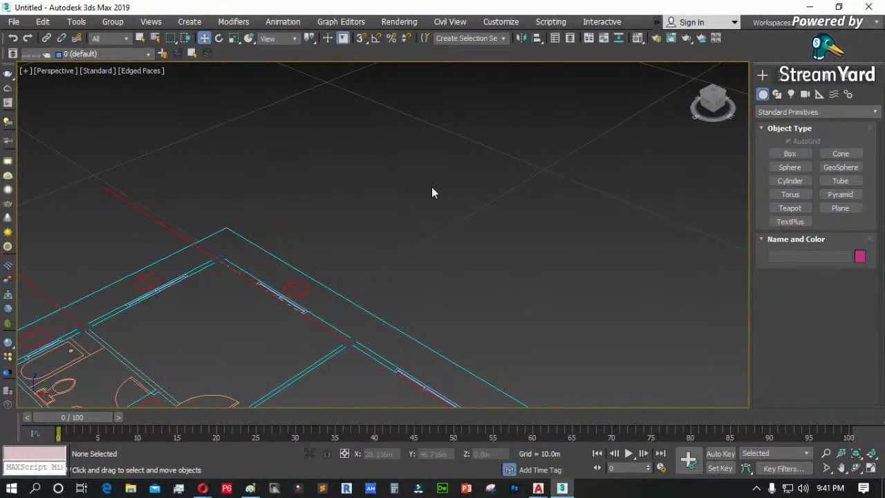
- Switch to AutoCAD's SAMPLE HOUSE drawing and review the object snap modes in Drafting Settings without changing them
key(g)
mouse_move(537, 488)
click(662, 451)
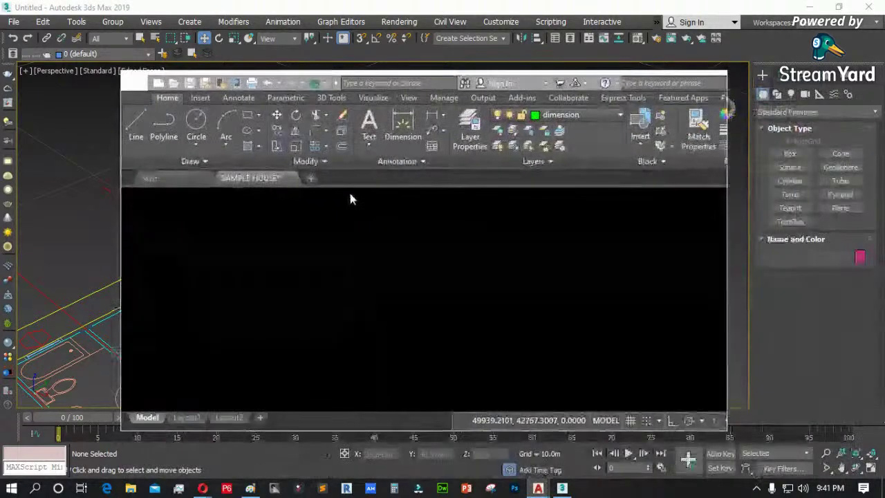
click(692, 80)
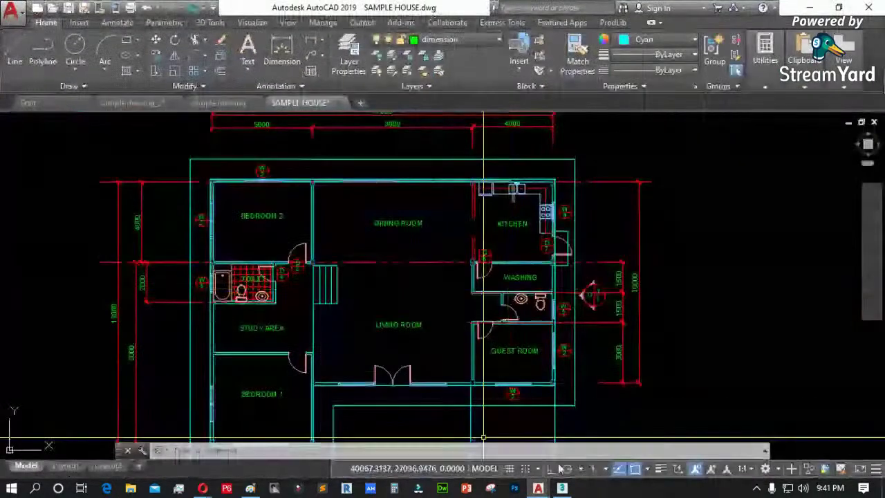
click(537, 468)
click(553, 455)
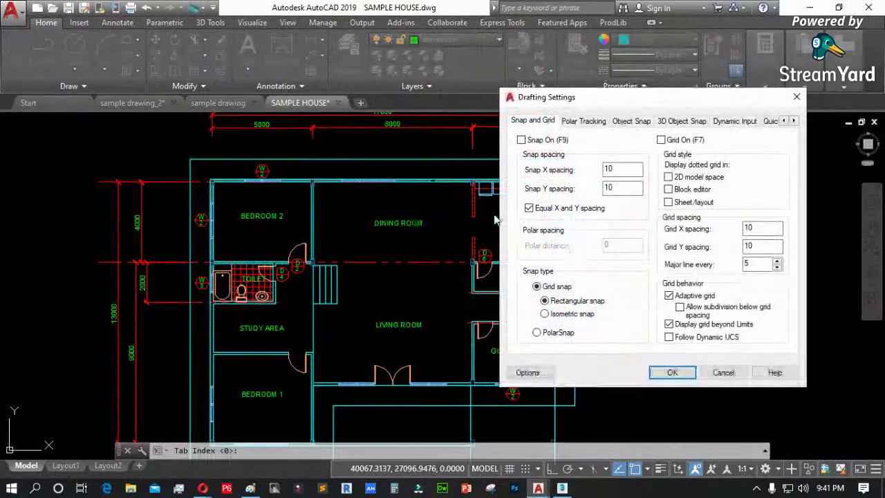
click(625, 122)
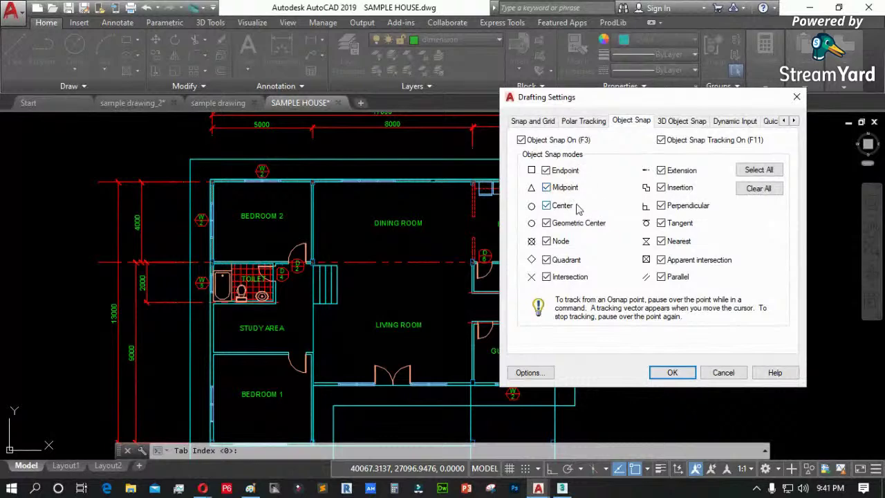
click(723, 370)
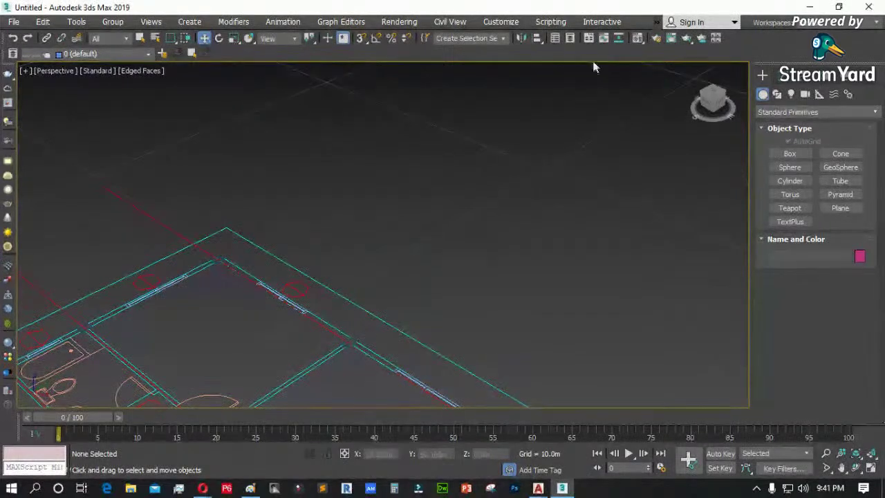
- Return to 3ds Max, show the Snaps toolbar and float it over the upper part of the viewport
right_click(495, 55)
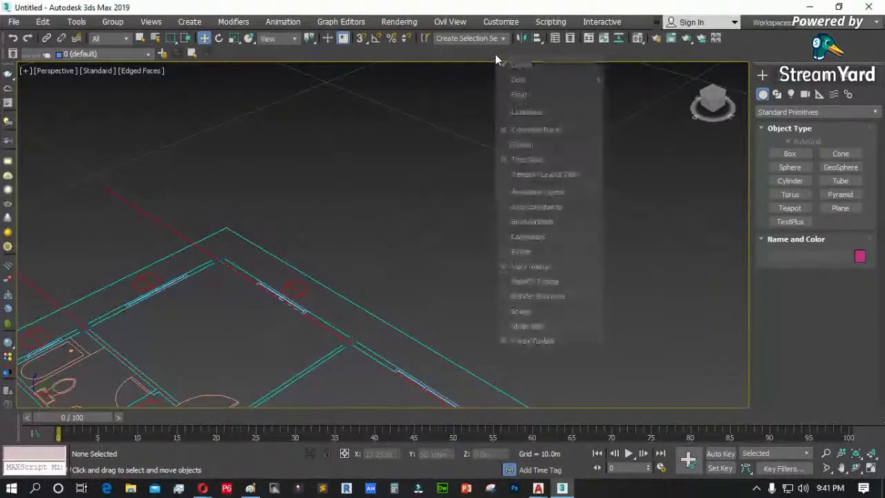
click(531, 311)
drag(516, 350, 247, 135)
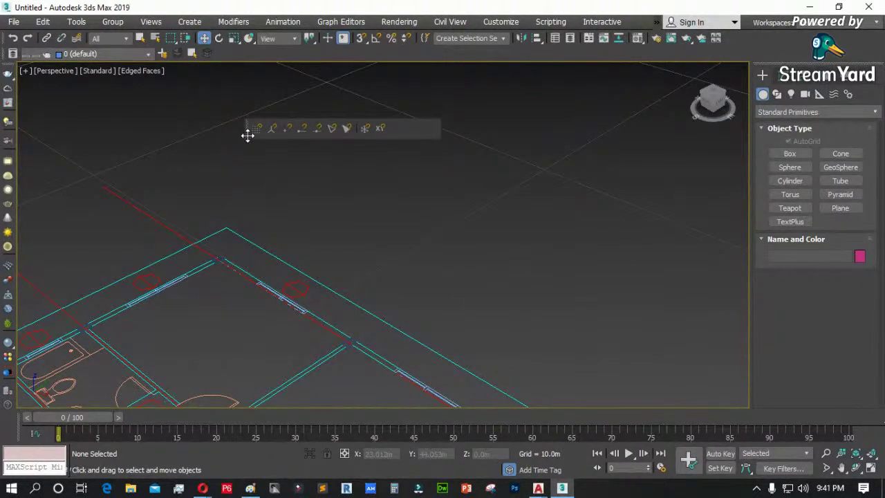
drag(247, 135, 247, 144)
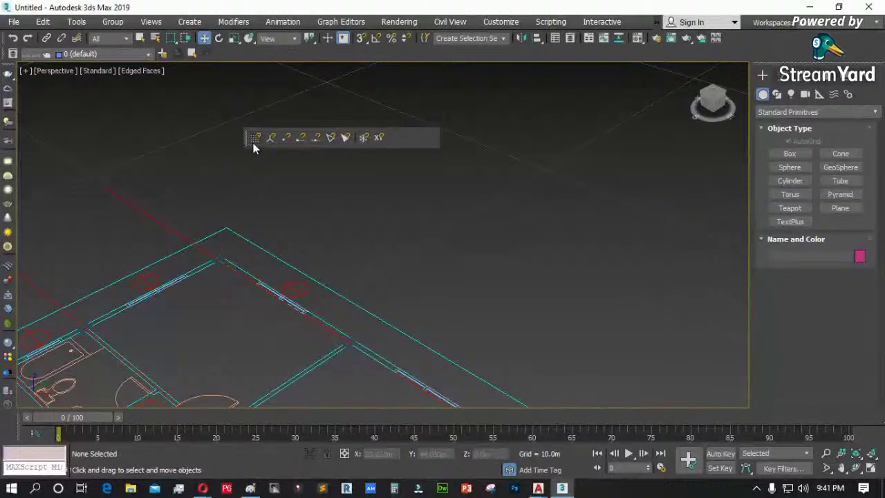
key(s)
key(s)
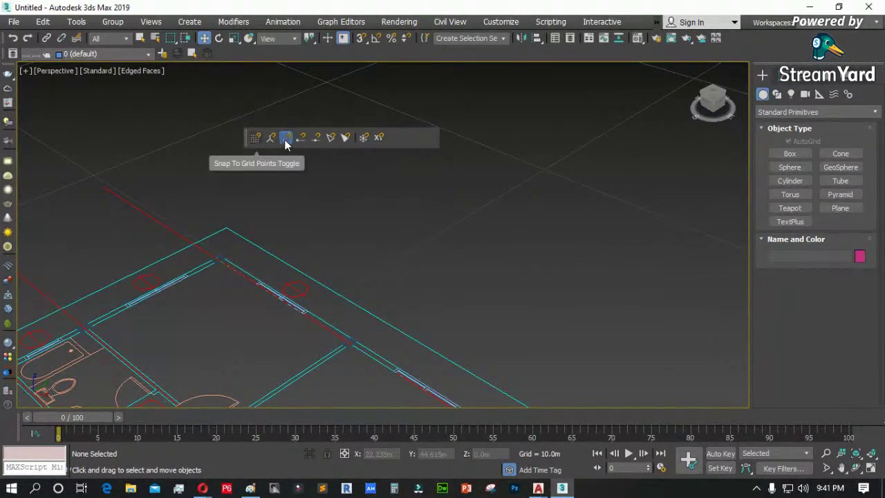
key(s)
key(s)
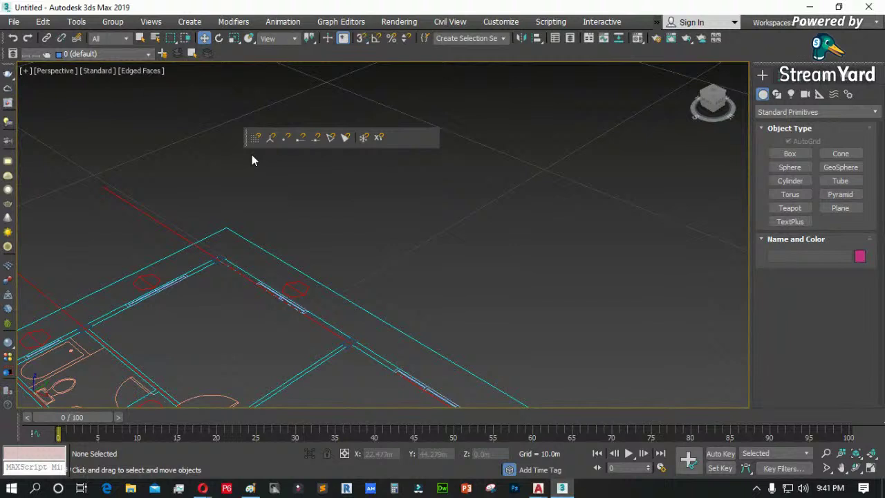
- Switch the snap type from 3D to 2D and leave snapping turned on
click(367, 43)
key(s)
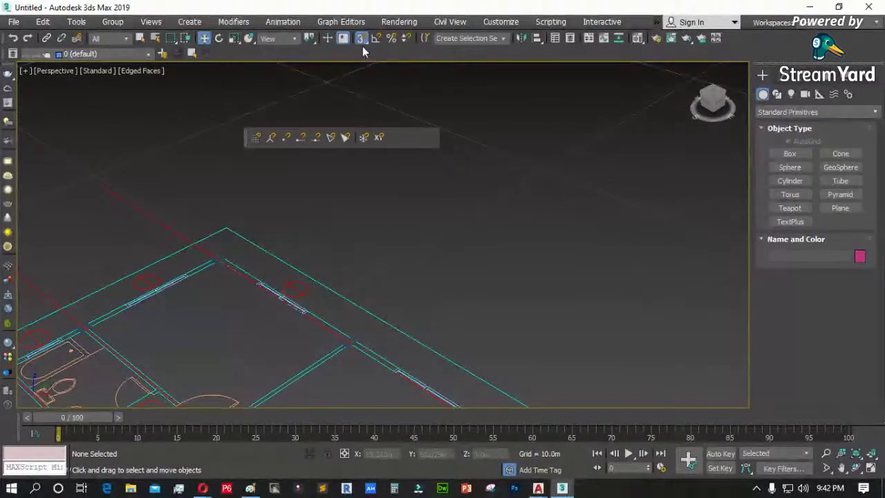
drag(362, 42, 365, 93)
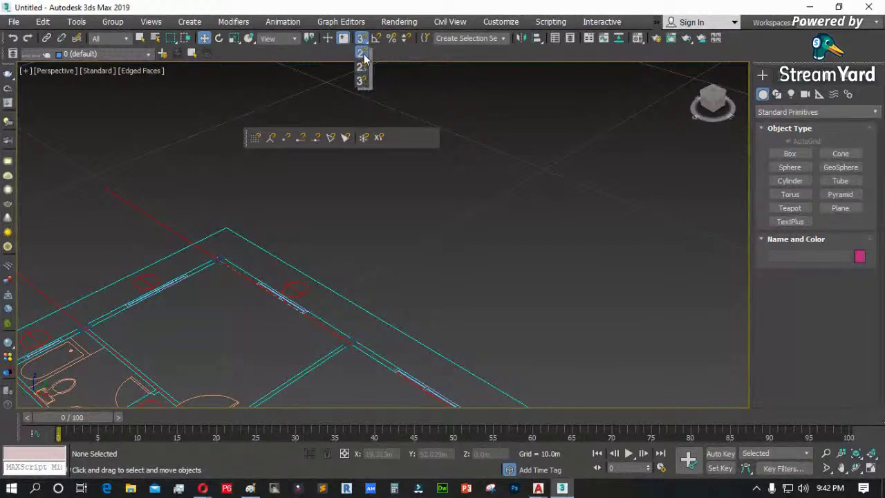
drag(364, 54, 364, 55)
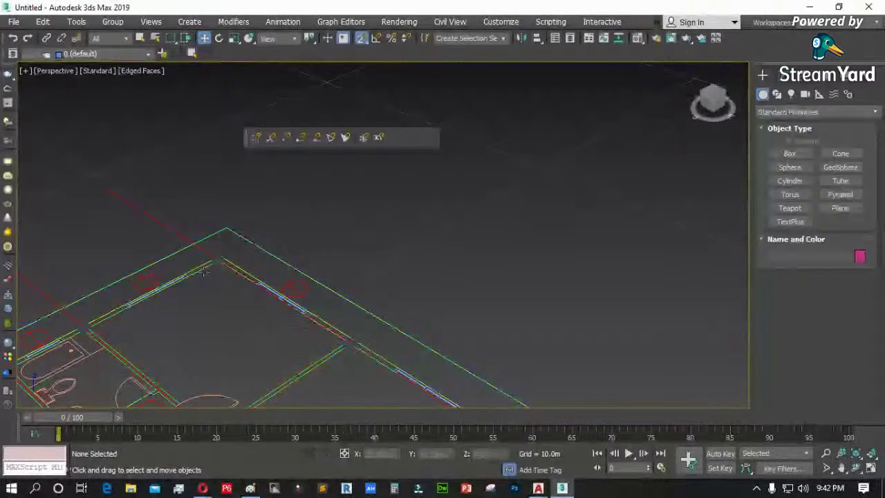
click(360, 40)
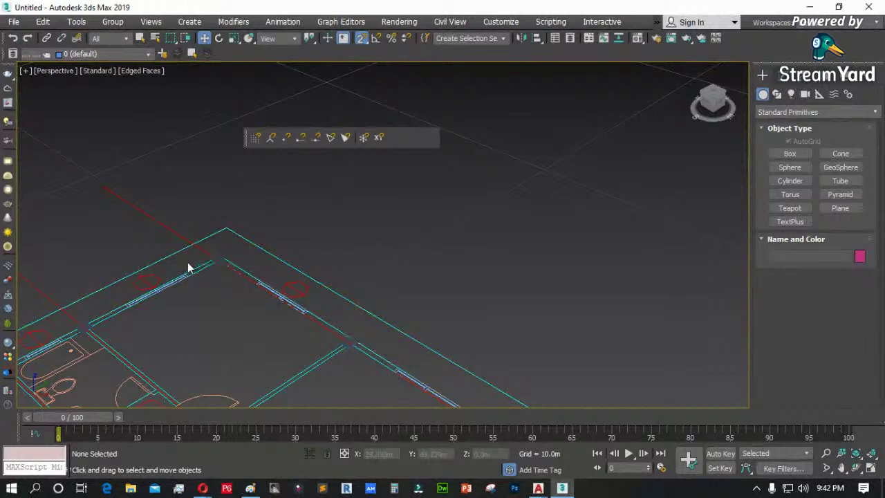
- Switch to the Top view and frame the floor plan's upper-left corner
scroll(190, 264, up, 3)
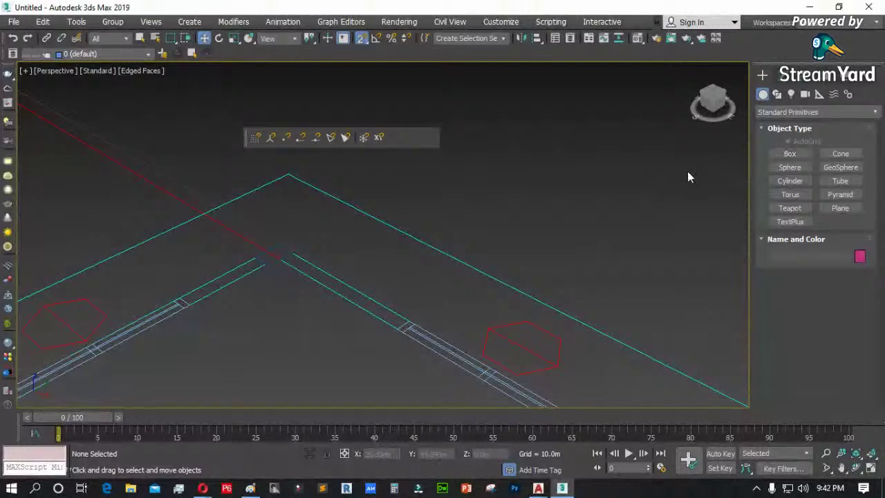
key(t)
key(z)
scroll(263, 89, up, 6)
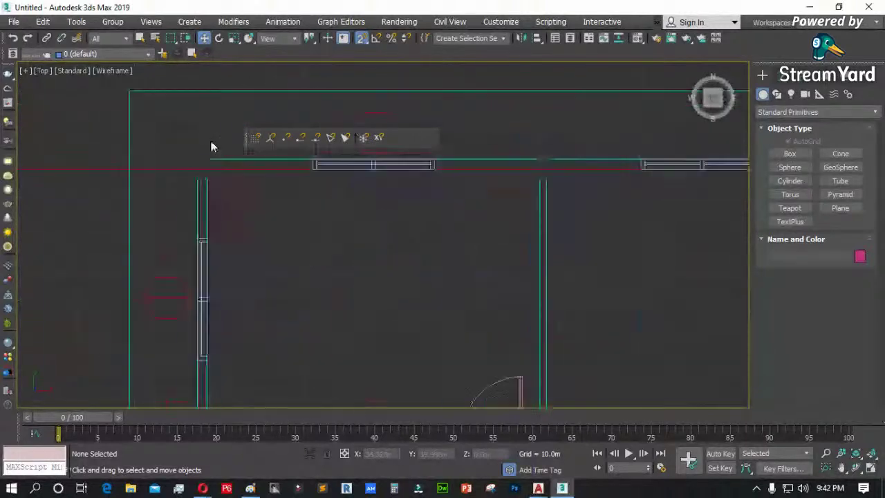
- Draw a flat test box about 1.83 m by 1.34 m in the empty area beside the floor plan
click(790, 154)
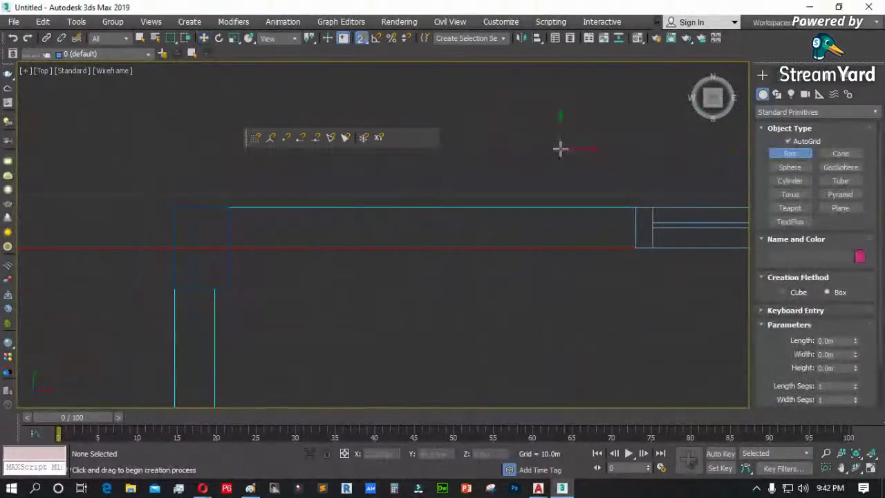
click(361, 38)
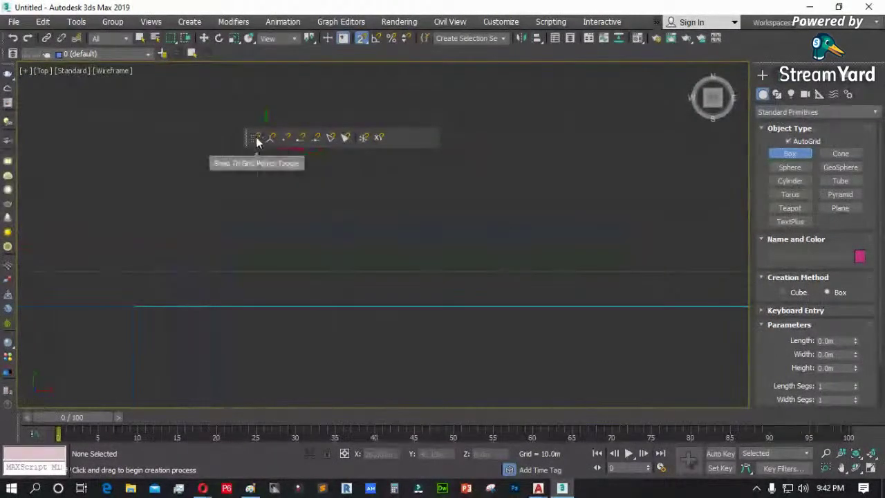
scroll(332, 225, down, 10)
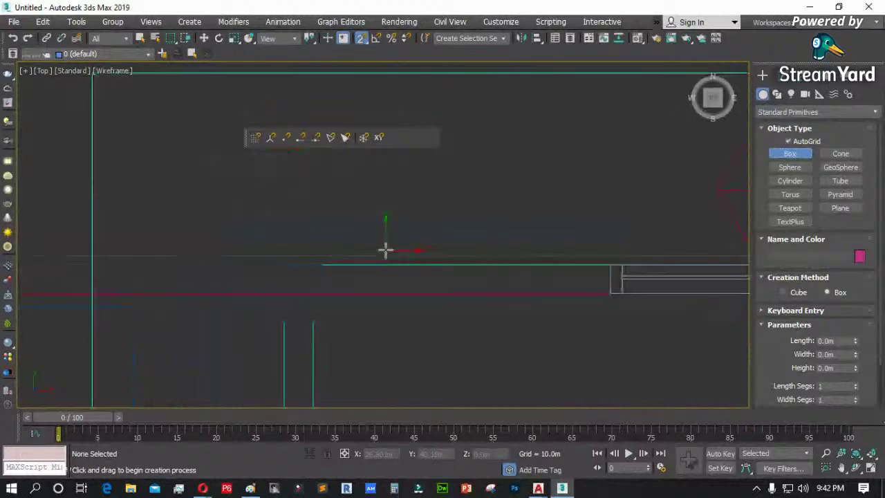
scroll(414, 270, down, 2)
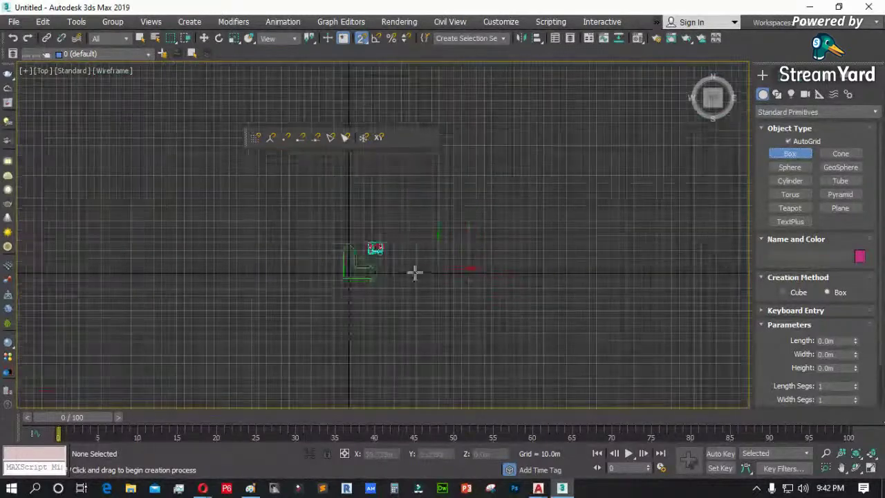
scroll(372, 253, up, 4)
scroll(371, 252, up, 6)
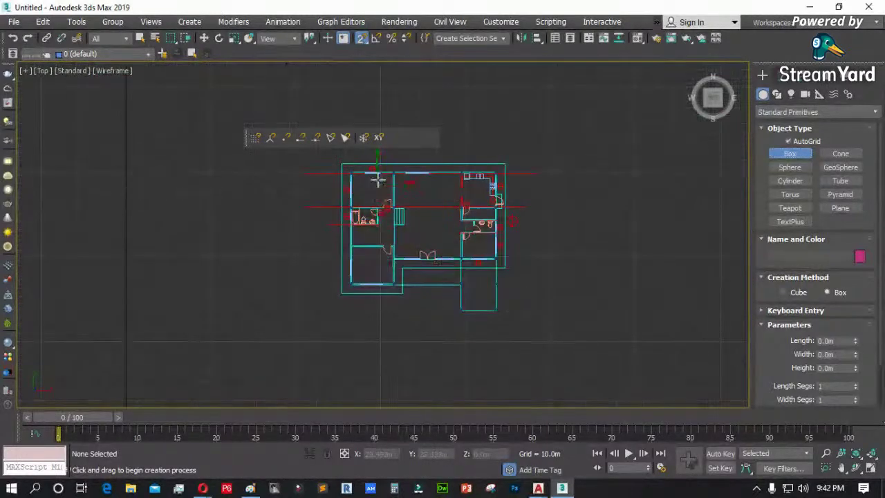
click(272, 138)
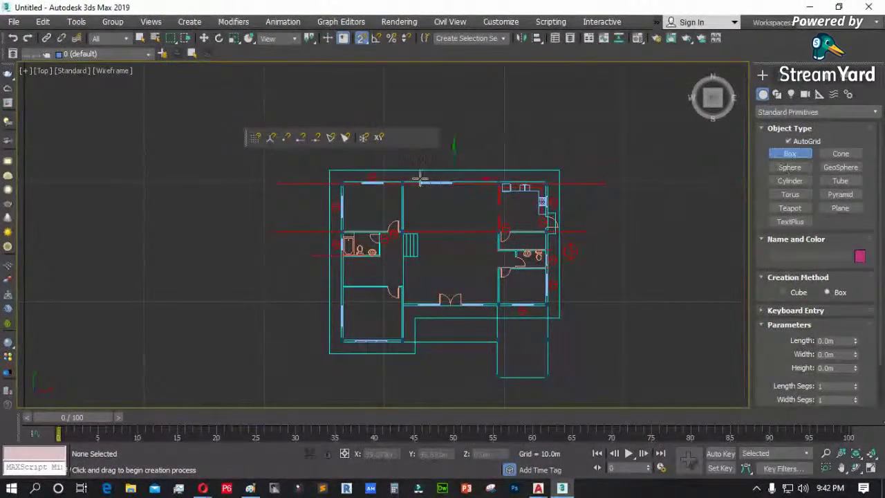
scroll(293, 212, up, 2)
drag(201, 191, 224, 223)
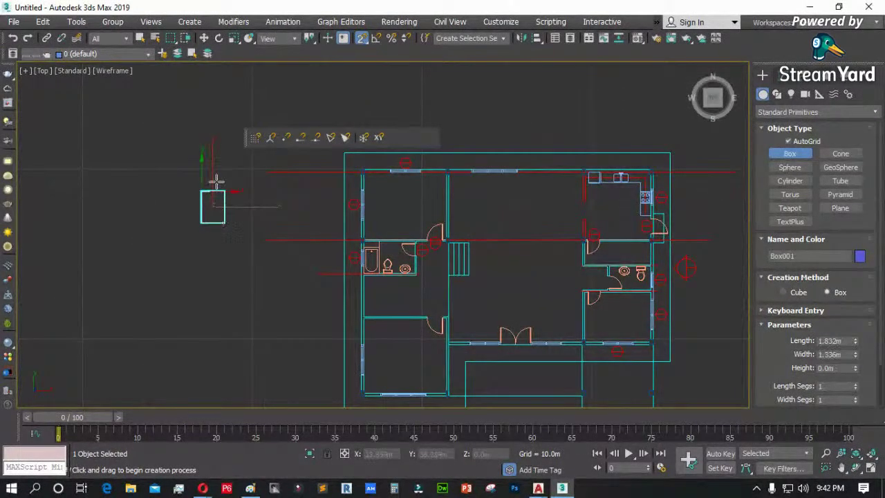
key(w)
scroll(230, 200, up, 5)
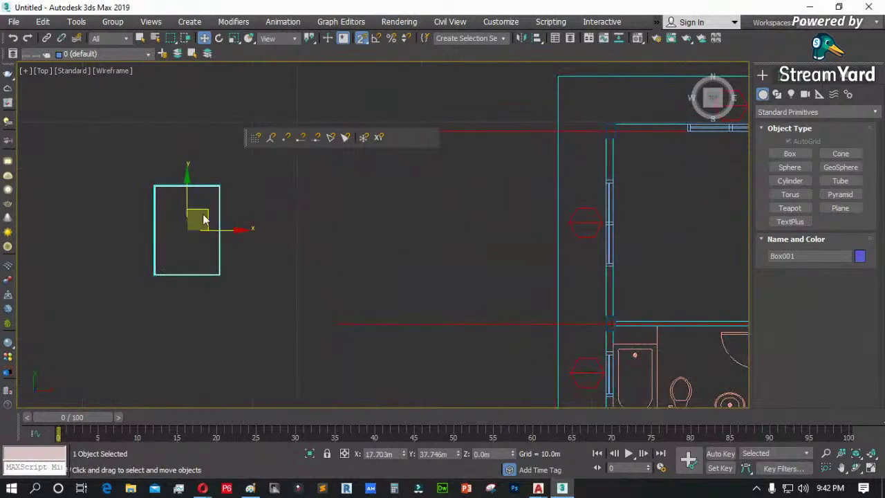
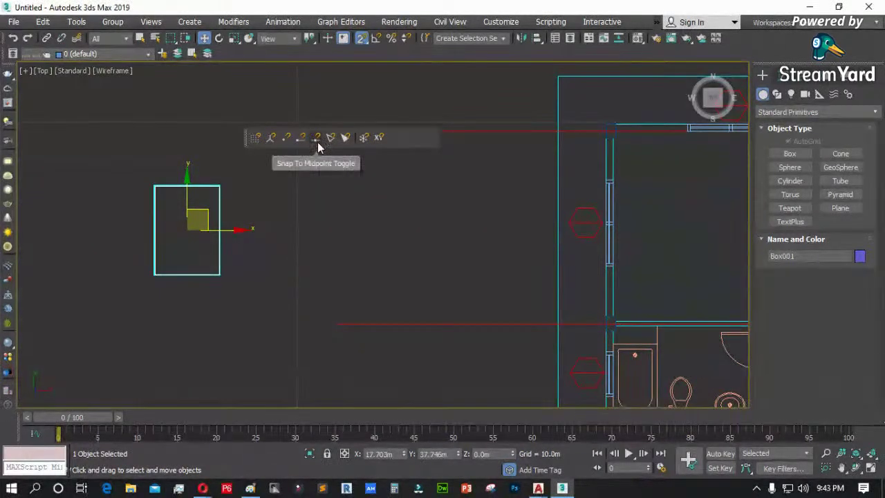
- Turn on vertex snapping and delete the test box beside the floor plan
scroll(152, 219, up, 3)
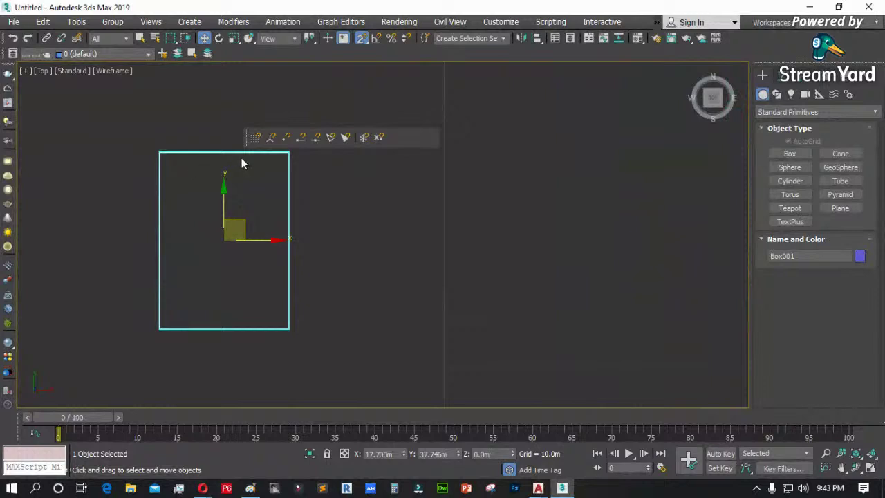
scroll(262, 240, down, 2)
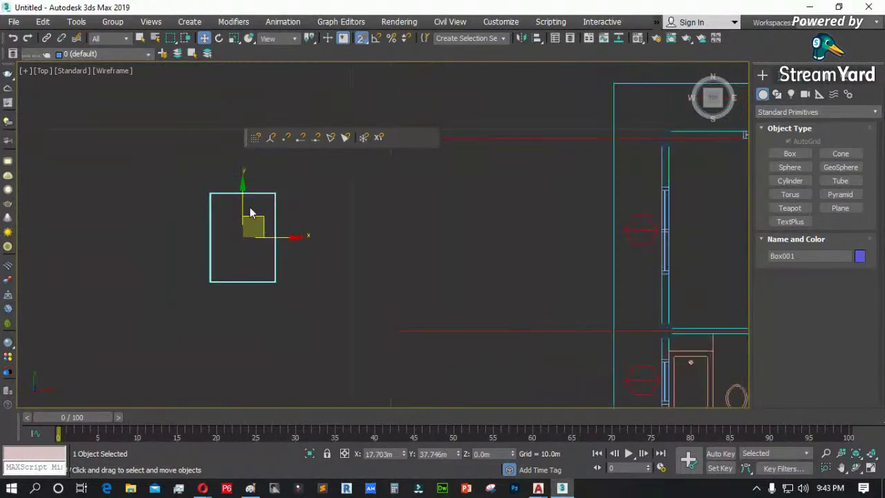
scroll(221, 221, up, 2)
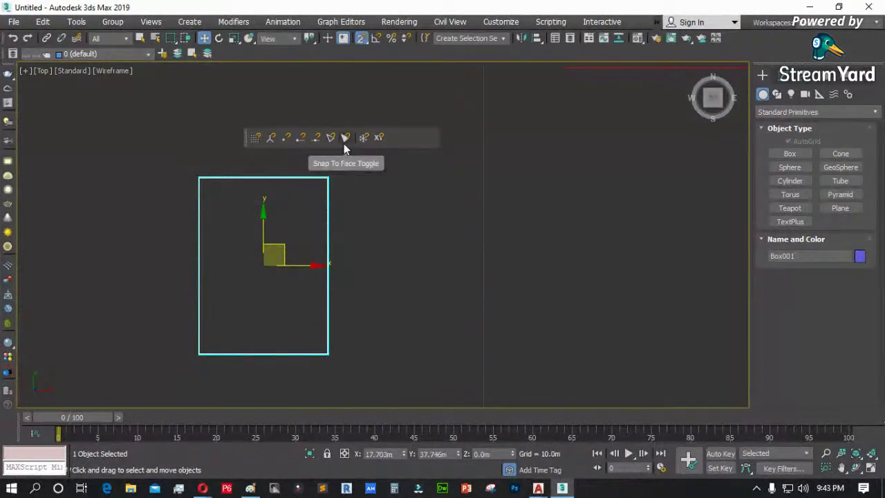
click(287, 138)
scroll(190, 248, down, 4)
click(354, 268)
click(193, 255)
key(Delete)
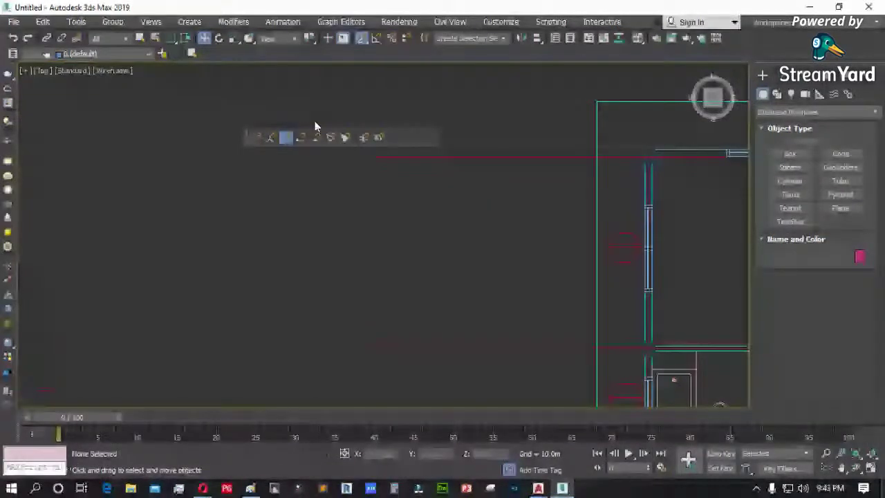
- Draw a flat 0.3 m by 0.2 m box snapped to the vertices of the floor plan's upper-left corner column
scroll(348, 251, up, 3)
scroll(312, 295, up, 2)
click(777, 153)
scroll(247, 353, up, 2)
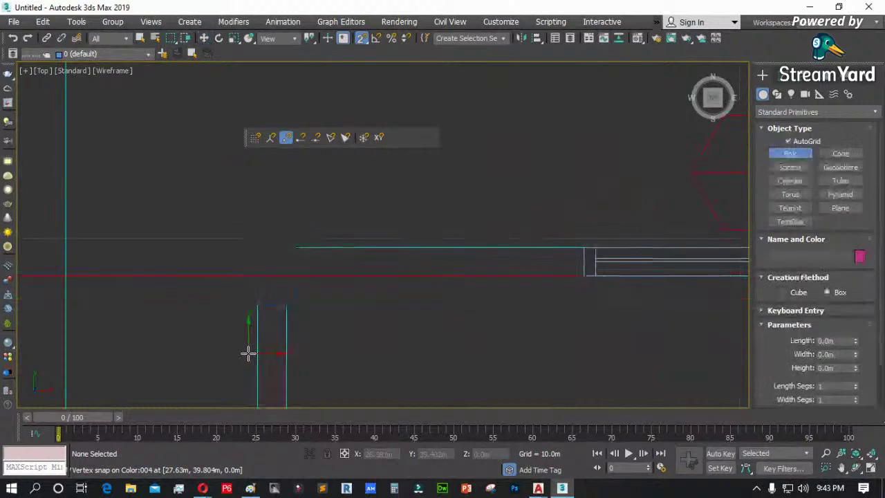
scroll(268, 261, up, 1)
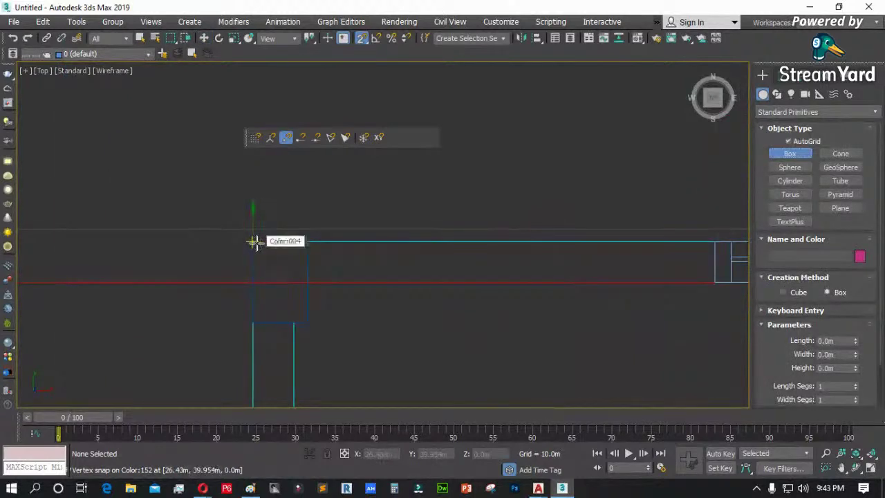
click(255, 241)
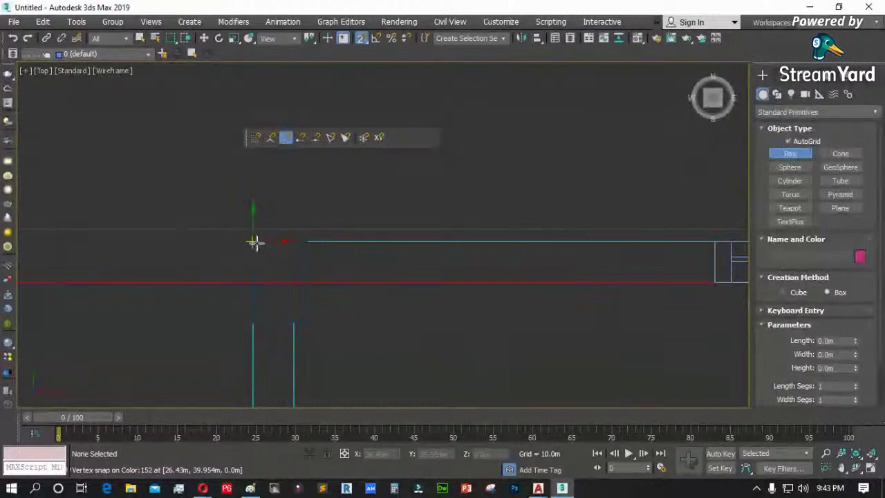
drag(254, 242, 310, 318)
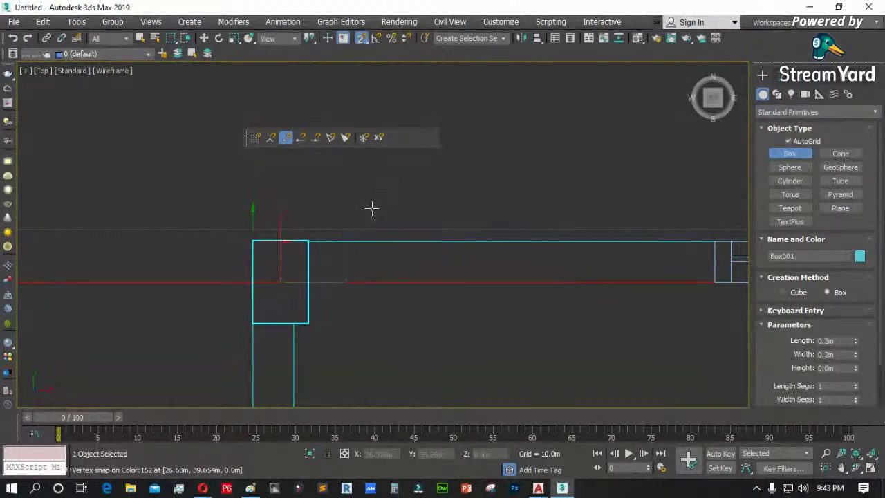
click(437, 104)
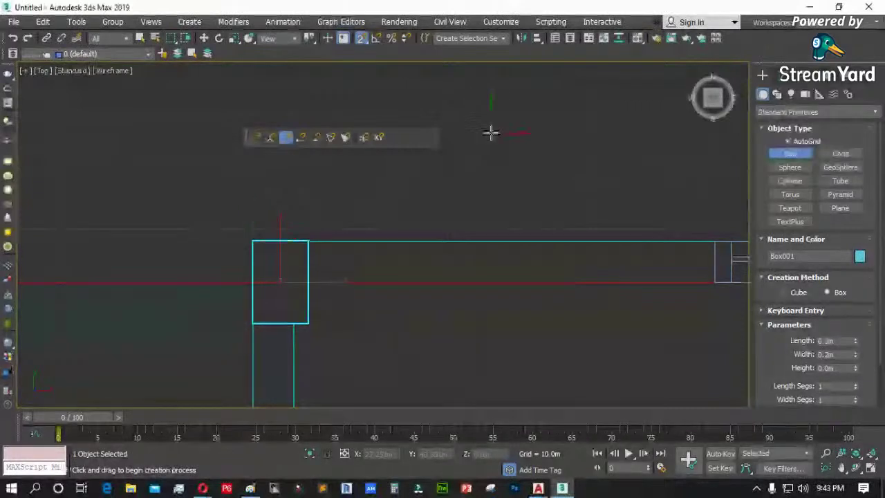
- Set the corner column box's height to 3 m and inspect it in 3D
click(776, 94)
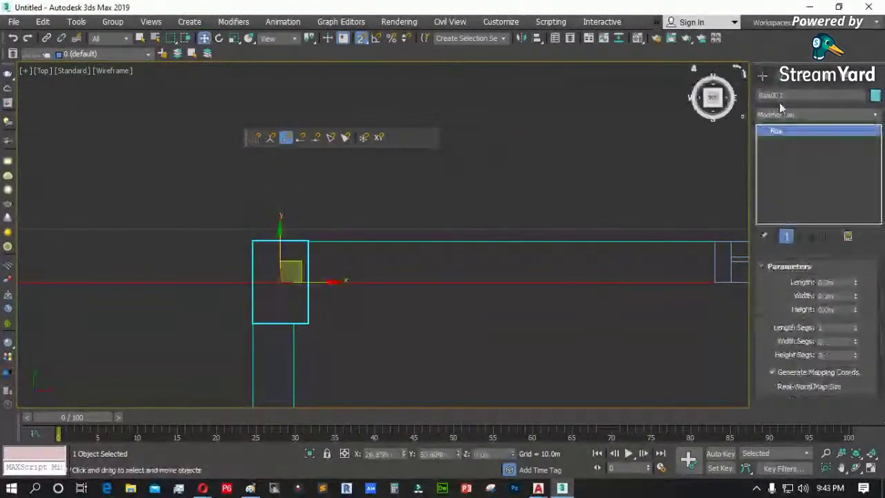
double_click(833, 310)
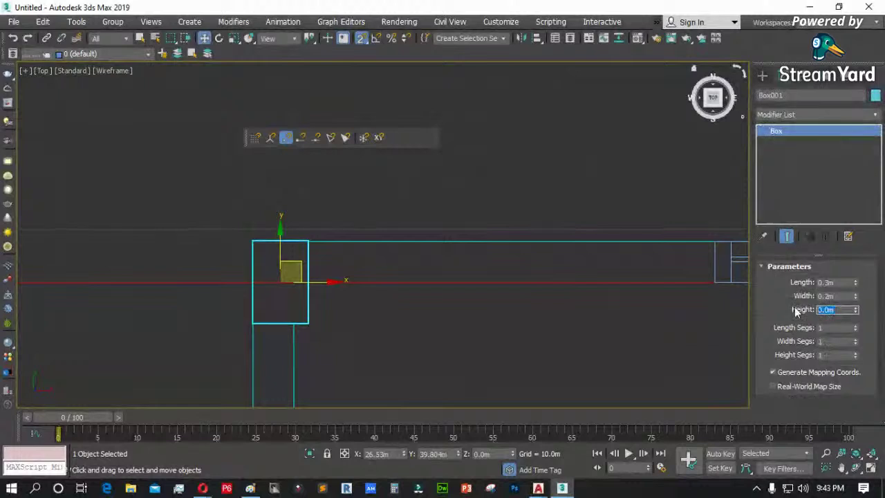
key(BackSpace)
text(3)
key(Return)
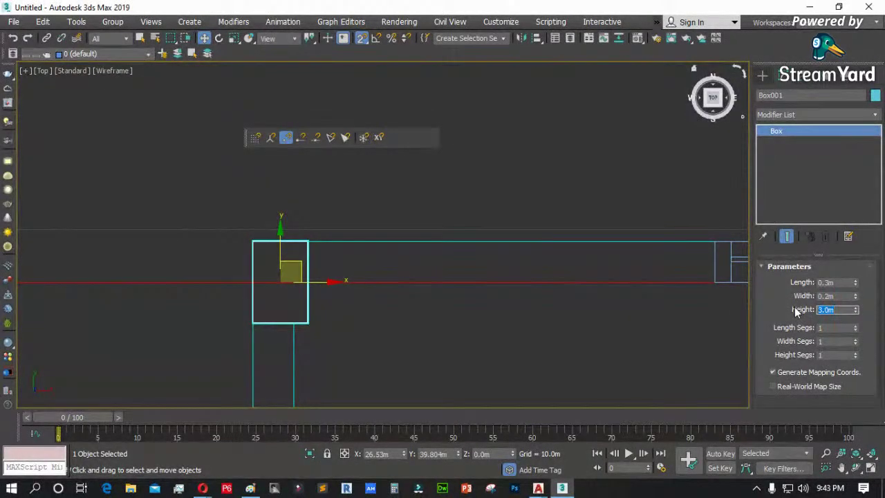
click(857, 470)
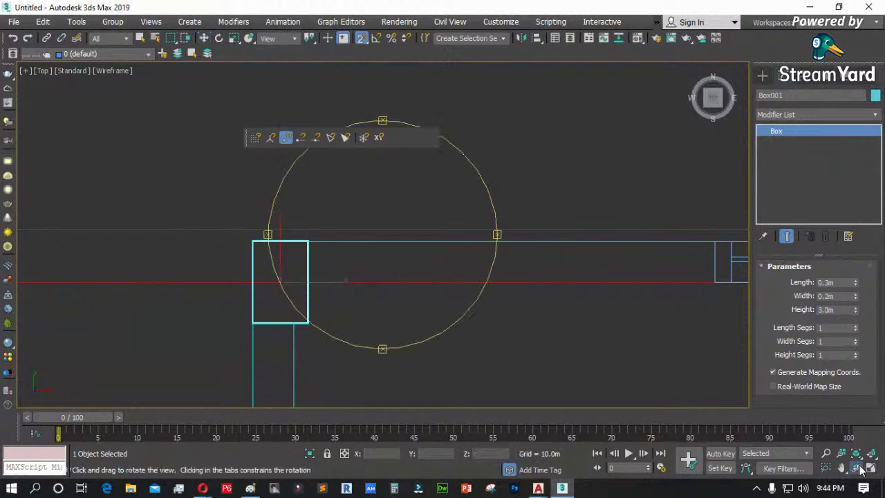
drag(399, 283, 373, 255)
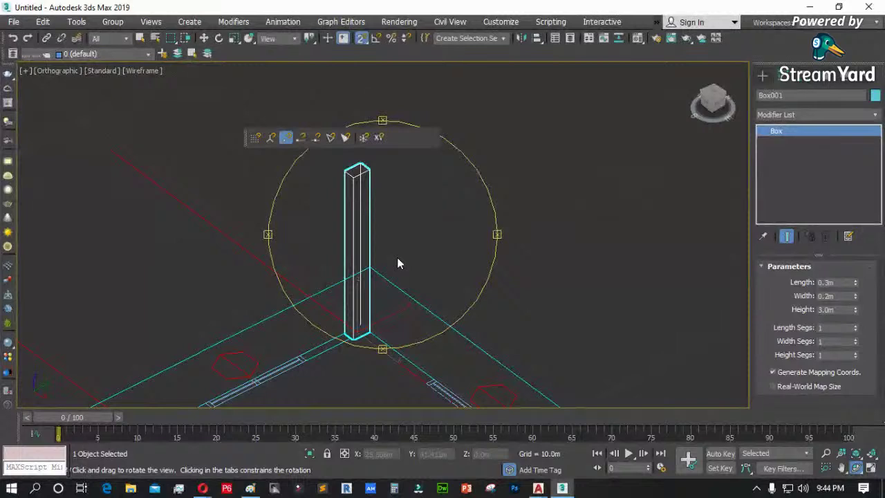
- Switch the snap type to 3D and activate the Box tool over the corner column in the Top view
drag(363, 44, 367, 71)
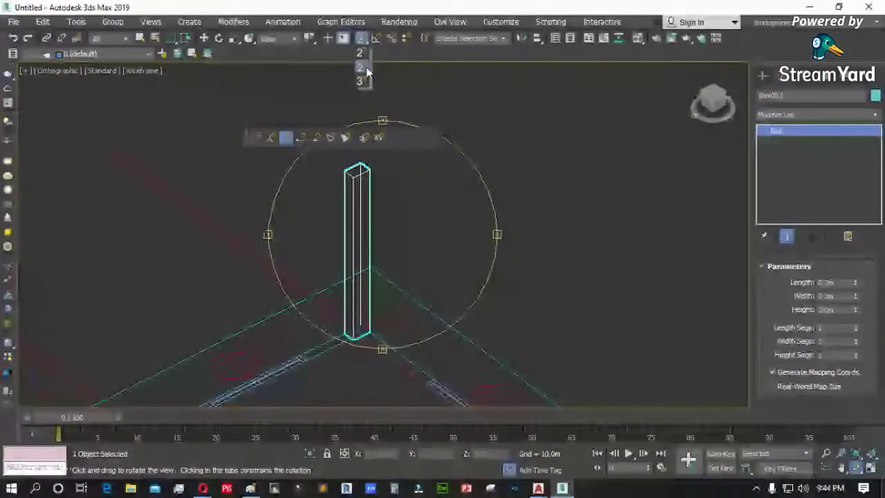
drag(366, 69, 364, 83)
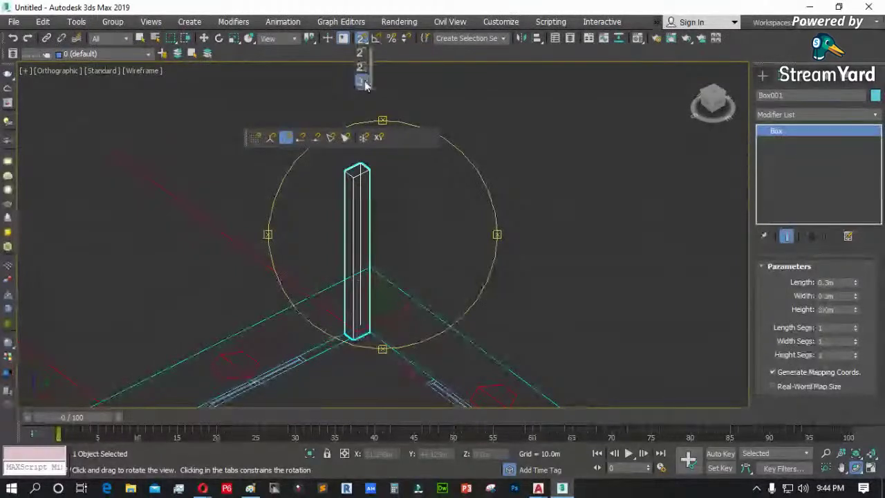
drag(365, 83, 365, 82)
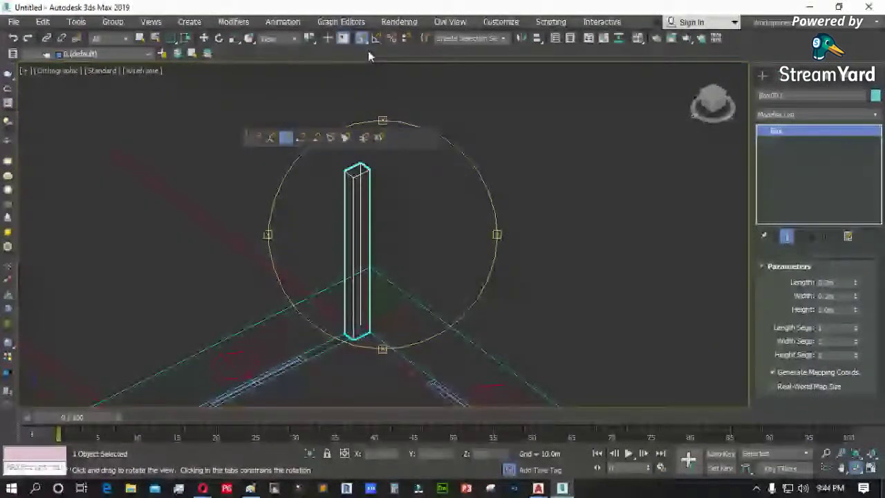
key(t)
click(763, 76)
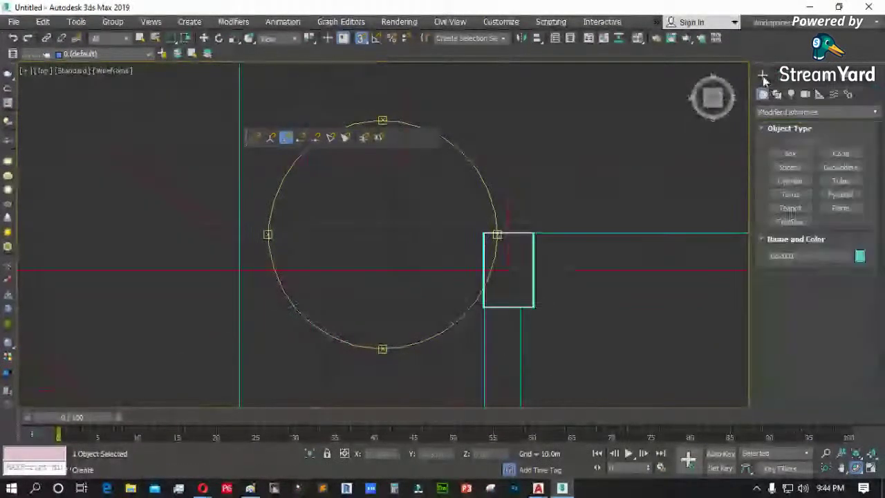
key(Delete)
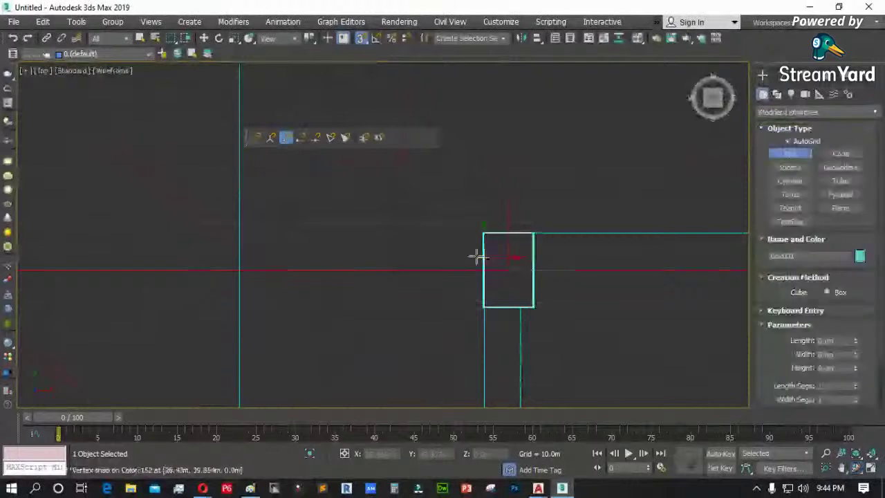
scroll(539, 266, up, 3)
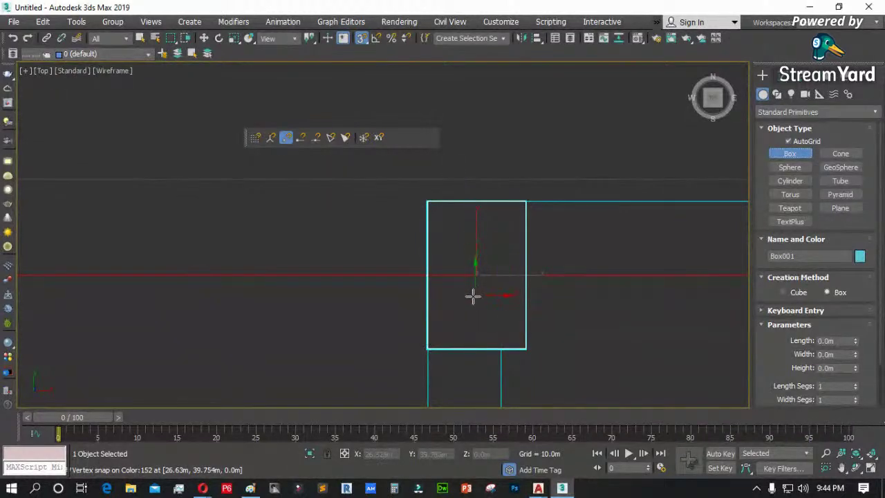
- Change the snap type to 2.5D and inspect the snapping corner at the column's base in 3D
click(360, 43)
drag(361, 45, 363, 69)
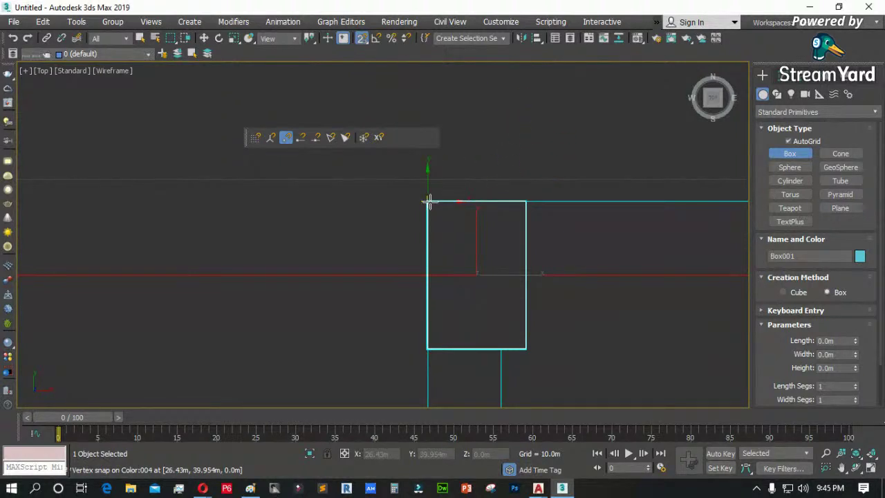
drag(623, 370, 441, 304)
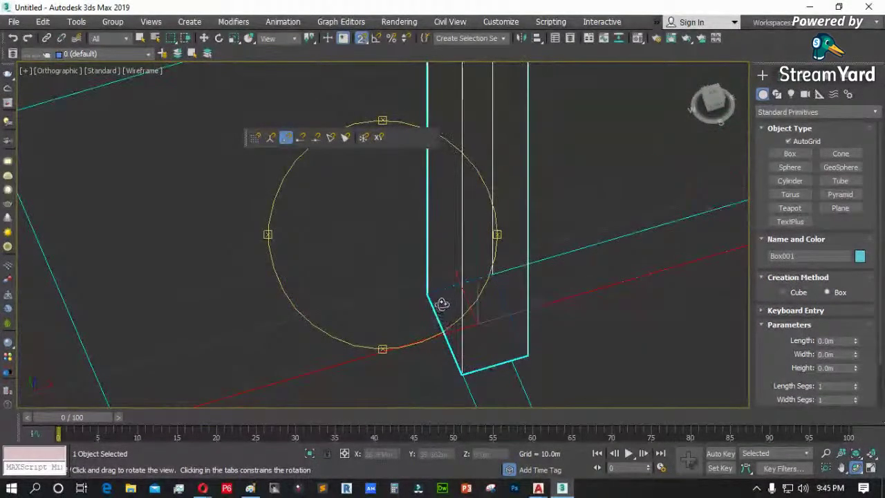
- Set the snap type to 2D and show the column in the Front view
drag(359, 38, 365, 56)
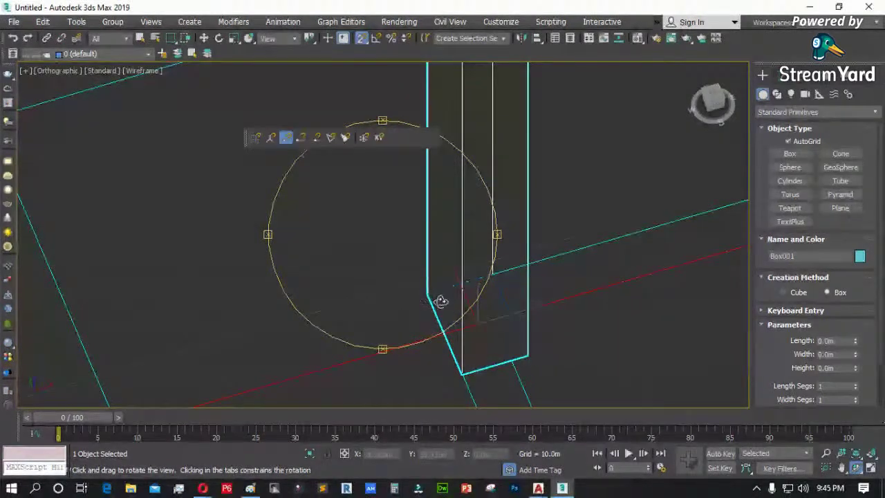
drag(431, 301, 568, 228)
key(f)
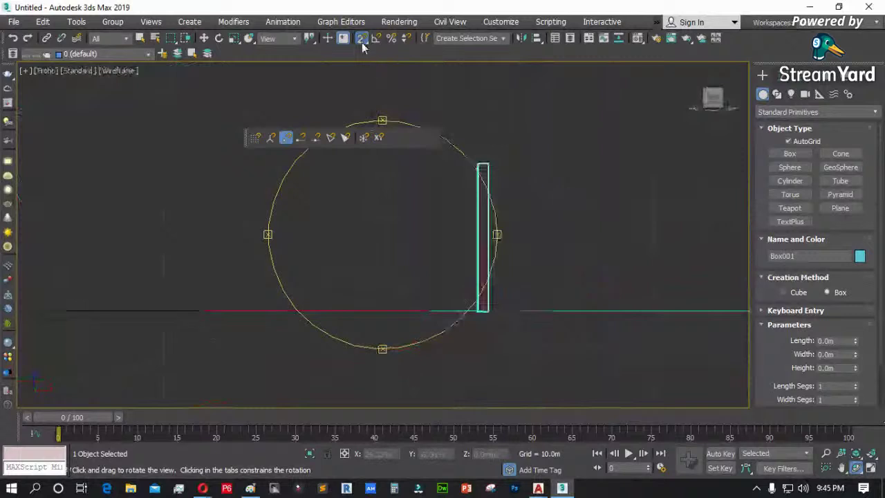
- Move the snap options toolbar away from the column and activate the Box tool at the column's upper corner in the Front view
click(360, 39)
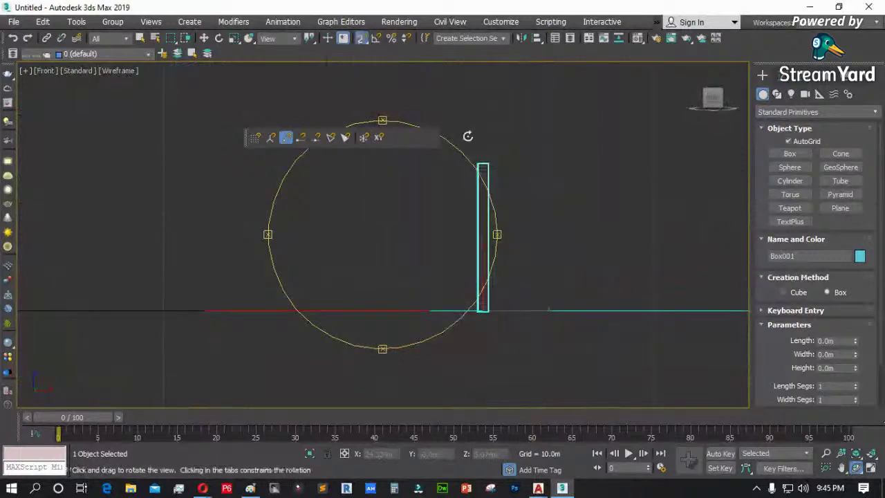
drag(490, 177, 492, 175)
drag(541, 143, 546, 161)
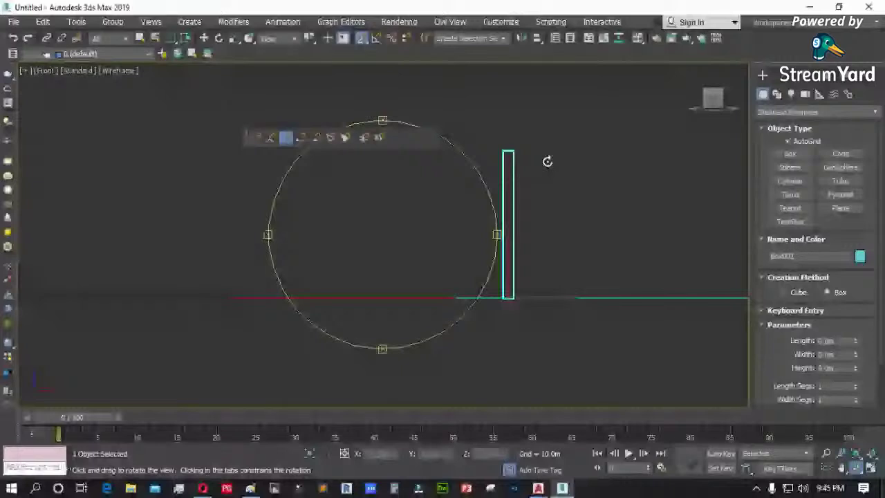
drag(236, 136, 172, 137)
click(801, 155)
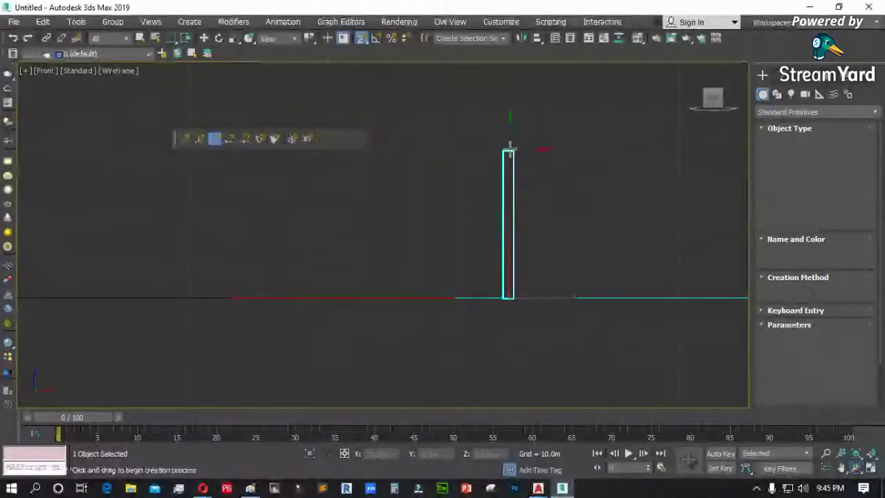
drag(505, 154, 507, 155)
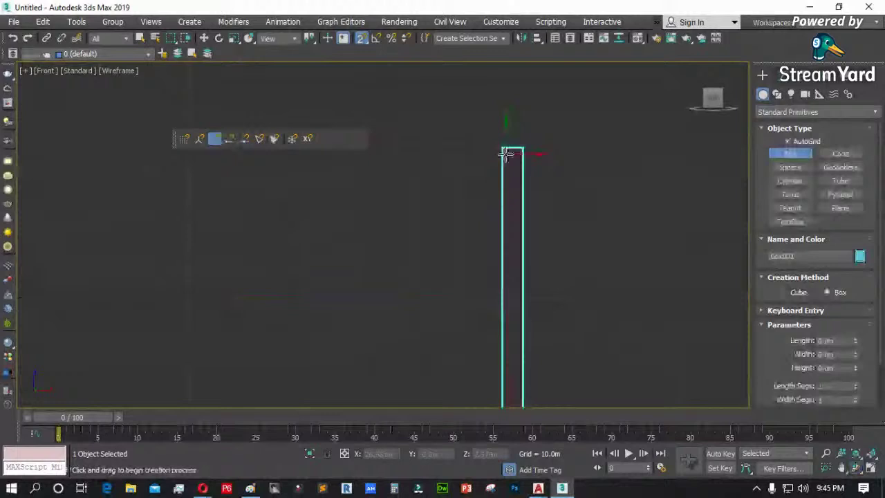
right_click(508, 154)
scroll(512, 360, up, 3)
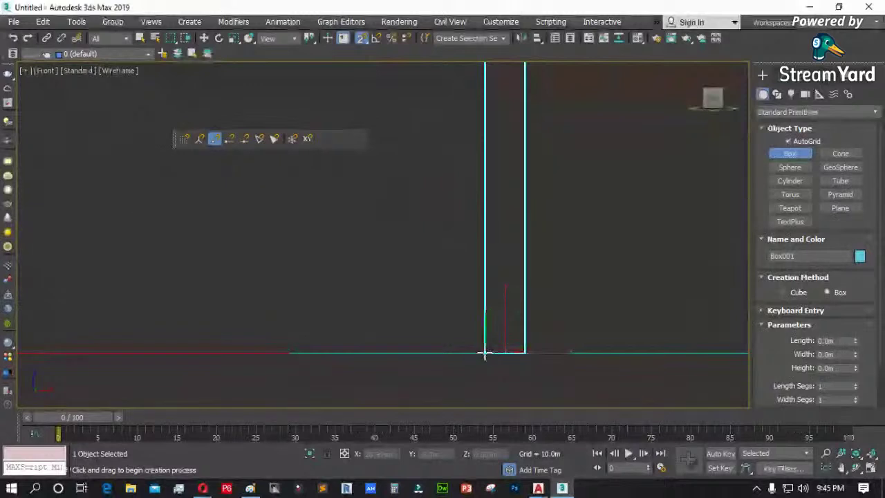
- Turn off AutoGrid for the Box tool and check vertex snapping at the column's base in the Front view
click(792, 142)
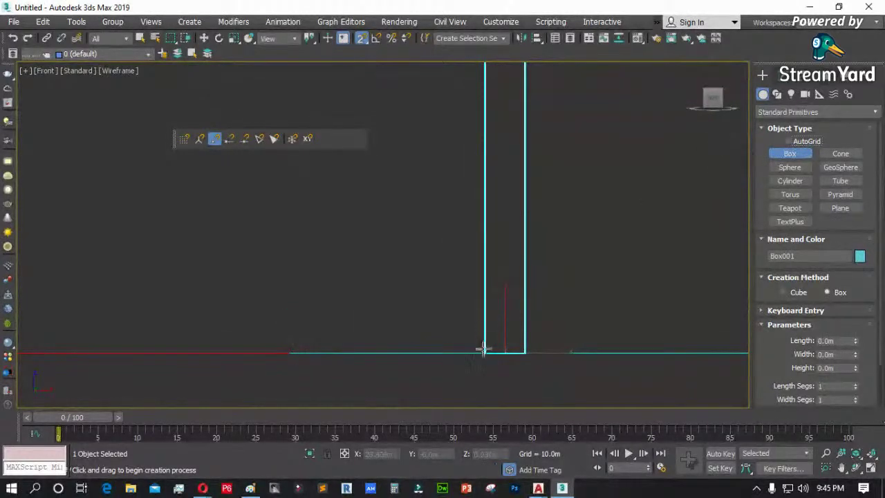
scroll(484, 356, up, 5)
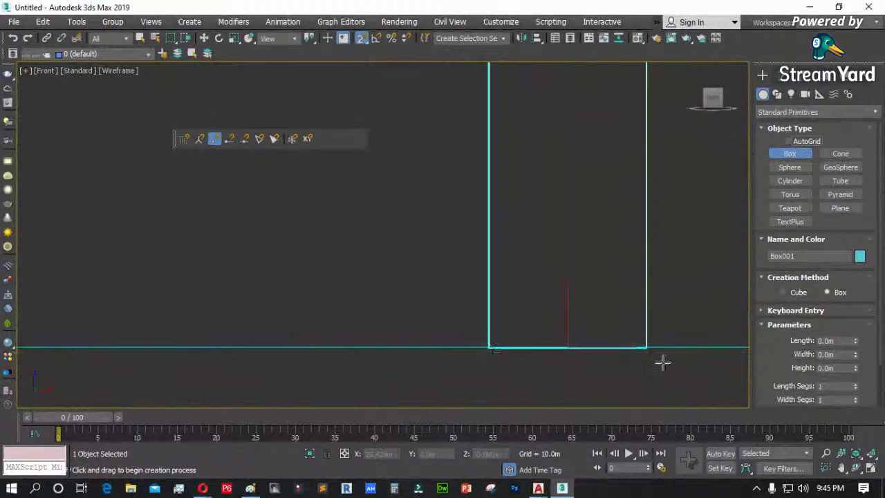
scroll(273, 156, down, 1)
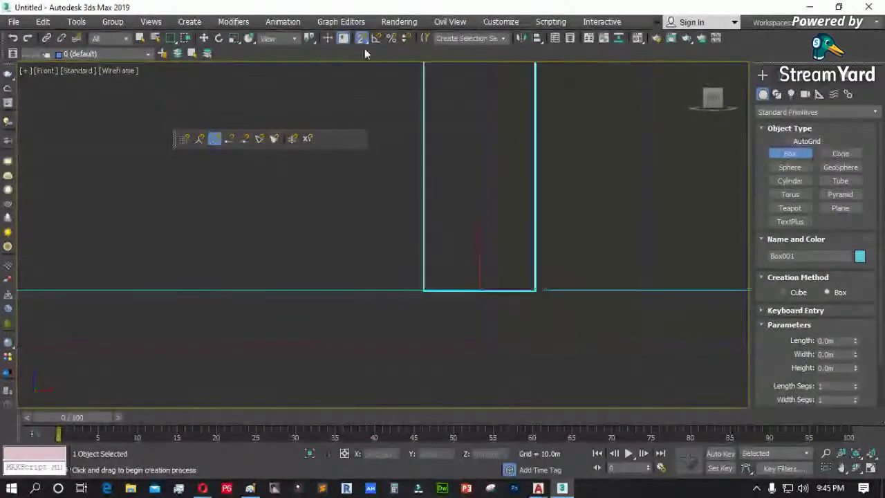
click(767, 154)
click(360, 36)
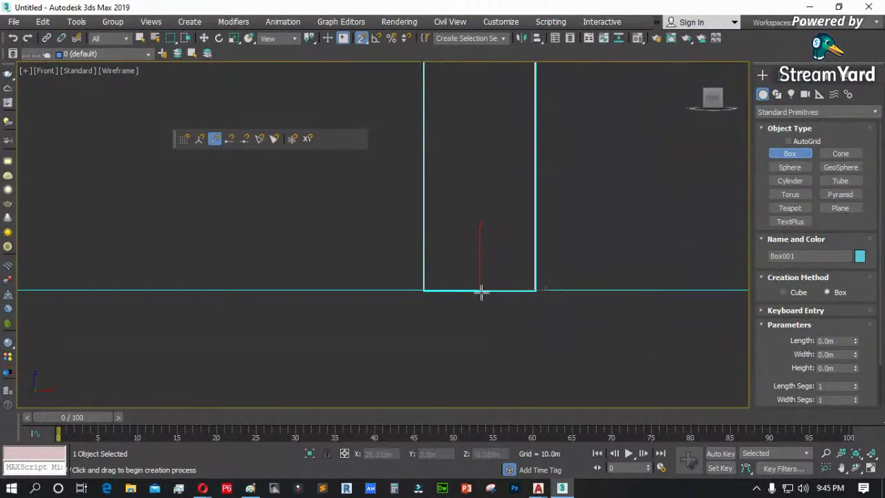
- Show the column in the Top view, then inspect its base and the adjoining wall lines in 3D
key(t)
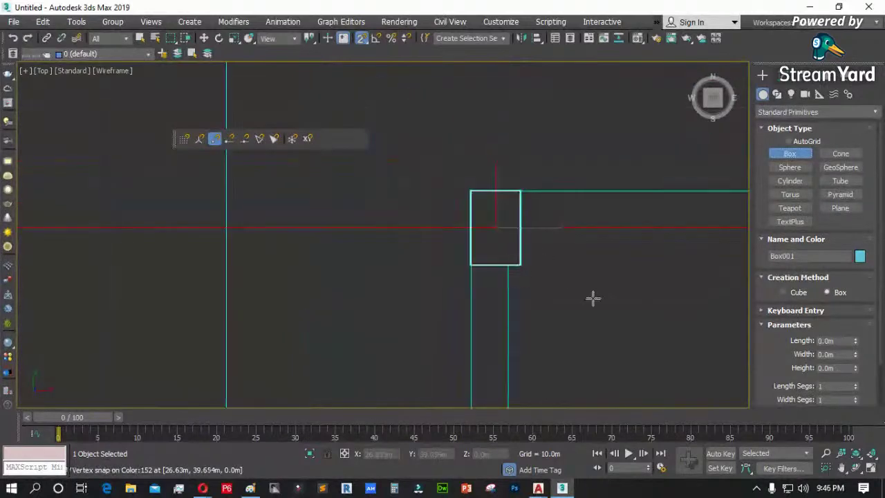
click(855, 468)
drag(423, 276, 511, 276)
scroll(493, 339, up, 5)
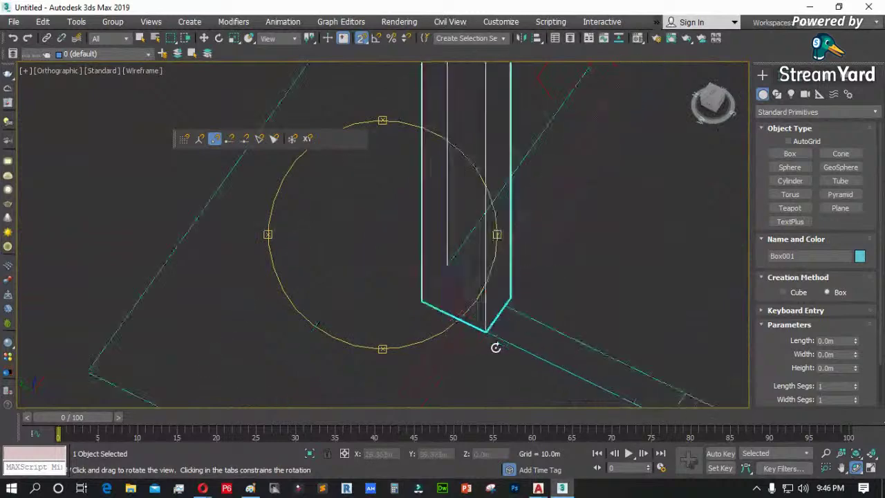
drag(408, 240, 557, 338)
drag(461, 282, 275, 242)
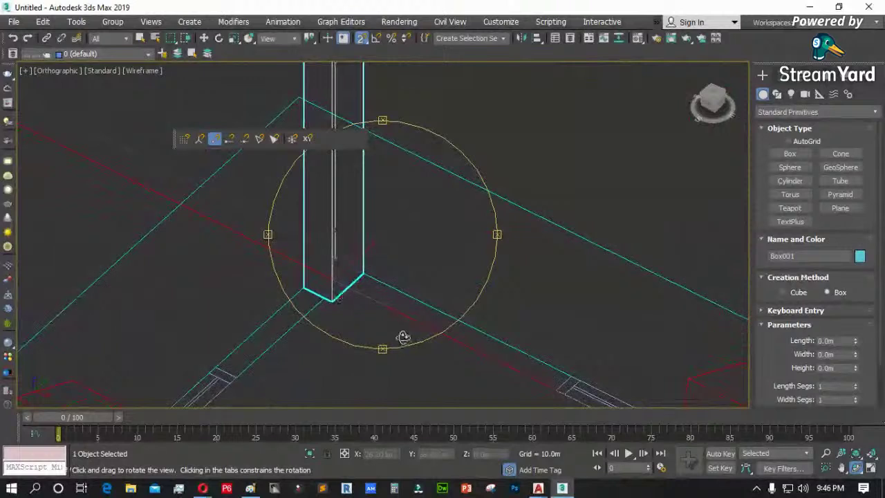
drag(401, 336, 415, 322)
drag(323, 247, 509, 340)
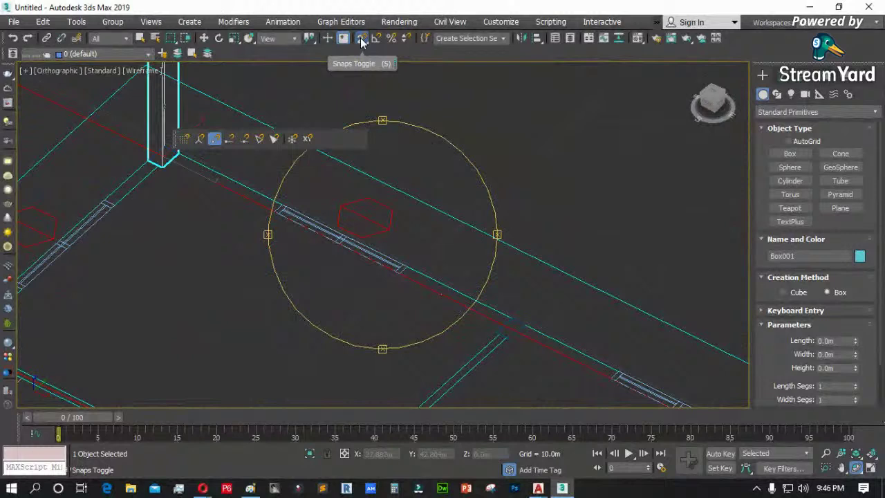
- Draw a vertex-snapped wall box 0.15 m by 4.8 m from the corner column along the plan's wall lines and set its height to 3 m
drag(360, 40, 363, 54)
click(790, 179)
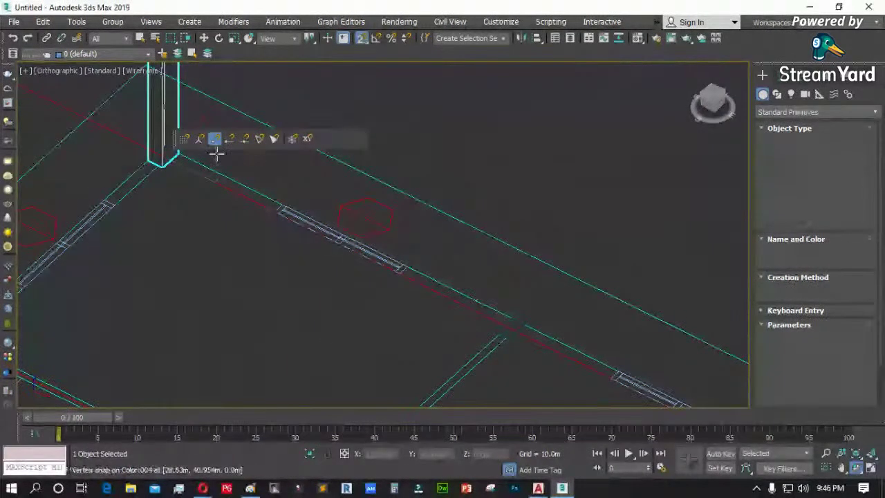
scroll(177, 193, up, 4)
drag(147, 197, 498, 363)
scroll(129, 177, up, 4)
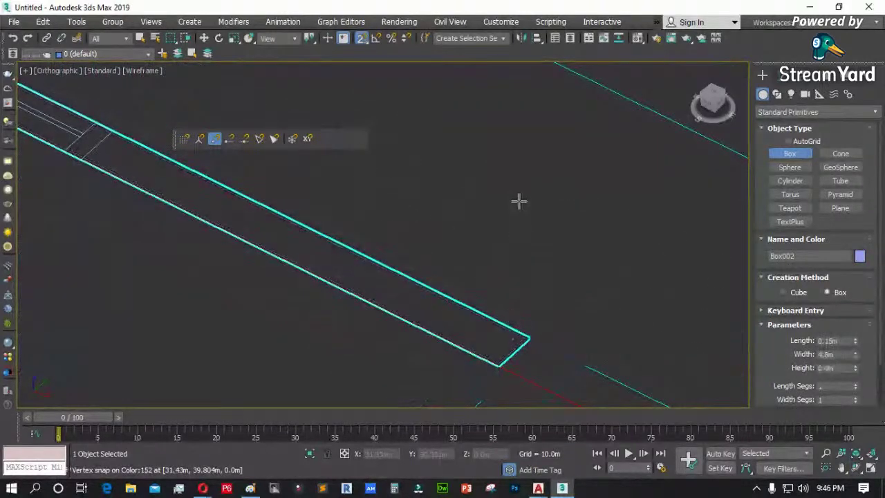
click(835, 369)
text(3)
key(Return)
alt+middle_drag(405, 267, 631, 336)
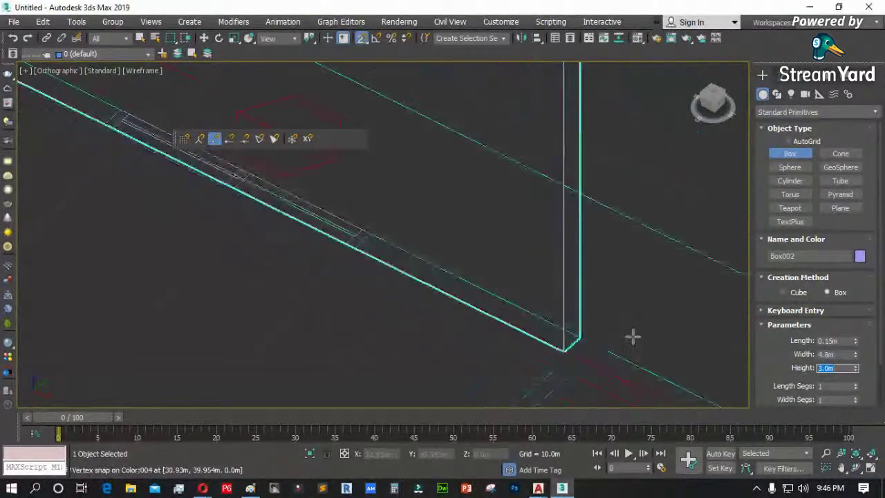
- Set the snap type to 2.5D and try starting a box at the upper end corner of the wall
scroll(595, 313, down, 2)
scroll(609, 125, up, 3)
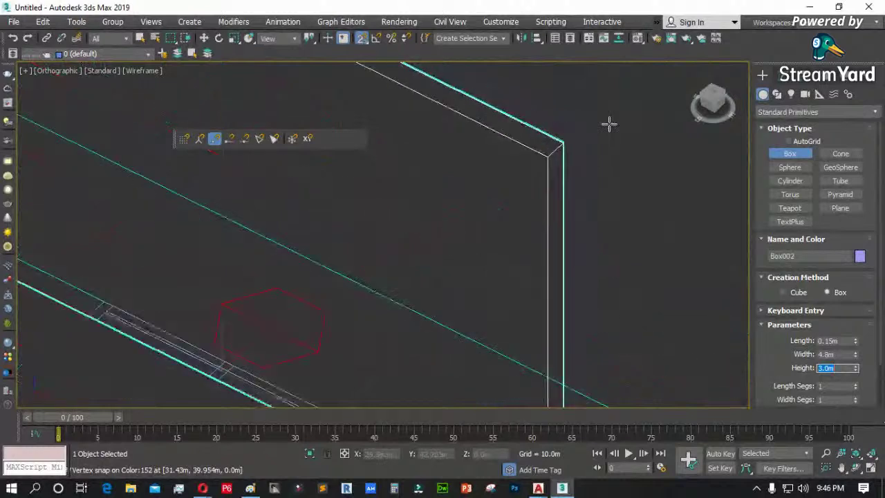
scroll(589, 278, down, 1)
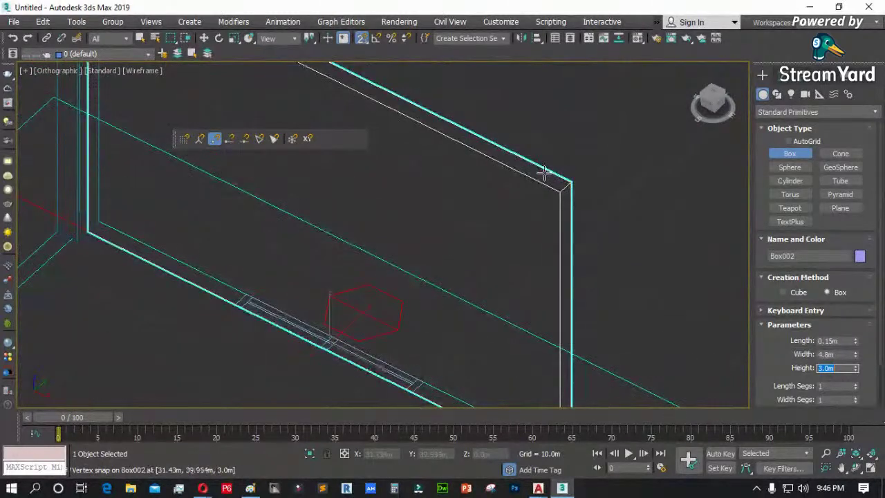
click(361, 40)
drag(362, 46, 362, 70)
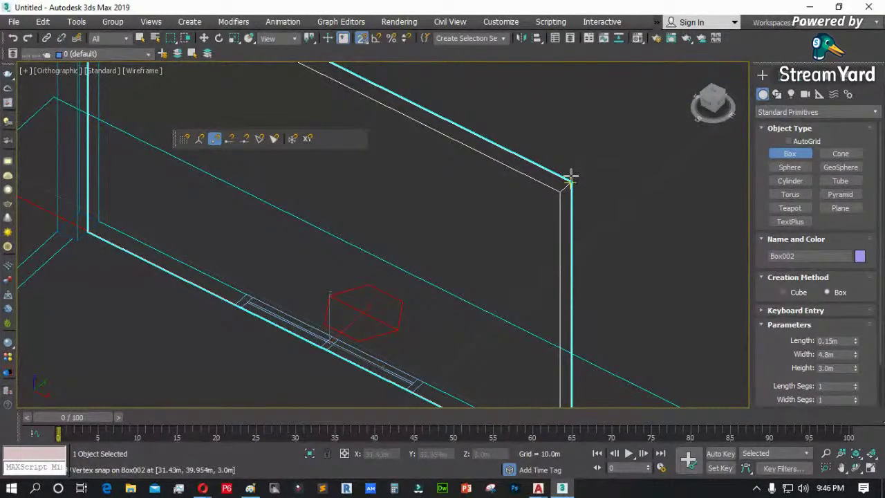
drag(569, 179, 578, 316)
right_click(670, 318)
scroll(670, 319, down, 3)
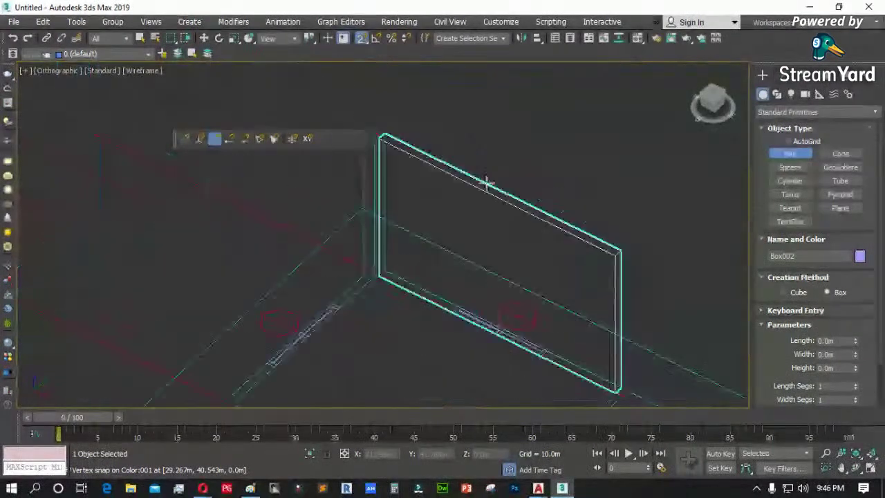
- Draw a box 0.15 m by 4.8 m by snapping to the wall's upper corners with 2.5D snap and set its height to 3 m
scroll(391, 149, up, 4)
middle_drag(532, 216, 590, 187)
drag(474, 158, 509, 181)
click(474, 163)
scroll(474, 164, down, 3)
drag(532, 209, 667, 260)
scroll(629, 247, up, 3)
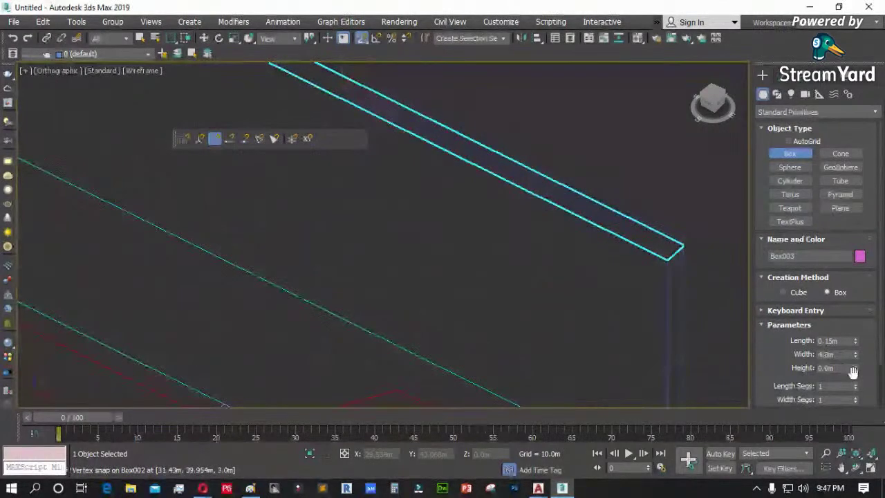
click(741, 337)
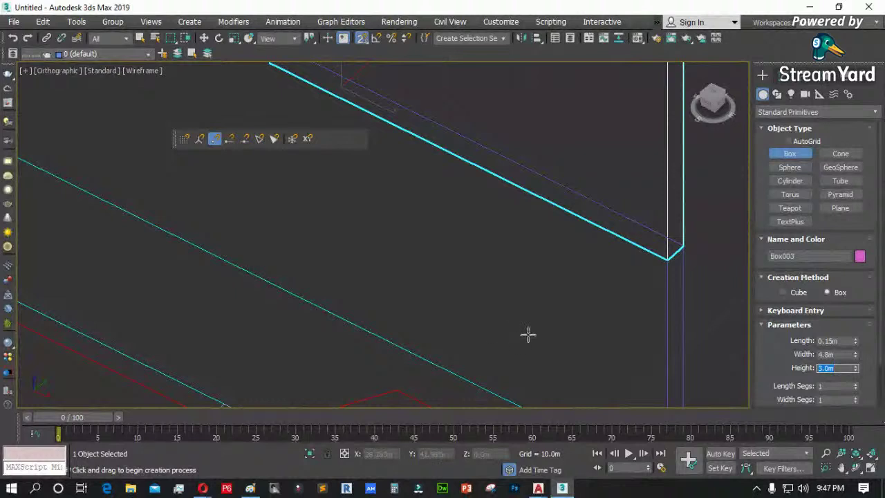
- Inspect the position of the second wall box against the first wall from several angles and delete the second box
scroll(528, 335, down, 4)
click(362, 40)
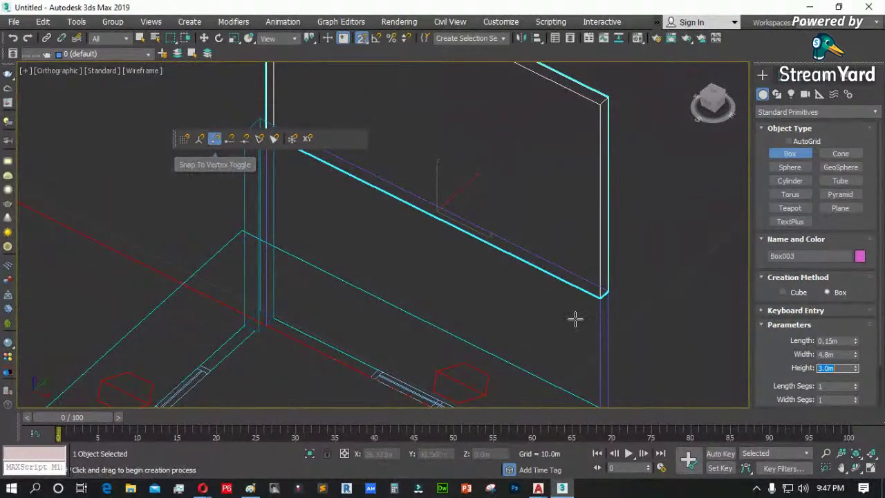
click(857, 470)
drag(458, 271, 443, 286)
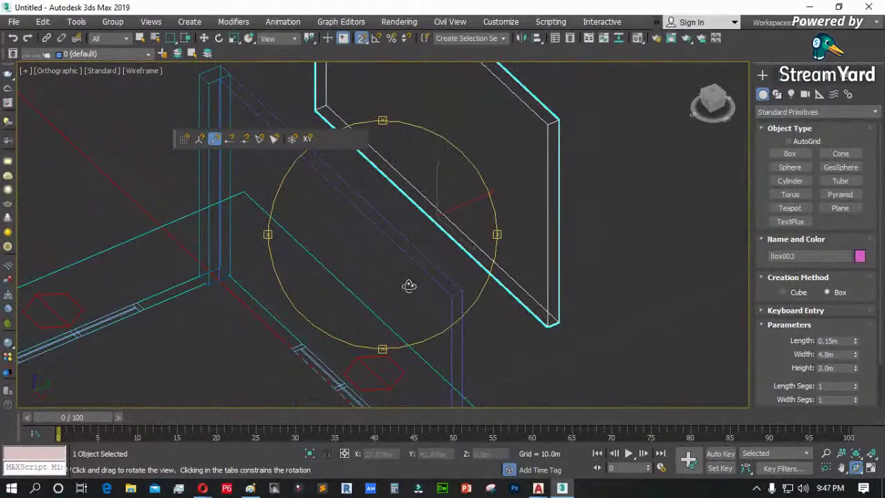
drag(409, 287, 558, 285)
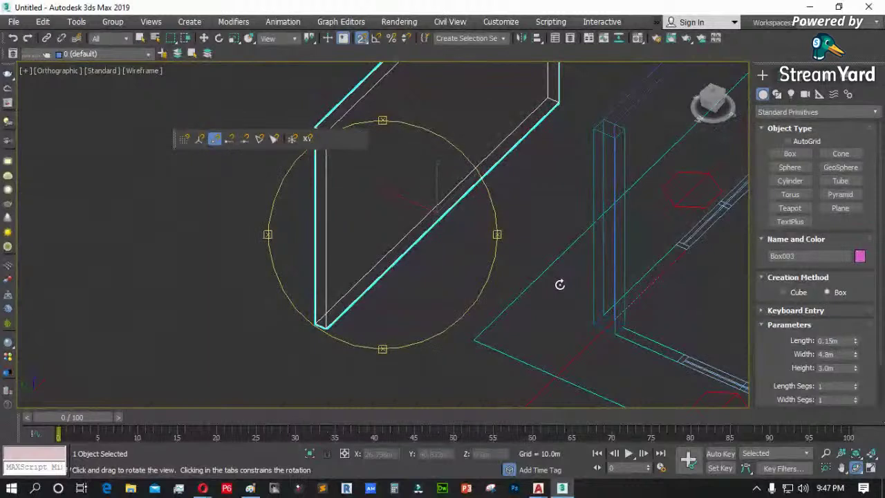
drag(364, 273, 394, 273)
right_click(398, 270)
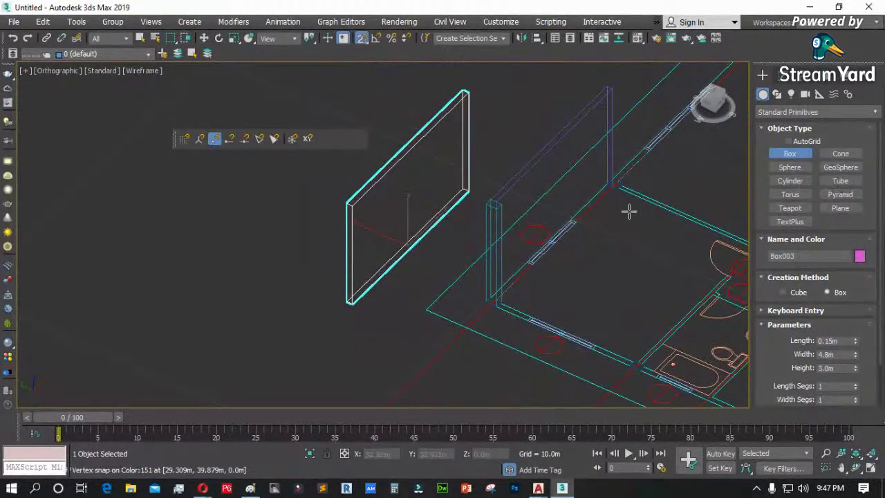
key(Delete)
- Set the snap type to 3D and draw a box 0.15 m by 4.8 m on the wall's upper corners, 3 m high
drag(360, 38, 363, 80)
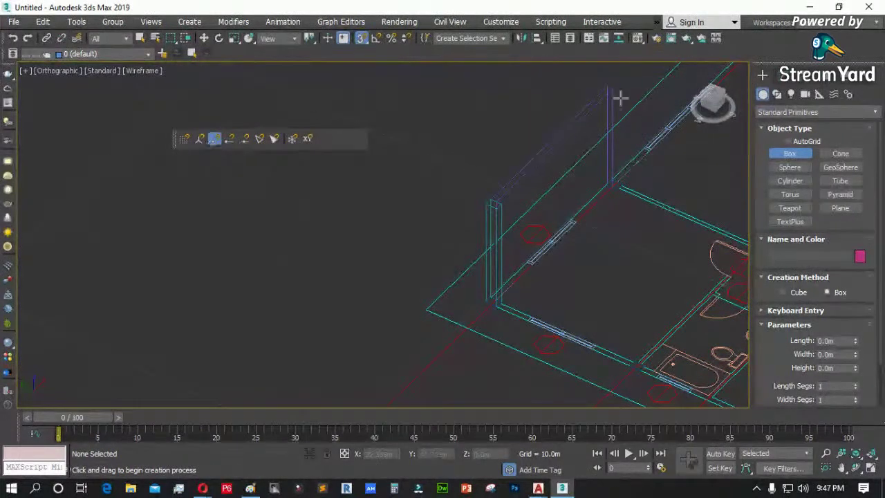
scroll(649, 90, up, 3)
scroll(622, 103, up, 3)
drag(494, 92, 338, 89)
scroll(509, 132, down, 3)
scroll(432, 205, up, 3)
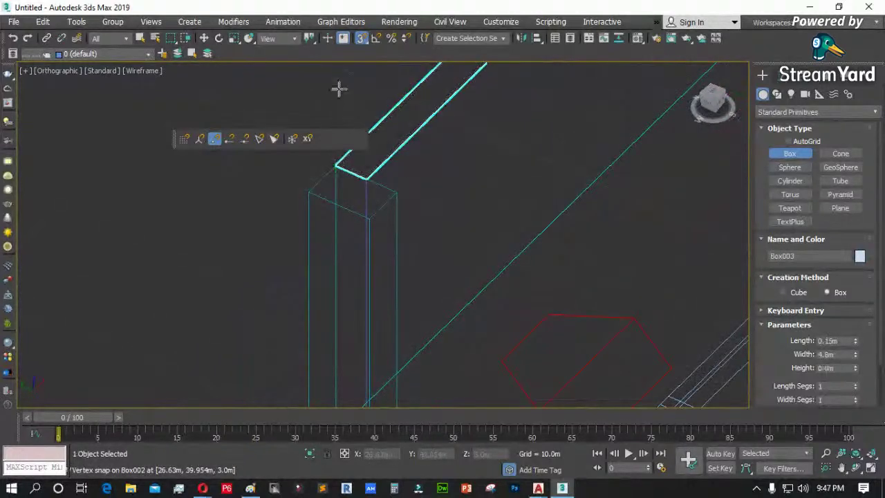
click(844, 367)
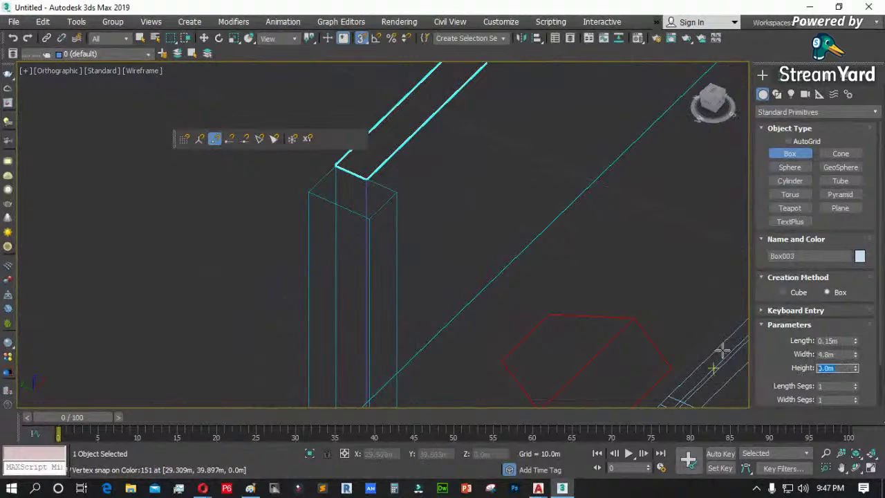
text(3)
key(Return)
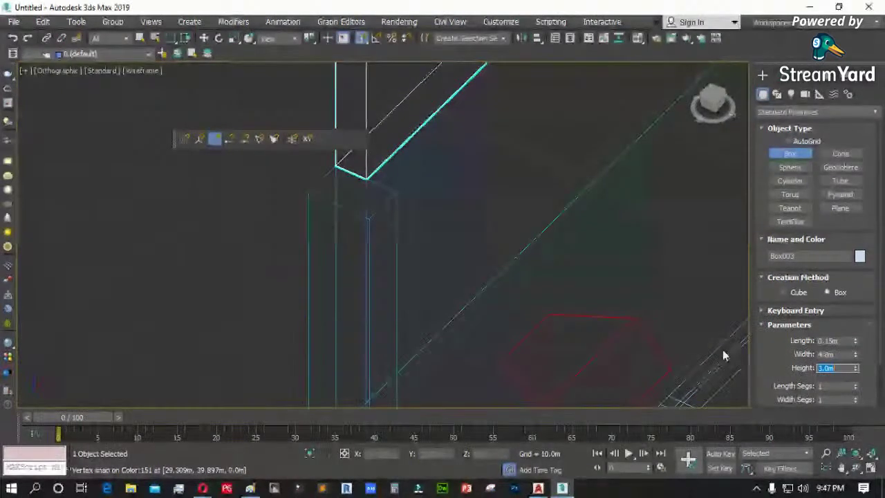
- Inspect the stacked upper and lower wall boxes in 3D
scroll(452, 249, down, 3)
click(856, 468)
drag(419, 261, 549, 203)
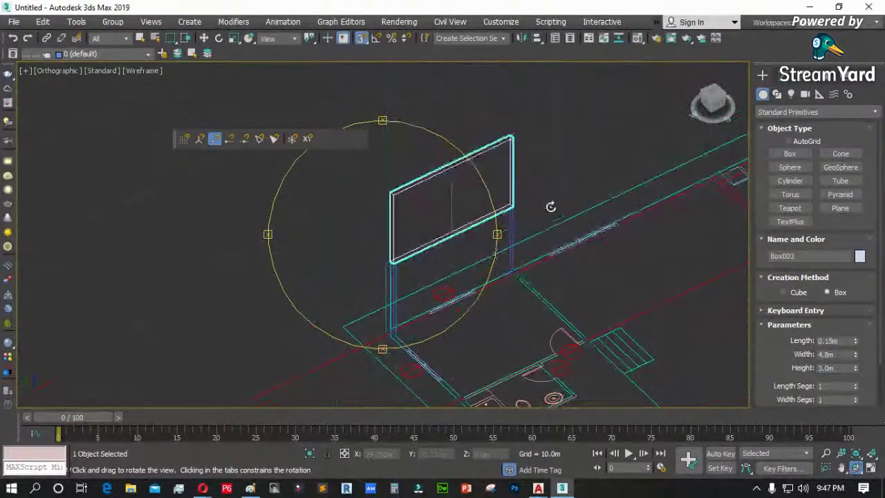
right_click(547, 194)
scroll(452, 149, up, 2)
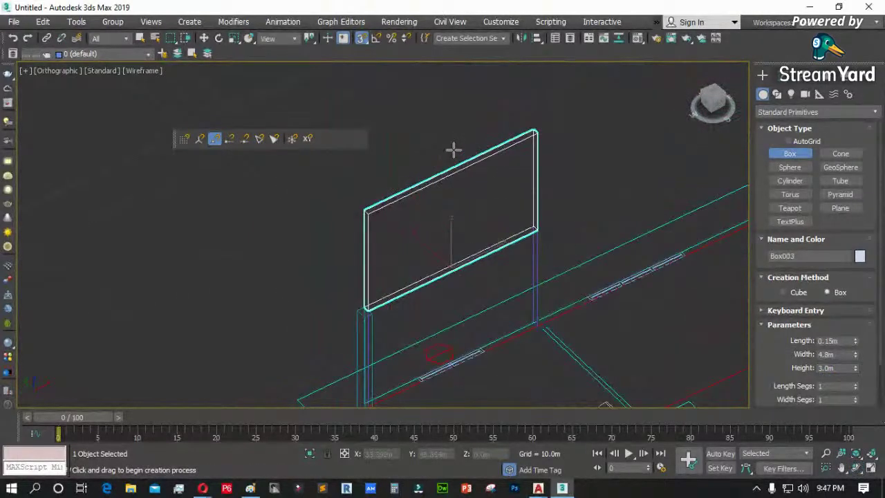
- Reactivate the Box tool and select the 3D snap type again with the whole floor plan in view
click(781, 153)
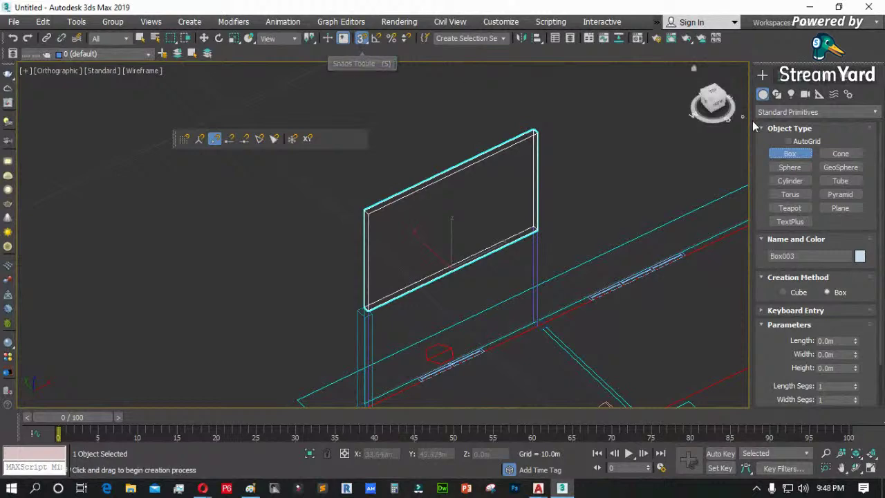
scroll(443, 254, down, 4)
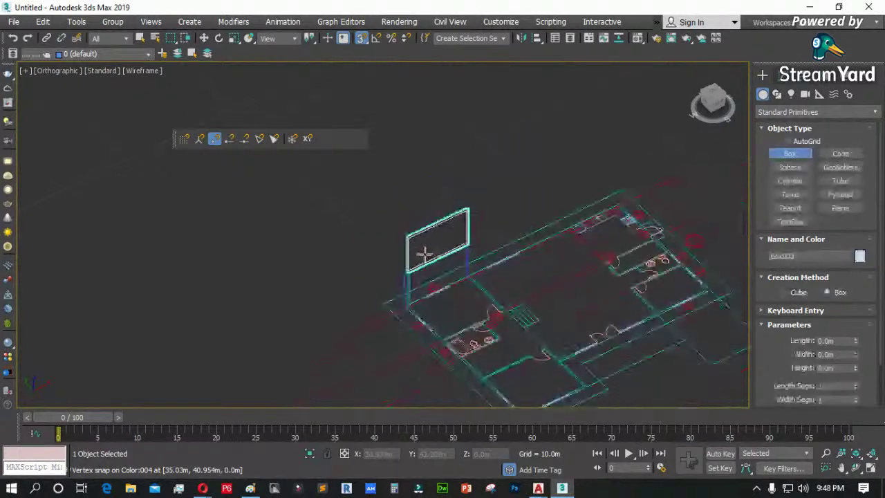
click(360, 40)
drag(360, 41, 366, 81)
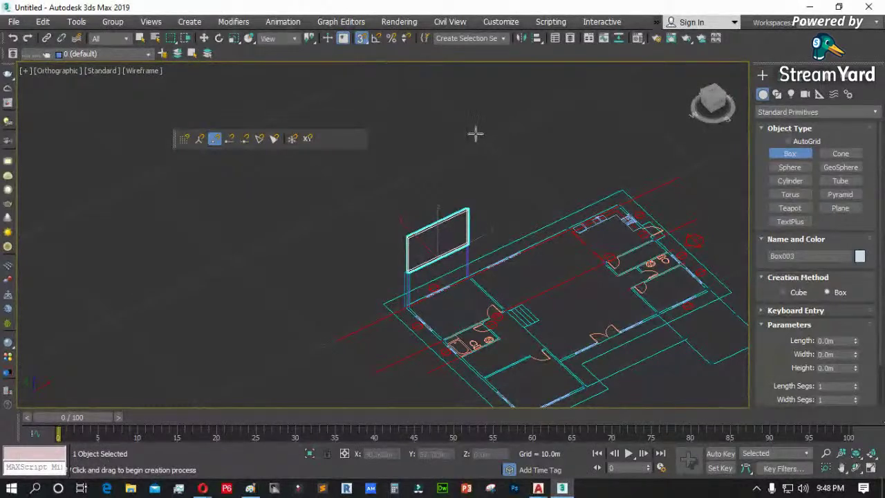
- Delete the stacked upper and lower wall boxes beside the corner column
key(w)
scroll(484, 228, up, 5)
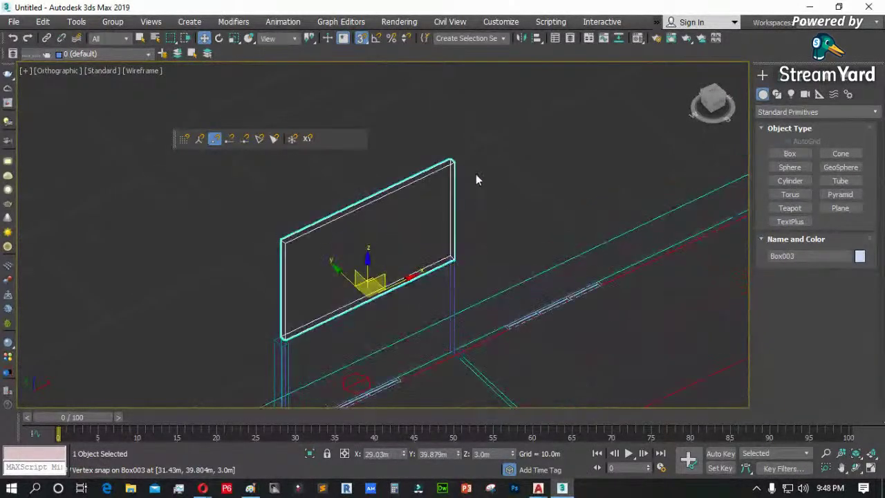
ctrl+click(430, 262)
key(Delete)
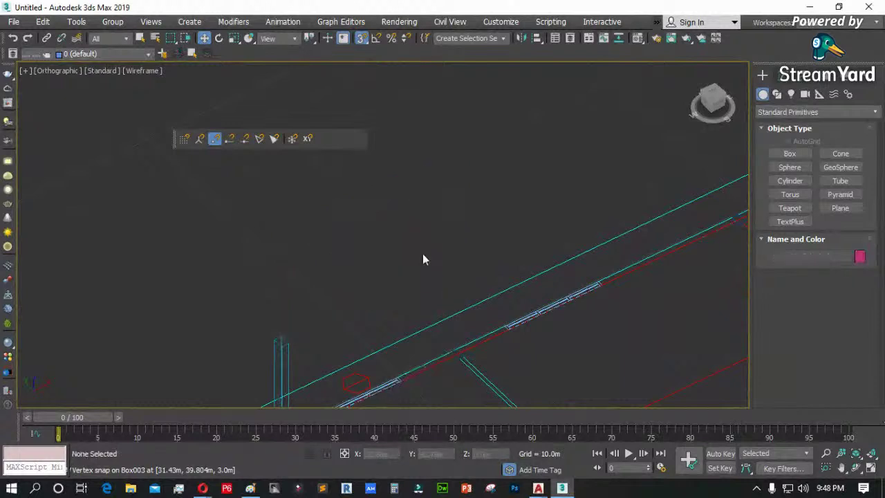
- Dock the floating snap options toolbar with the layer tools above the viewport
drag(175, 141, 227, 55)
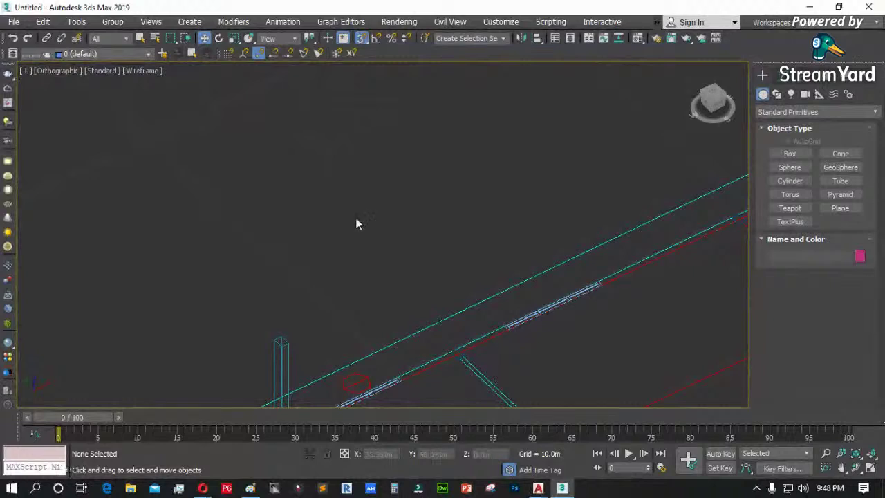
click(565, 490)
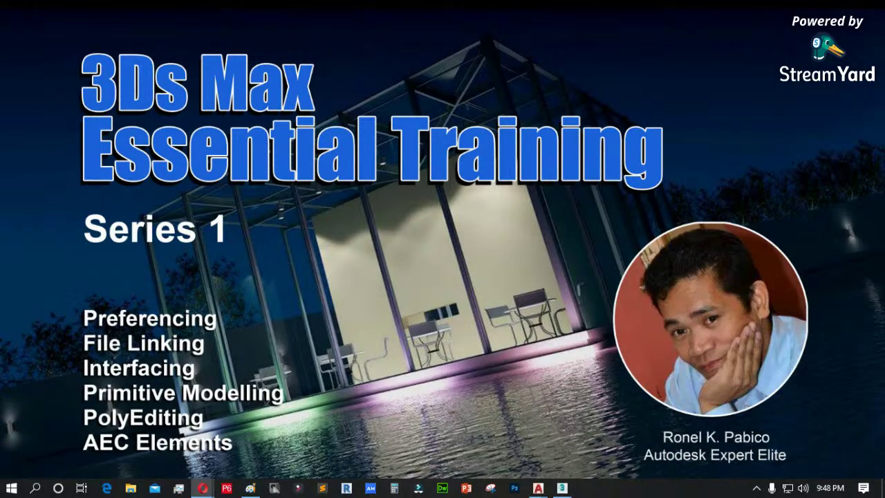
click(562, 488)
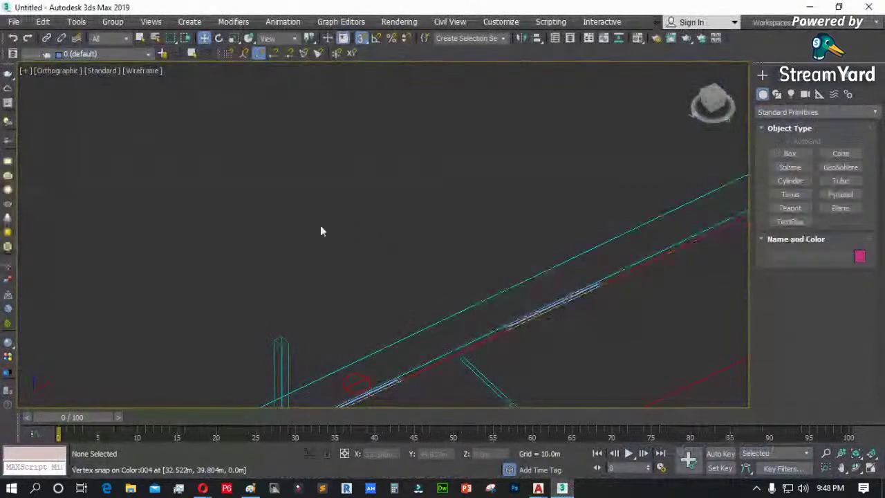
- Delete the remaining column box and show the floor plan in Top view with angle snap on
scroll(320, 228, down, 4)
click(280, 297)
key(Delete)
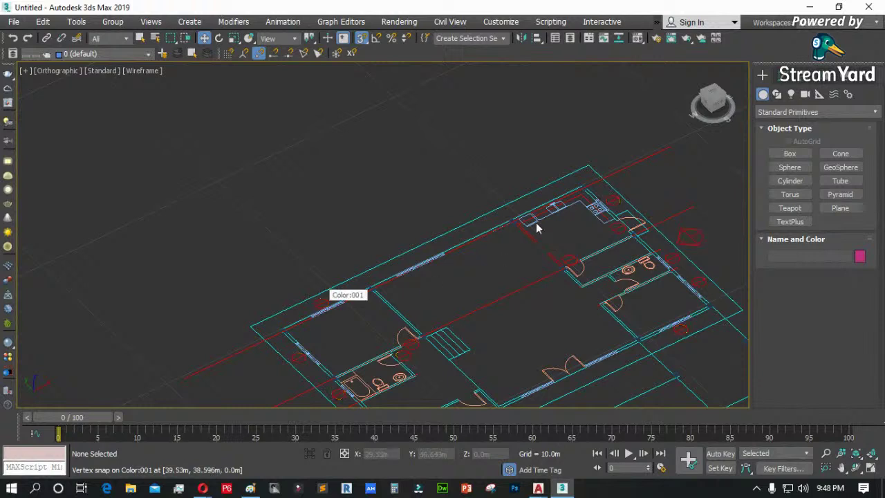
key(t)
key(a)
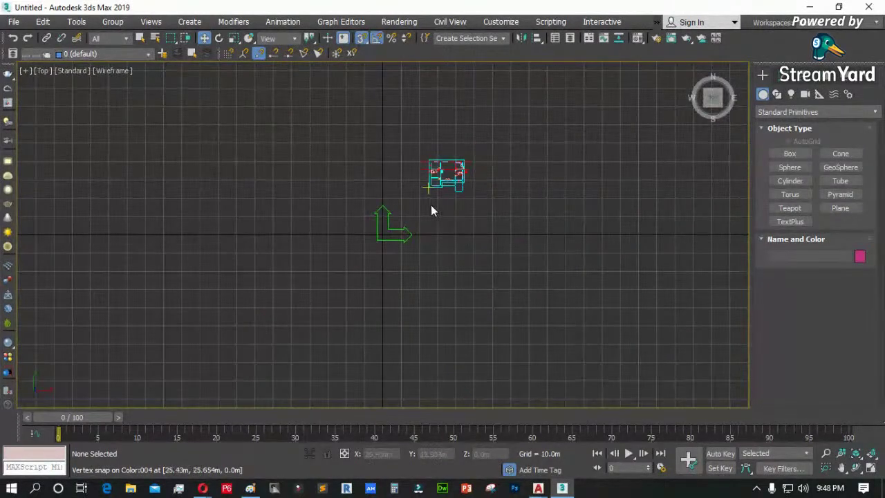
scroll(457, 158, up, 5)
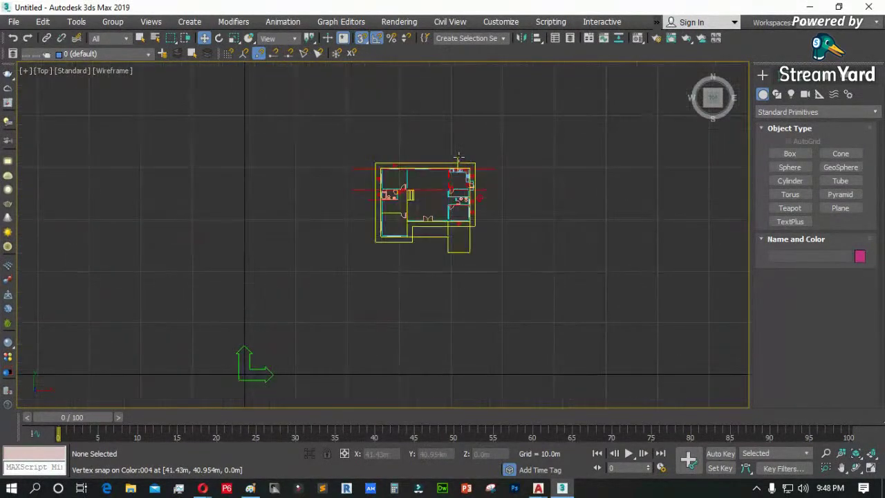
- Change the geometry category from Standard Primitives to AEC Extended
click(780, 112)
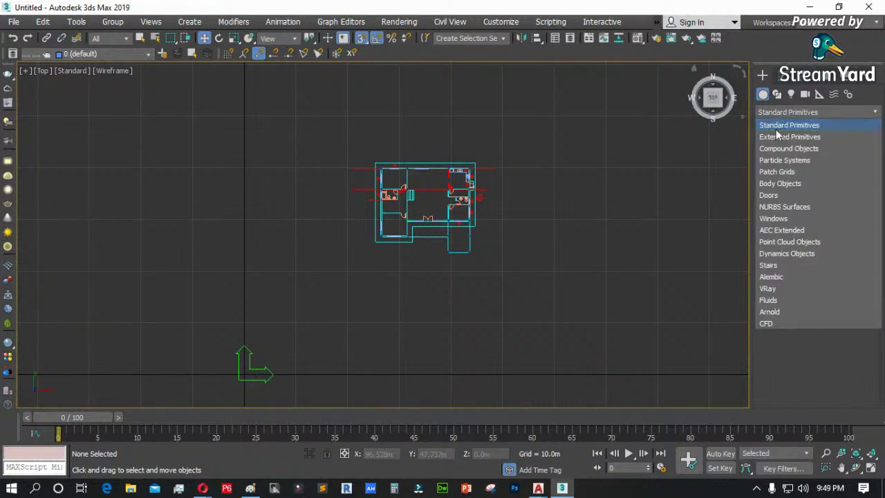
click(782, 231)
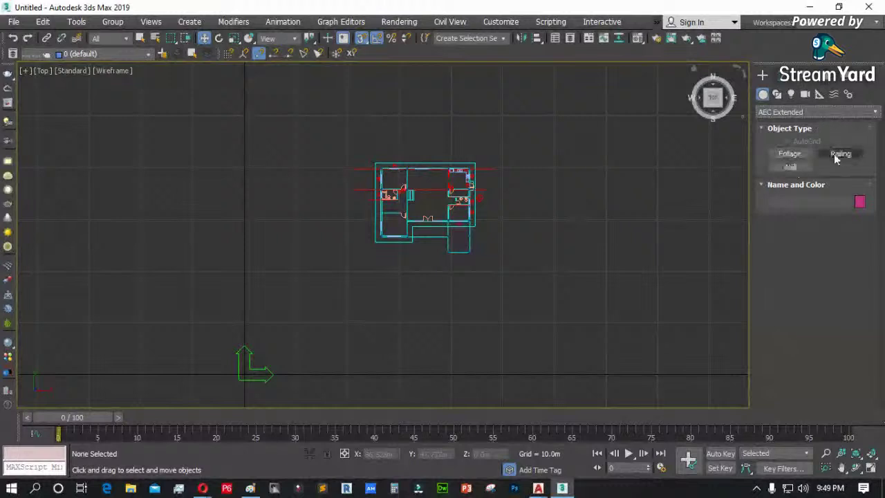
click(795, 113)
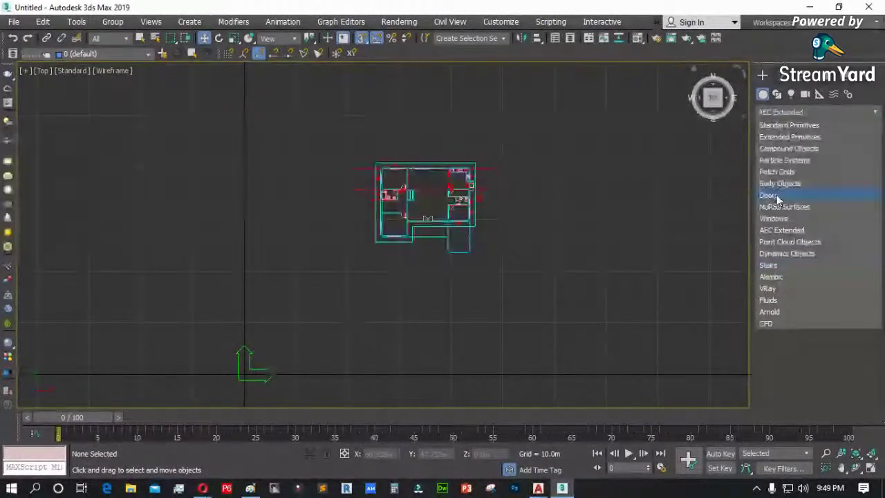
click(778, 230)
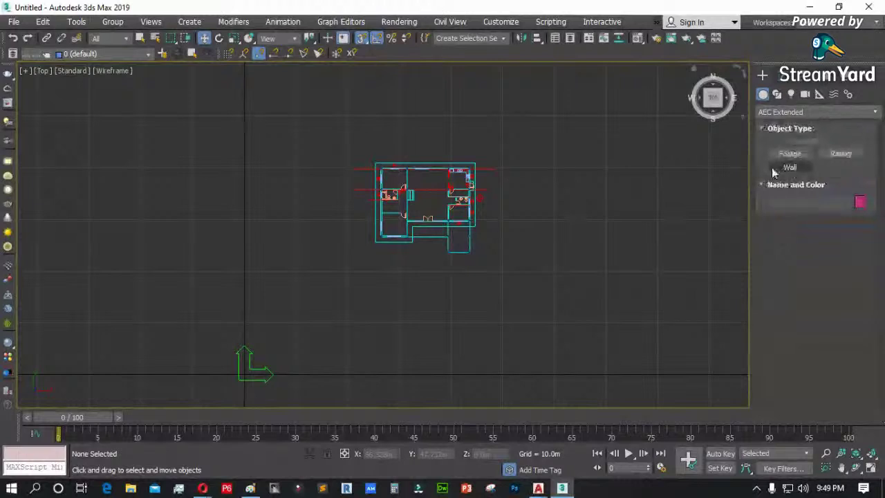
- Measure the upper wall's thickness with a Tape helper at the corner column
scroll(349, 168, up, 8)
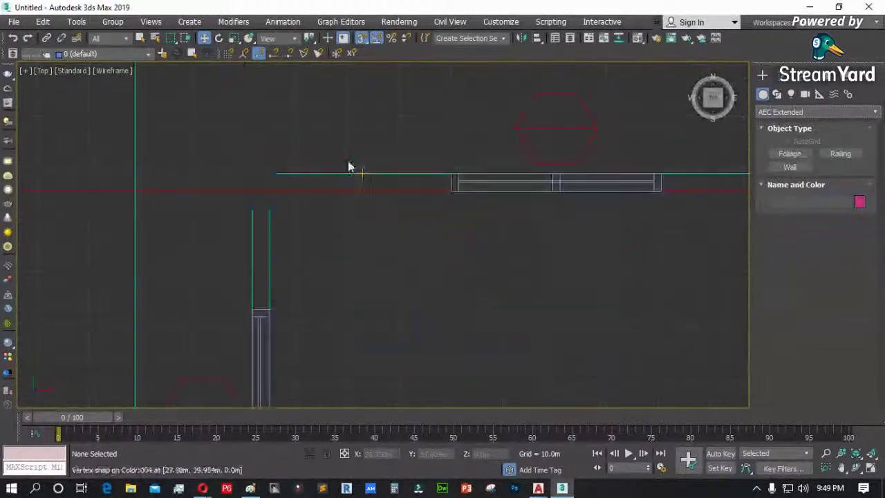
scroll(394, 306, down, 5)
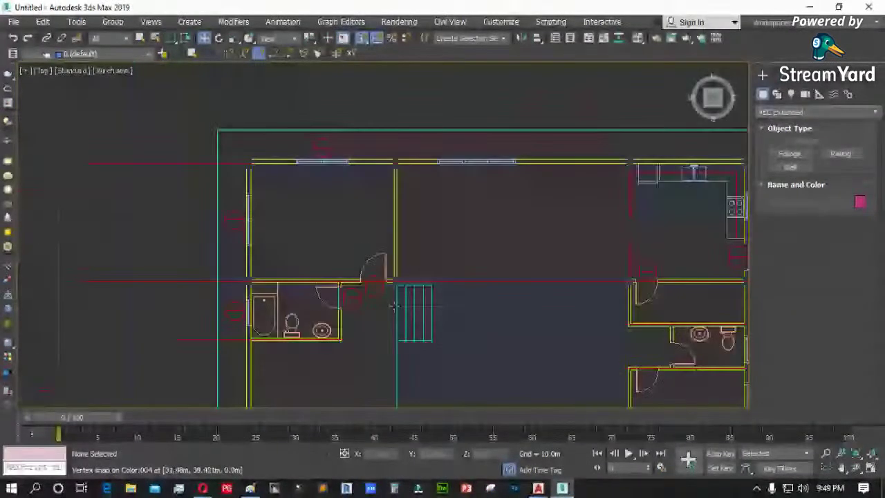
click(540, 490)
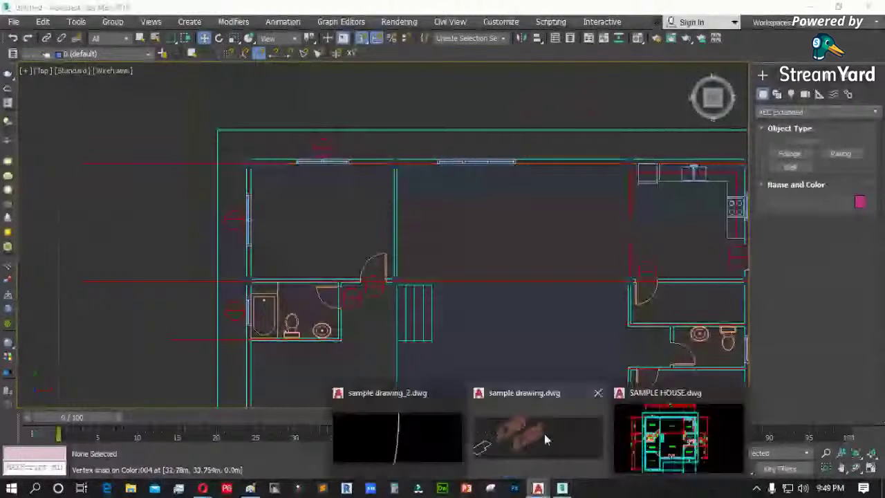
scroll(255, 163, up, 5)
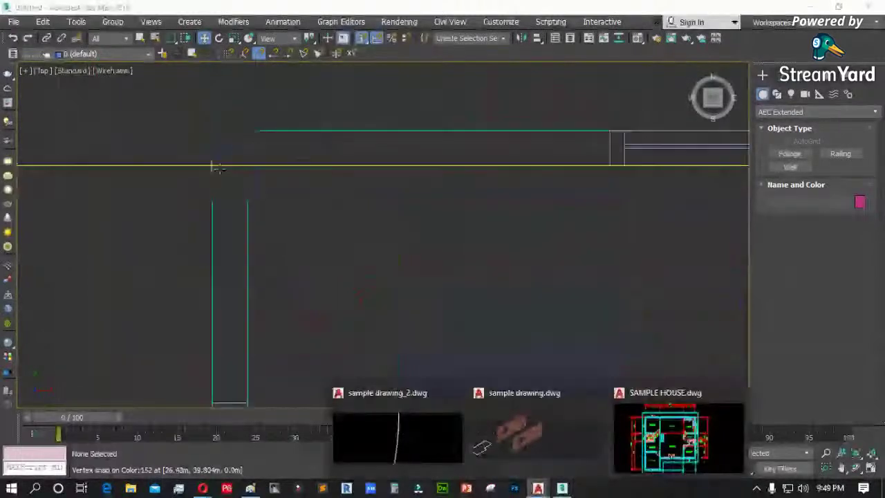
click(819, 95)
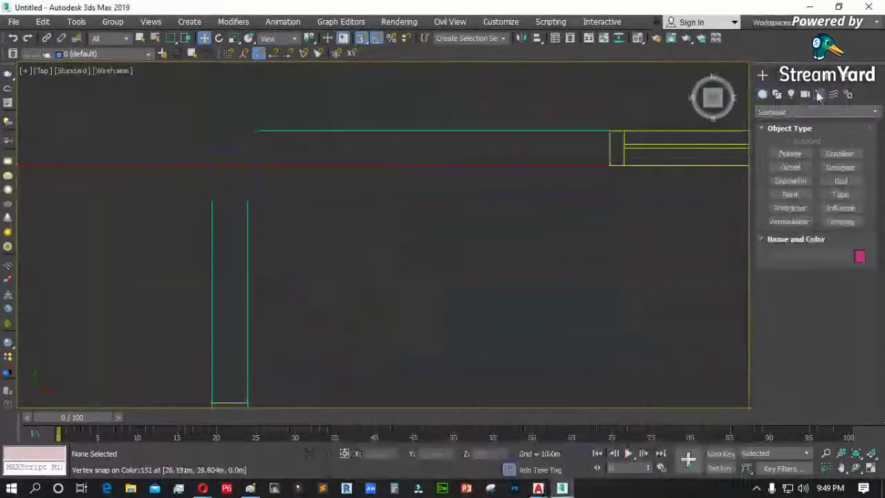
click(843, 198)
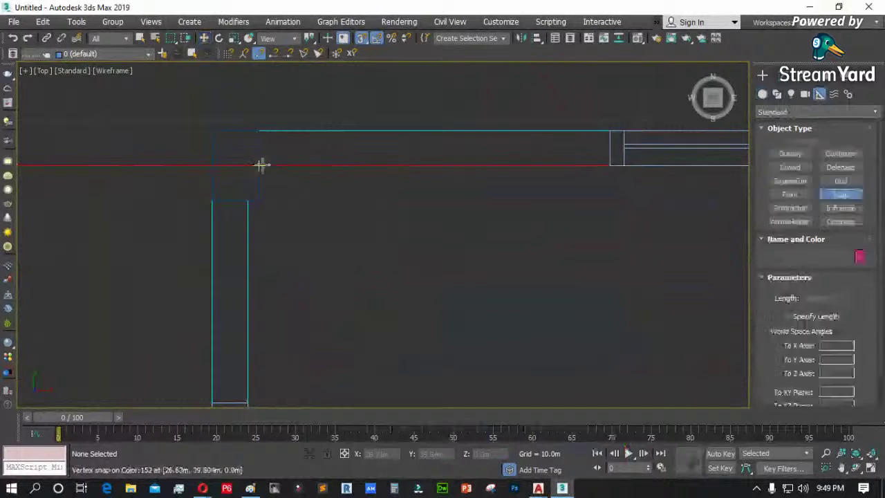
click(261, 164)
drag(261, 164, 257, 131)
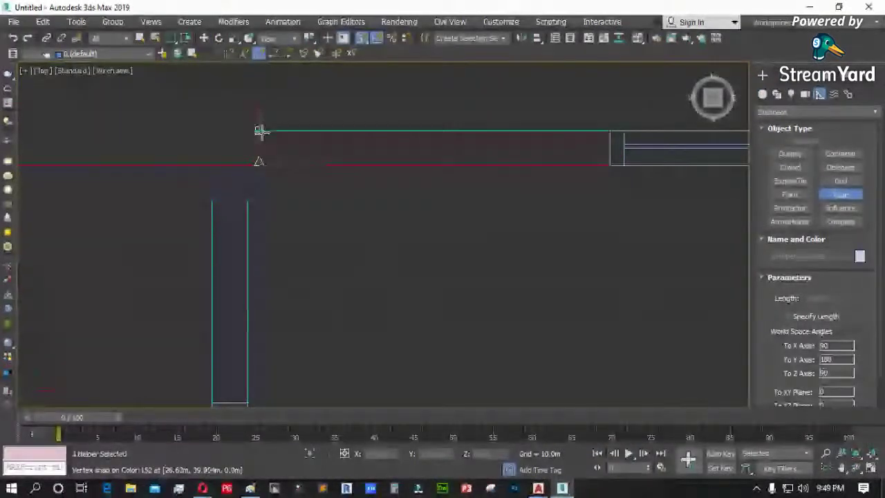
key(w)
- Change the snap type from 3D and delete the tape helper at the column
drag(359, 43, 364, 58)
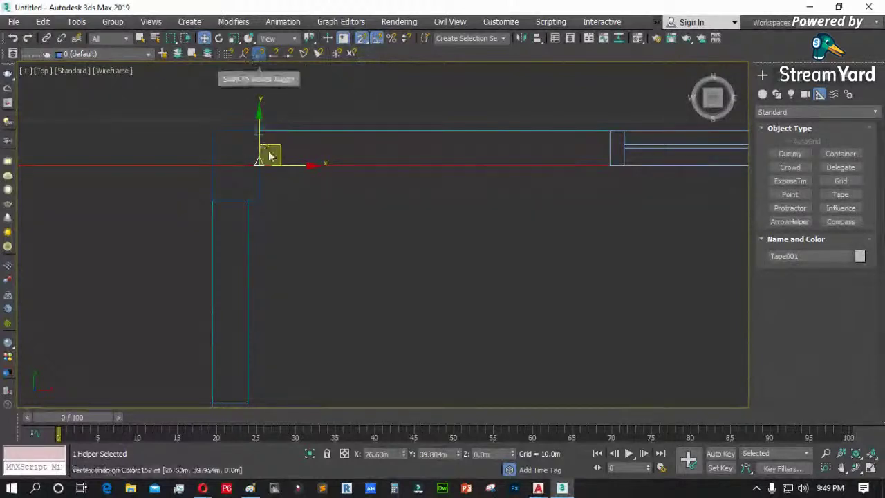
key(Delete)
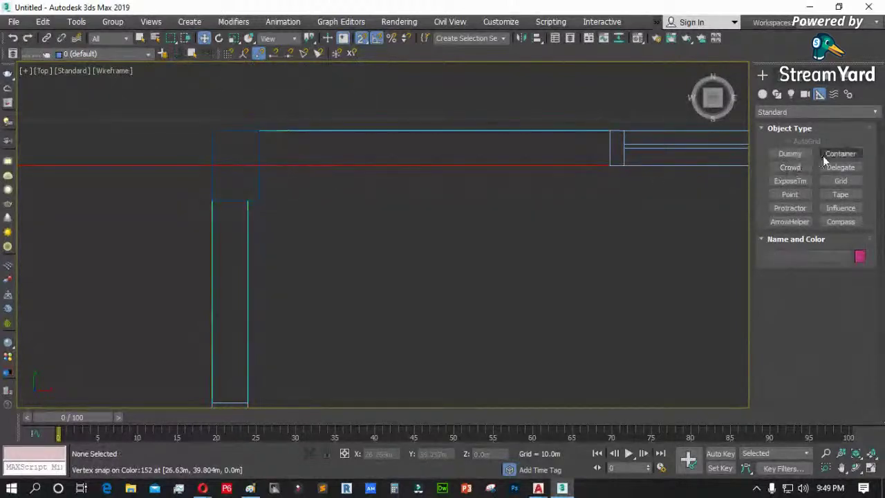
- Measure the upper wall's thickness again with a new Tape helper and undo the tape
click(840, 194)
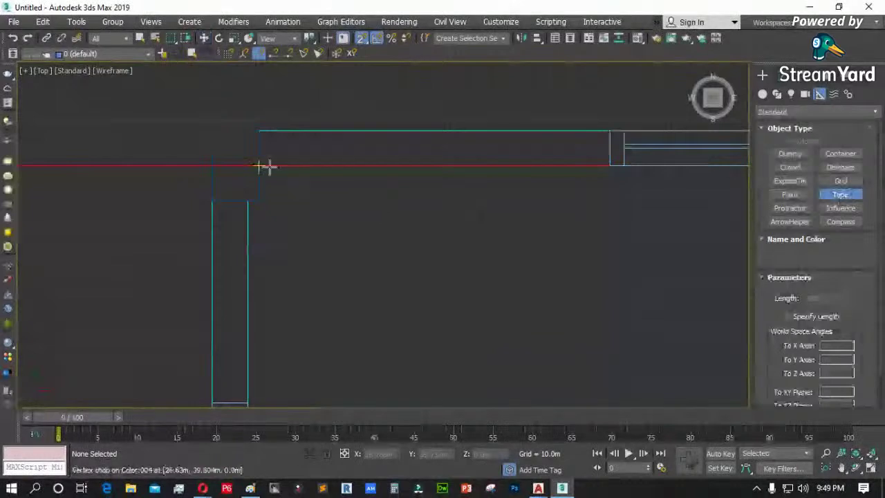
drag(258, 161, 258, 130)
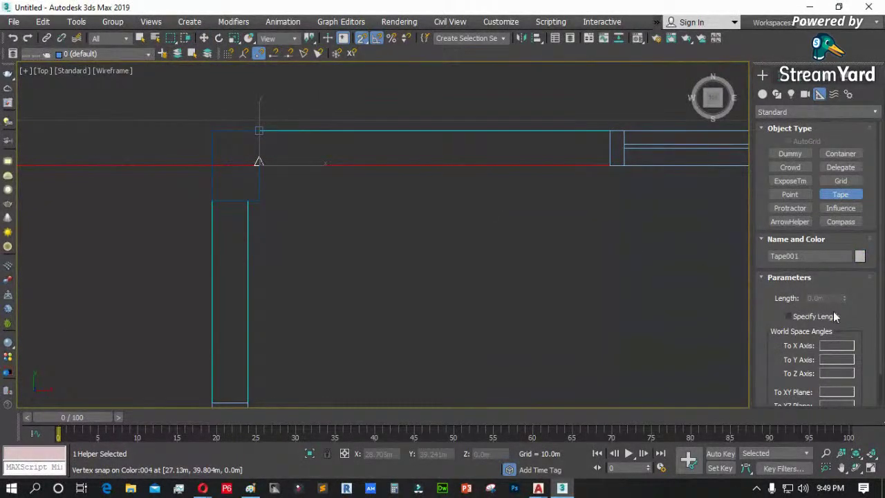
click(297, 159)
scroll(276, 142, up, 3)
drag(243, 190, 243, 123)
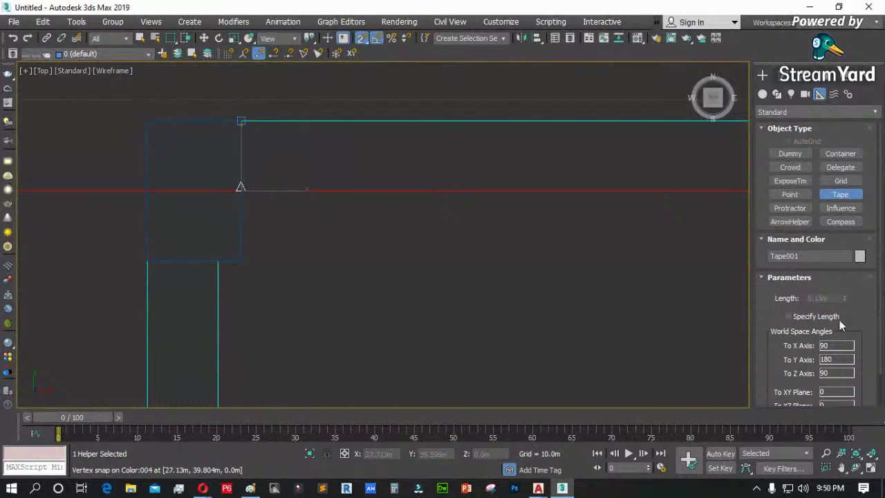
key(ctrl+z)
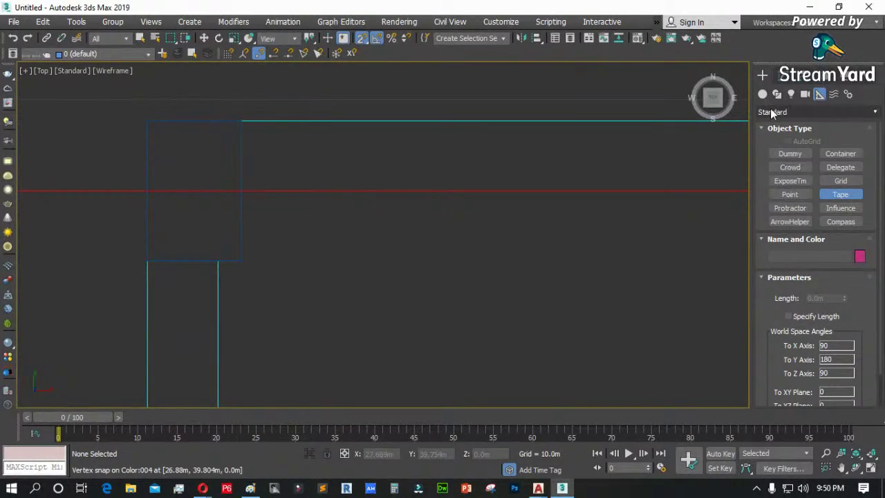
- Activate the AEC Extended Wall tool with a width of 0.15 m, a height of 3 m and Center justification
click(772, 114)
click(764, 96)
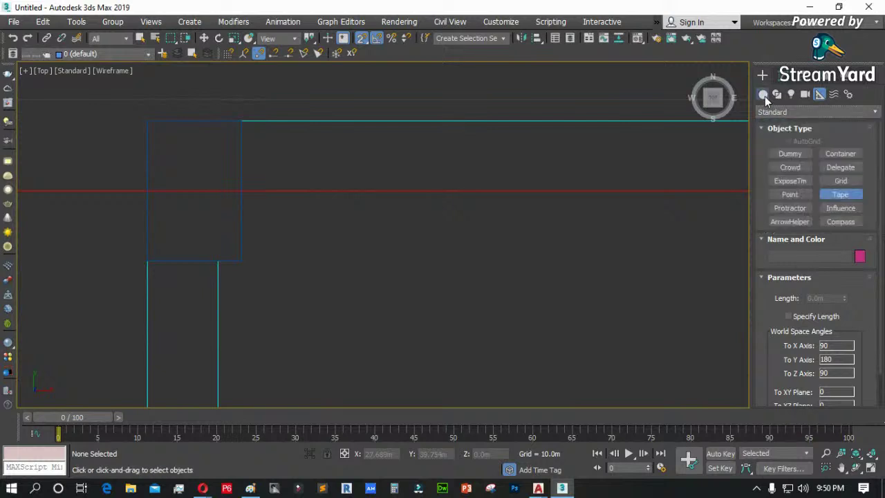
click(764, 96)
click(787, 113)
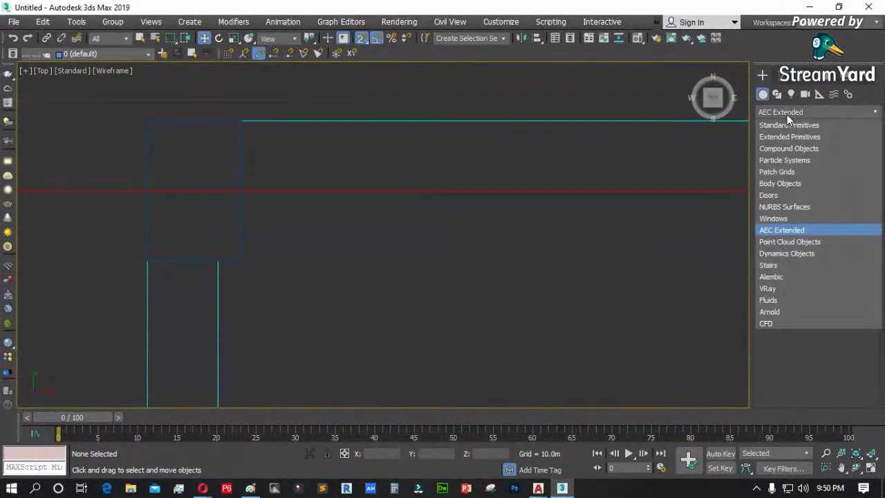
click(775, 230)
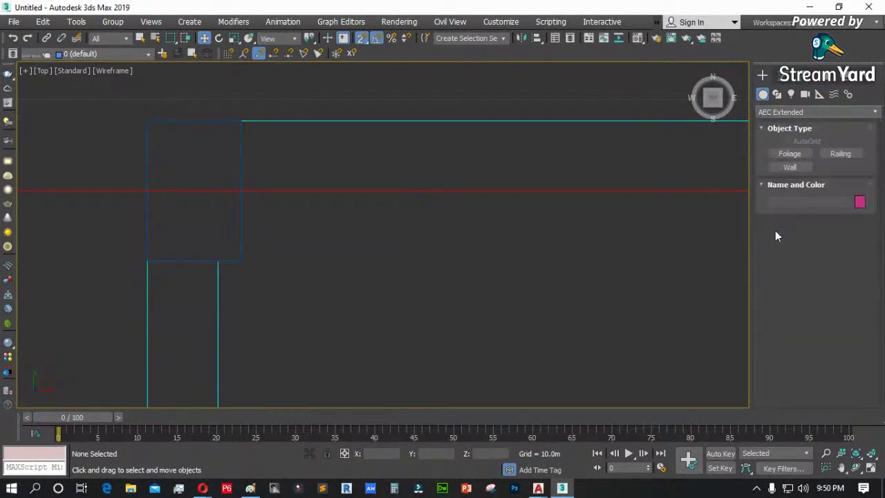
click(791, 168)
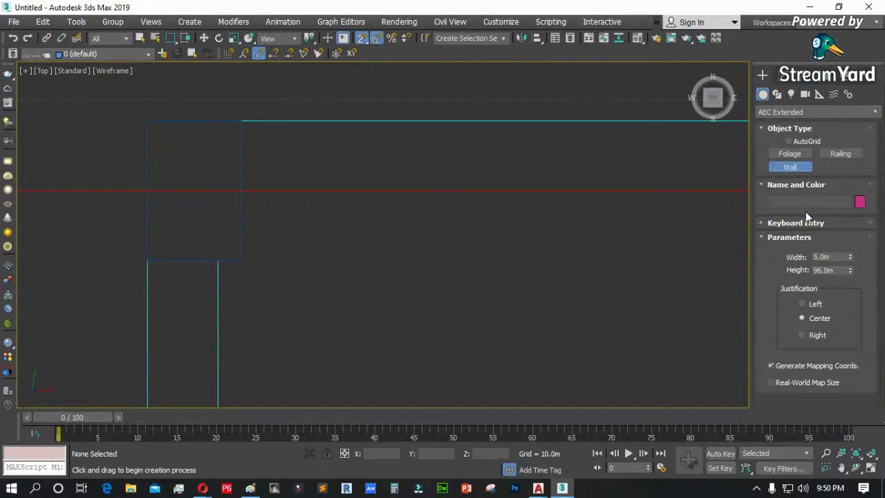
click(836, 256)
text(.15)
key(Tab)
text(.3)
key(BackSpace)
key(BackSpace)
text(3)
key(Return)
click(802, 316)
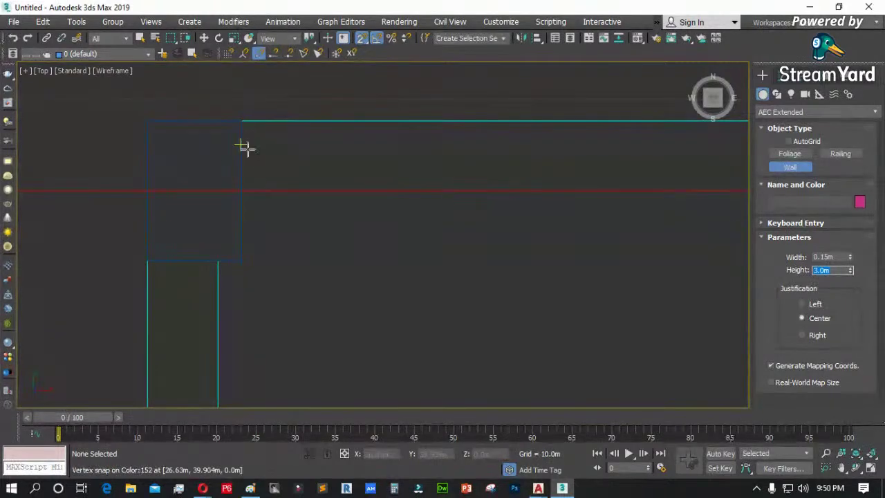
- Try a left-justified wall starting from the column's upper corner and cancel it
click(817, 304)
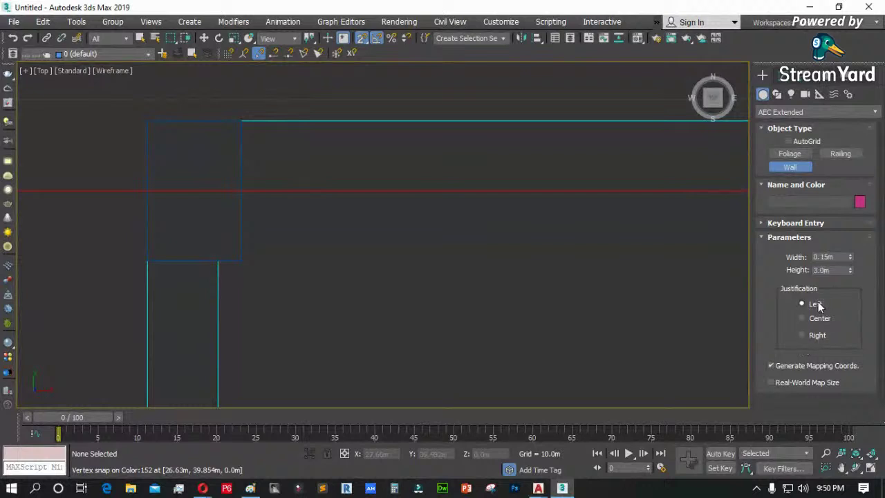
click(242, 120)
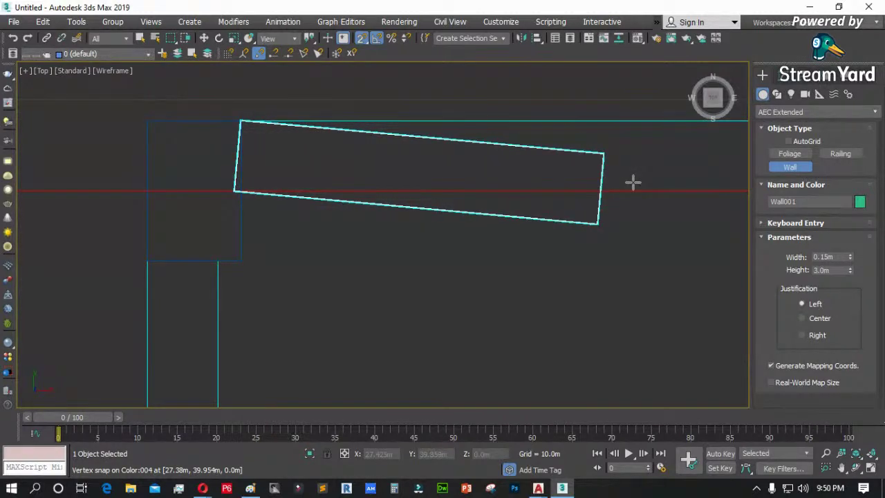
right_click(659, 231)
- Try a right-justified wall starting from the same column corner and cancel it
click(801, 334)
click(241, 120)
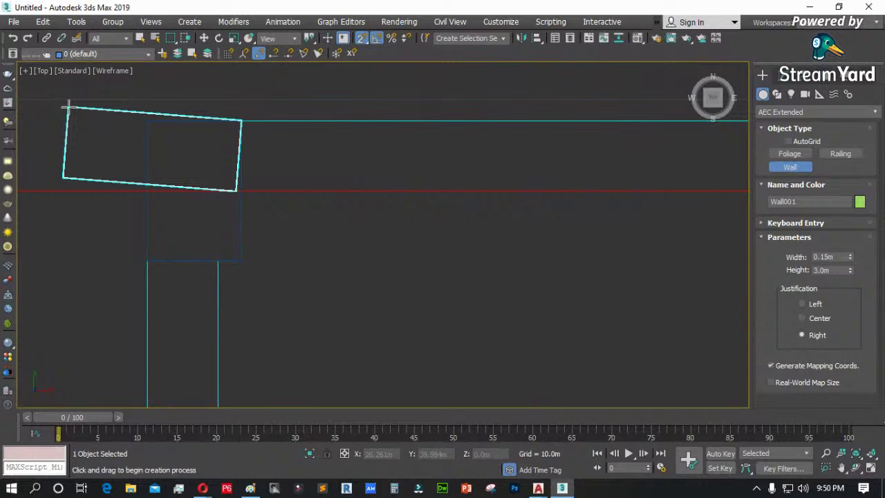
right_click(68, 106)
- Set the Wall tool's justification back to Left with the upper wall and its window in view
click(802, 318)
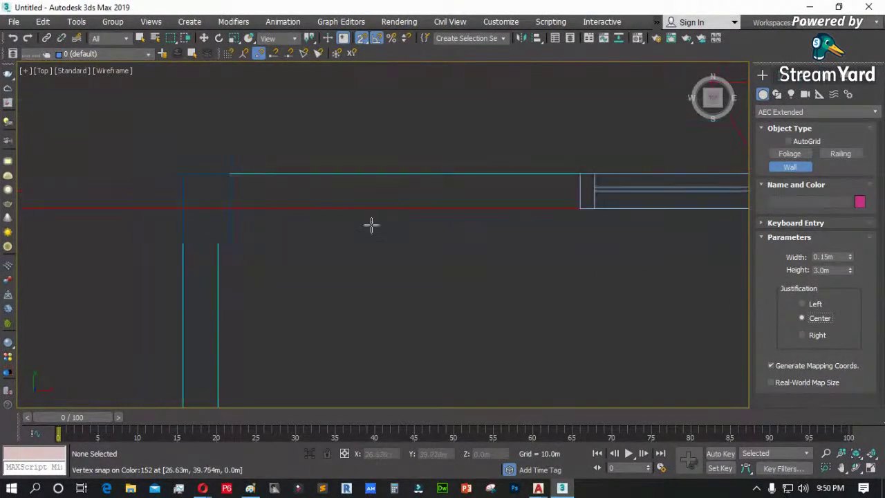
click(809, 307)
scroll(206, 287, down, 2)
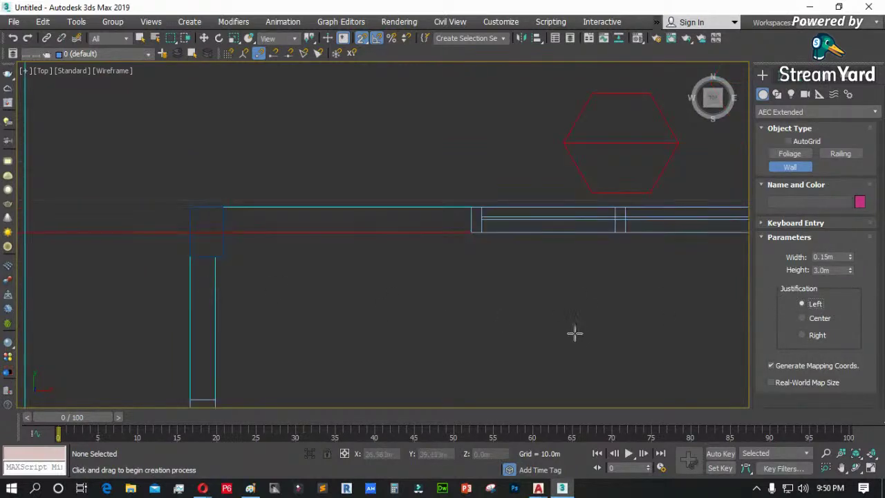
- Enable endpoint snapping alongside vertex snapping and set the snap mode to 2.5D
click(837, 255)
scroll(131, 178, down, 2)
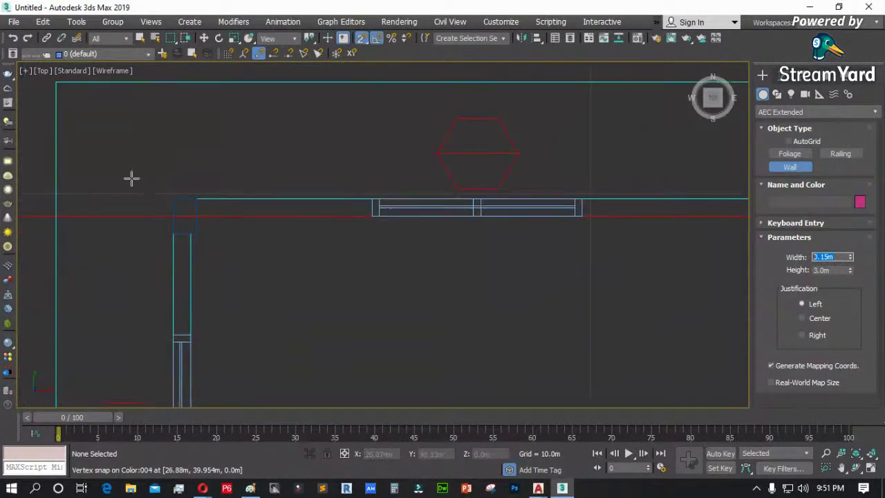
click(367, 42)
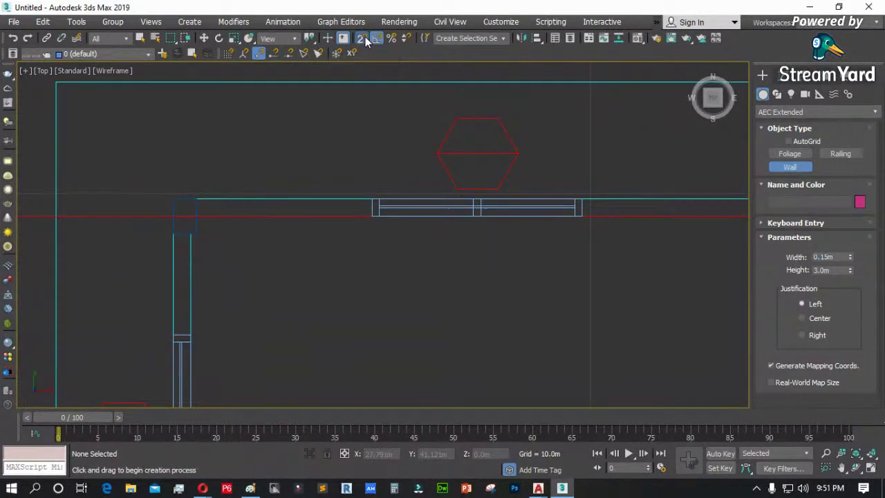
click(273, 56)
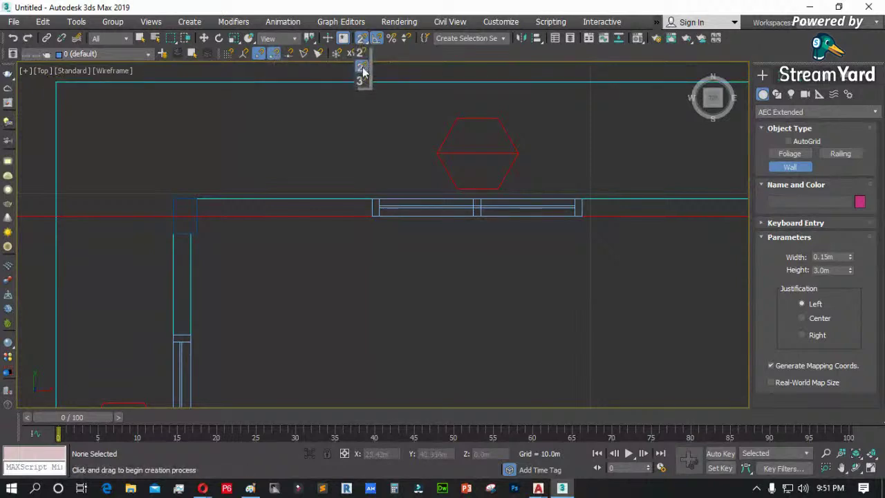
drag(364, 72, 361, 65)
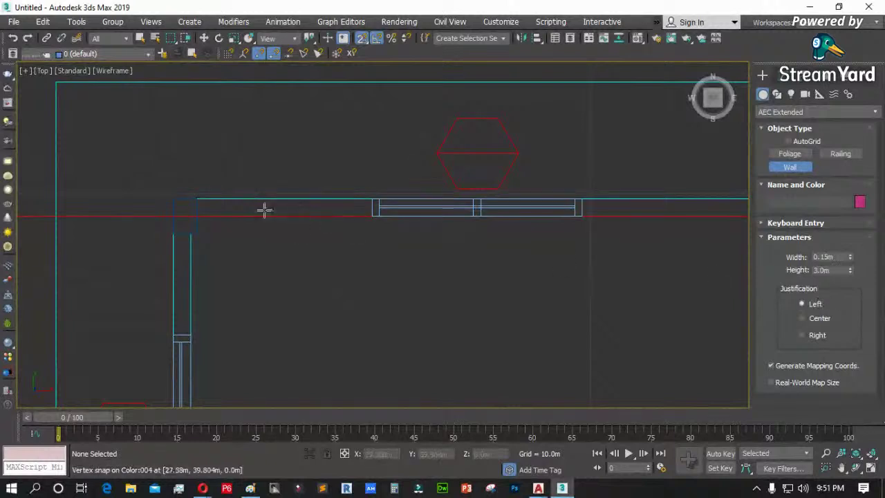
- Draw a left-justified wall in the Top view along the upper wall line, from the corner column to the next column
click(196, 199)
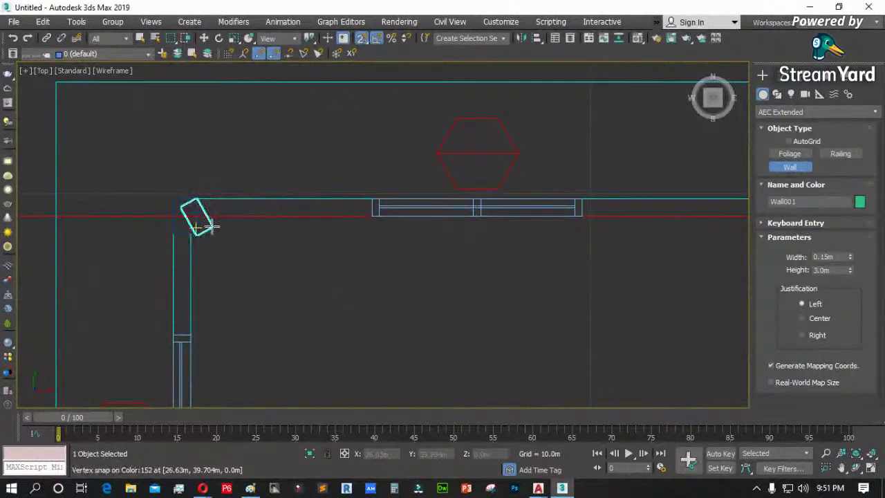
scroll(201, 221, down, 3)
scroll(461, 231, up, 6)
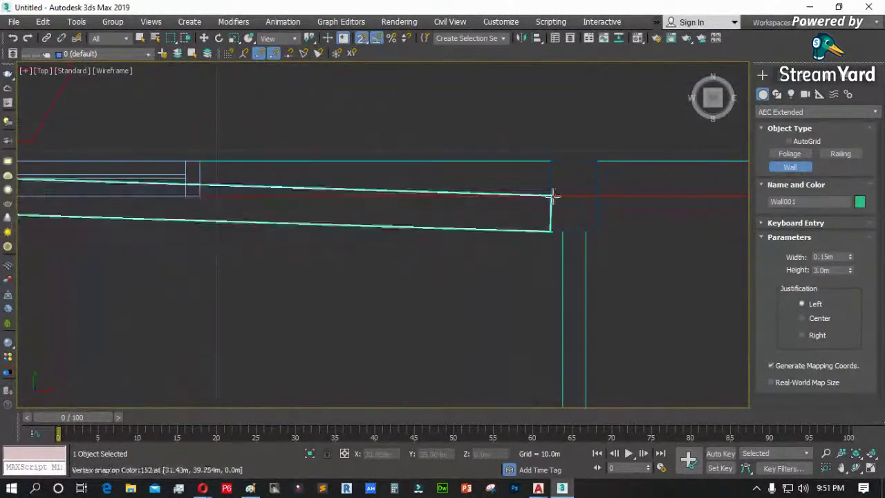
click(552, 160)
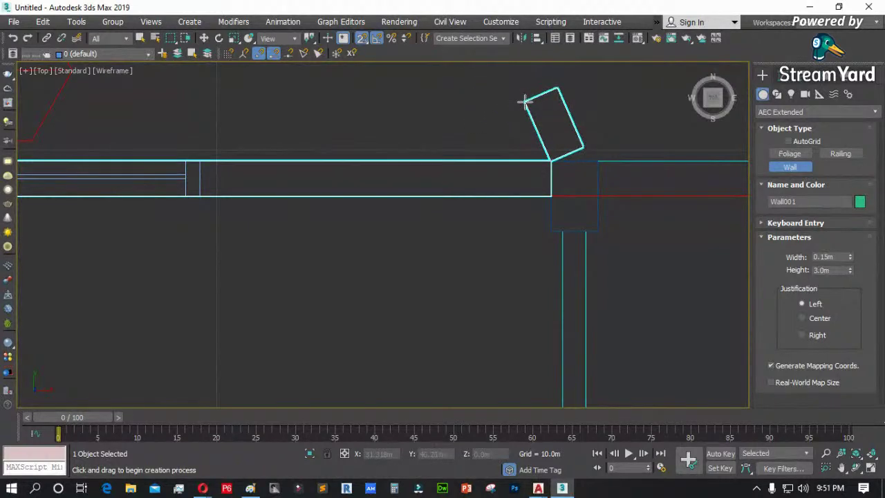
scroll(479, 127, down, 3)
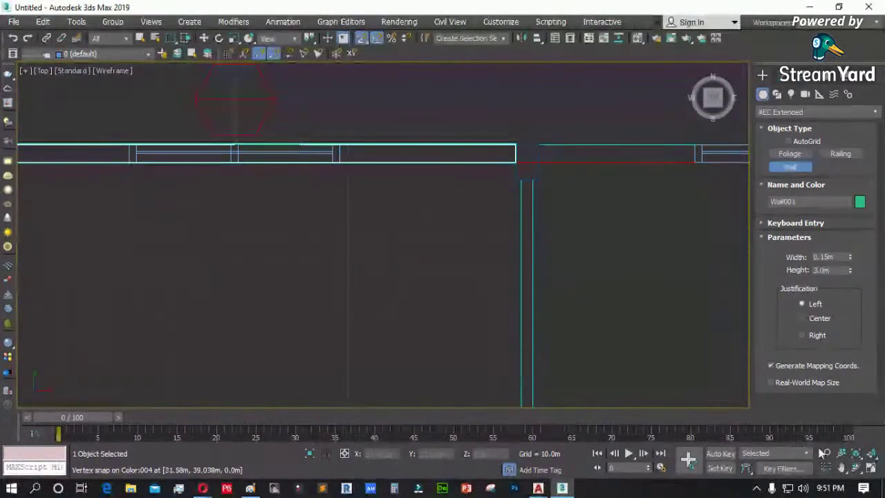
- Maximize the Perspective view to check the wall drawn on the upper wall line, and delete that wall
key(alt+w)
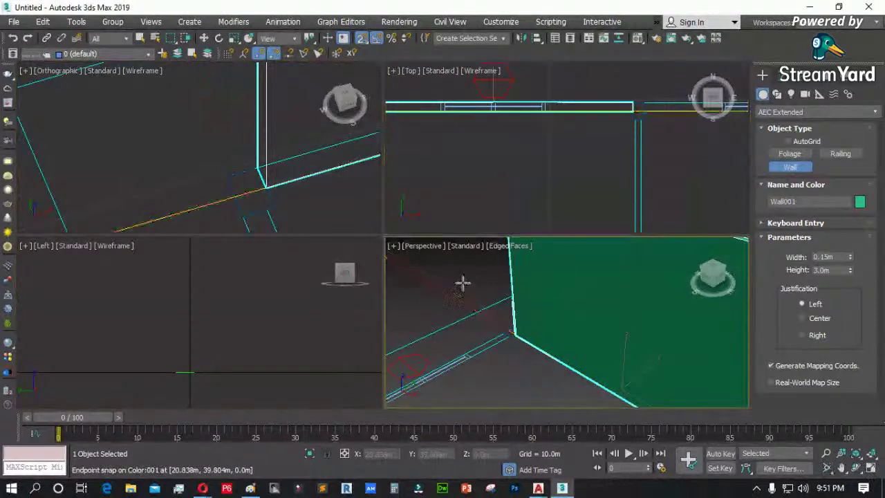
right_click(466, 277)
click(551, 326)
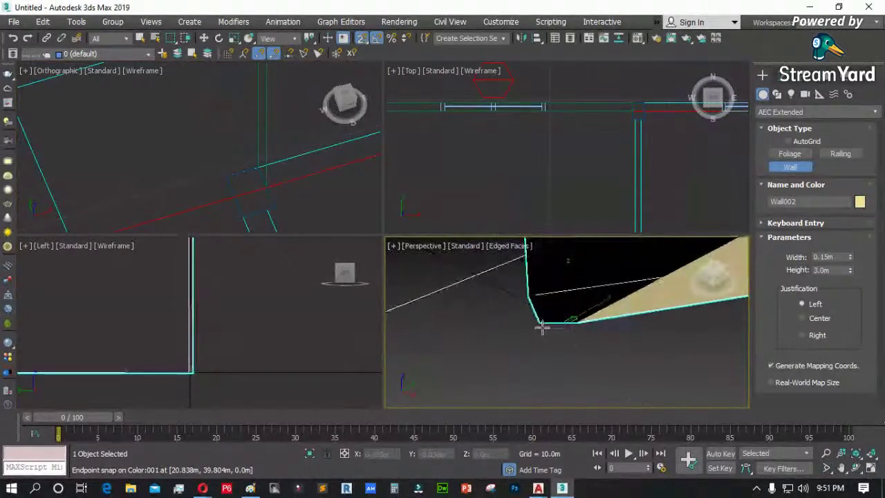
right_click(537, 326)
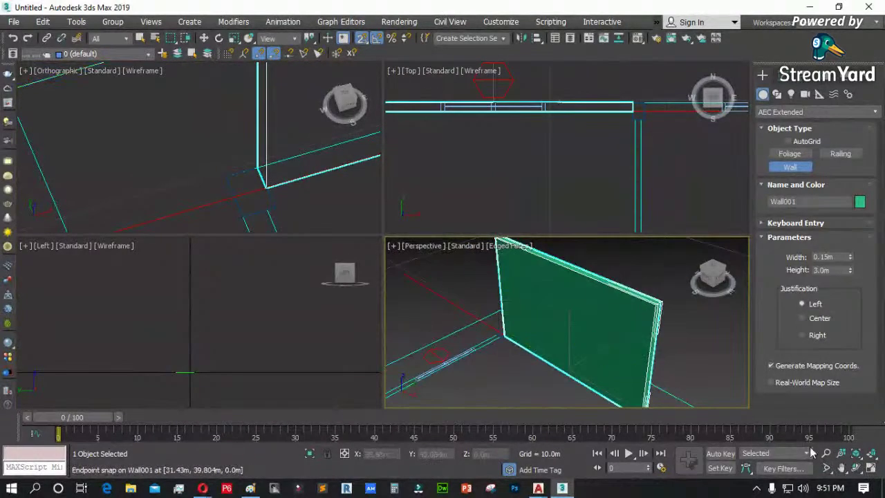
click(872, 470)
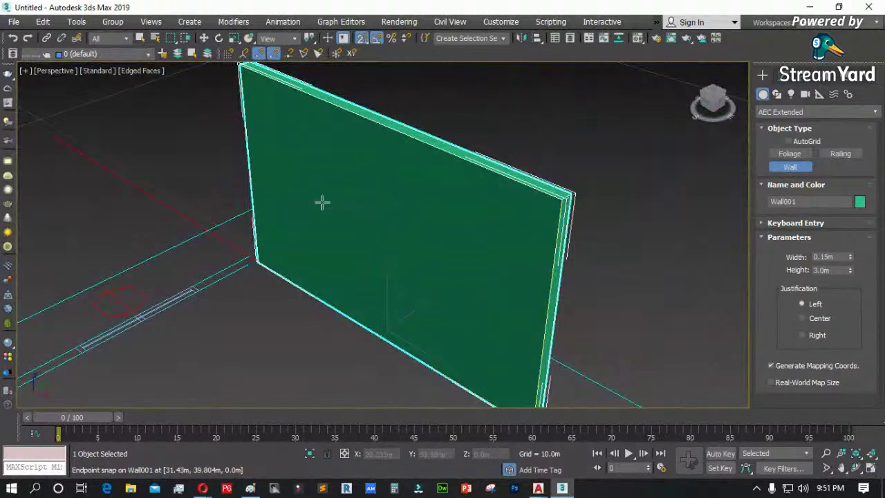
scroll(325, 206, down, 3)
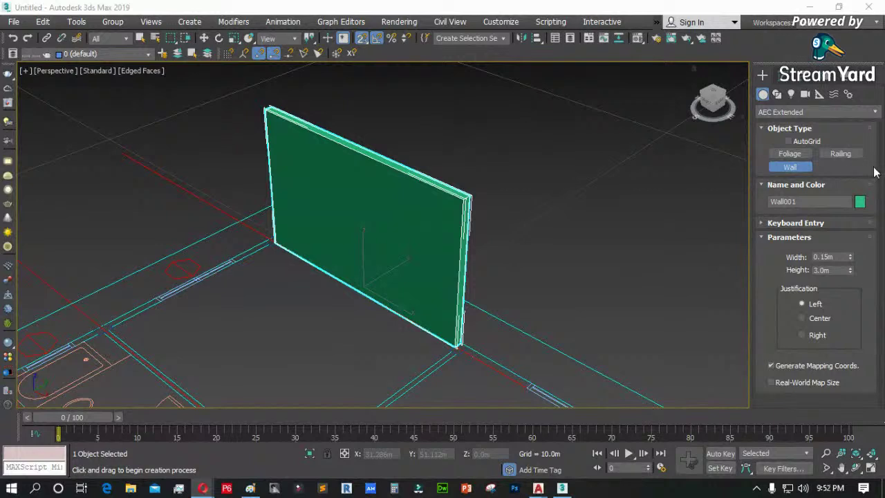
key(w)
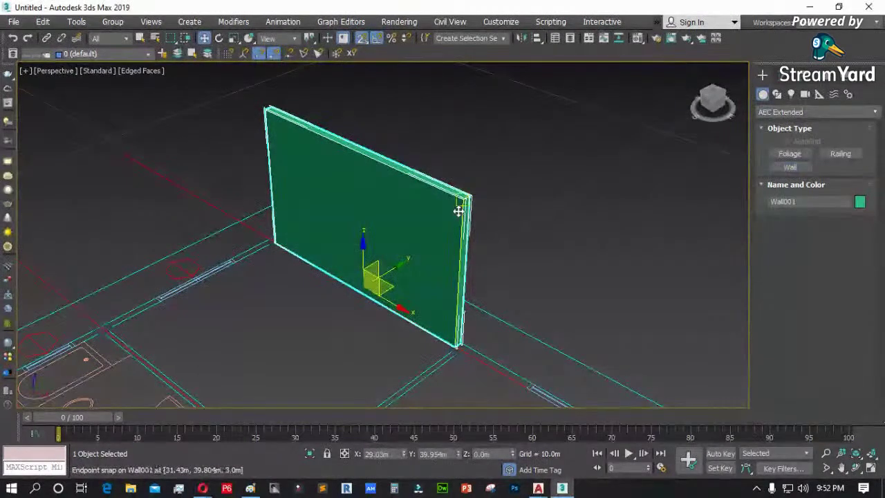
key(Delete)
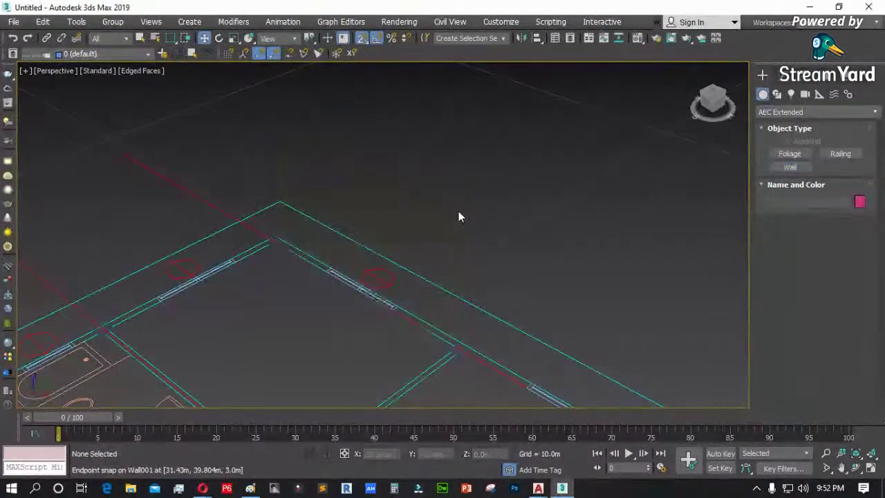
- Draw a 0.15 m wide, 3 m high left-justified wall in perspective between the corner column and the next column on the upper wall line
click(792, 168)
scroll(334, 296, up, 4)
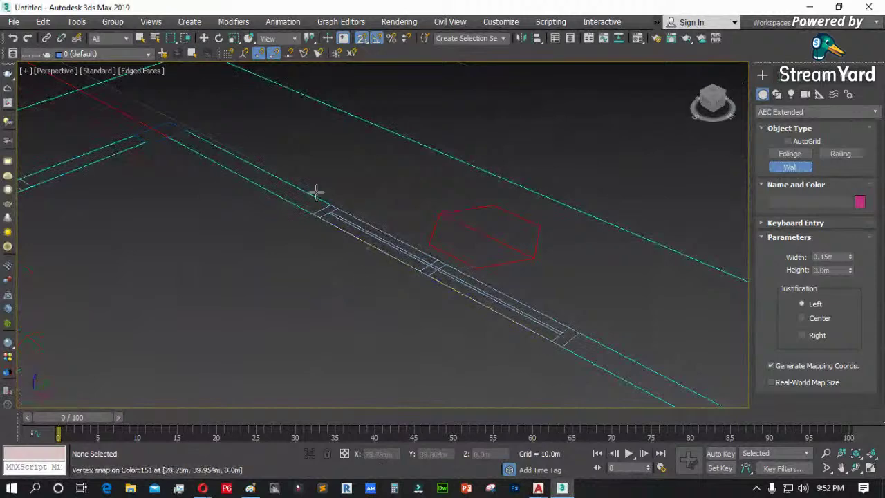
scroll(202, 128, up, 3)
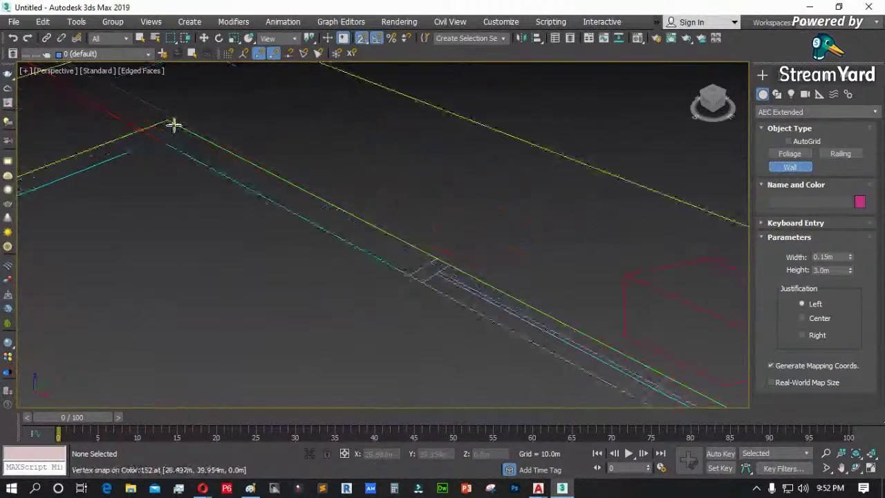
click(218, 143)
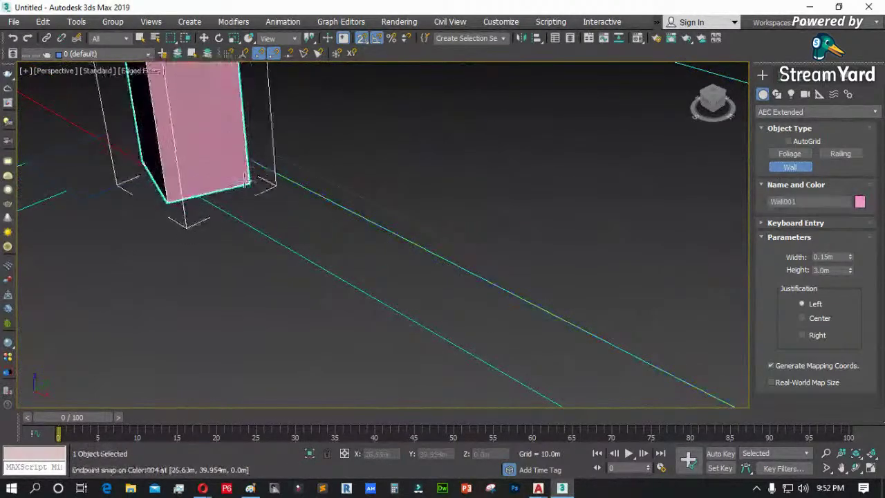
scroll(223, 169, down, 3)
scroll(228, 169, down, 3)
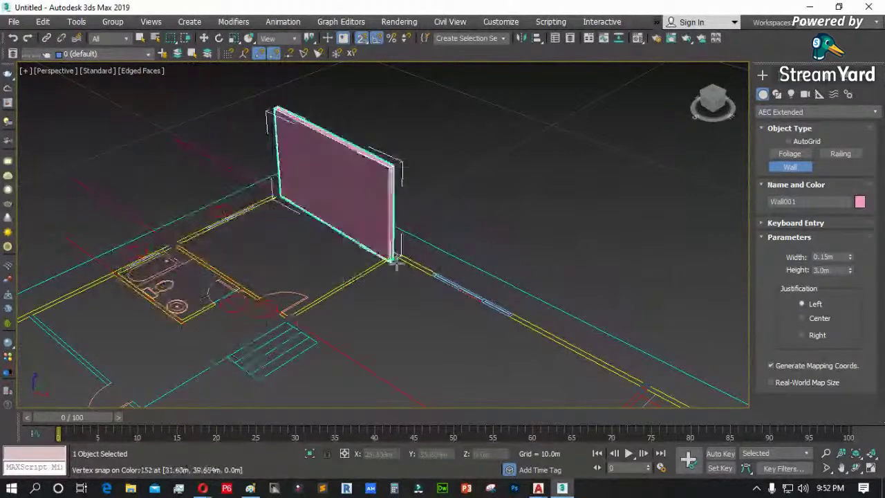
scroll(398, 262, up, 2)
scroll(399, 260, up, 2)
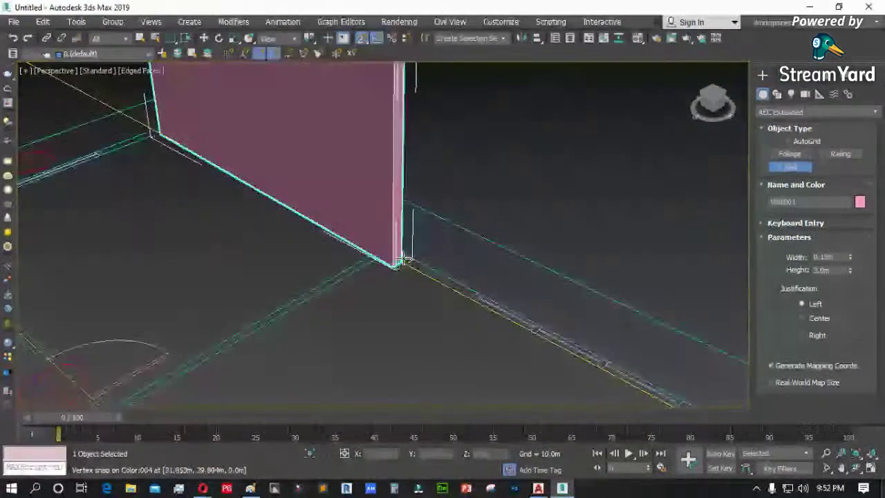
middle_drag(406, 259, 346, 211)
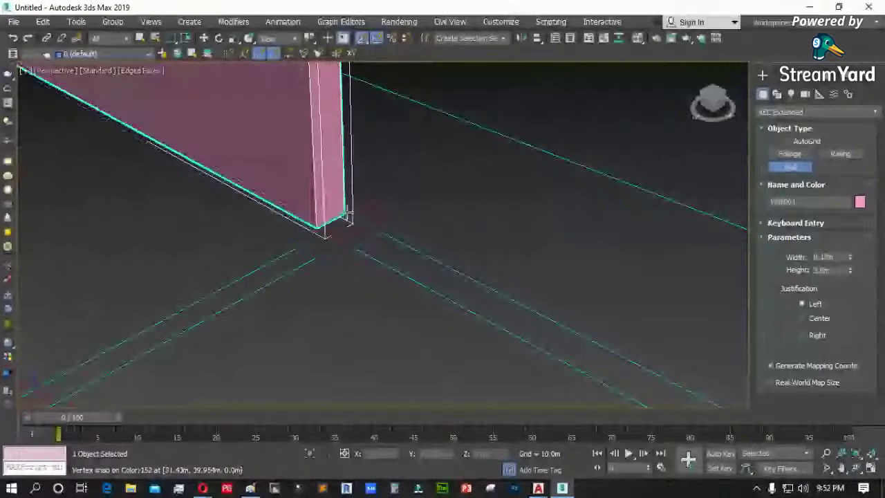
click(373, 188)
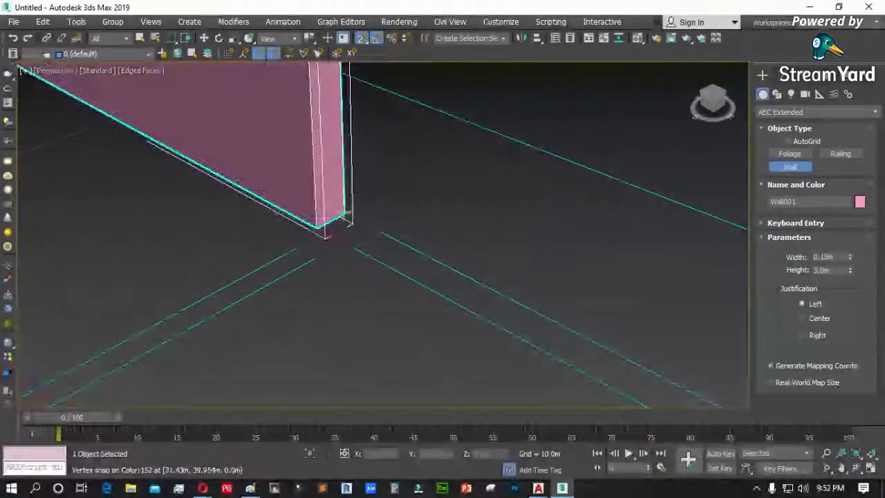
key(BackSpace)
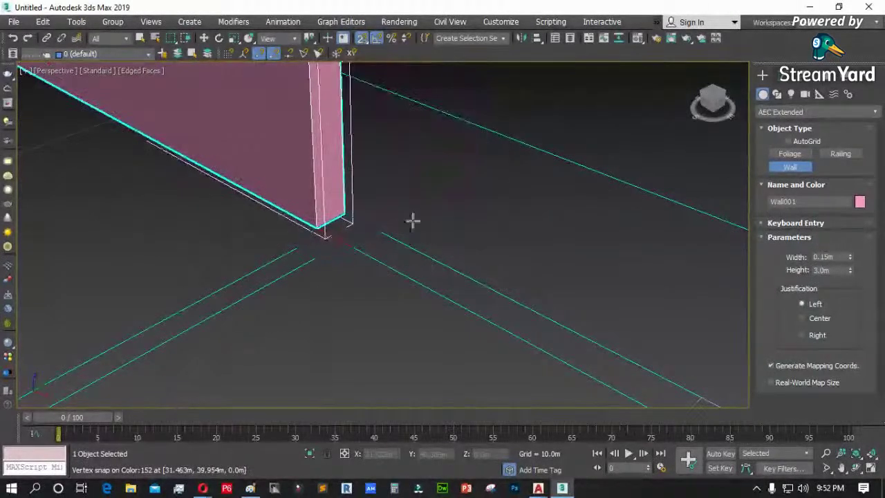
right_click(382, 231)
- Draw a second wall on the upper wall line, from the second column's outer corner to the column beside the kitchen
click(367, 223)
scroll(353, 228, down, 3)
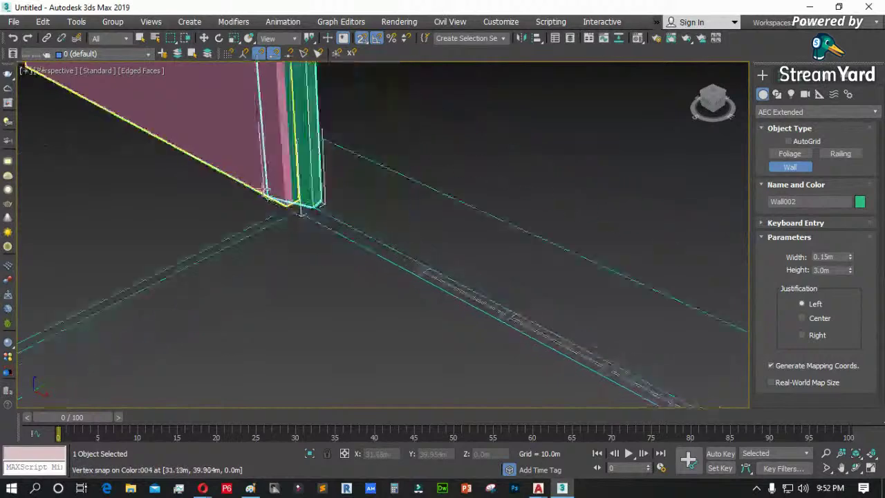
scroll(349, 231, down, 3)
scroll(423, 221, up, 5)
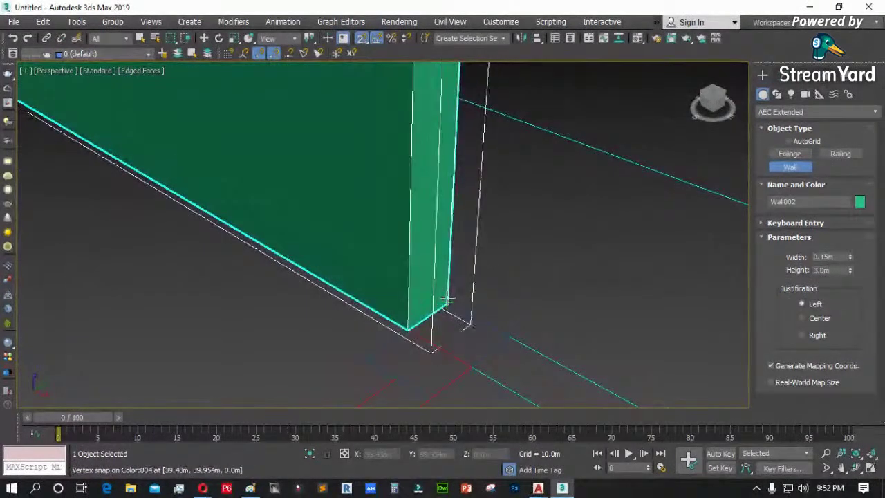
- Draw a third wall behind the kitchen sink, from the column beside the kitchen to the corner column at the line's end
click(510, 337)
alt+middle_drag(517, 336, 228, 181)
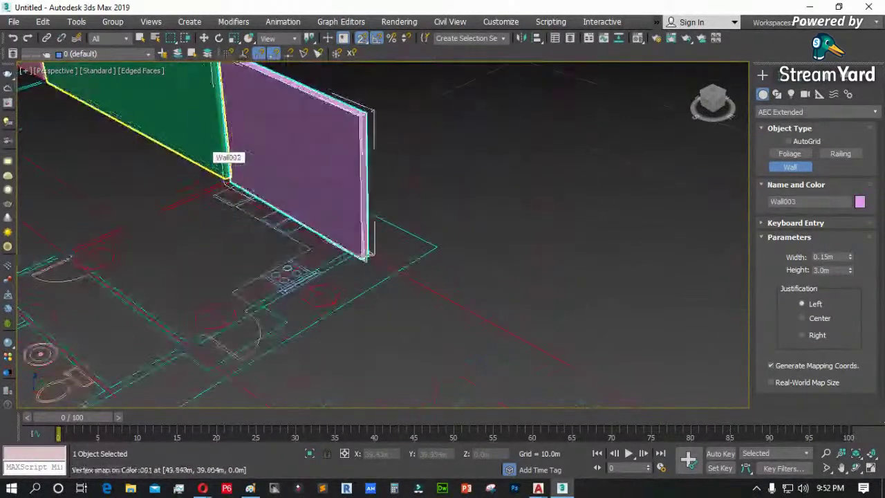
scroll(387, 263, up, 10)
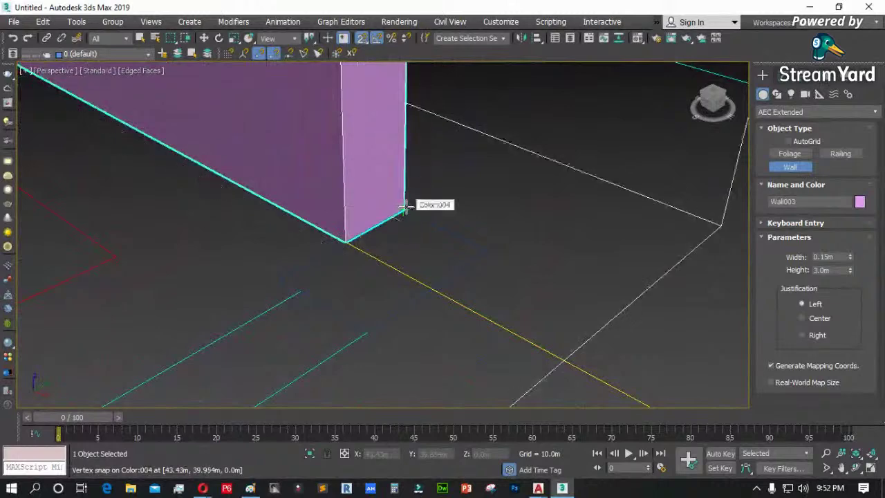
click(405, 206)
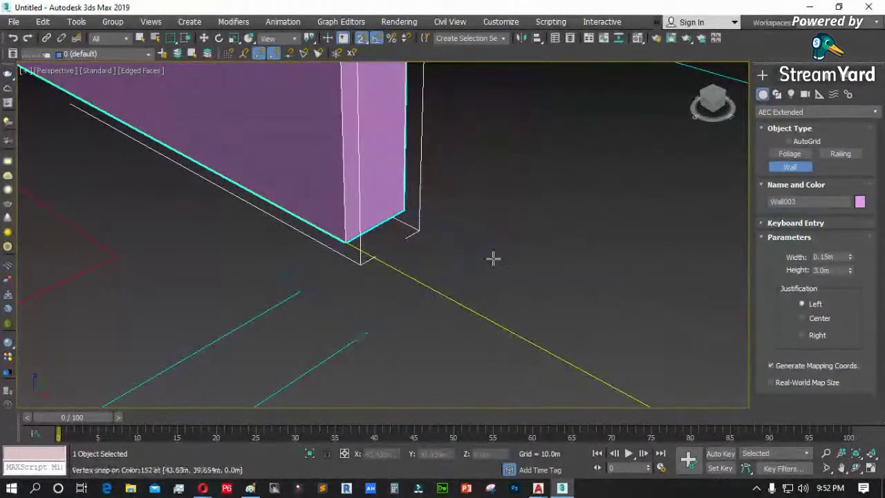
scroll(624, 186, down, 10)
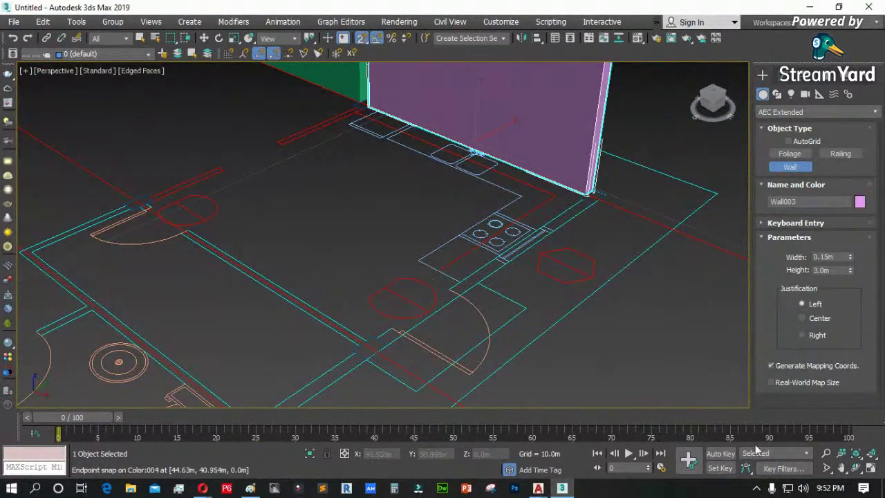
- Try to draw a wall from the corner column past the stove to the column beyond the kitchen door
click(856, 471)
drag(361, 277, 324, 263)
right_click(314, 258)
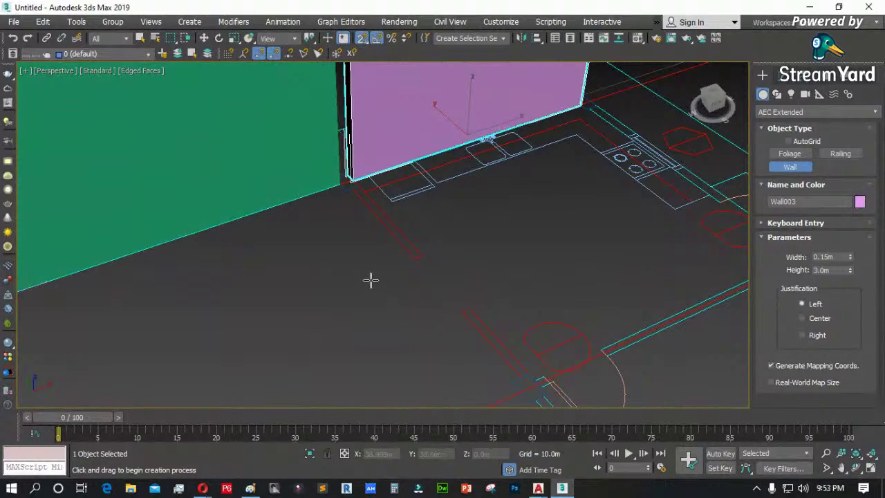
mouse_move(372, 279)
alt+middle_down()
mouse_move(391, 284)
mouse_move(383, 286)
alt+middle_up()
scroll(256, 290, down, 2)
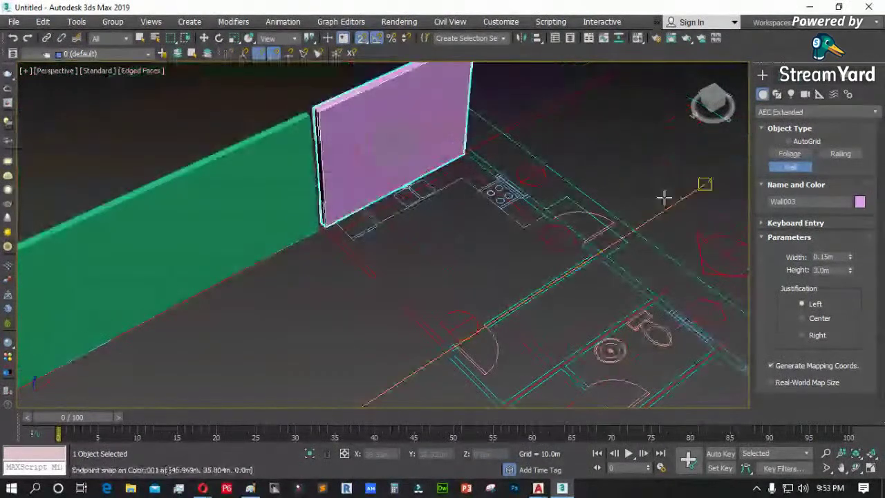
scroll(513, 168, up, 3)
click(427, 130)
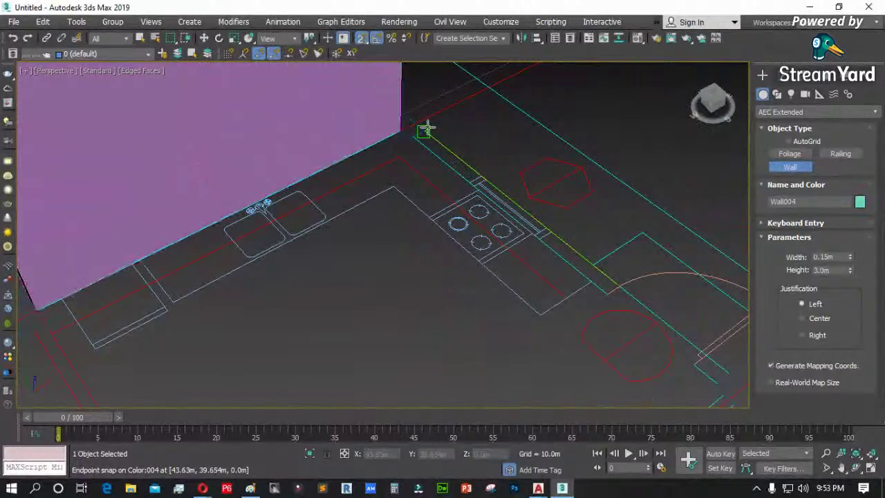
scroll(427, 131, down, 3)
scroll(523, 230, up, 5)
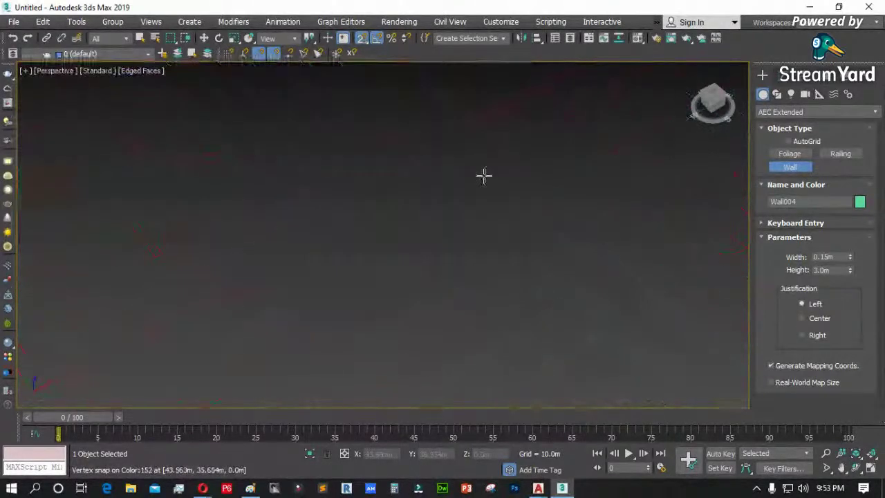
scroll(484, 176, down, 4)
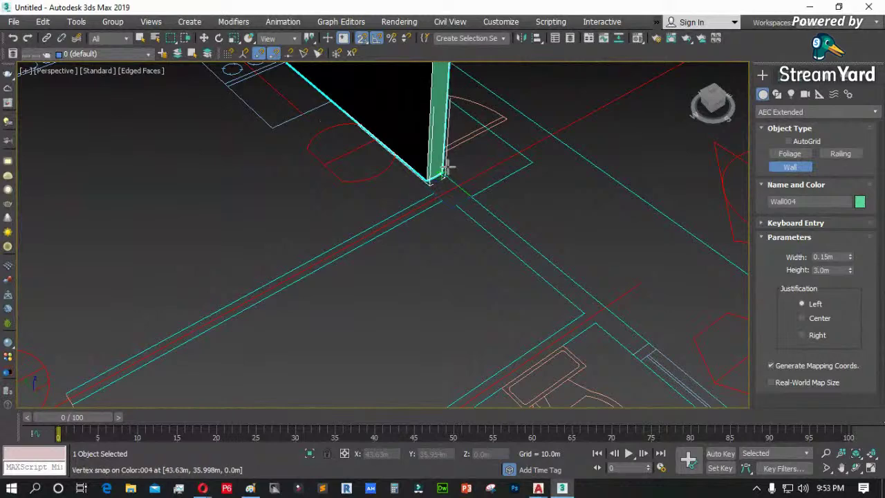
scroll(448, 170, up, 5)
scroll(451, 177, down, 3)
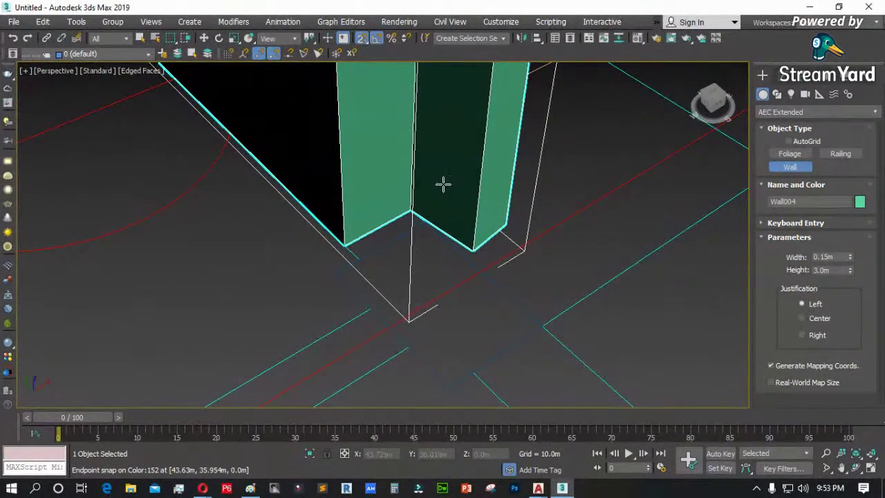
scroll(477, 184, down, 8)
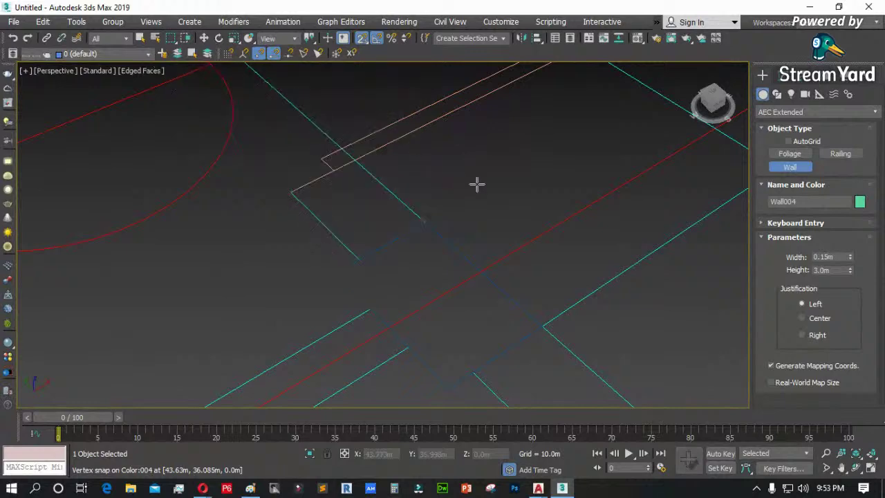
- Draw a 0.15 m wide, 3 m high wall behind the stove, from the corner column to the column beyond the kitchen door
scroll(413, 152, up, 2)
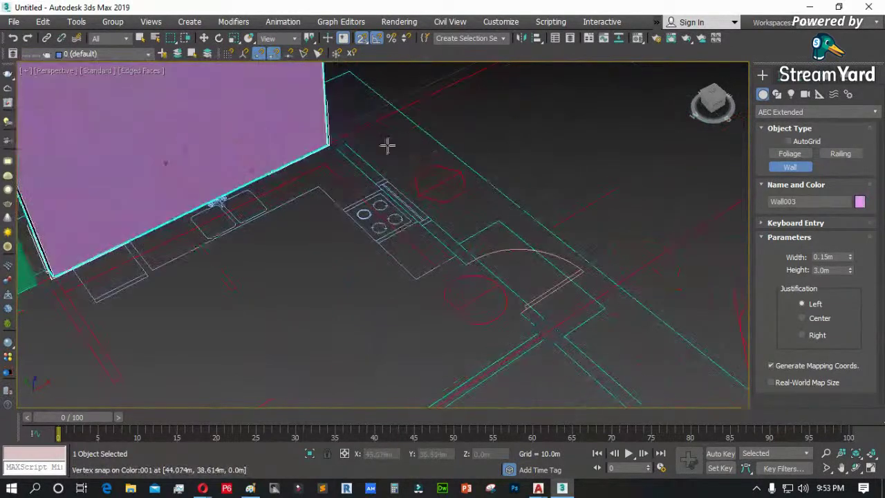
click(346, 143)
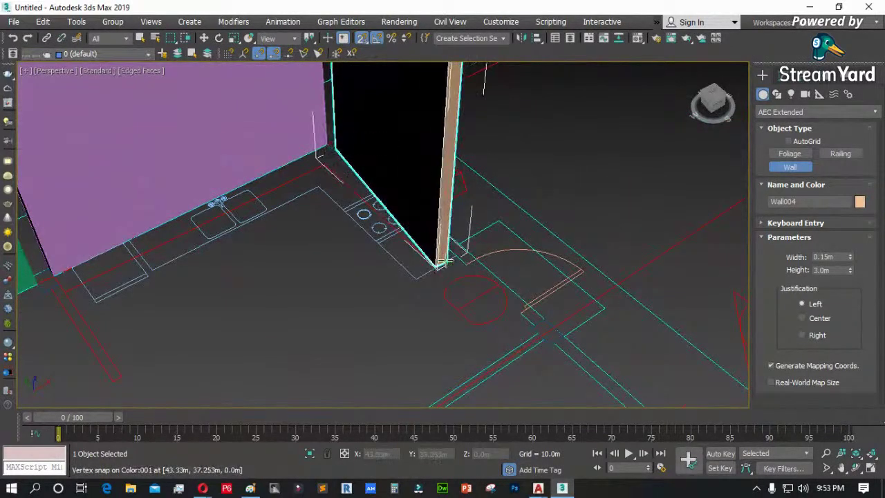
click(545, 317)
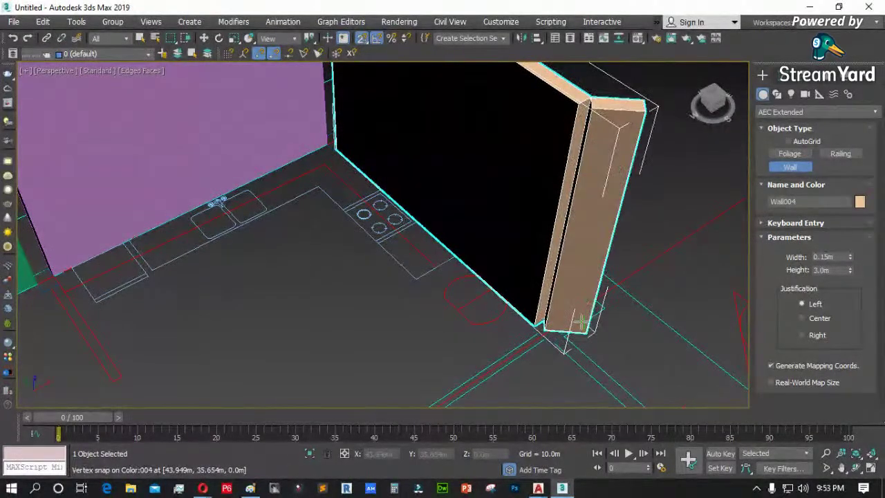
right_click(581, 325)
- Draw a wall along the outer side of the bathroom and bedroom, from the kitchen-door column to the bedroom's corner column
click(567, 334)
alt+middle_drag(566, 336, 517, 267)
scroll(519, 242, up, 5)
scroll(519, 255, down, 5)
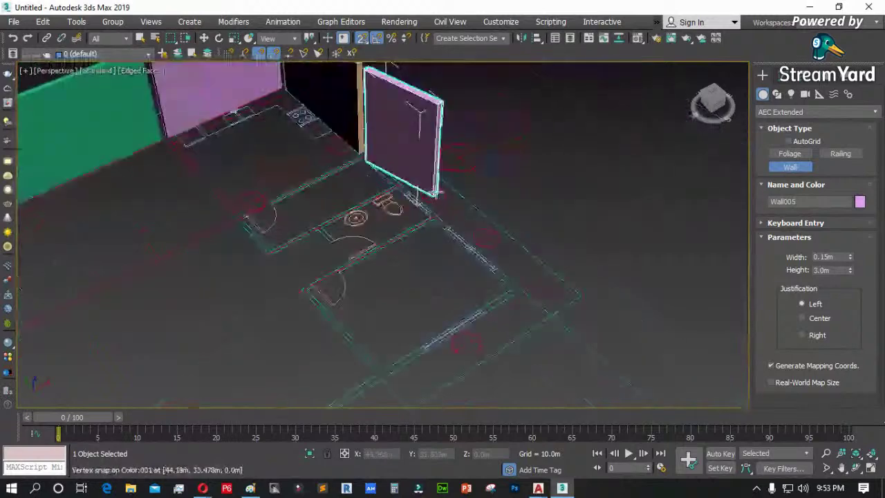
scroll(515, 277, up, 6)
scroll(515, 276, up, 4)
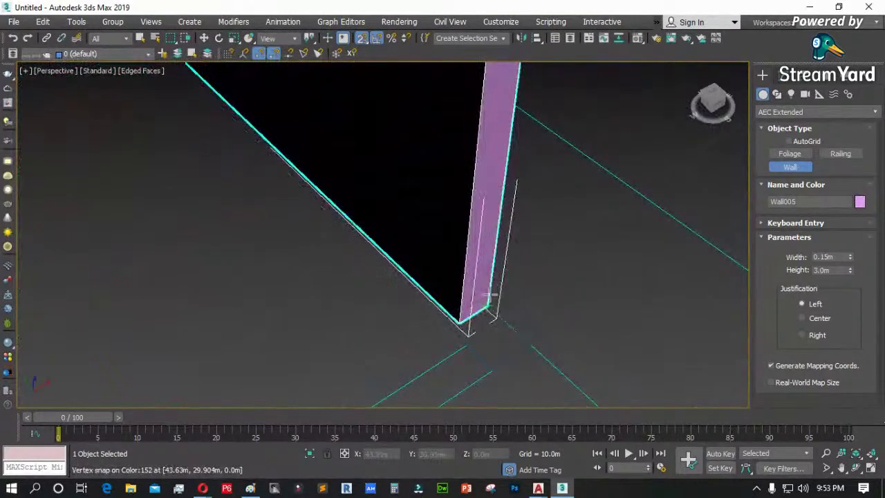
- Draw a wall along the bedroom's window side, from the bedroom's corner column to the next column
scroll(505, 256, down, 6)
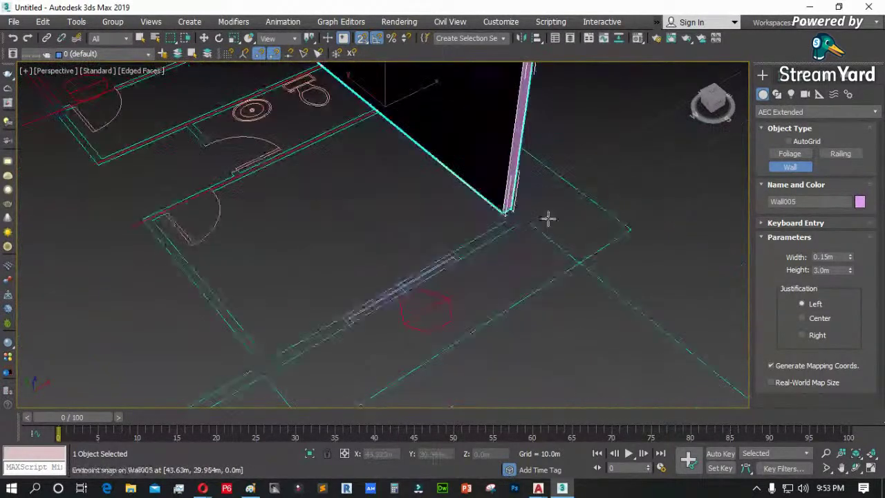
click(515, 230)
click(277, 365)
right_click(277, 366)
- Draw a wall along the double-door entrance side, from the column beside the bedroom to the column at the far end
scroll(520, 206, down, 2)
scroll(422, 257, up, 5)
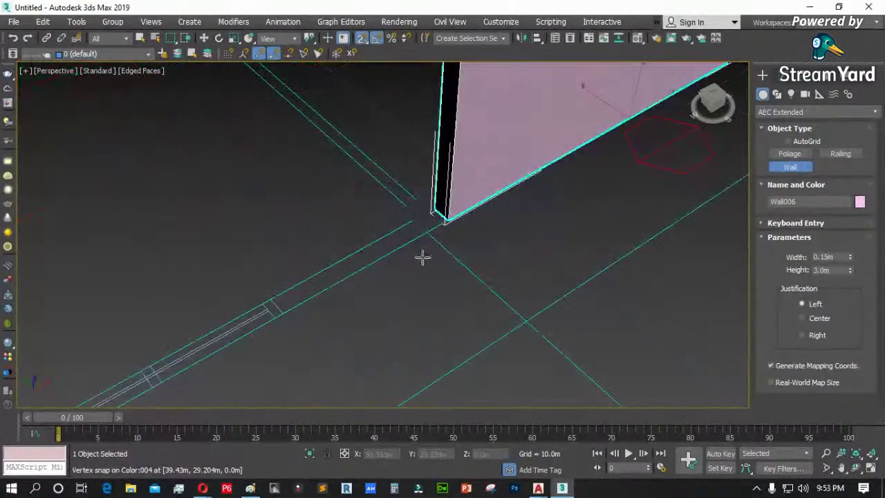
click(427, 234)
scroll(442, 228, up, 2)
scroll(364, 270, down, 4)
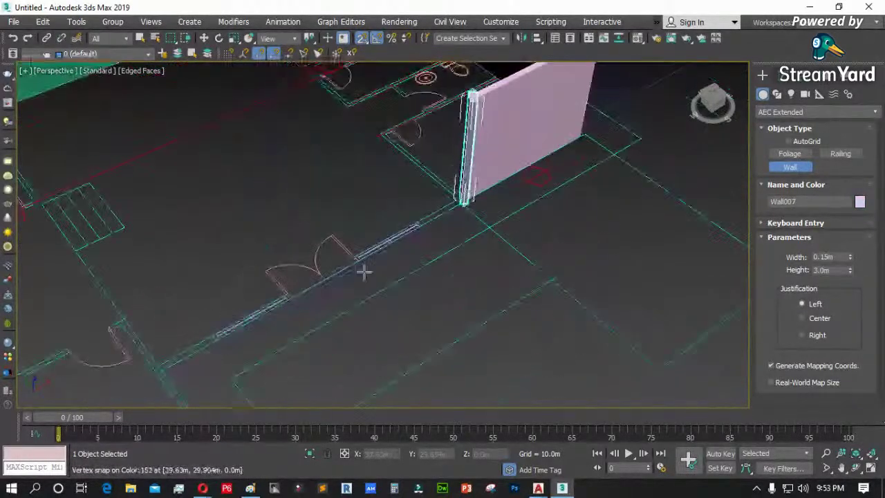
scroll(364, 270, up, 2)
scroll(169, 380, up, 5)
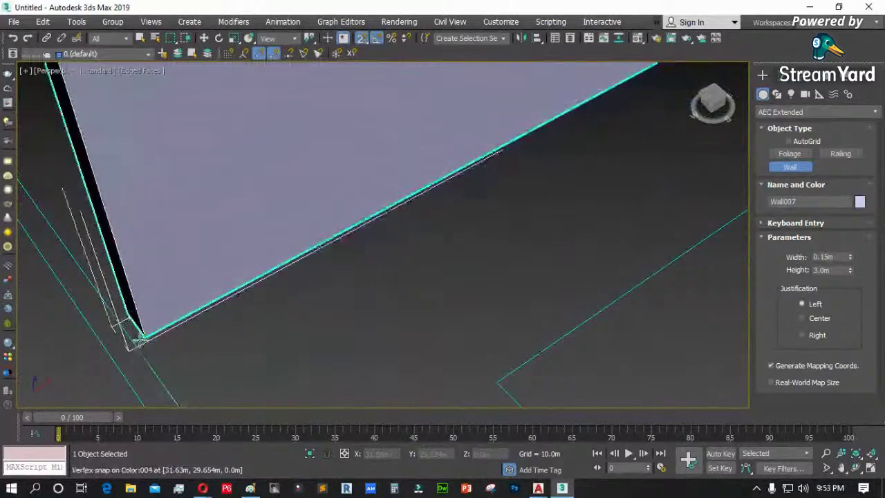
- Continue the 0.15 m wide exterior wall around the floor plan corner, along the short return edge, and end it at the return's inner line
click(134, 341)
scroll(237, 161, down, 2)
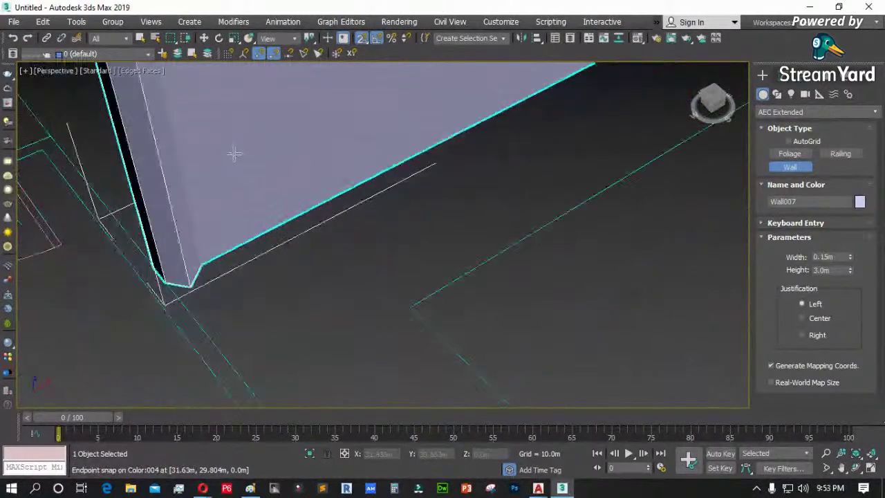
scroll(290, 263, up, 4)
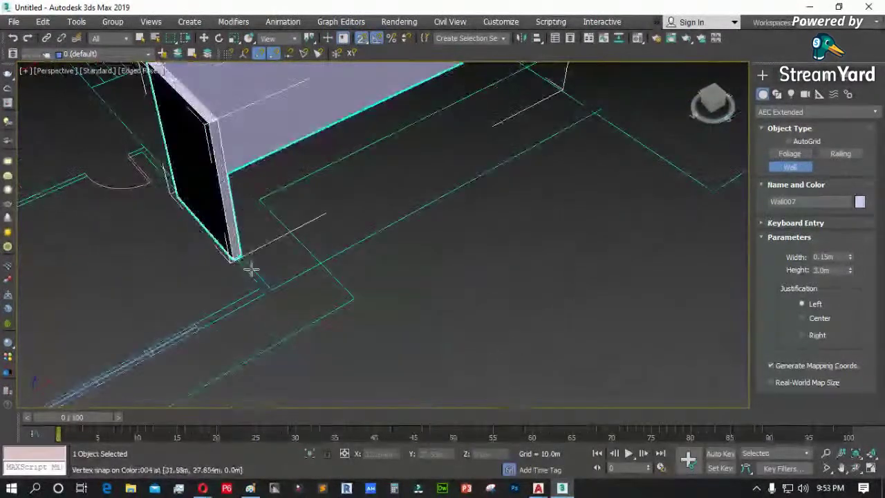
scroll(265, 280, up, 2)
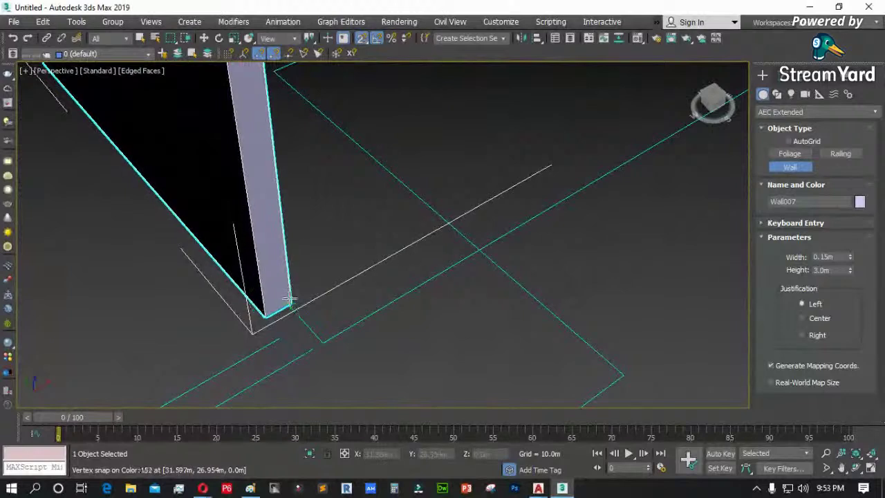
scroll(280, 297, up, 3)
scroll(278, 283, down, 4)
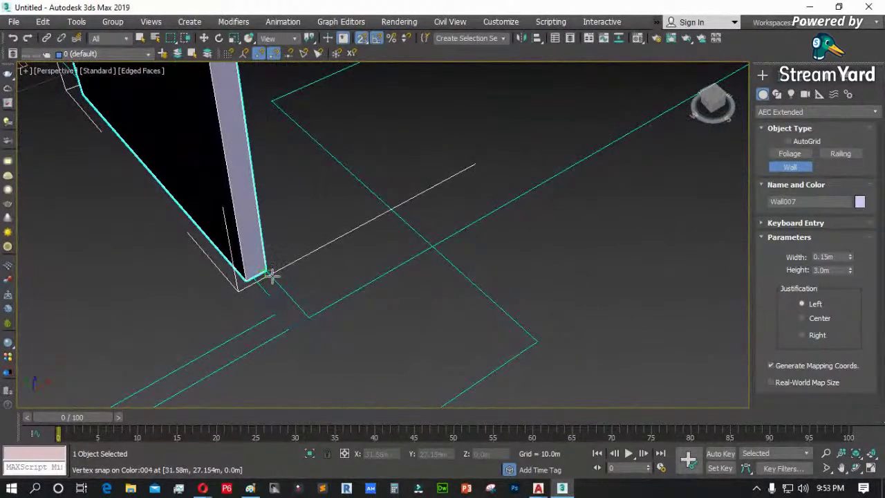
scroll(266, 268, up, 5)
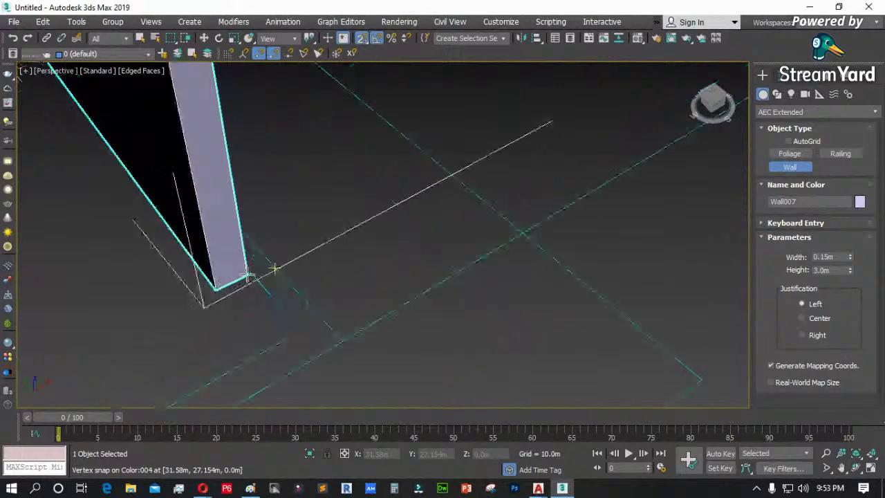
scroll(339, 314, up, 4)
scroll(340, 313, down, 4)
scroll(279, 262, up, 4)
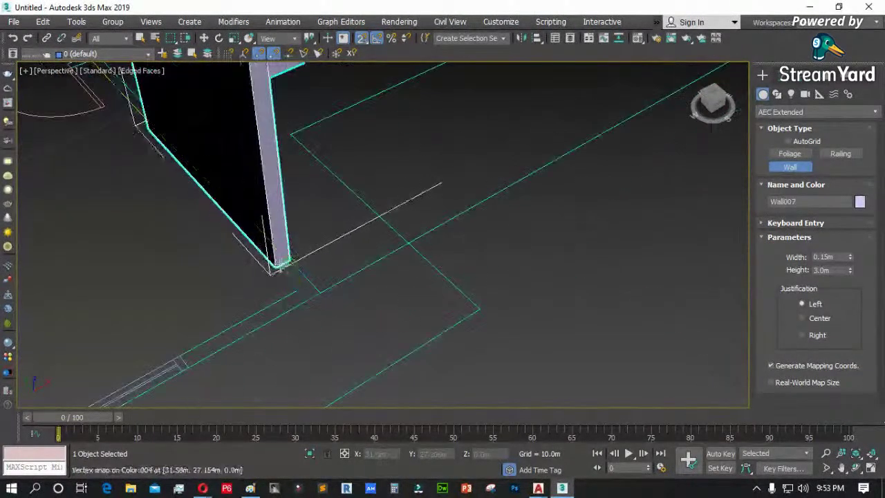
scroll(296, 271, up, 3)
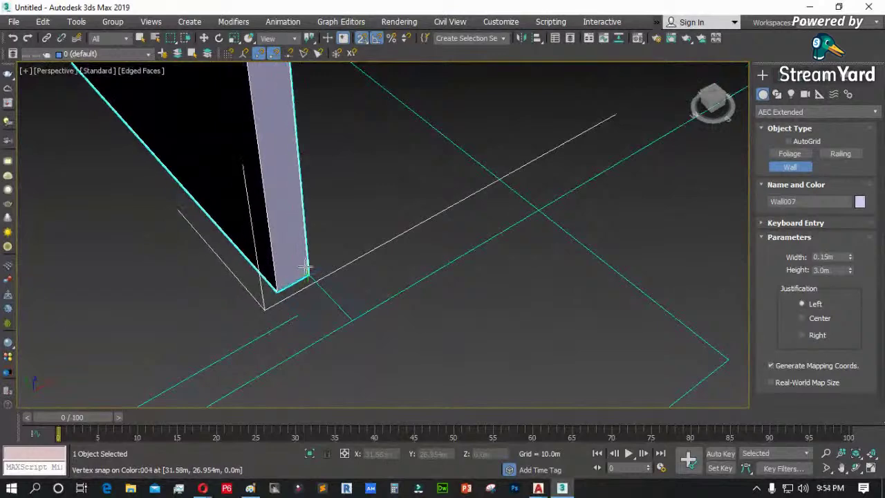
click(308, 272)
right_click(316, 335)
- Trace two more exterior walls, 0.15 m wide and 3 m high, along the plan edges on both sides of the next outer corner
scroll(483, 181, down, 6)
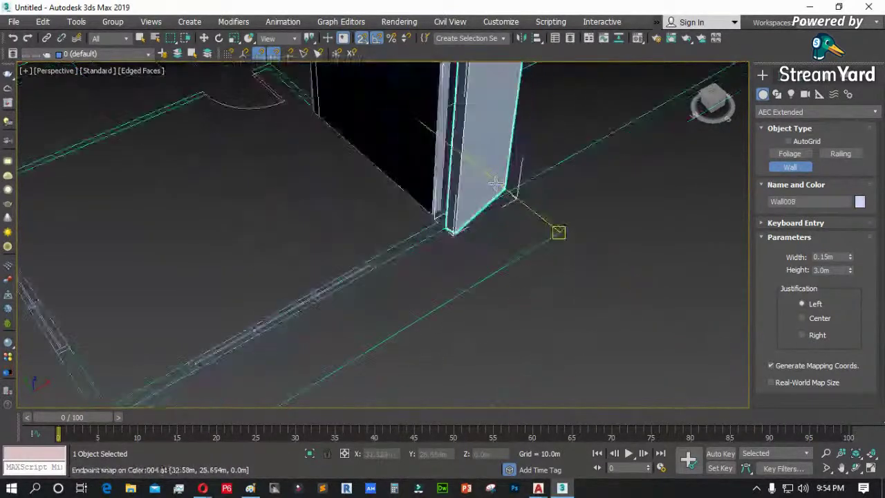
scroll(304, 301, up, 5)
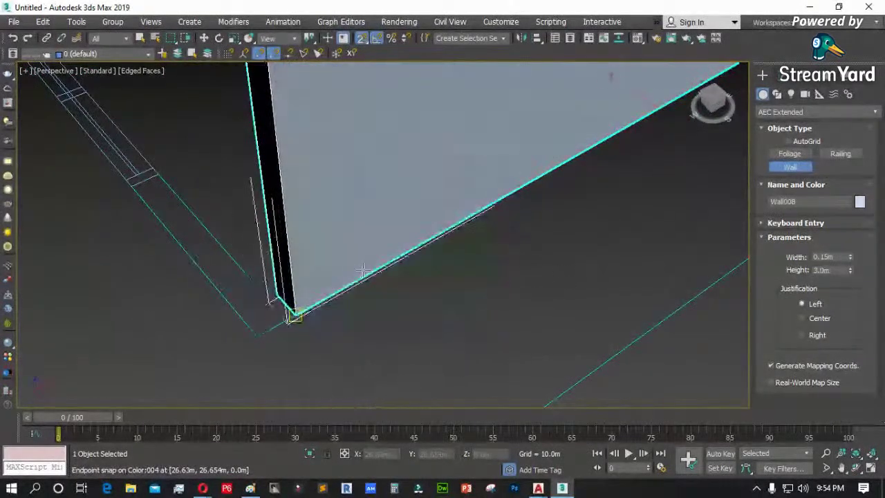
click(221, 289)
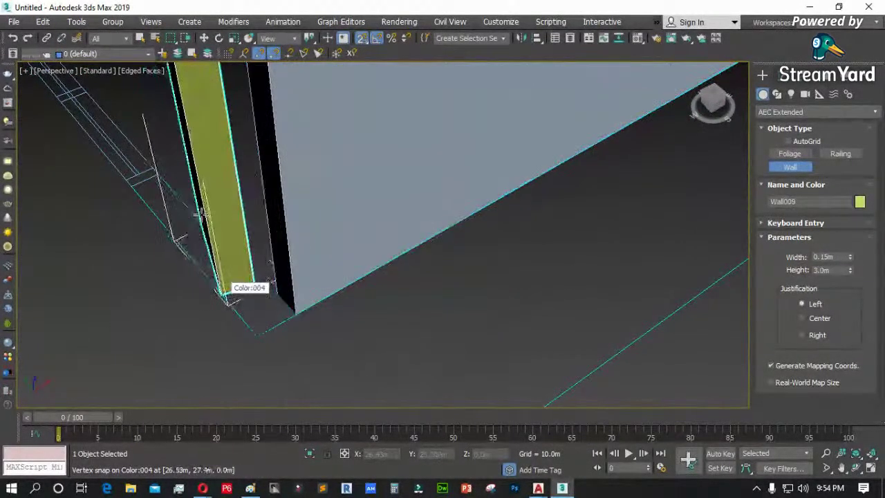
alt+middle_drag(209, 198, 356, 179)
scroll(357, 179, down, 6)
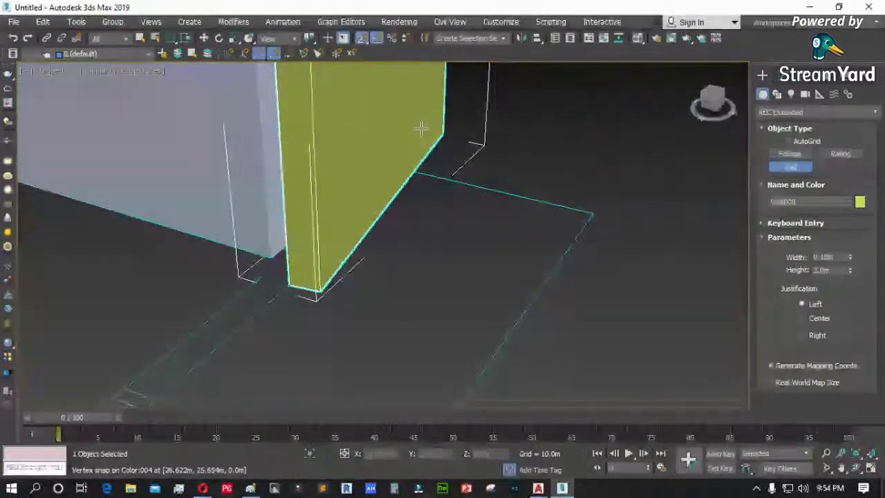
scroll(232, 291, up, 6)
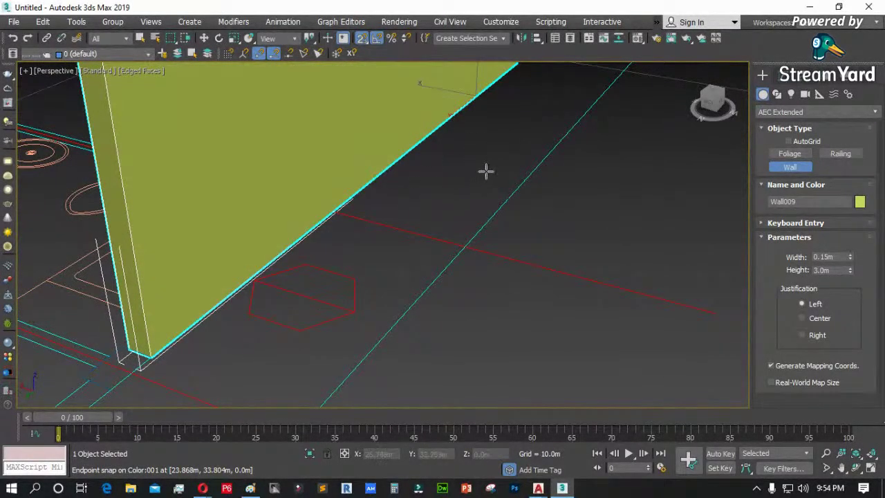
- Trace a 0.15 m wide wall along the windowed plan edge between the yellow-green wall and the pink wall
scroll(537, 129, down, 3)
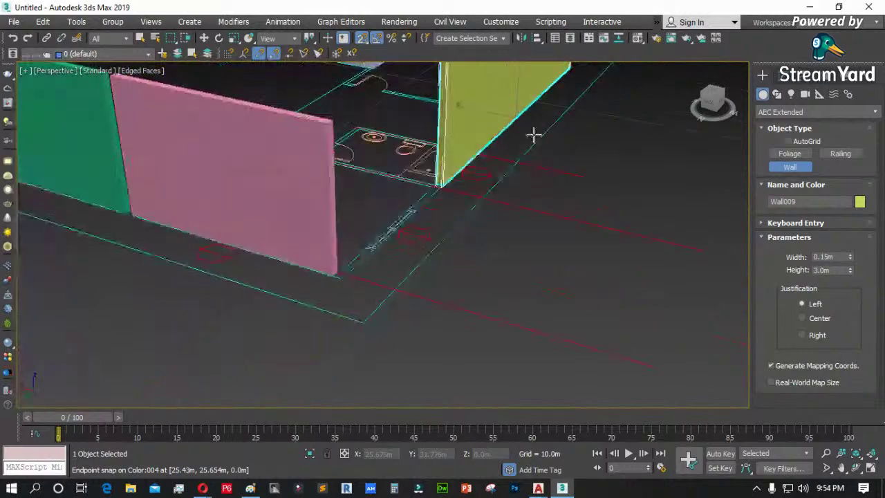
scroll(408, 243, up, 4)
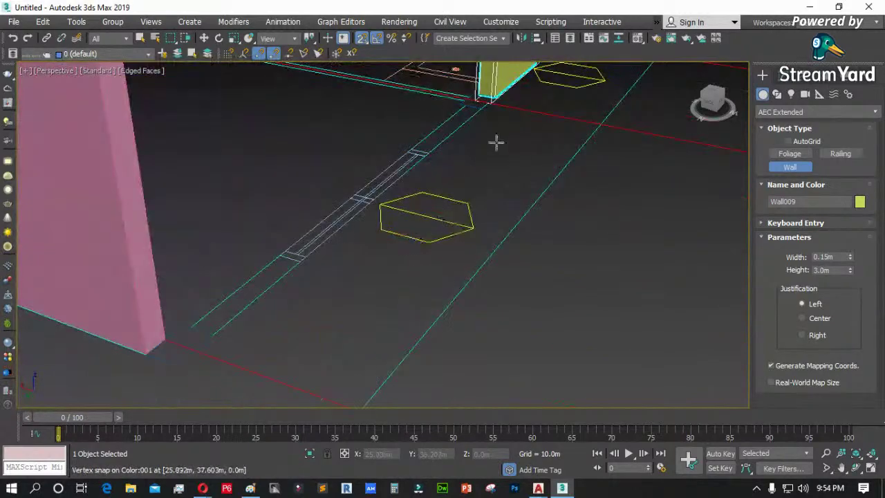
click(477, 111)
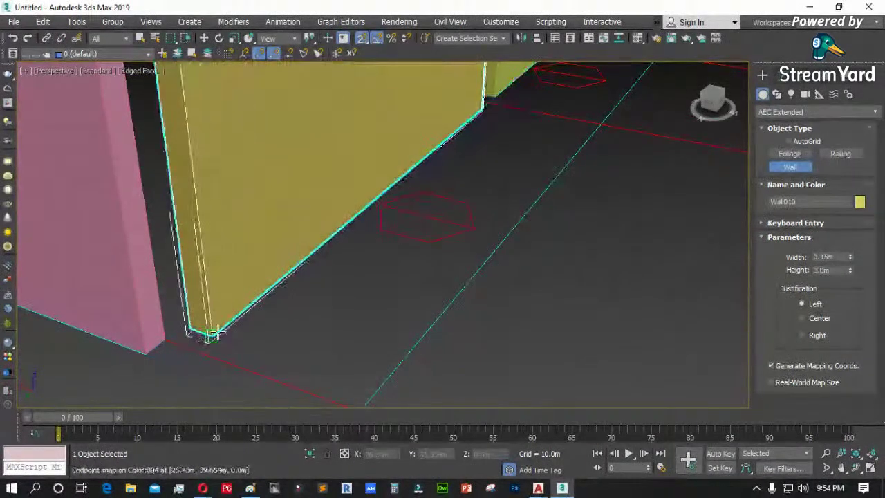
click(207, 335)
right_click(332, 318)
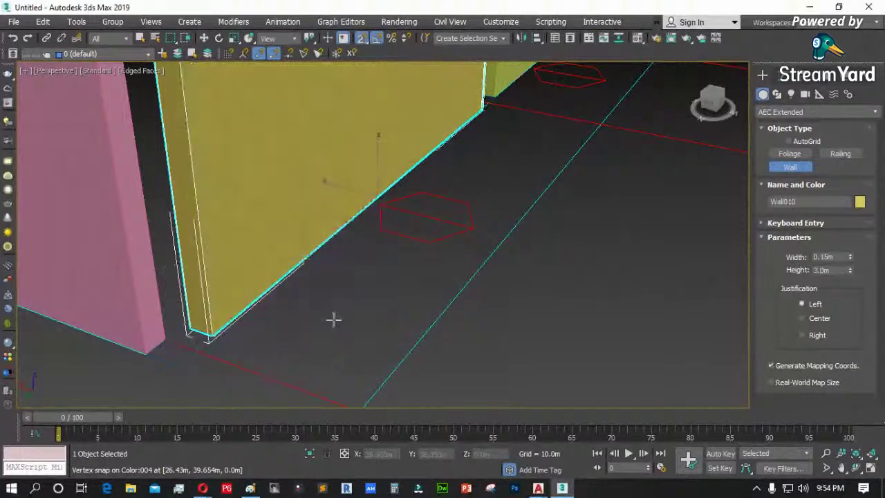
- Examine the traced exterior walls from several angles and from above against the floor plan's remaining interior partition lines
scroll(367, 320, down, 5)
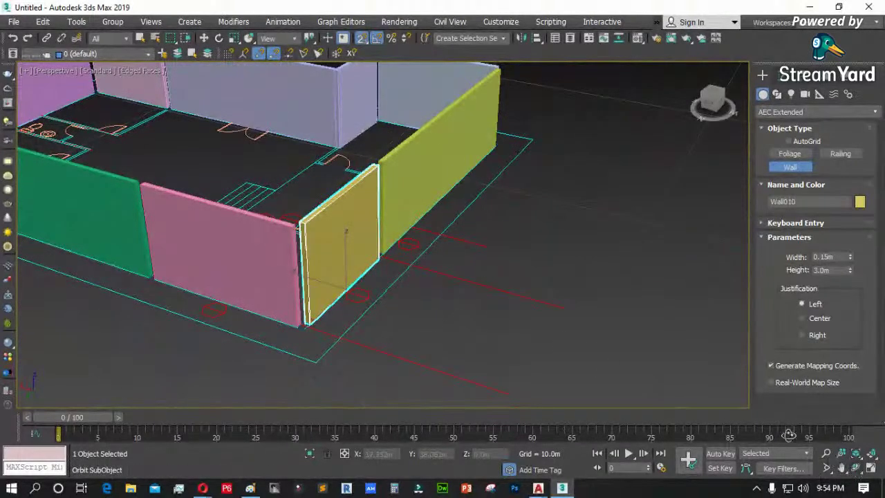
click(855, 467)
drag(405, 270, 445, 268)
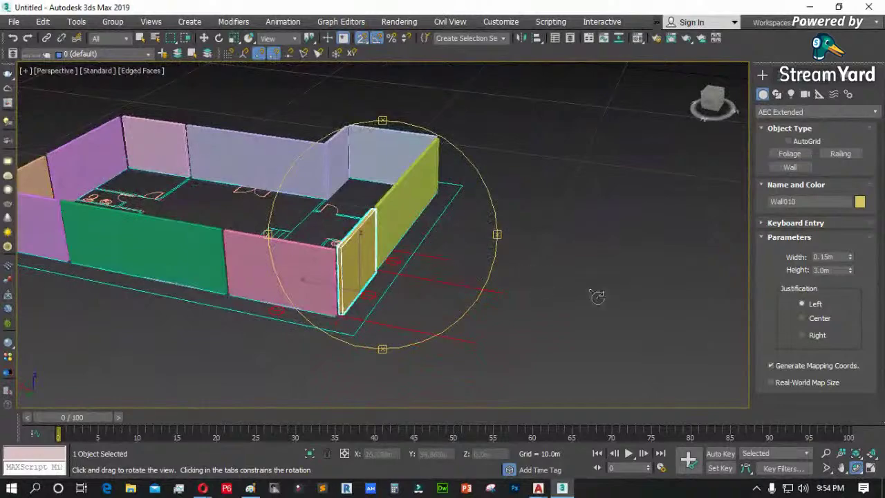
drag(343, 200, 221, 233)
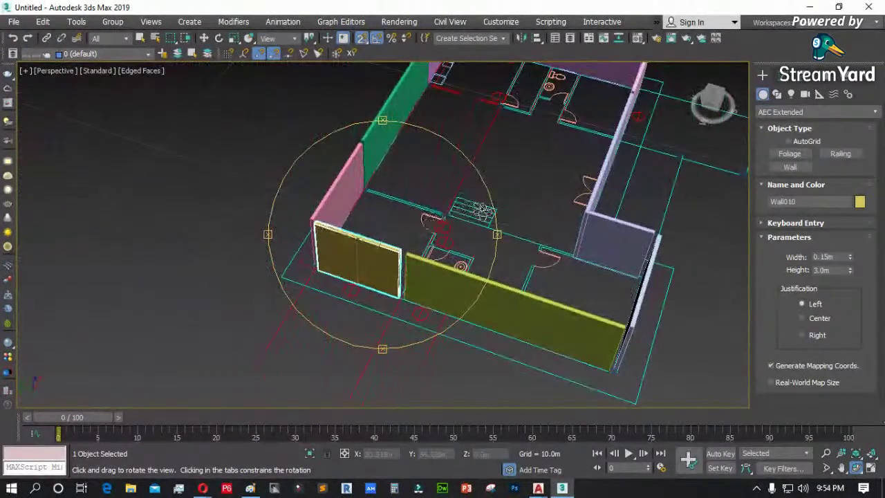
scroll(242, 217, down, 3)
scroll(311, 270, up, 3)
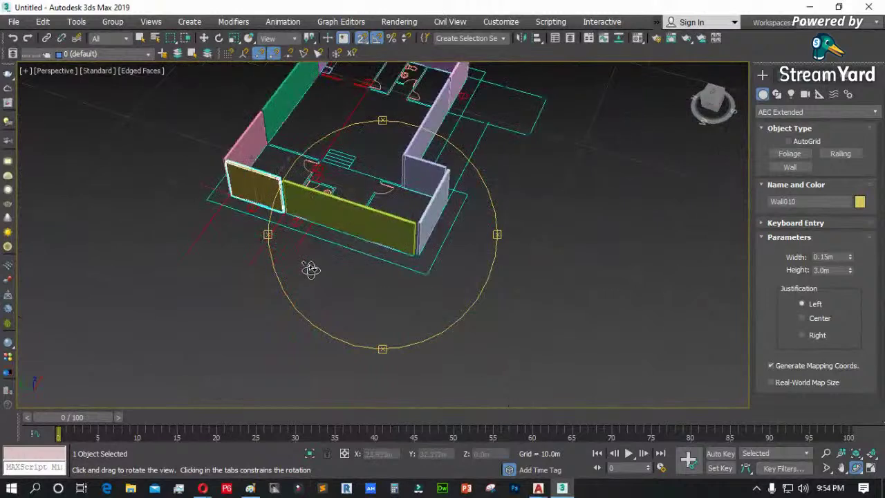
right_click(311, 269)
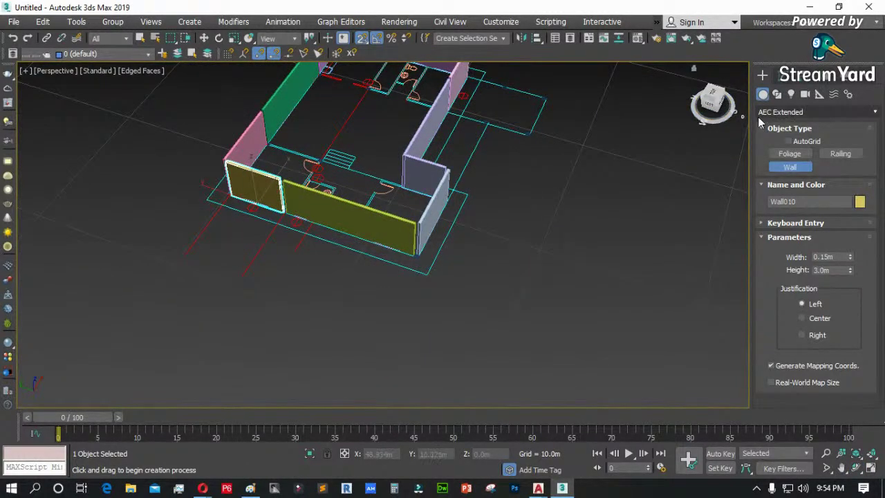
scroll(362, 219, up, 3)
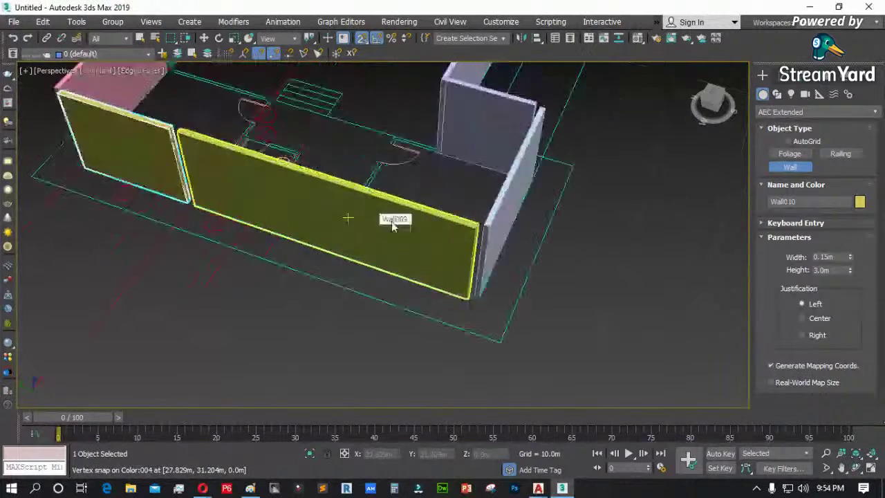
scroll(595, 274, down, 2)
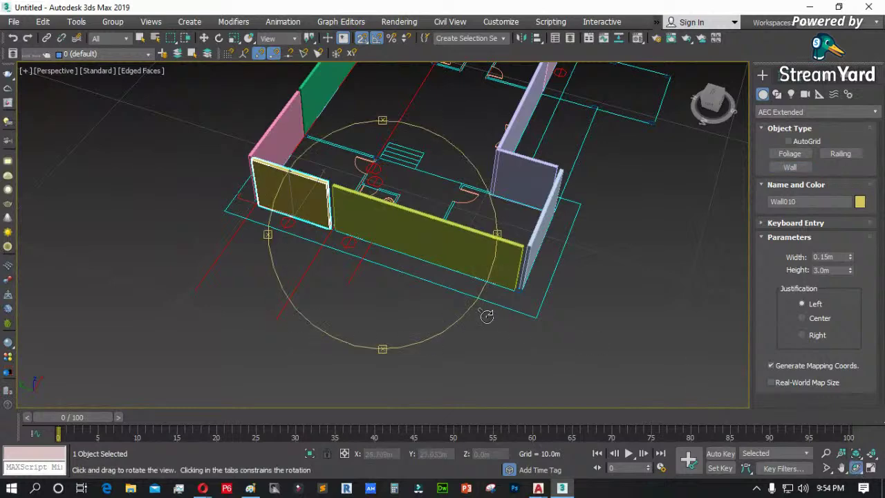
drag(374, 277, 377, 128)
scroll(385, 198, up, 5)
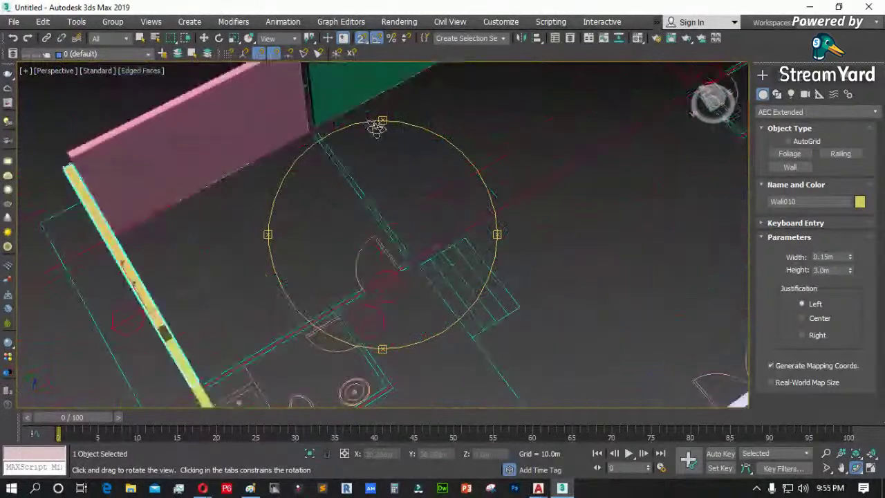
- Restart the Wall tool and set the width to 0.1 m for the interior partitions
click(791, 168)
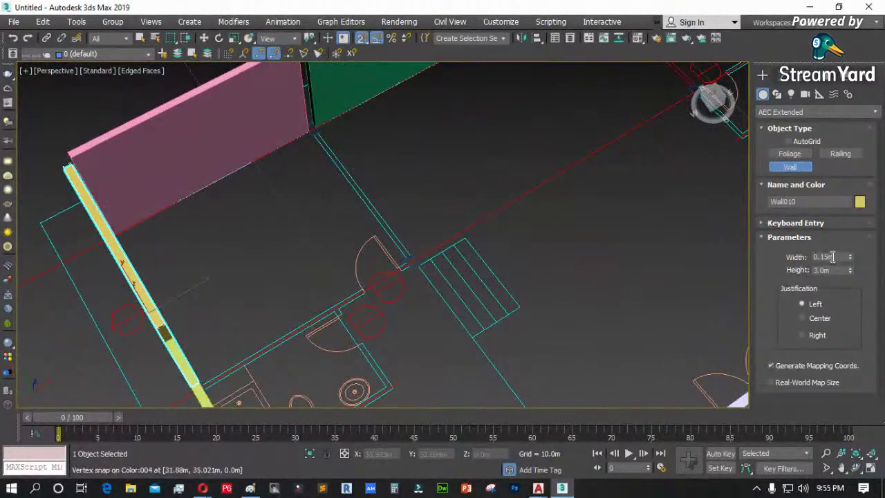
text(0.1)
key(Return)
scroll(266, 133, up, 5)
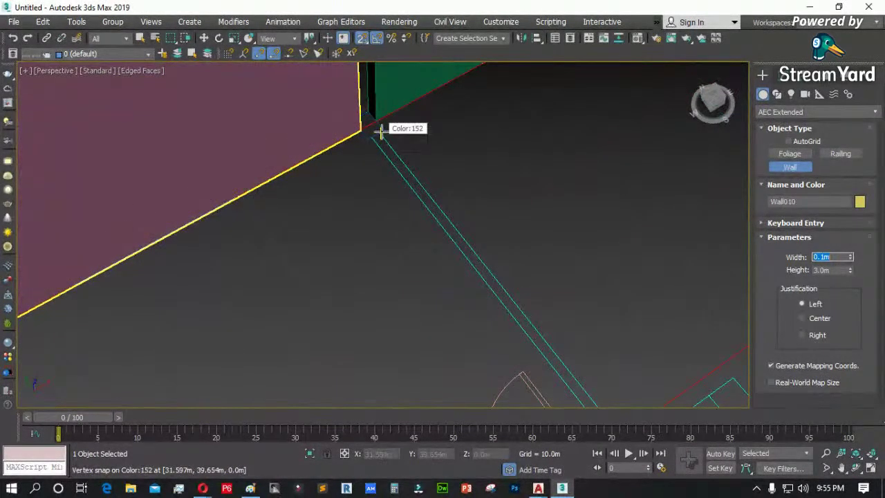
scroll(380, 131, up, 4)
alt+middle_drag(352, 116, 326, 118)
scroll(326, 117, up, 5)
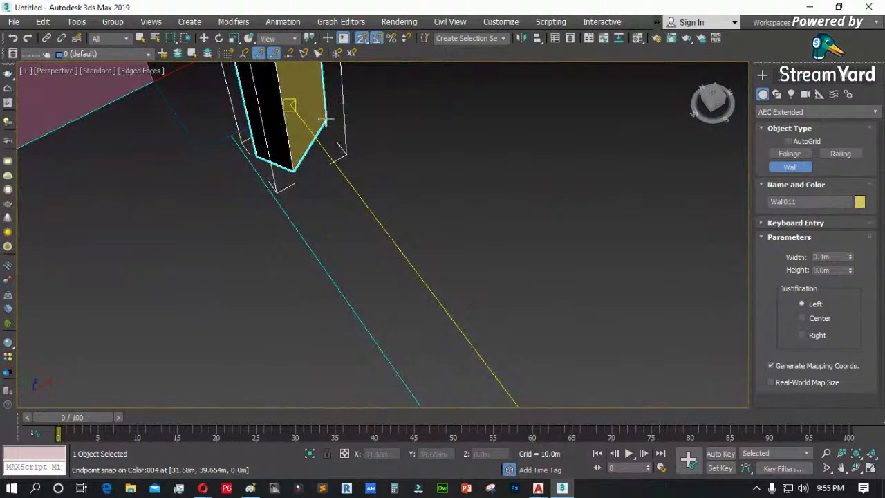
scroll(346, 131, up, 3)
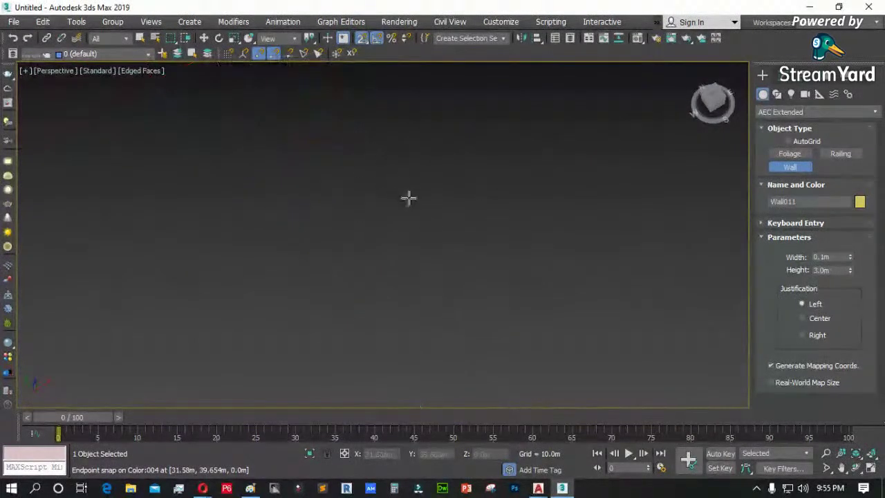
scroll(408, 198, down, 3)
scroll(403, 192, up, 2)
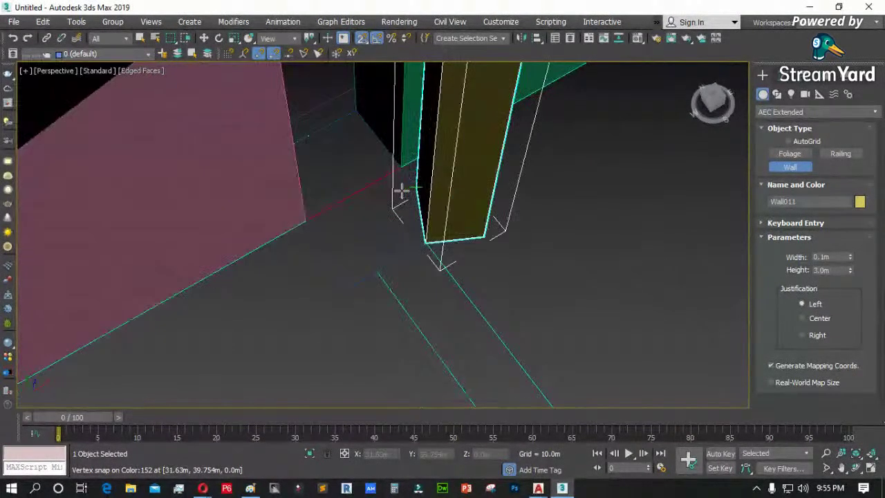
scroll(401, 190, up, 2)
right_click(401, 190)
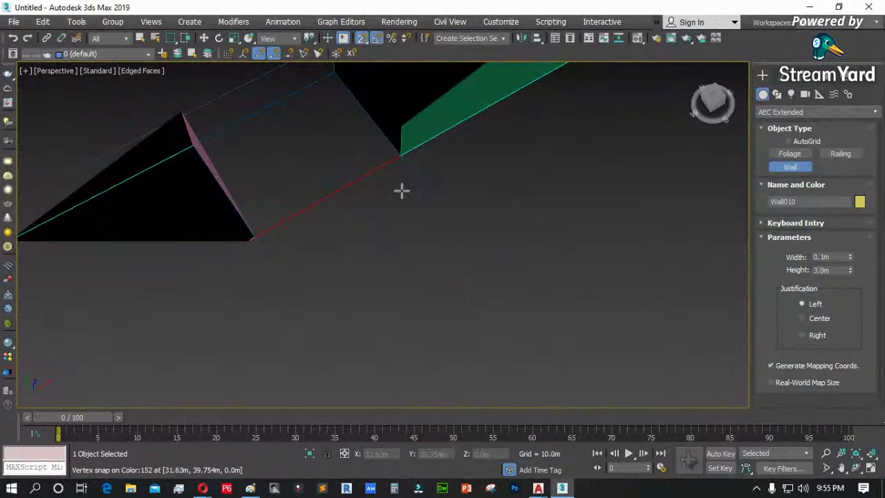
scroll(356, 148, up, 3)
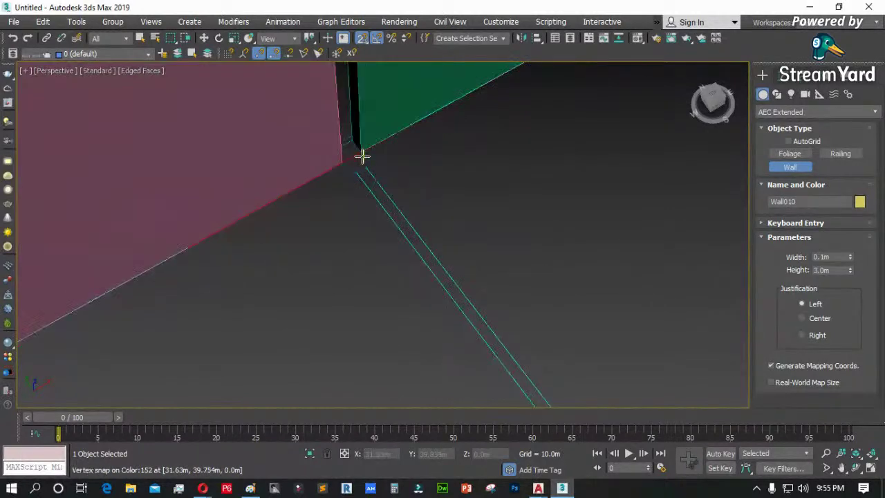
right_click(381, 142)
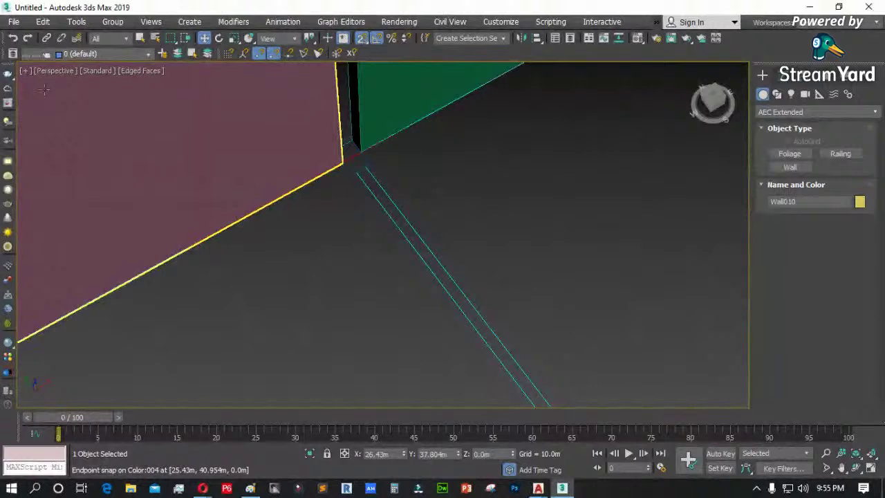
- Turn on Viewport Clipping for the Perspective view
click(26, 72)
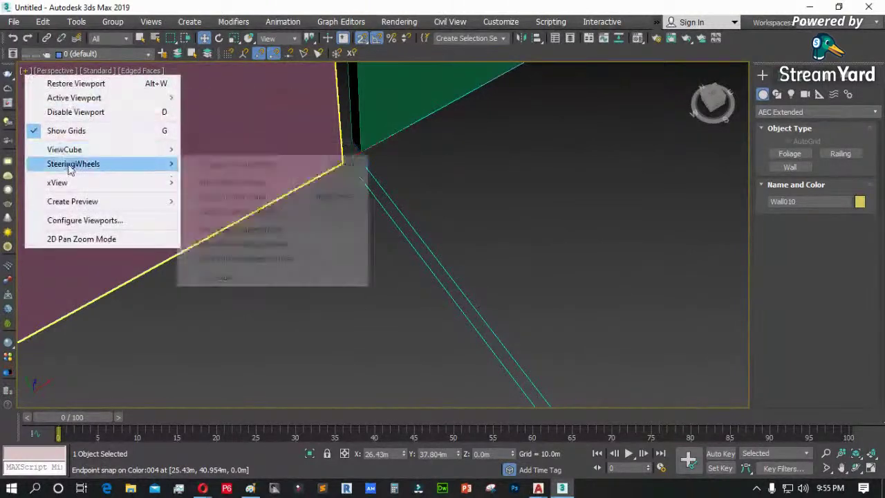
click(48, 71)
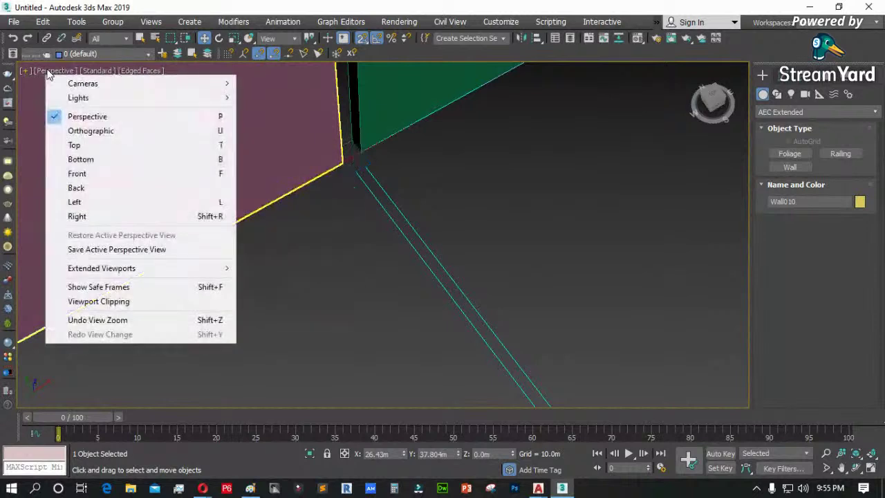
click(101, 302)
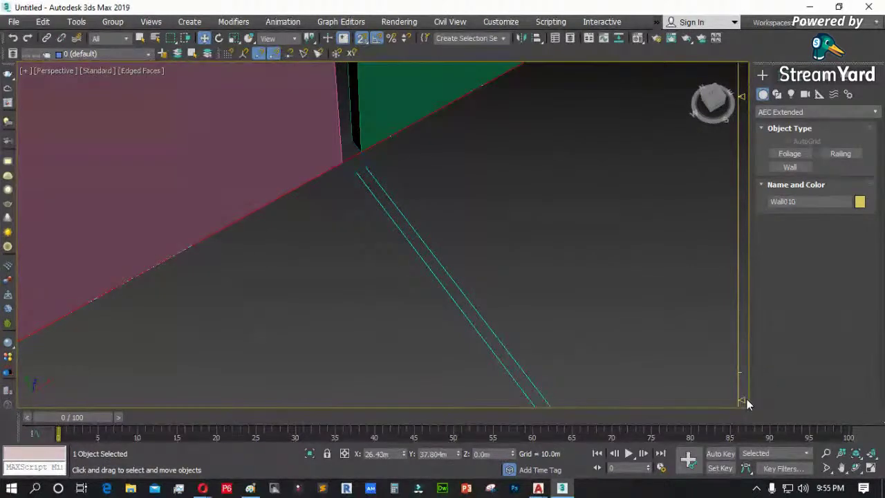
- Trace a 0.1 m wide partition from the junction of the pink and green exterior walls down to the bedroom door corner
scroll(417, 211, up, 4)
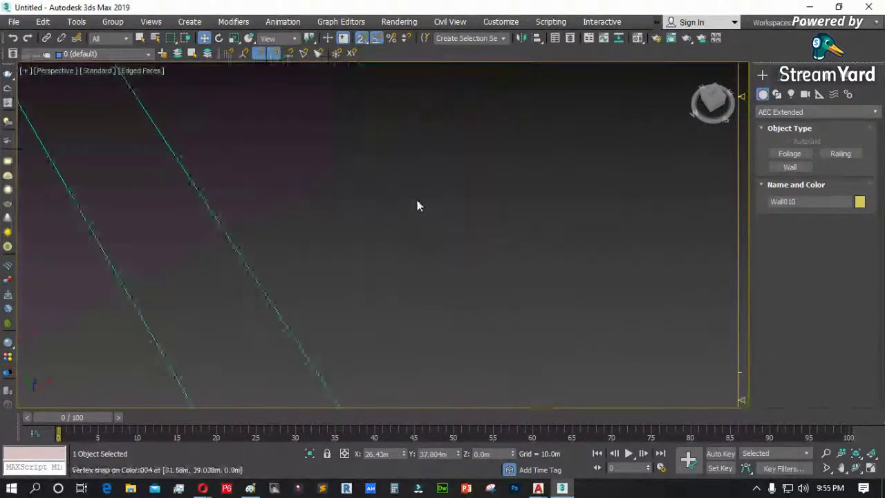
middle_drag(409, 247, 462, 221)
scroll(461, 222, down, 8)
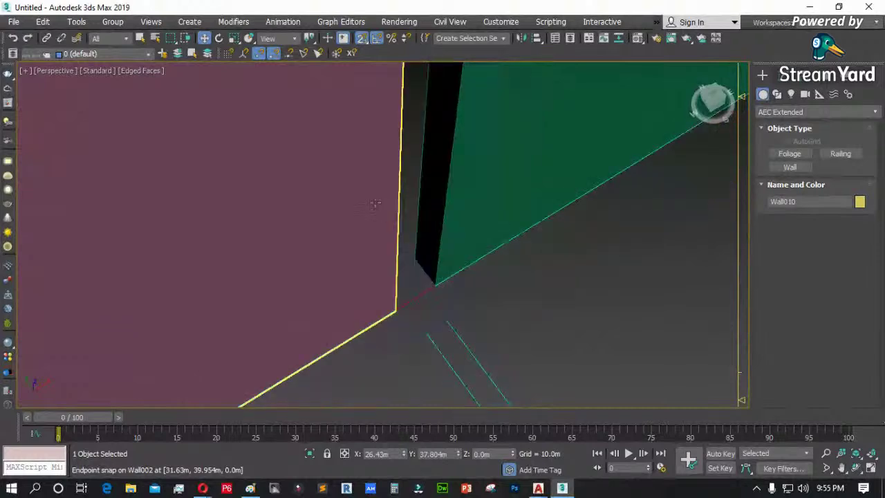
click(790, 167)
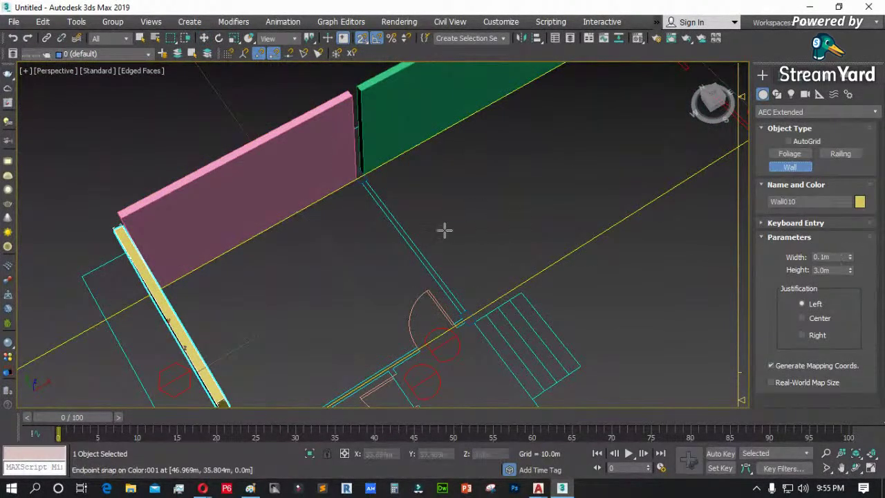
scroll(415, 217, up, 4)
scroll(380, 166, up, 3)
scroll(359, 183, down, 2)
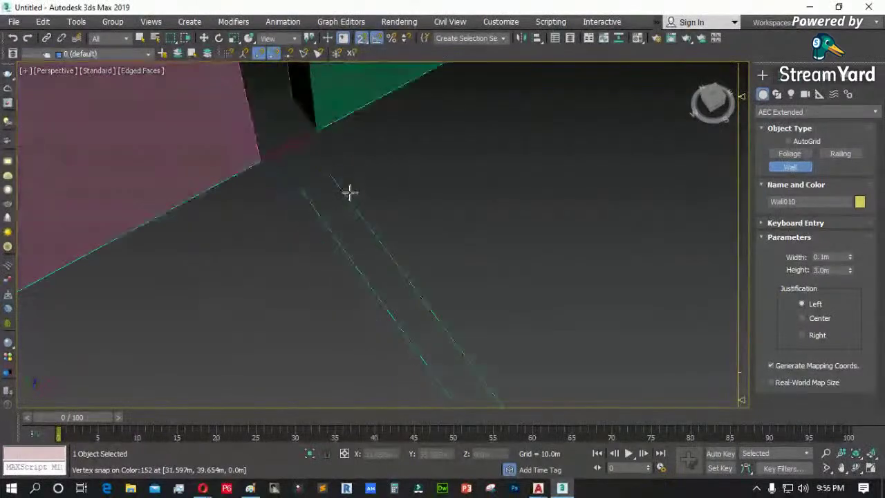
click(329, 175)
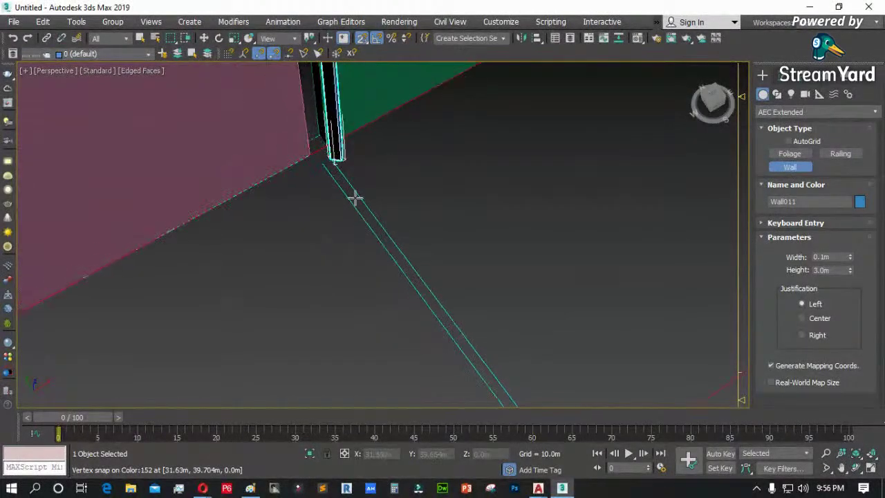
scroll(339, 154, down, 3)
scroll(381, 223, up, 5)
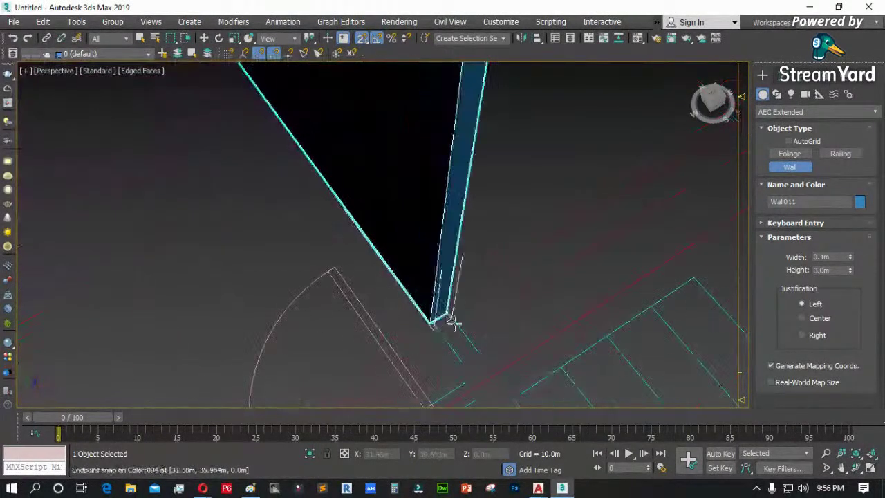
alt+middle_drag(477, 350, 387, 290)
right_click(450, 247)
click(450, 247)
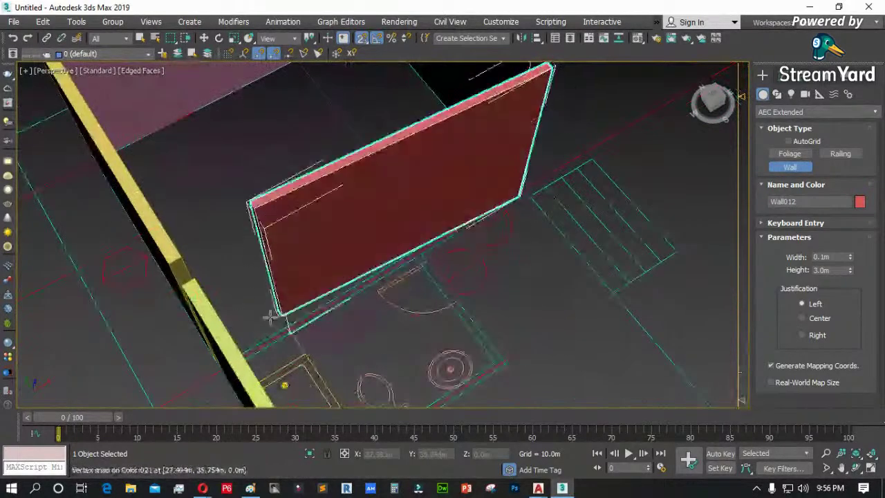
click(314, 265)
right_click(315, 265)
alt+middle_drag(316, 262, 237, 256)
key(ctrl+z)
- Trace a 0.1 m wide partition above the bathtub bathroom, from the yellow-walls junction to the lower end of the blue partition
scroll(233, 182, up, 5)
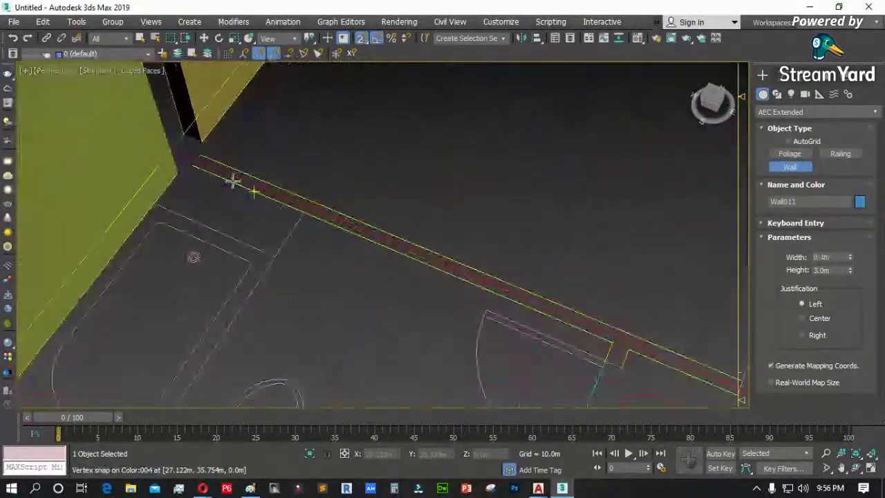
click(192, 166)
scroll(199, 171, down, 5)
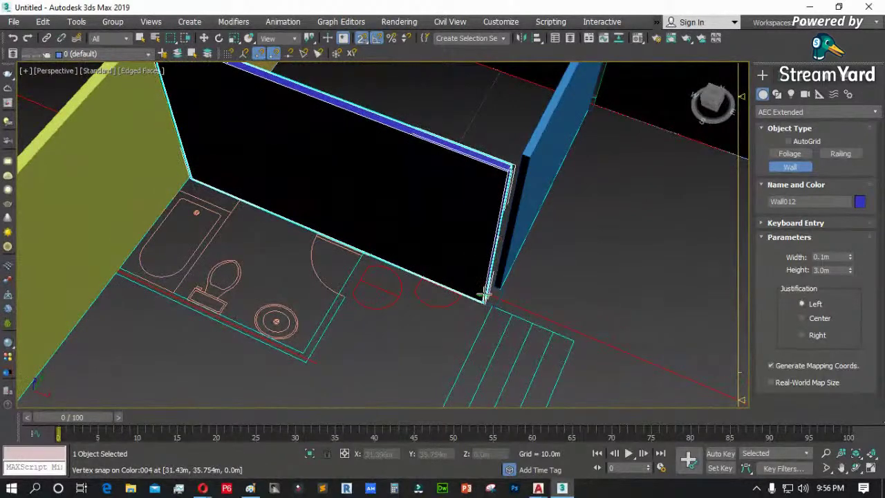
scroll(485, 296, up, 4)
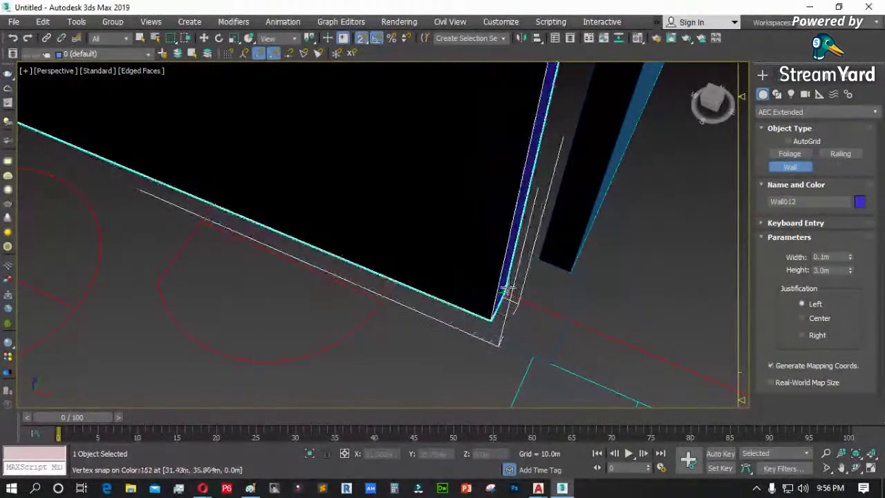
scroll(509, 276, down, 1)
scroll(251, 197, down, 2)
- Trace a 0.1 m wide kitchen partition from the green and violet exterior wall junction to the column beside the kitchen-side door
scroll(251, 198, down, 5)
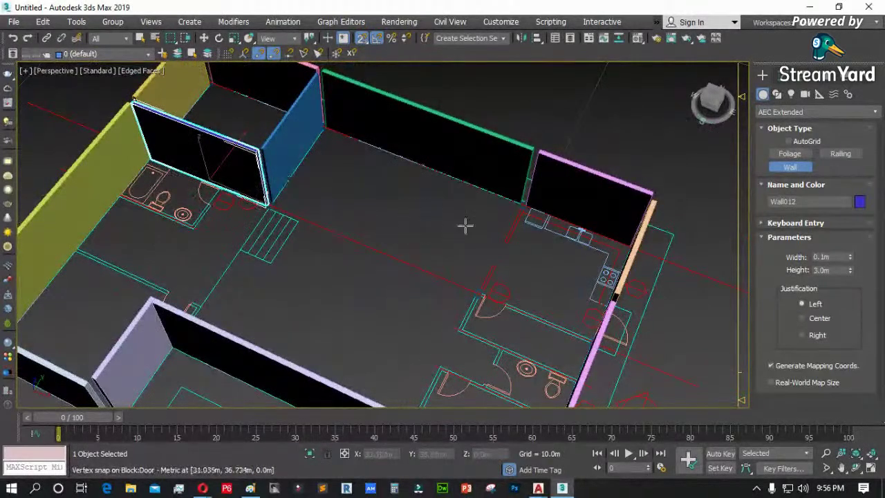
scroll(521, 231, up, 6)
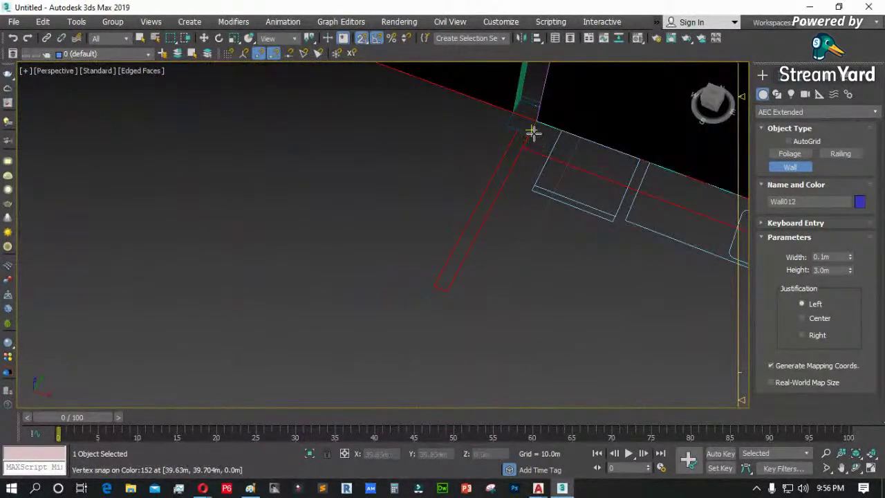
right_click(498, 190)
scroll(498, 189, down, 3)
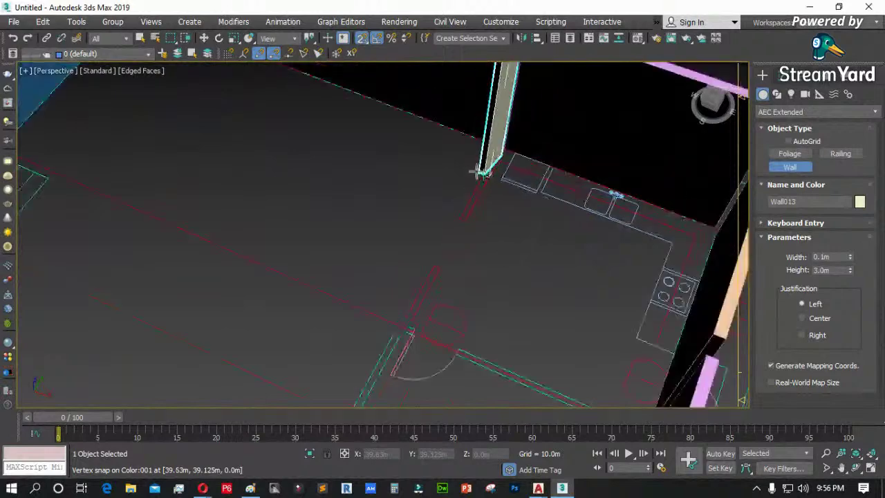
click(415, 315)
scroll(415, 315, up, 3)
scroll(410, 324, up, 2)
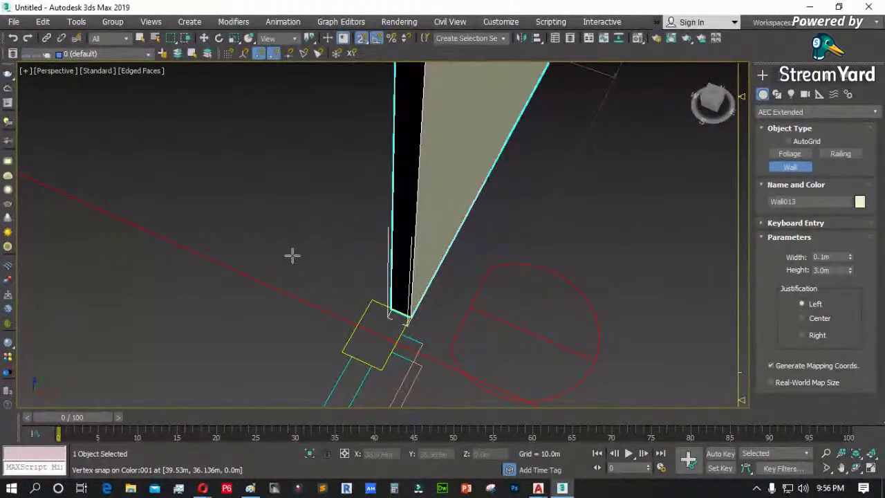
- Trace an L-shaped 0.1 m wide partition from the column beside the kitchen-side door, around the corner, to the violet exterior wall
alt+middle_drag(252, 214, 225, 189)
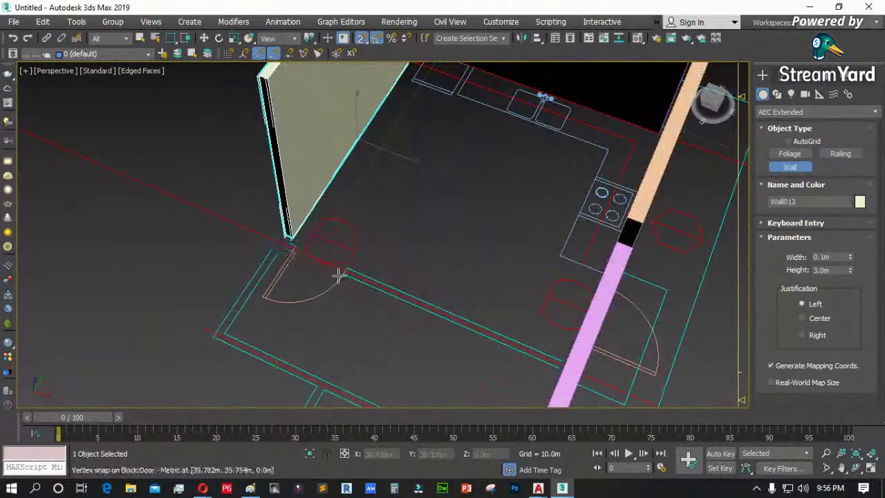
scroll(282, 260, up, 3)
click(268, 238)
scroll(239, 198, down, 3)
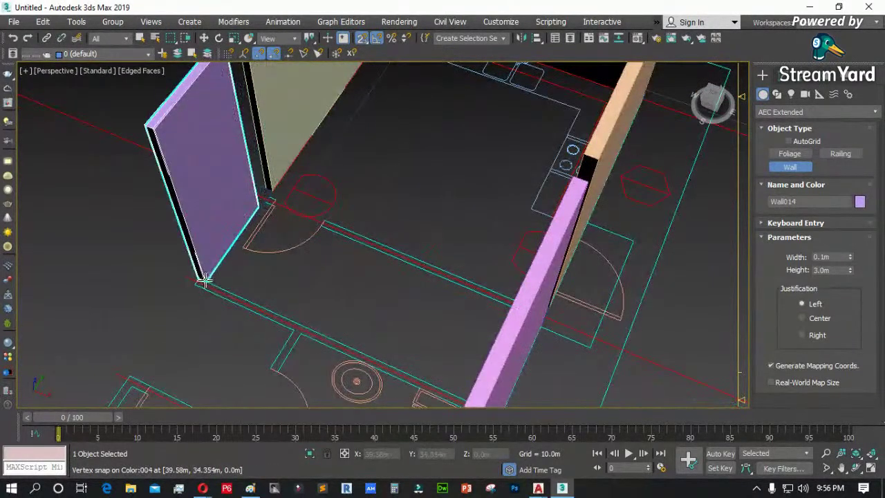
scroll(205, 280, up, 5)
scroll(276, 315, down, 5)
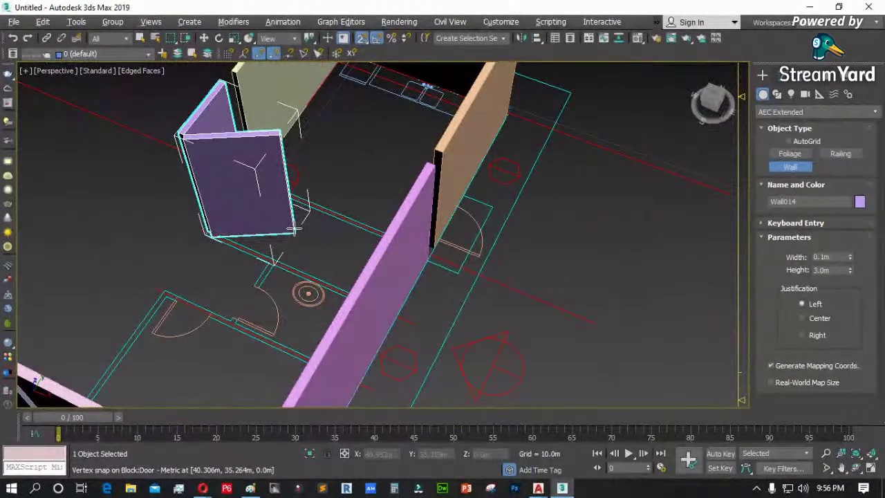
scroll(294, 229, up, 6)
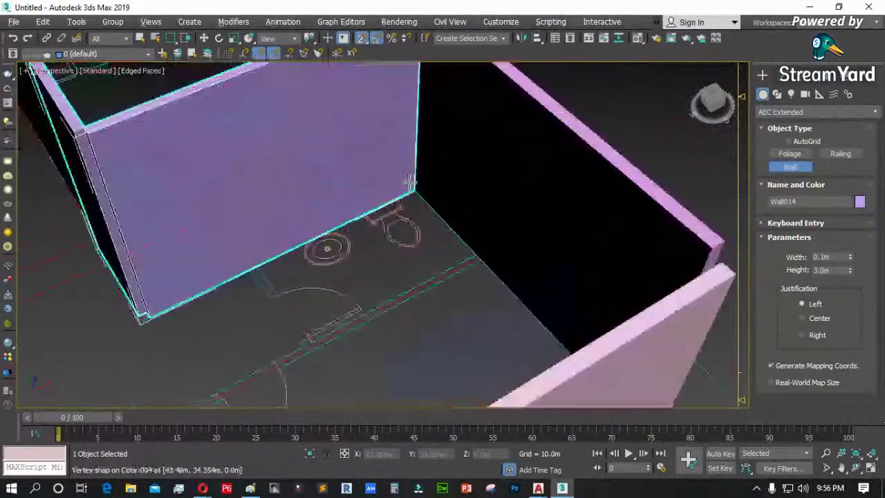
scroll(410, 181, up, 5)
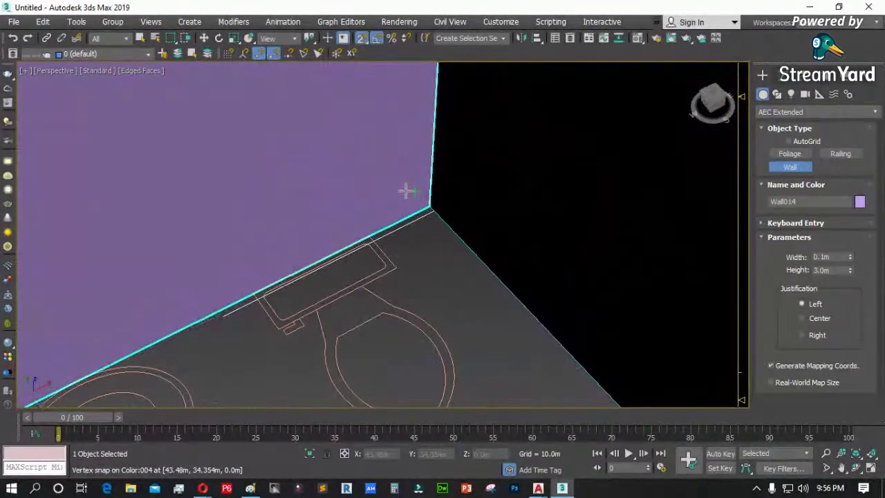
scroll(394, 172, down, 5)
scroll(427, 227, up, 6)
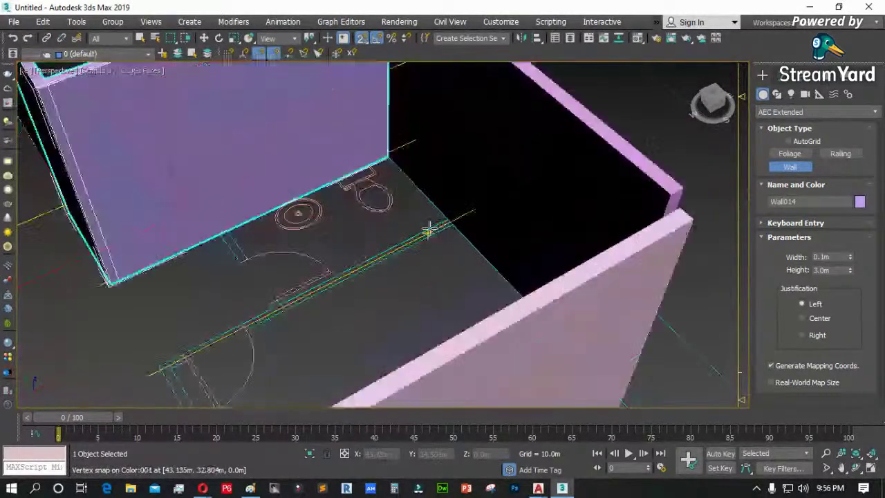
- Trace an L-shaped 0.1 m wide partition from the violet exterior wall below the bathroom, around the bedroom corner, to the light pink exterior wall
click(466, 209)
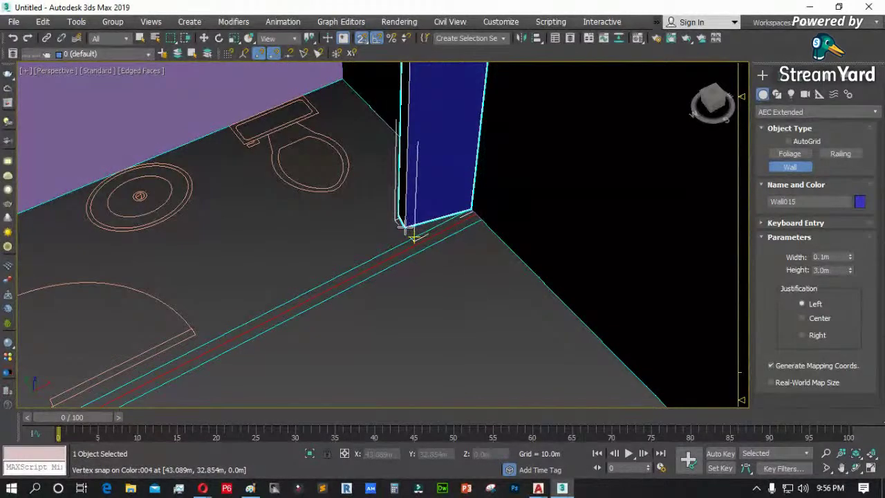
right_click(414, 235)
click(482, 221)
scroll(470, 214, down, 3)
scroll(200, 339, up, 4)
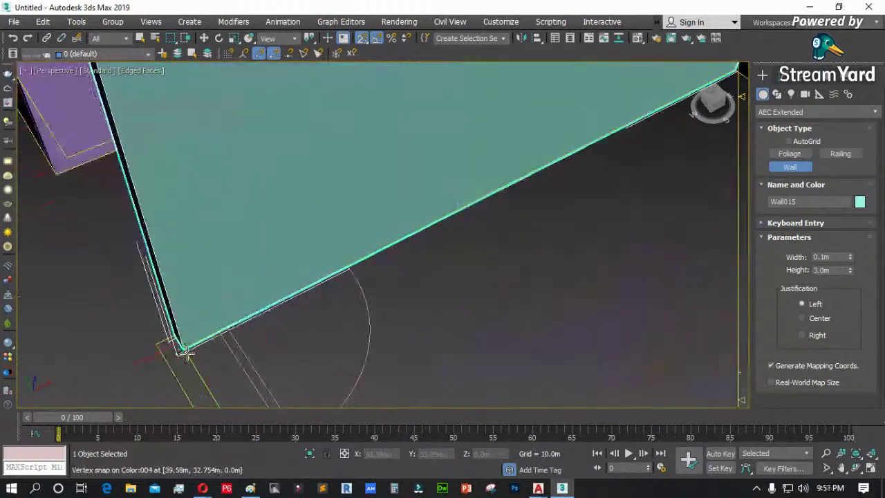
scroll(183, 348, down, 4)
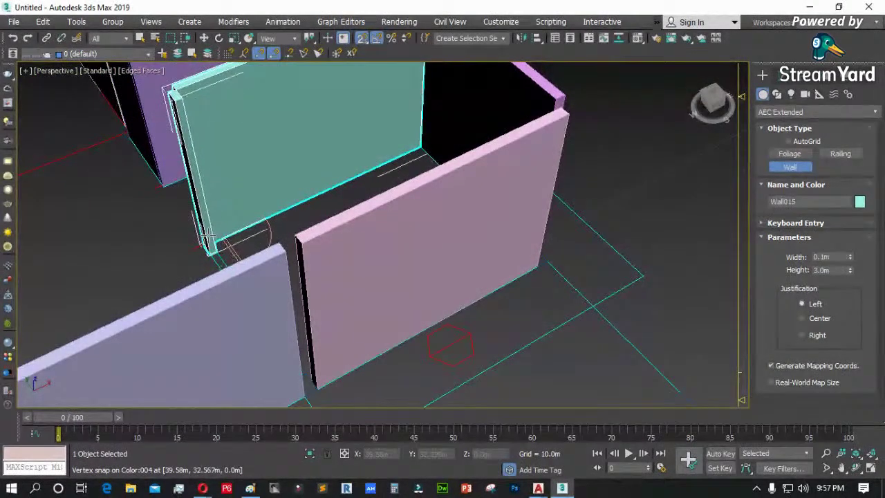
alt+middle_drag(224, 259, 336, 241)
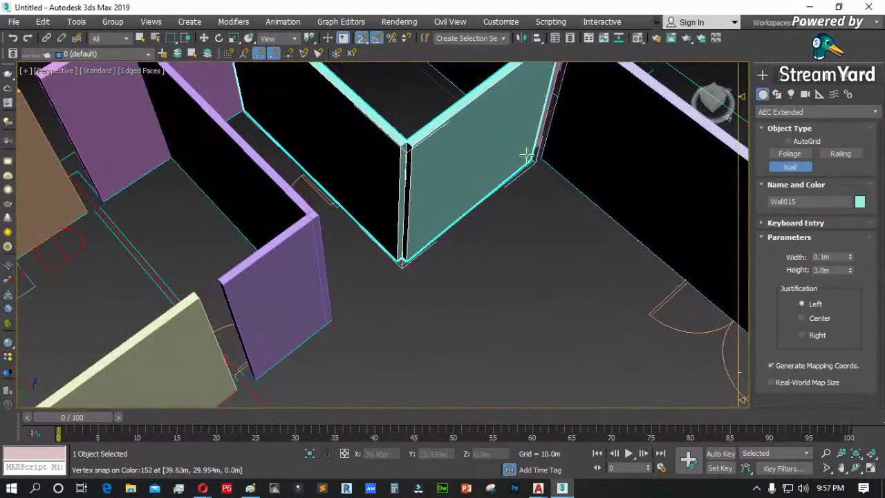
scroll(528, 158, up, 5)
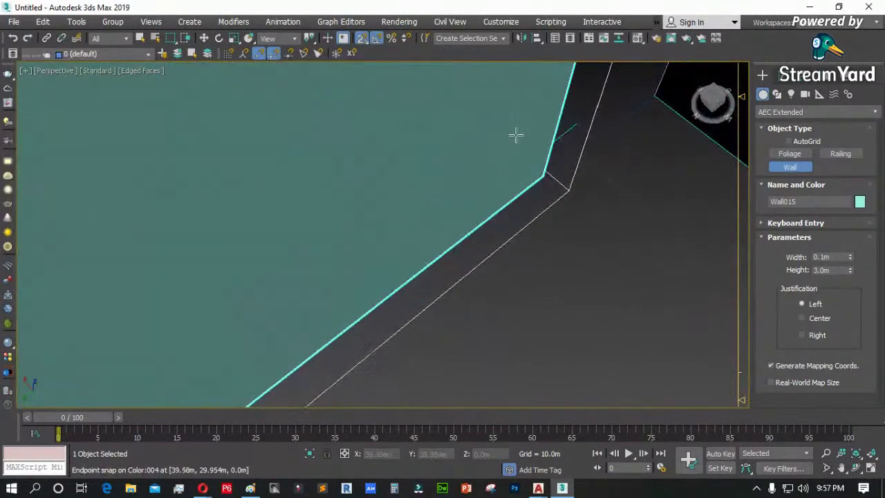
middle_drag(559, 119, 534, 84)
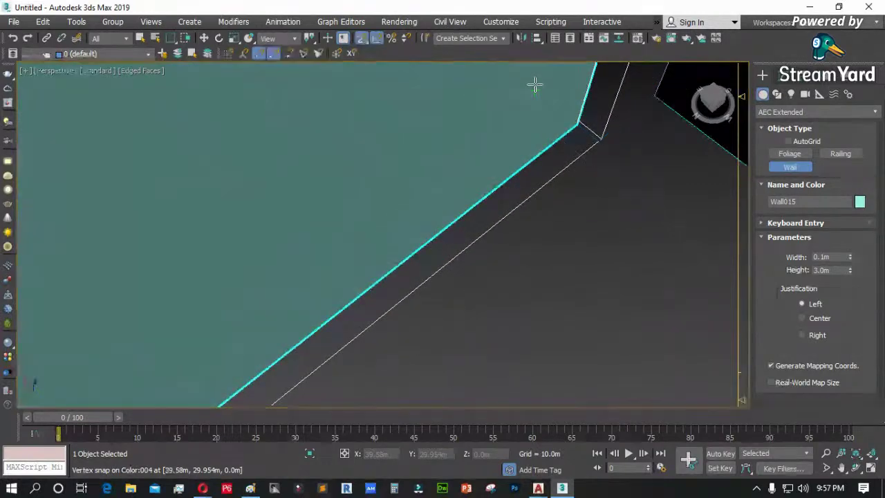
scroll(414, 180, down, 10)
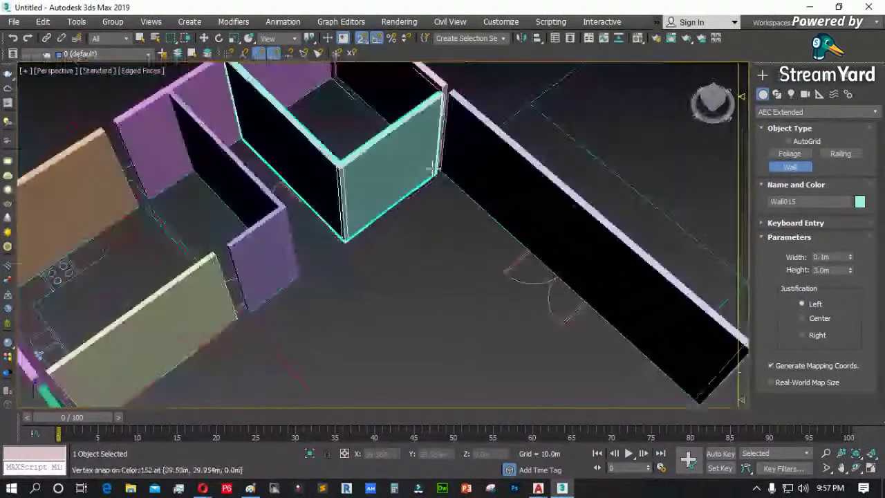
scroll(484, 235, down, 6)
scroll(405, 214, up, 4)
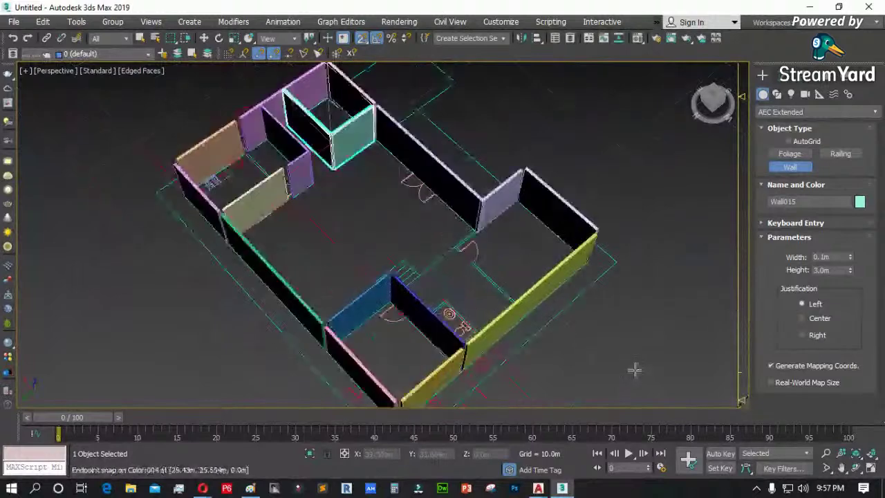
- Trace an L-shaped 0.1 m wide partition from the lavender wall corner, across the door opening, to the yellow-green exterior wall
click(857, 469)
drag(449, 310, 408, 344)
scroll(445, 199, up, 8)
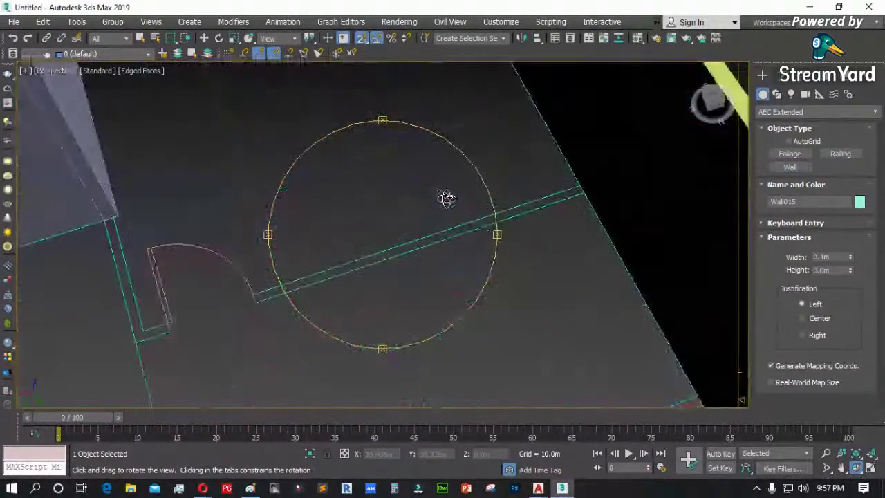
right_click(447, 197)
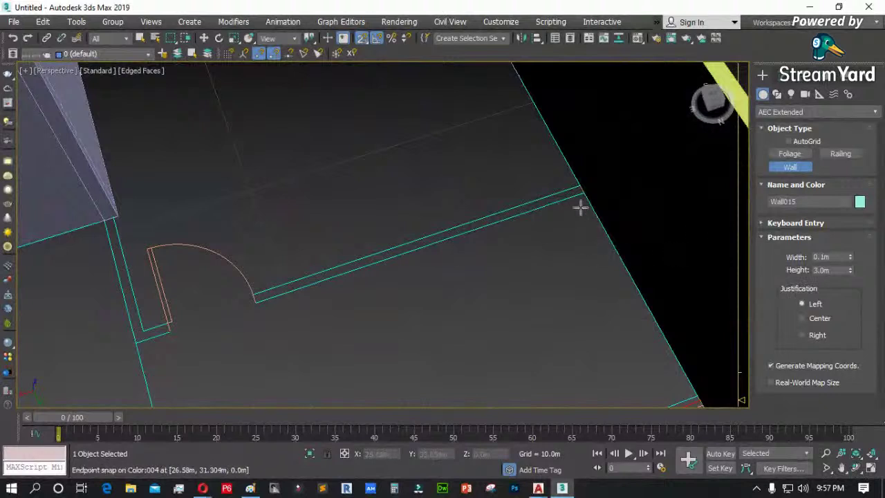
click(577, 183)
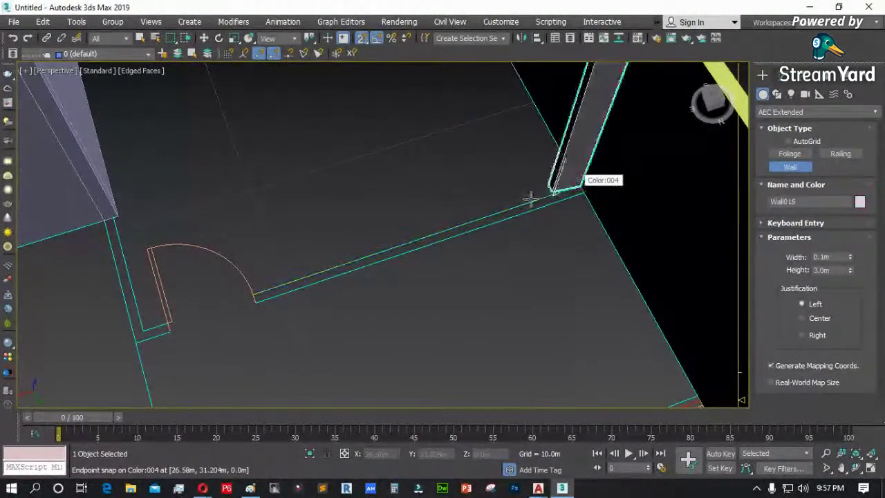
right_click(444, 212)
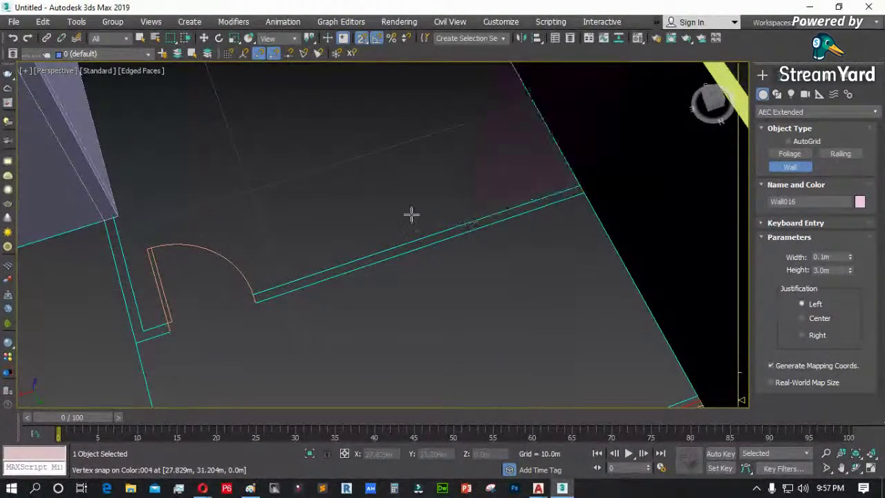
click(110, 216)
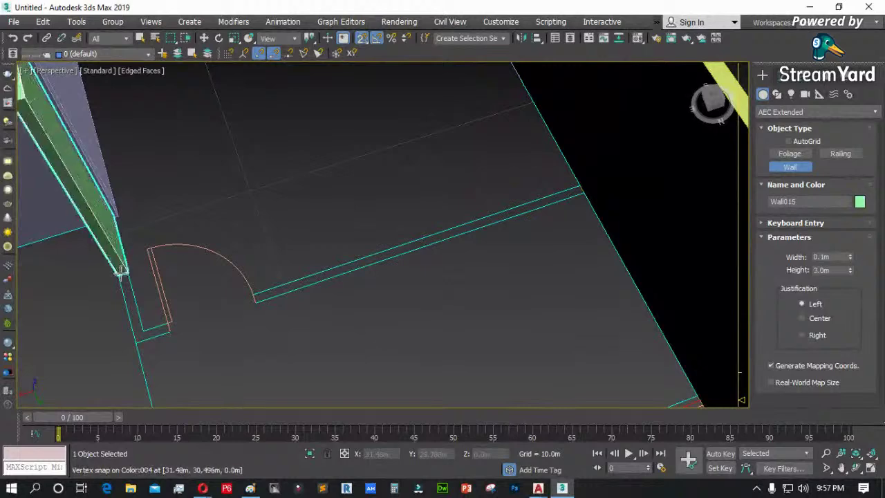
click(142, 329)
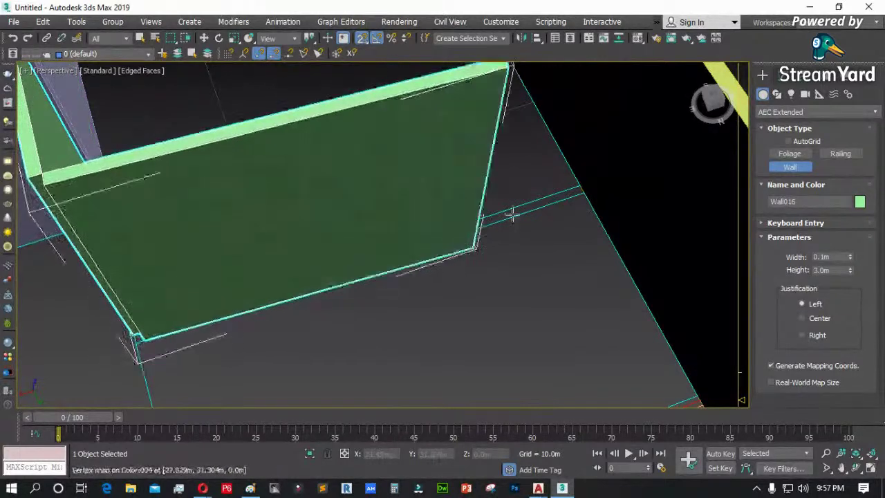
click(573, 184)
scroll(484, 192, down, 5)
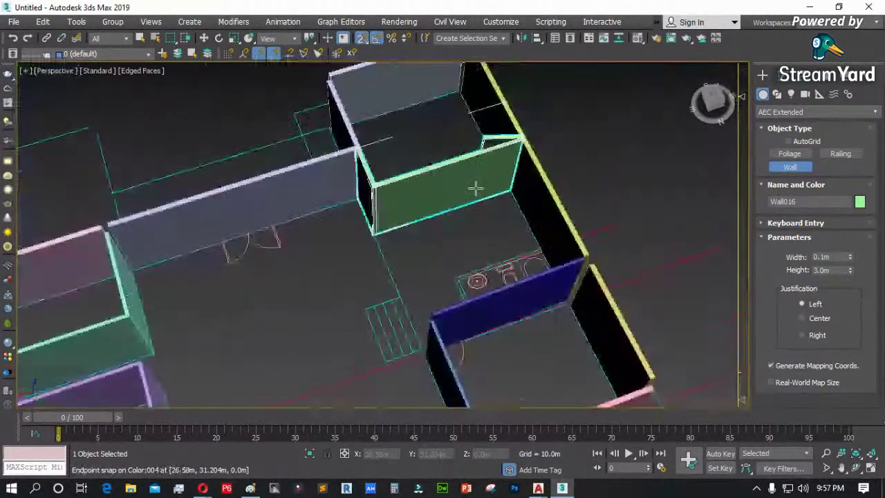
- Trace an L-shaped 0.1 m wide partition around the bathtub bathroom, from the yellow-green exterior wall, around the corner, to the indigo wall
click(856, 468)
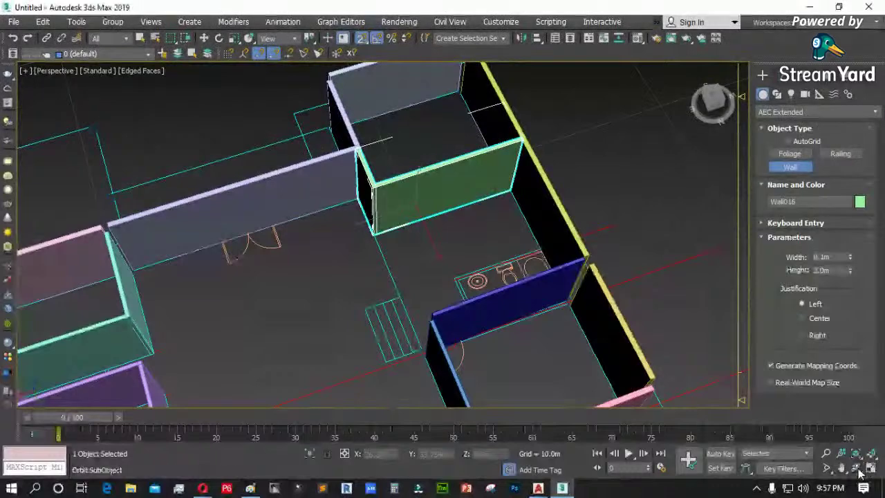
drag(430, 286, 504, 283)
scroll(548, 126, up, 3)
scroll(548, 126, up, 2)
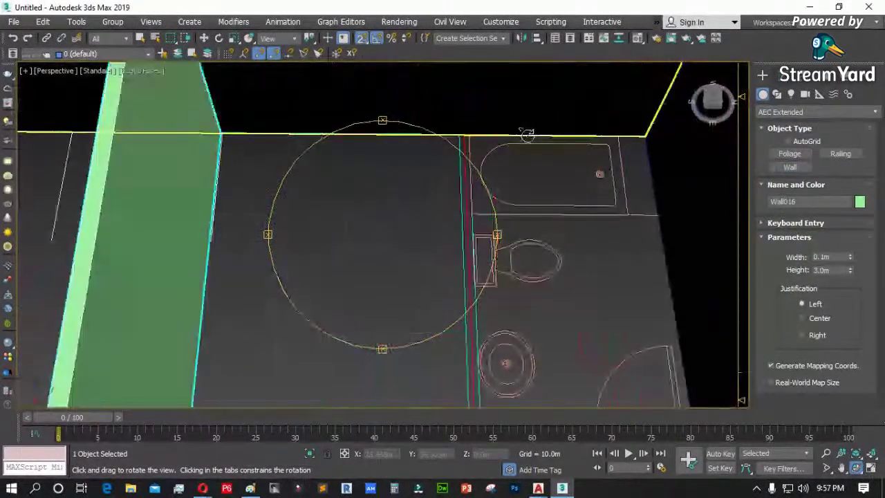
right_click(515, 134)
click(458, 134)
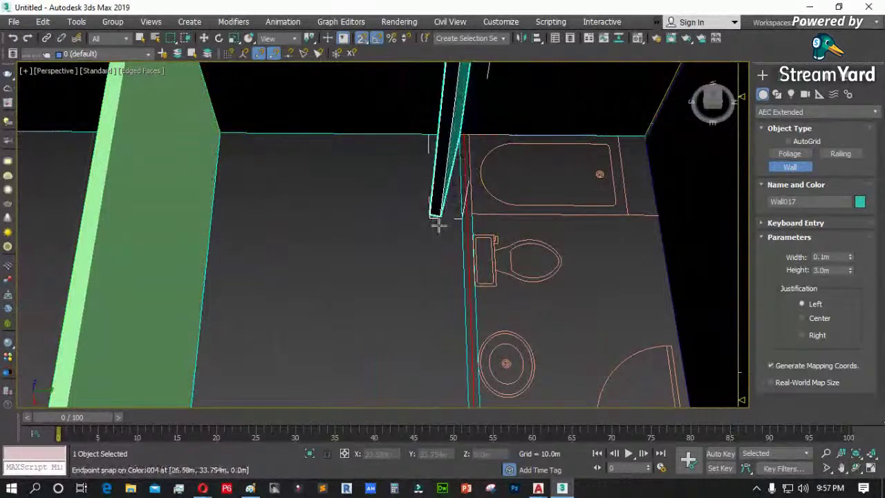
scroll(470, 151, down, 3)
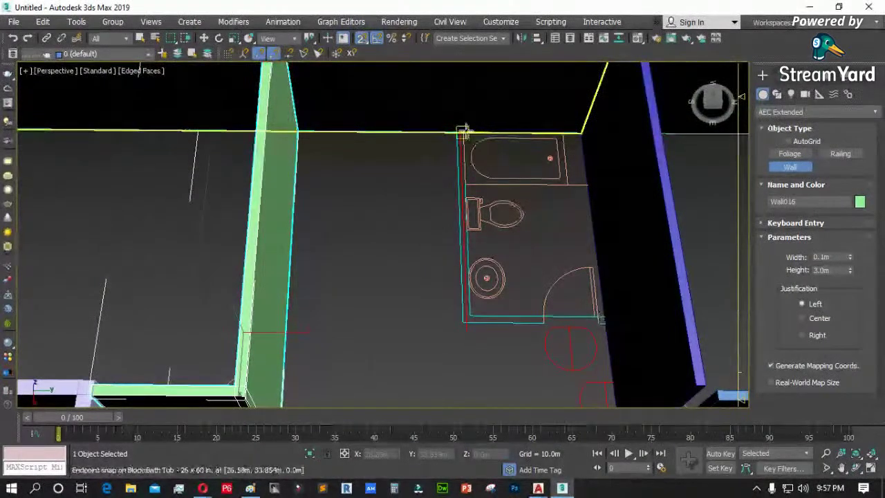
click(463, 134)
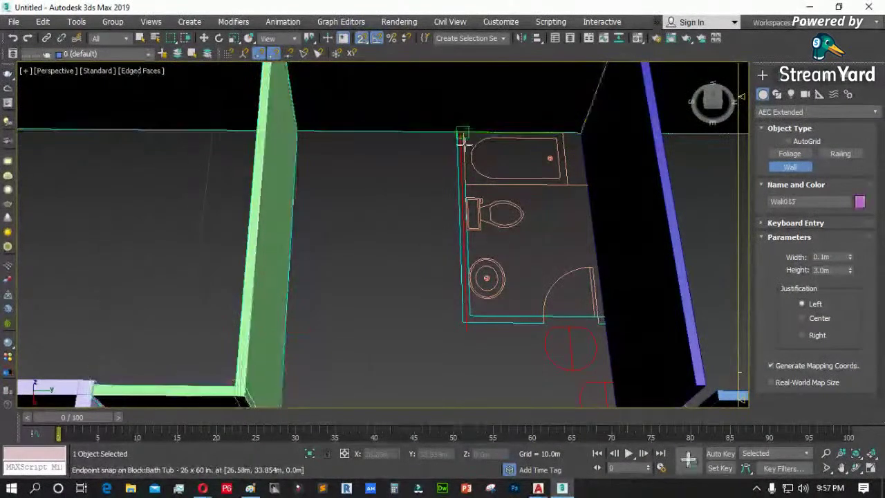
click(467, 314)
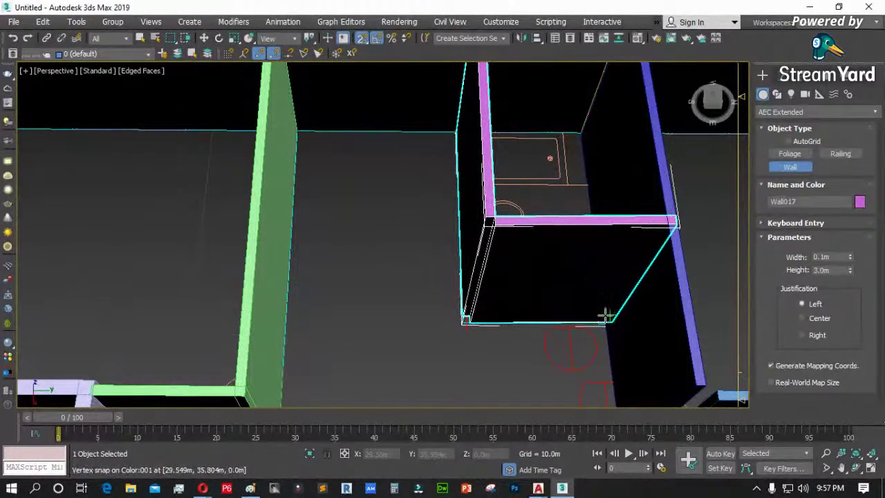
- Examine the complete set of traced walls from several sides in the perspective view
scroll(401, 233, down, 5)
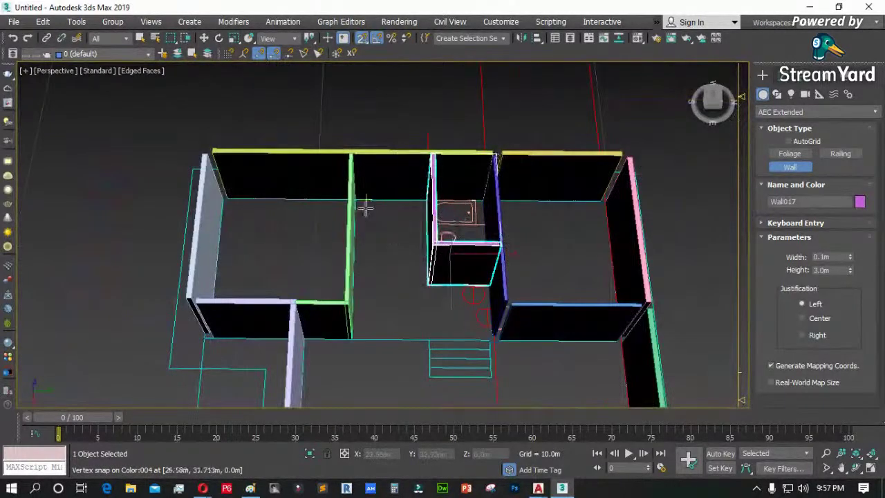
scroll(367, 209, down, 3)
alt+middle_drag(367, 209, 554, 312)
click(856, 468)
drag(407, 280, 115, 191)
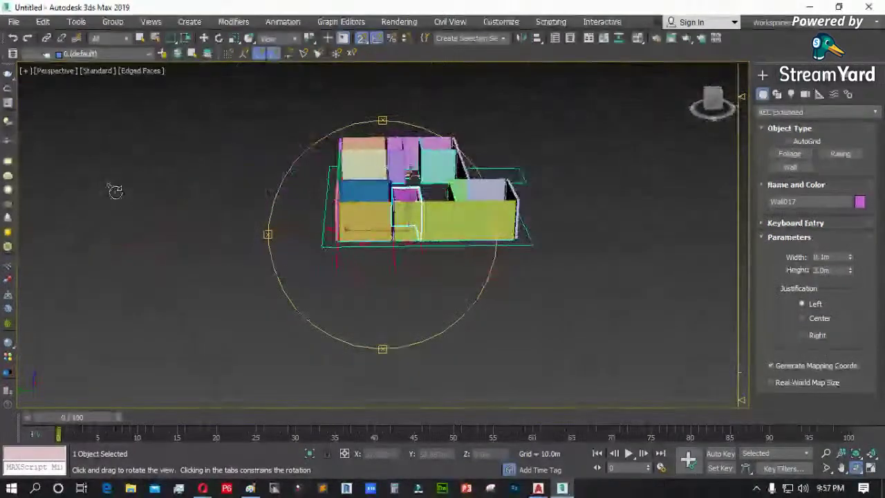
drag(391, 238, 482, 241)
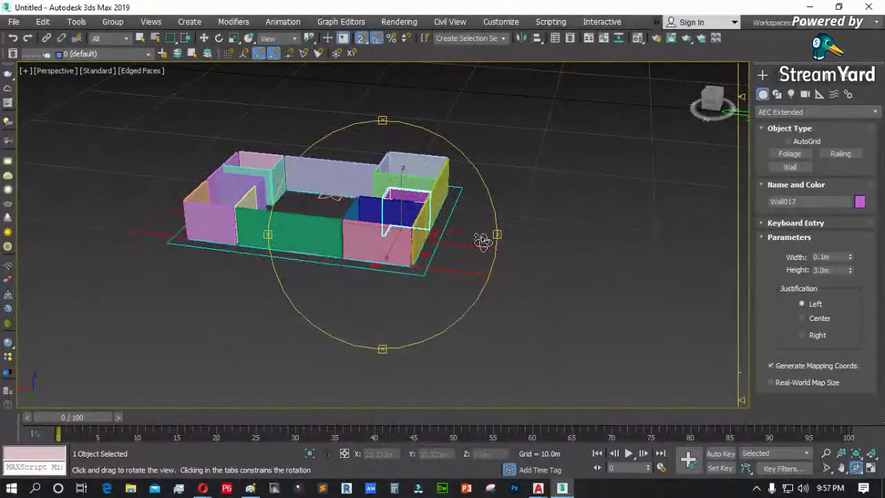
right_click(606, 238)
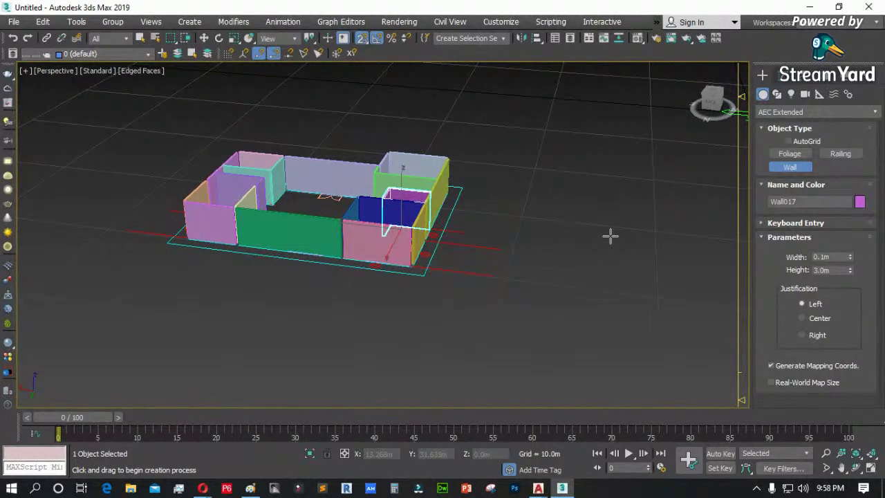
- Select all the walls in the front view and assign them one light grey object colour
key(f)
key(z)
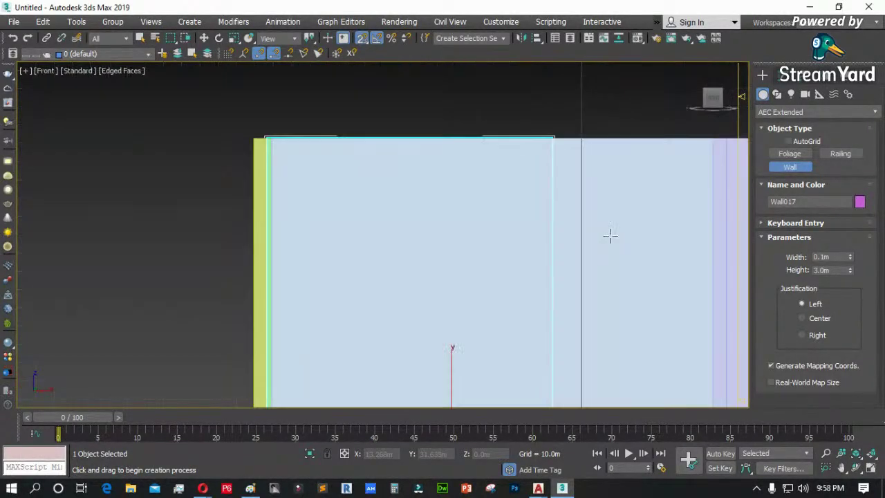
scroll(328, 211, down, 4)
key(w)
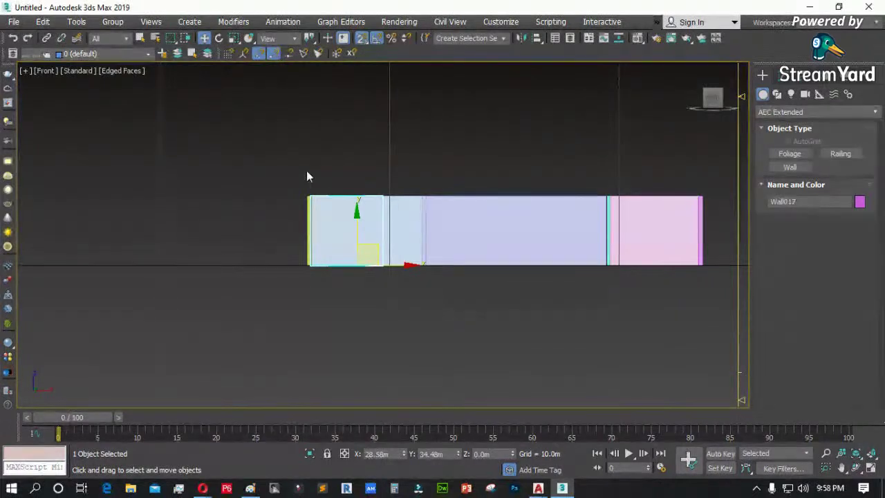
click(789, 167)
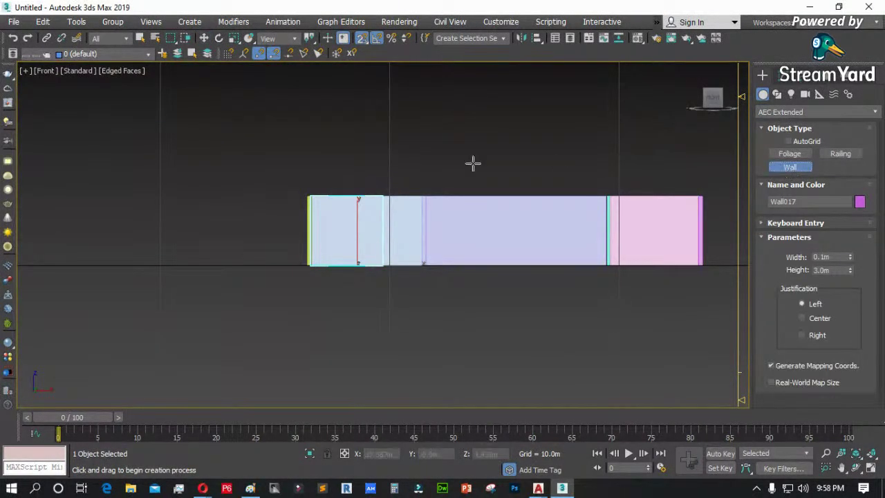
right_click(276, 139)
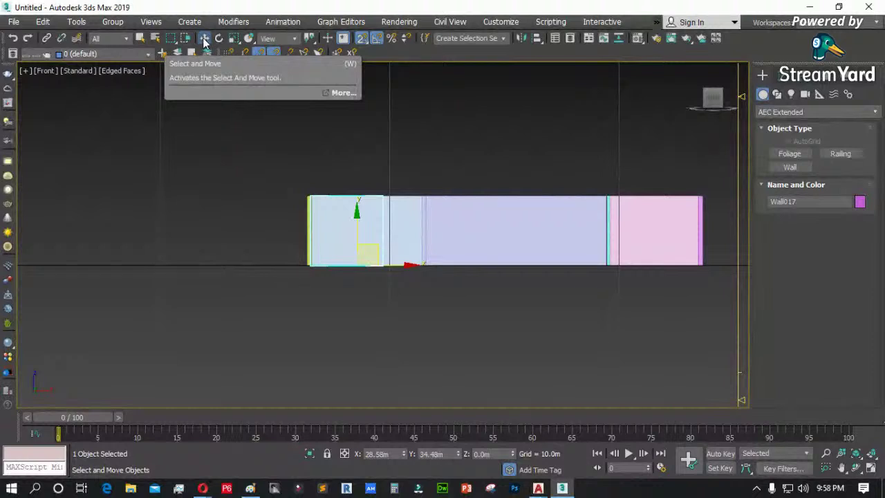
click(709, 174)
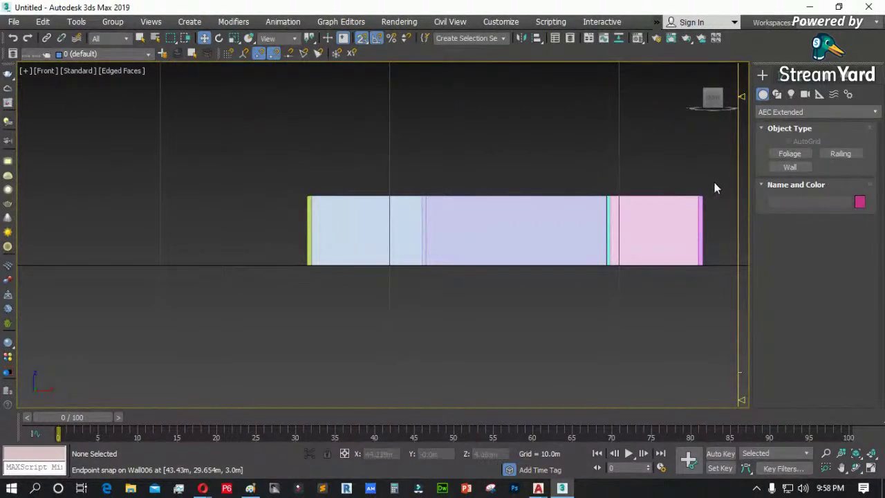
drag(547, 219, 291, 215)
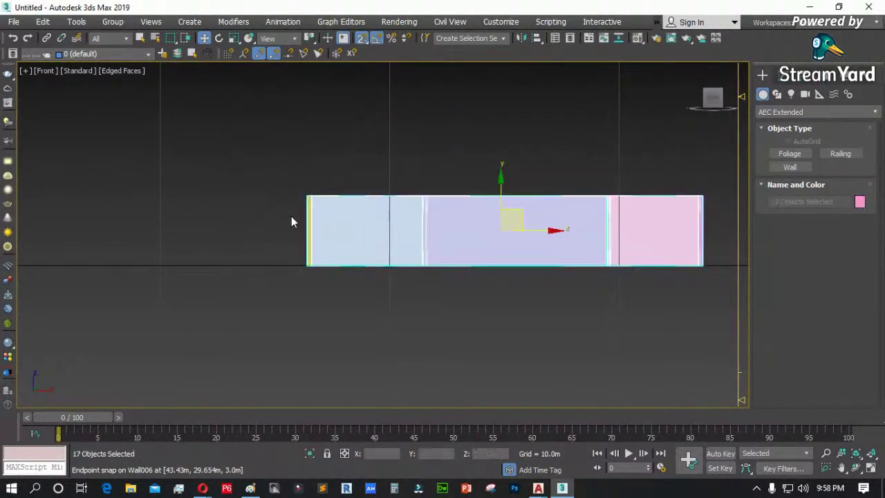
drag(276, 161, 723, 222)
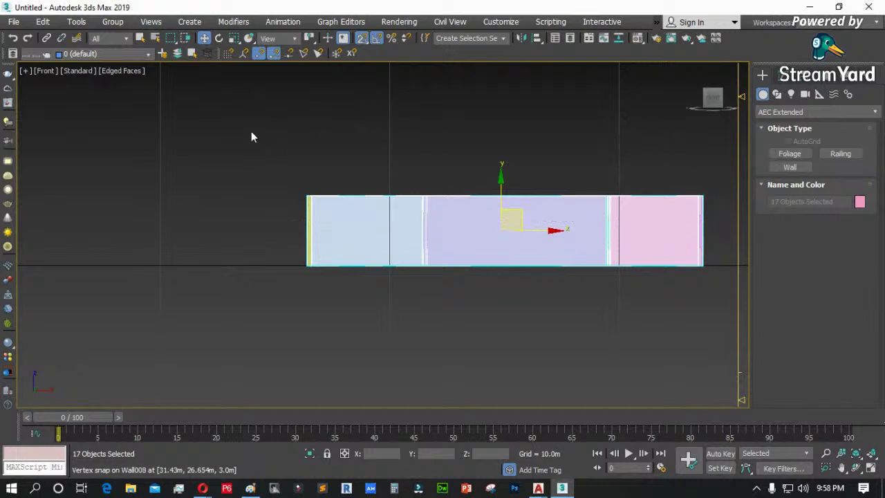
drag(429, 200, 718, 228)
drag(715, 182, 270, 221)
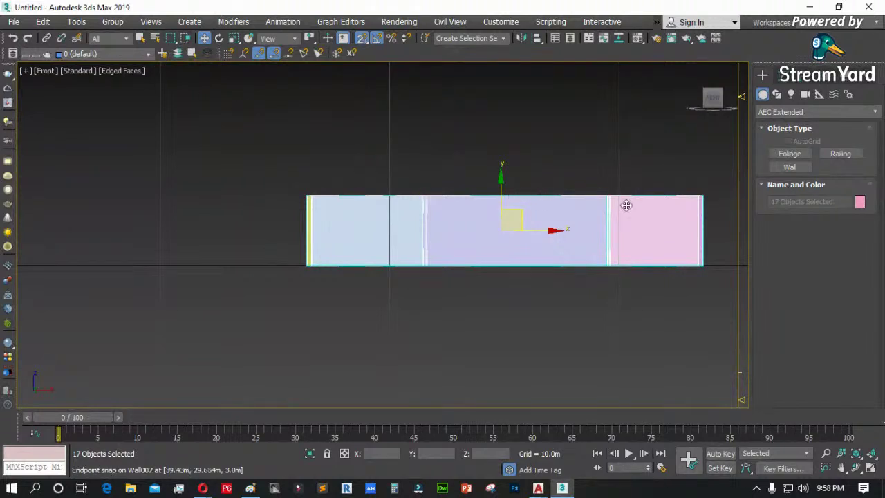
click(859, 202)
click(509, 276)
click(511, 316)
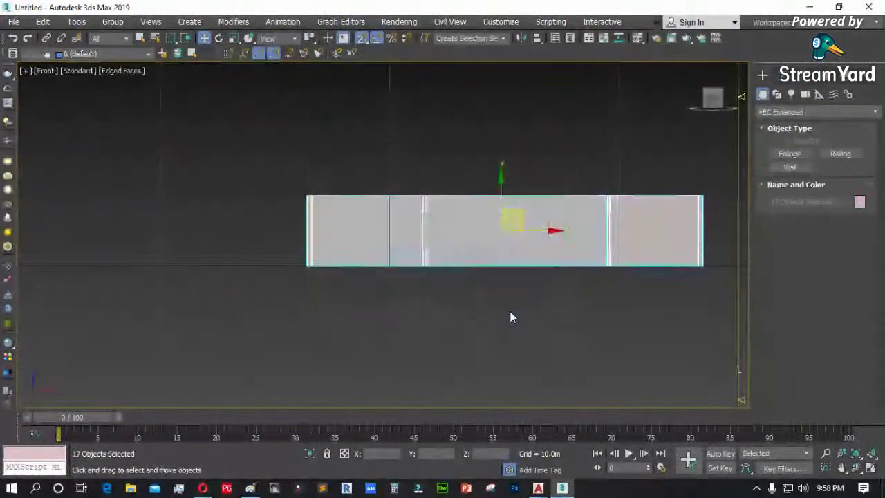
click(581, 353)
- Examine the grey walls and room layout in perspective and from the top
key(ctrl+r)
drag(385, 237, 447, 203)
key(p)
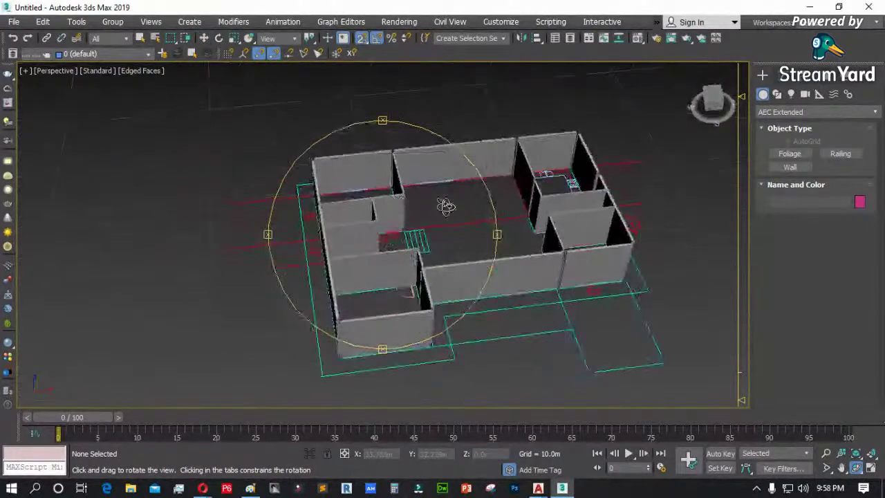
scroll(486, 207, up, 5)
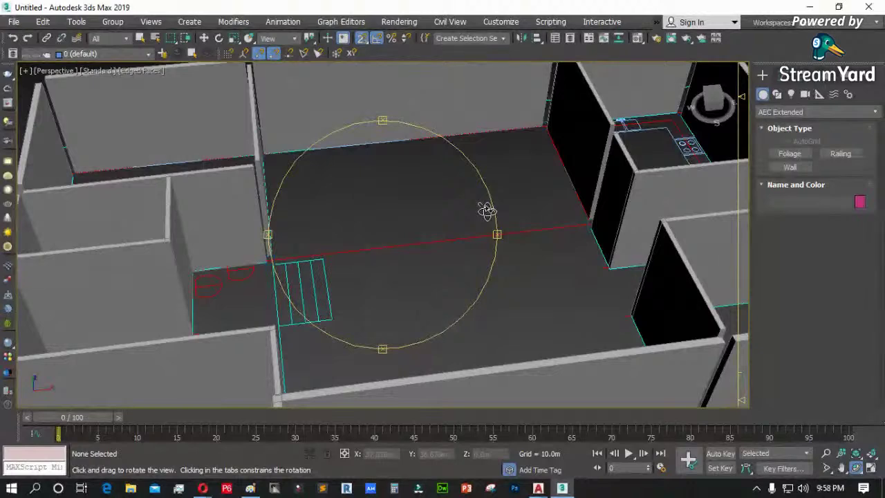
scroll(382, 216, down, 5)
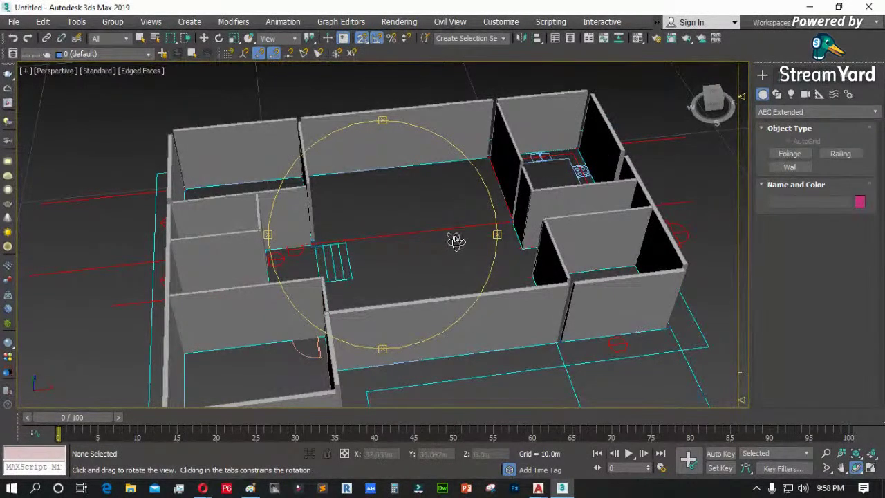
key(t)
scroll(446, 225, down, 5)
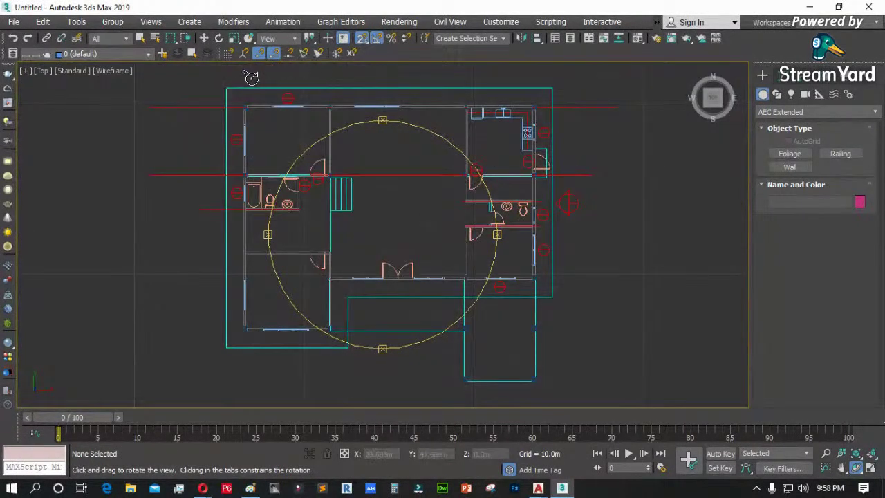
- Turn off object snapping and open the Profile sub-object level of the northwest room's west exterior wall
scroll(251, 78, up, 3)
key(w)
scroll(240, 107, up, 5)
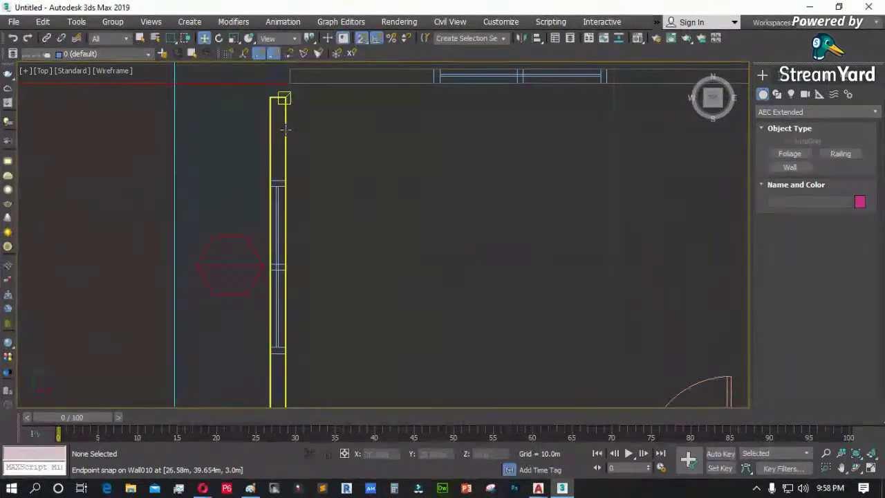
key(s)
click(369, 39)
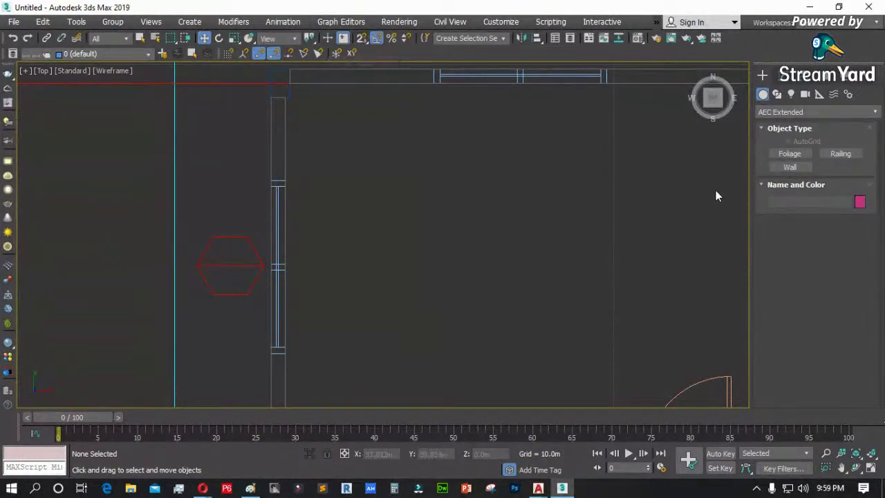
click(286, 158)
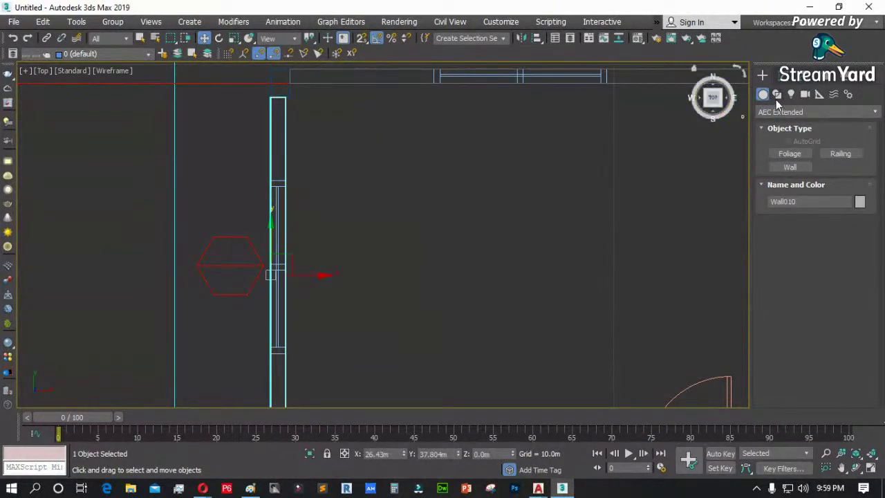
click(776, 94)
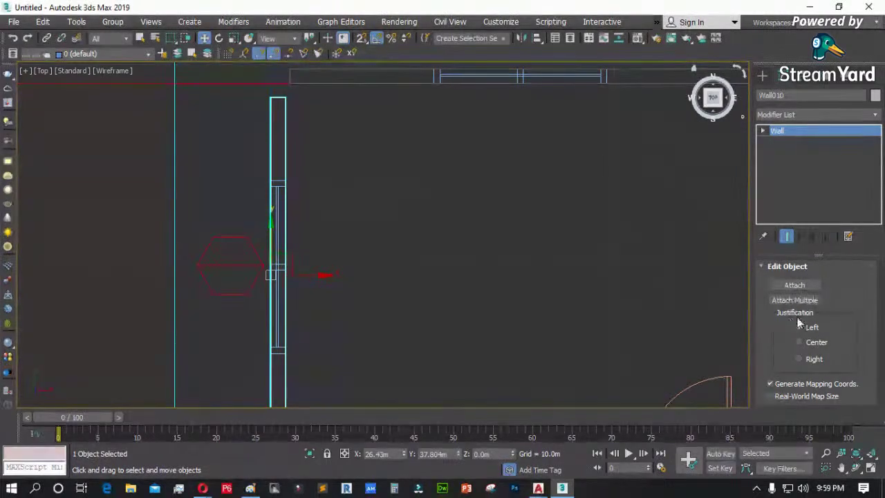
click(762, 131)
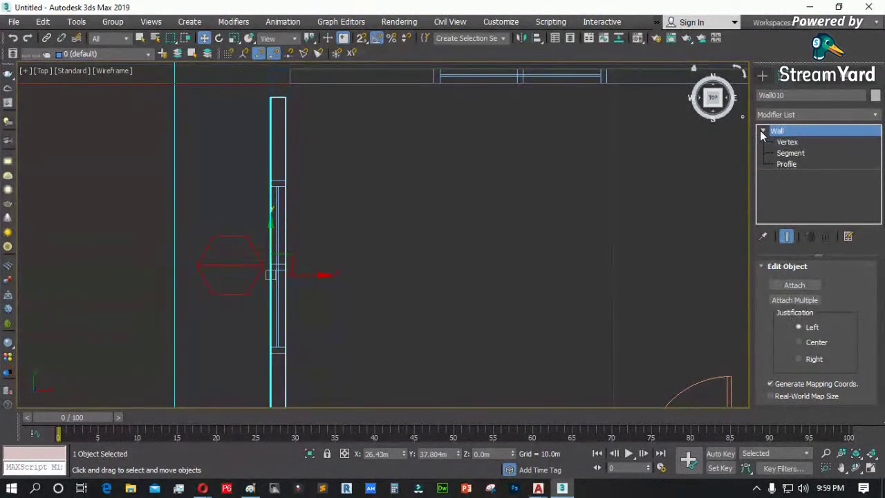
click(789, 164)
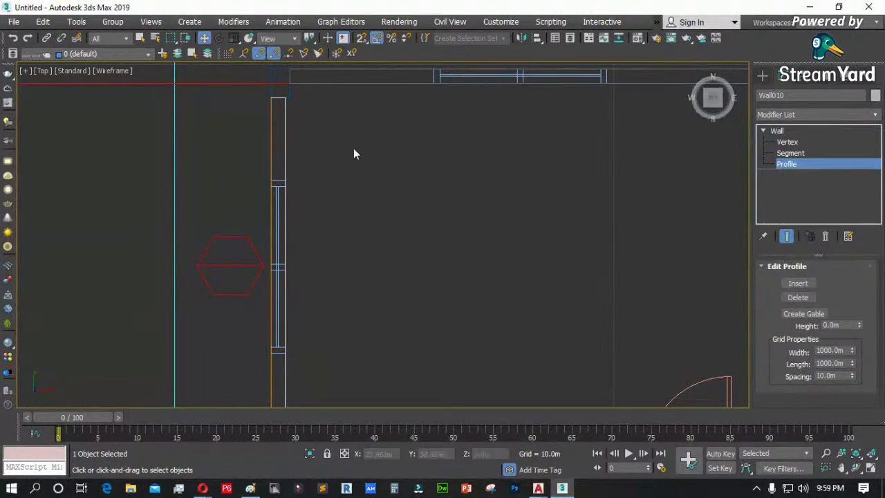
- Look through the wall's Segment, Vertex and object-level editing options in an angled 3D view
click(856, 468)
drag(360, 224, 412, 173)
right_click(413, 174)
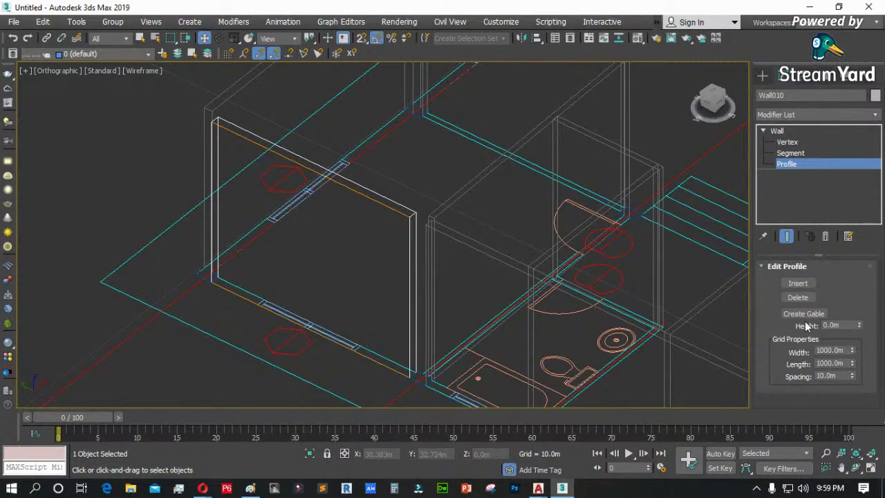
click(793, 154)
click(790, 142)
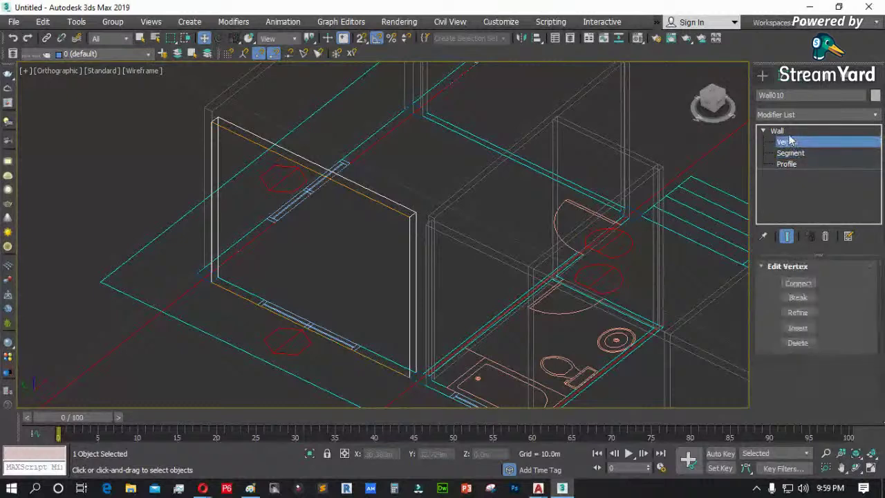
click(777, 131)
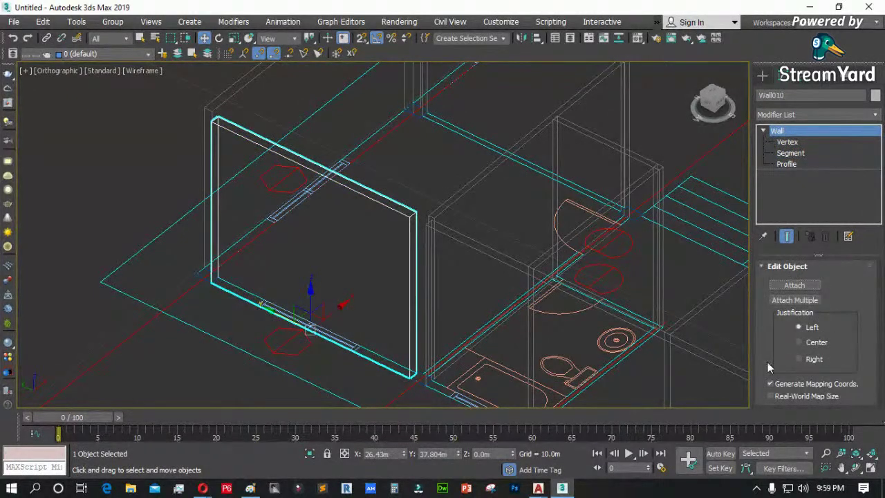
- Select the wall's segment at the Profile level and collapse the profile editing options
click(786, 164)
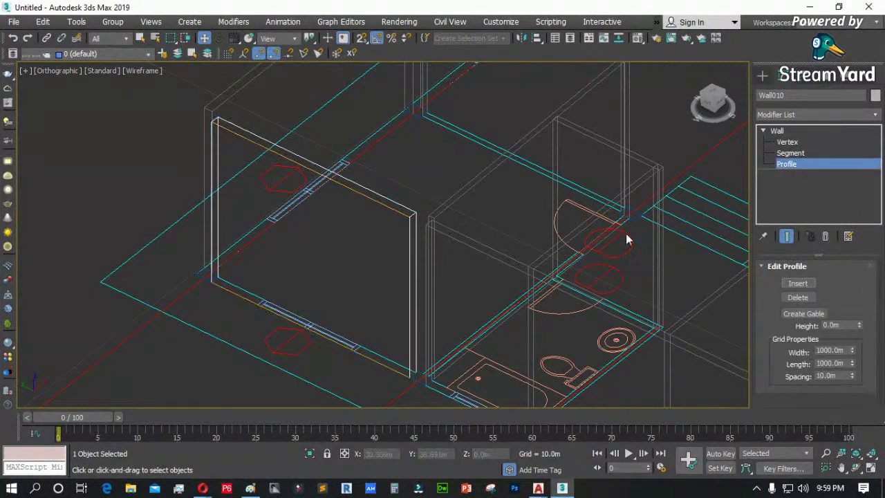
click(360, 191)
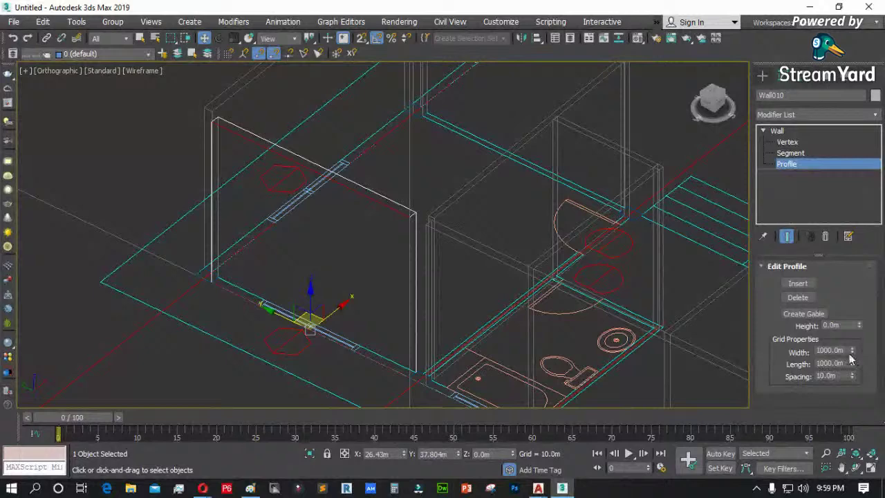
click(766, 269)
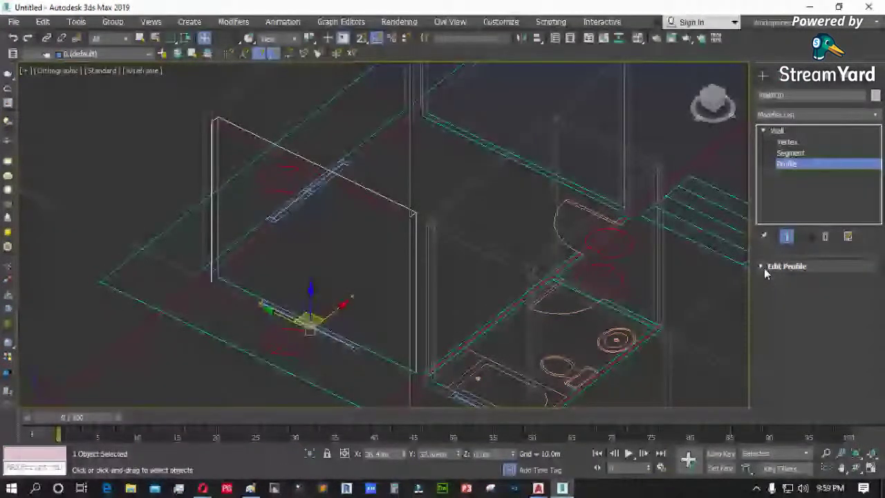
- Try to set the height of the northwest room's west exterior wall to 5 m at the Segment level
click(792, 153)
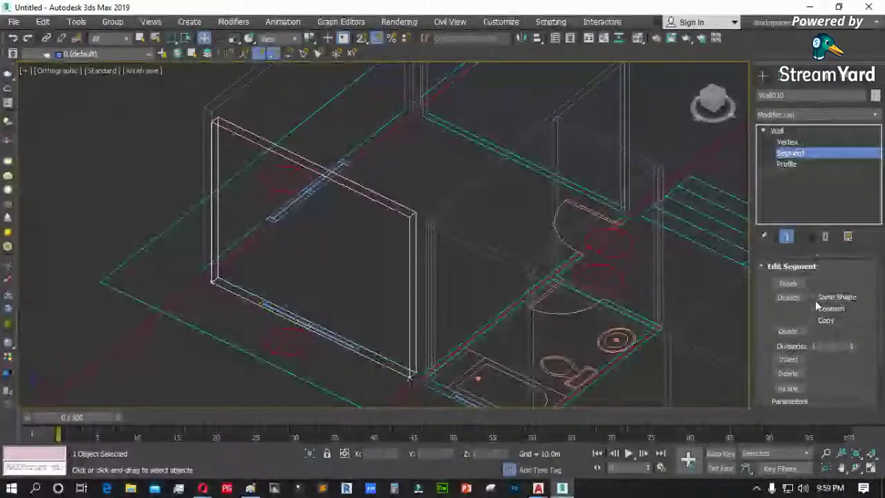
scroll(816, 305, down, 2)
double_click(828, 376)
text(5)
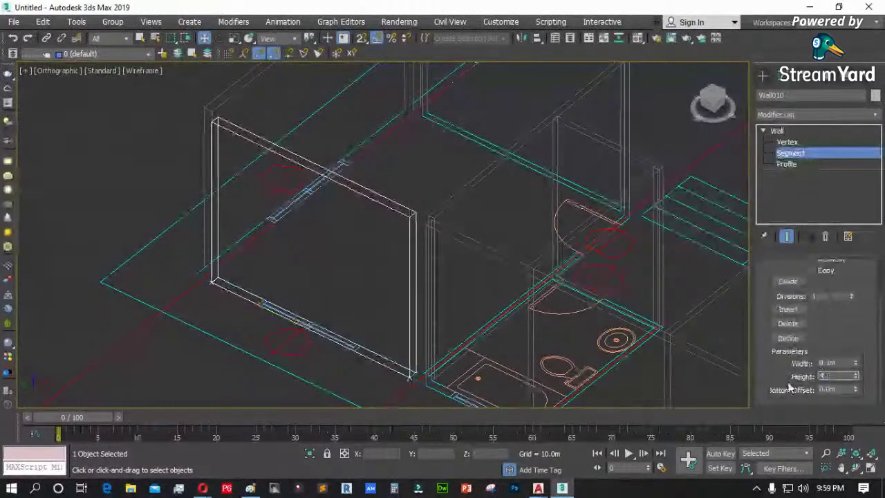
key(Return)
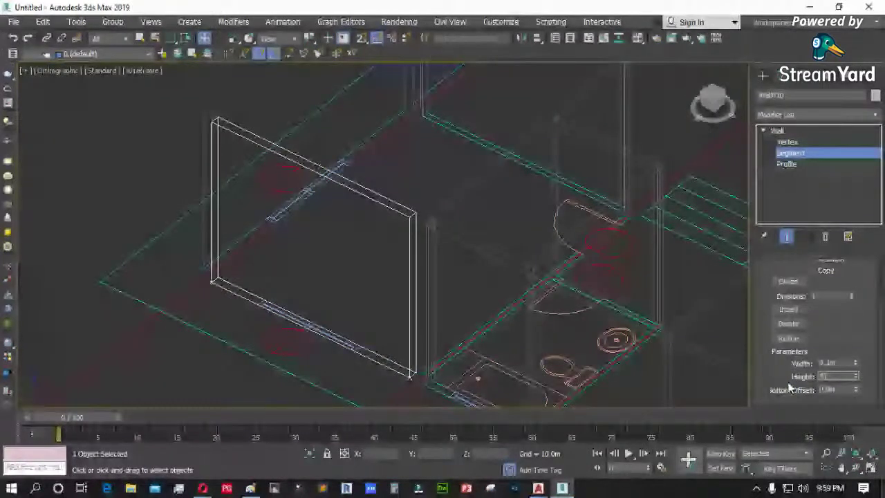
- Select the wall's segment, try heights of 4 m and 5 m, and undo the height changes
click(406, 224)
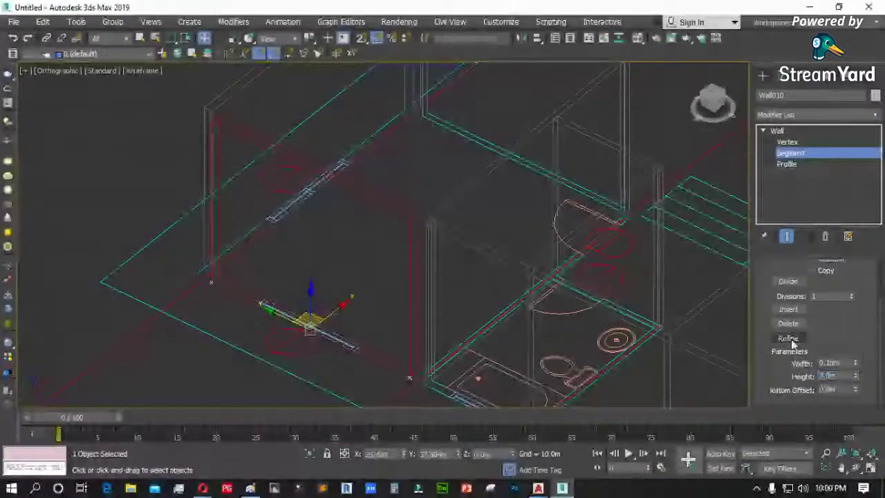
text(4)
key(Return)
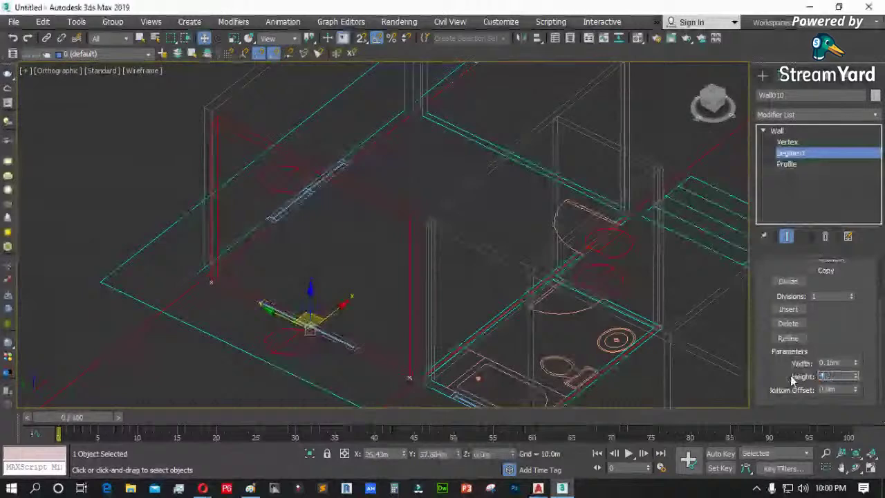
scroll(280, 245, down, 3)
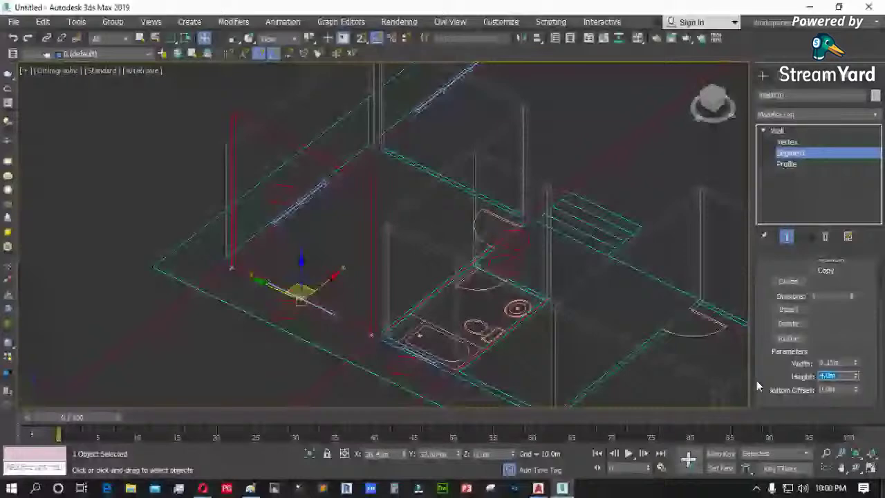
text(5)
key(Return)
scroll(182, 190, down, 3)
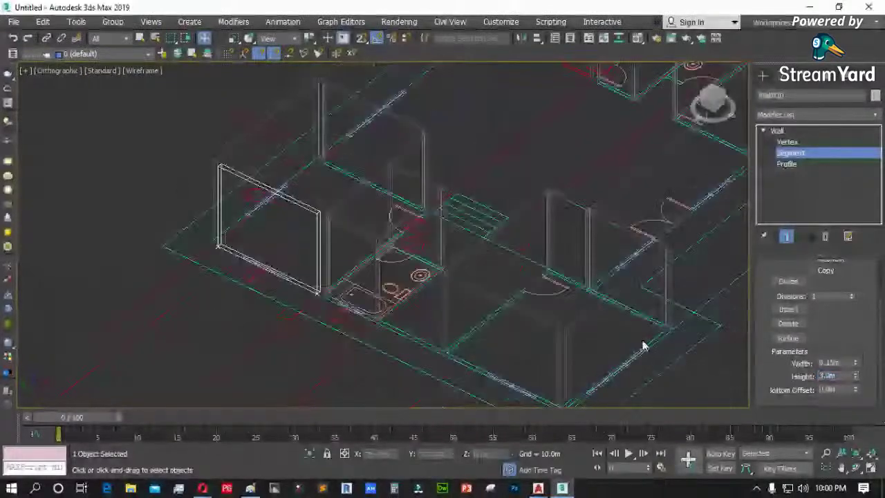
scroll(263, 260, down, 2)
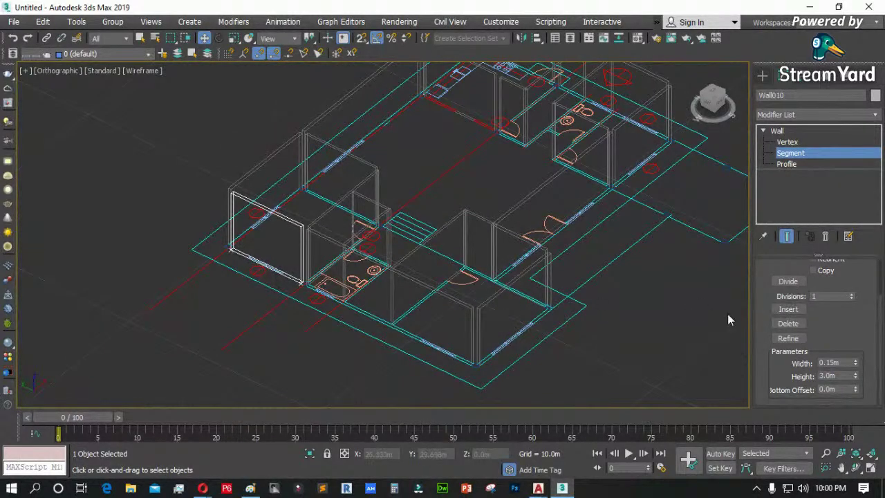
scroll(861, 339, up, 3)
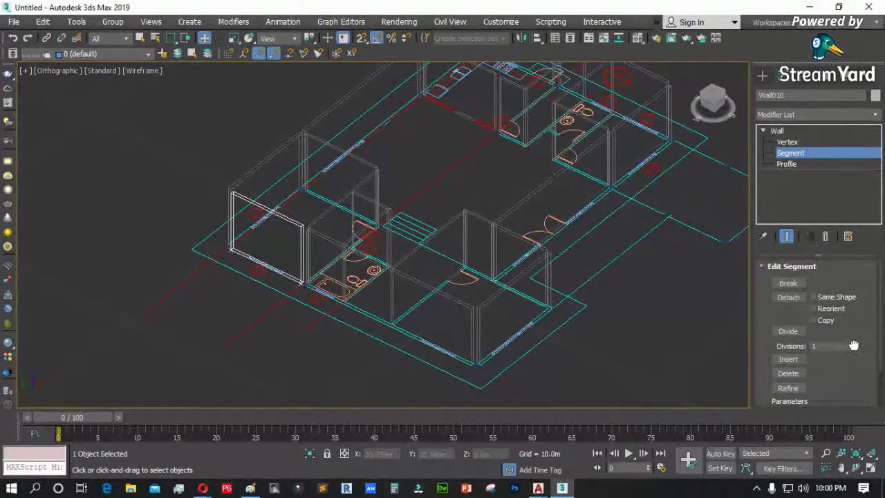
- Create a 2 m high gable on the wall's top edge at the Profile level, with the view in Default Shading
click(788, 164)
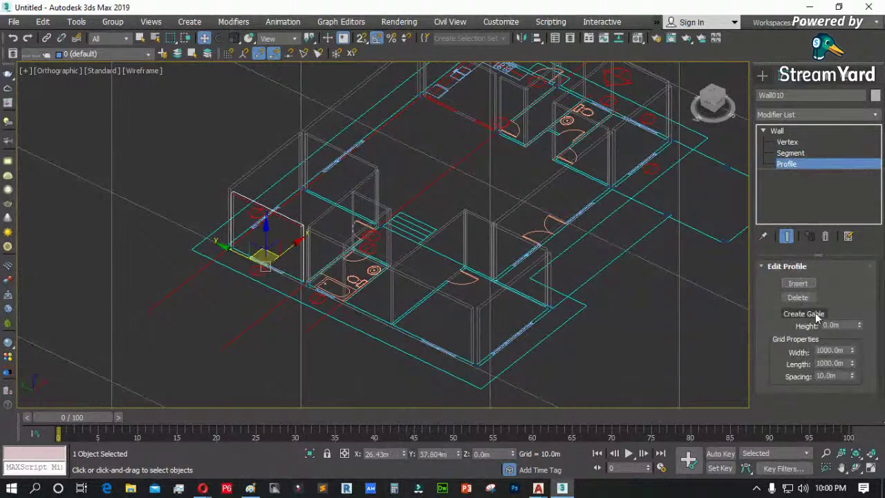
scroll(154, 282, down, 2)
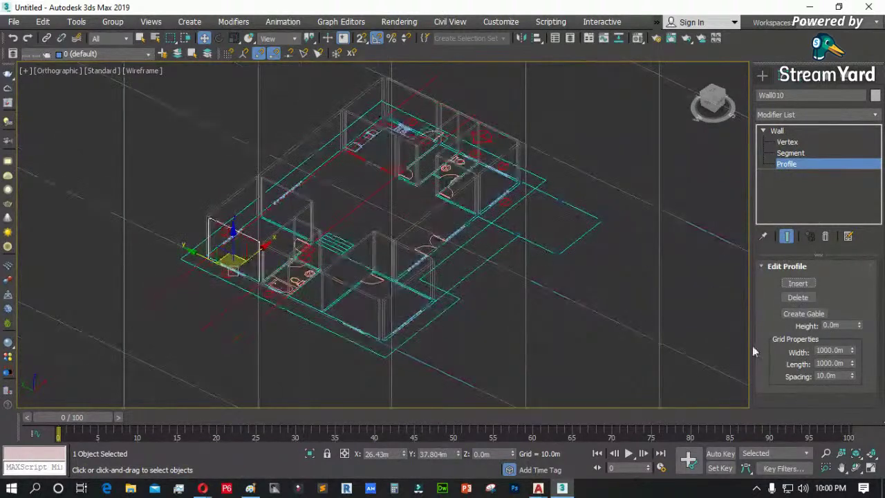
text(2)
key(Return)
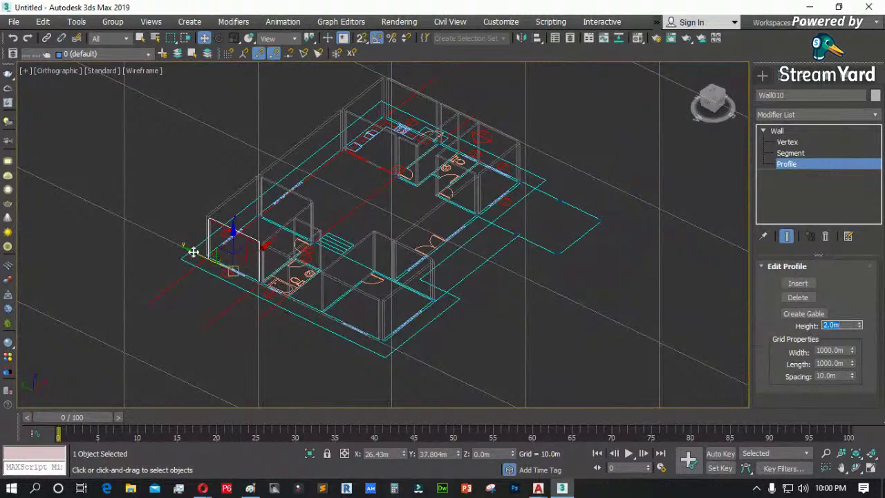
scroll(217, 249, up, 5)
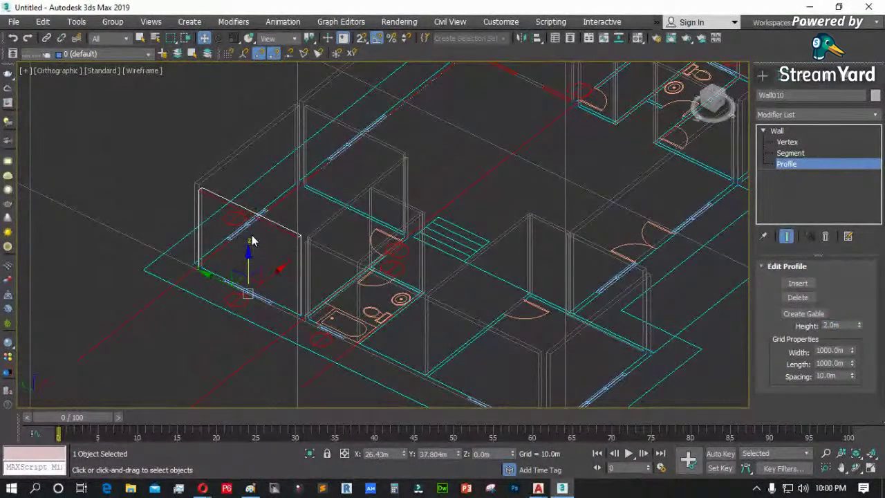
key(F3)
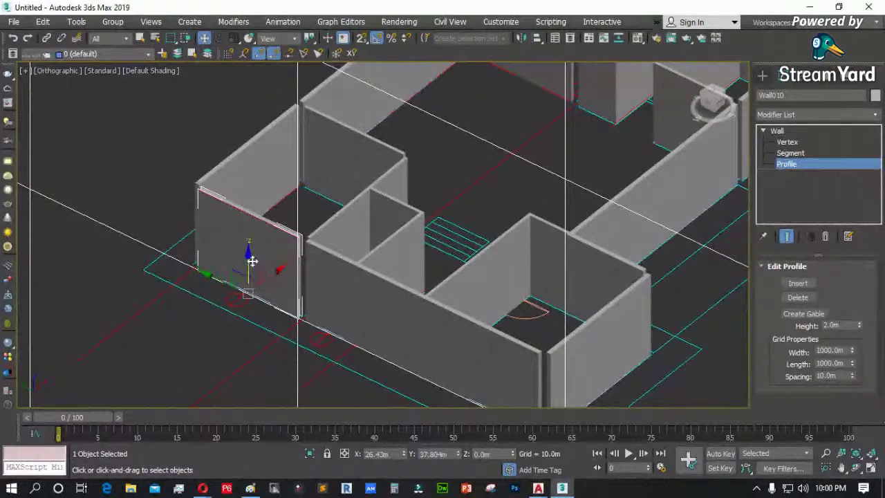
scroll(270, 284, down, 8)
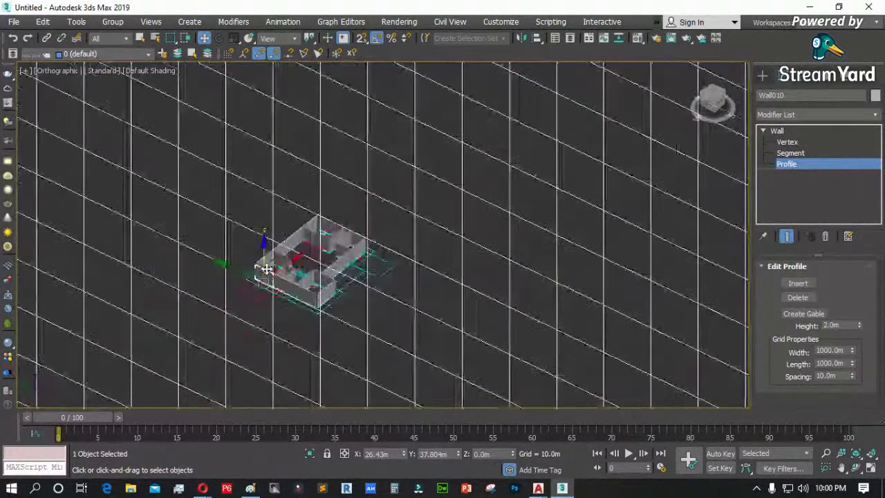
scroll(300, 259, up, 6)
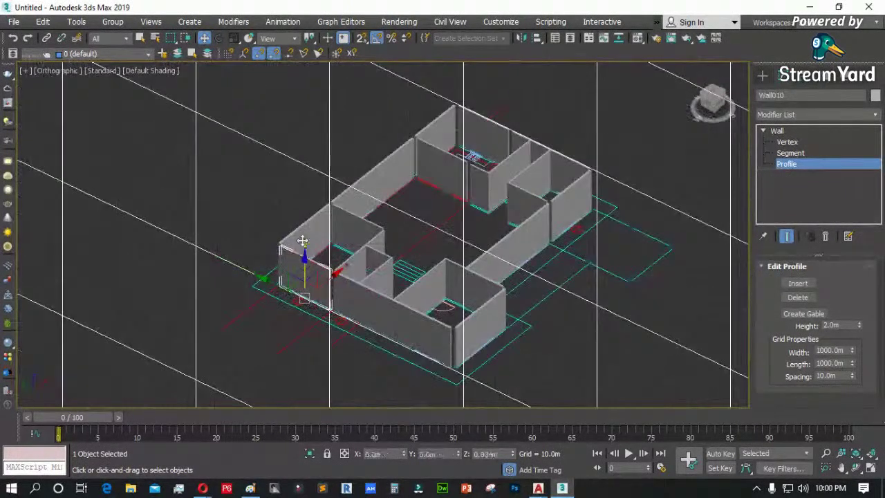
scroll(307, 260, up, 4)
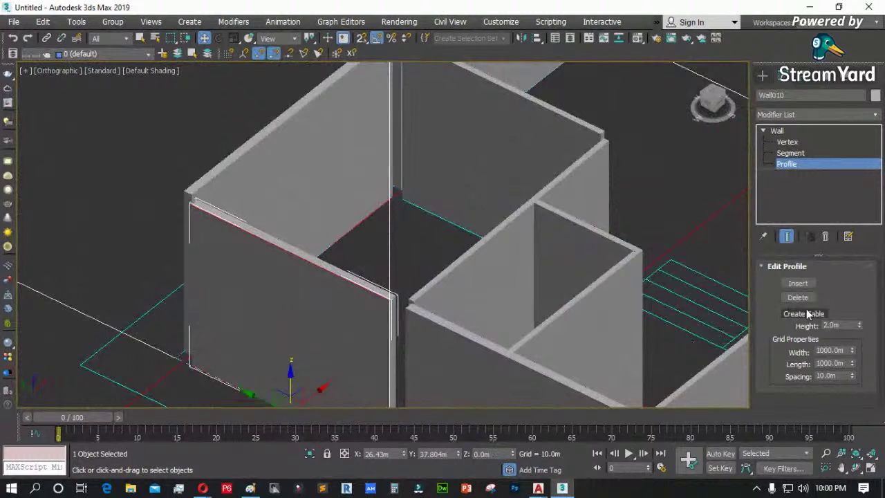
click(805, 314)
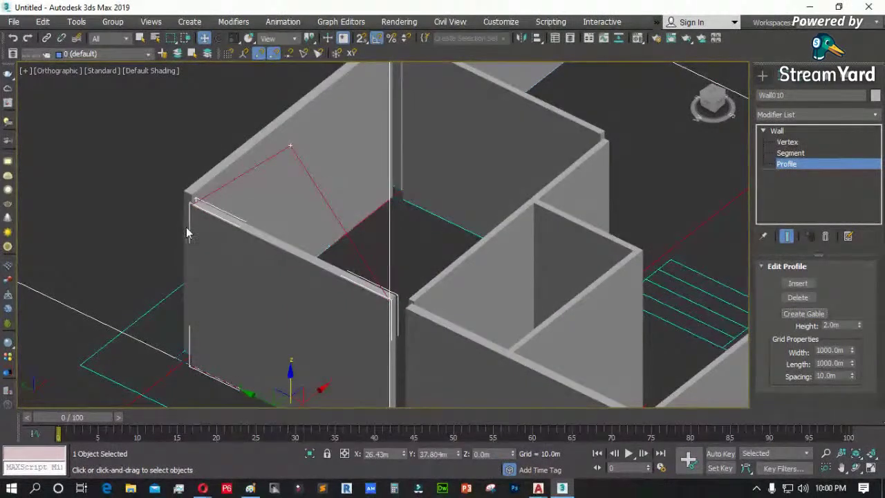
scroll(181, 191, down, 2)
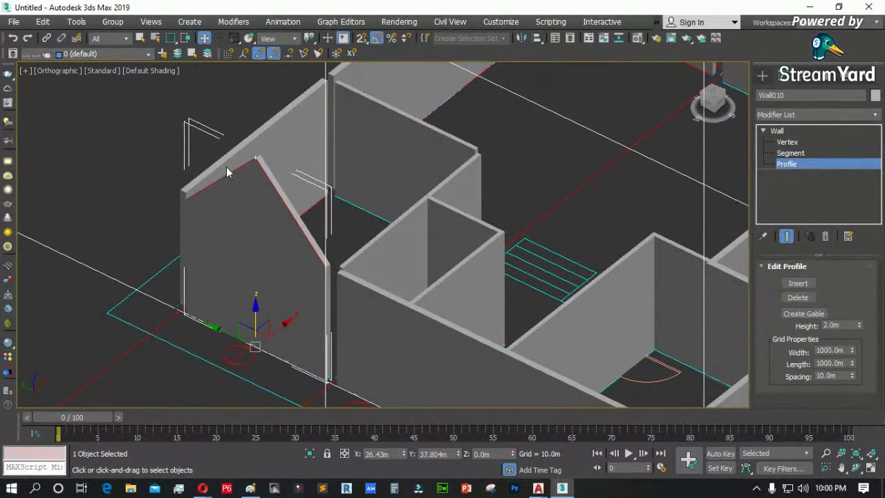
- Return to the wall's object level, inspect the gabled wall against the building, and undo the gable
click(784, 143)
click(777, 131)
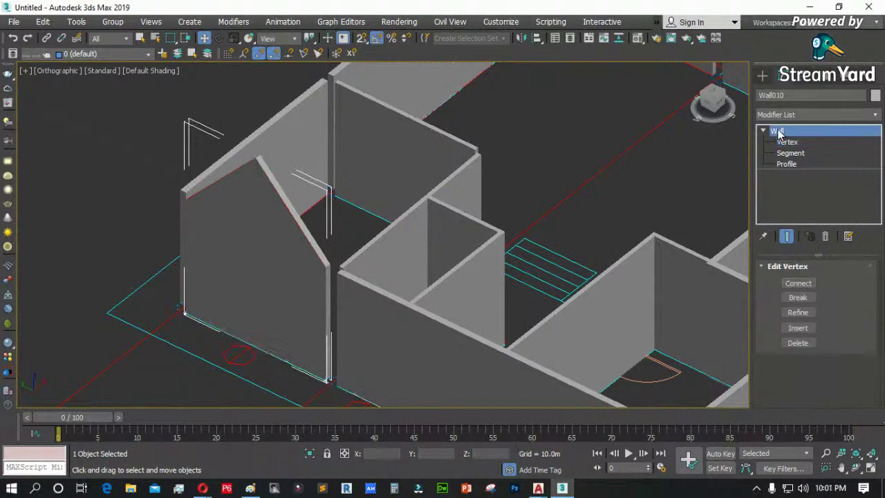
click(132, 186)
scroll(126, 191, down, 4)
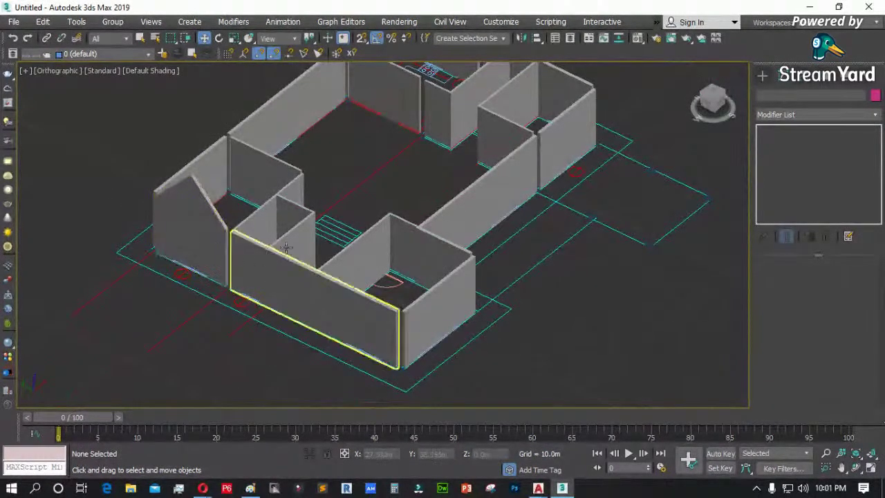
click(190, 204)
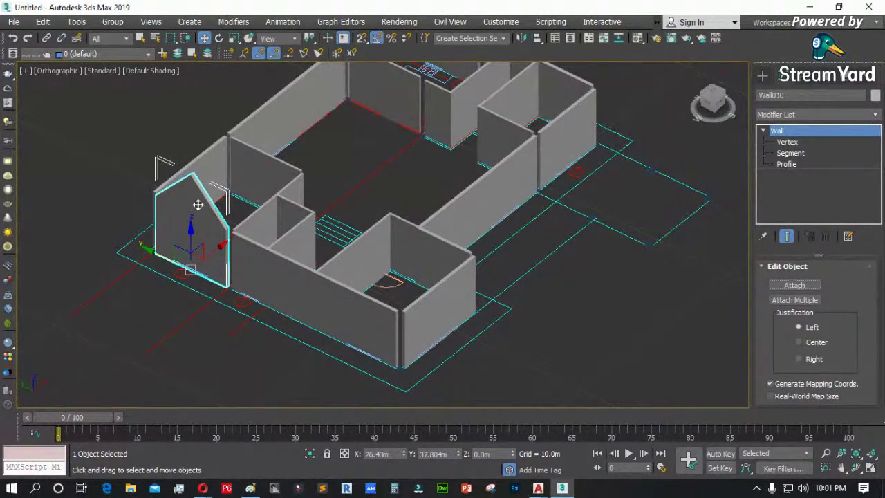
click(132, 319)
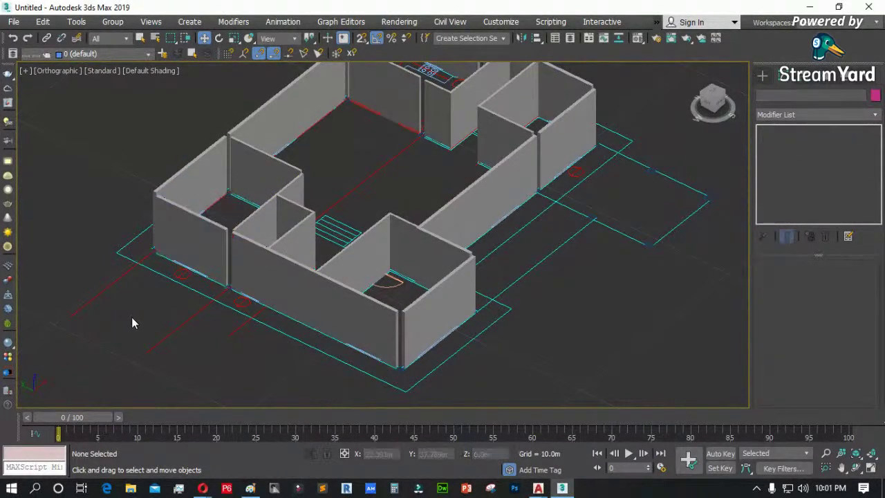
- Show the main entrance's double door from the top in shaded display and open the Doors object category
key(t)
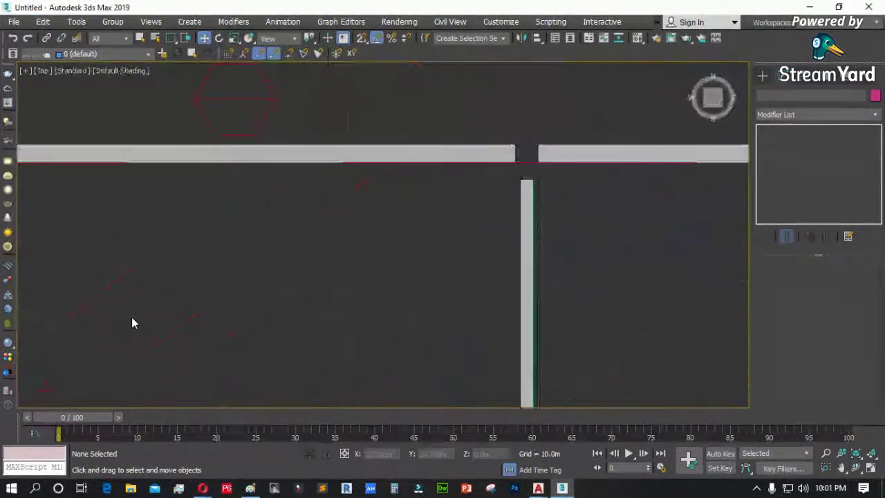
key(z)
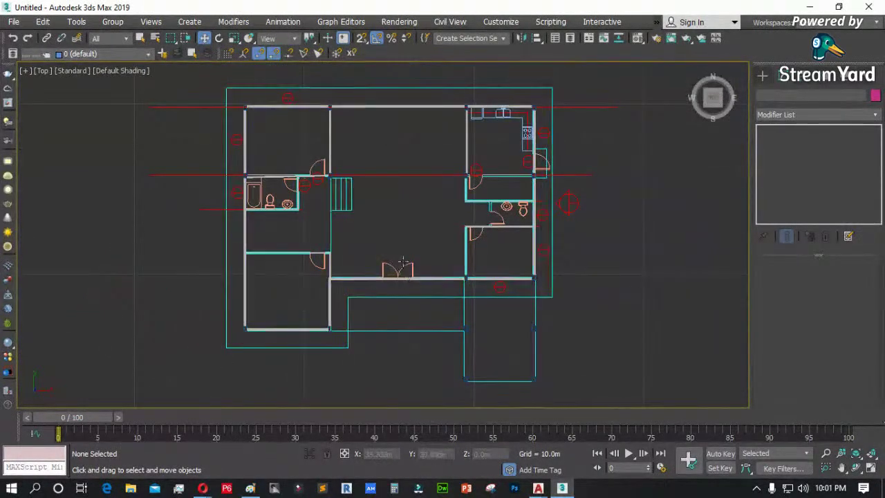
scroll(405, 275, up, 8)
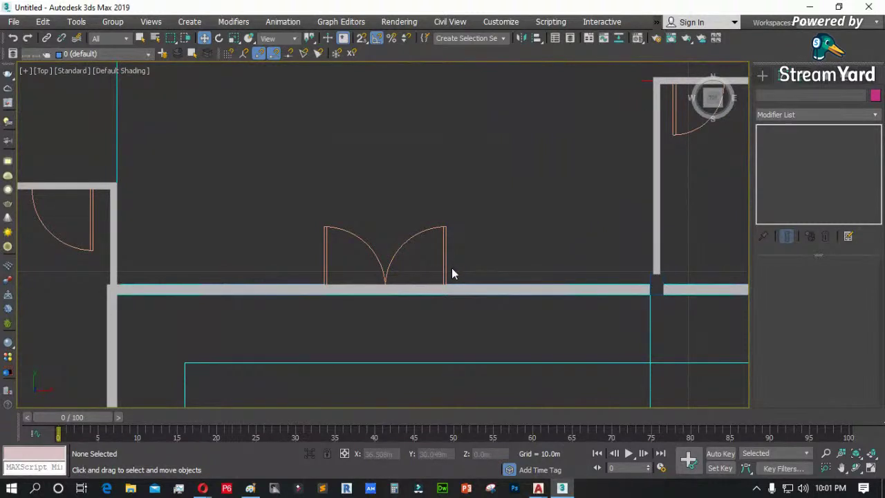
key(F3)
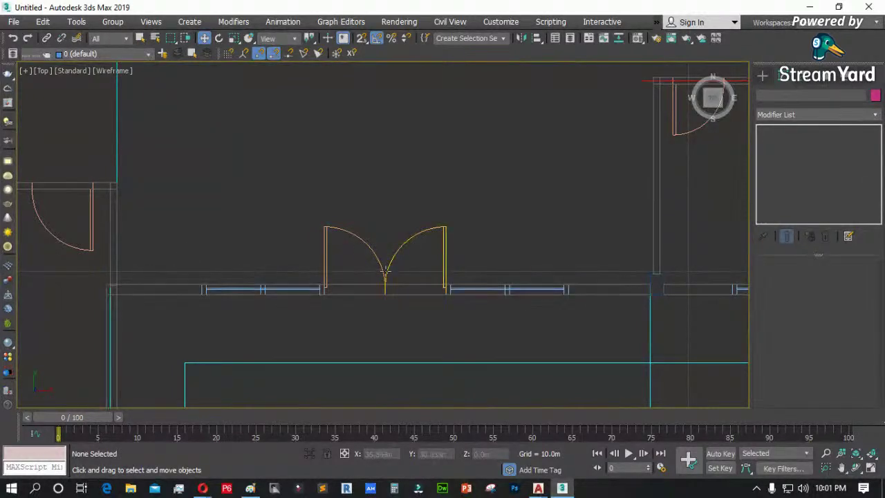
key(F3)
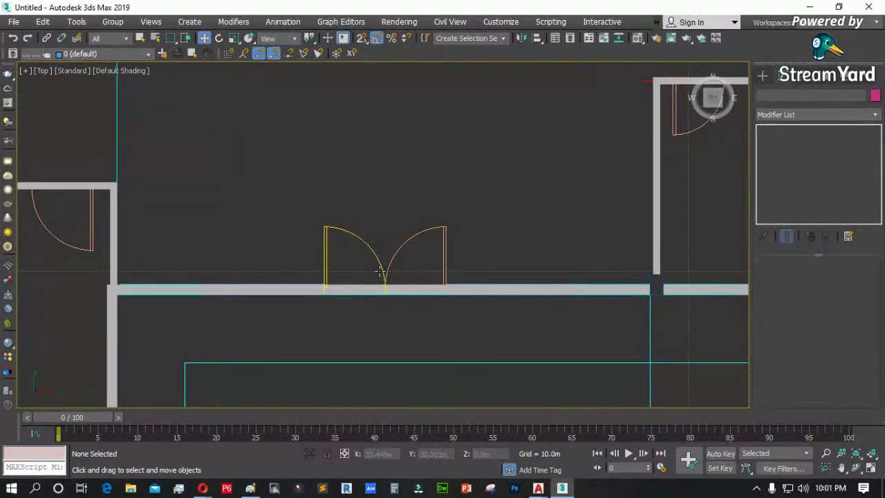
scroll(424, 338, up, 2)
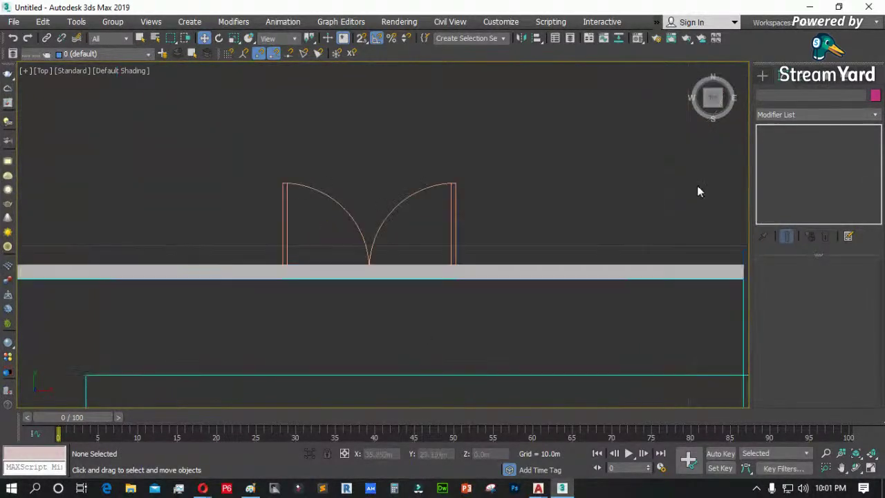
click(762, 76)
click(786, 111)
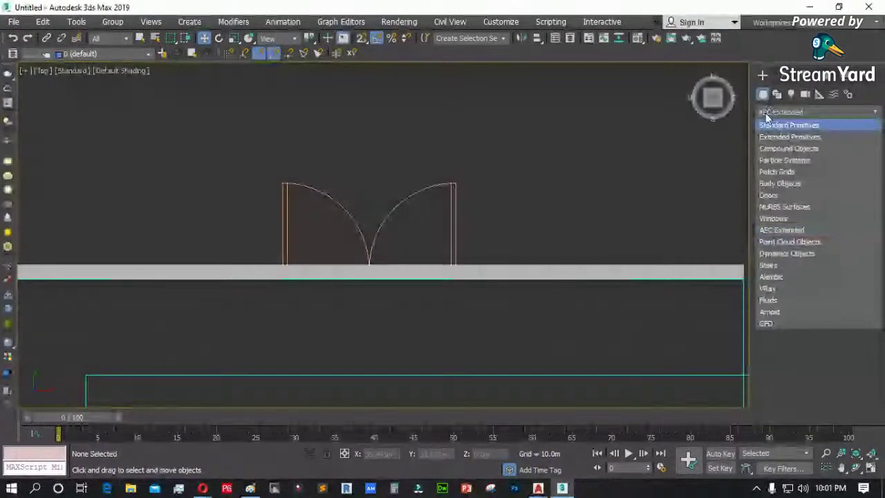
click(770, 195)
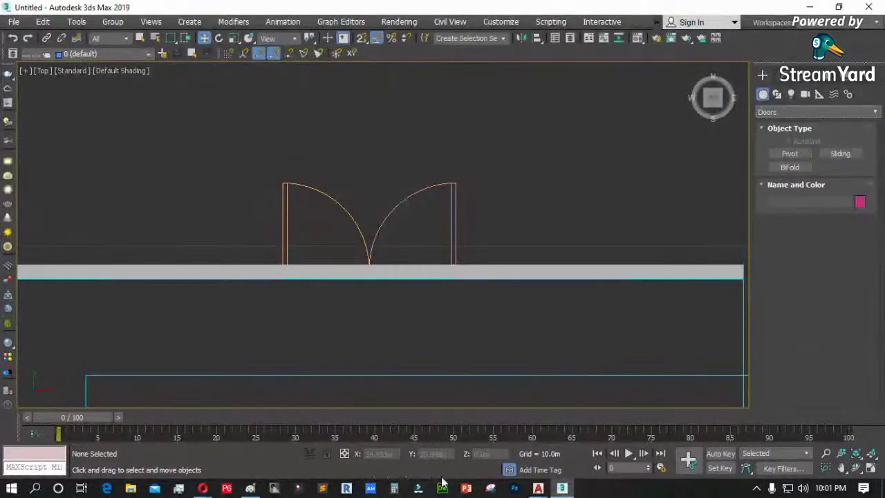
- Switch to Paint and clear the red arch drawing from the canvas
click(249, 488)
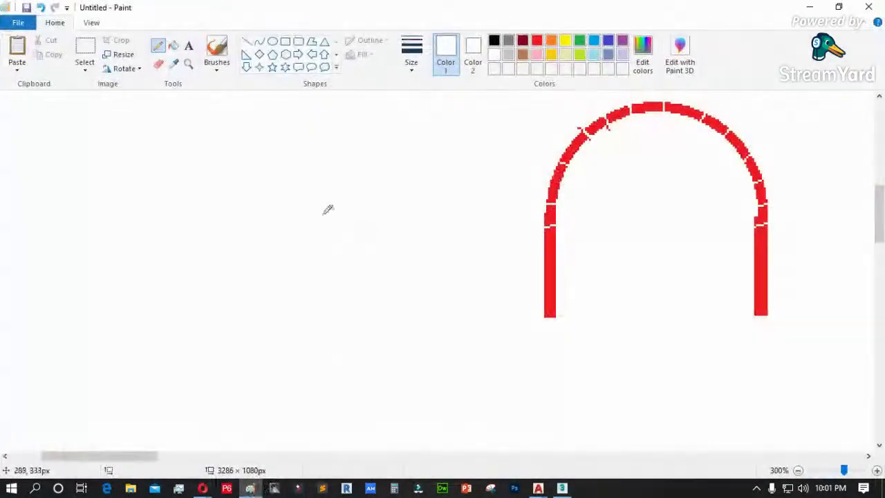
key(ctrl+a)
key(Delete)
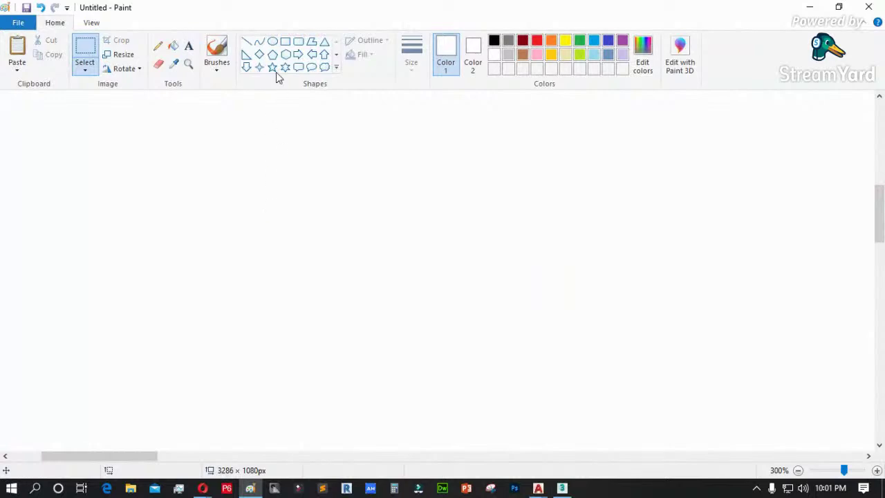
- Sketch a swing-door symbol with its arc and a folding-door peak with the black pencil, and return to 3ds Max
click(157, 46)
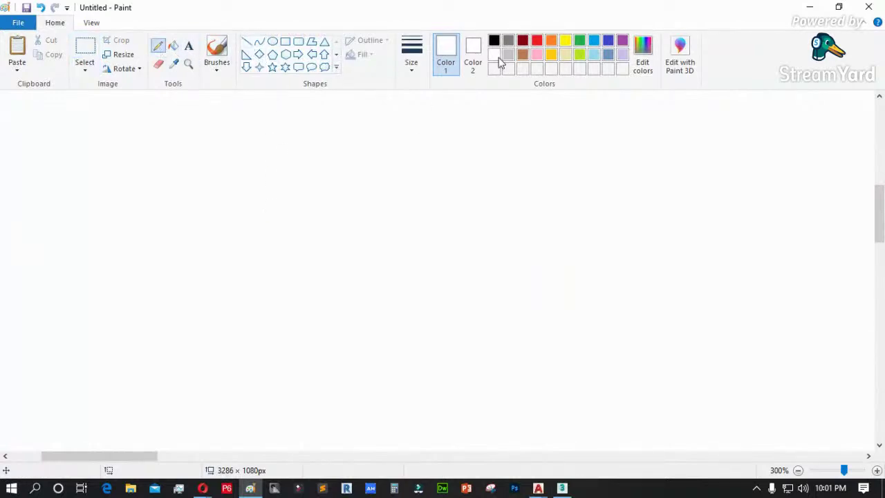
click(494, 41)
drag(364, 175, 363, 283)
mouse_move(363, 174)
mouse_down()
mouse_move(421, 204)
mouse_move(460, 245)
mouse_up()
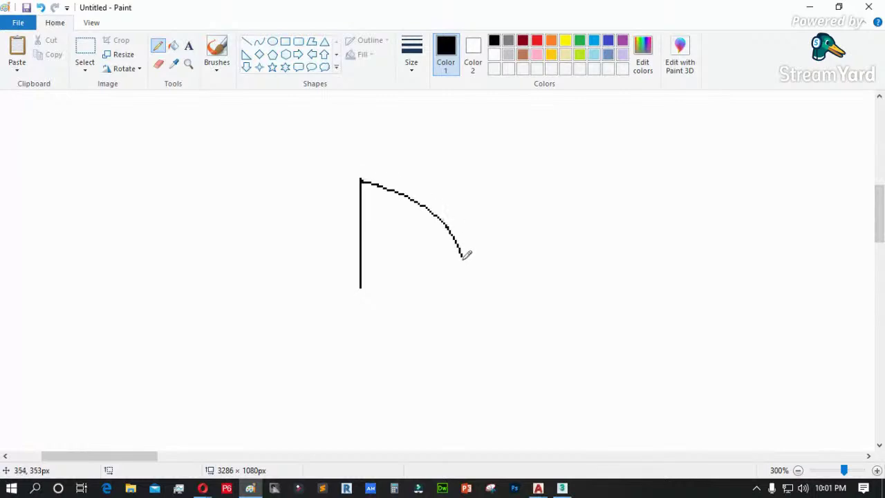
mouse_move(539, 300)
mouse_down()
mouse_move(621, 211)
mouse_move(698, 303)
mouse_up()
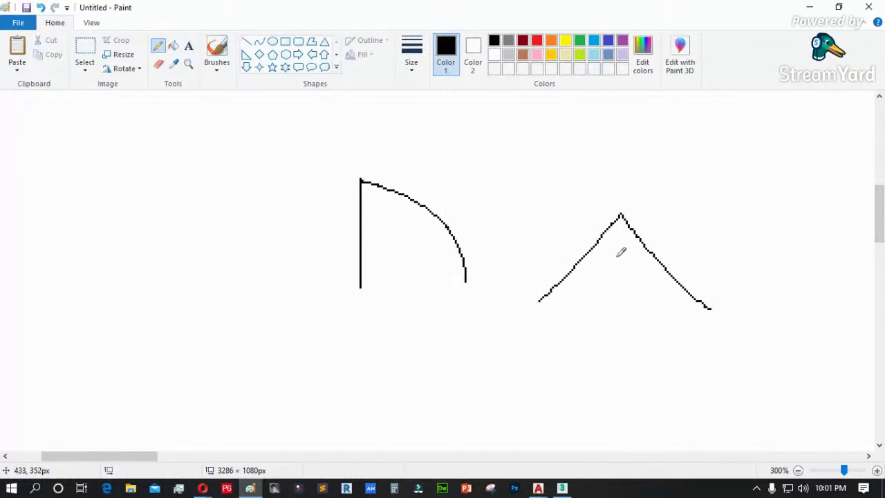
click(809, 7)
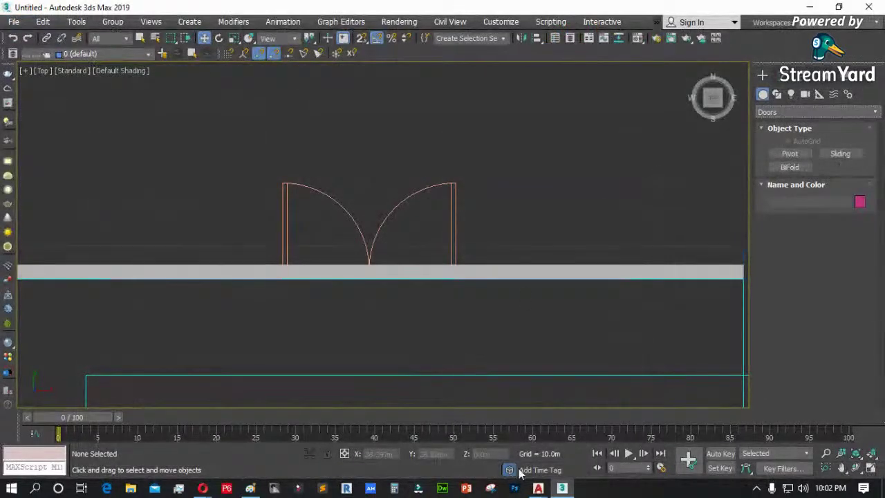
- Sketch two overlapping sliding-door panels beside the swing-door symbol in Paint, and switch back to 3ds Max
click(250, 488)
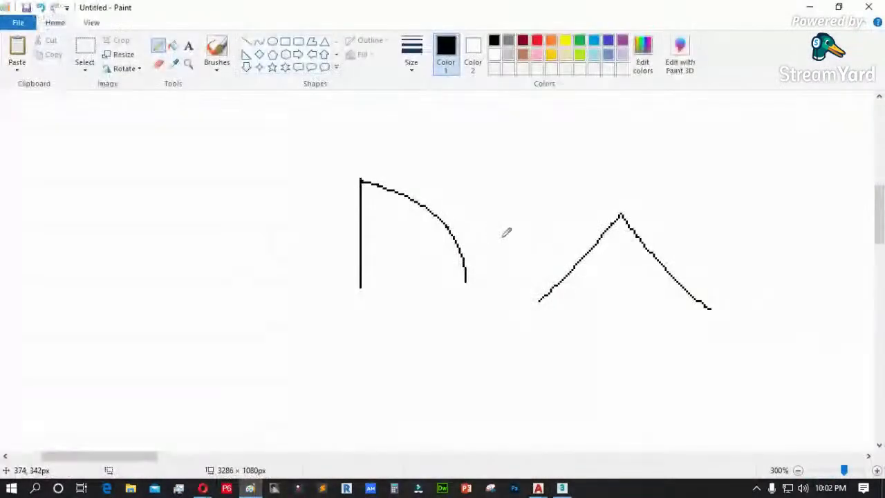
mouse_move(115, 280)
mouse_down()
mouse_move(245, 268)
mouse_move(251, 280)
mouse_move(139, 281)
mouse_up()
mouse_move(222, 261)
mouse_down()
mouse_move(305, 258)
mouse_move(216, 261)
mouse_up()
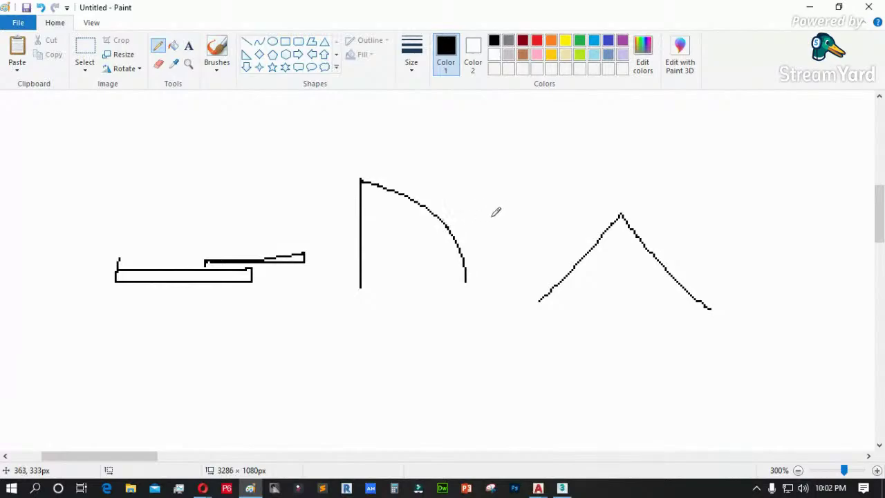
click(810, 7)
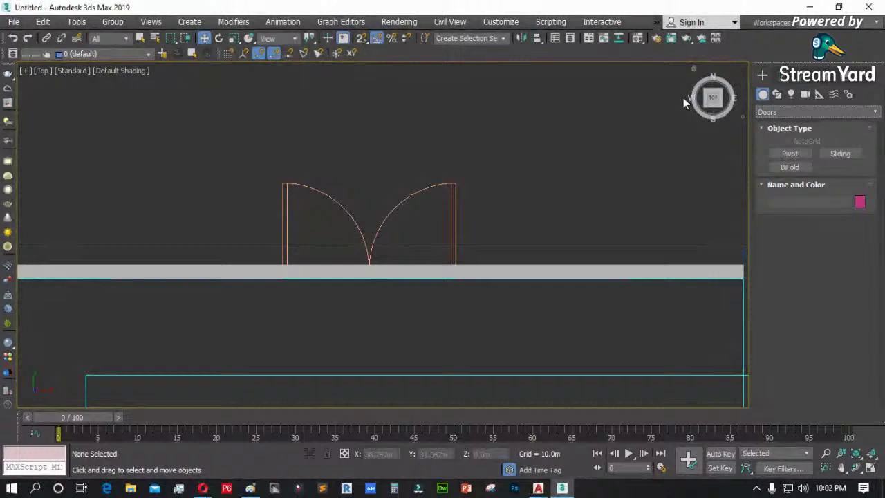
- Draw a trial Pivot door about 2.68 m wide, 1.39 m deep and 1.47 m high near the entrance, and discard it
click(790, 156)
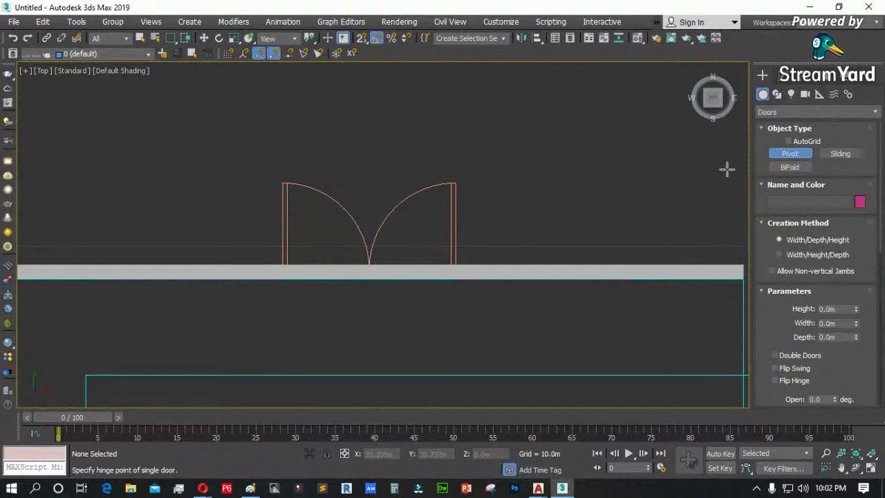
drag(256, 236, 338, 214)
scroll(248, 216, down, 3)
scroll(248, 216, down, 2)
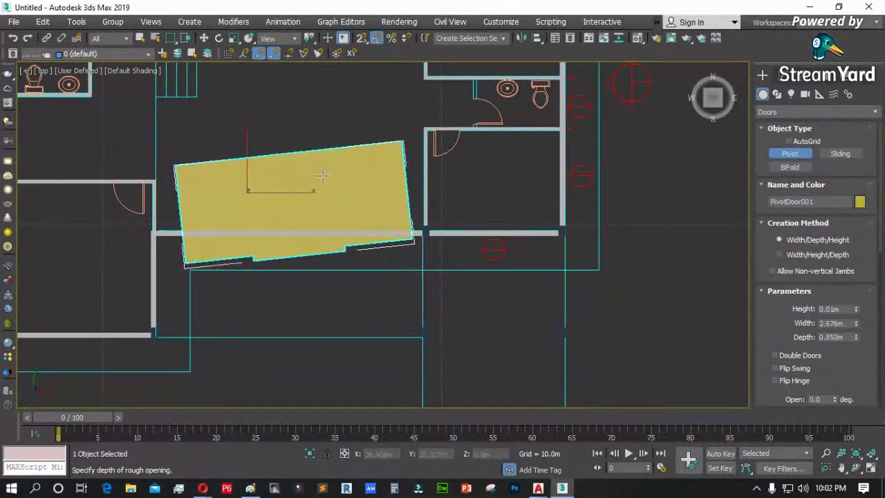
click(322, 165)
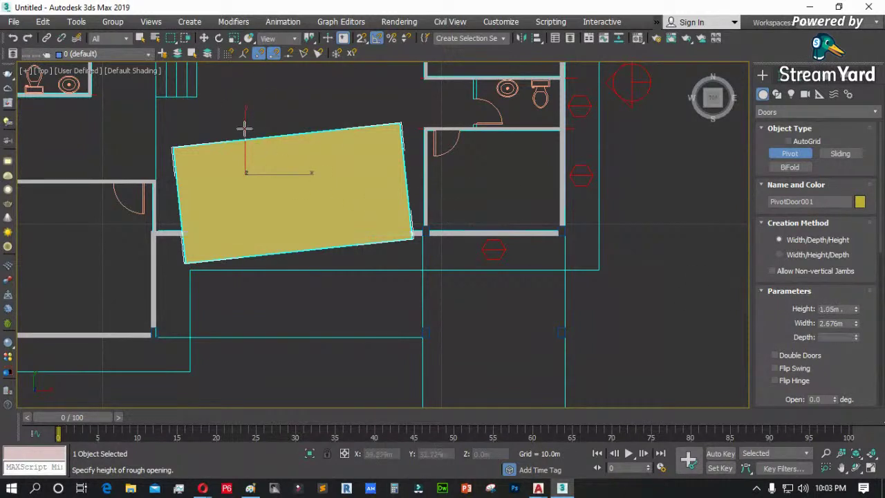
click(206, 119)
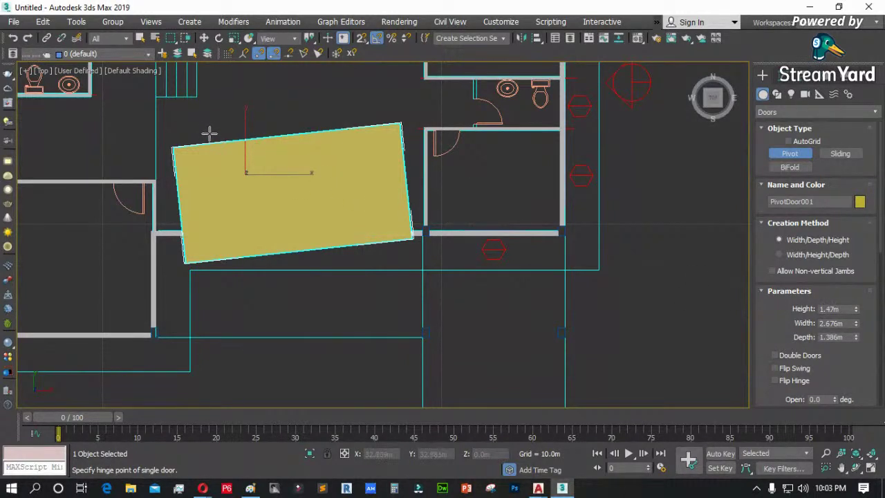
right_click(273, 199)
- Draw another trial Pivot door about 3.82 m wide, 1.13 m deep and 1.85 m high near the entrance, and remove it
drag(240, 200, 370, 199)
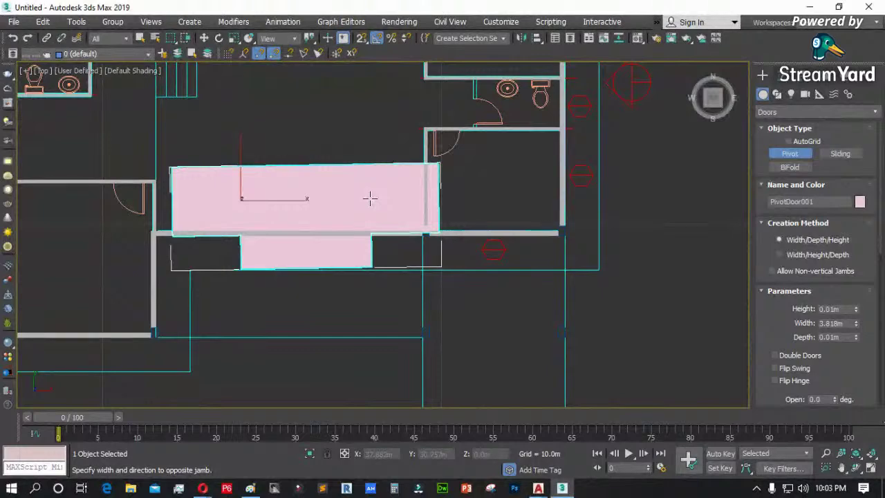
drag(370, 199, 369, 197)
click(366, 149)
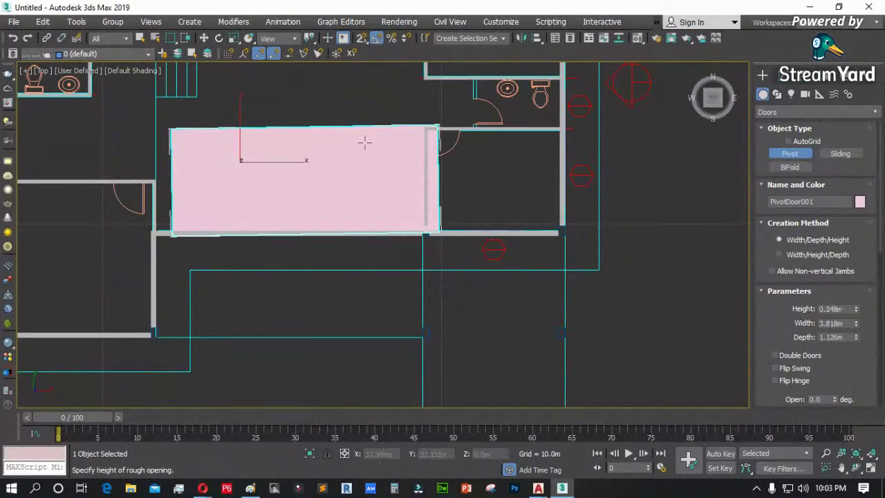
click(350, 97)
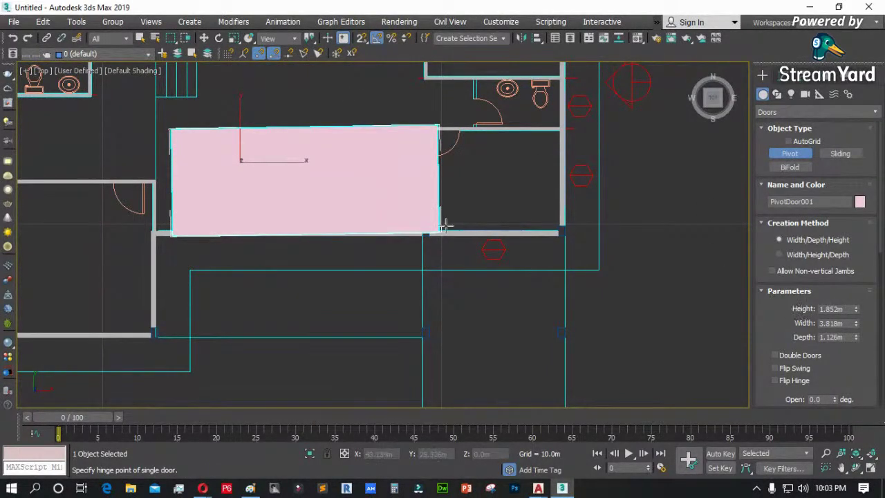
scroll(253, 187, up, 4)
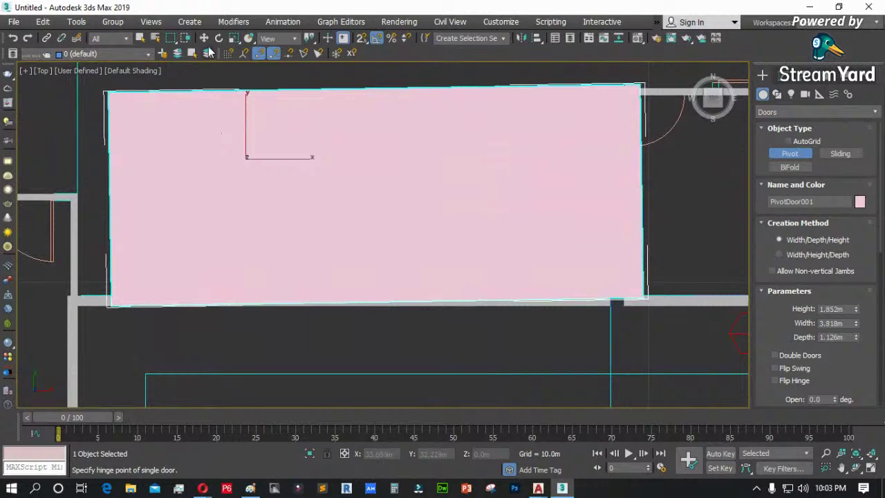
click(203, 39)
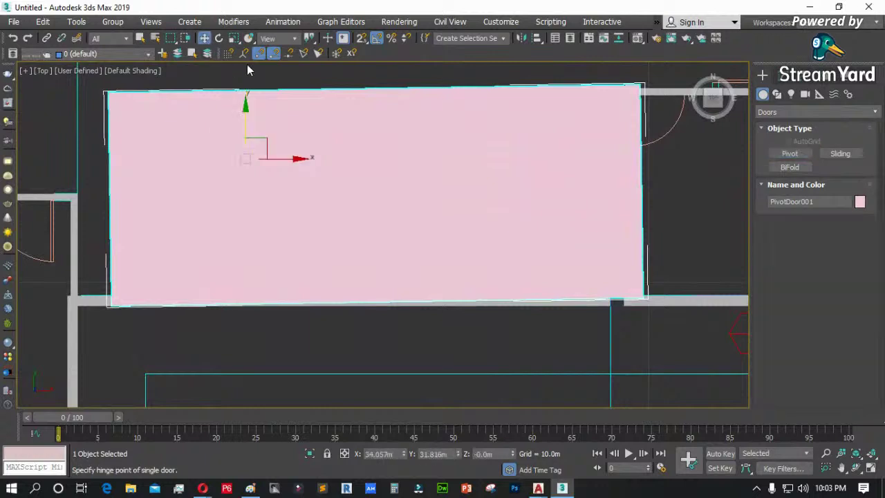
right_click(335, 164)
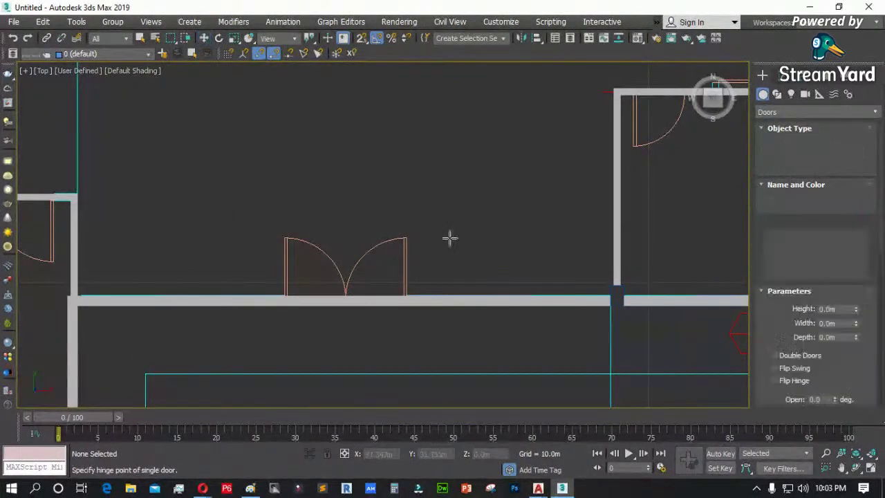
- Draw a Pivot door about 4.12 m wide, 0.5 m deep and 1.42 m high over the main entrance's double-door symbol
drag(227, 270, 286, 271)
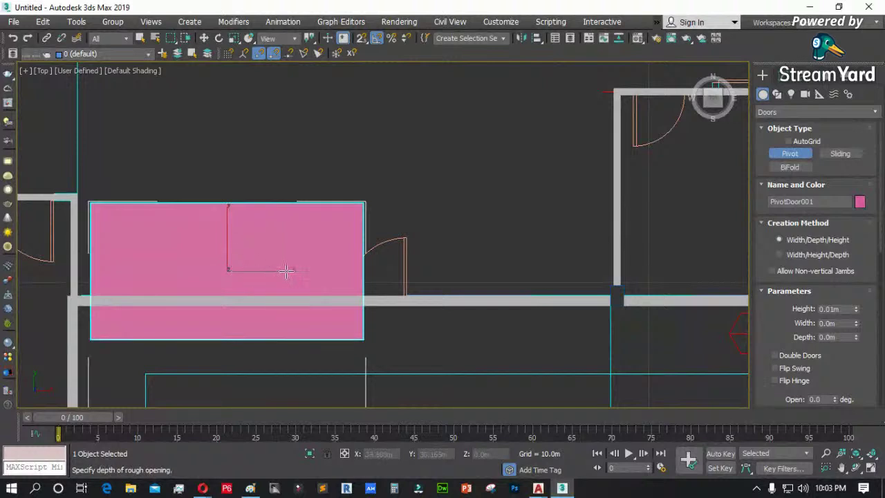
right_click(338, 227)
drag(219, 258, 498, 259)
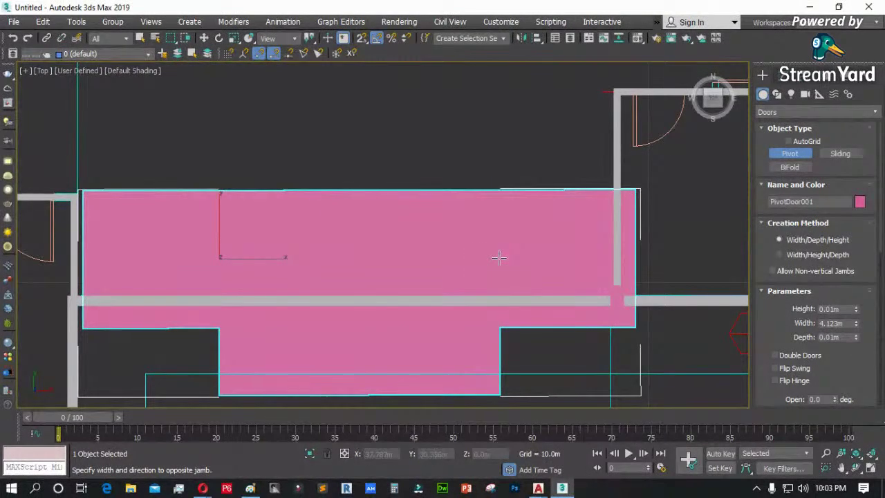
drag(498, 258, 498, 253)
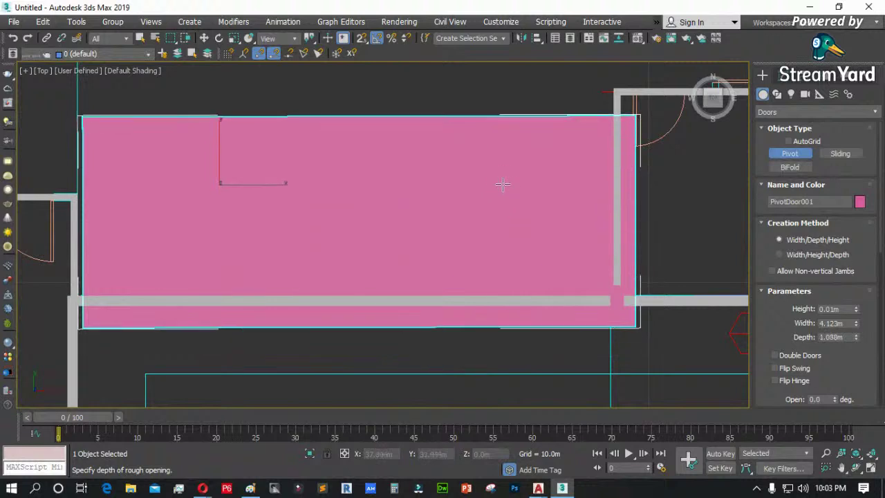
click(518, 223)
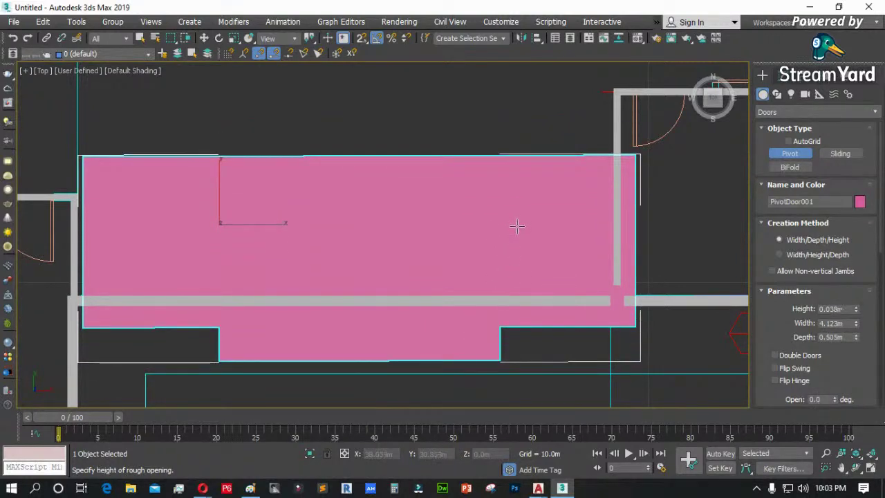
click(357, 126)
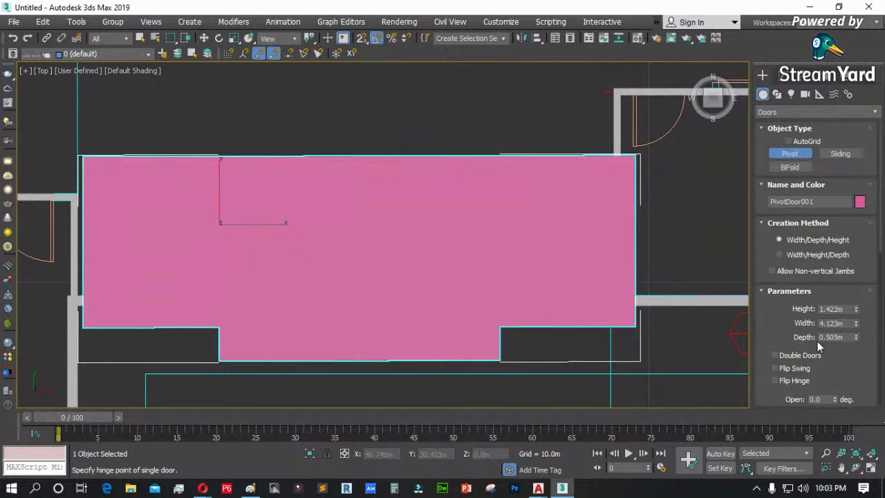
- Move the pivot door below the entrance wall and back up over the double-door symbol
click(205, 38)
drag(240, 210, 314, 357)
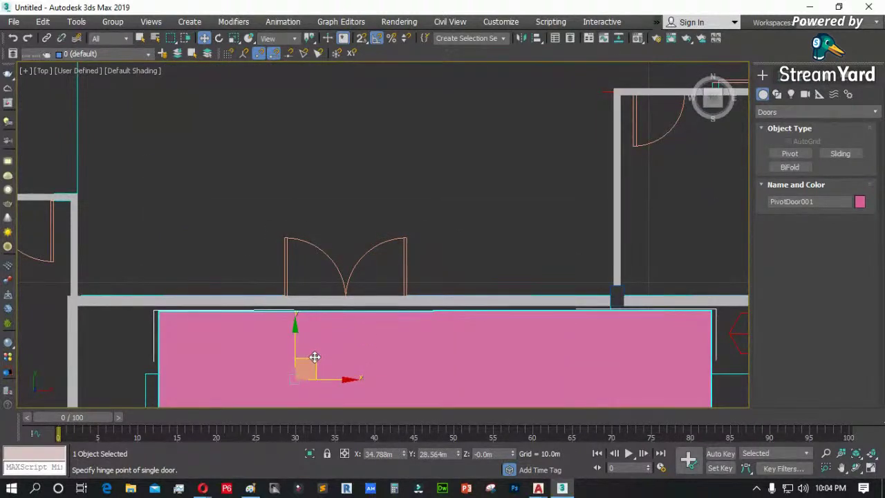
drag(310, 369, 309, 211)
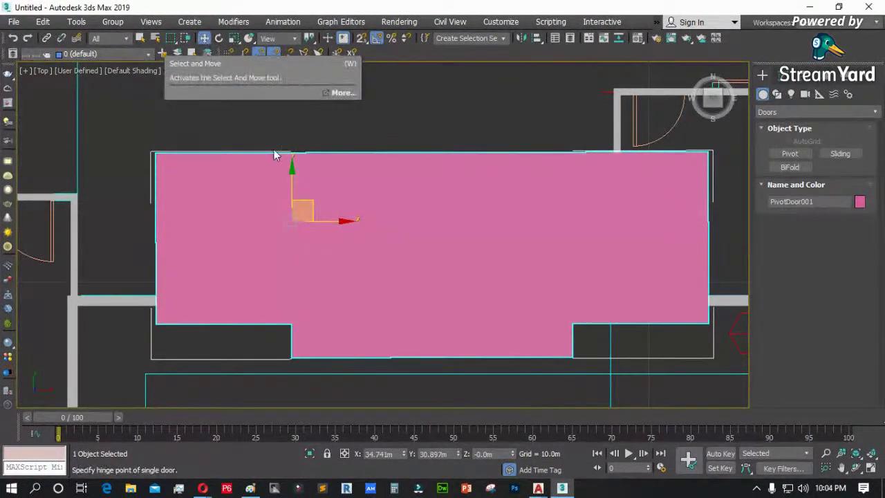
- Straighten the pivot door by setting its Z rotation to 0
click(219, 39)
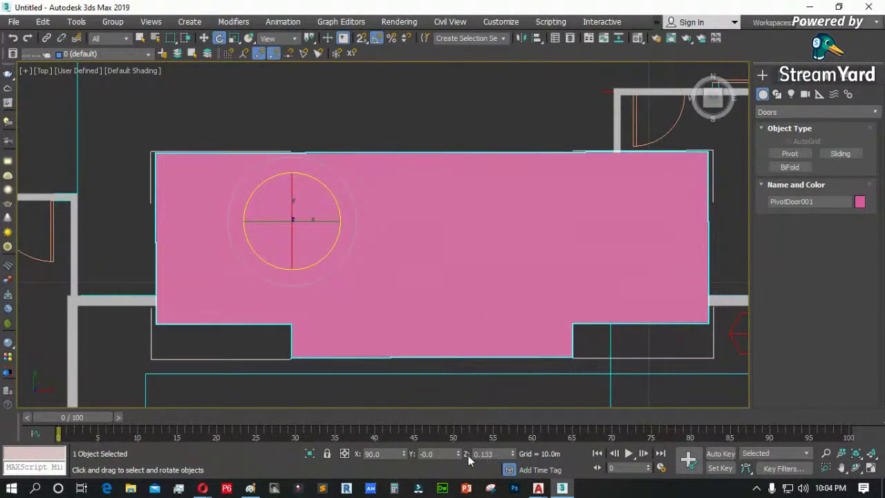
double_click(504, 454)
text(0)
key(Return)
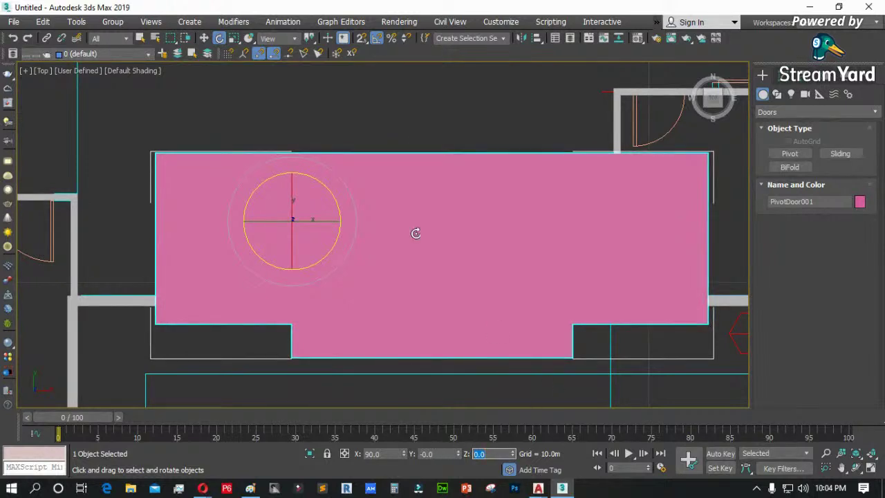
- Move the pivot door to about X 34.3 m, Y 31.0 m near the entrance wall
scroll(265, 101, down, 3)
click(204, 37)
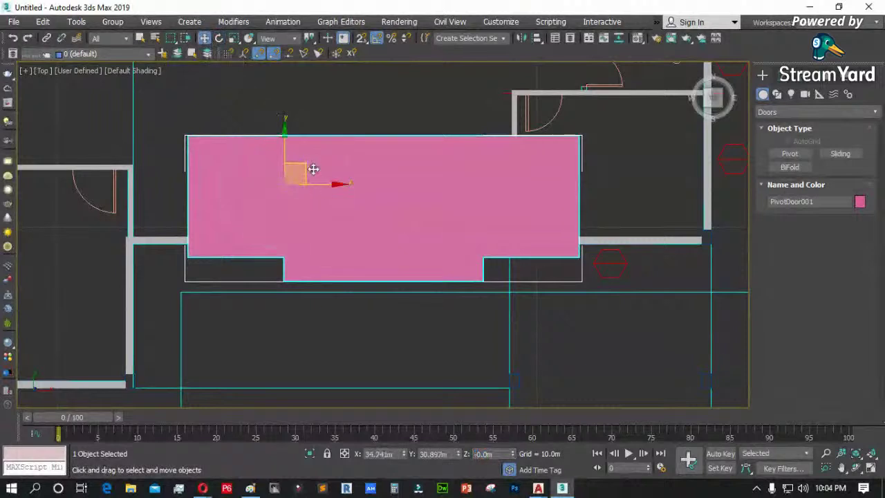
drag(293, 153, 281, 156)
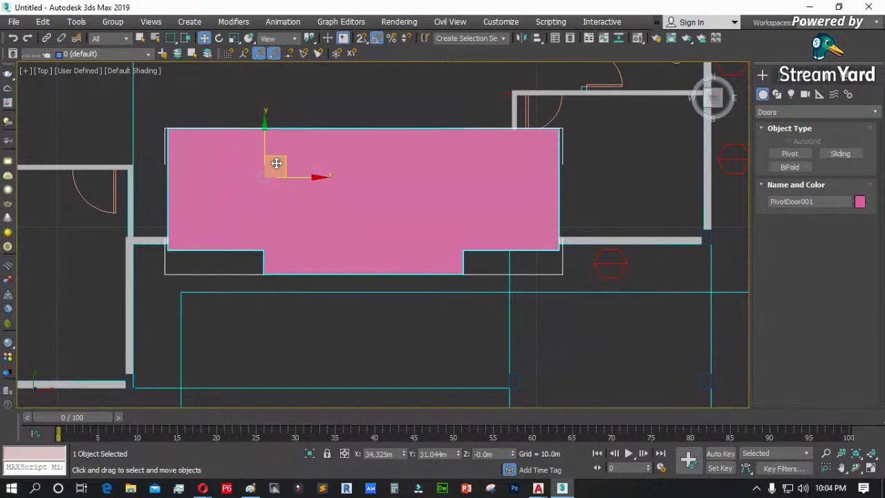
- Set the pivot door's height to 2.1 m in its modifier parameters
scroll(279, 164, up, 2)
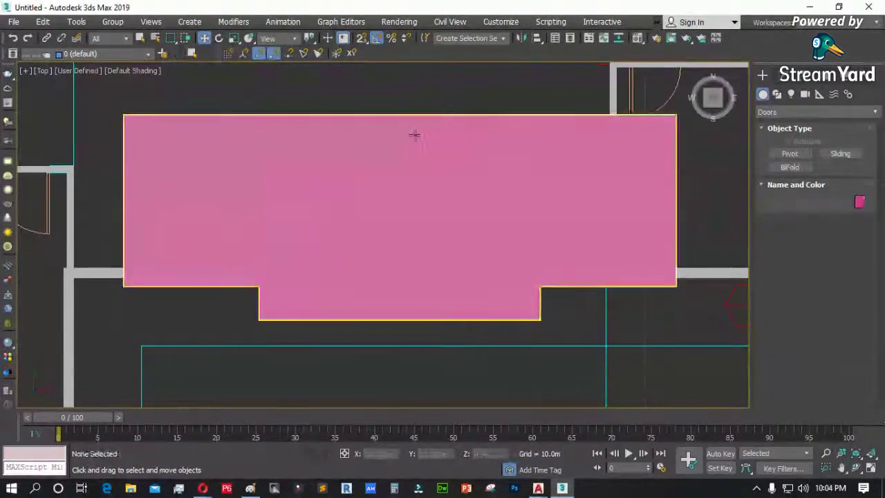
click(406, 98)
click(398, 138)
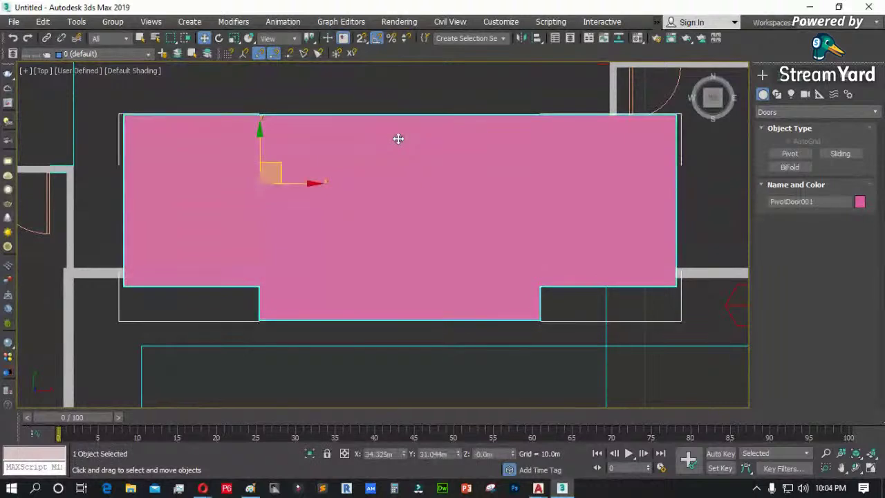
click(781, 85)
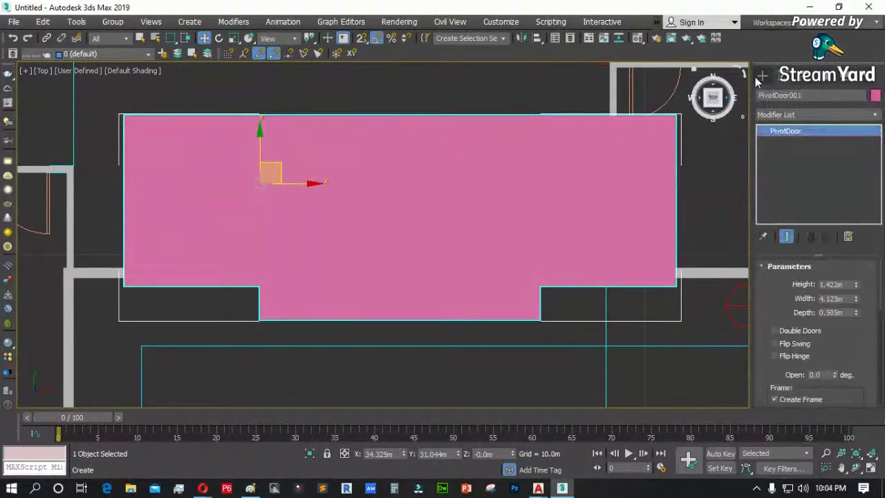
double_click(844, 288)
text(2.2)
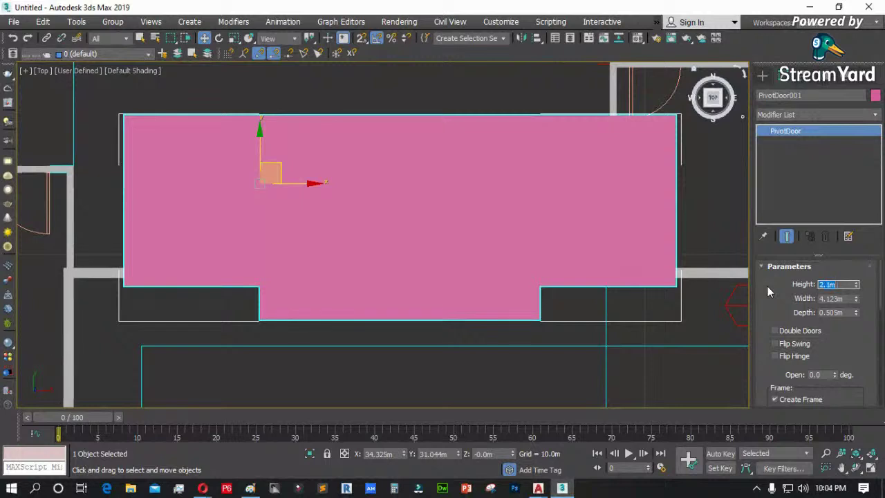
key(Return)
- Set the pivot door's width to 2 m and its depth to 0.1 m
middle_drag(327, 286, 328, 212)
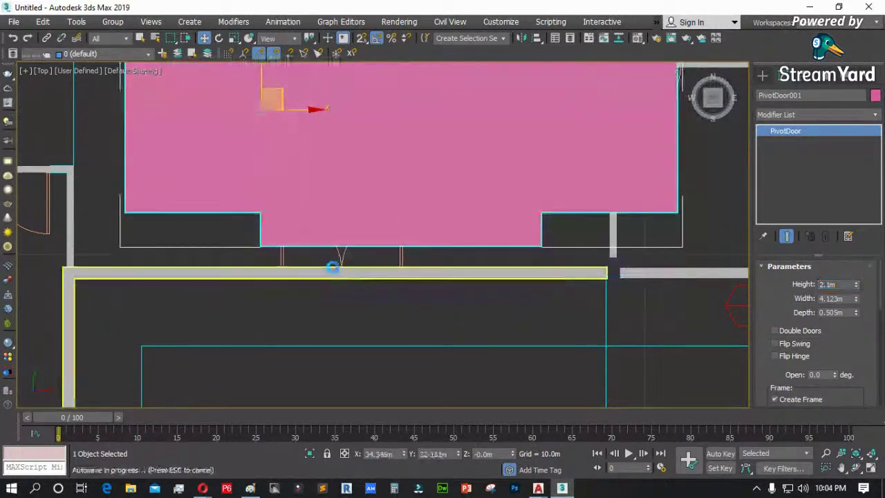
scroll(332, 269, up, 2)
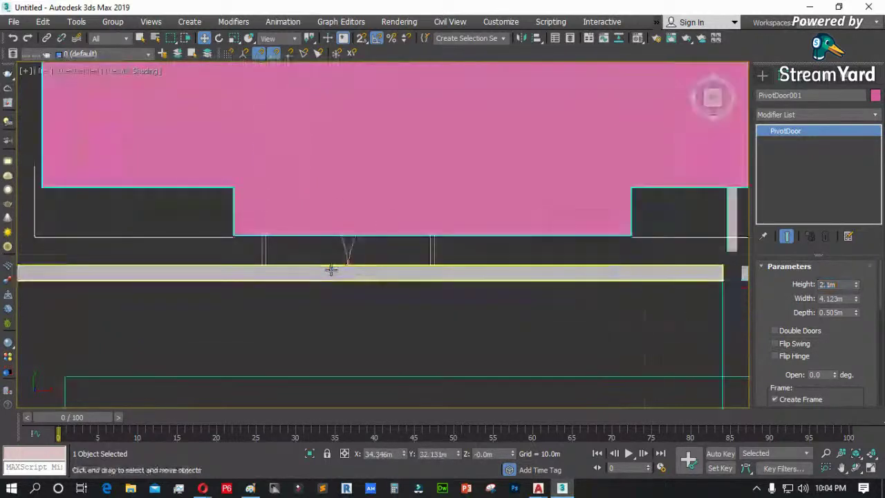
double_click(851, 298)
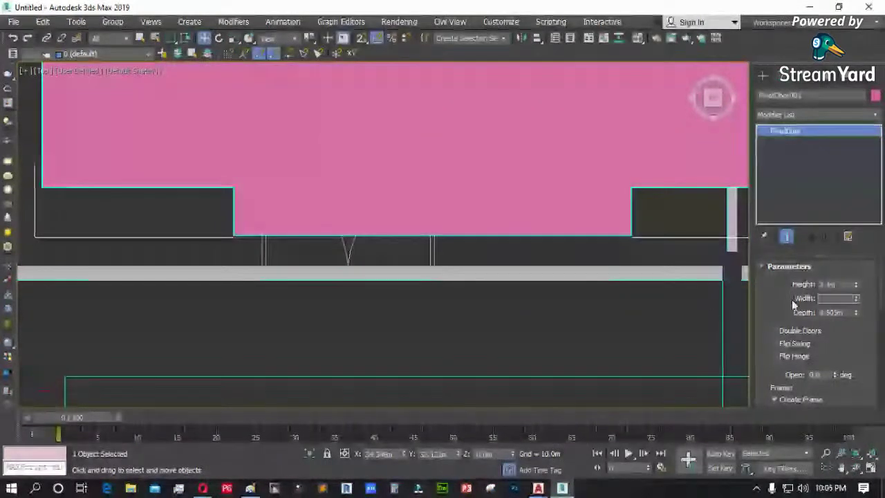
text(2)
key(Return)
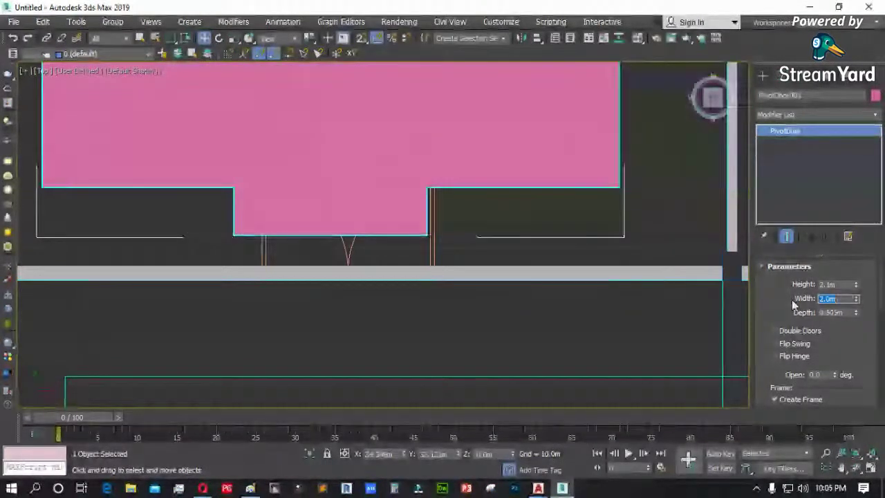
click(845, 312)
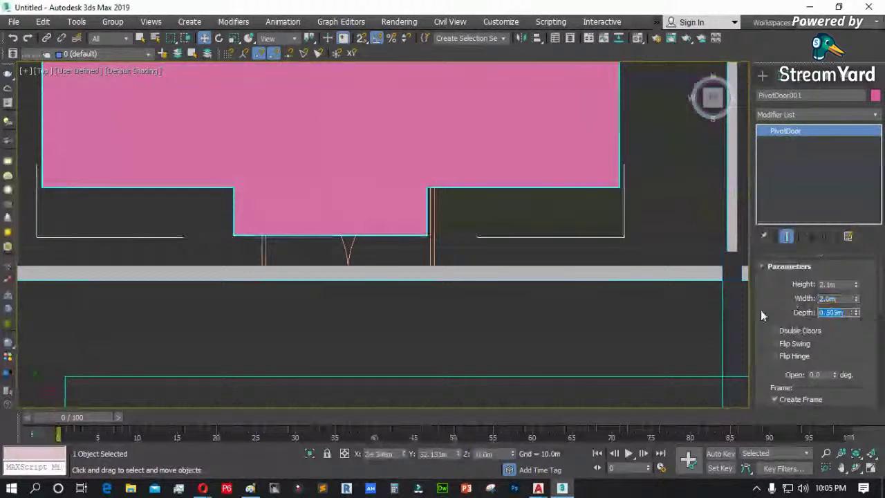
text(0.1)
key(Return)
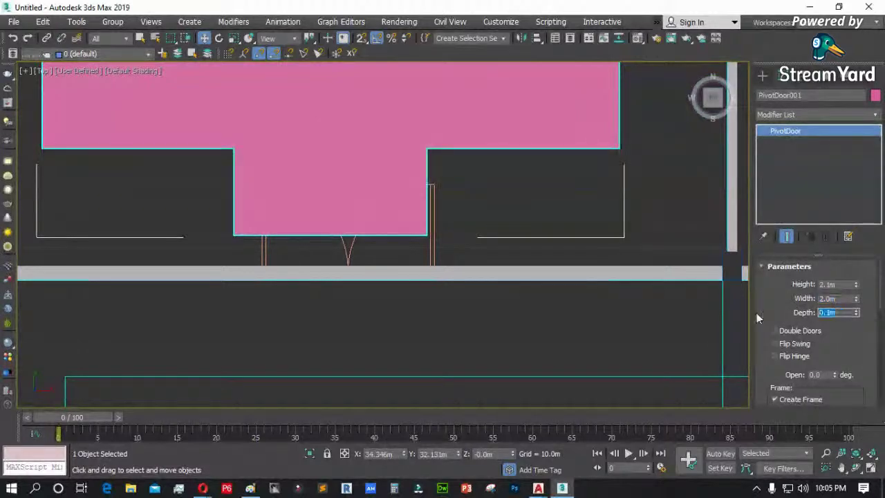
scroll(712, 321, down, 3)
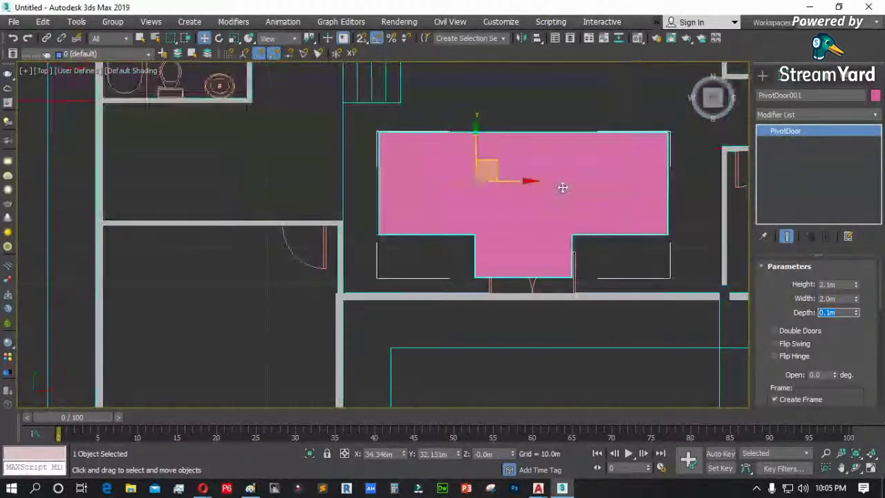
- Set both the width and the depth of the pivot door's frame to 0.05 m
scroll(562, 187, up, 2)
drag(765, 354, 767, 298)
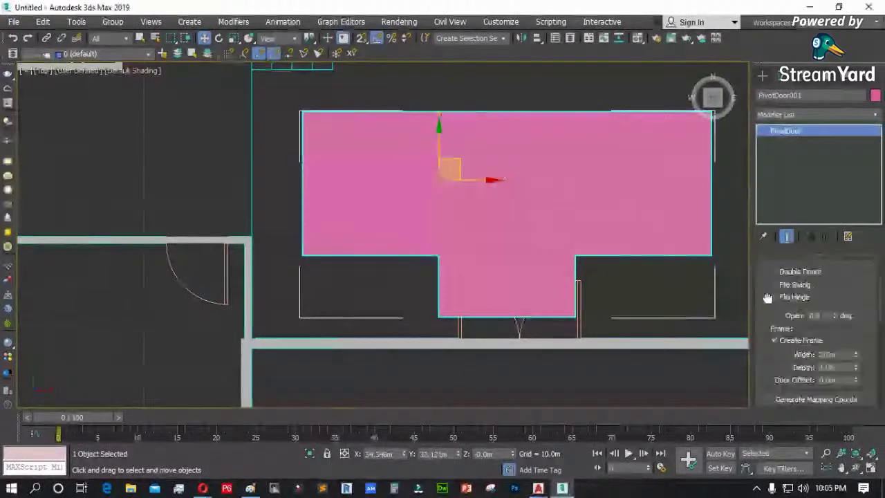
scroll(769, 297, down, 2)
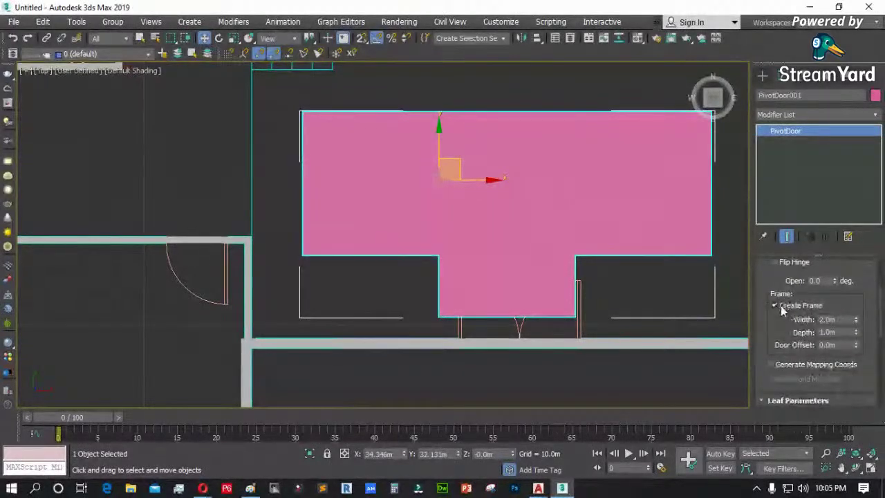
click(781, 305)
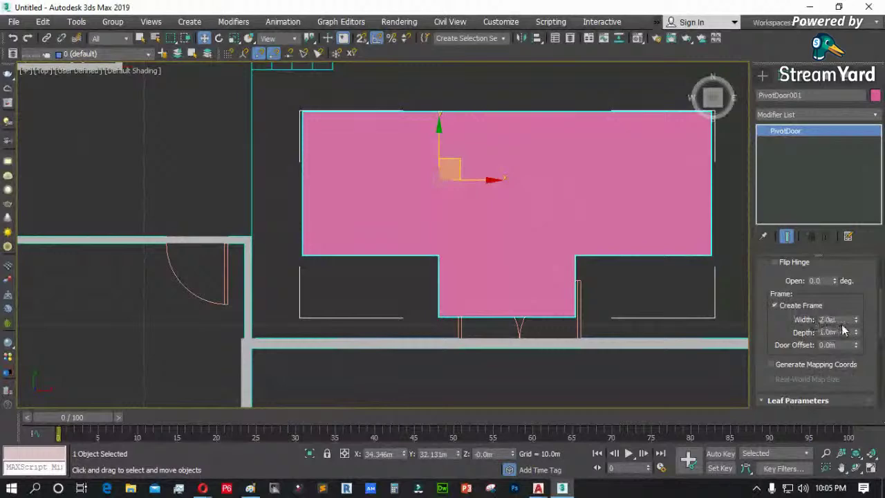
drag(836, 320, 783, 320)
text(0.05)
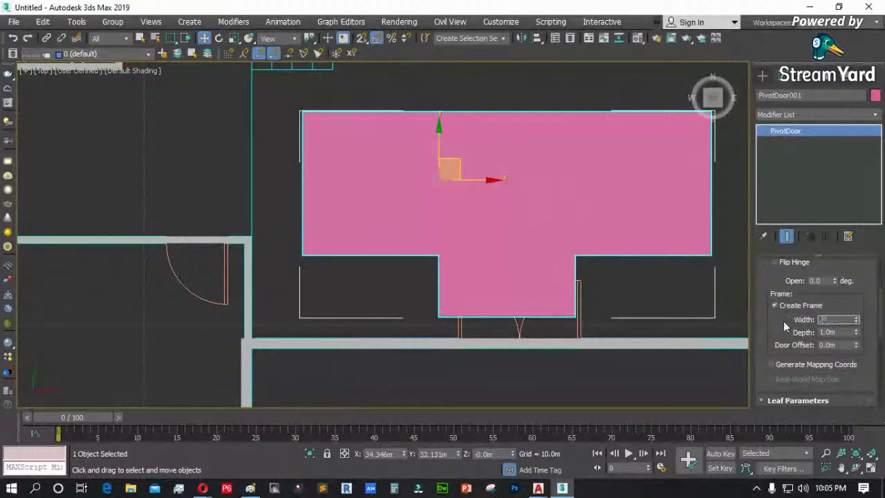
key(Return)
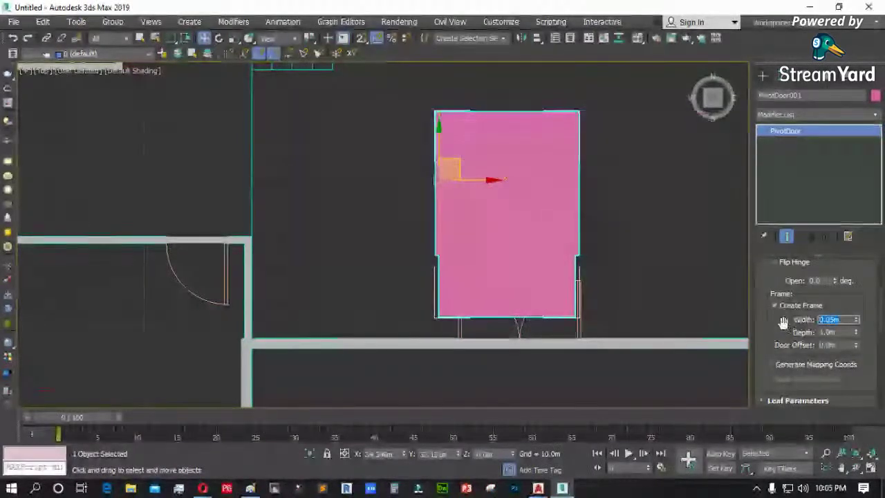
drag(839, 333, 793, 333)
text(0.05)
key(Return)
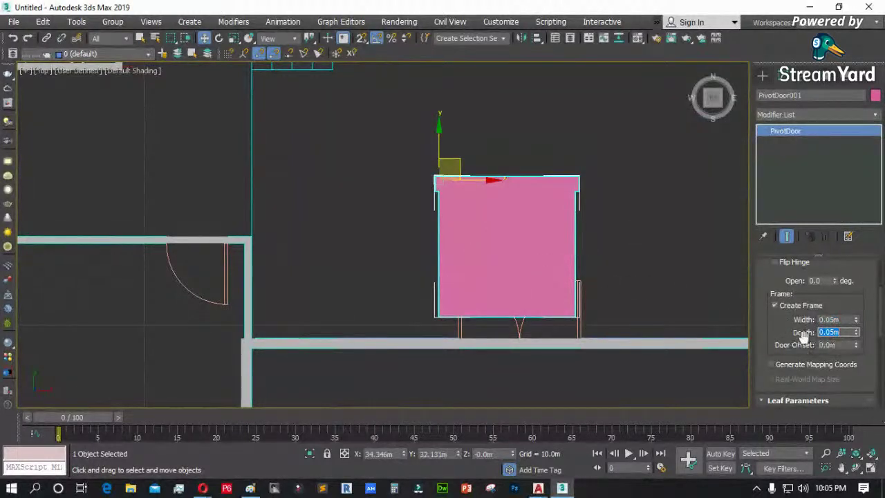
- Set the pivot door's leaf thickness to 0.035 m
drag(770, 326, 767, 236)
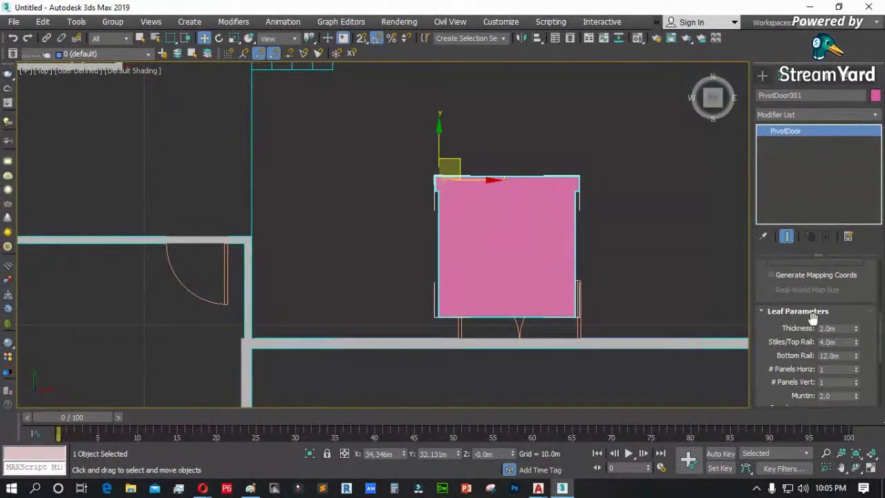
scroll(825, 337, up, 1)
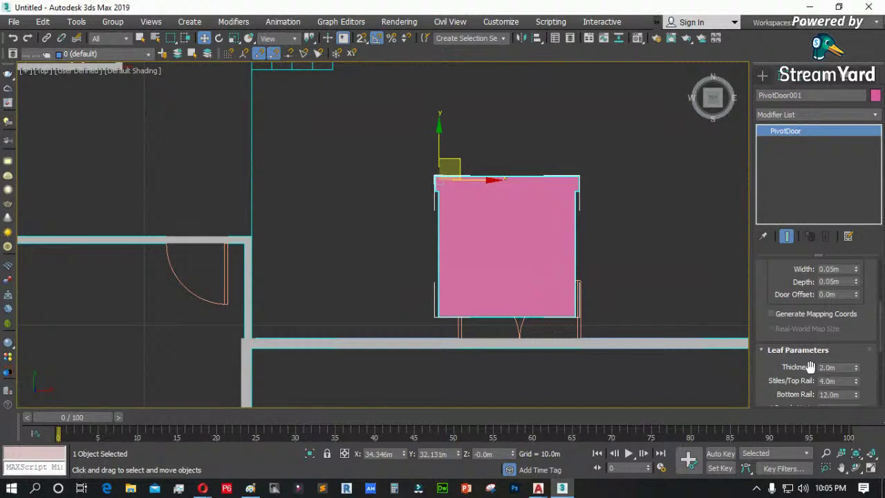
drag(814, 367, 804, 353)
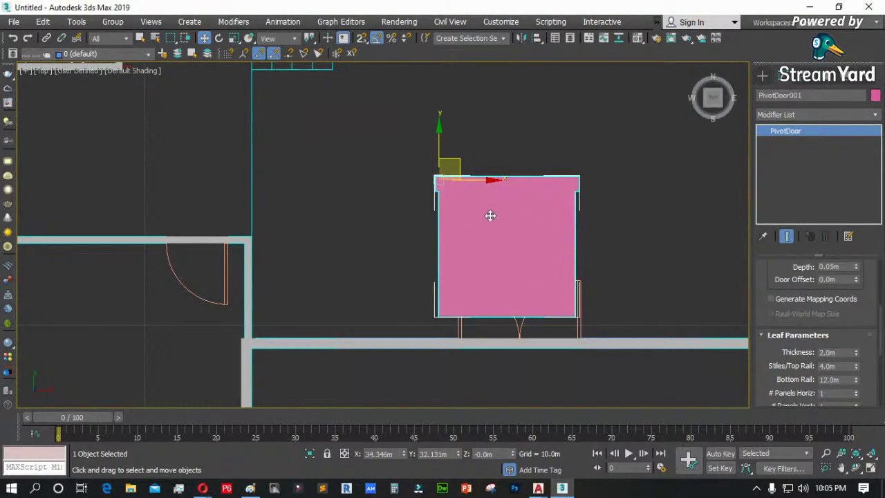
drag(839, 354, 779, 353)
text(.035)
key(Return)
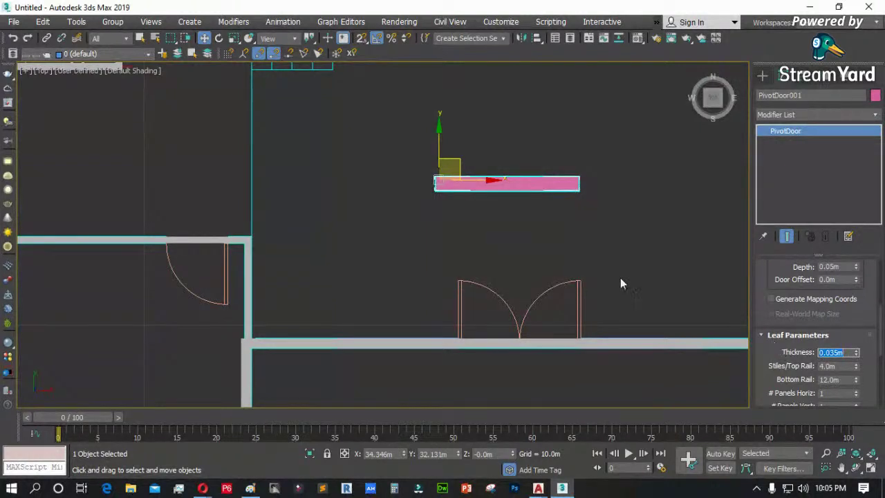
- In wireframe display, move the pivot door down over the double-door symbol, to about X 34.6 m, Y 30.1 m
click(488, 196)
click(488, 186)
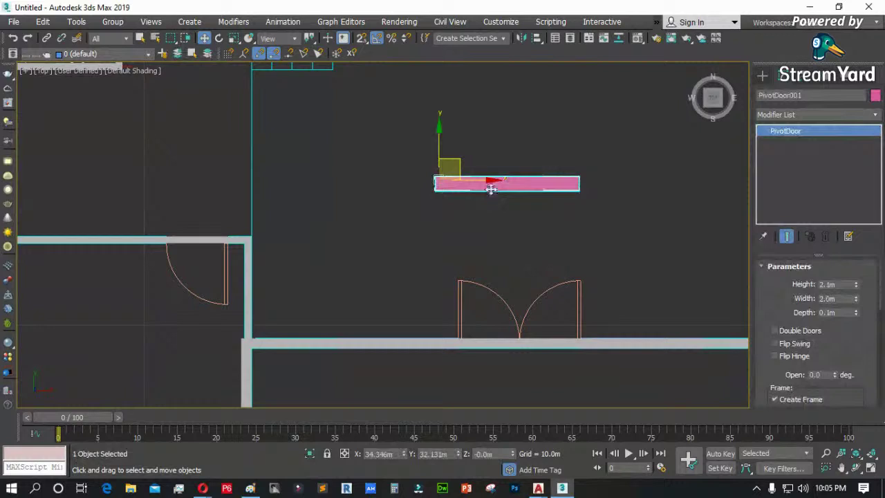
key(F3)
scroll(473, 199, up, 2)
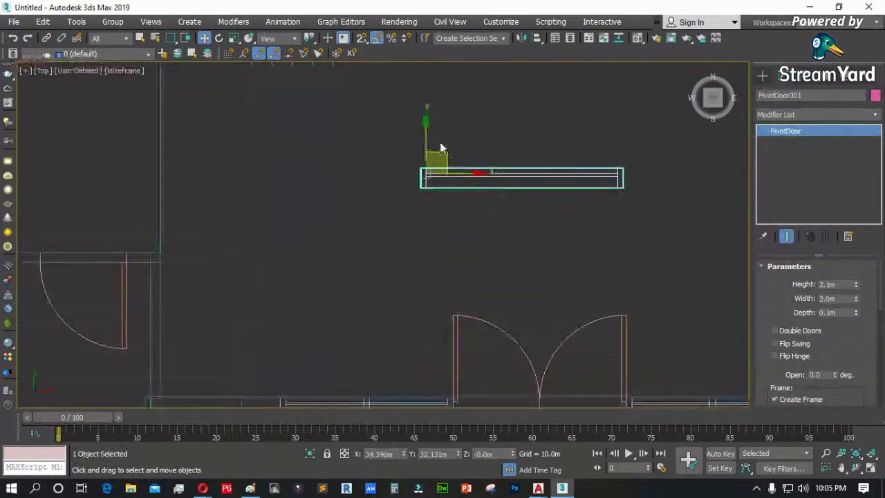
drag(446, 160, 456, 308)
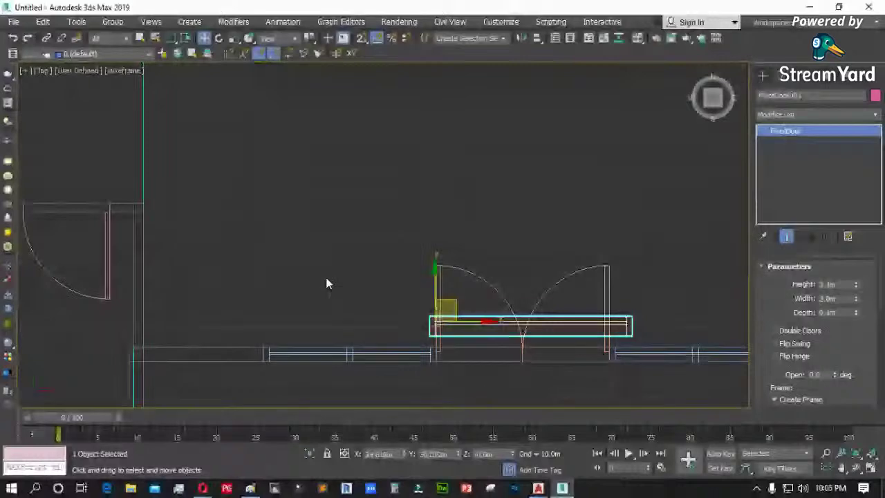
scroll(326, 283, down, 3)
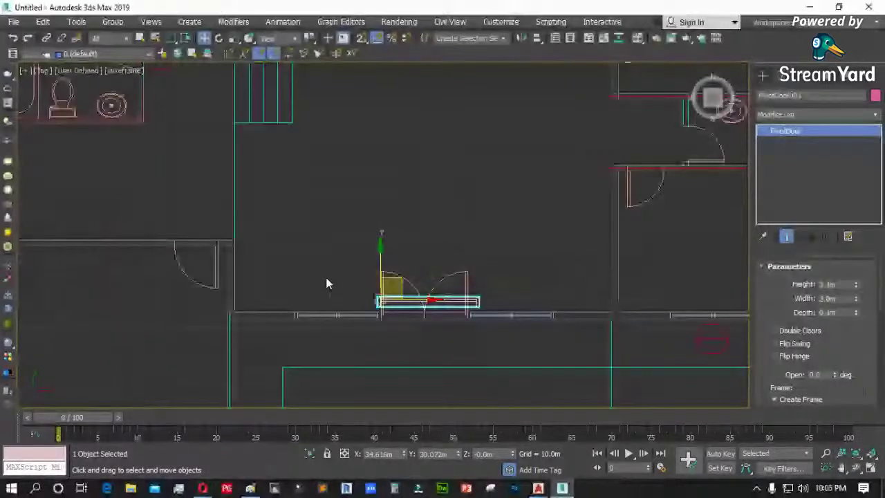
- Orbit to a shaded 3D view and isolate the pivot door together with the entrance wall behind it
key(F3)
key(ctrl+r)
drag(390, 269, 566, 210)
right_click(577, 220)
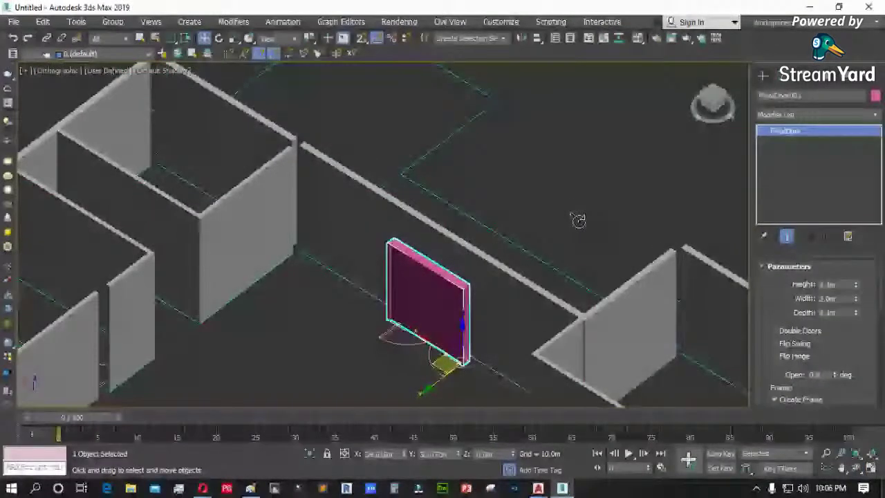
click(578, 220)
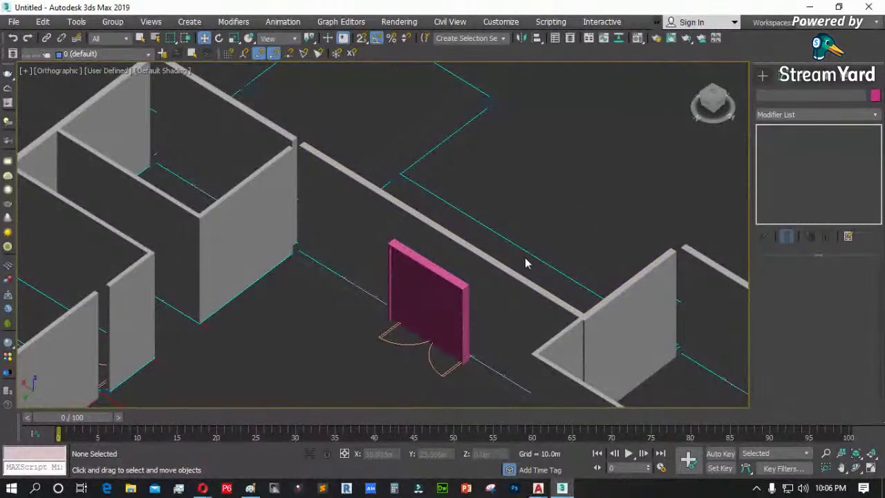
click(494, 281)
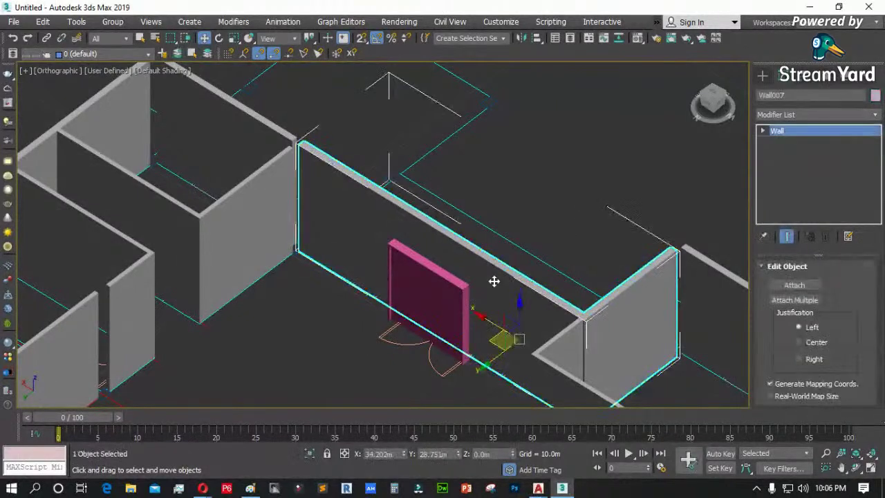
ctrl+click(459, 290)
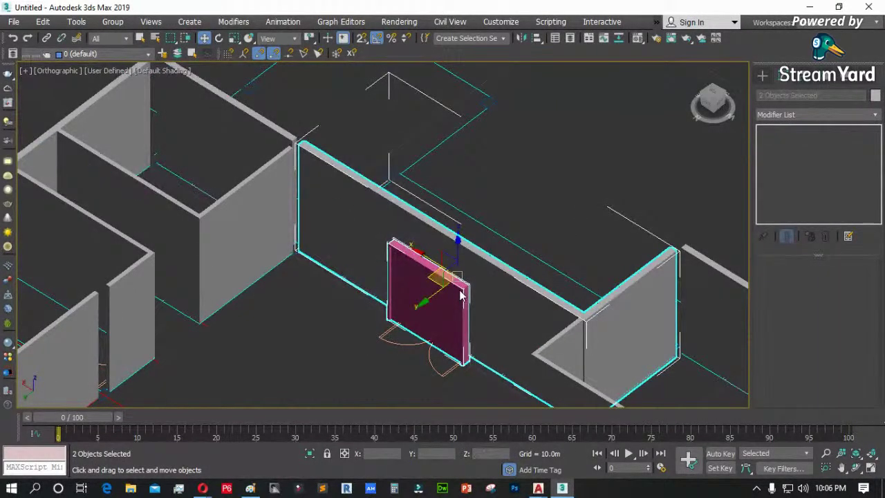
right_click(461, 294)
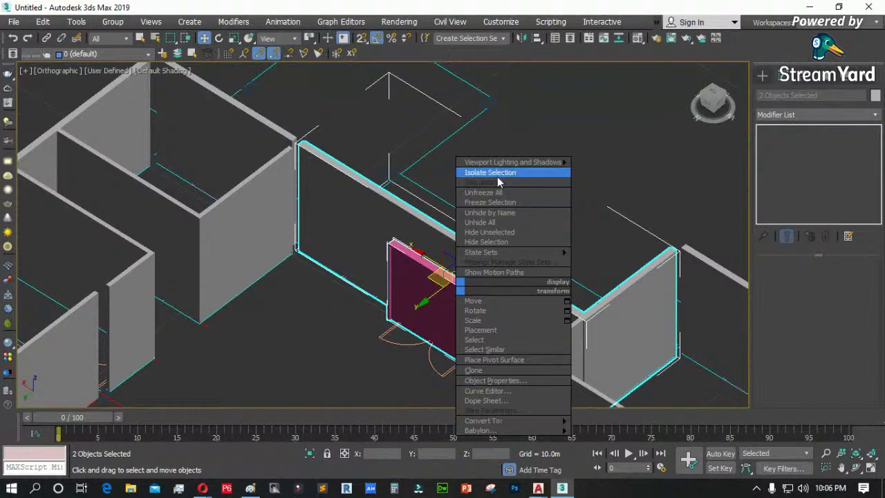
click(499, 173)
click(400, 251)
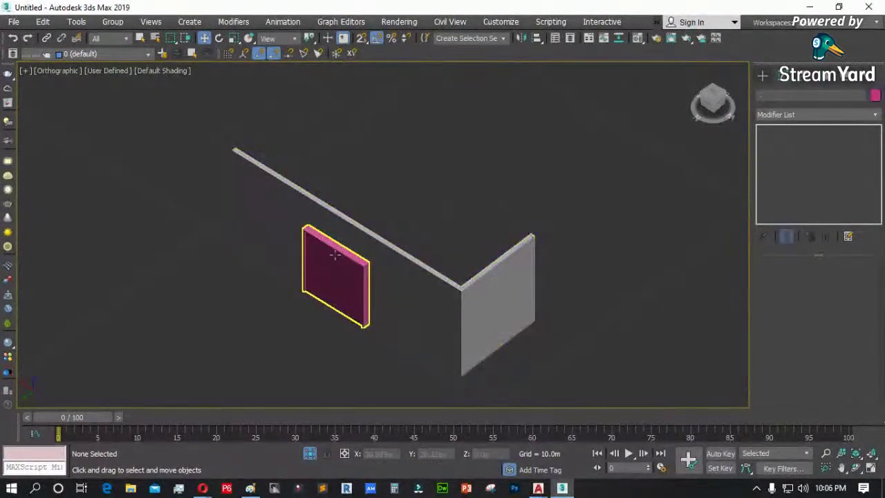
- Move the pivot door along Y into the entrance wall, to about Y 29.84 m
scroll(334, 274, up, 4)
click(347, 269)
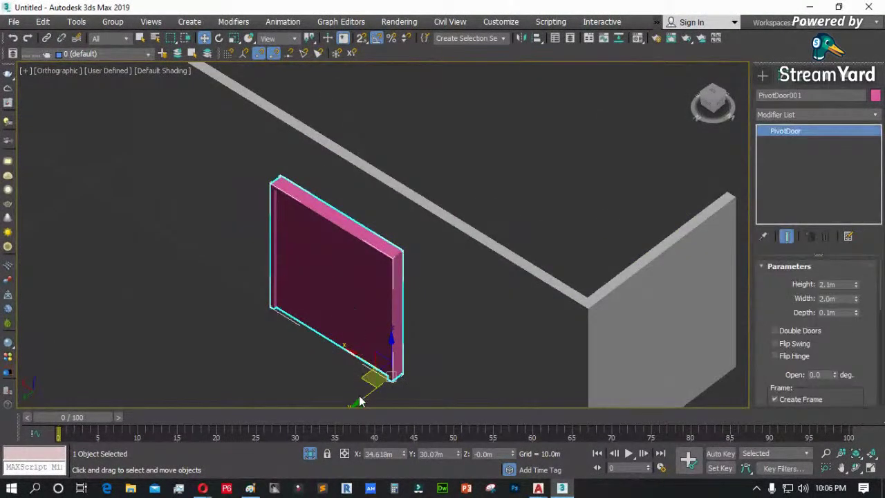
mouse_move(361, 397)
mouse_down()
mouse_move(393, 381)
mouse_move(371, 387)
mouse_up()
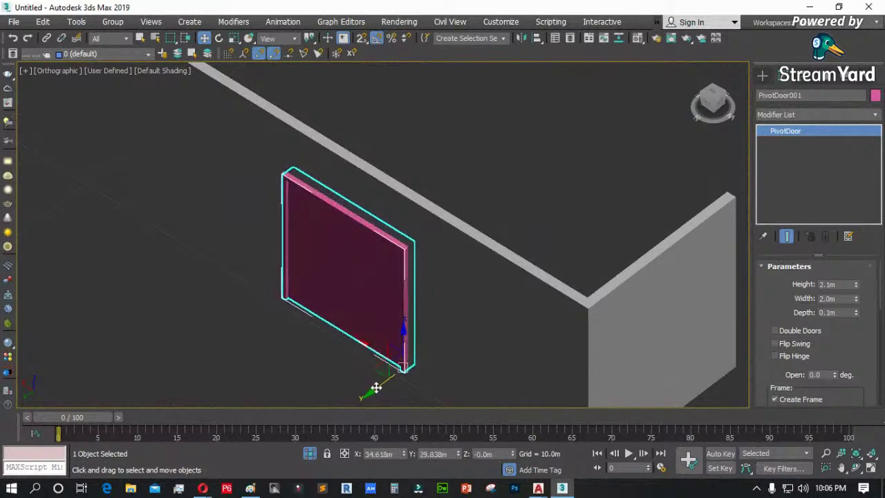
click(496, 202)
click(482, 247)
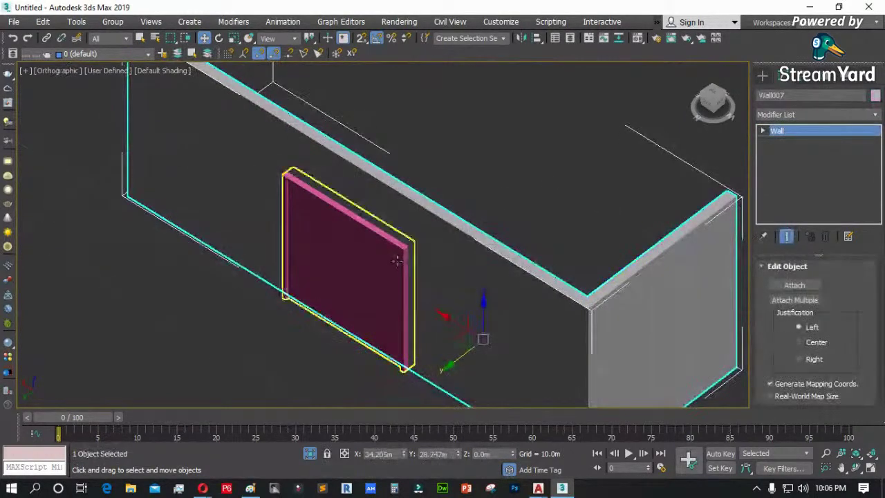
click(512, 175)
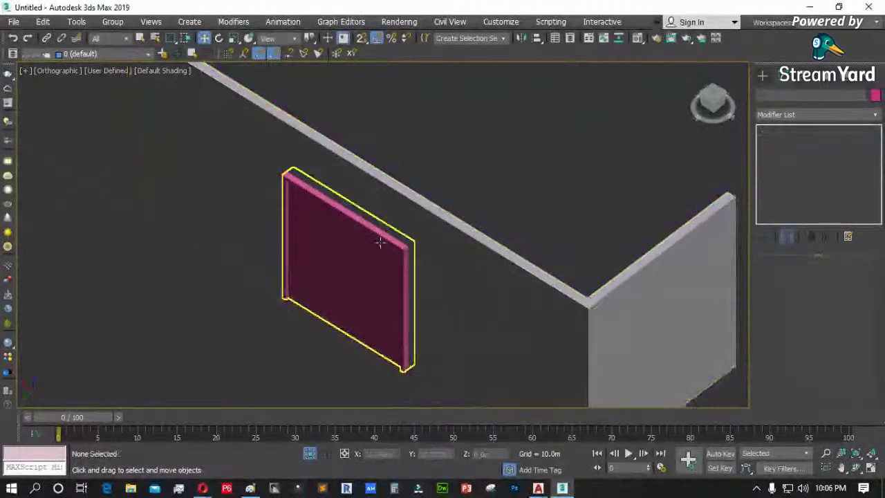
- Link the pivot door to the entrance wall as its parent
click(380, 241)
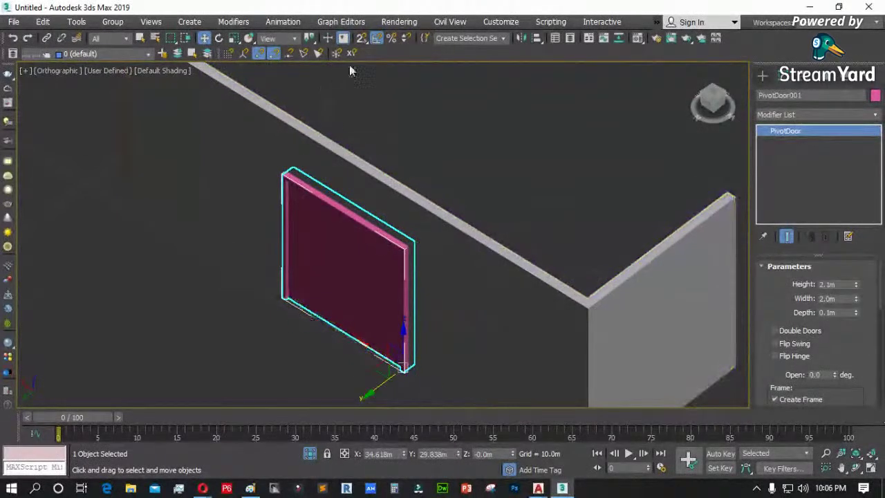
click(47, 39)
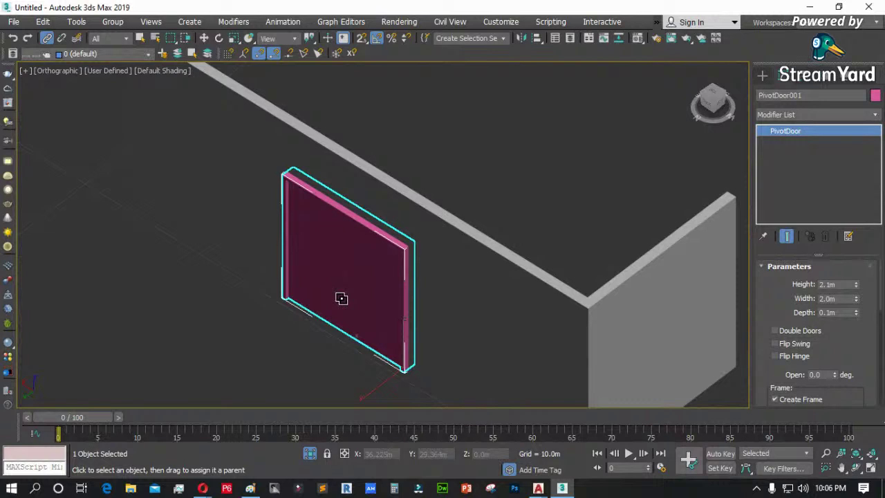
click(212, 301)
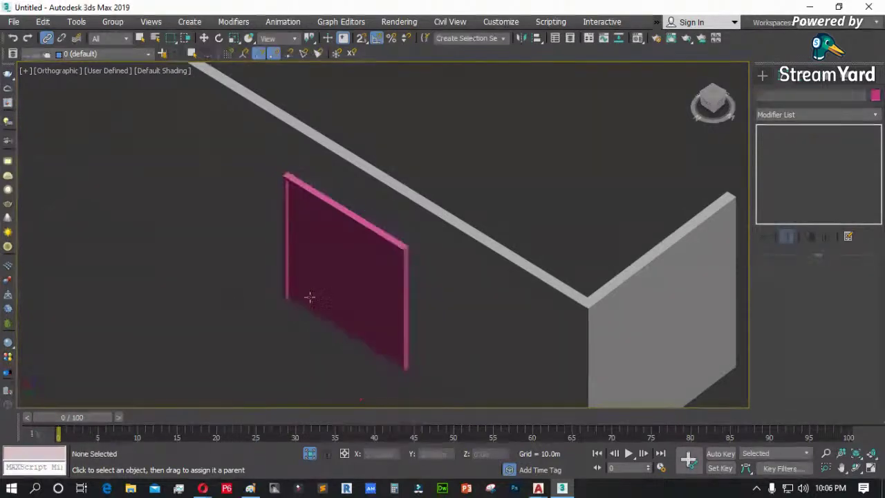
click(352, 295)
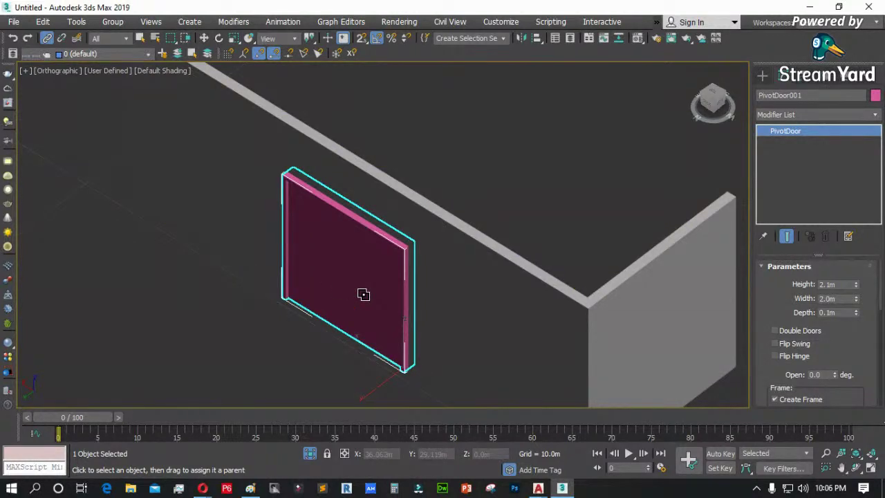
drag(363, 294, 477, 252)
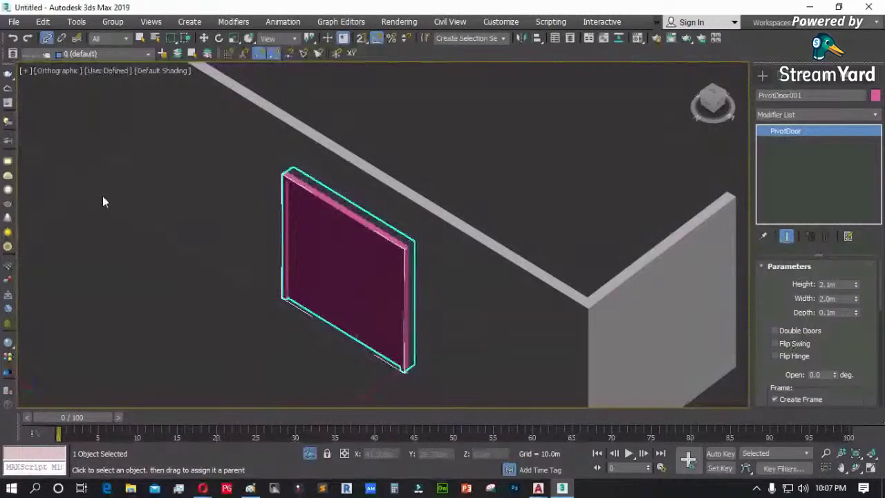
- Move the linked pivot door along the entrance wall, to about X 35.66 m, Y 29.82 m
key(w)
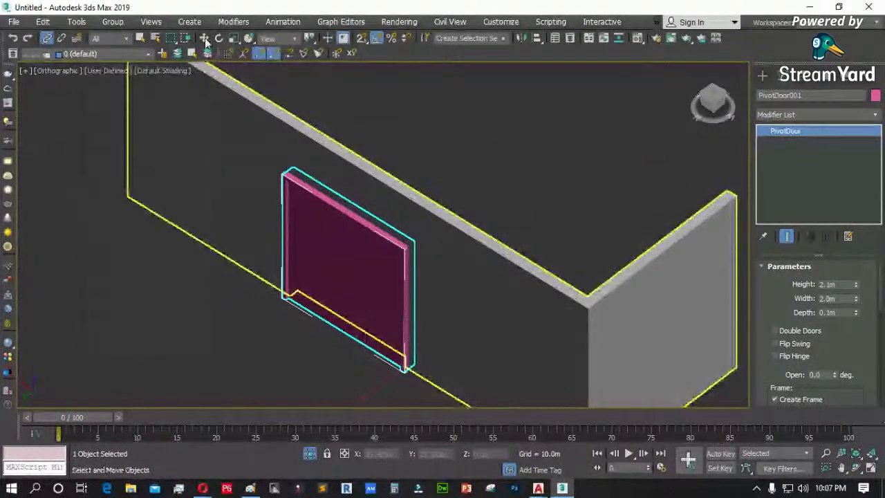
click(124, 270)
click(366, 346)
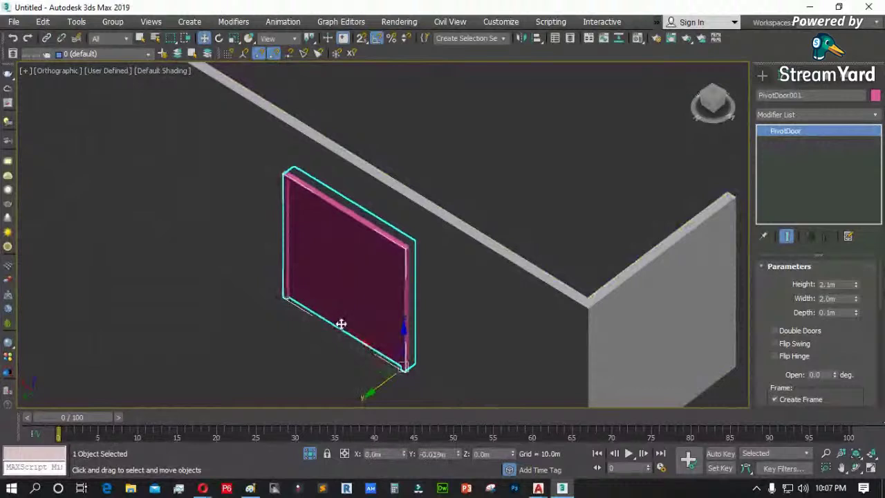
drag(369, 344, 341, 318)
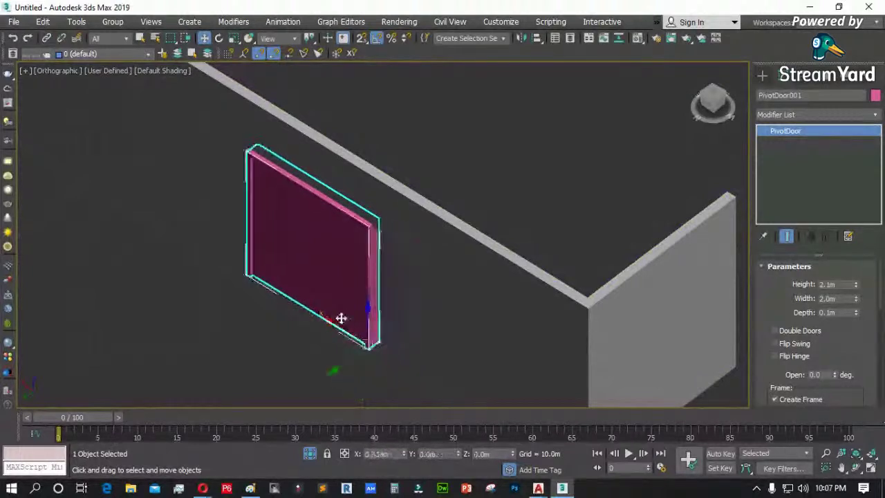
click(387, 263)
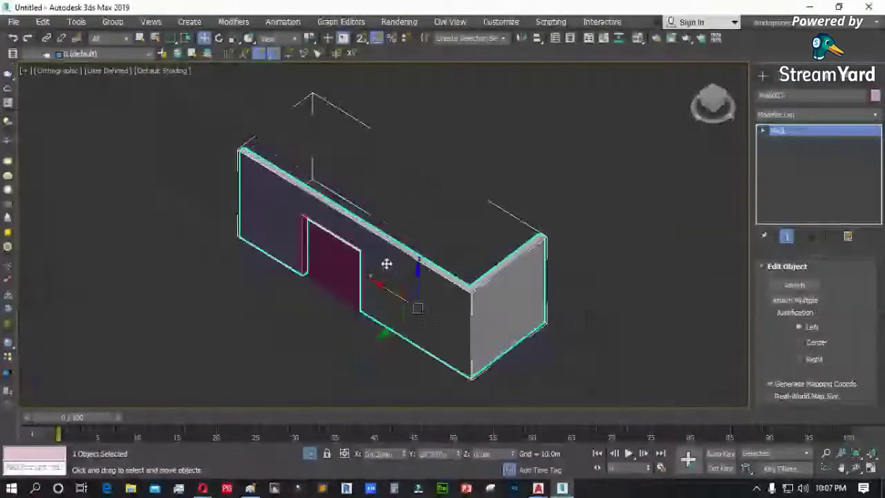
- Orbit to the opposite side of the entrance wall and examine the pivot door and its opening up close
click(733, 394)
click(856, 468)
drag(346, 262, 217, 256)
scroll(346, 231, up, 5)
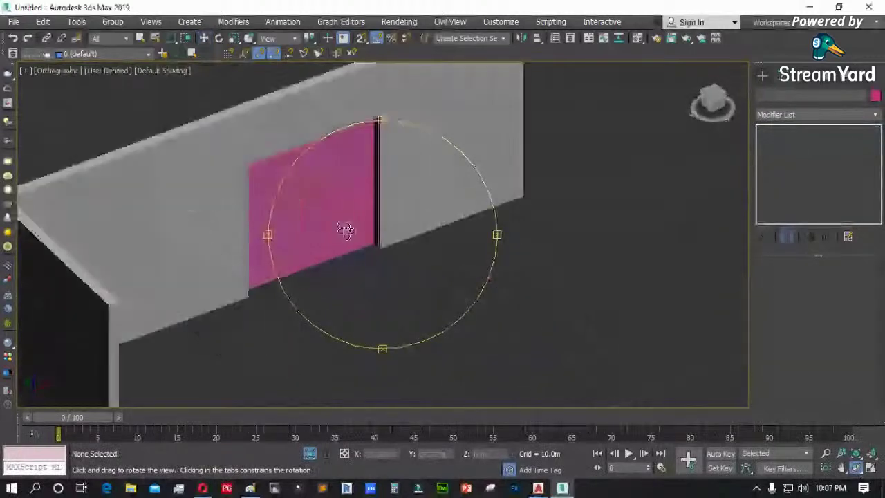
scroll(347, 270, up, 3)
scroll(378, 288, down, 4)
right_click(377, 288)
click(377, 287)
drag(239, 322, 266, 323)
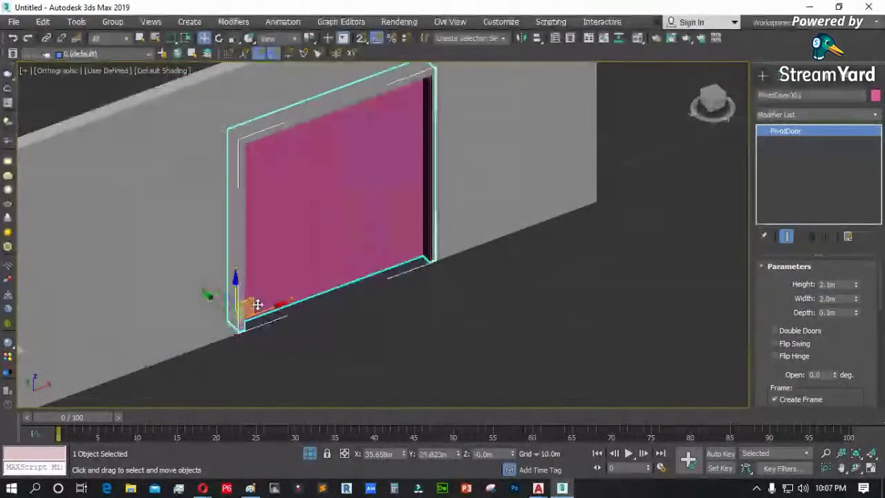
- Switch to the Top view in wireframe display and unhide all objects
key(t)
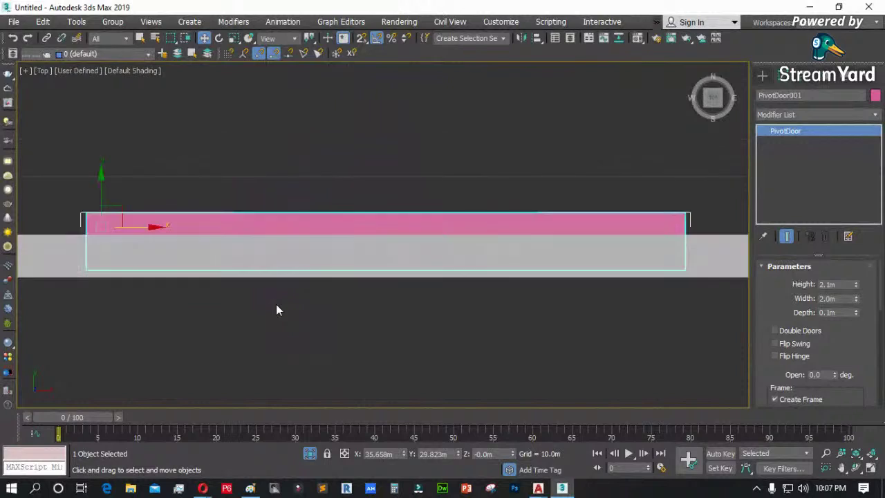
key(F3)
scroll(425, 239, down, 3)
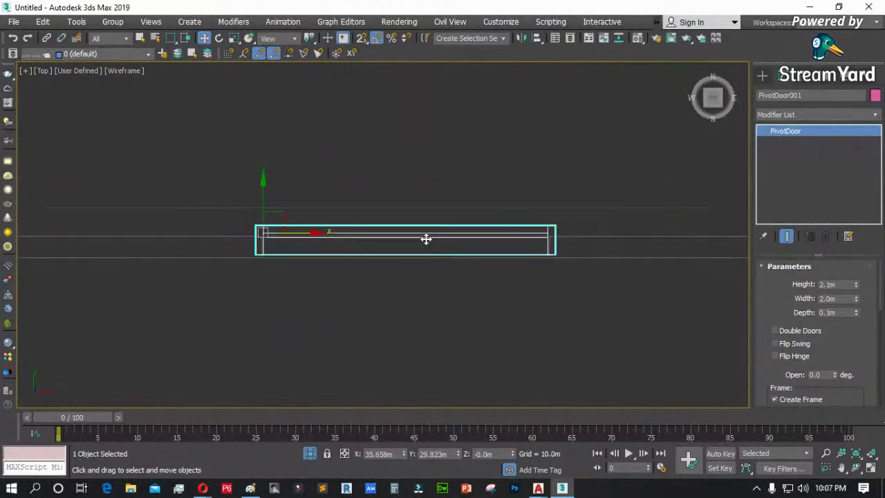
right_click(376, 173)
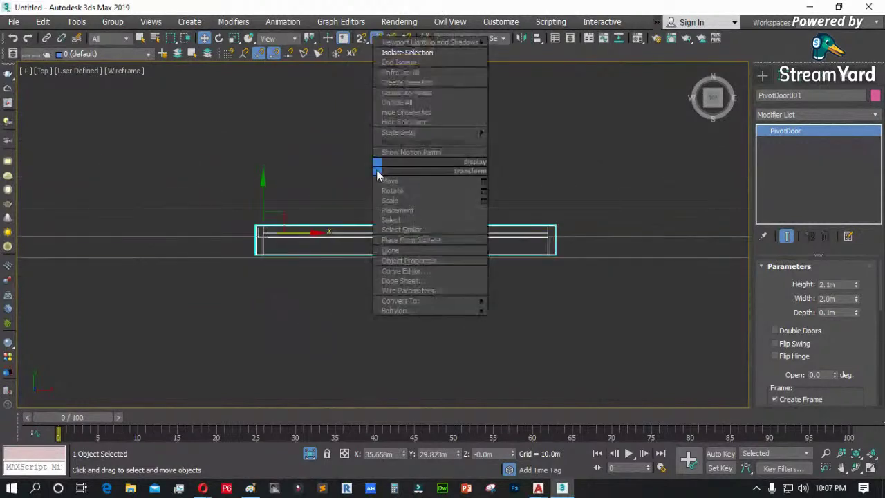
click(399, 101)
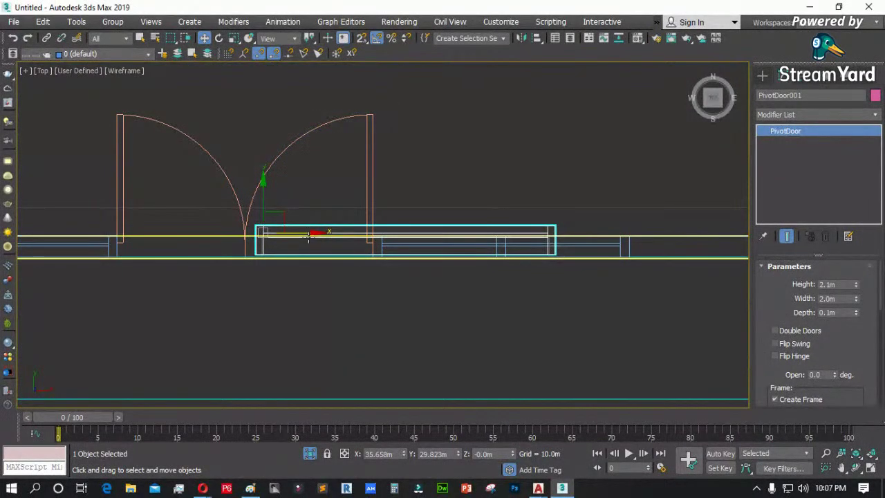
- Move the pivot door along X back over the double-door symbol of the floor plan, to about X 34.54 m
click(250, 238)
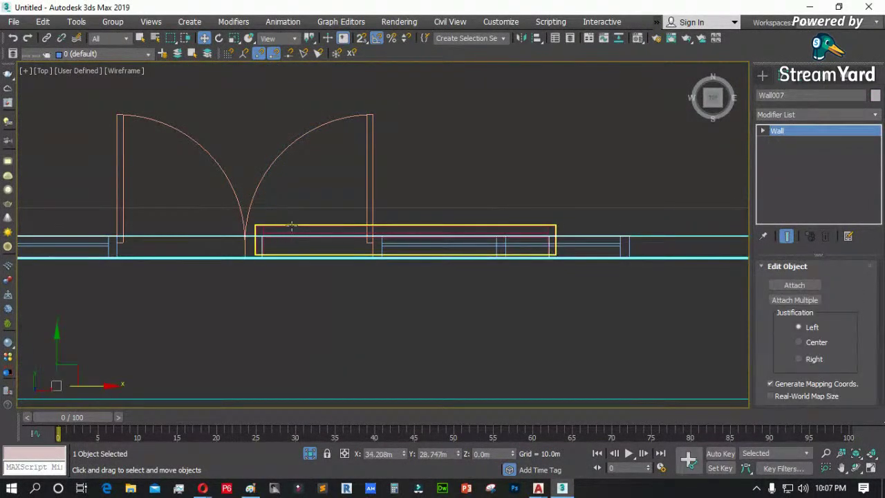
click(233, 244)
scroll(233, 244, up, 3)
drag(356, 225, 128, 226)
middle_drag(475, 247, 728, 247)
drag(374, 233, 302, 227)
scroll(228, 265, down, 5)
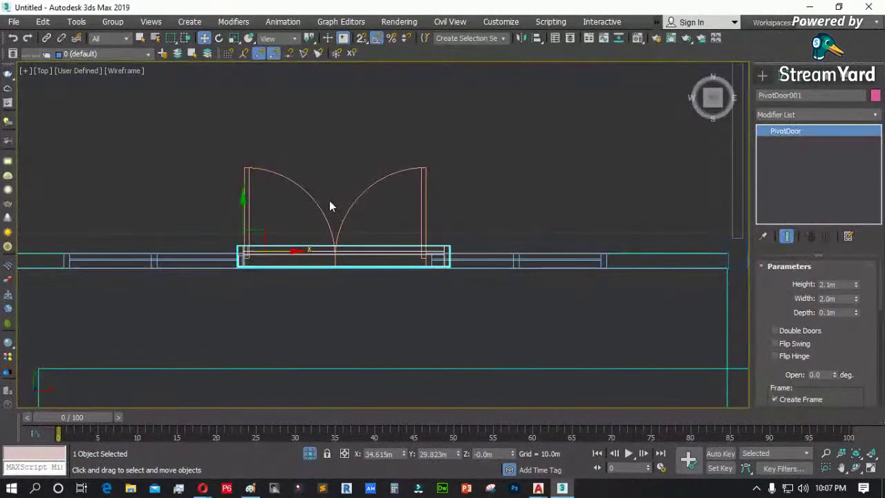
scroll(317, 263, up, 2)
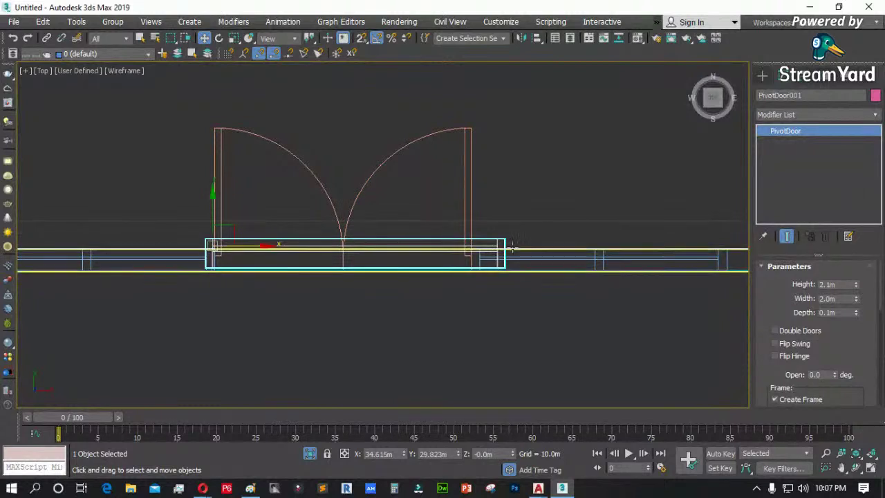
drag(260, 247, 247, 247)
scroll(222, 263, up, 2)
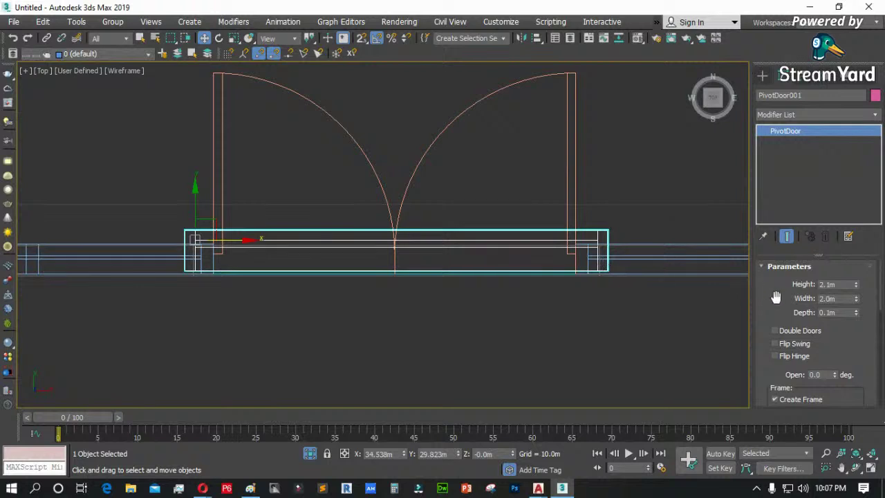
- Show all four viewports and zoom the Perspective view in on the pivot door
click(201, 302)
click(280, 227)
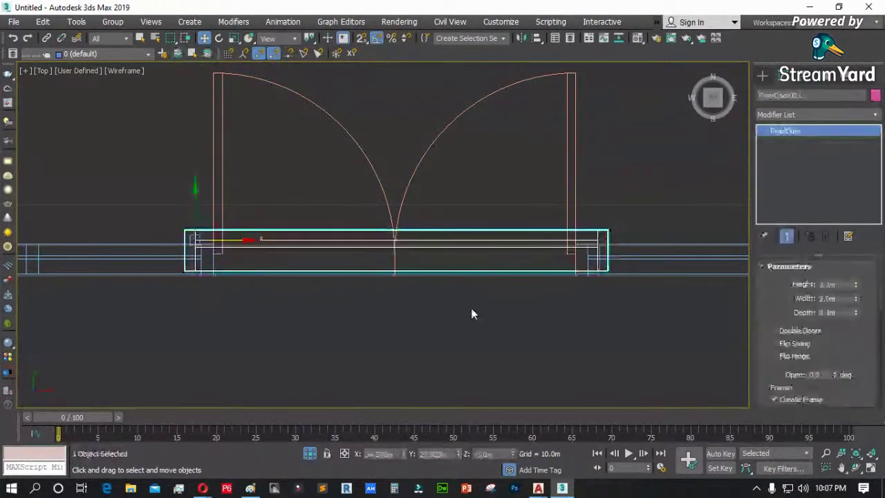
key(alt+w)
click(577, 306)
scroll(651, 380, up, 4)
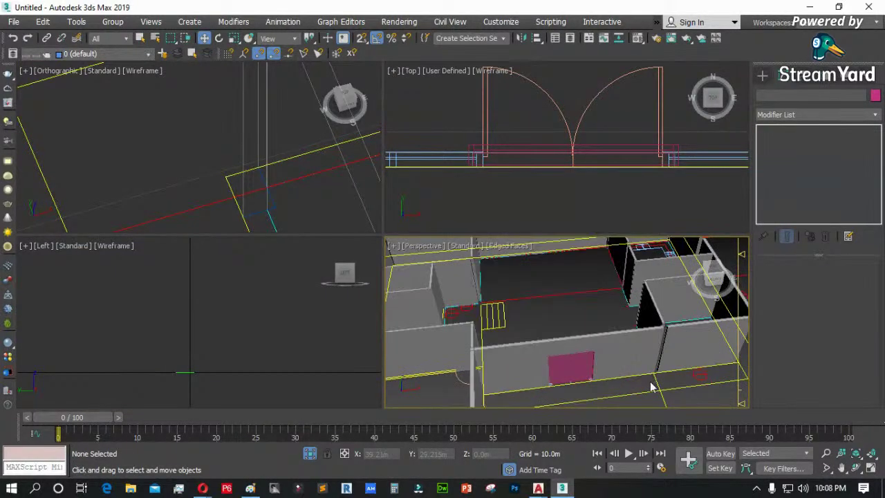
scroll(652, 380, up, 4)
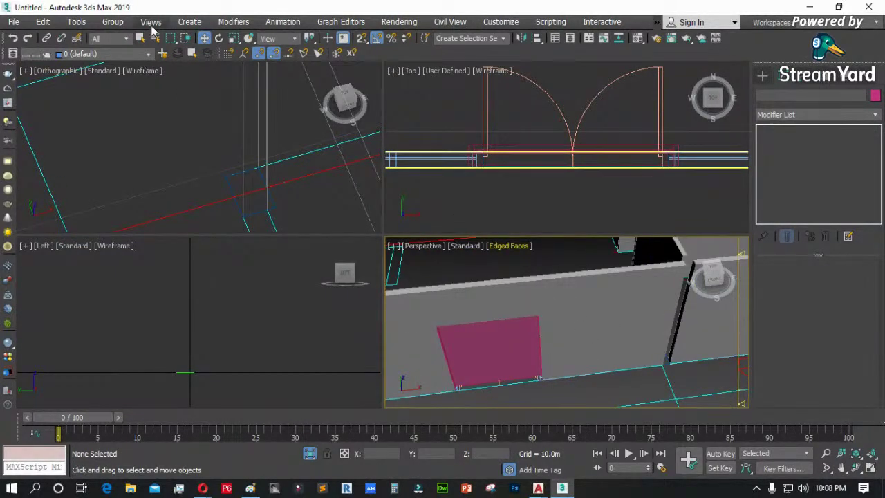
- In the viewport configuration, choose the layout with two stacked views beside one large view on the right
click(152, 25)
click(197, 90)
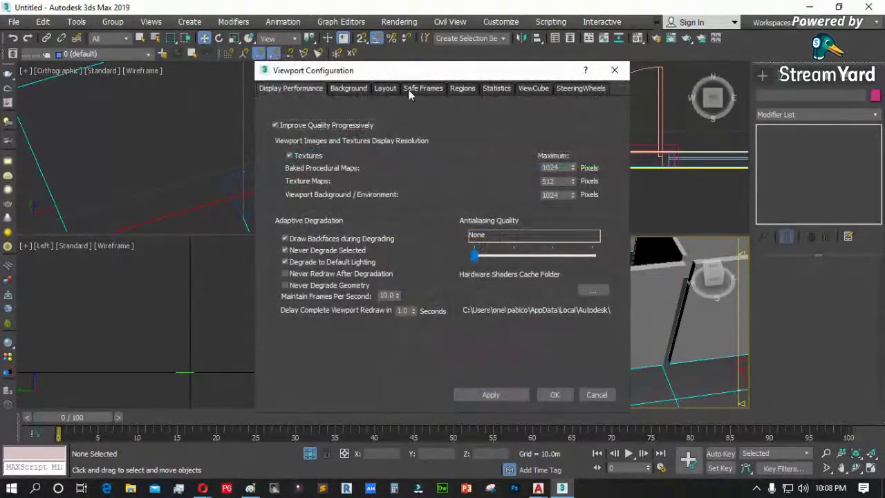
click(385, 89)
click(532, 137)
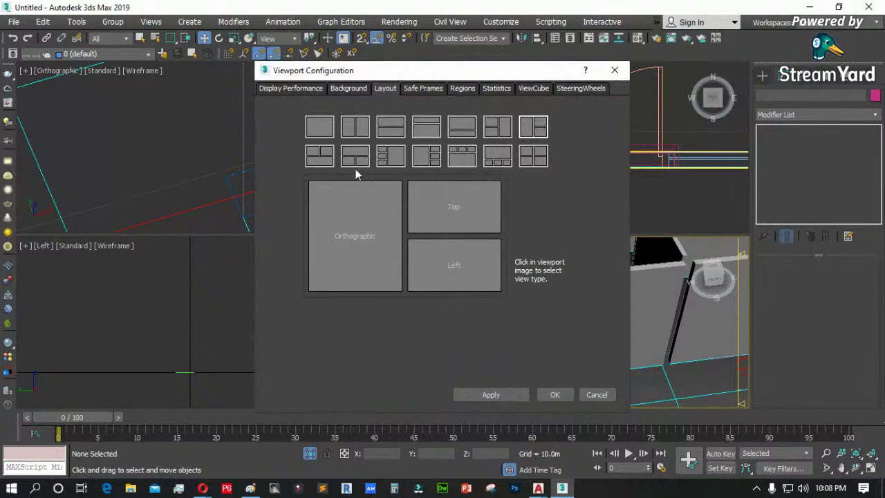
click(391, 156)
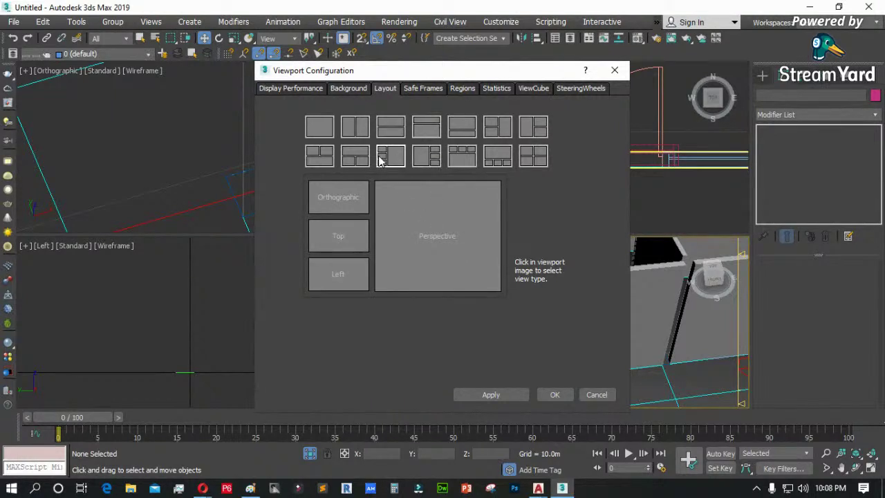
click(492, 140)
- Assign Perspective to the large viewport, Top to the upper and Front to the lower small one, and apply the layout
click(445, 239)
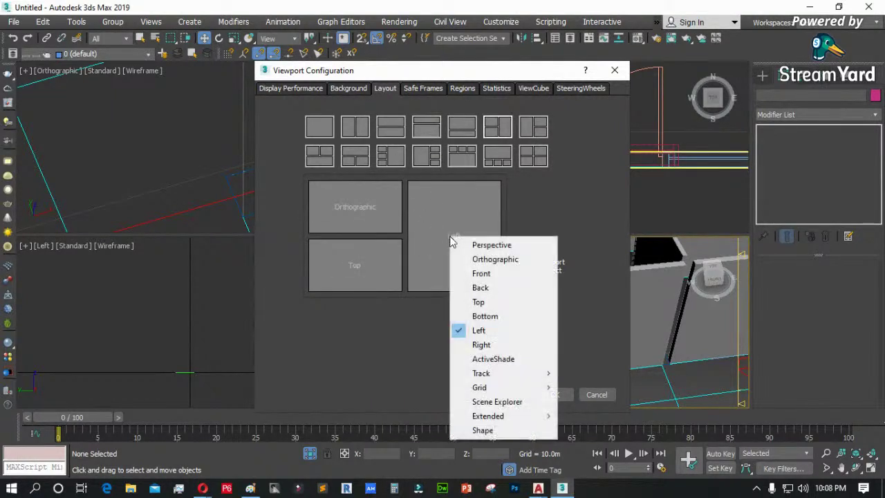
click(475, 244)
click(373, 216)
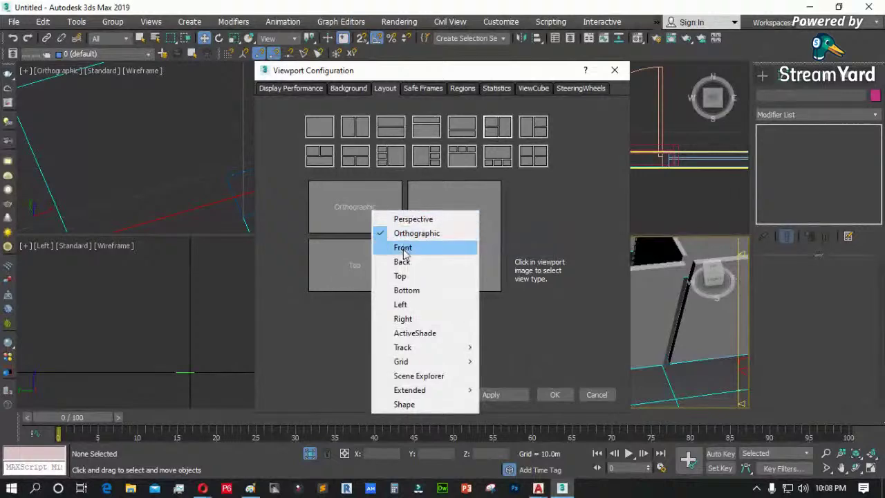
click(399, 275)
click(367, 270)
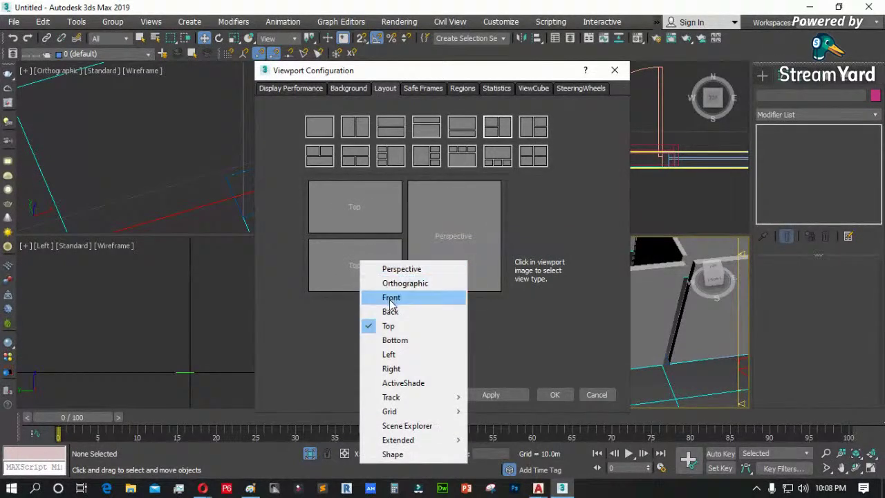
click(384, 297)
click(495, 395)
click(546, 391)
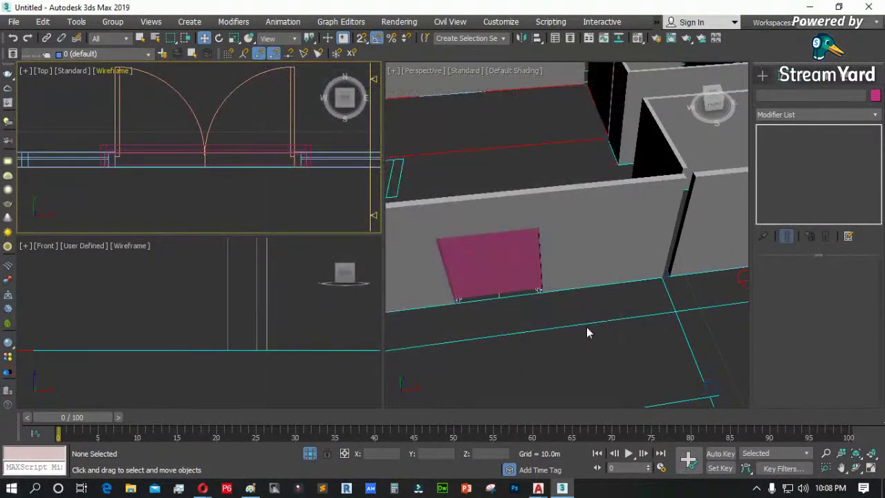
- Select the pivot door and reduce its width to 1.755 m
click(500, 256)
click(164, 280)
scroll(158, 279, down, 3)
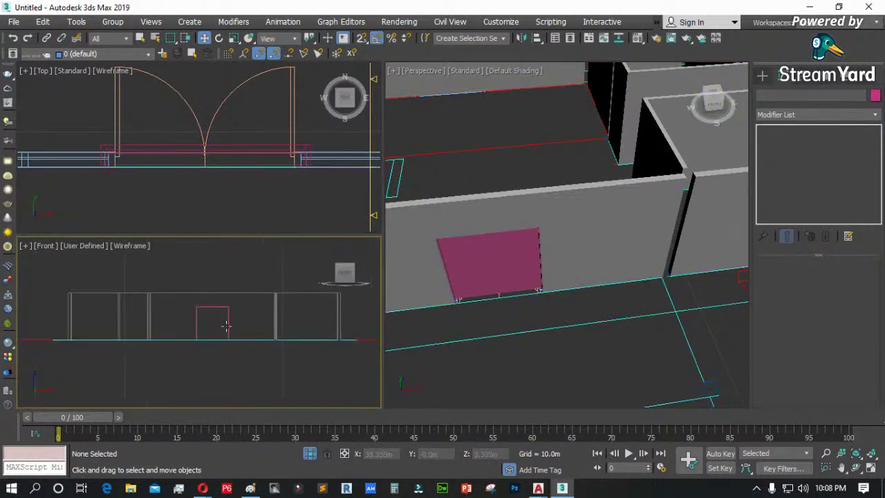
scroll(226, 330, up, 2)
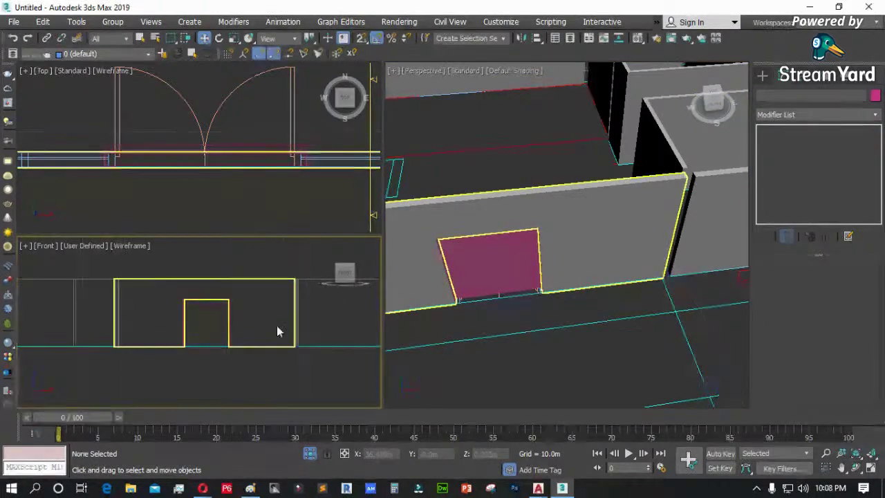
click(231, 325)
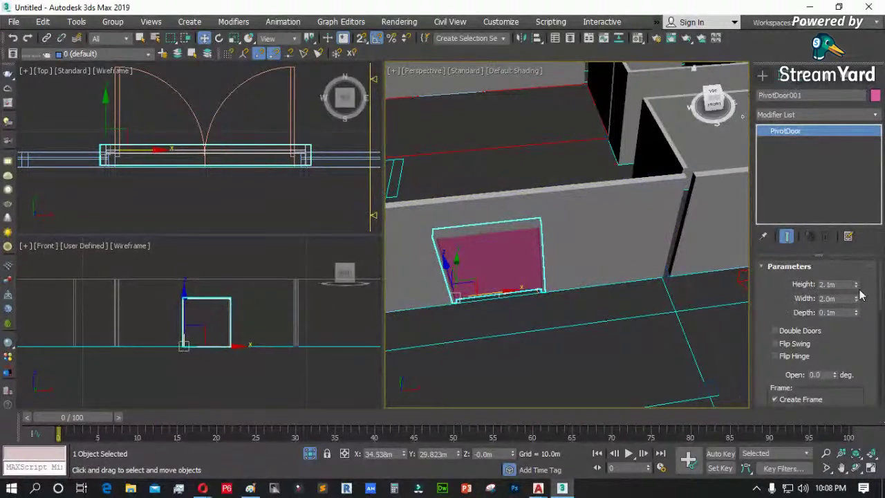
drag(855, 304, 858, 309)
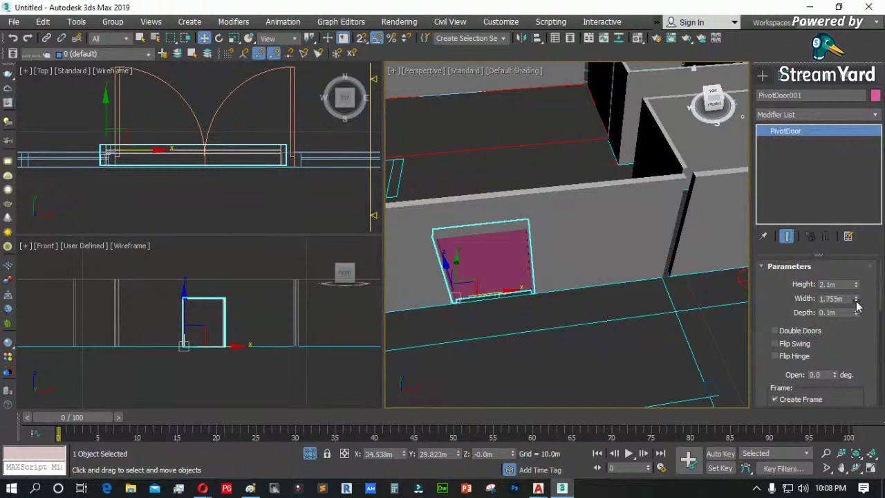
- Align the pivot door with the double-door symbol and the wall thickness, to about X 34.68 m, Y 29.78 m
mouse_move(138, 149)
mouse_down()
mouse_move(159, 154)
mouse_move(146, 151)
mouse_up()
scroll(123, 148, up, 3)
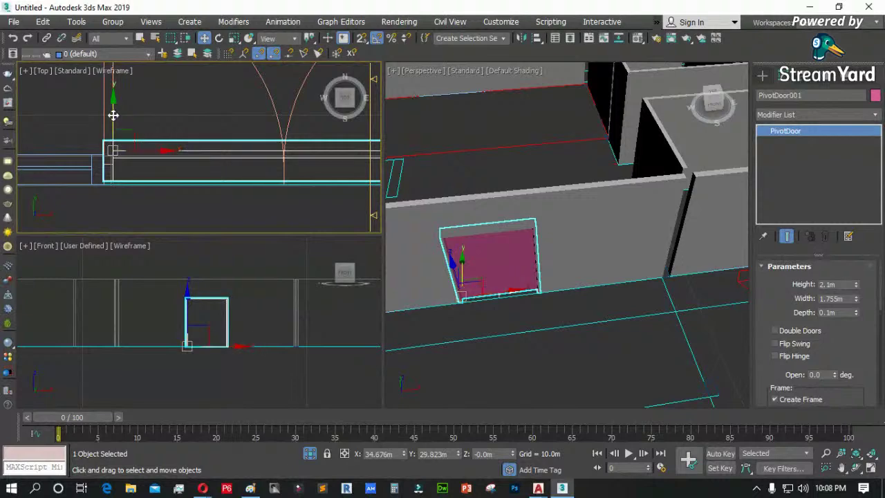
scroll(113, 123, up, 2)
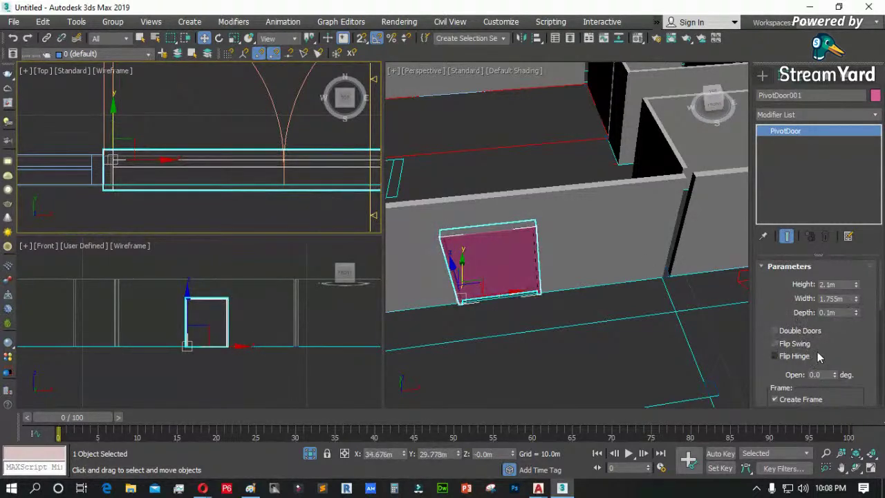
- Enlarge the Top view to full size, select the pivot door and set its Door Offset to 0.035 m
scroll(159, 157, up, 3)
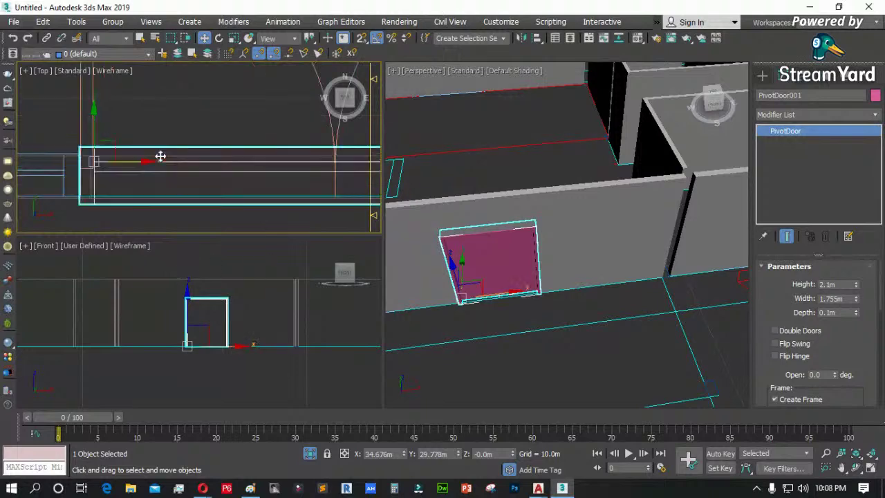
click(871, 468)
scroll(290, 159, up, 2)
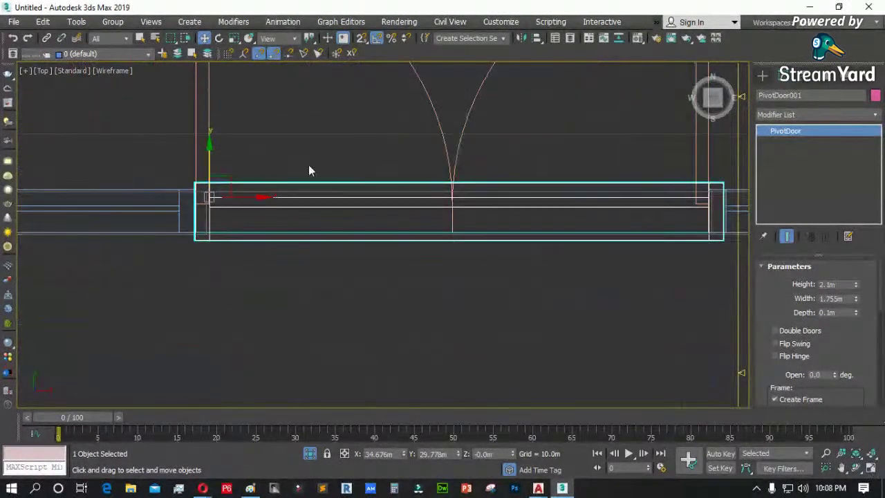
click(592, 316)
scroll(556, 221, up, 6)
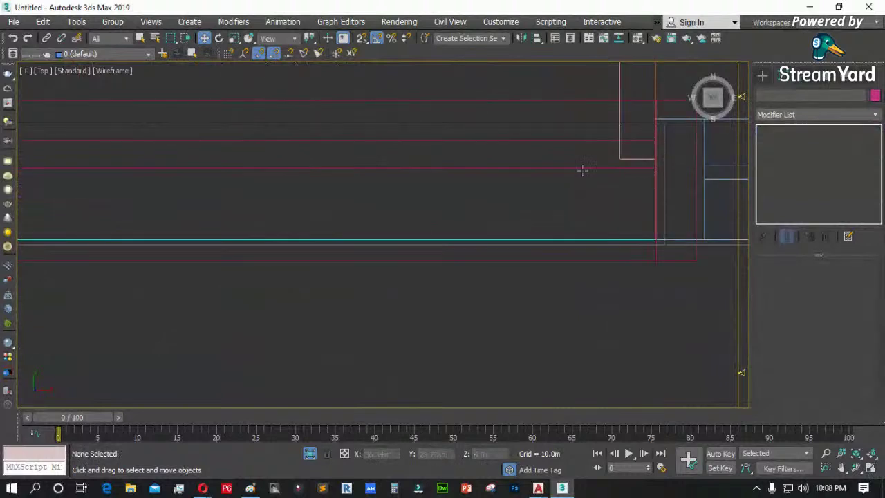
click(583, 167)
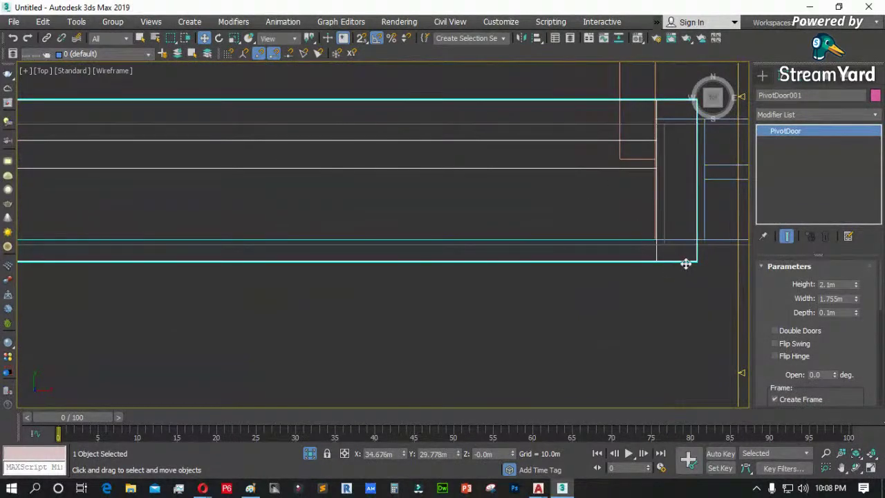
scroll(688, 266, down, 2)
drag(792, 299, 794, 231)
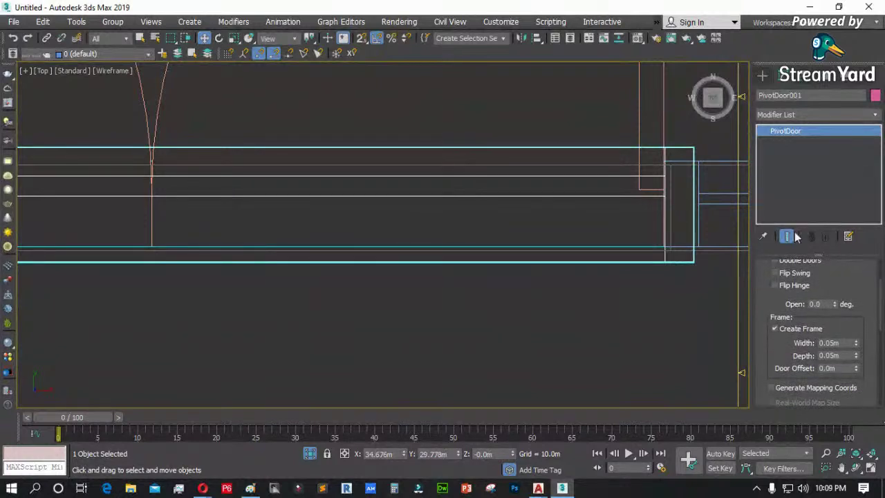
click(855, 366)
click(855, 366)
click(855, 366)
click(855, 365)
click(856, 371)
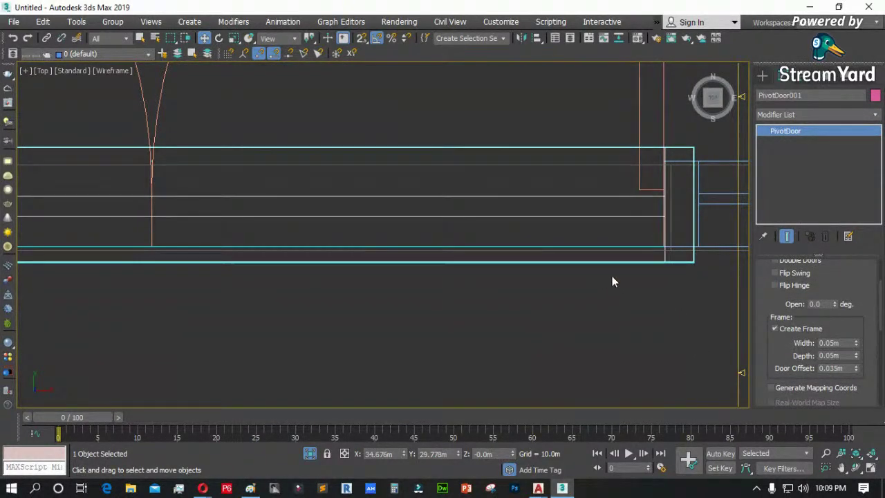
- Delete the imported Door - Metric block with the swing arc at the entrance door's east end
scroll(656, 288, up, 4)
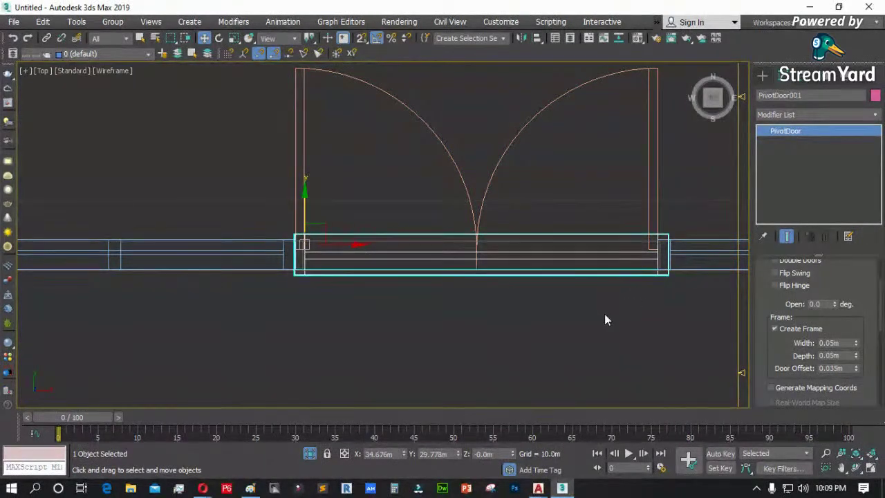
click(656, 196)
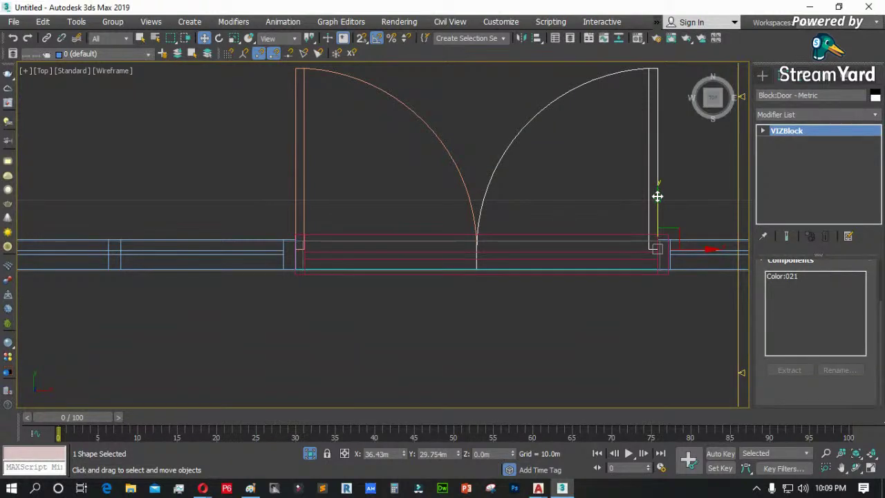
key(Delete)
- Change the view to a shaded perspective that shows the entrance door from outside
scroll(485, 234, down, 3)
click(857, 468)
mouse_move(411, 270)
mouse_down()
mouse_move(391, 229)
mouse_move(398, 195)
mouse_move(387, 192)
mouse_up()
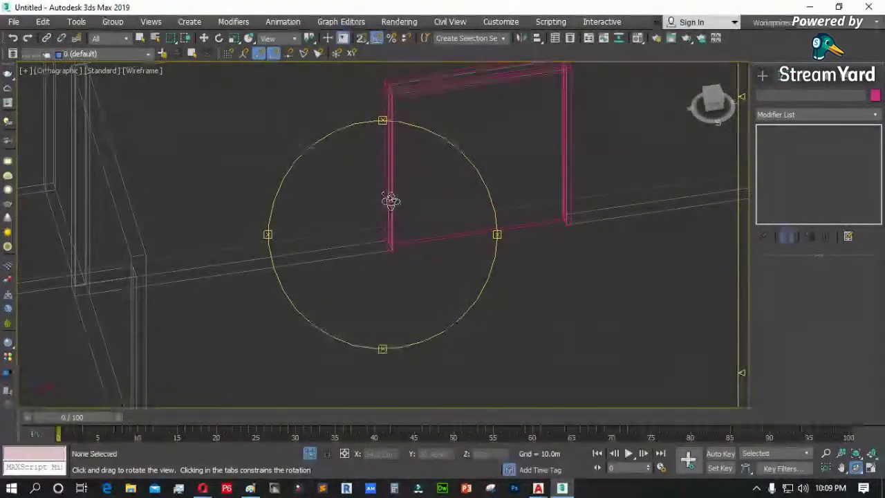
key(F3)
drag(439, 240, 372, 239)
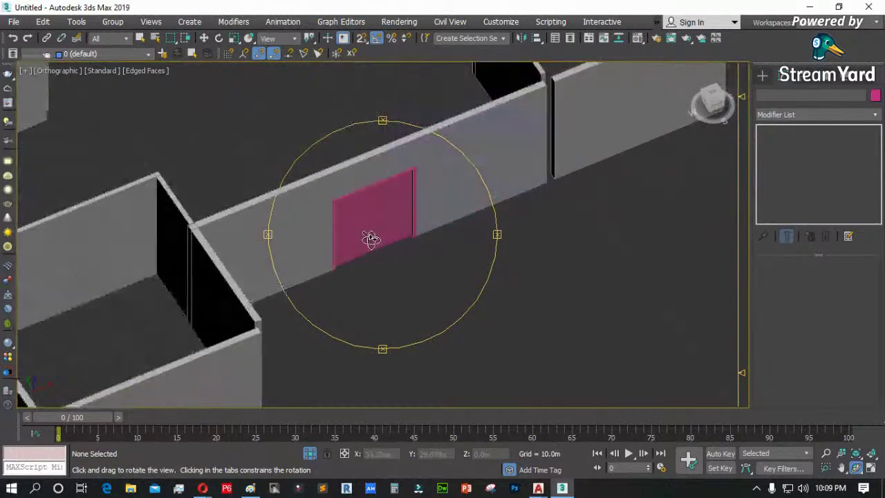
key(p)
drag(299, 233, 371, 286)
right_click(500, 330)
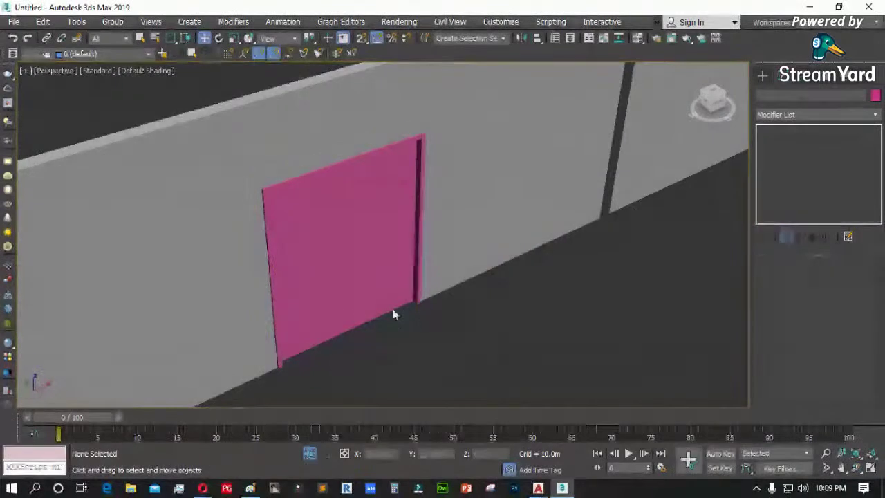
- Turn on Double Doors for the pivot door and display edged faces in the perspective view
click(340, 292)
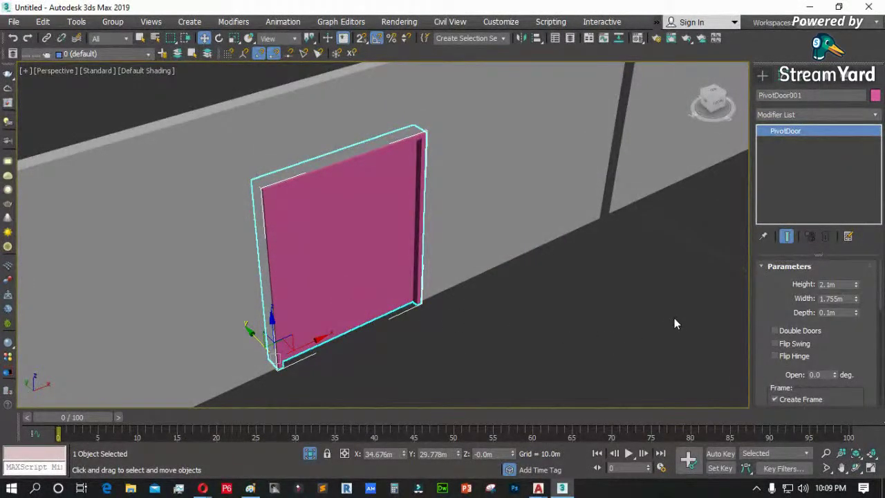
drag(767, 292, 767, 272)
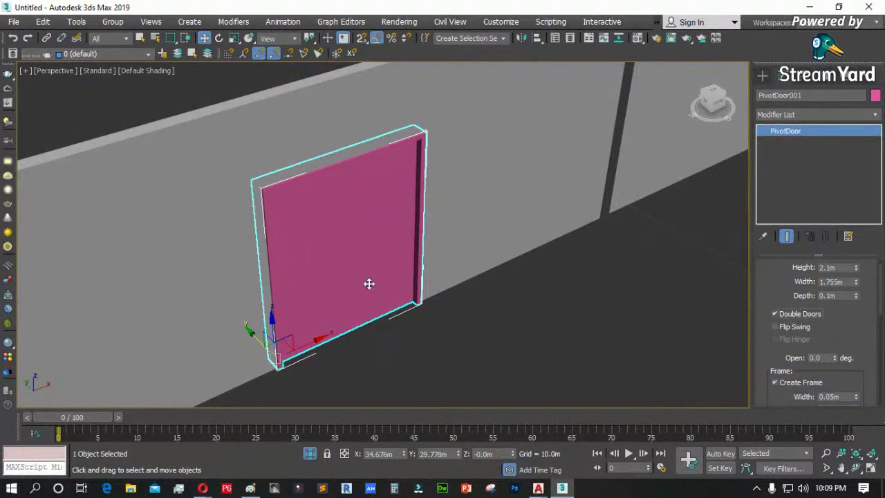
click(551, 344)
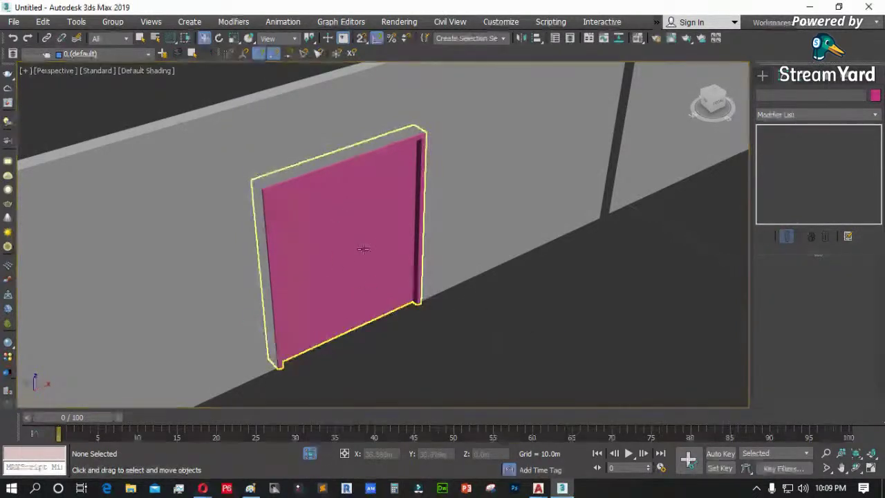
key(F4)
scroll(369, 288, up, 3)
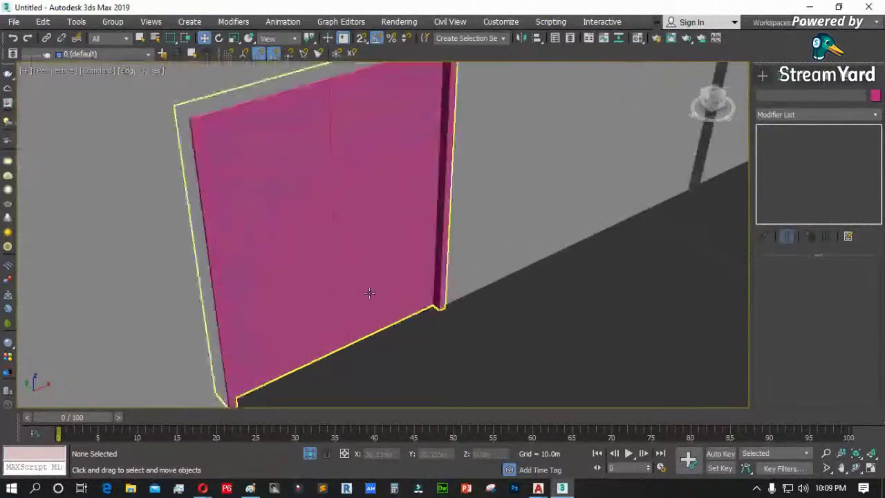
- Select the pivot door and change its object color to white
click(351, 219)
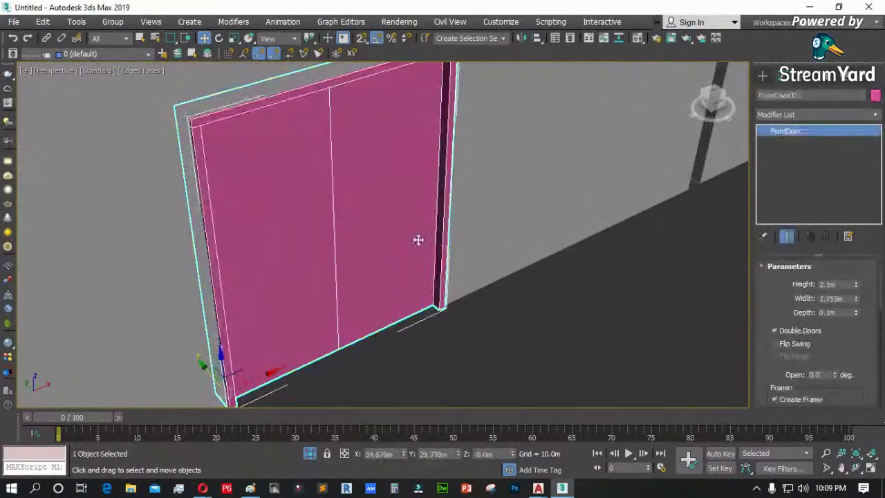
click(875, 95)
click(557, 275)
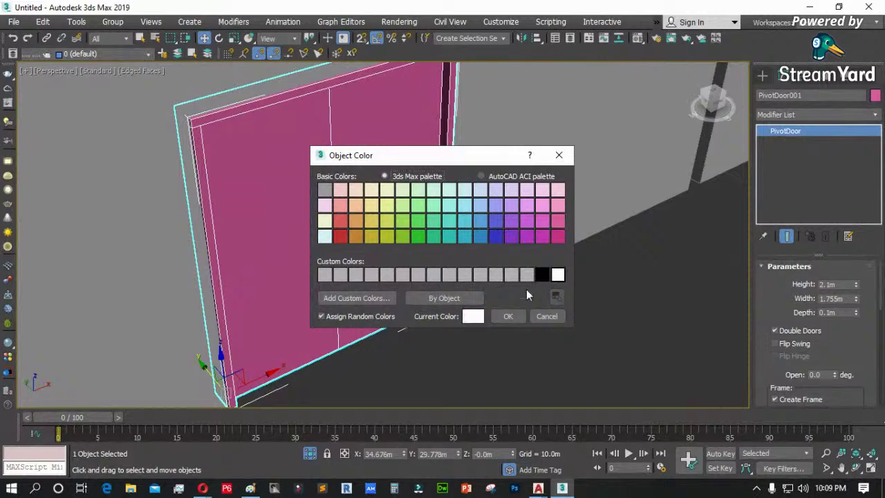
click(511, 316)
click(484, 309)
click(356, 183)
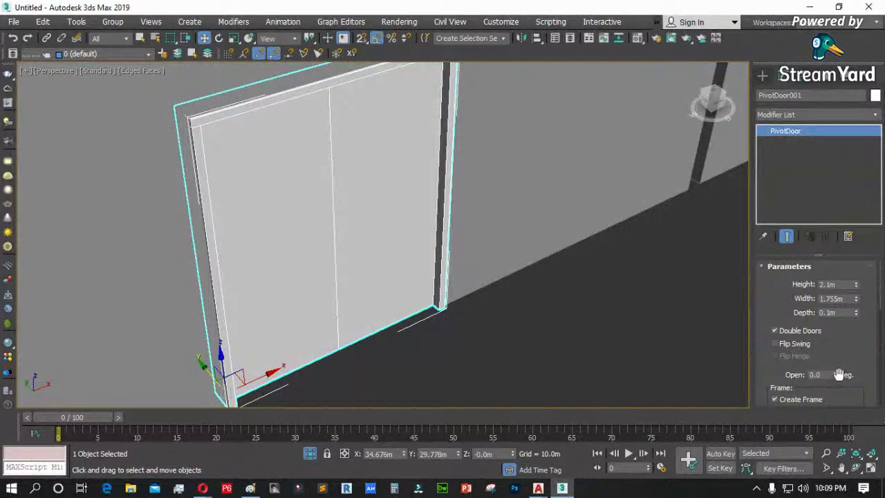
- Try the pivot door's Open angle, ending at 0 degrees, and go through to its leaf parameters
mouse_move(832, 374)
mouse_down()
mouse_move(838, 312)
mouse_move(838, 387)
mouse_up()
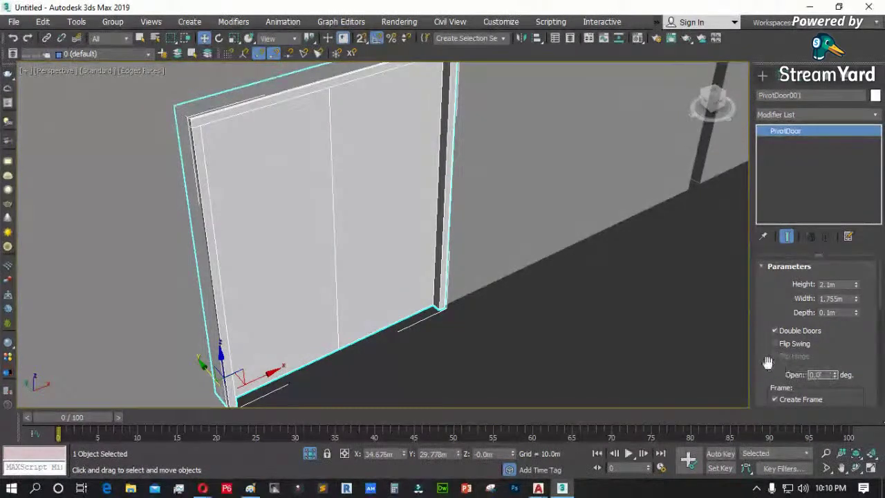
scroll(767, 359, down, 5)
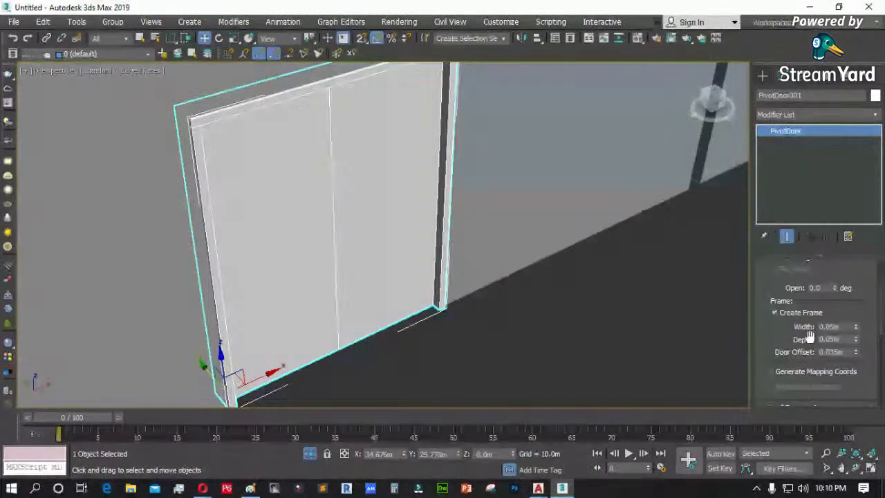
scroll(811, 335, down, 4)
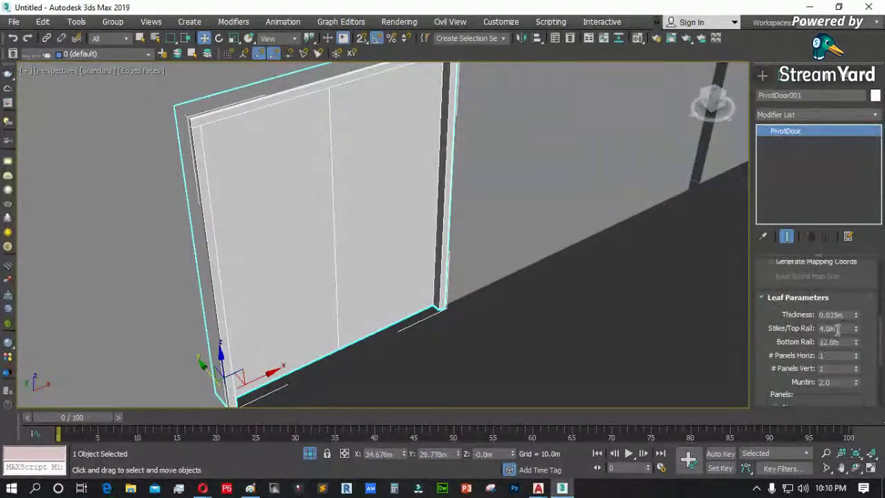
- Switch to Paint, clear the old door sketches and draw an upright rectangle of about 75 × 120 px
click(250, 487)
key(ctrl+a)
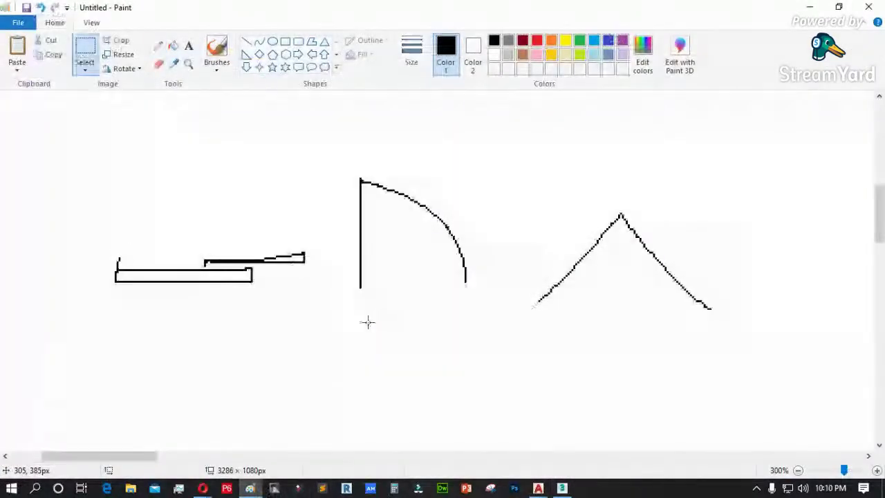
key(Delete)
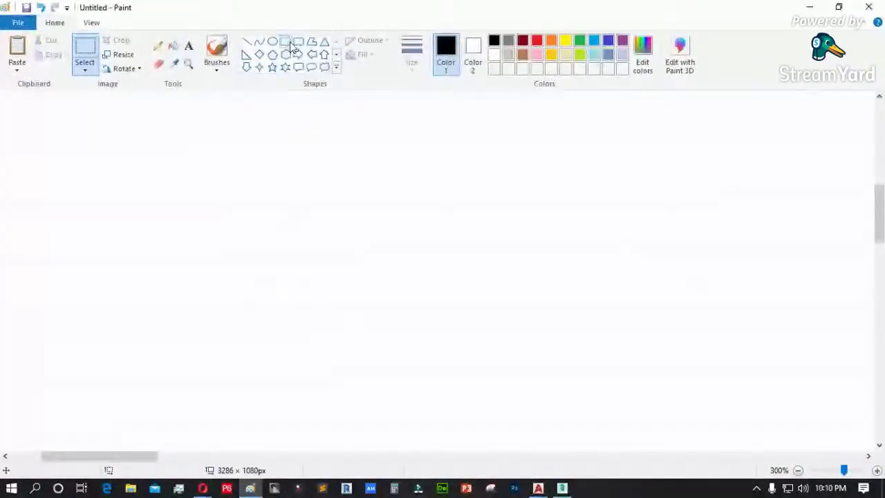
click(285, 41)
drag(306, 156, 457, 393)
- Choose the thinnest line size and draw a smaller rectangle inside the first one as the door's panel
click(412, 71)
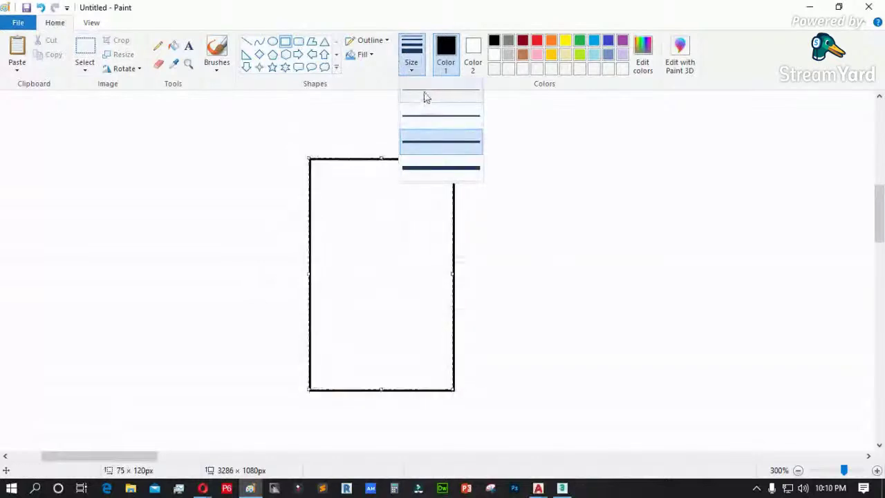
click(420, 91)
click(493, 159)
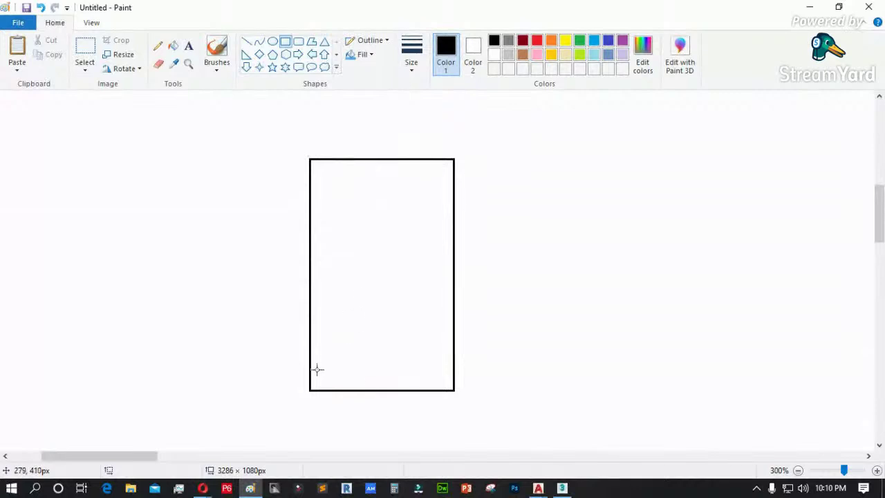
mouse_move(329, 176)
mouse_down()
mouse_move(329, 211)
mouse_move(436, 369)
mouse_up()
click(523, 136)
- Pencil a leader labelled TOP to the door sketch's upper rail and an unlabelled leader to its bottom rail
click(158, 47)
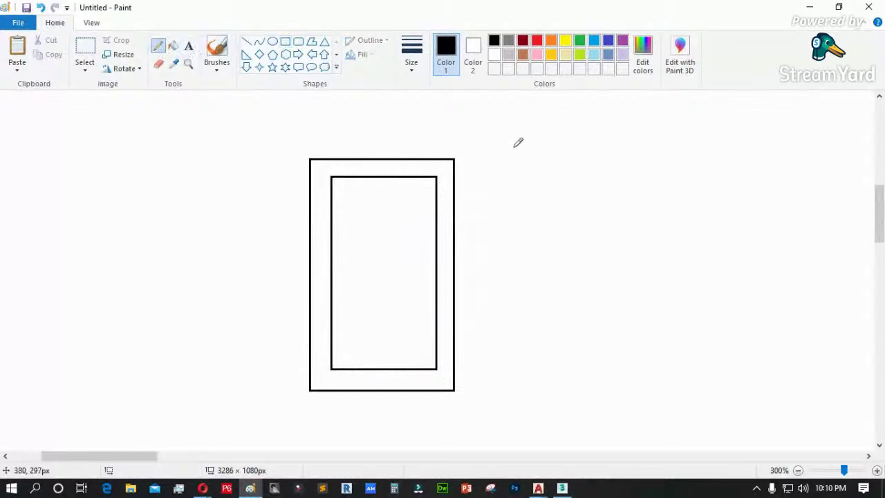
drag(447, 168, 472, 172)
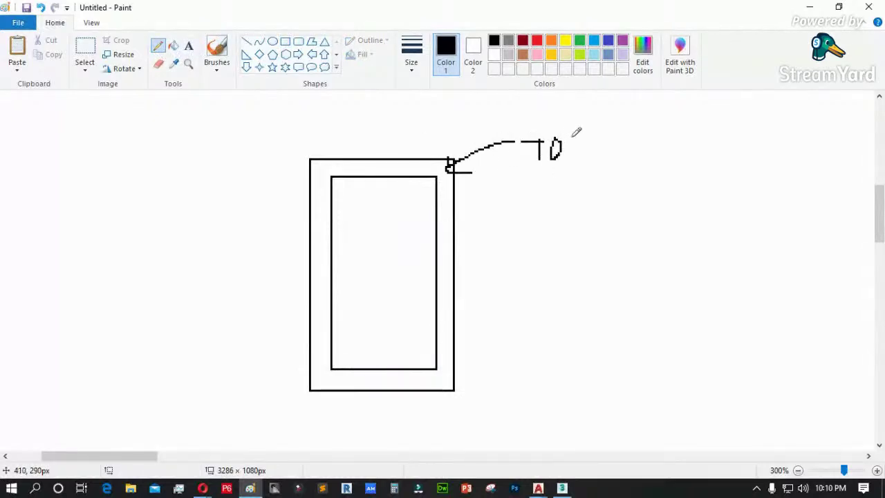
drag(501, 410, 438, 384)
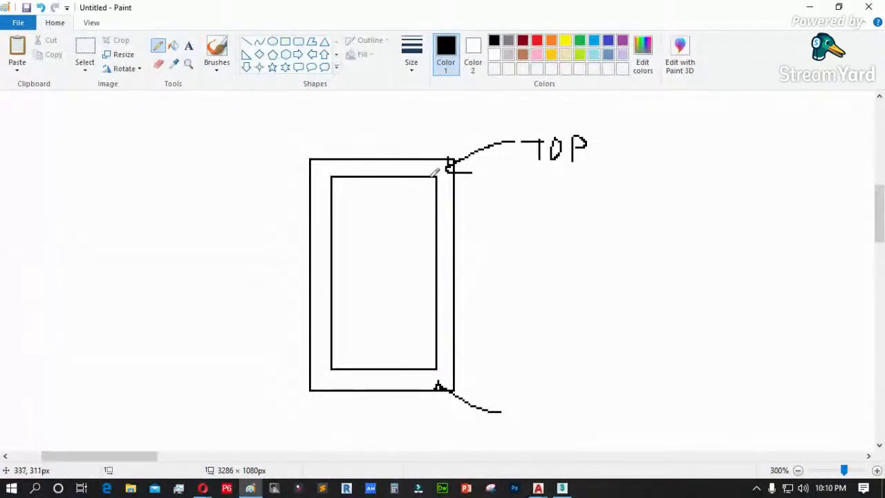
- Return to 3ds Max and set the door leaf's Stiles/Top Rail to 0.1 m and Bottom Rail to 0.15 m
click(810, 7)
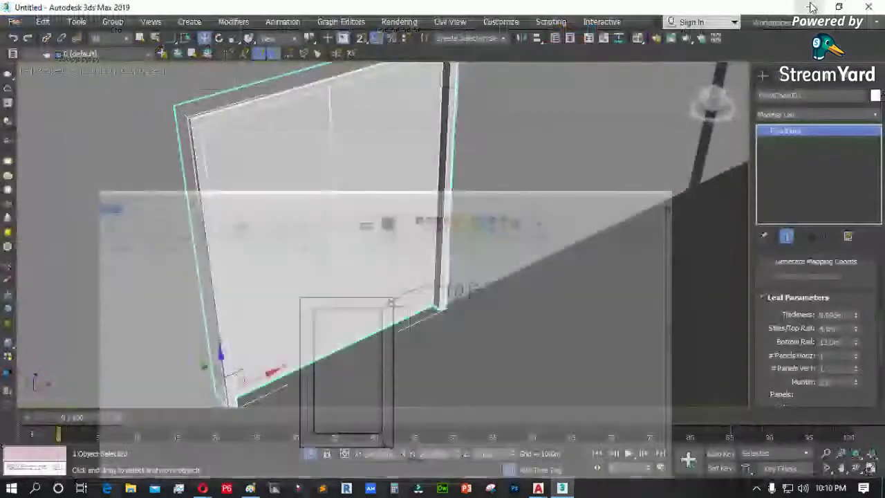
drag(844, 329, 766, 330)
text(0.1)
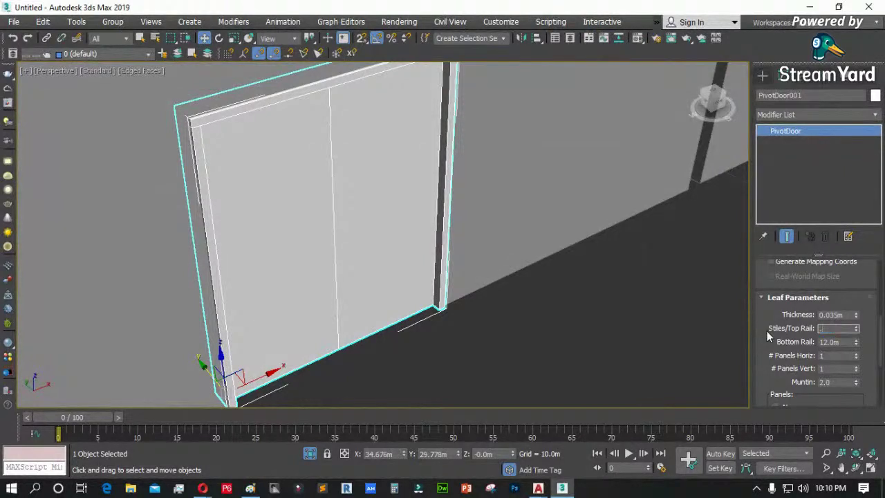
key(Return)
text(0.15)
key(Return)
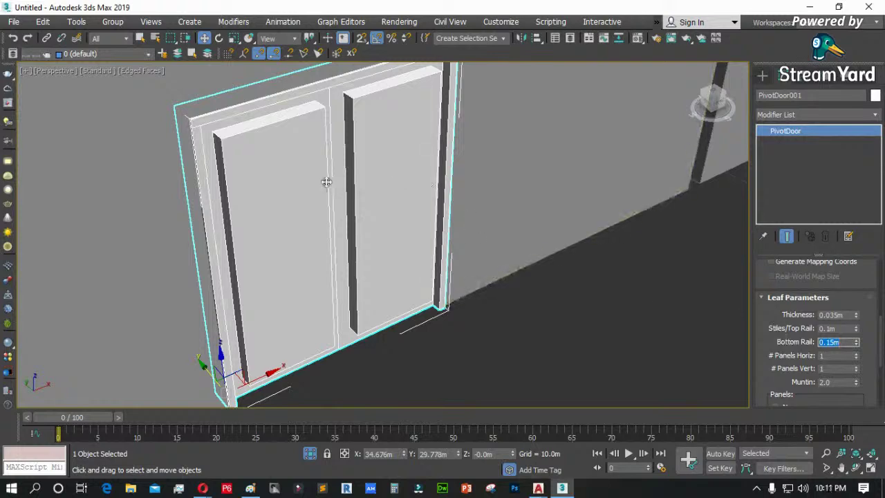
- Set the Muntin value of the door leaves to 0.02
click(857, 468)
drag(336, 244, 310, 231)
drag(269, 216, 316, 258)
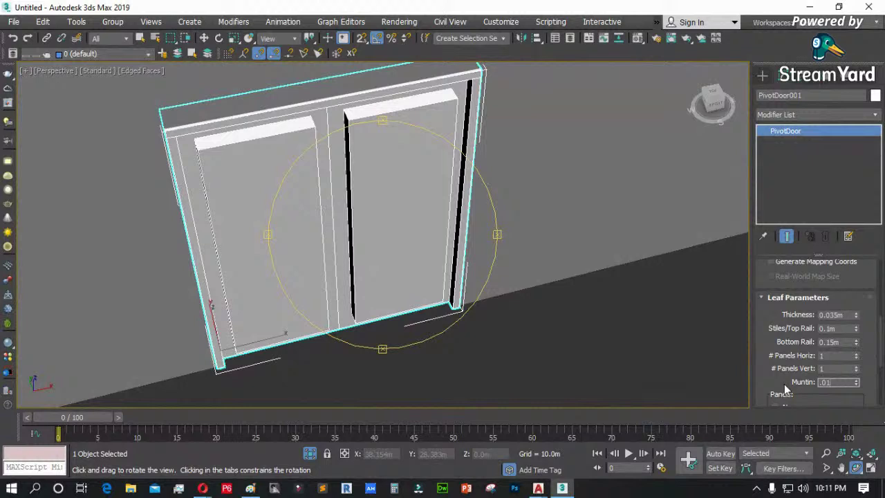
key(BackSpace)
text(0.02)
key(Return)
- Set the thickness of the door's glass panels to 0.009
drag(307, 175, 380, 197)
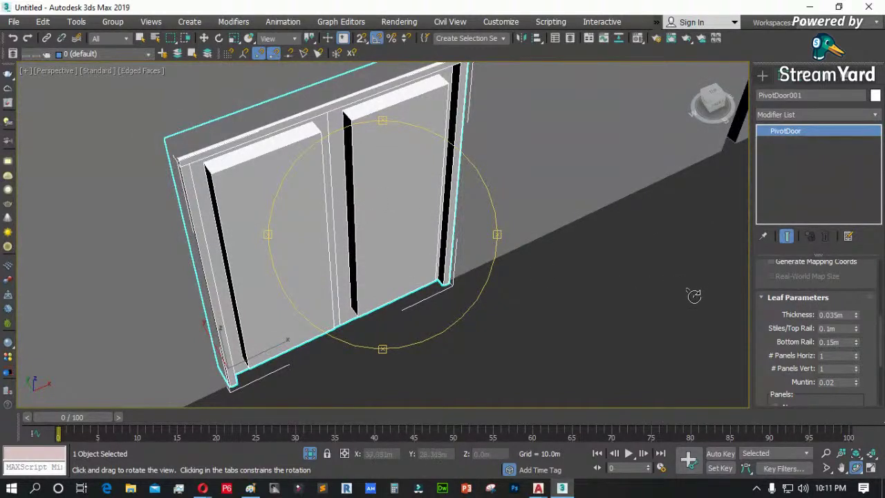
scroll(773, 383, down, 5)
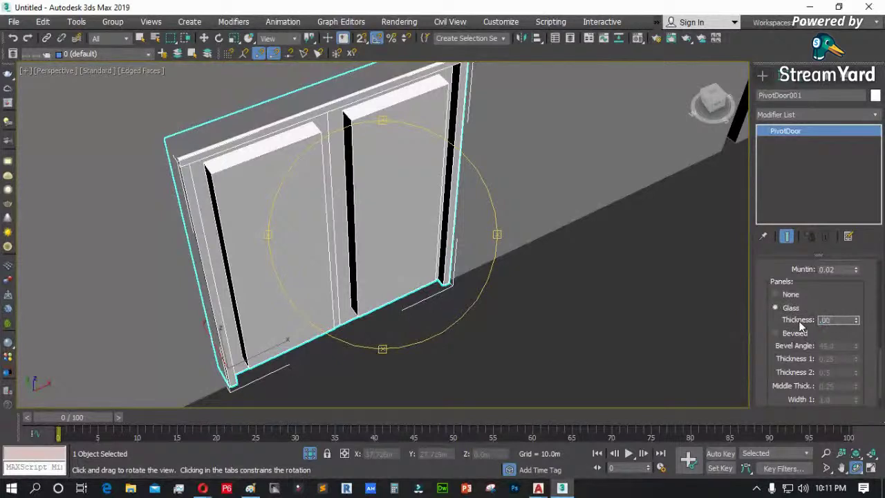
key(Return)
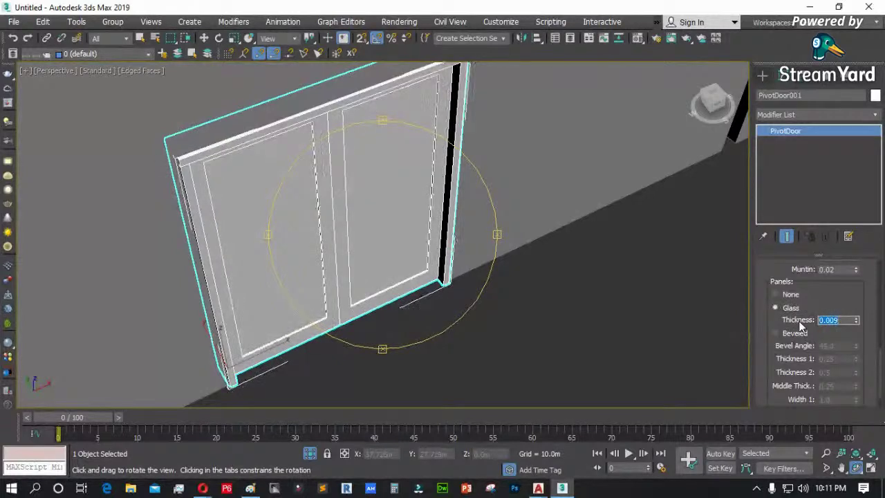
- Divide each leaf of the entrance door into 2 panels horizontally and 4 panels vertically
drag(308, 242, 273, 198)
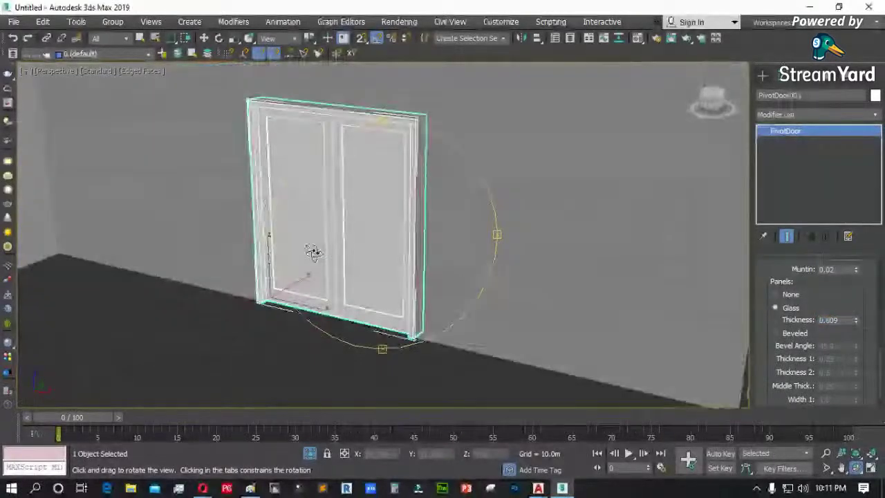
scroll(312, 253, up, 3)
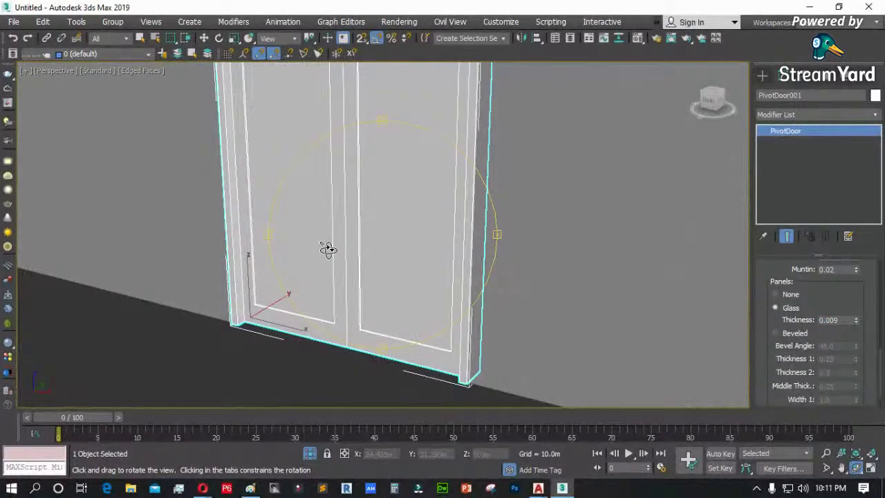
scroll(389, 217, down, 3)
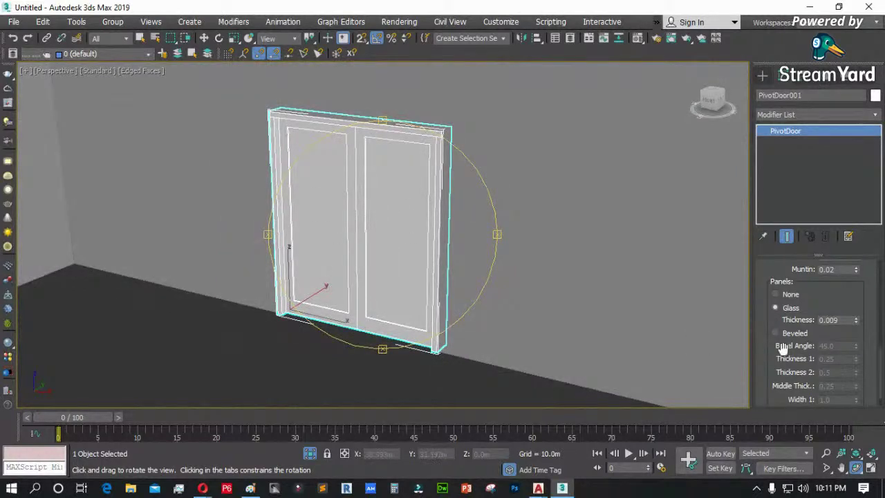
drag(774, 290, 767, 358)
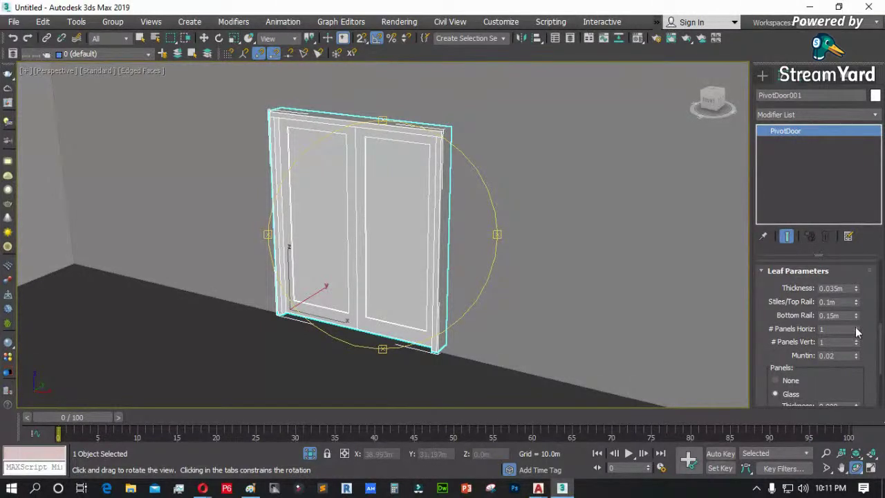
click(857, 328)
scroll(419, 225, up, 3)
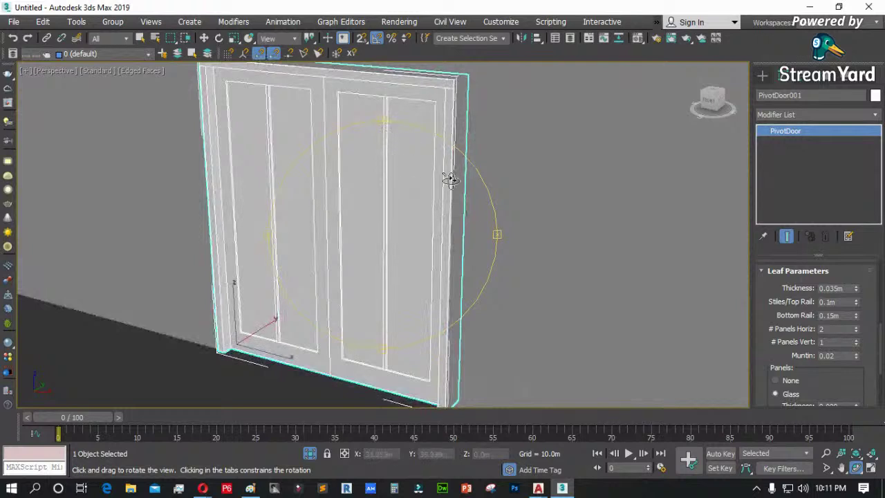
click(856, 340)
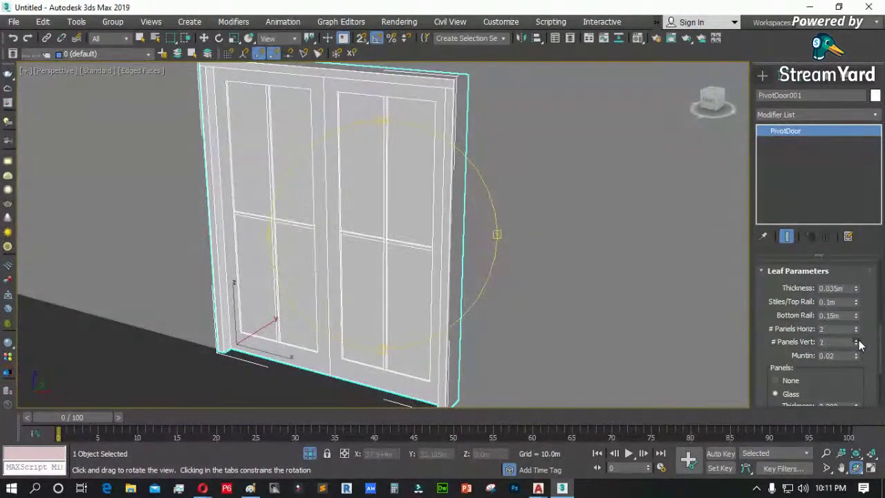
click(857, 340)
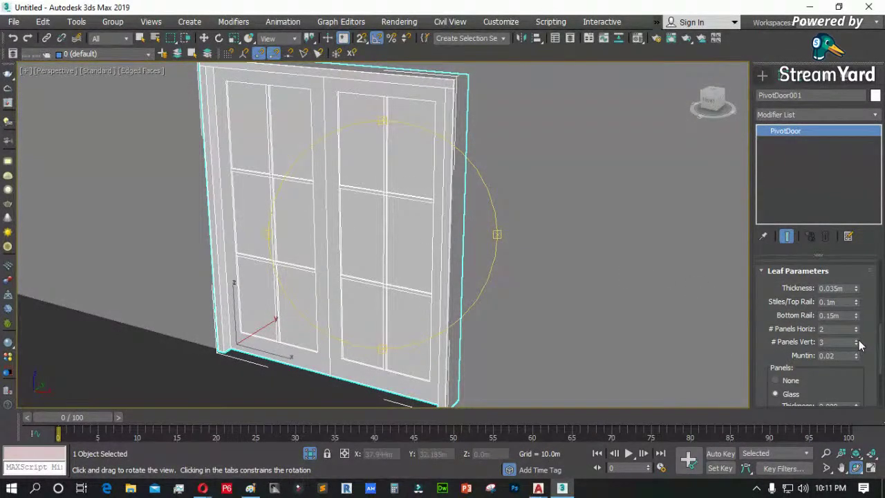
click(856, 340)
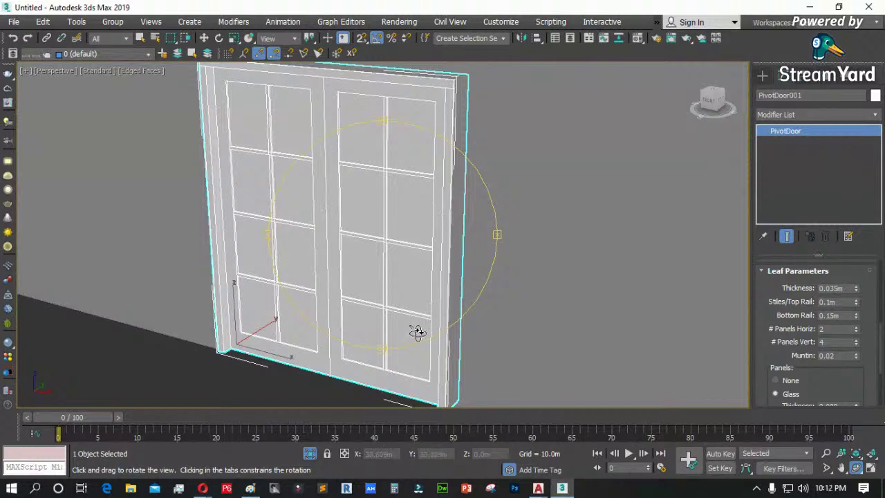
- Examine the muntin grid and glass panels of the double door from several angles and up close
drag(417, 332, 397, 306)
drag(391, 251, 415, 261)
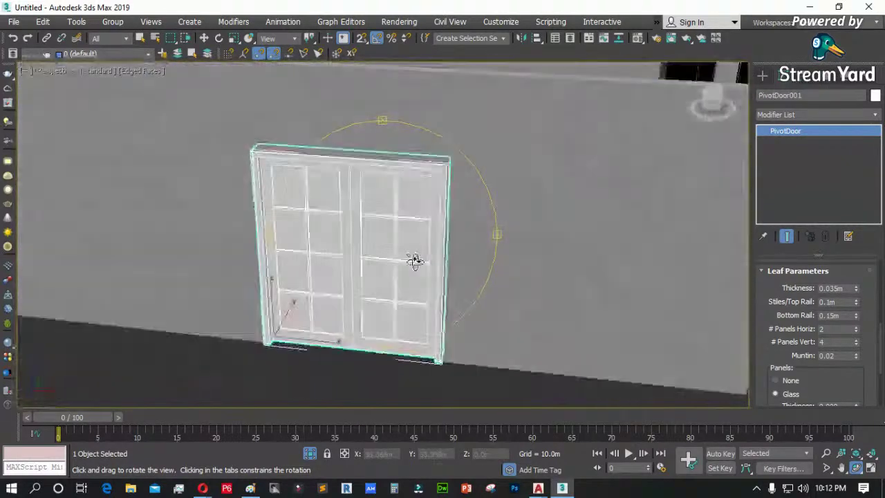
scroll(405, 265, up, 4)
scroll(316, 256, up, 3)
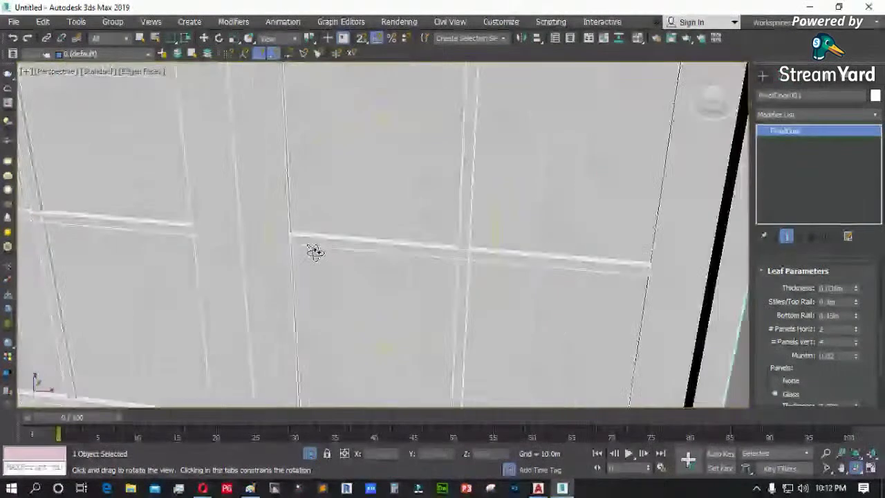
scroll(358, 245, down, 7)
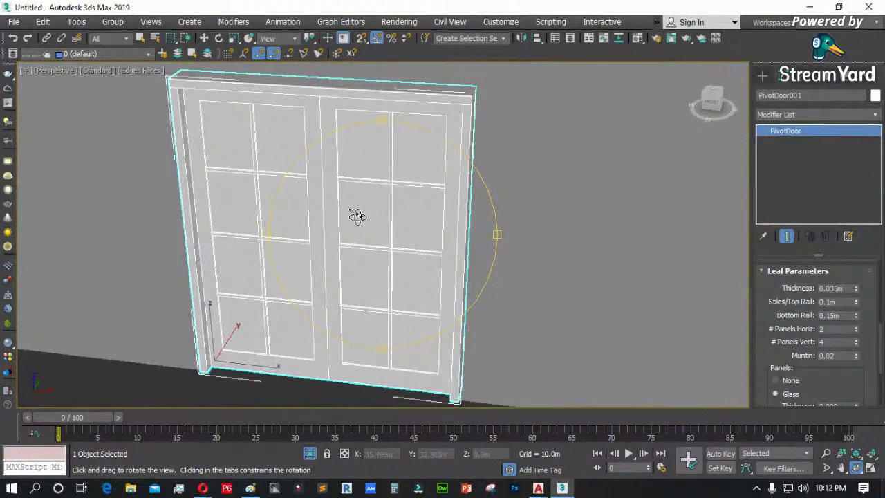
scroll(352, 217, down, 3)
drag(352, 217, 314, 265)
scroll(370, 240, up, 5)
scroll(369, 240, up, 6)
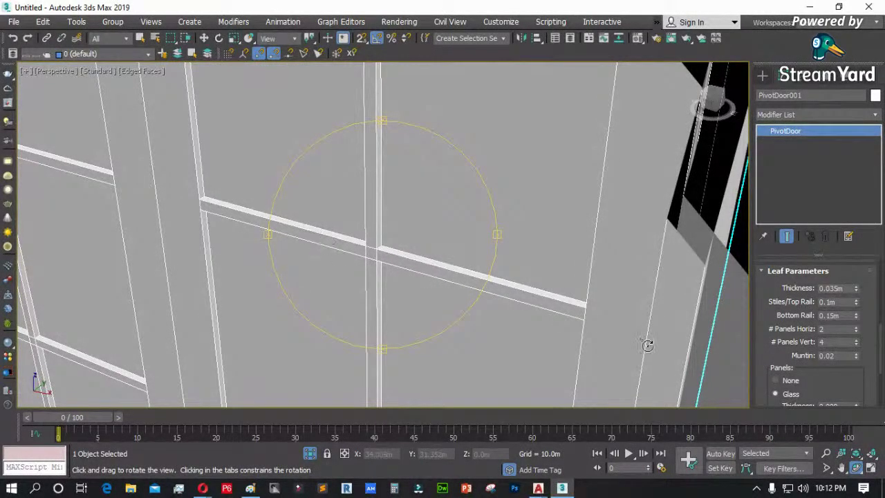
- Switch the door's panels from glass to Beveled and set the Bevel Angle to 10
drag(778, 354, 779, 245)
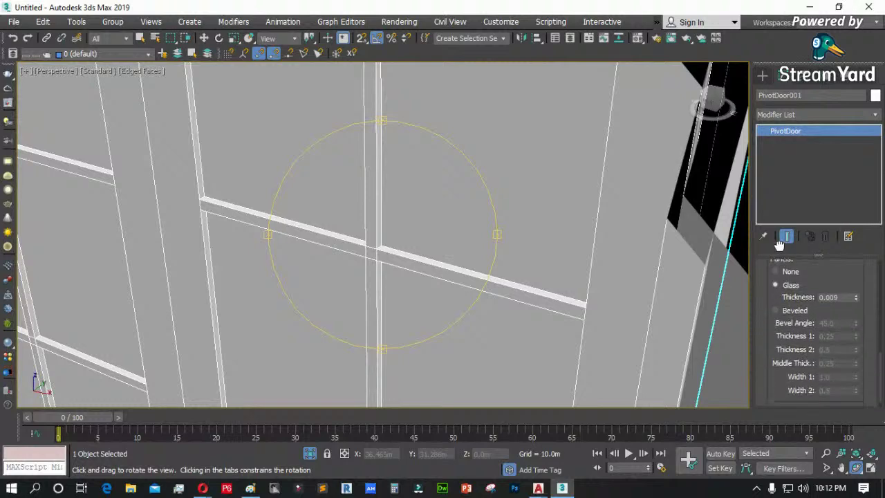
click(780, 309)
double_click(829, 323)
text(10)
key(Return)
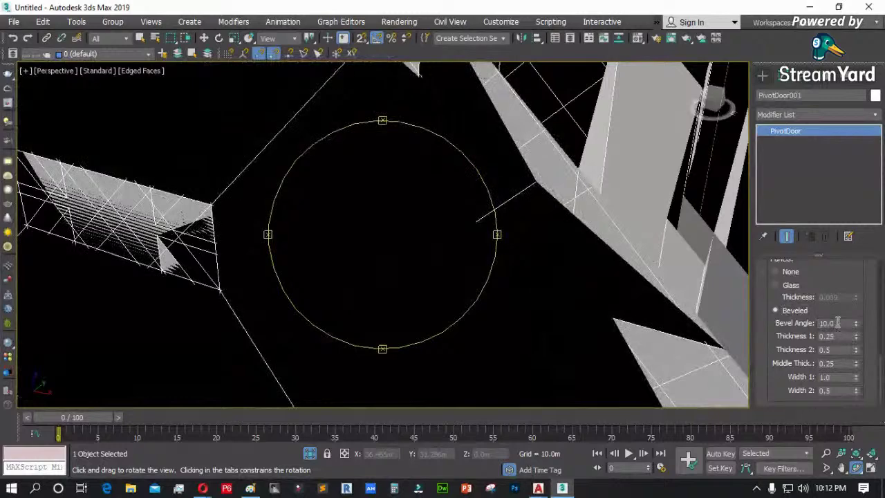
- Set the beveled panels' Thickness 1, Thickness 2, Middle Thick., Width 1 and Width 2 all to 0
key(Tab)
text(0)
key(Tab)
text(0)
key(Tab)
text(0)
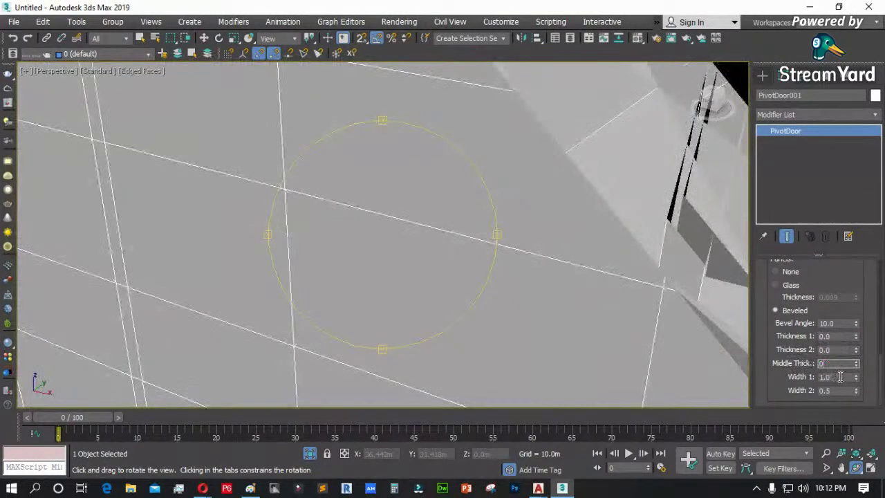
key(Tab)
text(0)
key(Tab)
text(0)
key(Tab)
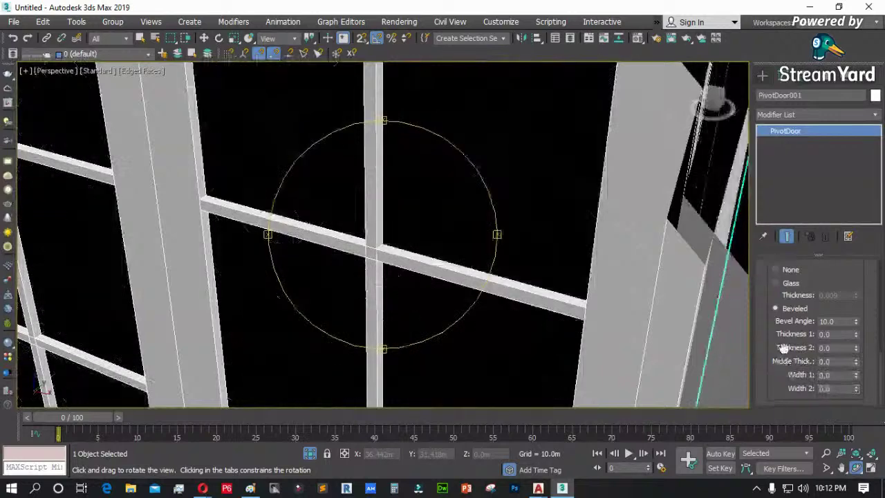
- Set the beveled panels' Bevel Angle to 45 and both Thickness 1 and Thickness 2 to 0.03
click(856, 320)
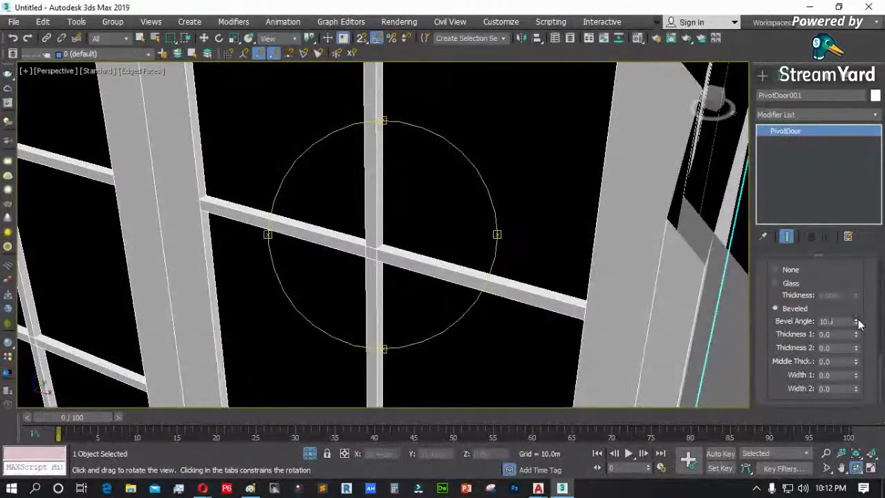
text(45)
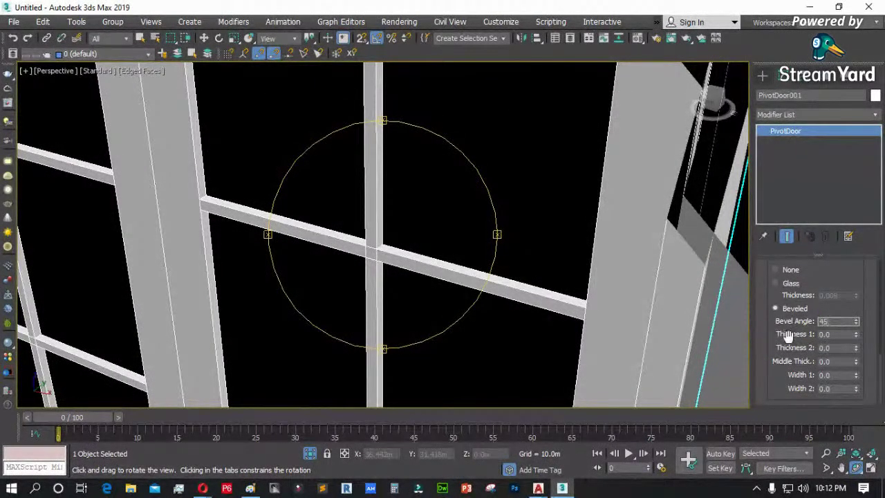
key(Tab)
text(0.02)
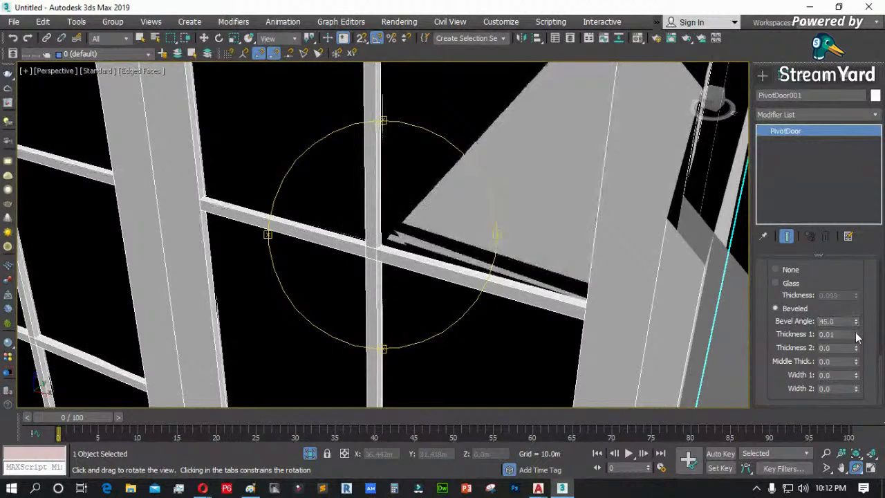
key(Return)
click(856, 333)
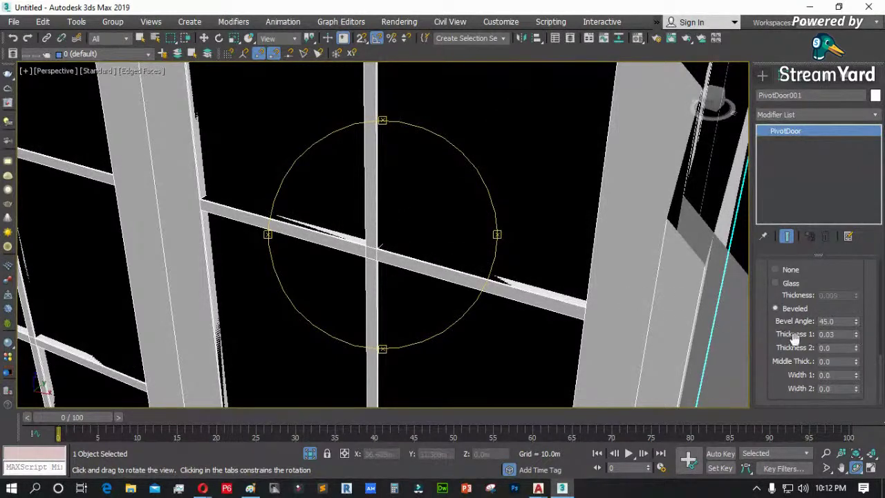
click(857, 347)
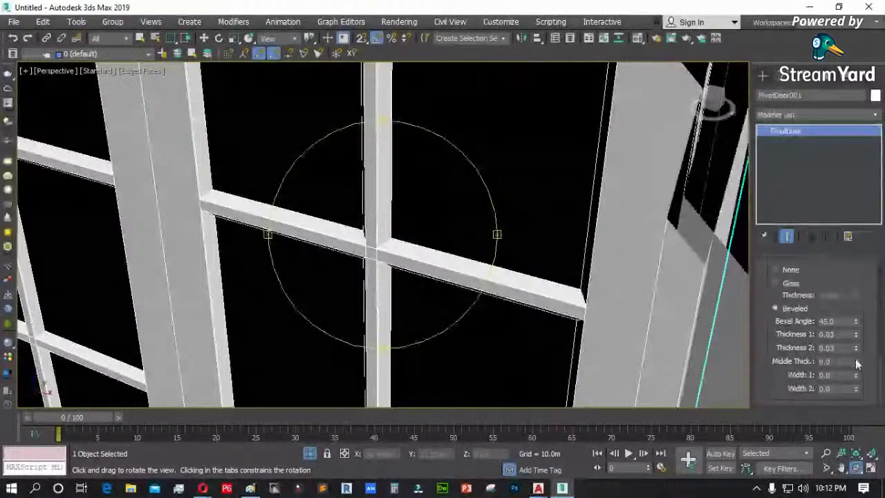
- Set the beveled panels' Middle Thick. to 0.02 and Width 1 to 0.02
click(857, 359)
click(856, 359)
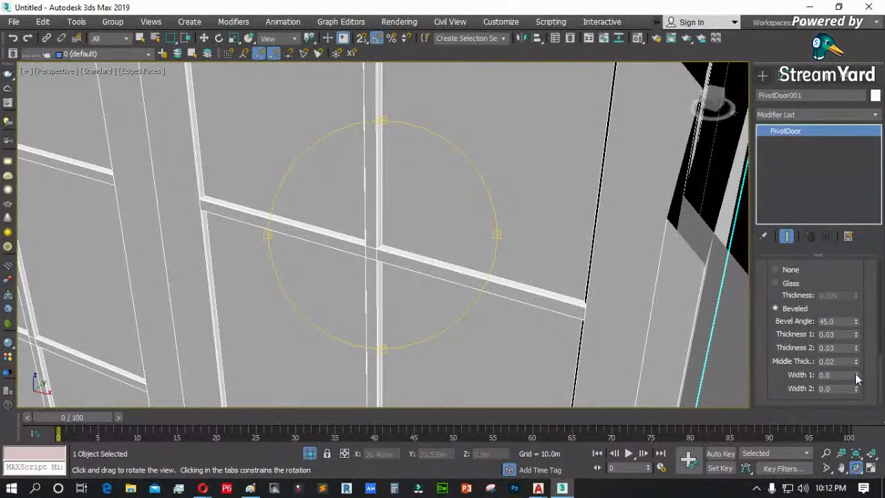
click(856, 372)
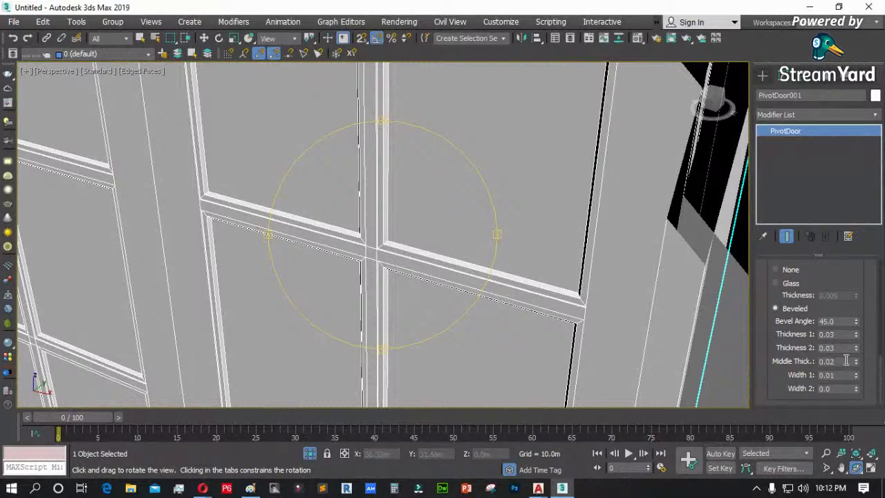
click(856, 373)
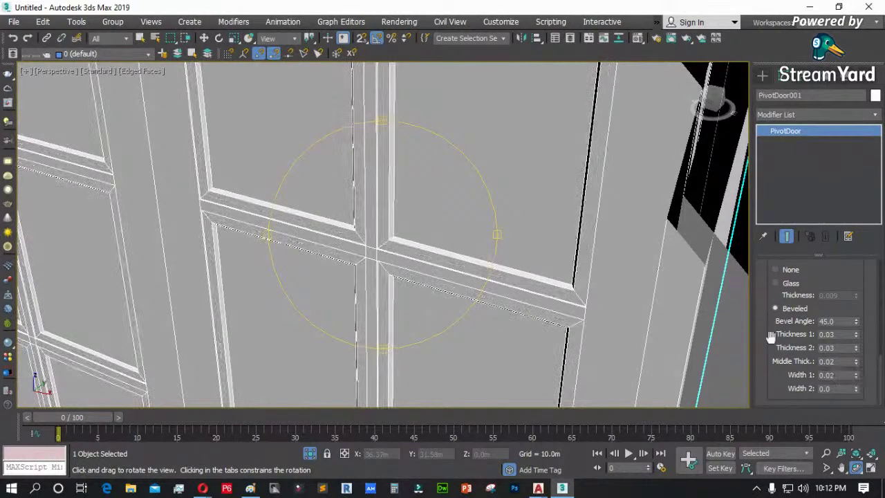
- Try a Width 2 of 0.01 on the beveled panels, return it to 0.0 and set Thickness 2 to 0.04
scroll(377, 276, down, 2)
drag(375, 265, 356, 270)
scroll(353, 271, down, 3)
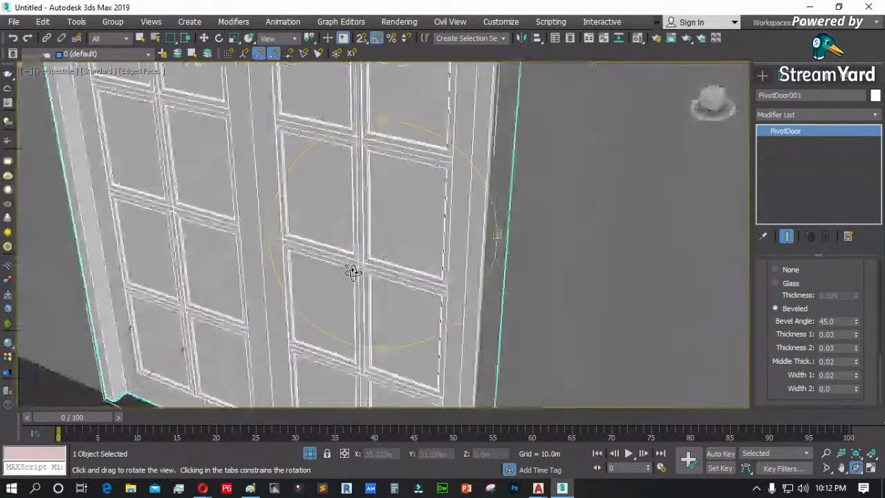
scroll(362, 264, up, 3)
scroll(387, 253, up, 2)
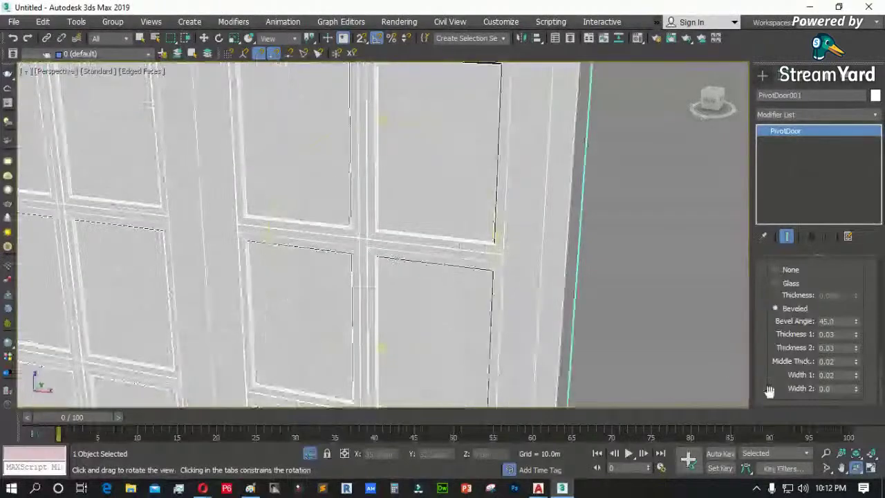
click(857, 391)
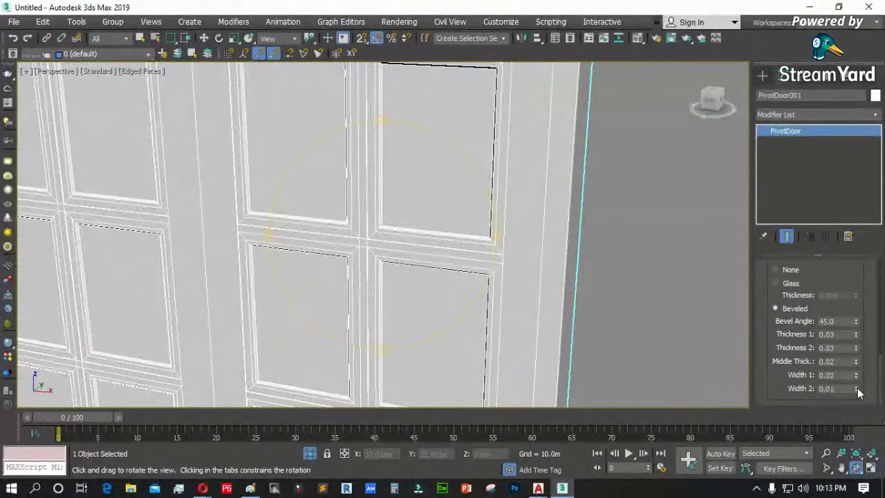
click(857, 395)
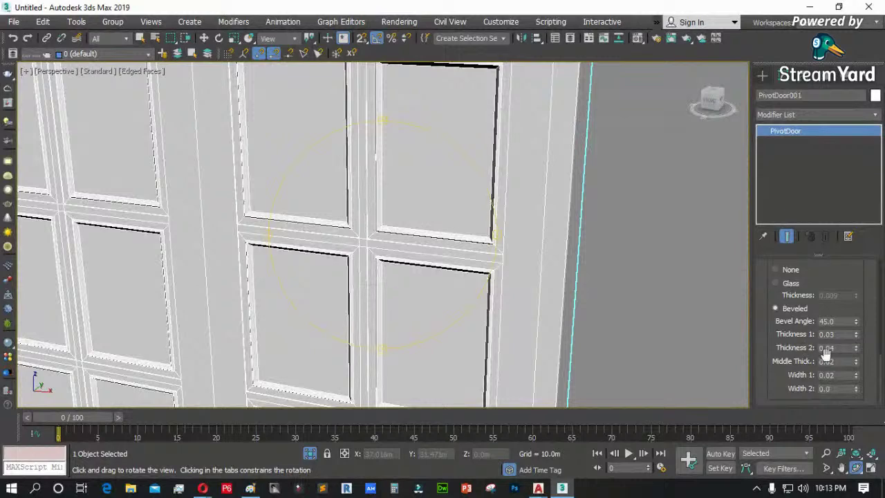
scroll(346, 181, down, 5)
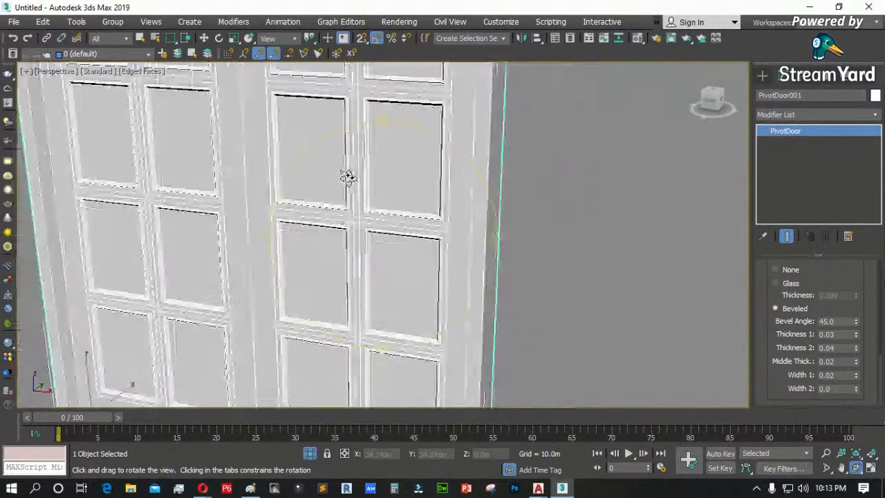
drag(325, 221, 211, 215)
key(z)
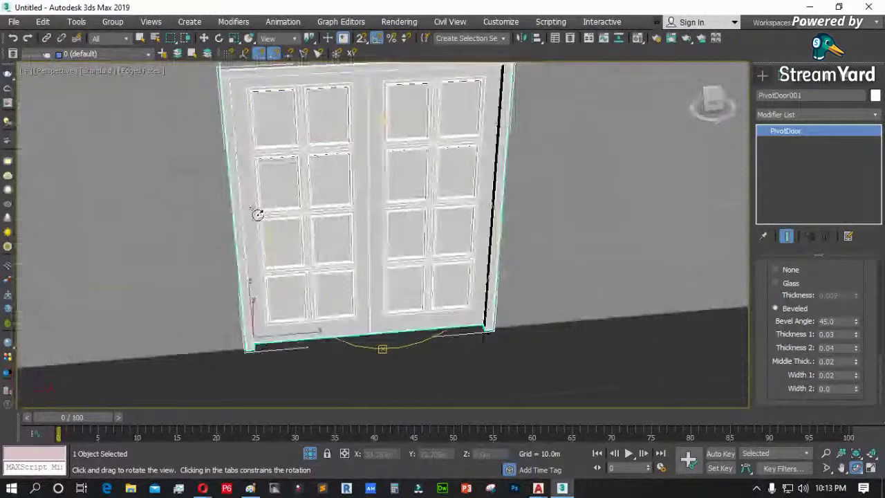
mouse_move(373, 239)
mouse_down()
mouse_move(312, 243)
mouse_move(355, 270)
mouse_move(362, 241)
mouse_up()
- Clone the beveled double pivot door as one independent copy along positive X, directly beside the original in the entrance wall
key(w)
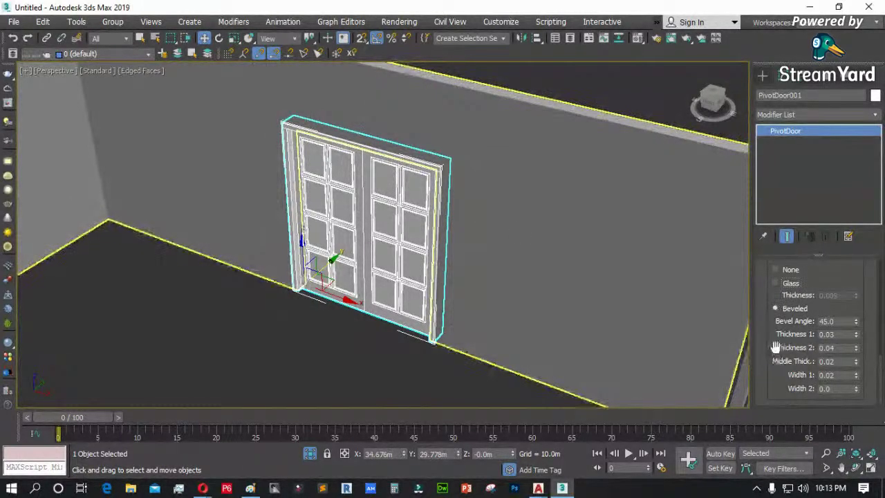
click(270, 319)
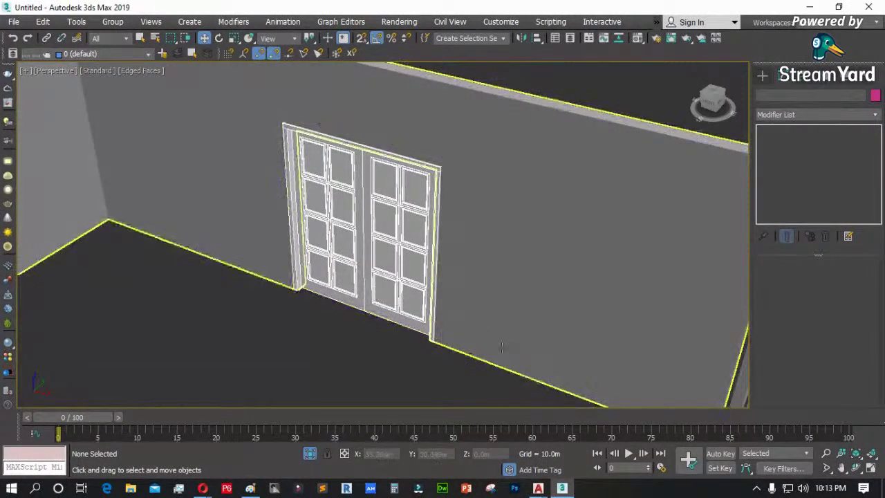
click(404, 312)
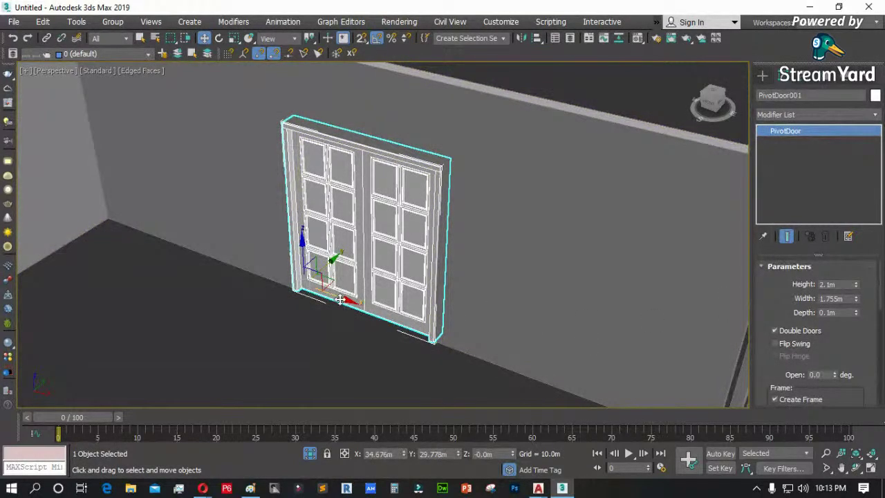
shift+drag(341, 299, 478, 358)
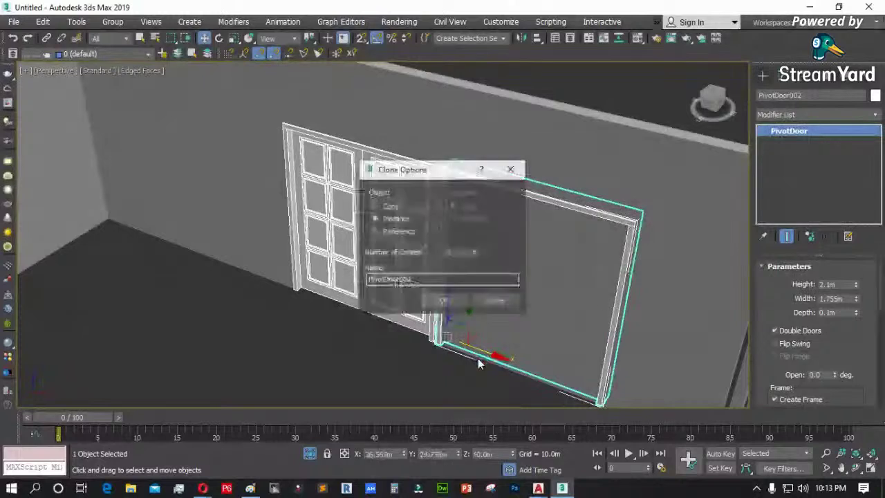
click(390, 206)
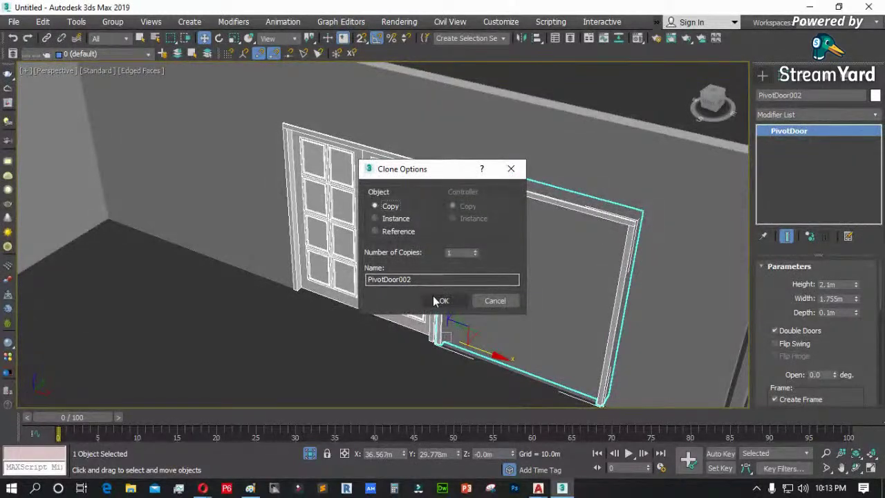
click(436, 299)
click(311, 335)
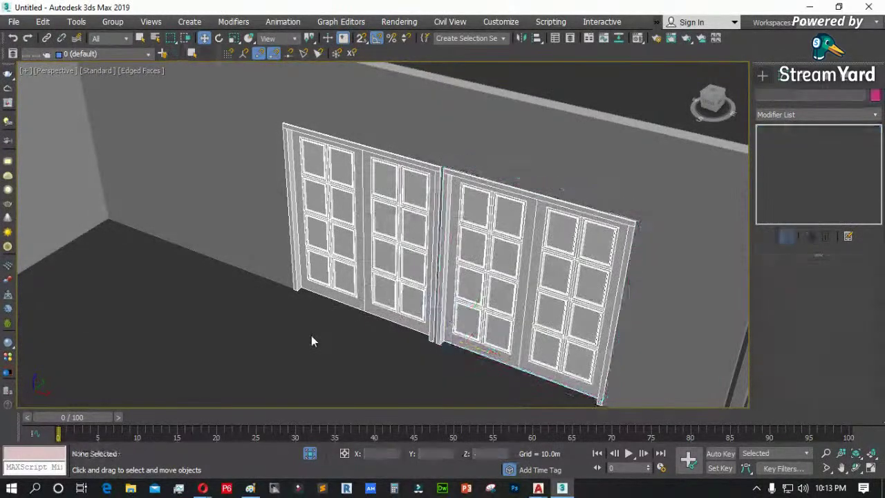
- Clone the new door copy as one independent copy along negative X, placing it on the original door's other side
click(512, 292)
mouse_move(492, 354)
shift+mouse_down()
mouse_move(198, 250)
mouse_move(239, 278)
shift+mouse_up()
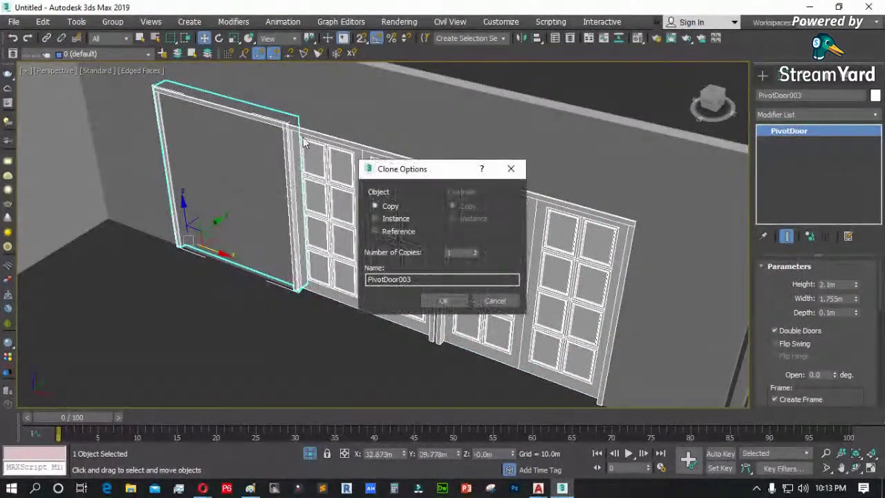
click(443, 300)
click(213, 335)
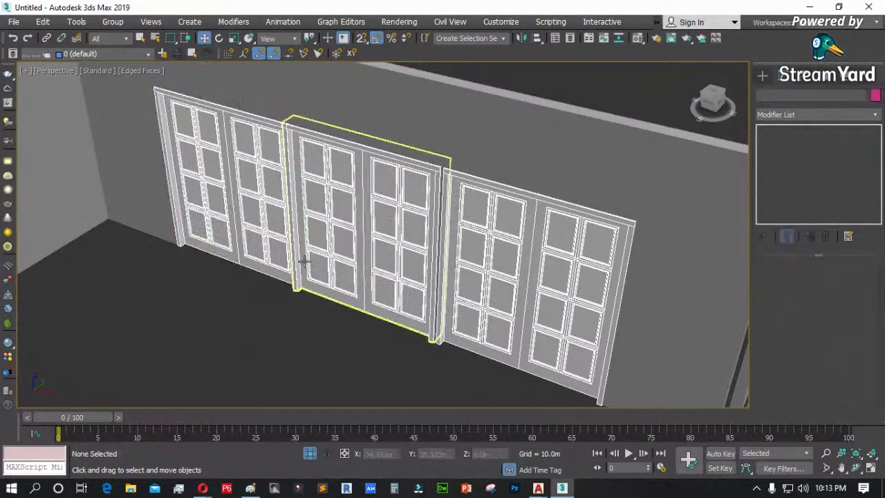
- Set the number of horizontal panels to 1 on the door copy at the positive X end of the row
scroll(386, 244, down, 5)
click(478, 267)
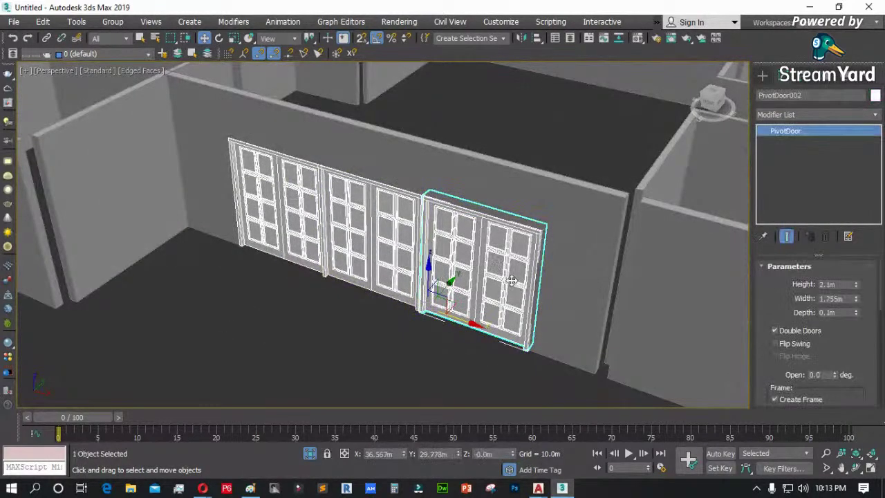
scroll(603, 326, up, 4)
scroll(781, 346, down, 5)
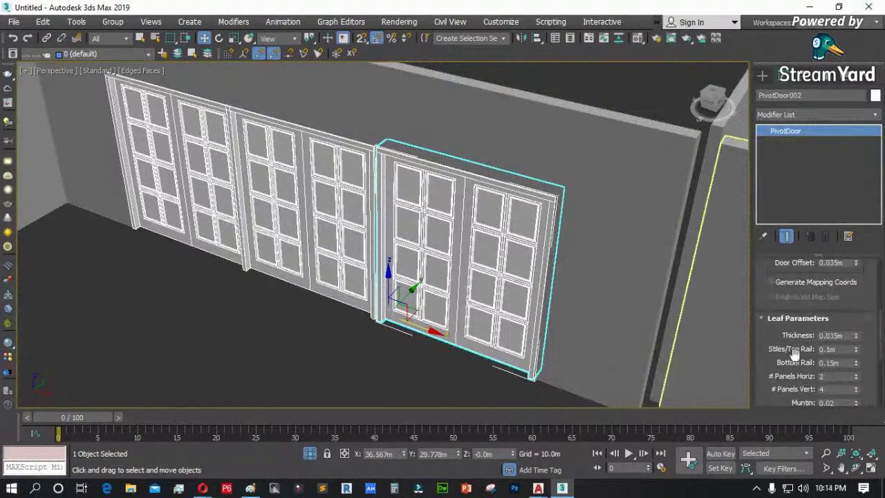
drag(777, 355, 774, 314)
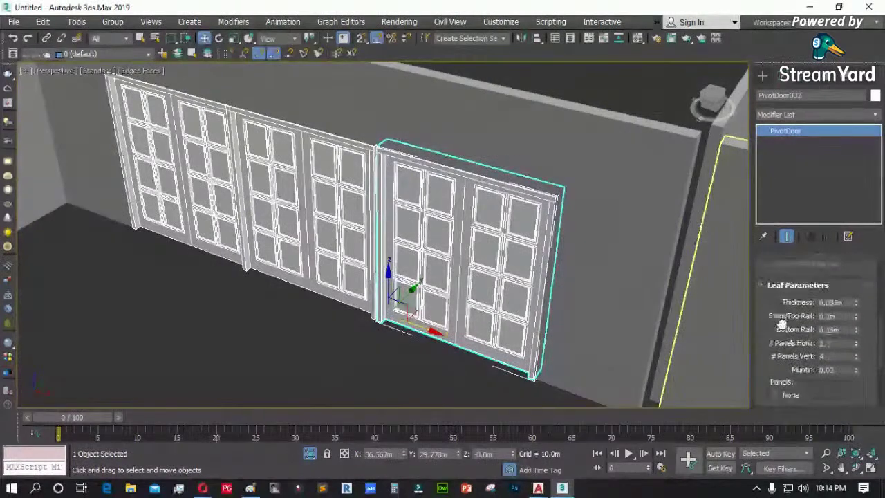
click(857, 346)
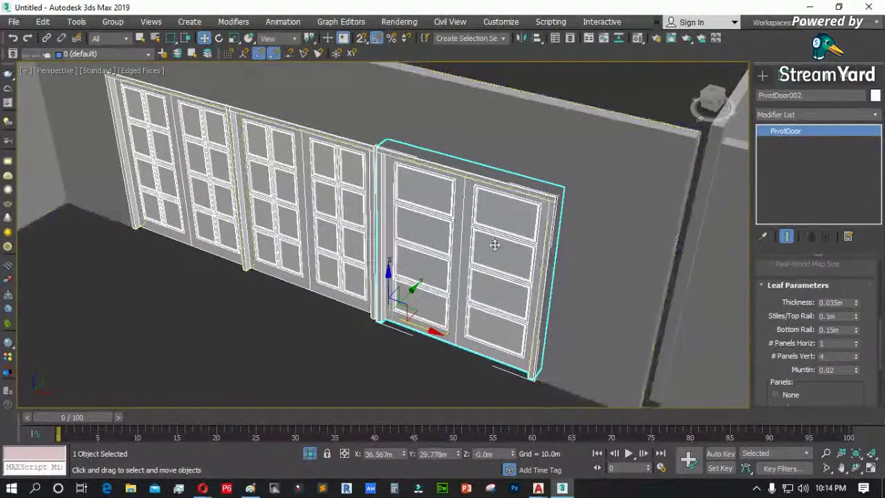
- Set the number of horizontal panels to 1 on the door copy at the negative X end of the row
click(225, 171)
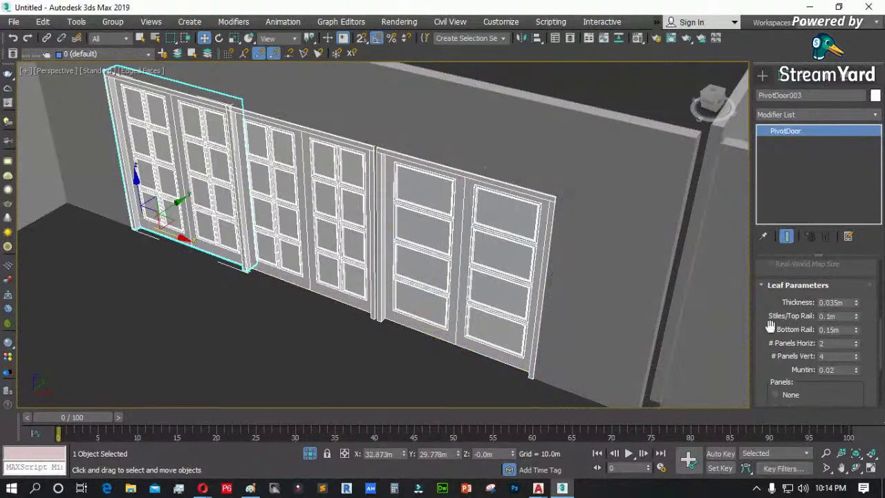
click(857, 346)
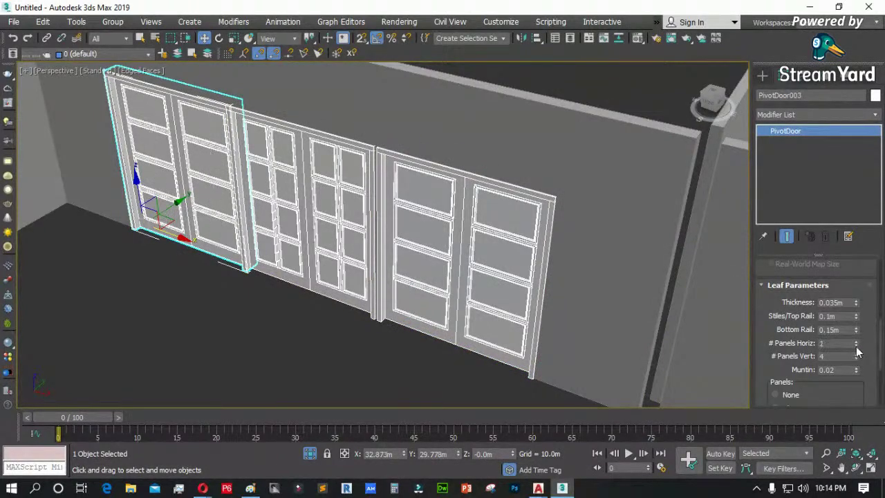
click(315, 353)
- Set the number of horizontal panels to 1 on the original middle door as well
scroll(218, 307, down, 5)
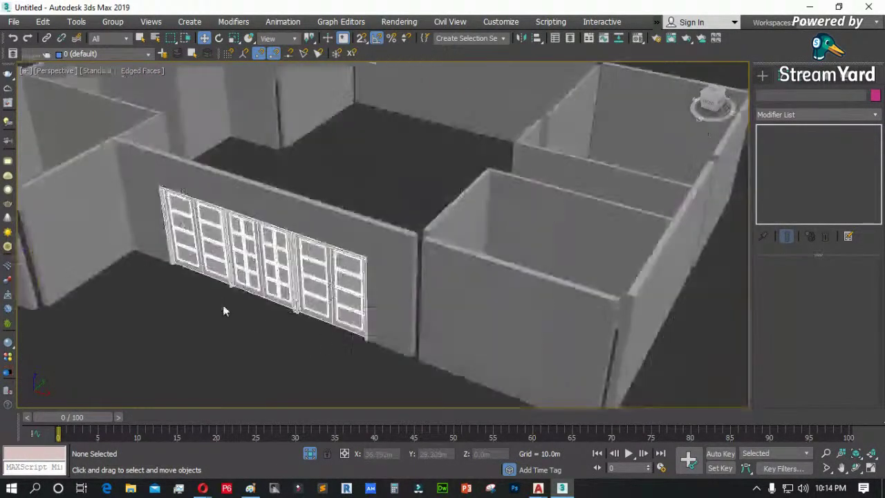
scroll(269, 272, up, 2)
click(277, 270)
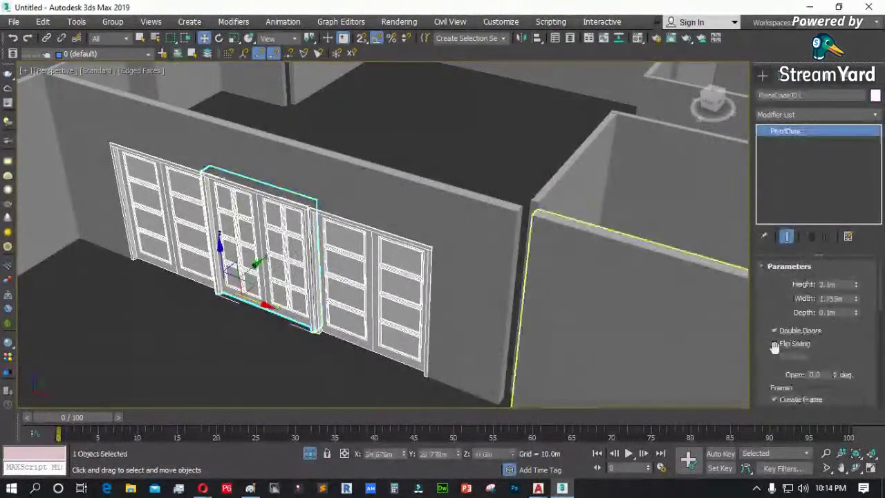
scroll(807, 332, down, 5)
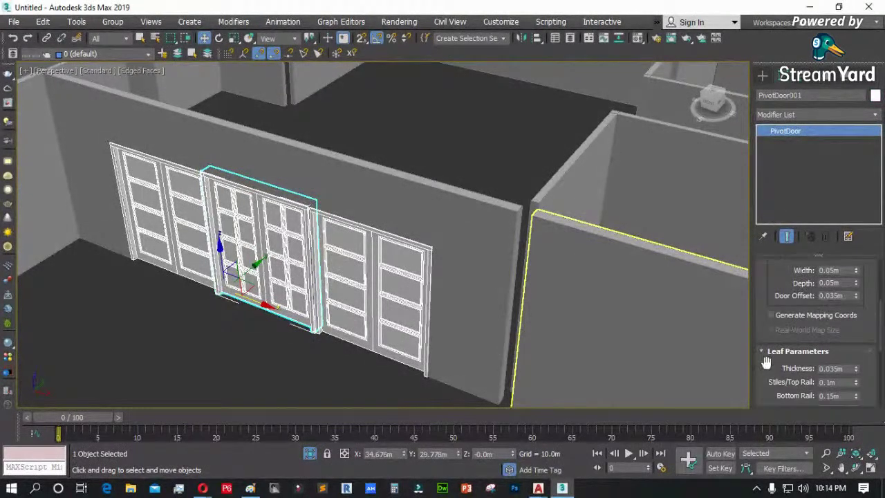
scroll(788, 356, down, 2)
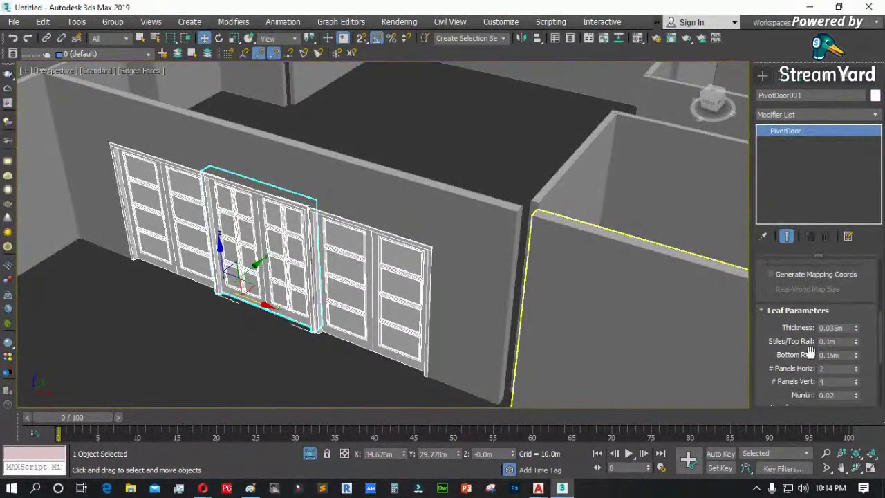
click(856, 373)
click(242, 348)
- Examine the row of three double doors and the surrounding walls from several angles
alt+middle_drag(243, 348, 331, 284)
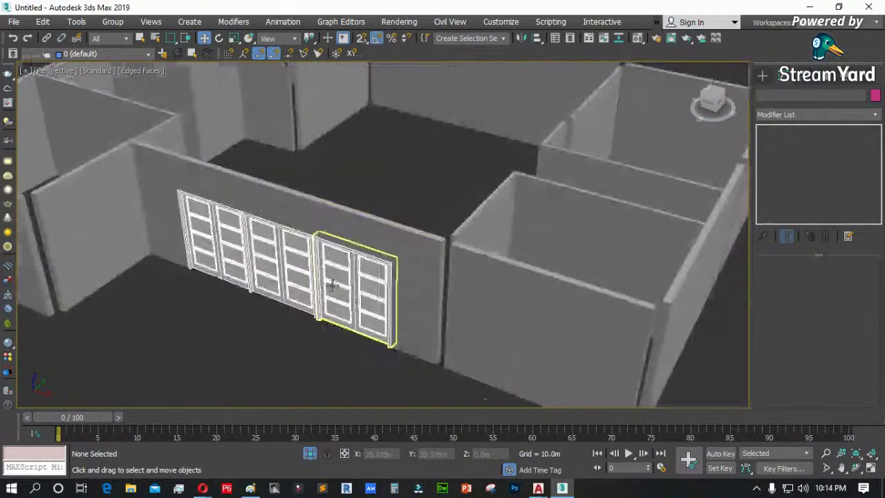
click(856, 468)
drag(325, 271, 344, 271)
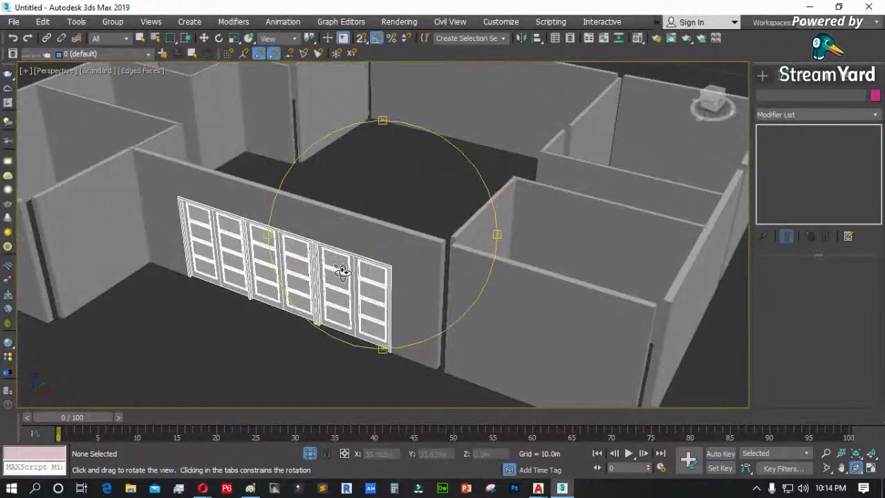
click(562, 488)
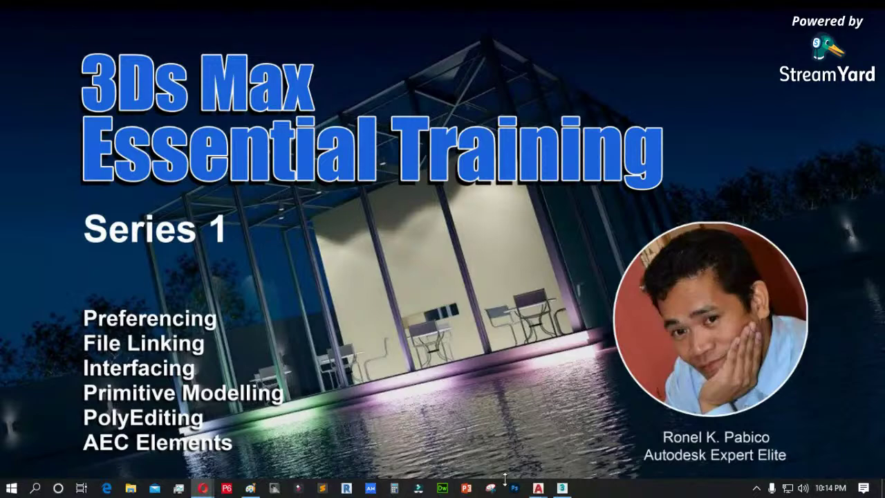
click(562, 488)
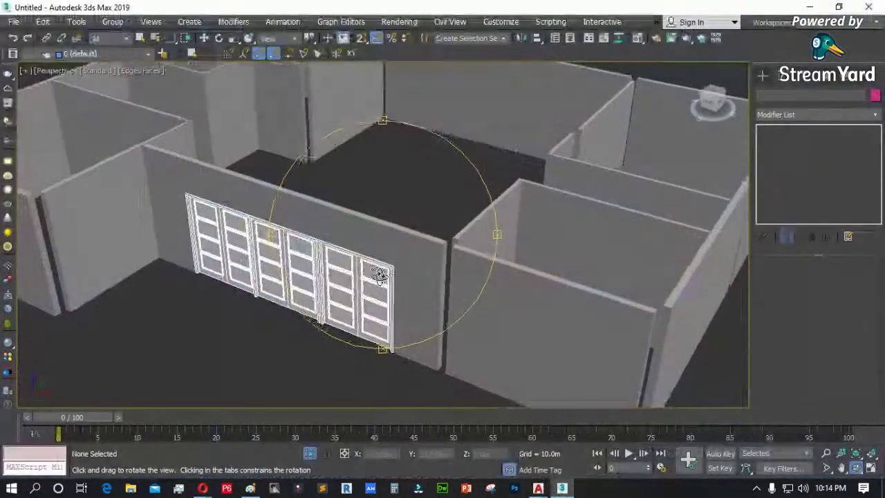
drag(379, 275, 367, 280)
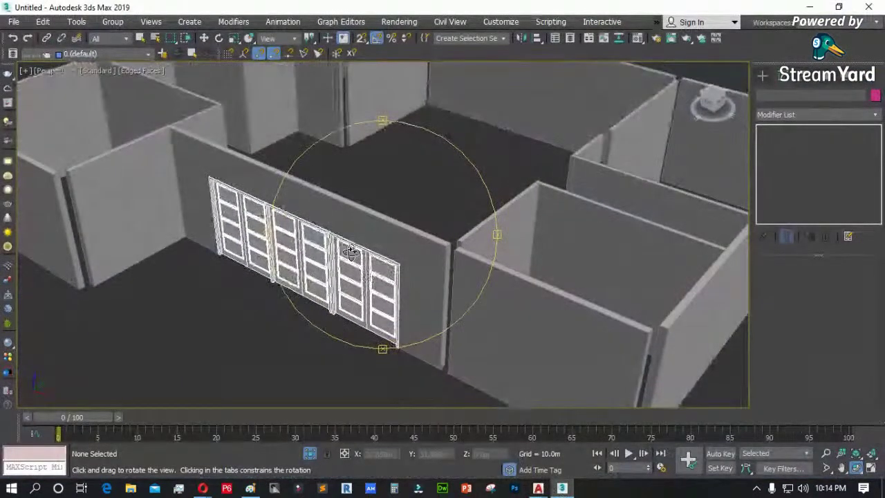
scroll(436, 229, down, 5)
drag(431, 227, 395, 263)
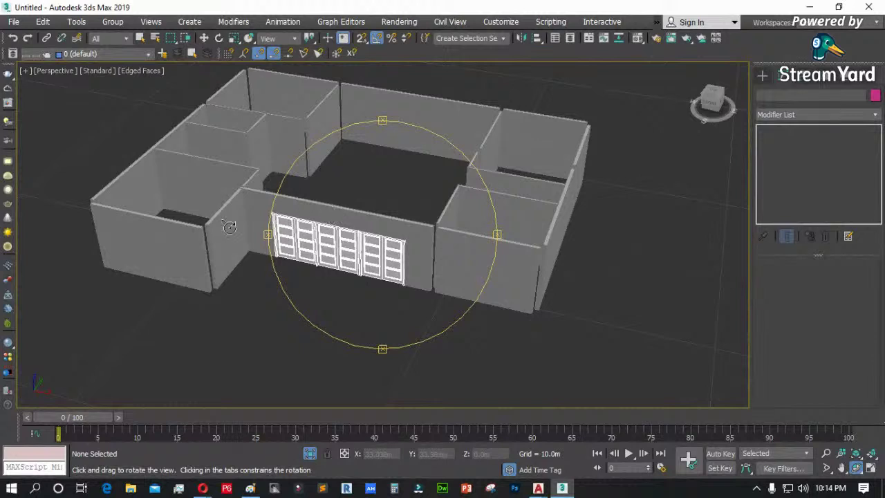
scroll(231, 226, up, 3)
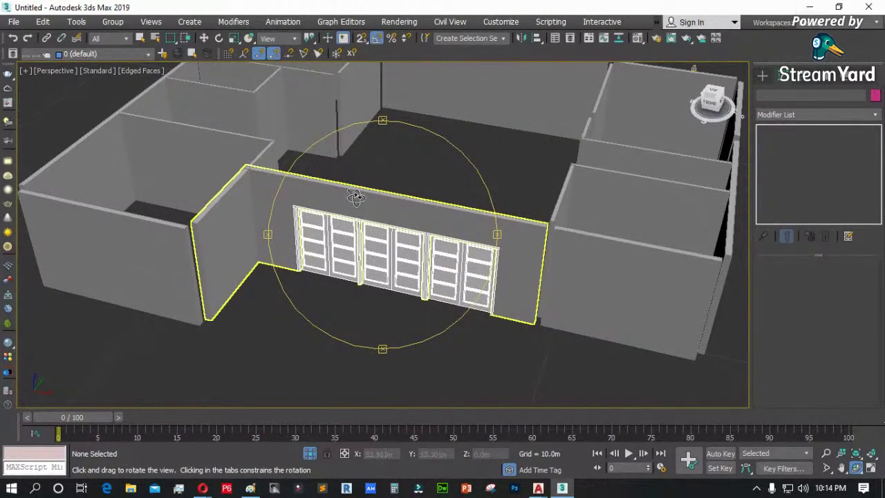
scroll(427, 283, up, 3)
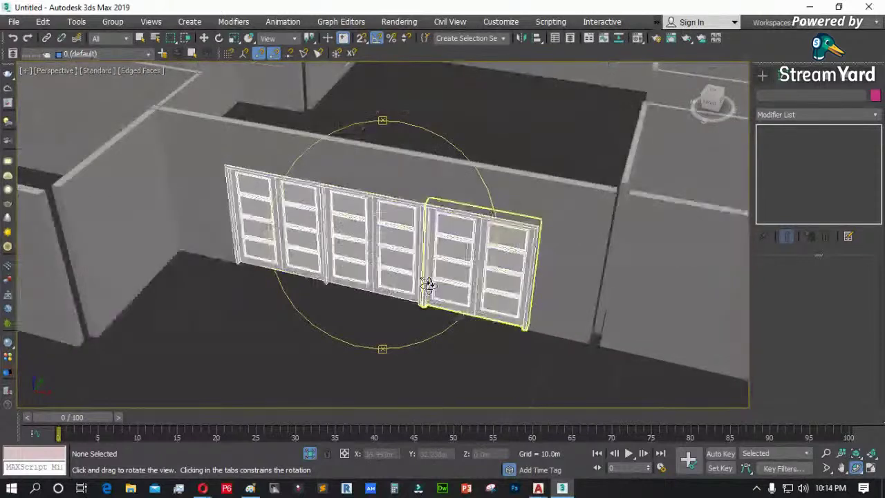
- Isolate the middle double door and inspect its panel bevels up close
key(w)
click(393, 273)
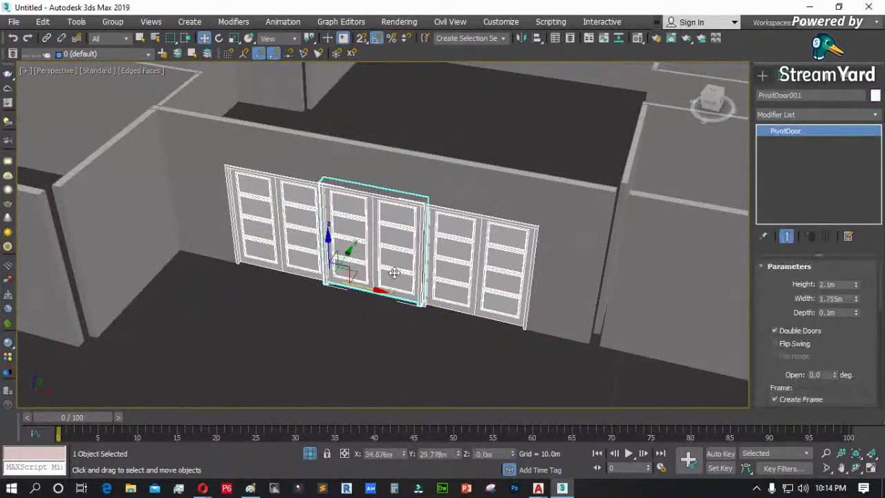
right_click(391, 258)
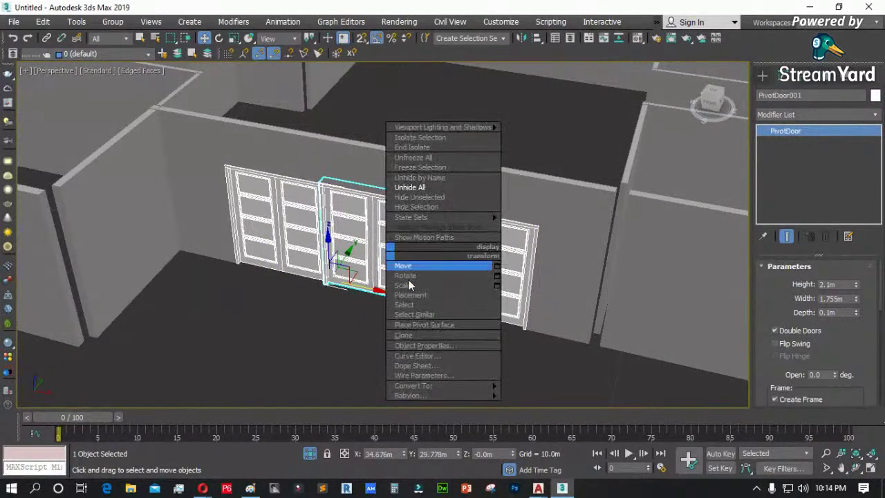
click(436, 138)
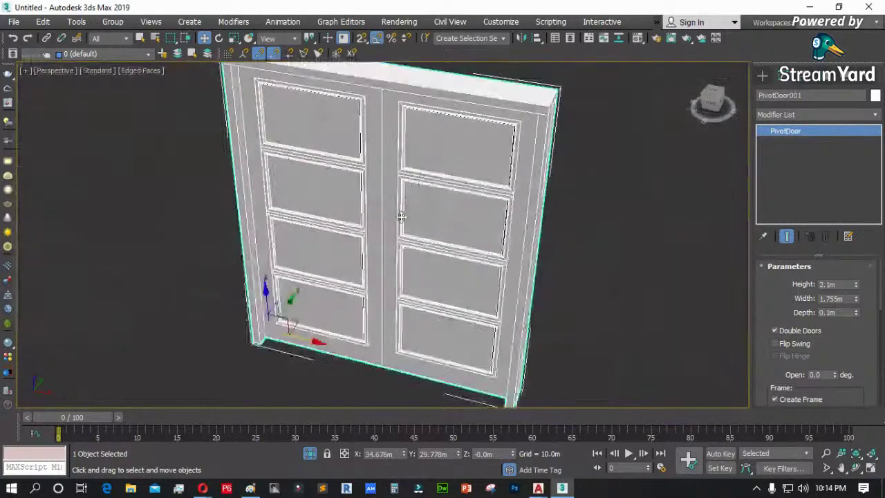
scroll(414, 253, up, 5)
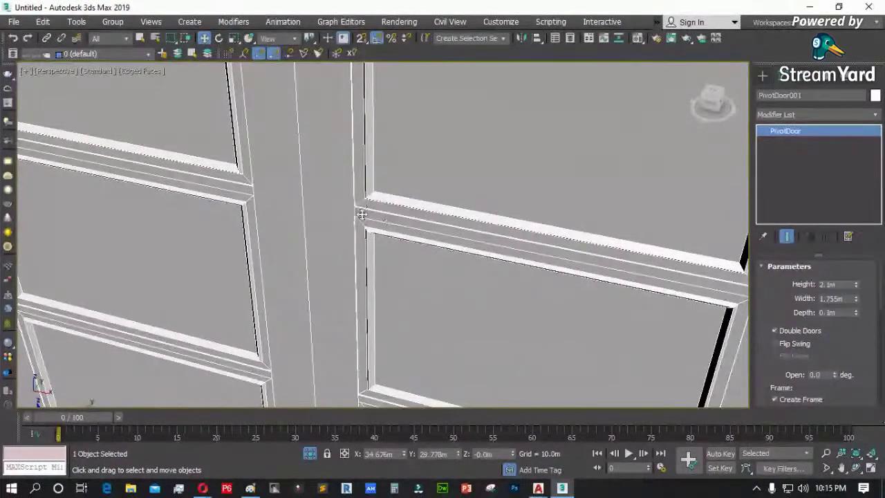
scroll(362, 216, down, 5)
- Show the isolated door in the Front view and add an Edit Poly modifier to it
key(f)
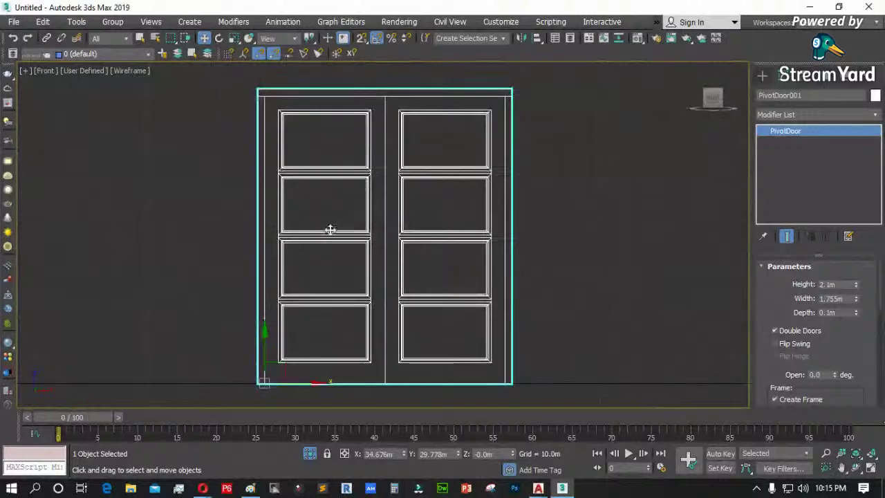
scroll(281, 237, up, 3)
scroll(281, 237, up, 2)
scroll(292, 244, down, 2)
scroll(292, 244, up, 2)
click(779, 114)
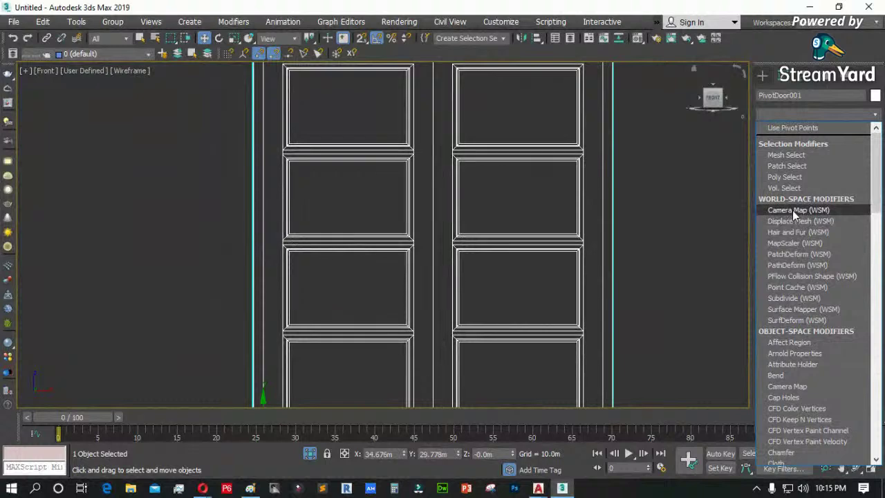
scroll(792, 210, down, 10)
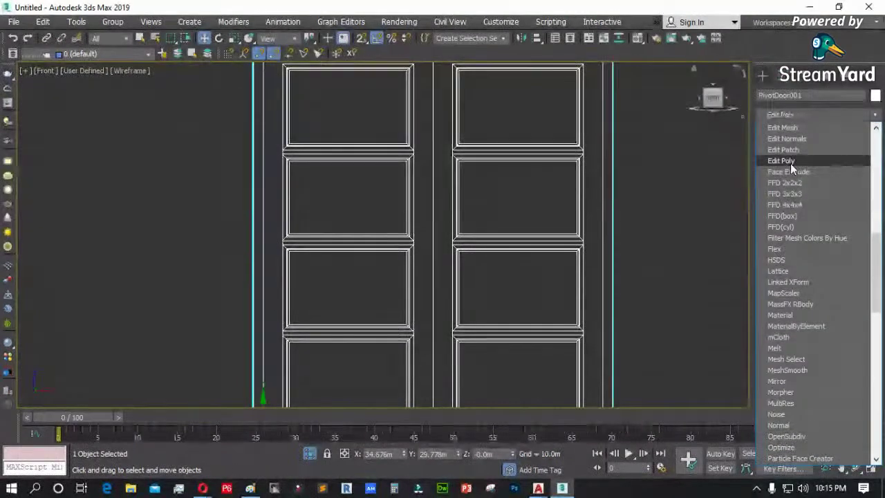
click(790, 161)
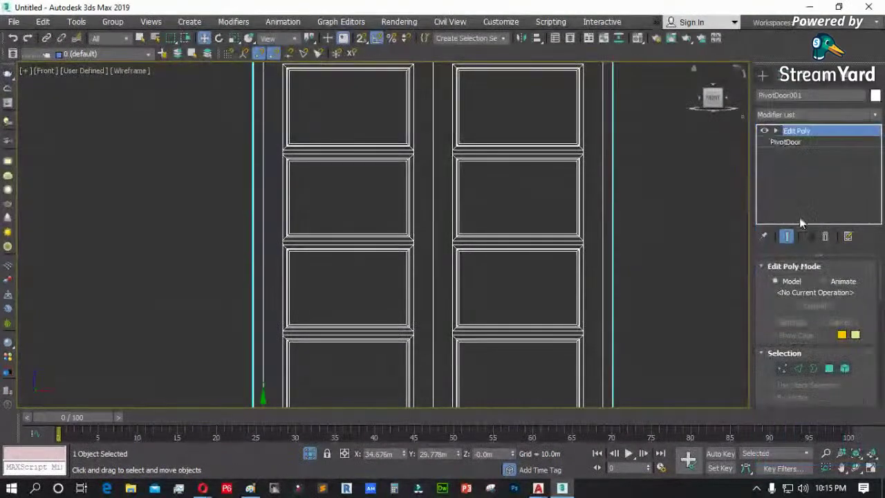
- Raise the Edit Poly vertices along the middle rail's upper edge on both door leaves to widen the rail
click(783, 368)
drag(279, 237, 280, 242)
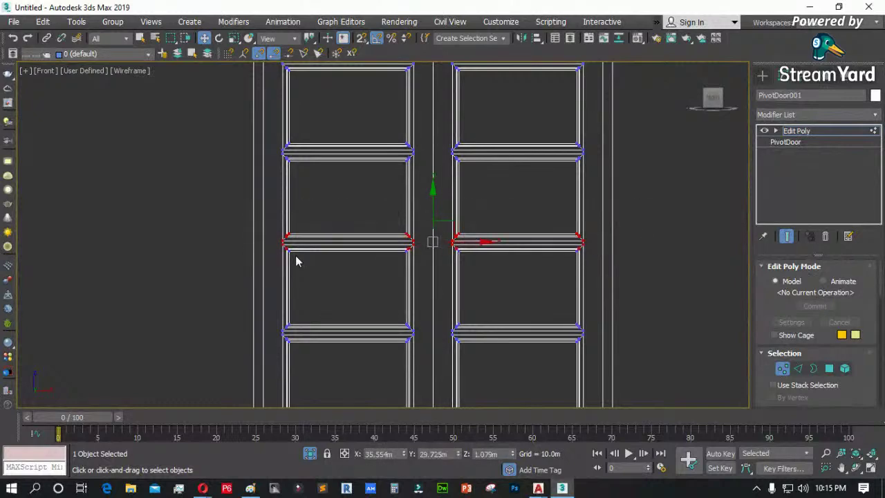
scroll(307, 251, up, 5)
scroll(223, 219, down, 5)
drag(149, 174, 584, 228)
scroll(387, 214, up, 3)
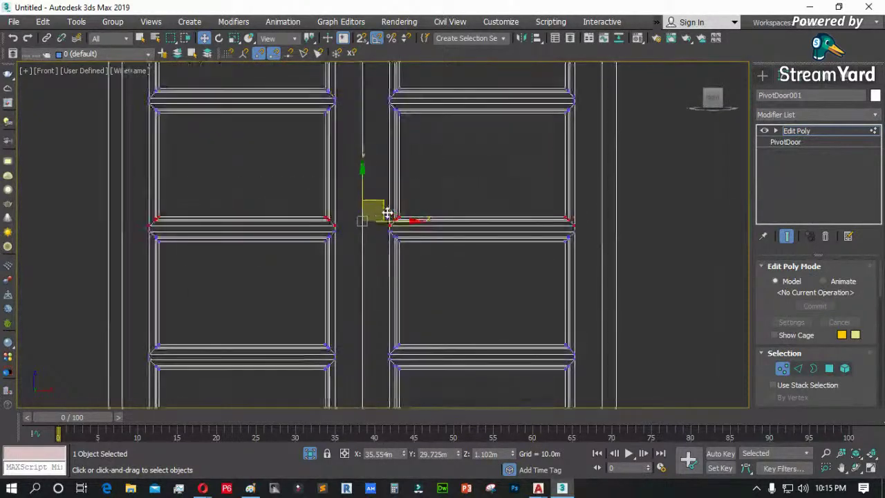
drag(361, 185, 361, 166)
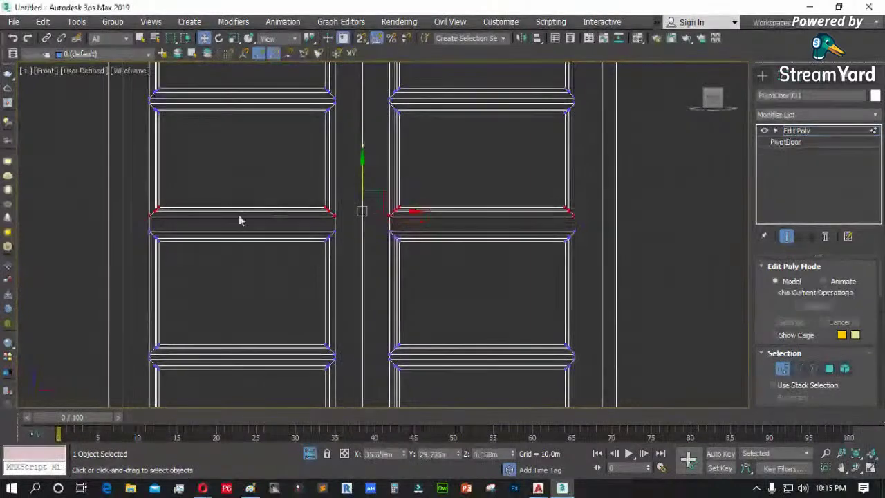
- Lower the vertices along the middle rail's lower edge on both leaves, then finish vertex editing and deselect the door
drag(90, 224, 643, 277)
drag(362, 219, 362, 223)
scroll(566, 298, down, 2)
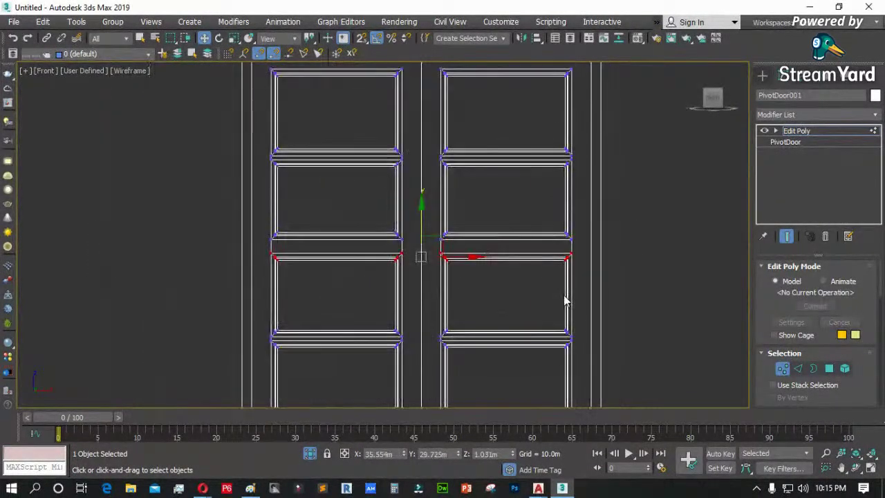
scroll(571, 299, down, 2)
click(783, 369)
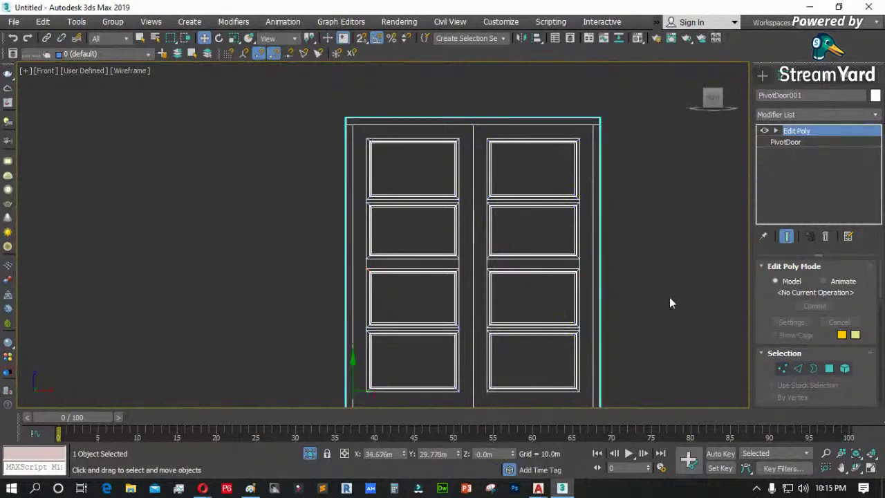
click(670, 302)
- Create a knob sphere with a radius of about 0.024 m on the left leaf's inner stile, level with the widened rail
scroll(443, 256, up, 3)
click(761, 76)
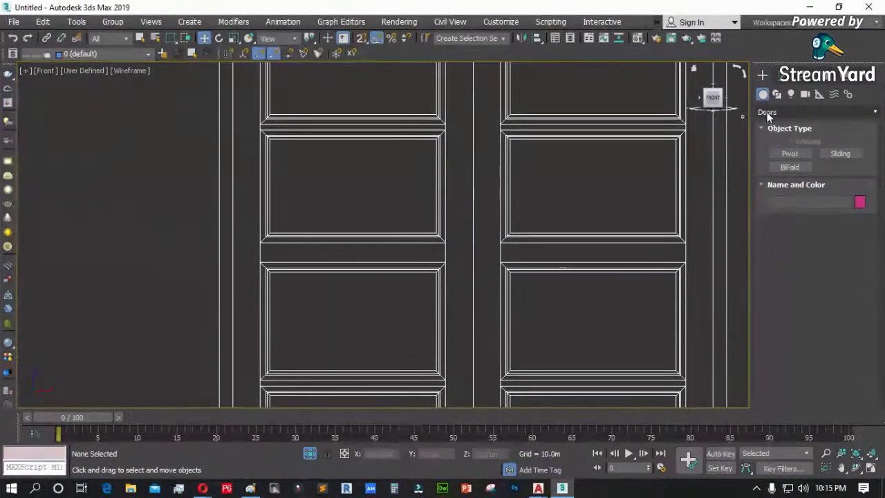
click(767, 112)
click(772, 125)
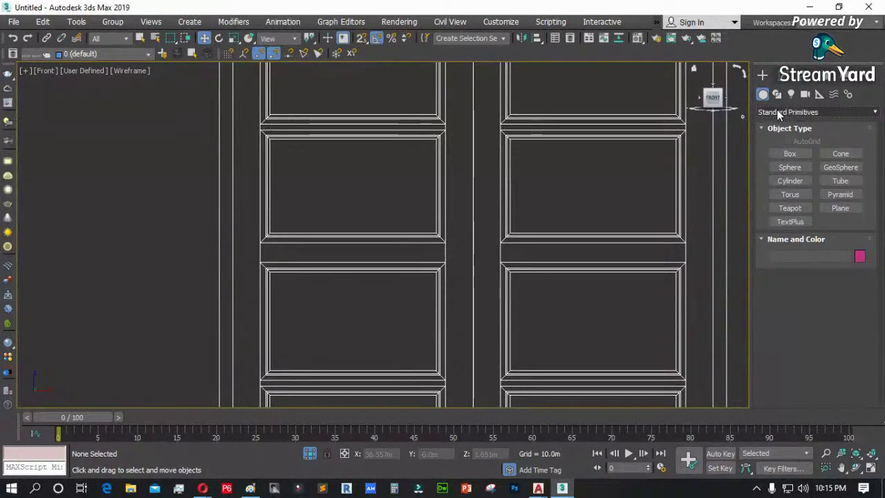
click(790, 167)
scroll(474, 250, up, 3)
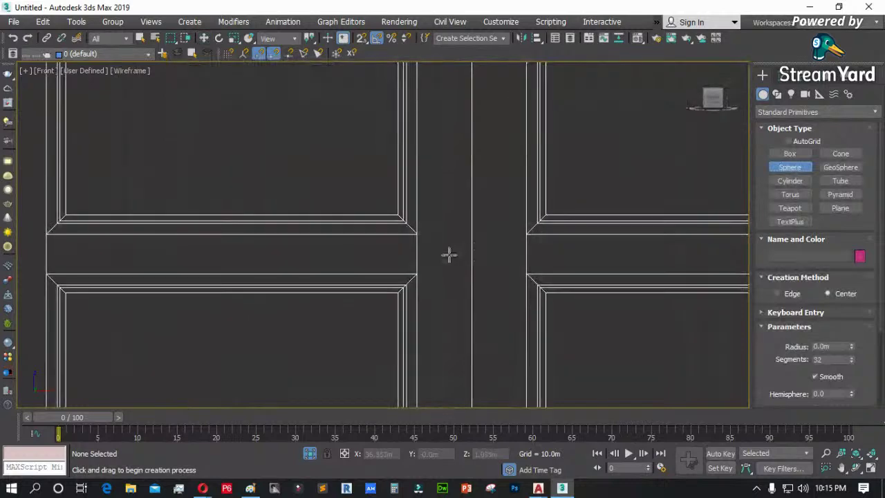
drag(447, 252, 454, 257)
scroll(449, 253, up, 2)
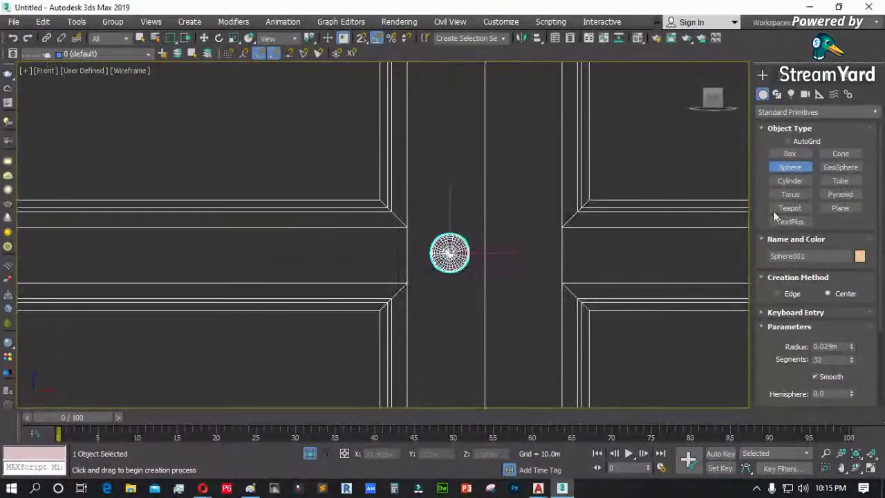
- Create a cylinder centred on the sphere with a radius of about 0.029 m and a height of about 0.002 m
click(789, 180)
scroll(448, 266, up, 4)
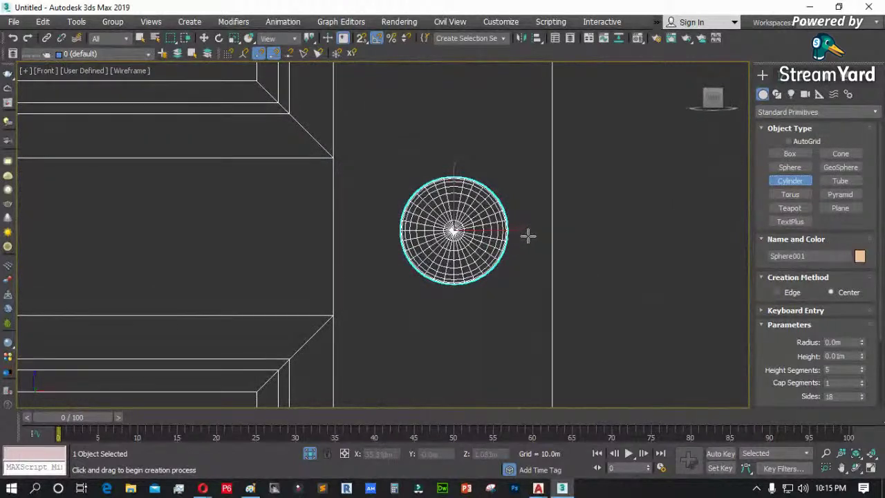
drag(453, 230, 496, 274)
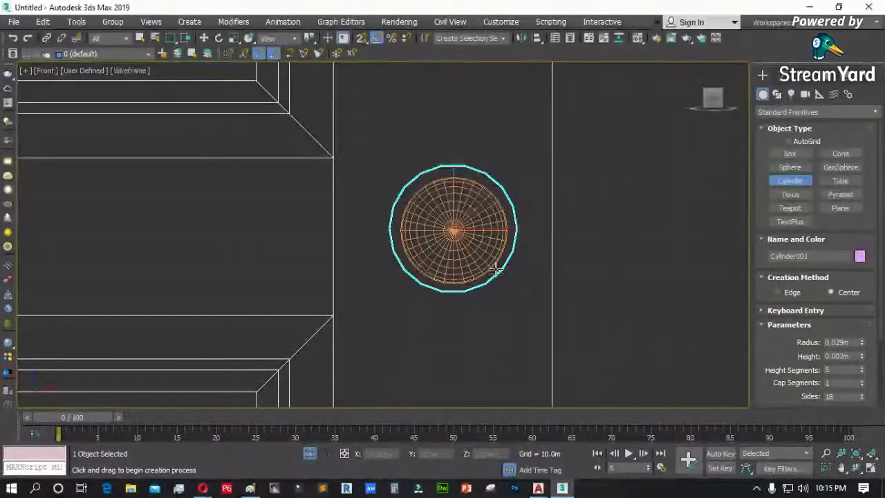
click(494, 268)
- In the Left view, move the sphere and cylinder together to just outside the door frame
key(l)
scroll(484, 256, down, 6)
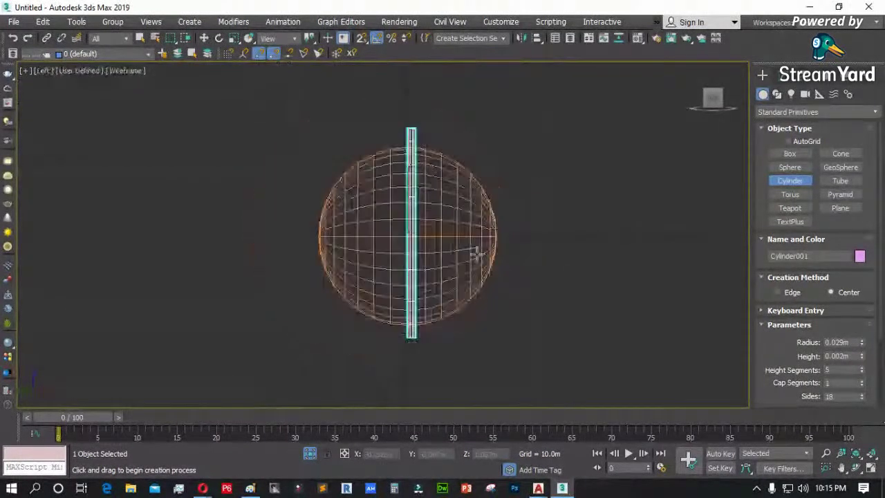
right_click(491, 246)
scroll(442, 267, down, 4)
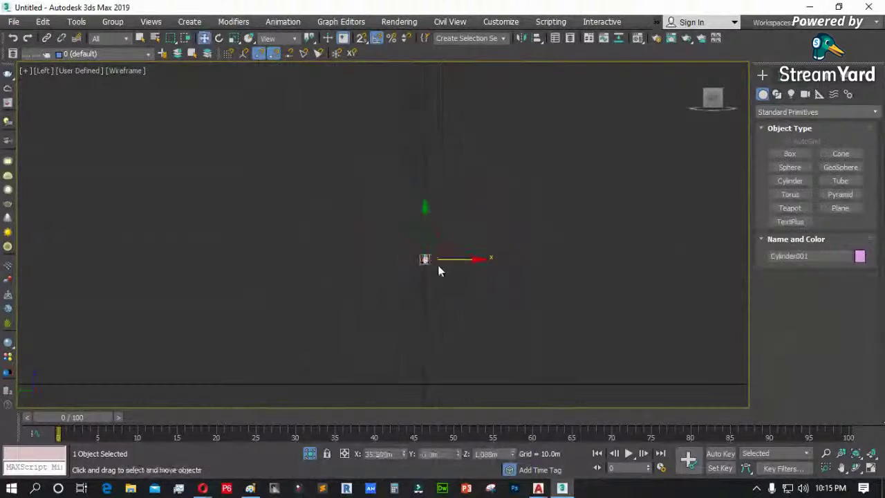
drag(387, 229, 400, 246)
scroll(399, 246, up, 8)
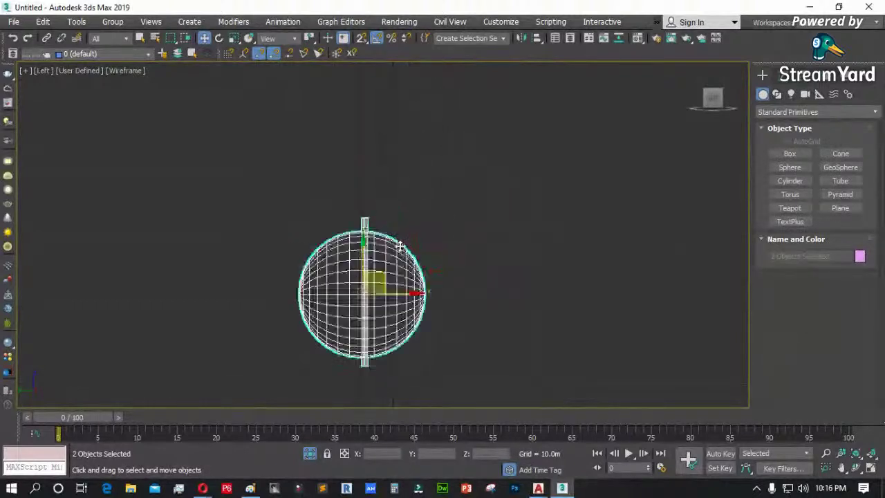
scroll(400, 246, up, 6)
scroll(393, 260, up, 4)
drag(406, 234, 213, 230)
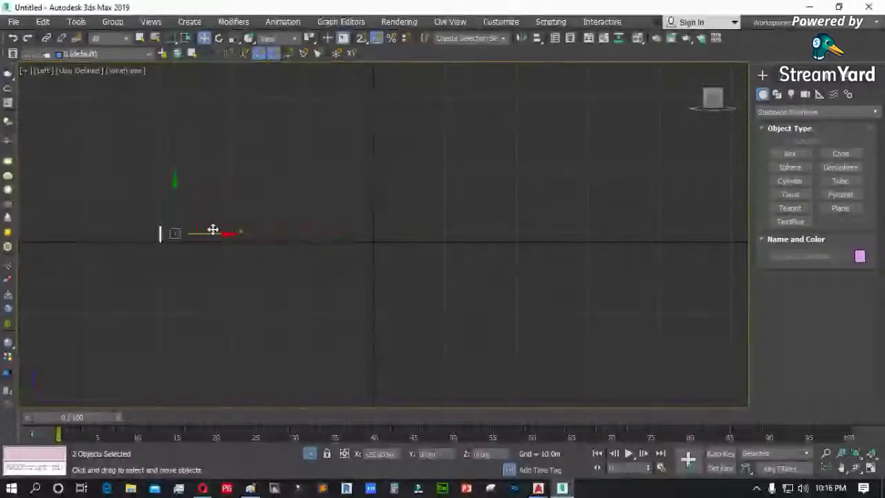
scroll(293, 245, down, 12)
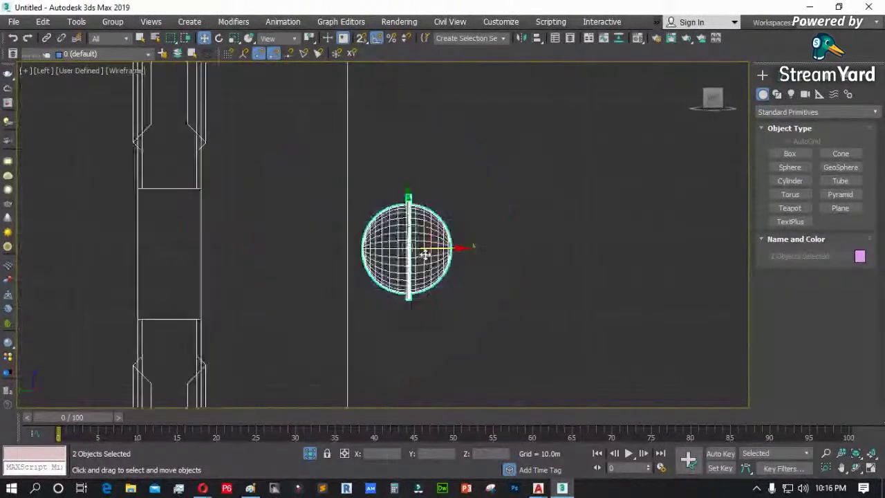
scroll(434, 235, down, 3)
drag(454, 239, 236, 236)
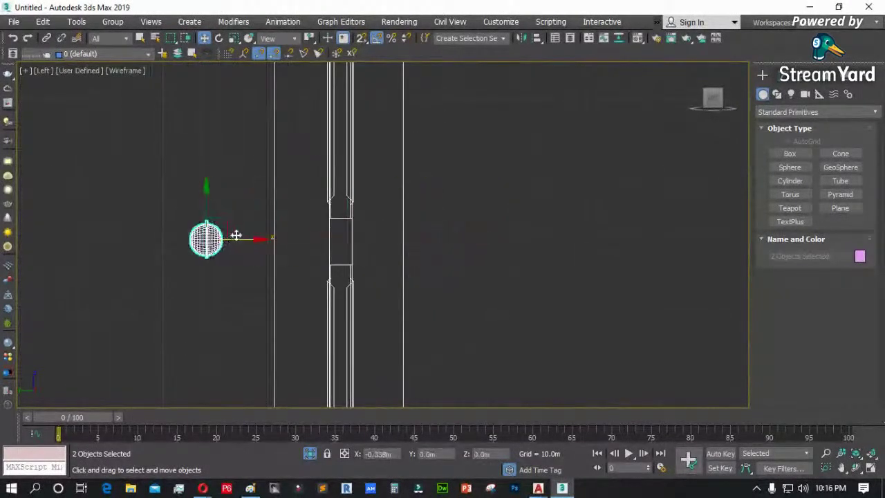
click(239, 266)
- Move the cylinder alone up to the face of the door leaf
scroll(222, 263, up, 3)
click(191, 239)
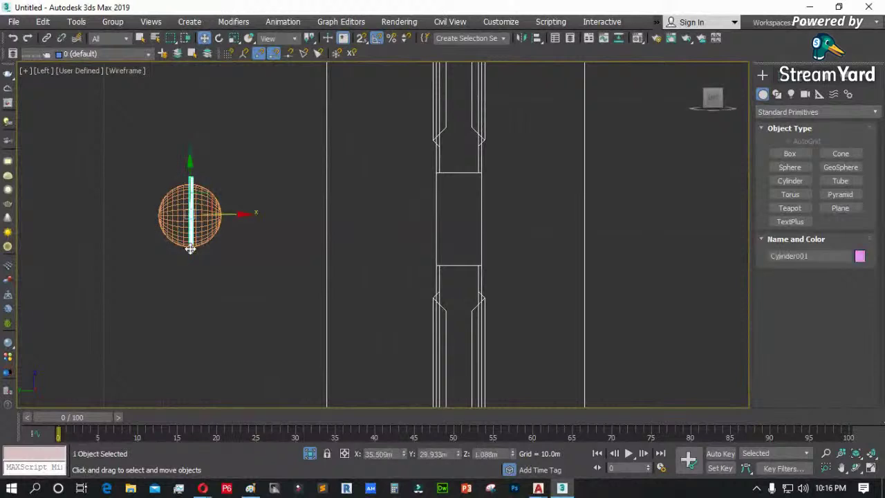
drag(233, 213, 475, 250)
scroll(450, 211, up, 2)
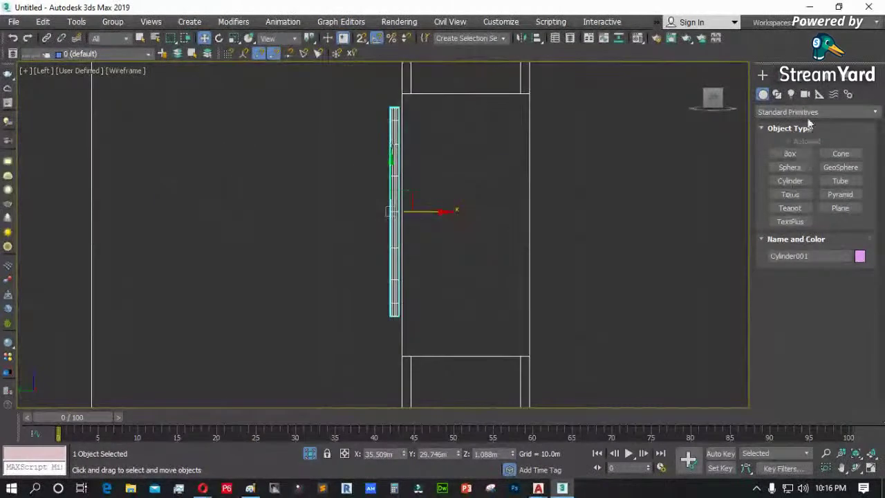
- Set the cylinder's height segments to 1 and height to 0.001 m, and shift it flush against the door leaf
click(778, 74)
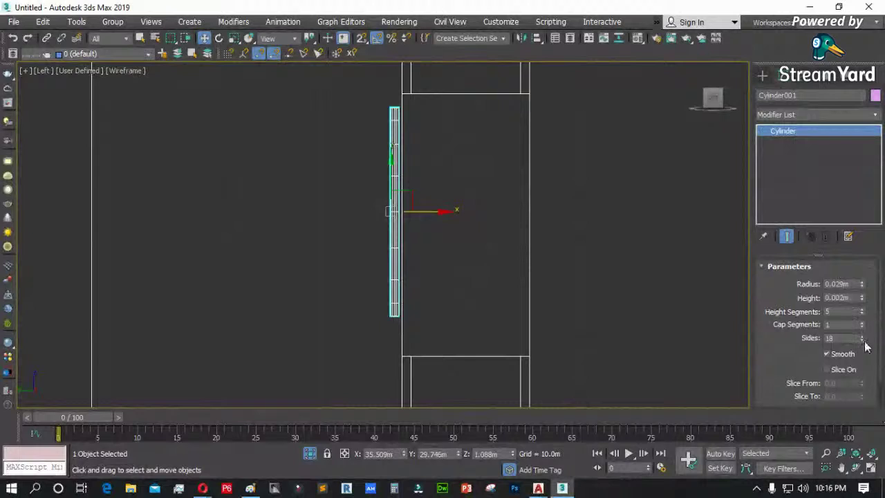
click(861, 315)
click(861, 315)
click(862, 315)
click(861, 315)
scroll(415, 185, up, 1)
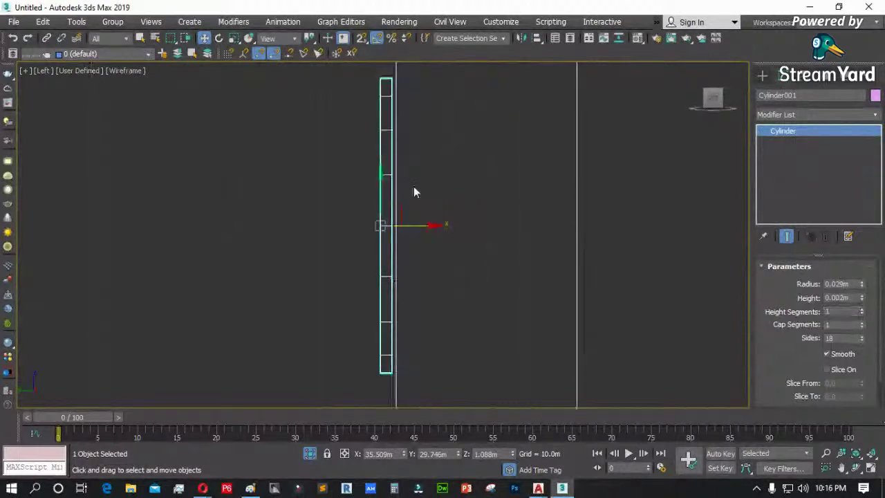
drag(419, 224, 421, 224)
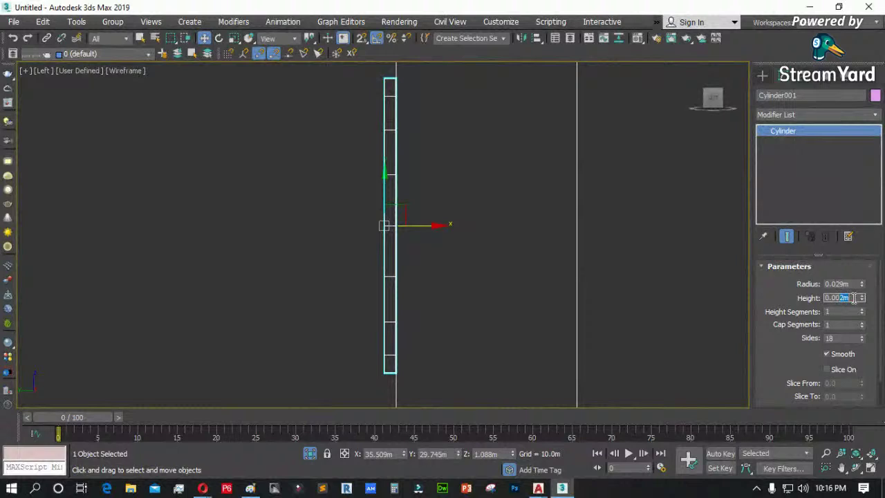
text(0.001)
key(Return)
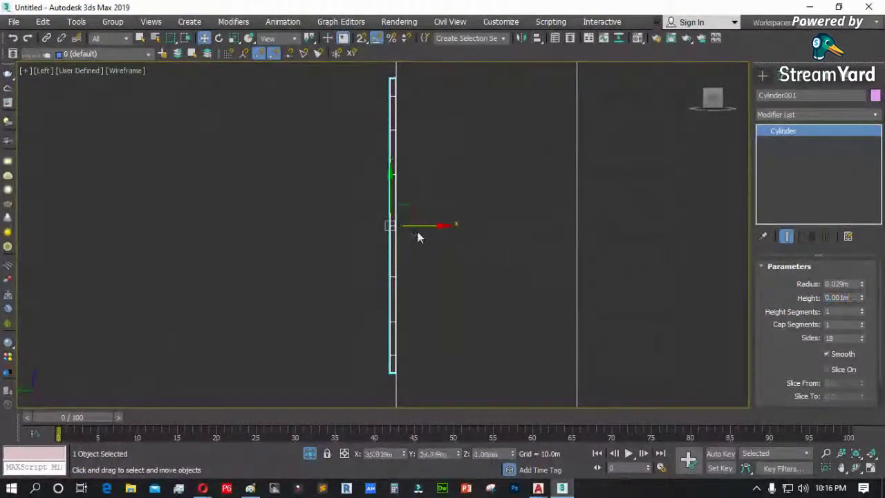
- Move the sphere toward the door, leaving a small gap in front of the cylinder plate
scroll(418, 230, down, 6)
scroll(427, 235, down, 3)
click(257, 228)
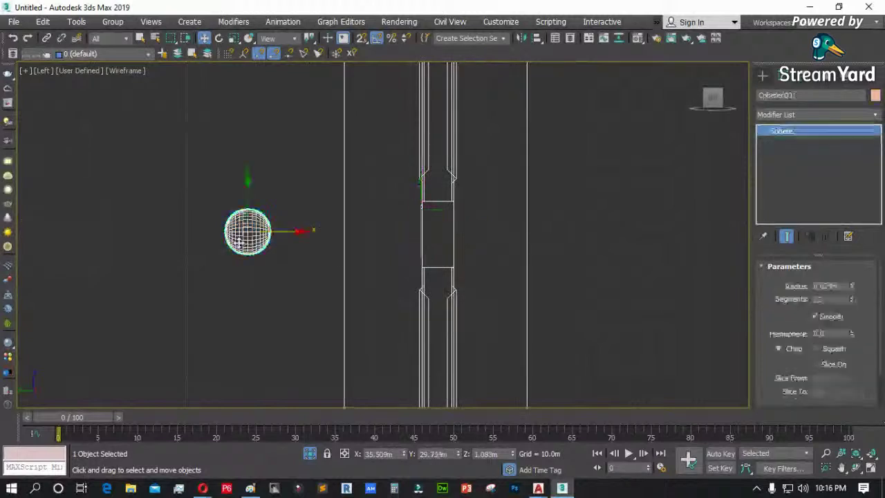
scroll(280, 223, up, 4)
drag(288, 219, 564, 233)
scroll(605, 223, up, 2)
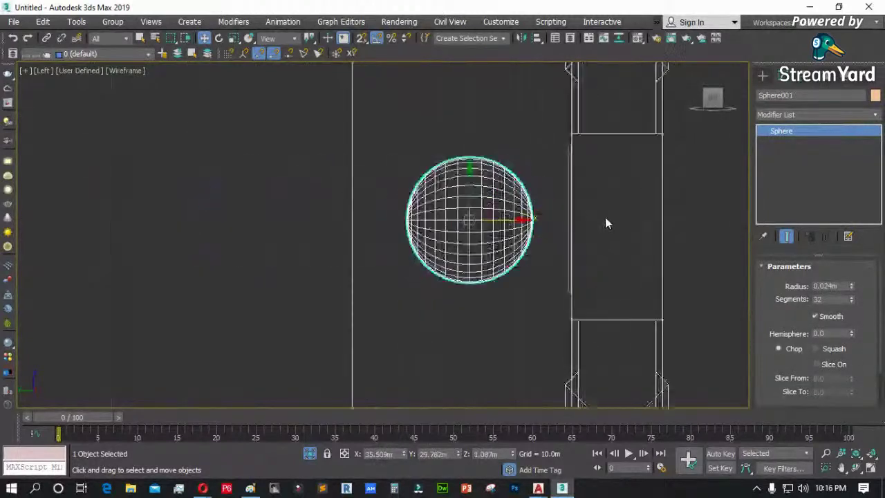
- Set the cylinder plate's radius to 0.019 m and adjust its position so it touches the door leaf's face
click(568, 213)
scroll(568, 214, up, 3)
click(568, 214)
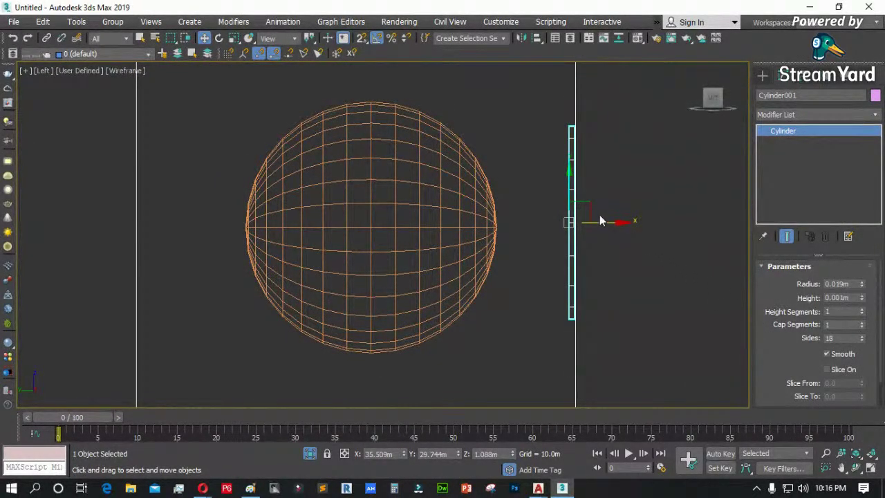
drag(600, 220, 595, 221)
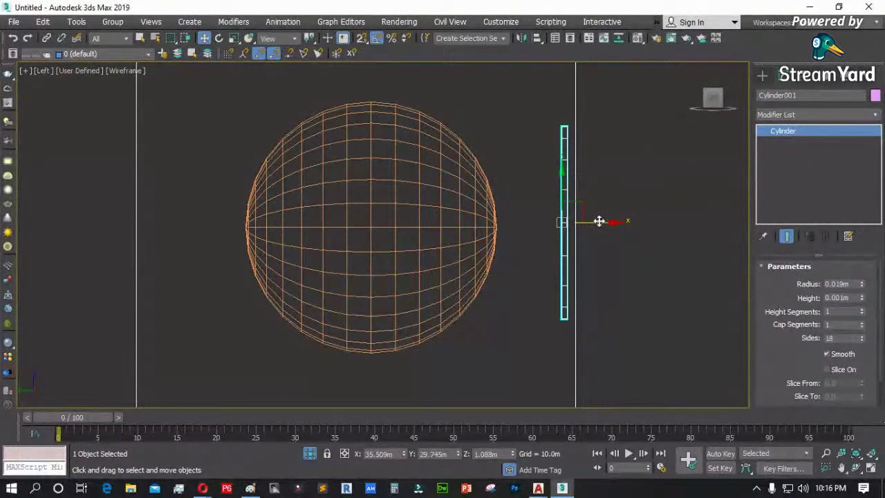
drag(599, 224, 604, 223)
scroll(604, 223, up, 4)
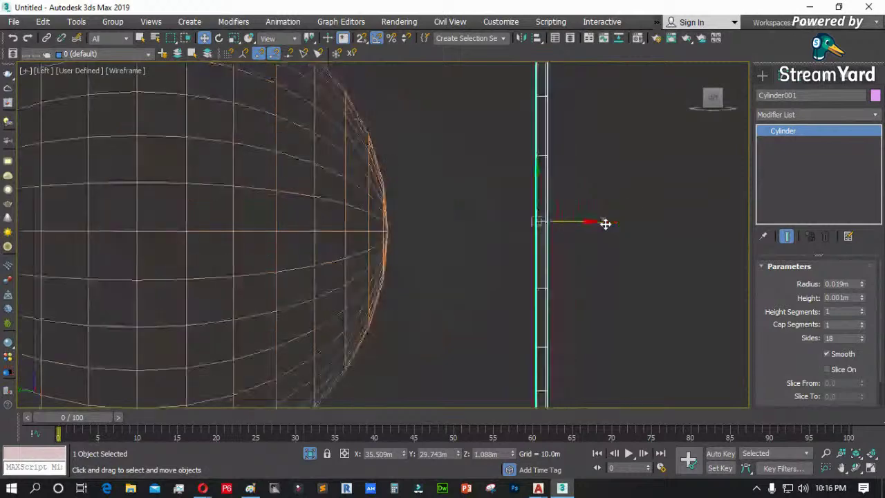
scroll(559, 237, down, 4)
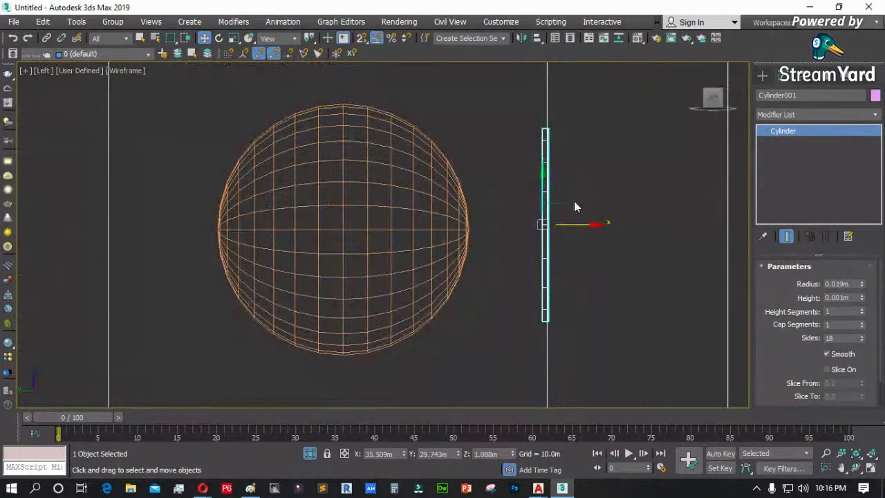
- Move the sphere slightly closer to the plate and add an Edit Poly modifier to it at vertex level
click(420, 203)
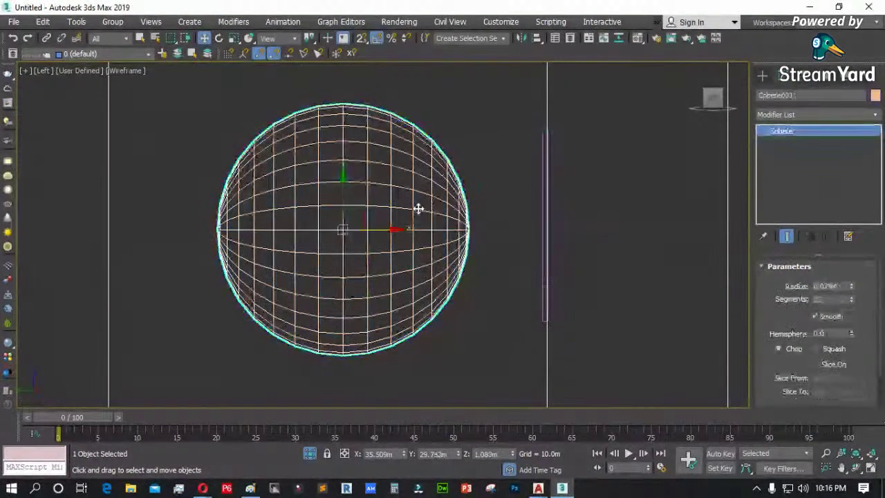
drag(384, 230, 399, 231)
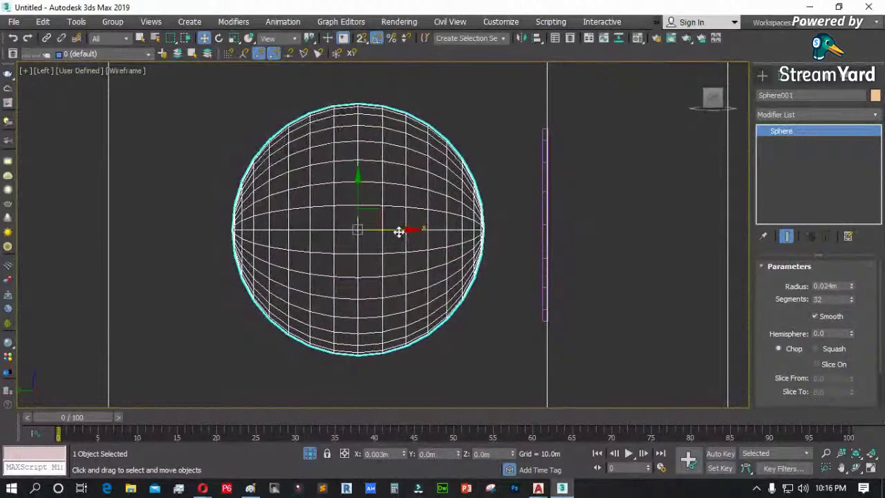
click(815, 114)
key(e)
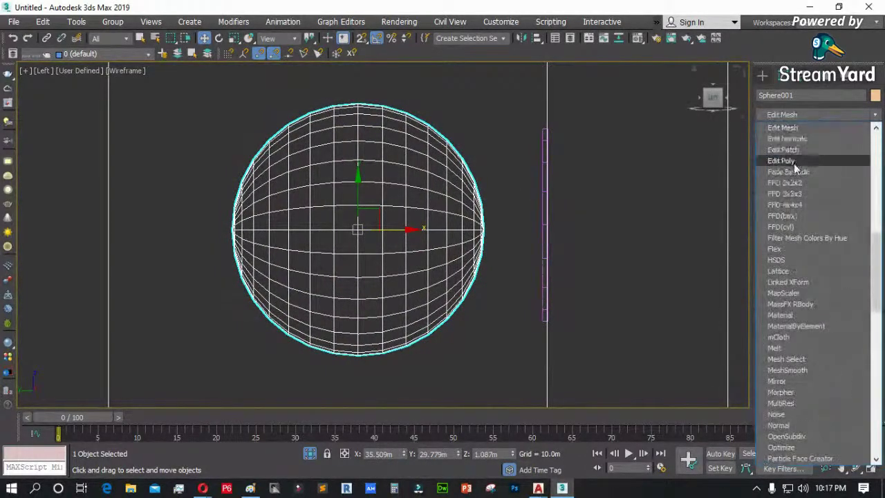
click(794, 162)
click(782, 369)
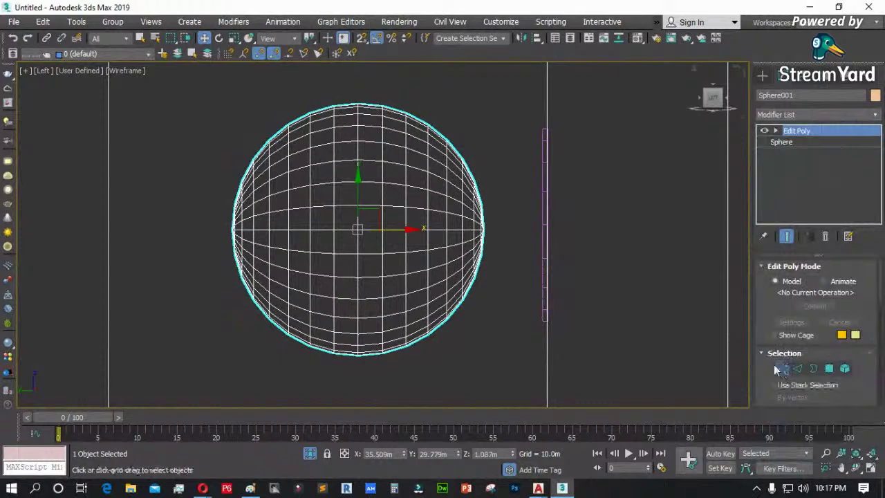
- Try stretching the sphere's door-facing end vertices out to the cylinder plate, then undo the stretch
scroll(514, 158, up, 3)
drag(503, 148, 474, 295)
drag(505, 217, 593, 221)
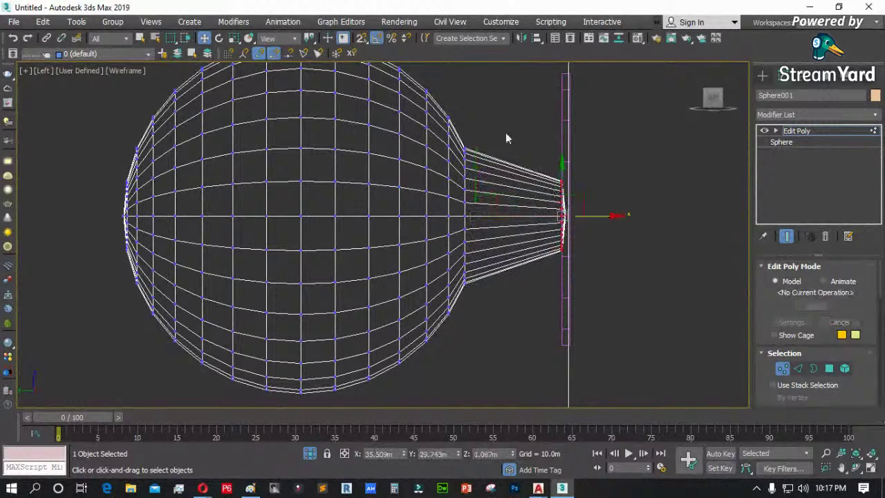
key(ctrl+z)
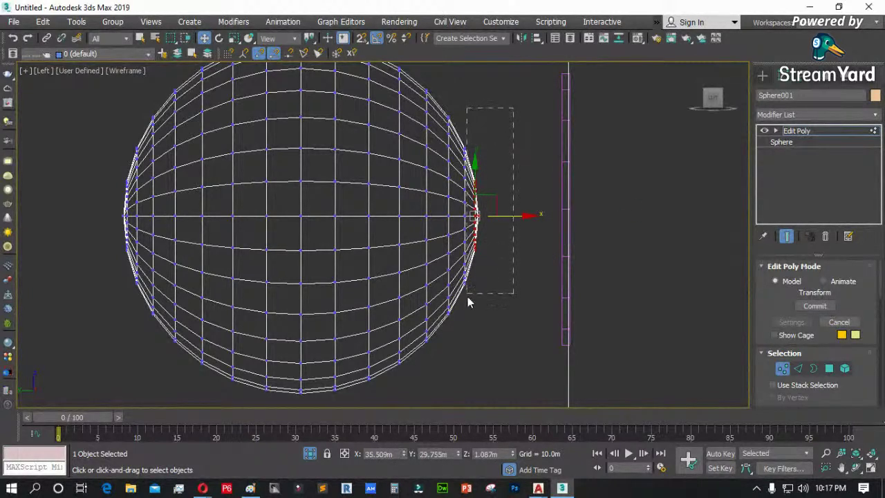
- Move the selected door-facing end vertices of the sphere out to the cylinder plate to form the knob's neck
drag(517, 214, 605, 228)
scroll(480, 251, down, 5)
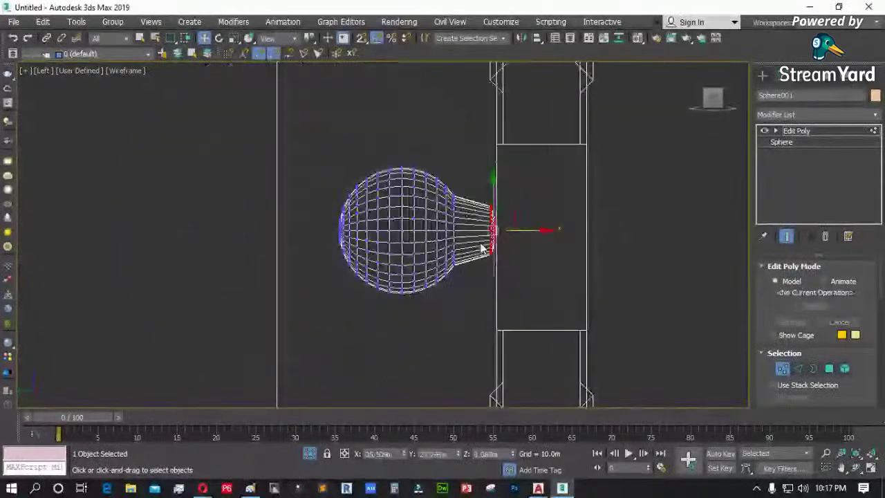
scroll(356, 187, up, 7)
scroll(322, 201, up, 5)
- Push the sphere's front tip vertex and the surrounding end vertices inward to form a recess in the knob's face
click(315, 201)
scroll(343, 201, up, 1)
drag(343, 202, 385, 202)
scroll(374, 240, down, 3)
scroll(338, 217, up, 4)
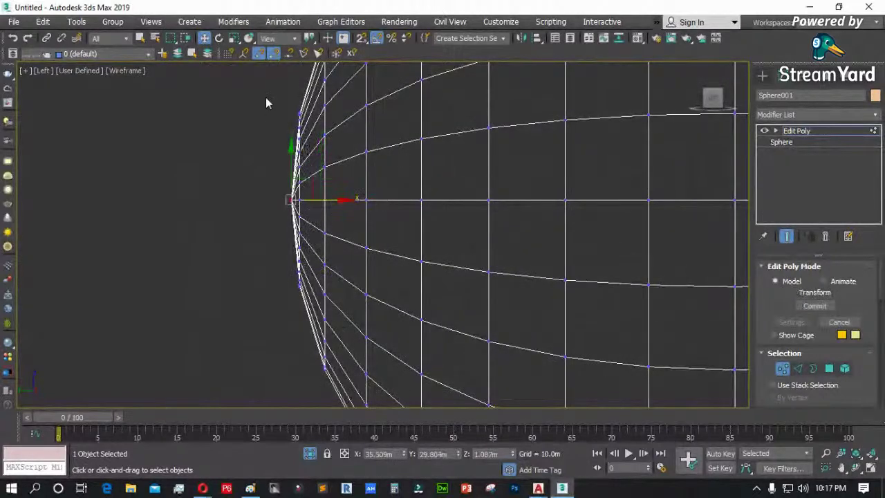
drag(319, 198, 343, 202)
drag(273, 91, 322, 310)
drag(315, 200, 378, 208)
scroll(292, 211, down, 5)
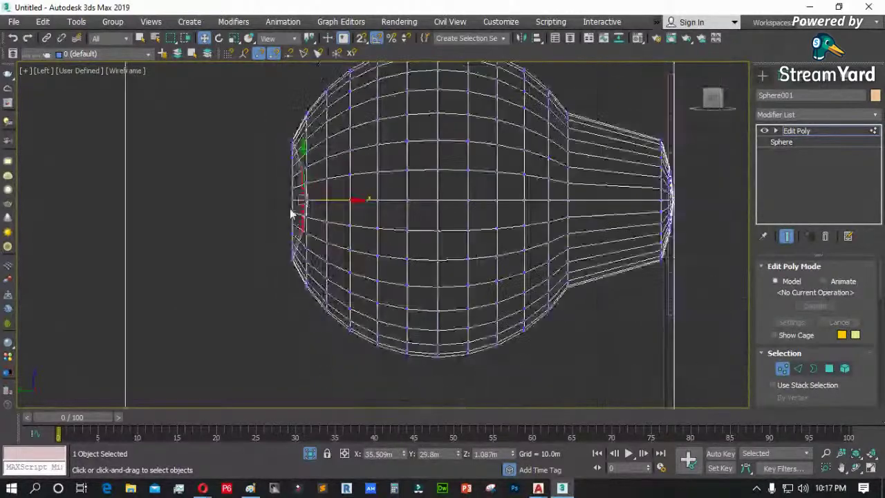
- Display the knob shaded with edged faces from an angled view, leave vertex level and deselect it
click(854, 468)
mouse_move(405, 242)
mouse_down()
mouse_move(437, 260)
mouse_move(386, 252)
mouse_move(391, 239)
mouse_up()
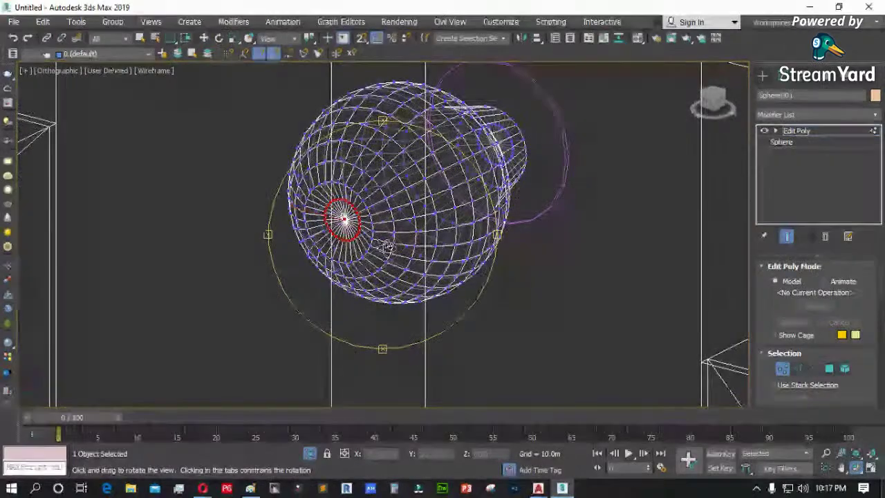
key(F3)
scroll(396, 228, down, 3)
key(1)
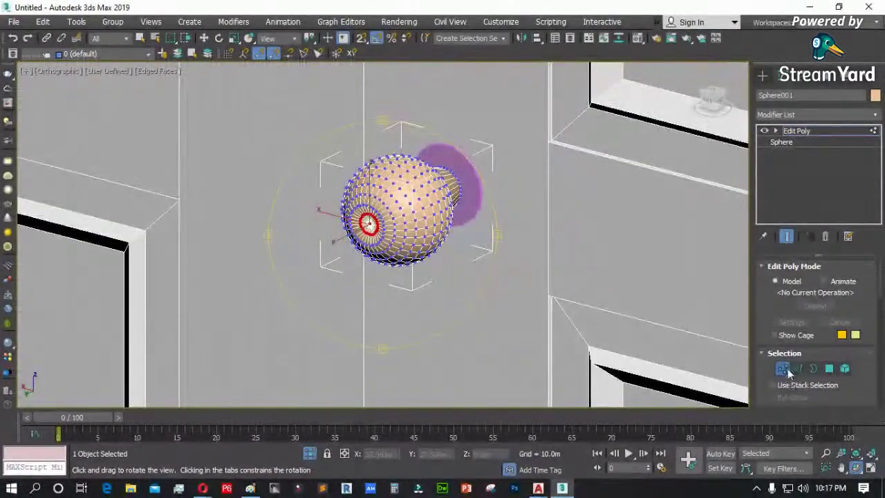
key(w)
scroll(420, 247, down, 2)
scroll(419, 248, down, 5)
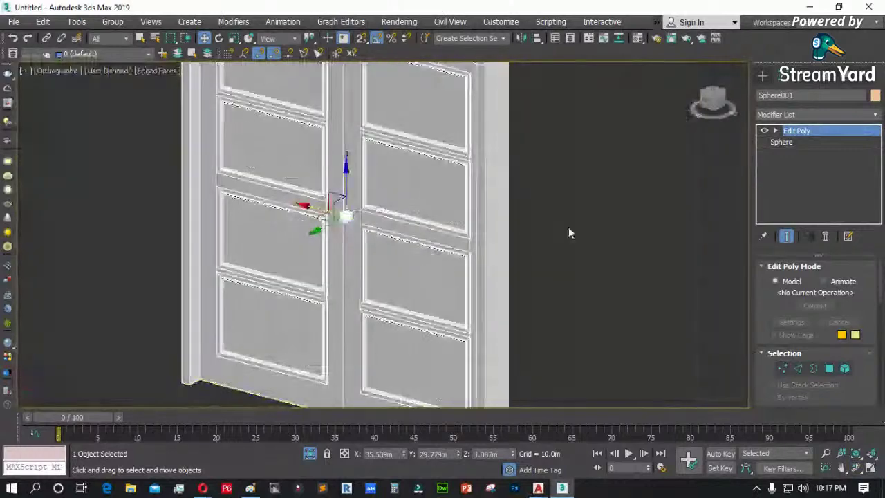
click(567, 228)
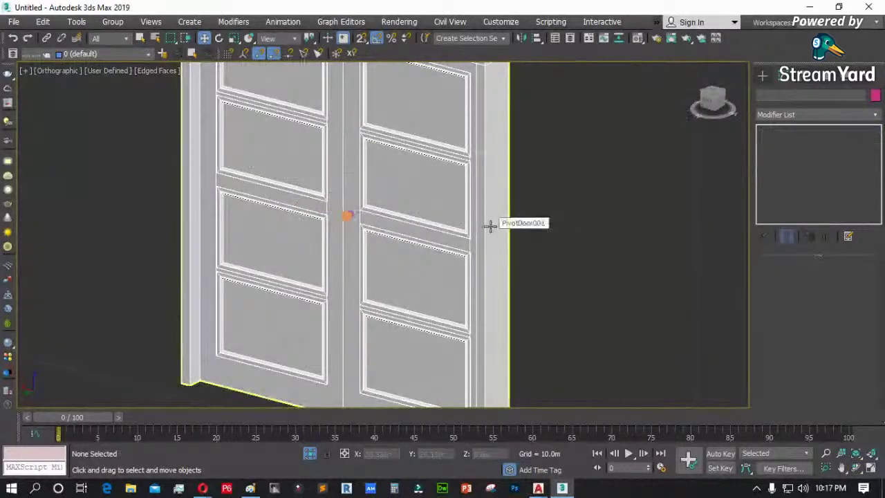
- End the isolation to bring back the building's walls and the other doors
scroll(490, 228, down, 4)
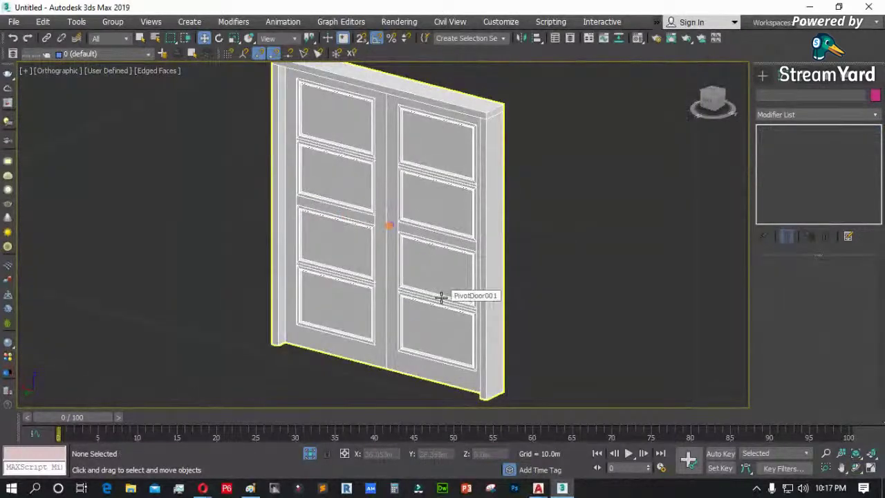
click(295, 364)
right_click(171, 228)
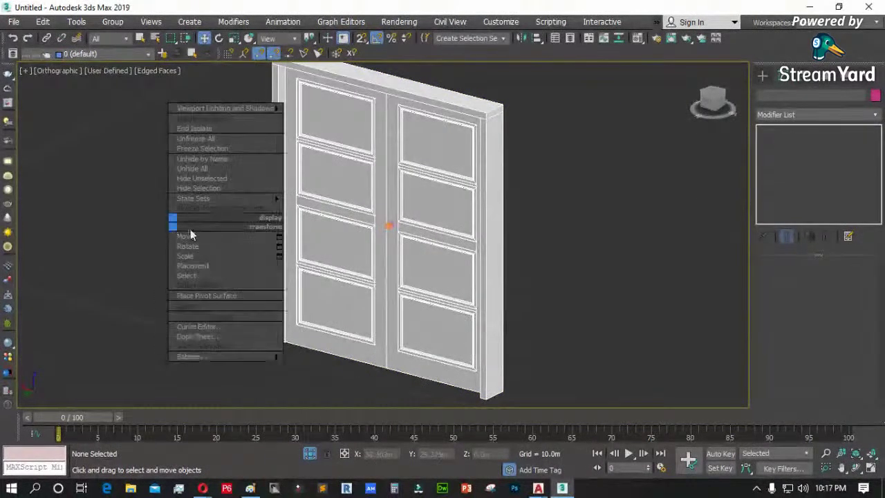
click(204, 128)
scroll(454, 188, up, 3)
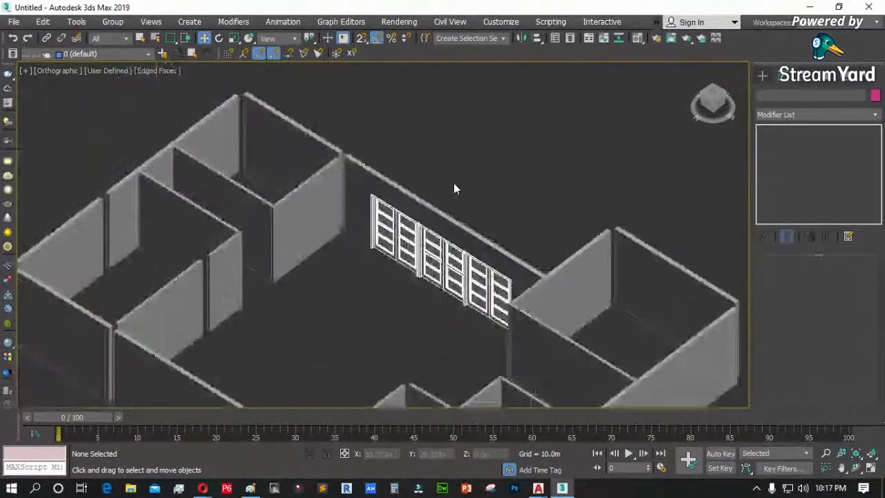
- Switch to a perspective view and examine the row of double doors against the wall from the front
click(857, 469)
drag(442, 253, 408, 250)
scroll(324, 238, up, 10)
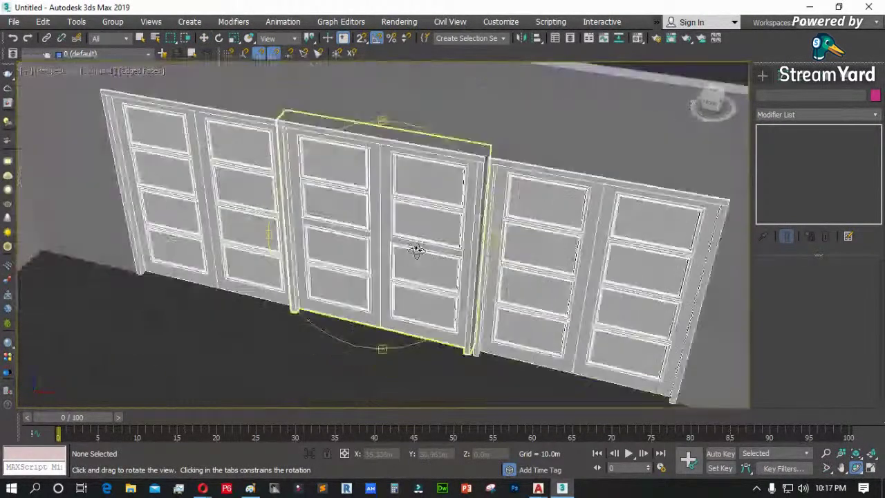
key(p)
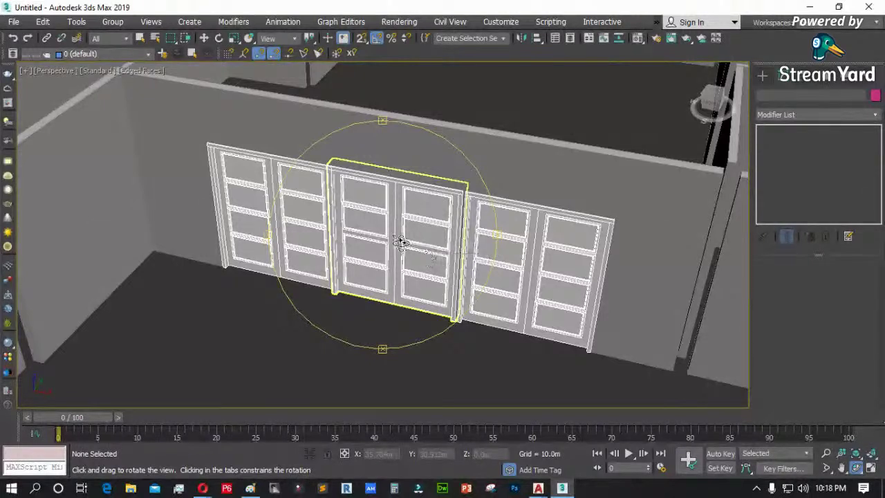
drag(387, 253, 379, 252)
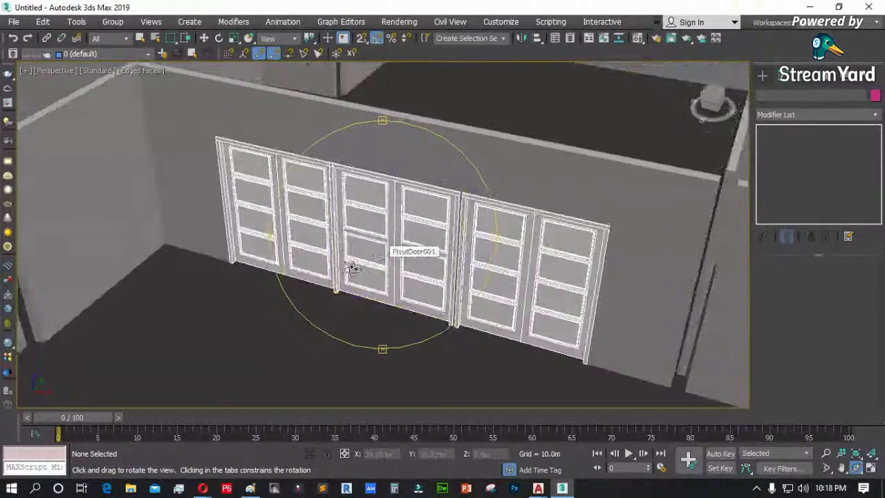
mouse_move(202, 489)
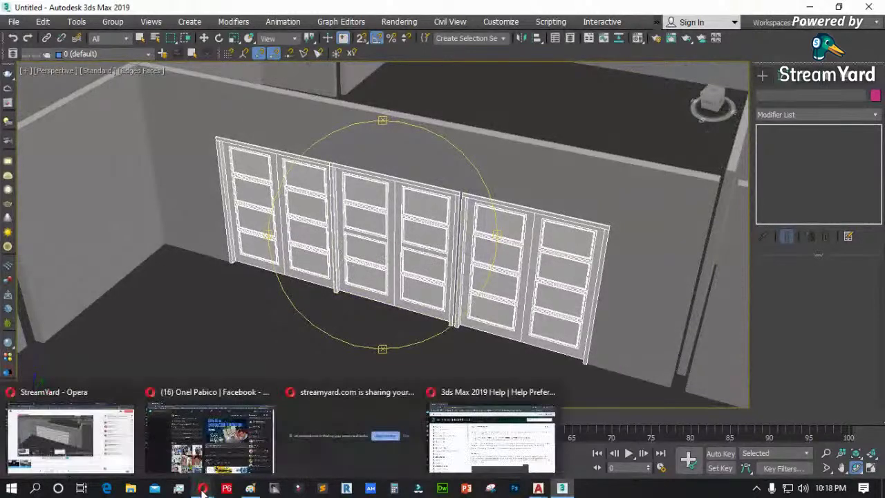